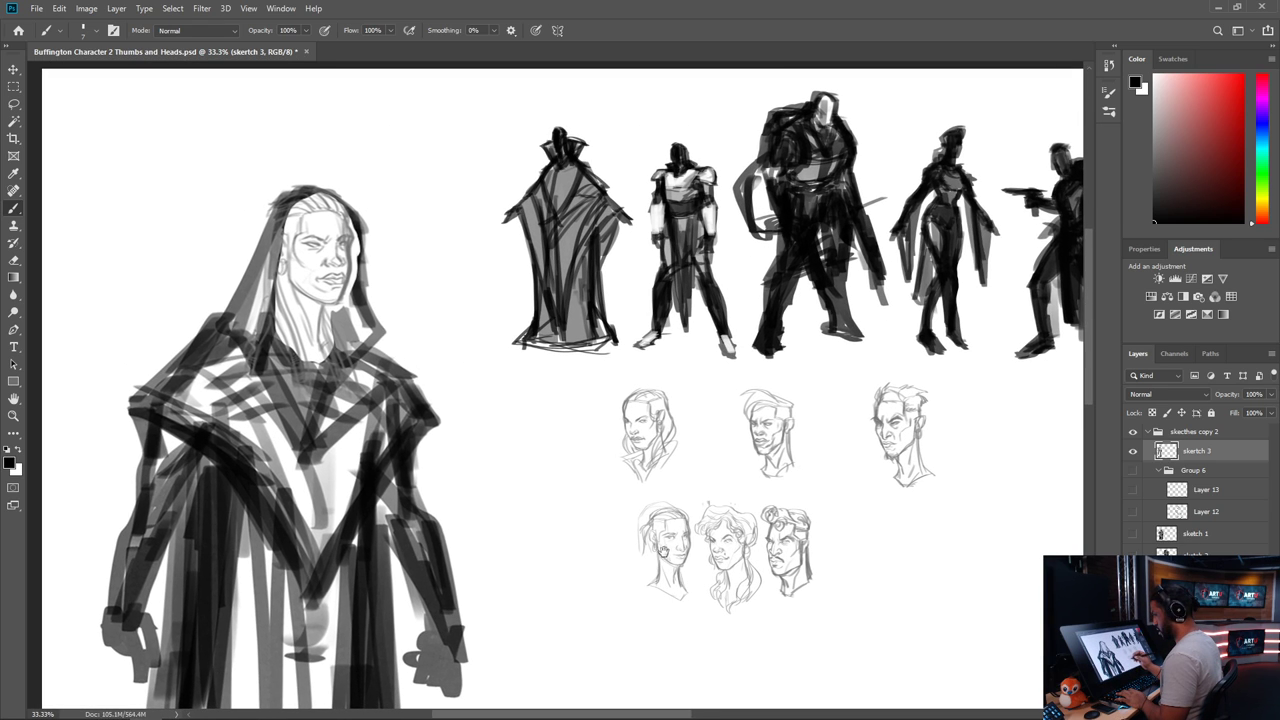
mouse_move(650, 513)
mouse_down()
mouse_move(693, 512)
mouse_move(724, 470)
mouse_up()
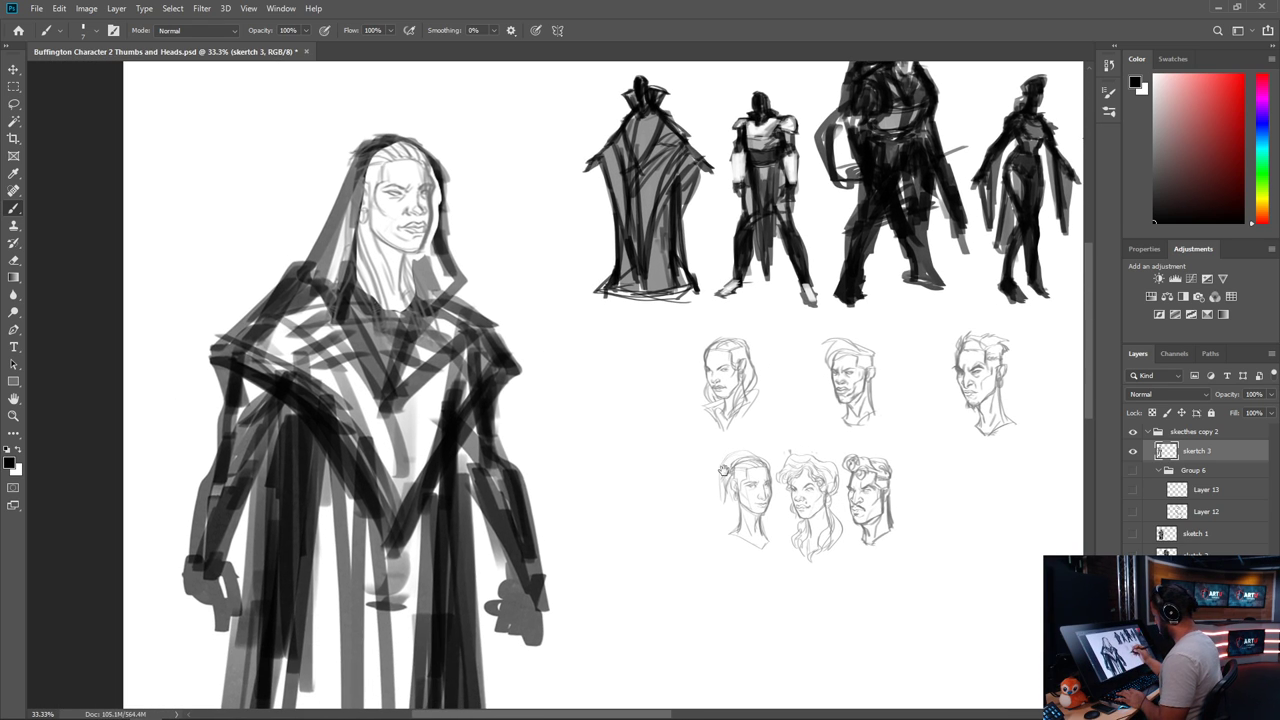
drag(717, 525, 717, 425)
drag(710, 590, 698, 421)
drag(703, 330, 643, 606)
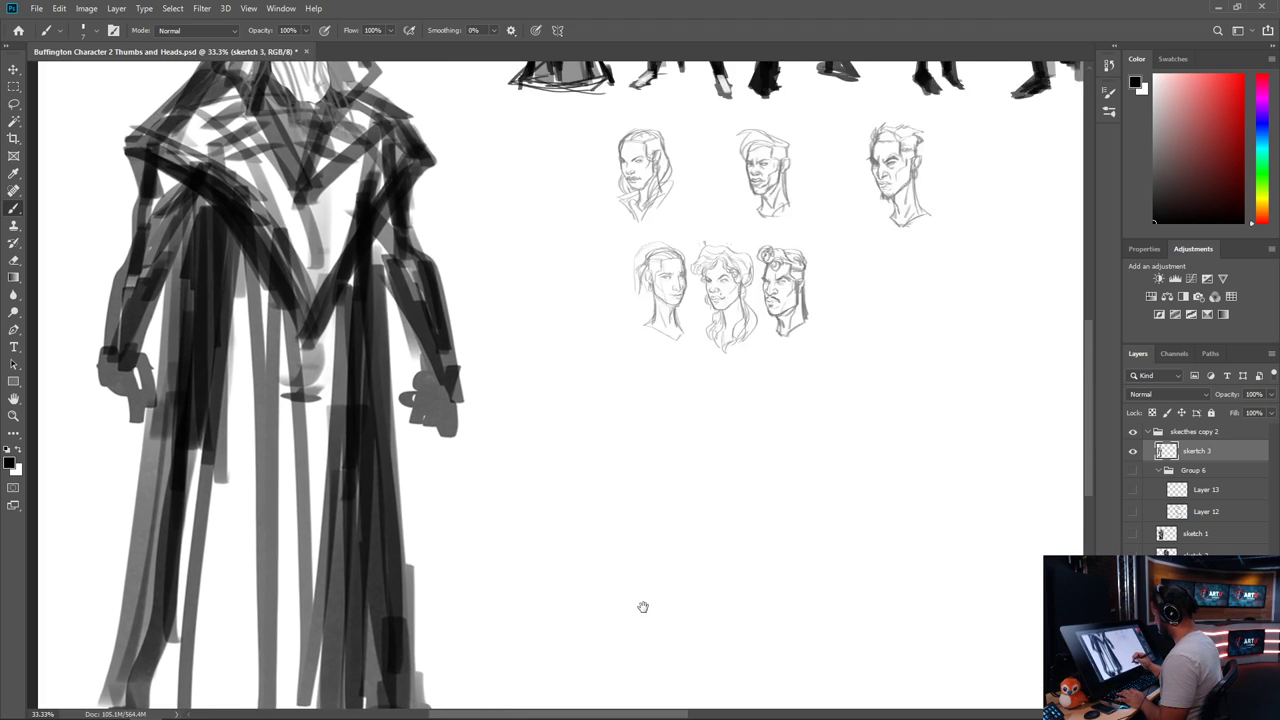
drag(711, 388, 580, 679)
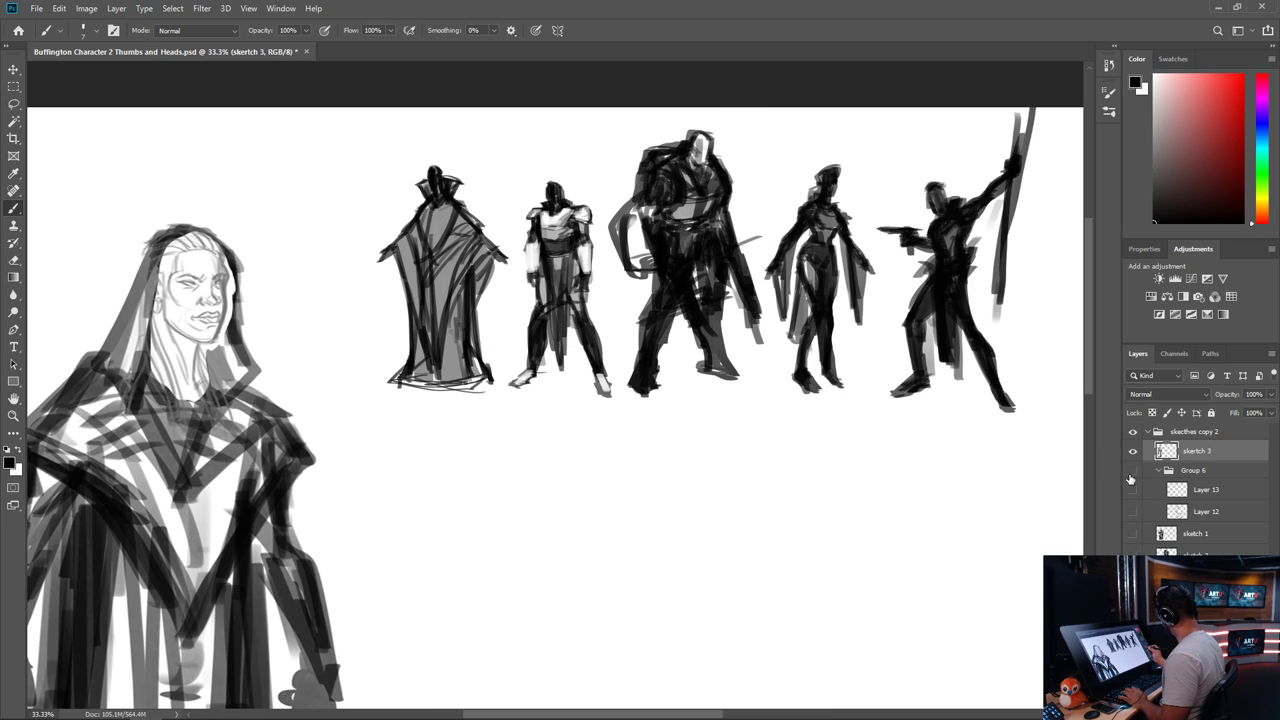
Hide the skertch 3 layer and show Group 6 with its line-art layers, Layer 13 and Layer 12
click(1133, 451)
click(1133, 470)
click(1133, 489)
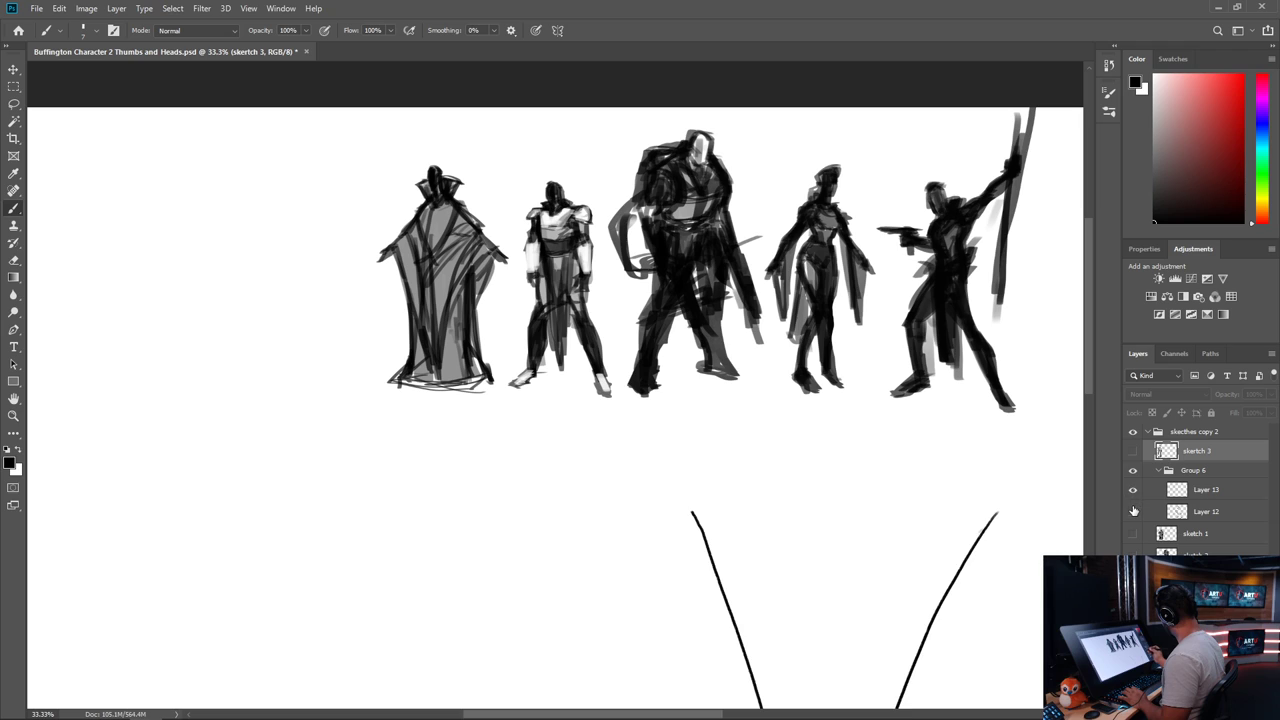
click(1133, 511)
click(1133, 470)
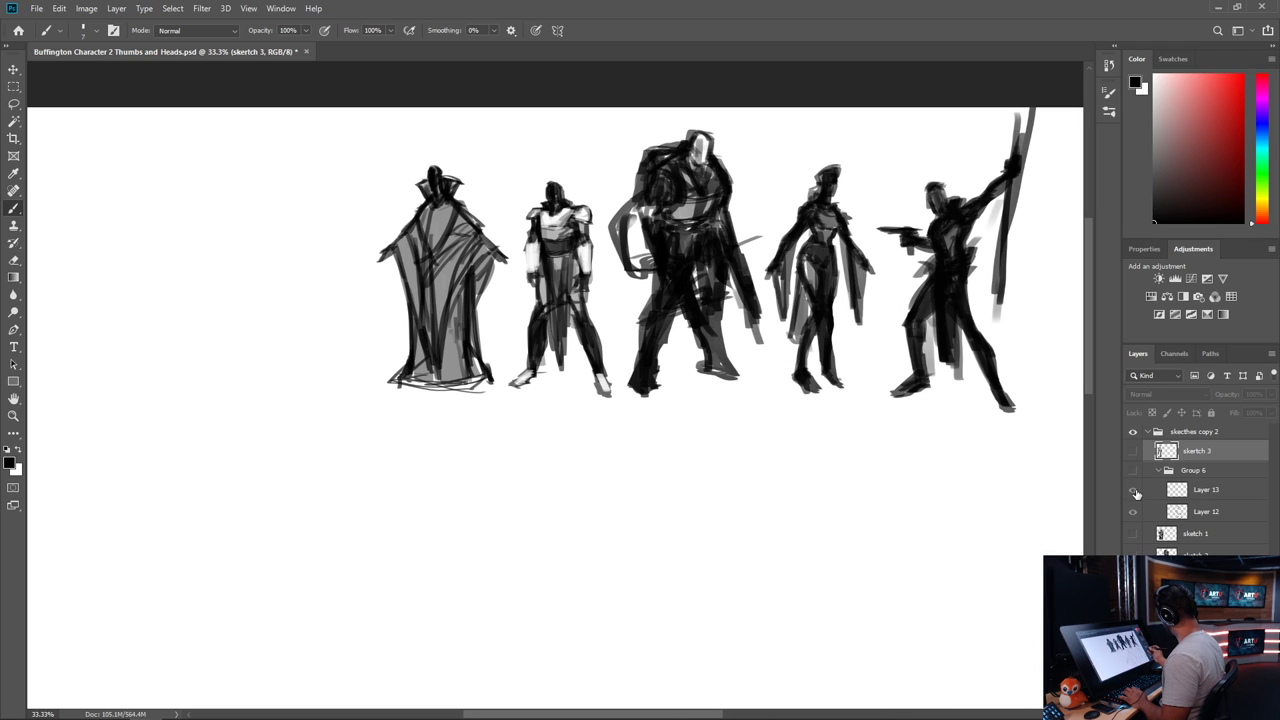
click(1133, 472)
click(1131, 437)
click(1131, 437)
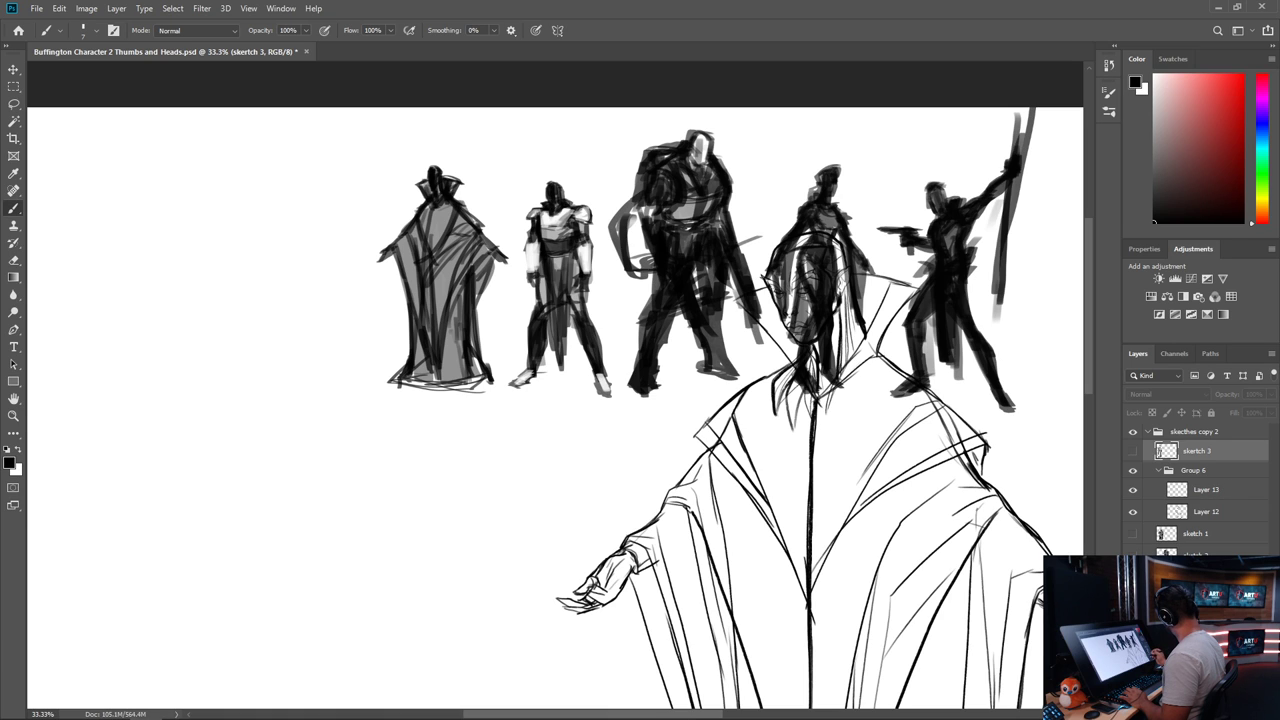
key(ctrl+z)
Examine the robed figure's line art from the hem of the robe up to the head and collar
mouse_move(932, 641)
mouse_down()
mouse_move(791, 414)
mouse_move(809, 505)
mouse_up()
key(ctrl+minus)
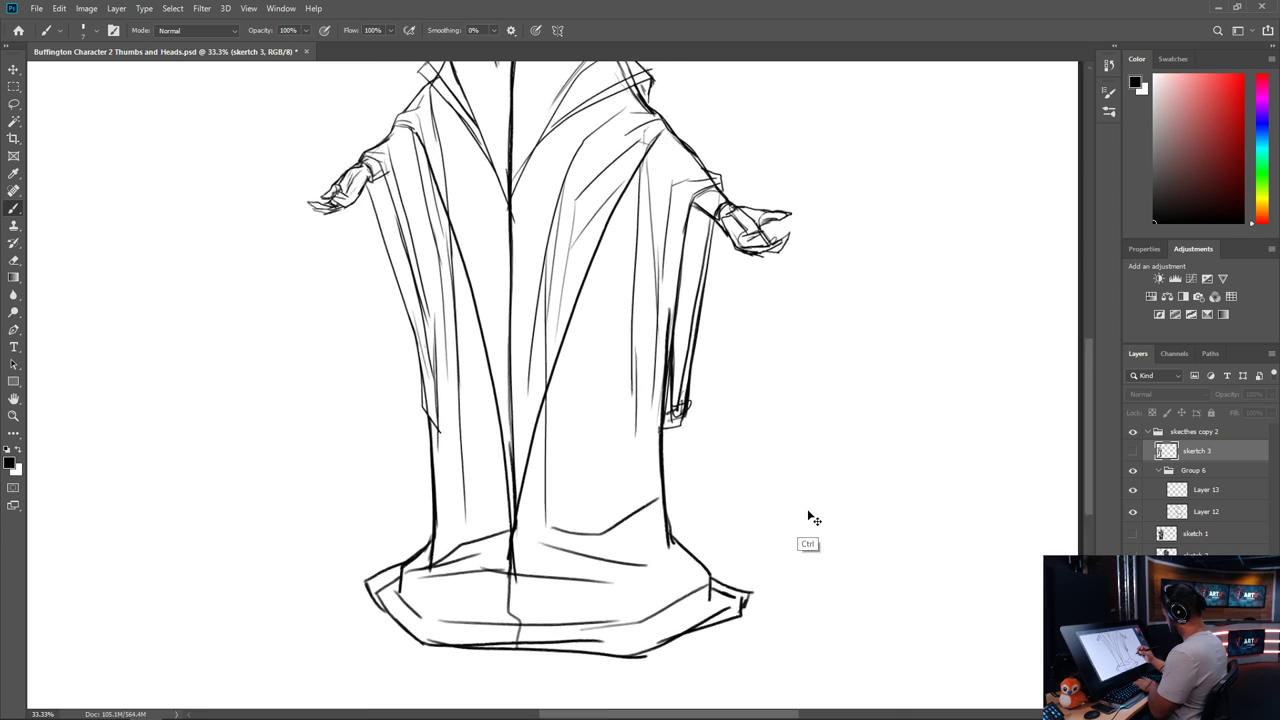
key(ctrl+plus)
drag(710, 285, 737, 549)
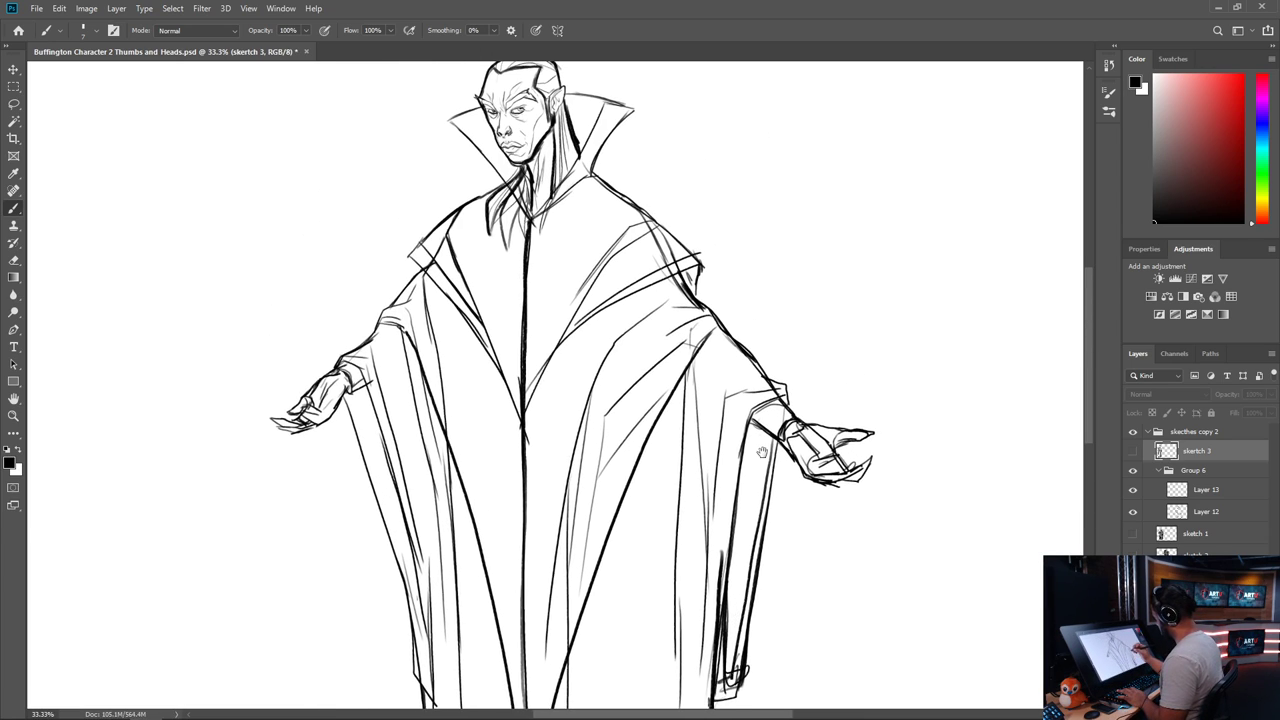
drag(762, 453, 741, 574)
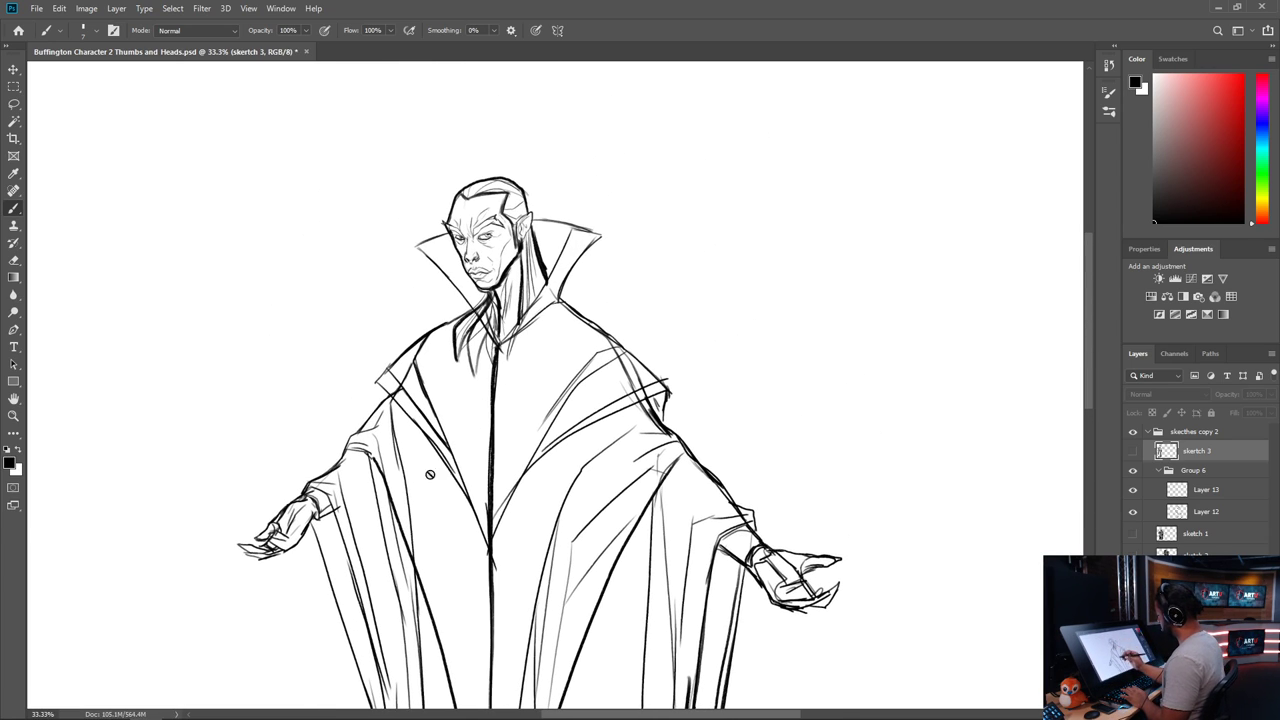
drag(674, 497, 663, 306)
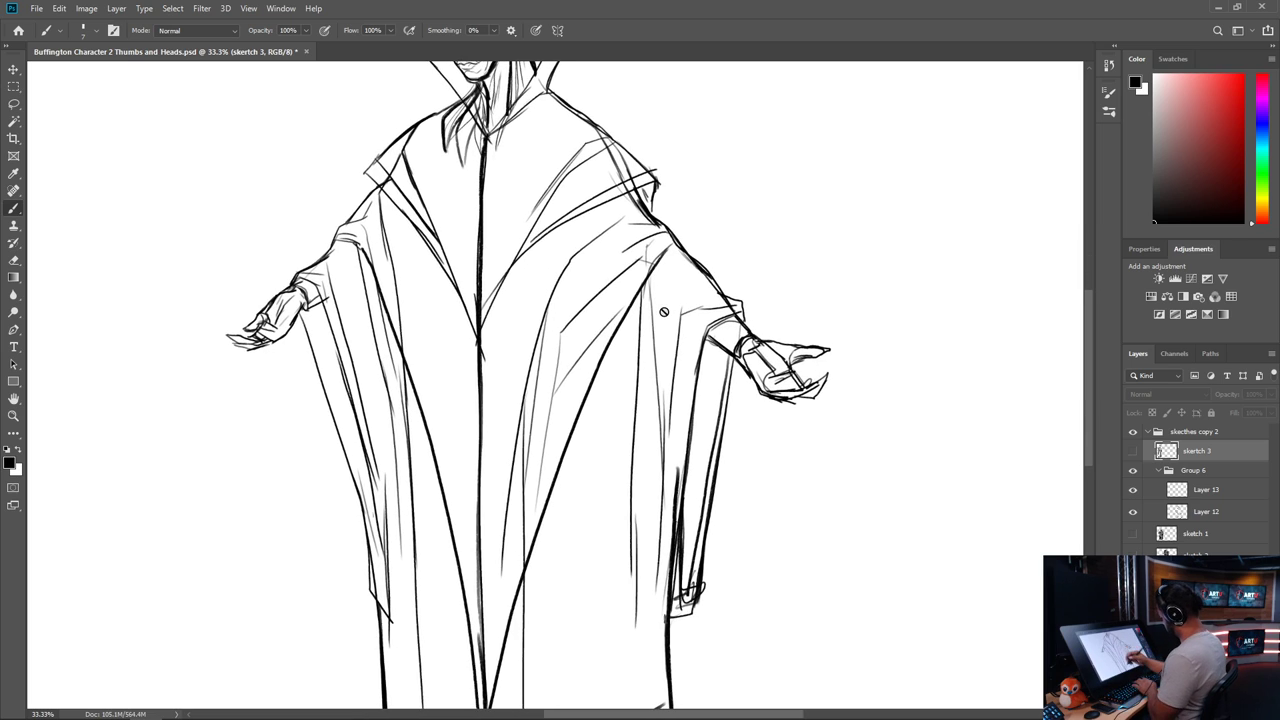
scroll(664, 312, down, 1)
drag(686, 428, 675, 588)
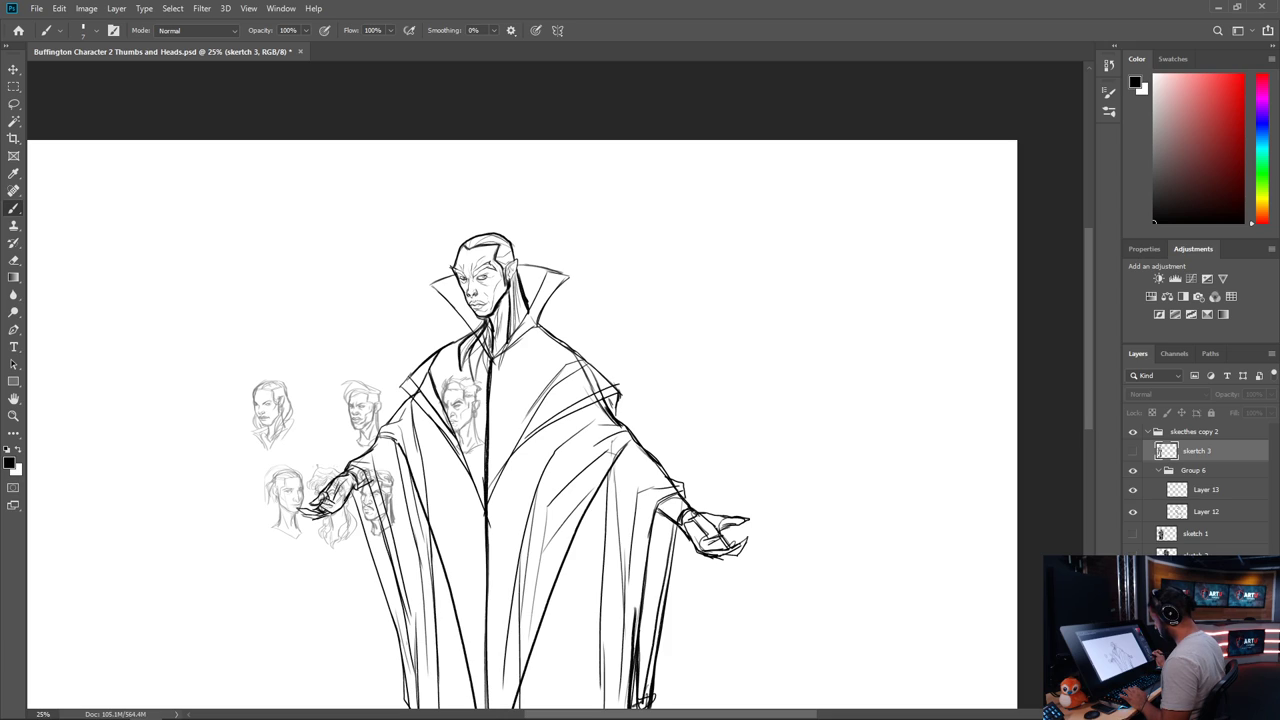
Hide the small head sketches overlapping the robed figure, and merge Layer 13 down into Layer 12
click(1133, 575)
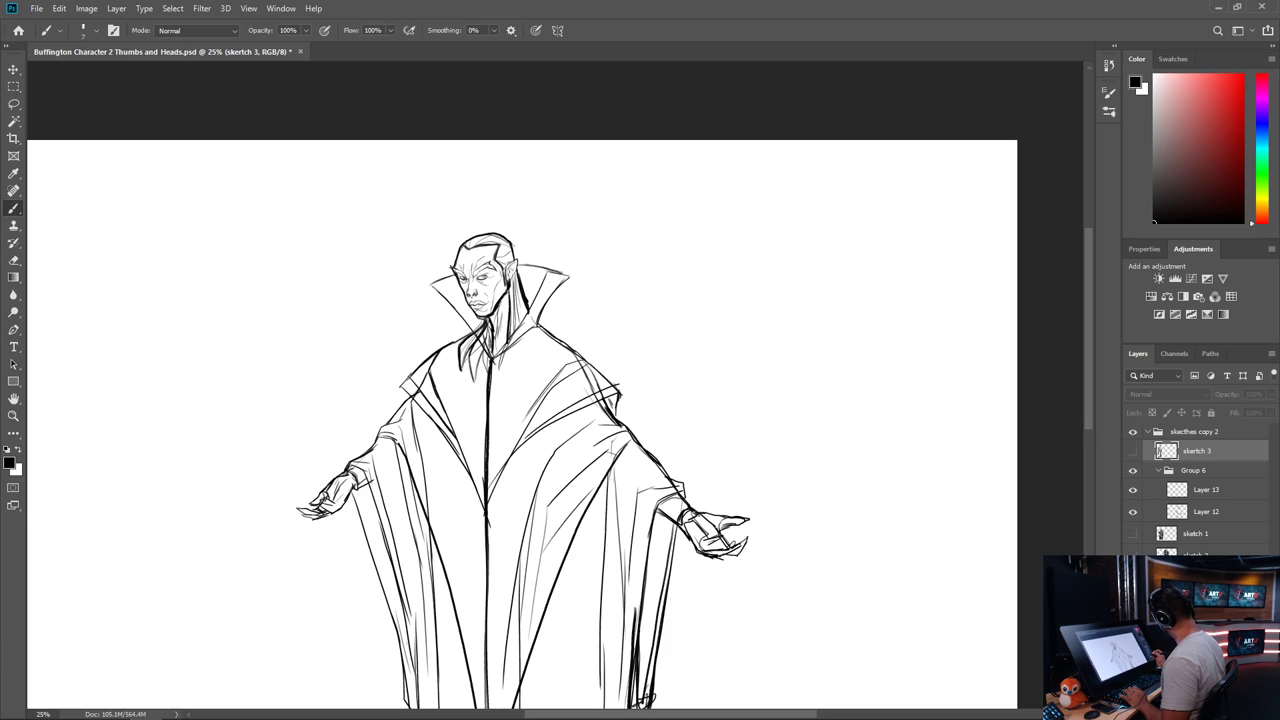
alt+click(1133, 511)
alt+click(1133, 511)
click(1133, 490)
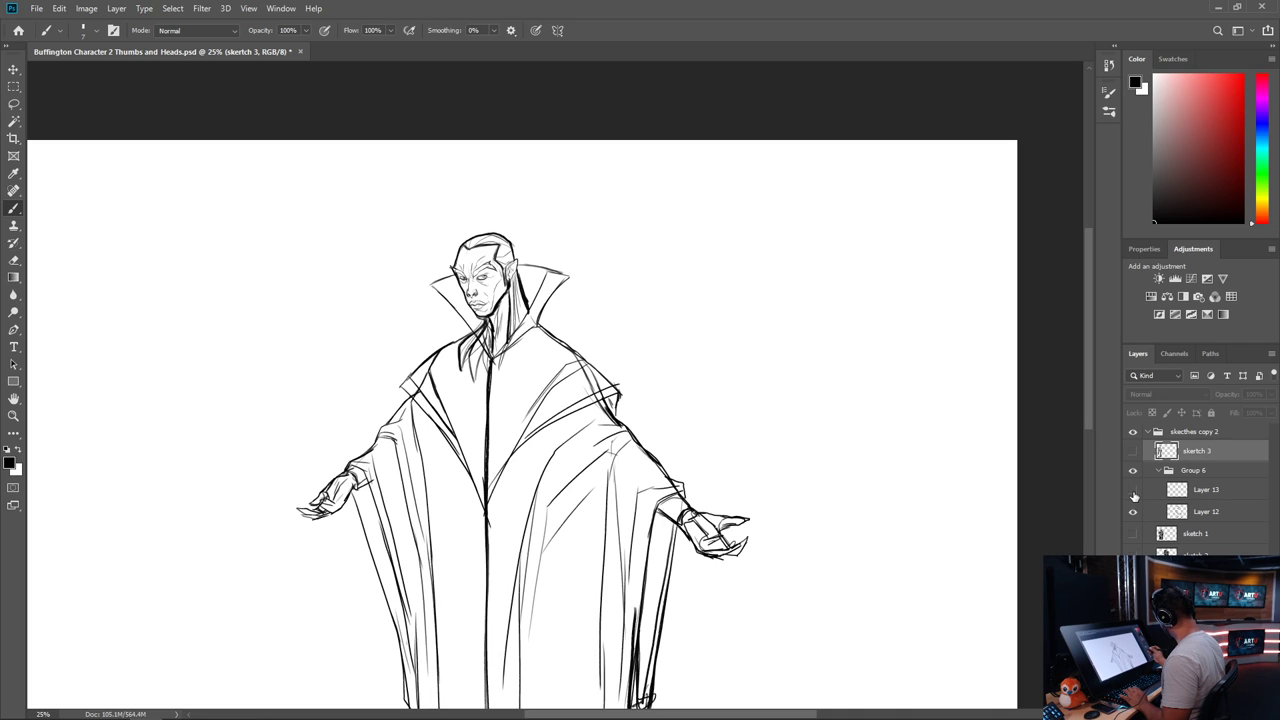
click(1133, 490)
alt+click(1133, 511)
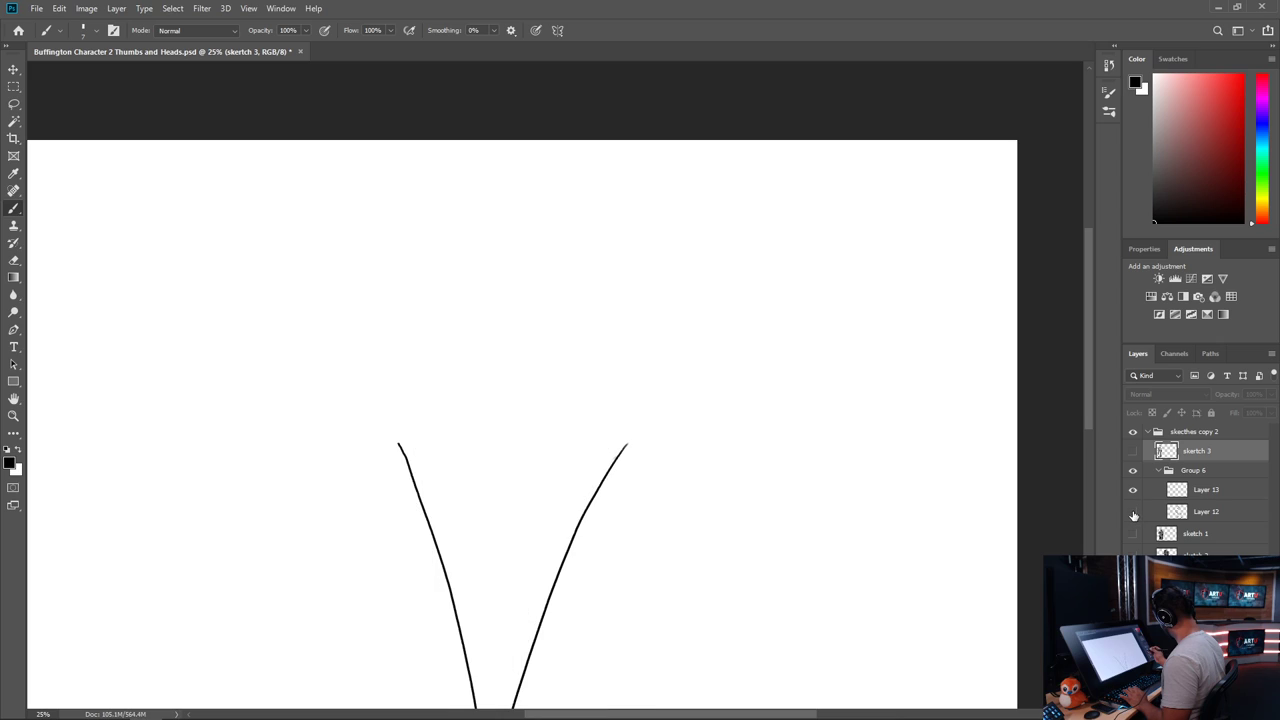
alt+click(1133, 511)
click(1200, 490)
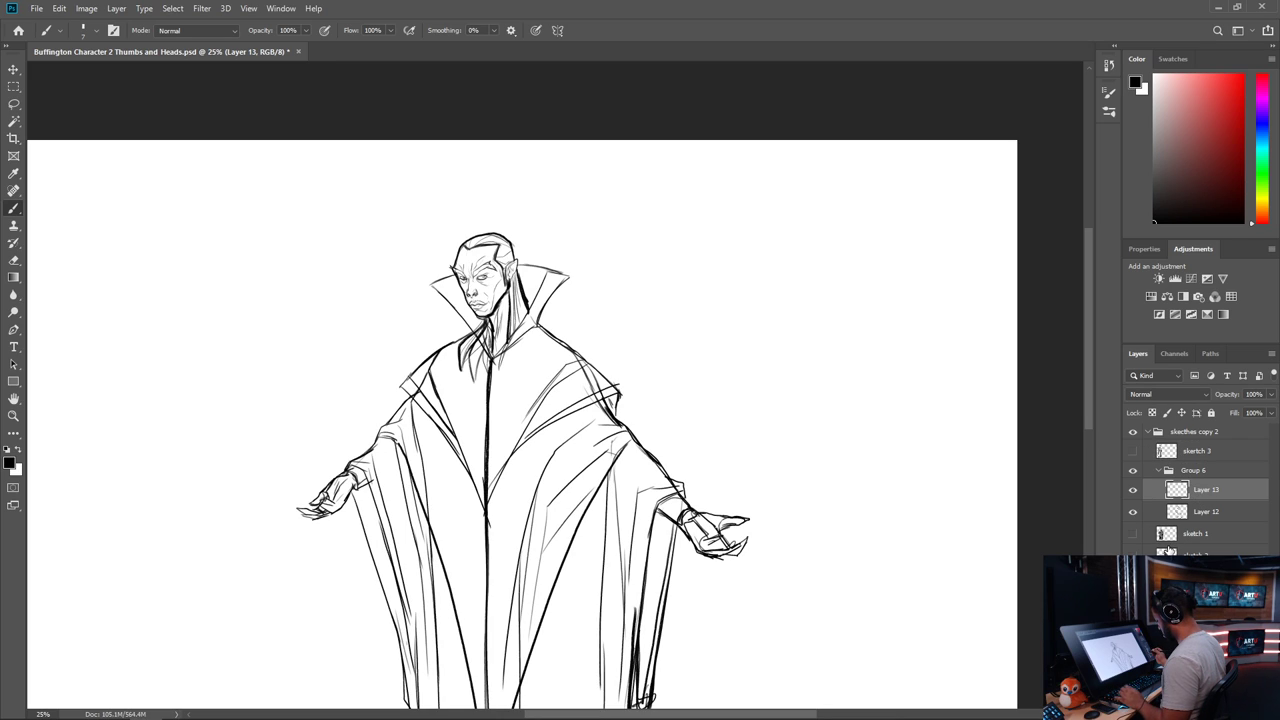
key(ctrl+e)
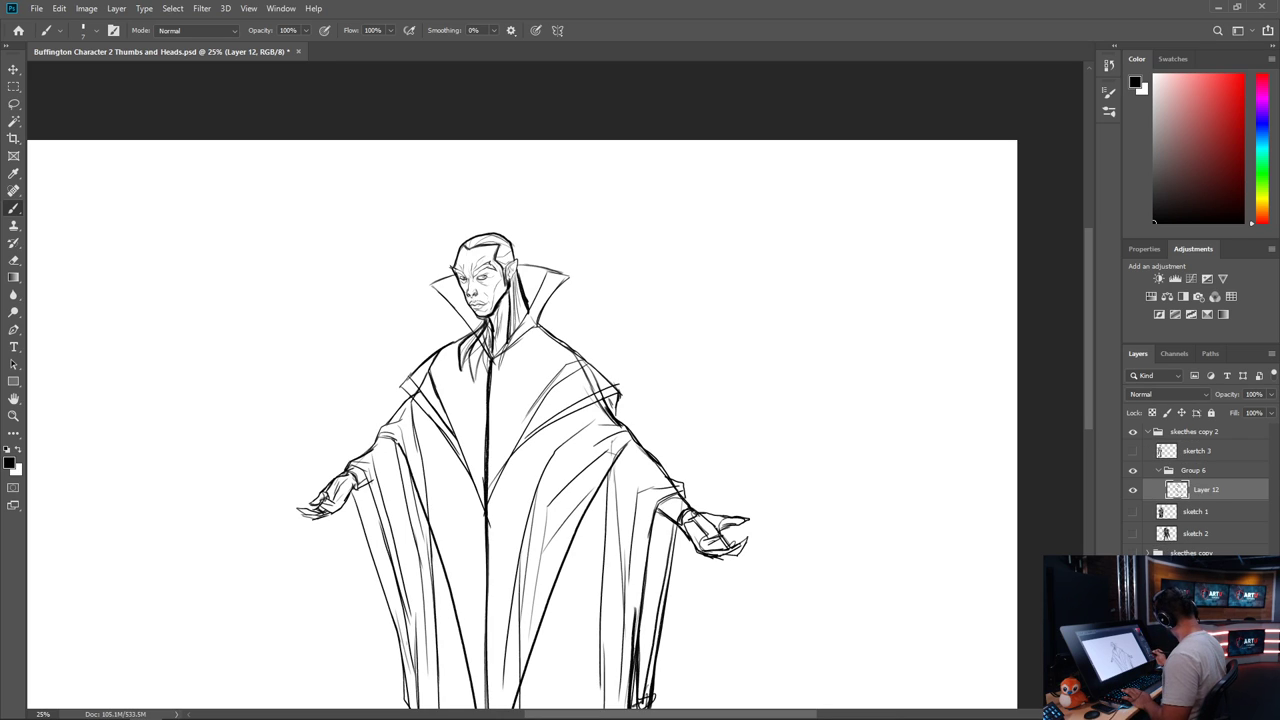
Compare the sketch groups beneath the line art and leave the skecthes copy group with the large tonal figures visible
click(1133, 552)
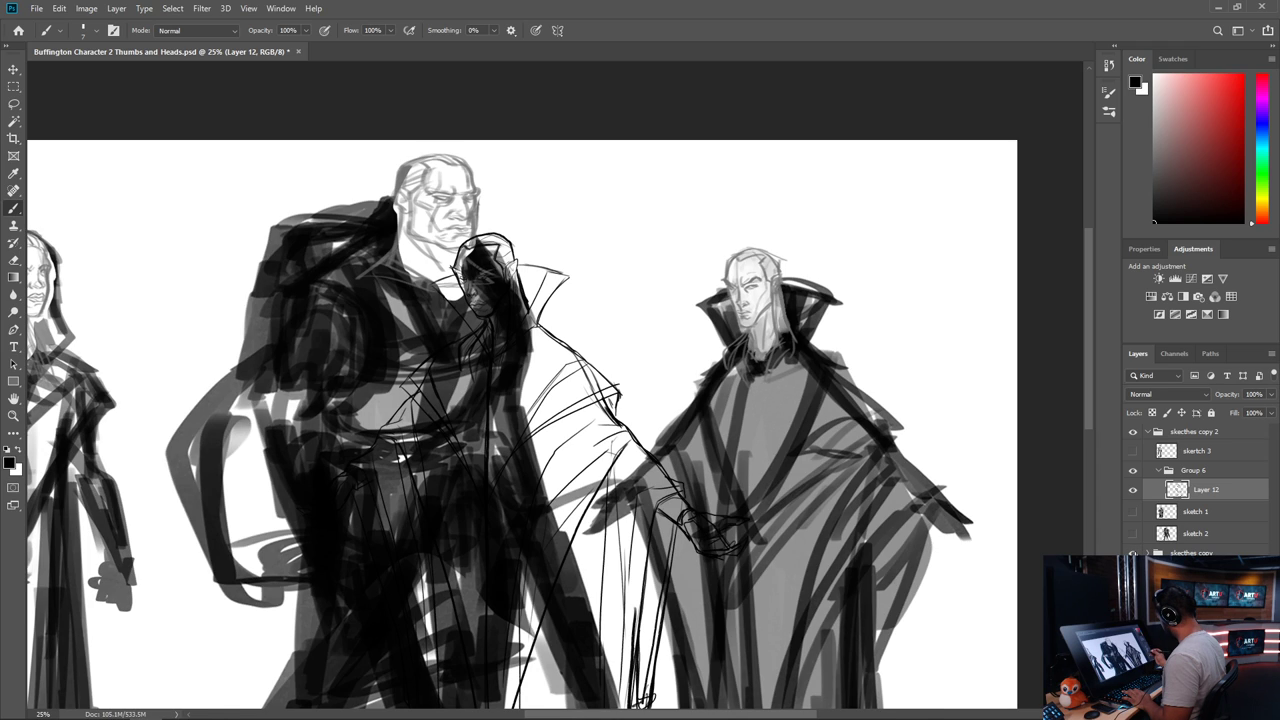
click(1133, 552)
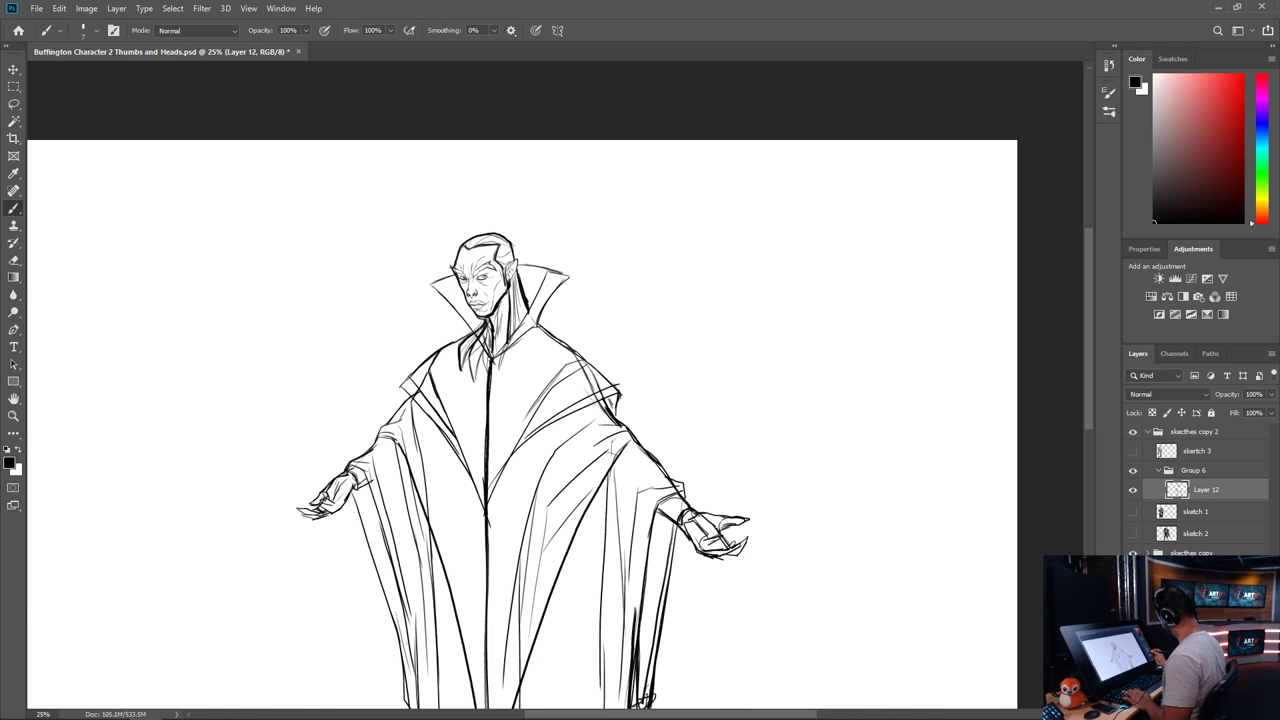
click(1133, 552)
click(1133, 552)
click(1133, 572)
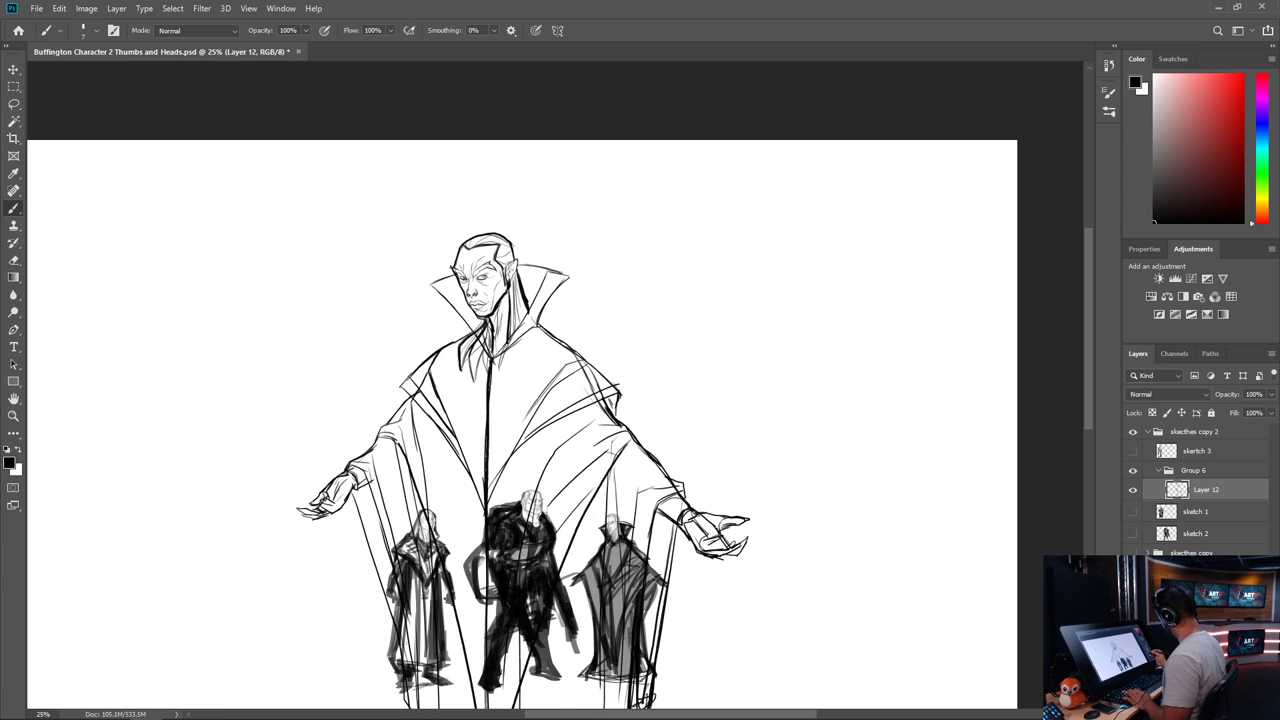
click(1133, 572)
click(1133, 552)
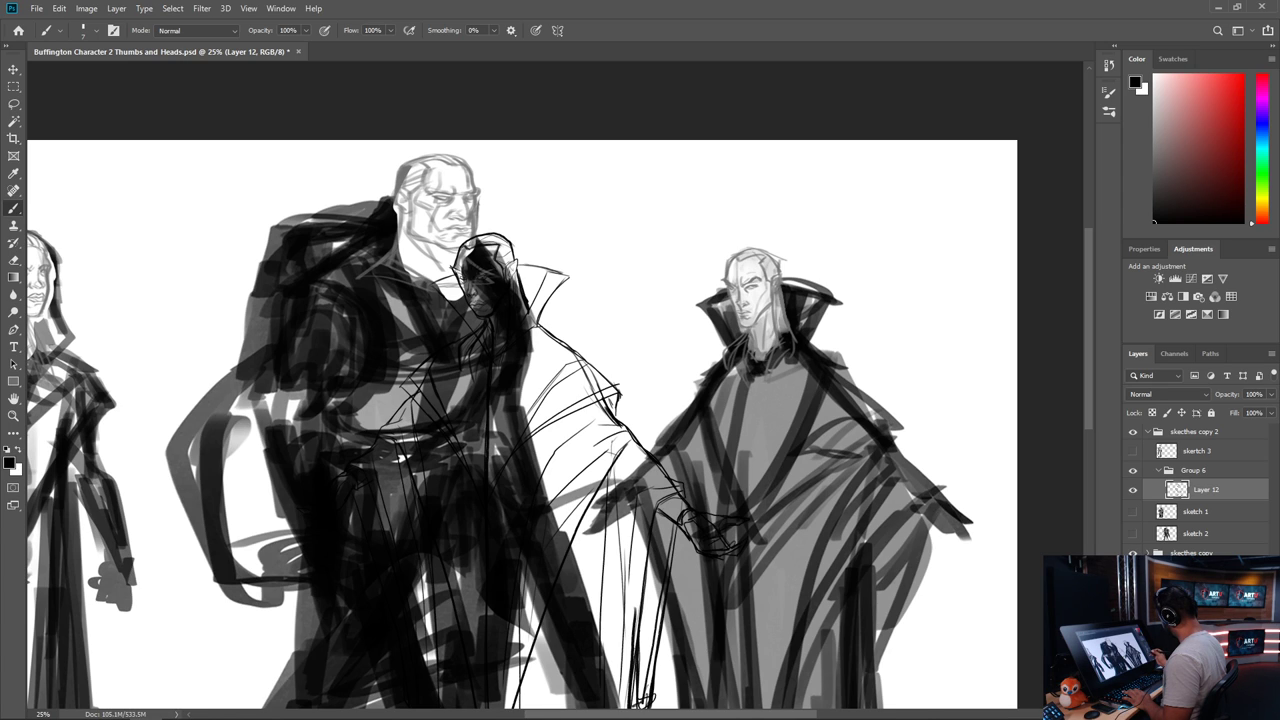
Lasso the head and collar of the high-collared cloaked figure and copy them from the sketch 1 layer to a new layer
key(l)
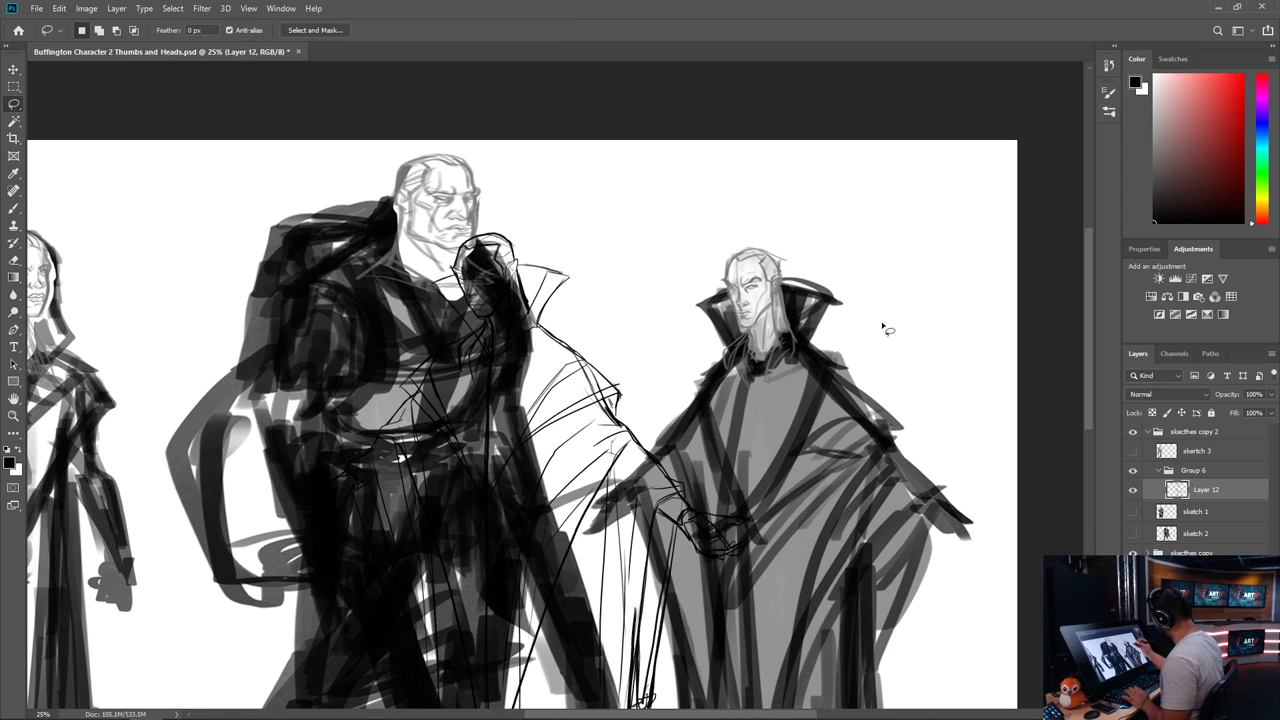
mouse_move(886, 302)
mouse_down()
mouse_move(700, 415)
mouse_move(886, 300)
mouse_up()
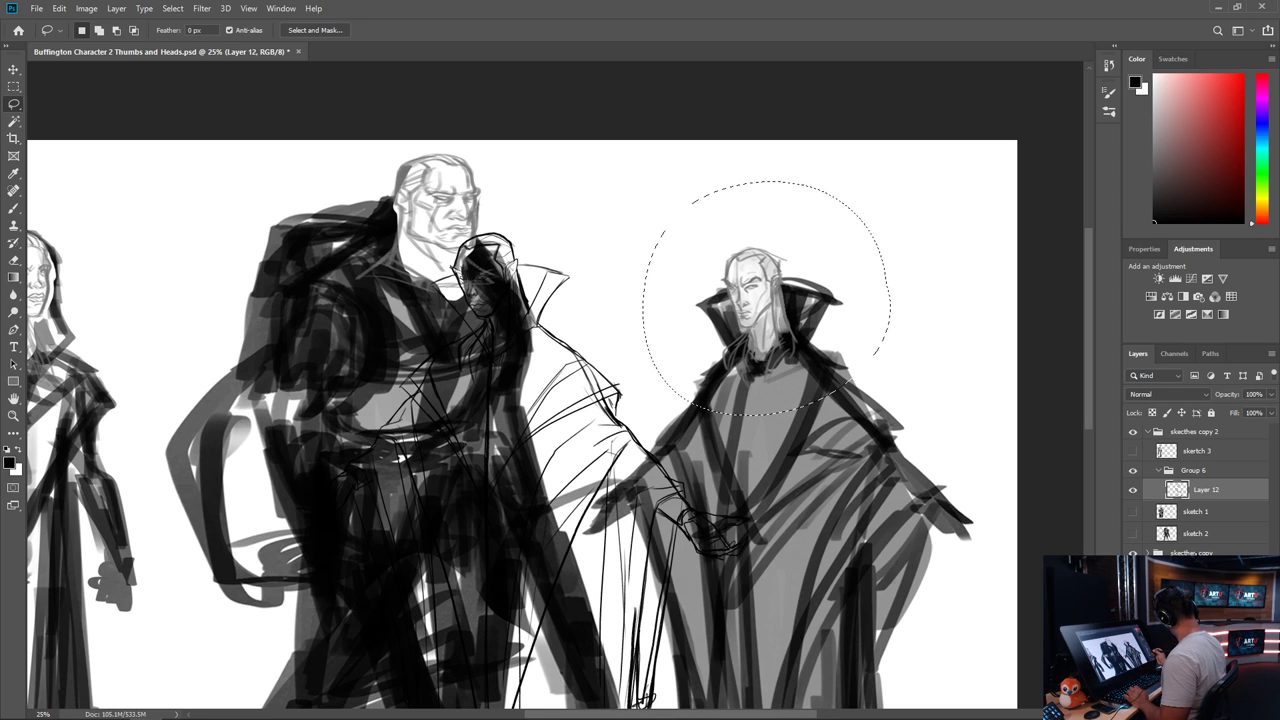
click(1192, 552)
click(1148, 552)
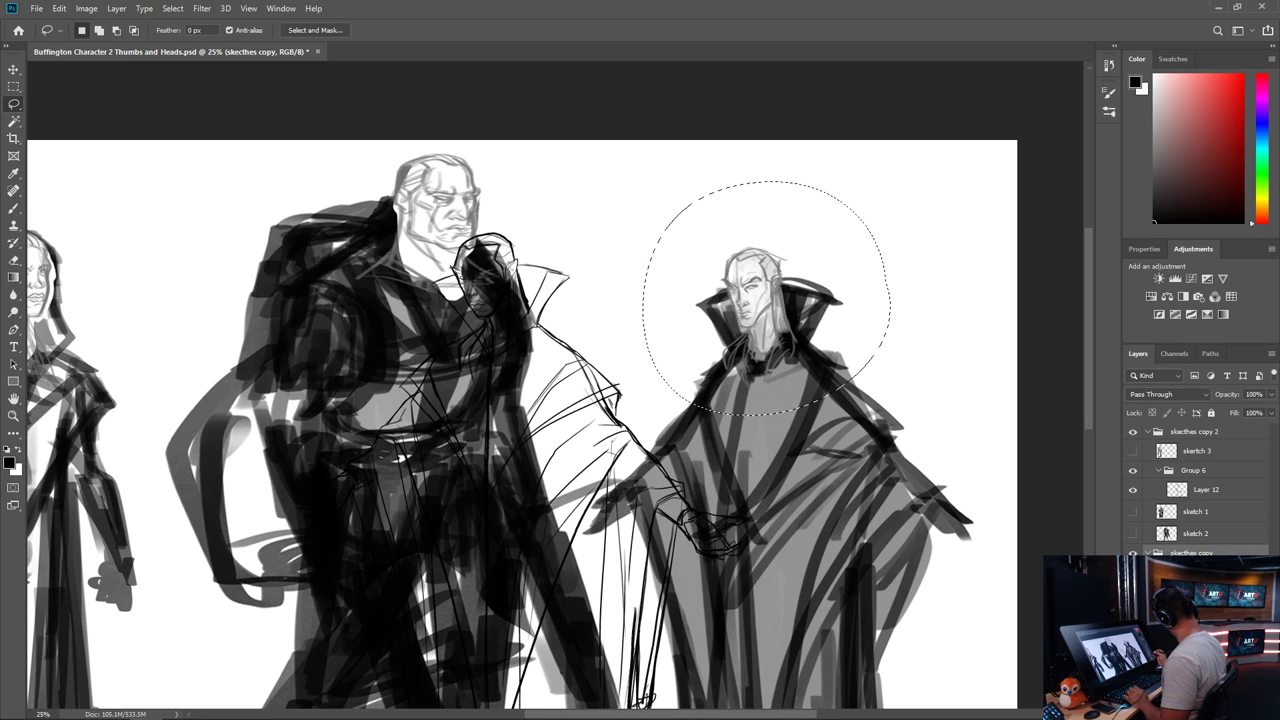
click(1195, 594)
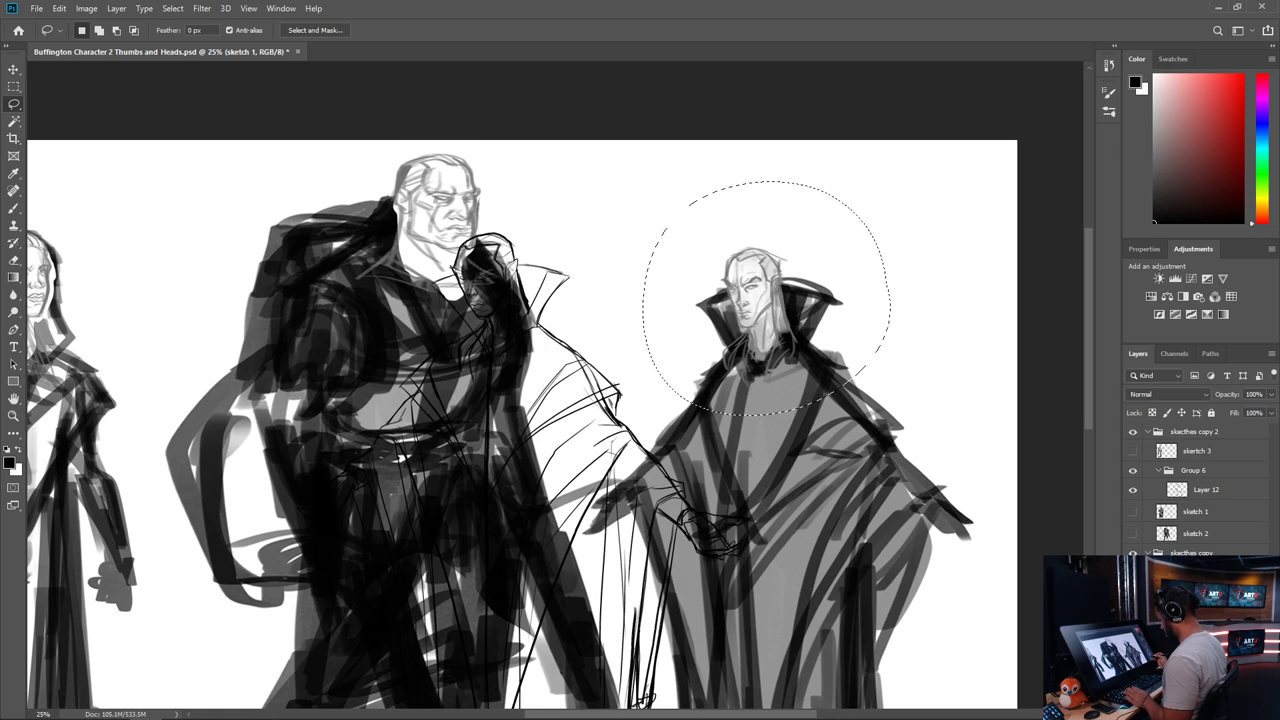
key(ctrl+j)
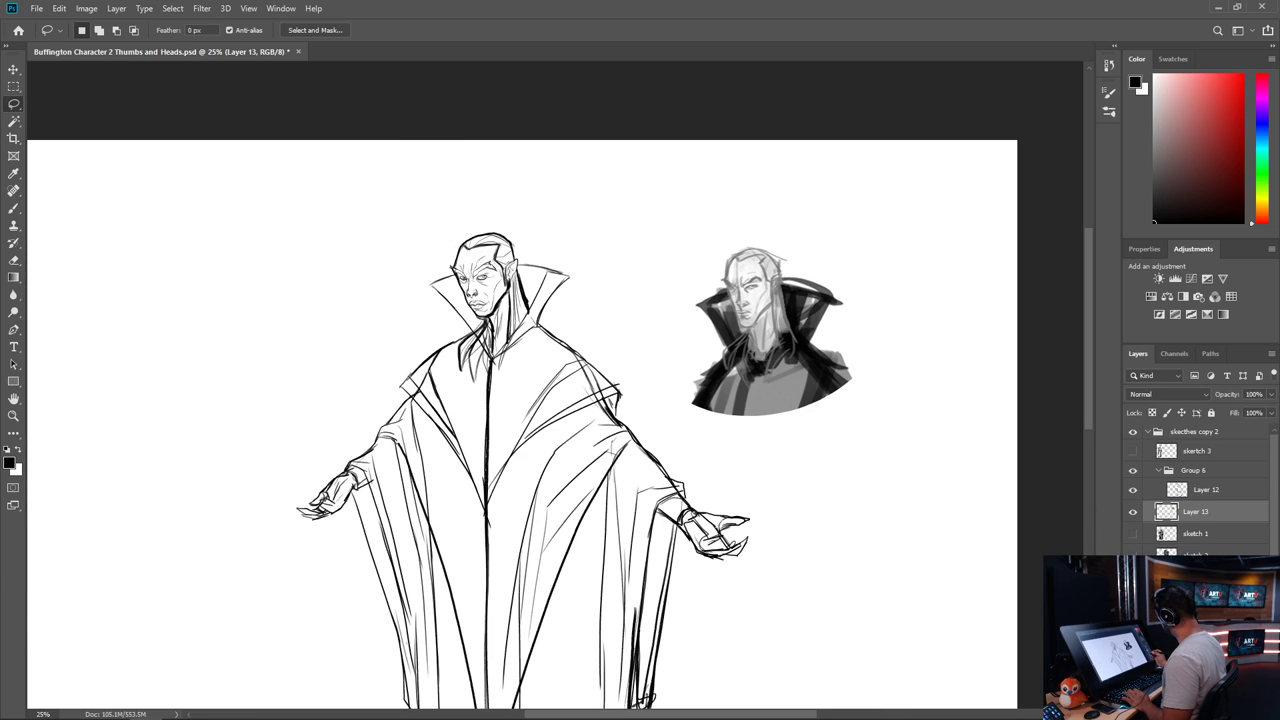
Lower the opacity of the copied head-and-collar layer to 27%
key(ctrl+plus)
key(ctrl+plus)
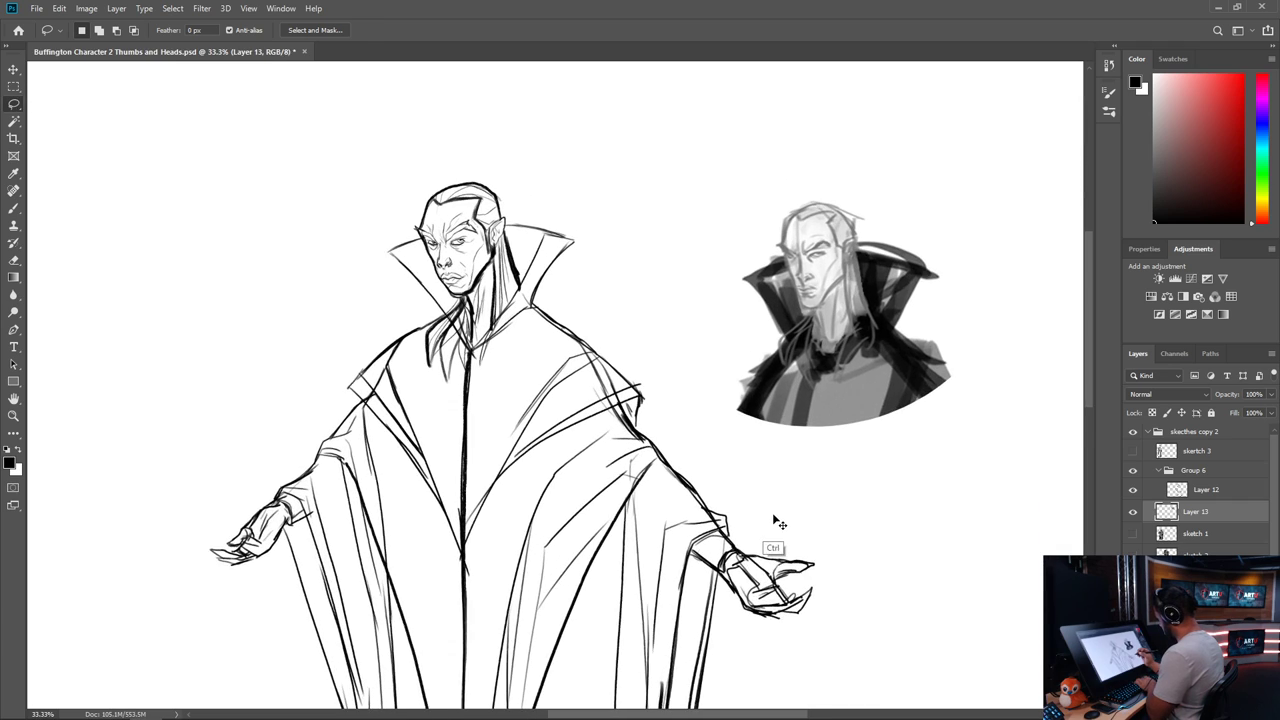
drag(786, 480, 578, 549)
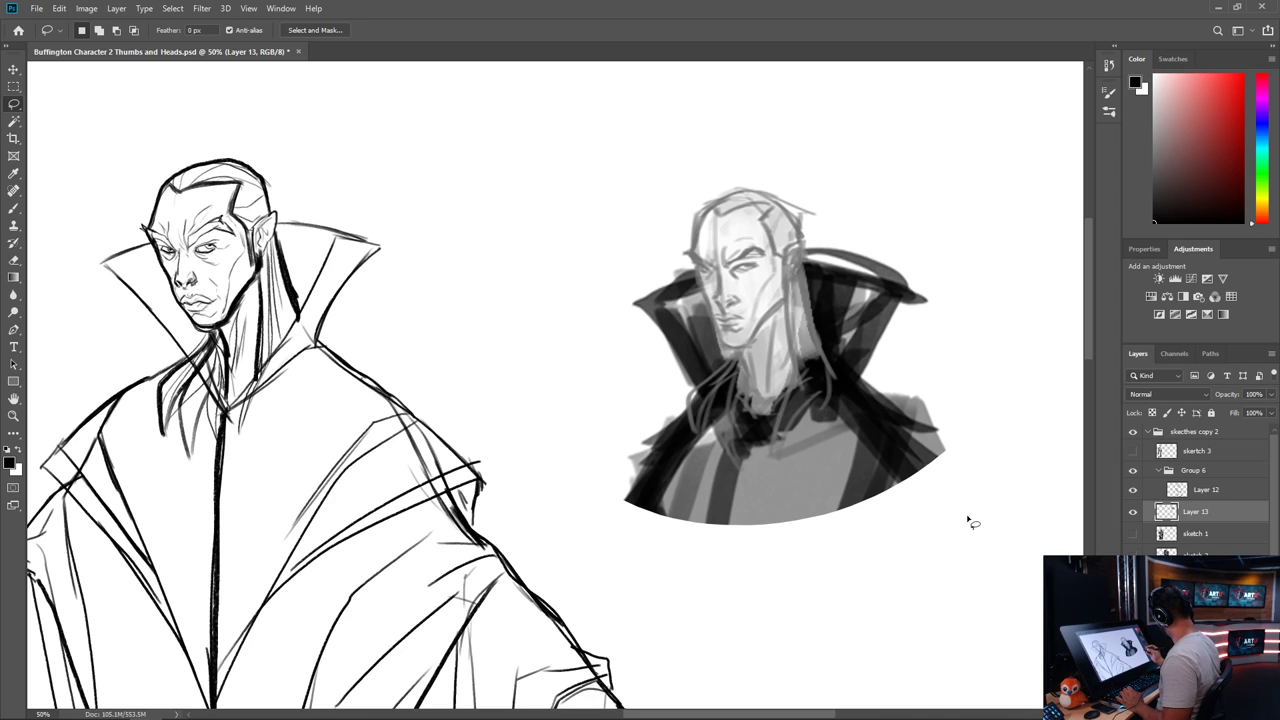
click(1269, 396)
drag(1268, 406, 1225, 412)
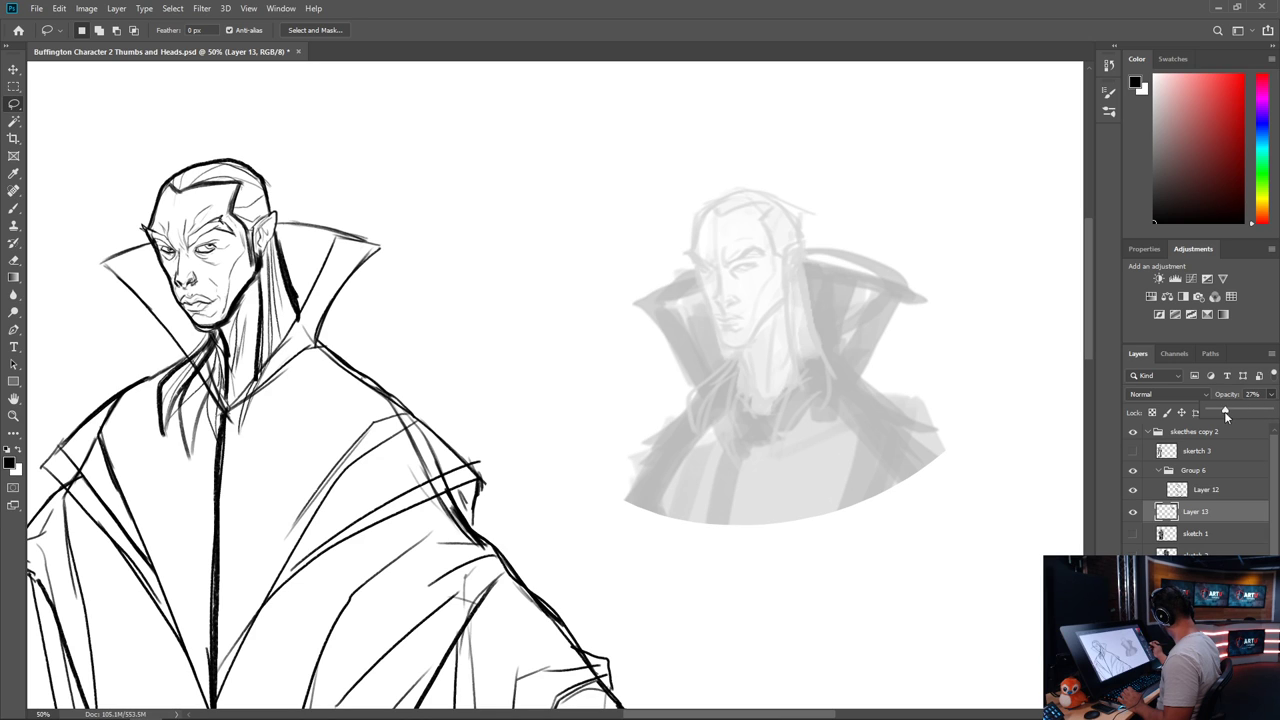
click(1176, 252)
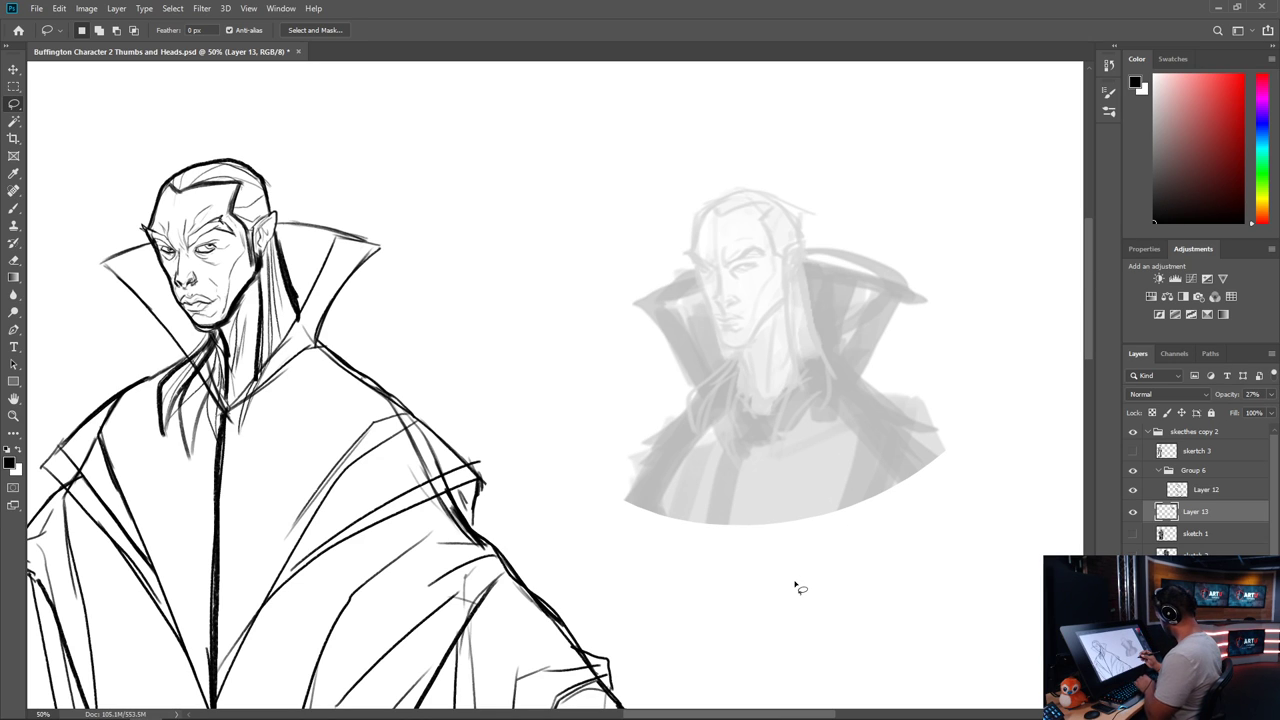
Activate the Brush tool and enlarge the faded head to 100% for tracing
key(ctrl+plus)
key(ctrl+plus)
mouse_move(768, 532)
mouse_down()
mouse_move(666, 543)
mouse_move(520, 606)
mouse_up()
key(b)
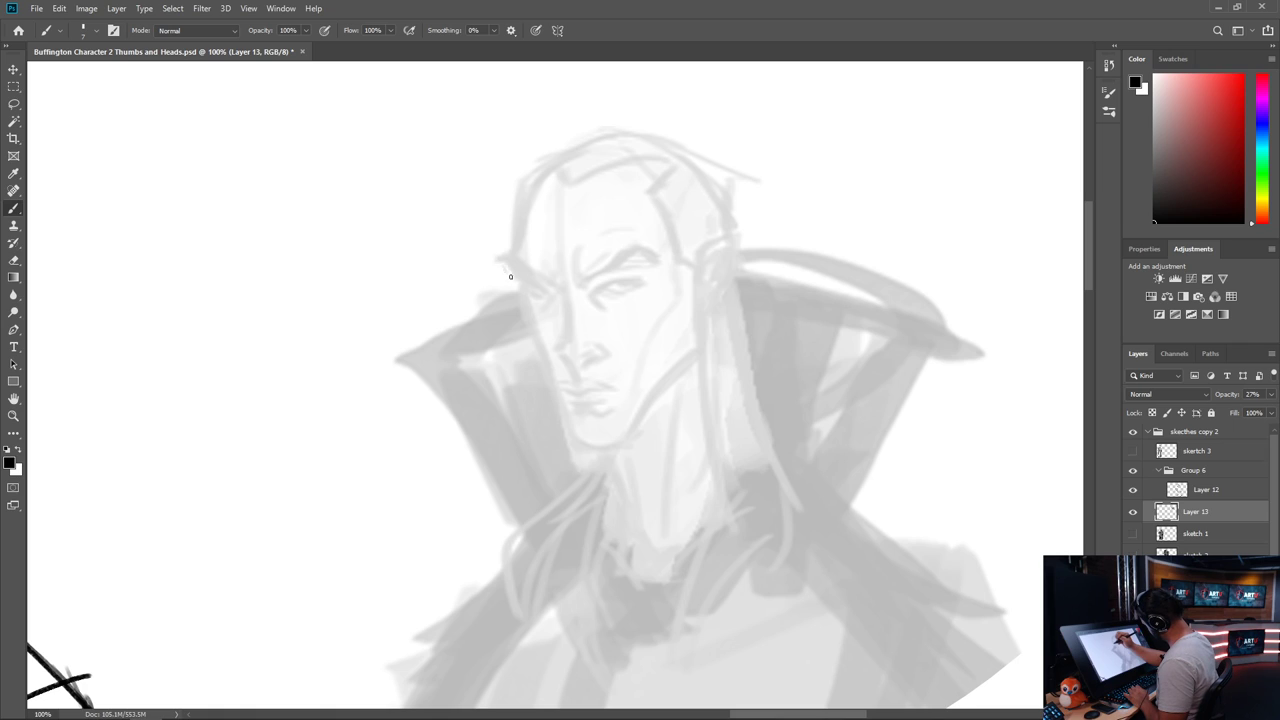
drag(500, 262, 513, 282)
key(ctrl+z)
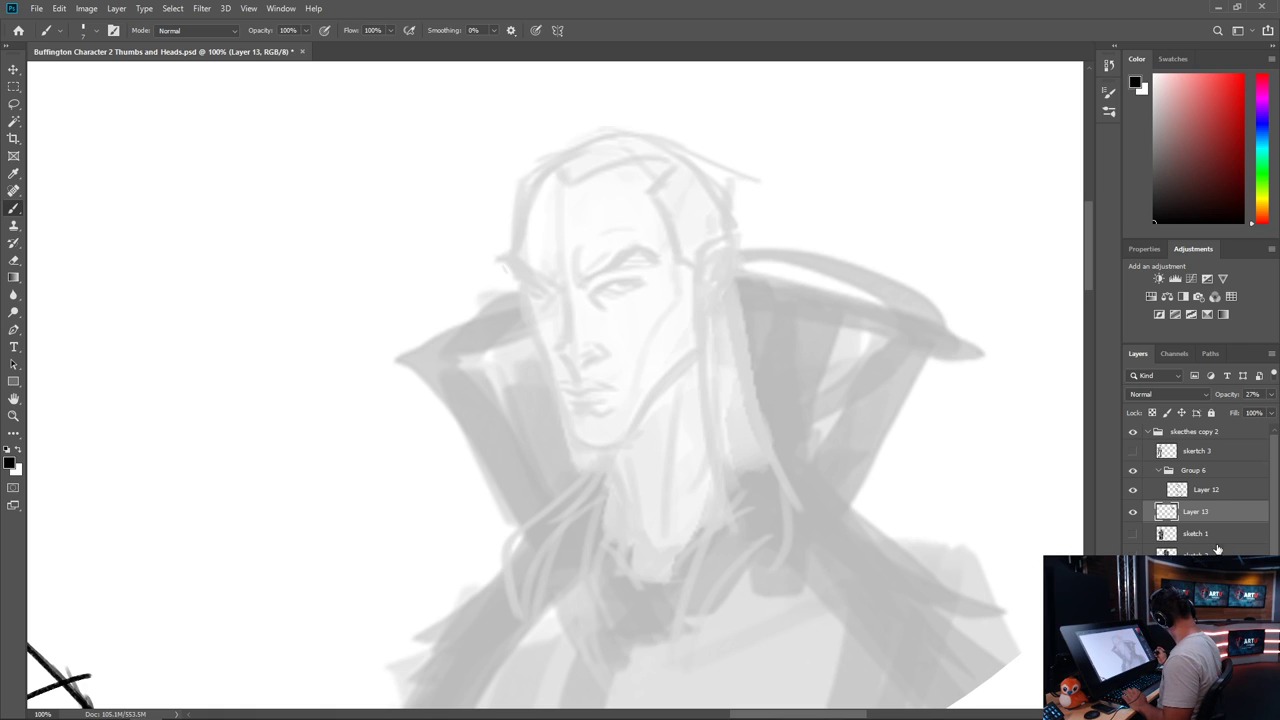
click(1205, 489)
key(ctrl+shift+alt+n)
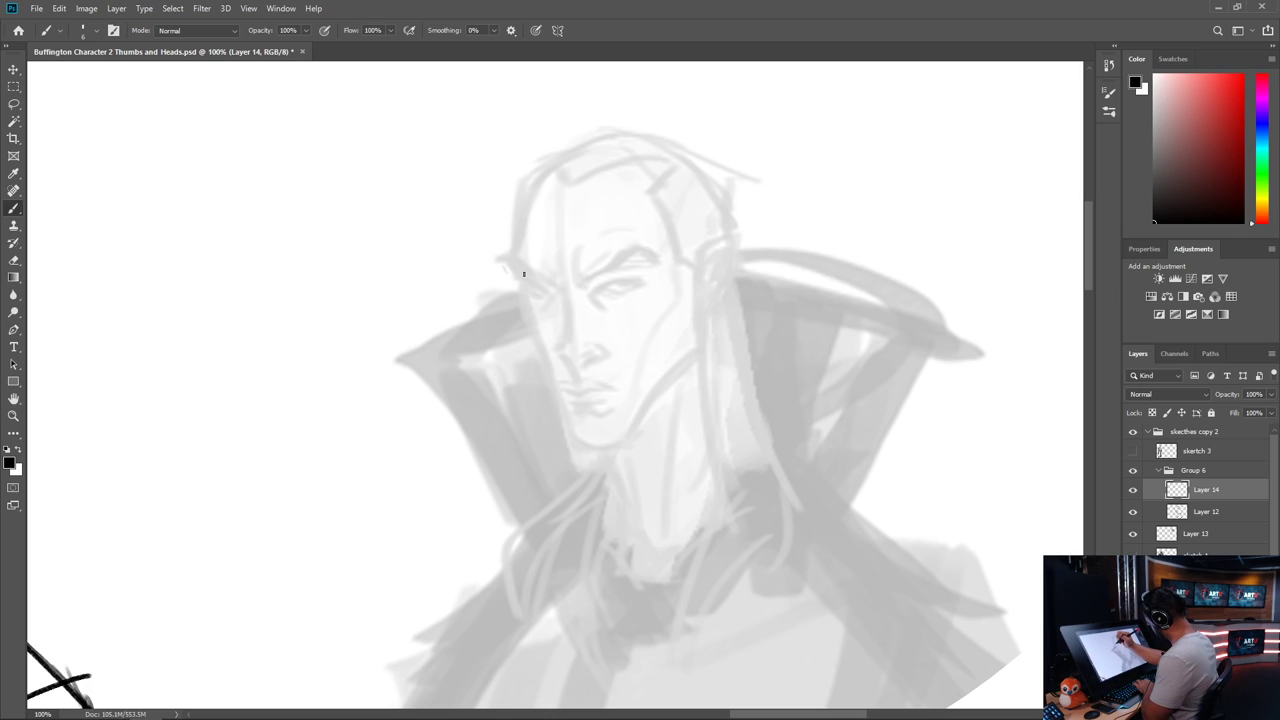
drag(502, 265, 516, 284)
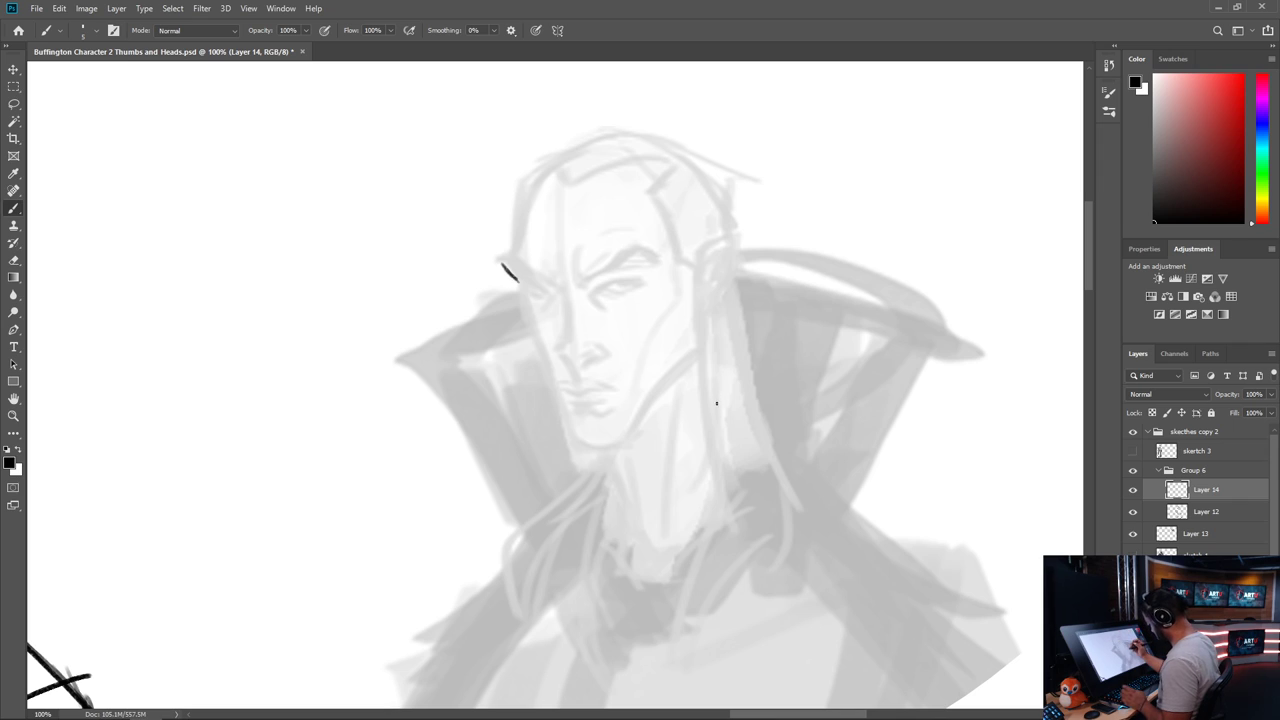
key(ctrl+z)
key(ctrl+z)
key(ctrl+z)
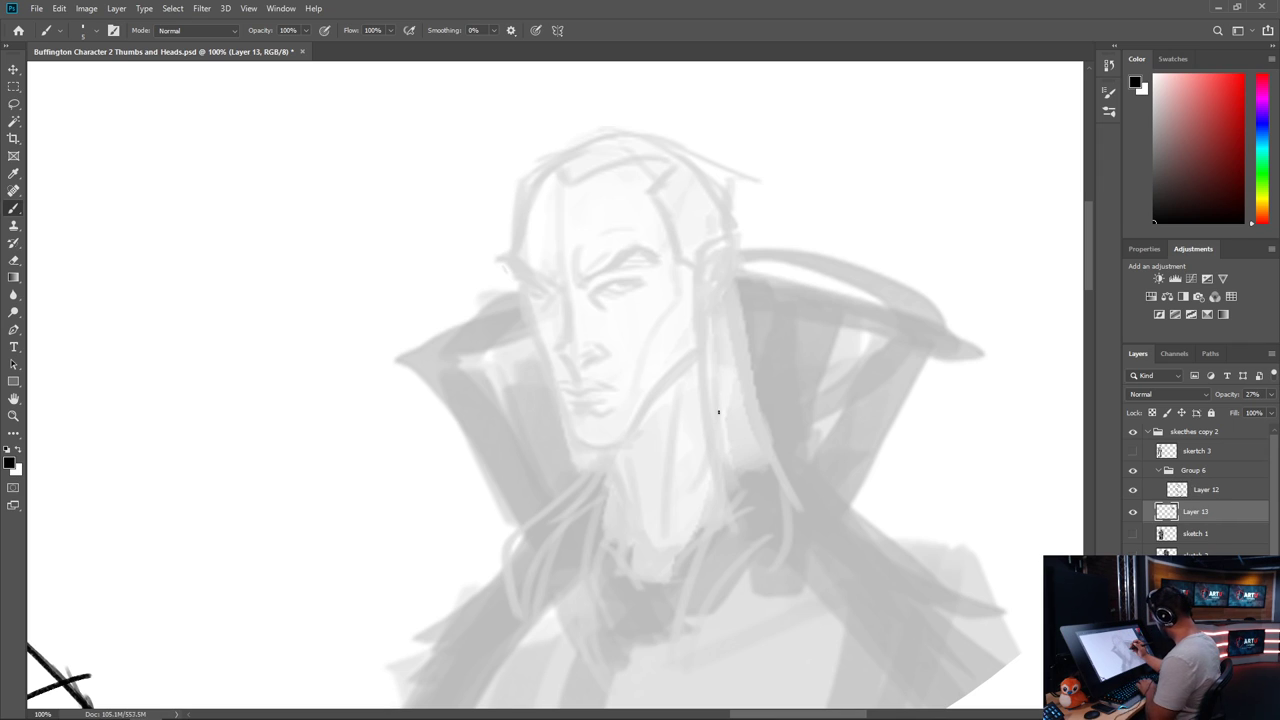
Add a new empty layer directly above Layer 12 inside Group 6 for the head's line work
click(1217, 491)
key(ctrl+shift+alt+n)
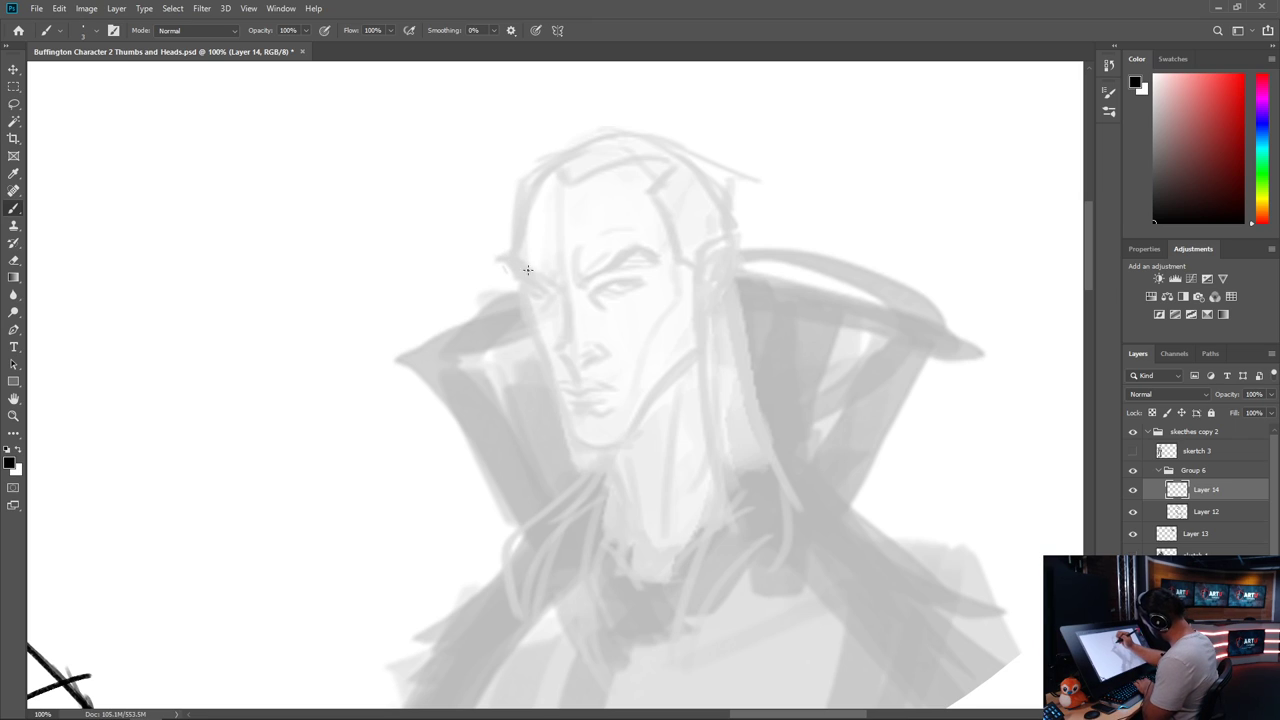
Trace the far eyebrow and narrowed eye in thin black lines, with two frown creases between the brows
mouse_move(502, 262)
mouse_down()
mouse_move(548, 288)
mouse_move(548, 253)
mouse_up()
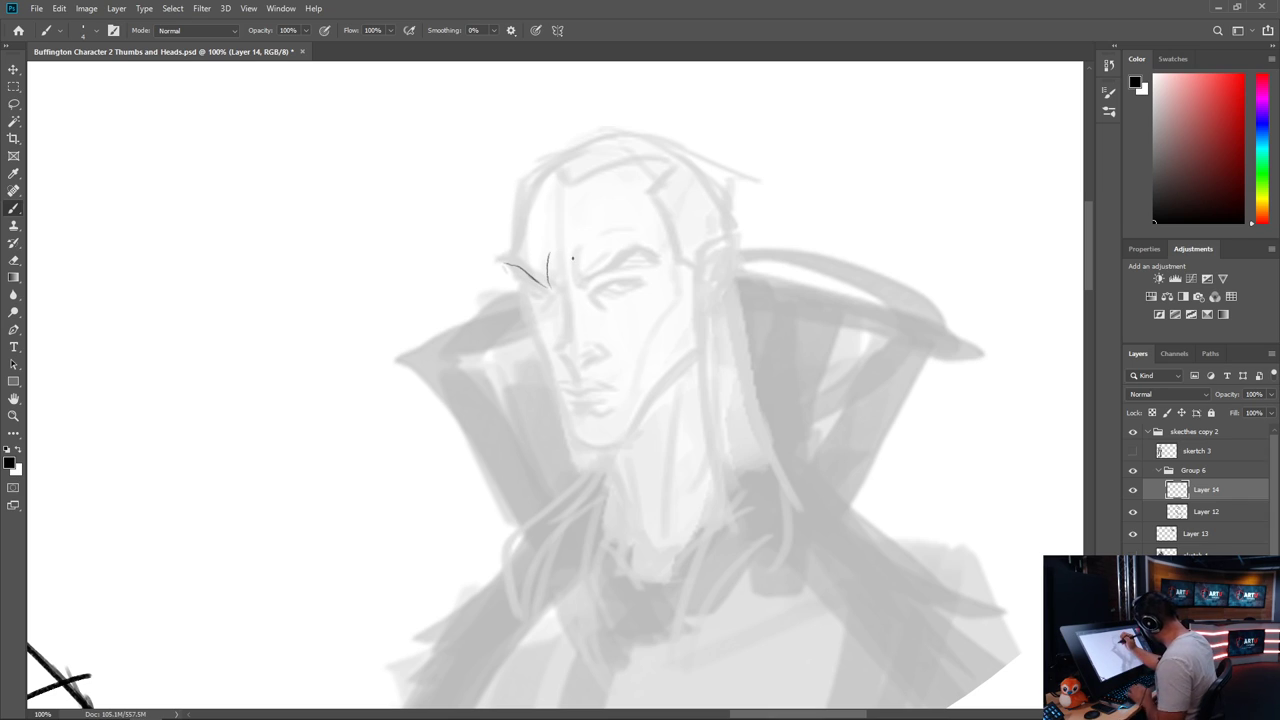
drag(572, 262, 577, 289)
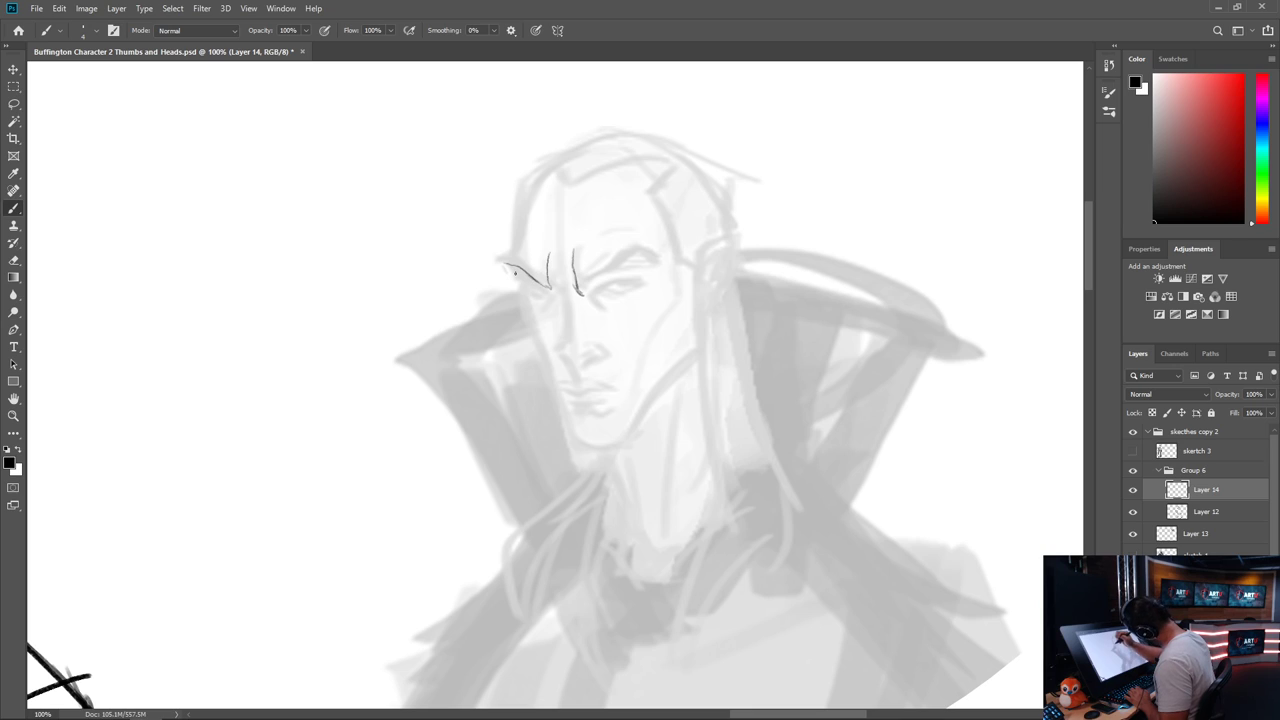
drag(506, 265, 549, 296)
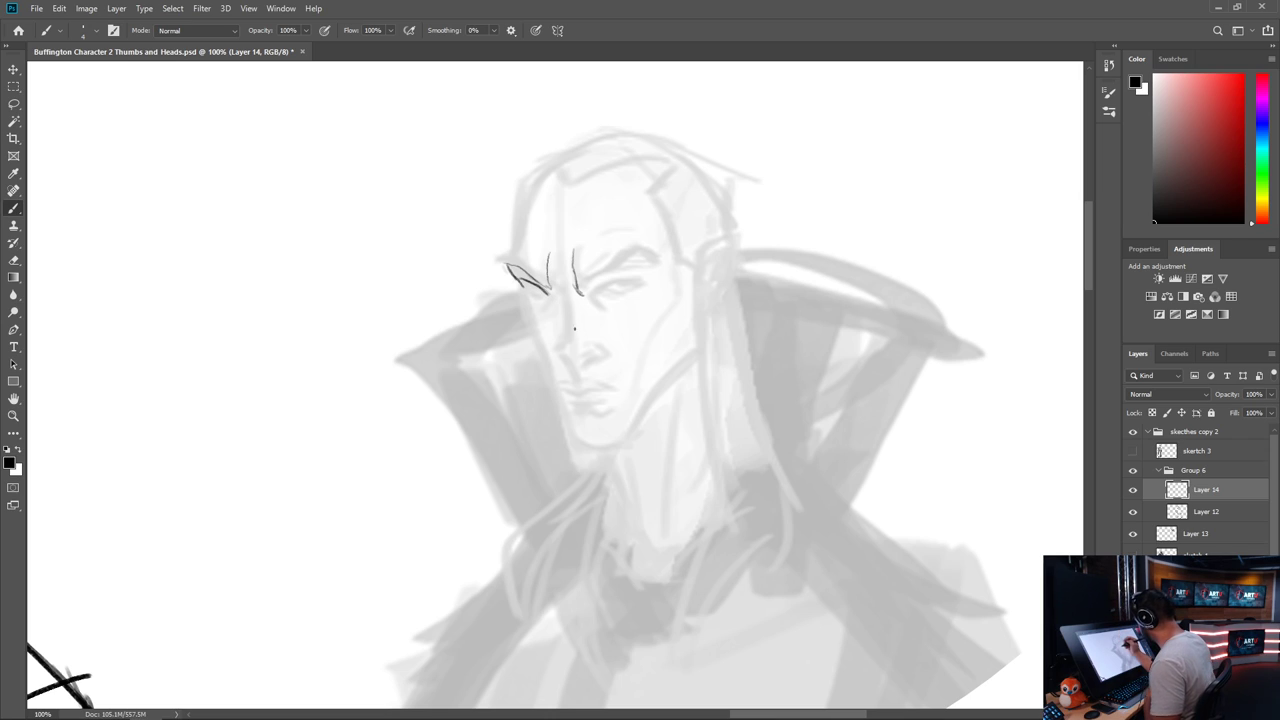
drag(526, 281, 552, 298)
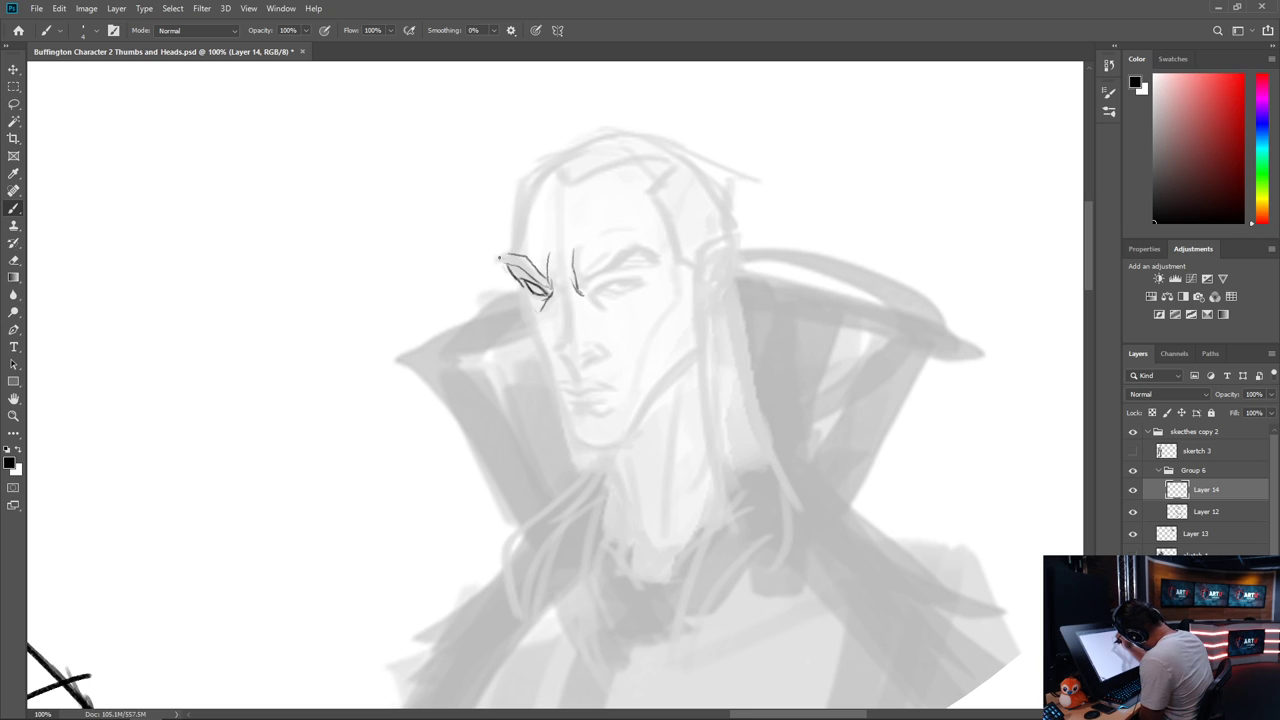
click(579, 277)
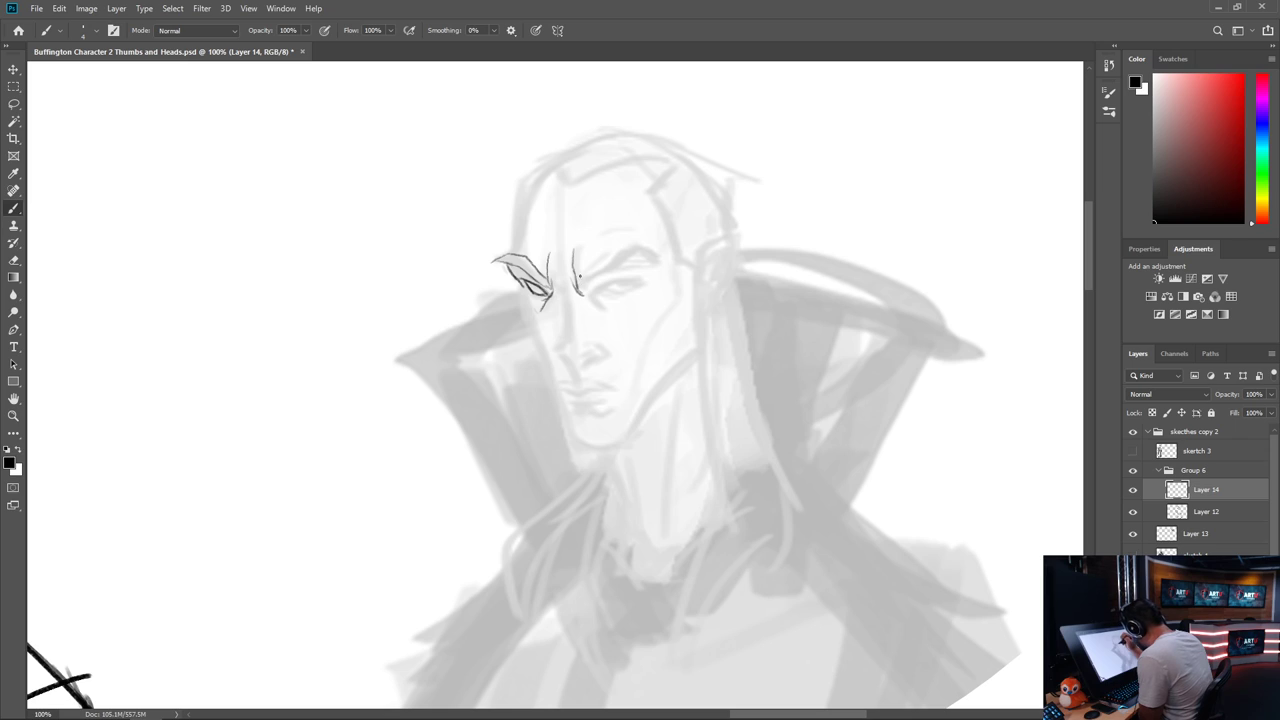
Trace the near eyebrow and the narrowed eye below it, including the lower lid and the crease at its inner corner
mouse_move(577, 263)
mouse_down()
mouse_move(582, 285)
mouse_move(634, 244)
mouse_move(646, 251)
mouse_up()
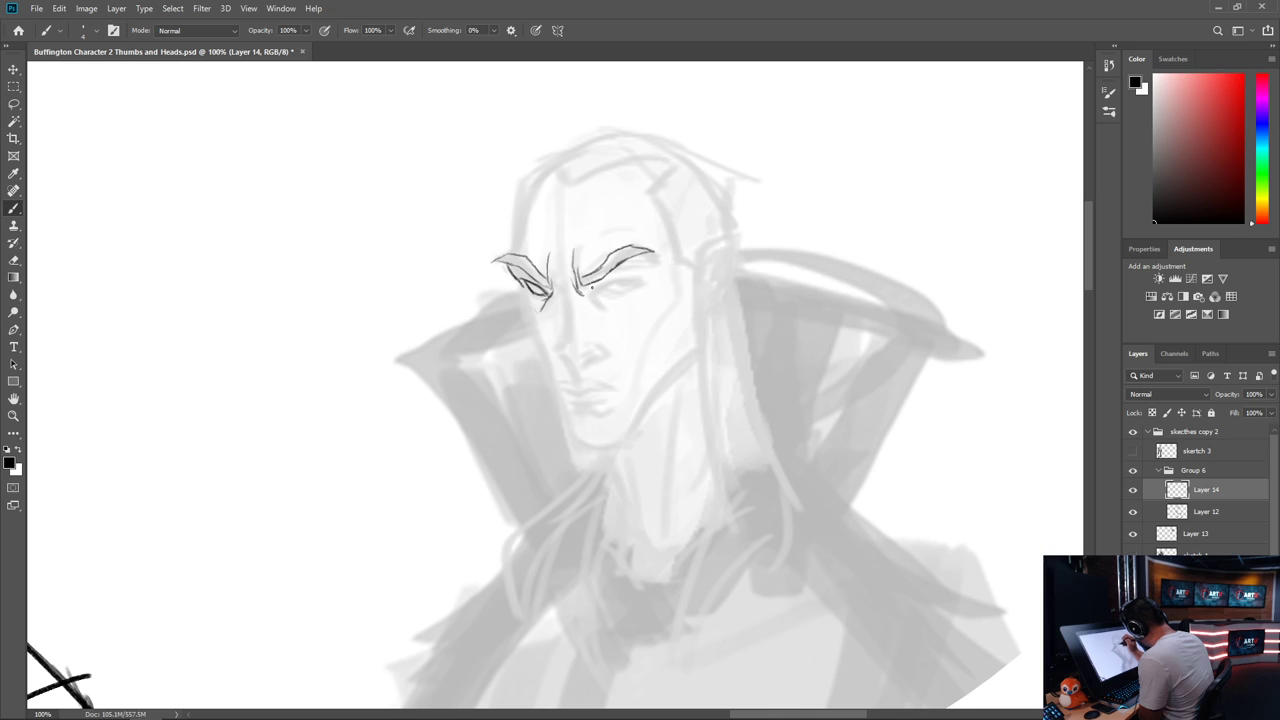
drag(590, 289, 622, 275)
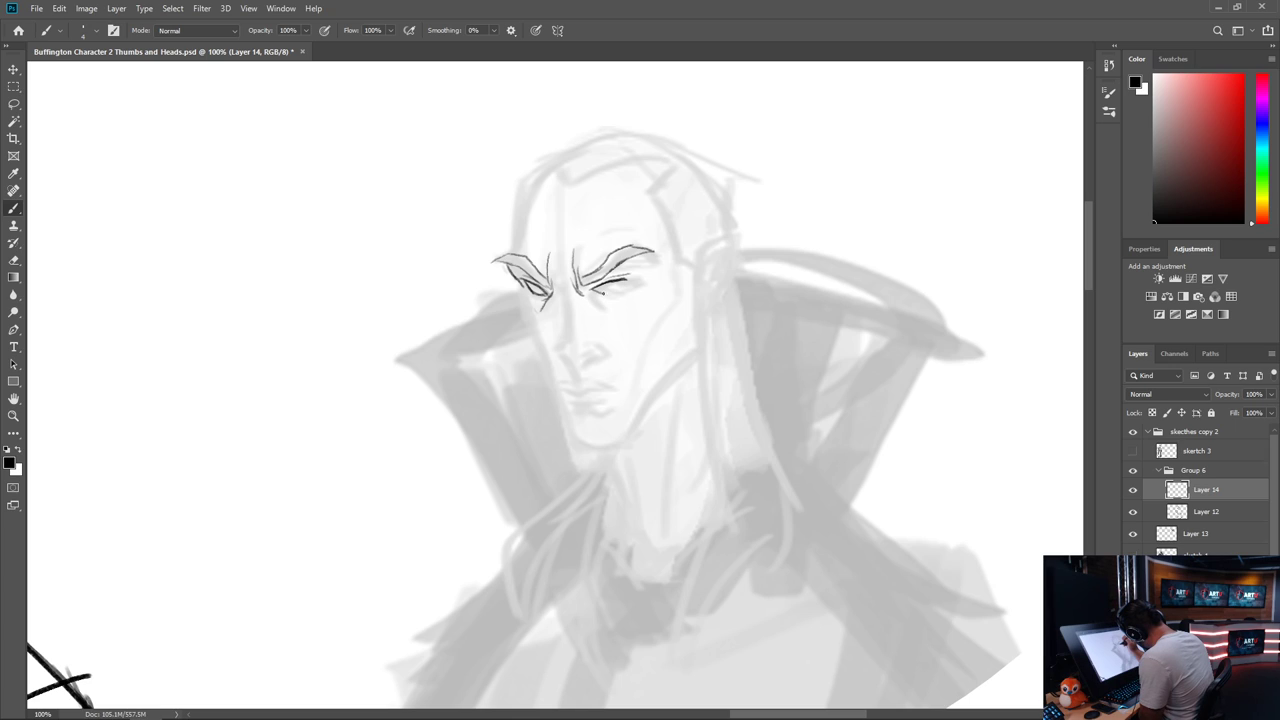
drag(615, 289, 589, 300)
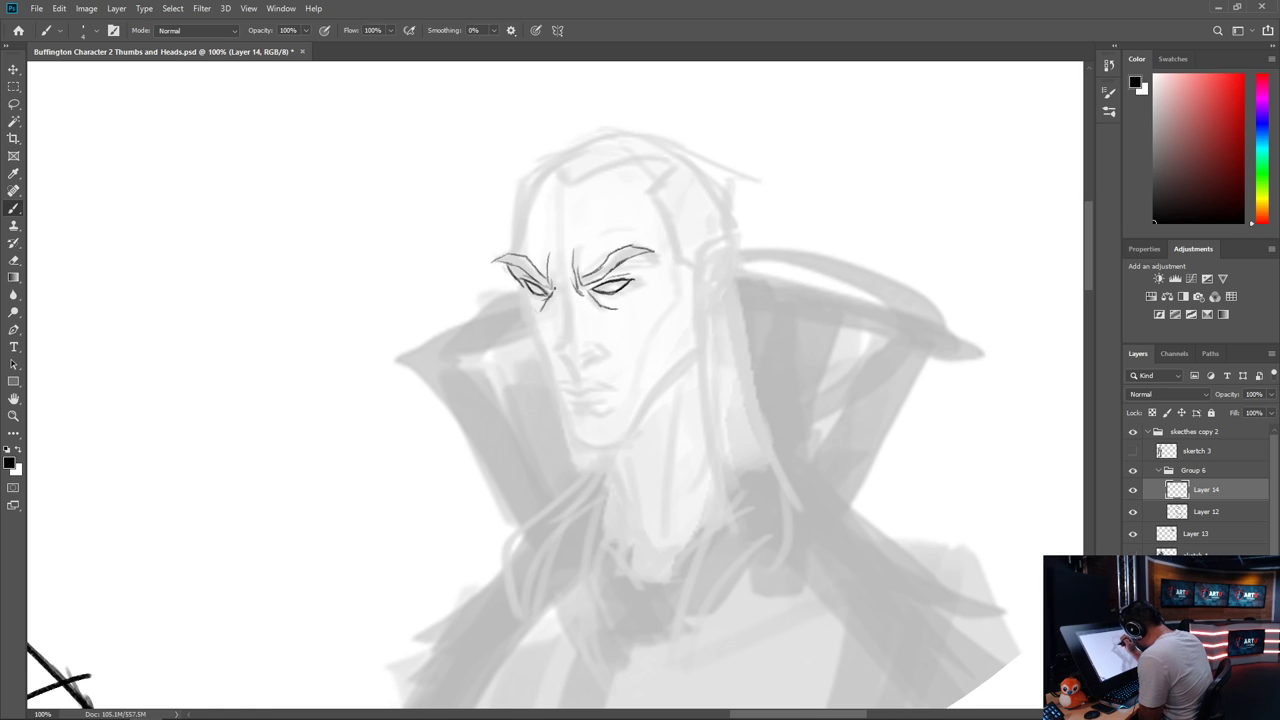
Draw the nose with a straight bridge line, an angular tip, both nostrils and the near nostril wing
drag(555, 299, 557, 344)
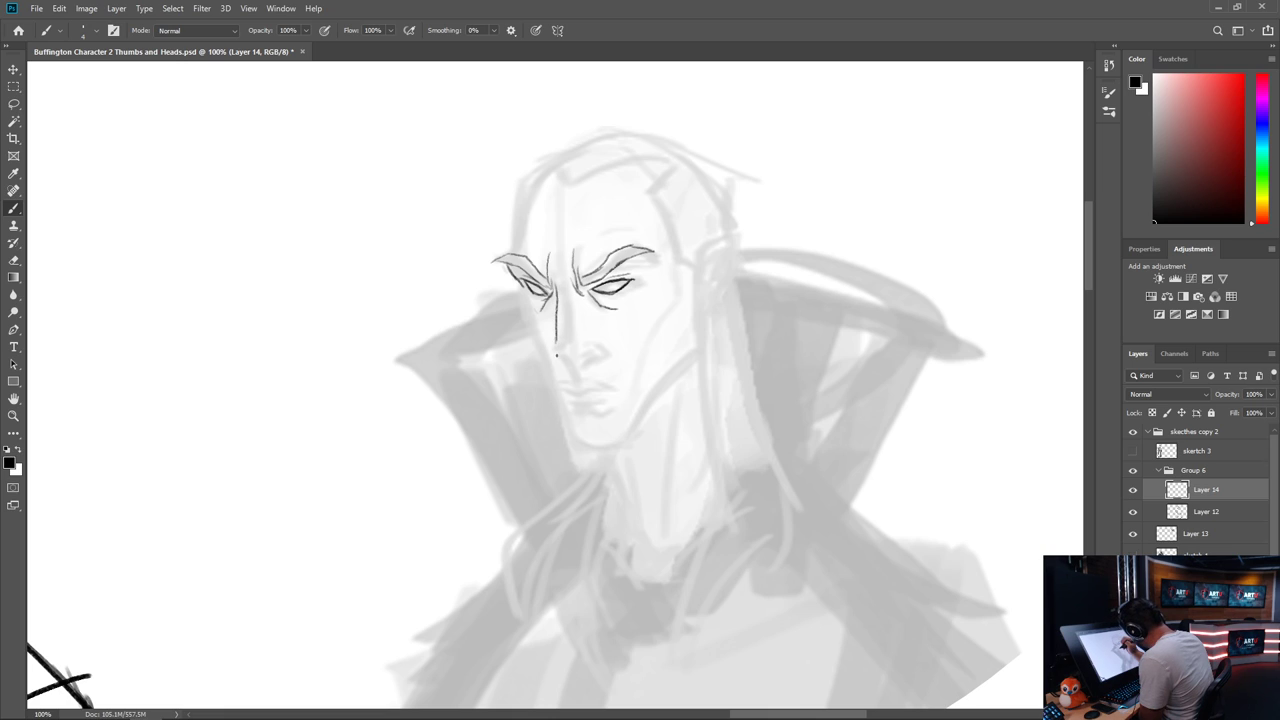
drag(548, 343, 563, 360)
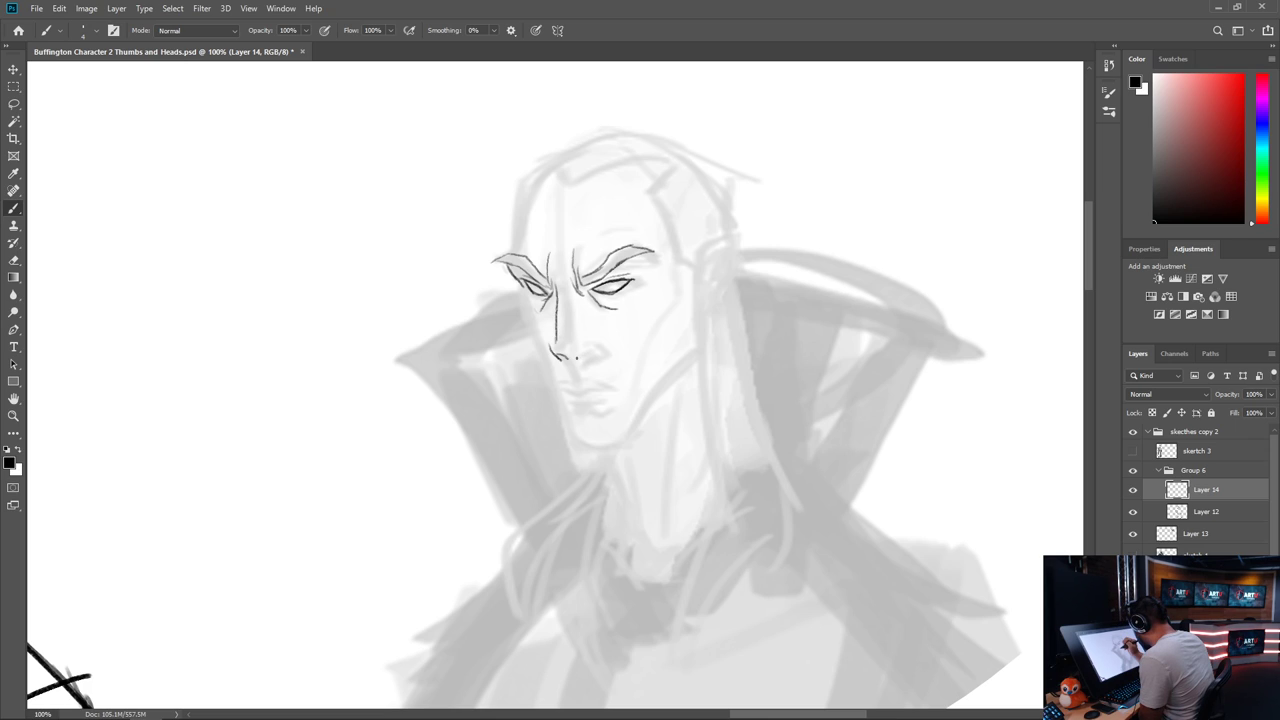
drag(575, 357, 591, 352)
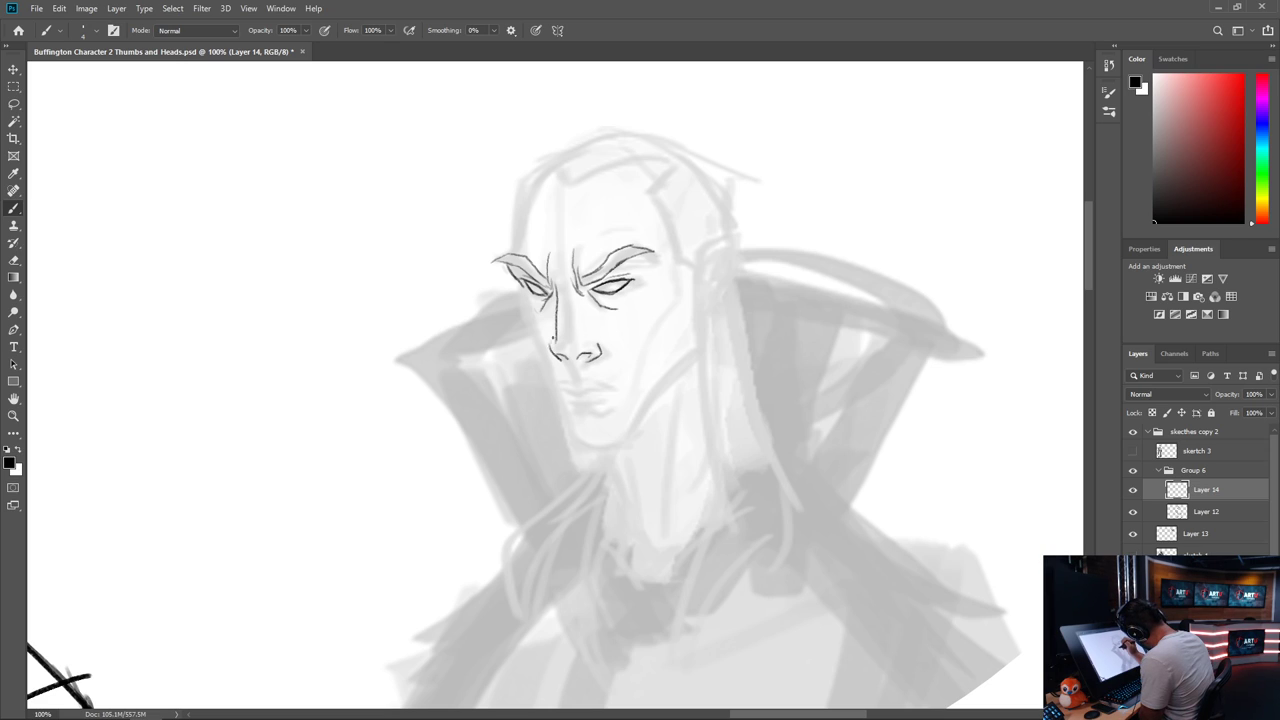
mouse_move(556, 330)
mouse_down()
mouse_move(549, 347)
mouse_move(594, 344)
mouse_move(578, 364)
mouse_up()
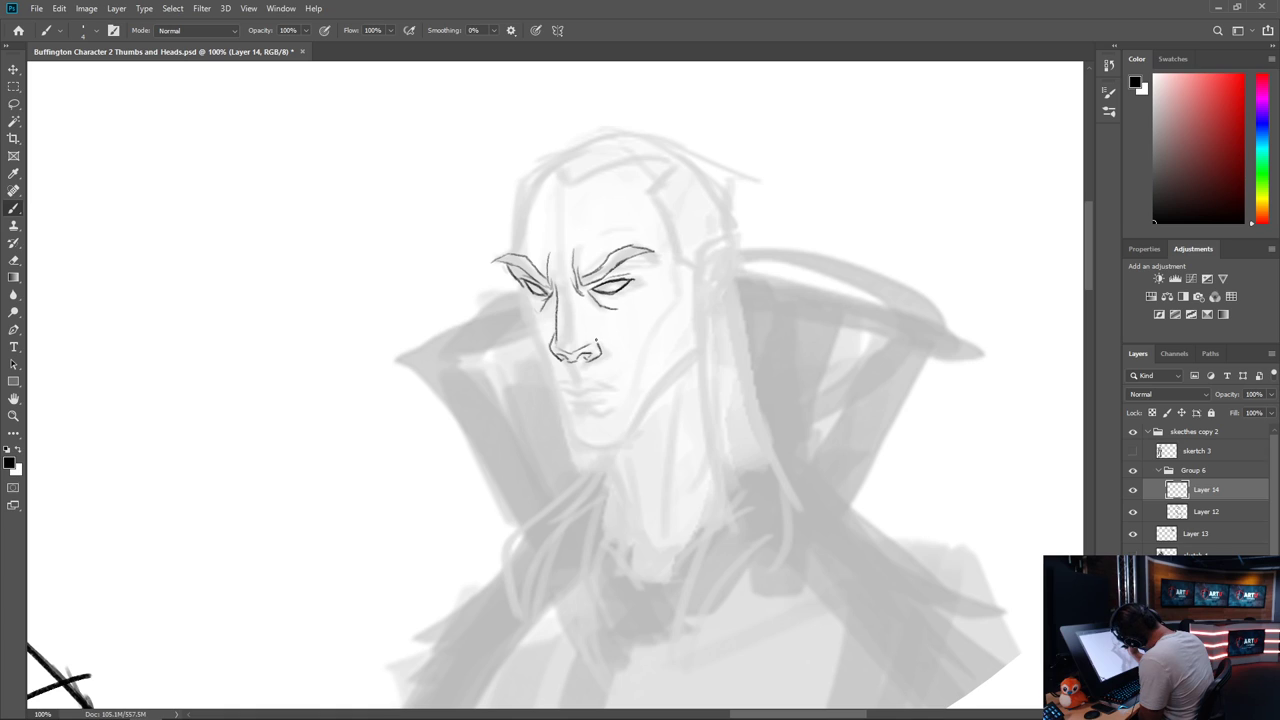
mouse_move(575, 347)
mouse_down()
mouse_move(592, 334)
mouse_move(605, 350)
mouse_up()
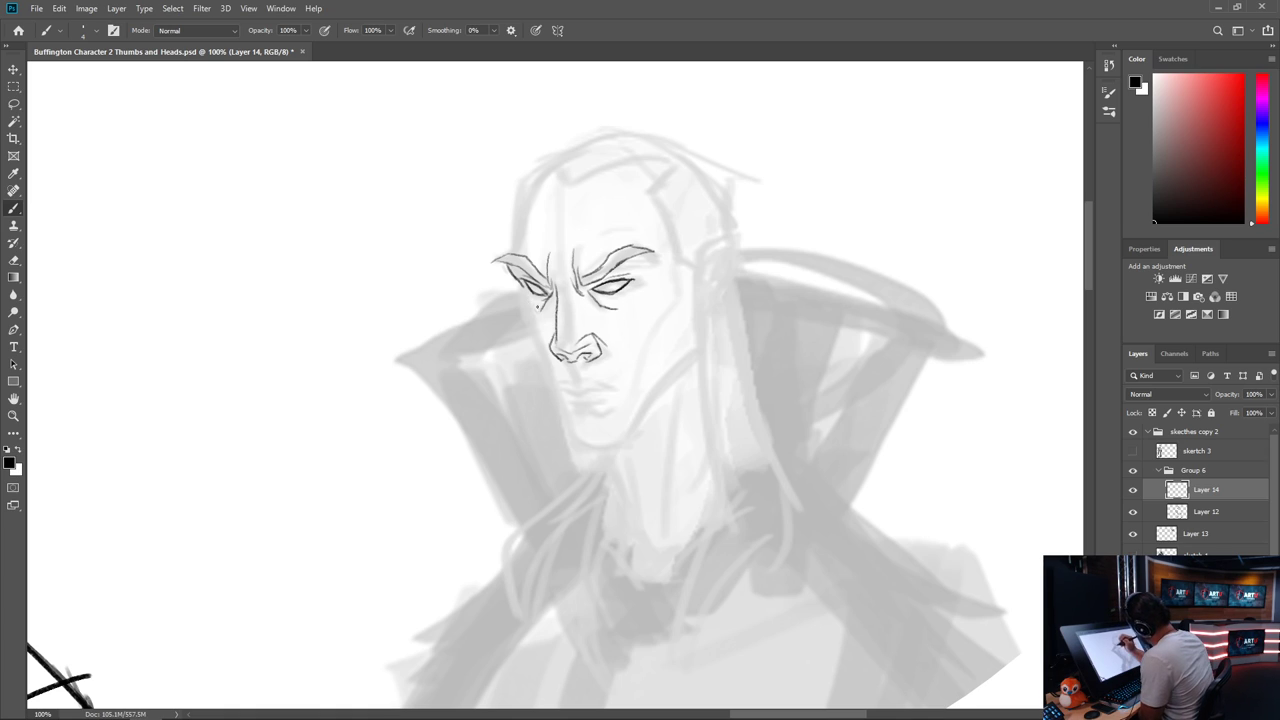
Add a crease beneath the far eye and a curved furrow on the forehead above the near eyebrow
drag(529, 301, 541, 314)
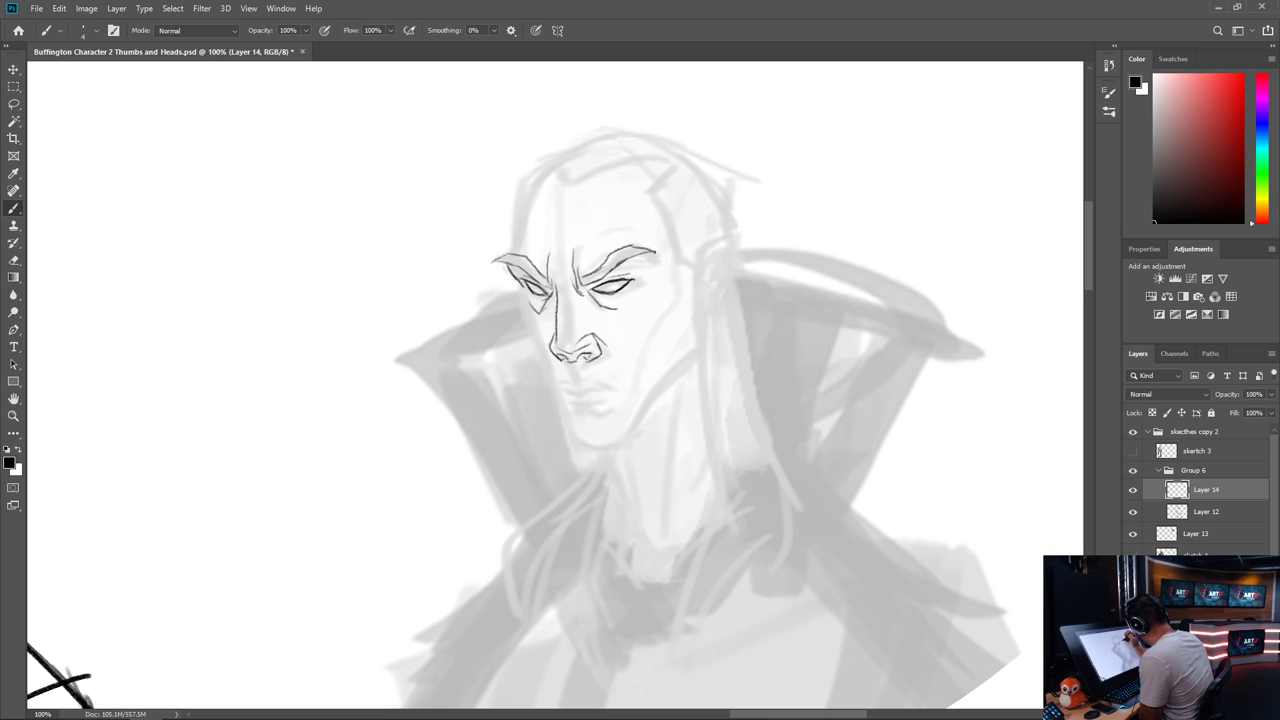
drag(589, 258, 643, 222)
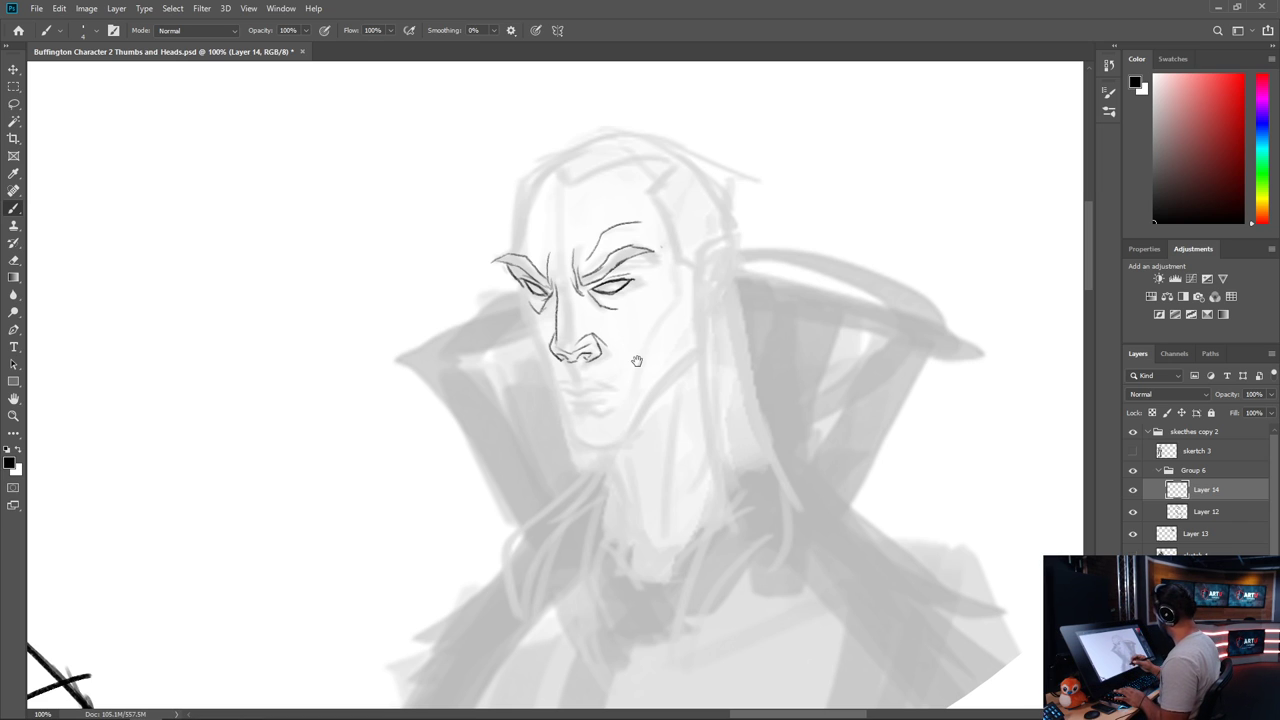
Trace the far contour of the face from the forehead past the brow and cheekbone to the chin, and accent the near eye's outer corner
drag(597, 569, 1060, 540)
mouse_move(929, 578)
mouse_down()
mouse_move(651, 571)
mouse_move(303, 614)
mouse_move(303, 555)
mouse_up()
mouse_move(717, 499)
mouse_down()
mouse_move(575, 515)
mouse_move(600, 371)
mouse_move(587, 335)
mouse_up()
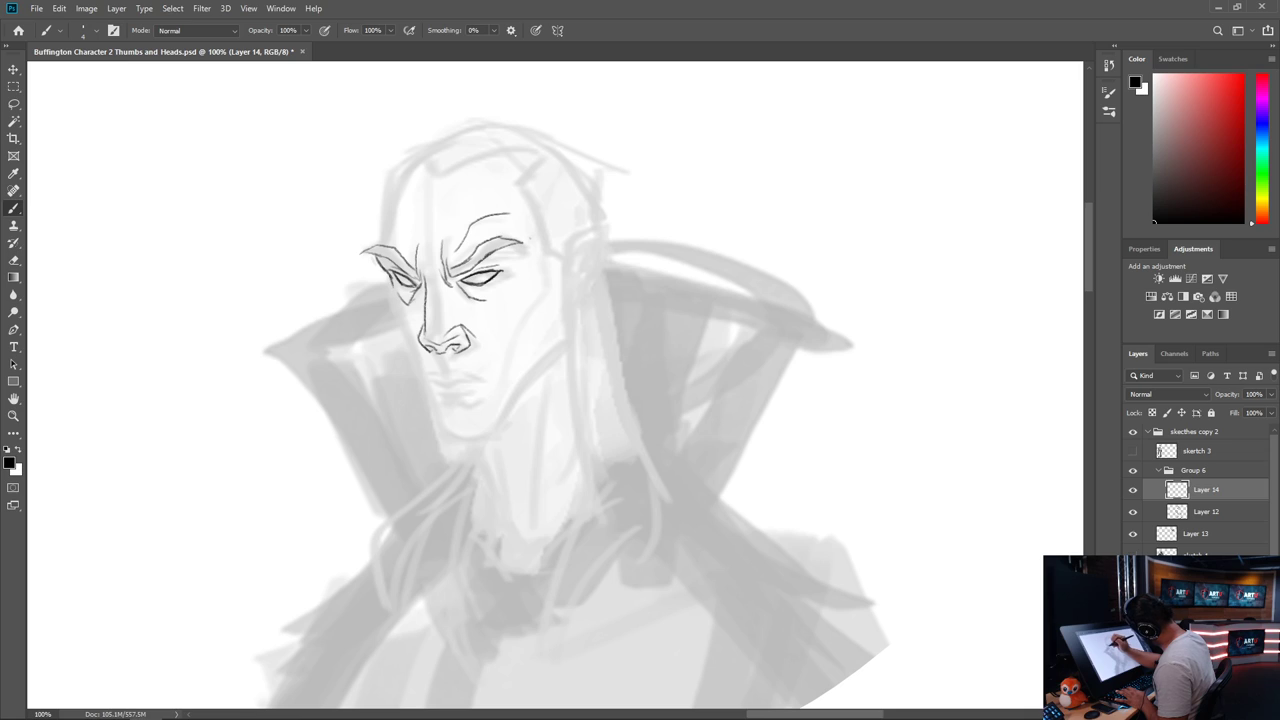
drag(392, 284, 403, 327)
drag(401, 324, 415, 350)
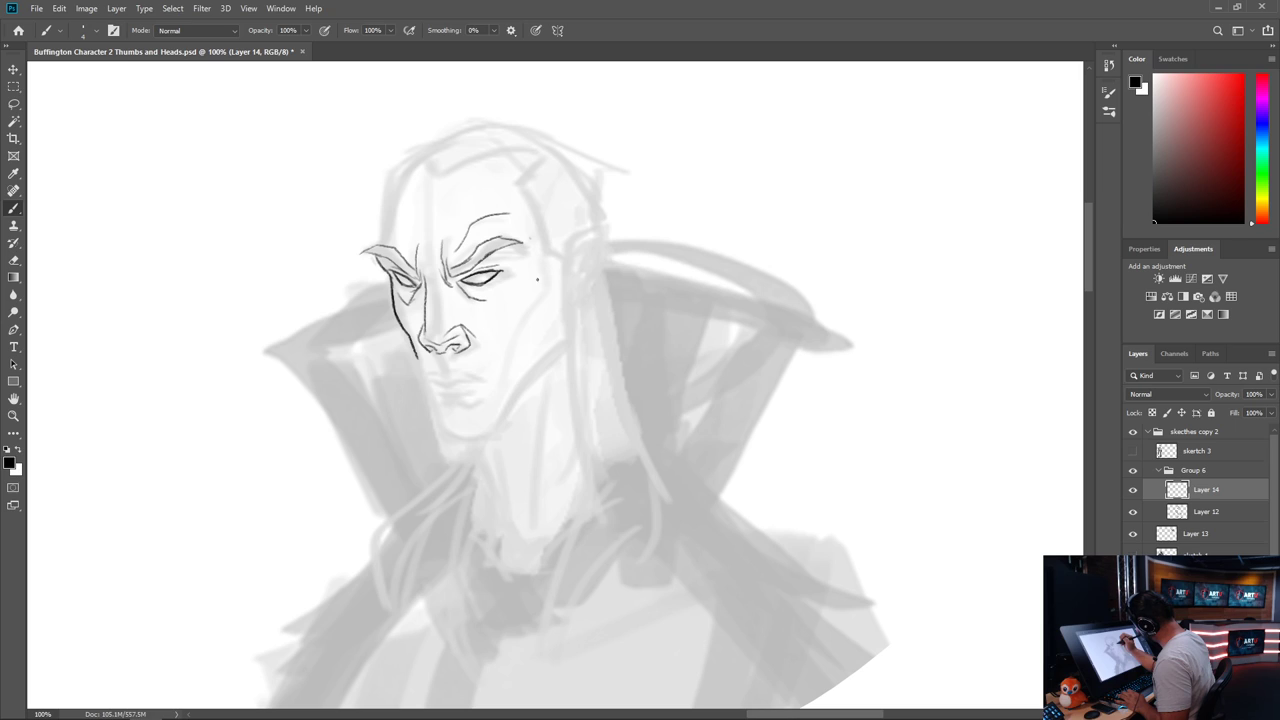
drag(501, 272, 516, 264)
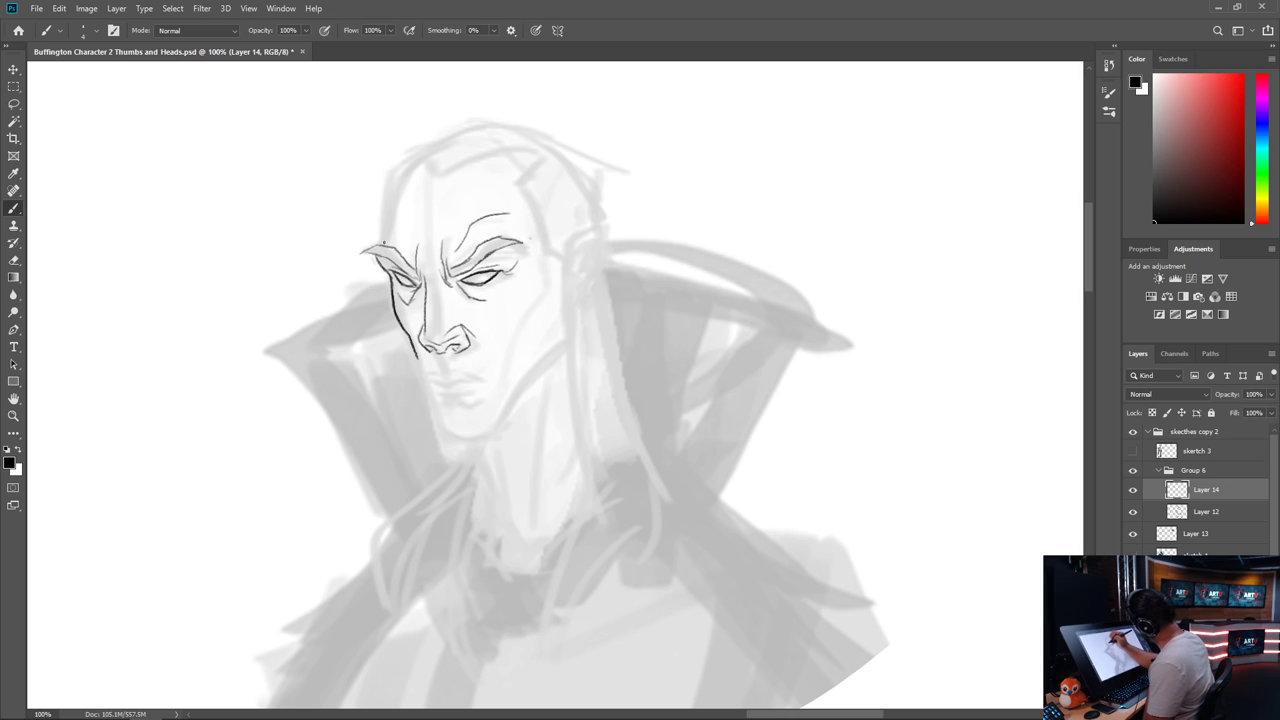
drag(376, 248, 386, 234)
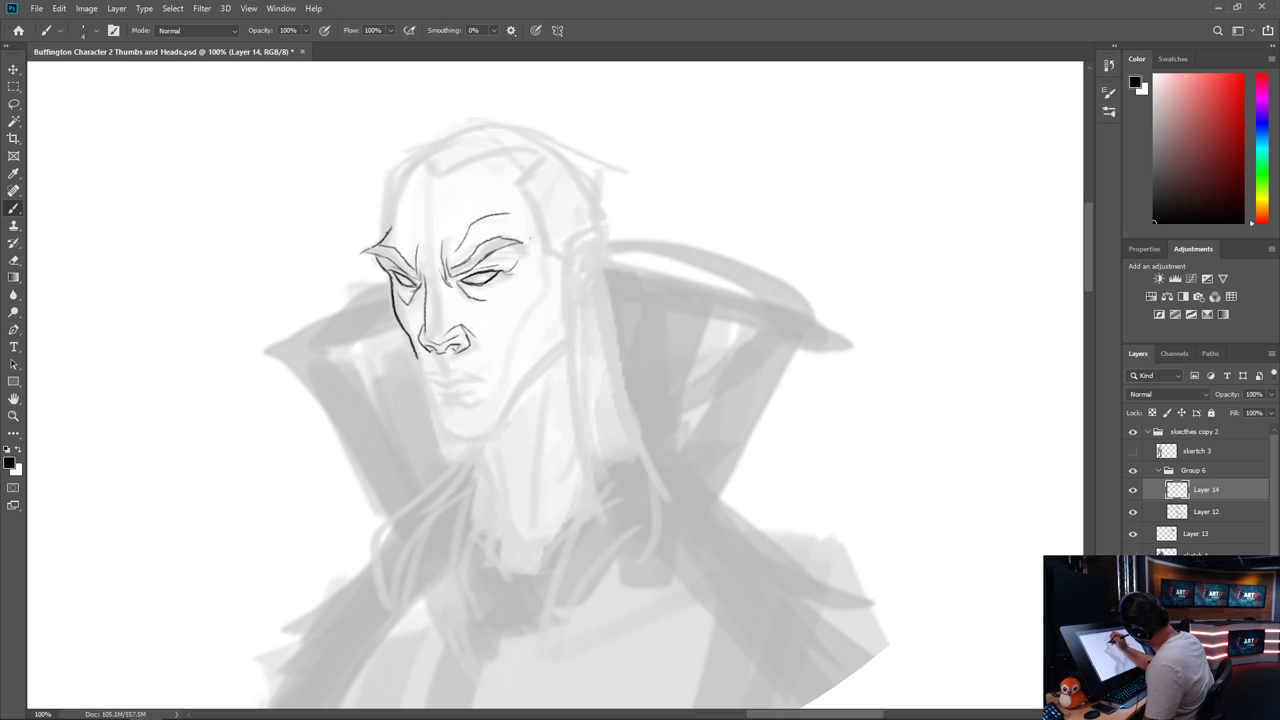
drag(388, 234, 400, 186)
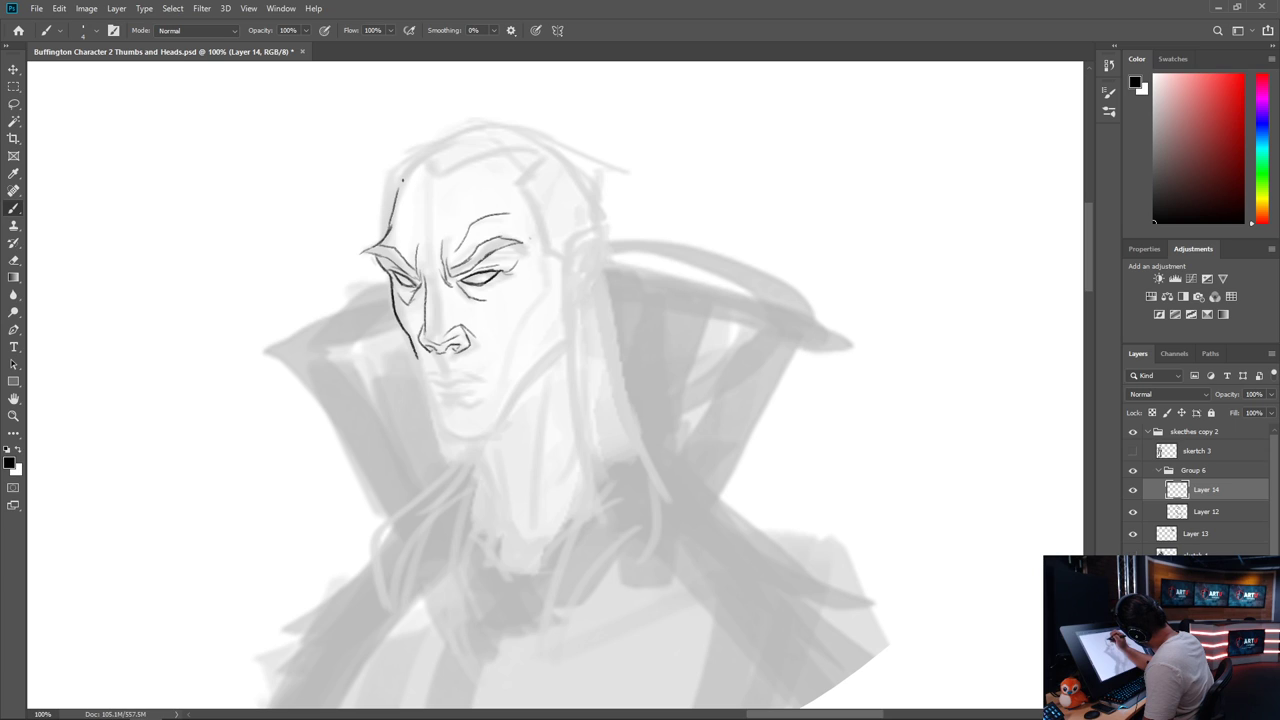
mouse_move(390, 236)
mouse_down()
mouse_move(396, 196)
mouse_move(422, 166)
mouse_up()
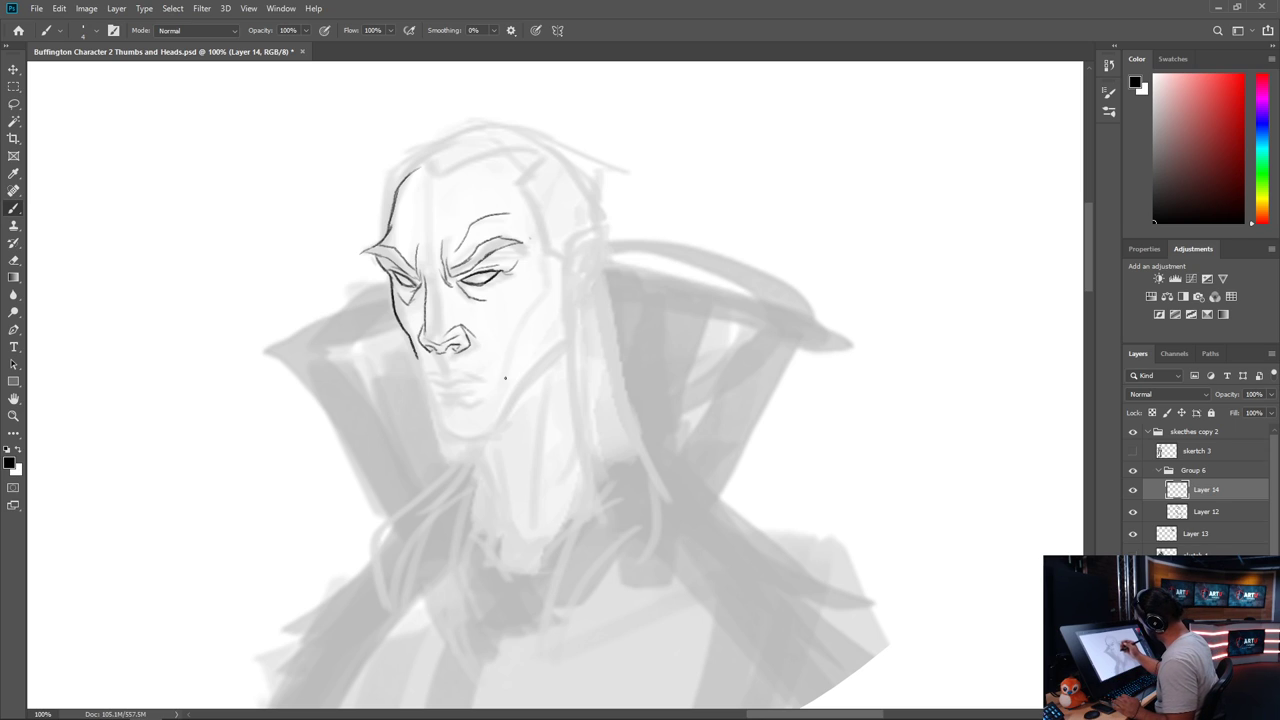
mouse_move(410, 345)
mouse_down()
mouse_move(439, 424)
mouse_move(458, 436)
mouse_up()
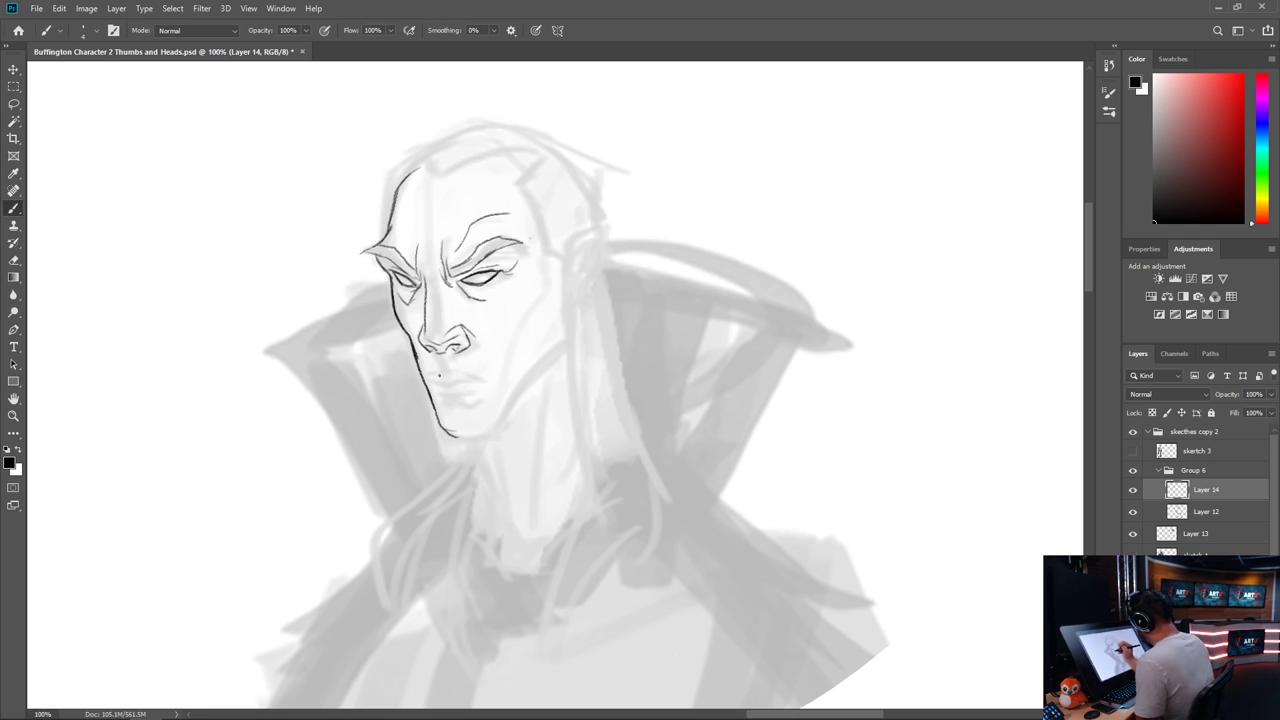
Draw the upper and lower lips, and add the irises and a light cheek crease beneath the near eye
mouse_move(437, 380)
mouse_down()
mouse_move(489, 375)
mouse_move(426, 382)
mouse_move(478, 368)
mouse_move(442, 369)
mouse_move(453, 377)
mouse_up()
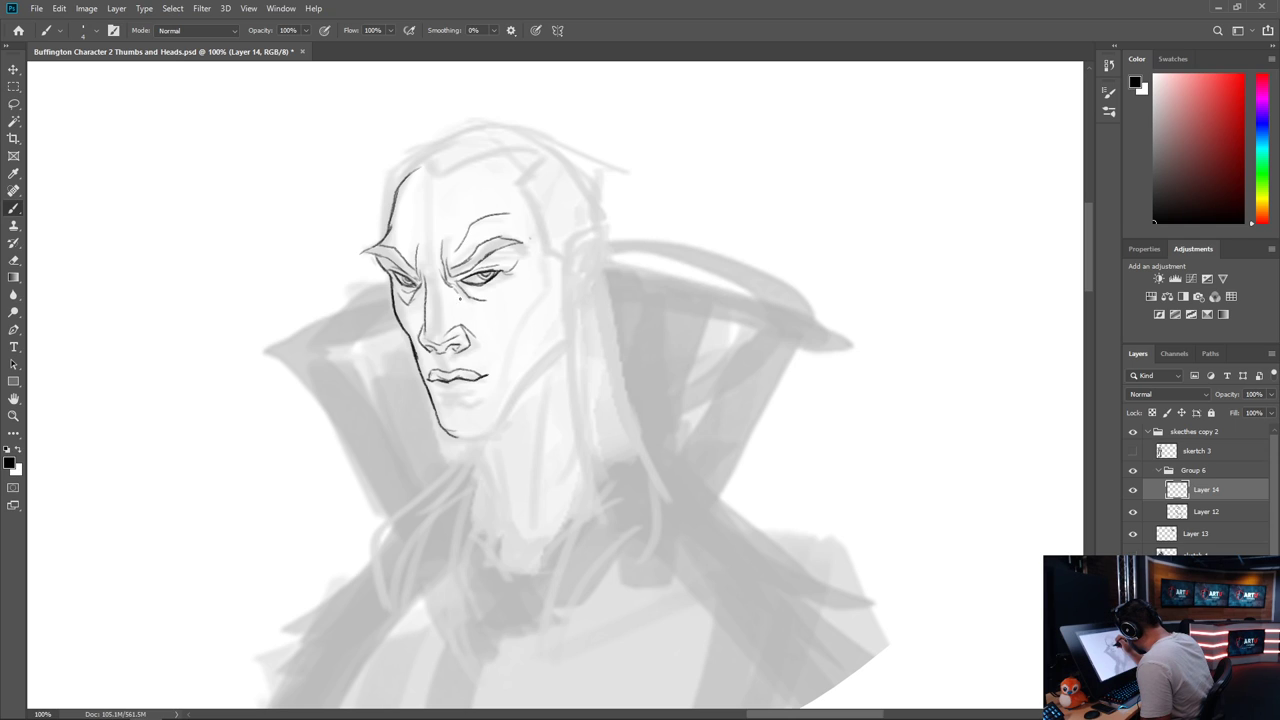
drag(463, 300, 503, 316)
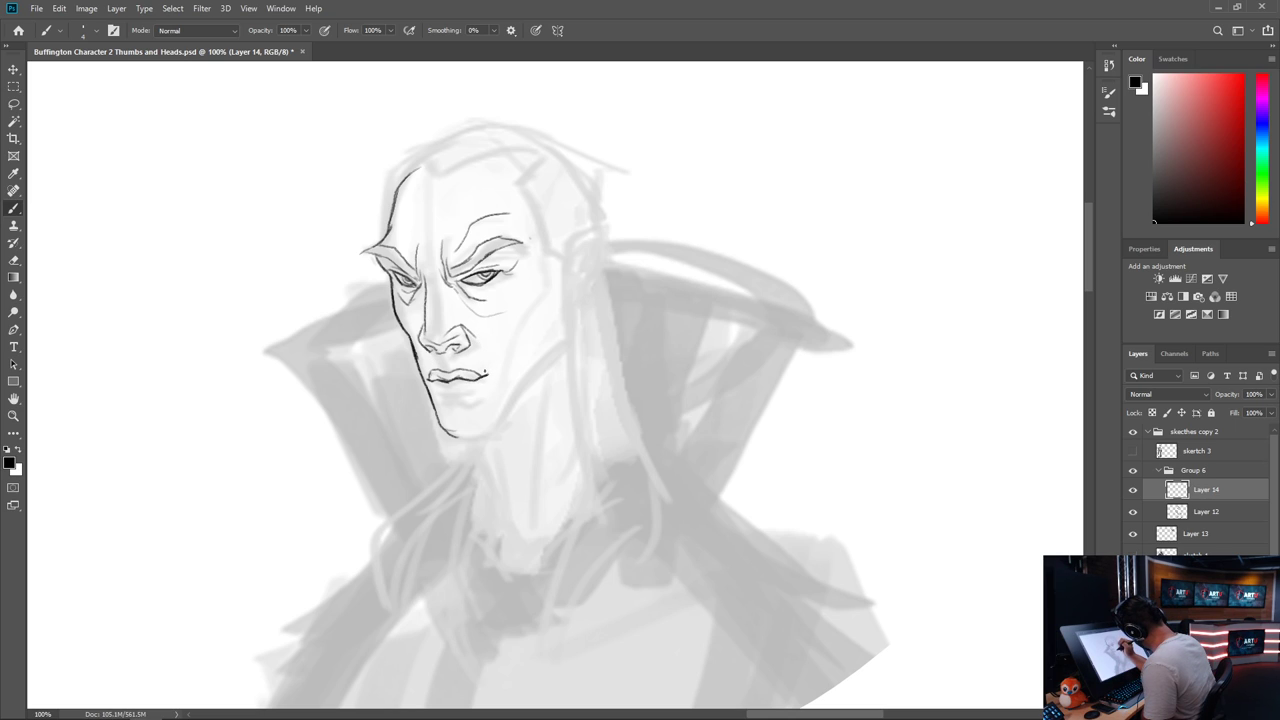
drag(486, 372, 486, 370)
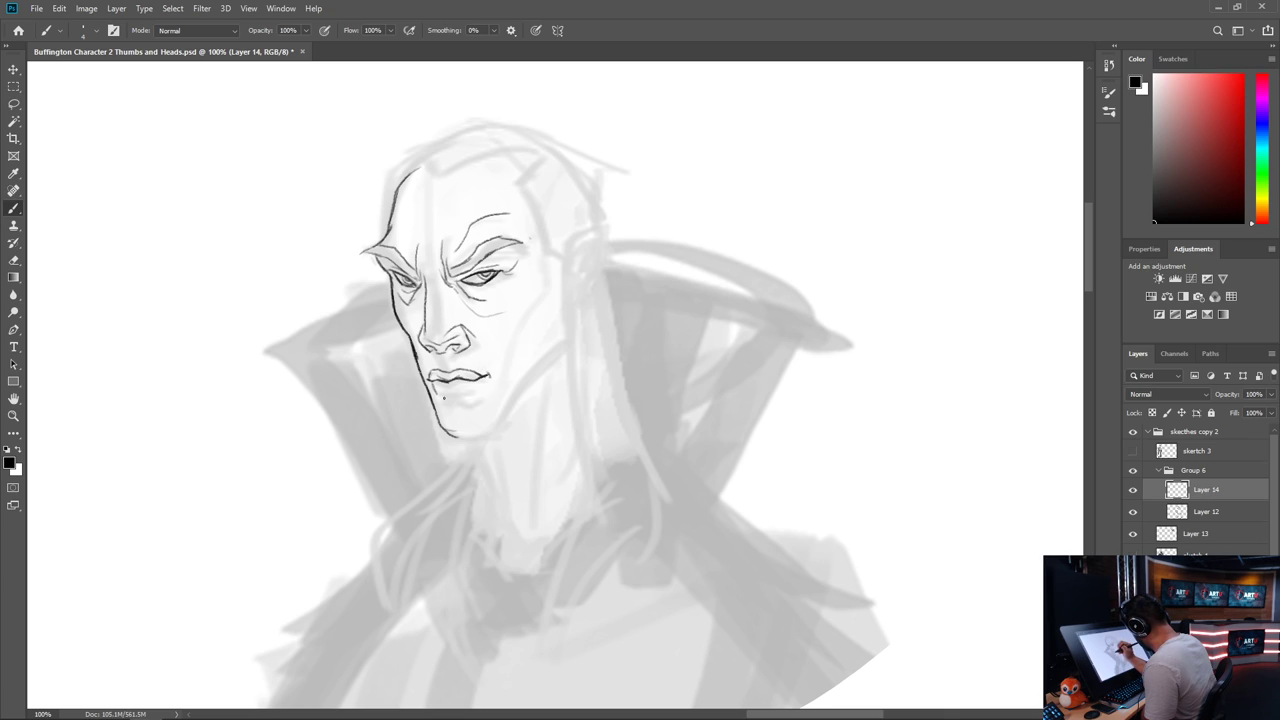
click(466, 394)
mouse_move(476, 381)
mouse_down()
mouse_move(450, 396)
mouse_move(468, 393)
mouse_up()
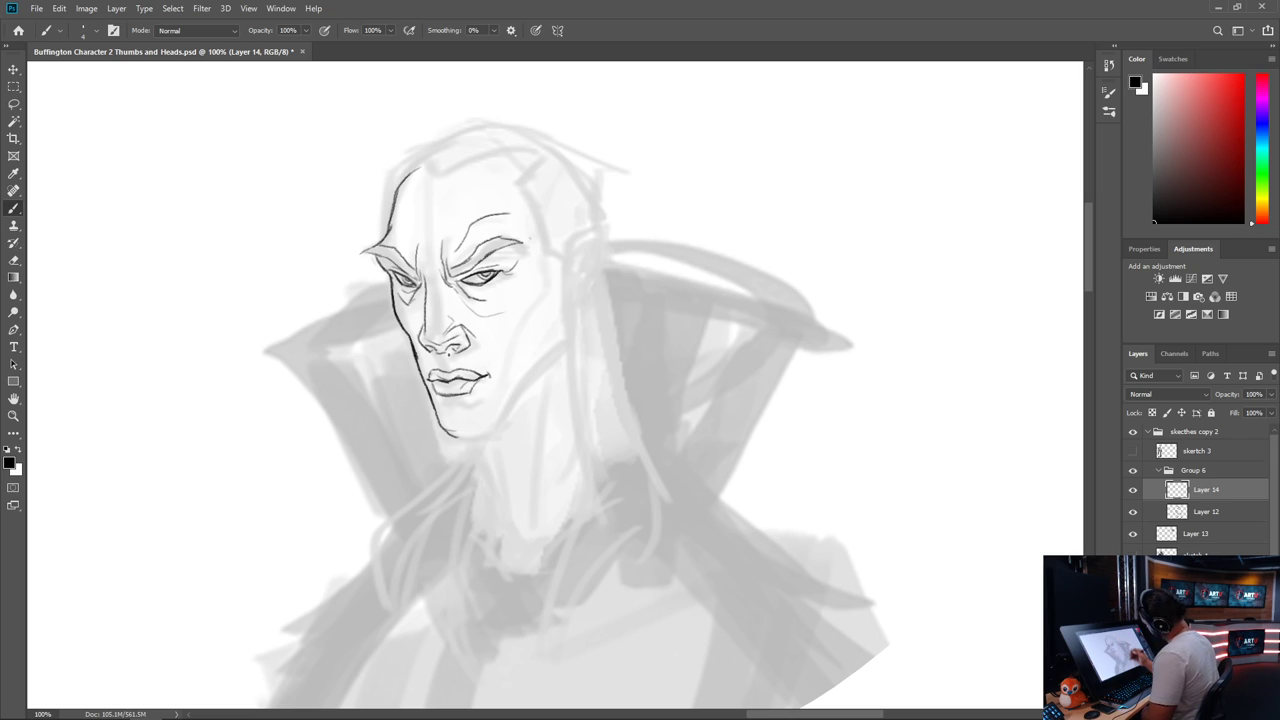
Extend the near eyebrow's tail and draw the near cheekbone line plus the creases beside the mouth and above the chin
drag(520, 243, 532, 252)
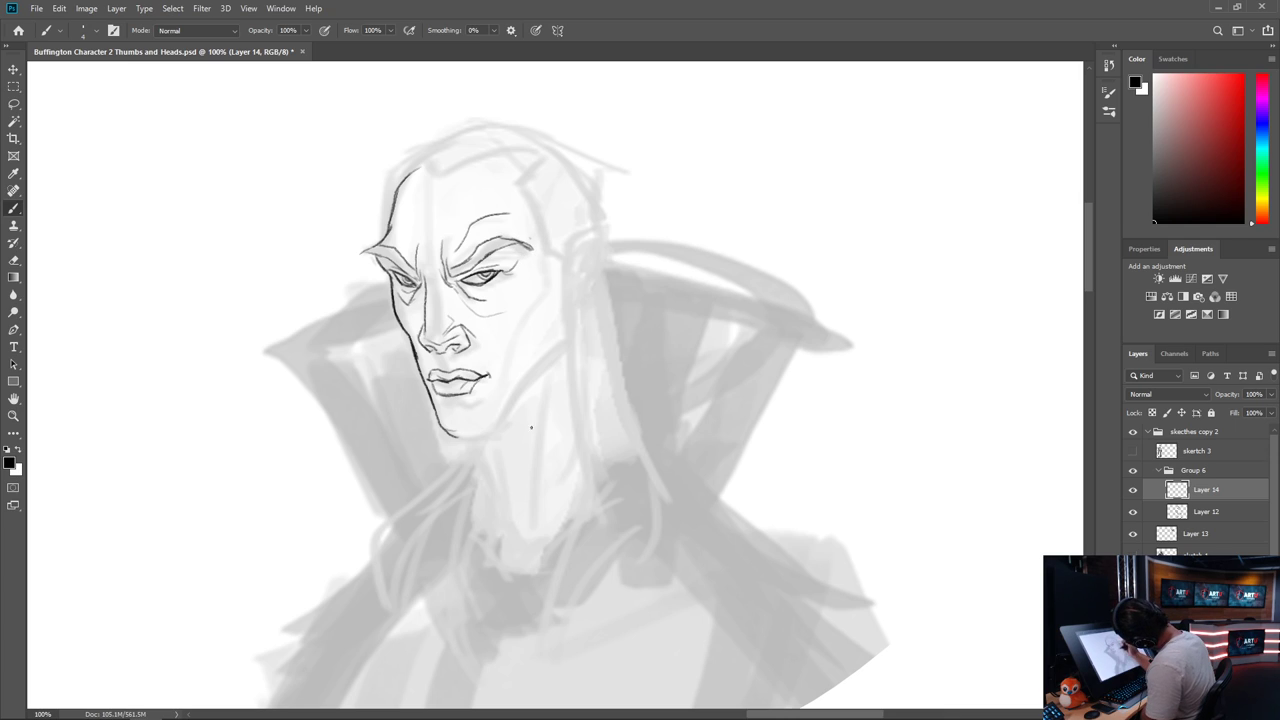
mouse_move(401, 271)
mouse_down()
mouse_move(421, 281)
mouse_move(390, 264)
mouse_up()
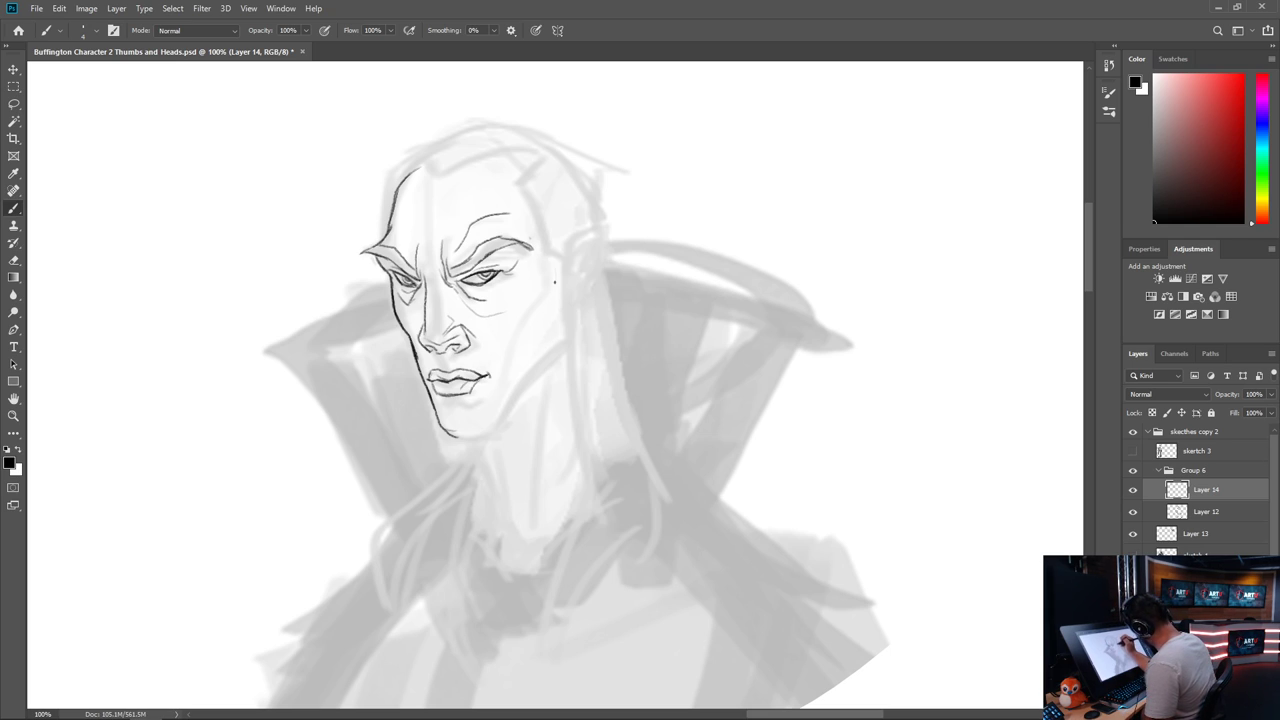
mouse_move(554, 266)
mouse_down()
mouse_move(555, 292)
mouse_move(499, 380)
mouse_up()
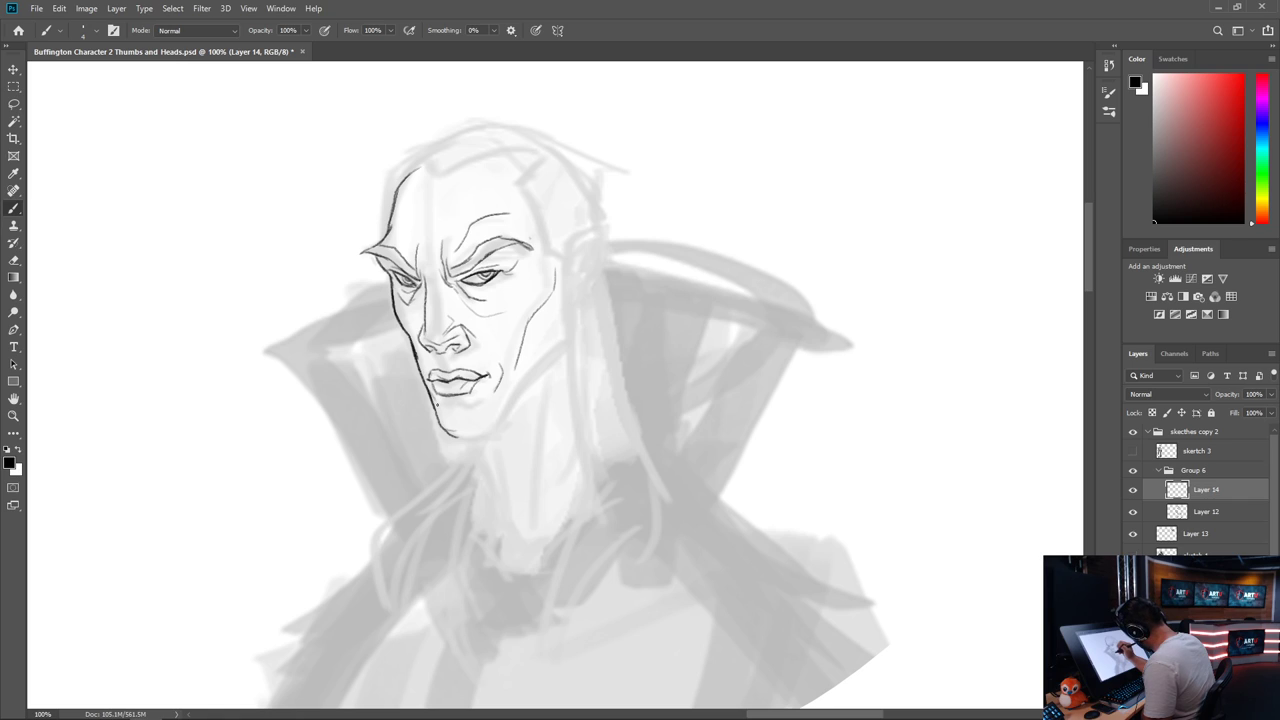
drag(446, 402, 497, 402)
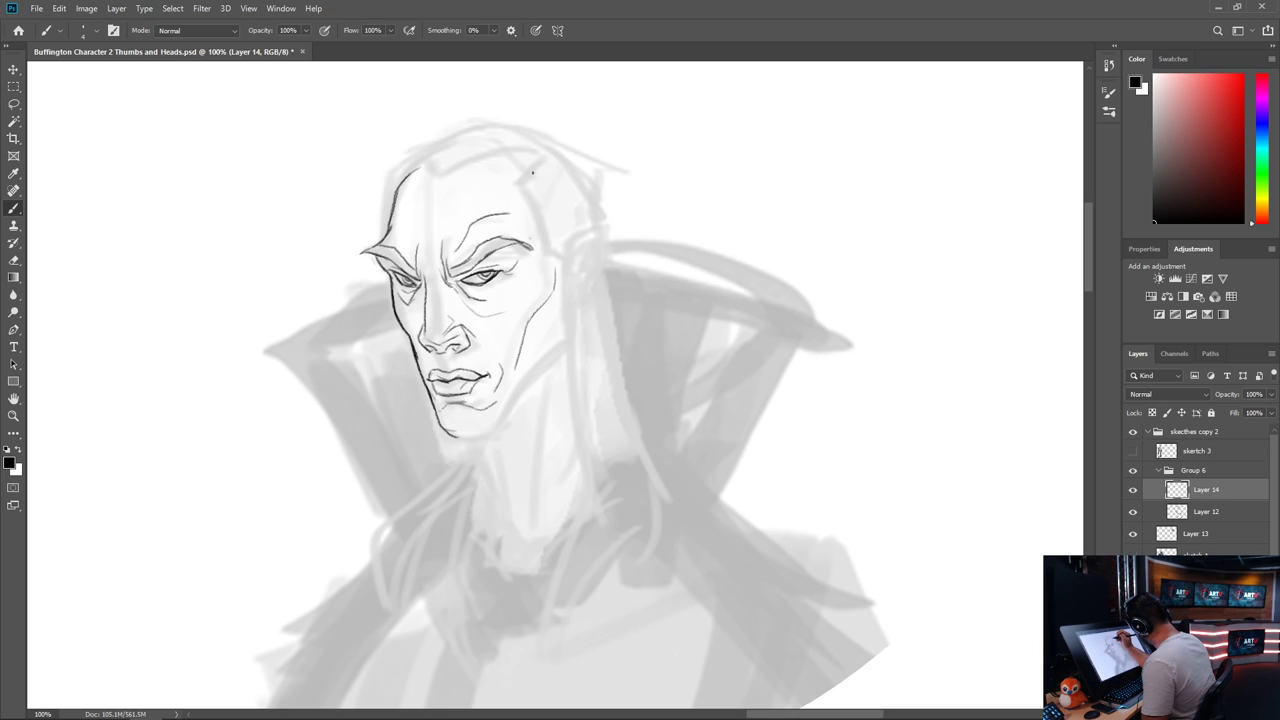
Draw the near temple line and trace the jaw from below the ear down to join the chin
drag(531, 165, 522, 228)
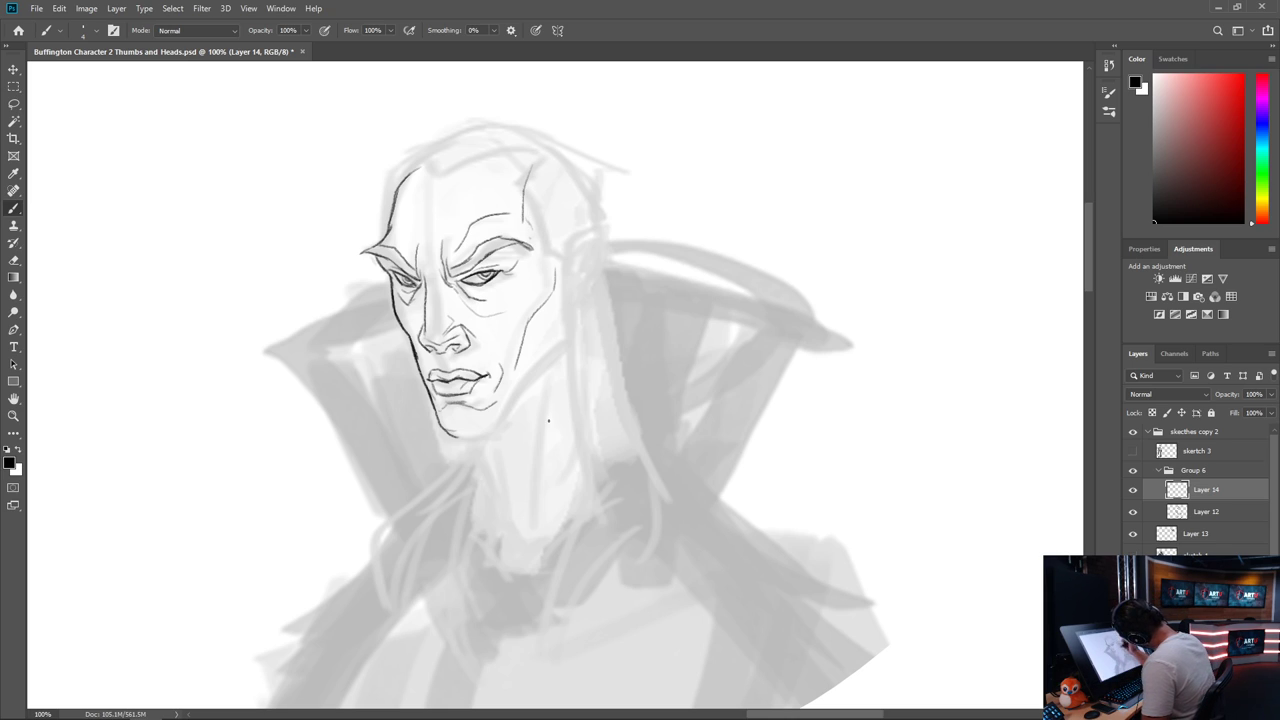
mouse_move(569, 257)
mouse_down()
mouse_move(561, 357)
mouse_move(571, 337)
mouse_move(537, 385)
mouse_up()
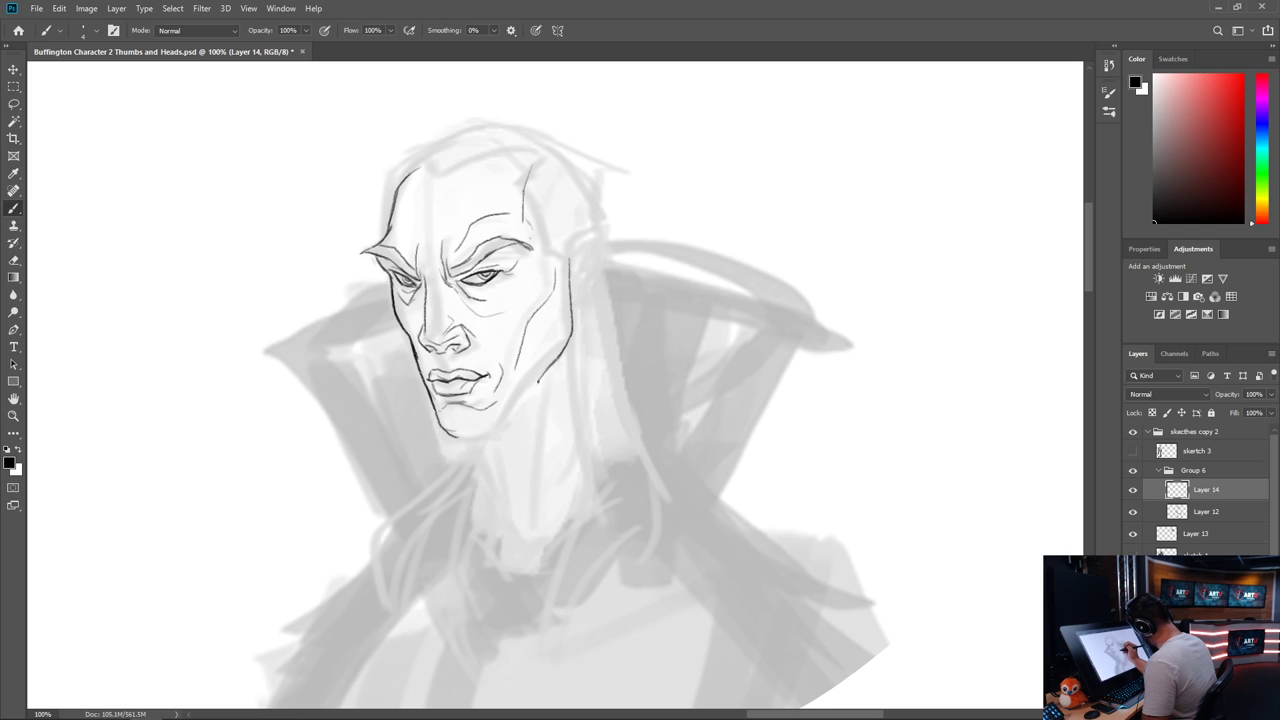
mouse_move(546, 366)
mouse_down()
mouse_move(510, 424)
mouse_move(460, 437)
mouse_move(498, 432)
mouse_up()
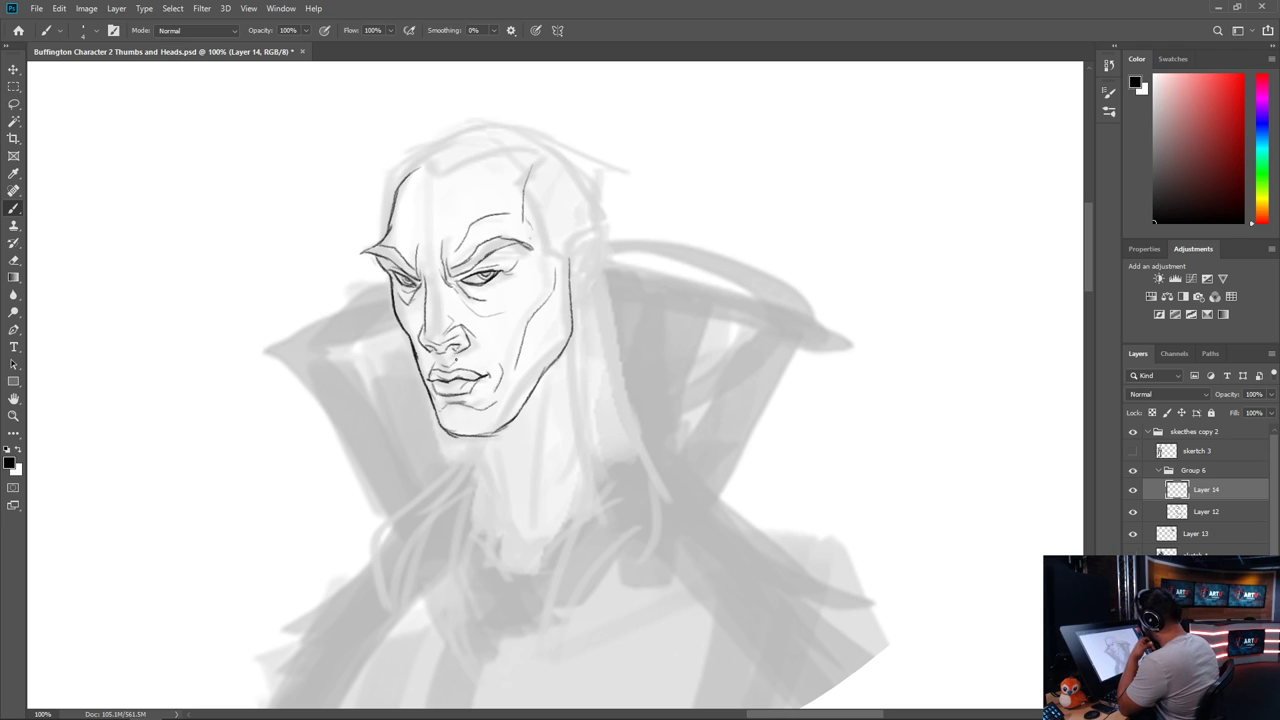
Add a furrow above the far eyebrow and accent the near corner of the mouth
drag(395, 228, 413, 257)
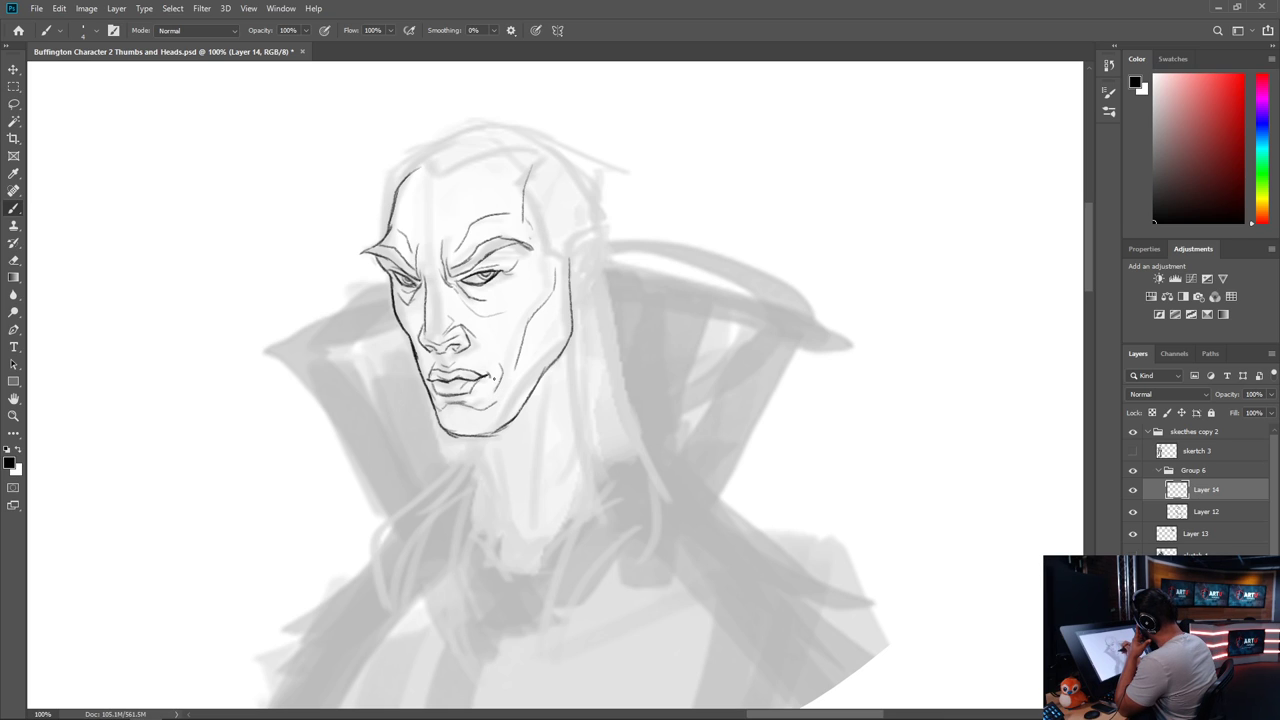
drag(486, 372, 488, 389)
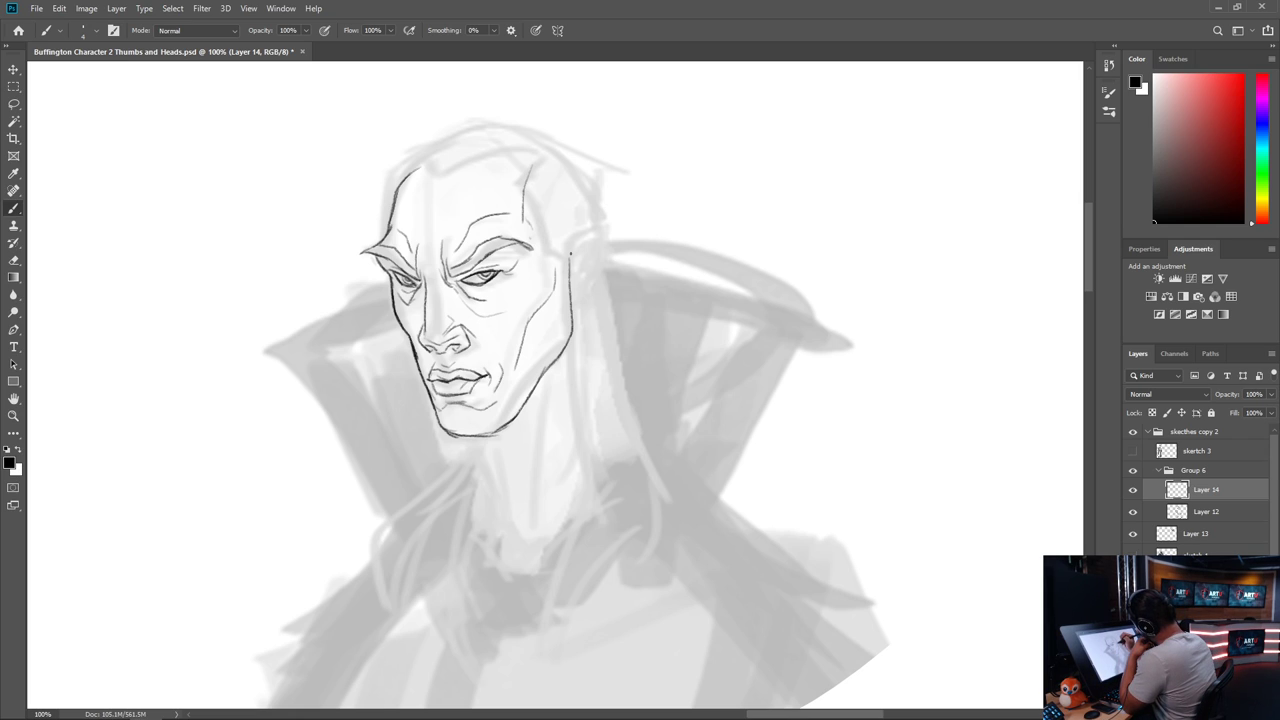
Draw the near ear's outline and inner folds, and reinforce the jawline from the chin up to the ear
mouse_move(570, 272)
mouse_down()
mouse_move(572, 244)
mouse_move(610, 231)
mouse_move(616, 245)
mouse_move(581, 306)
mouse_up()
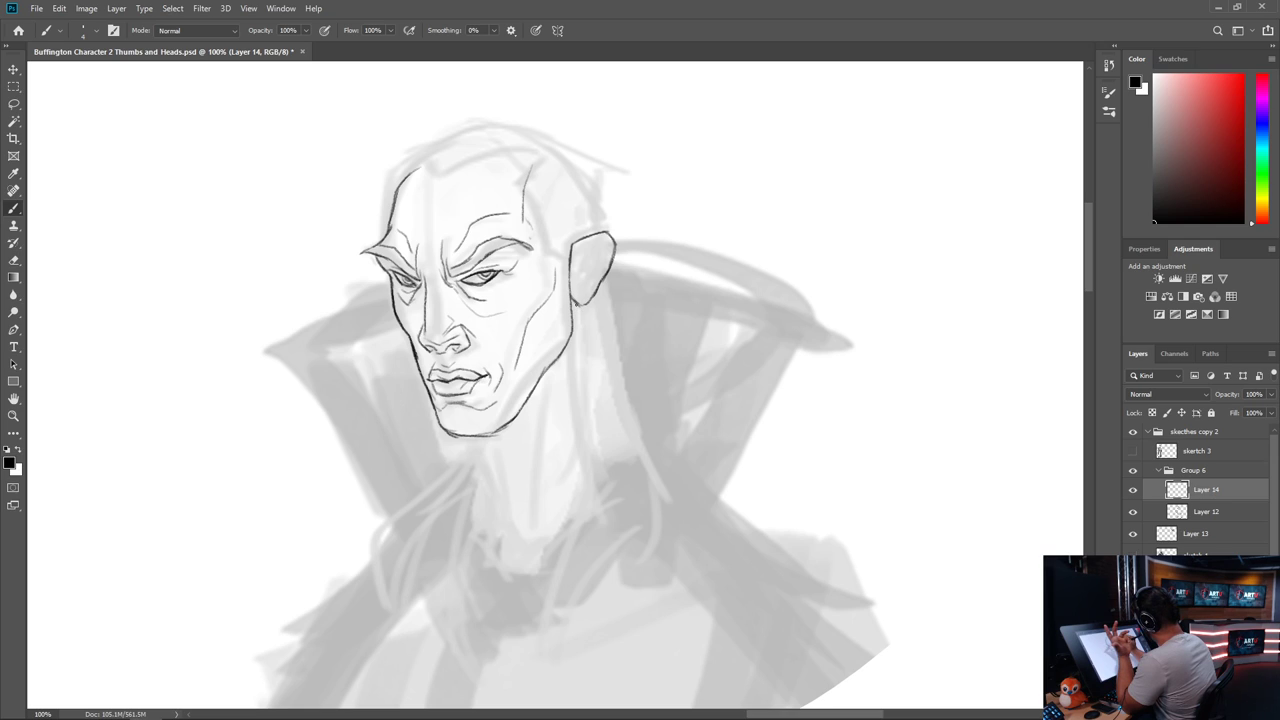
mouse_move(577, 258)
mouse_down()
mouse_move(572, 280)
mouse_move(584, 253)
mouse_move(580, 286)
mouse_move(590, 259)
mouse_move(594, 271)
mouse_move(584, 294)
mouse_up()
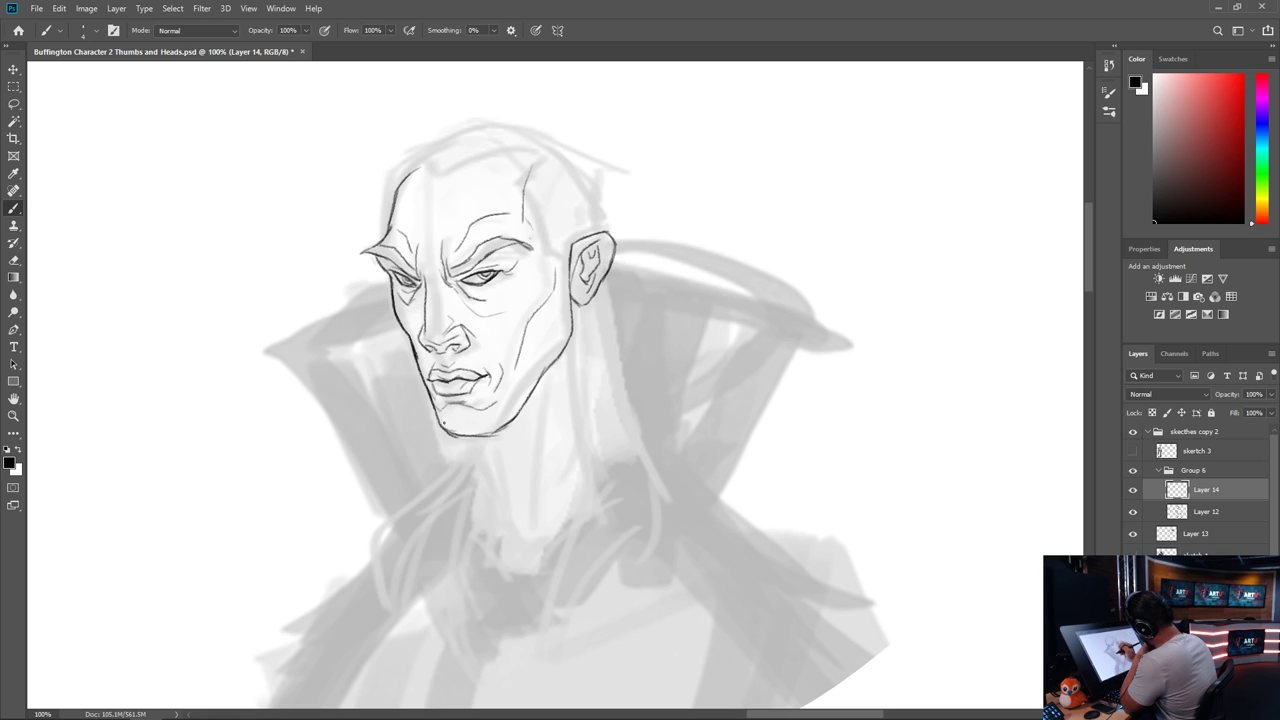
mouse_move(429, 395)
mouse_down()
mouse_move(445, 430)
mouse_move(494, 436)
mouse_move(532, 410)
mouse_move(580, 318)
mouse_up()
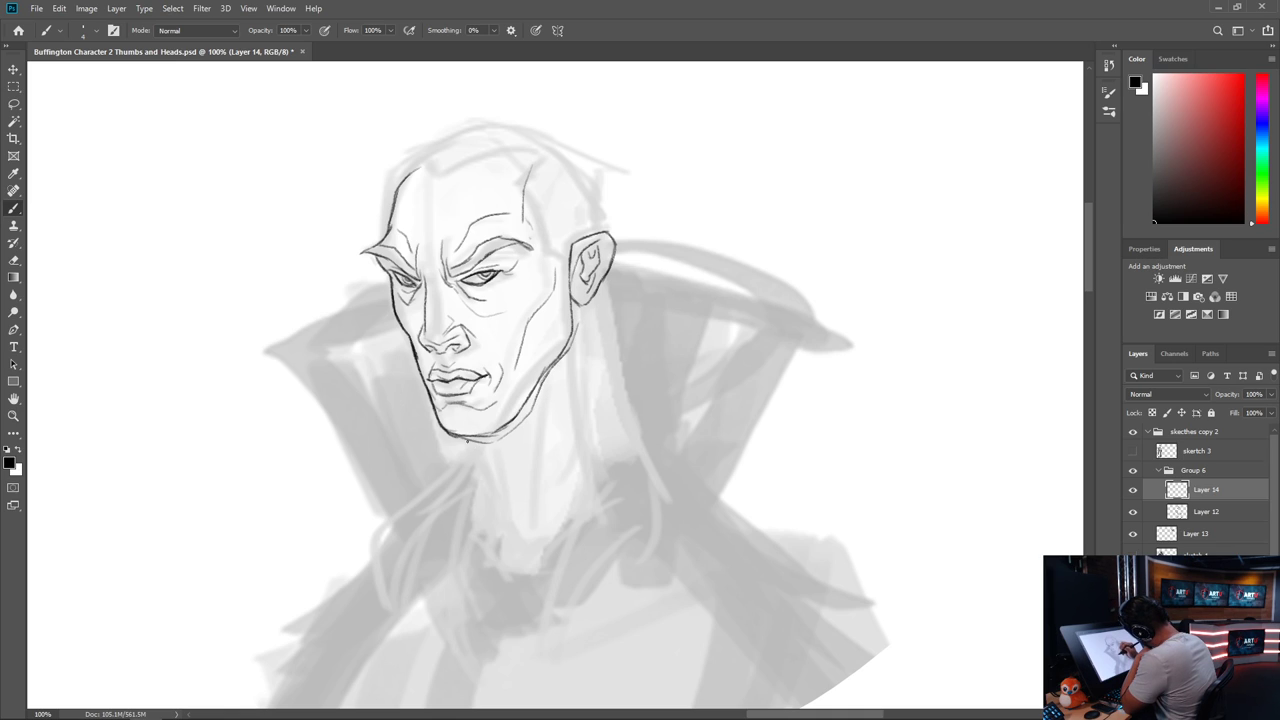
Draw the front neck contour and the neck muscle lines from ear and throat downward, and extend the near cheek line toward the mouth
drag(467, 441, 508, 526)
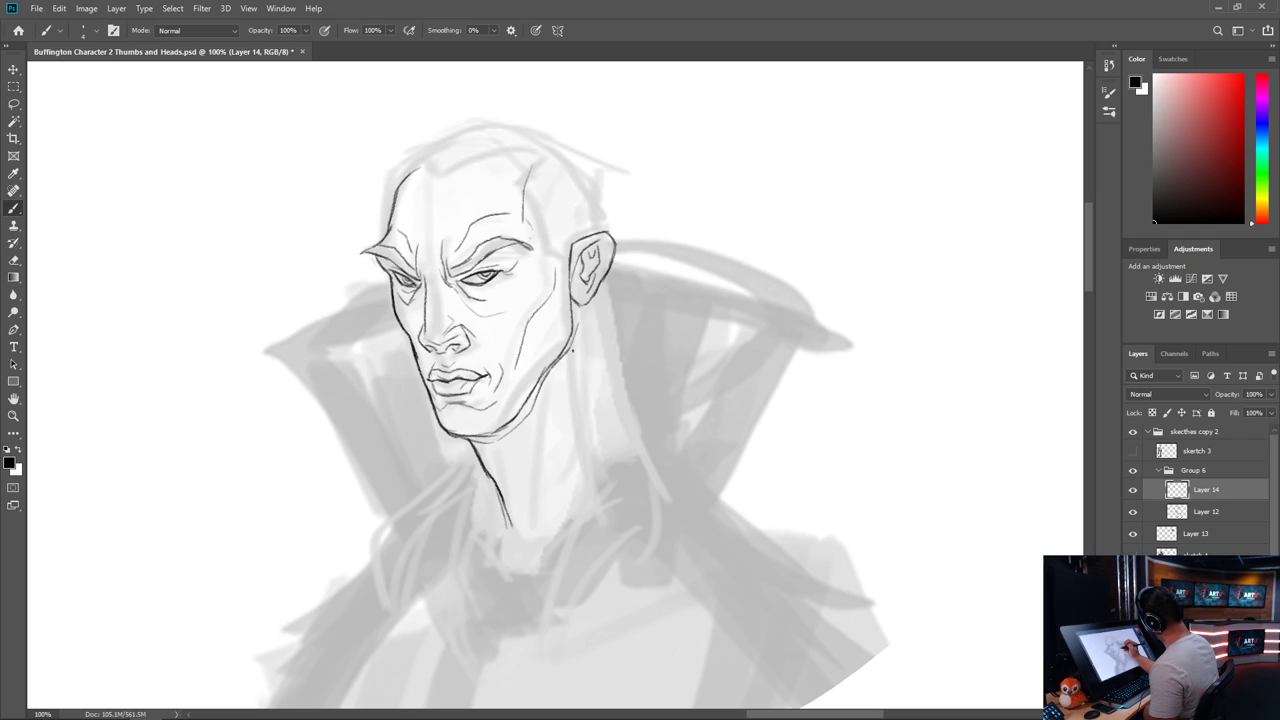
drag(572, 350, 530, 536)
drag(480, 460, 485, 529)
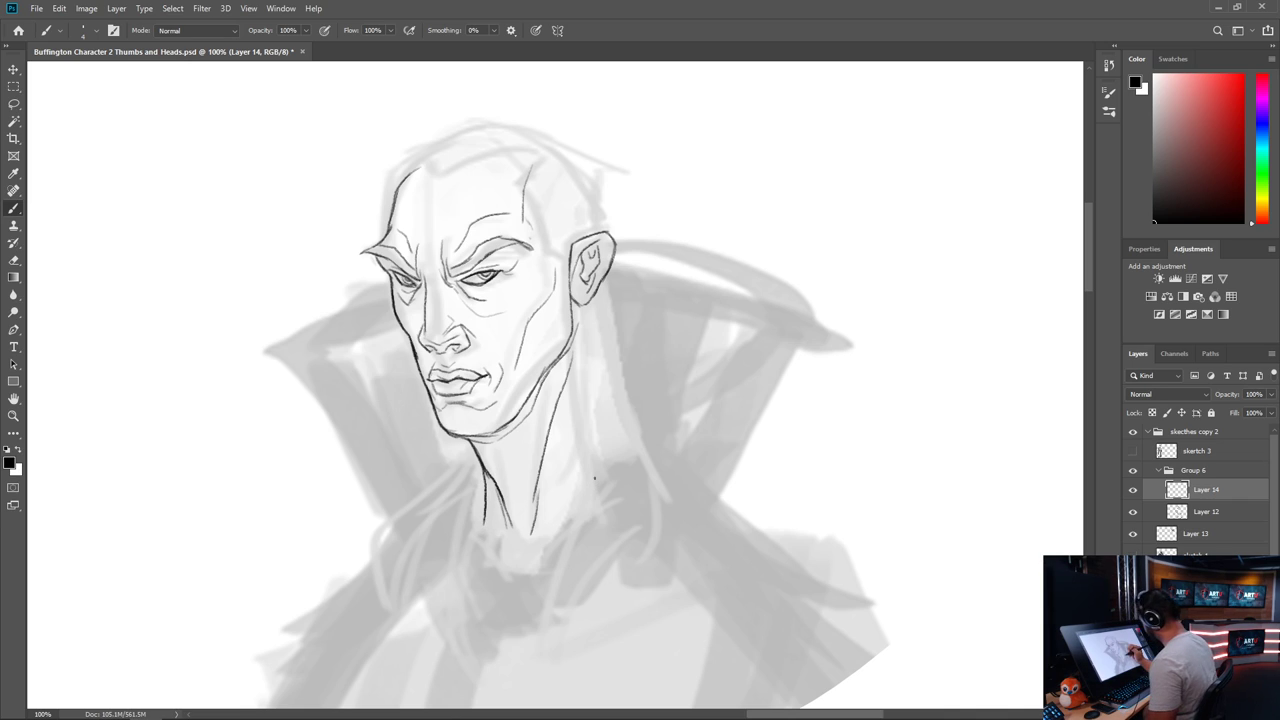
drag(578, 318, 576, 336)
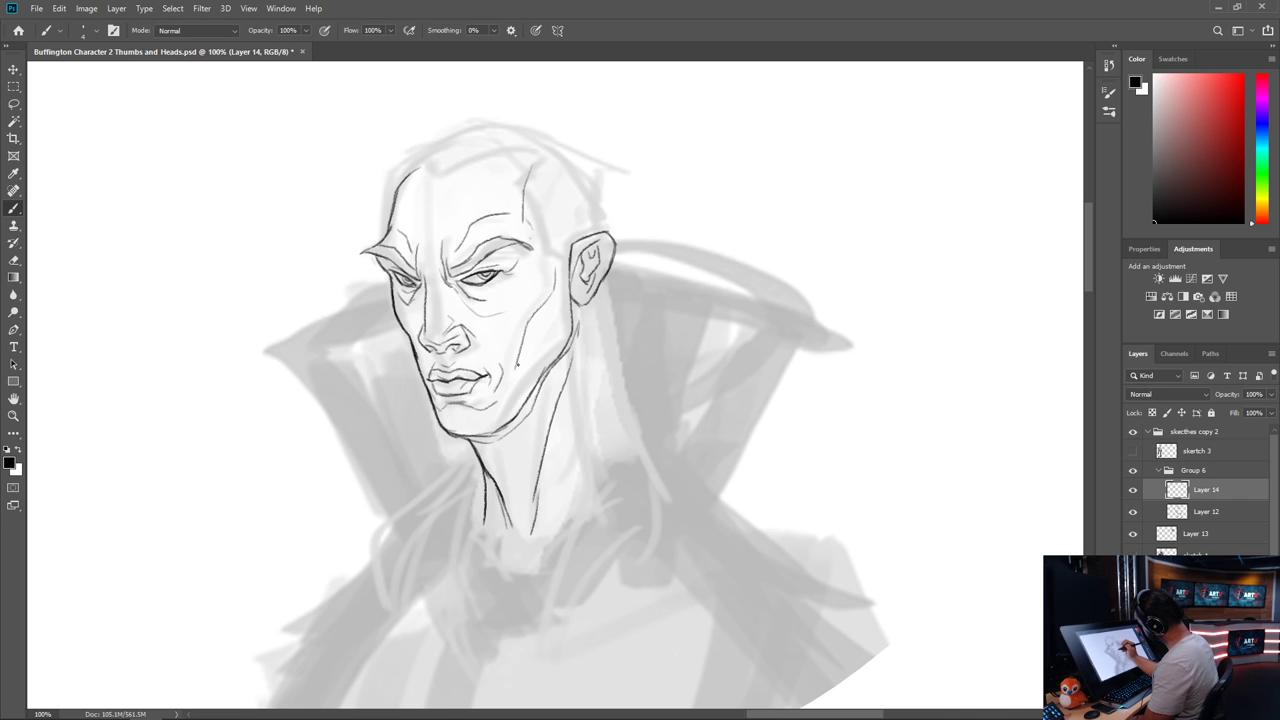
drag(518, 368, 514, 400)
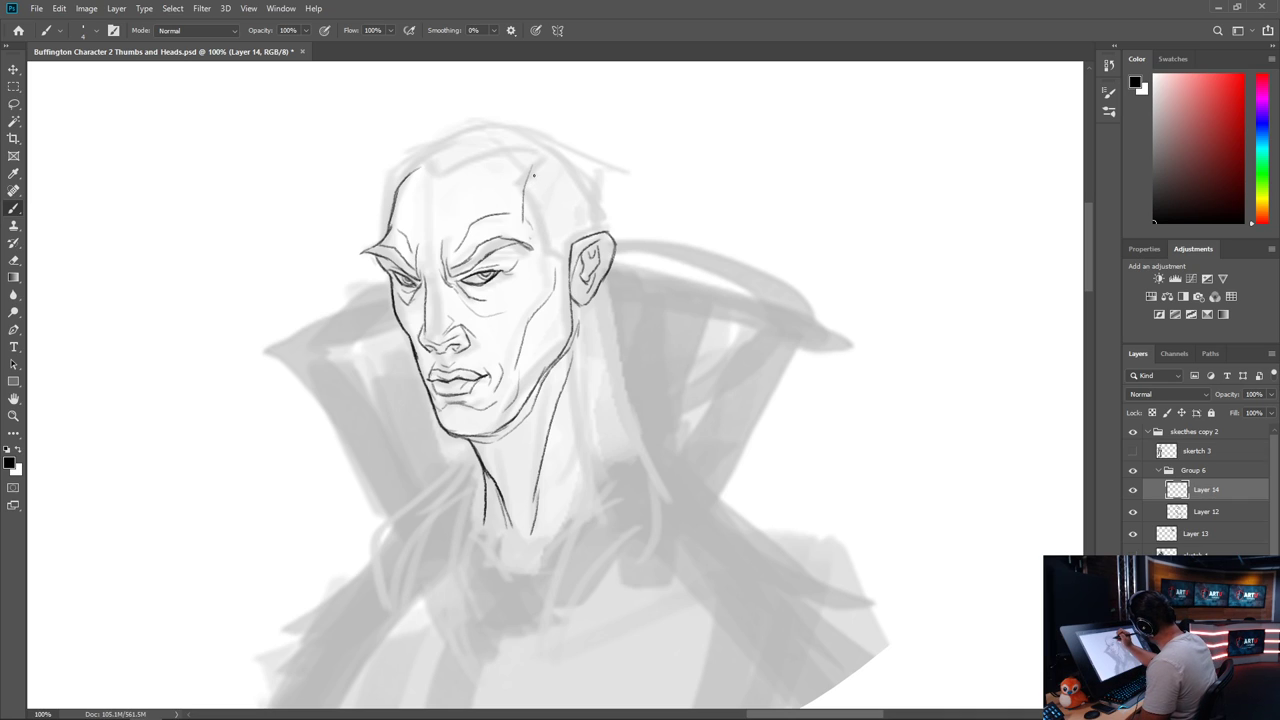
Draw the hairline across the forehead and down the near temple into a pointed sideburn in front of the ear
mouse_move(533, 172)
mouse_down()
mouse_move(527, 219)
mouse_move(555, 240)
mouse_move(563, 304)
mouse_up()
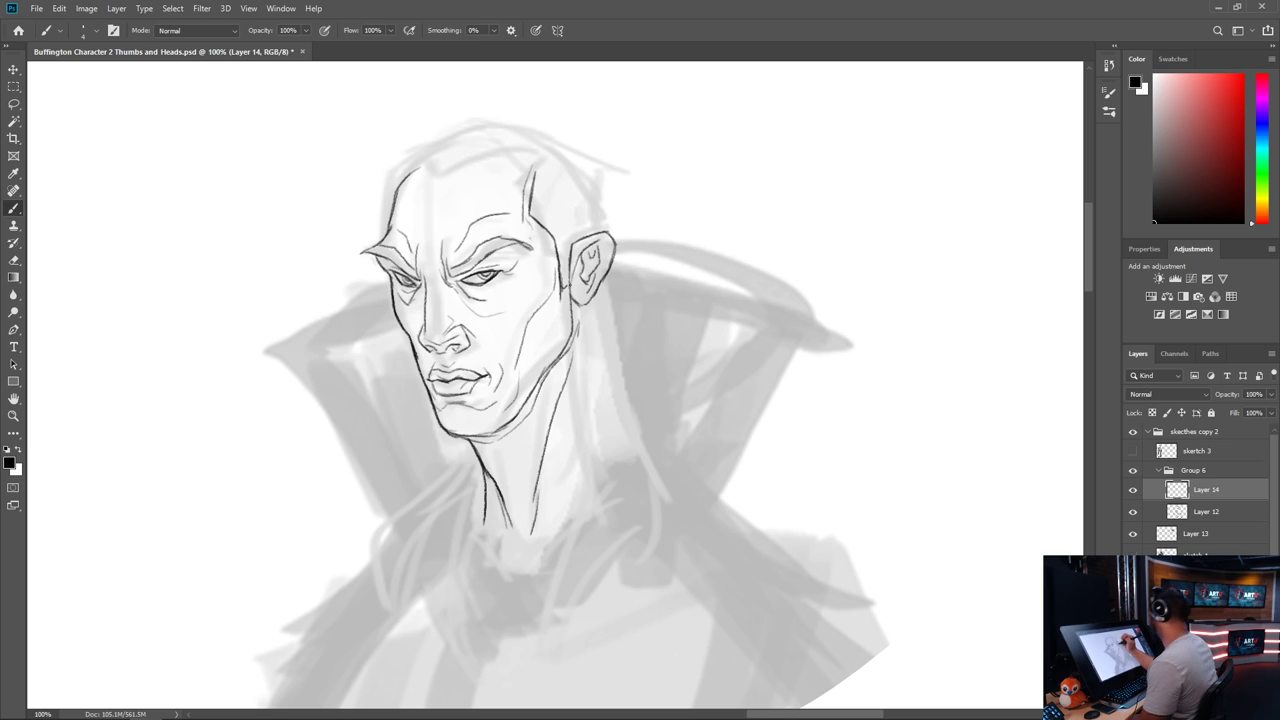
key(ctrl+z)
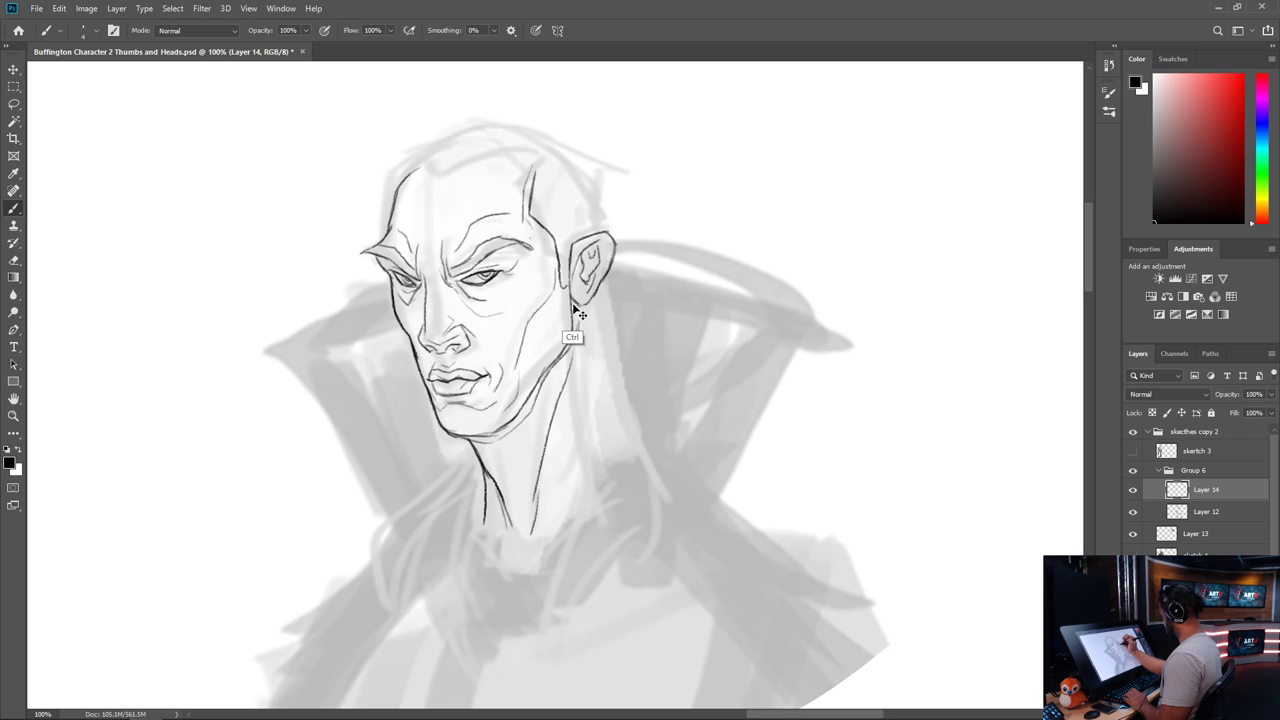
drag(559, 266, 564, 336)
drag(563, 290, 569, 320)
drag(567, 240, 575, 296)
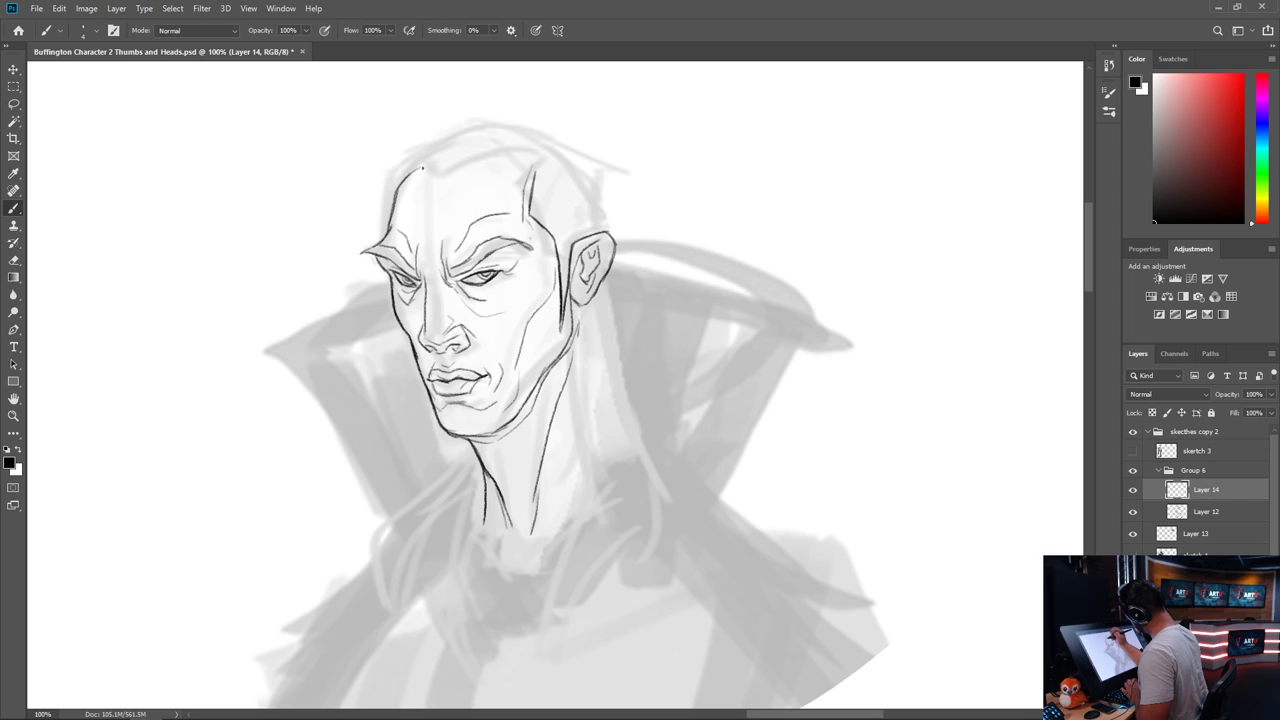
mouse_move(422, 168)
mouse_down()
mouse_move(436, 182)
mouse_move(524, 153)
mouse_move(546, 170)
mouse_up()
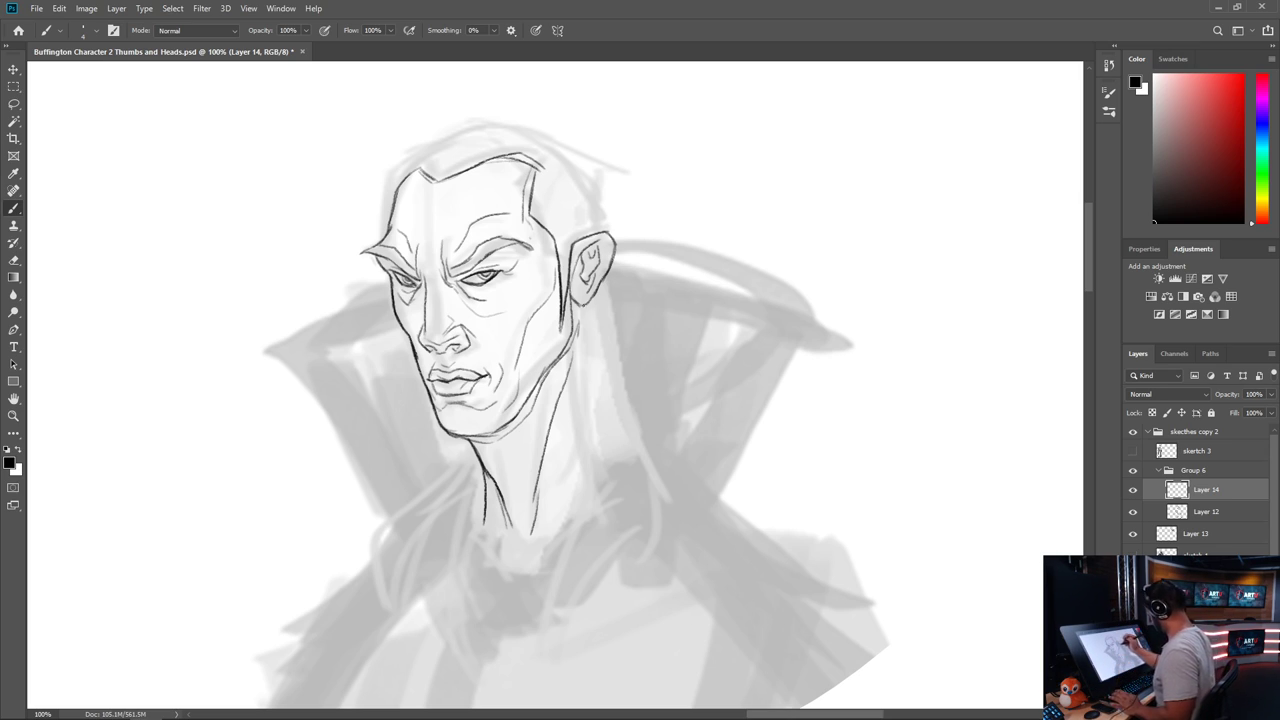
Draw the back contour of the neck from beneath the near ear down to the shoulder
drag(584, 302, 591, 364)
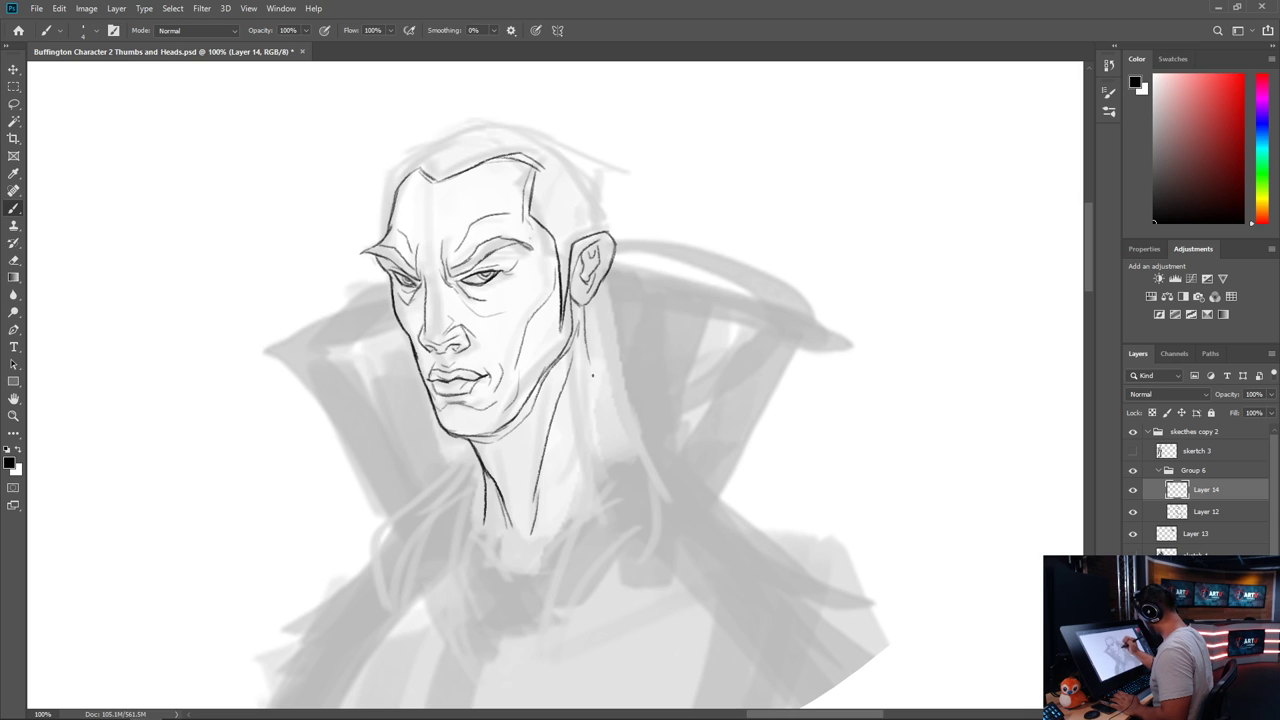
drag(583, 312, 611, 455)
drag(596, 404, 616, 450)
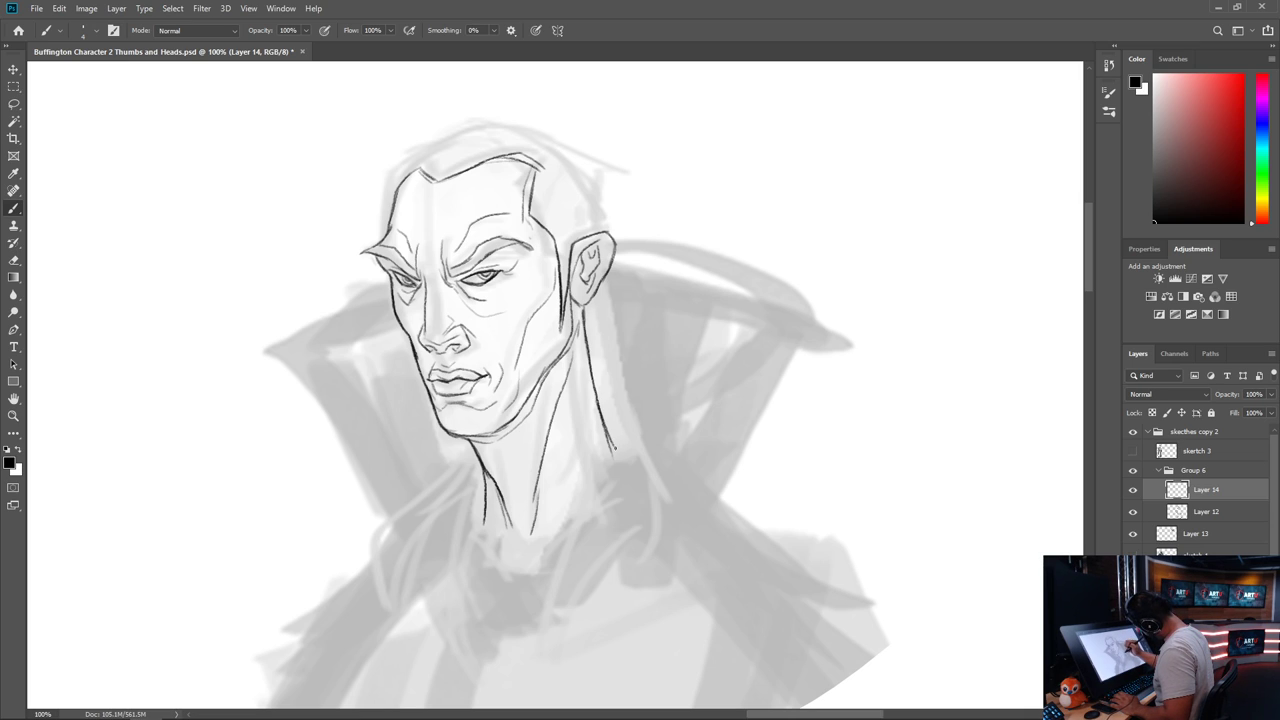
Draw the sloping shoulder lines on both sides of the neck and the collarbone line at its base
key(space)
drag(743, 513, 581, 406)
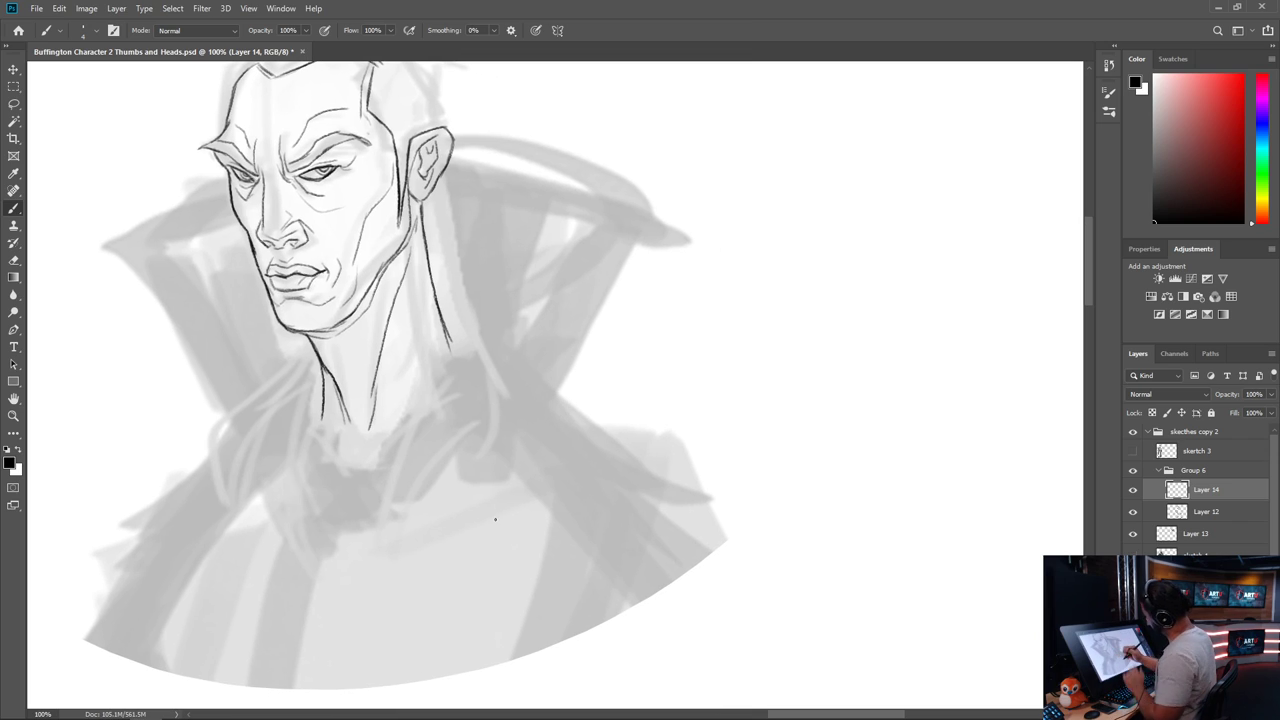
drag(444, 322, 548, 414)
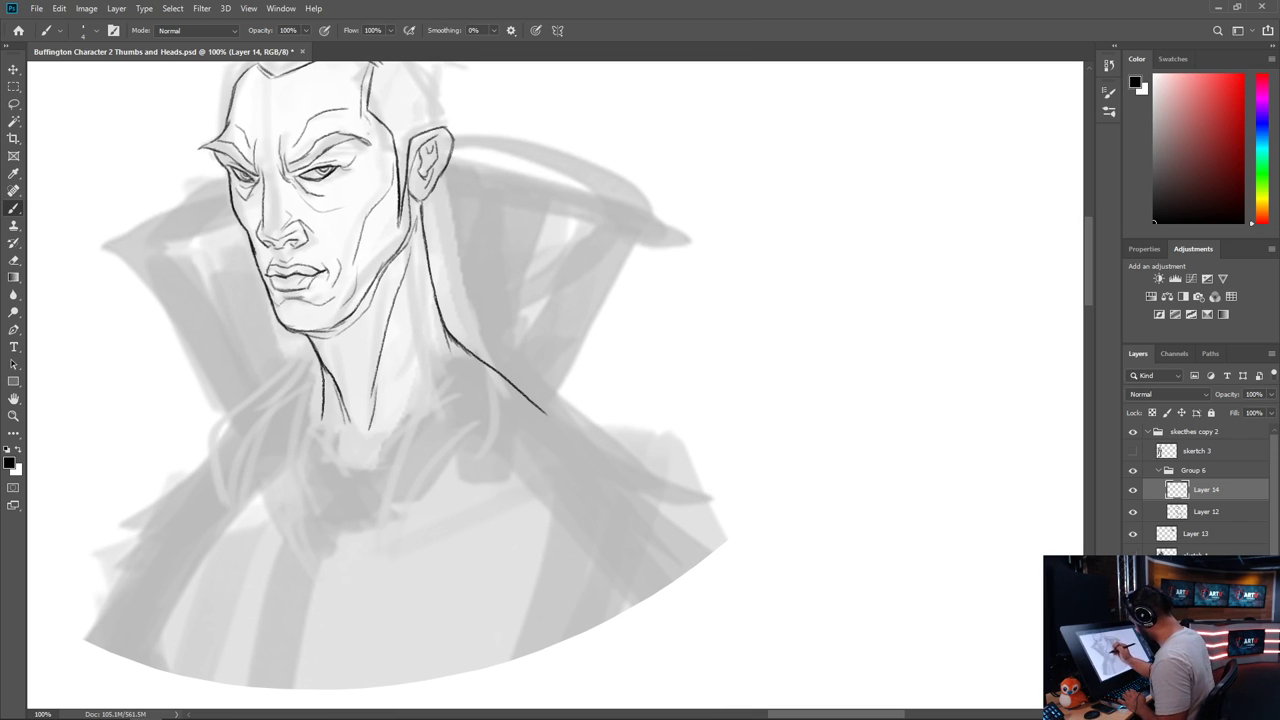
mouse_move(309, 365)
mouse_down()
mouse_move(320, 381)
mouse_move(206, 446)
mouse_up()
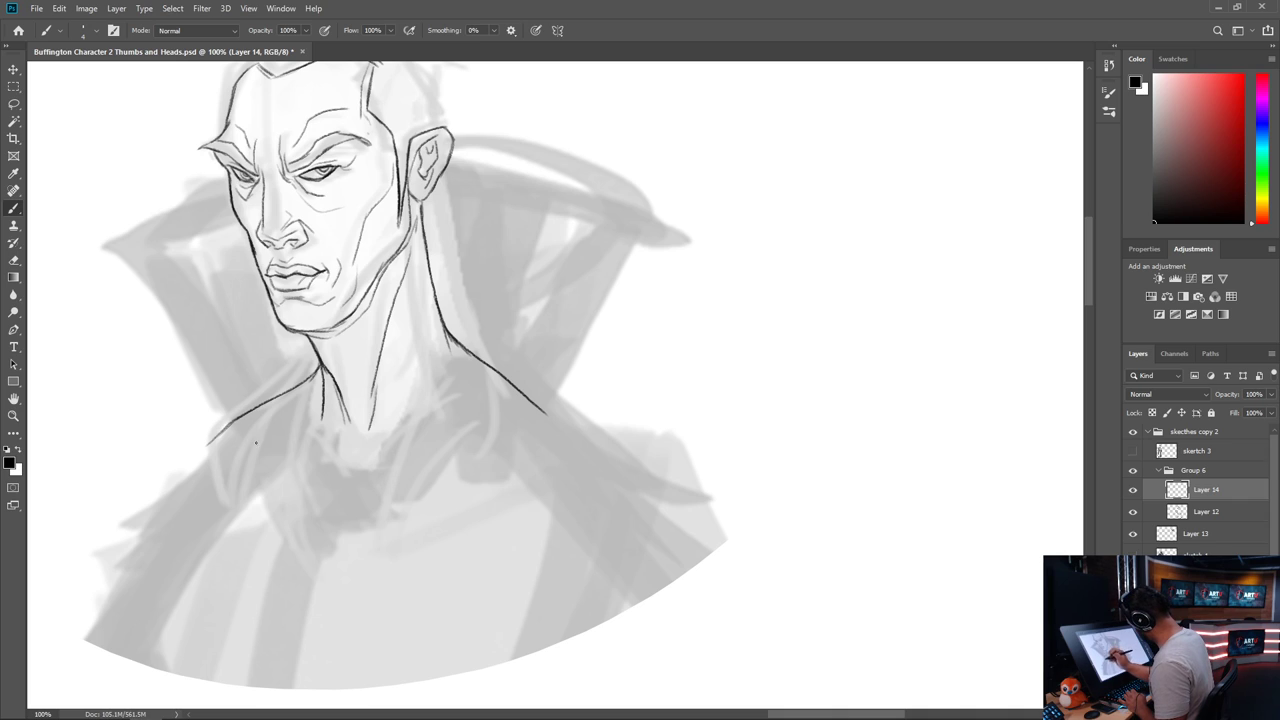
drag(336, 444, 428, 437)
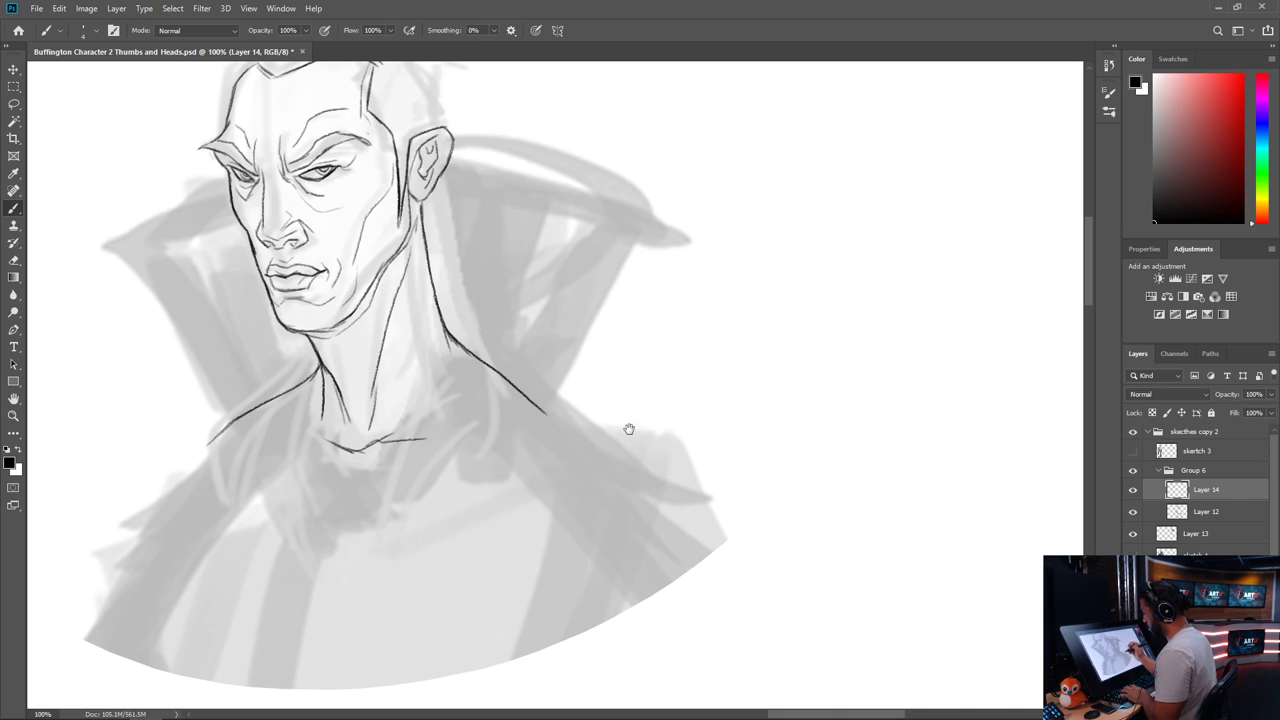
Toggle Layer 13's visibility to check the line art, and reinforce the near eye's lower lid
drag(638, 452, 650, 575)
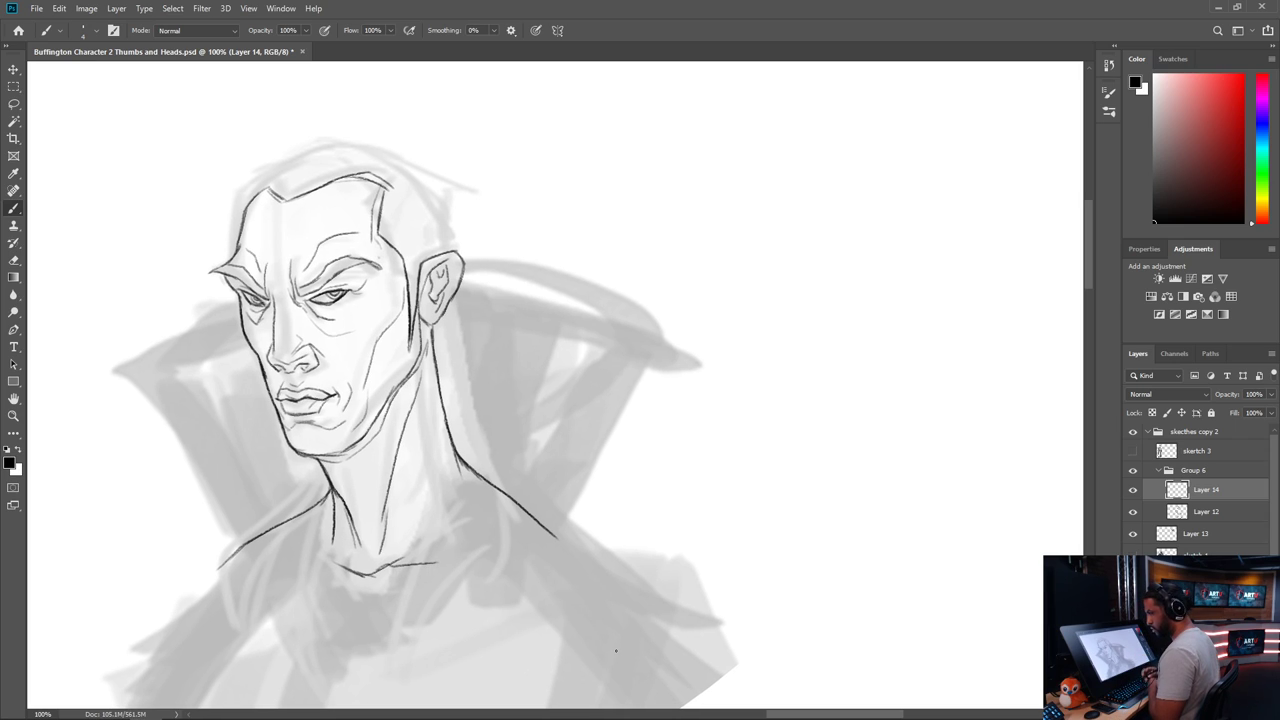
click(1133, 534)
click(1133, 534)
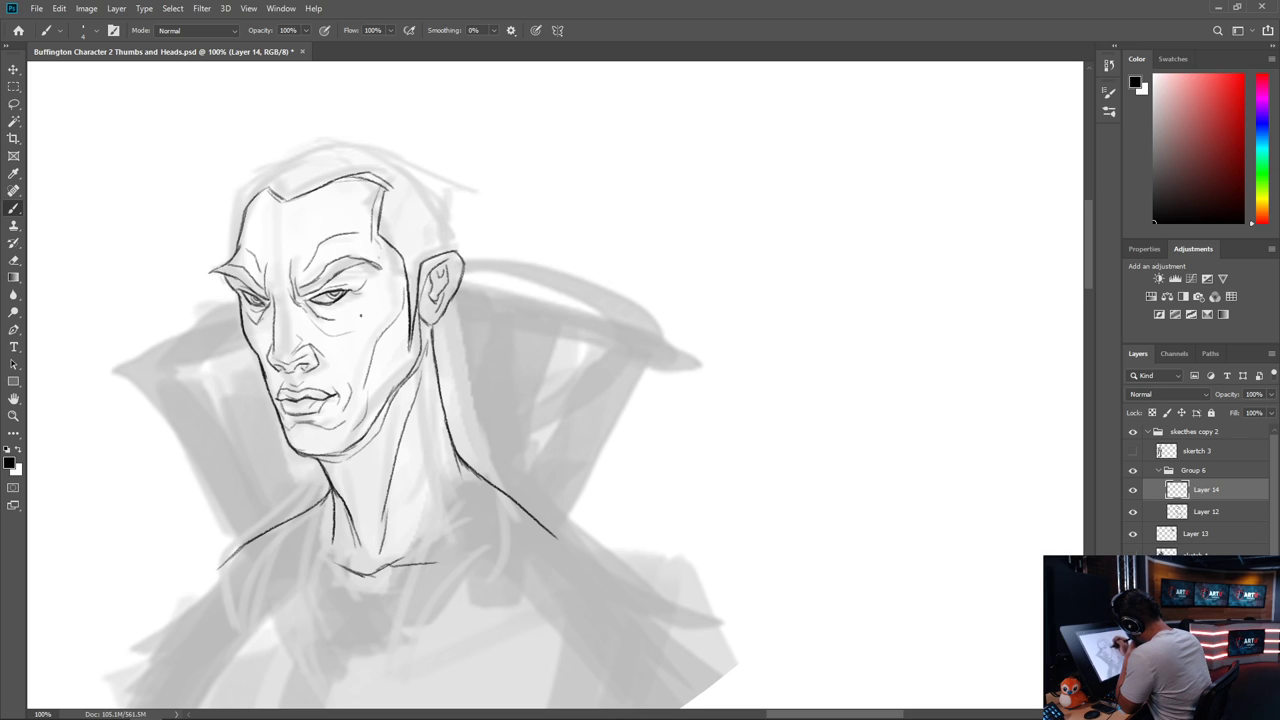
drag(329, 308, 354, 301)
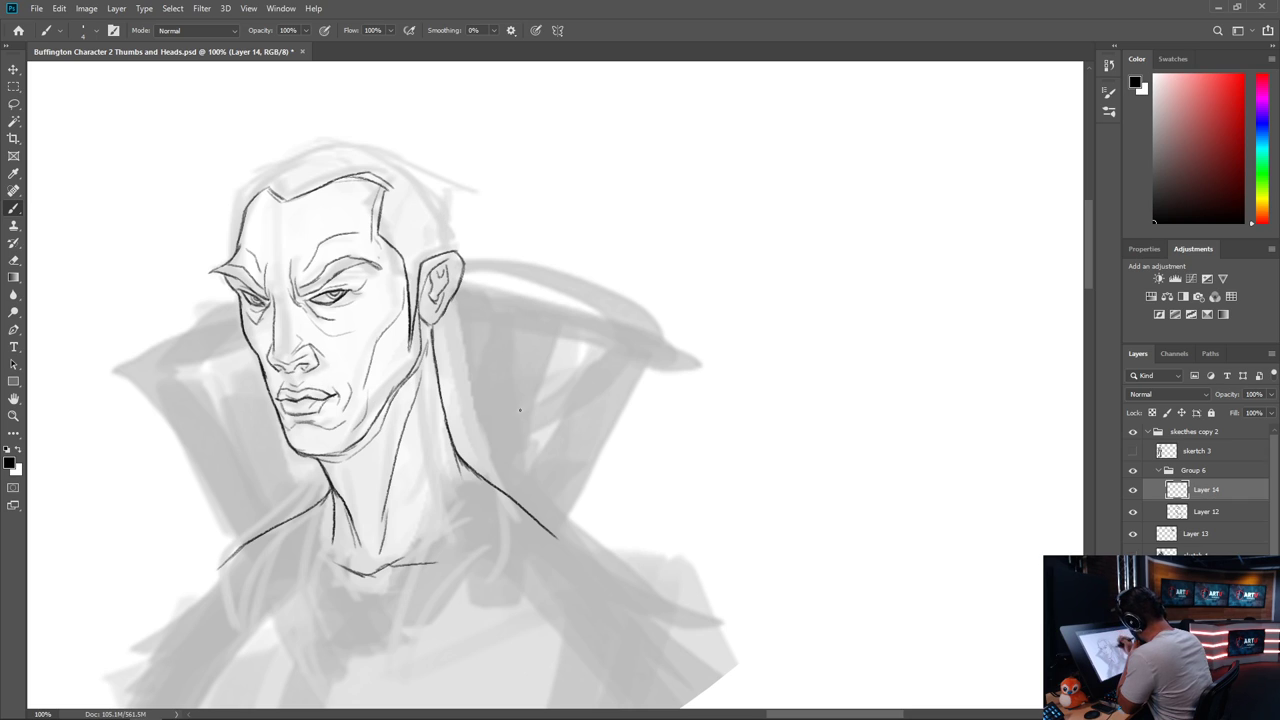
On a new layer, draw long hair strands falling behind the near ear and from the far jaw past the shoulder
key(ctrl+shift+alt+n)
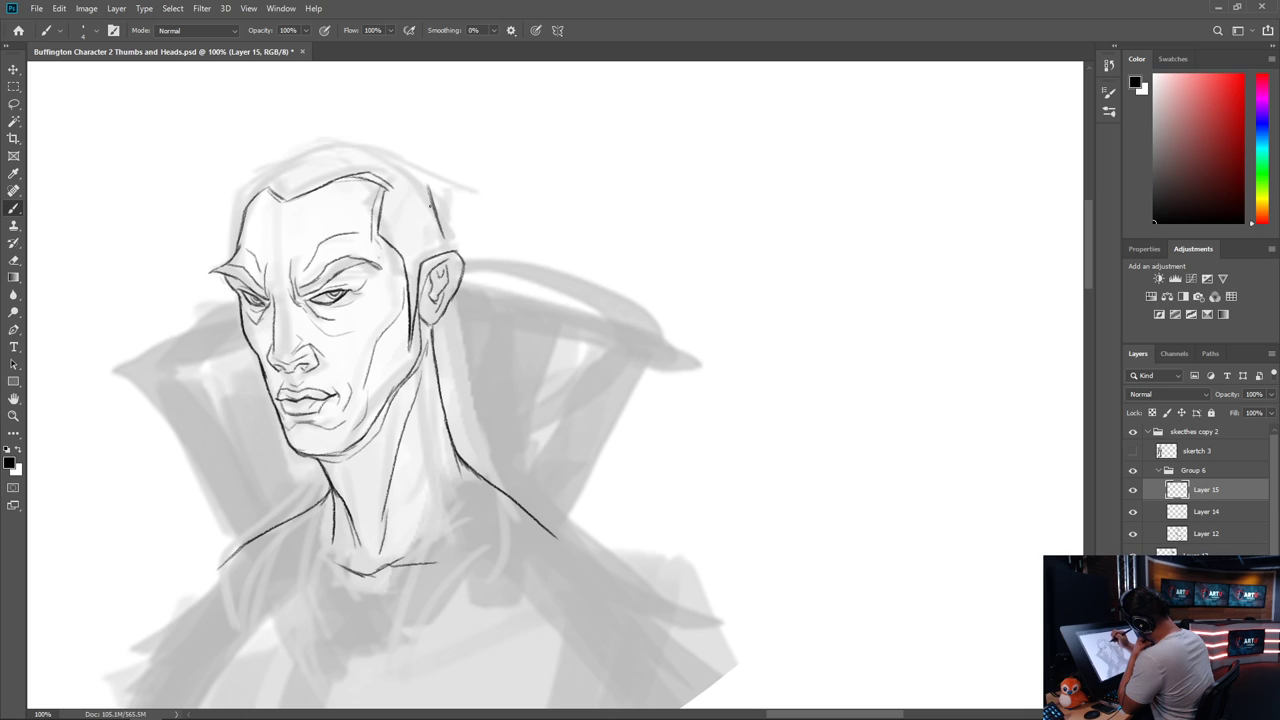
mouse_move(428, 186)
mouse_down()
mouse_move(476, 320)
mouse_move(504, 470)
mouse_move(486, 515)
mouse_up()
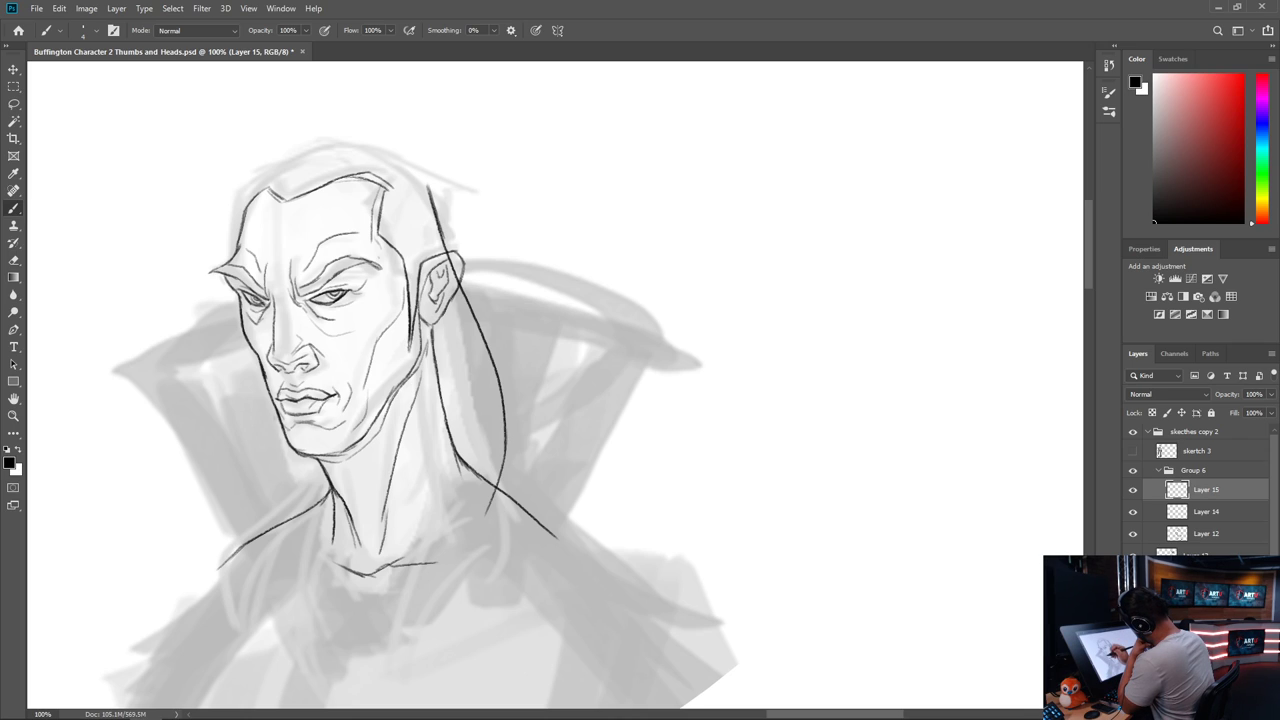
drag(274, 413, 258, 596)
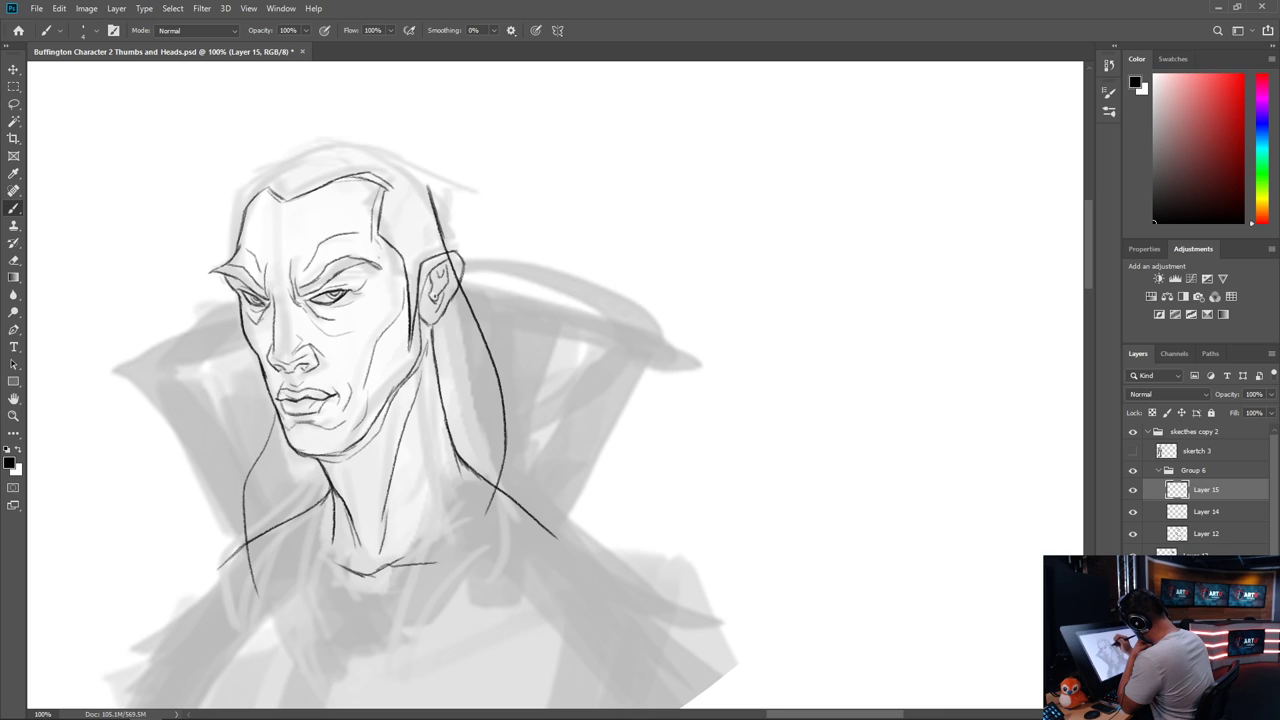
drag(440, 314, 466, 476)
drag(446, 306, 500, 486)
mouse_move(452, 266)
mouse_down()
mouse_move(537, 460)
mouse_move(522, 528)
mouse_up()
drag(278, 436, 272, 618)
mouse_move(252, 574)
mouse_down()
mouse_move(282, 630)
mouse_move(306, 460)
mouse_move(280, 636)
mouse_move(280, 624)
mouse_up()
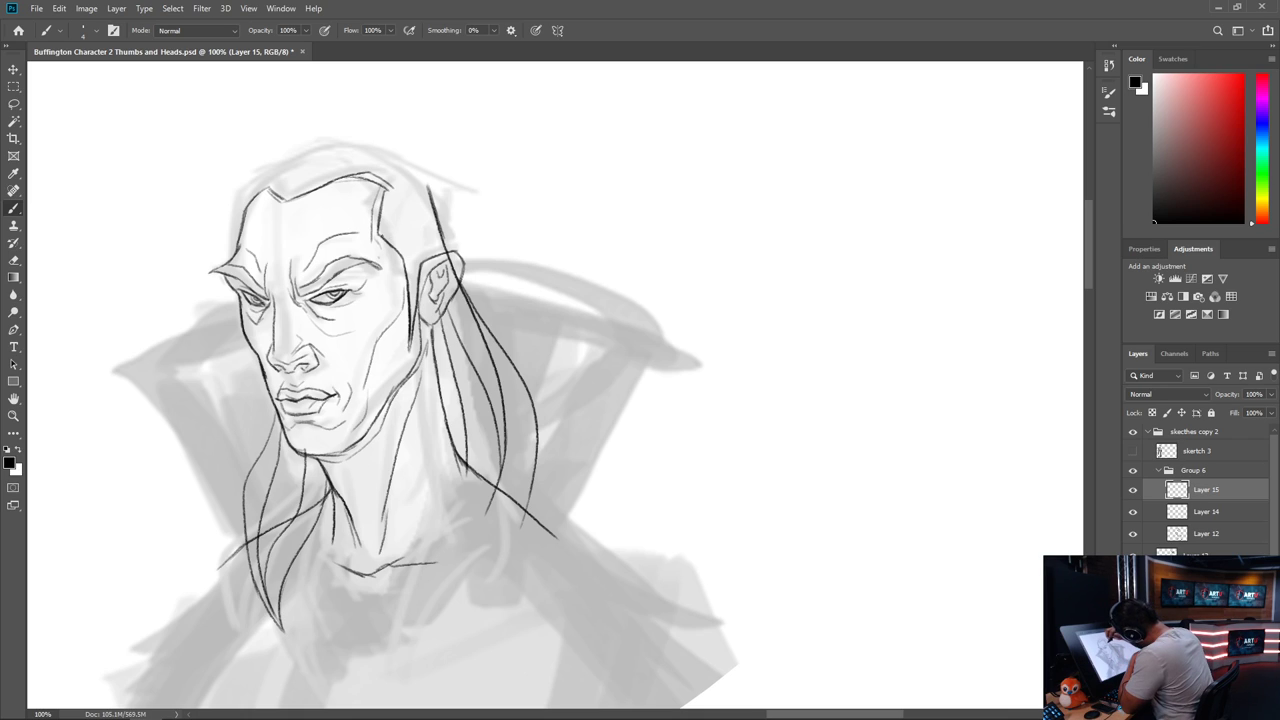
drag(376, 234, 446, 253)
drag(379, 207, 440, 251)
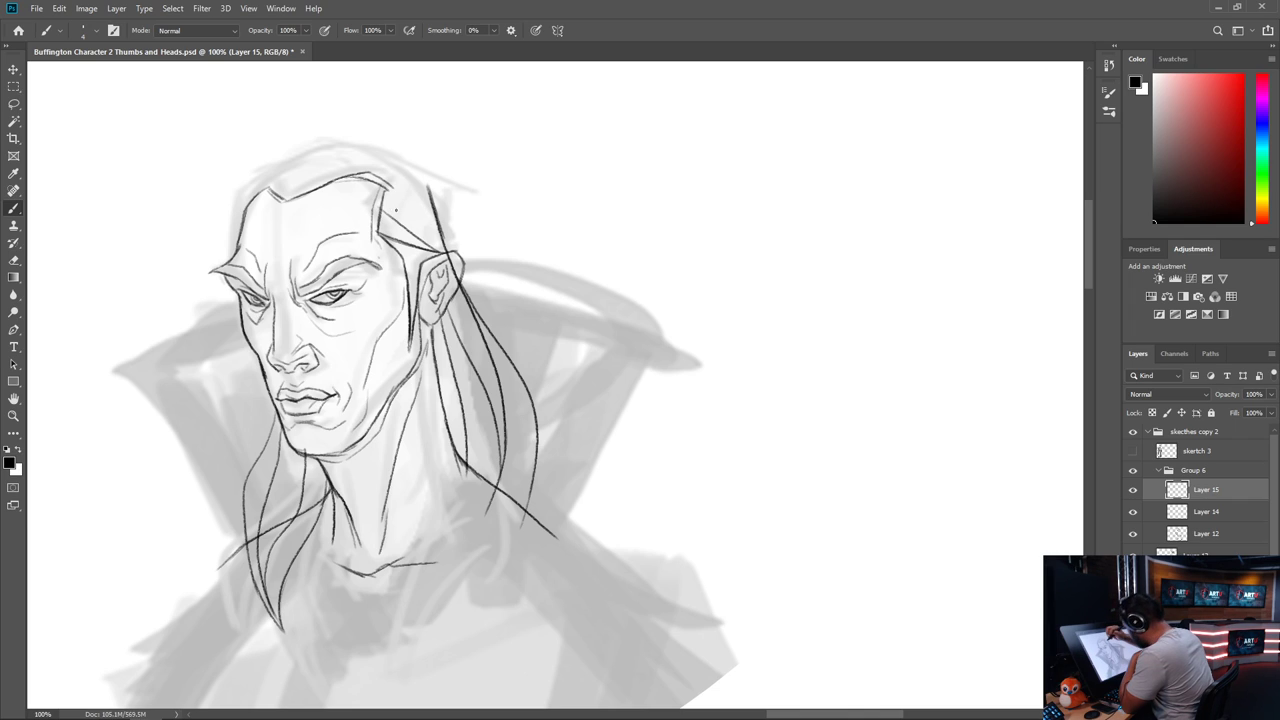
key(ctrl+z)
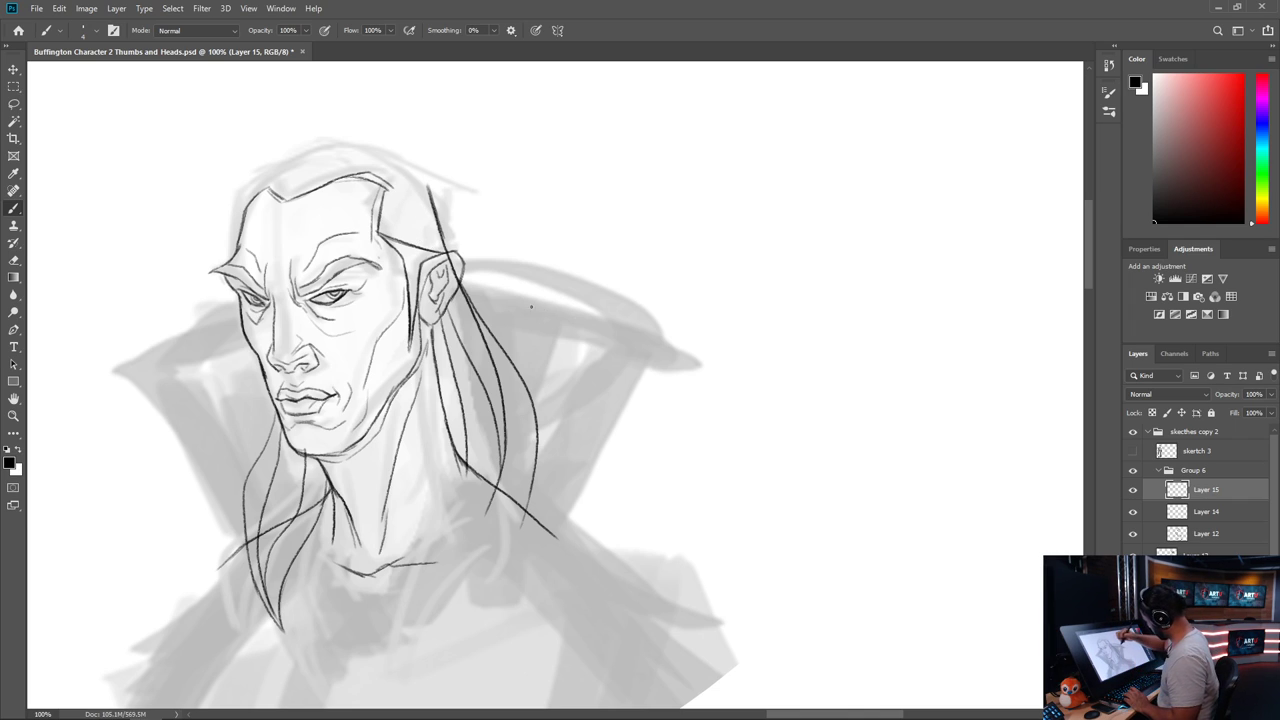
key(ctrl+z)
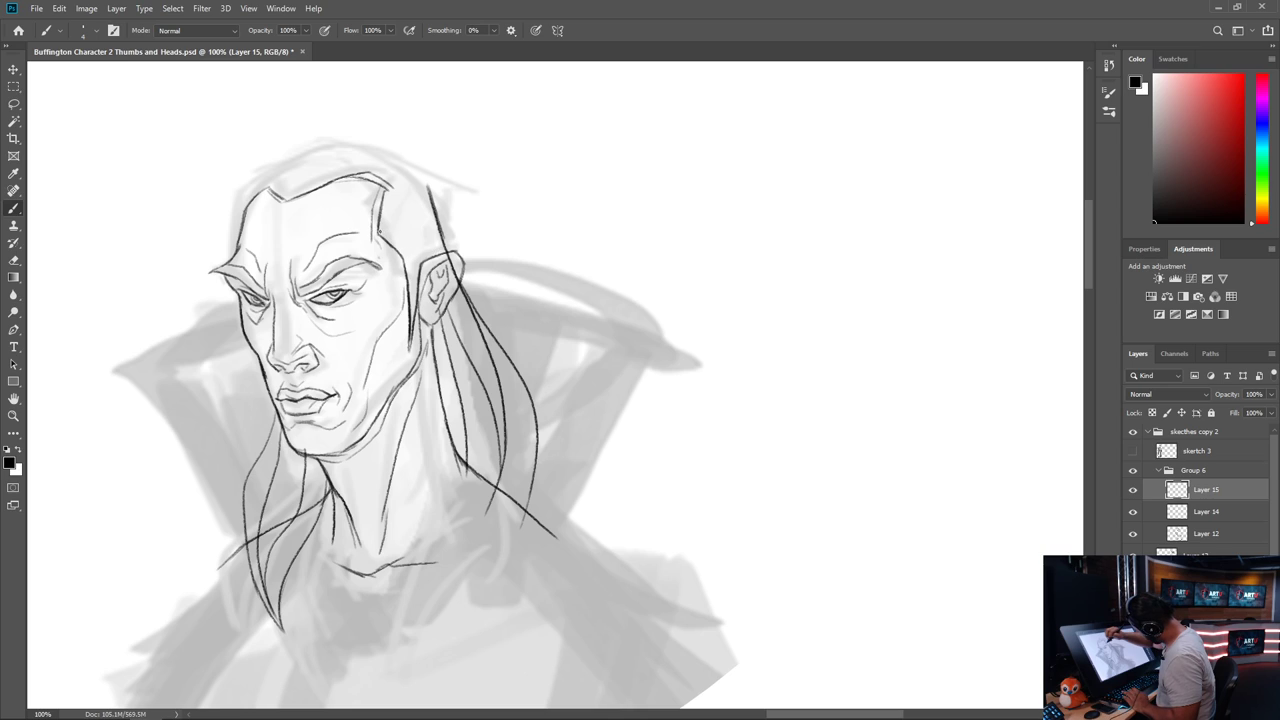
Draw curved hair strands swept back from the near temple and hairline toward the top of the ear
drag(376, 235, 434, 266)
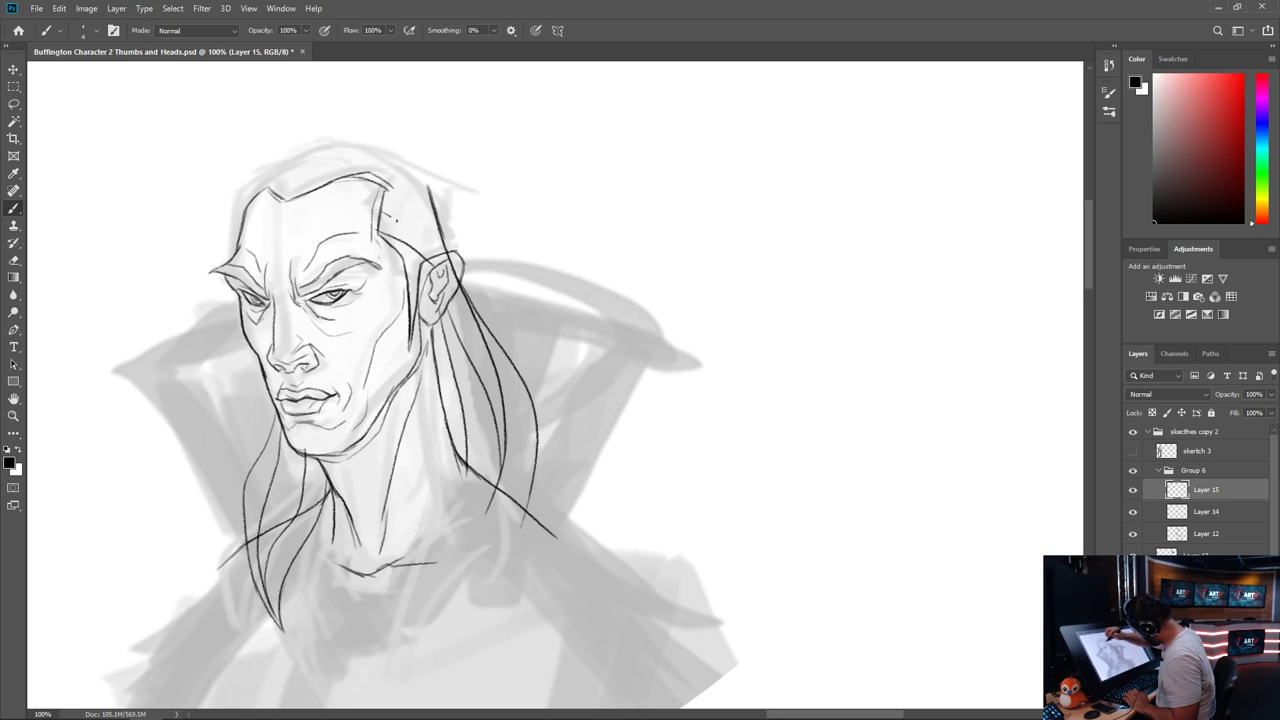
drag(396, 218, 442, 260)
drag(386, 198, 446, 252)
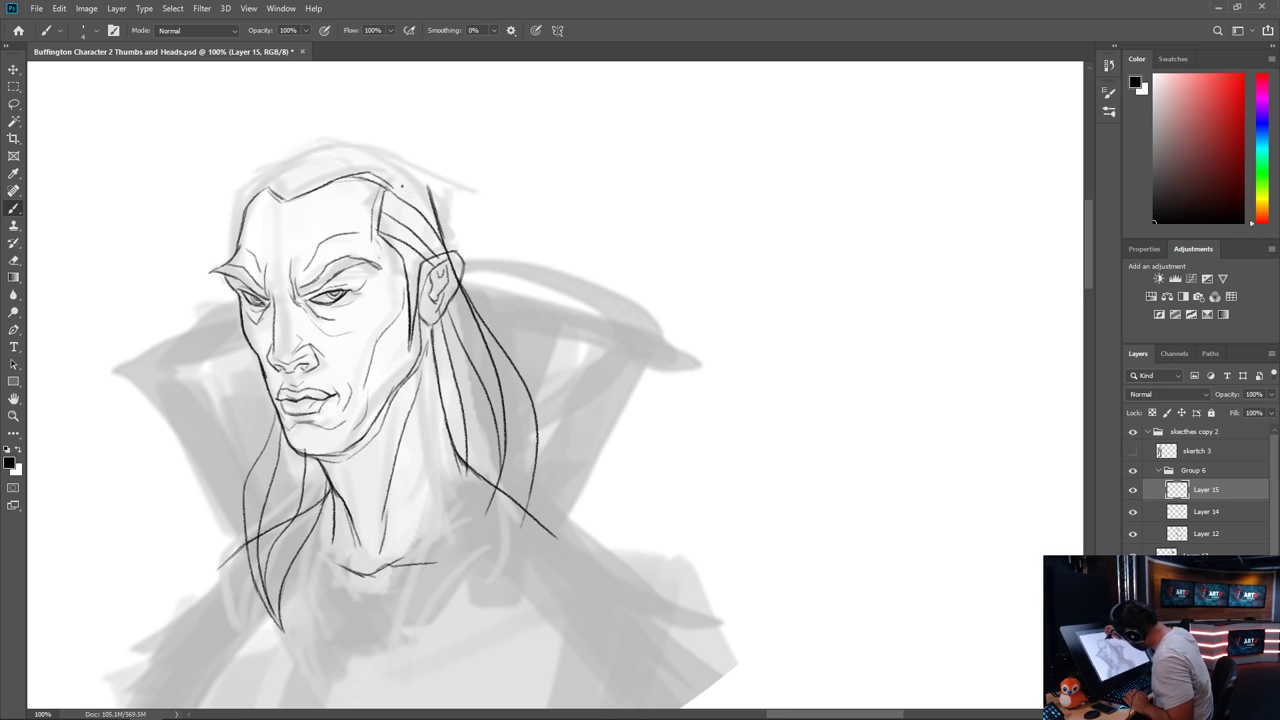
drag(388, 182, 430, 201)
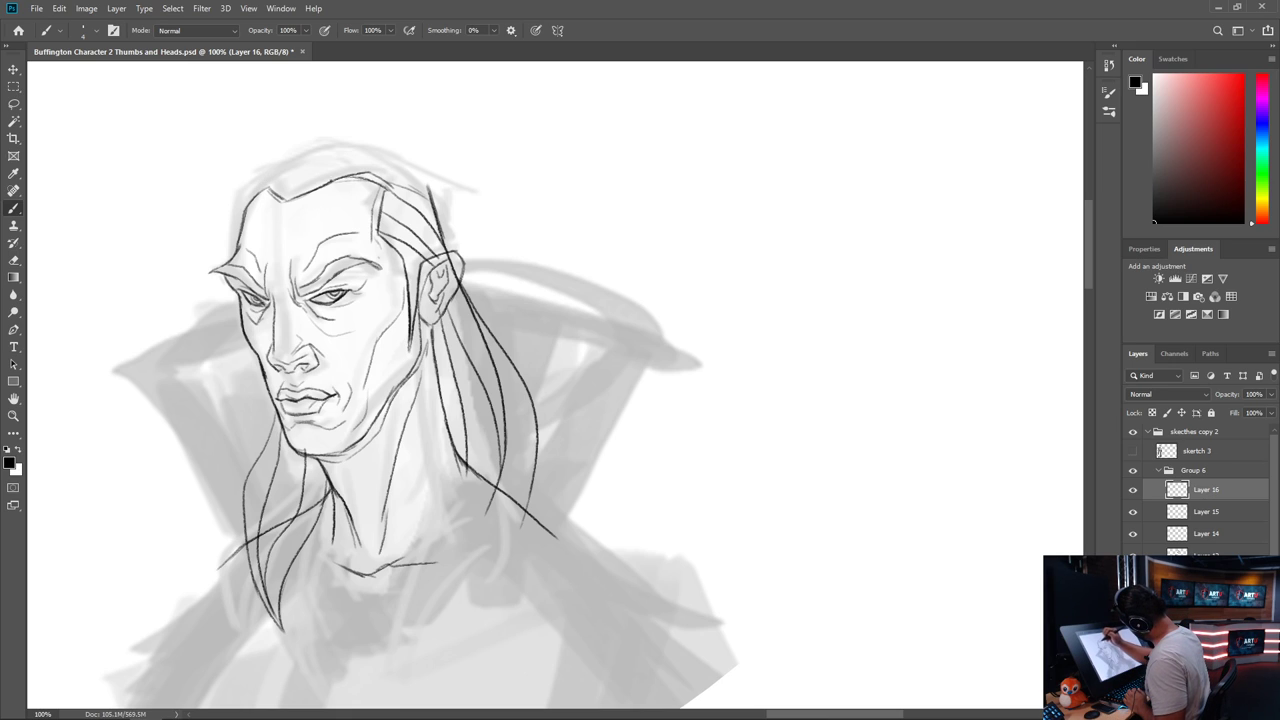
On another new layer, outline the crown of the head from the far forehead over to the back hair strand
mouse_move(250, 205)
mouse_down()
mouse_move(338, 147)
mouse_move(436, 186)
mouse_up()
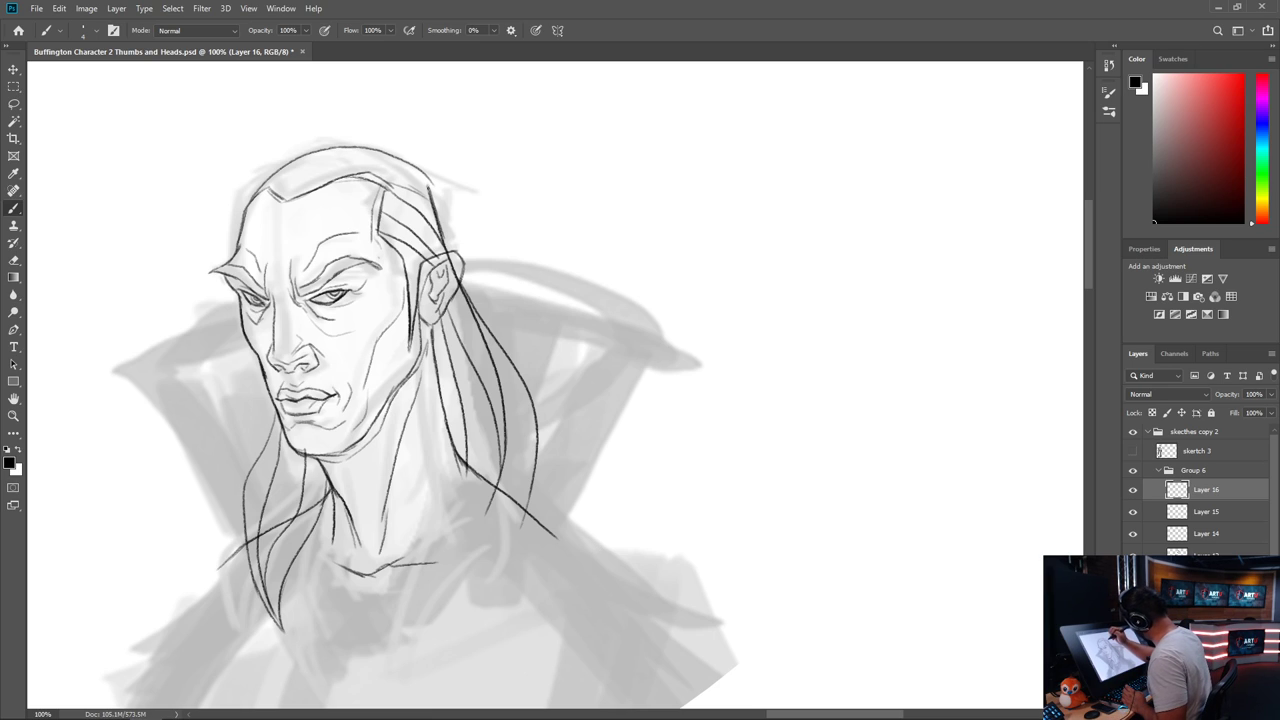
drag(414, 168, 430, 188)
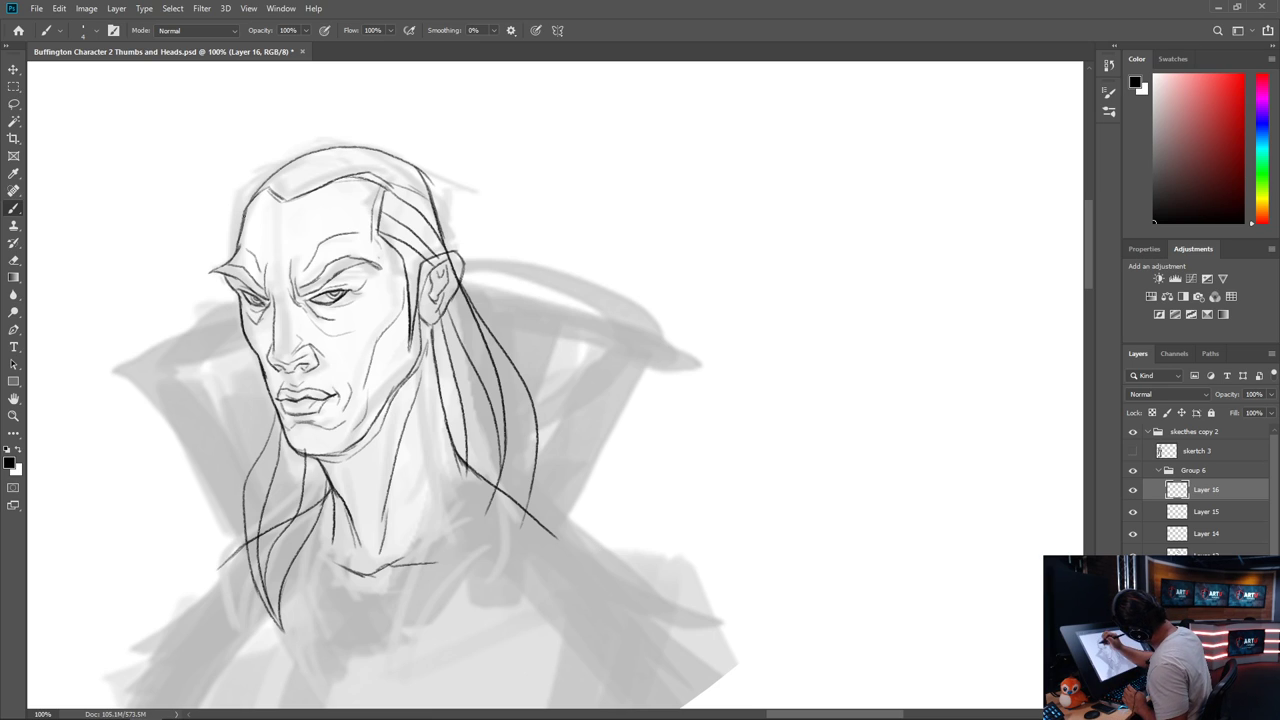
mouse_move(246, 214)
mouse_down()
mouse_move(300, 154)
mouse_move(340, 145)
mouse_up()
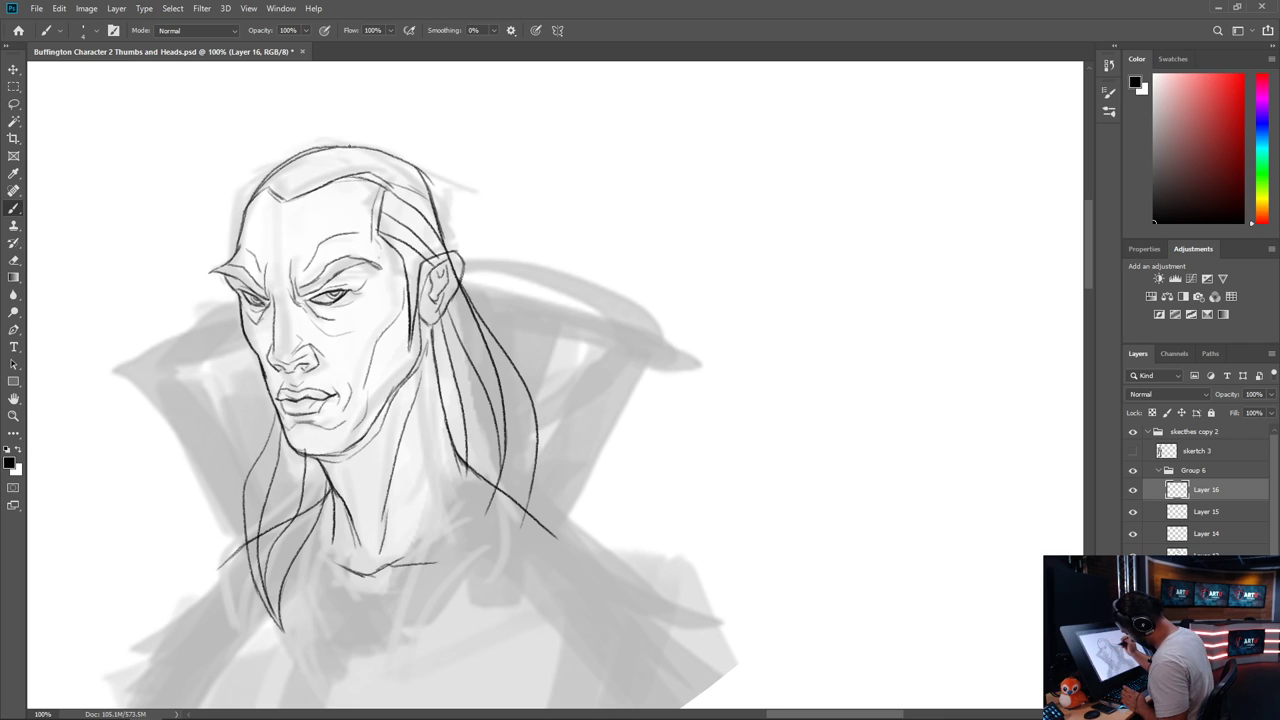
key(ctrl+z)
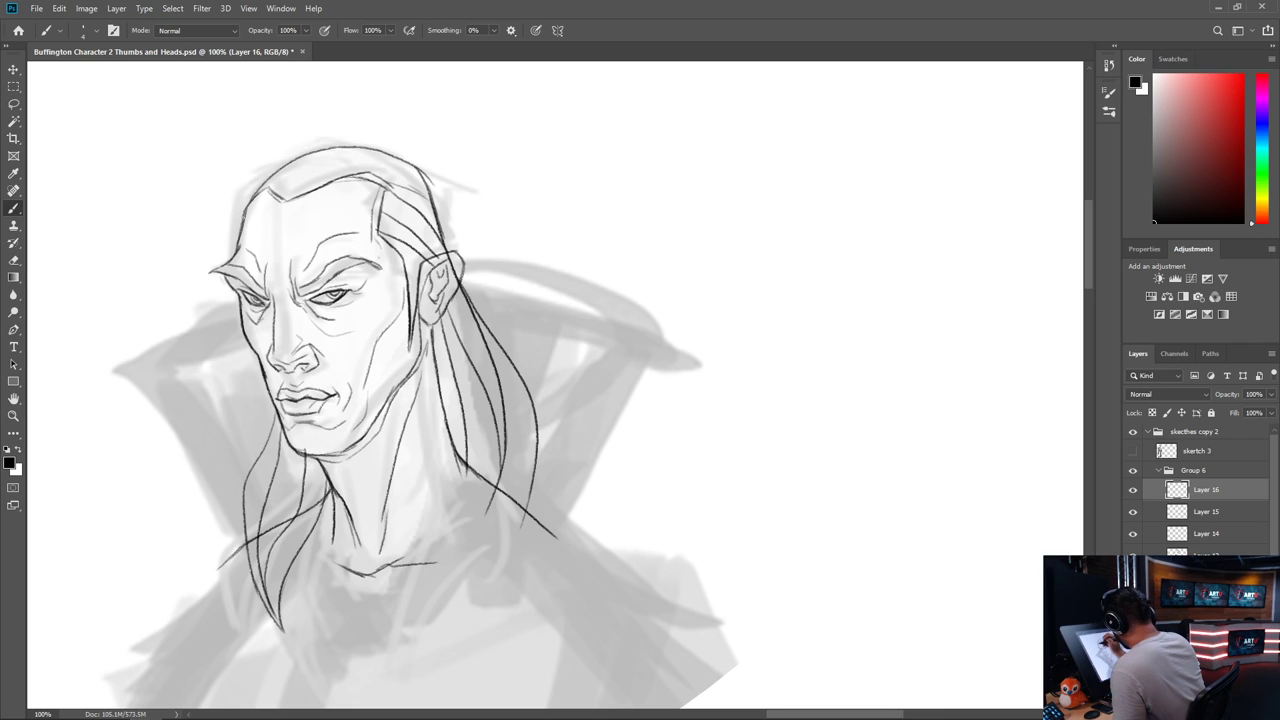
mouse_move(246, 214)
mouse_down()
mouse_move(262, 182)
mouse_move(324, 150)
mouse_move(412, 162)
mouse_move(424, 178)
mouse_up()
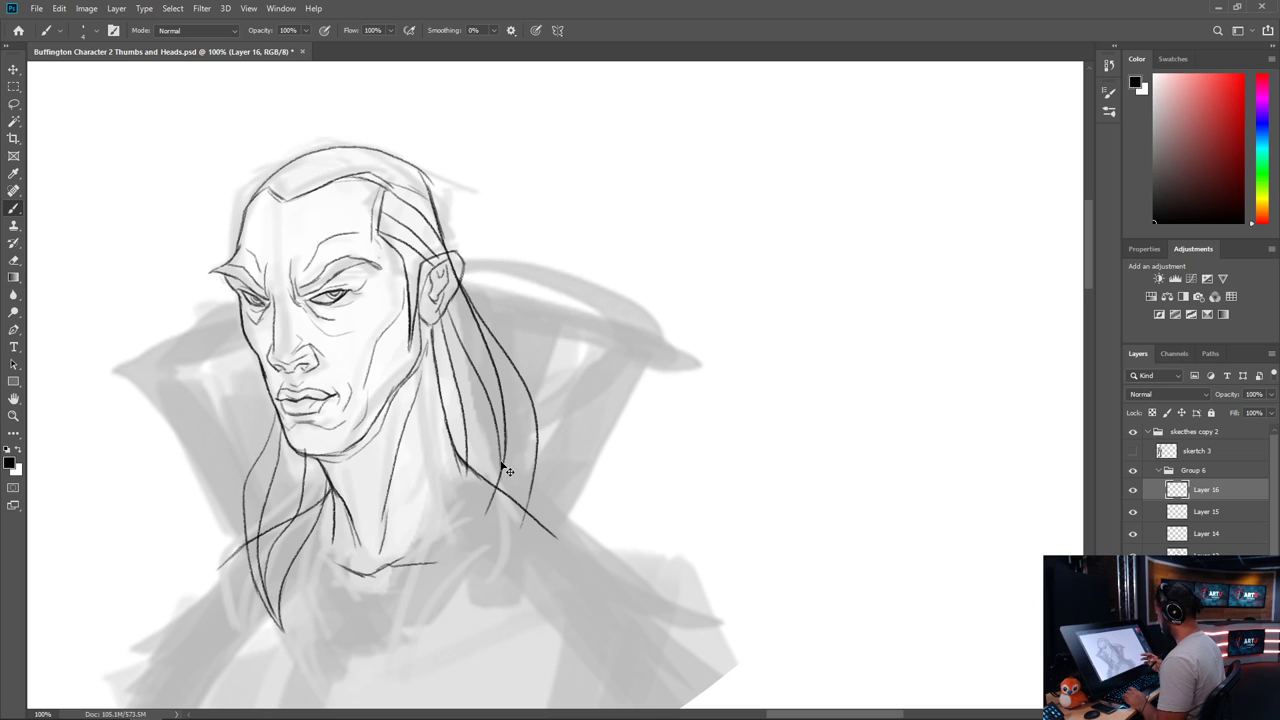
Undo the crown outline and try redrawing it in one curve between the far forehead and the back hair strand
key(ctrl+z)
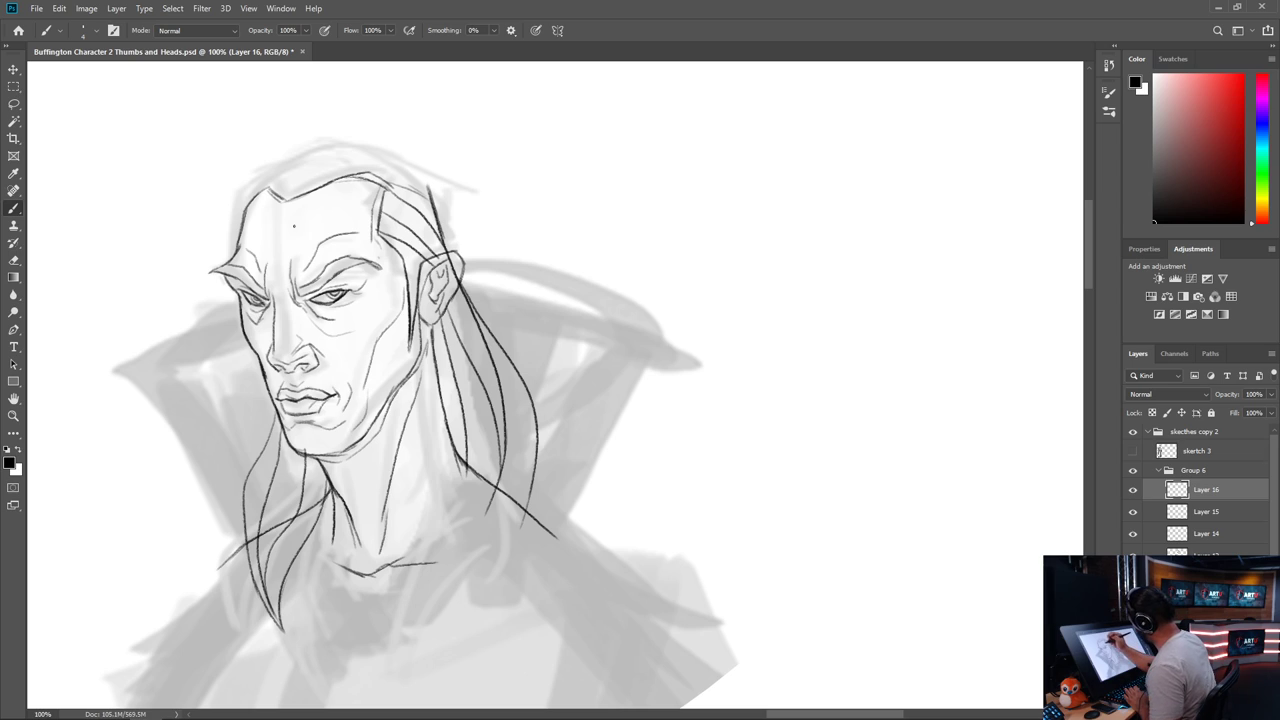
mouse_move(243, 228)
mouse_down()
mouse_move(243, 200)
mouse_move(270, 169)
mouse_move(366, 143)
mouse_move(444, 212)
mouse_up()
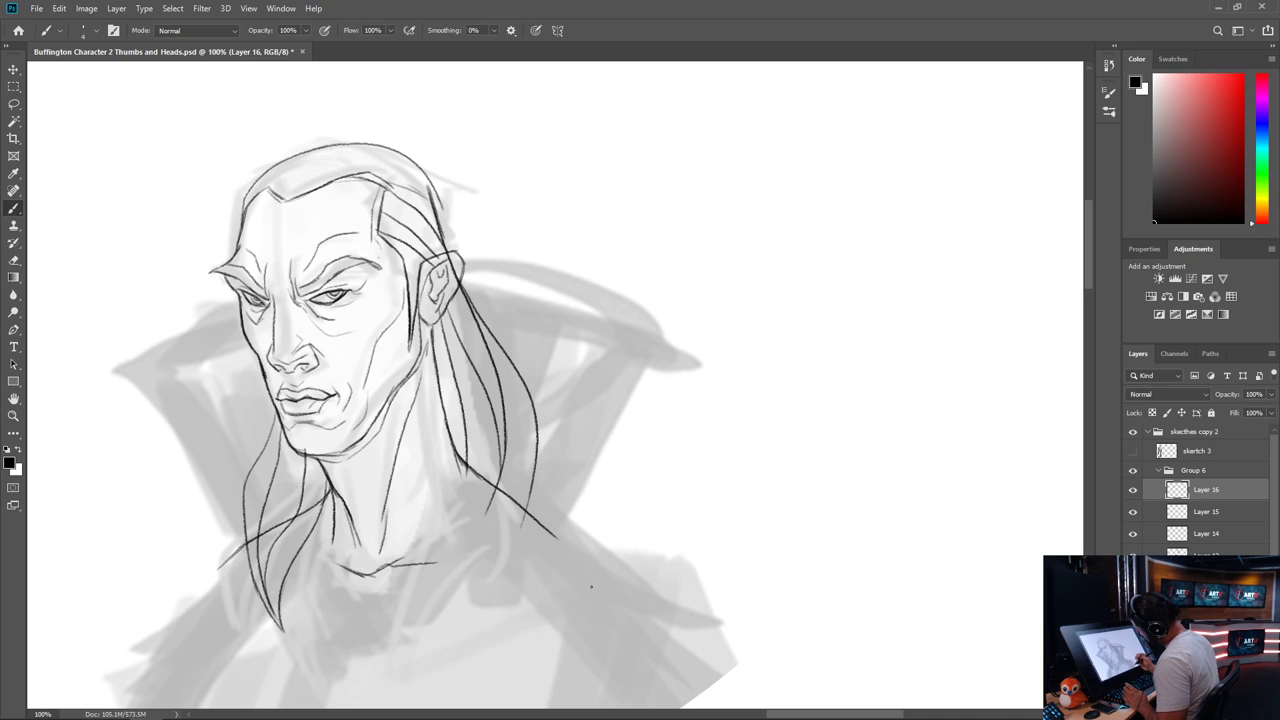
key(ctrl+z)
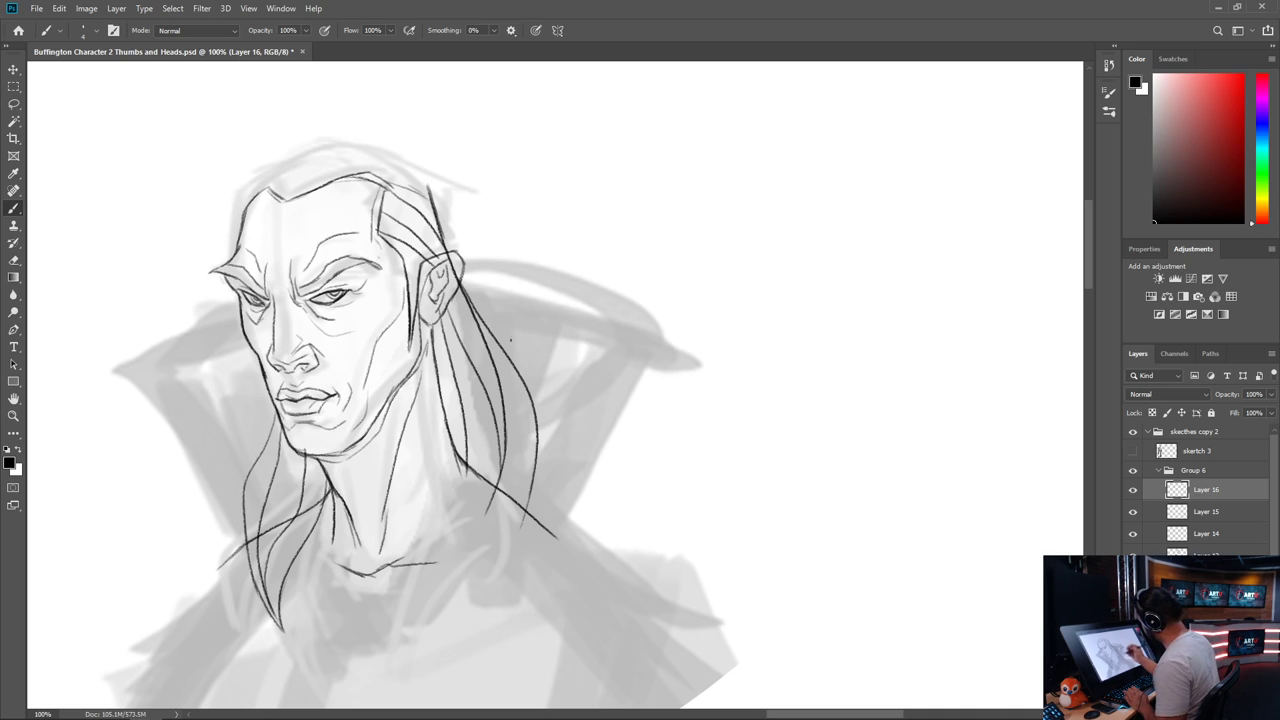
mouse_move(428, 188)
mouse_down()
mouse_move(350, 152)
mouse_move(299, 163)
mouse_move(250, 200)
mouse_up()
key(ctrl+z)
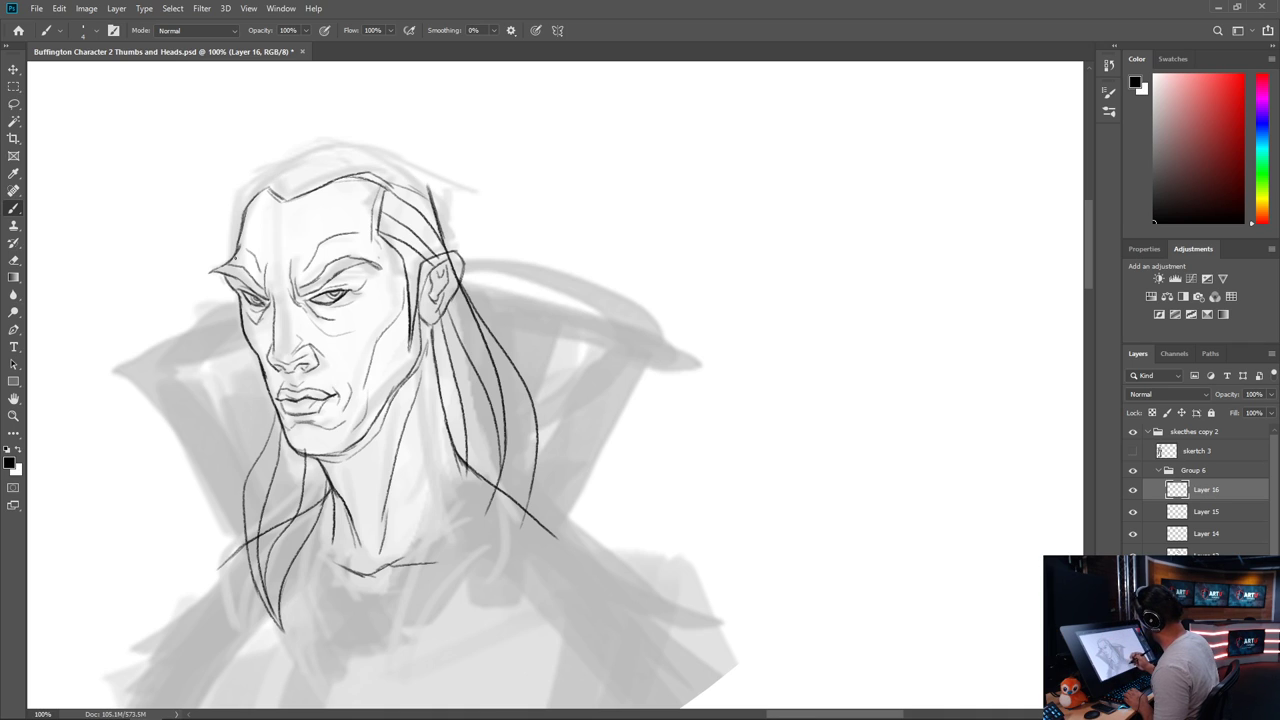
mouse_move(430, 190)
mouse_down()
mouse_move(410, 163)
mouse_move(330, 143)
mouse_move(242, 216)
mouse_up()
key(ctrl+z)
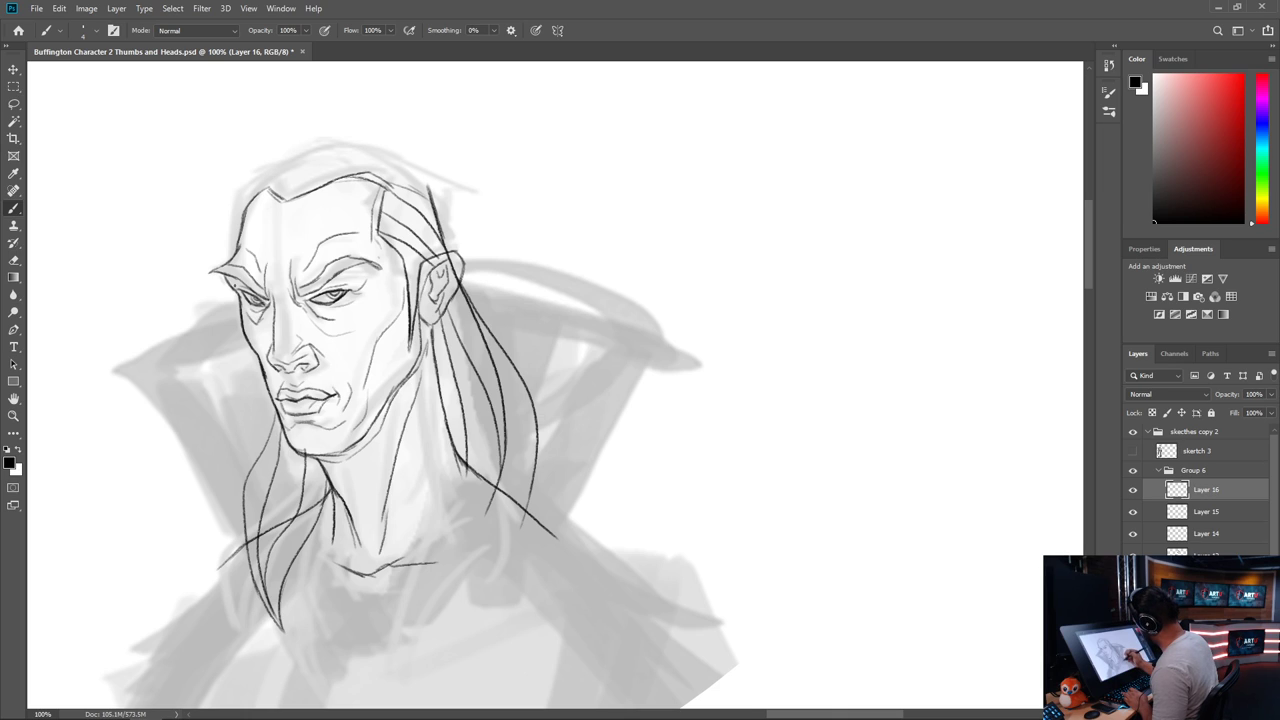
mouse_move(246, 204)
mouse_down()
mouse_move(293, 156)
mouse_move(390, 150)
mouse_move(434, 194)
mouse_up()
key(ctrl+z)
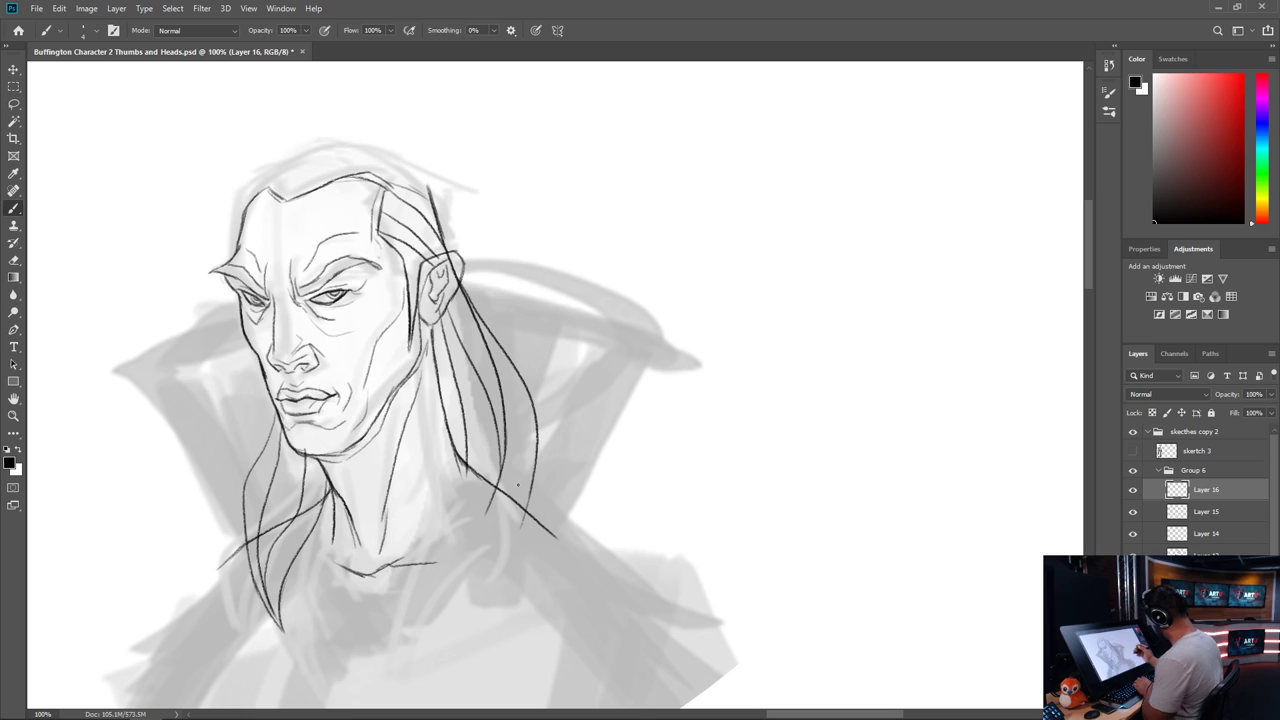
Redraw the crown outline on Layer 16 as one smooth arc from the far hairline over to the back hair strand
key(ctrl+plus)
drag(428, 381, 741, 613)
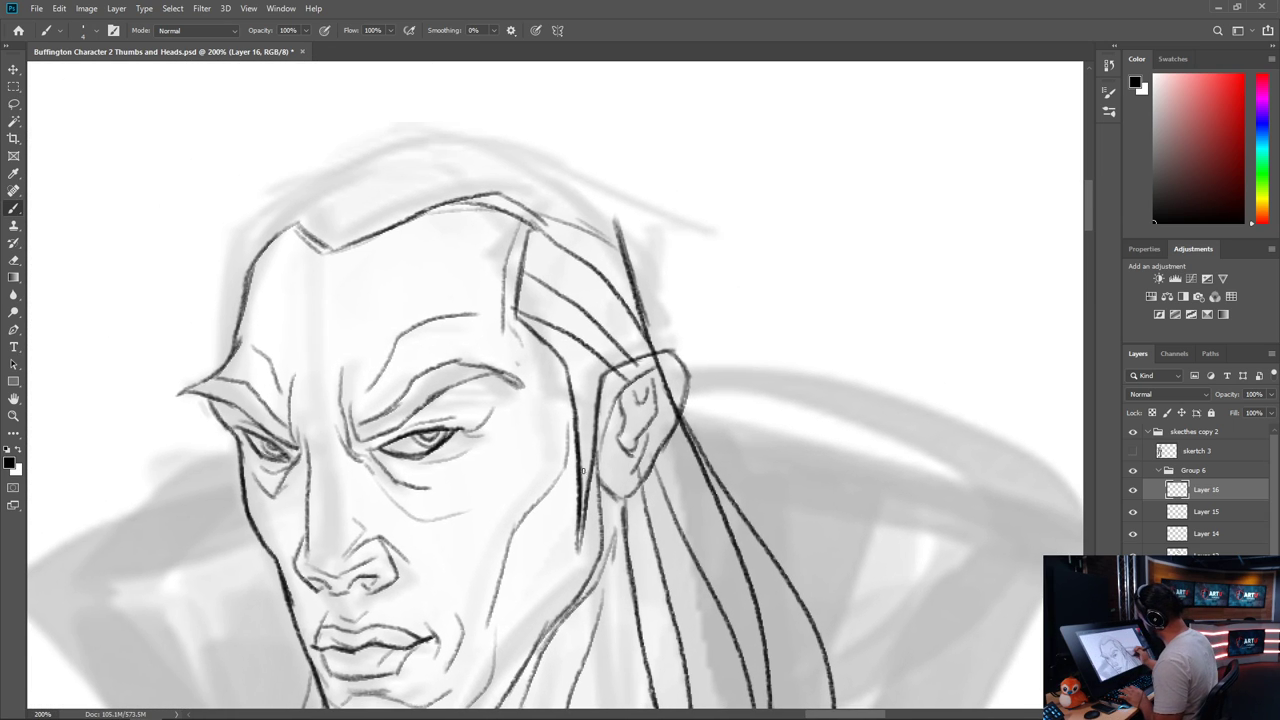
mouse_move(249, 273)
mouse_down()
mouse_move(382, 152)
mouse_move(654, 300)
mouse_up()
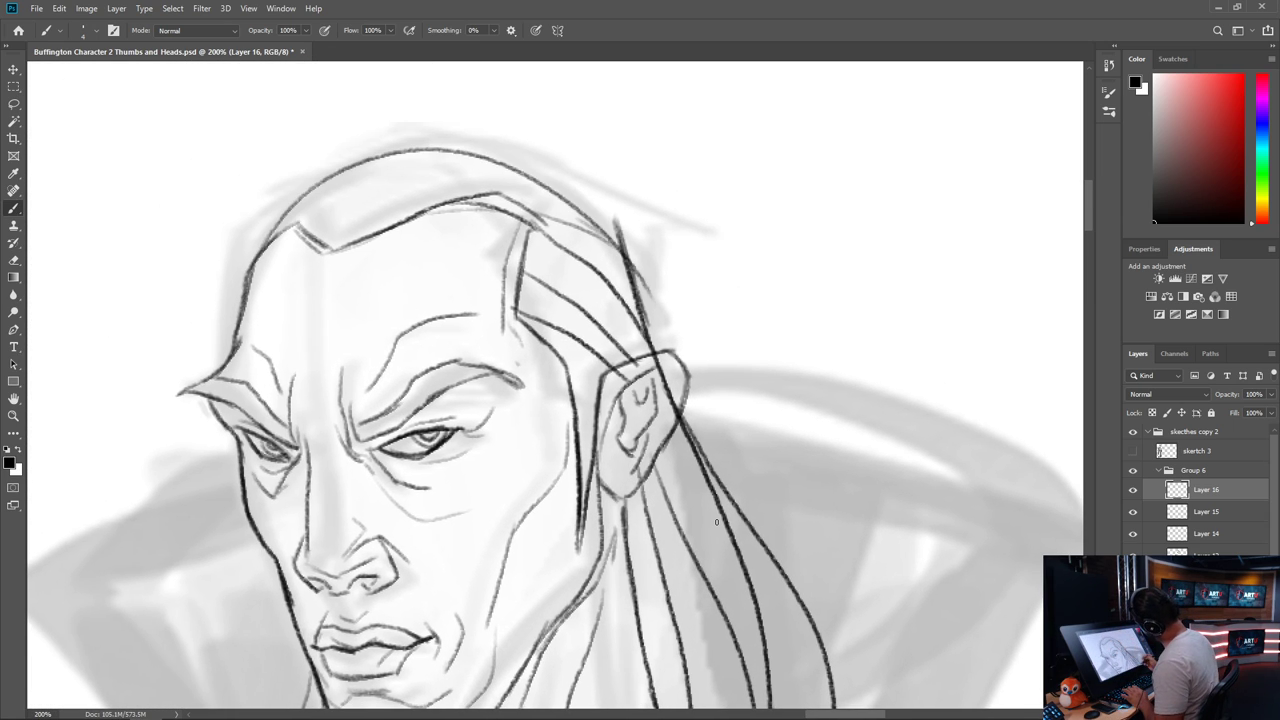
key(ctrl+z)
mouse_move(255, 258)
mouse_down()
mouse_move(292, 204)
mouse_move(646, 274)
mouse_up()
key(ctrl+z)
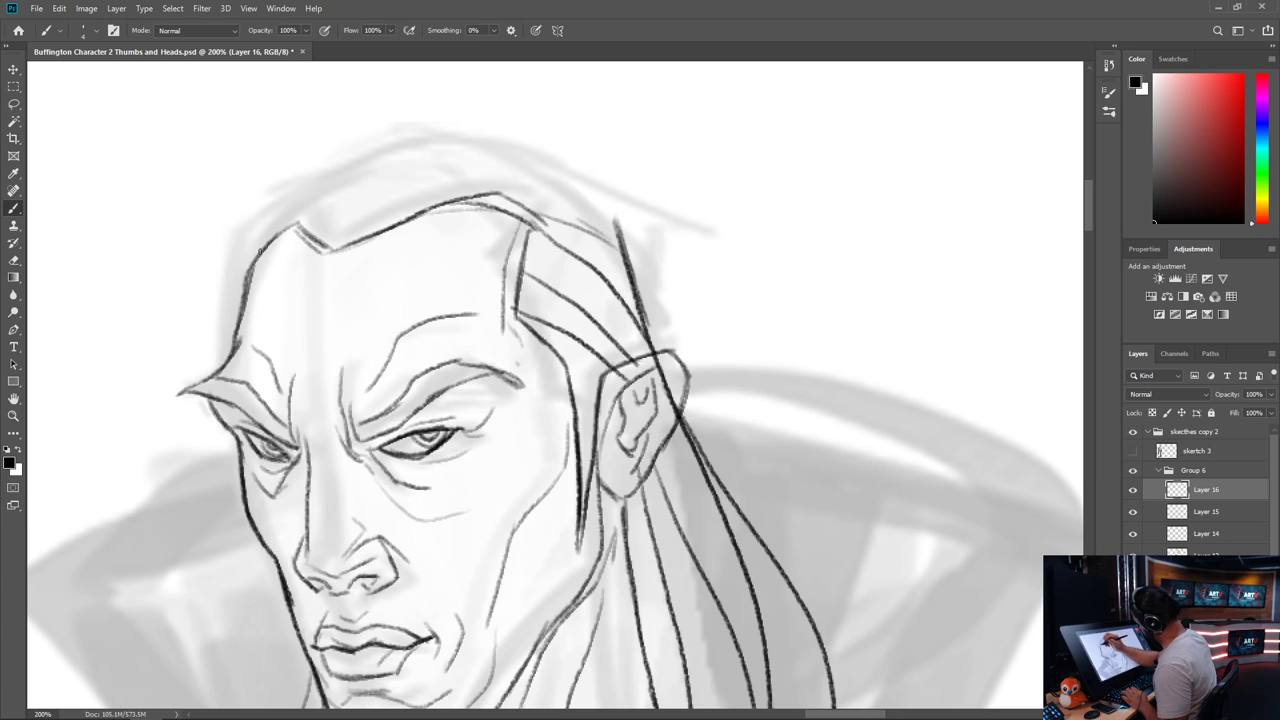
mouse_move(245, 291)
mouse_down()
mouse_move(286, 214)
mouse_move(520, 140)
mouse_move(654, 276)
mouse_up()
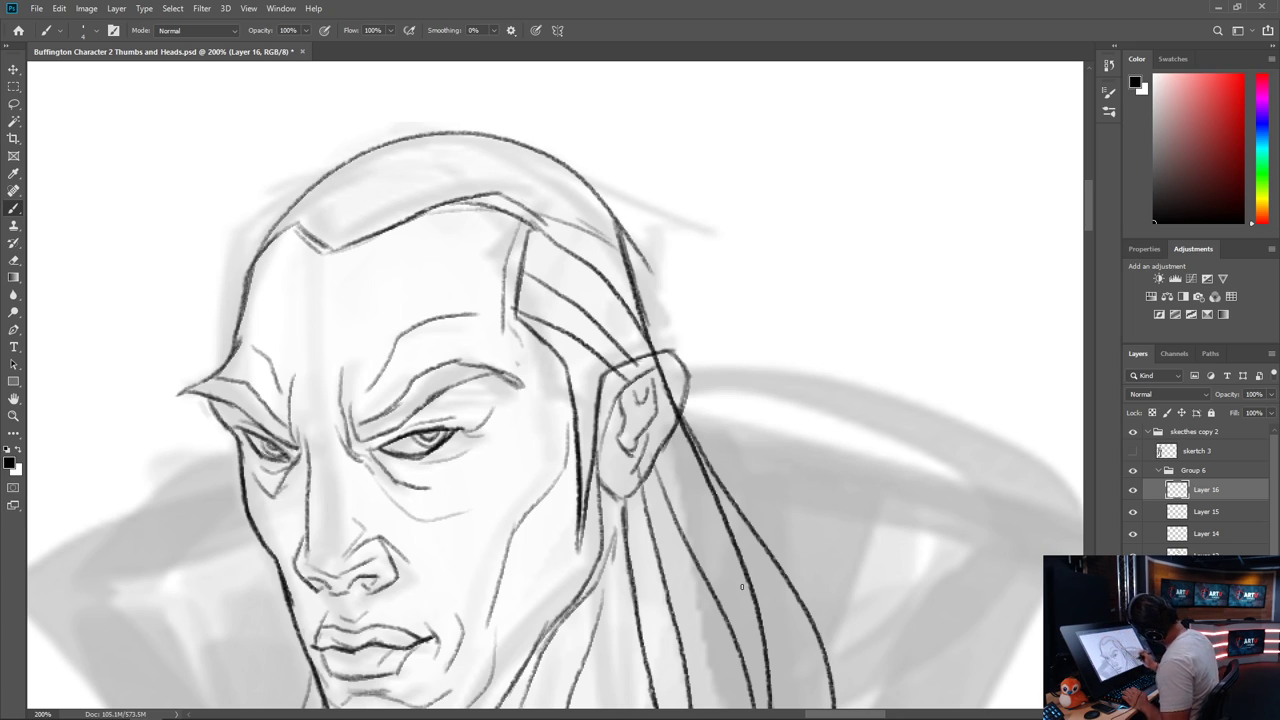
key(ctrl+minus)
key(ctrl+minus)
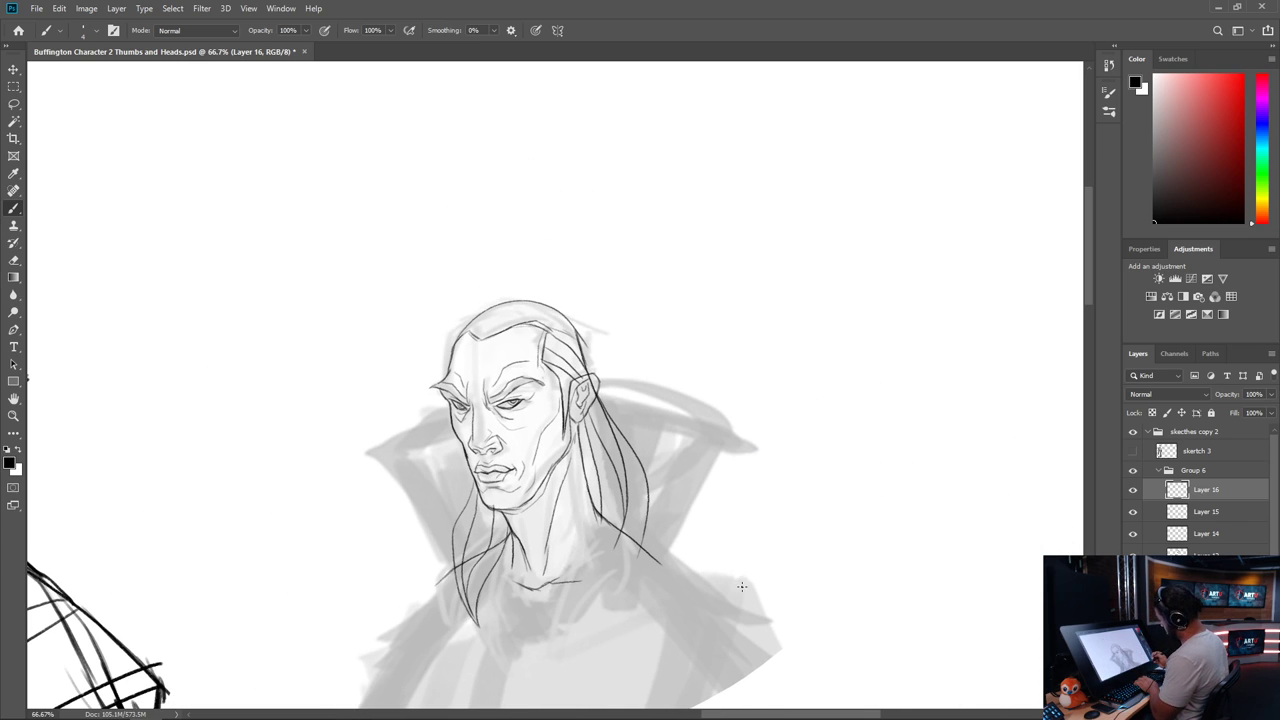
Draw hair strands sweeping back from the widow's peak over the crown, plus a thin hair edge along the far temple
key(ctrl+plus)
drag(669, 404, 596, 439)
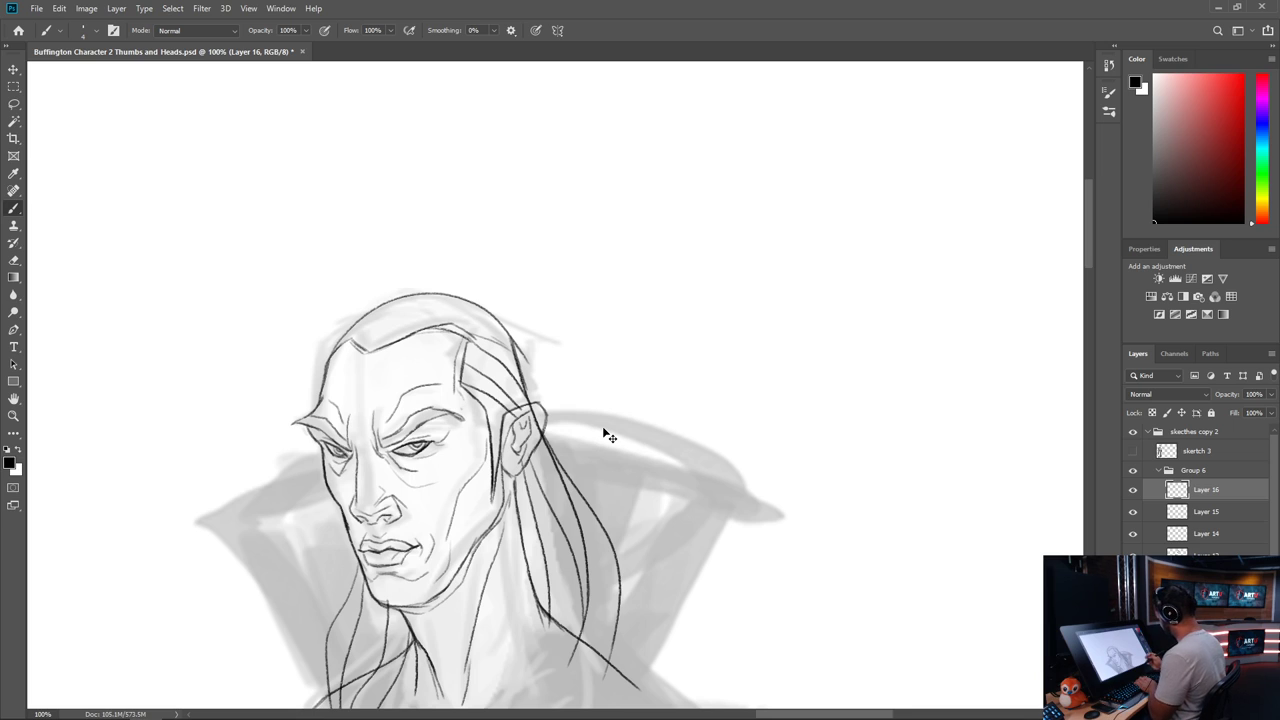
key(ctrl+plus)
drag(460, 408, 623, 486)
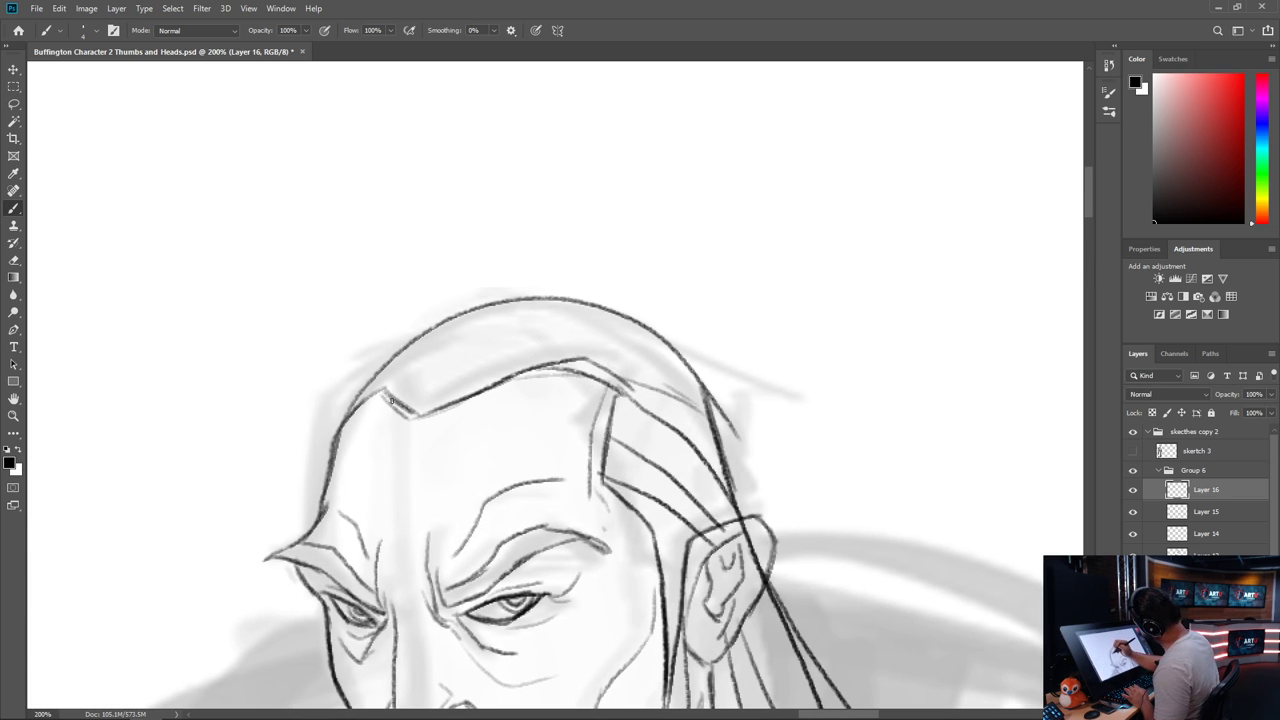
mouse_move(394, 401)
mouse_down()
mouse_move(406, 354)
mouse_move(374, 393)
mouse_up()
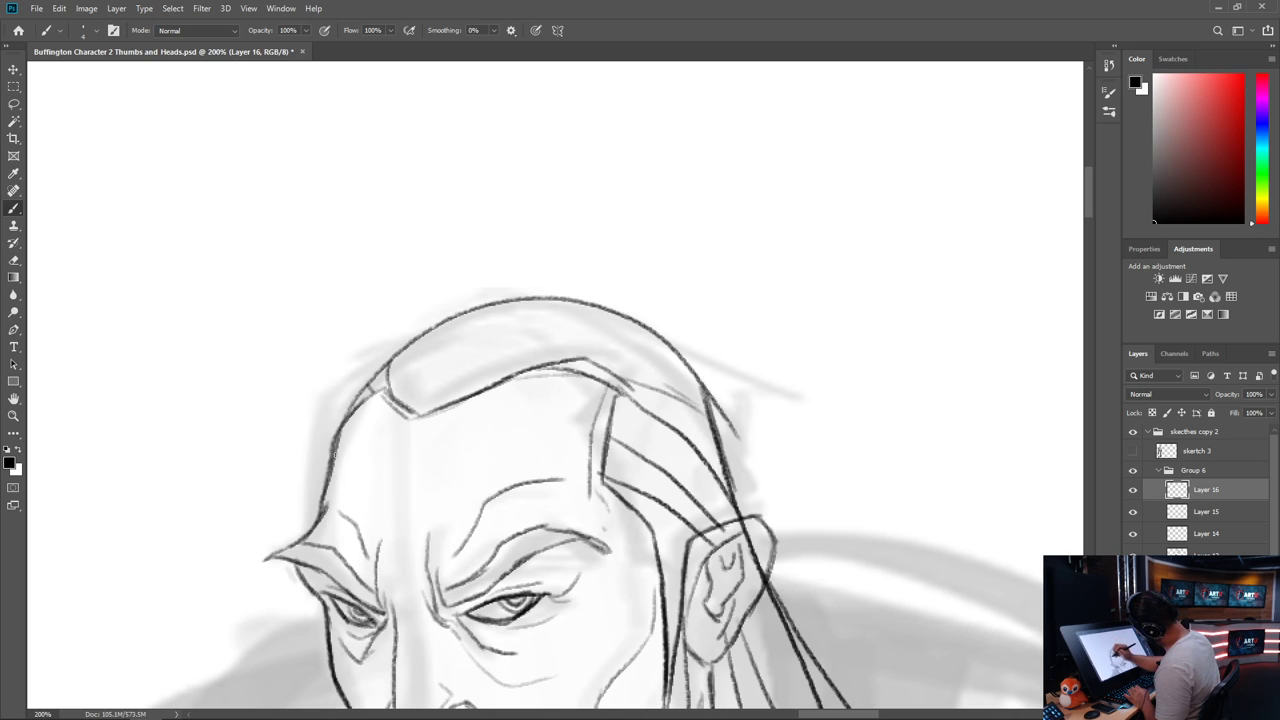
mouse_move(324, 494)
mouse_down()
mouse_move(323, 450)
mouse_move(384, 369)
mouse_up()
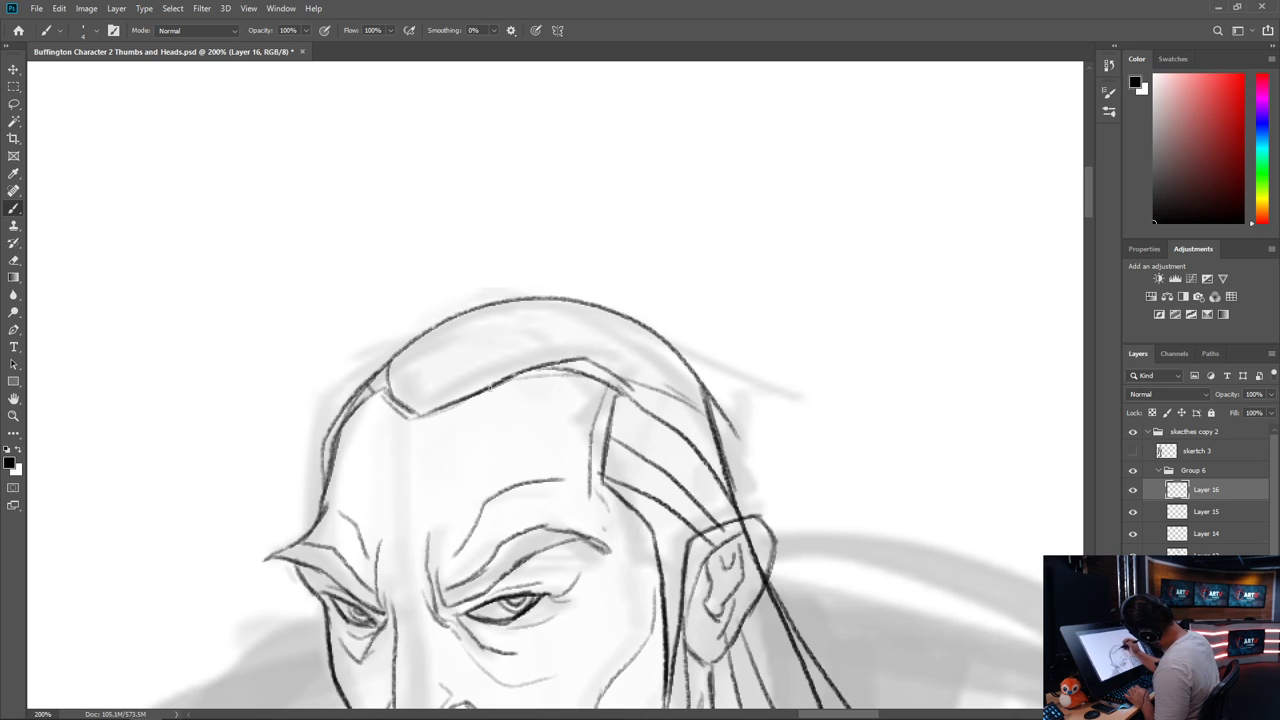
drag(414, 410, 443, 317)
mouse_move(433, 407)
mouse_down()
mouse_move(490, 342)
mouse_move(610, 293)
mouse_move(526, 364)
mouse_move(724, 373)
mouse_up()
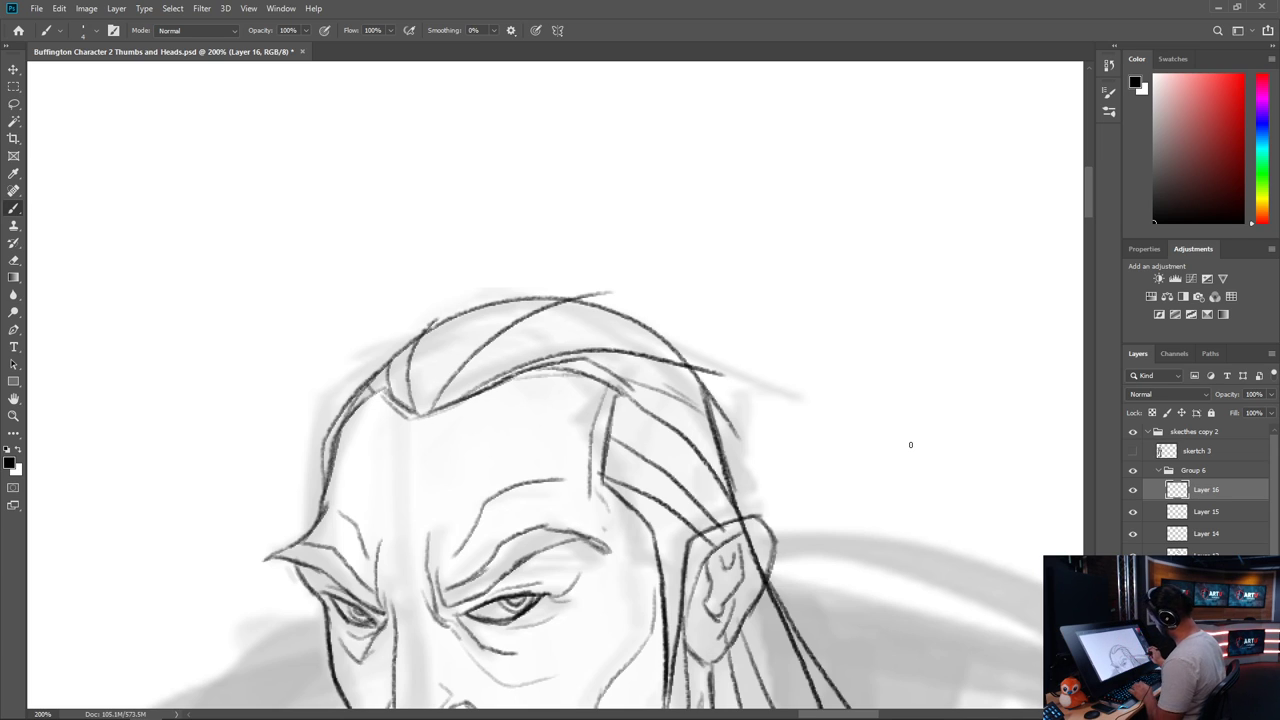
Hide Layer 16 with the slicked-back hair and add a new layer above it for an alternative hairstyle
key(ctrl+minus)
mouse_move(685, 524)
mouse_down()
mouse_move(585, 262)
mouse_move(573, 481)
mouse_up()
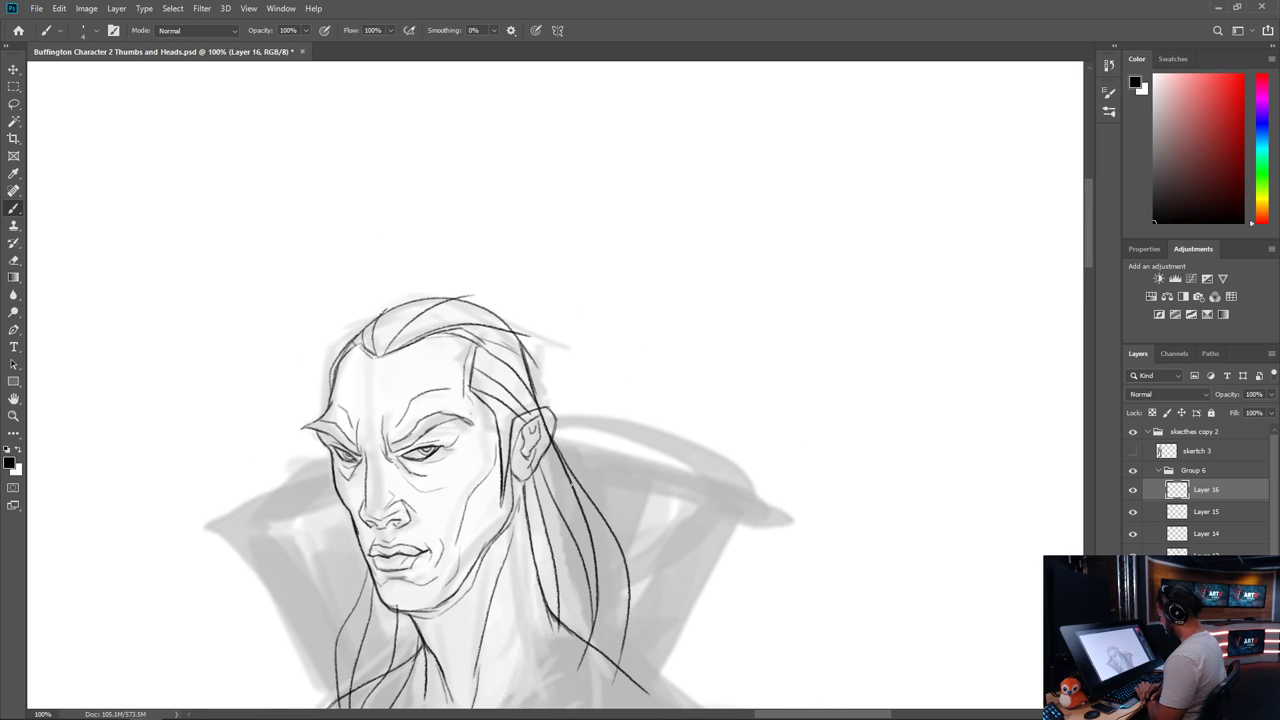
click(1133, 489)
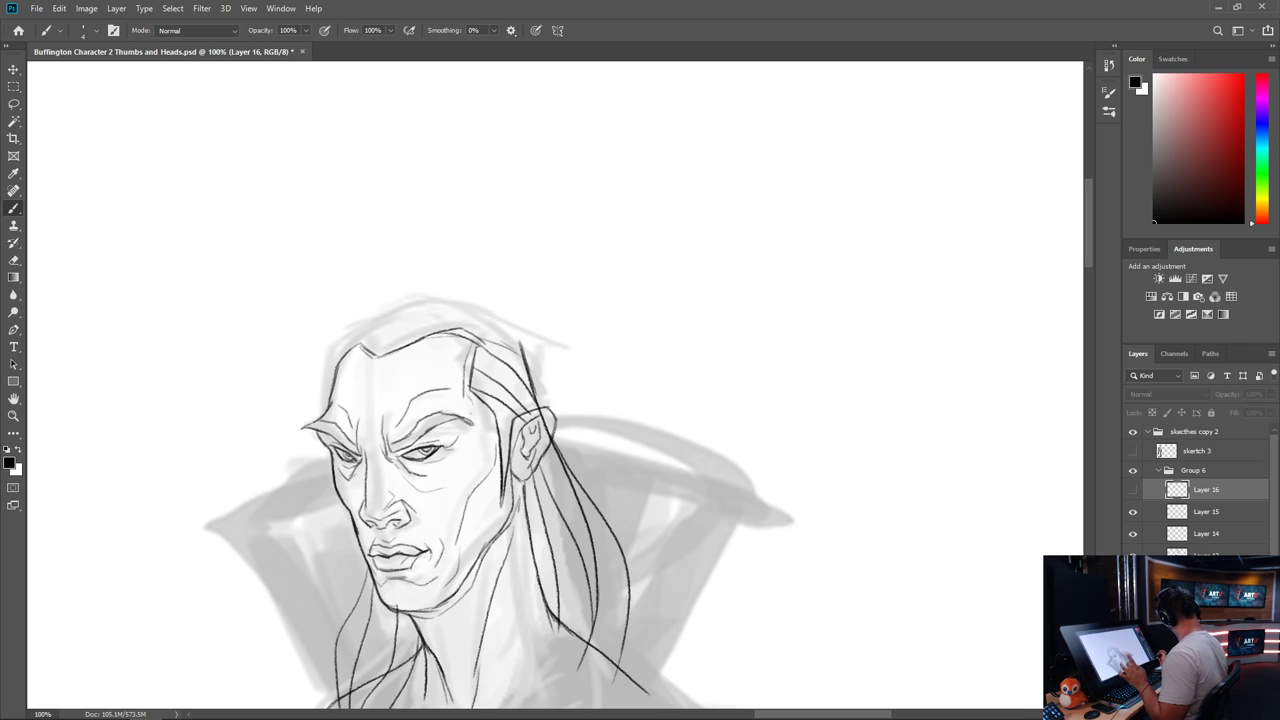
key(ctrl+shift+alt+n)
Draw a tall flame-shaped tuft rising from the widow's peak and a smaller curved tuft beside it on the far side
key(ctrl+plus)
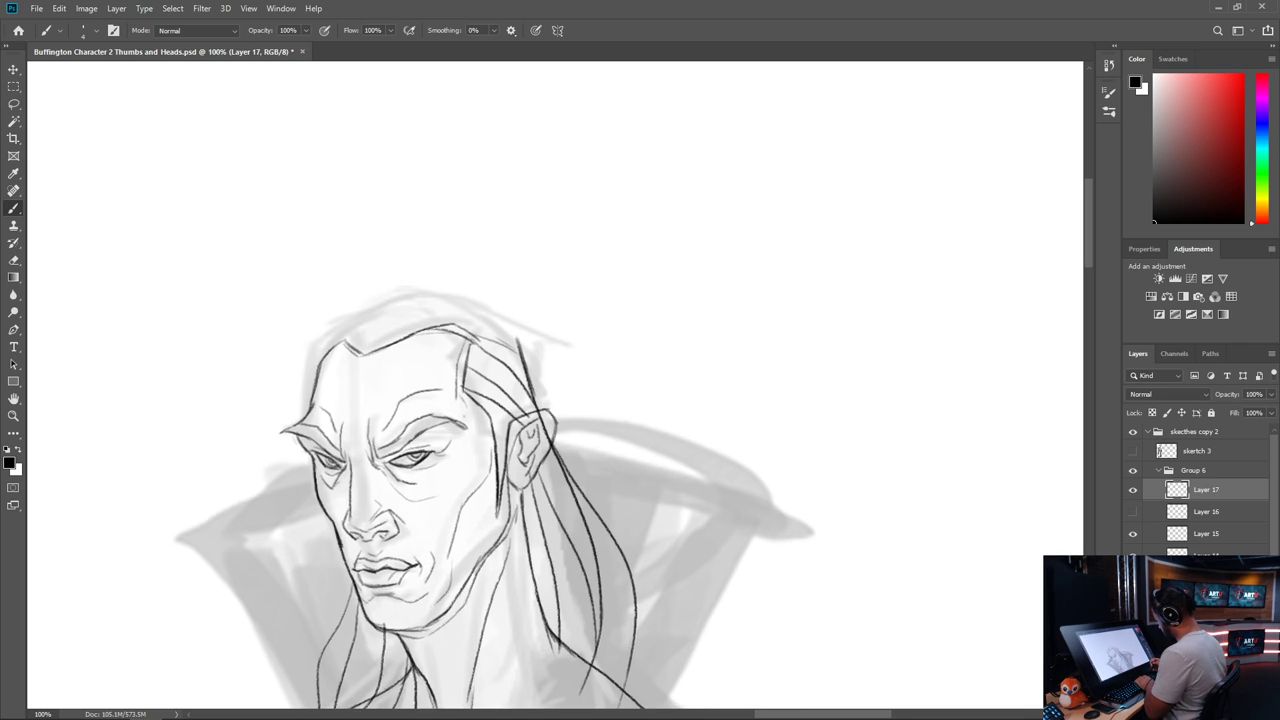
drag(476, 516, 776, 431)
drag(582, 326, 568, 428)
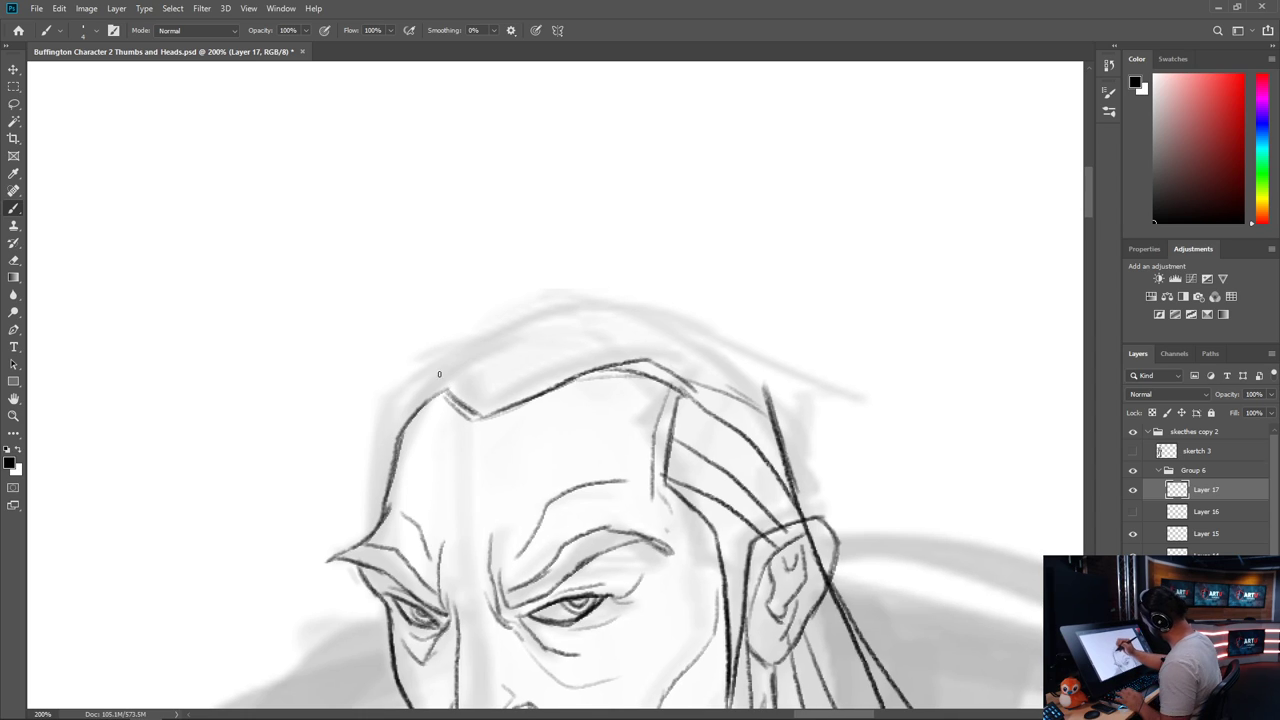
mouse_move(452, 402)
mouse_down()
mouse_move(424, 323)
mouse_move(445, 254)
mouse_move(427, 304)
mouse_move(470, 225)
mouse_move(456, 313)
mouse_move(495, 397)
mouse_move(487, 415)
mouse_move(466, 347)
mouse_move(455, 266)
mouse_up()
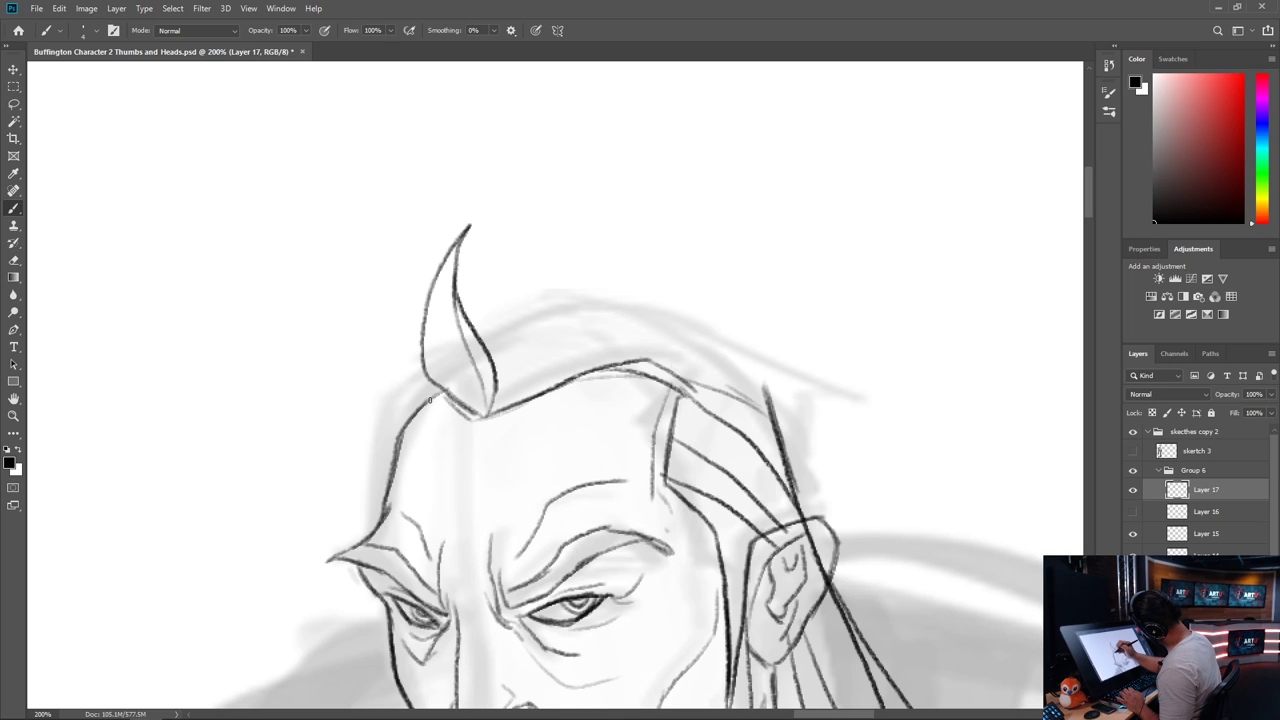
mouse_move(430, 400)
mouse_down()
mouse_move(386, 365)
mouse_move(402, 271)
mouse_move(406, 329)
mouse_move(448, 408)
mouse_up()
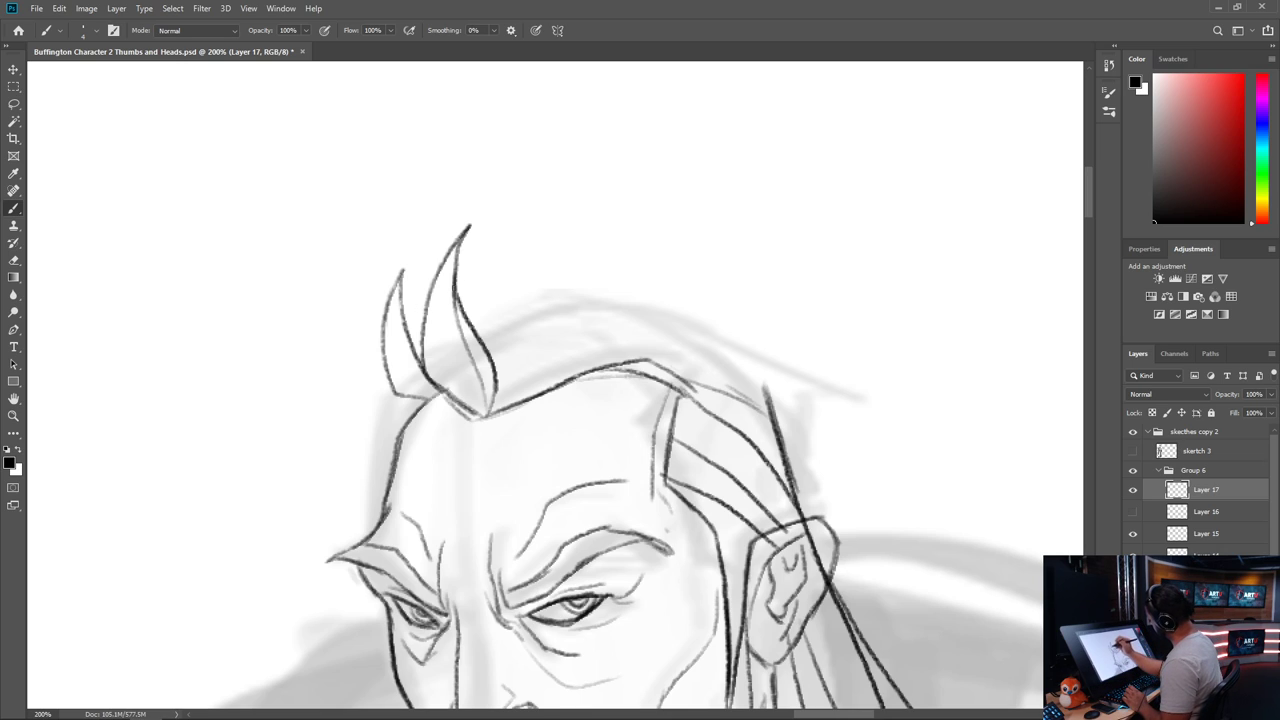
key(ctrl+z)
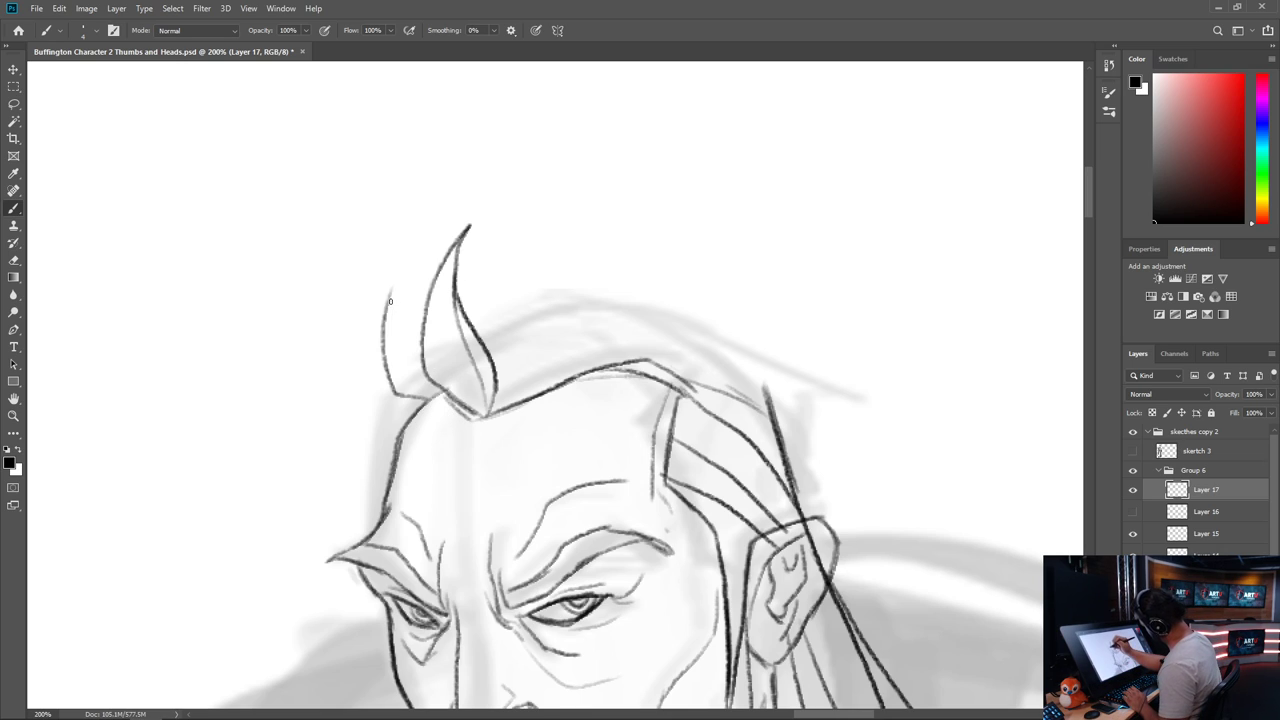
drag(384, 323, 433, 366)
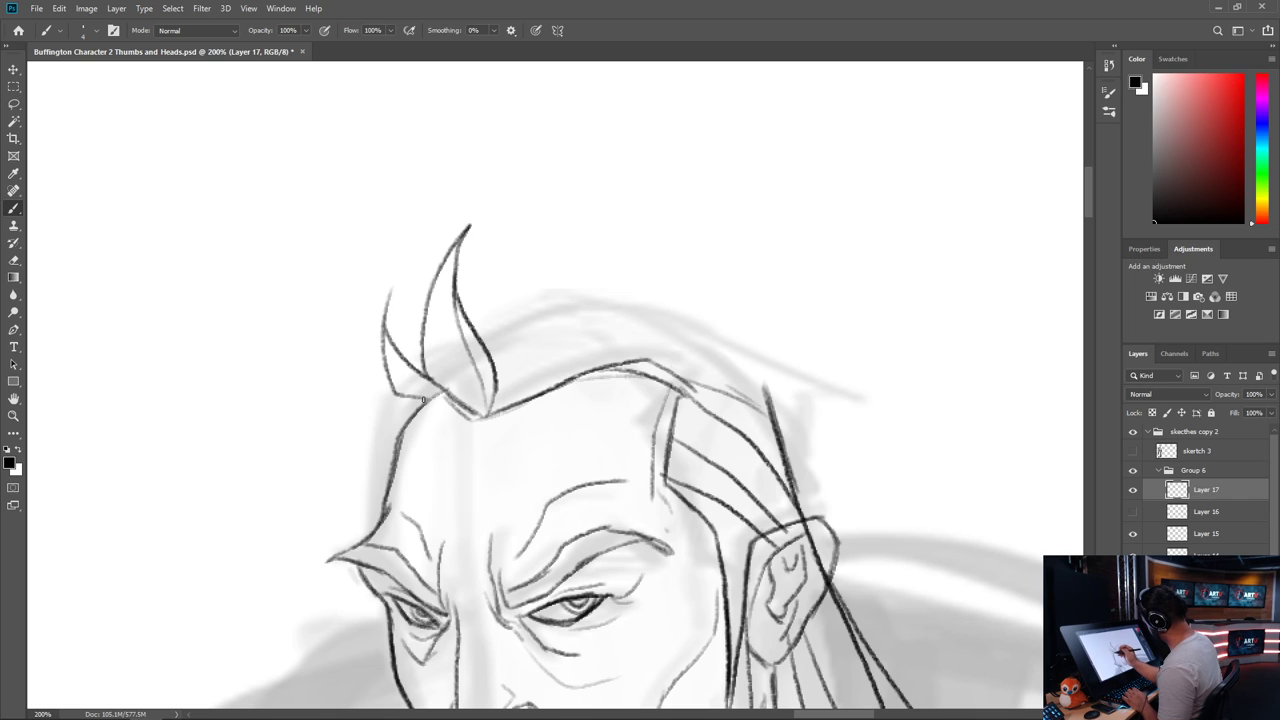
Draw a pointed tuft curving outward and down from the far hairline above the far brow
drag(320, 484, 428, 397)
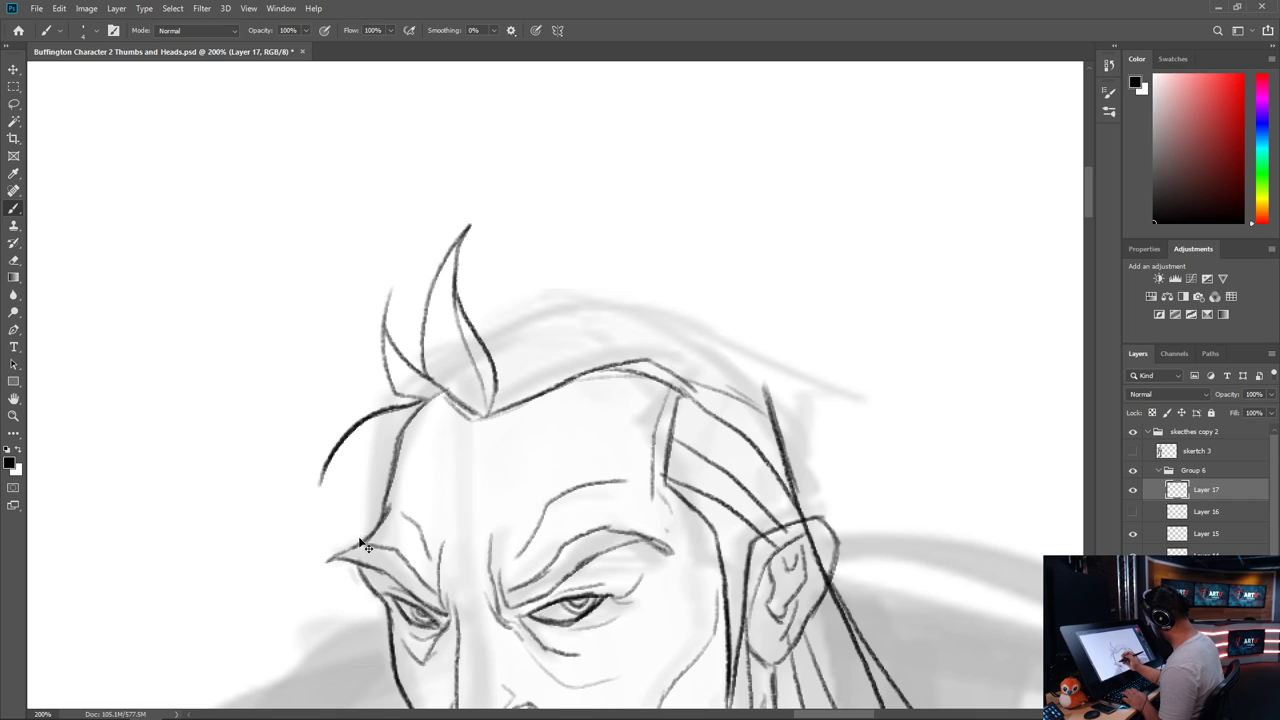
key(ctrl+s)
key(ctrl+z)
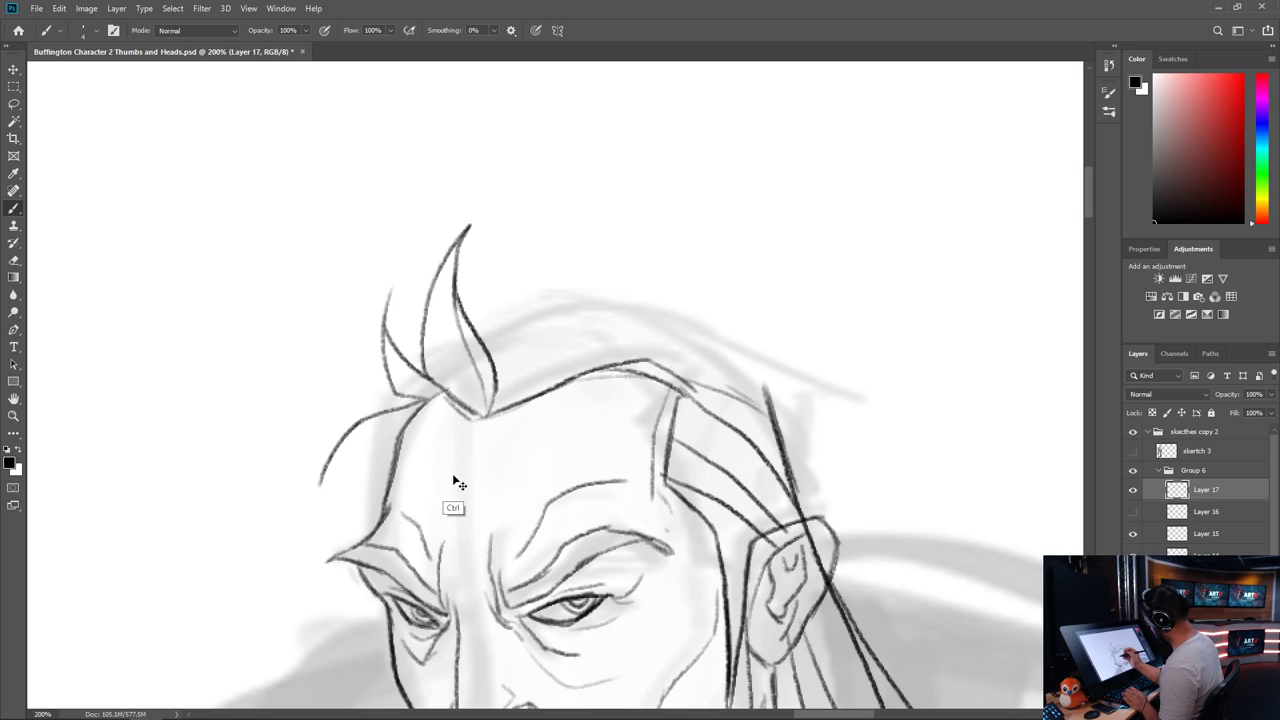
mouse_move(332, 460)
mouse_down()
mouse_move(314, 500)
mouse_move(424, 404)
mouse_up()
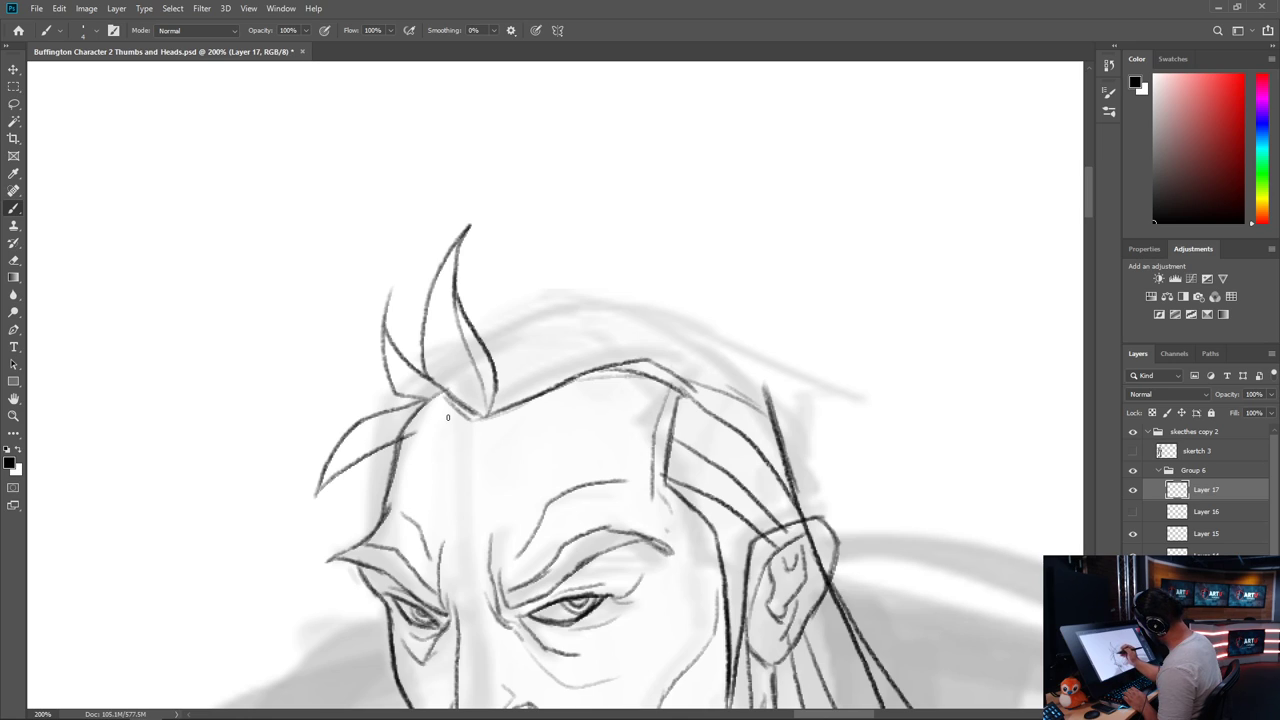
Outline the tall swept-back hair mass from the front tuft through a spike to a pointed back lock, ending above the near ear
mouse_move(458, 312)
mouse_down()
mouse_move(473, 256)
mouse_move(560, 151)
mouse_move(518, 242)
mouse_up()
mouse_move(574, 188)
mouse_down()
mouse_move(688, 234)
mouse_move(873, 335)
mouse_move(878, 351)
mouse_move(869, 330)
mouse_move(886, 378)
mouse_up()
mouse_move(884, 368)
mouse_down()
mouse_move(853, 337)
mouse_move(778, 296)
mouse_up()
mouse_move(778, 296)
mouse_down()
mouse_move(812, 452)
mouse_move(801, 496)
mouse_up()
drag(771, 409, 801, 472)
drag(890, 524, 757, 288)
key(ctrl+minus)
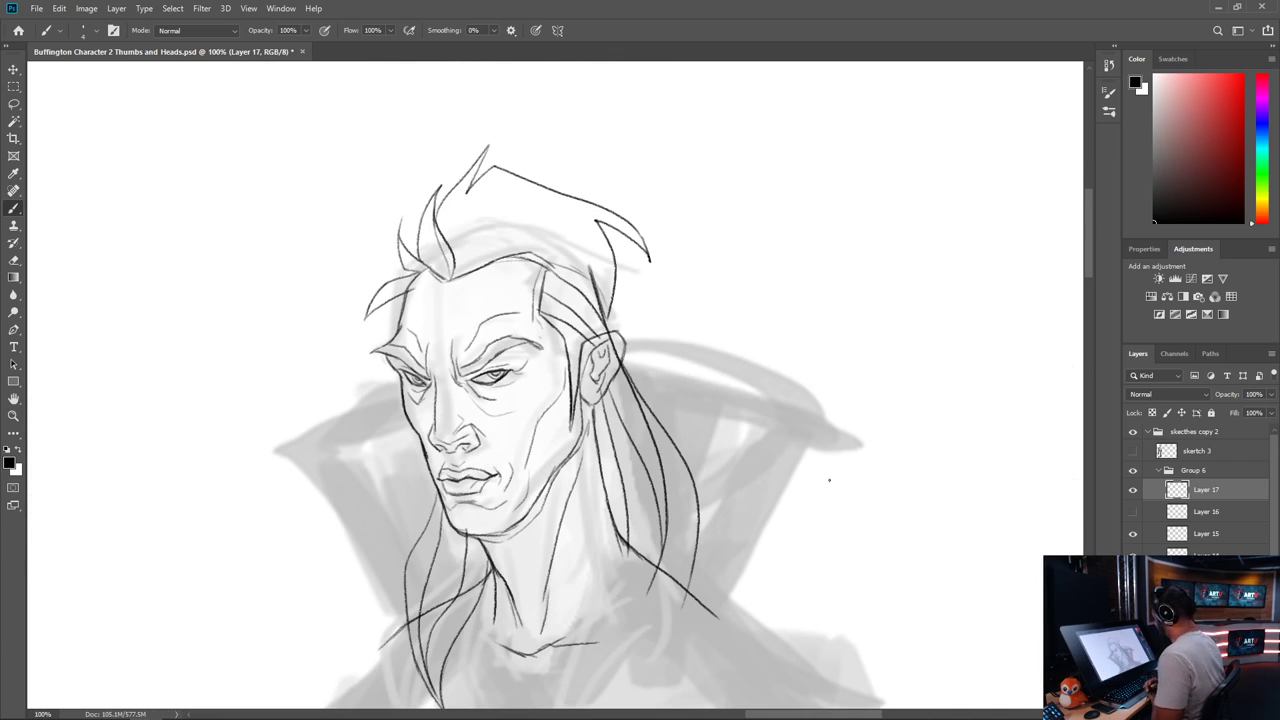
Switch visibility between Layer 17 and Layer 16 to compare the two hairstyles, leaving only the spiky version on Layer 17 shown
key(ctrl+plus)
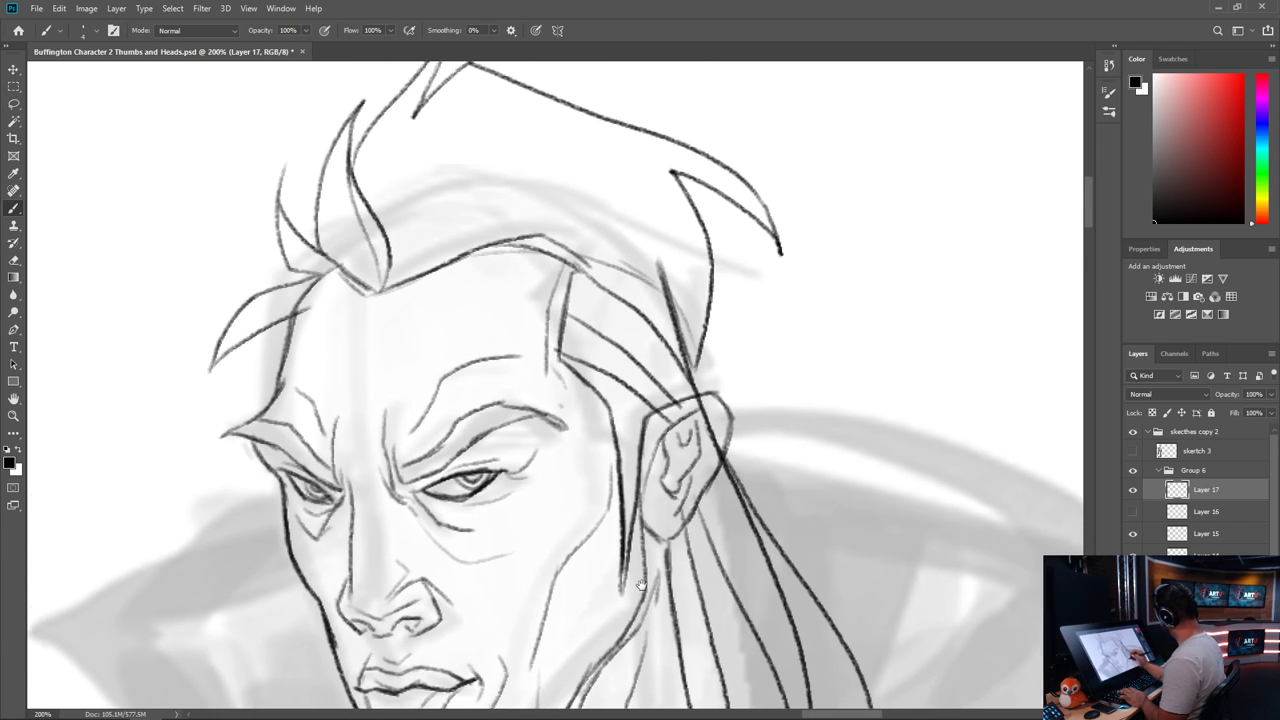
click(1133, 490)
click(1133, 512)
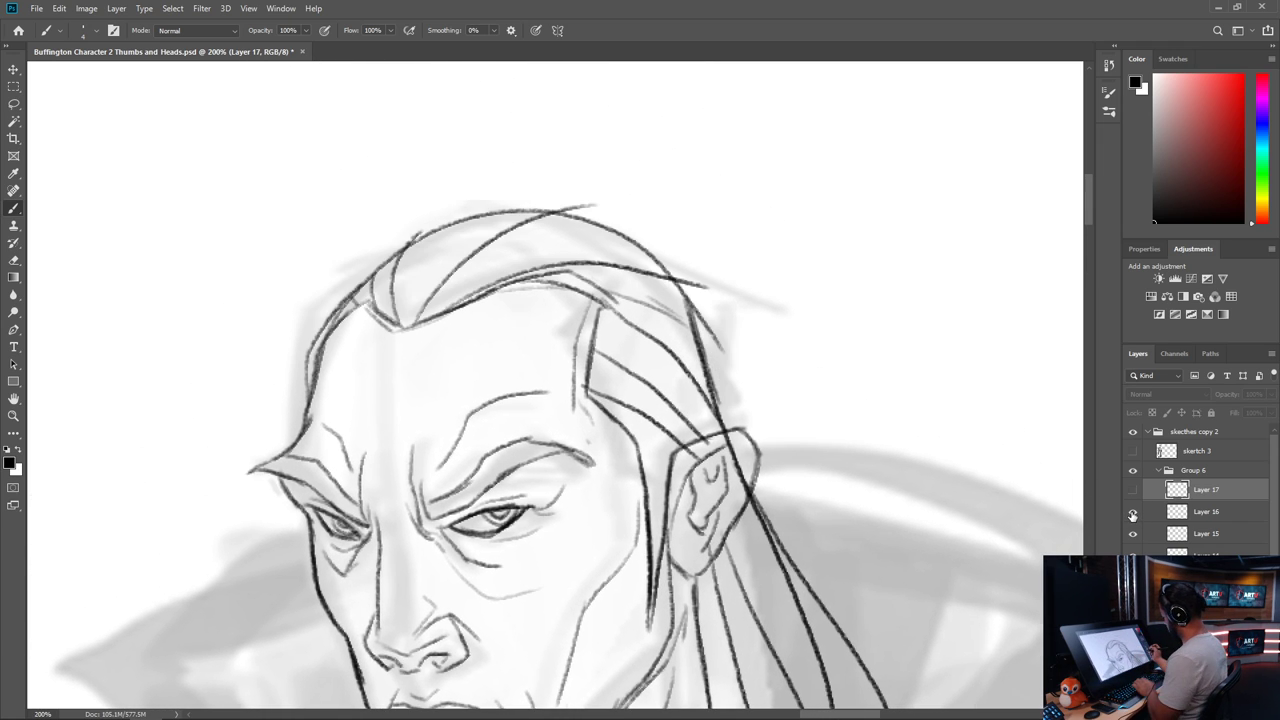
key(ctrl+minus)
key(ctrl+minus)
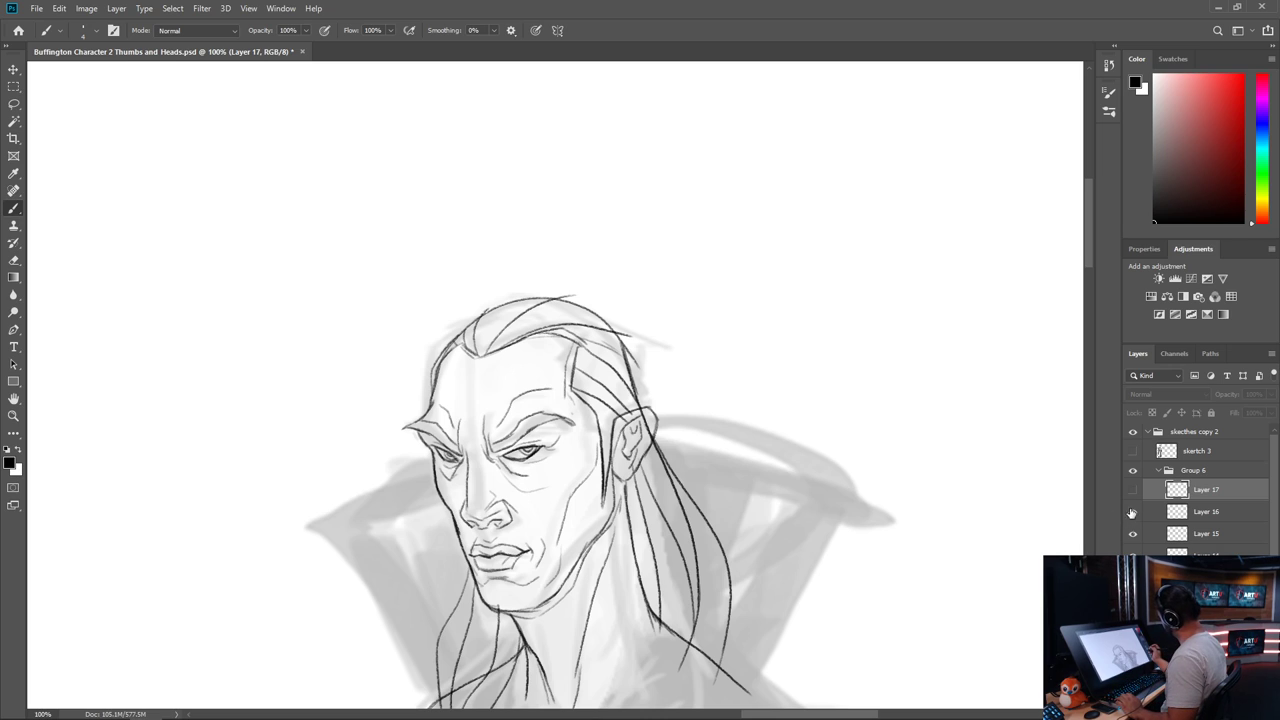
click(1133, 511)
click(1133, 489)
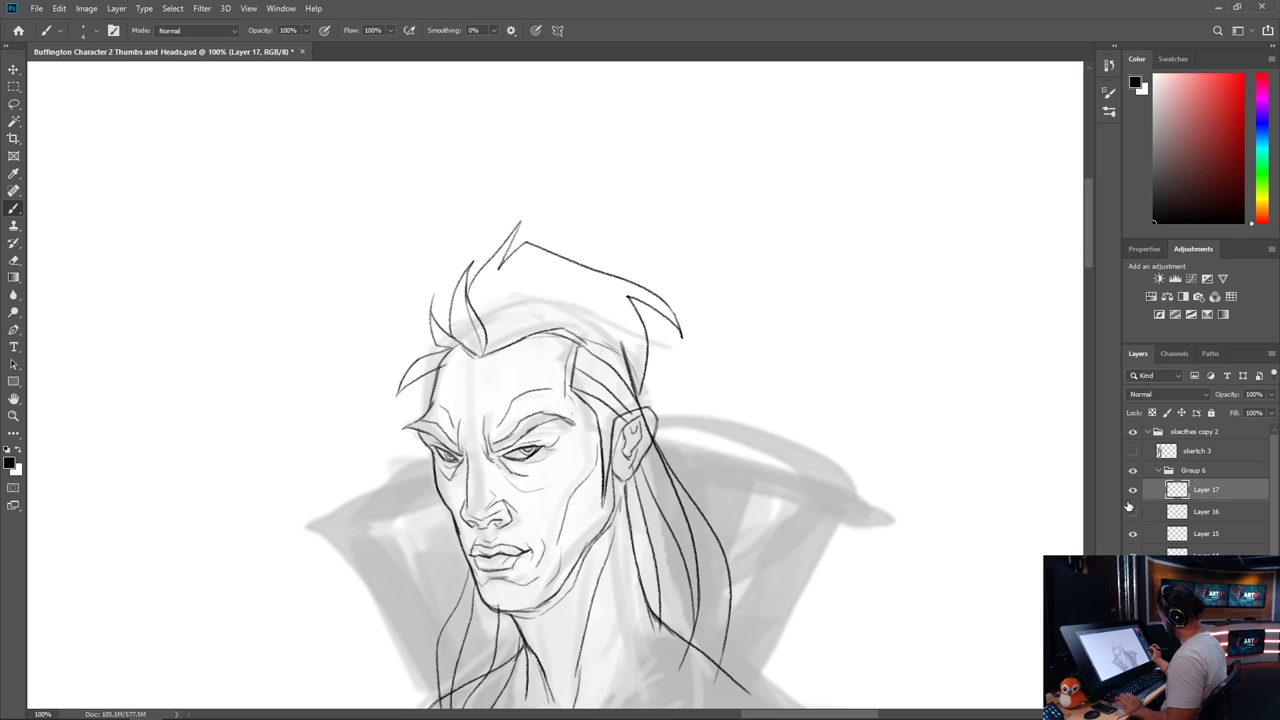
Join the front tufts with an outer contour and draw inner strands flowing from the widow's peak up to the top hair outline
key(ctrl+plus)
drag(436, 579, 428, 641)
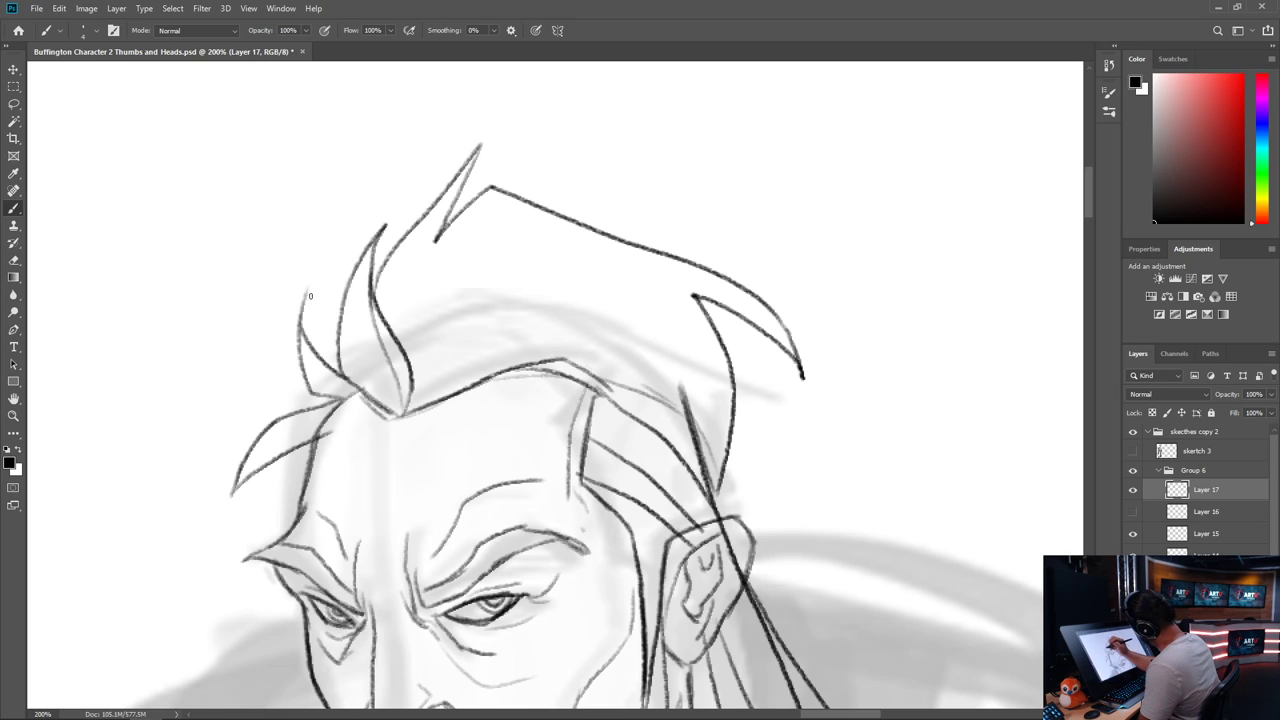
mouse_move(300, 320)
mouse_down()
mouse_move(326, 270)
mouse_move(460, 172)
mouse_up()
mouse_move(442, 218)
mouse_down()
mouse_move(397, 418)
mouse_move(320, 306)
mouse_move(328, 268)
mouse_up()
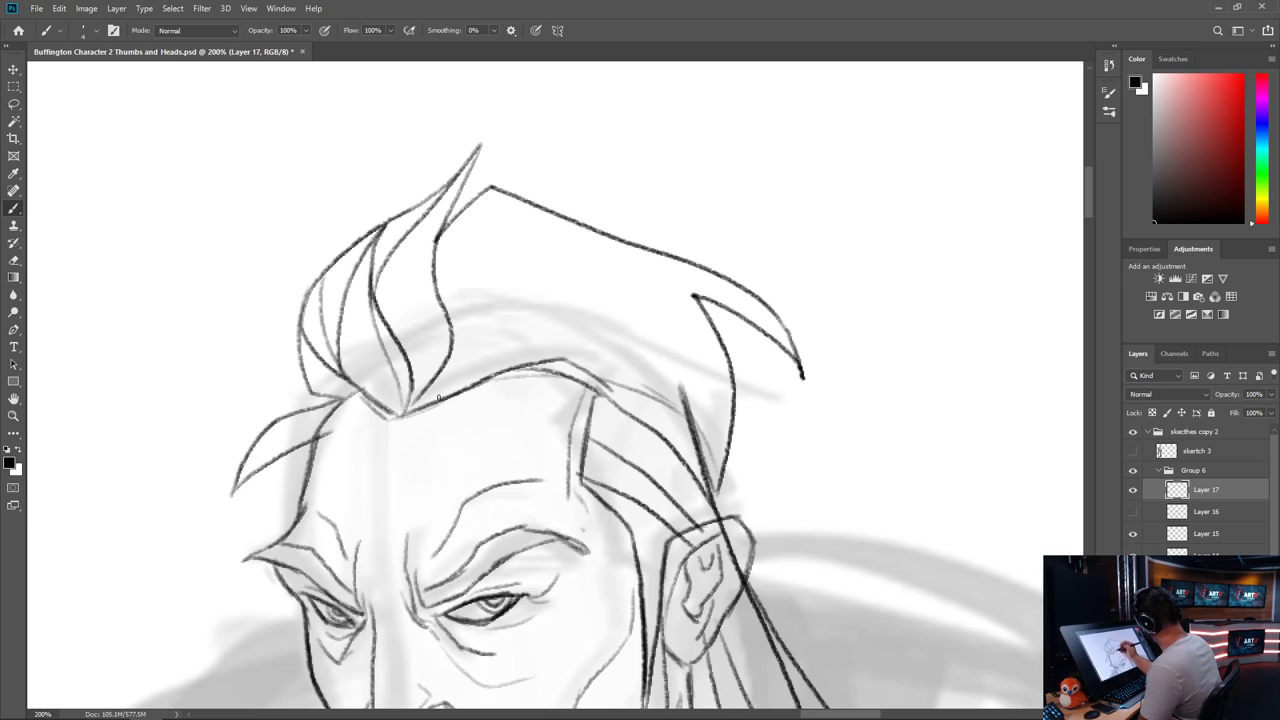
mouse_move(405, 410)
mouse_down()
mouse_move(500, 282)
mouse_move(592, 228)
mouse_up()
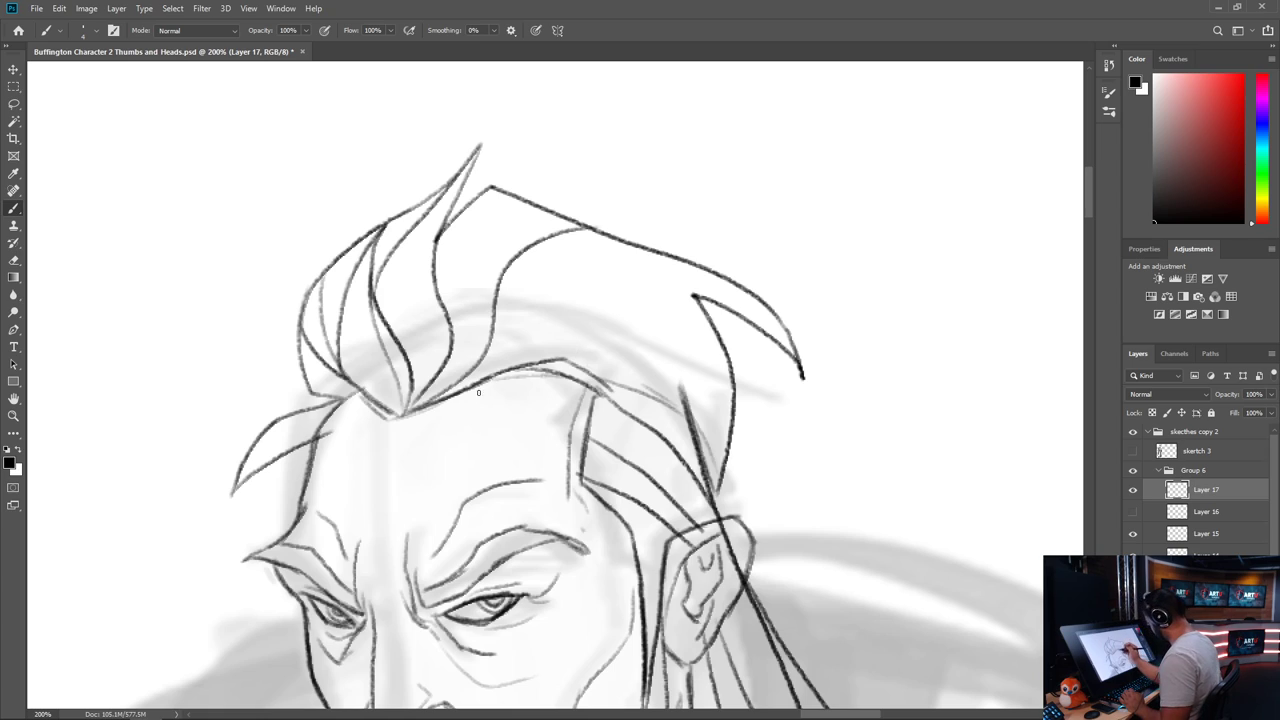
Draw inner strands sweeping from the near hairline up to the back lock and down over the side of the head toward the ear
mouse_move(405, 410)
mouse_down()
mouse_move(566, 348)
mouse_move(640, 298)
mouse_move(694, 295)
mouse_up()
drag(566, 357, 686, 402)
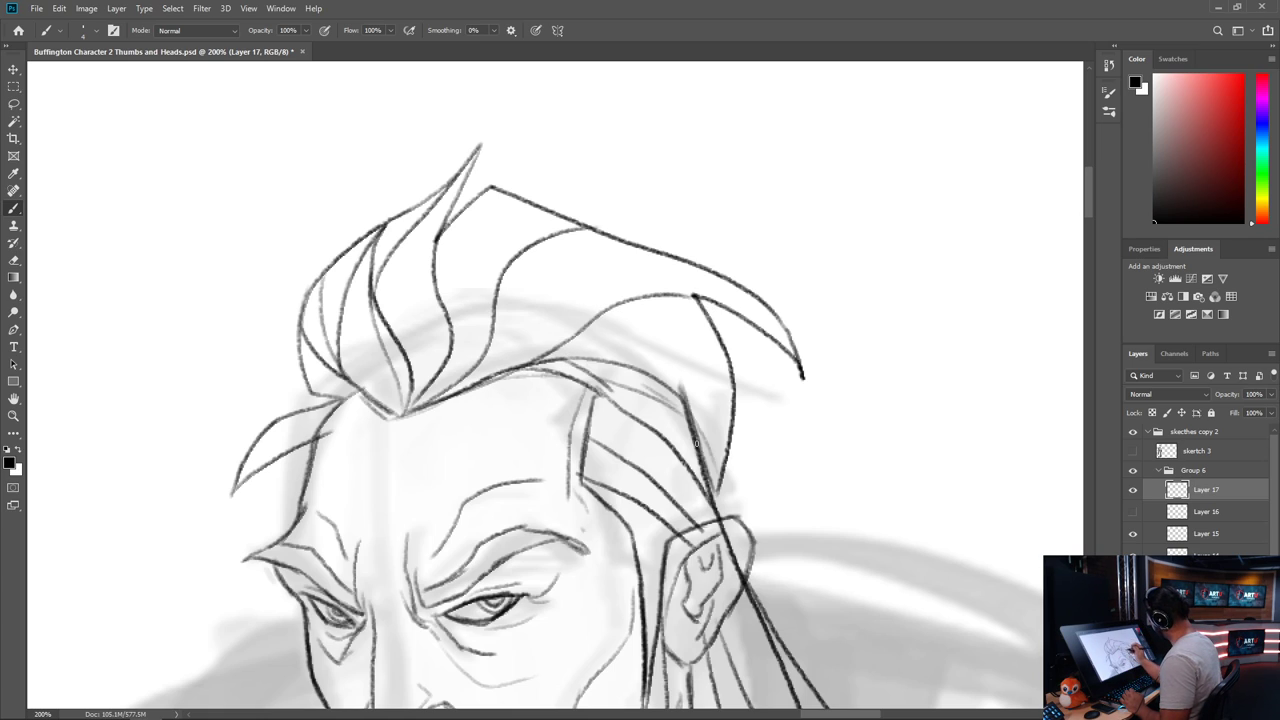
mouse_move(574, 332)
mouse_down()
mouse_move(720, 450)
mouse_move(708, 520)
mouse_up()
mouse_move(435, 571)
mouse_down()
mouse_move(494, 324)
mouse_move(621, 371)
mouse_move(628, 496)
mouse_up()
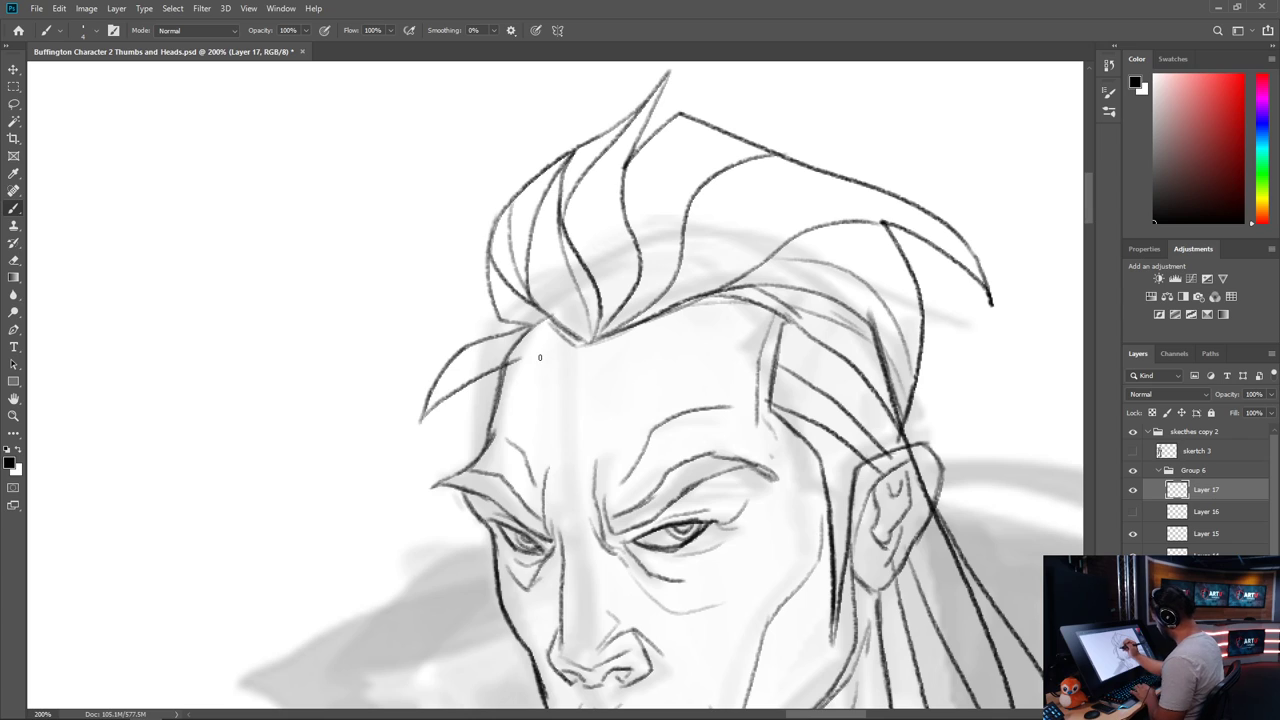
Select the end of the far tuft line overshooting onto the forehead and delete it on Layer 17
key(l)
mouse_move(543, 360)
mouse_down()
mouse_move(505, 368)
mouse_move(520, 391)
mouse_move(537, 360)
mouse_up()
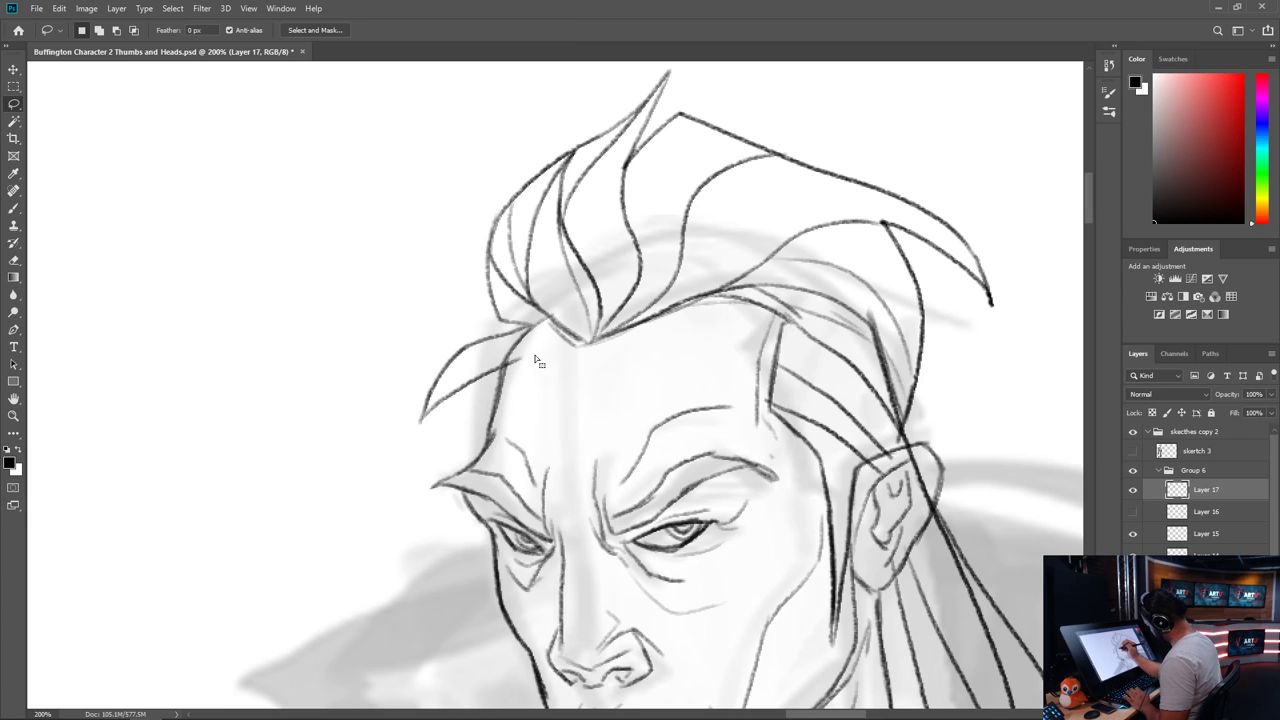
key(Delete)
key(ctrl+d)
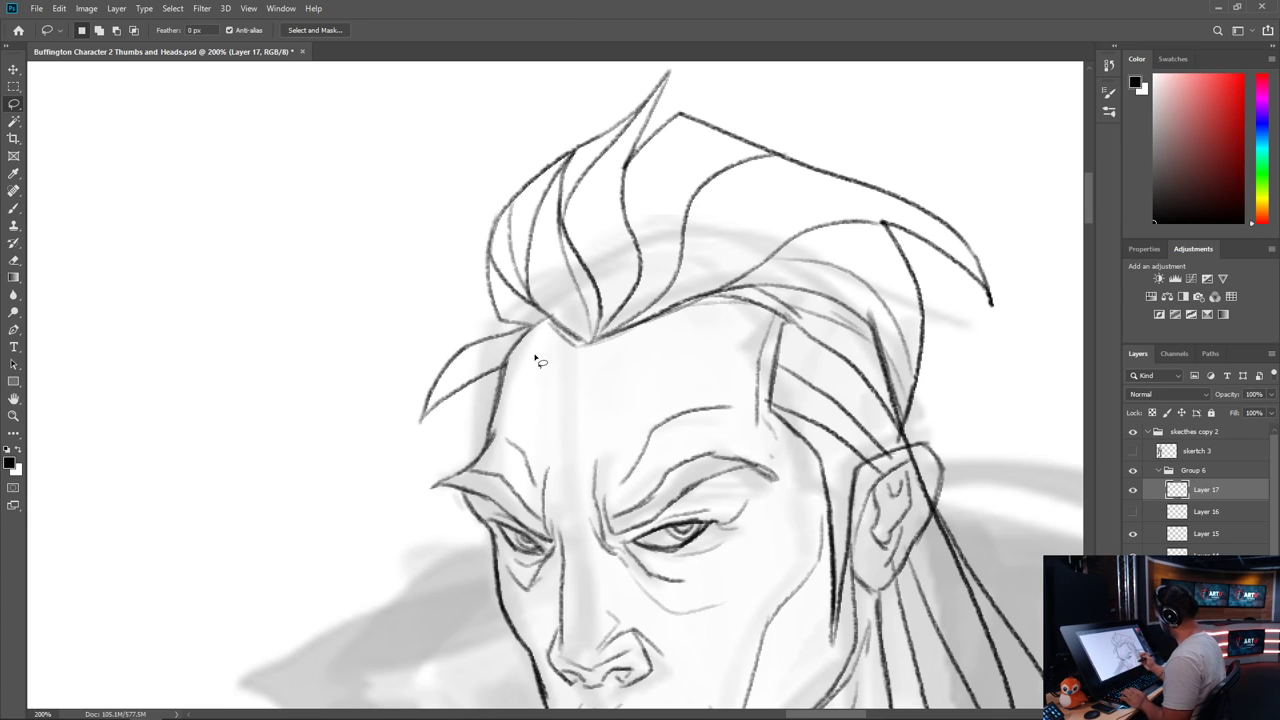
key(b)
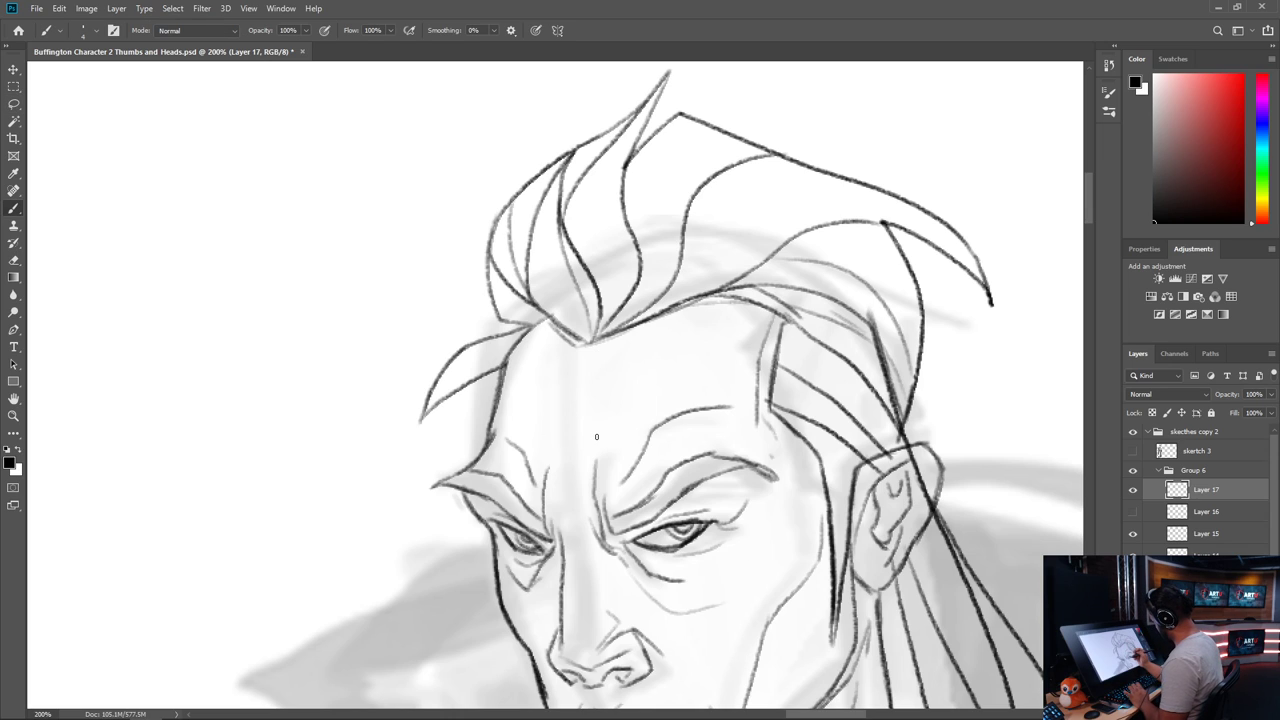
Thicken the hairline from the near temple through the widow's peak and down the far edge of the forehead
drag(833, 545, 698, 500)
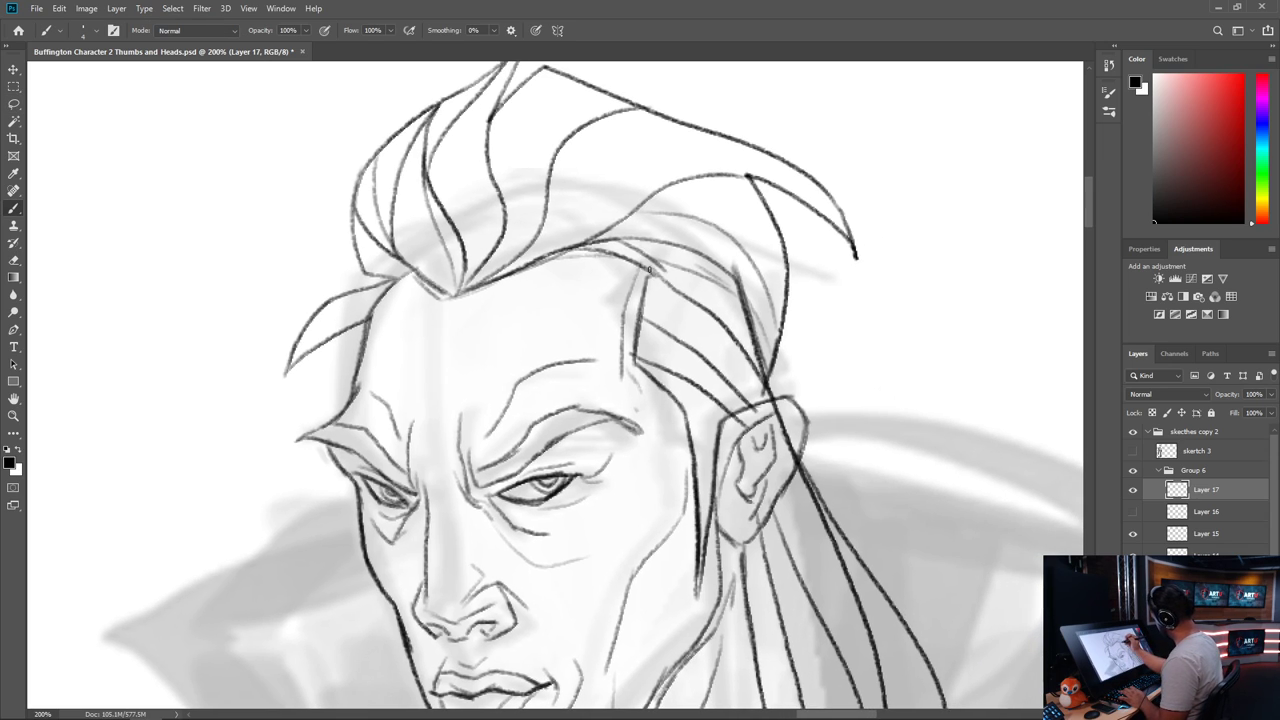
mouse_move(668, 272)
mouse_down()
mouse_move(646, 295)
mouse_move(633, 356)
mouse_up()
mouse_move(666, 274)
mouse_down()
mouse_move(587, 250)
mouse_move(452, 300)
mouse_move(409, 267)
mouse_up()
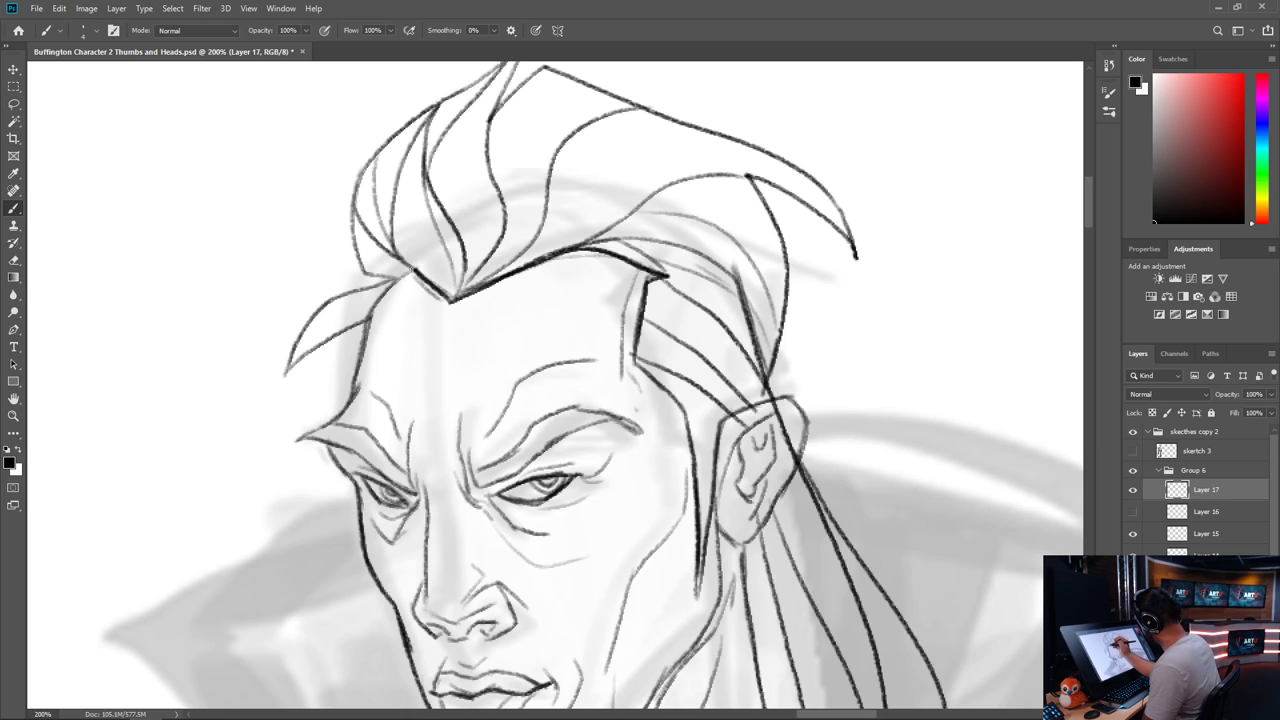
mouse_move(412, 269)
mouse_down()
mouse_move(381, 300)
mouse_move(351, 393)
mouse_up()
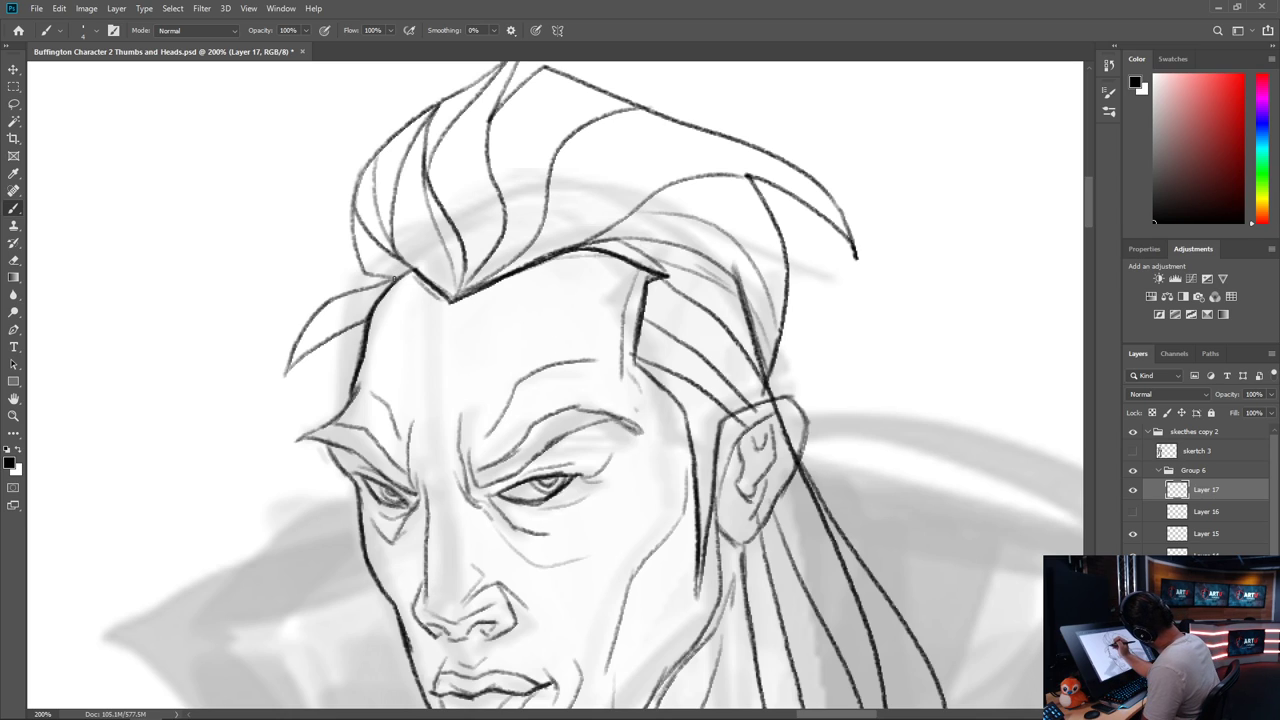
Darken the base of the front hair and redraw the far tuft with a longer tip and a second lower line
mouse_move(368, 273)
mouse_down()
mouse_move(398, 277)
mouse_move(357, 252)
mouse_move(353, 218)
mouse_up()
mouse_move(395, 278)
mouse_down()
mouse_move(320, 305)
mouse_move(284, 403)
mouse_up()
drag(288, 384, 372, 330)
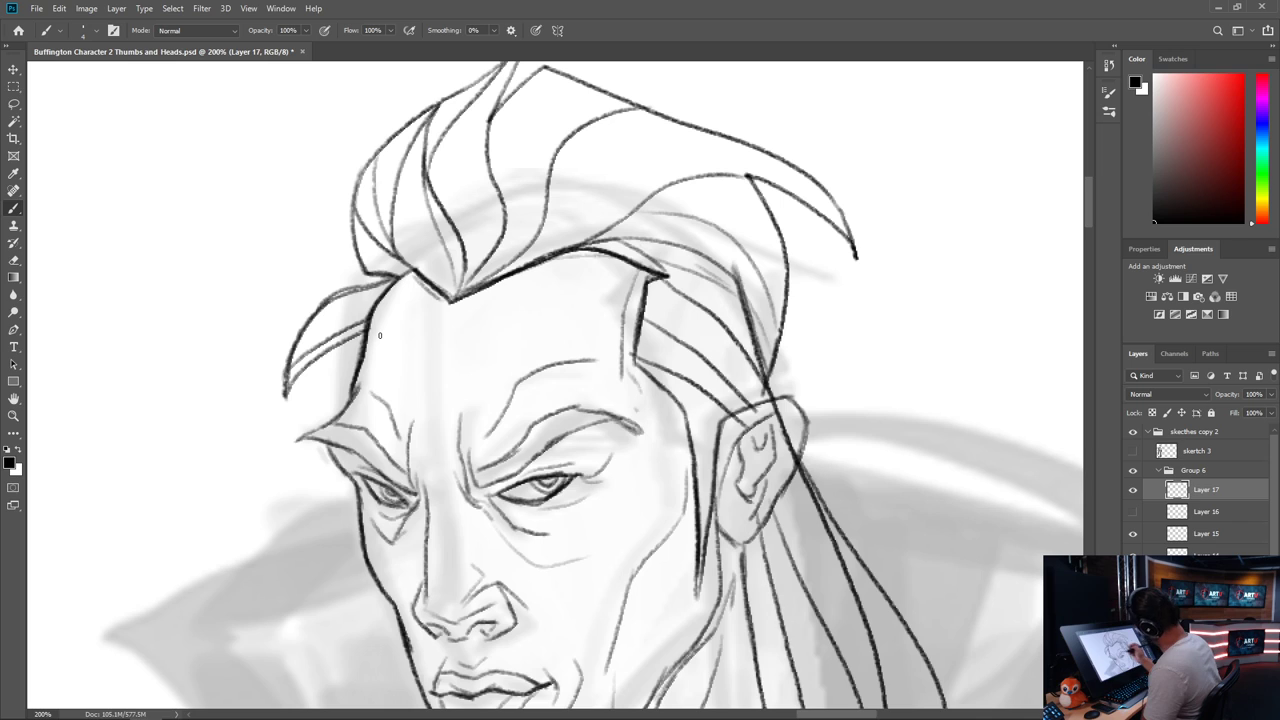
Remove the hair line crossing the upper part of the near ear on Layer 15
mouse_move(845, 455)
mouse_down()
mouse_move(750, 370)
mouse_move(727, 445)
mouse_up()
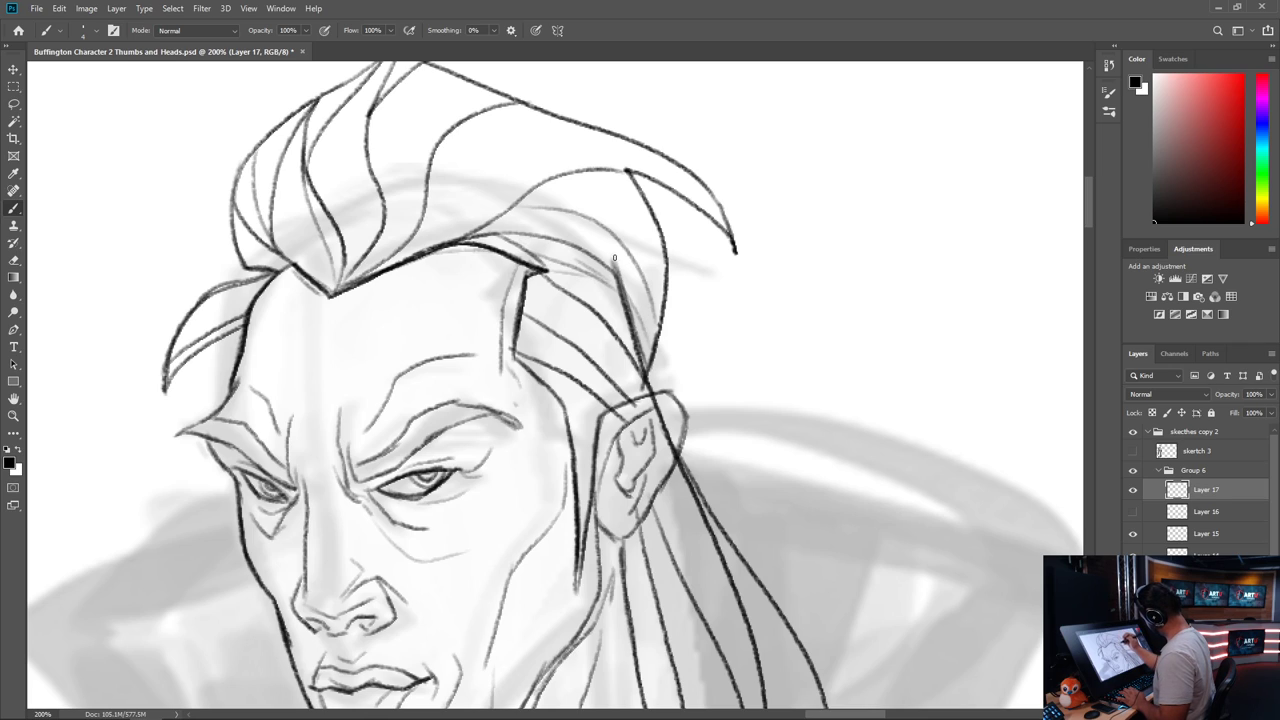
drag(612, 256, 648, 392)
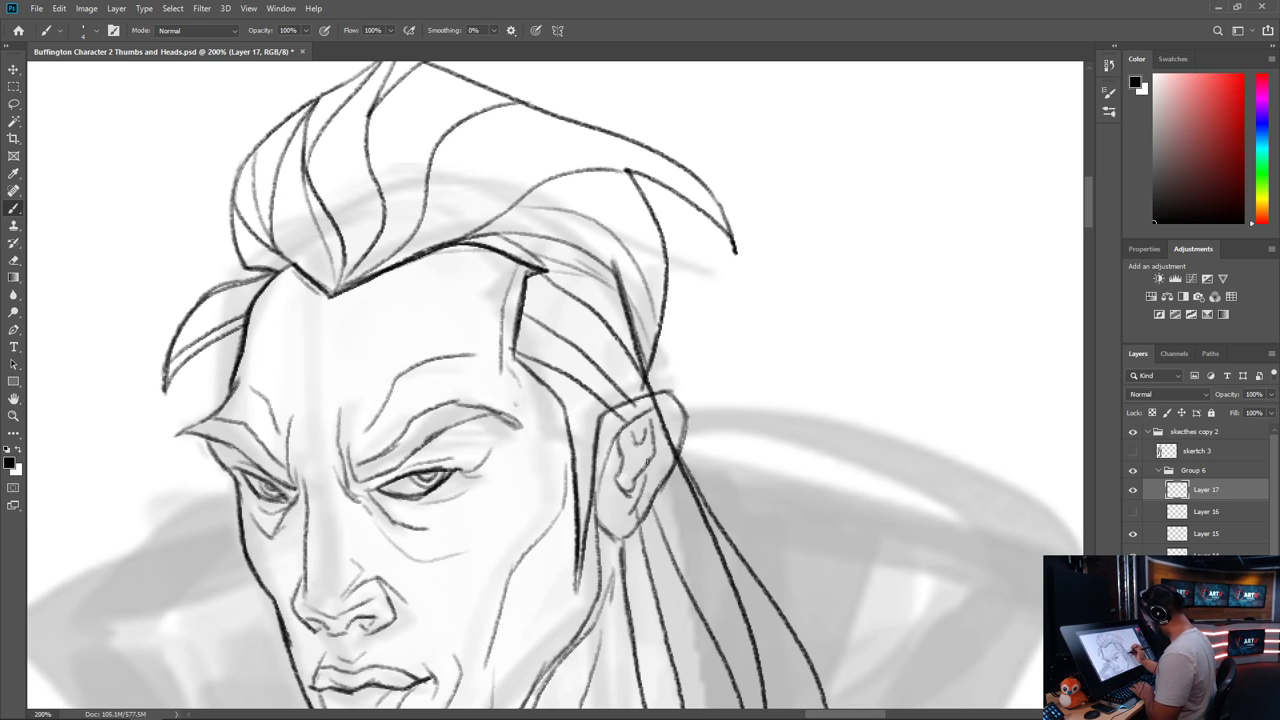
key(l)
mouse_move(693, 432)
mouse_down()
mouse_move(670, 397)
mouse_move(625, 398)
mouse_move(606, 445)
mouse_move(668, 489)
mouse_move(660, 478)
mouse_up()
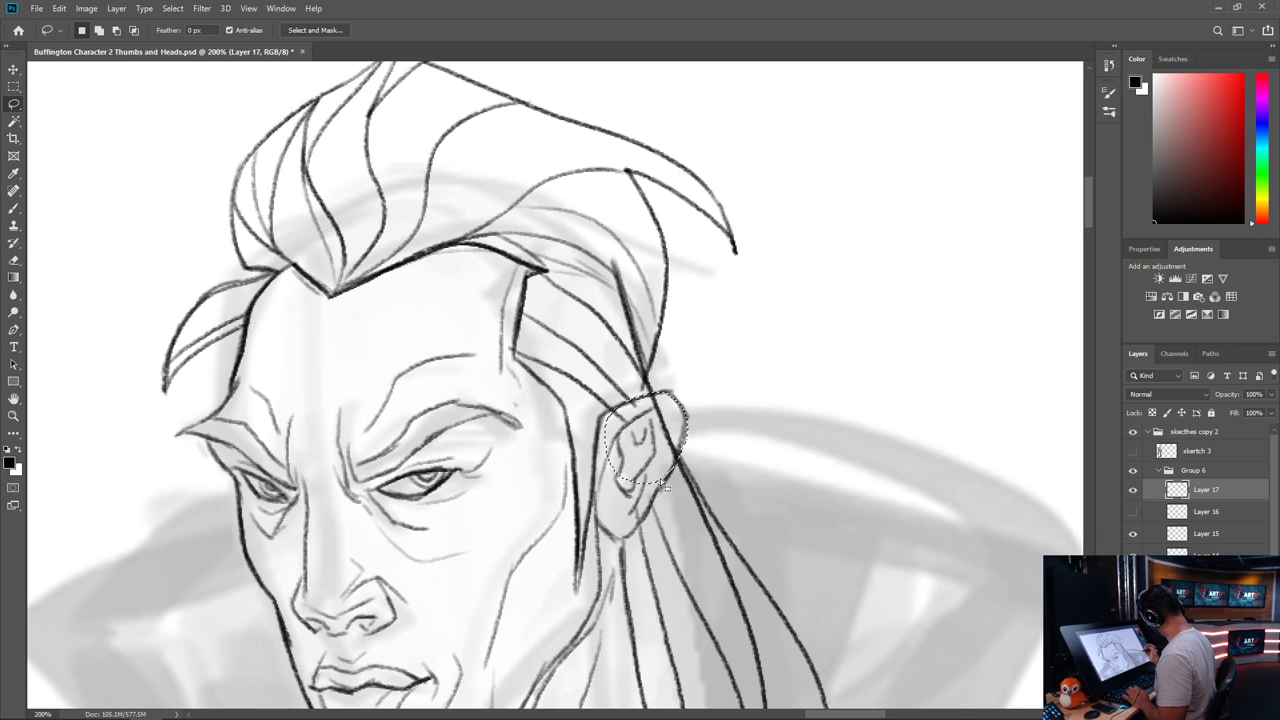
click(1200, 537)
key(Delete)
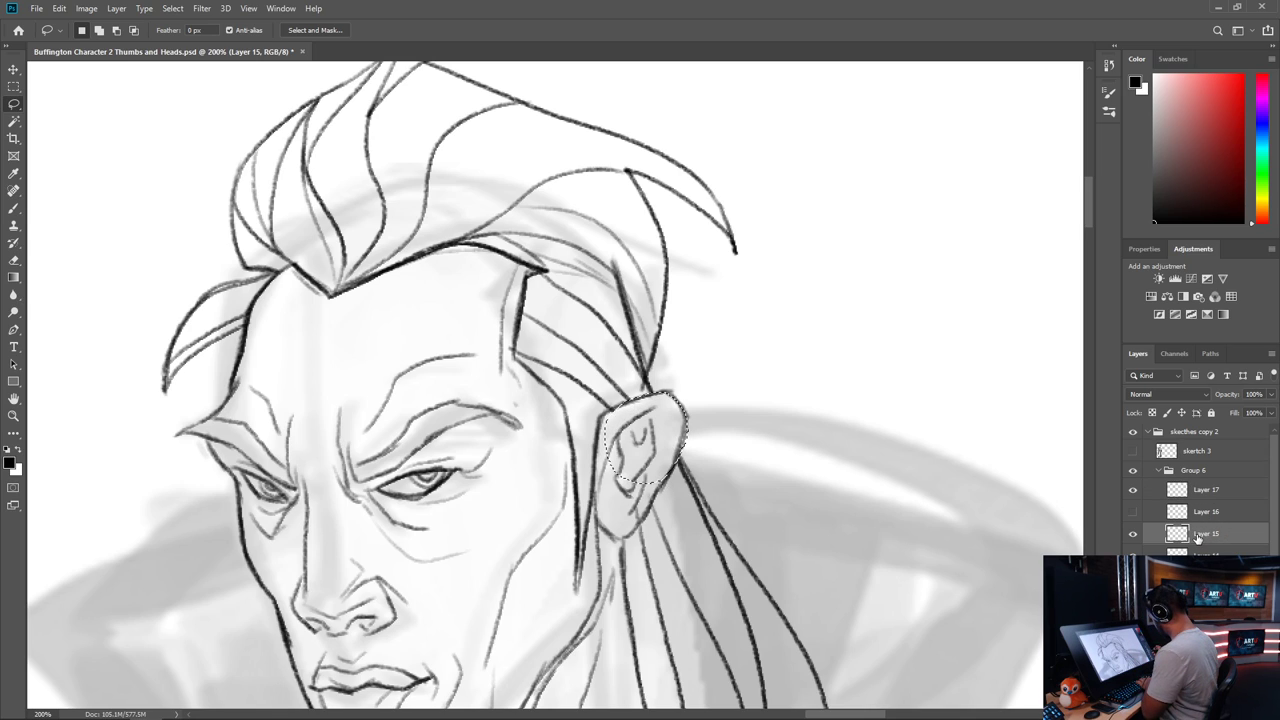
key(ctrl+d)
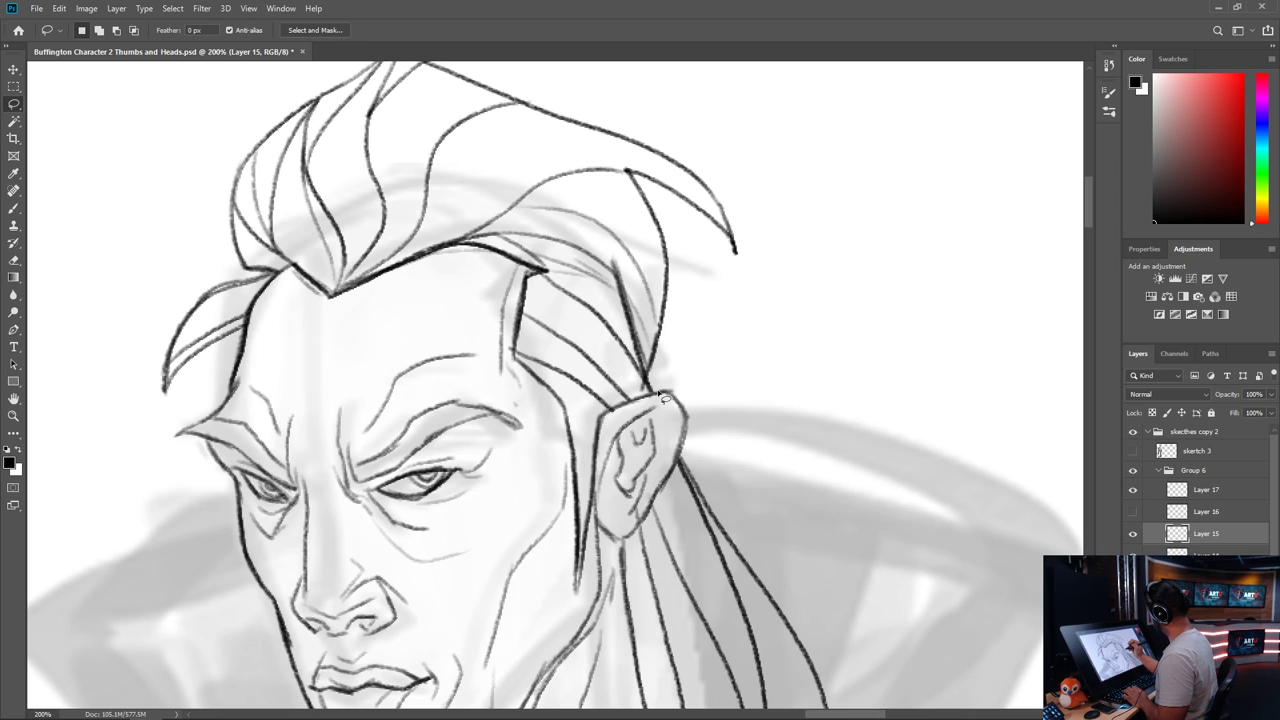
Clear the overlapping strand segments just above the near ear from the line-art layers, finishing on Layer 17
mouse_move(648, 390)
mouse_down()
mouse_move(611, 300)
mouse_move(617, 263)
mouse_move(647, 323)
mouse_move(658, 397)
mouse_up()
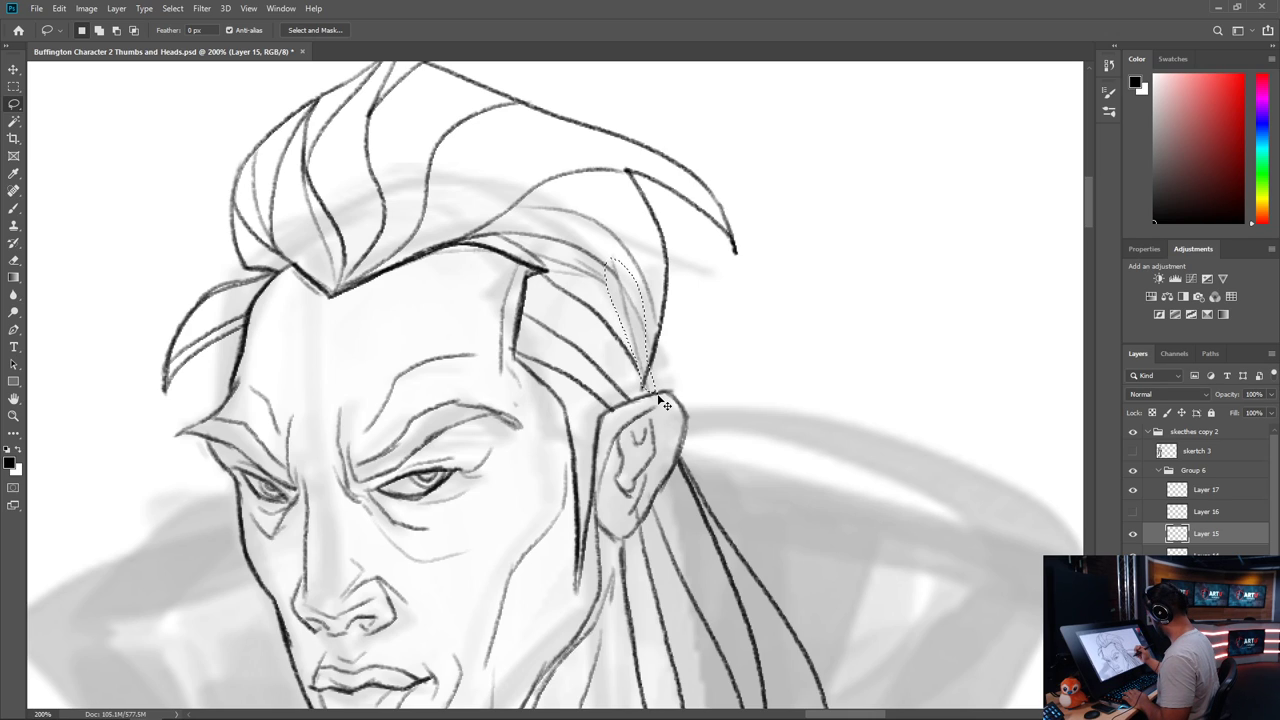
key(alt+bracketleft)
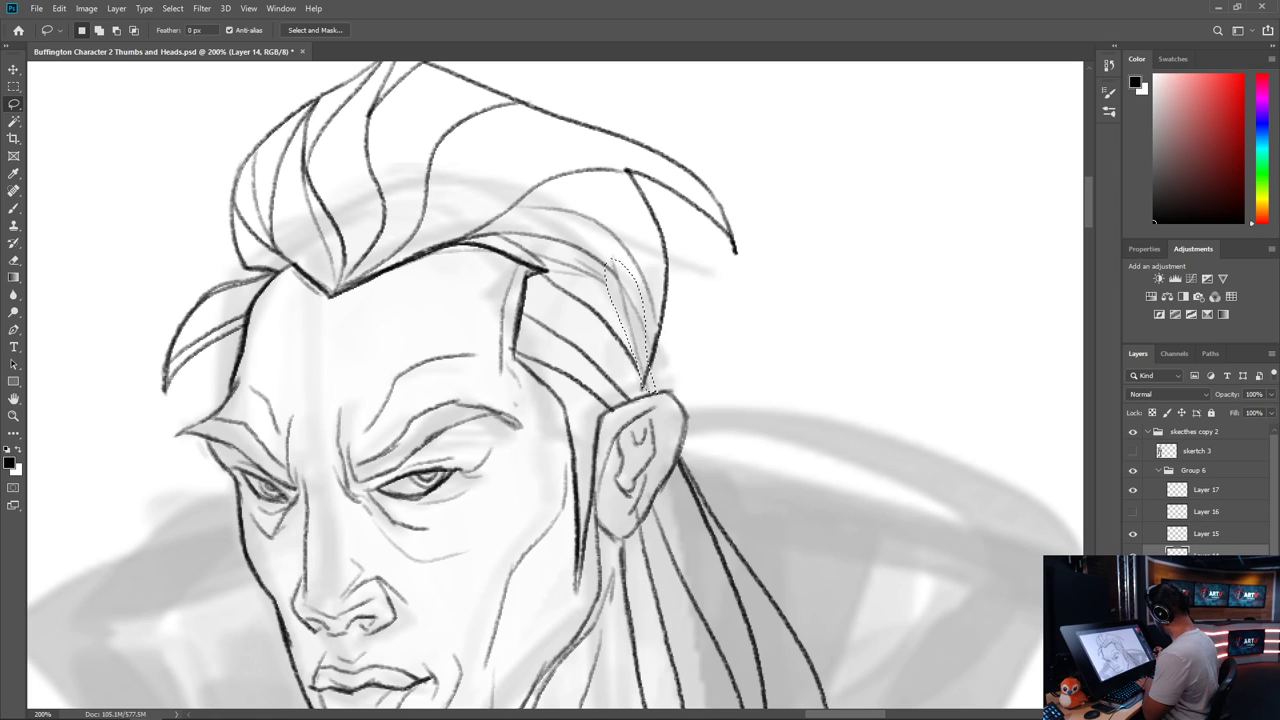
click(1205, 490)
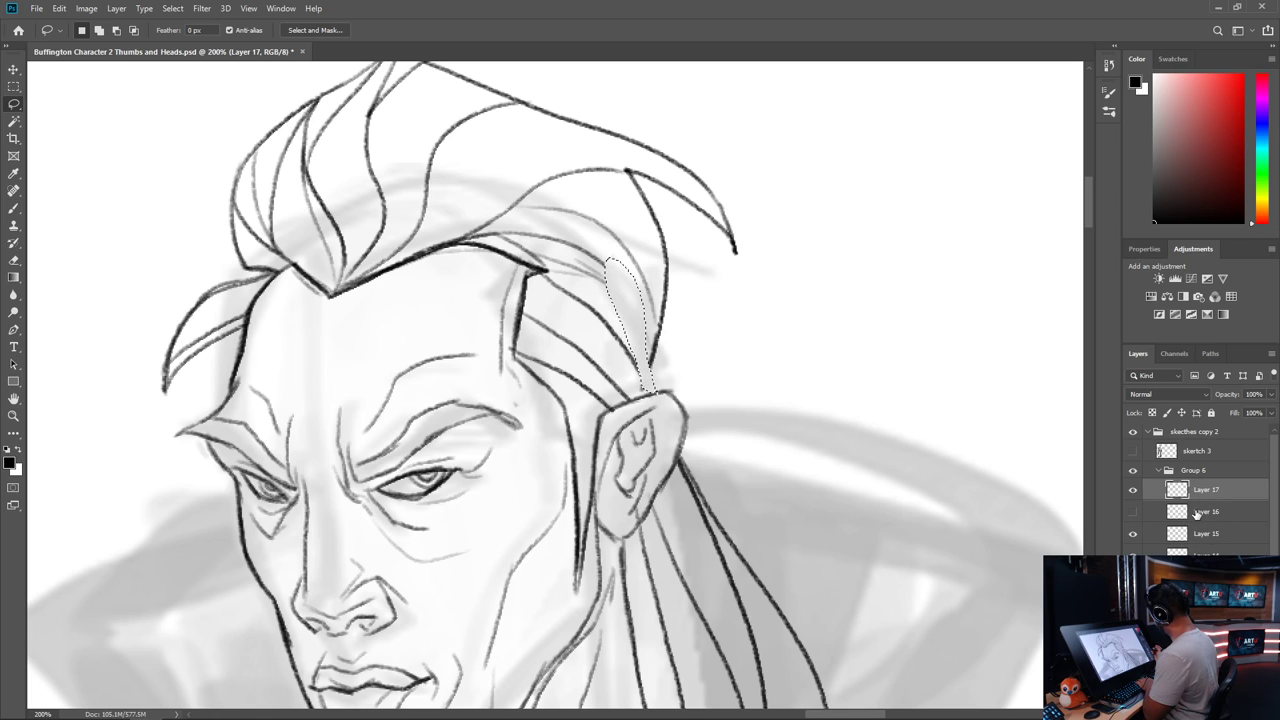
click(1035, 485)
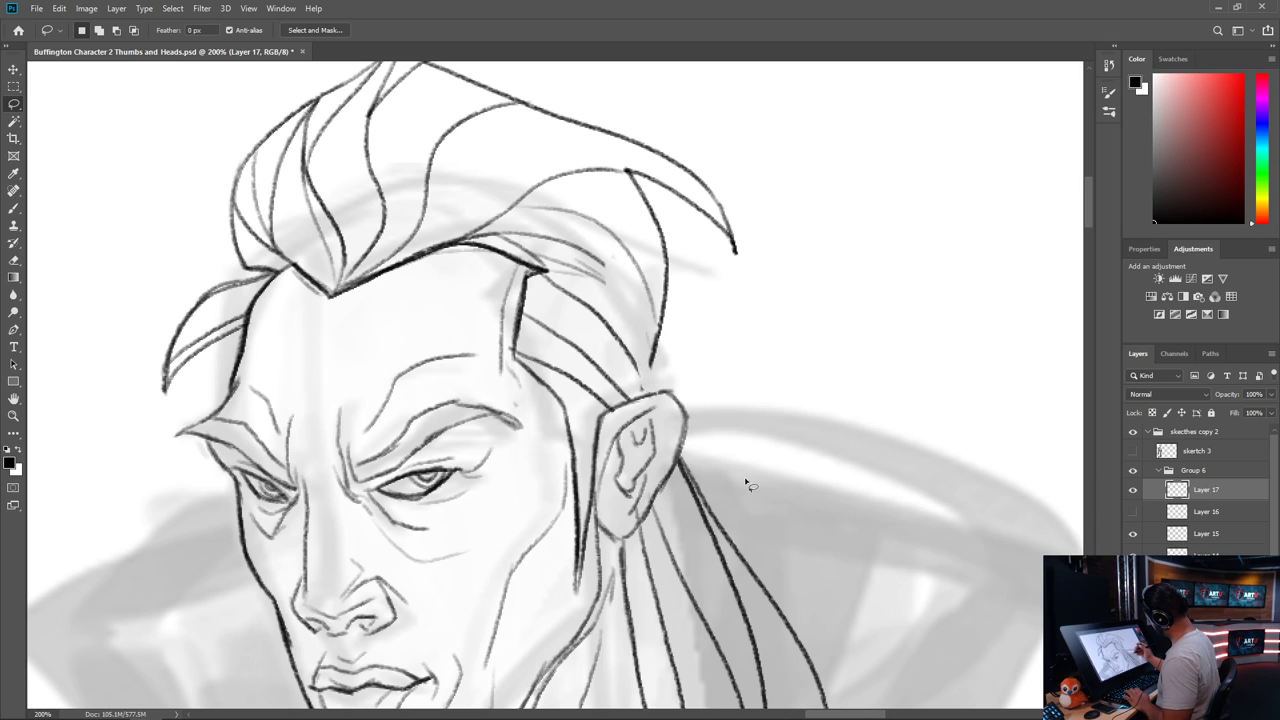
Extend the back hair outline down to the ear, add strands converging above it, and lengthen the back lock's tip
key(b)
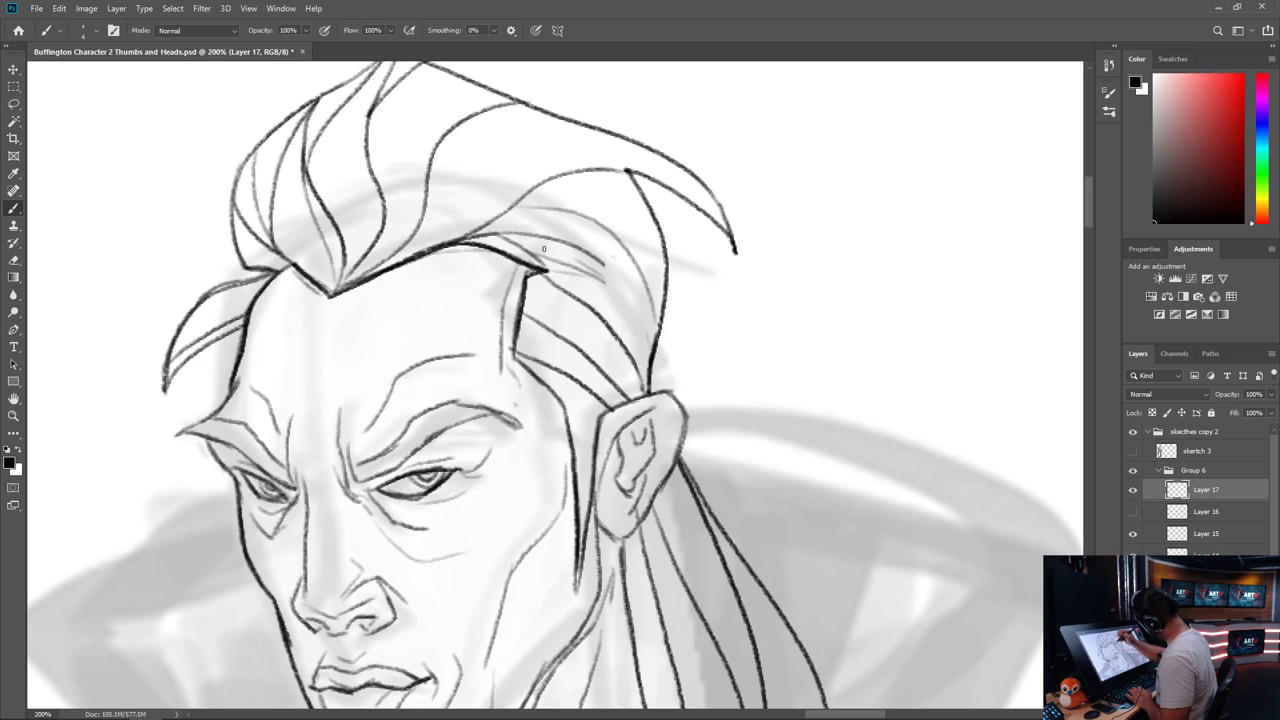
mouse_move(531, 257)
mouse_down()
mouse_move(610, 290)
mouse_move(650, 346)
mouse_up()
drag(606, 266, 655, 350)
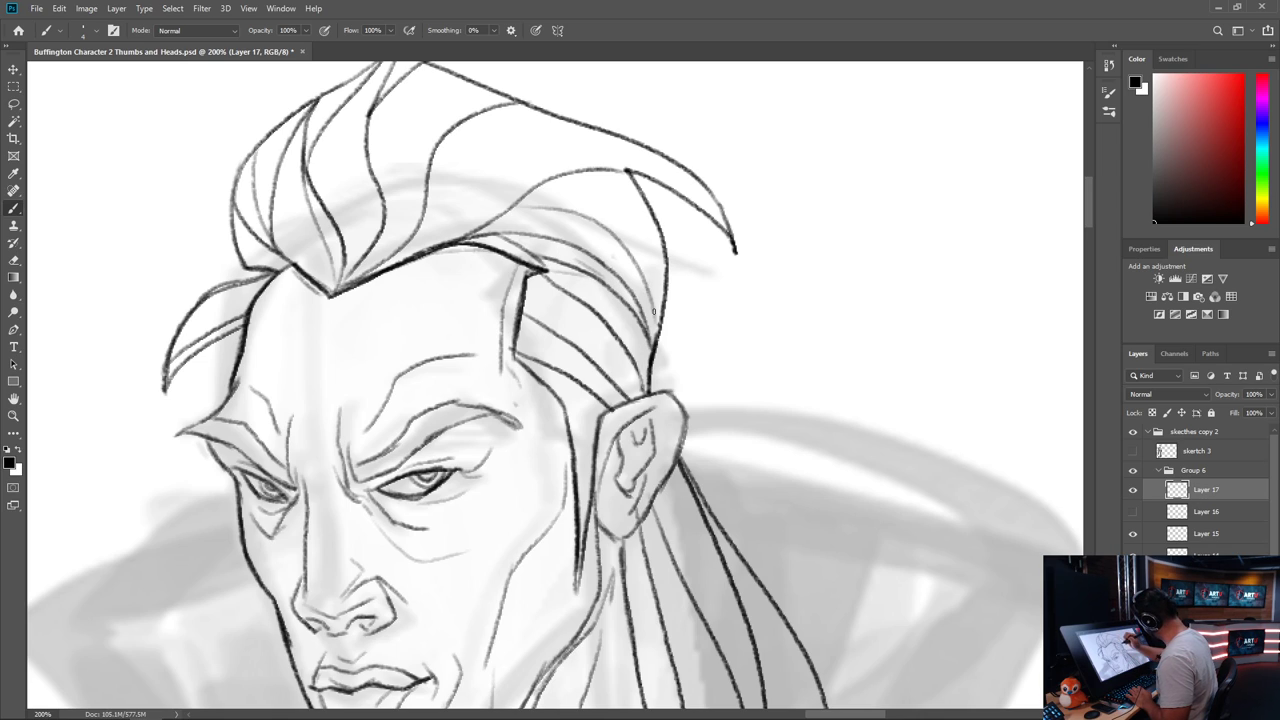
drag(658, 292, 650, 342)
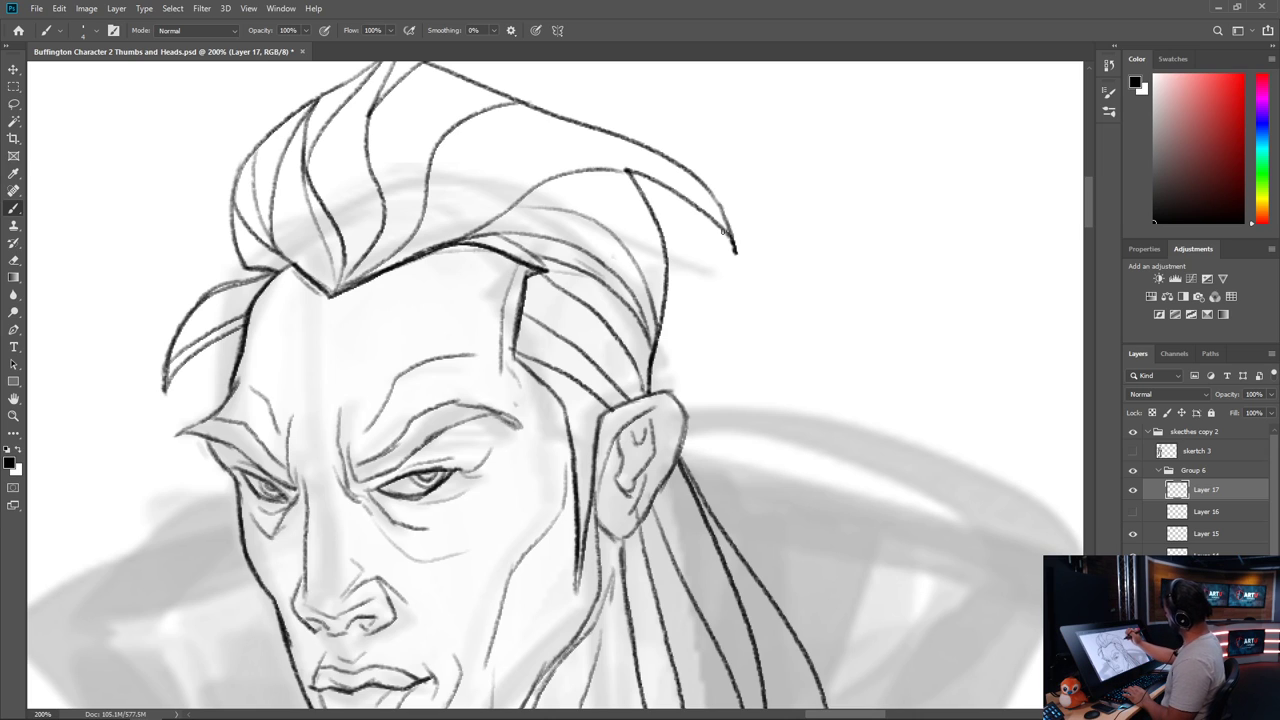
drag(734, 249, 740, 276)
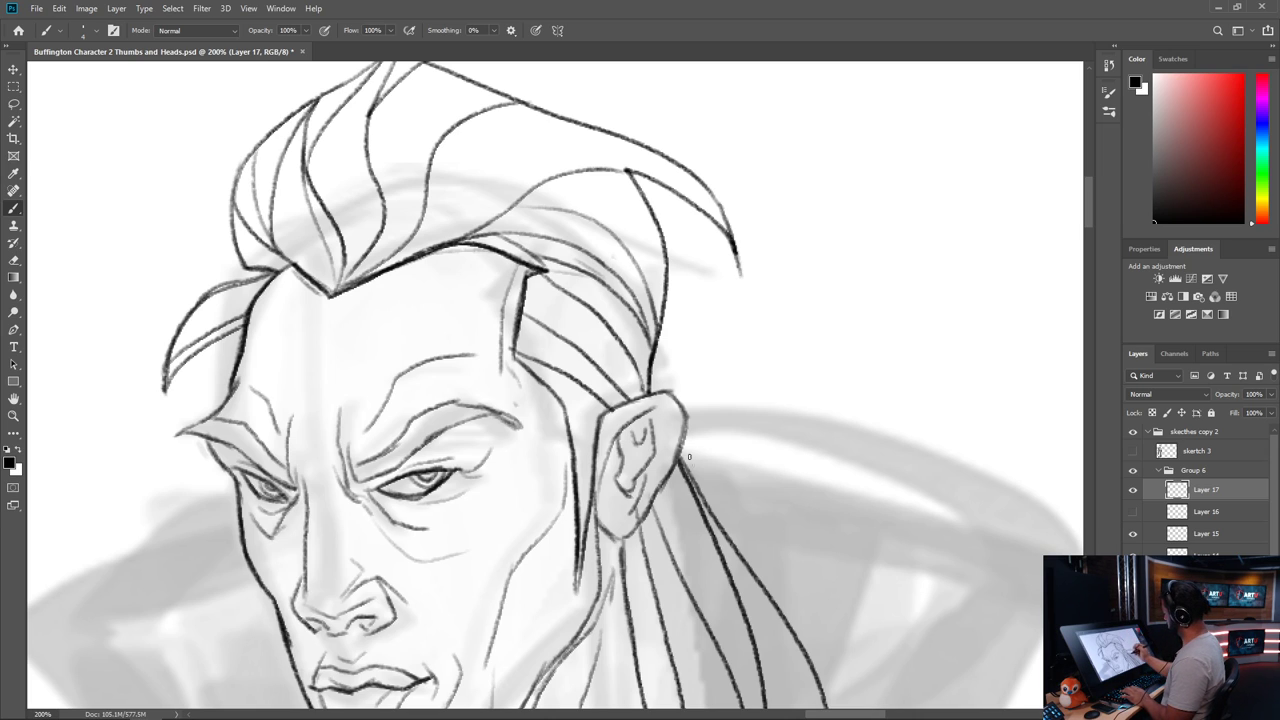
Add forehead wrinkle lines above both brows, with a long angled crease over the near brow
mouse_move(658, 514)
mouse_down()
mouse_move(828, 464)
mouse_move(861, 469)
mouse_up()
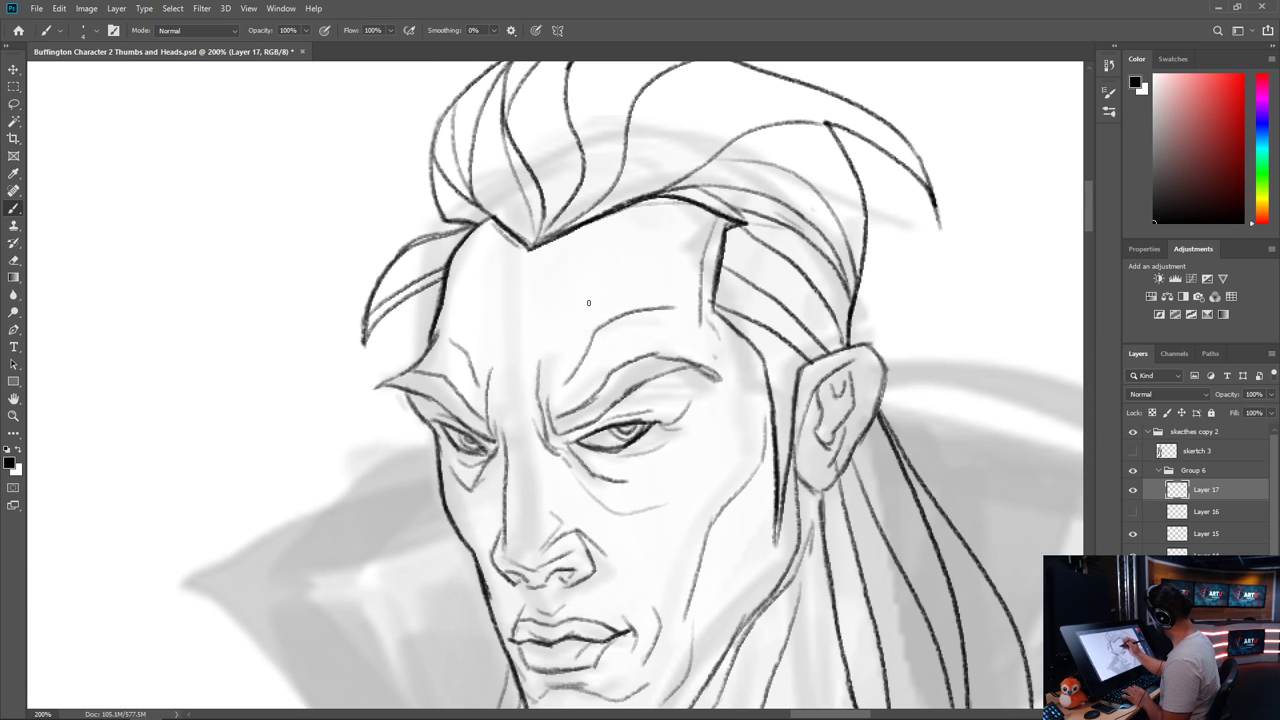
drag(572, 324, 668, 259)
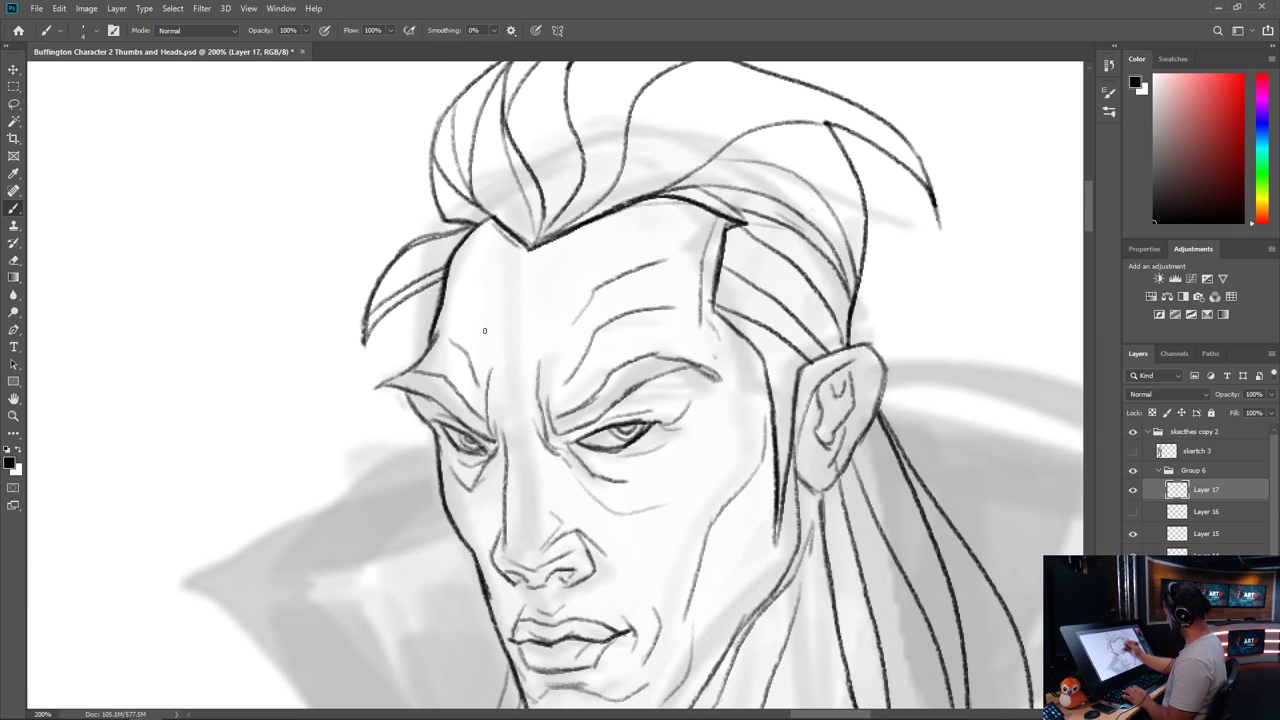
drag(460, 302, 479, 356)
Thicken the lower eyelid lines of the near and far eyes with heavy black strokes
mouse_move(826, 652)
mouse_down()
mouse_move(850, 543)
mouse_move(764, 408)
mouse_up()
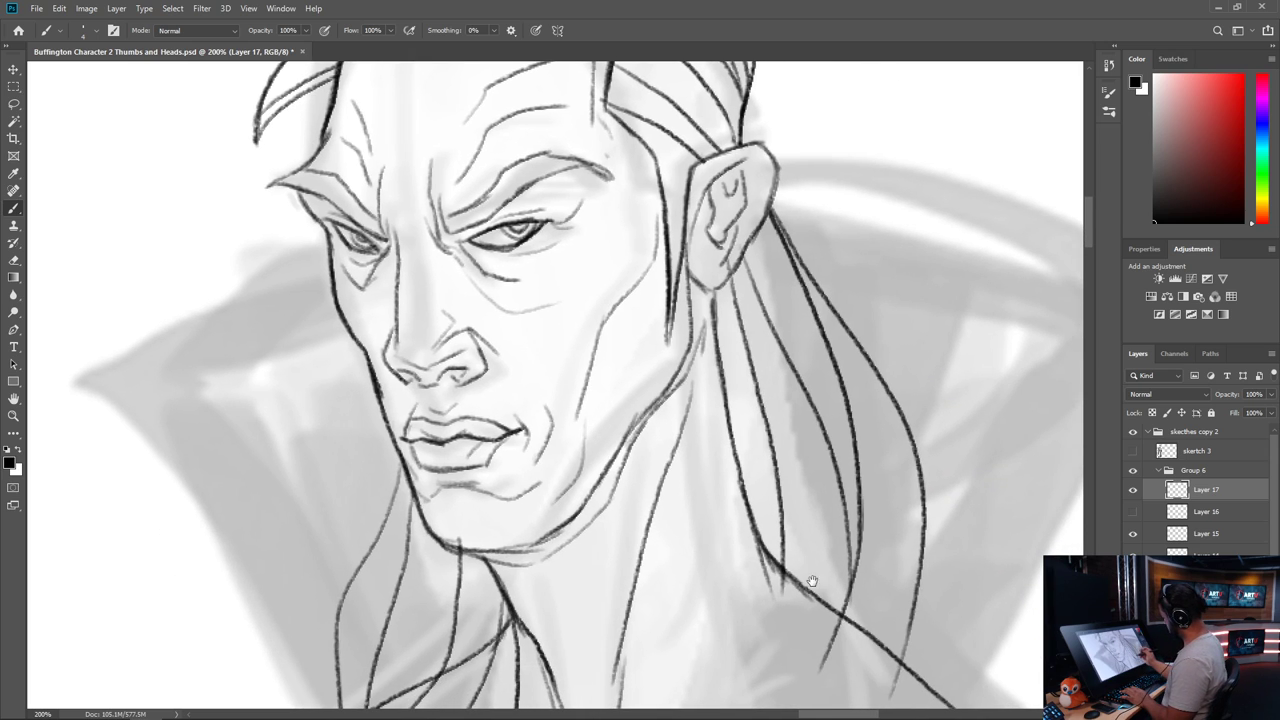
drag(812, 581, 728, 581)
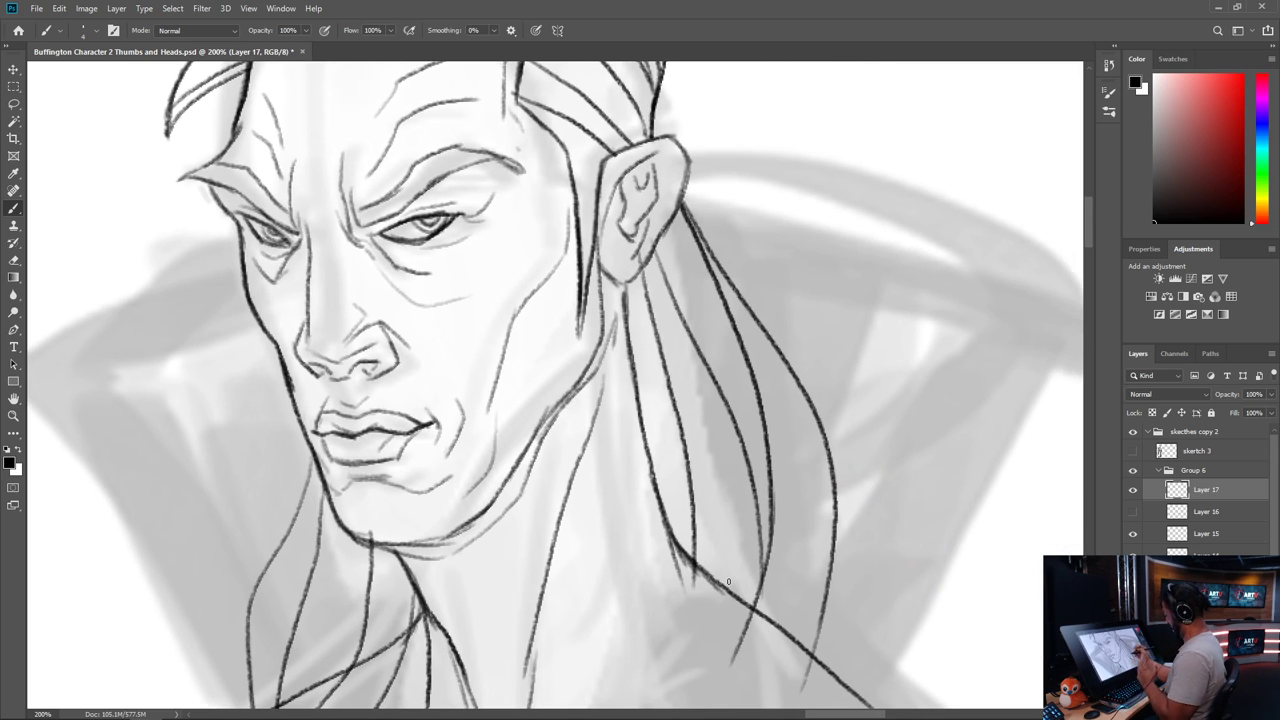
key(ctrl+minus)
drag(703, 545, 647, 535)
key(ctrl+plus)
key(ctrl+plus)
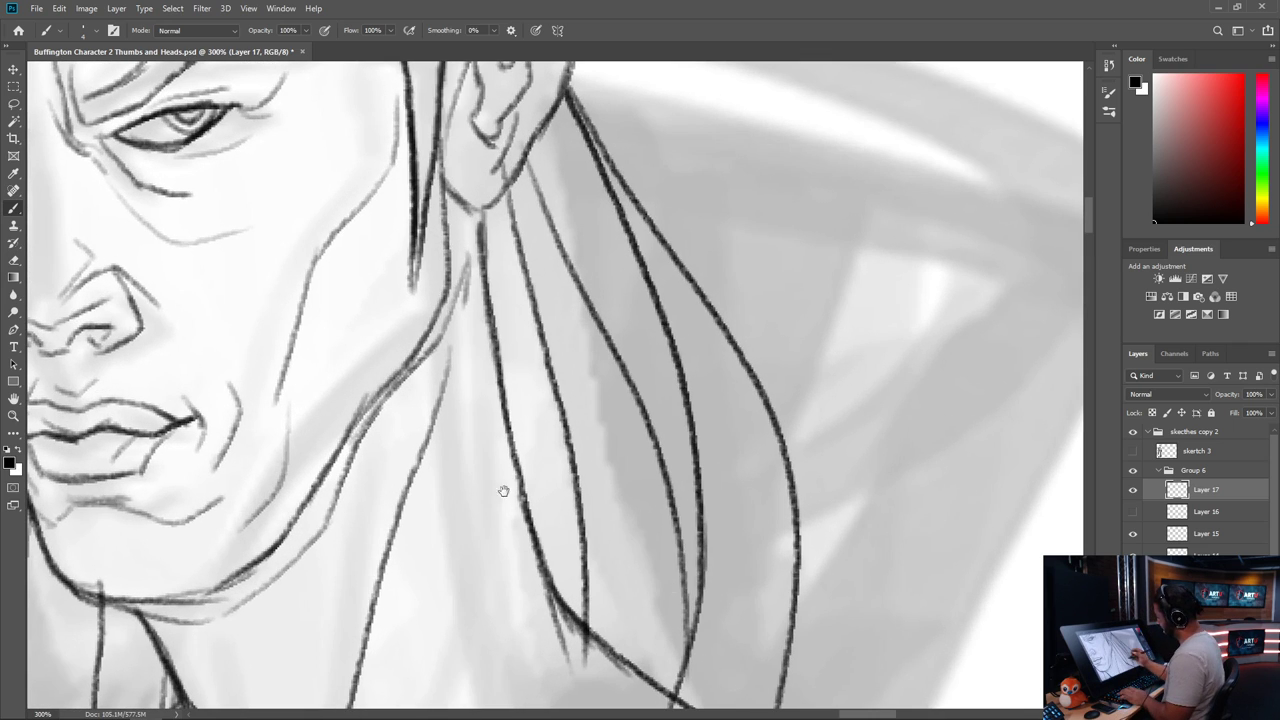
drag(498, 486, 811, 686)
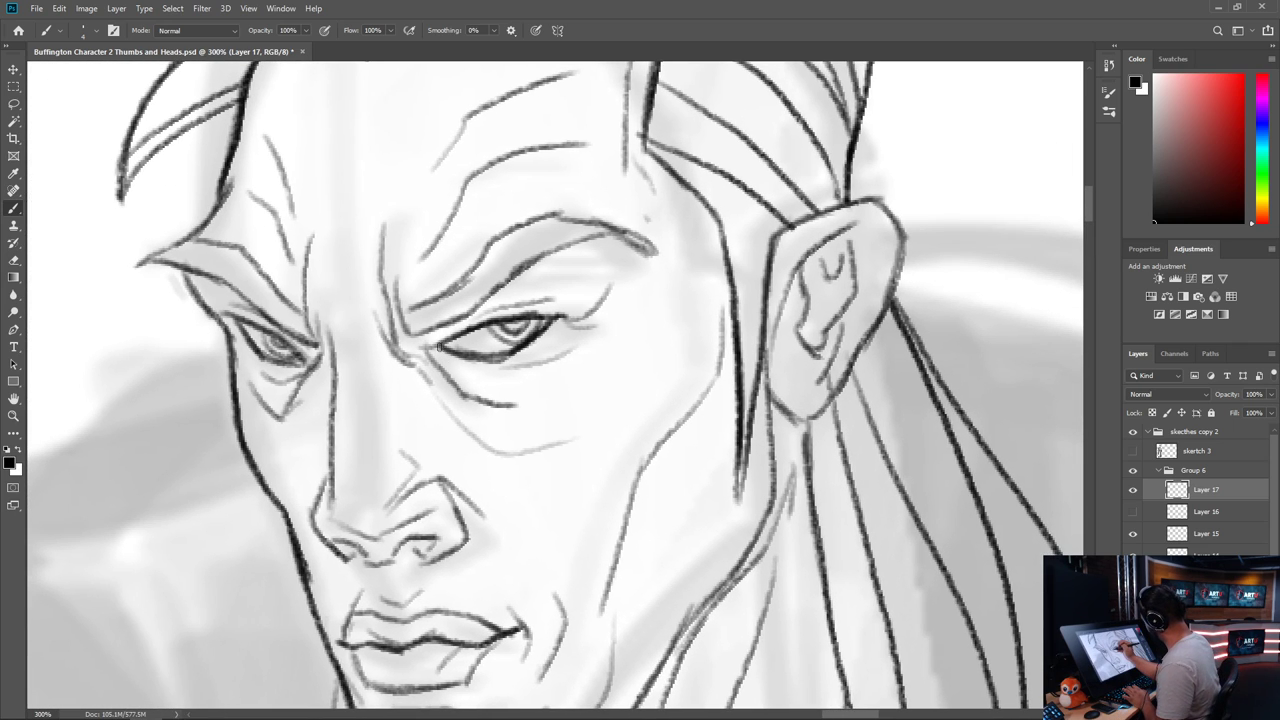
mouse_move(440, 347)
mouse_down()
mouse_move(486, 360)
mouse_move(518, 349)
mouse_move(479, 360)
mouse_move(512, 358)
mouse_move(491, 361)
mouse_move(552, 320)
mouse_move(526, 346)
mouse_up()
mouse_move(236, 322)
mouse_down()
mouse_move(288, 365)
mouse_move(270, 362)
mouse_move(304, 366)
mouse_up()
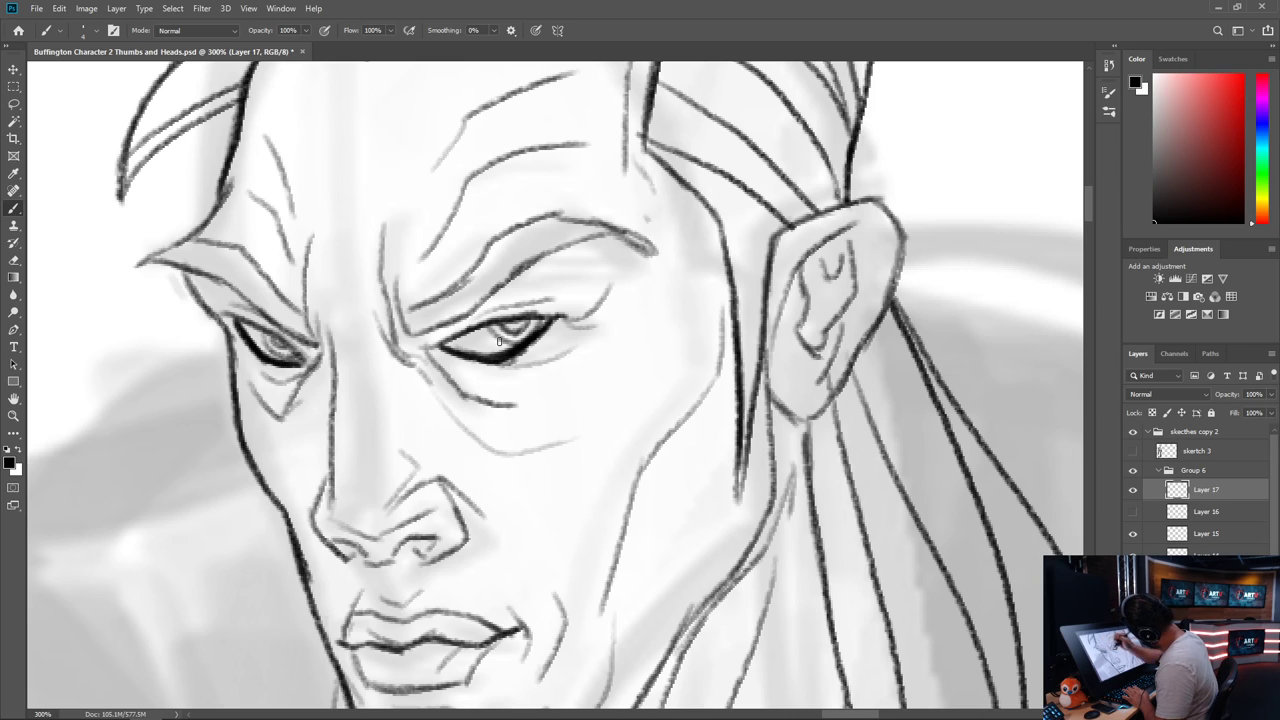
Darken the pupils of both eyes and thicken the upper lash lines, extending the near one past its outer corner
drag(506, 323, 516, 320)
mouse_move(276, 340)
mouse_down()
mouse_move(304, 362)
mouse_move(206, 304)
mouse_up()
mouse_move(454, 341)
mouse_down()
mouse_move(579, 297)
mouse_move(540, 313)
mouse_move(578, 302)
mouse_up()
mouse_move(232, 319)
mouse_down()
mouse_move(186, 293)
mouse_move(236, 320)
mouse_up()
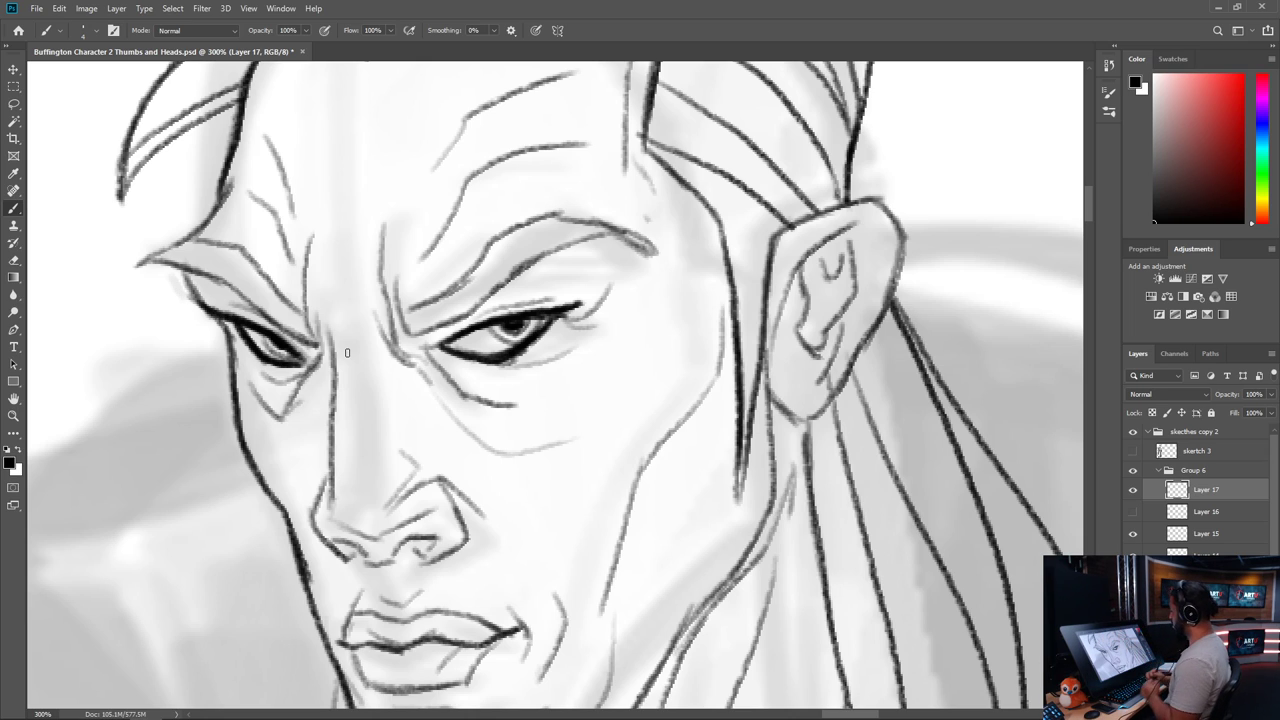
Darken the line between the lips and thicken the near jawline from below the ear toward the chin
drag(677, 526, 734, 337)
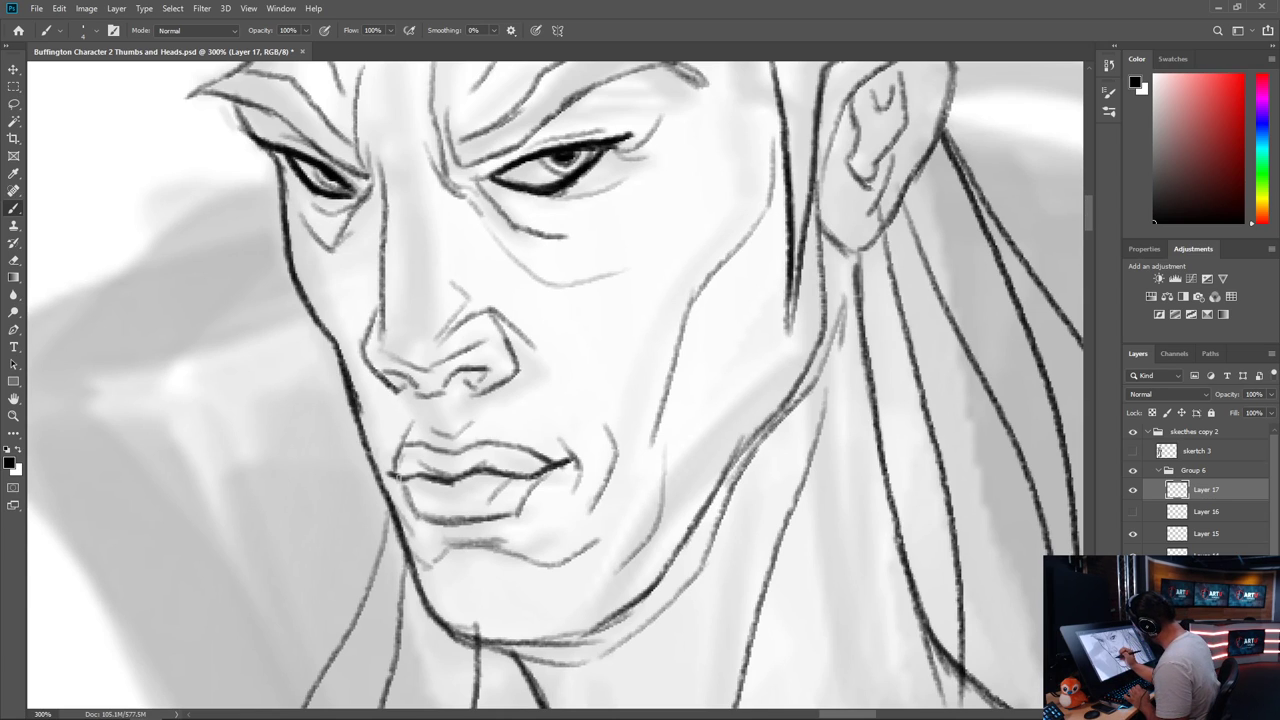
mouse_move(393, 476)
mouse_down()
mouse_move(483, 466)
mouse_move(536, 475)
mouse_move(568, 460)
mouse_up()
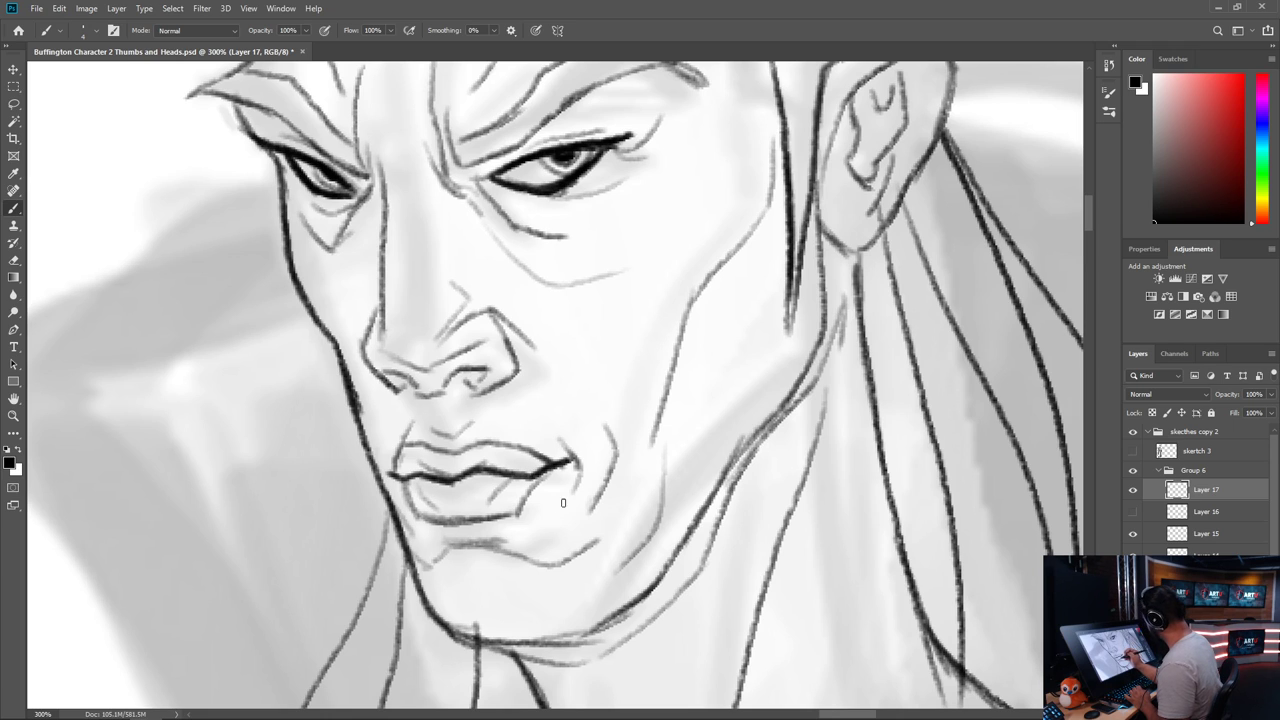
drag(831, 540, 689, 369)
drag(686, 251, 646, 380)
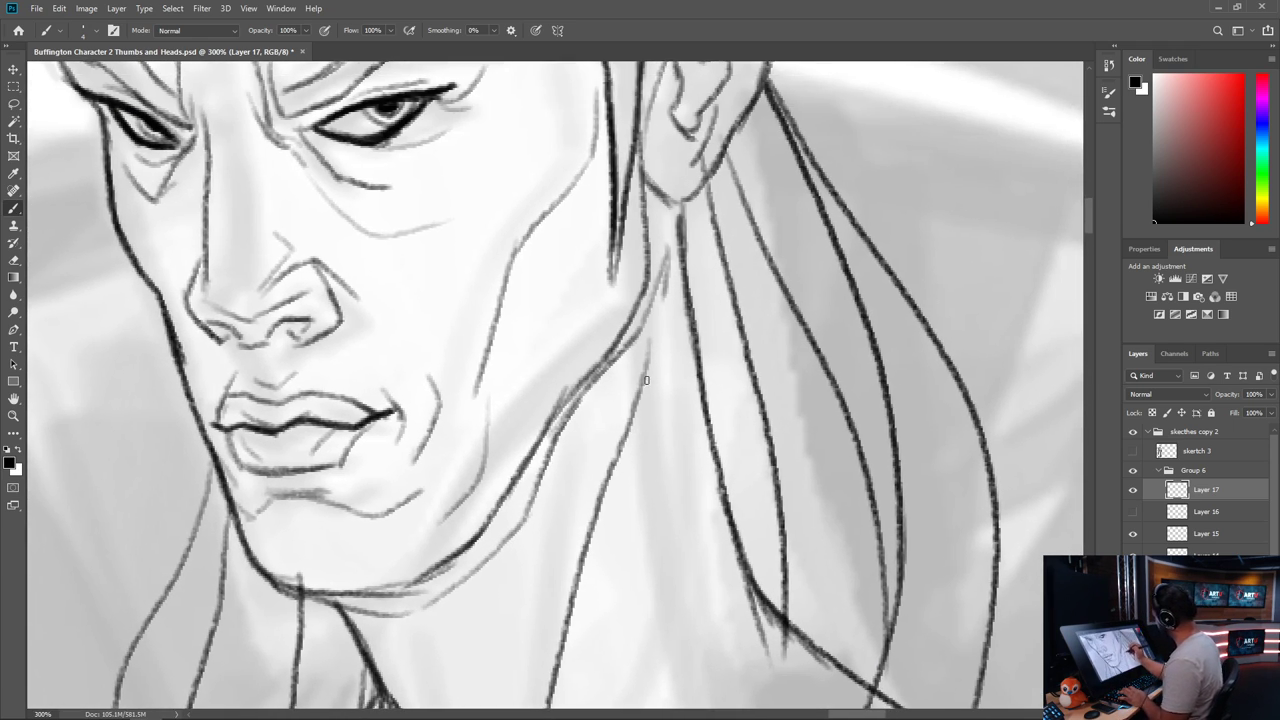
mouse_move(638, 112)
mouse_down()
mouse_move(637, 298)
mouse_move(600, 365)
mouse_move(610, 352)
mouse_move(545, 420)
mouse_up()
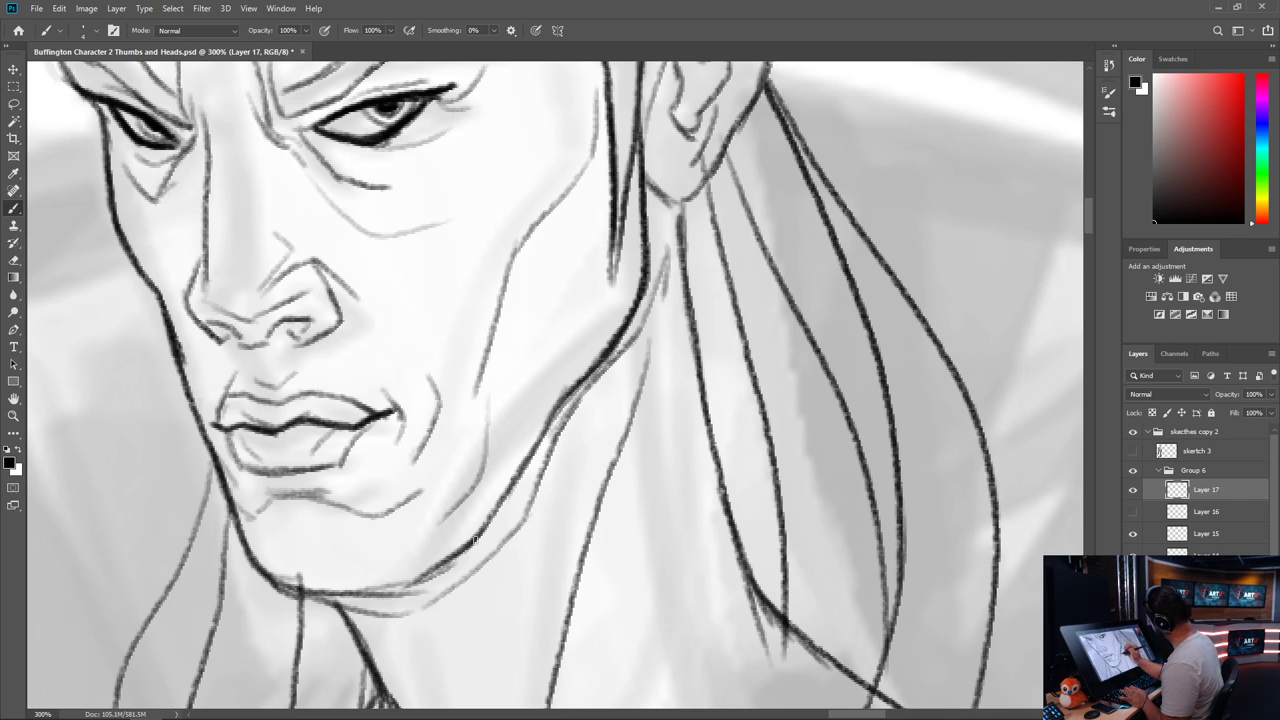
scroll(657, 634, up, 6)
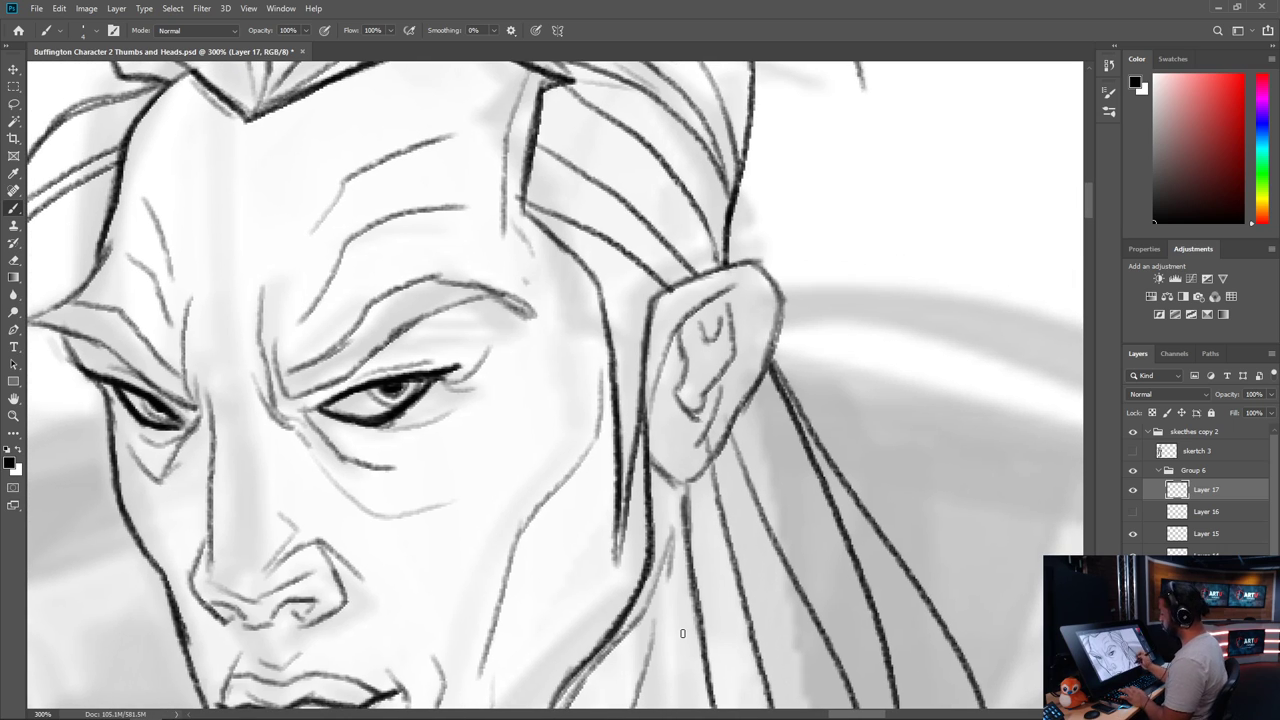
Darken and extend the pointed tip of the long swept-back hair strand behind the head
scroll(682, 633, up, 4)
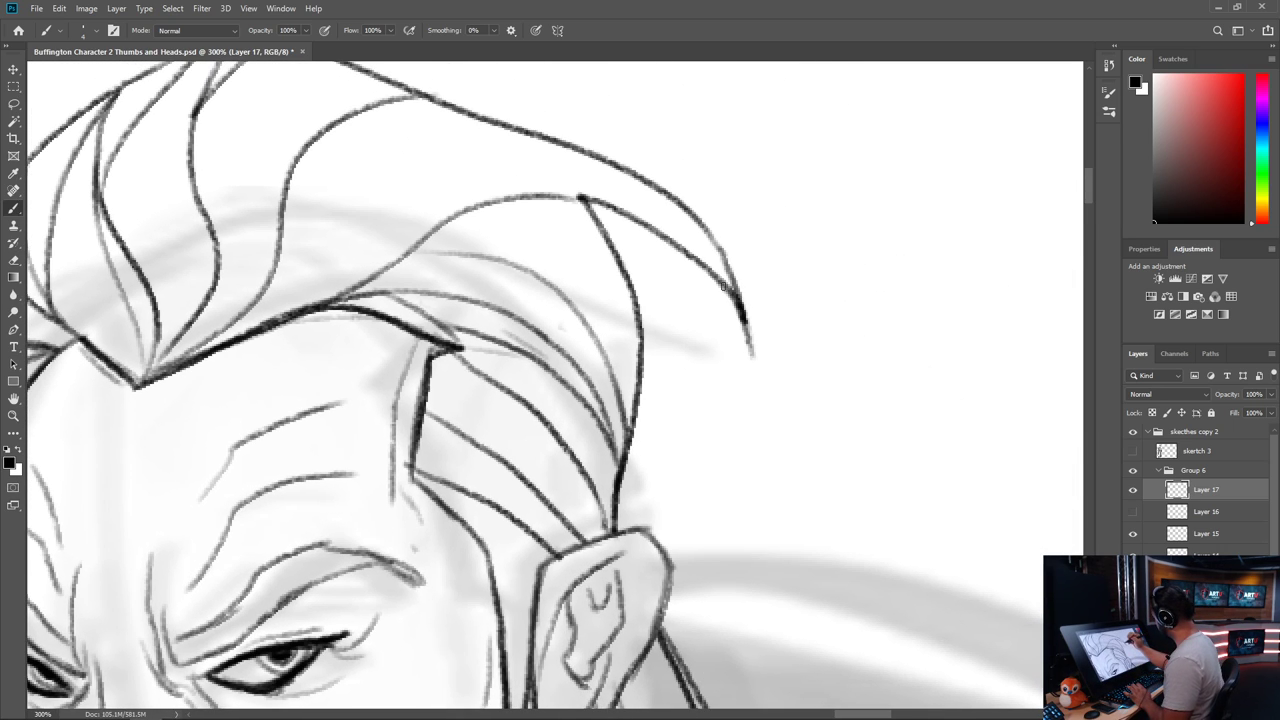
drag(737, 298, 753, 366)
scroll(714, 531, down, 6)
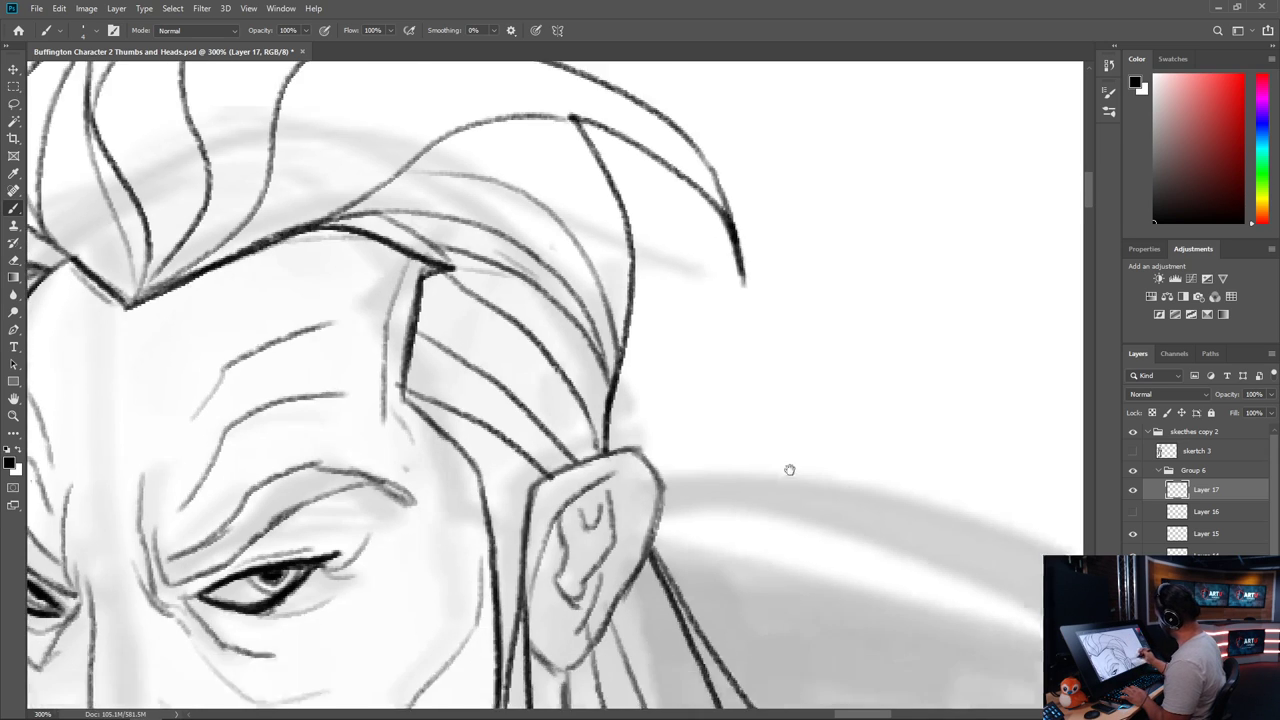
Trace the inner contour along the front of the ear and darken the bottom edge of the earlobe
mouse_move(608, 289)
mouse_down()
mouse_move(647, 283)
mouse_move(600, 304)
mouse_up()
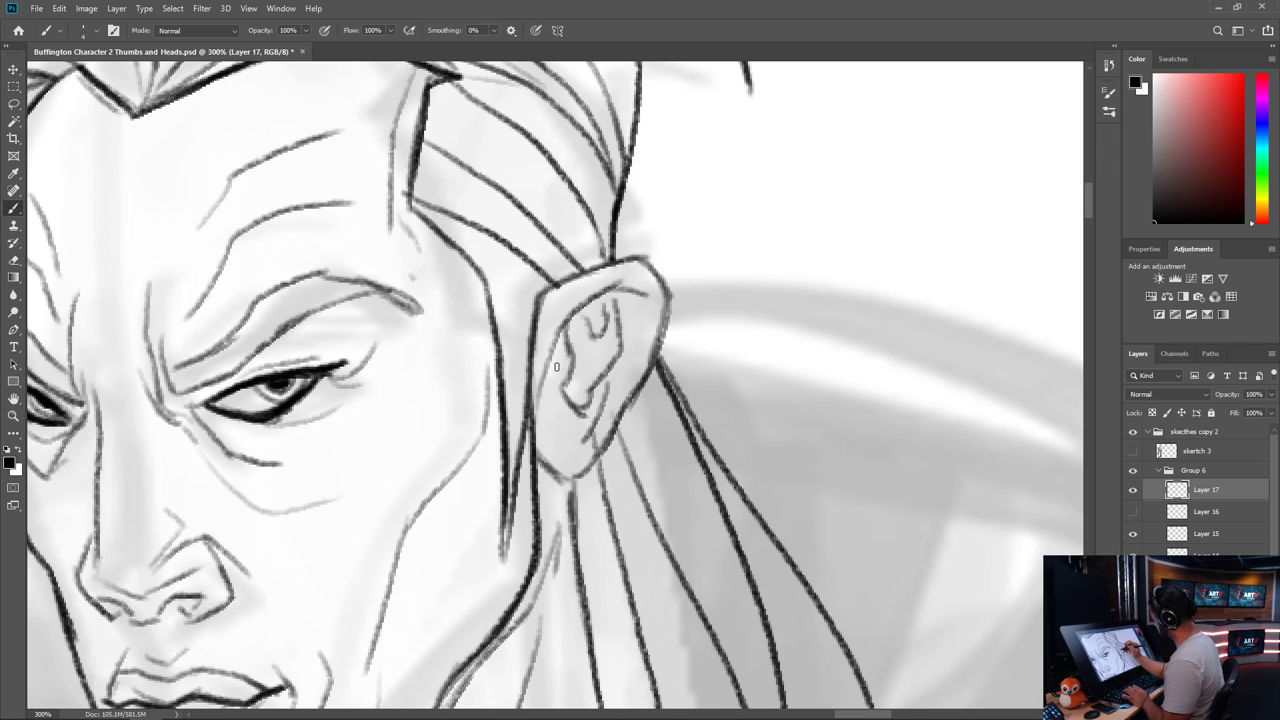
drag(549, 354, 559, 432)
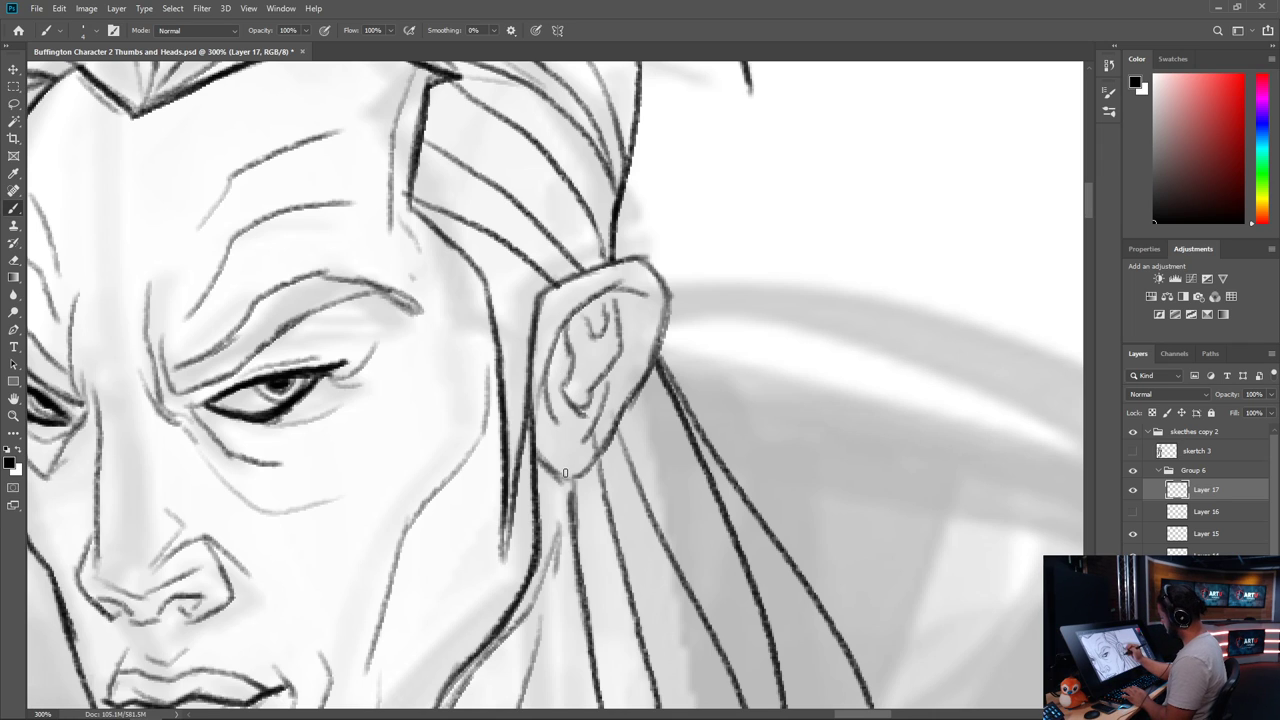
mouse_move(634, 500)
mouse_down()
mouse_move(781, 461)
mouse_move(757, 563)
mouse_up()
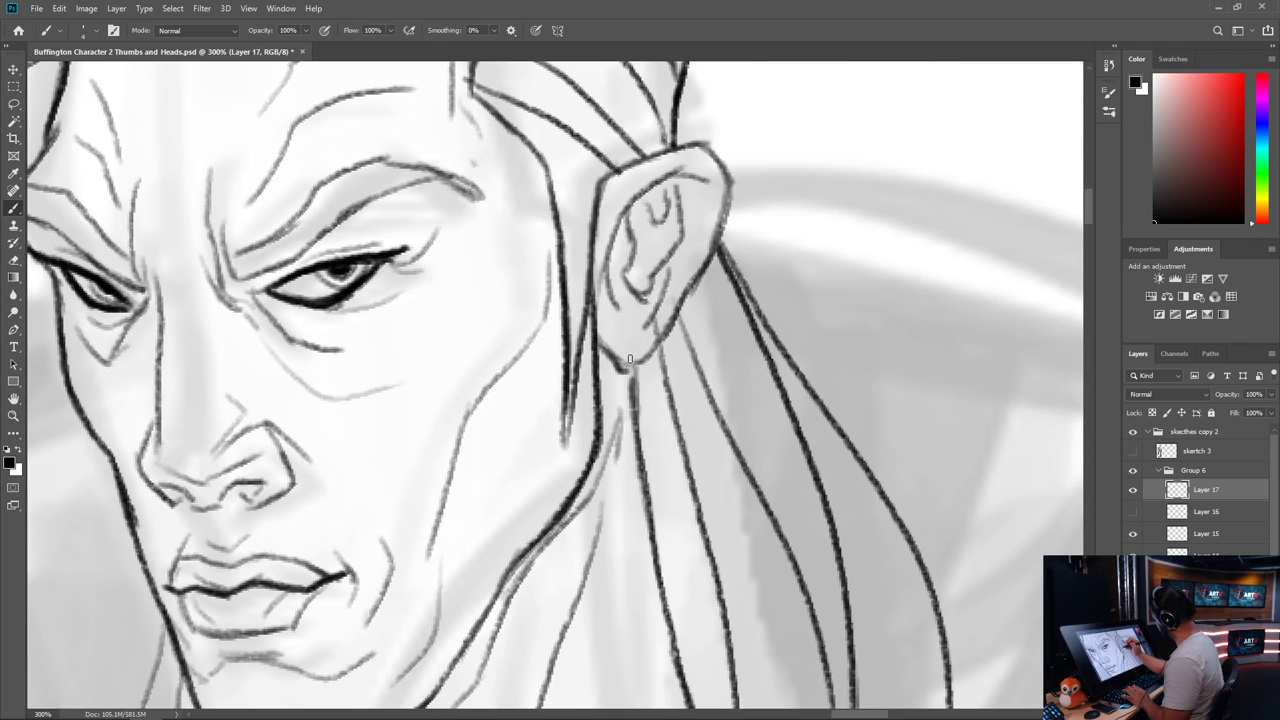
Draw a small hoop earring on the earlobe and thicken the ear's rear and lower outline
drag(626, 341, 627, 391)
mouse_move(625, 344)
mouse_down()
mouse_move(645, 394)
mouse_move(627, 397)
mouse_move(650, 403)
mouse_move(649, 357)
mouse_move(638, 390)
mouse_move(641, 372)
mouse_move(649, 389)
mouse_move(647, 366)
mouse_move(718, 236)
mouse_up()
drag(730, 180, 714, 254)
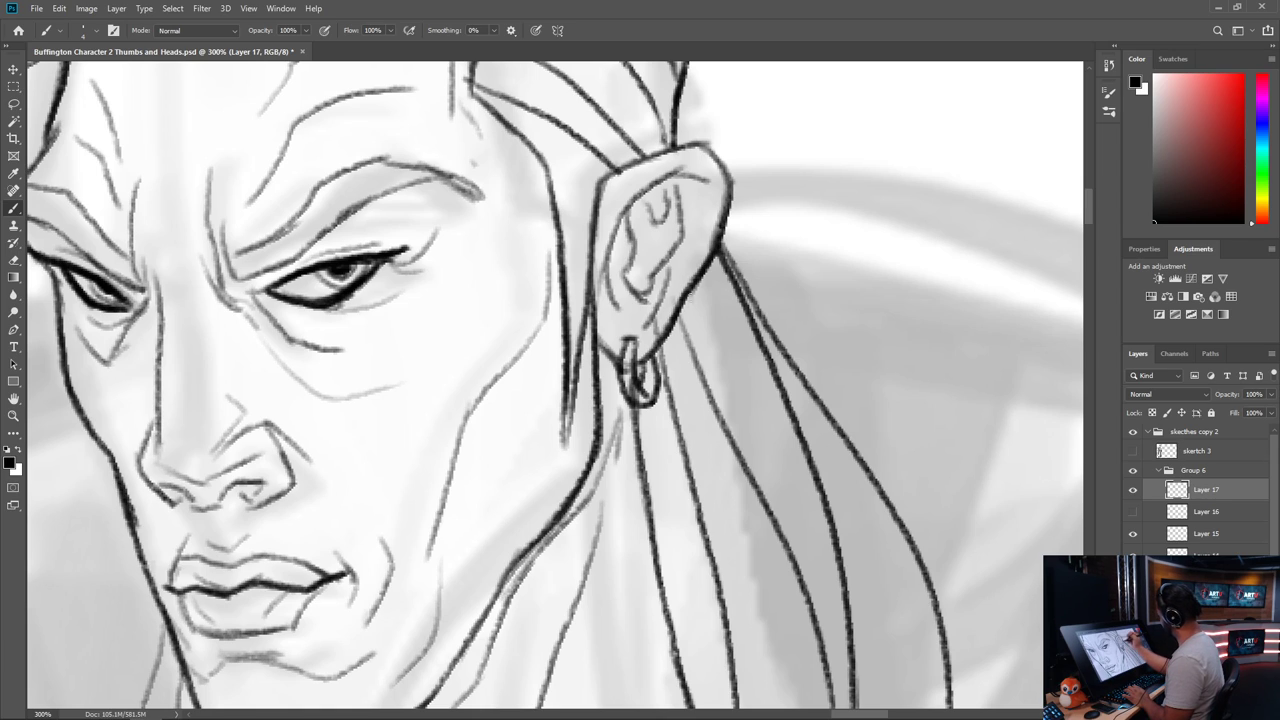
drag(601, 339, 621, 375)
Thicken the upper front outline of the ear and darken the fold line inside its rim
drag(729, 426, 713, 550)
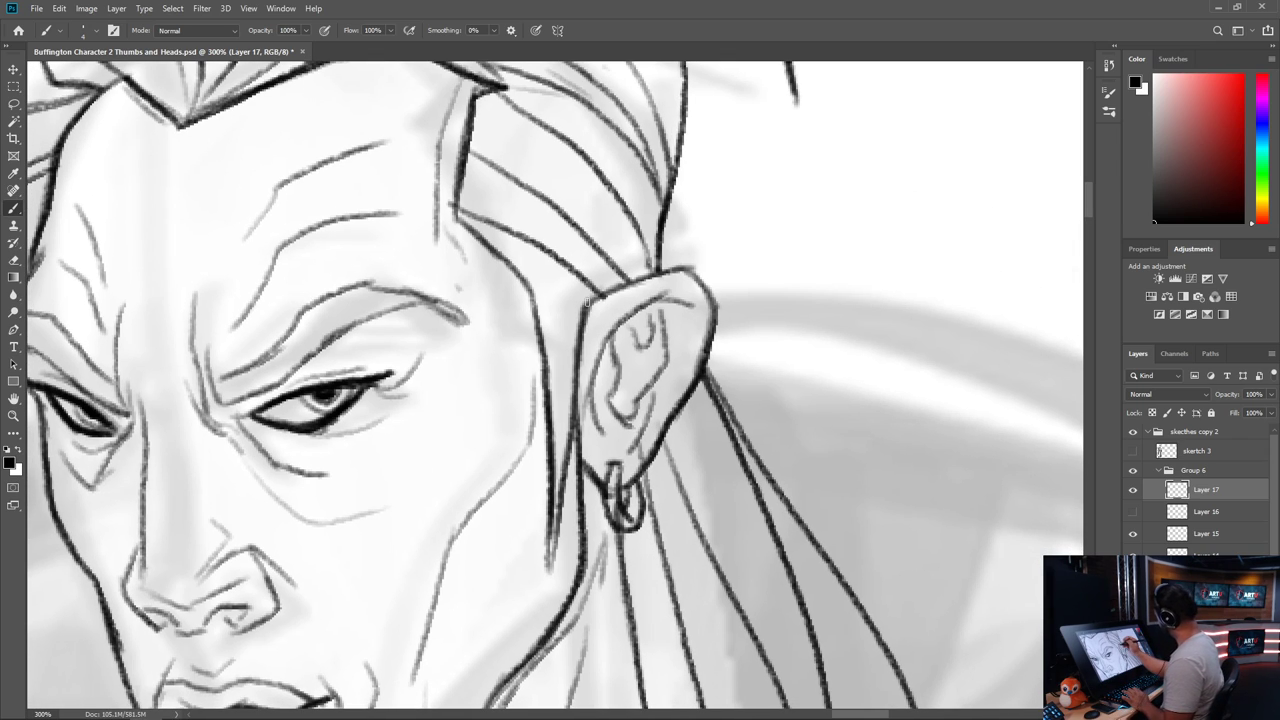
mouse_move(586, 304)
mouse_down()
mouse_move(692, 268)
mouse_move(712, 338)
mouse_move(635, 314)
mouse_move(594, 386)
mouse_move(601, 429)
mouse_up()
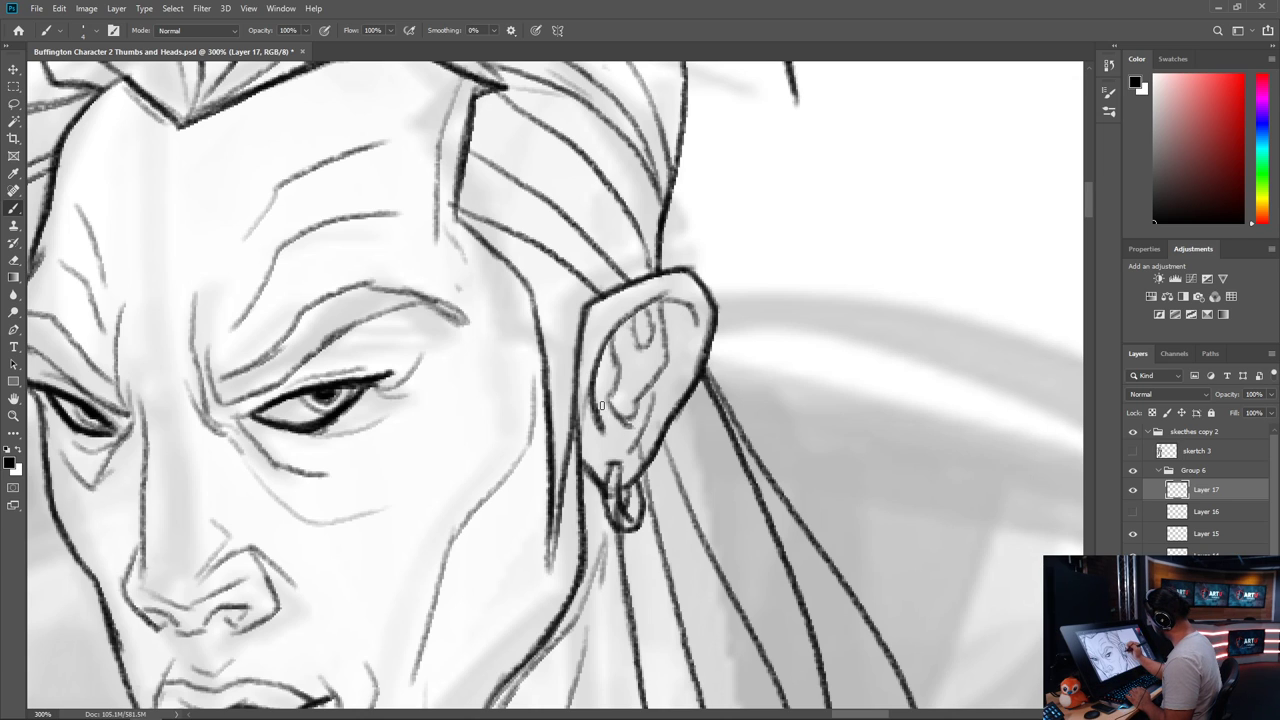
drag(608, 343, 663, 301)
Add a long line and a shorter line down the side of the neck below the ear
drag(800, 525, 819, 245)
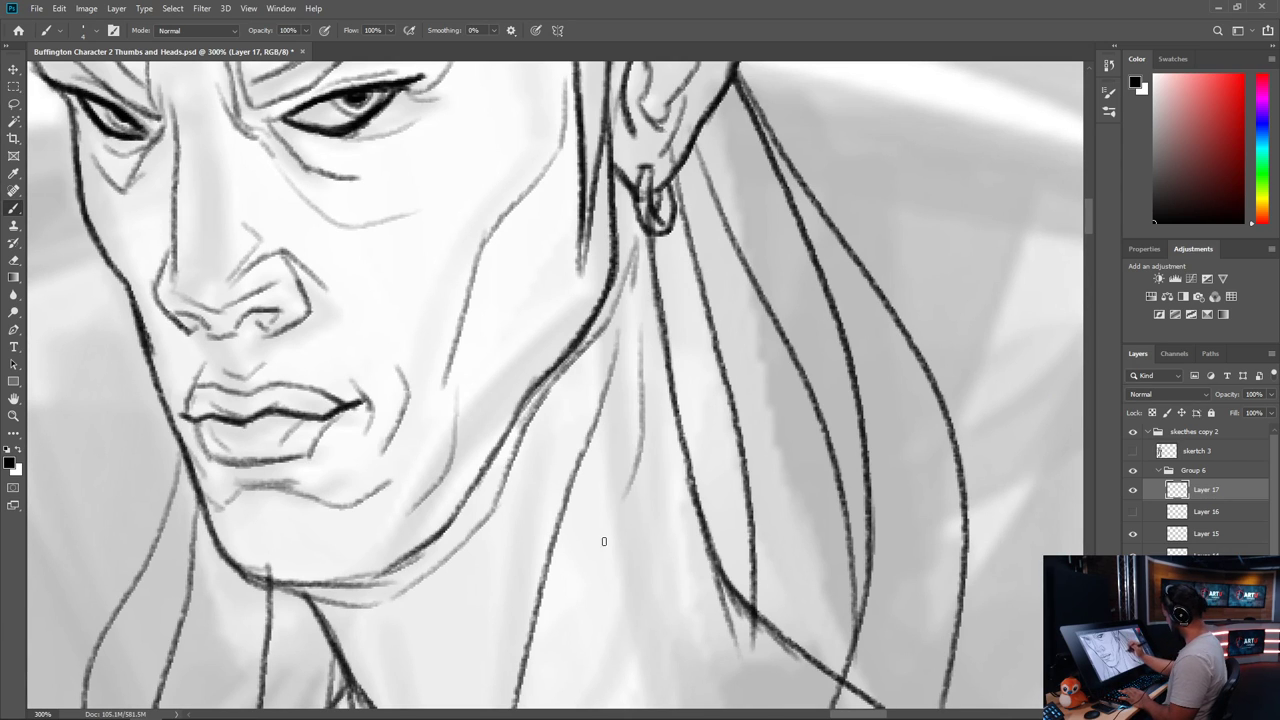
key(ctrl+minus)
key(ctrl+minus)
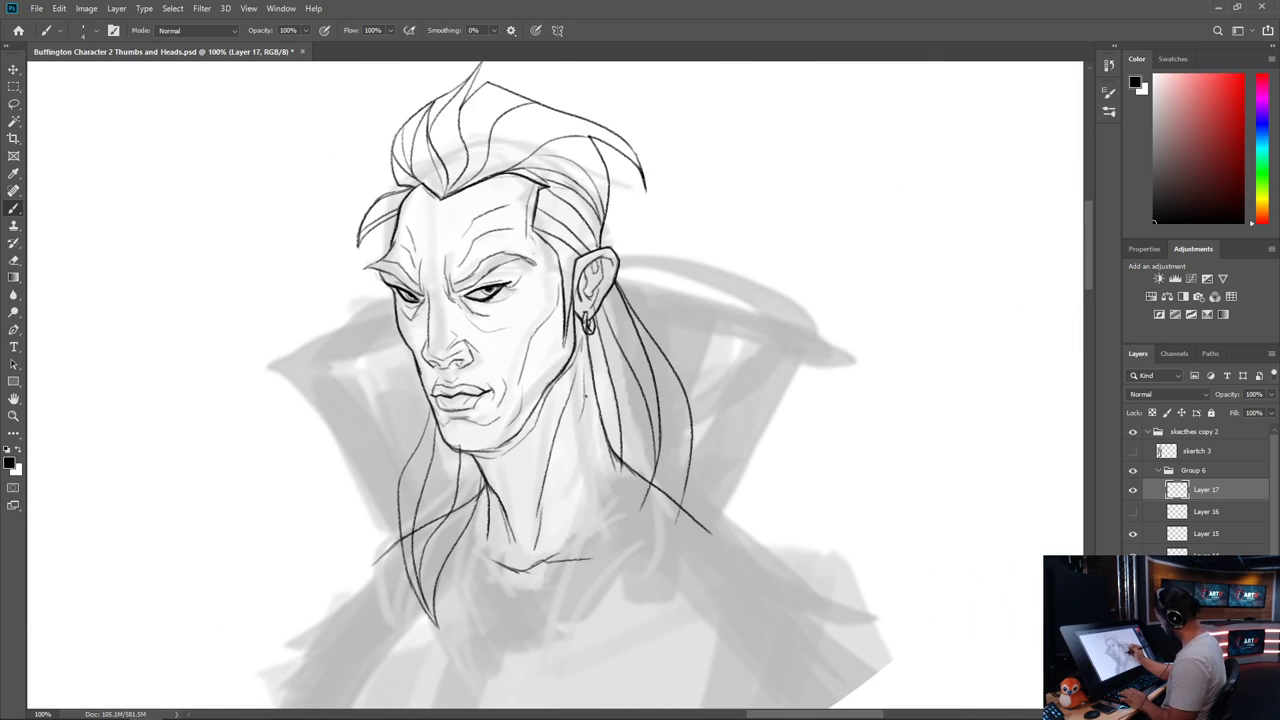
drag(582, 402, 569, 500)
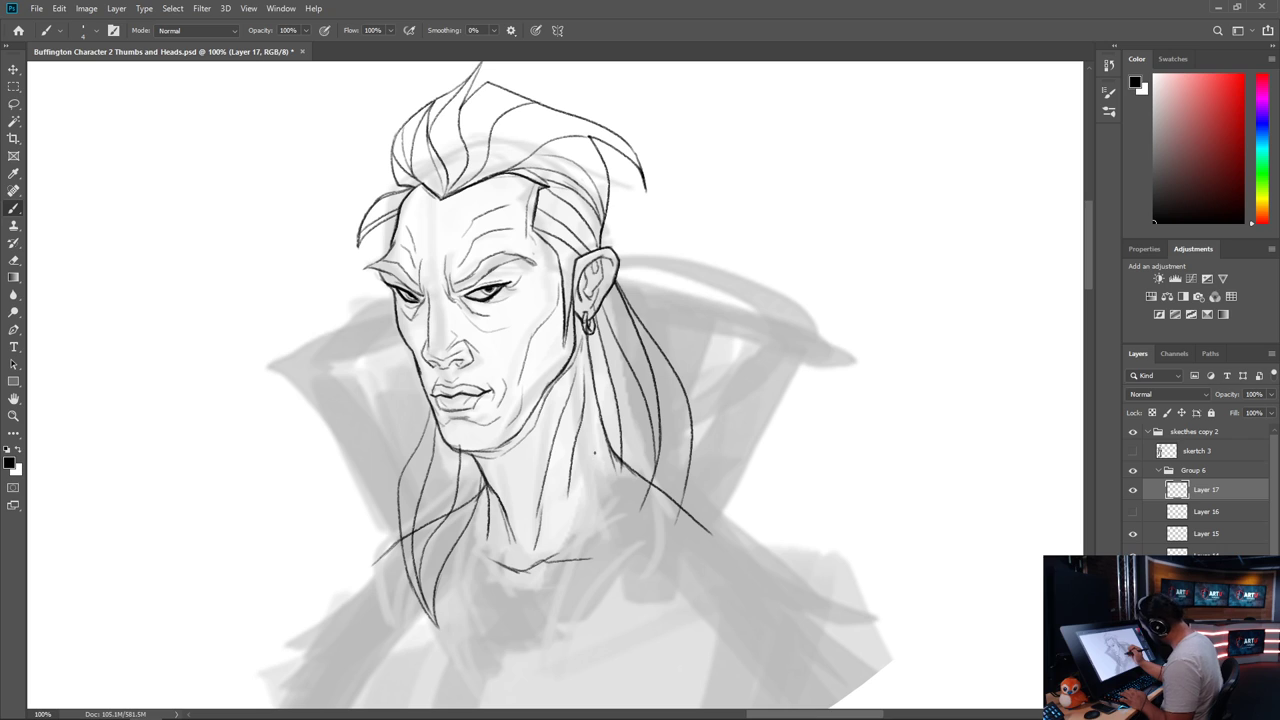
drag(592, 458, 582, 500)
mouse_move(840, 569)
mouse_down()
mouse_move(811, 543)
mouse_move(762, 566)
mouse_up()
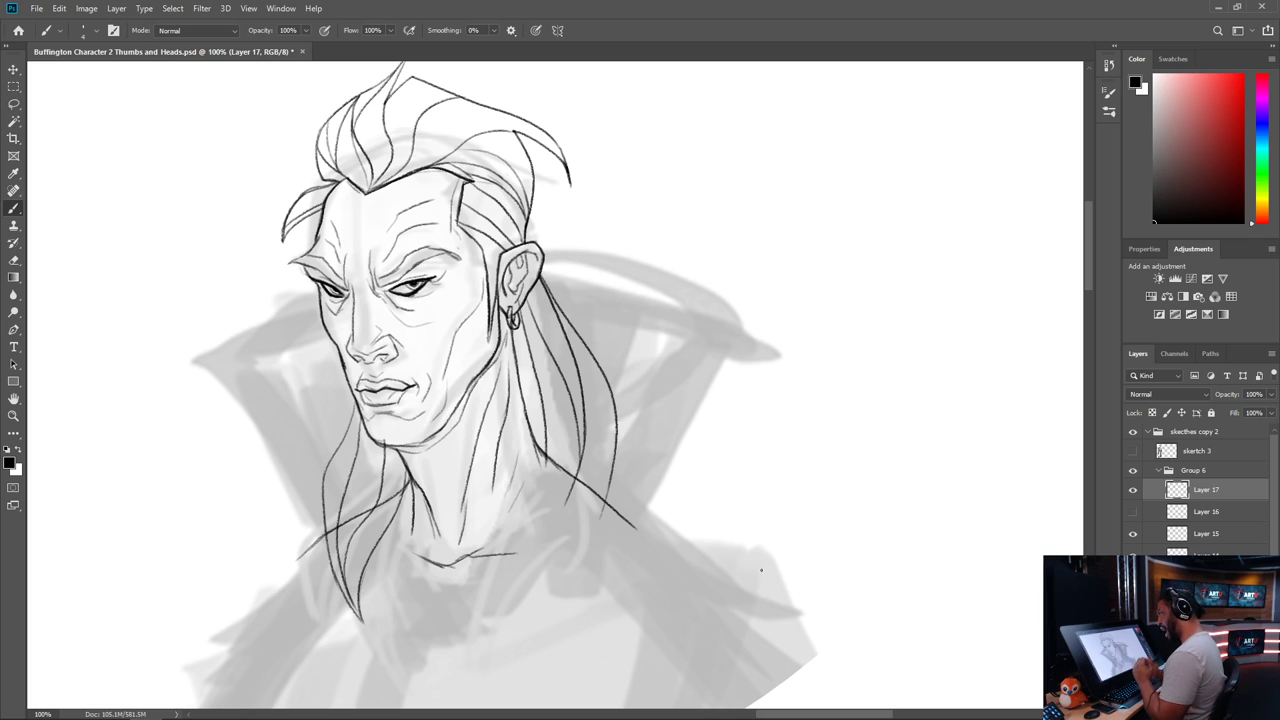
Group the portrait layers from Layer 17 down to Layer 13 inside Group 6
scroll(760, 566, left, 10)
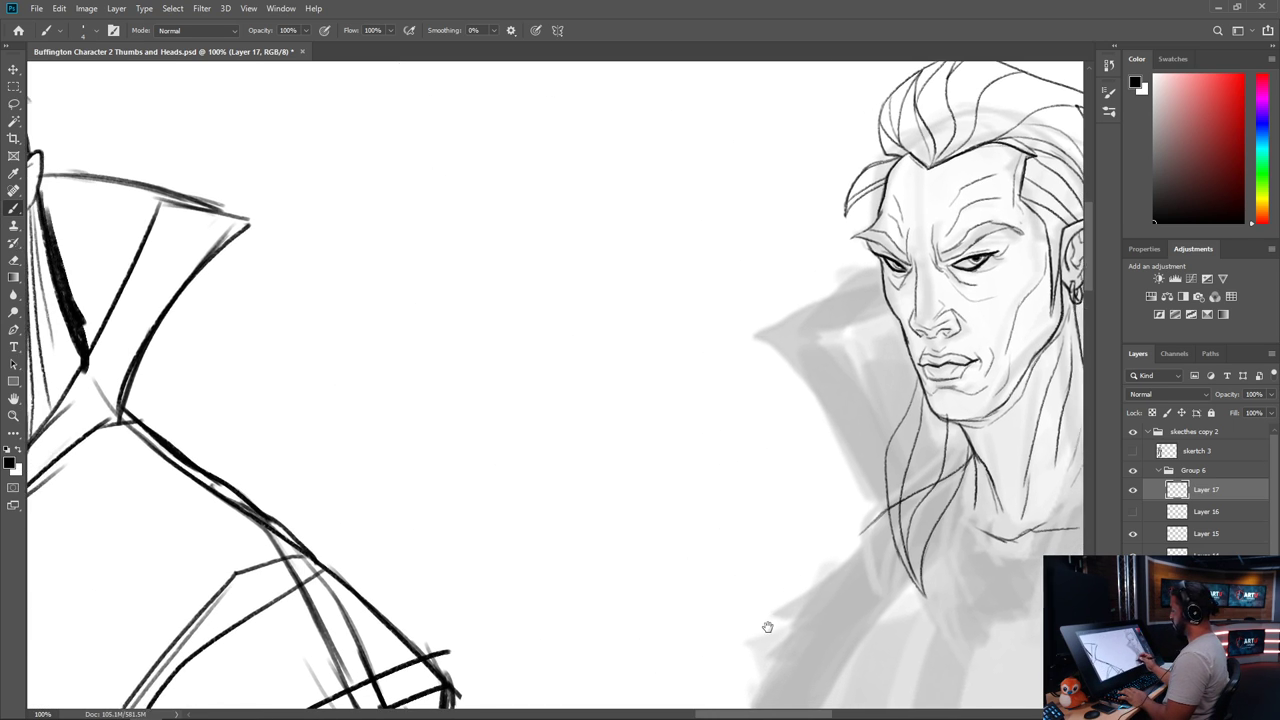
key(ctrl+minus)
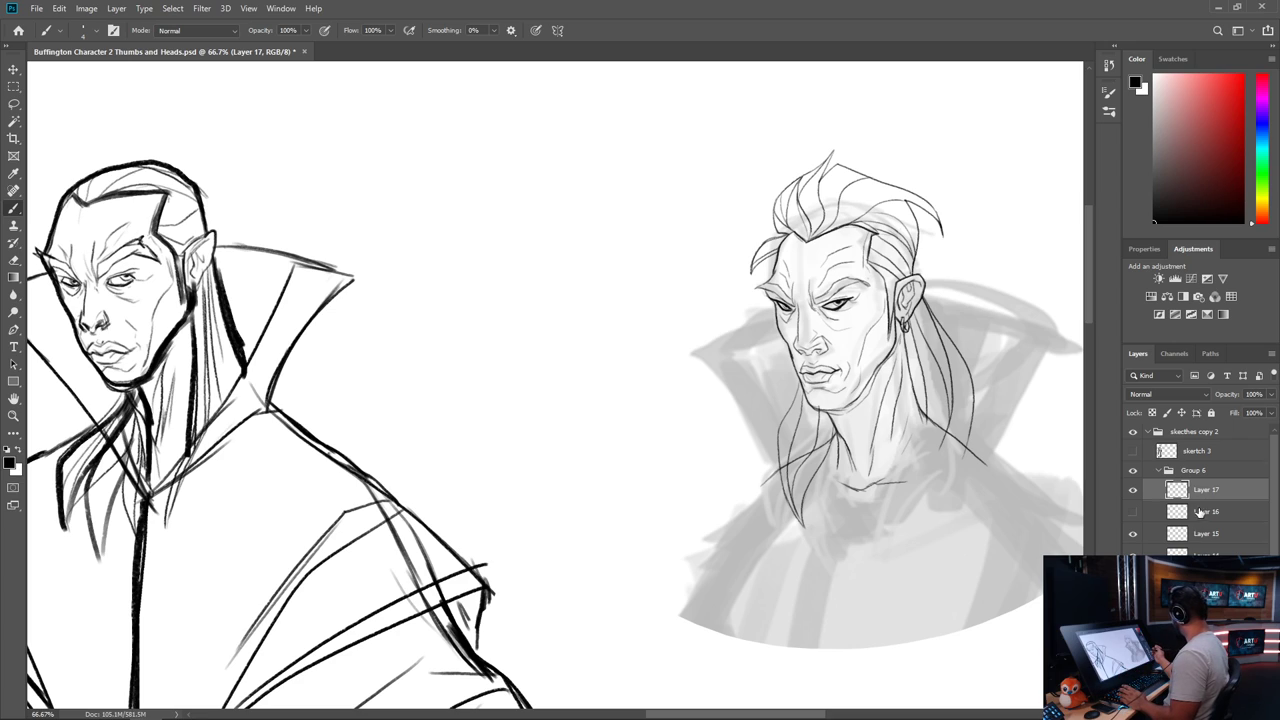
click(1203, 460)
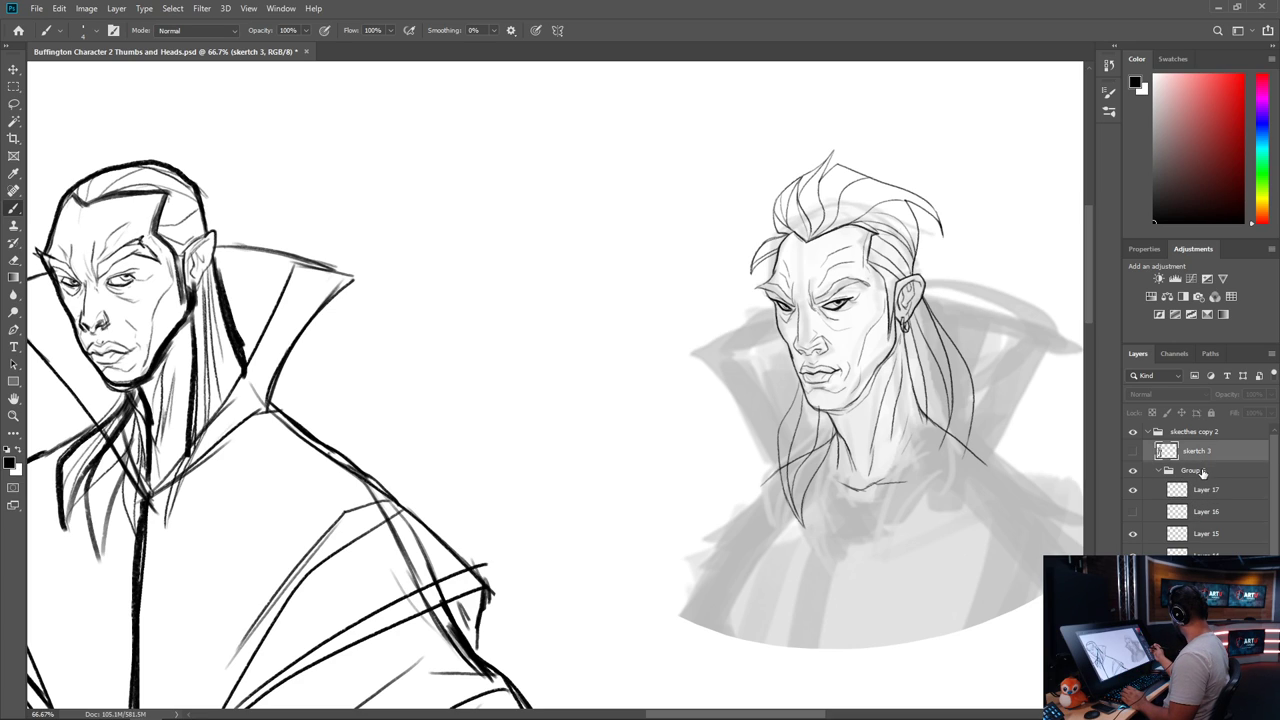
click(1197, 471)
click(1133, 471)
click(1133, 471)
click(1133, 470)
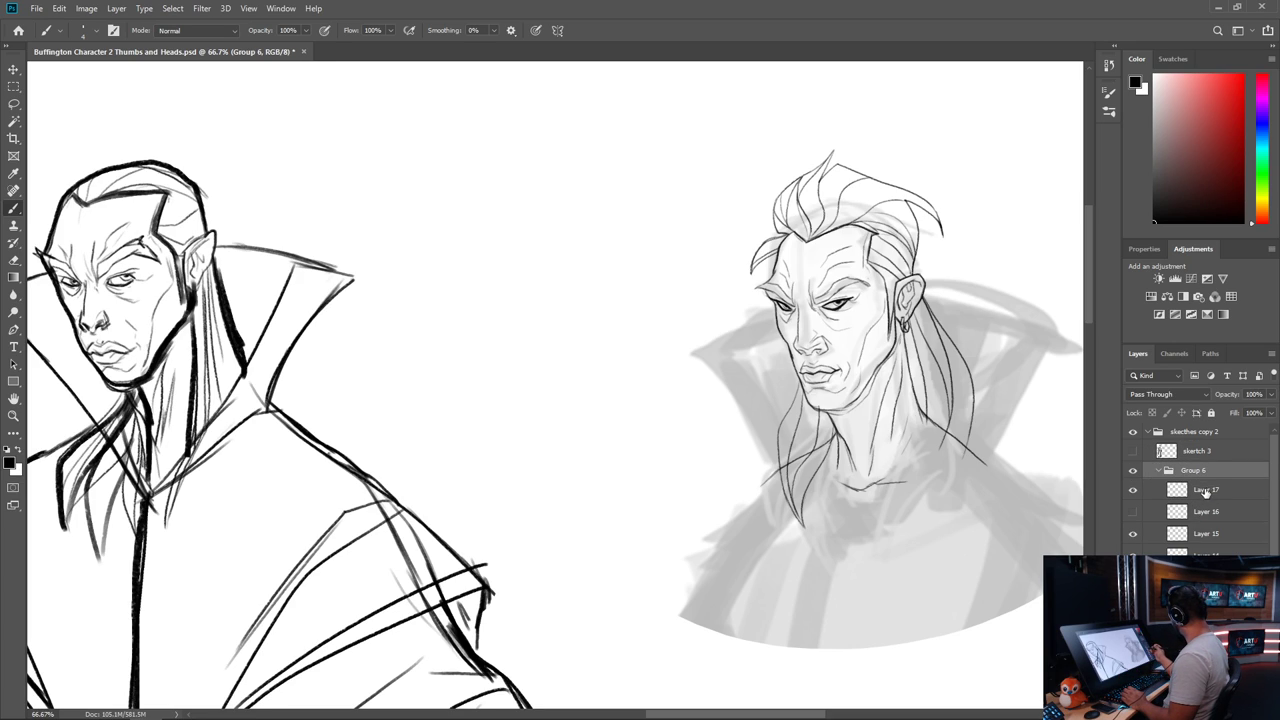
click(1207, 490)
click(1206, 577)
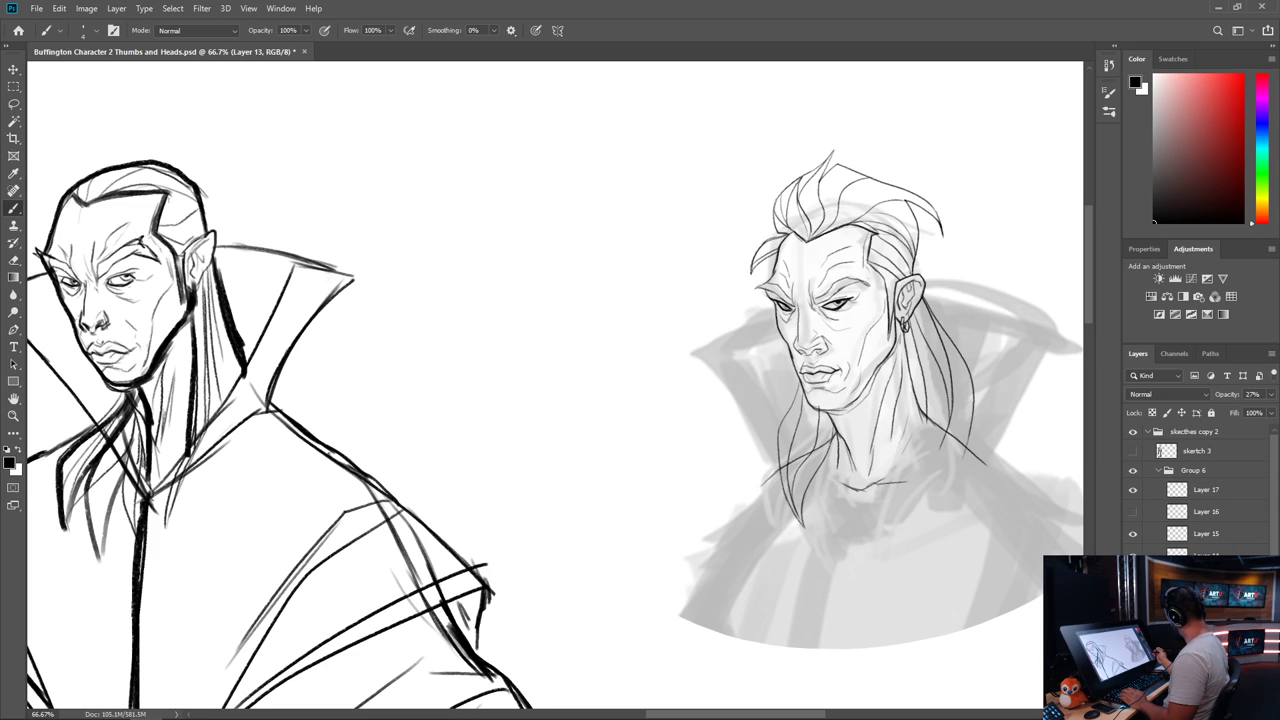
shift+click(1207, 491)
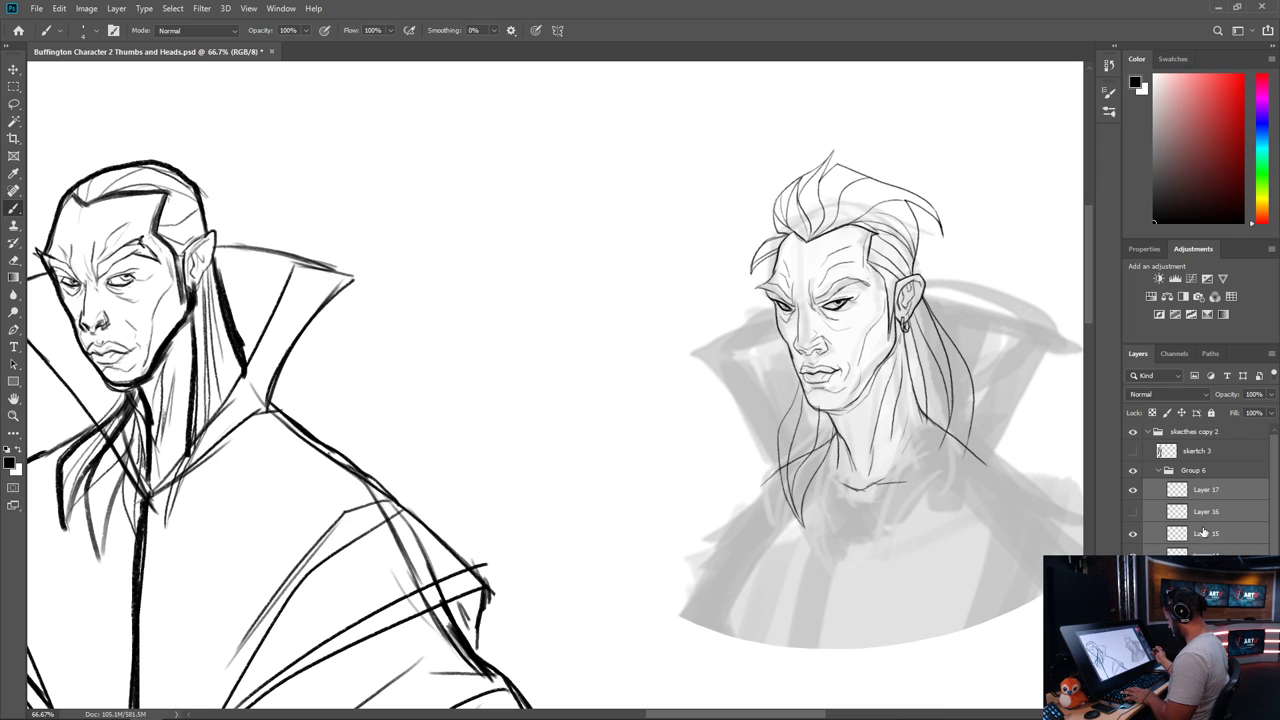
key(ctrl+g)
Move the grouped portrait closer to the full-figure sketch, with both heads at about the same height
key(v)
drag(891, 442, 574, 406)
mouse_move(750, 550)
mouse_down()
mouse_move(774, 566)
mouse_move(1000, 540)
mouse_move(984, 529)
mouse_up()
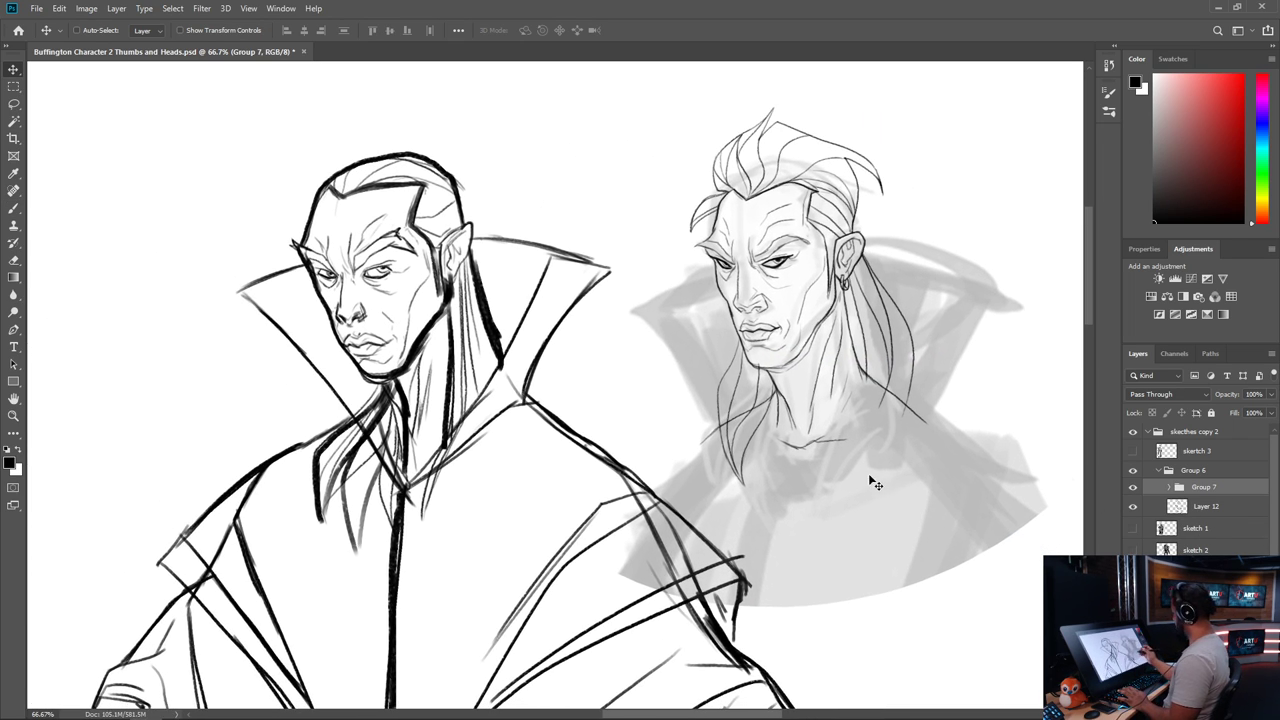
drag(868, 473, 858, 521)
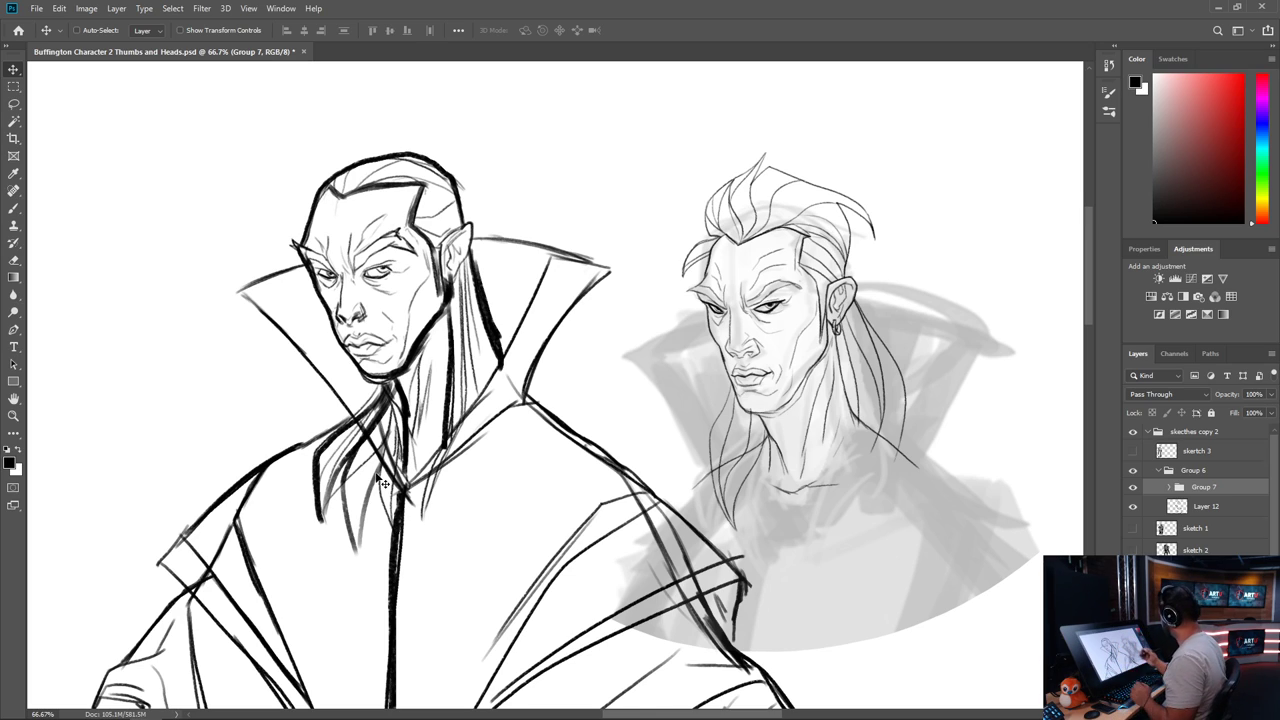
Return to the Brush tool and make Layer 17 inside Group 7 the active layer
key(b)
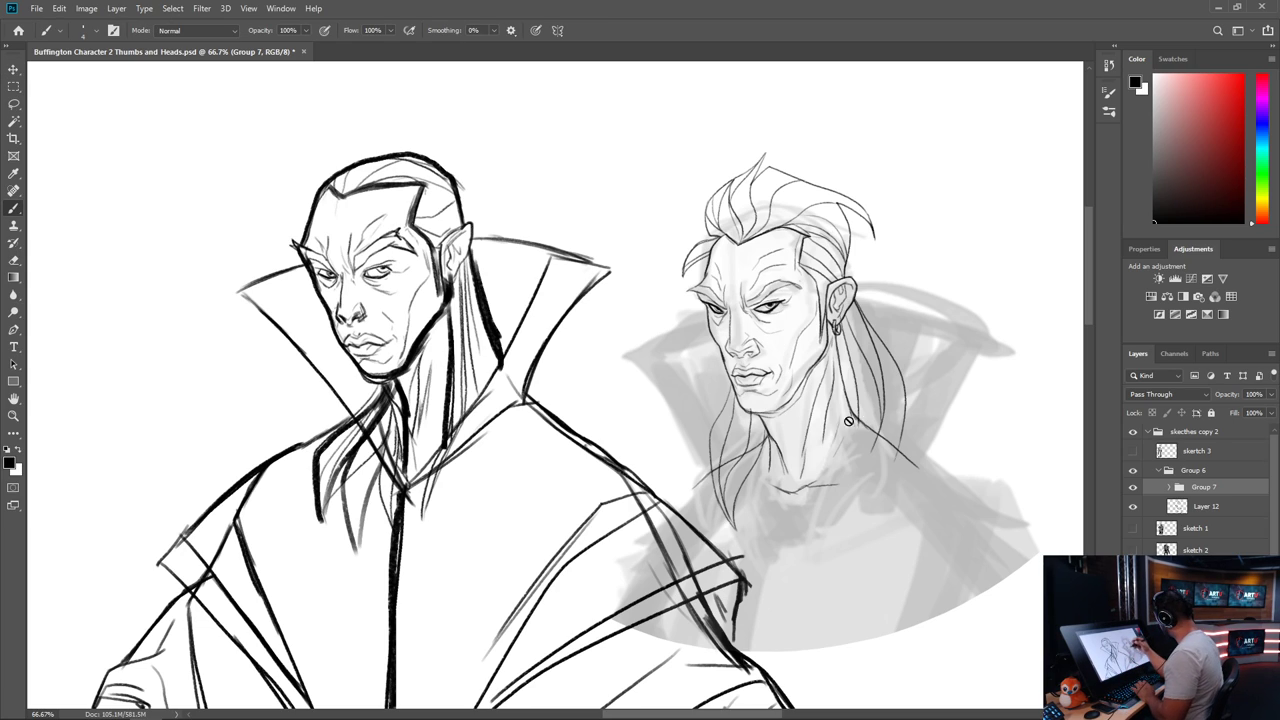
click(1198, 505)
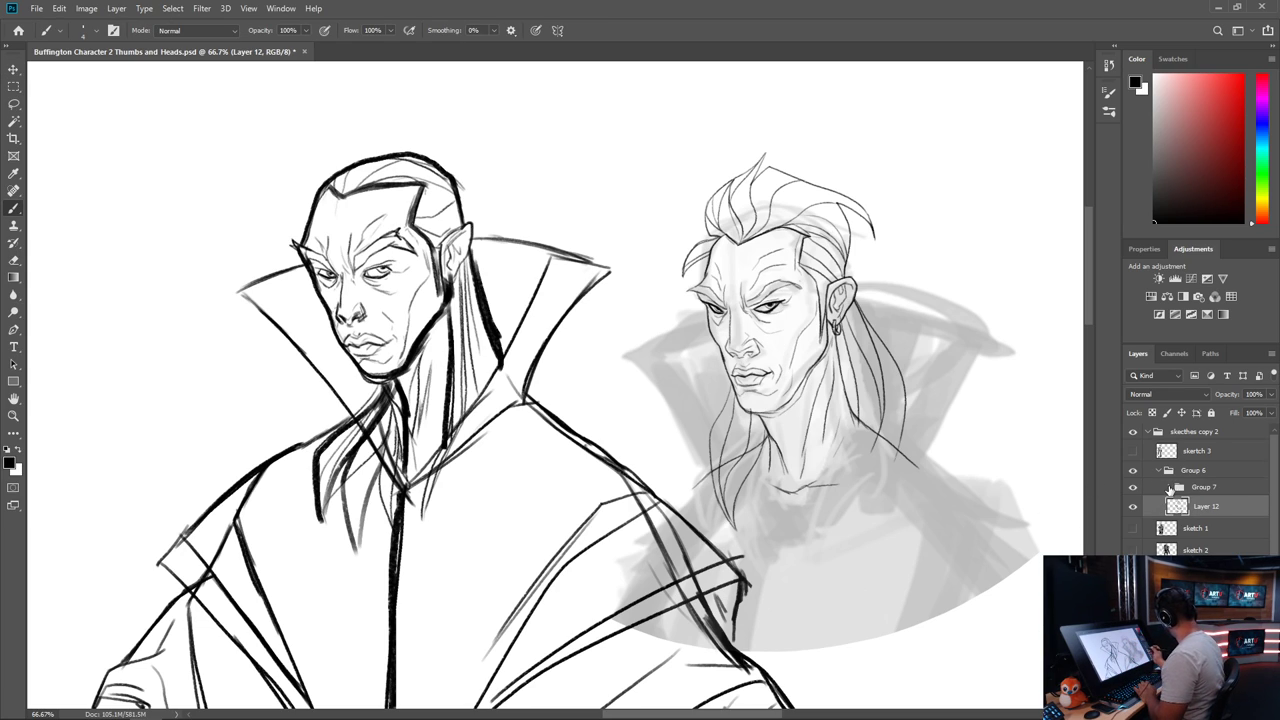
click(1169, 487)
click(1210, 507)
key(ctrl+plus)
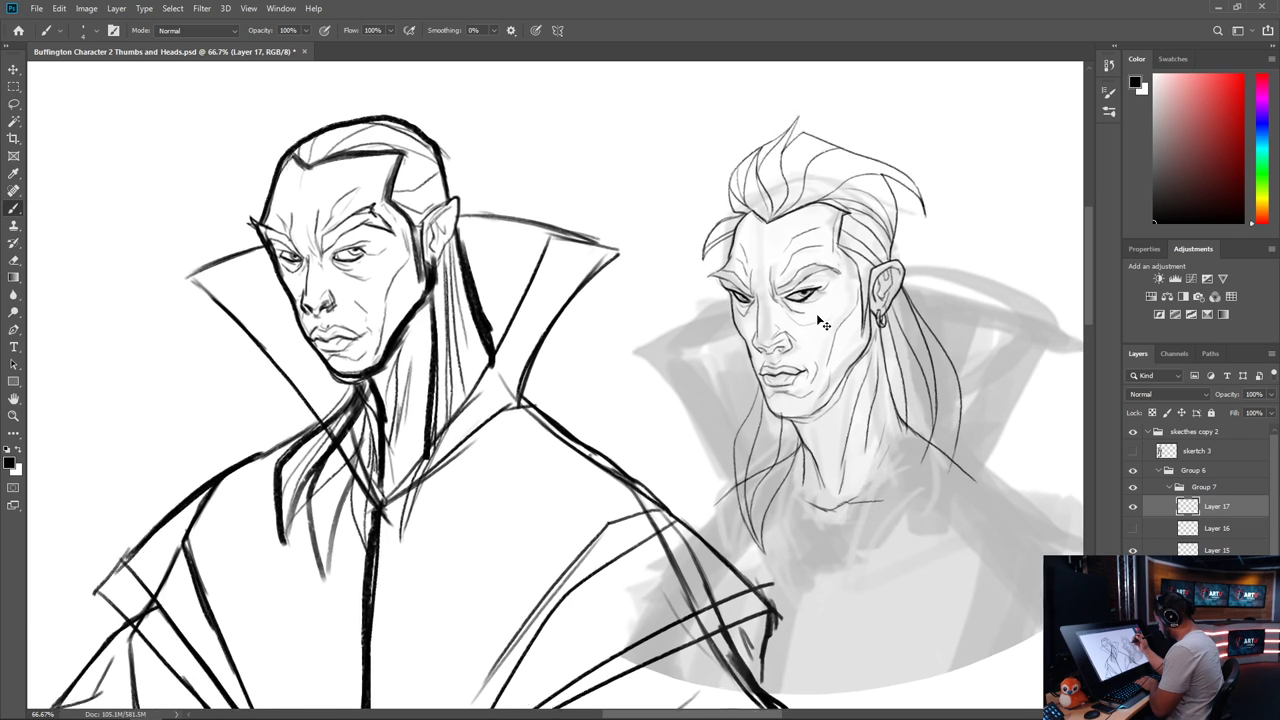
drag(909, 308, 681, 377)
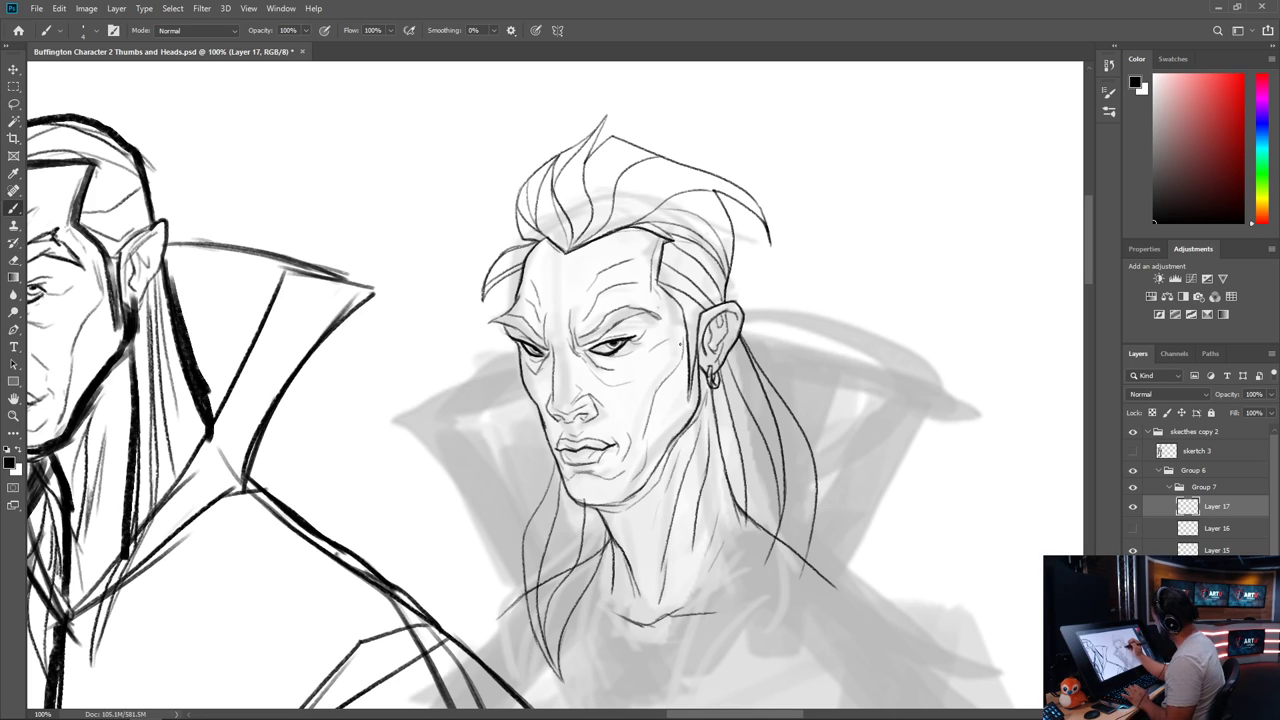
Check the portrait layers by toggling their visibility and hide the faded grey sketch behind the line art
click(1133, 507)
click(1133, 507)
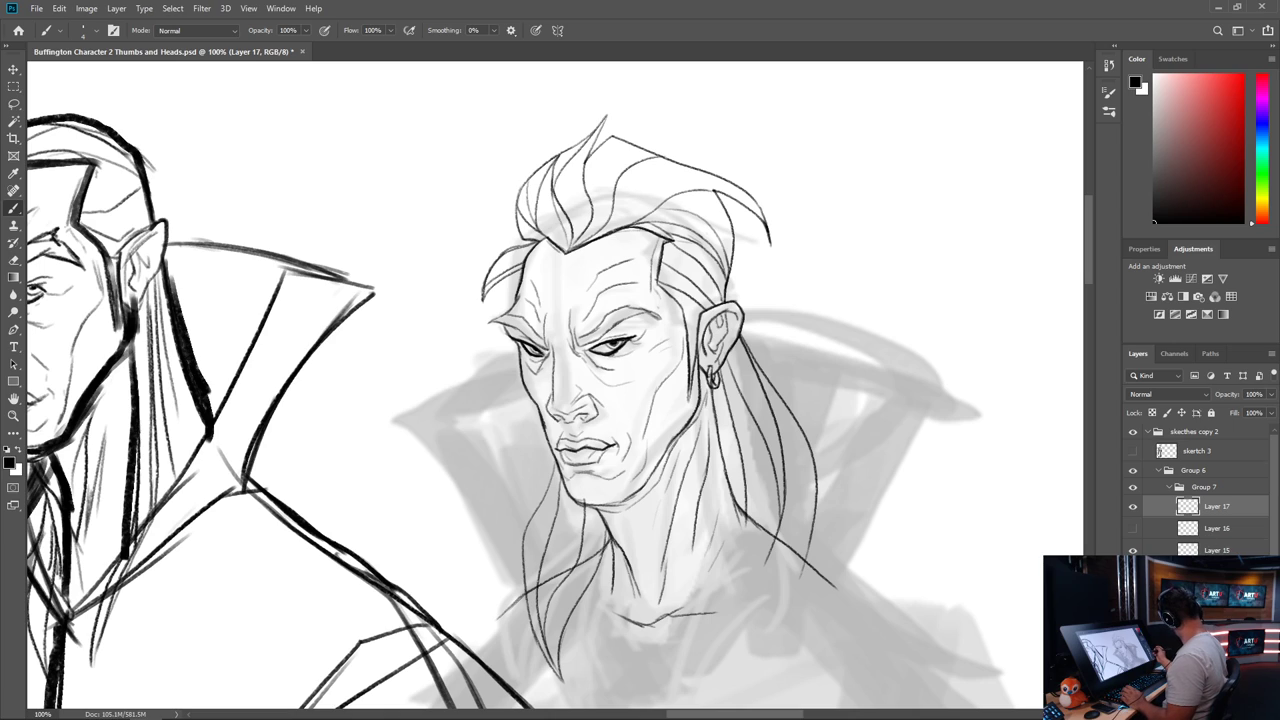
click(1133, 528)
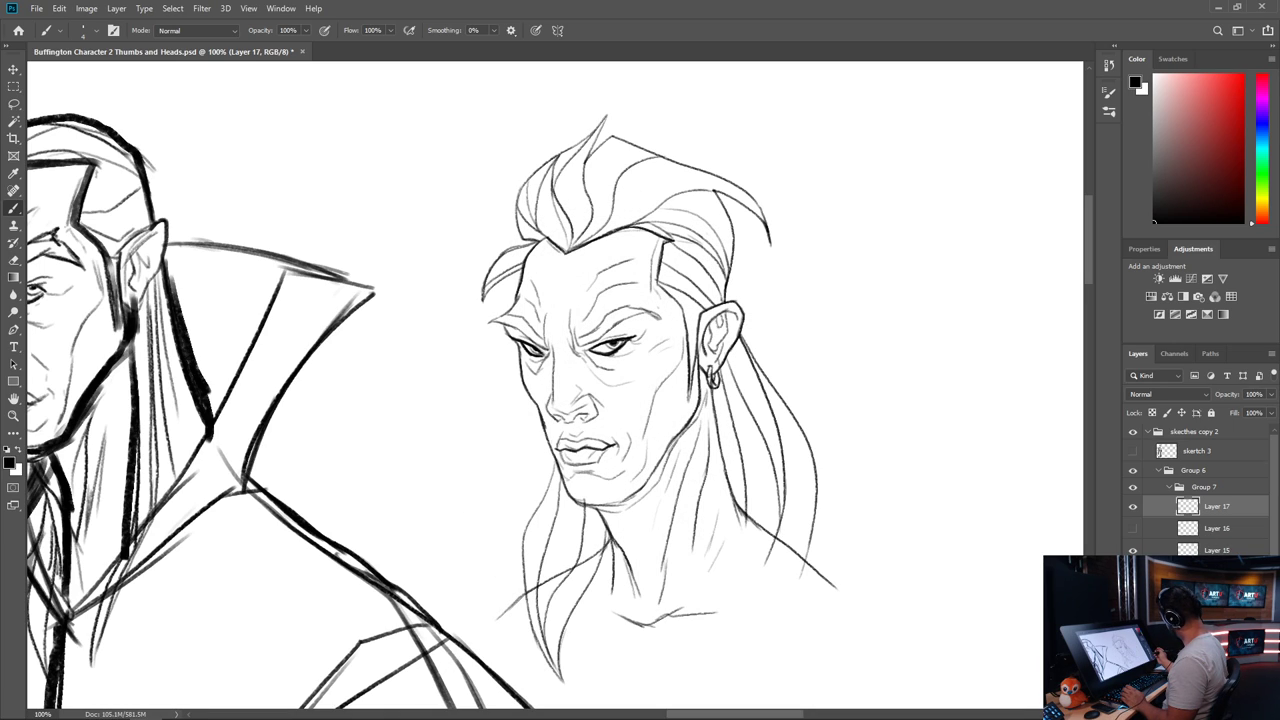
click(1133, 550)
key(ctrl+z)
click(1217, 572)
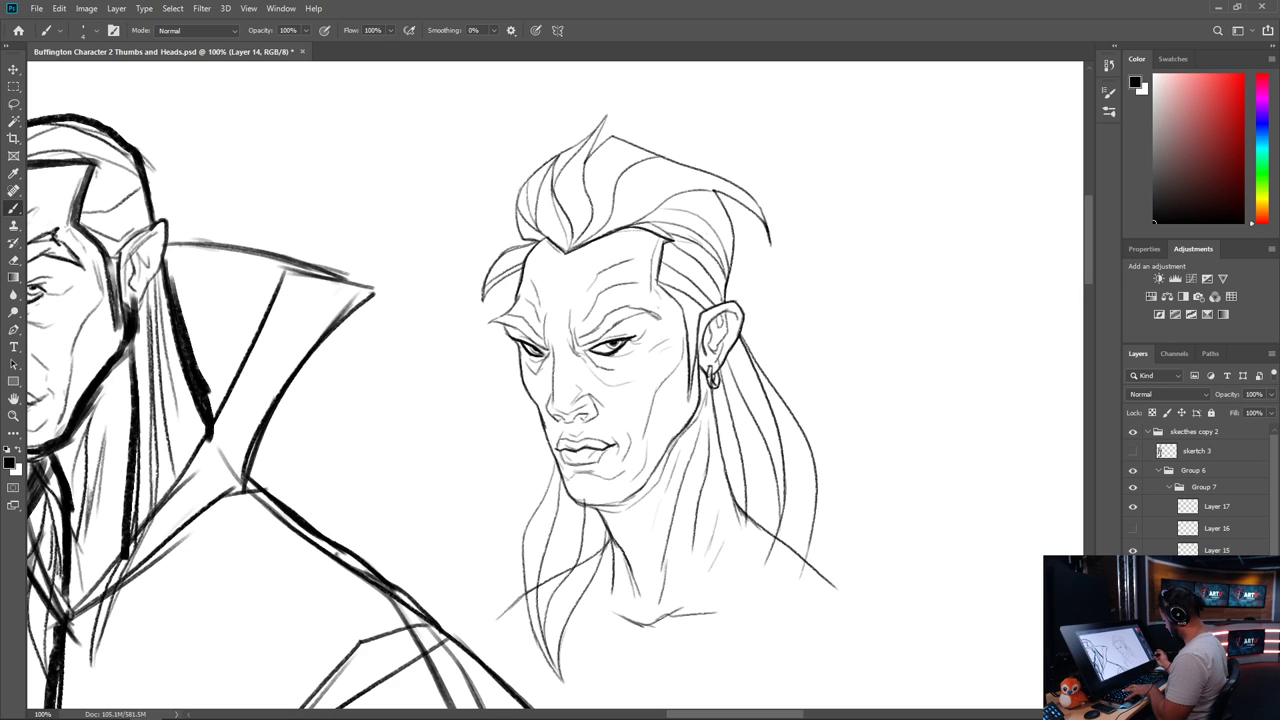
key(ctrl+j)
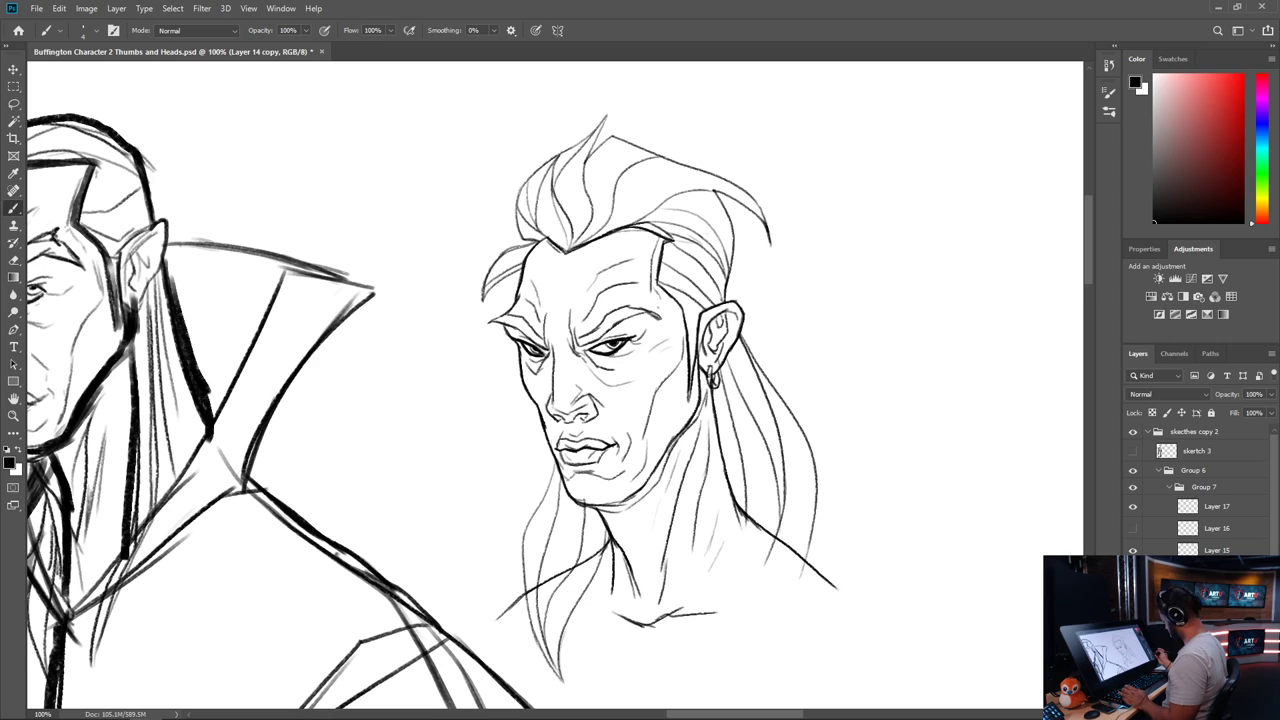
key(ctrl+z)
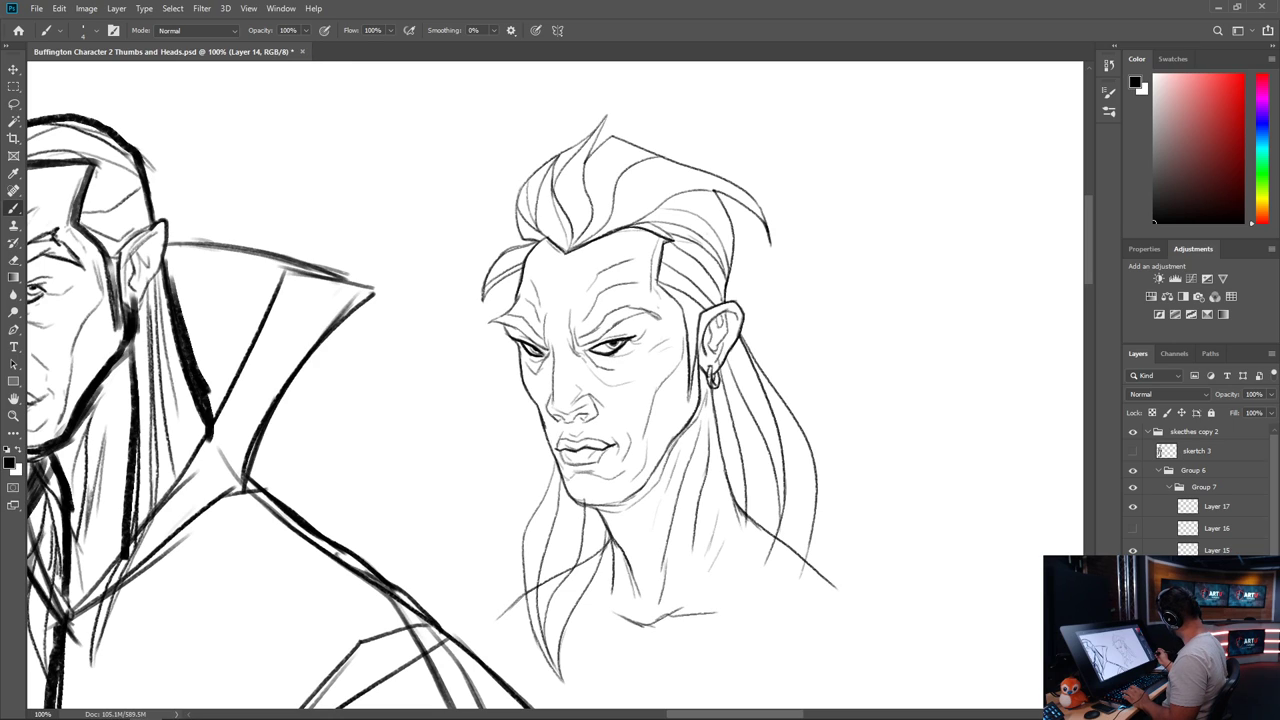
Duplicate Group 7 and hide the original group as a backup
click(1216, 510)
click(1169, 487)
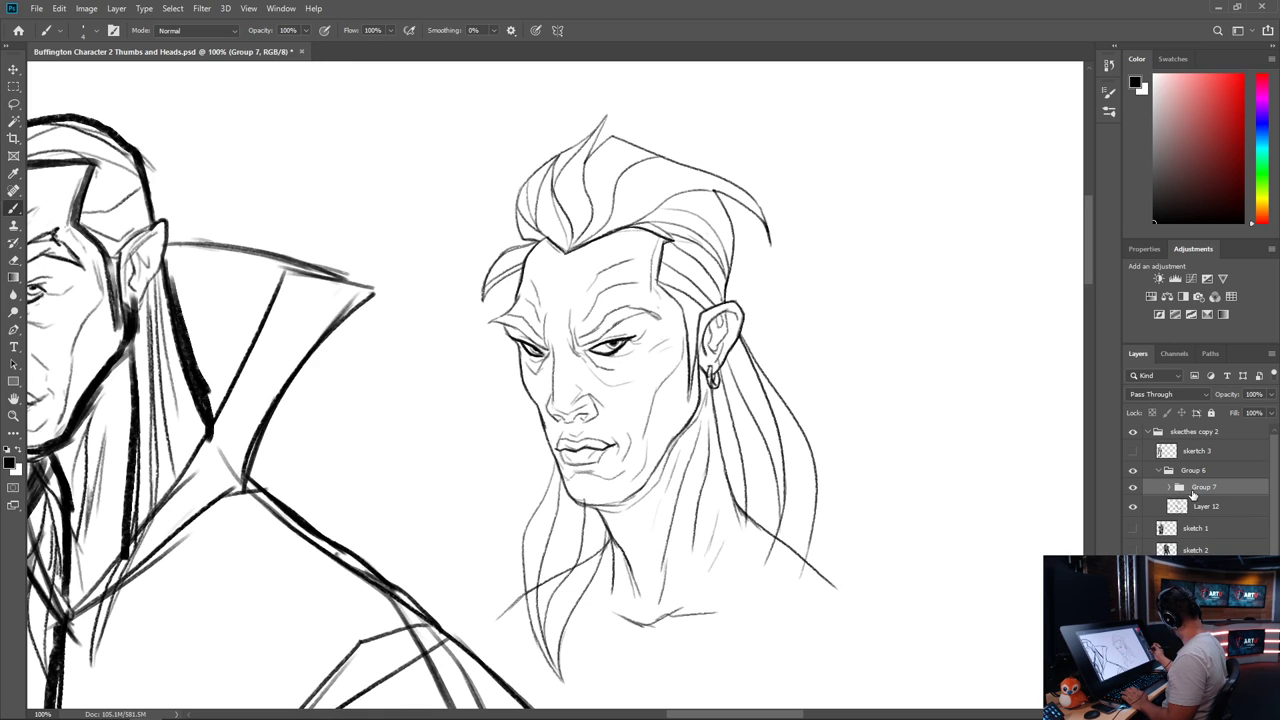
key(ctrl+j)
click(1133, 504)
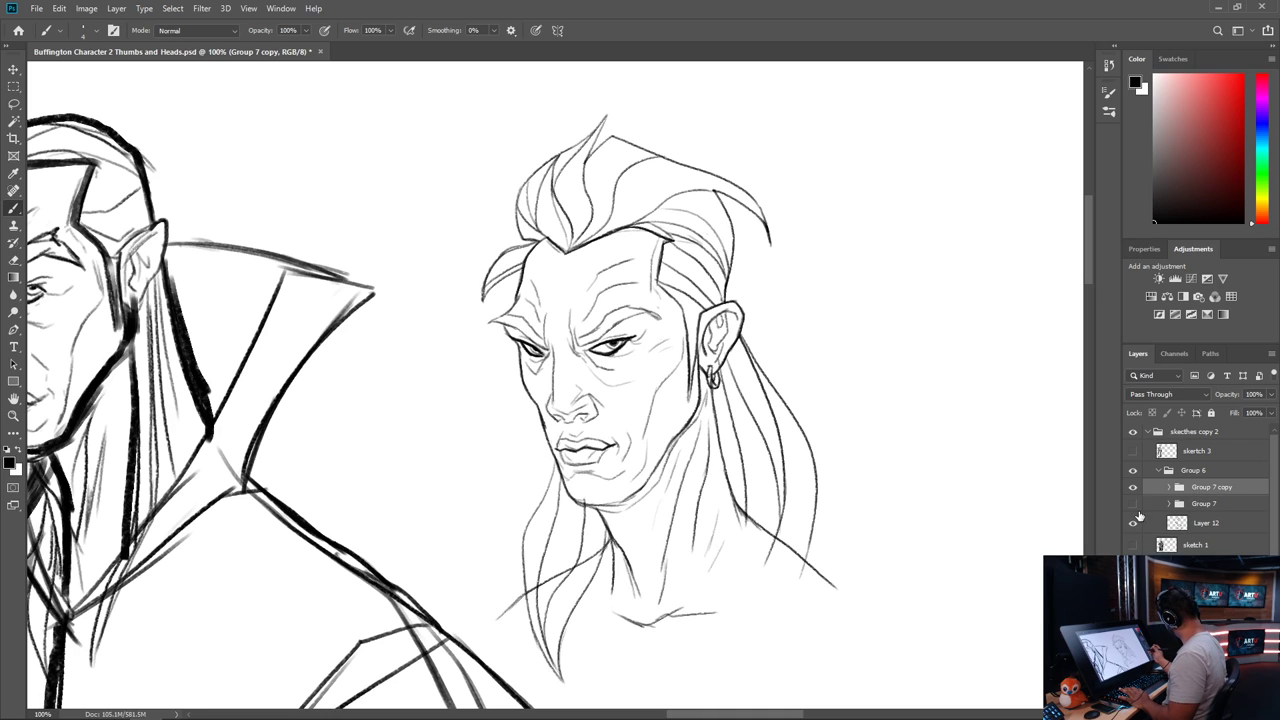
click(1168, 504)
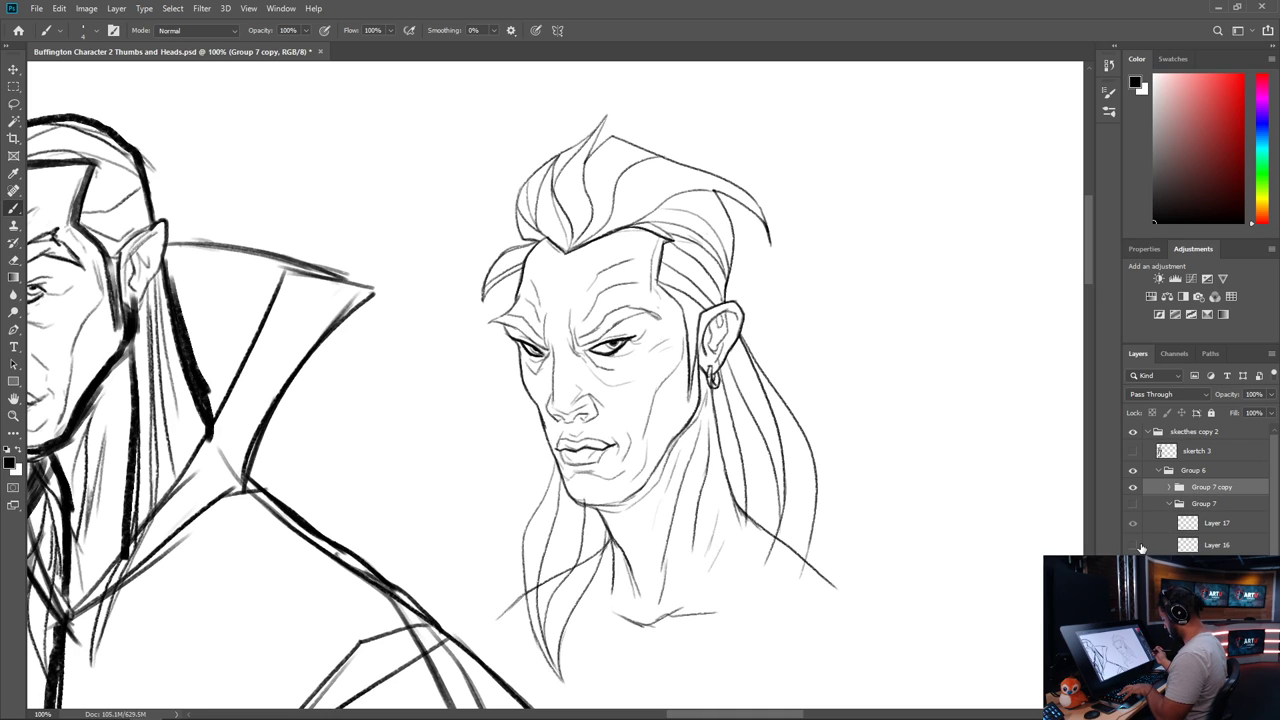
On Layer 15 of the Group 7 copy, delete the back hair ends that extend below the shoulder line
click(1169, 487)
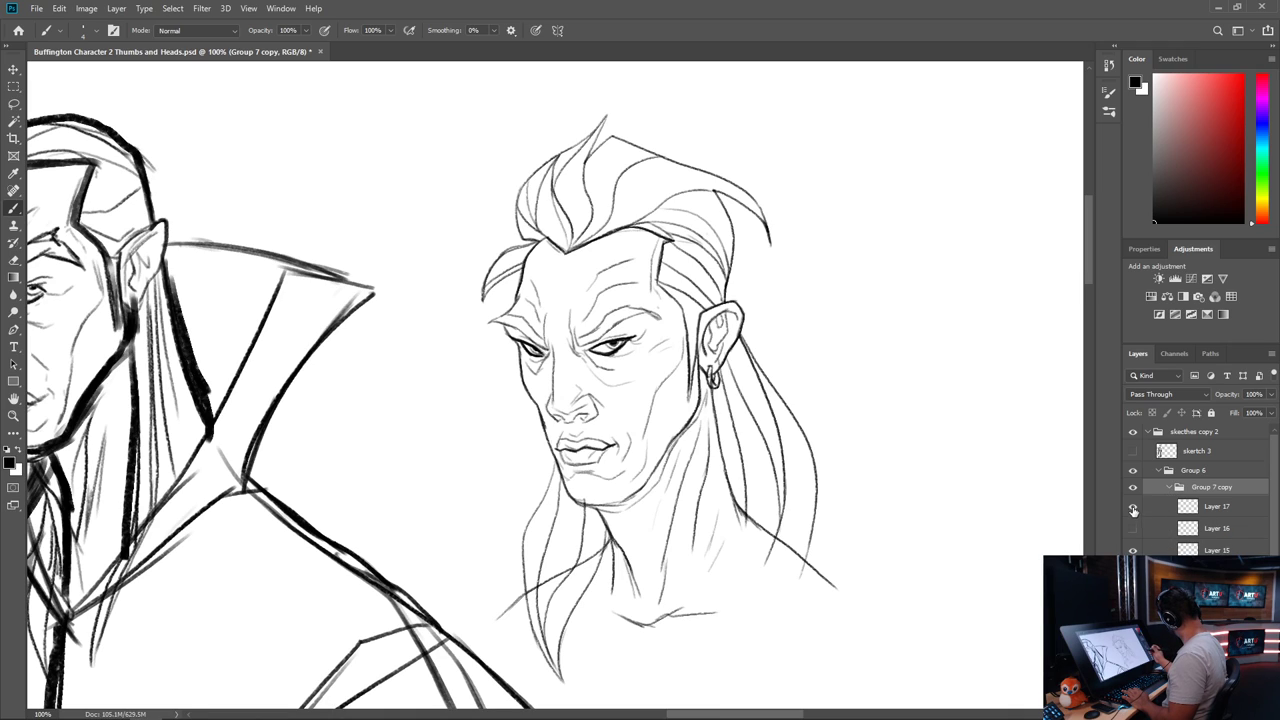
click(1134, 510)
click(1134, 510)
click(1133, 550)
click(1133, 550)
click(1215, 550)
key(l)
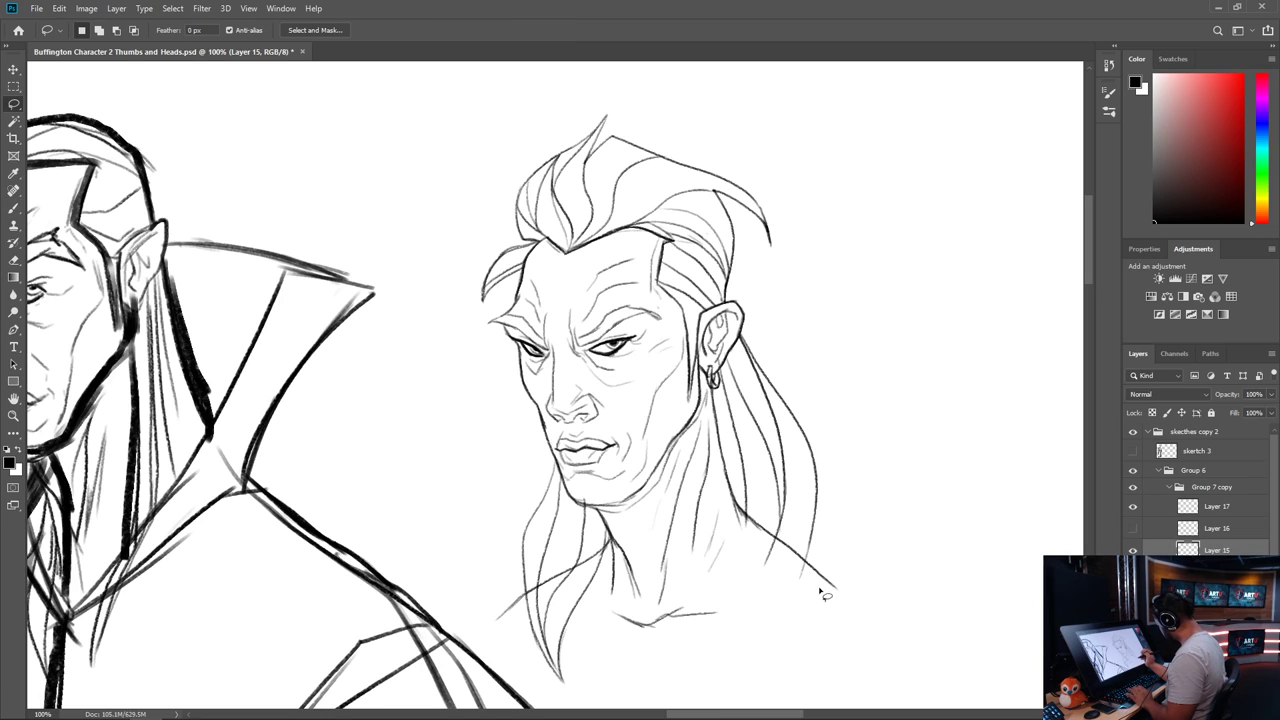
mouse_move(815, 577)
mouse_down()
mouse_move(744, 515)
mouse_move(746, 562)
mouse_move(806, 612)
mouse_up()
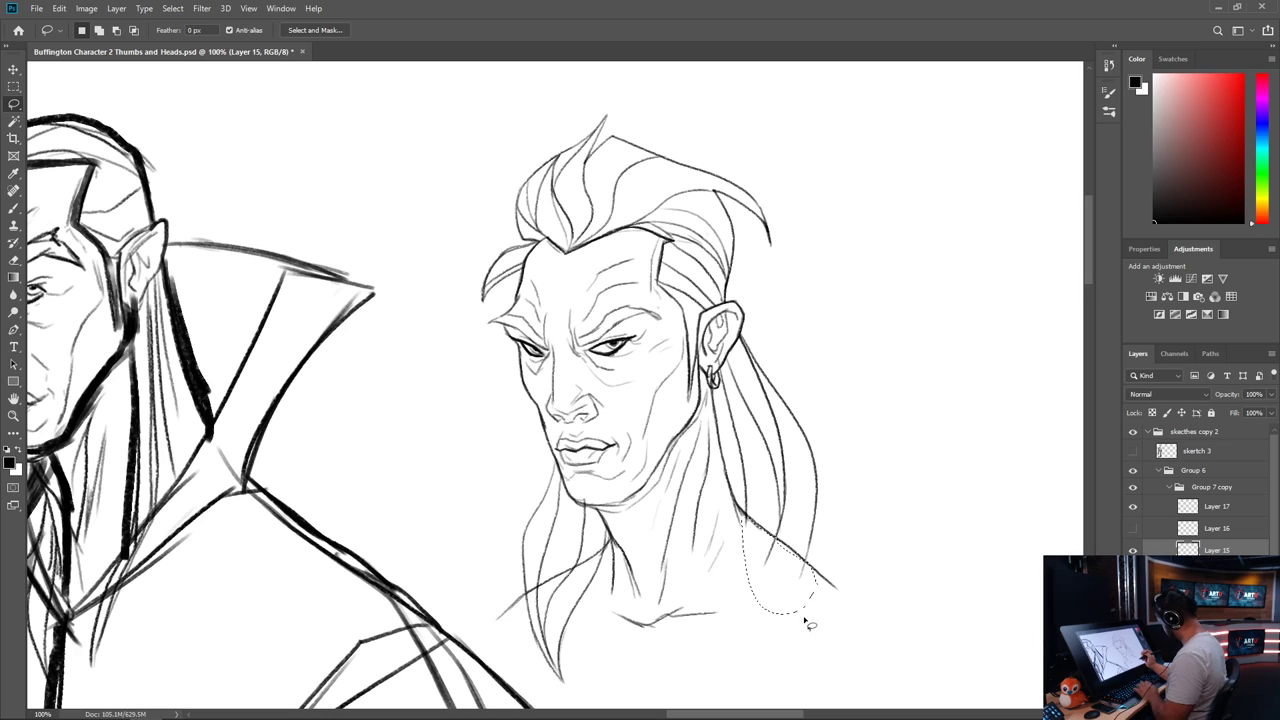
key(Delete)
key(ctrl+d)
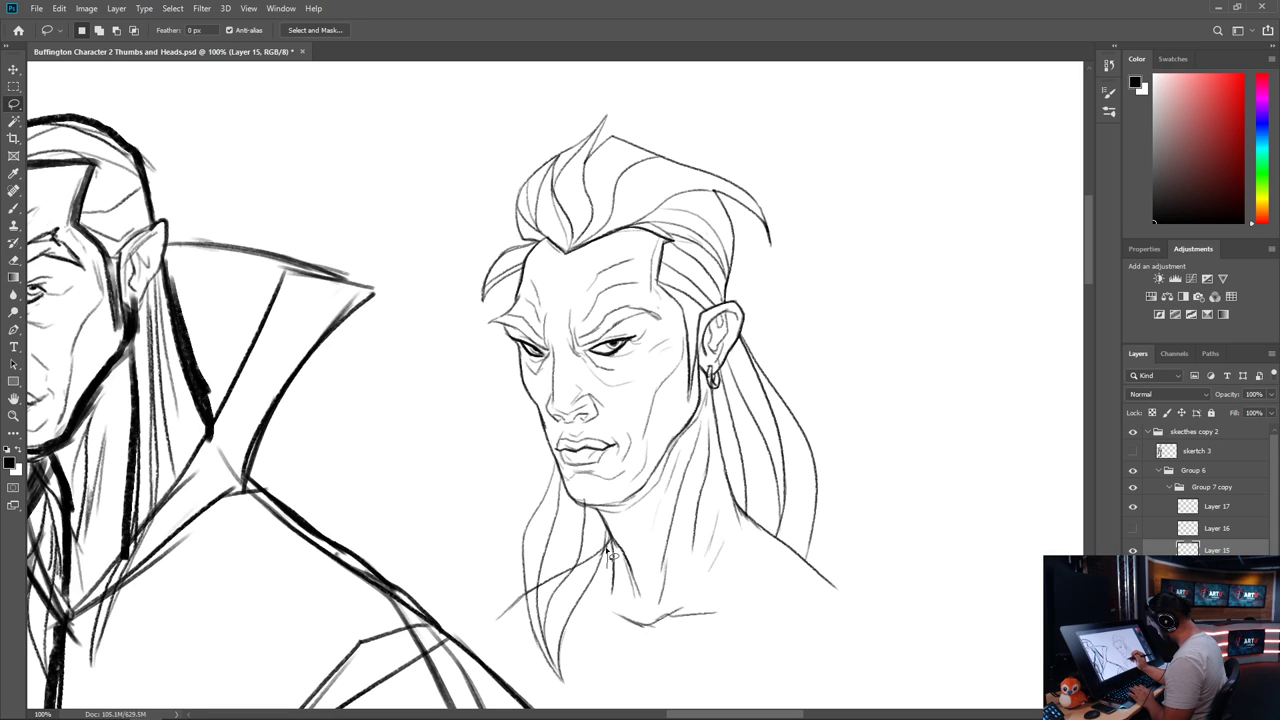
Delete the section of shoulder line on Layer 14 that crosses the front hair strands beside the neck
mouse_move(606, 553)
mouse_down()
mouse_move(536, 579)
mouse_move(532, 601)
mouse_move(604, 556)
mouse_up()
key(alt+[)
key(Delete)
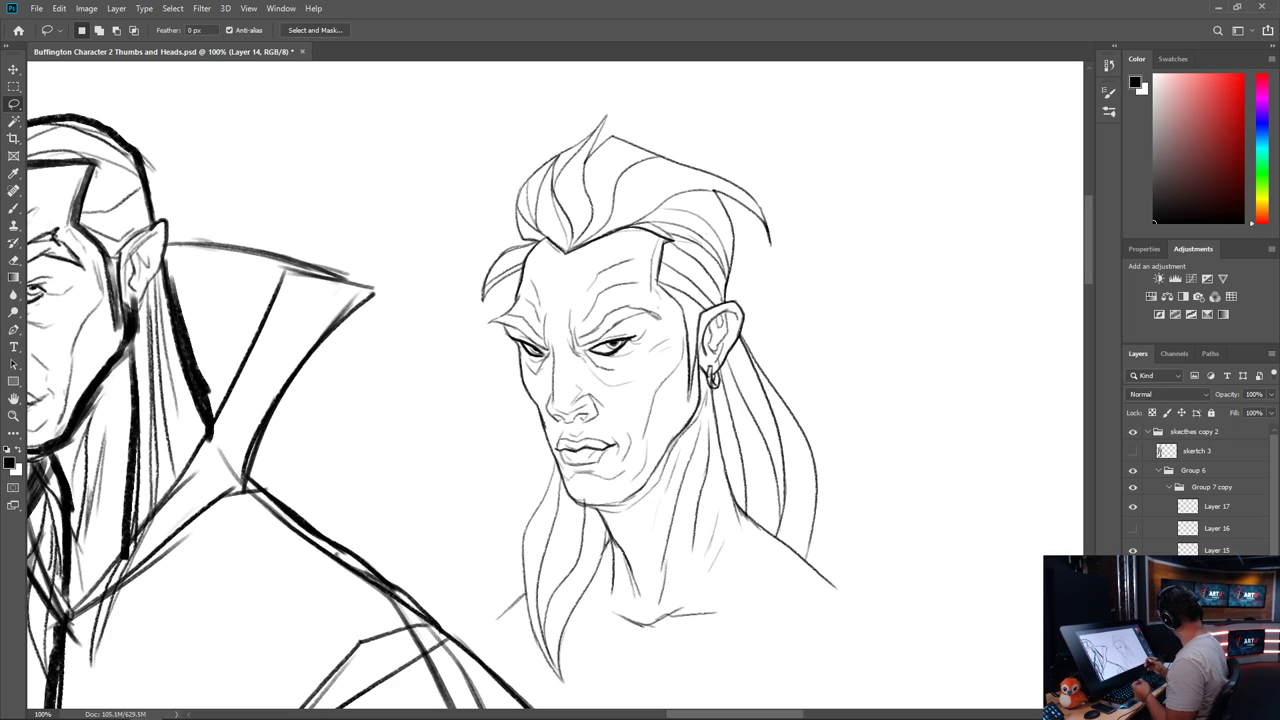
Merge the Group 7 copy into a single layer and duplicate that layer to darken the line art
click(1170, 488)
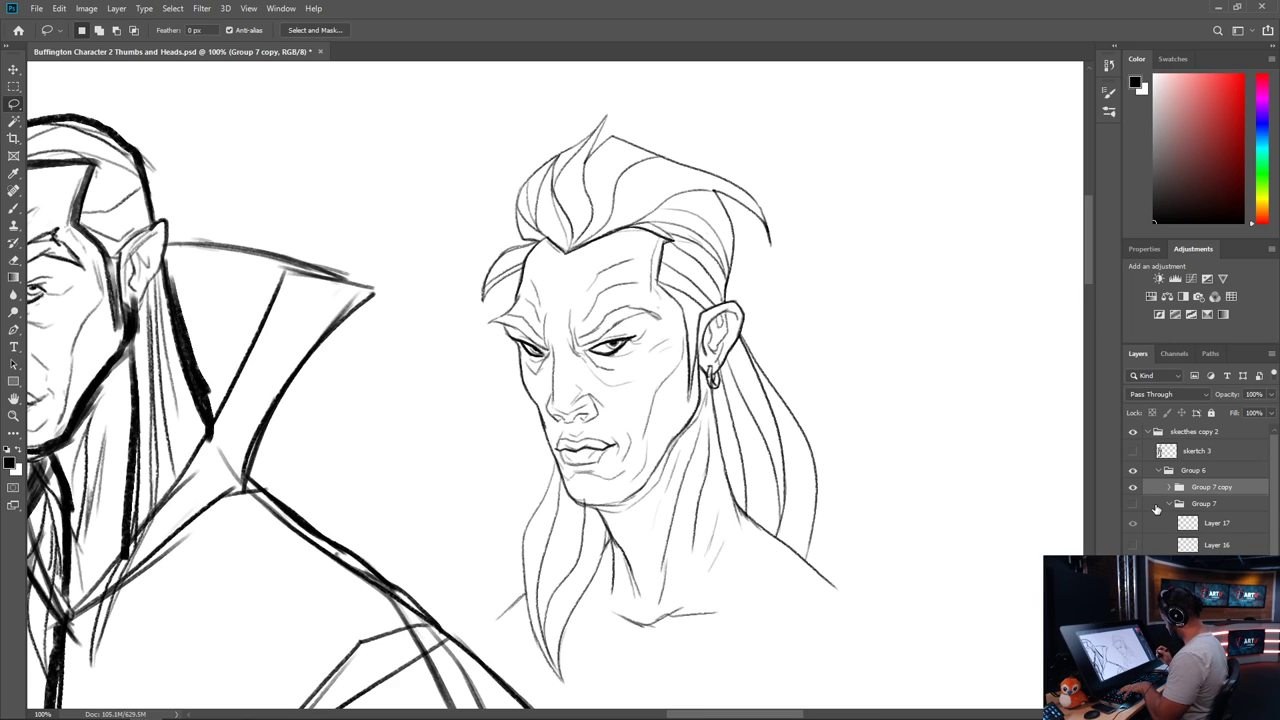
key(ctrl+e)
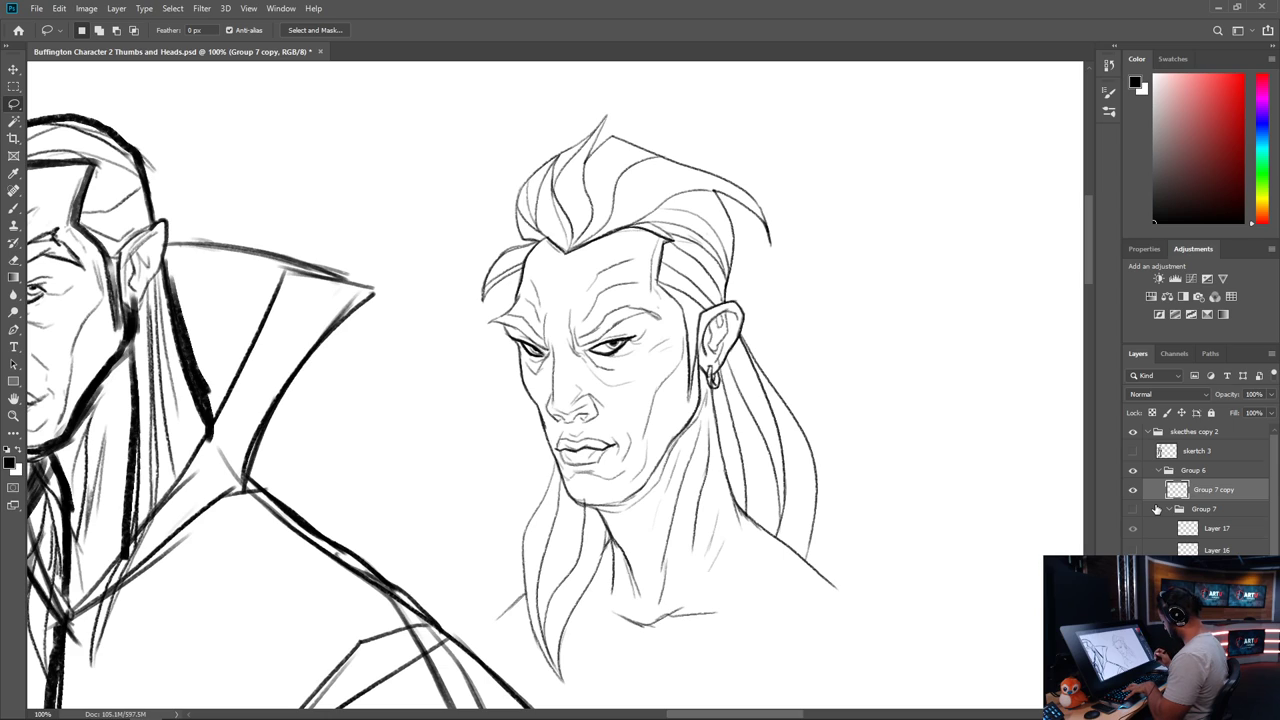
key(ctrl+j)
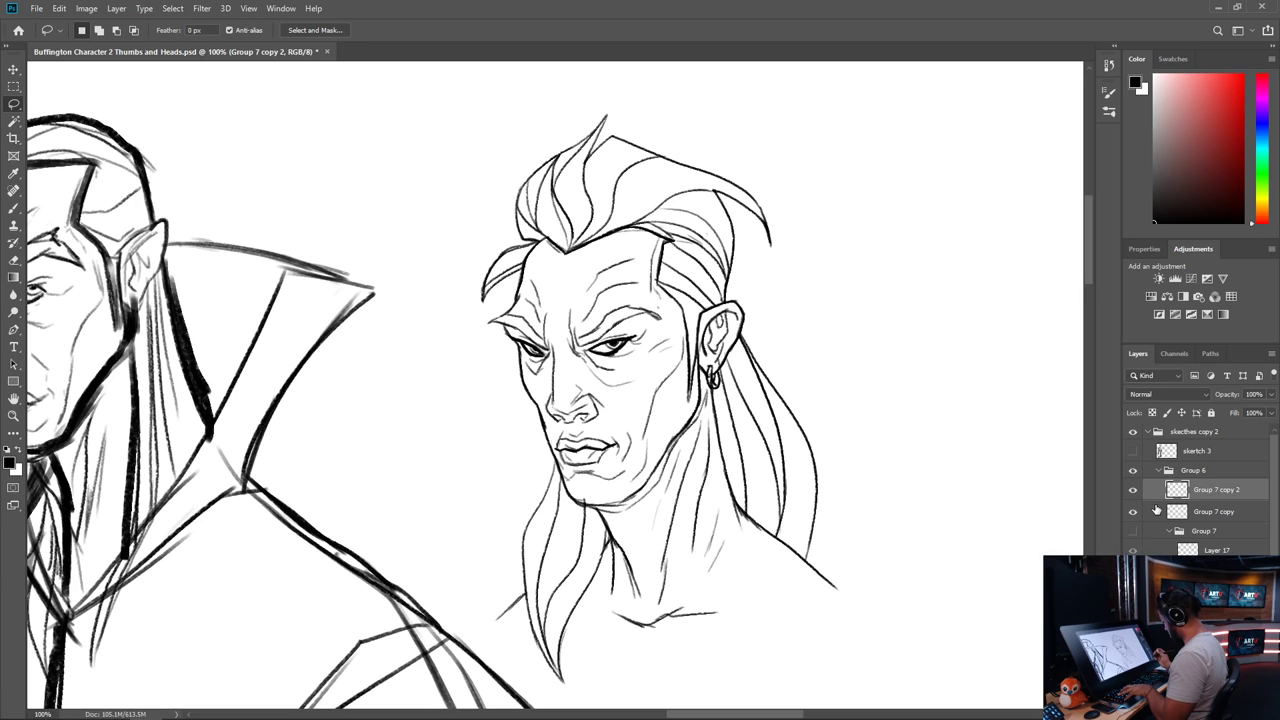
Group the merged line-art layer together with its duplicate and name the group "head"
key(ctrl+g)
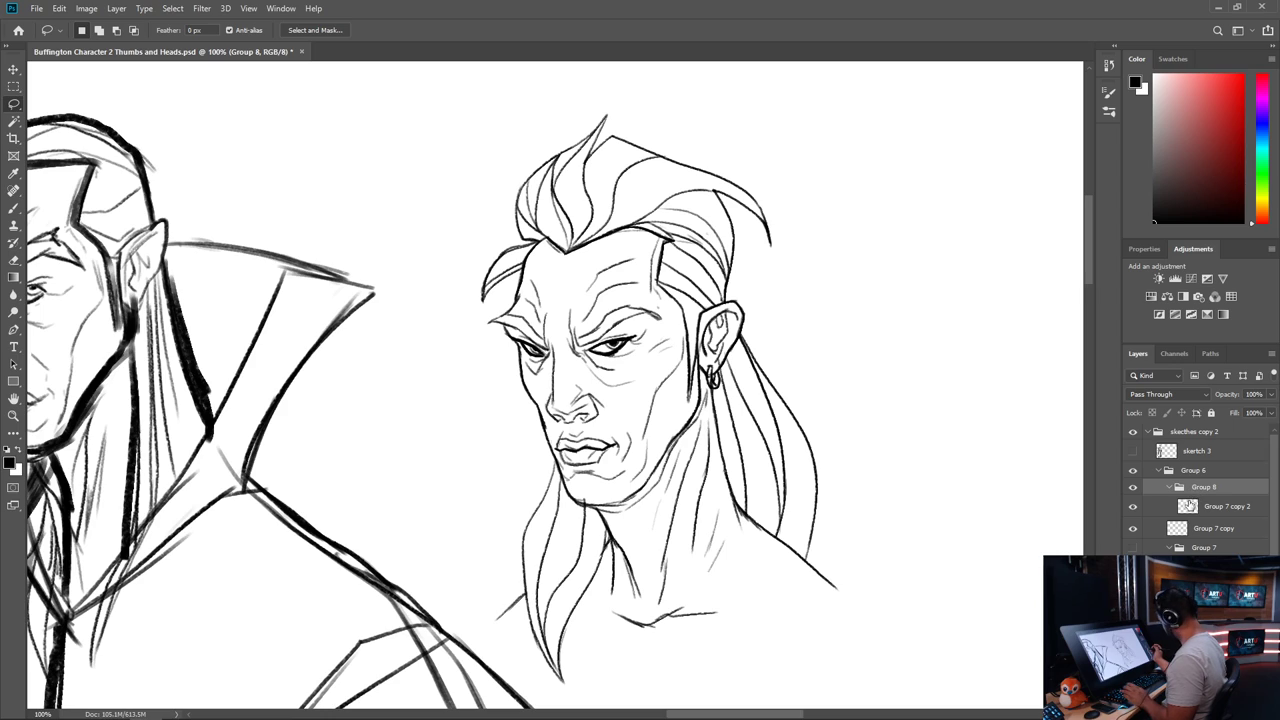
key(ctrl+z)
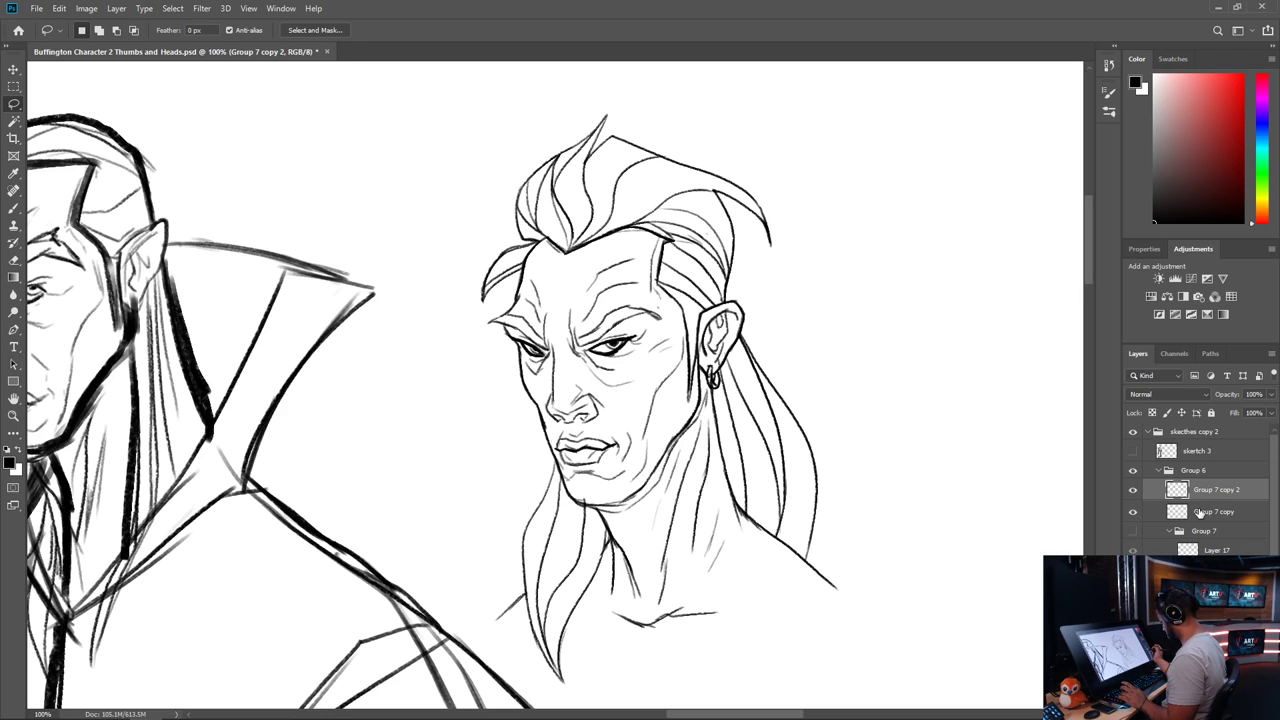
ctrl+click(1201, 512)
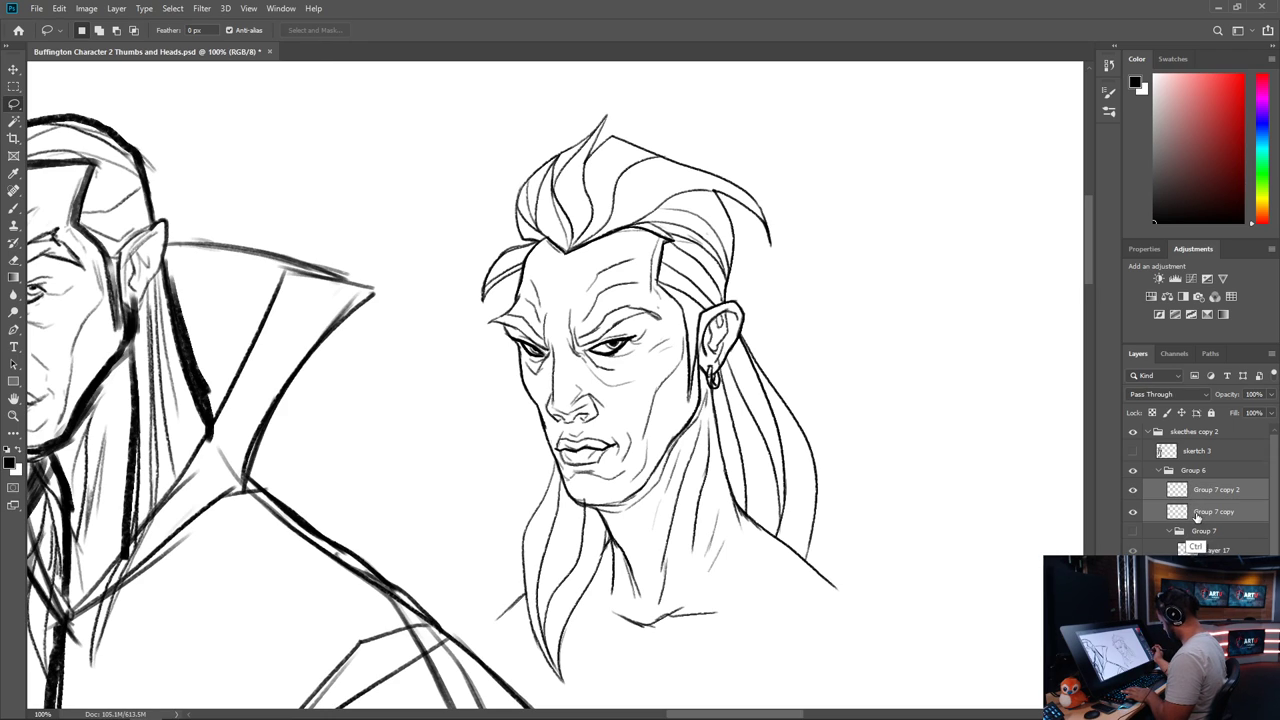
key(ctrl+g)
double_click(1200, 487)
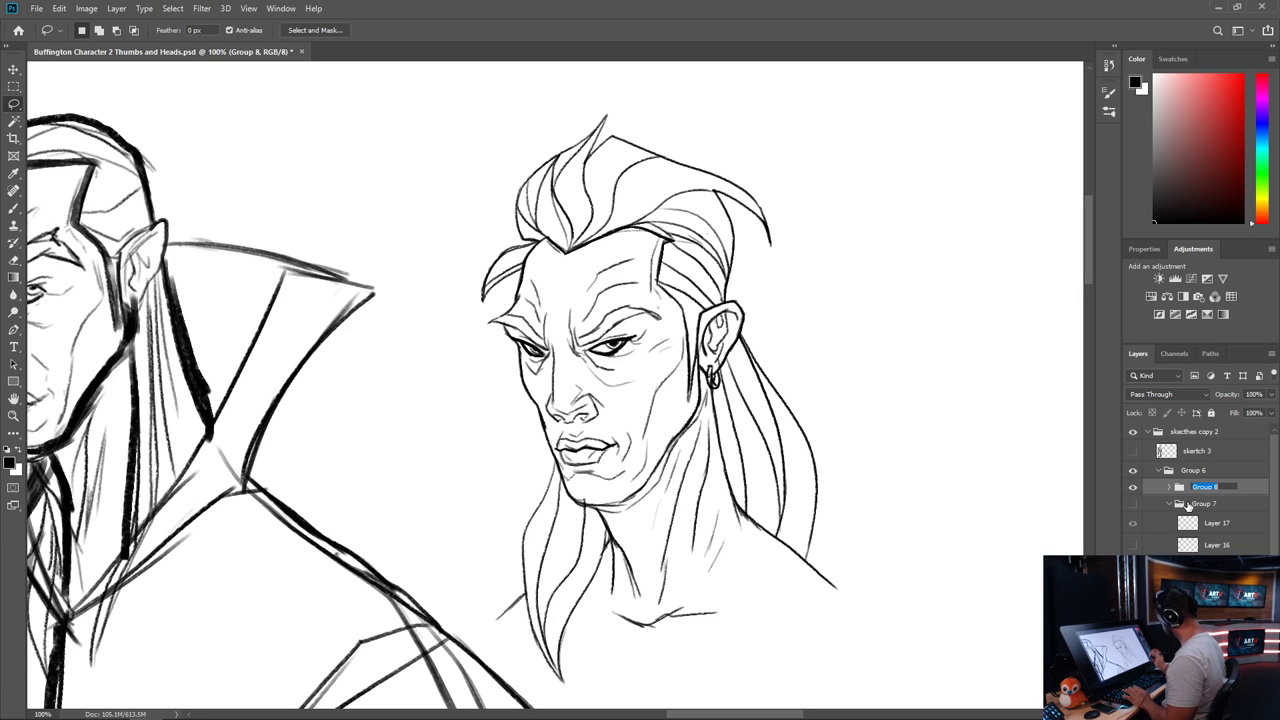
text(head)
key(Return)
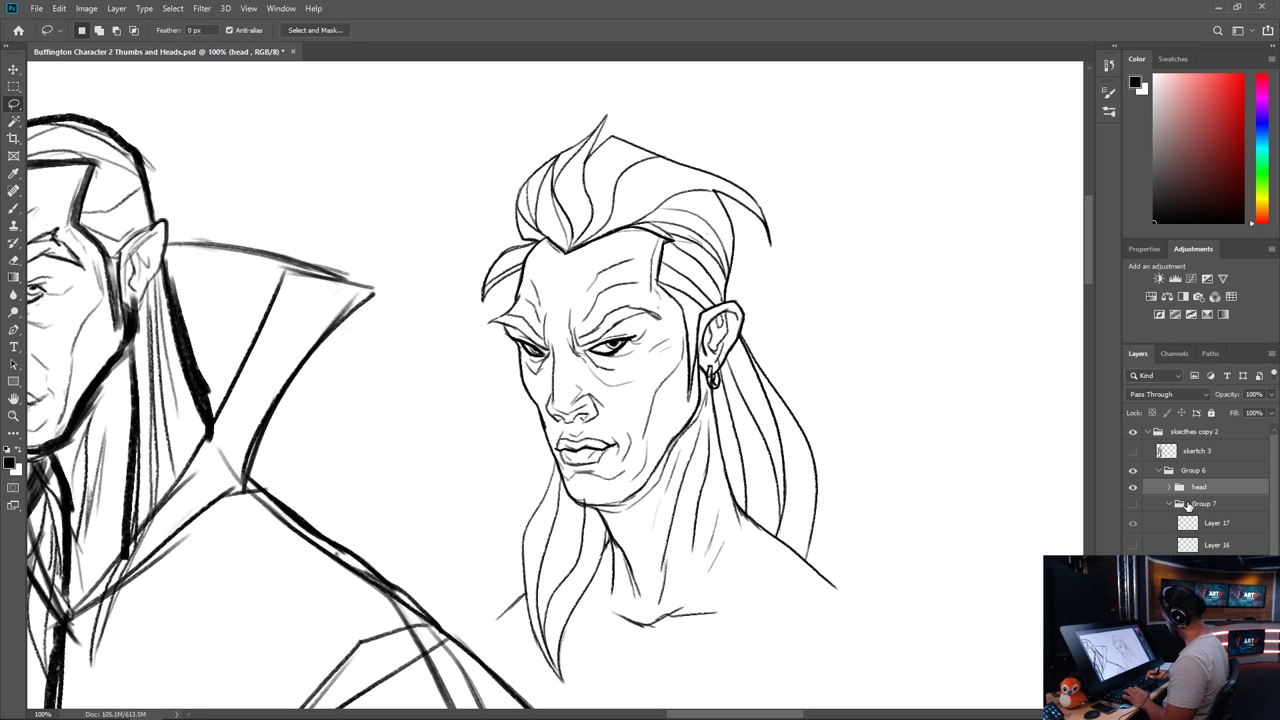
Lower the opacity of Group 7 copy 2 to 67% and compare the line weight with the layer hidden and shown
click(1169, 487)
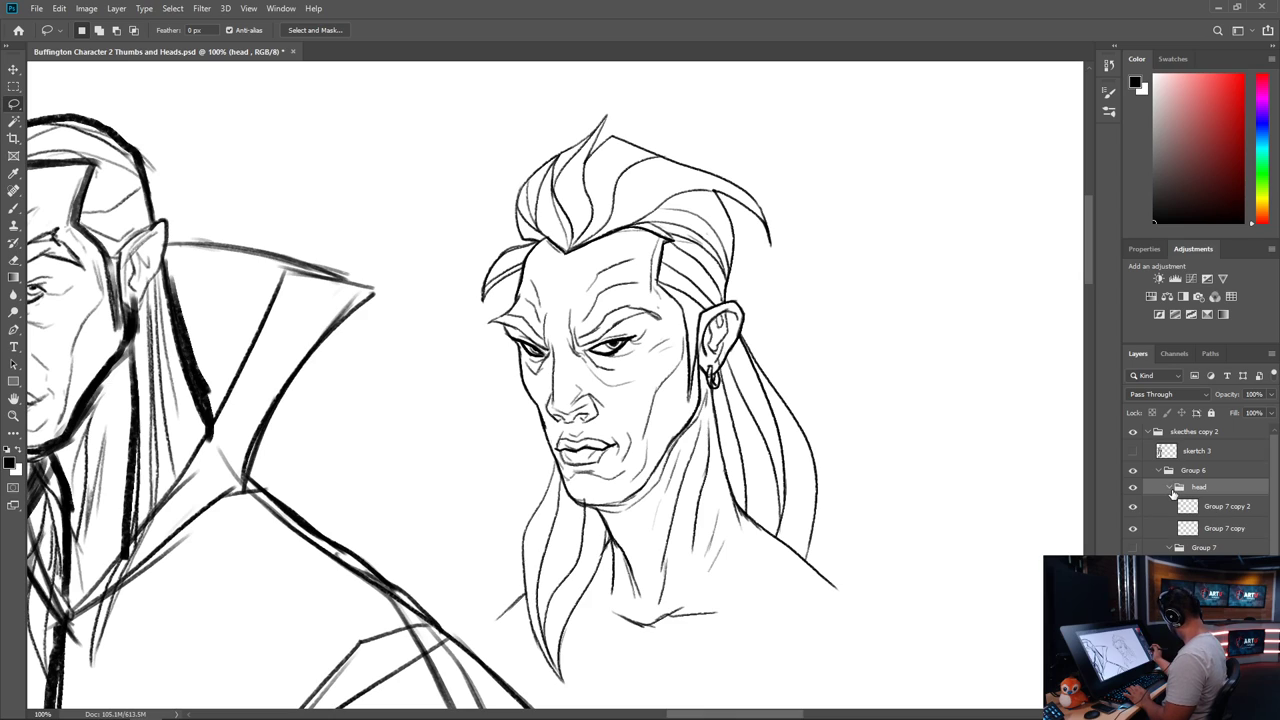
click(1133, 506)
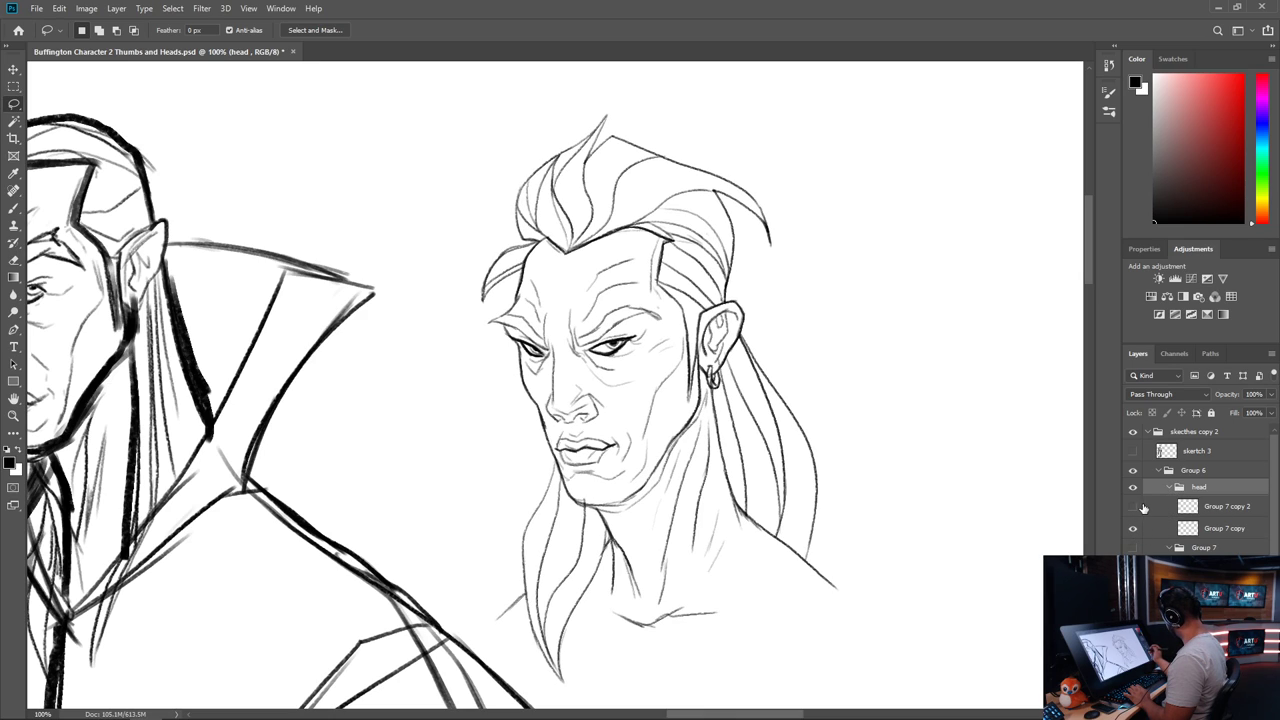
click(1133, 506)
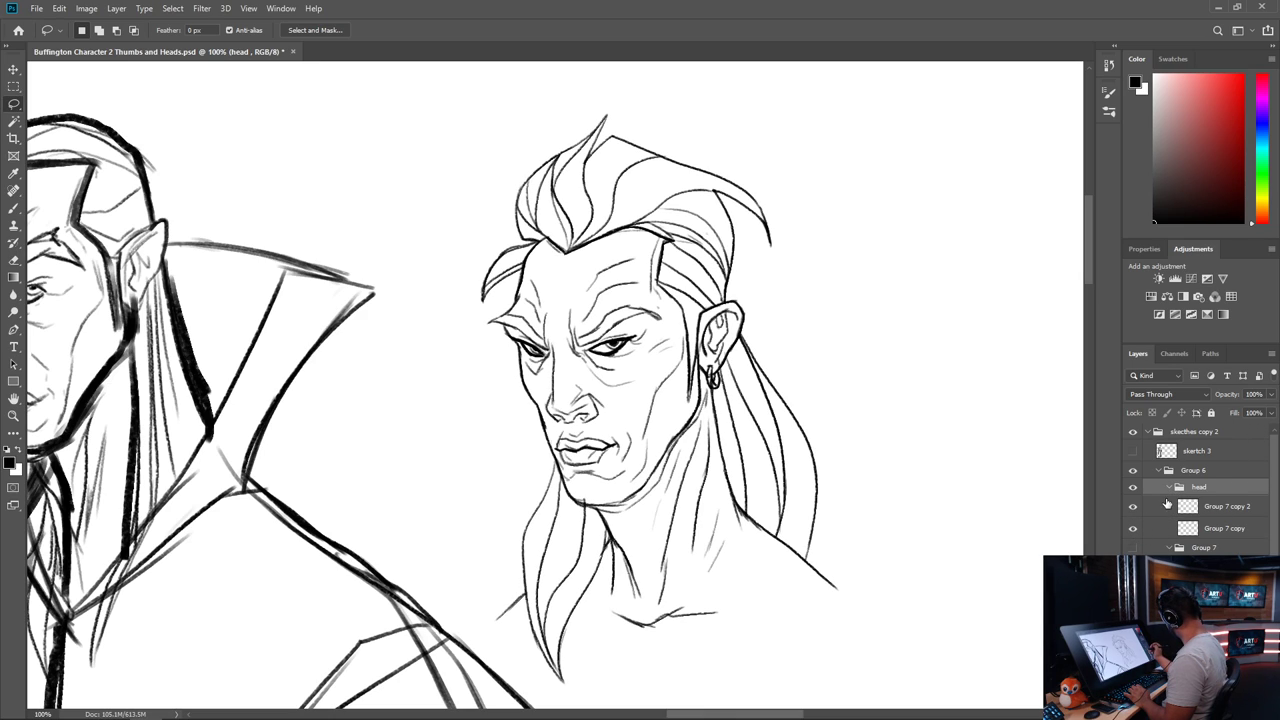
click(1167, 505)
click(1270, 394)
drag(1270, 413, 1247, 417)
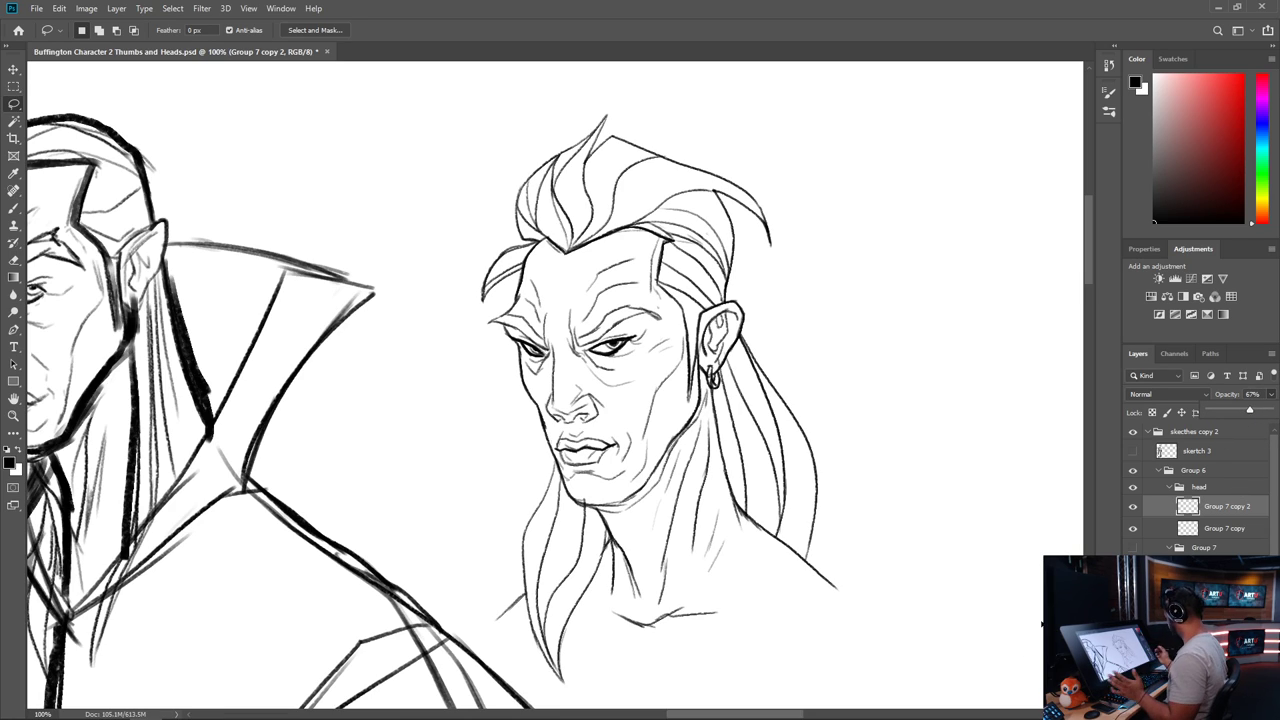
click(1133, 507)
click(1133, 509)
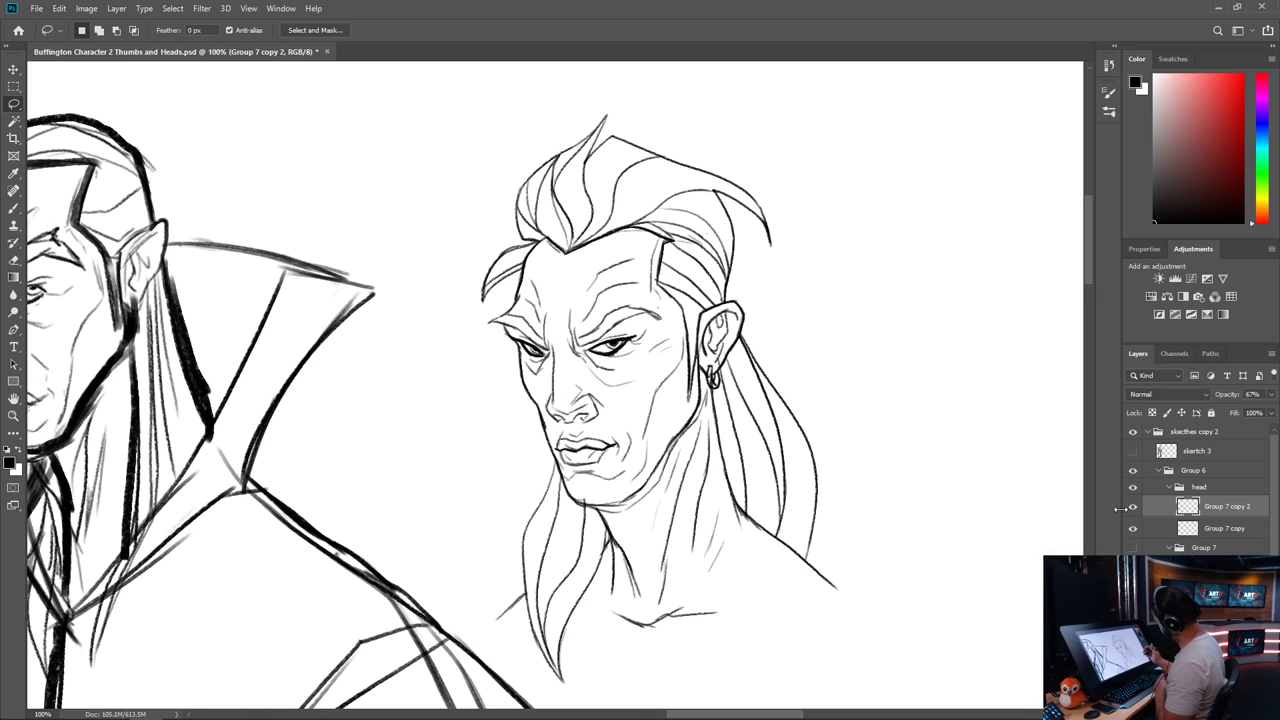
Examine the full-figure sketch from head to hem and compare it with the portrait line art
click(1170, 488)
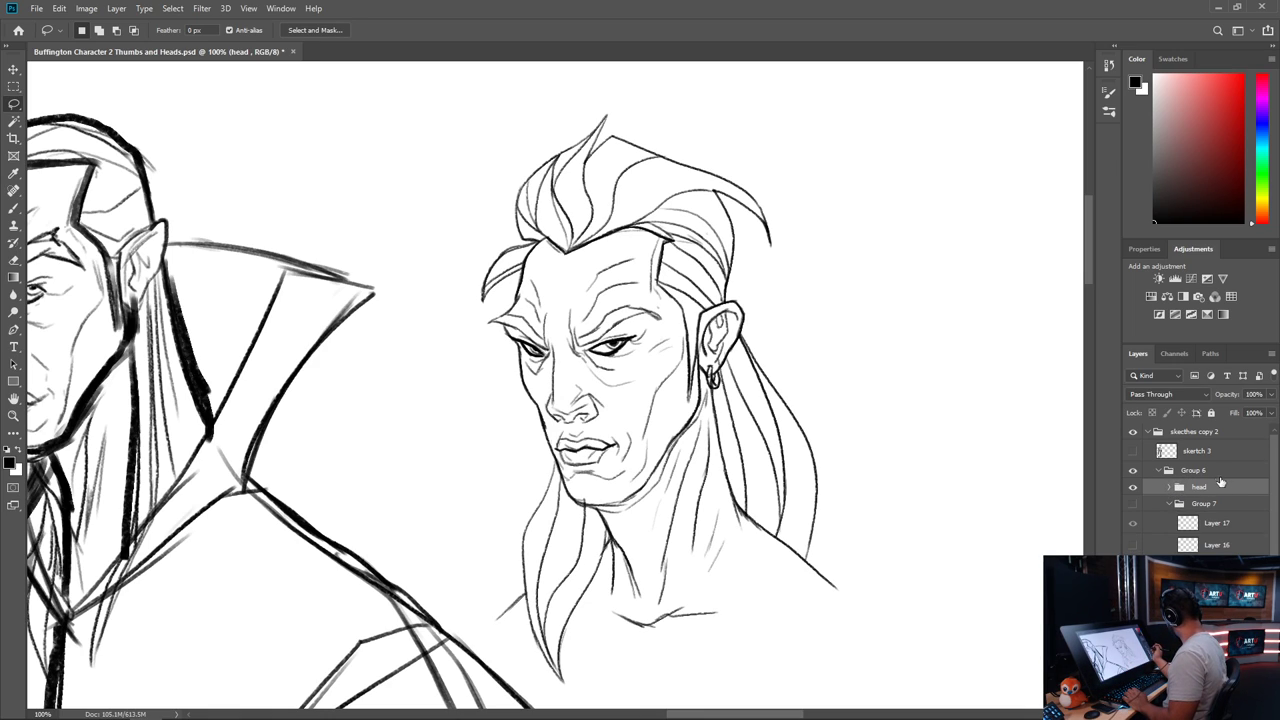
key(ctrl+minus)
key(ctrl+minus)
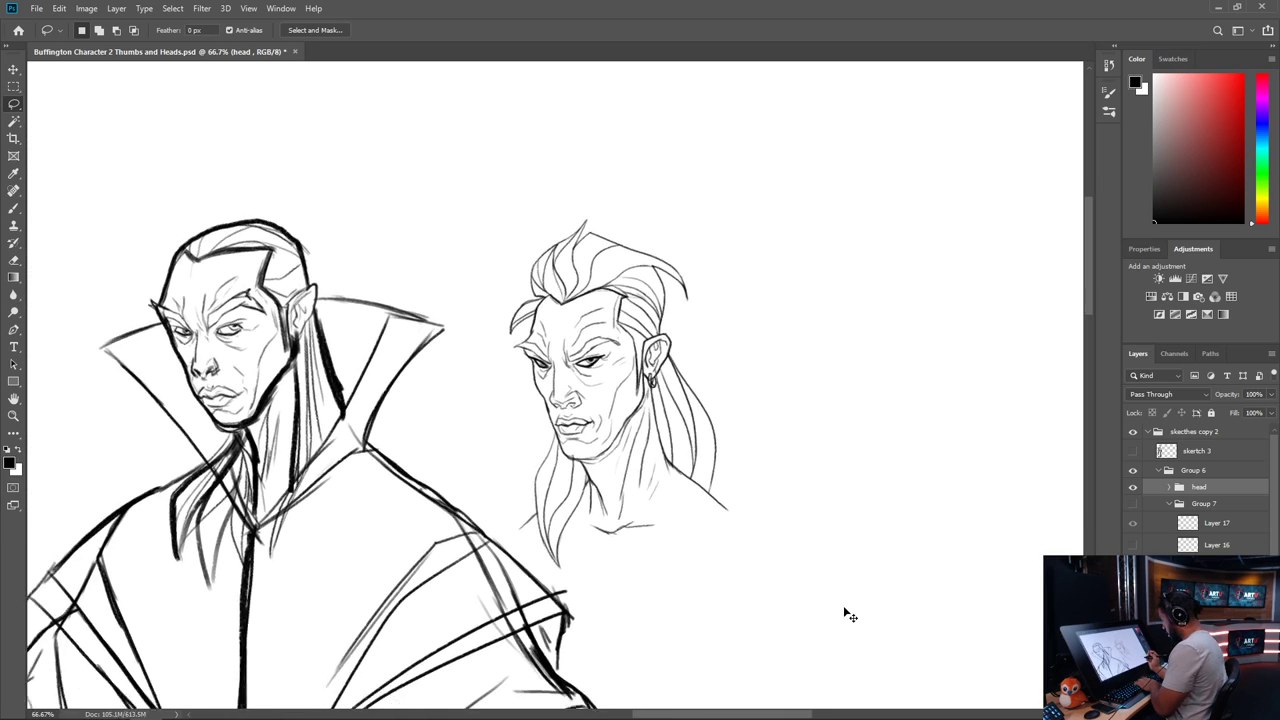
drag(846, 608, 966, 182)
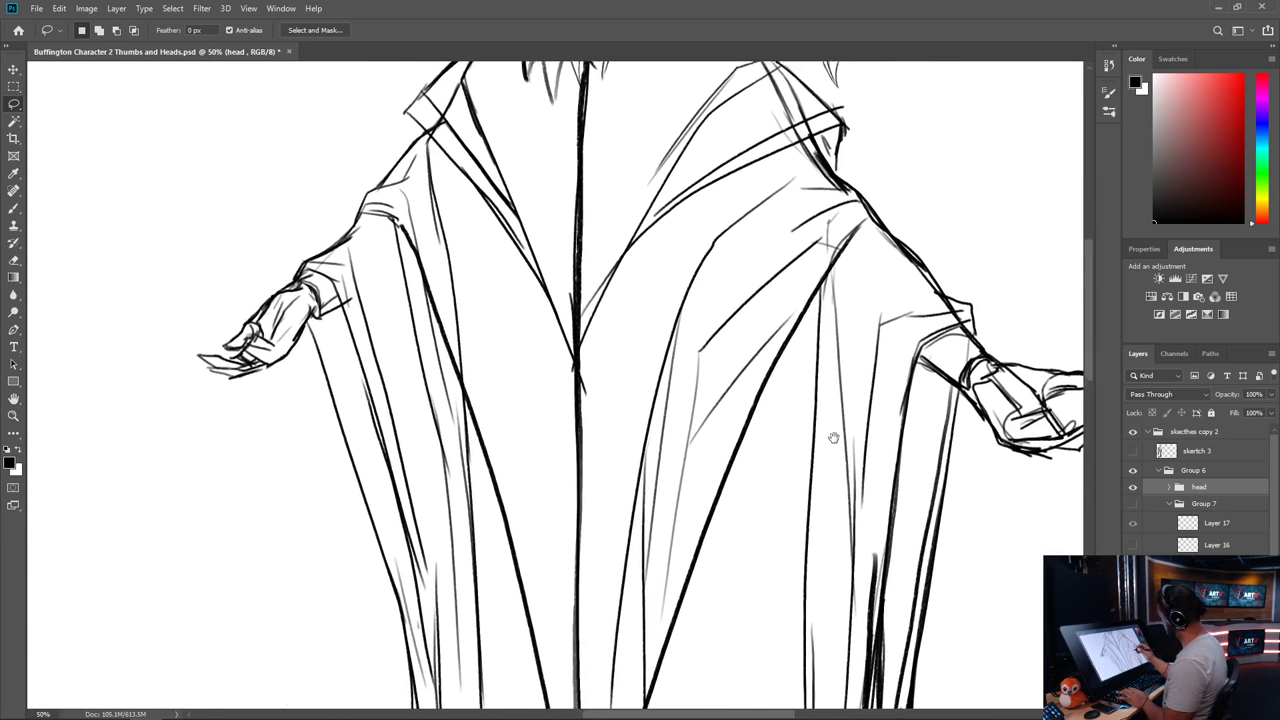
drag(733, 582, 463, 427)
drag(731, 540, 784, 369)
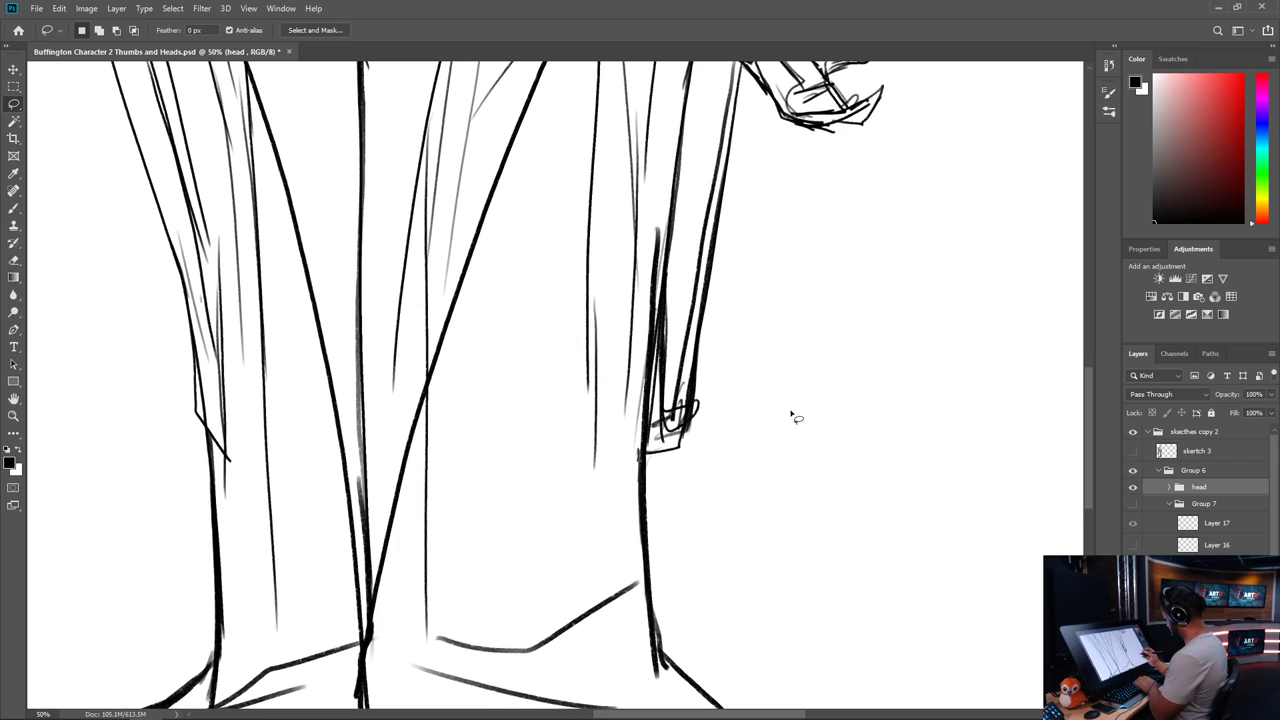
key(ctrl+minus)
key(ctrl+minus)
drag(678, 306, 722, 387)
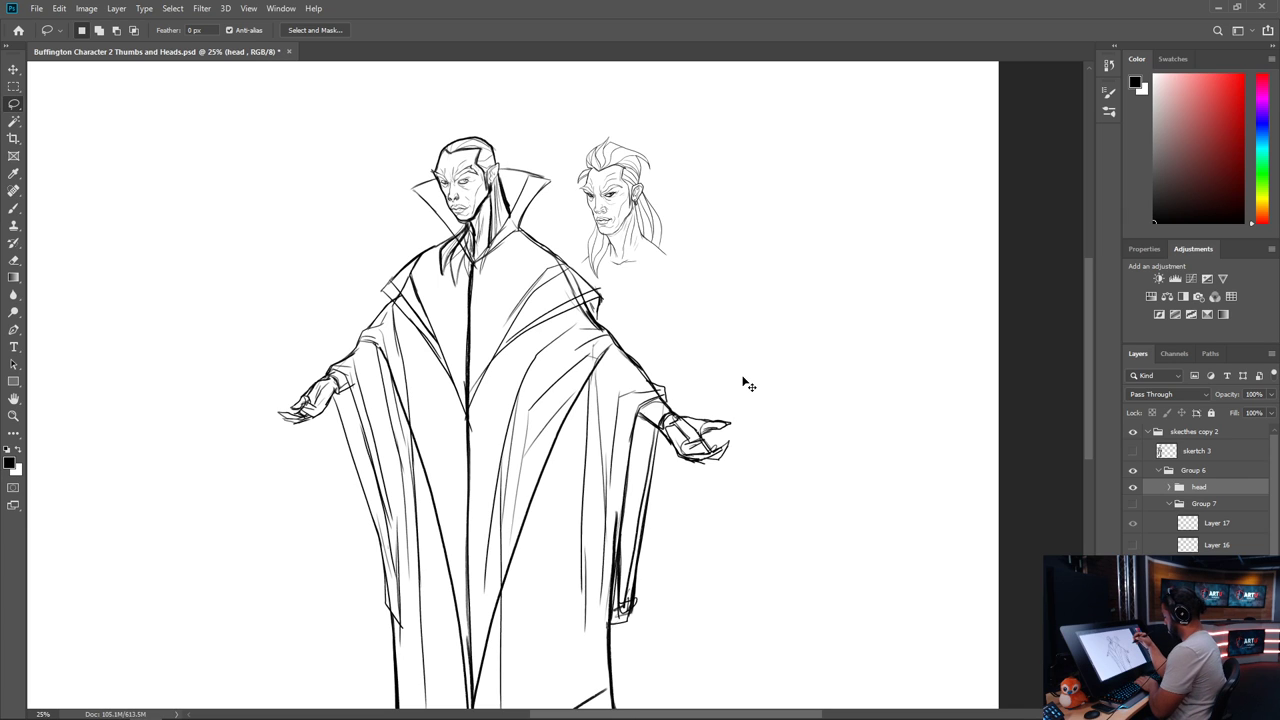
key(ctrl+plus)
key(ctrl+plus)
drag(737, 277, 664, 528)
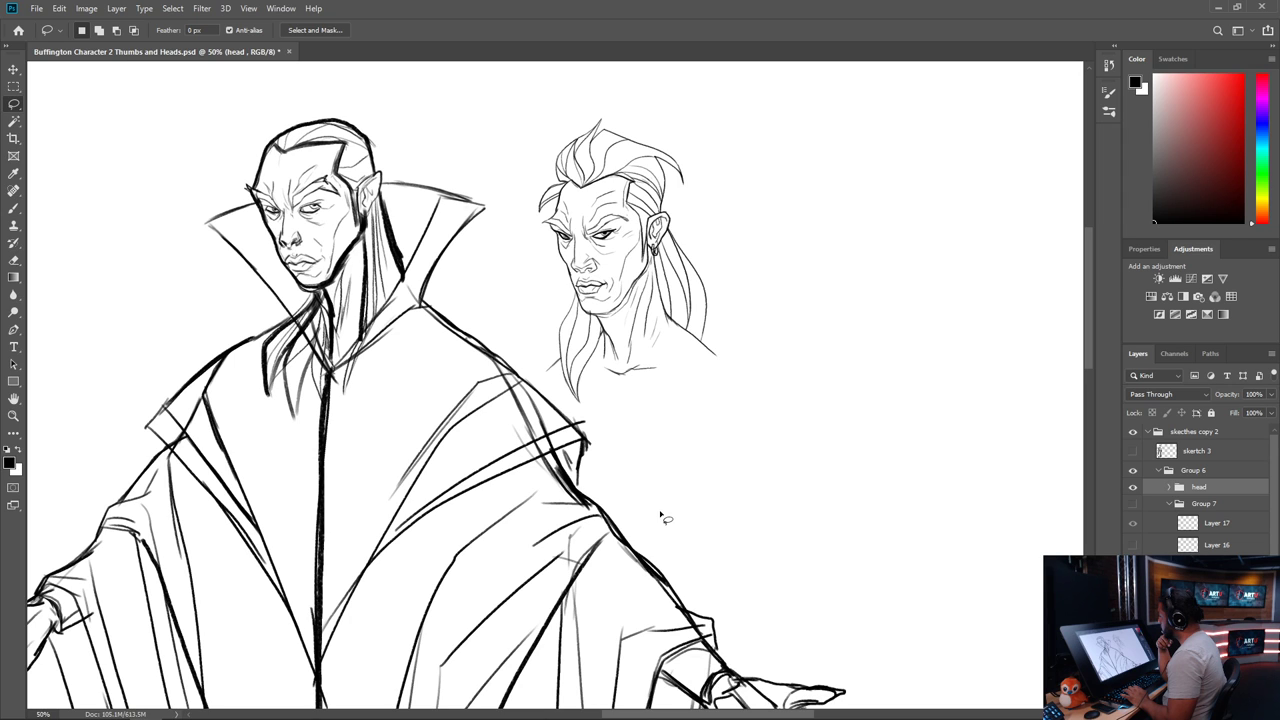
key(ctrl+plus)
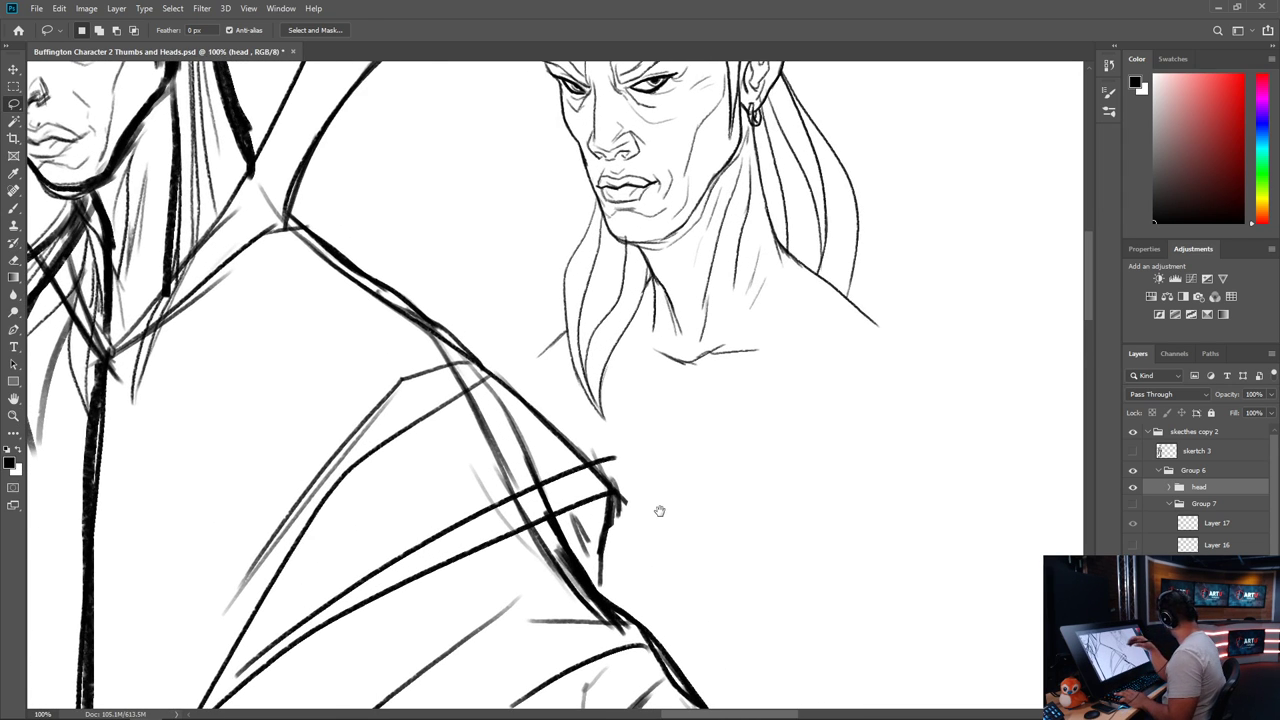
drag(657, 514, 593, 605)
Add a new layer above Group 7 copy 2 and brush a small touch-up stroke into the hair beside the forehead
click(1169, 487)
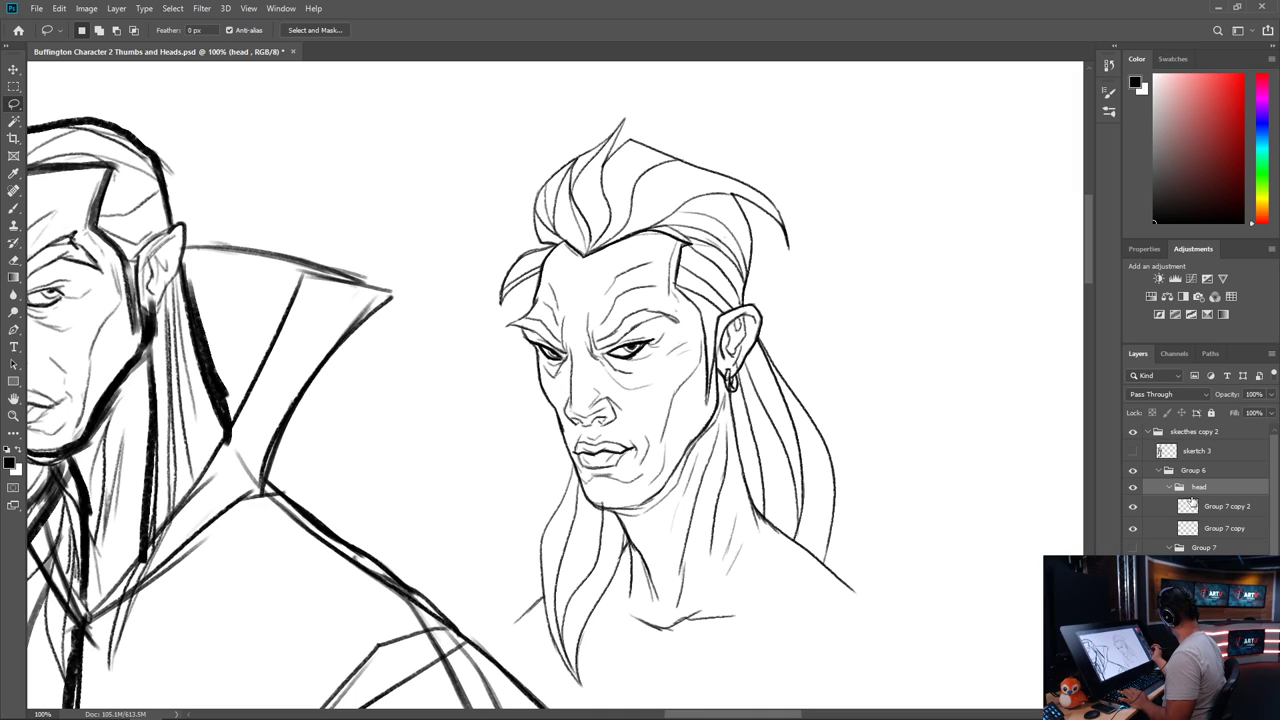
click(1210, 508)
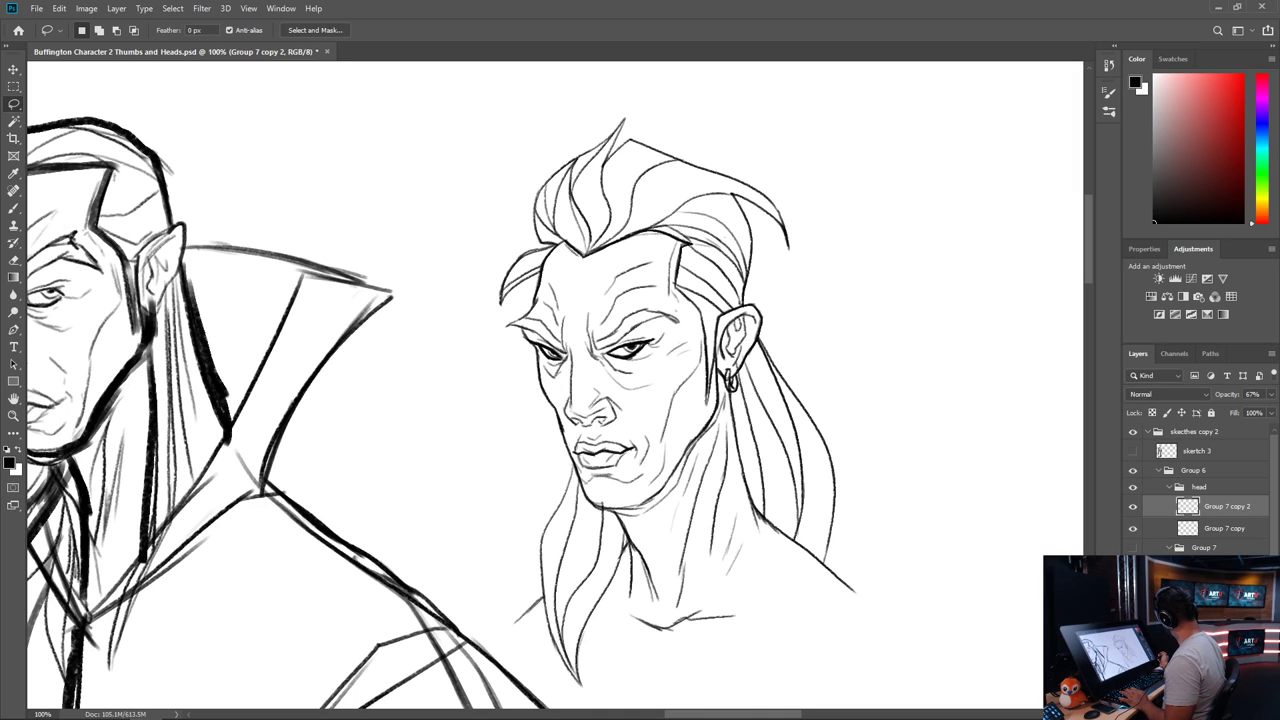
key(ctrl+alt+shift+n)
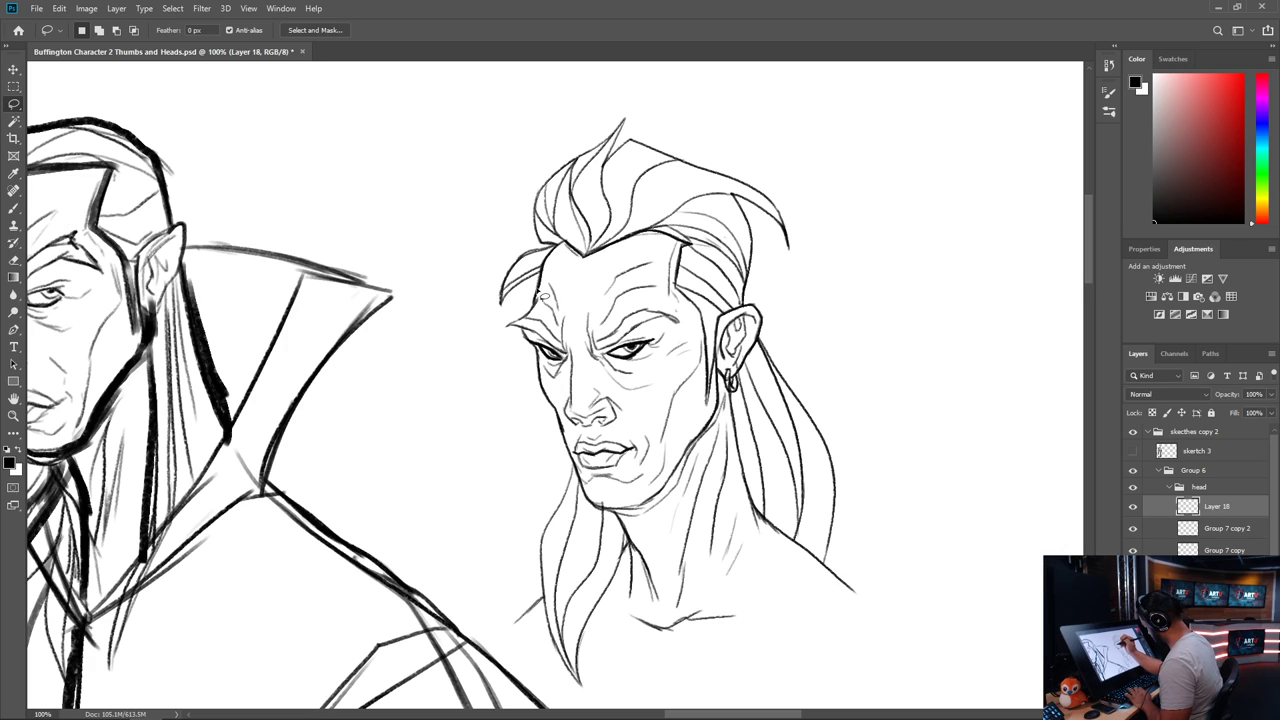
key(b)
drag(533, 275, 529, 305)
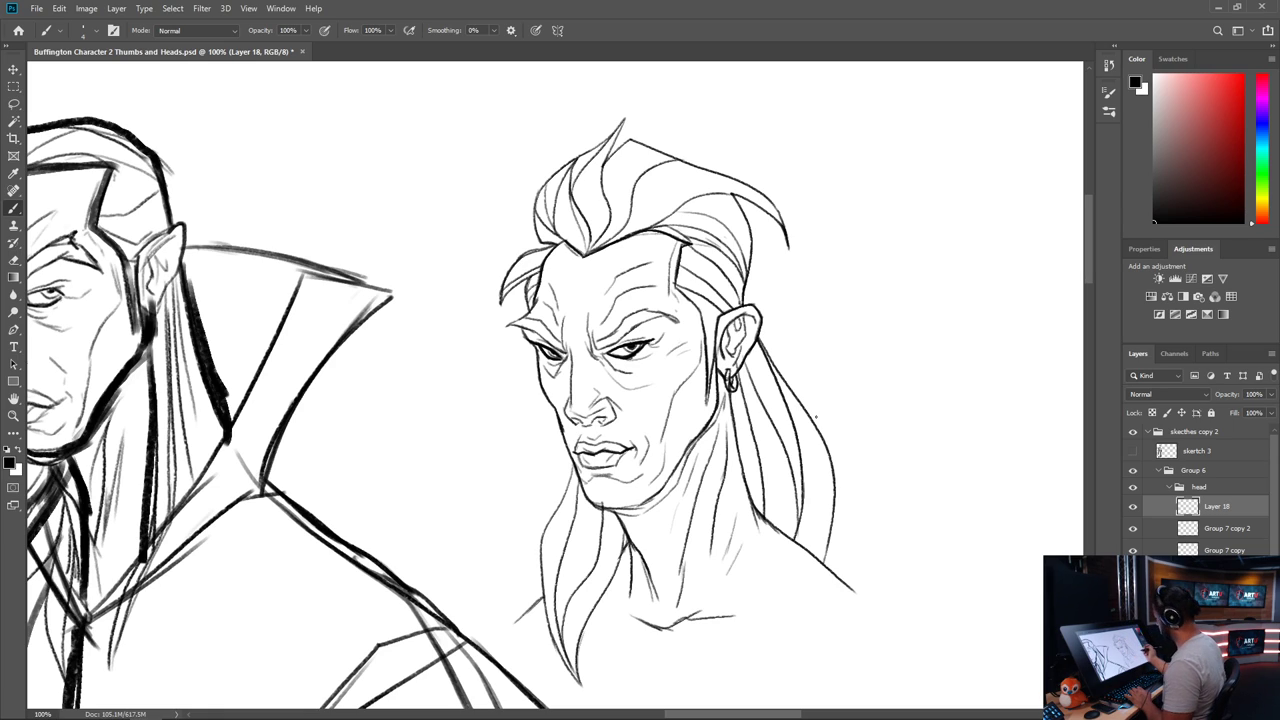
Merge the touch-up layer with both head line-art layers, duplicate the merged layer, and hide the original as a backup
shift+click(1213, 549)
key(ctrl+e)
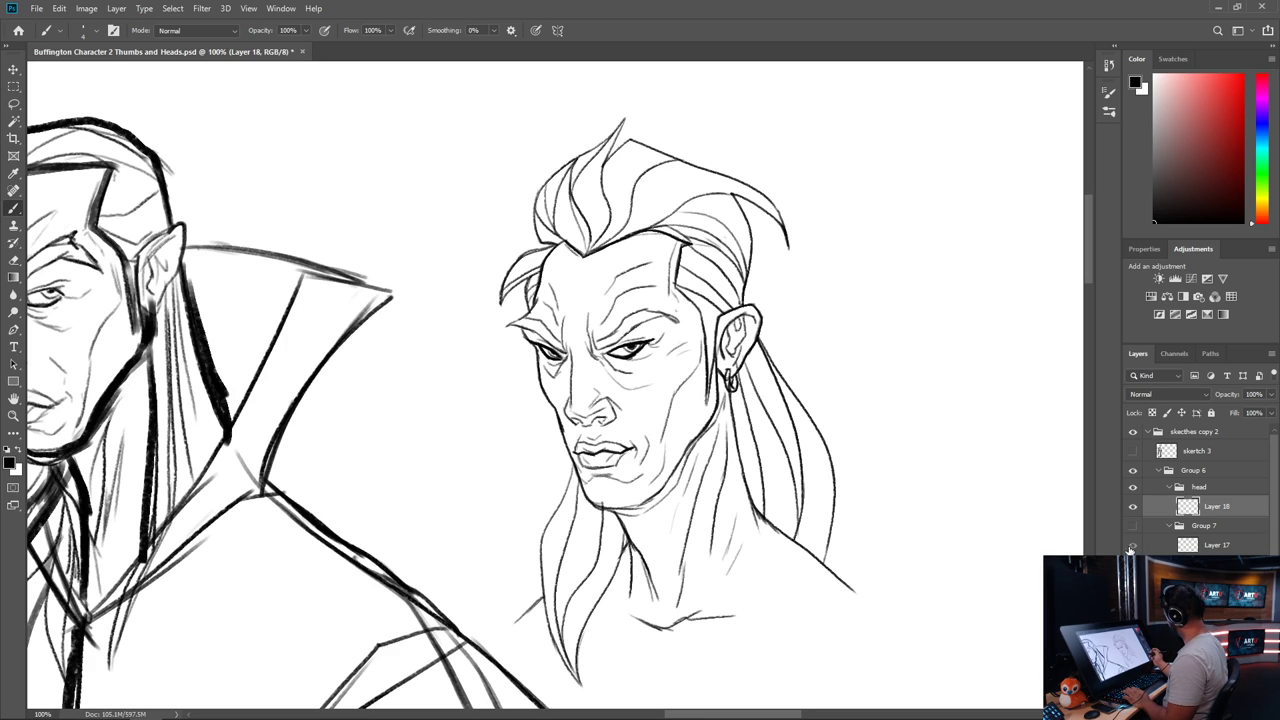
key(ctrl+j)
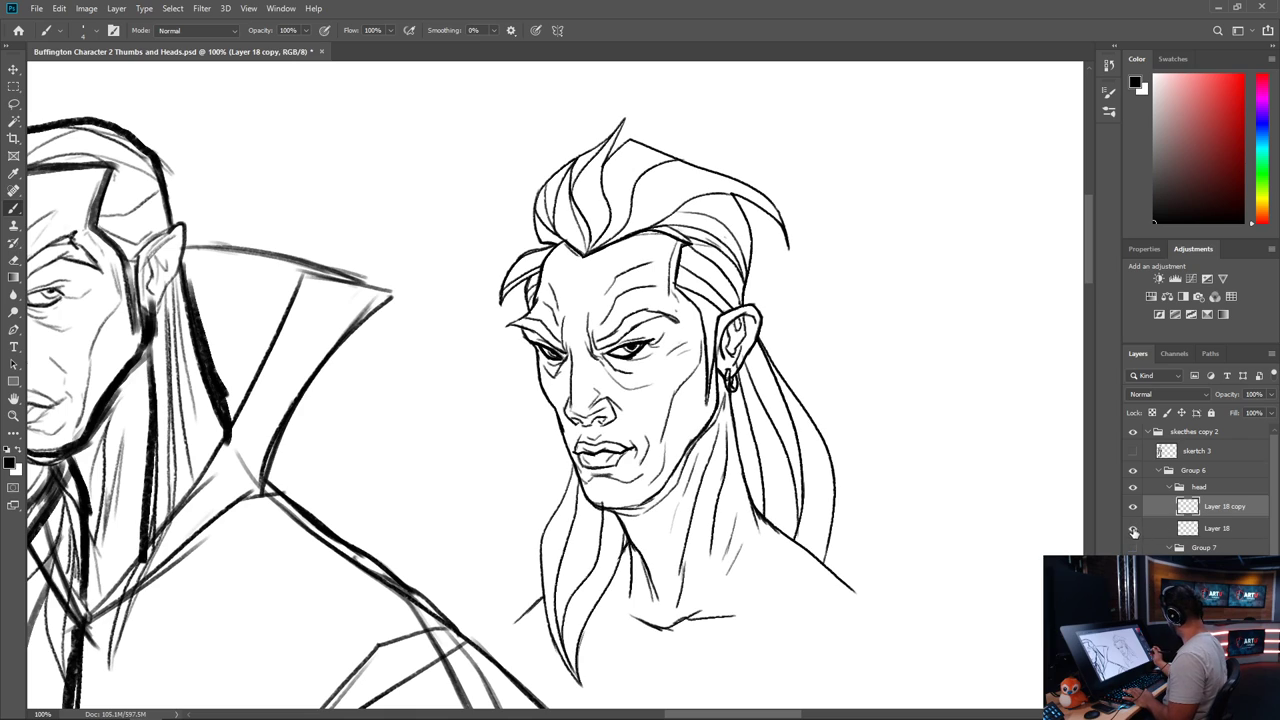
click(1133, 529)
Warp the Layer 18 copy head line art, pulling the outer hair outline outward and raising the top tuft slightly
key(ctrl+t)
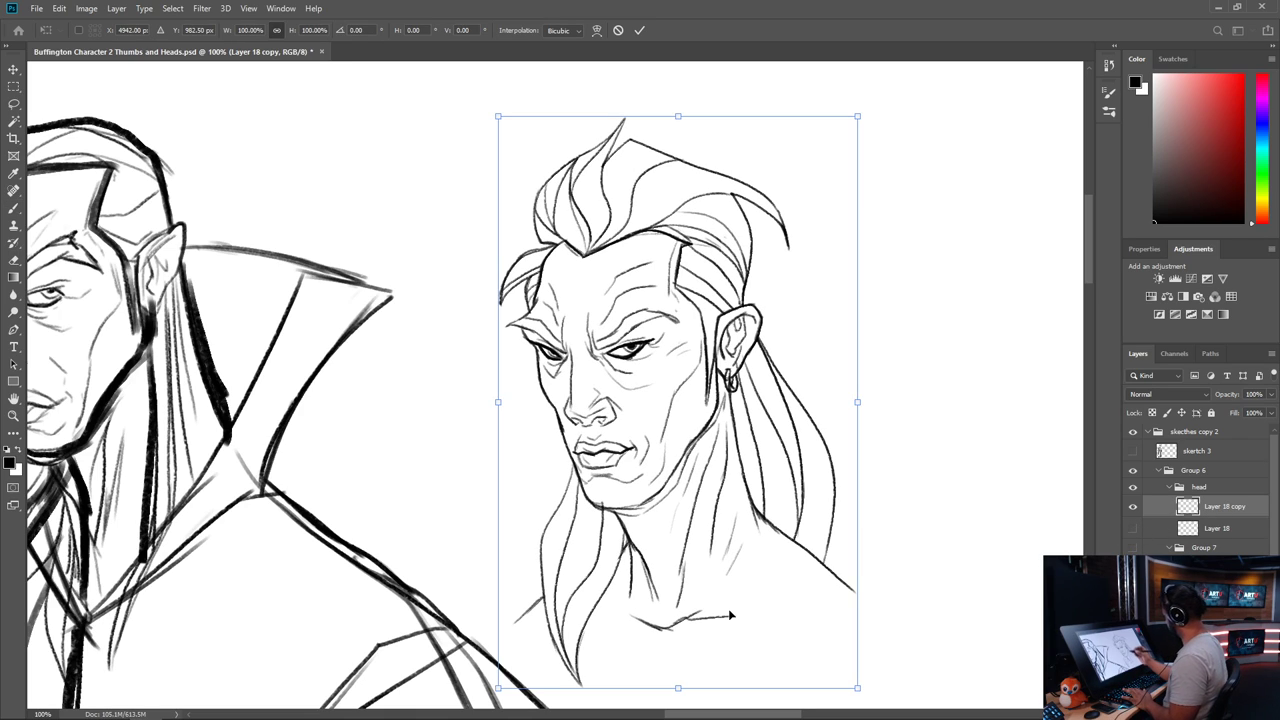
right_click(735, 443)
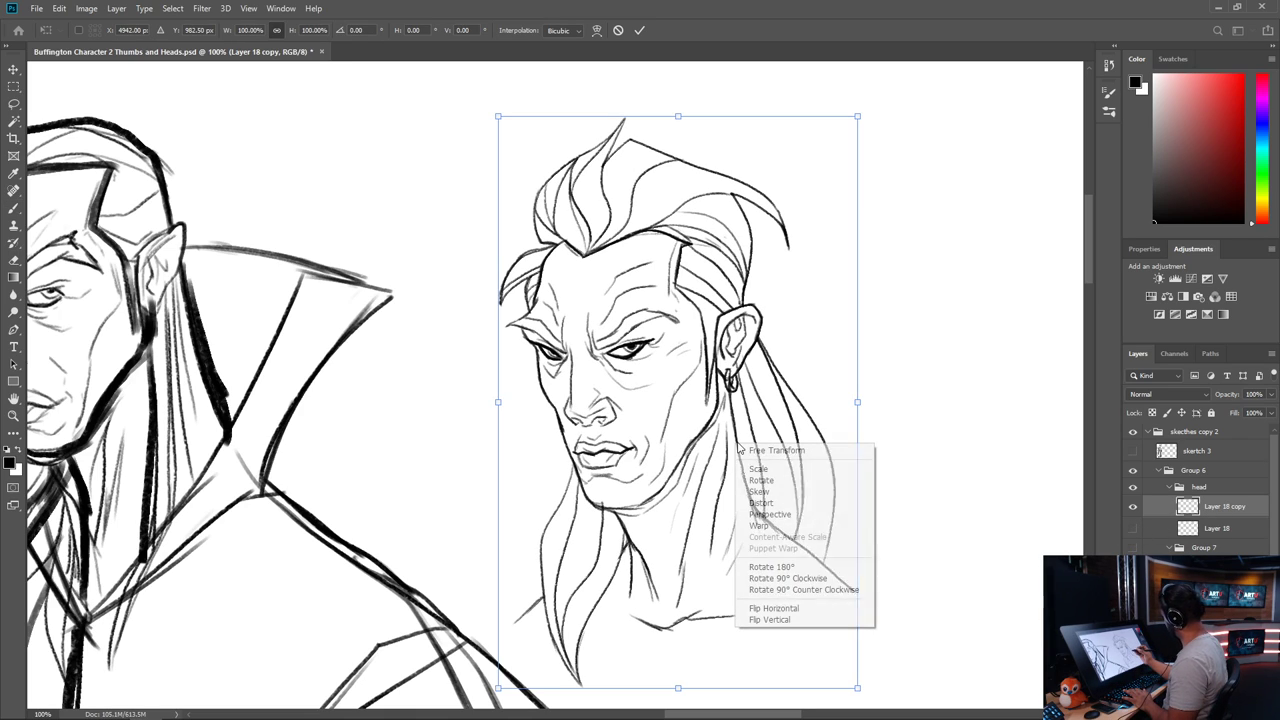
click(790, 526)
drag(742, 123, 758, 124)
drag(498, 307, 482, 306)
drag(498, 117, 484, 115)
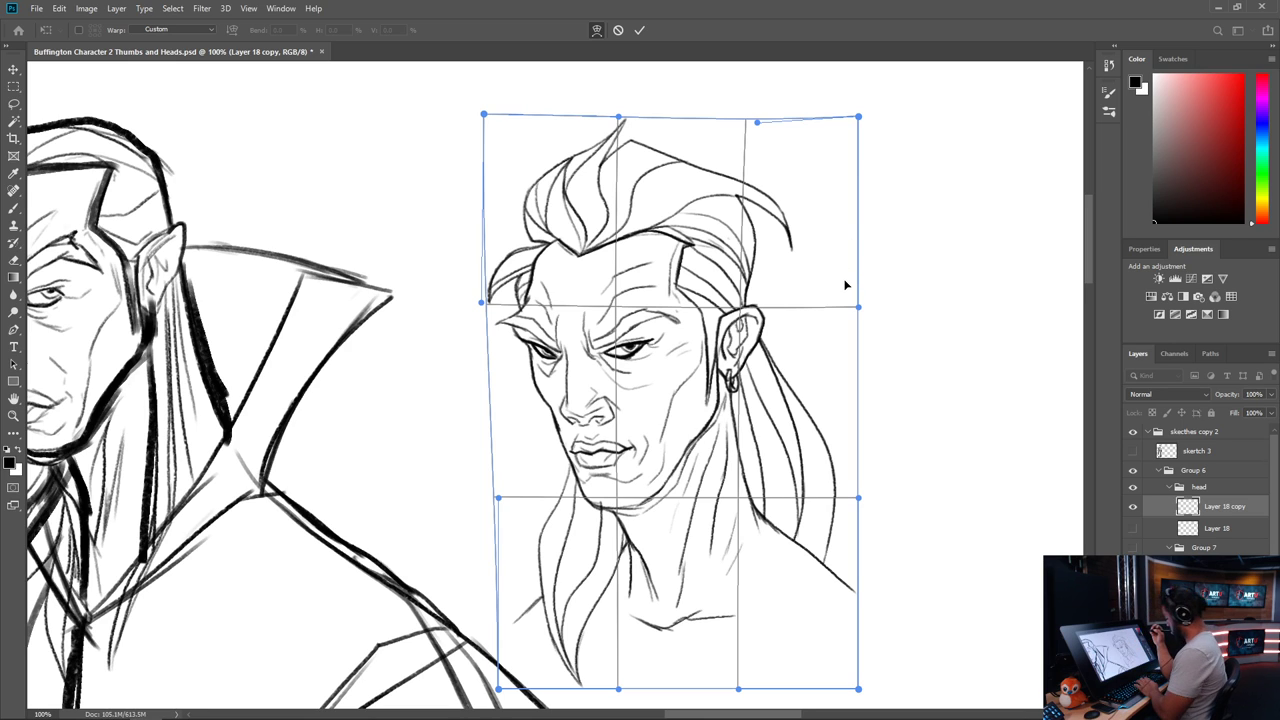
key(ctrl+minus)
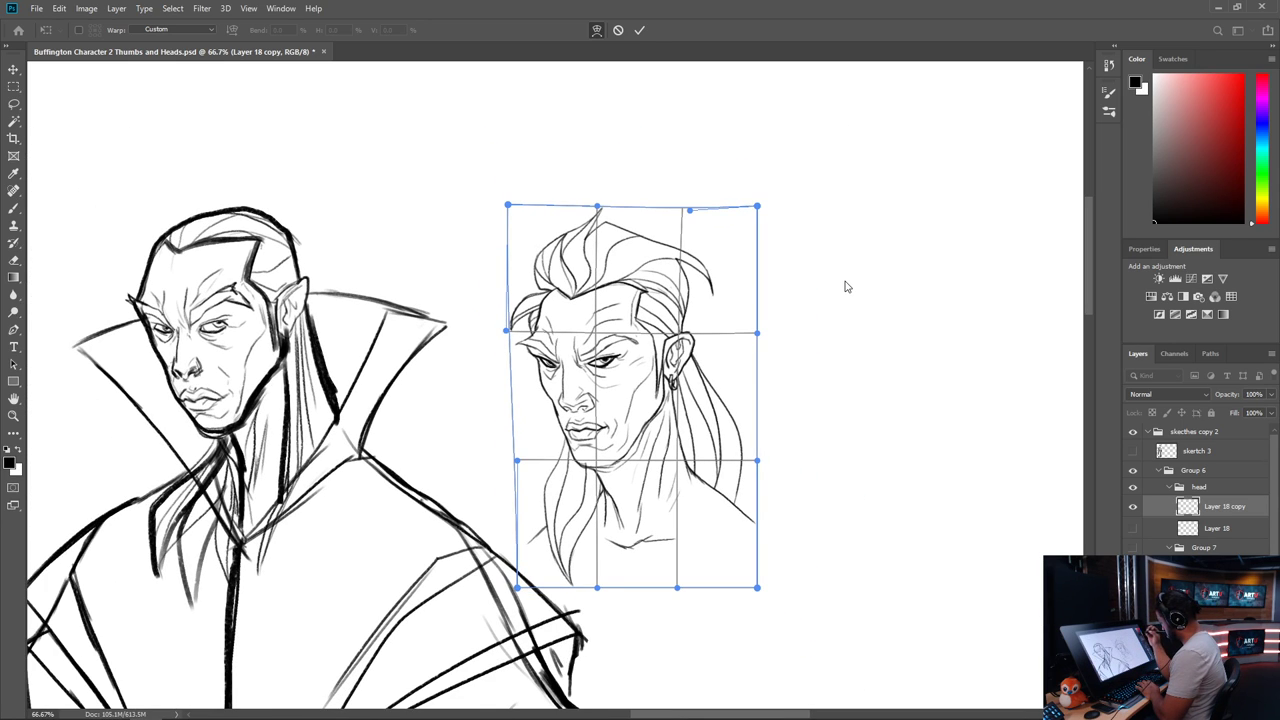
drag(597, 205, 603, 199)
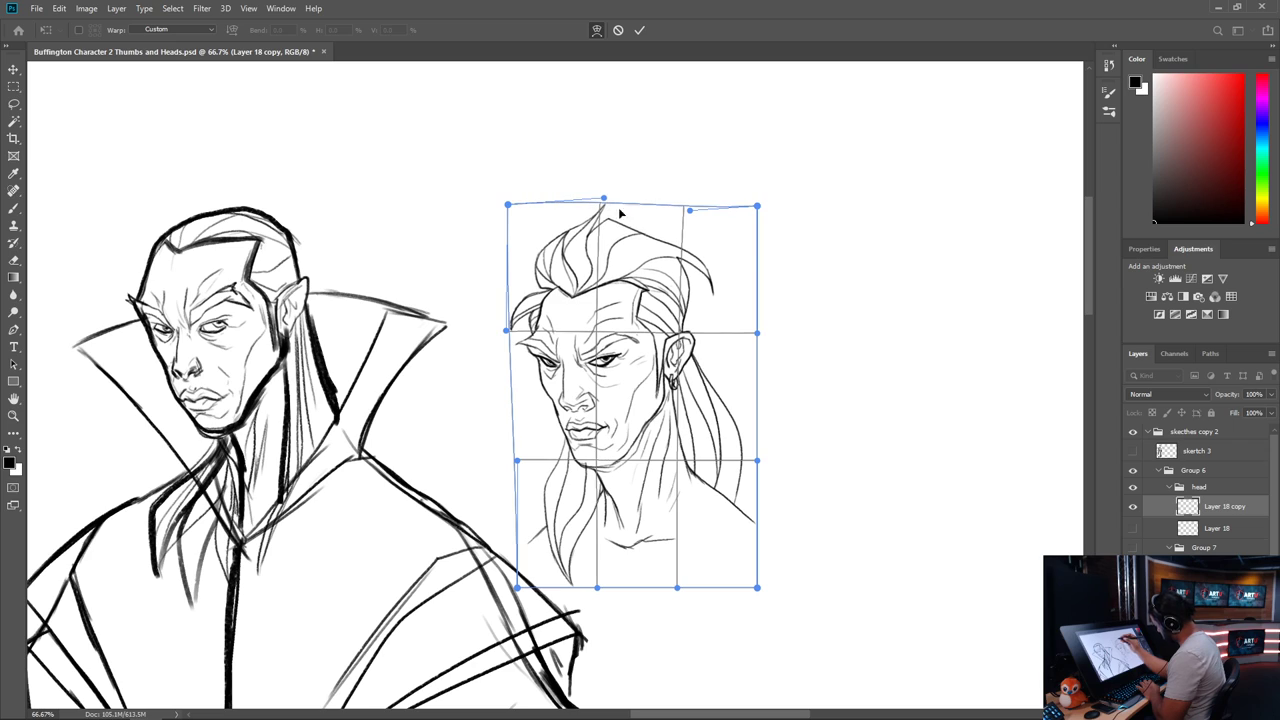
key(Return)
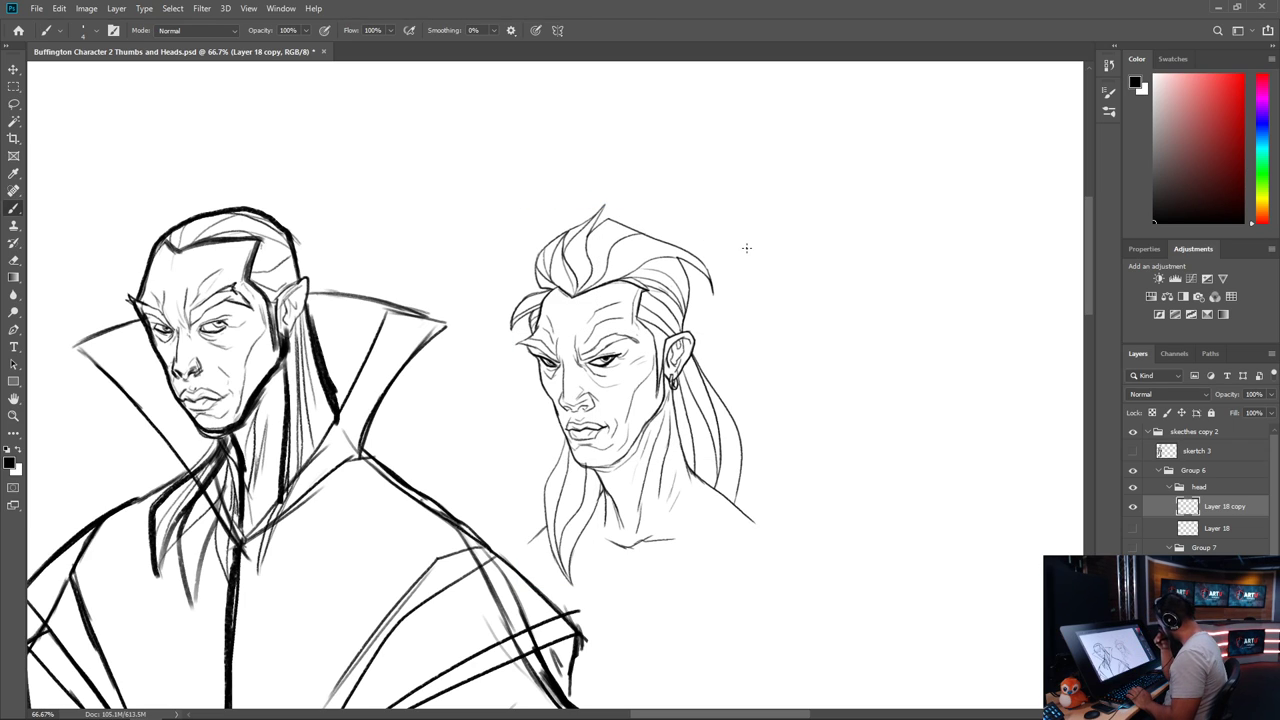
Move the Layer 18 backup horizontally beside the warped head to compare both versions, leaving the backup hidden
click(1133, 528)
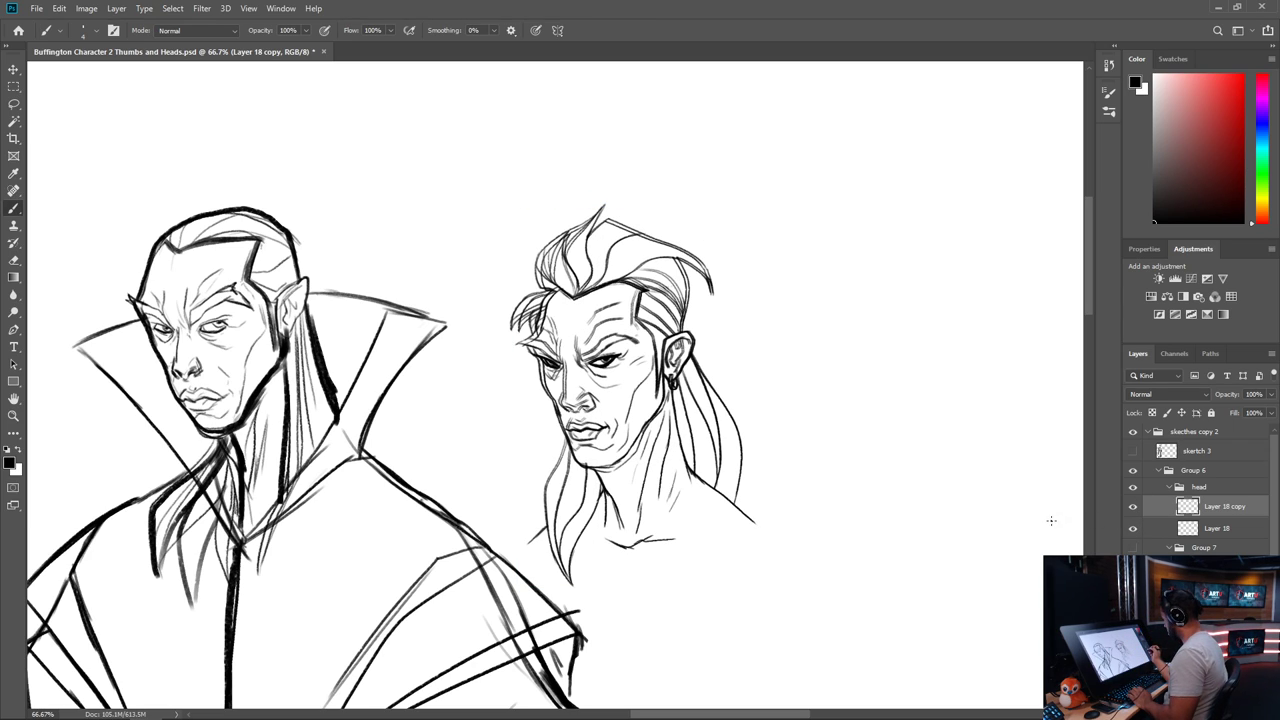
key(v)
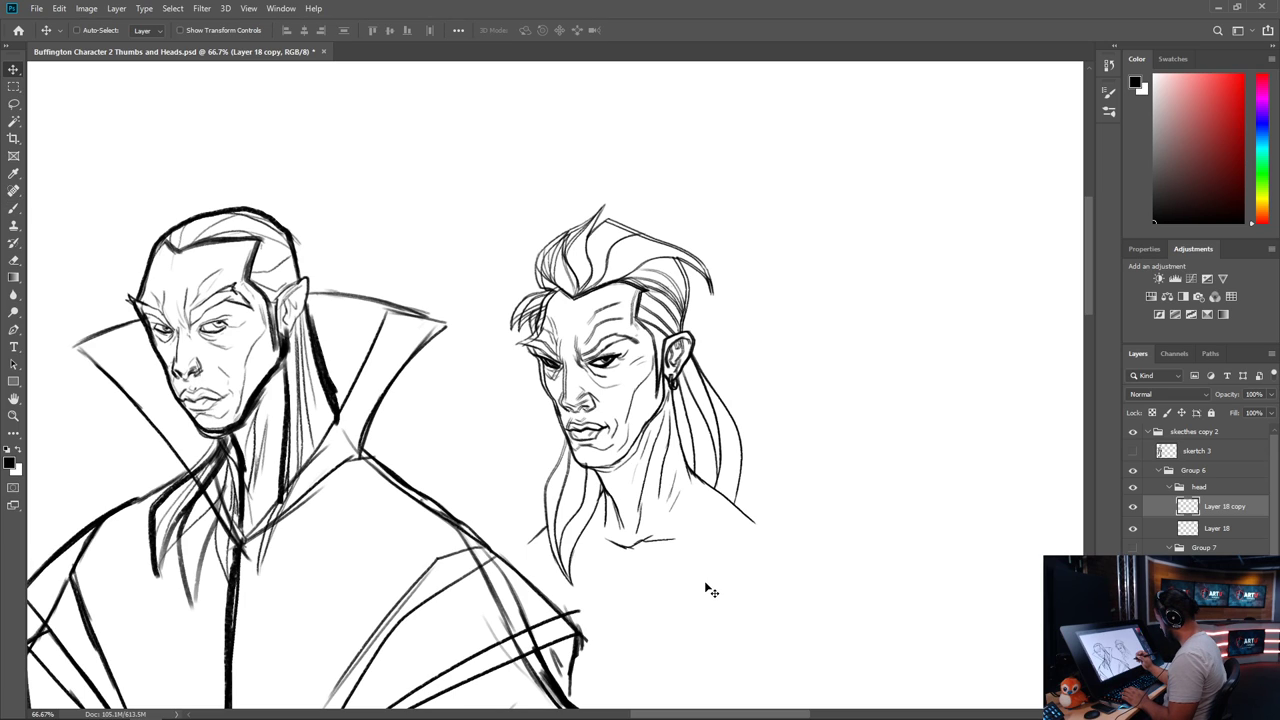
click(1133, 508)
click(1133, 508)
click(1133, 528)
click(1200, 530)
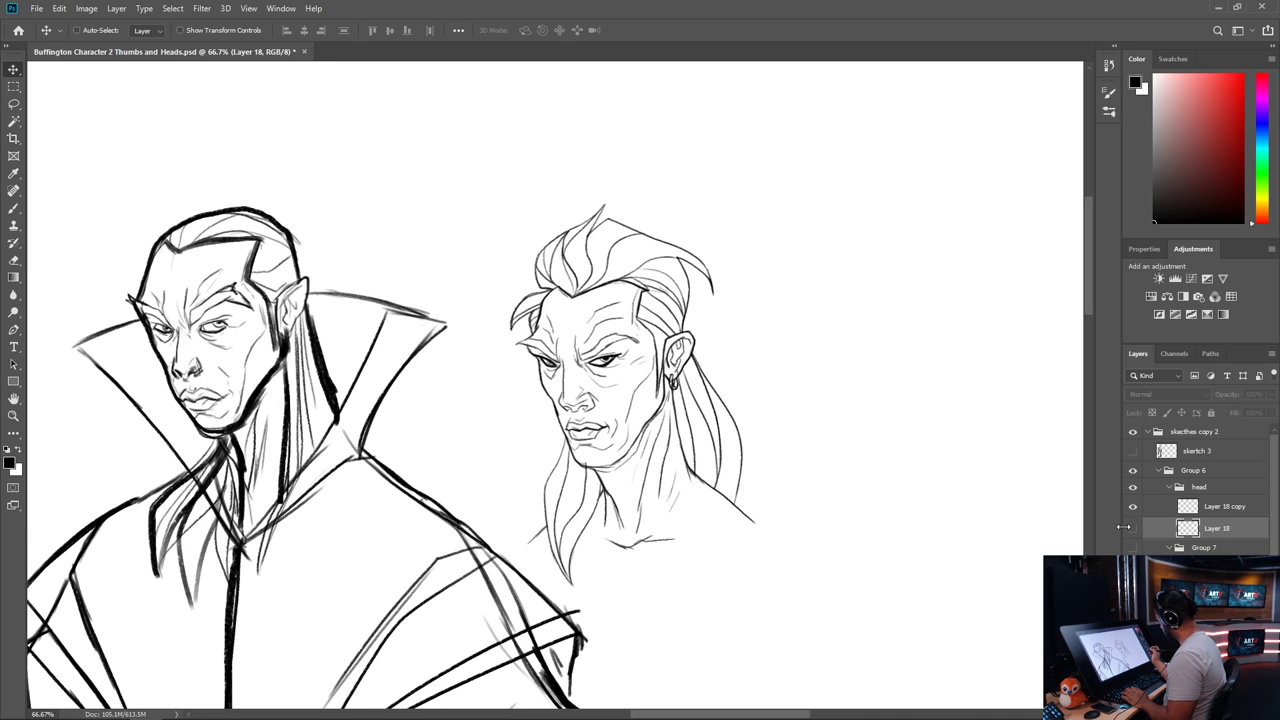
click(1133, 528)
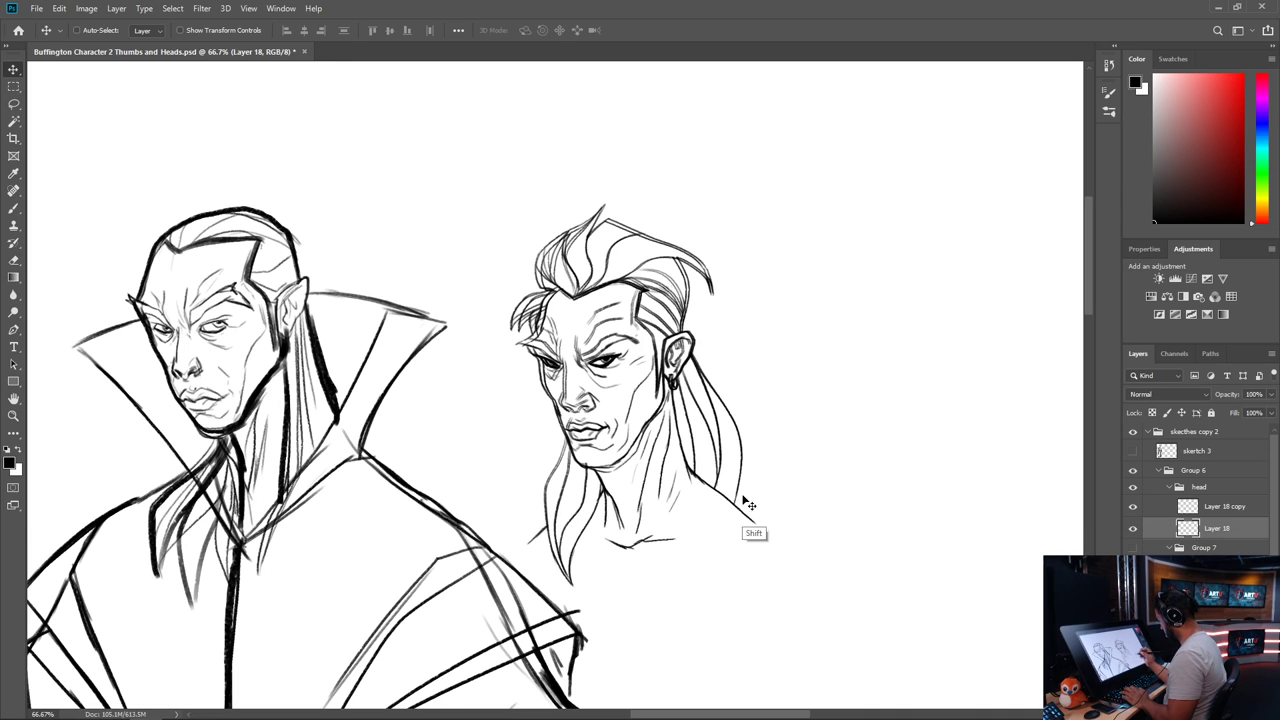
drag(672, 500, 906, 496)
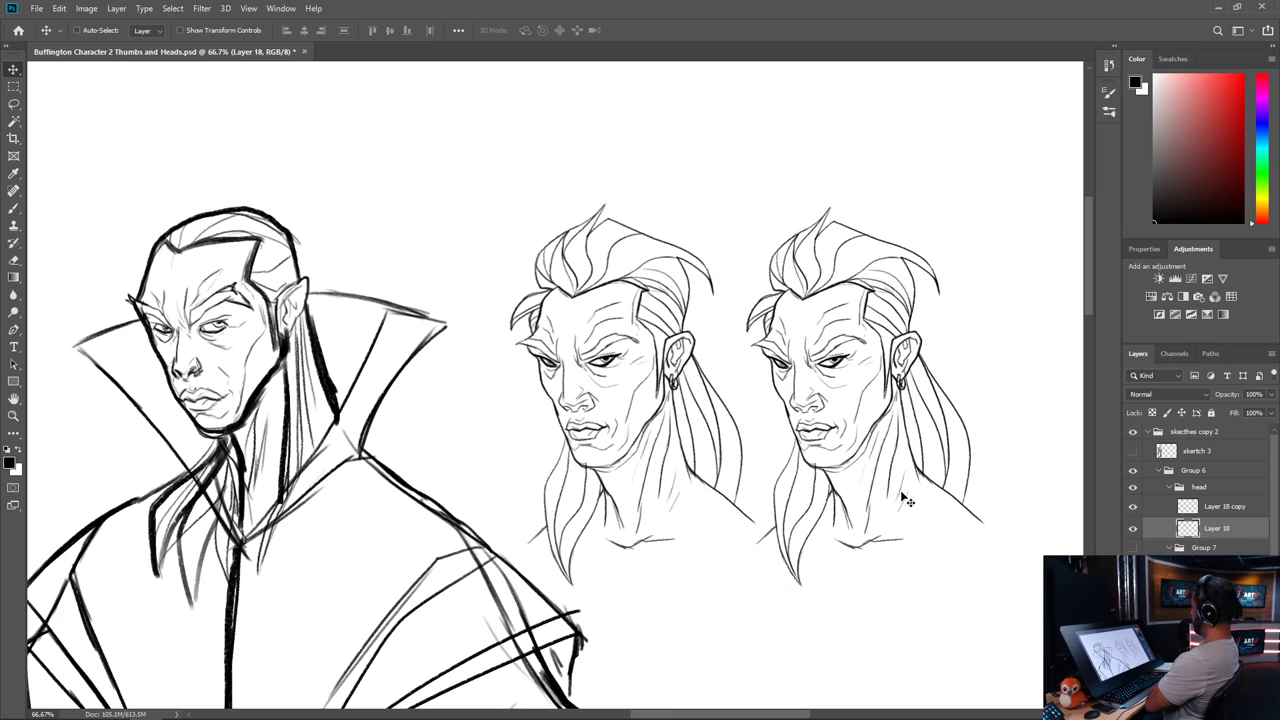
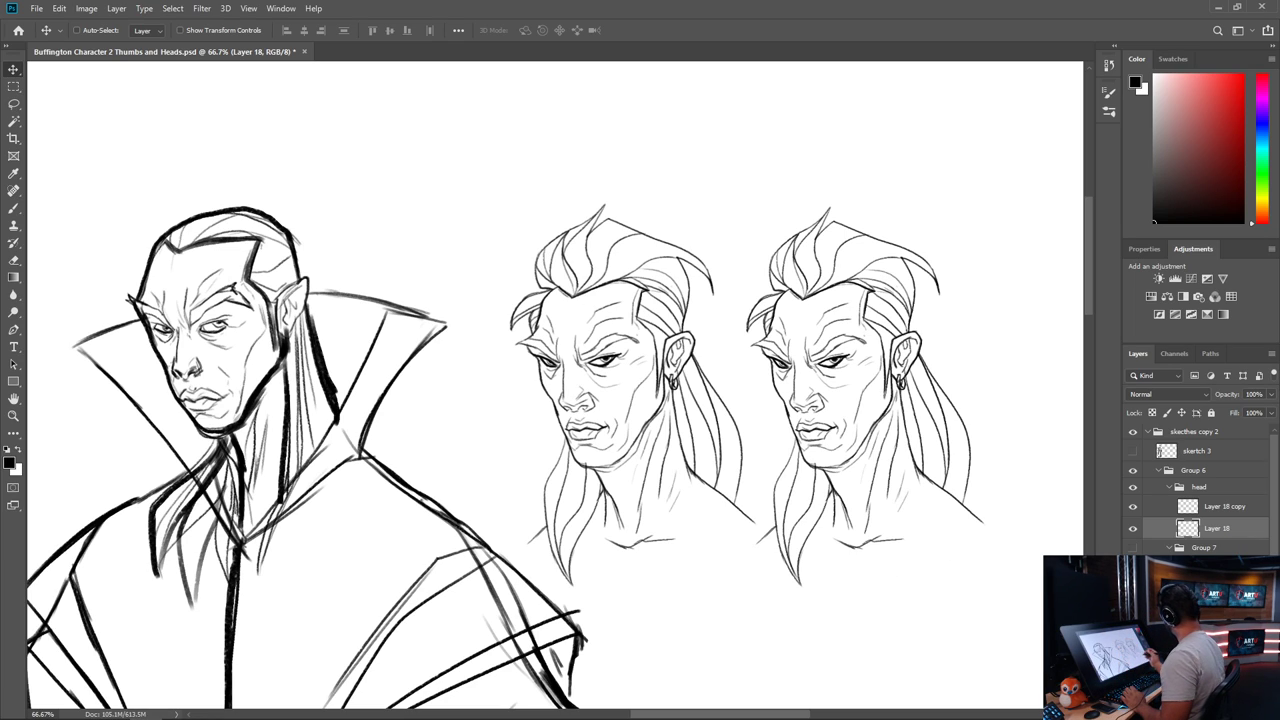
click(1133, 528)
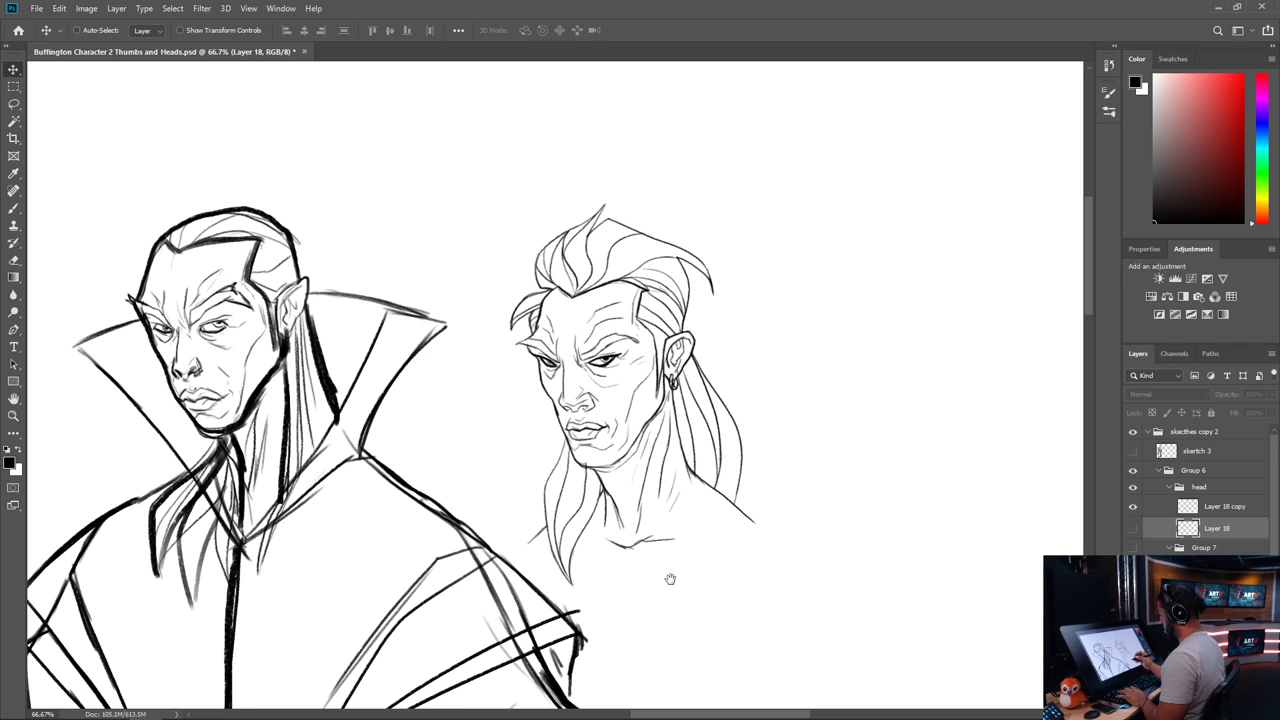
Select the full figure's body rough layer and duplicate it as a working copy
drag(670, 580, 754, 454)
drag(807, 556, 756, 608)
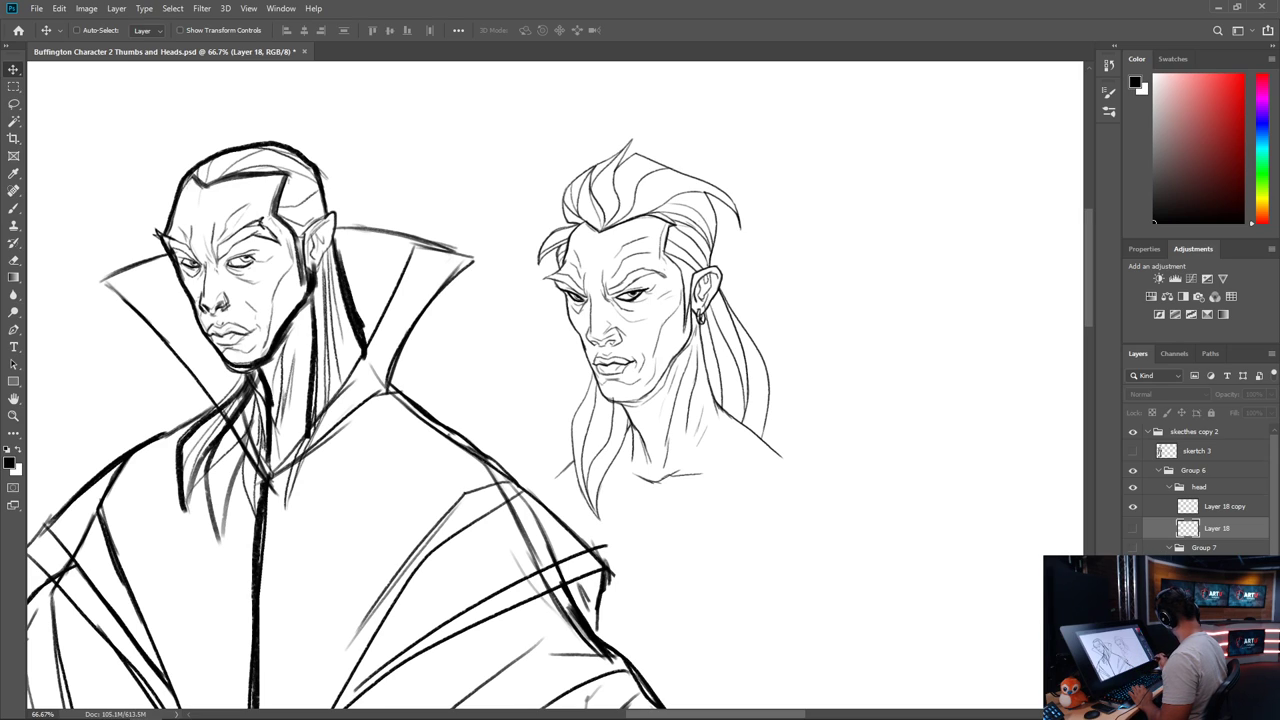
scroll(1200, 490, down, 5)
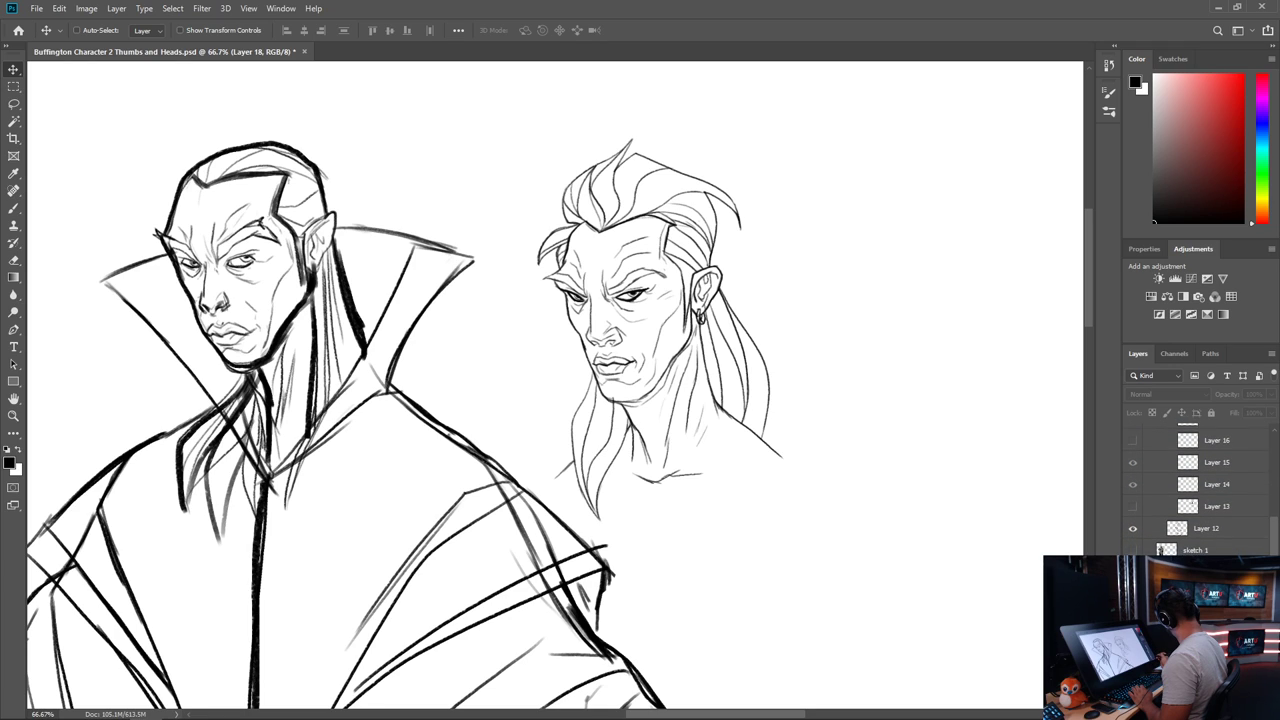
scroll(1200, 490, up, 3)
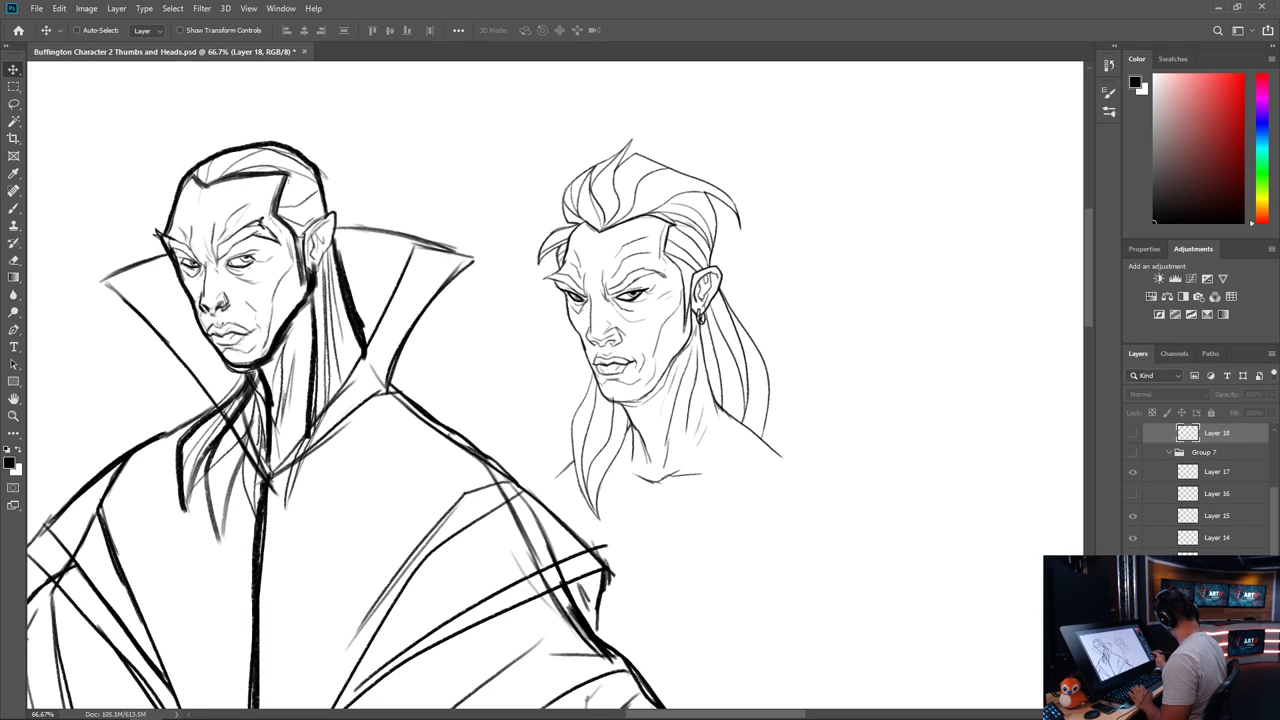
click(1132, 432)
key(ctrl+z)
click(1217, 581)
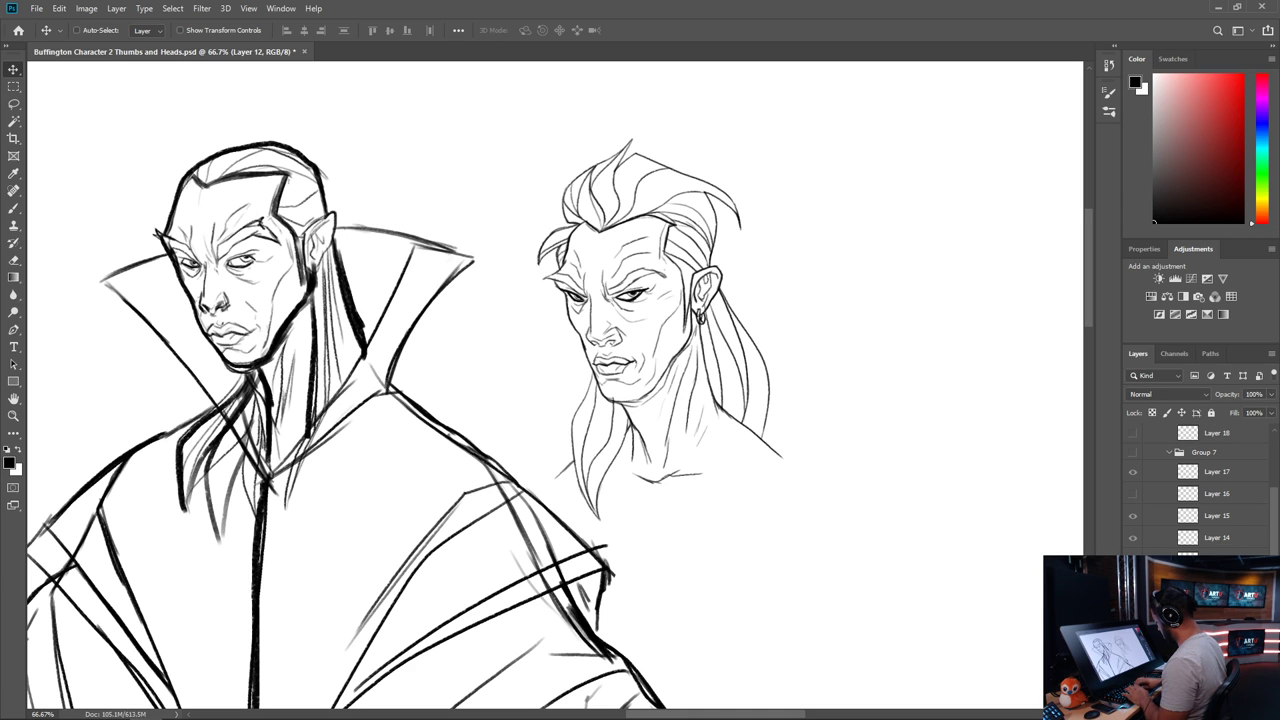
key(alt+[)
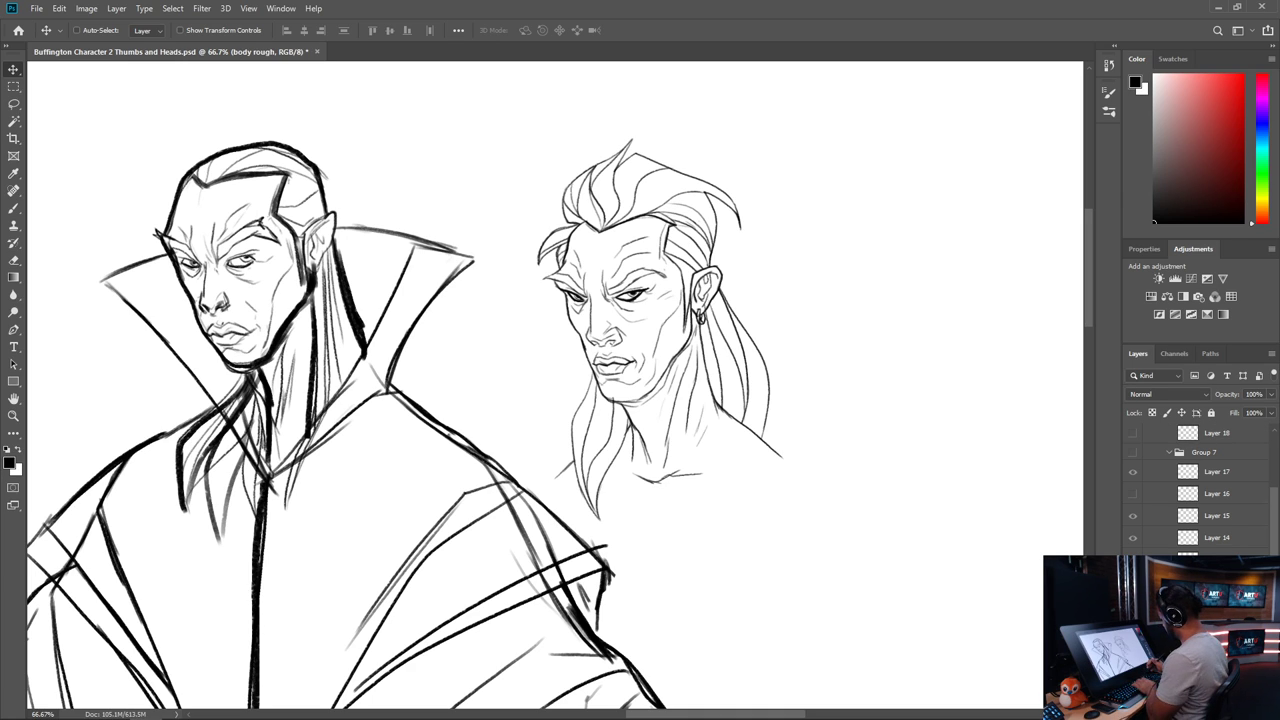
key(ctrl+minus)
key(ctrl+minus)
key(ctrl+minus)
drag(708, 580, 721, 359)
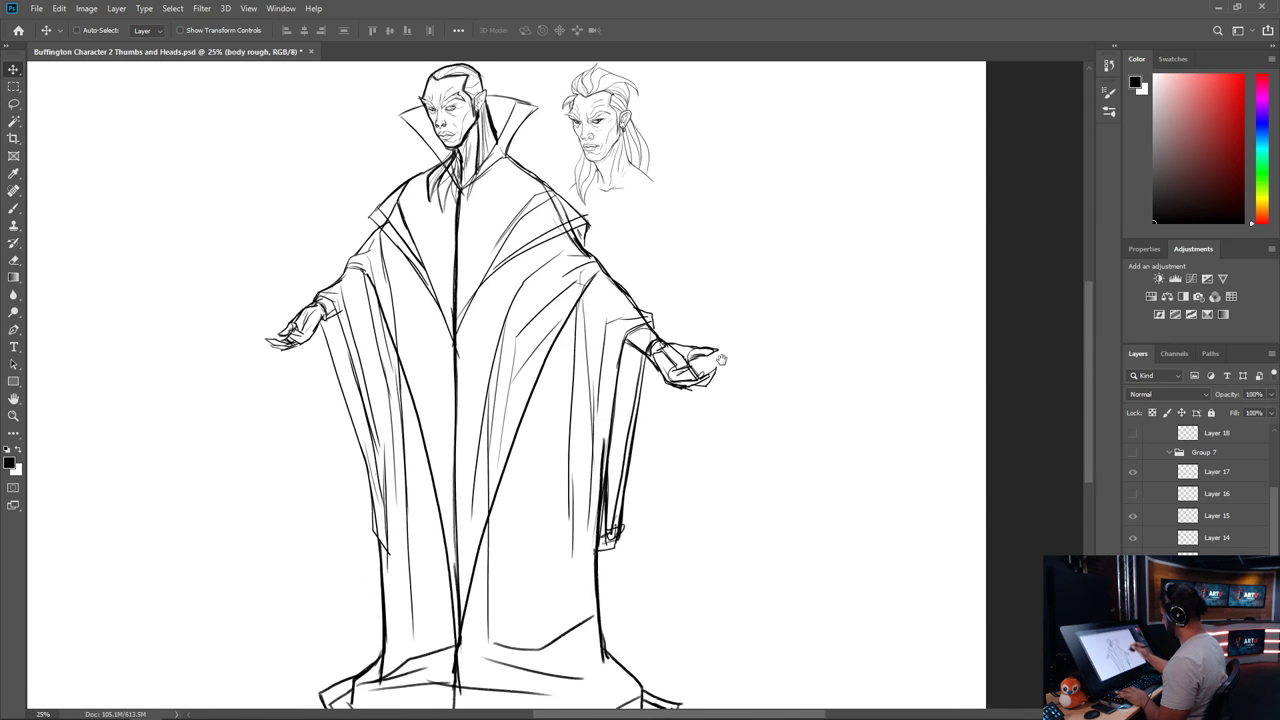
drag(773, 497, 766, 410)
drag(783, 463, 651, 399)
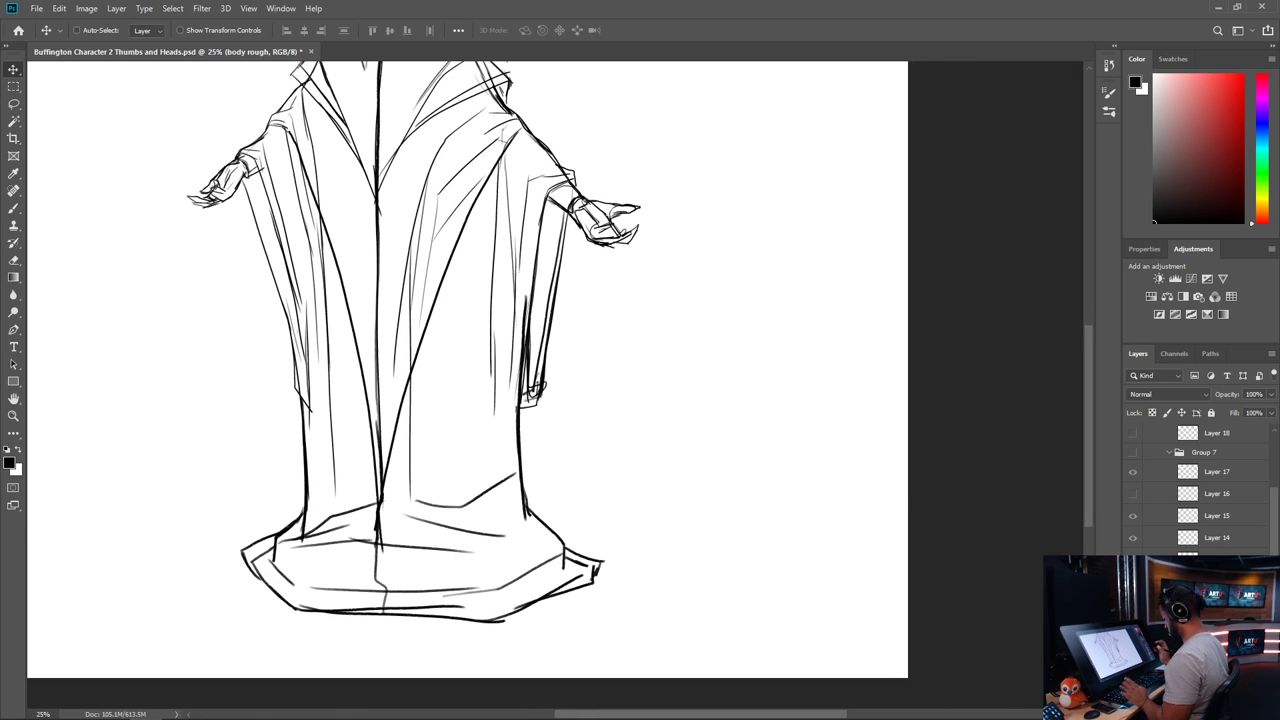
key(ctrl)
key(ctrl+j)
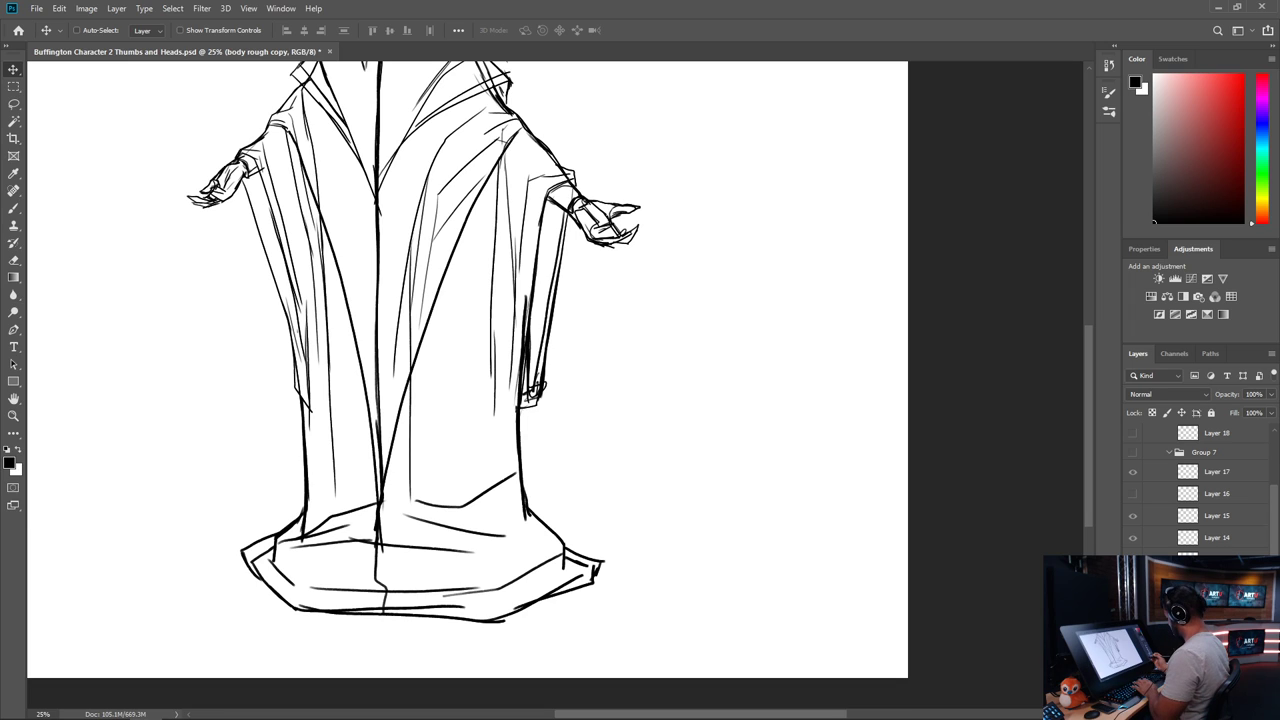
Lasso the lower robe and hem on the body rough copy, following the sleeve ends and central coat point, and delete them
key(ctrl+minus)
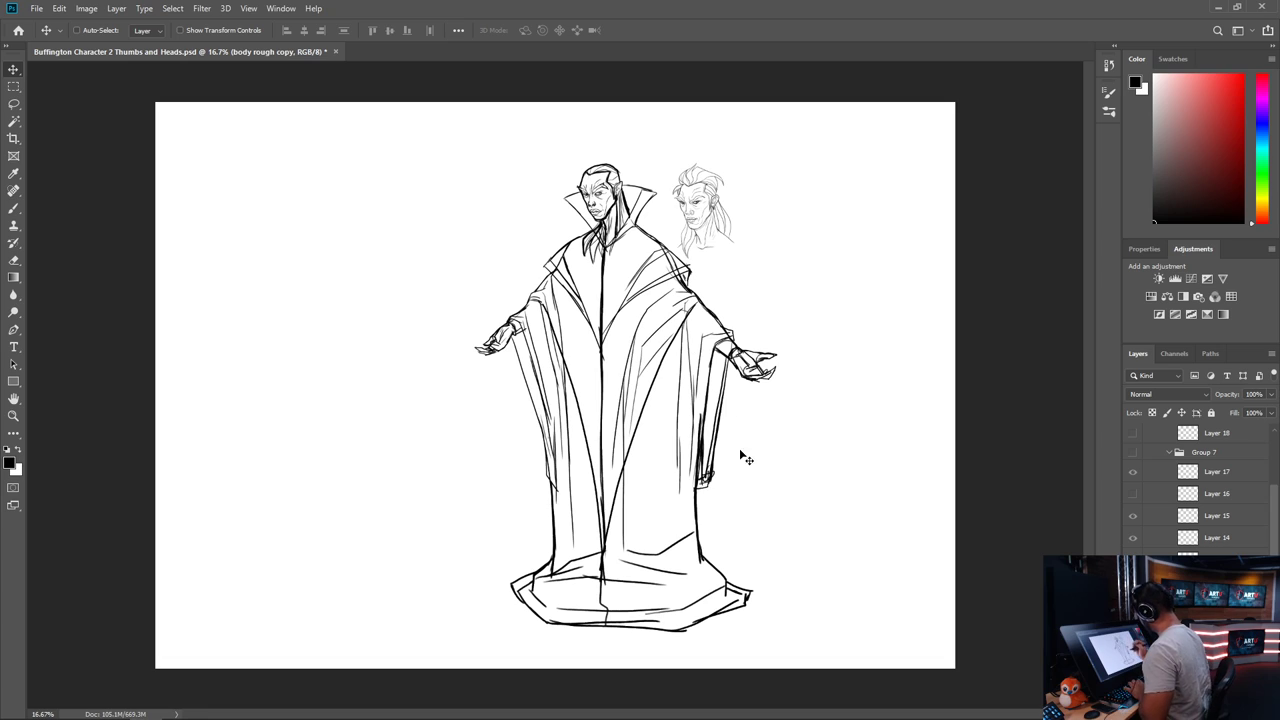
key(l)
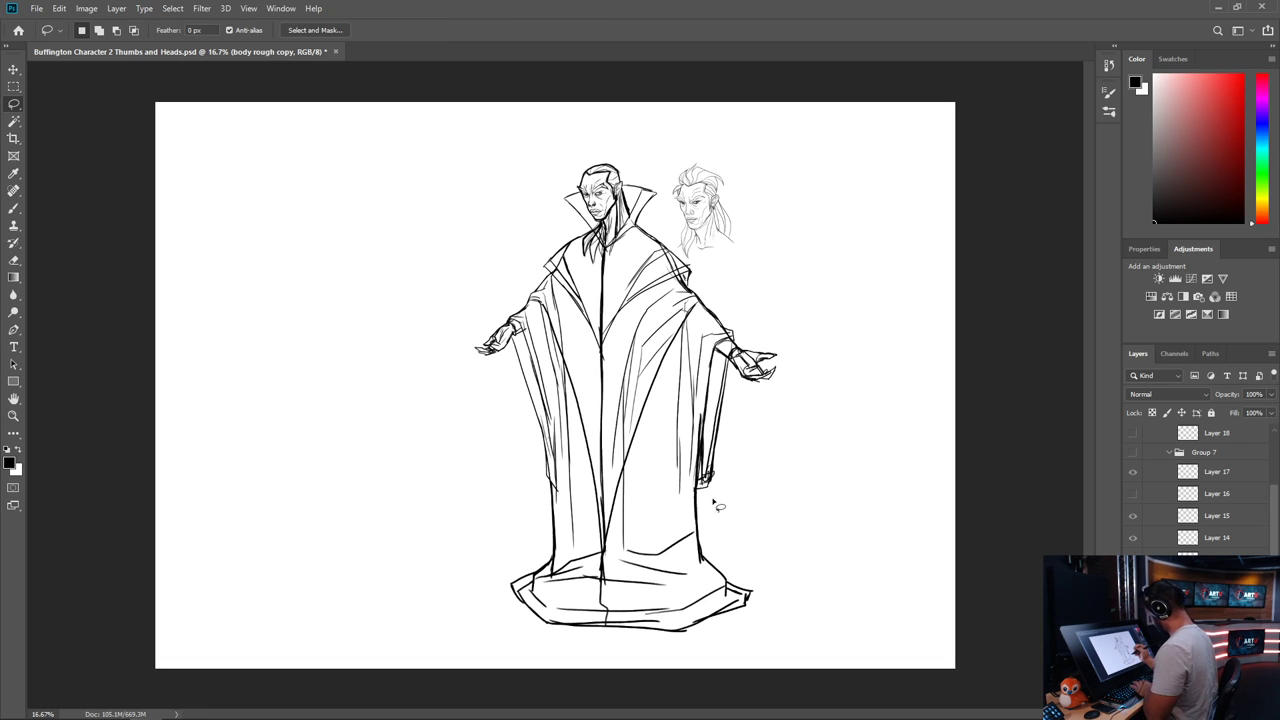
mouse_move(719, 507)
mouse_down()
mouse_move(688, 425)
mouse_move(602, 553)
mouse_move(572, 437)
mouse_move(557, 446)
mouse_move(505, 426)
mouse_move(439, 566)
mouse_move(512, 627)
mouse_move(735, 647)
mouse_move(768, 507)
mouse_move(726, 494)
mouse_up()
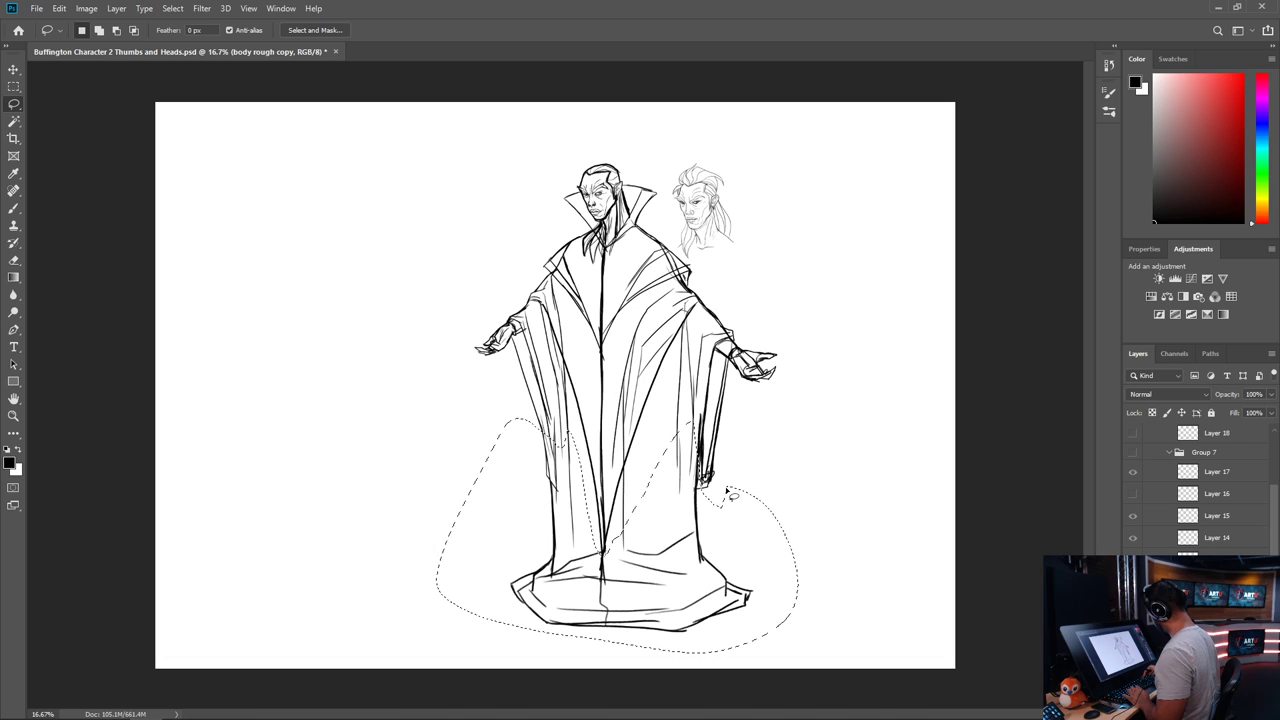
key(Delete)
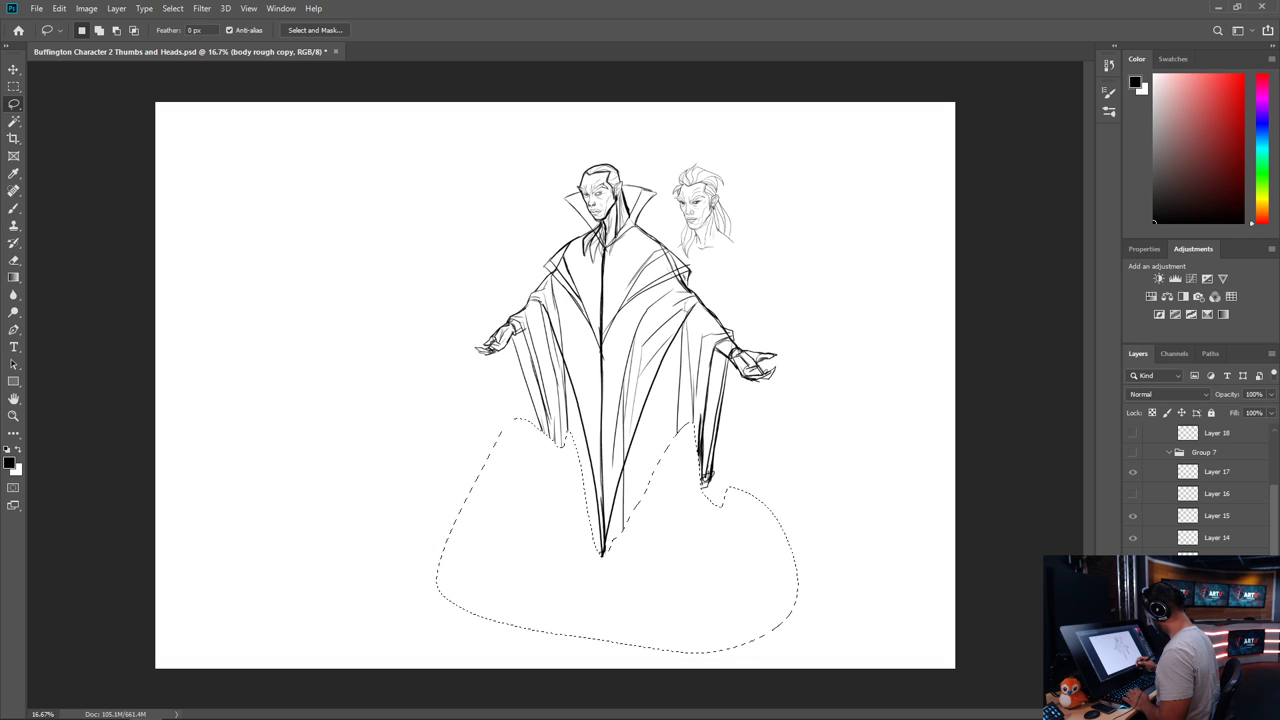
key(ctrl+d)
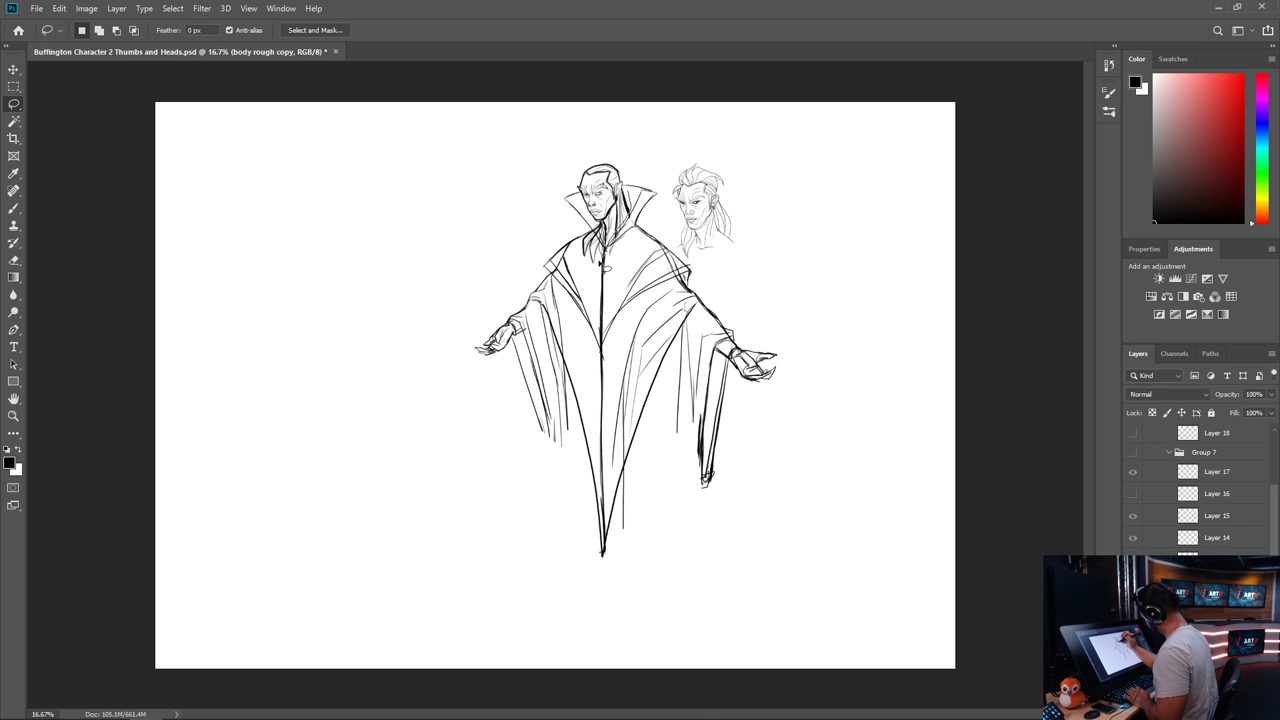
Lasso the rough head, neck and hanging hair inside the collar on the body rough copy and delete them
mouse_move(604, 260)
mouse_down()
mouse_move(578, 175)
mouse_move(628, 205)
mouse_up()
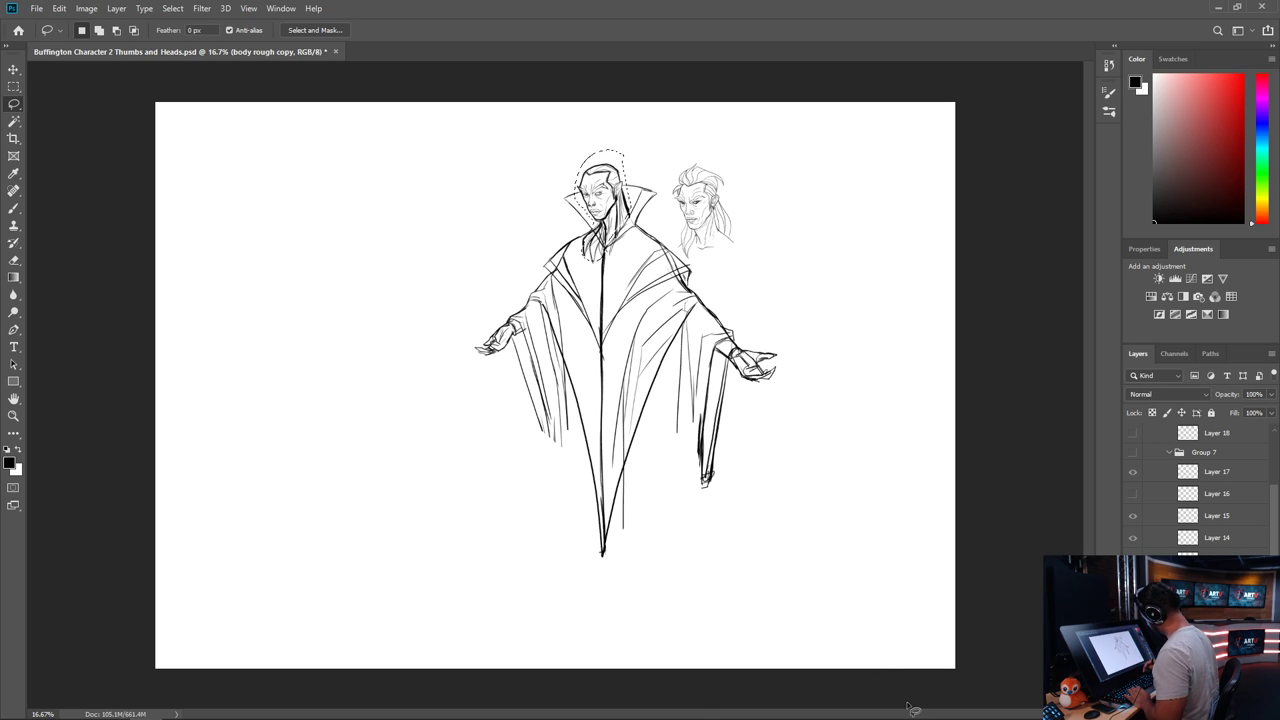
key(Delete)
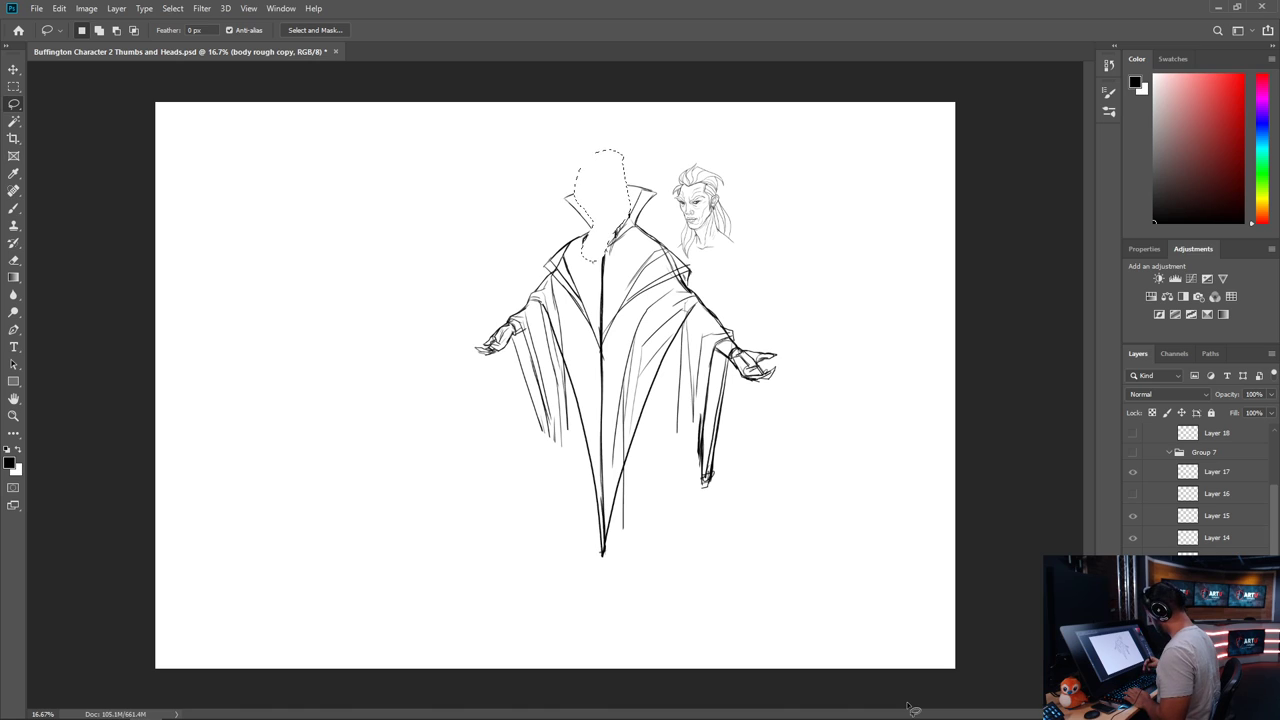
key(ctrl+d)
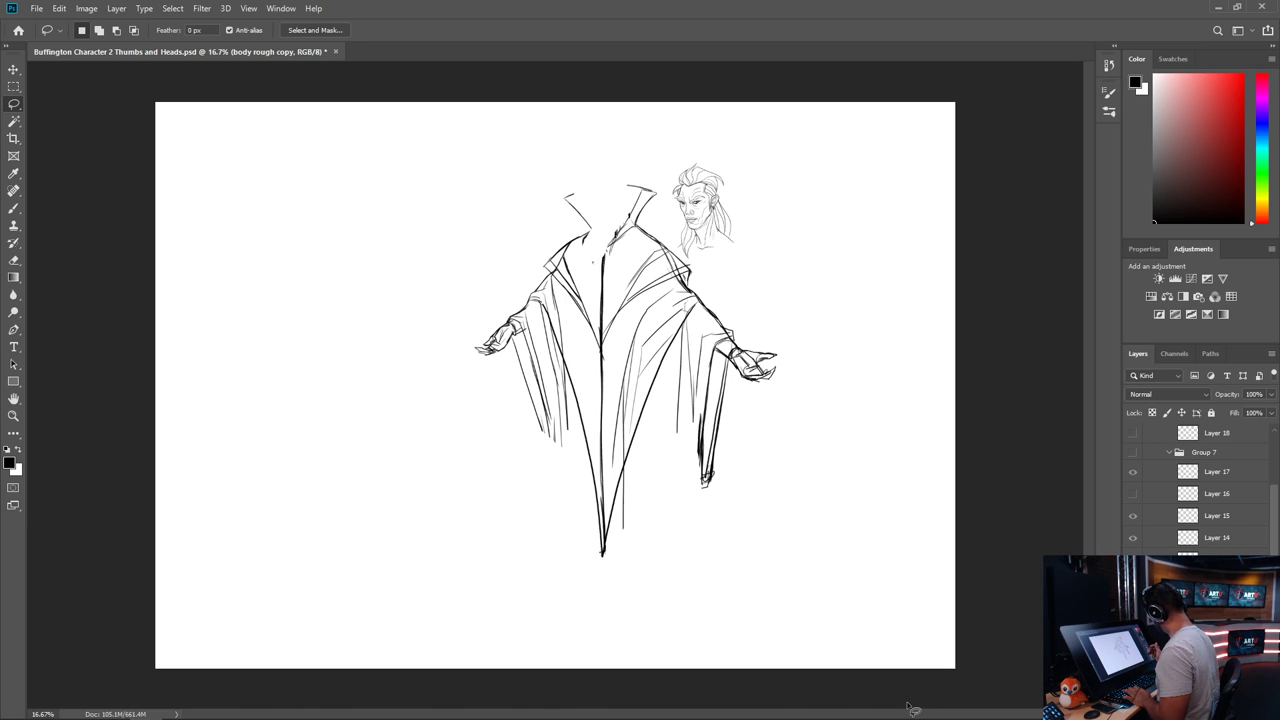
Move the head group onto the headless body, fitting the neck between the raised collar flaps and nudging it slightly left
click(1207, 477)
scroll(1267, 498, up, 4)
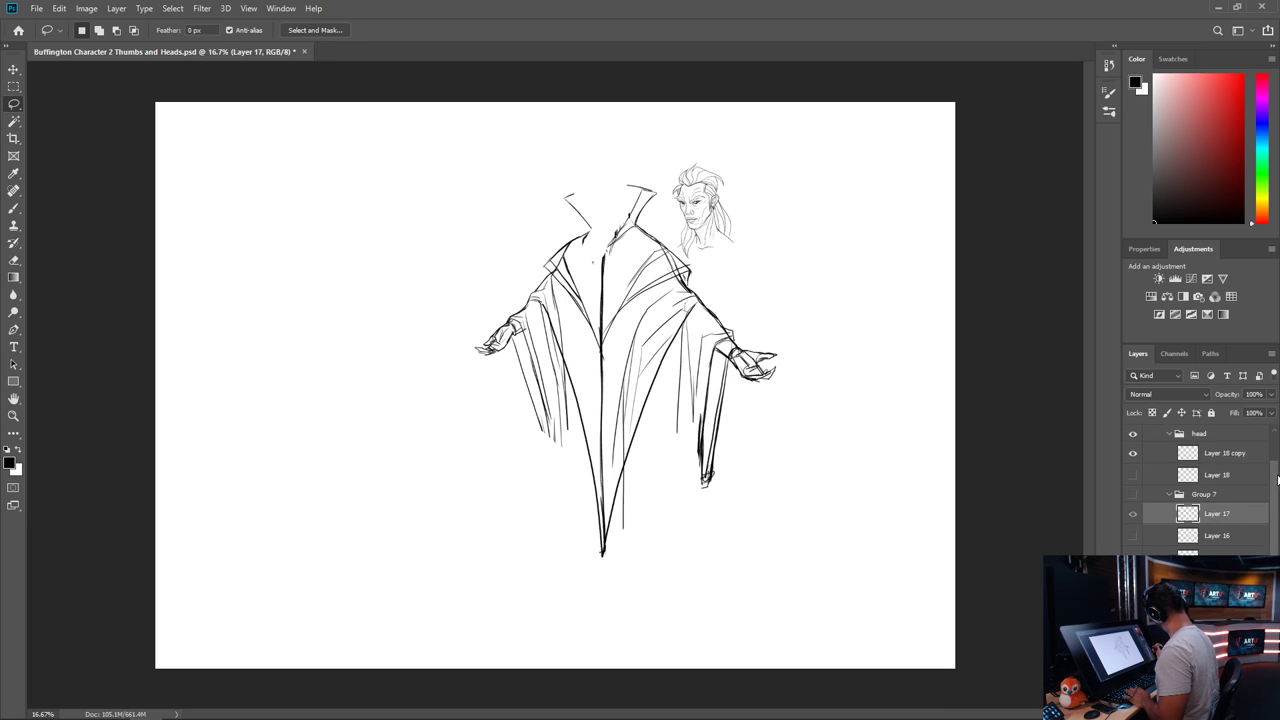
click(1198, 487)
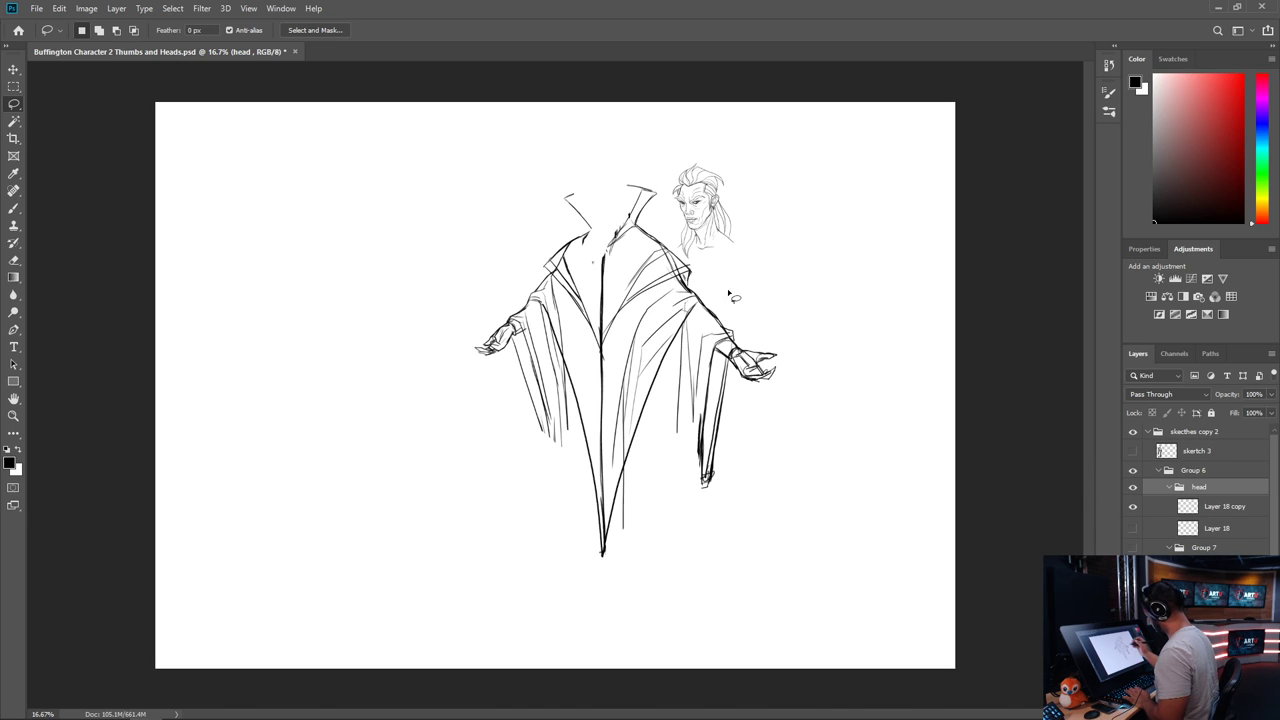
key(v)
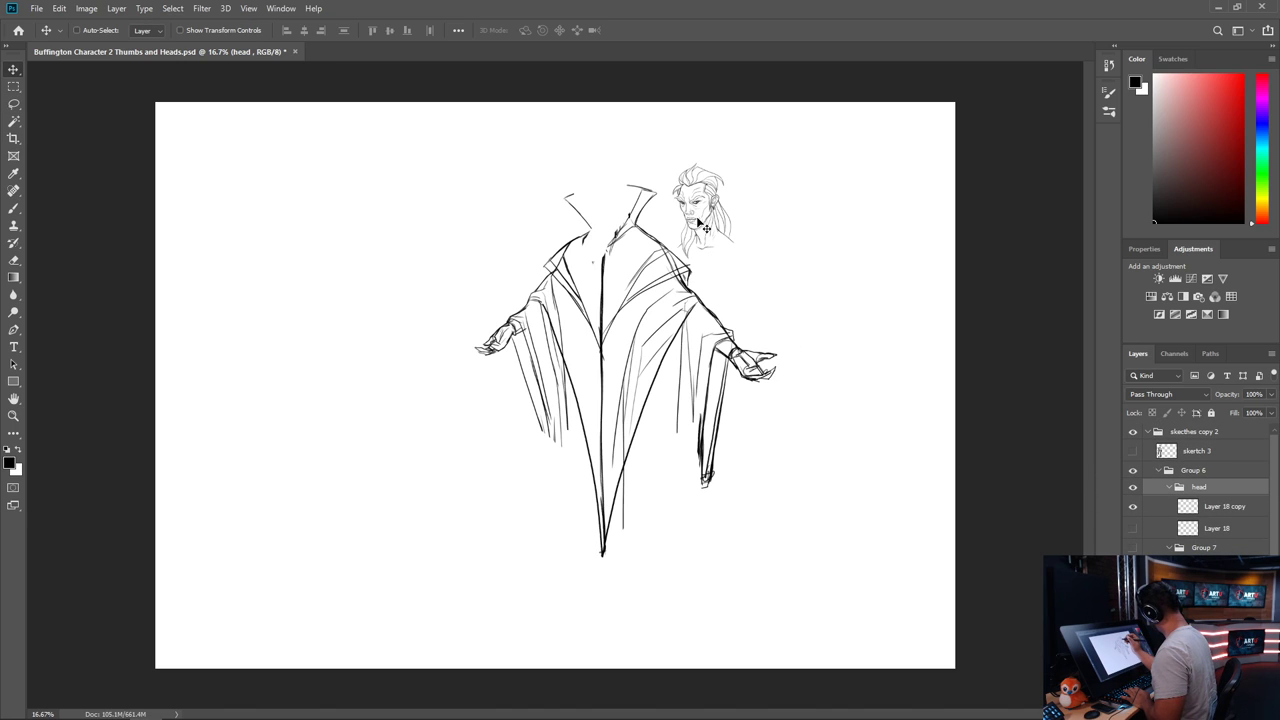
mouse_move(705, 229)
mouse_down()
mouse_move(600, 201)
mouse_move(620, 228)
mouse_up()
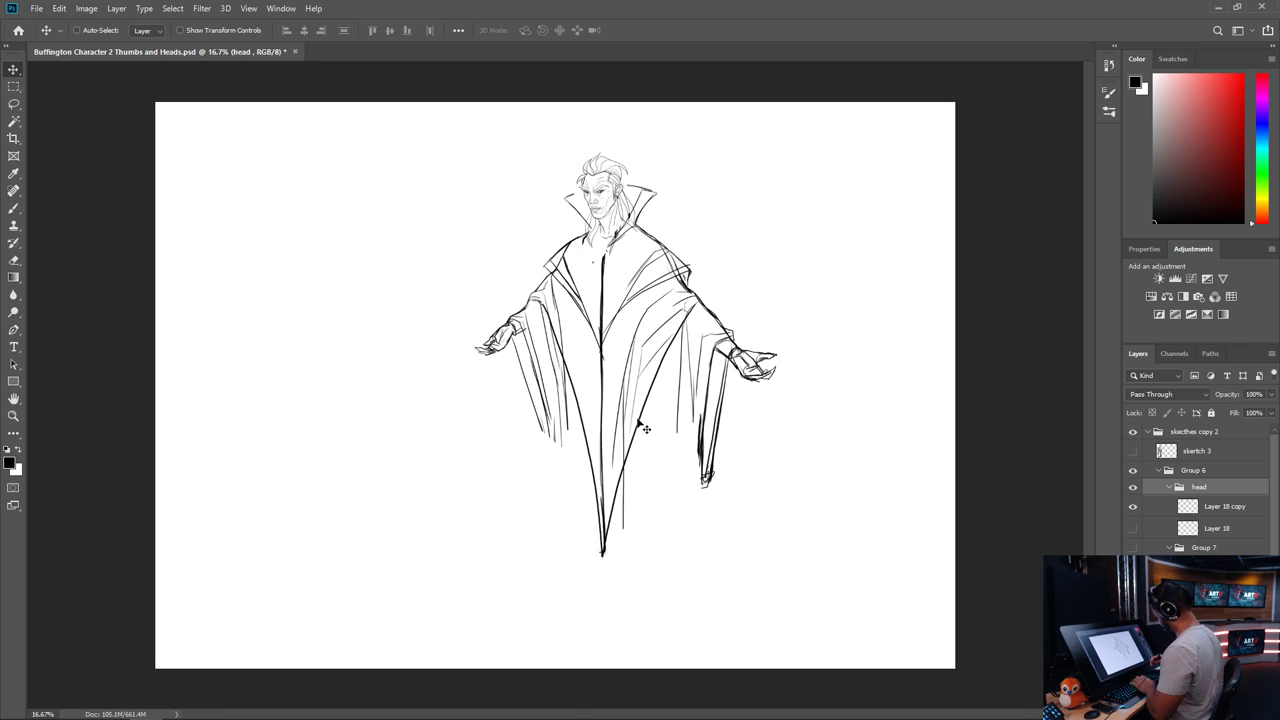
key(ctrl+plus)
key(ctrl+plus)
drag(768, 495, 674, 677)
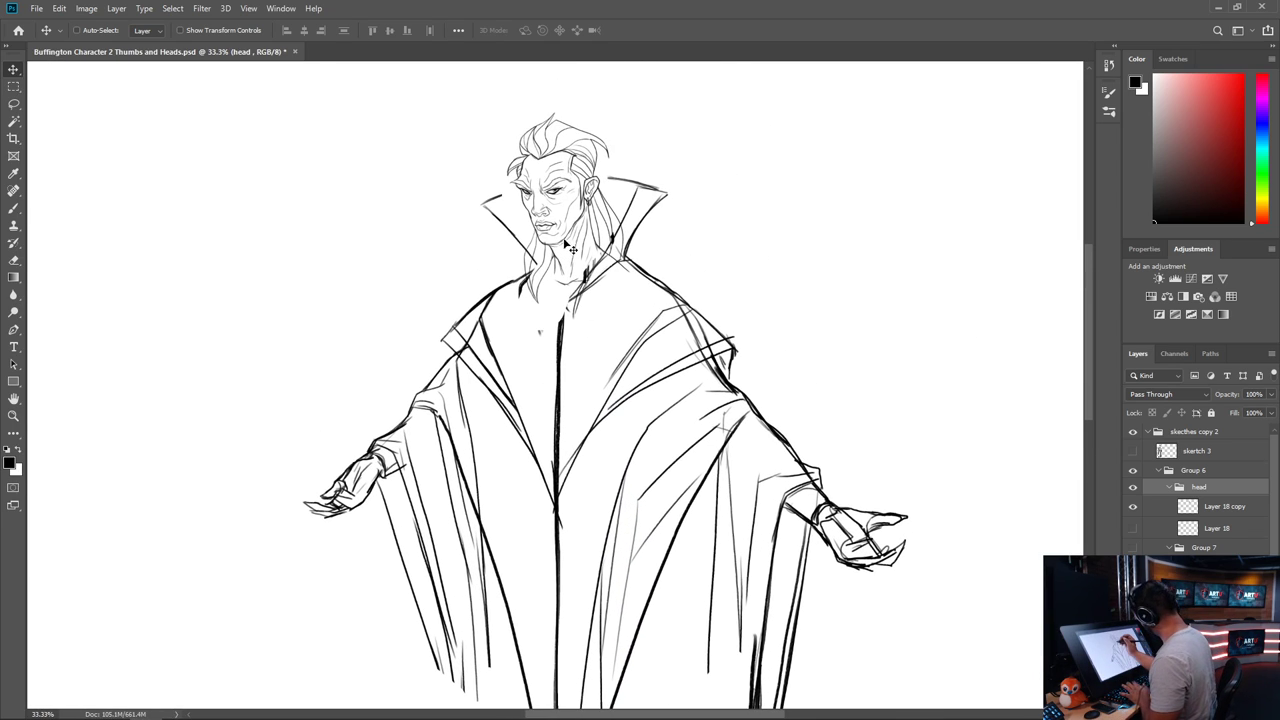
drag(576, 244, 568, 245)
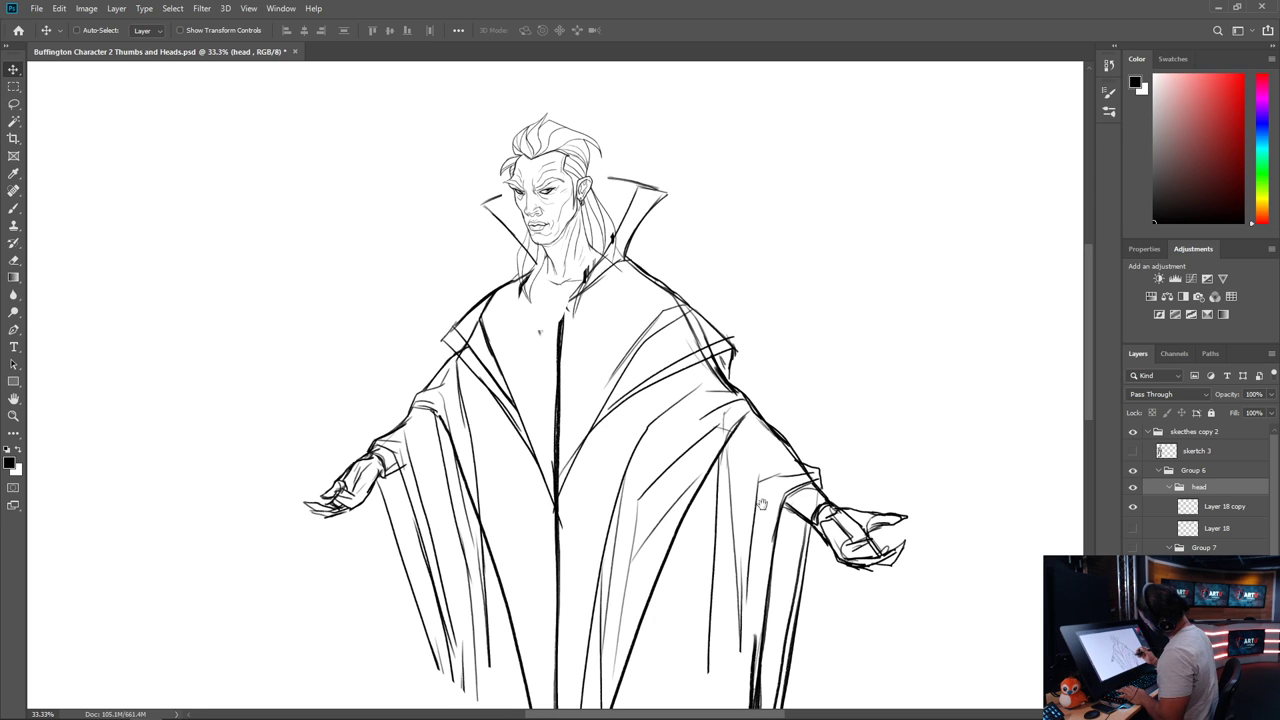
Scale the head group up proportionally to about 103.5% with Free Transform, keeping its lower neck corner anchored on the body
drag(763, 465, 709, 349)
drag(766, 525, 741, 426)
key(ctrl+minus)
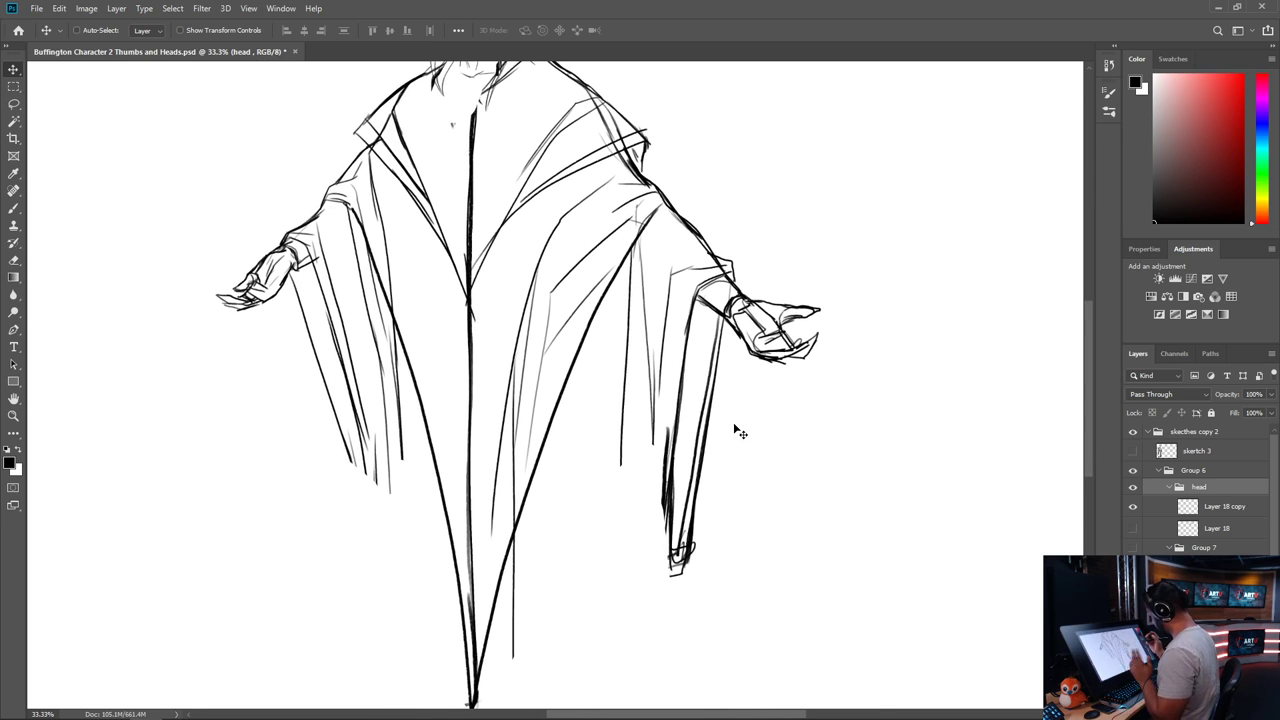
drag(642, 525, 630, 625)
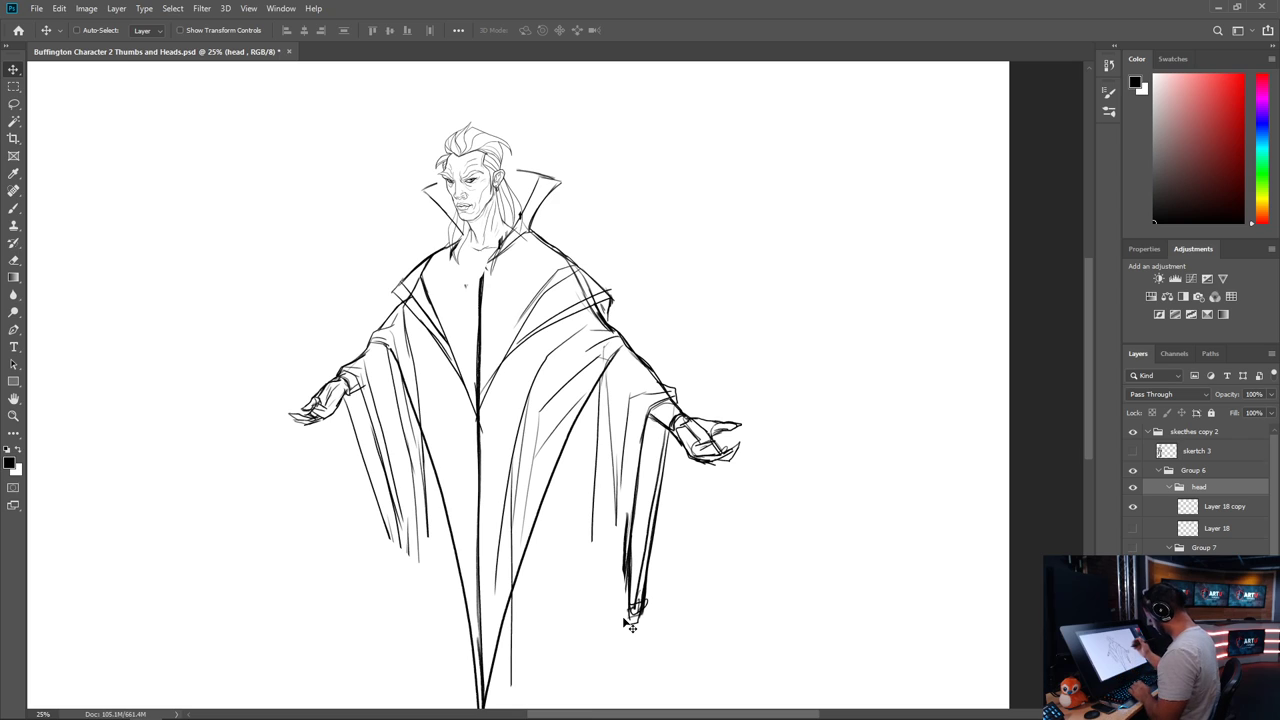
key(ctrl+minus)
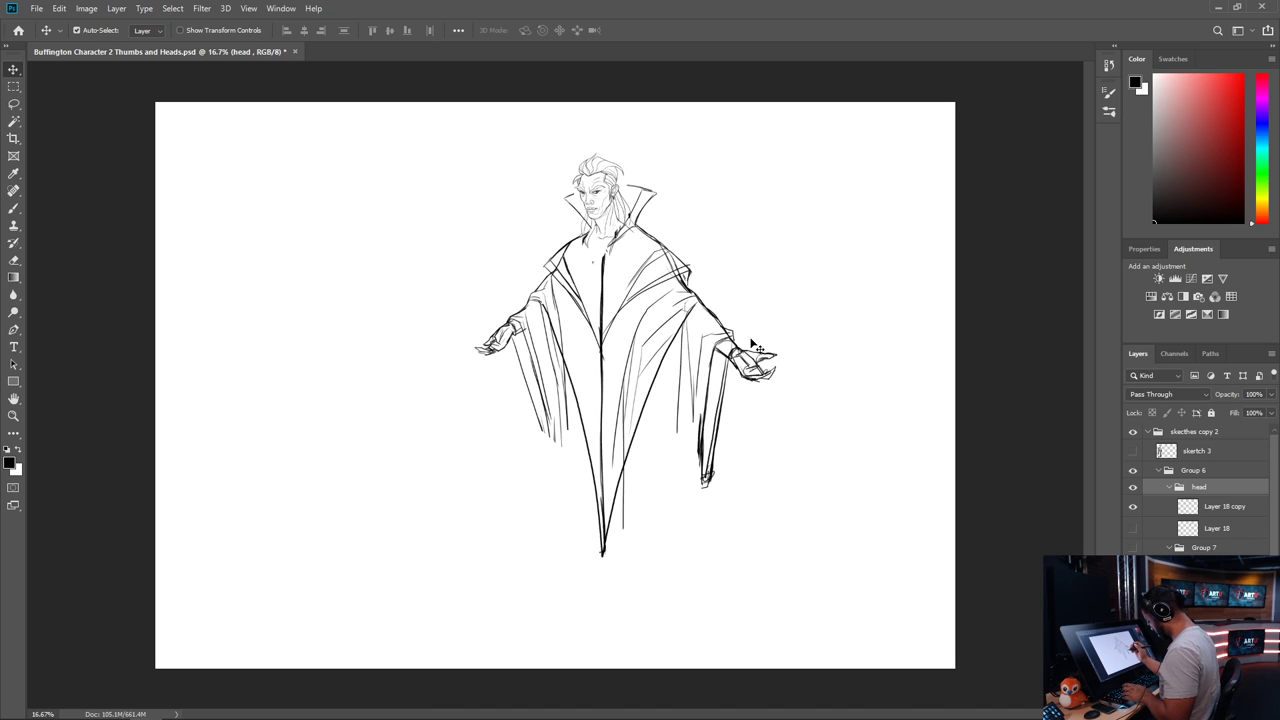
key(ctrl+t)
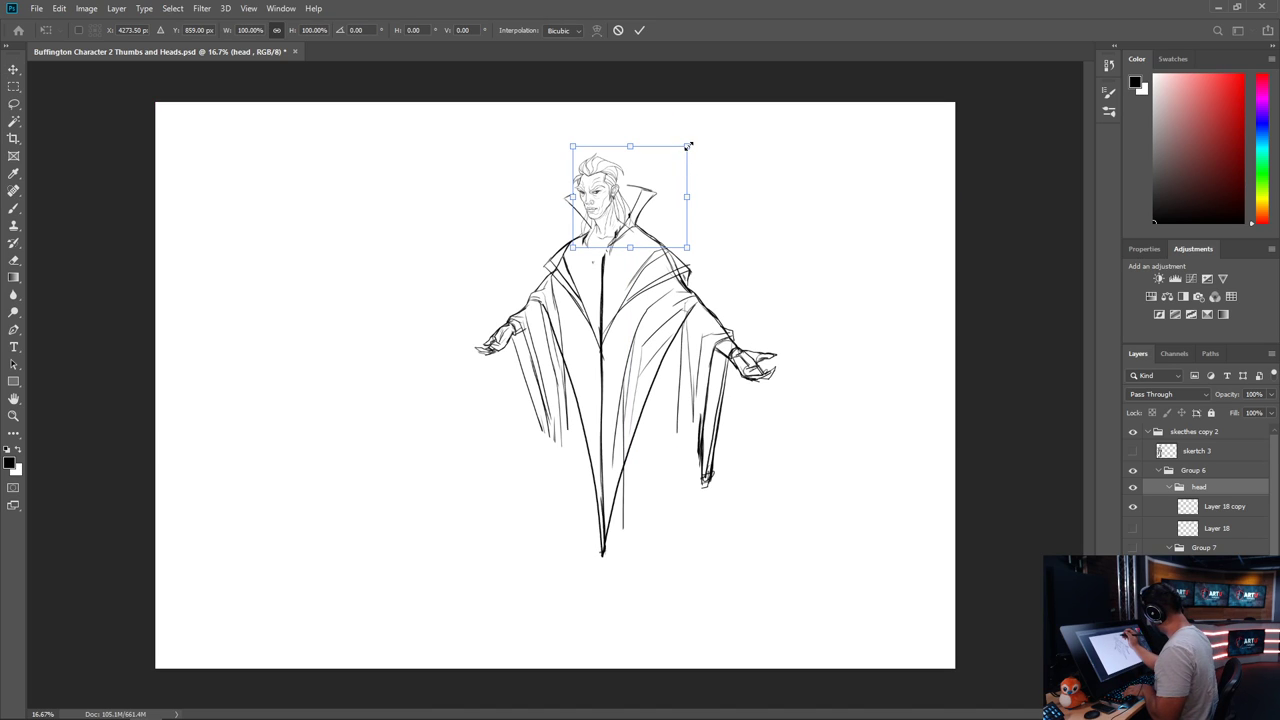
drag(688, 147, 688, 147)
right_click(689, 145)
click(684, 147)
drag(684, 147, 691, 144)
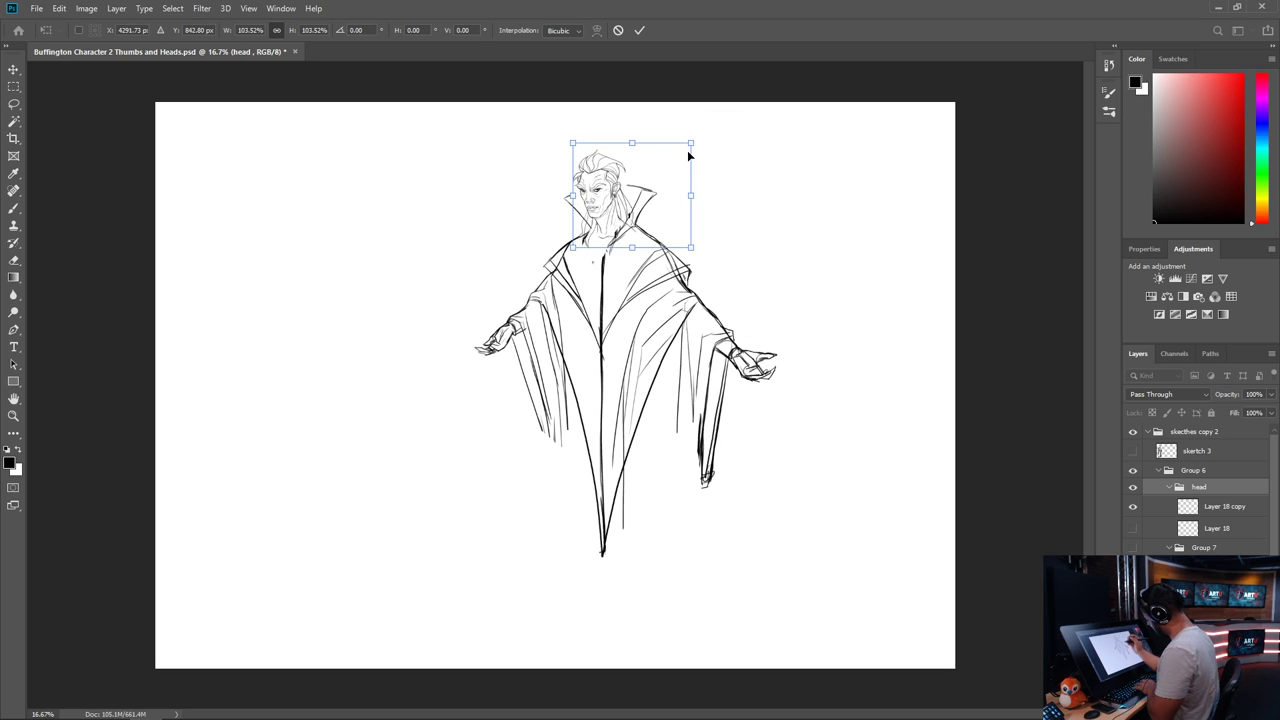
key(Return)
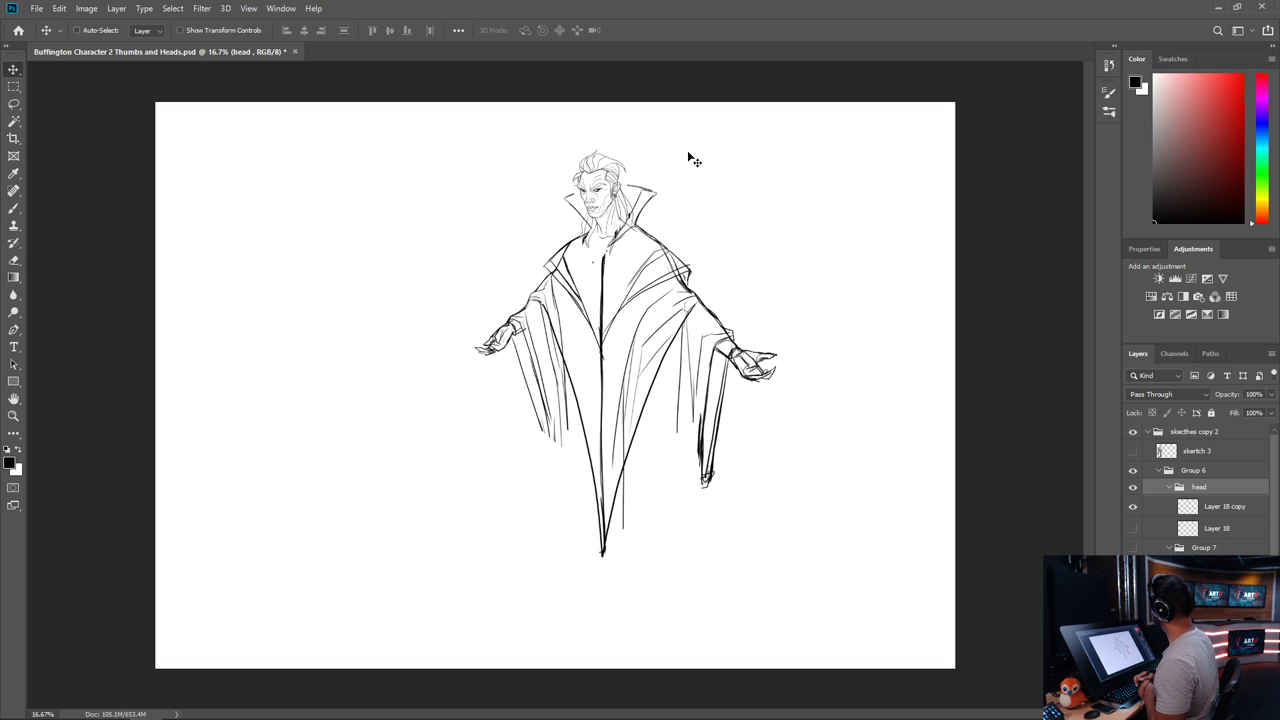
Undo and redo the head group's Free Transform to compare the head size before and after scaling
key(ctrl)
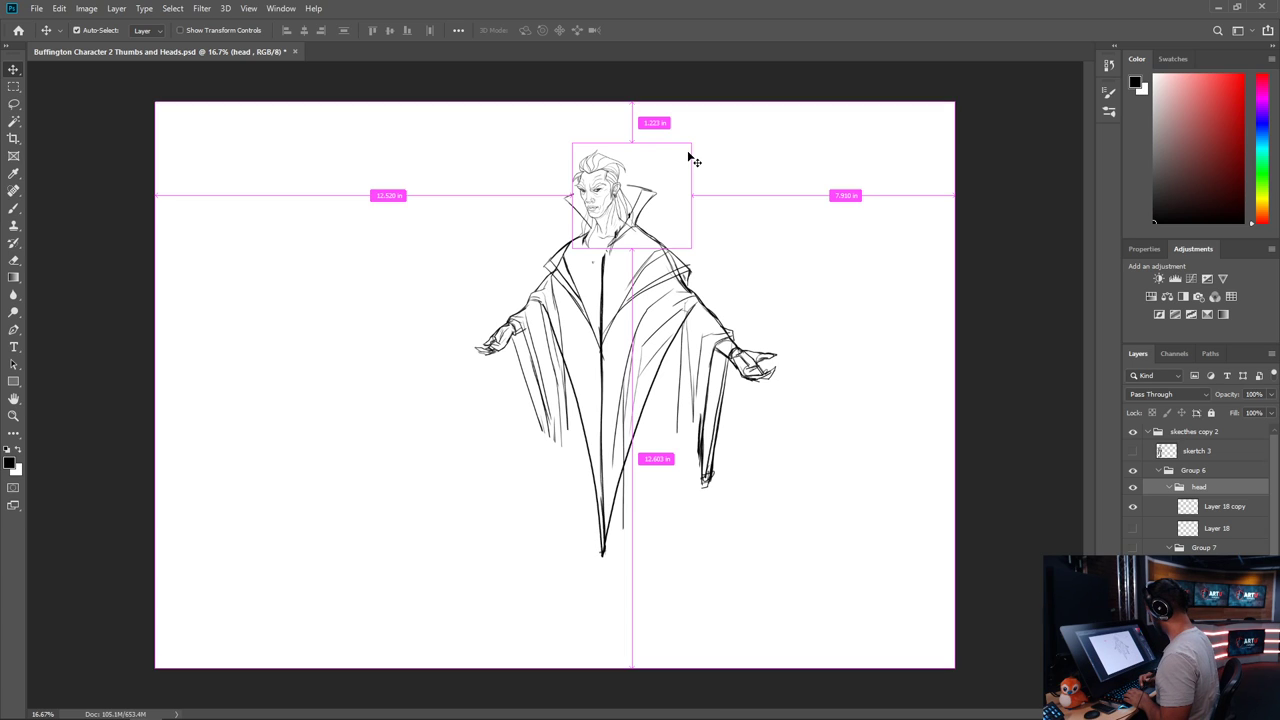
key(ctrl+z)
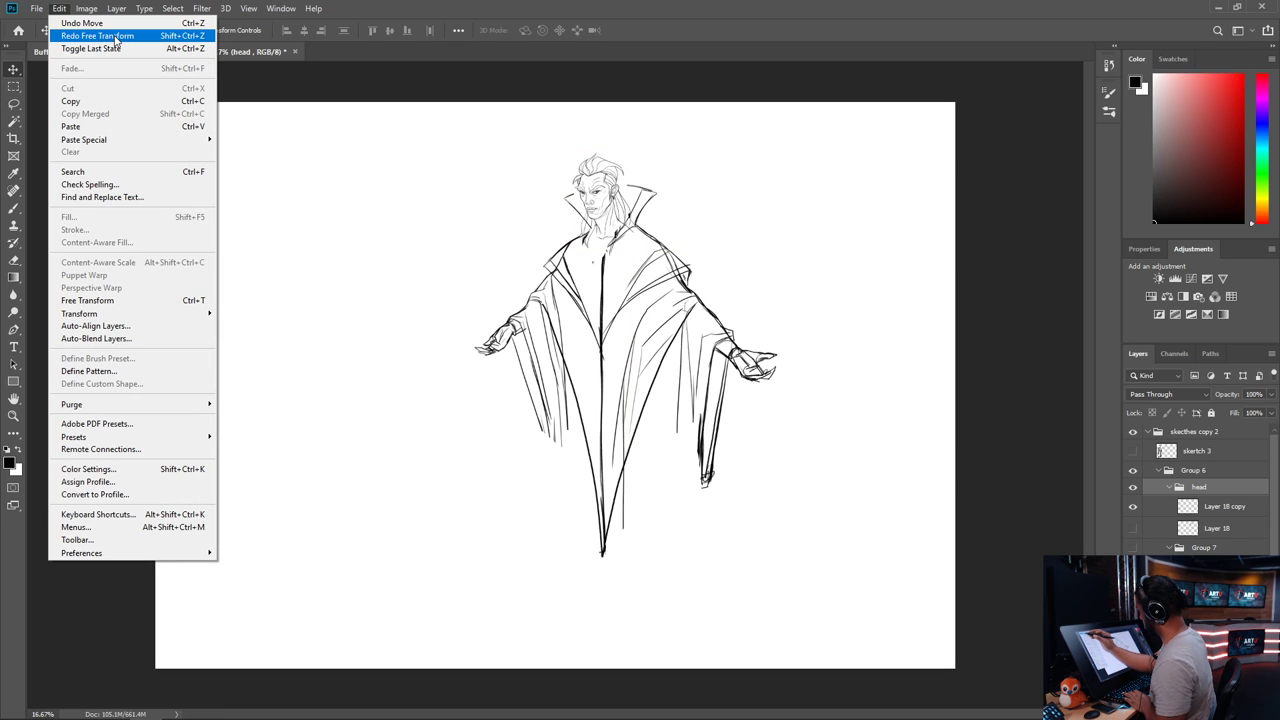
click(116, 37)
click(60, 8)
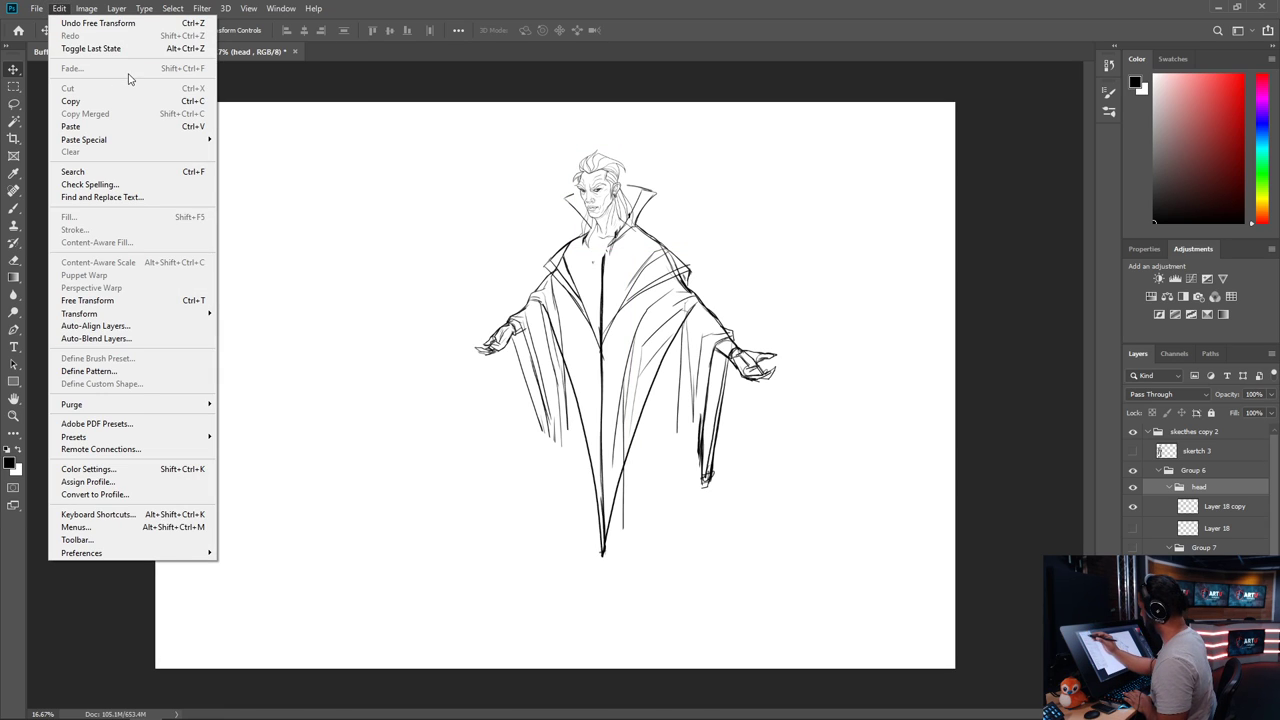
click(808, 320)
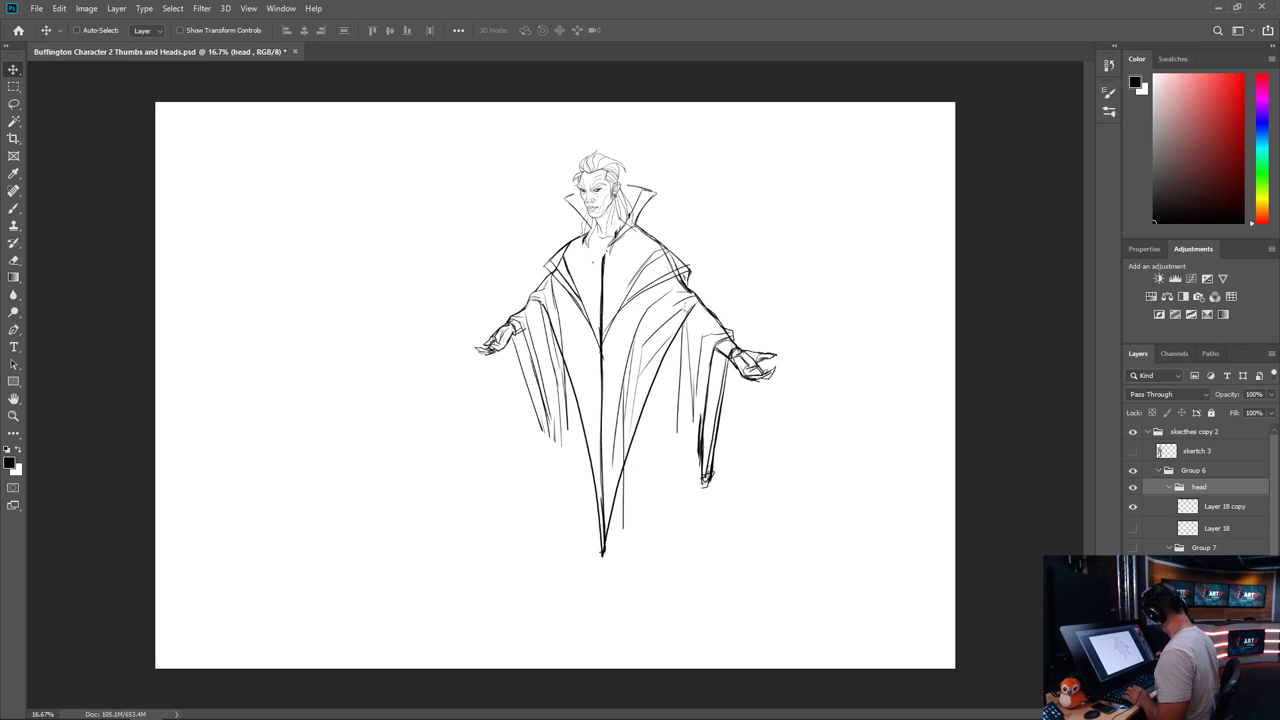
Lower the opacity of the body rough copy layer to 35% so it serves as a faint guide
click(1222, 566)
click(1270, 394)
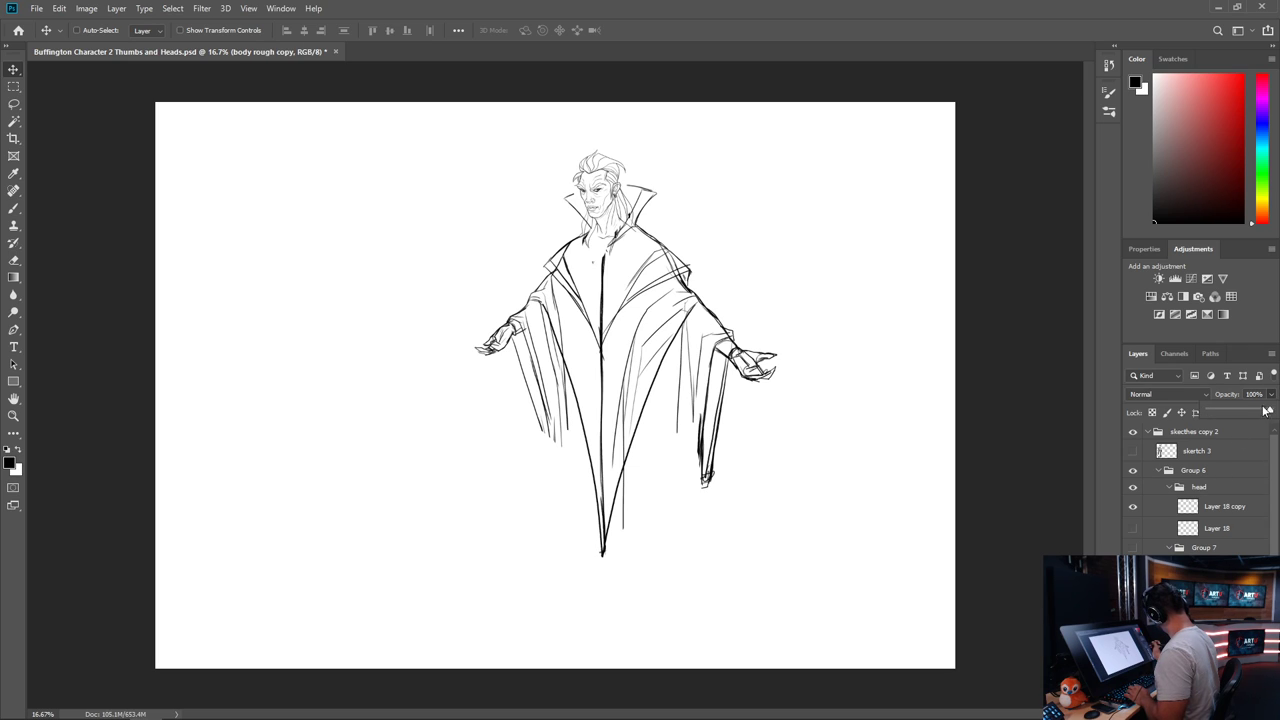
drag(1266, 412, 1232, 422)
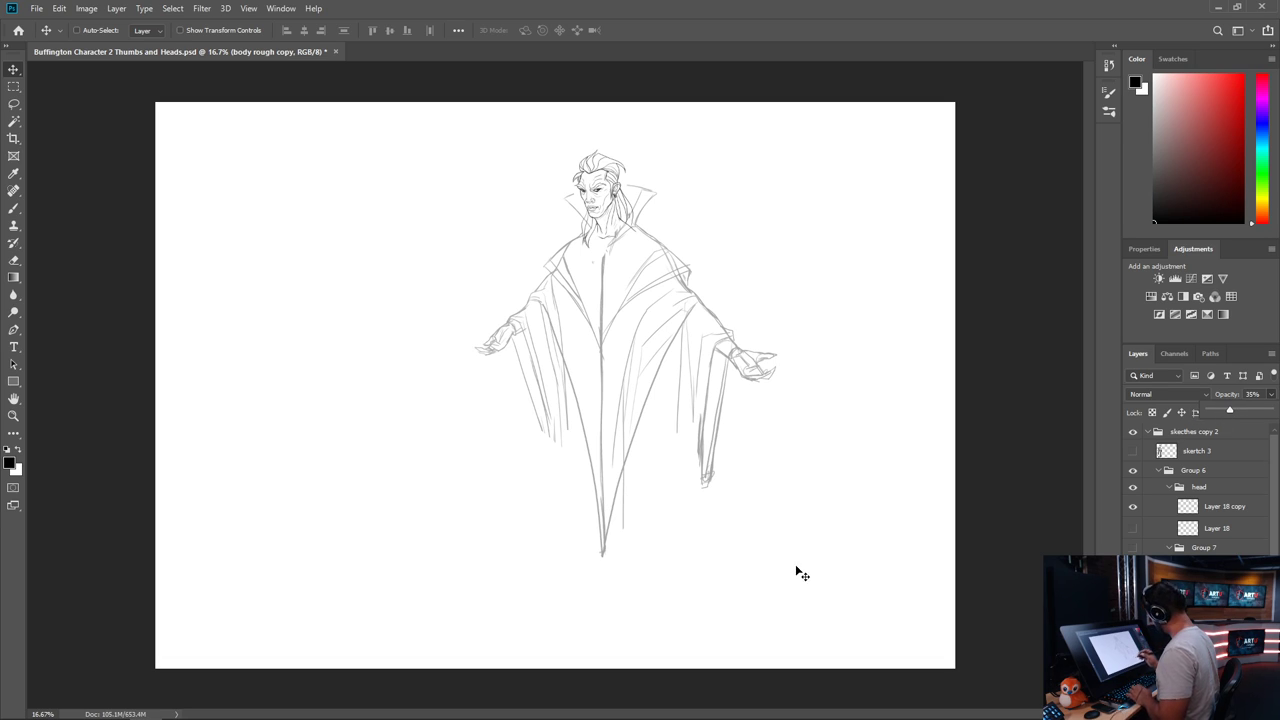
Create a new empty layer inside its own new group above the head group
click(1208, 510)
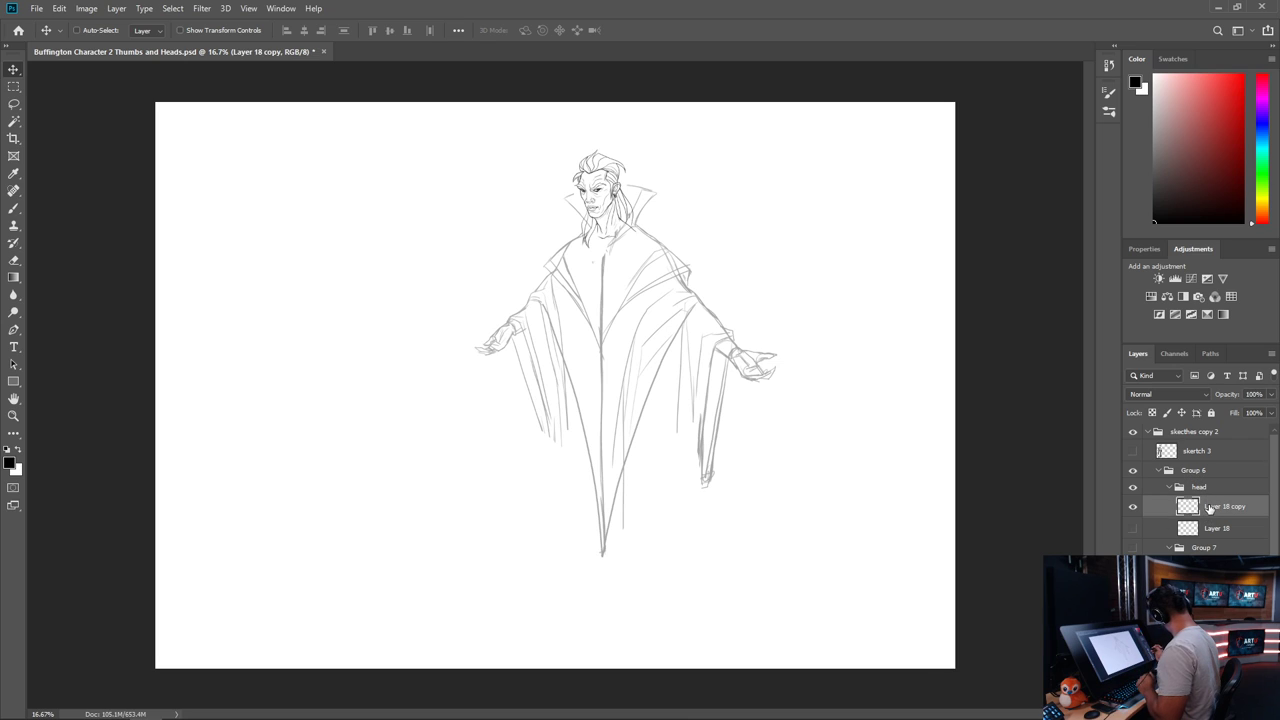
click(1205, 488)
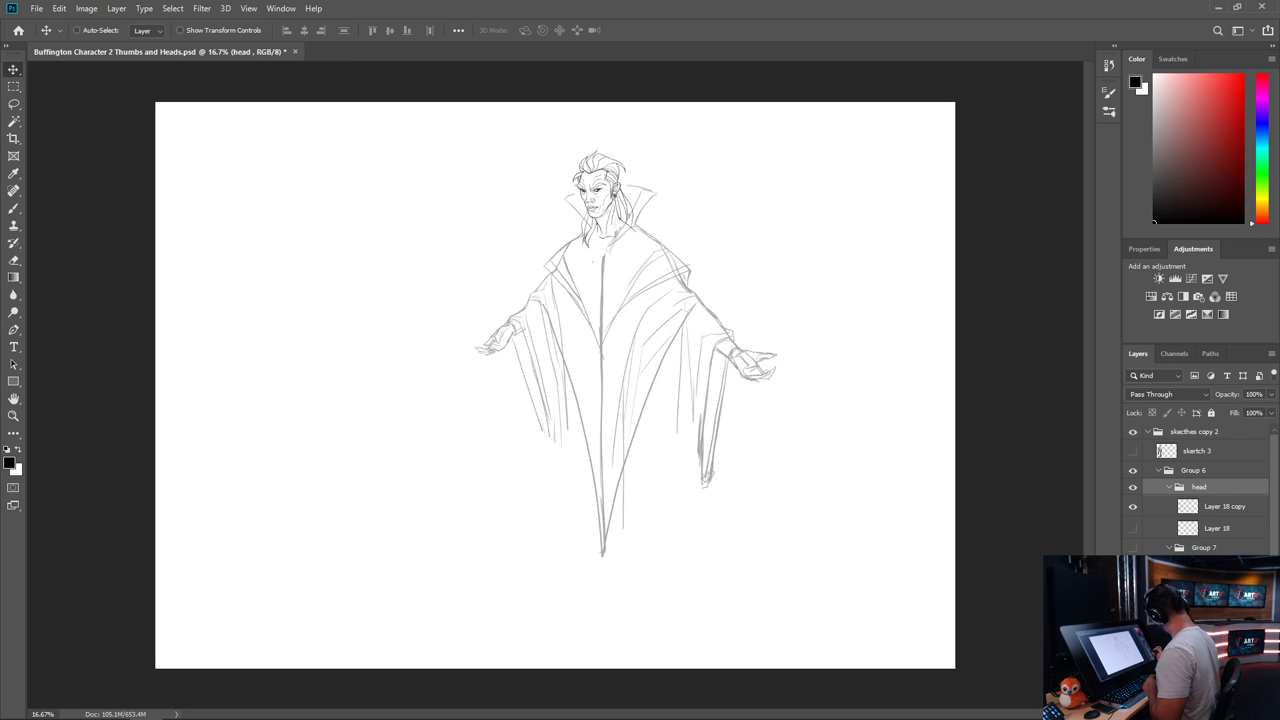
key(ctrl+shift+alt+n)
key(ctrl+g)
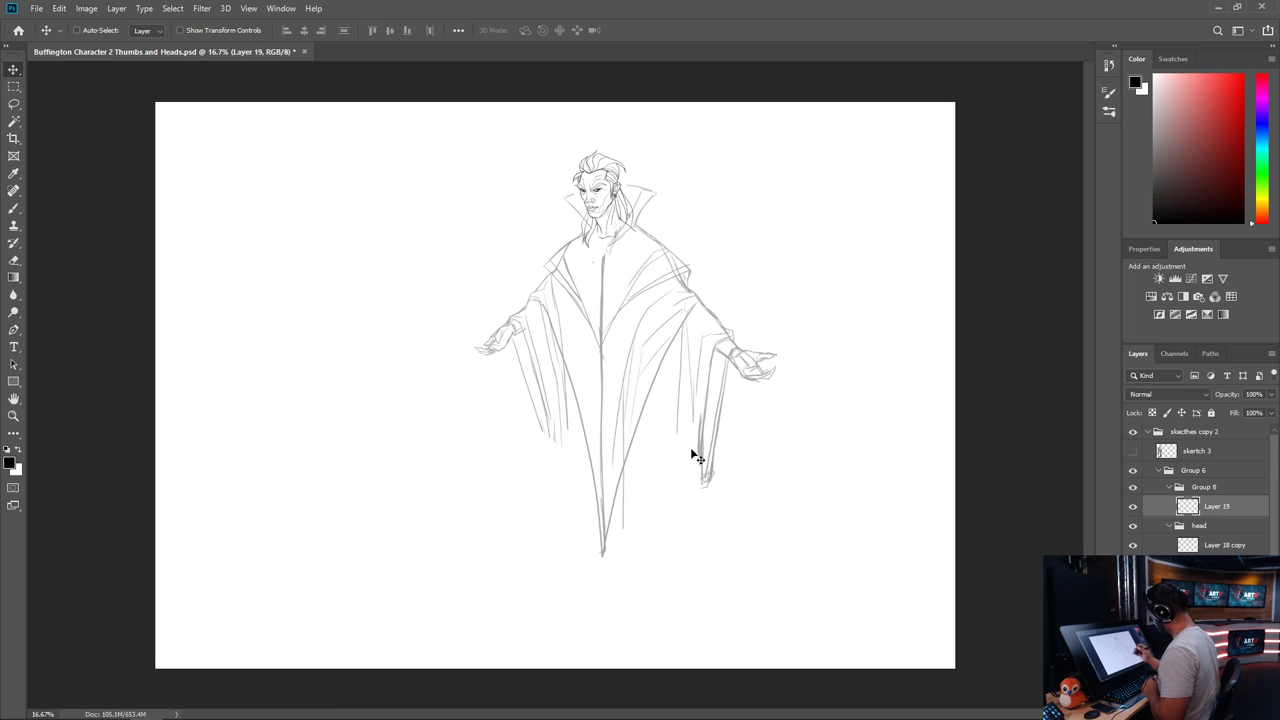
Brush the neck slopes, shoulder lines and collarbones in bright red on the new layer over the faded body sketch
drag(1226, 100, 1240, 75)
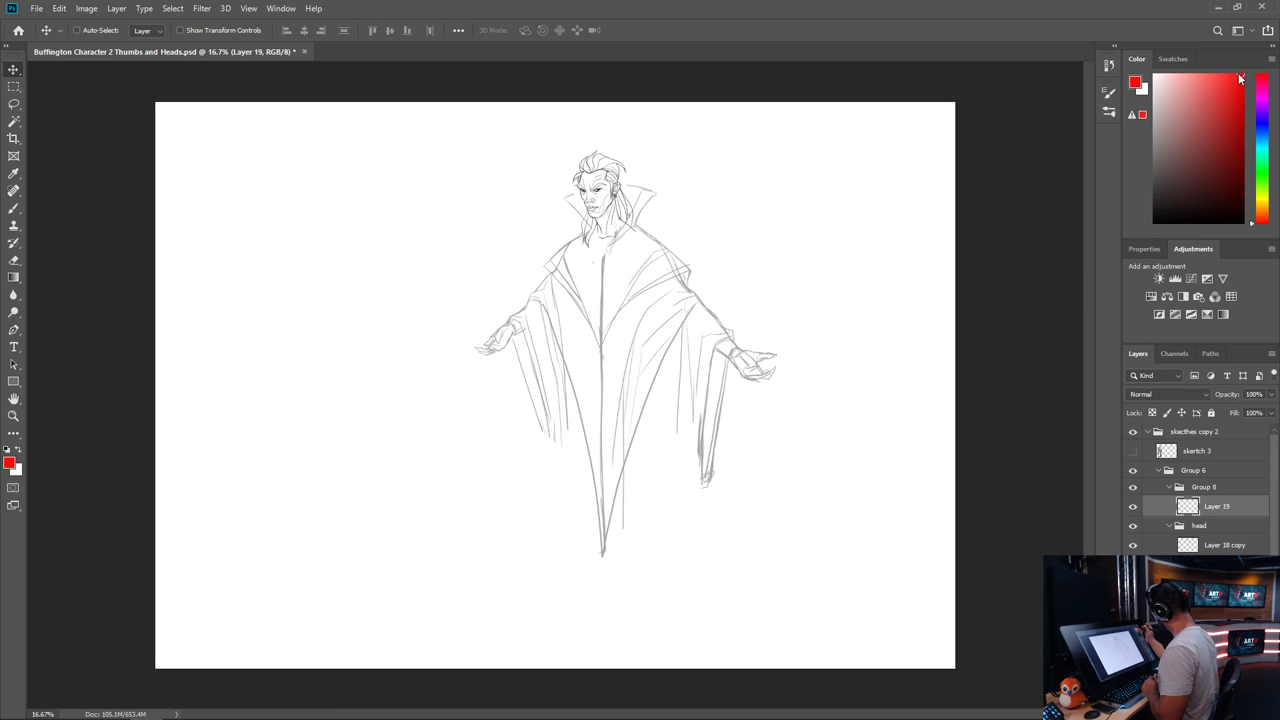
key(b)
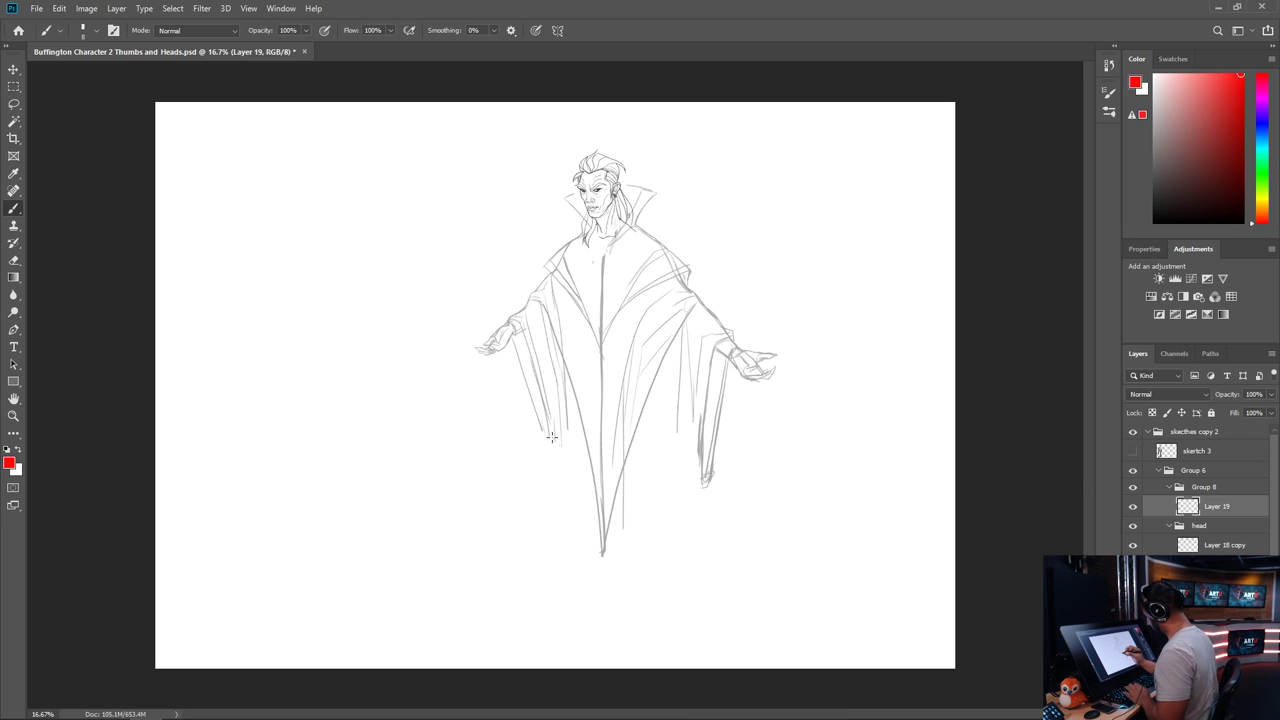
drag(748, 402, 738, 505)
key(ctrl+z)
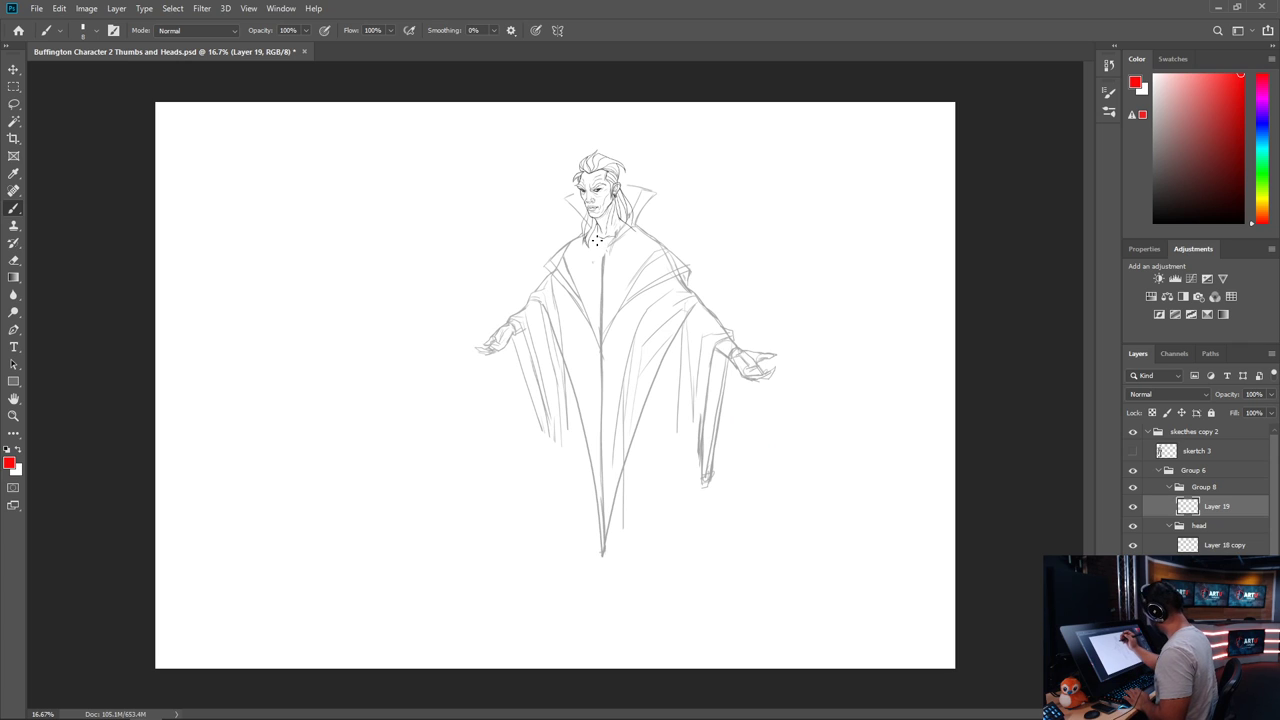
key(ctrl+plus)
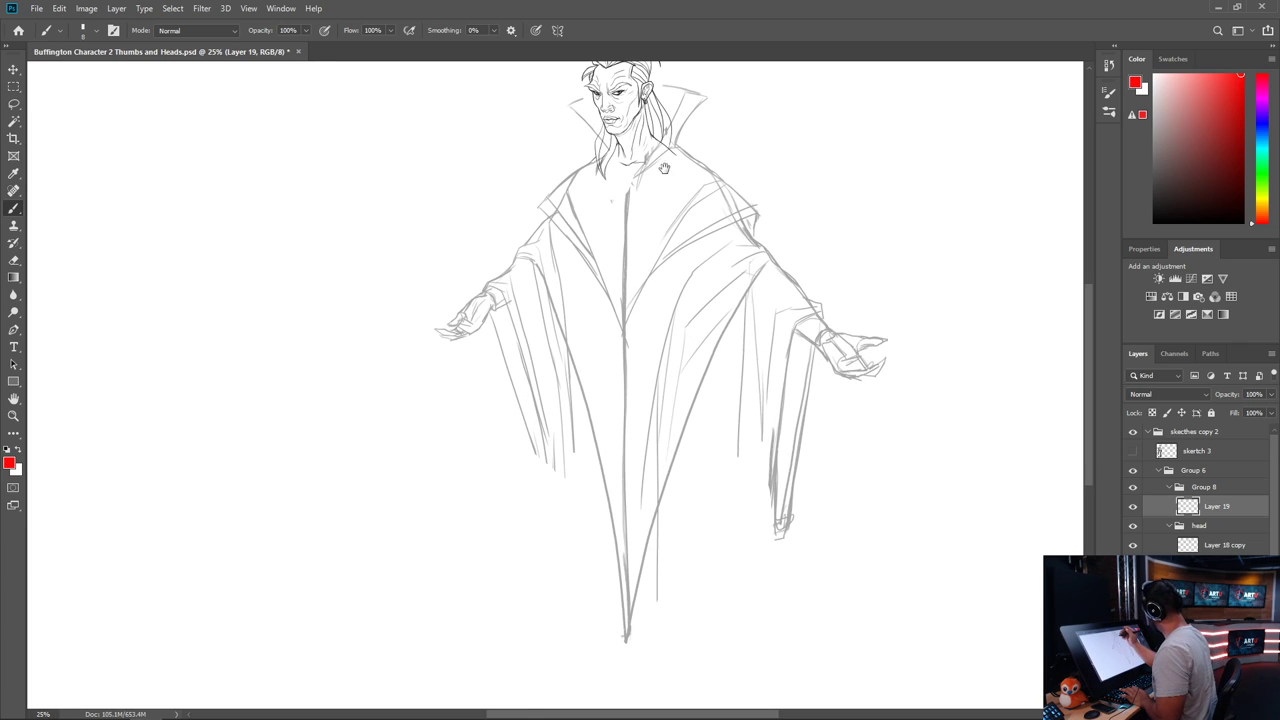
mouse_move(666, 169)
mouse_down()
mouse_move(655, 290)
mouse_move(663, 263)
mouse_move(693, 283)
mouse_up()
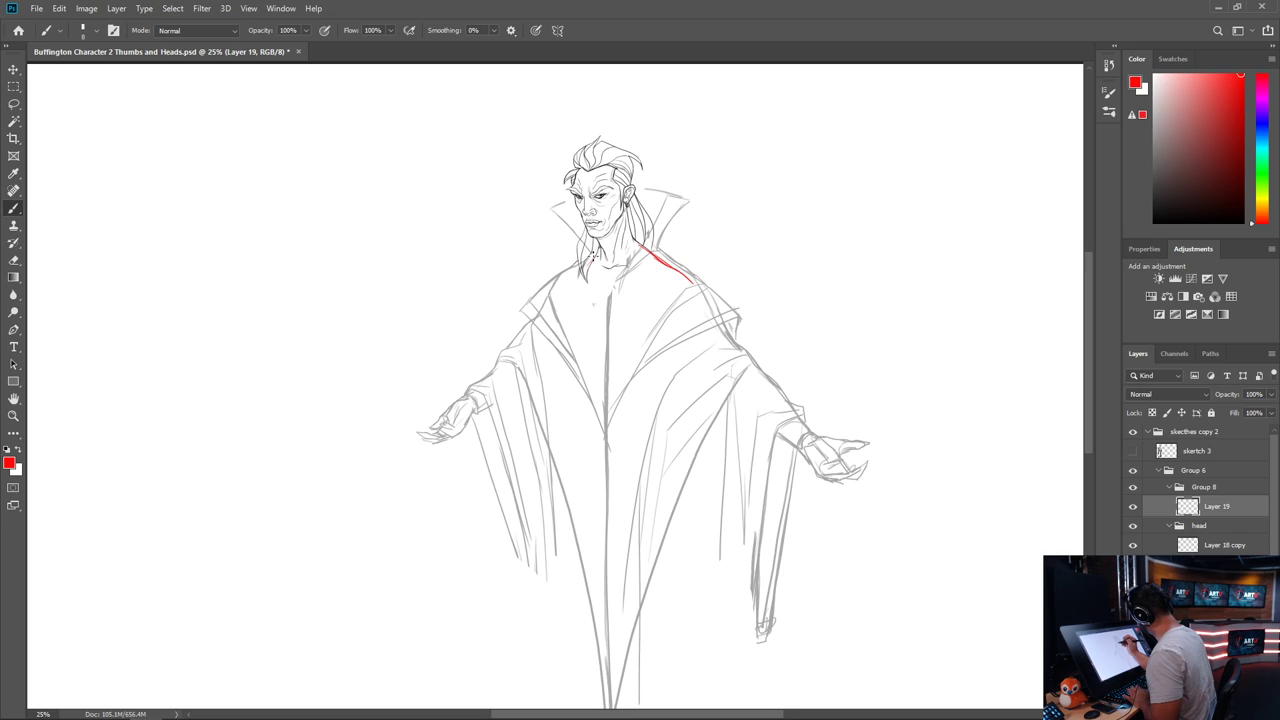
drag(600, 254, 547, 301)
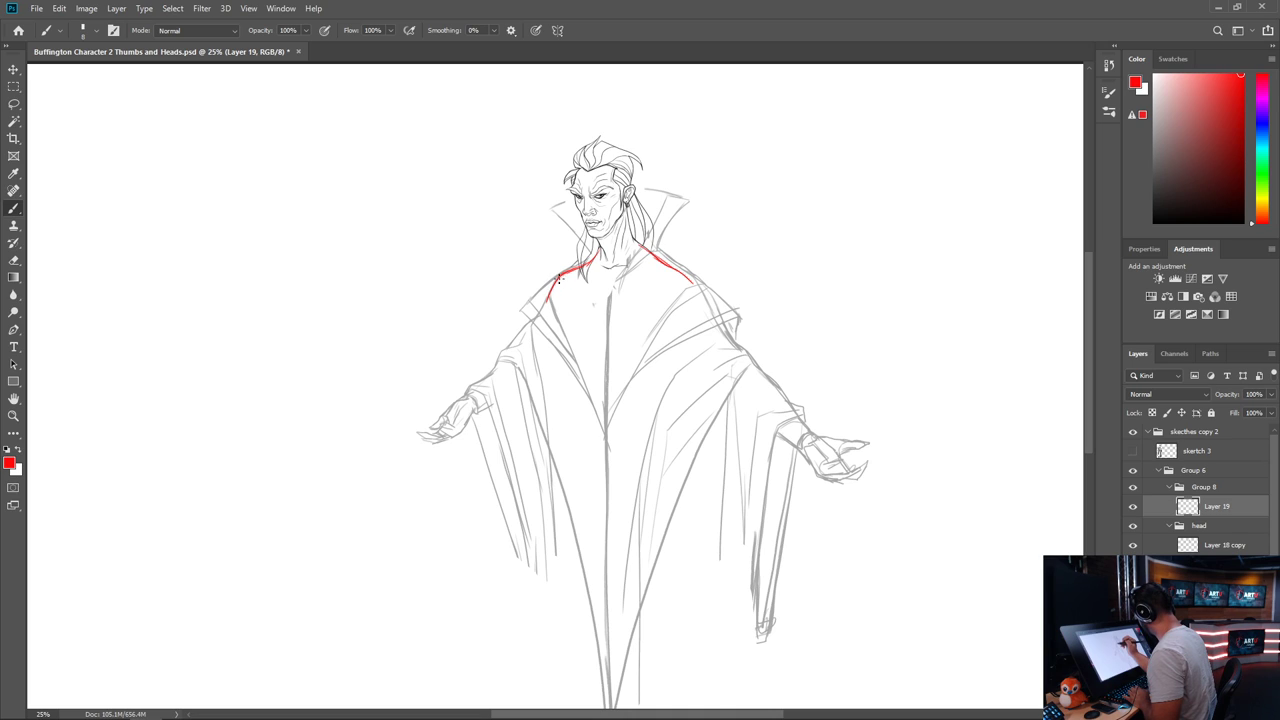
mouse_move(592, 254)
mouse_down()
mouse_move(659, 268)
mouse_move(594, 266)
mouse_move(677, 275)
mouse_up()
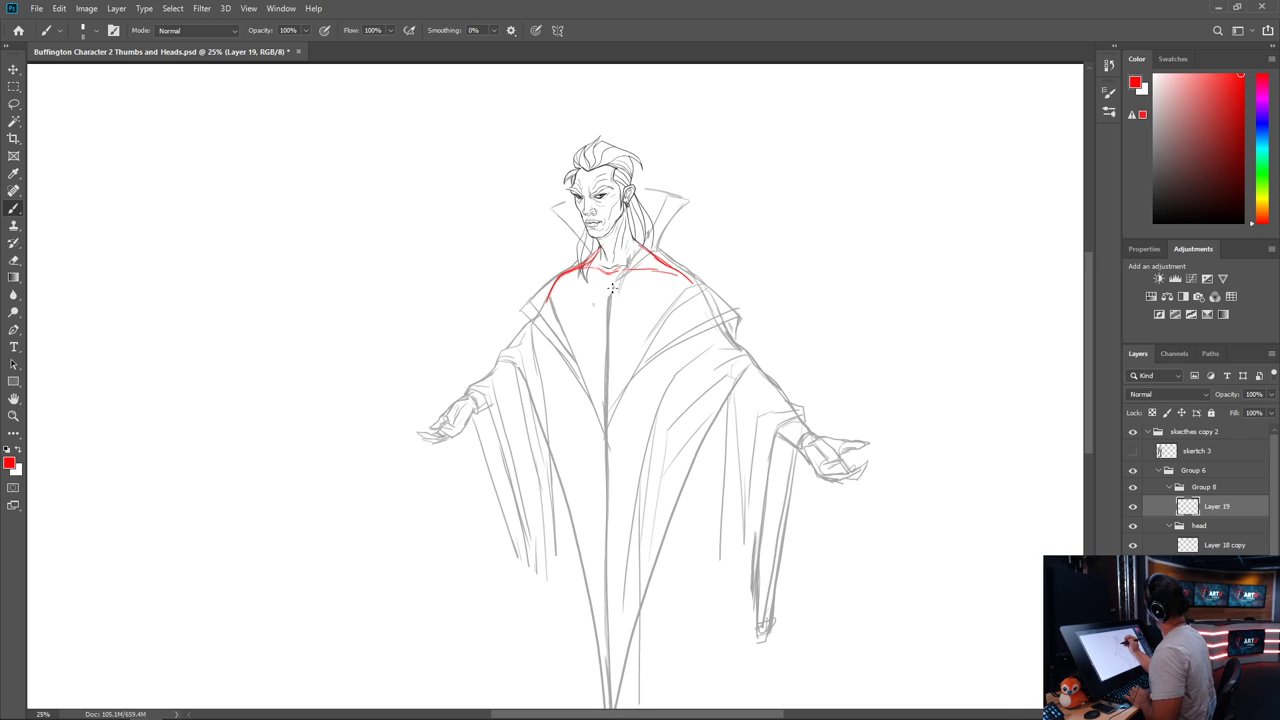
Sketch the bare chest in red with sternum line, armpits and pectorals, and taper both torso sides down to the waist
mouse_move(605, 318)
mouse_down()
mouse_move(567, 268)
mouse_move(578, 266)
mouse_move(547, 291)
mouse_move(553, 279)
mouse_move(537, 319)
mouse_up()
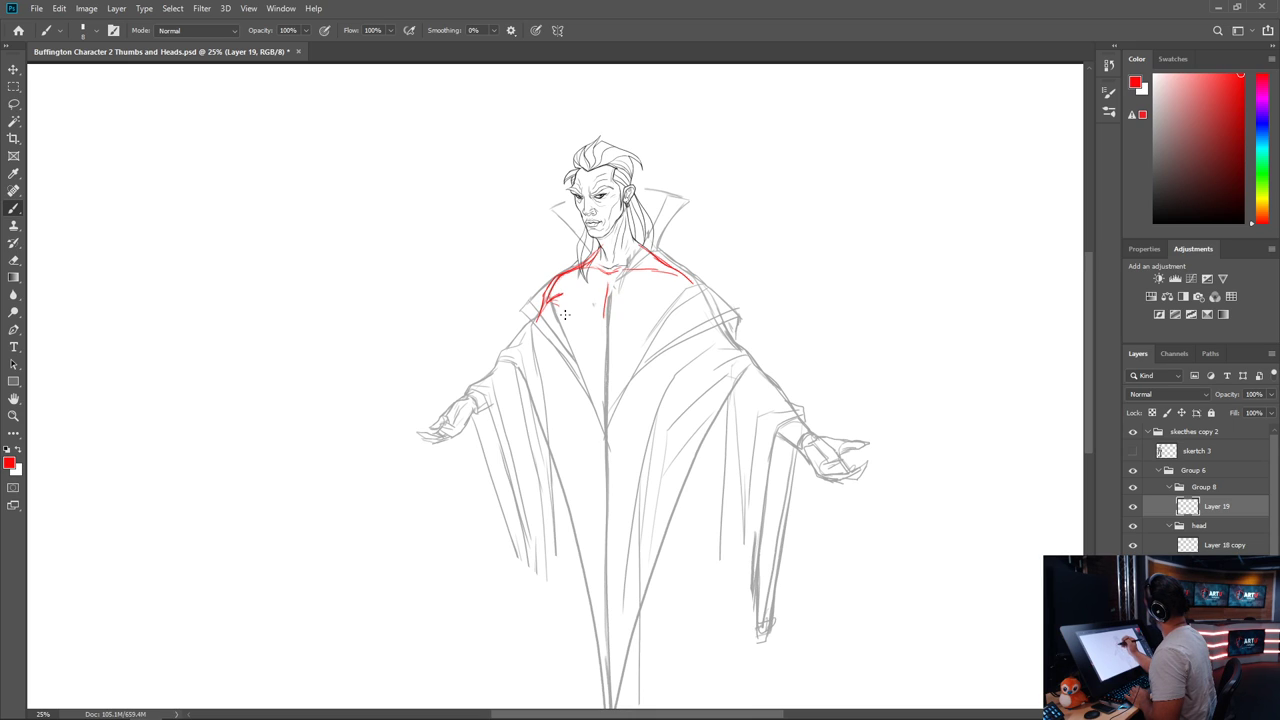
mouse_move(550, 298)
mouse_down()
mouse_move(570, 322)
mouse_move(640, 324)
mouse_move(672, 297)
mouse_move(572, 317)
mouse_move(572, 340)
mouse_move(665, 302)
mouse_move(639, 316)
mouse_up()
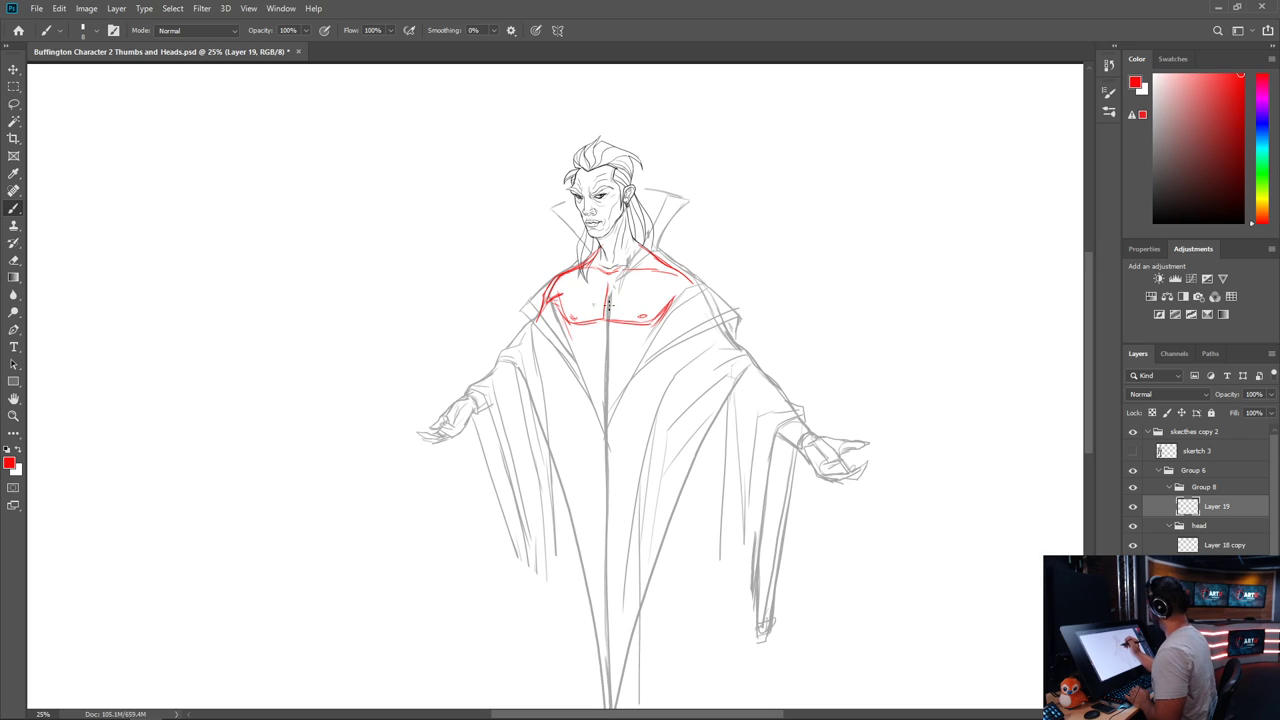
mouse_move(560, 314)
mouse_down()
mouse_move(584, 394)
mouse_move(581, 366)
mouse_up()
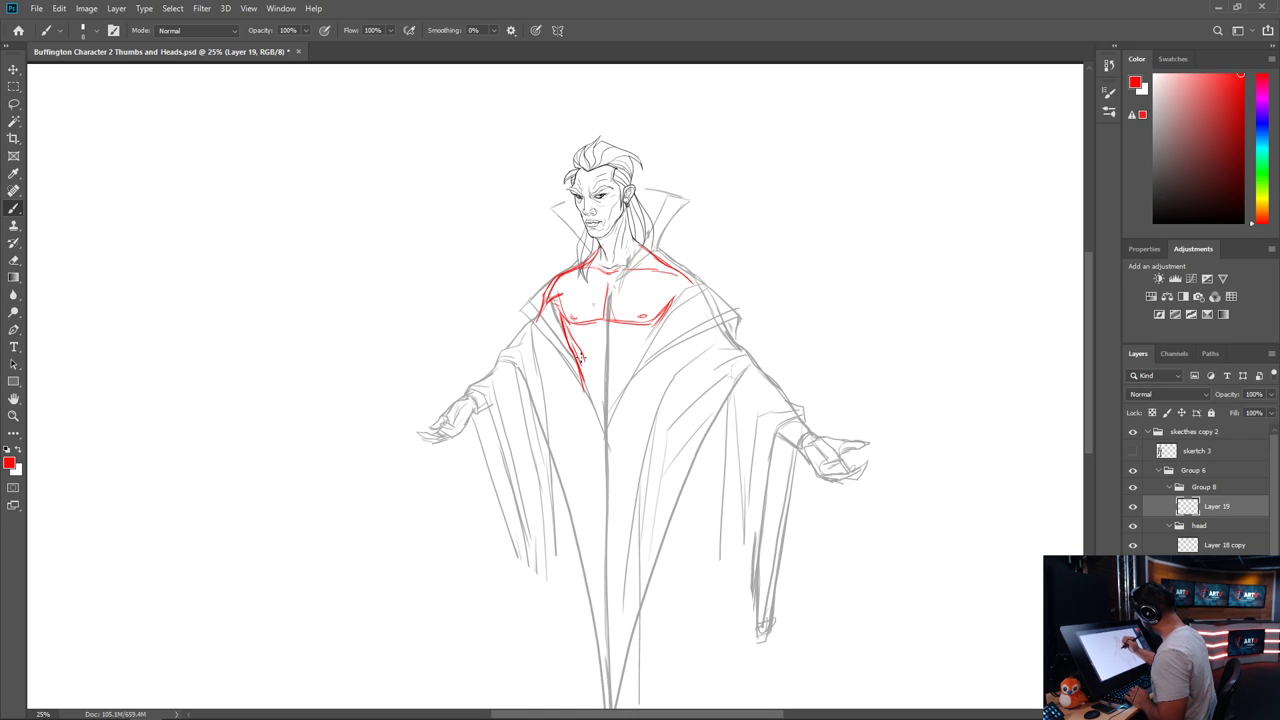
mouse_move(668, 318)
mouse_down()
mouse_move(640, 346)
mouse_move(666, 336)
mouse_move(640, 388)
mouse_move(580, 398)
mouse_up()
drag(650, 364, 654, 400)
mouse_move(577, 373)
mouse_down()
mouse_move(586, 424)
mouse_move(576, 405)
mouse_up()
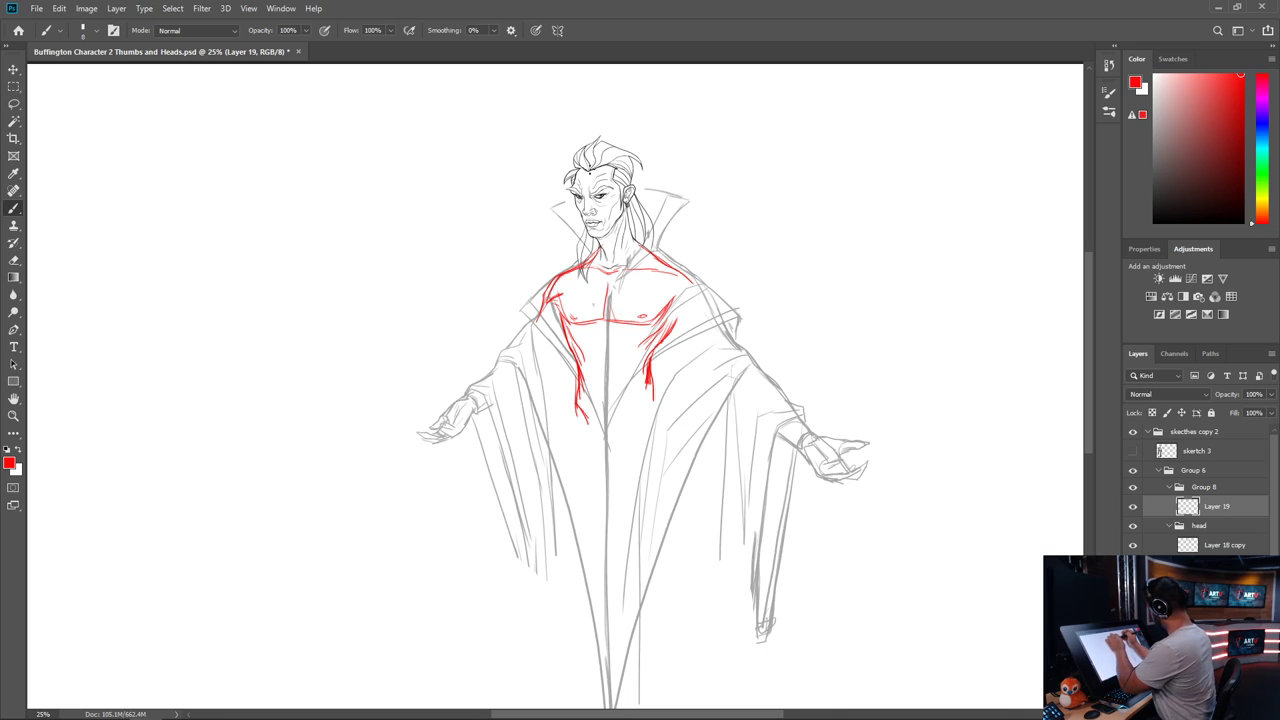
Mark the hairline, navel and crotch on the body's centre line and draw the hips and pelvis contour between them
drag(584, 172, 590, 167)
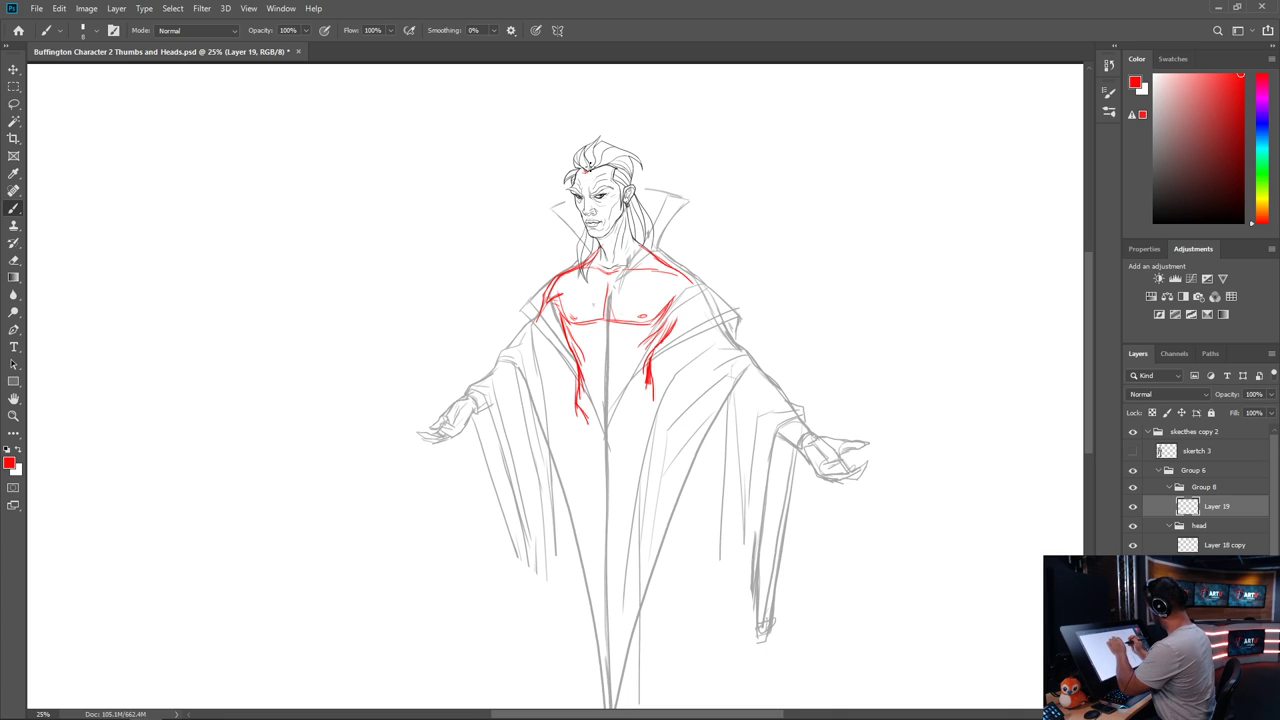
drag(606, 386, 606, 392)
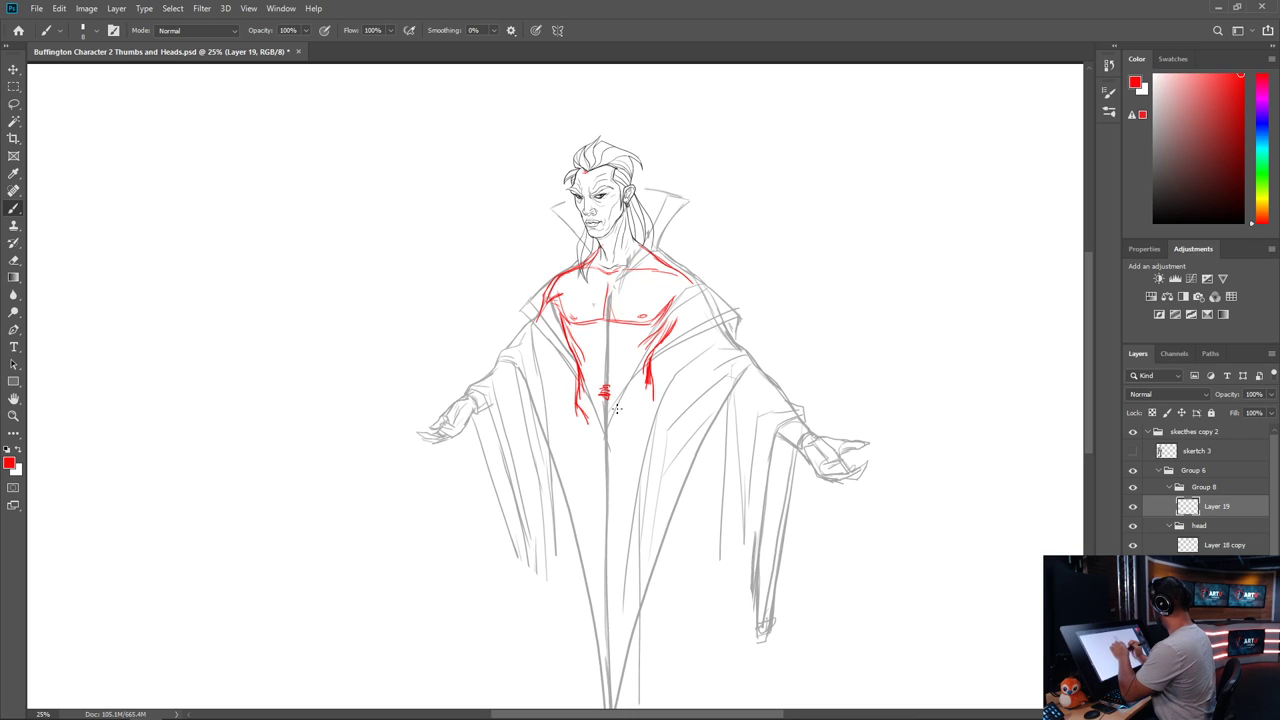
drag(602, 463, 604, 471)
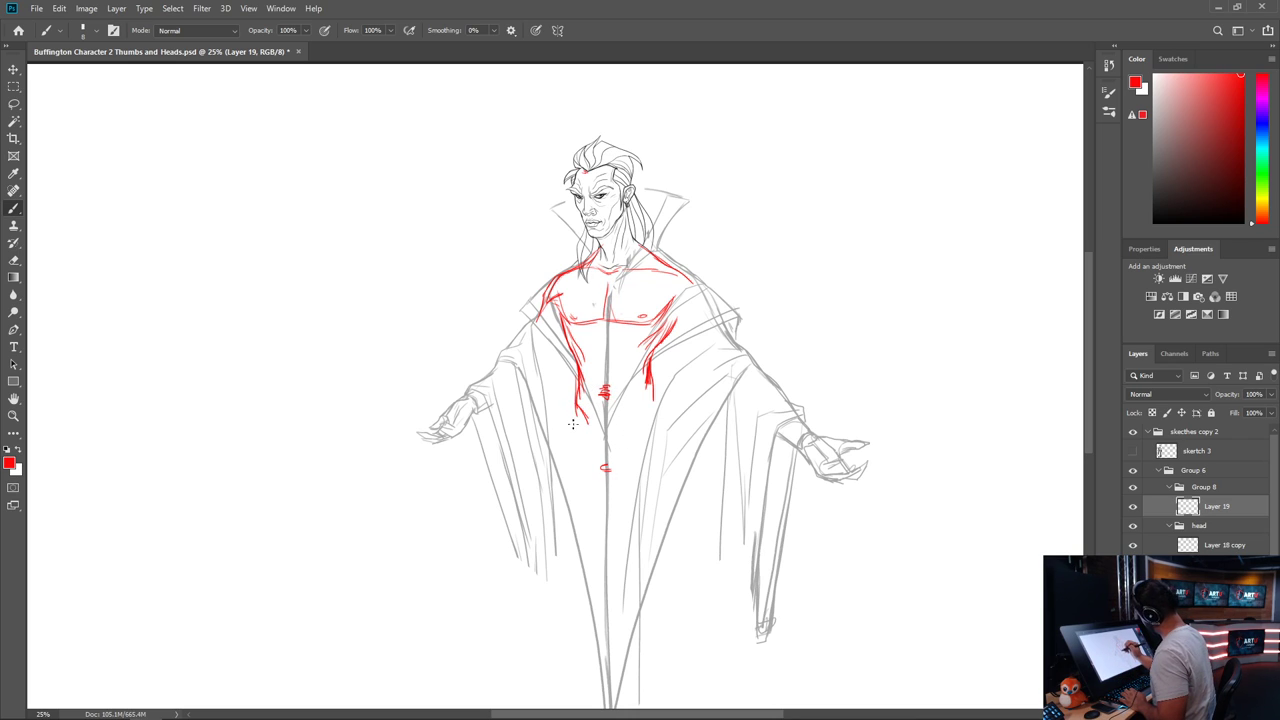
mouse_move(576, 403)
mouse_down()
mouse_move(573, 436)
mouse_move(618, 470)
mouse_move(657, 414)
mouse_move(660, 430)
mouse_up()
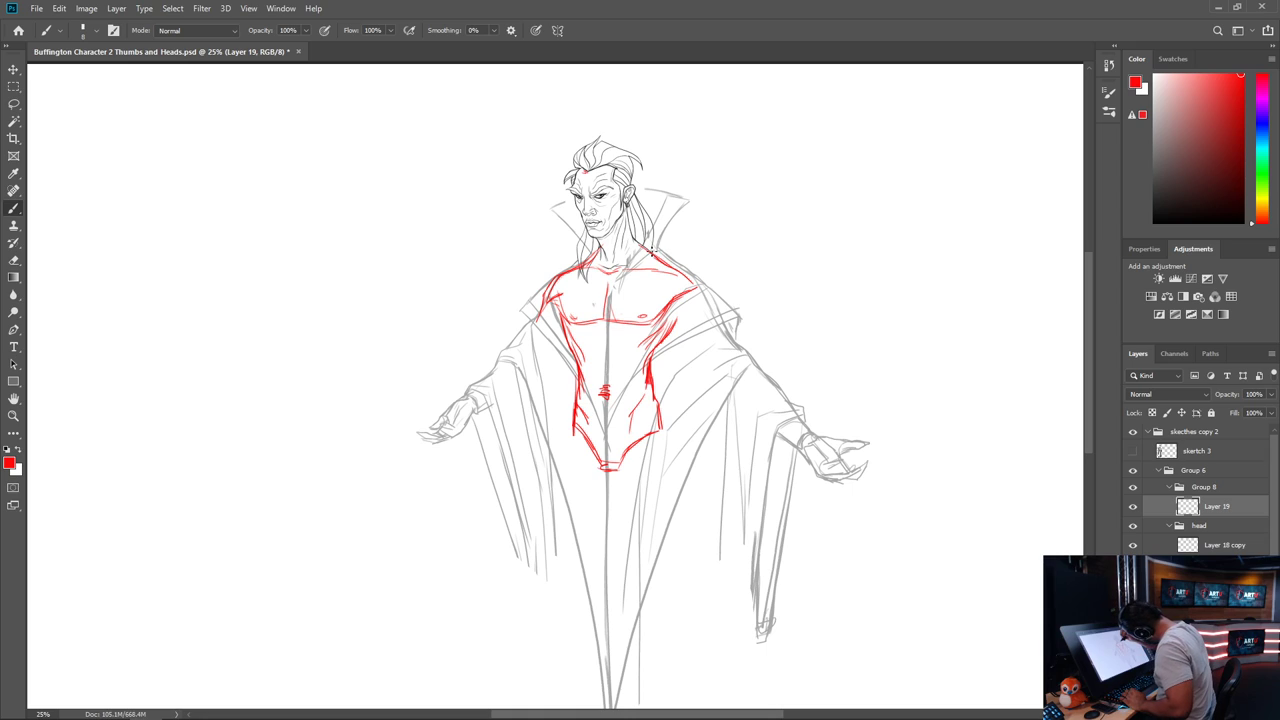
Reinforce both rounded shoulders and outline the character's left upper arm and forearm in red down to the sleeve cuff
mouse_move(650, 250)
mouse_down()
mouse_move(706, 300)
mouse_move(687, 297)
mouse_up()
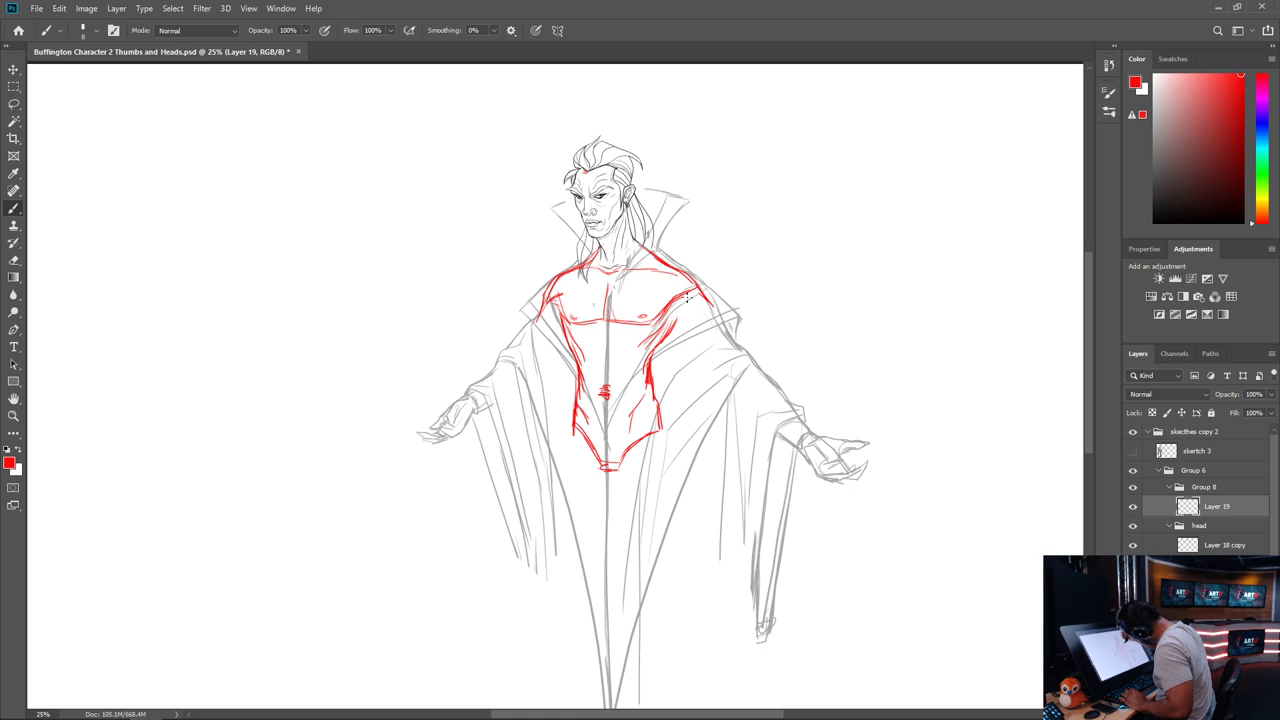
mouse_move(558, 276)
mouse_down()
mouse_move(530, 325)
mouse_move(572, 274)
mouse_move(556, 272)
mouse_up()
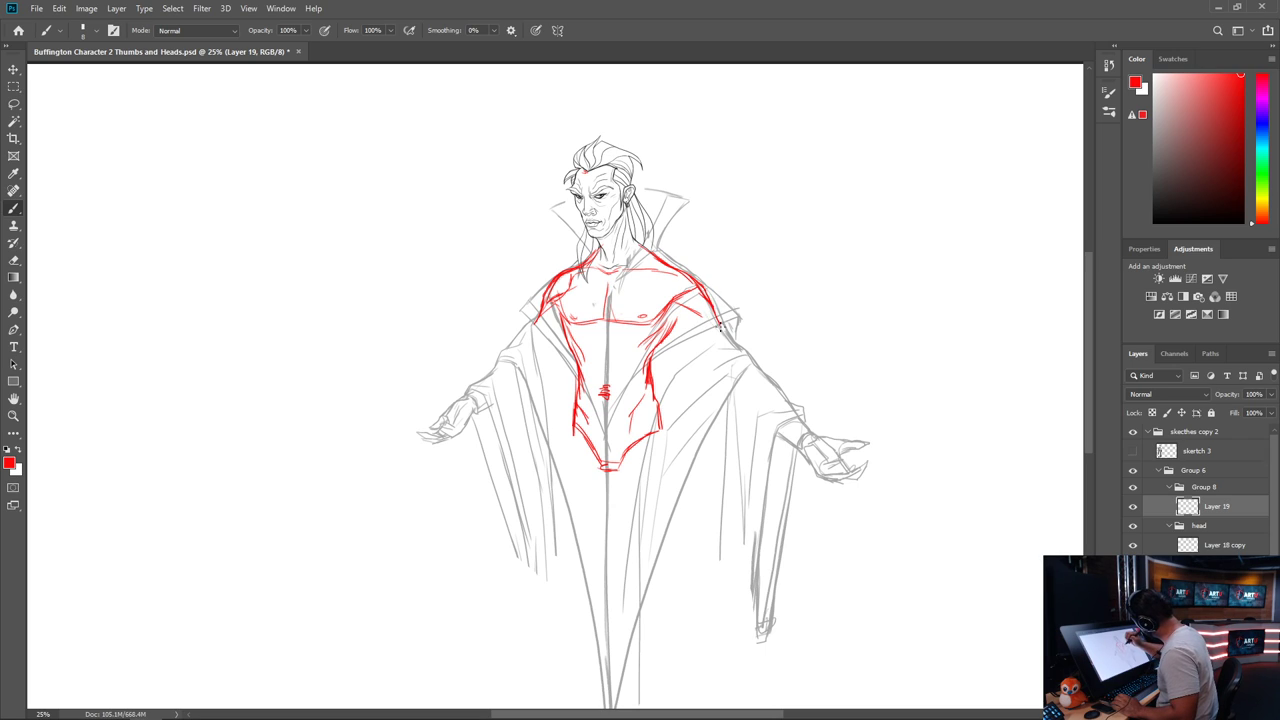
mouse_move(672, 318)
mouse_down()
mouse_move(722, 359)
mouse_move(708, 349)
mouse_move(725, 331)
mouse_move(718, 318)
mouse_move(733, 348)
mouse_up()
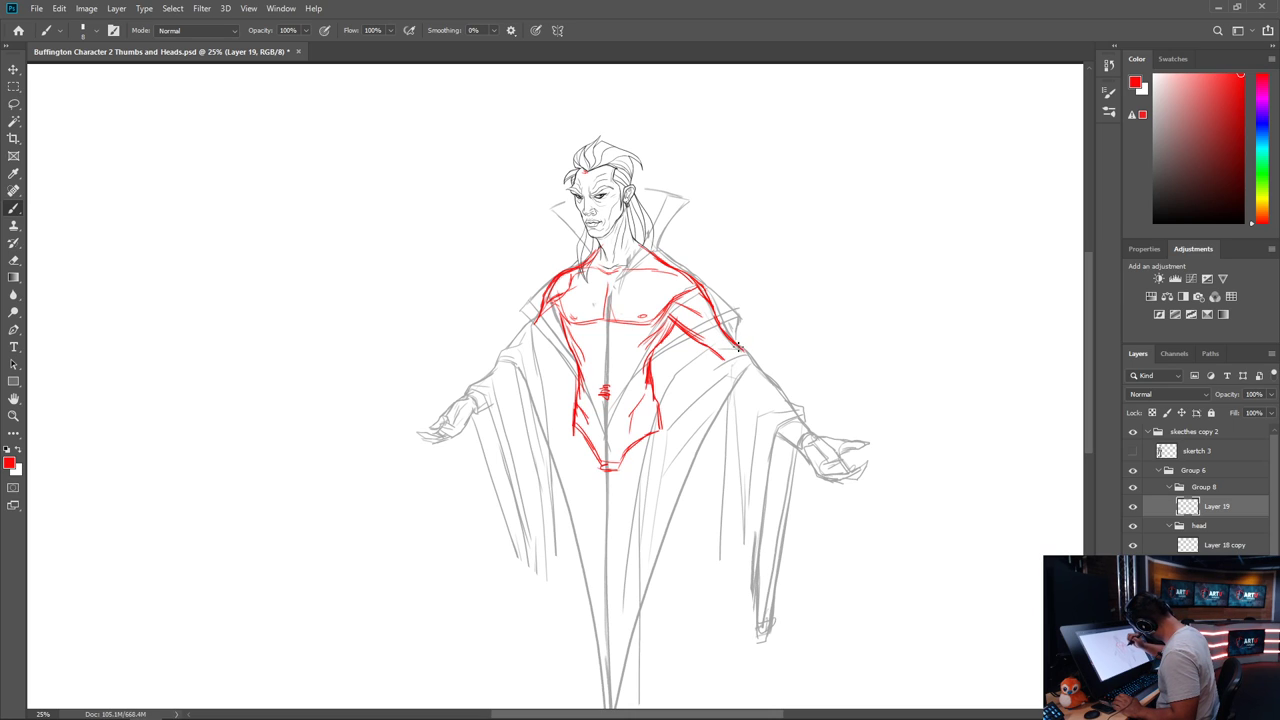
drag(739, 347, 791, 421)
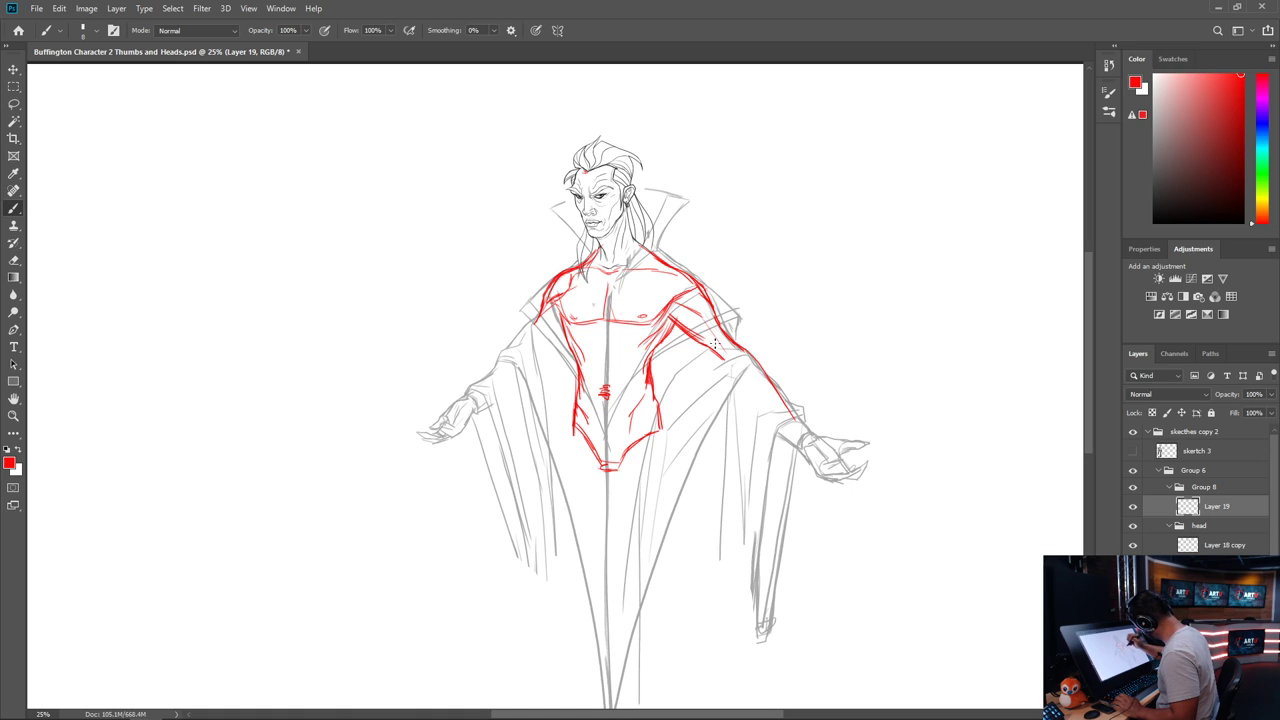
drag(711, 351, 763, 403)
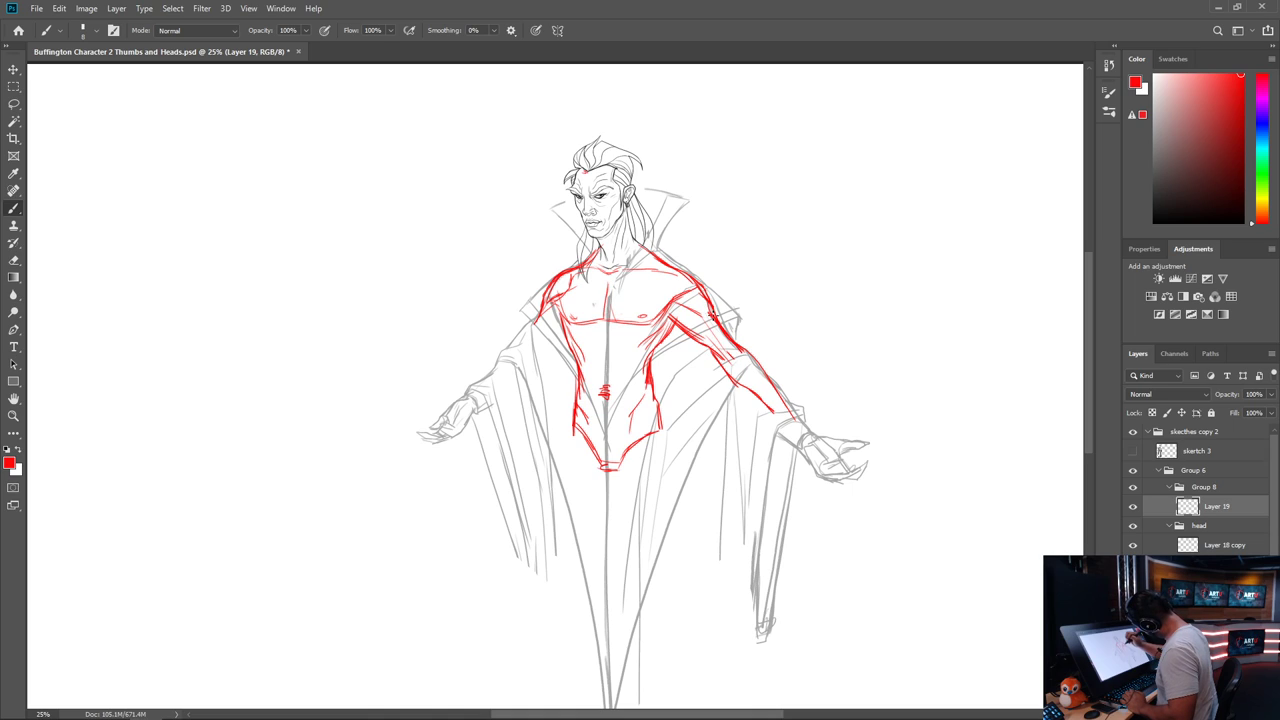
Outline the character's right upper arm and forearm in red and mark the wrist bands on both arms
mouse_move(543, 308)
mouse_down()
mouse_move(519, 350)
mouse_move(541, 334)
mouse_move(516, 354)
mouse_move(554, 329)
mouse_move(564, 337)
mouse_up()
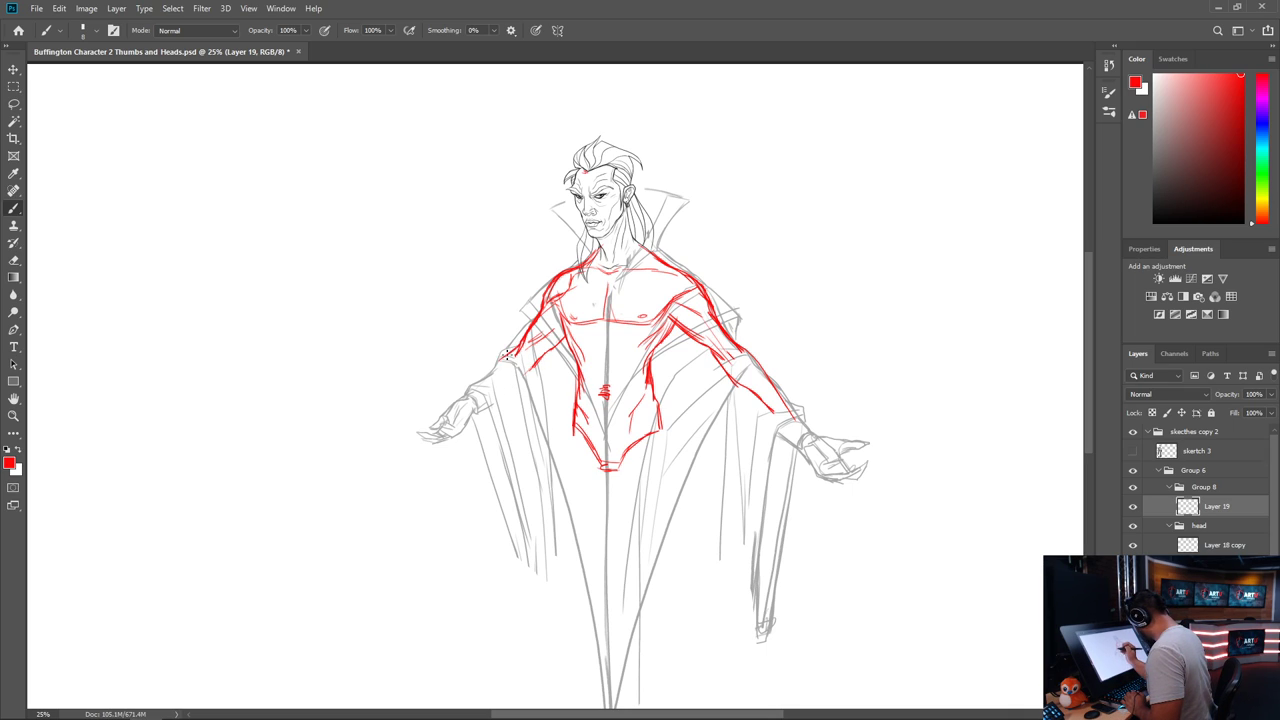
drag(508, 354, 470, 392)
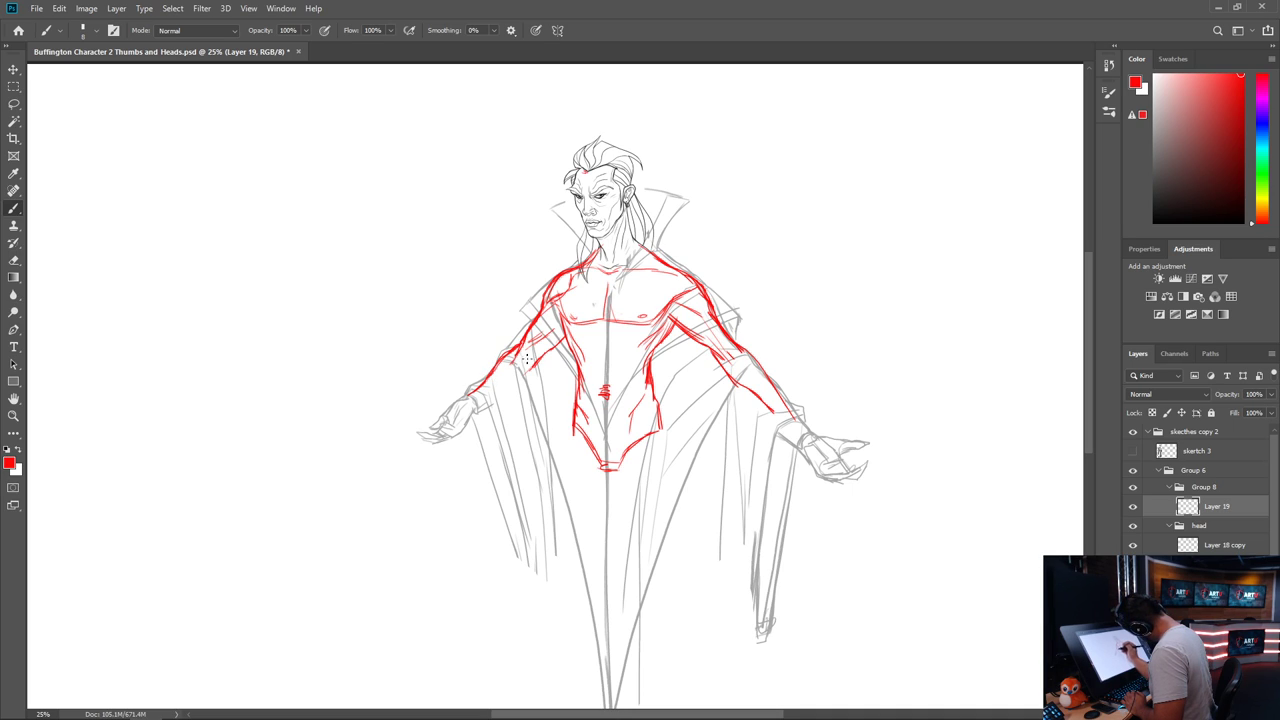
drag(517, 381, 476, 414)
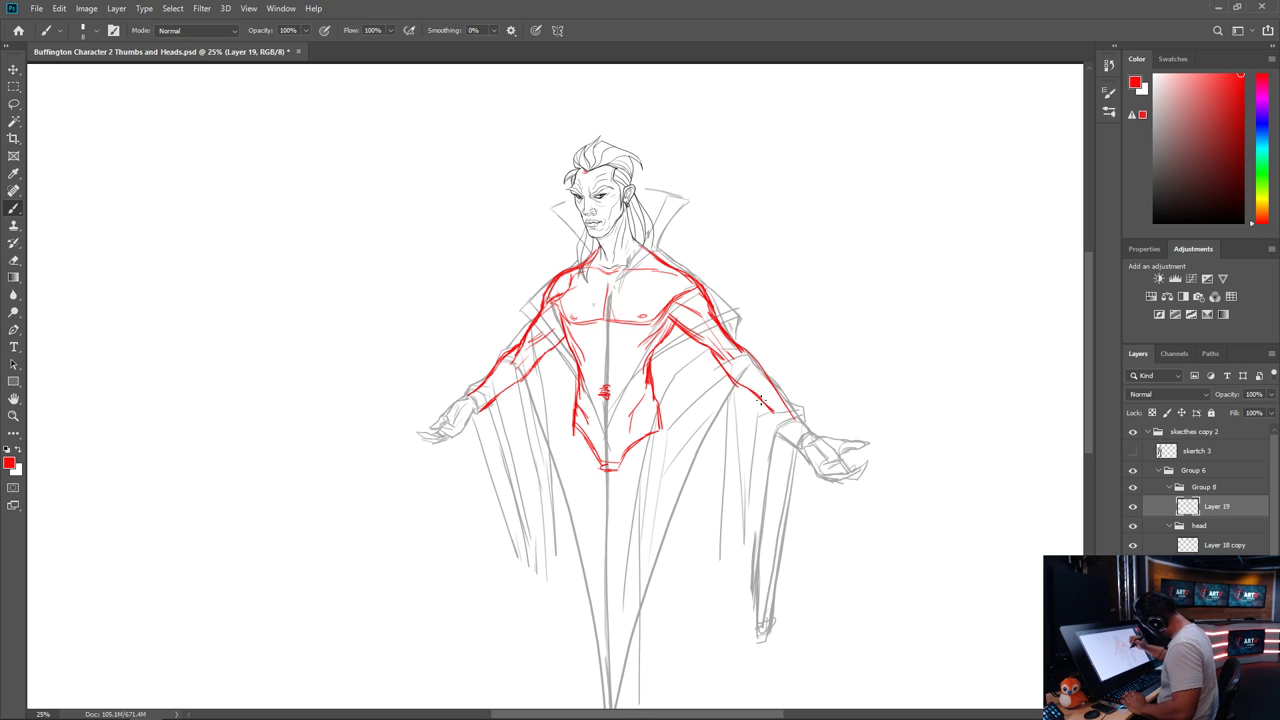
mouse_move(736, 382)
mouse_down()
mouse_move(782, 425)
mouse_move(794, 415)
mouse_move(771, 386)
mouse_up()
mouse_move(489, 386)
mouse_down()
mouse_move(500, 398)
mouse_move(468, 414)
mouse_up()
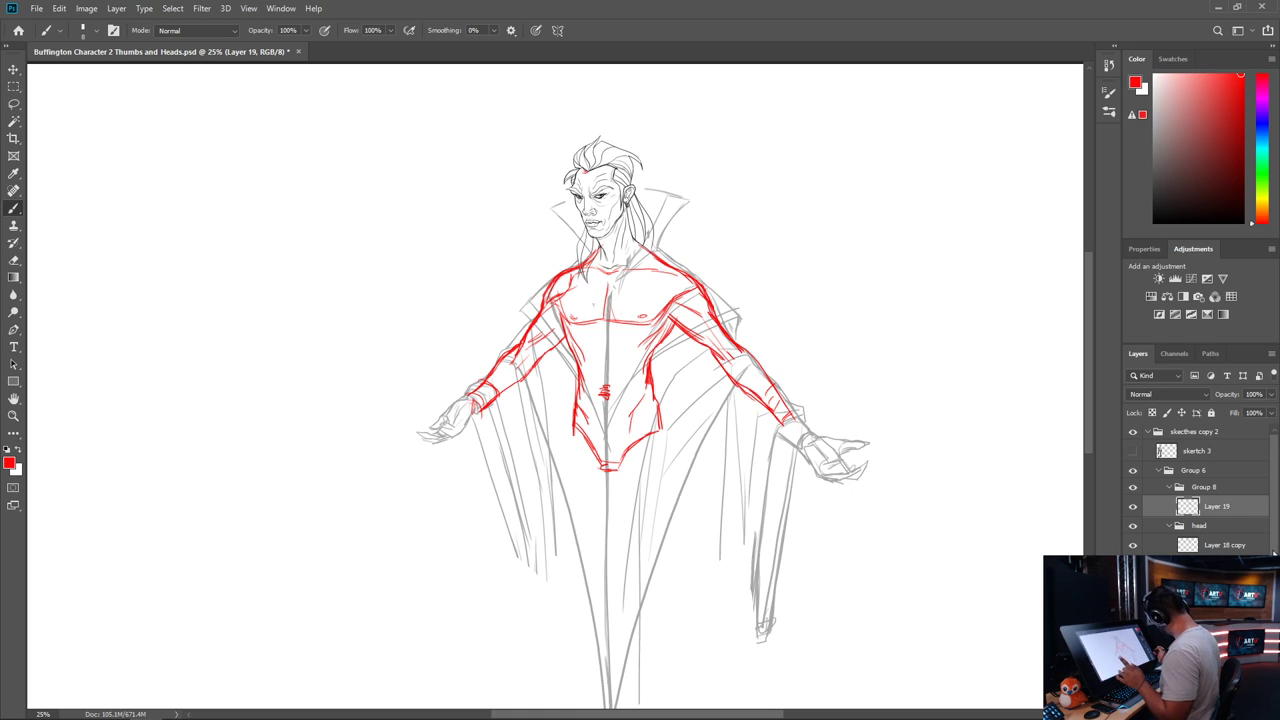
On the faded body rough copy layer, select the character's left hand with its hanging sleeve and shift it in toward the red wrist
scroll(1200, 490, down, 4)
click(1216, 574)
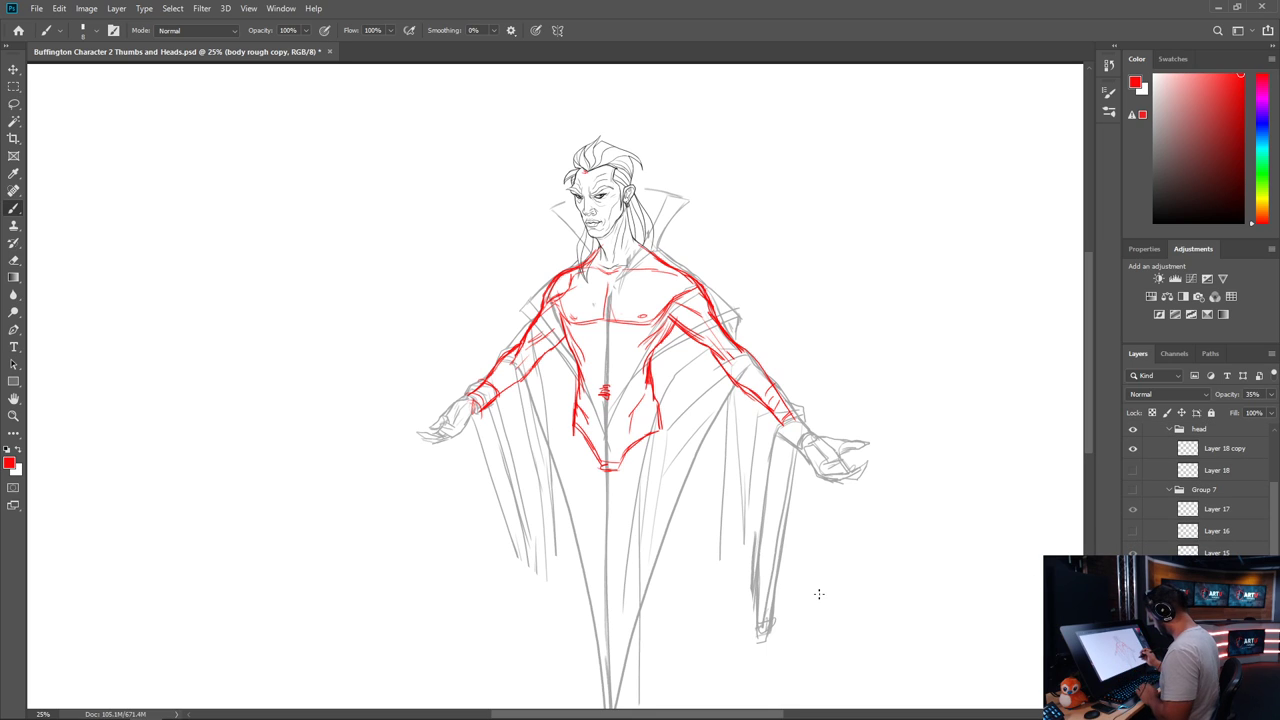
key(l)
mouse_move(839, 520)
mouse_down()
mouse_move(906, 433)
mouse_move(757, 458)
mouse_move(910, 508)
mouse_move(885, 412)
mouse_move(816, 403)
mouse_move(776, 416)
mouse_move(699, 516)
mouse_move(839, 665)
mouse_move(885, 532)
mouse_up()
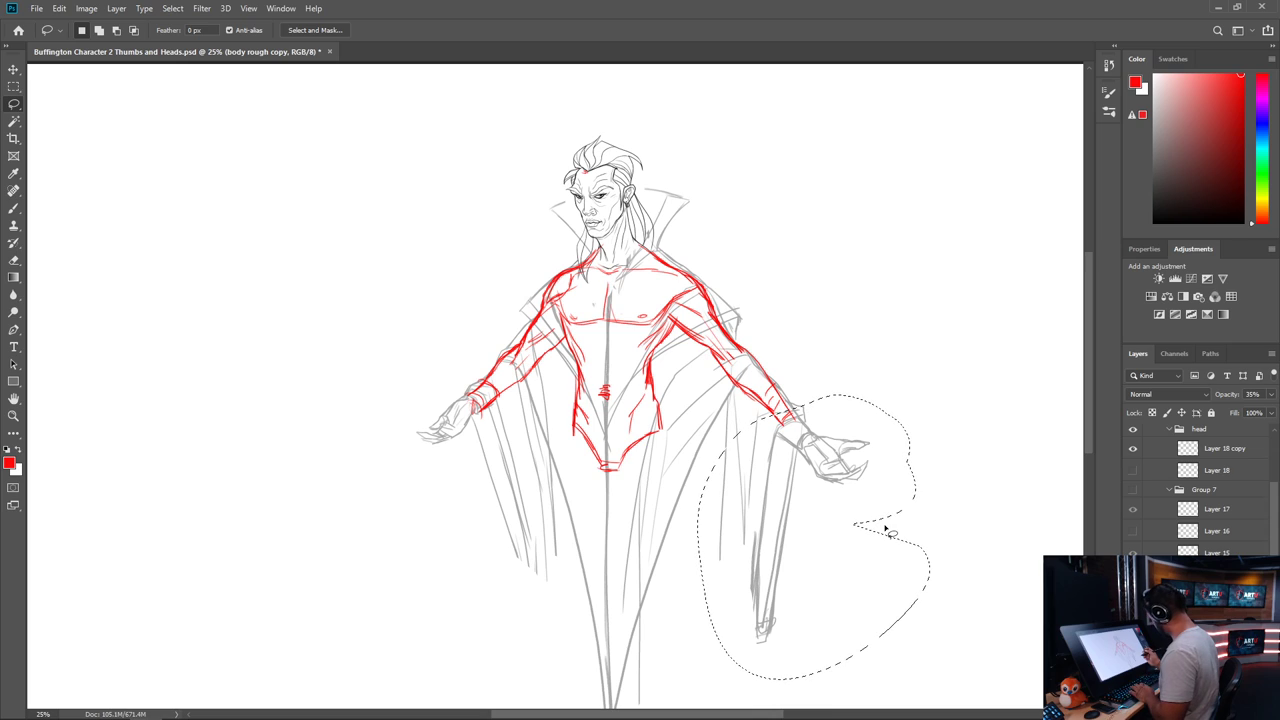
key(v)
drag(838, 458, 822, 440)
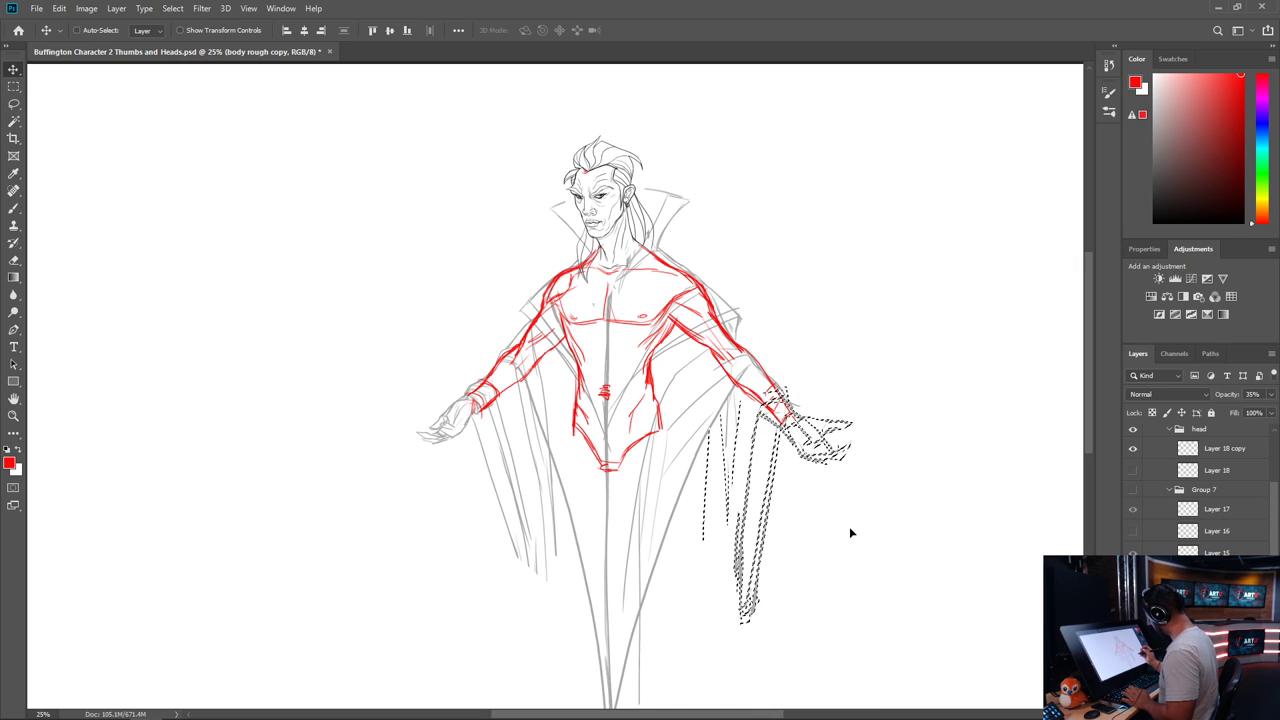
Scale the selected hand and sleeve down slightly, nudge them to meet the red forearm, and deselect
key(ctrl)
key(ctrl+t)
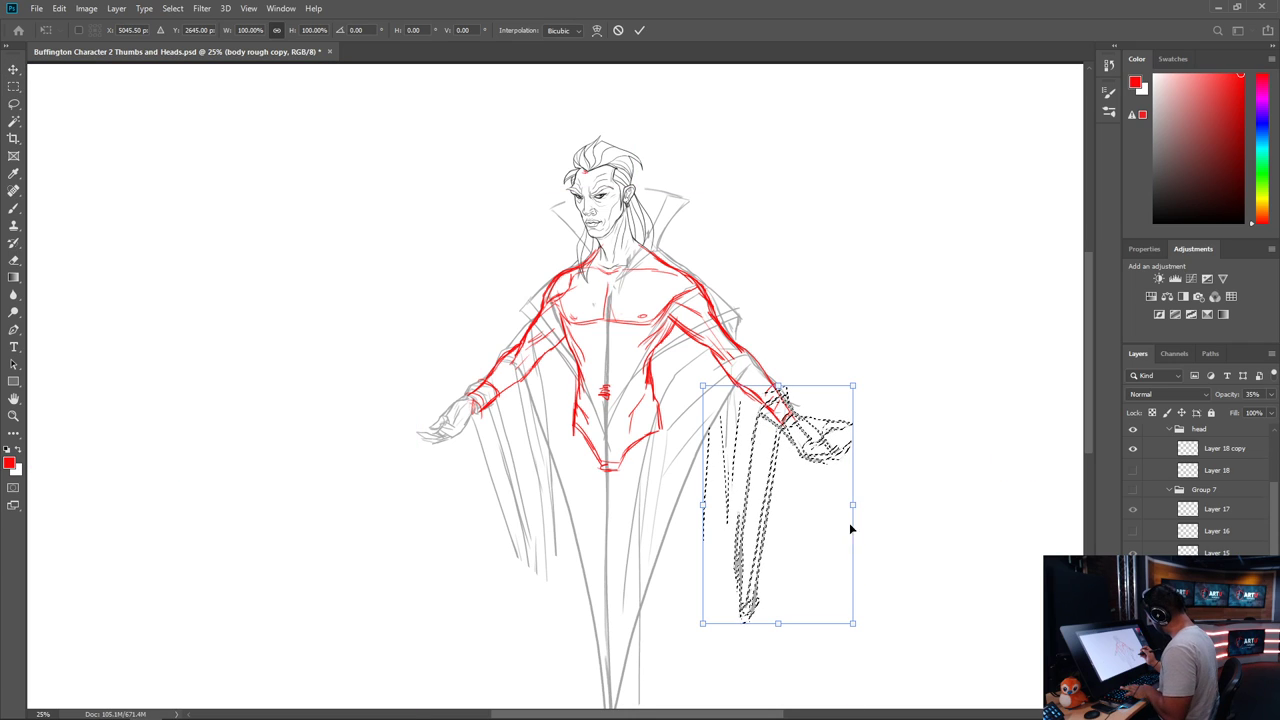
drag(851, 386, 848, 393)
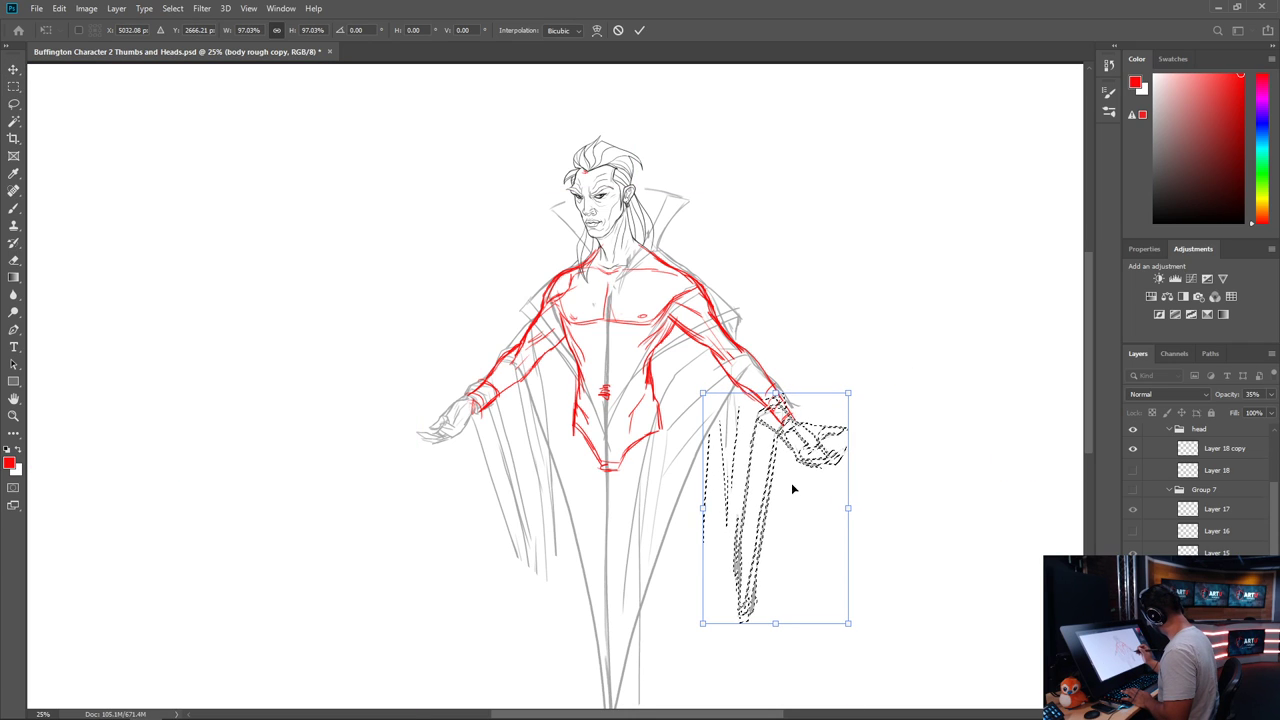
drag(703, 622, 710, 611)
drag(813, 455, 817, 449)
key(Return)
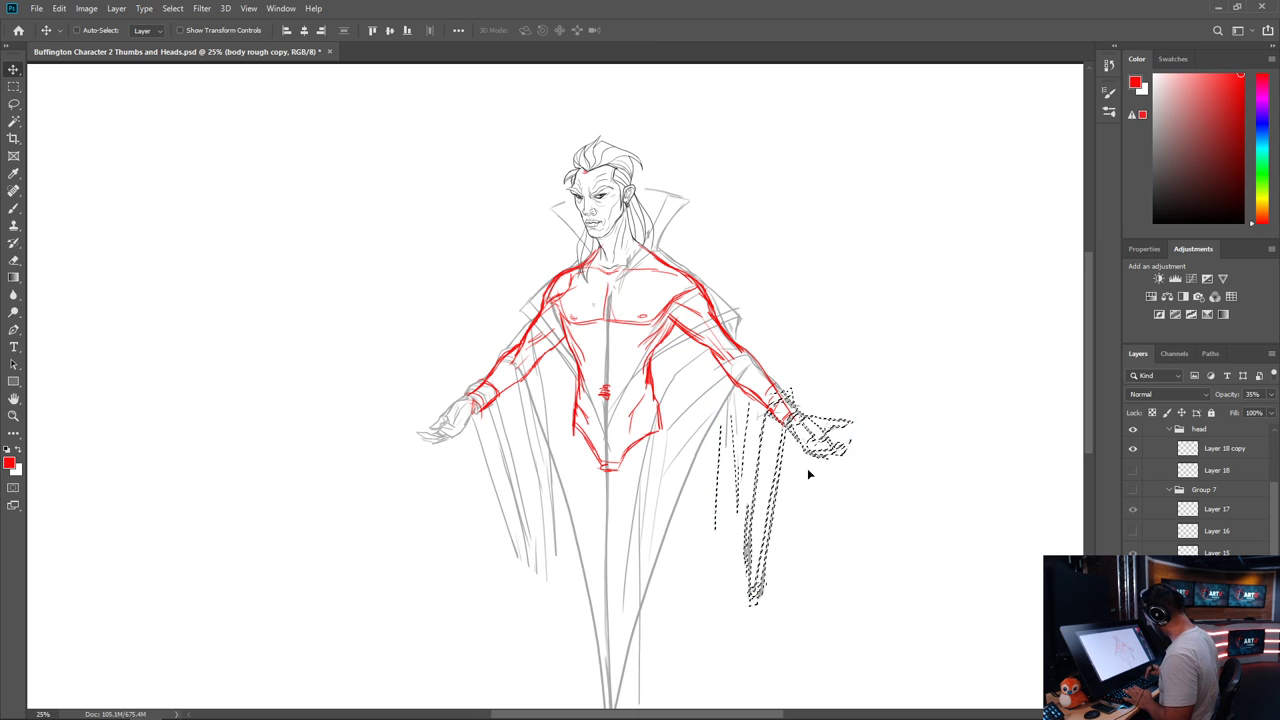
key(ctrl+d)
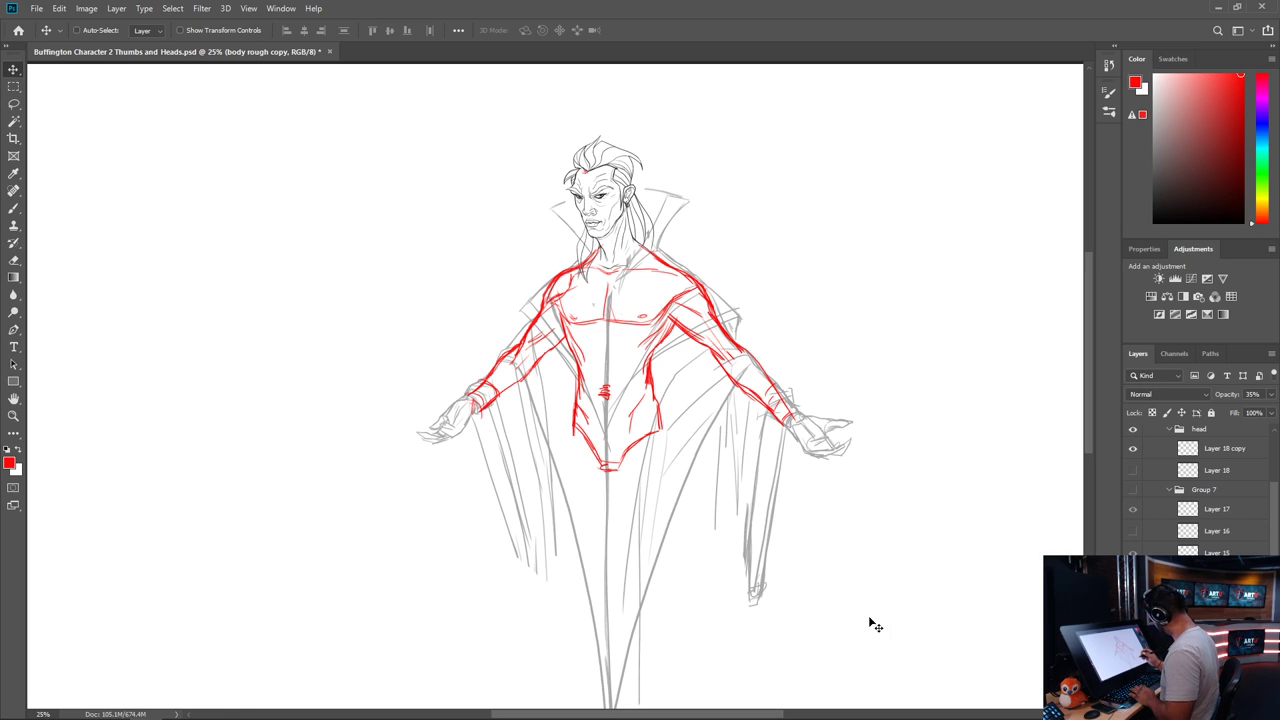
key(ctrl+shift+d)
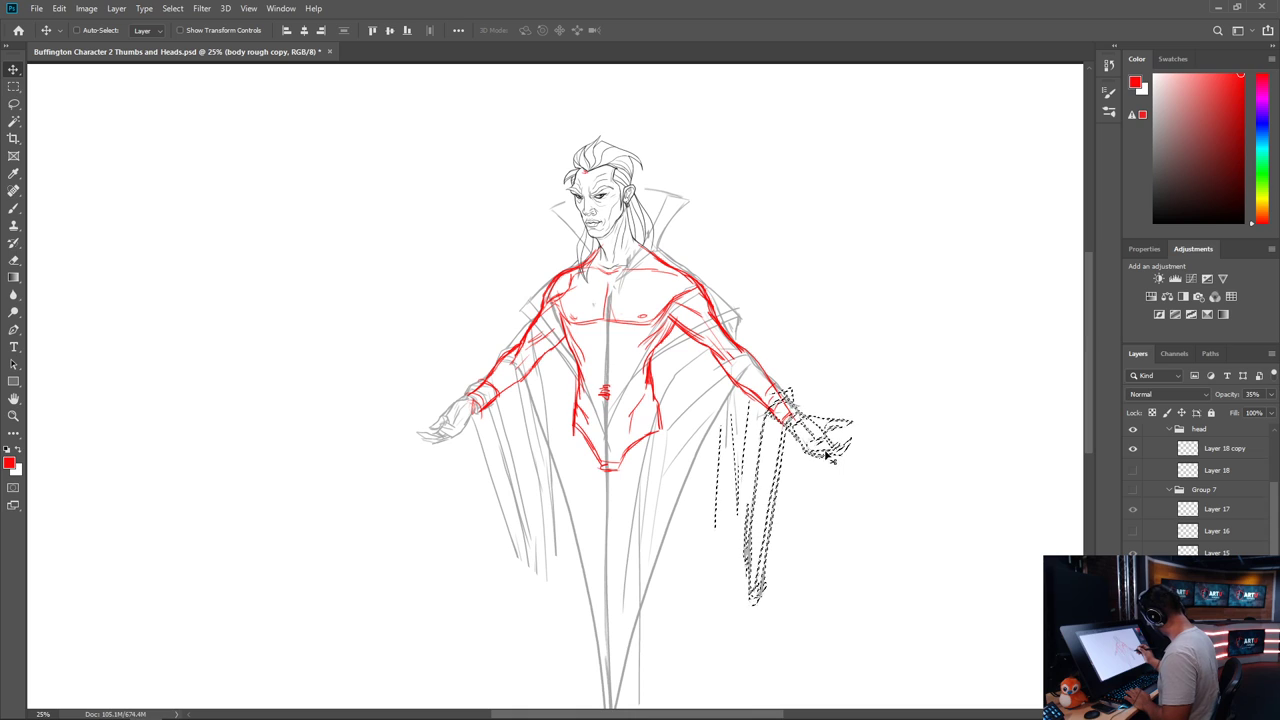
drag(829, 455, 823, 463)
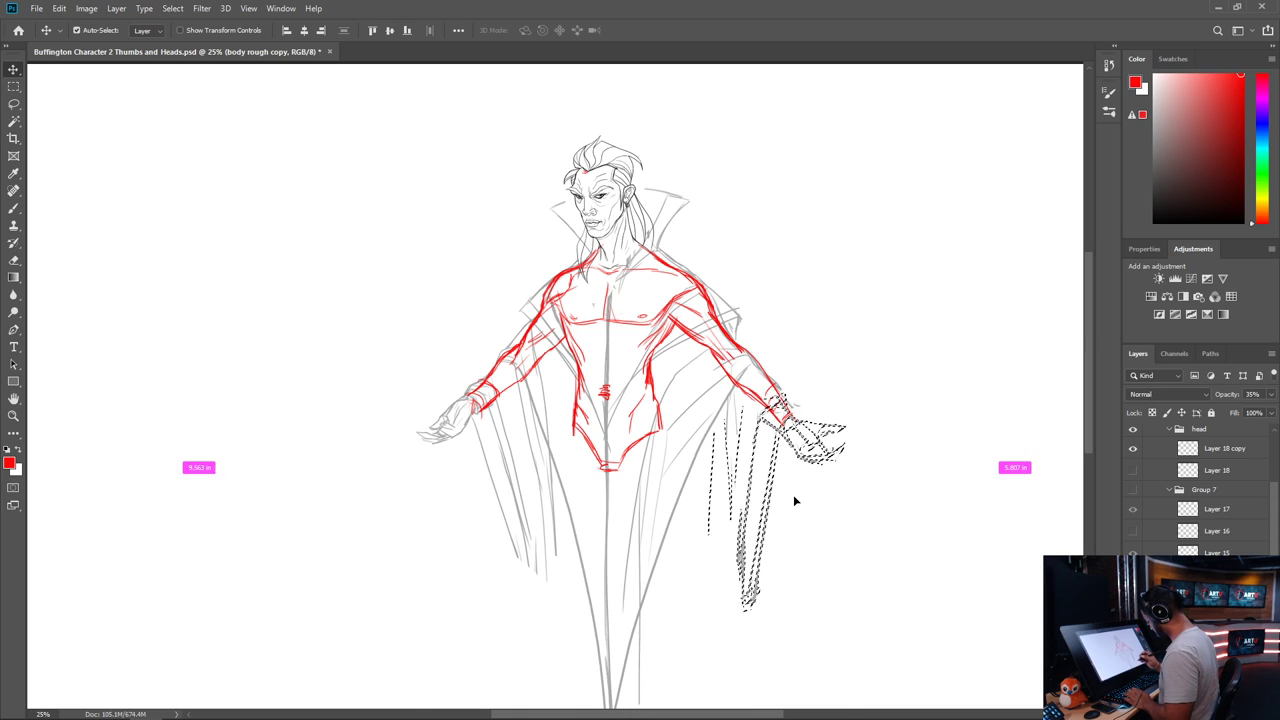
key(ctrl+d)
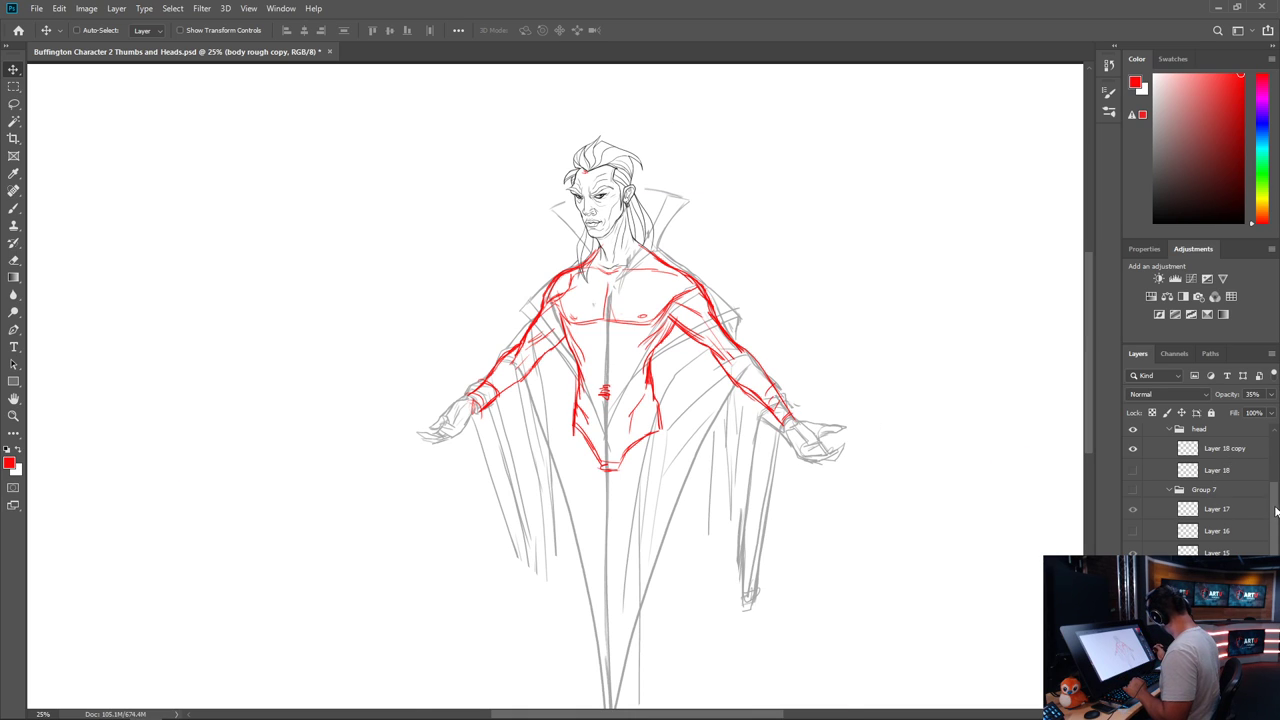
Return to Layer 19 and brush the first red thigh lines down from both hips and beside the crotch
drag(1275, 511, 1275, 469)
click(1193, 489)
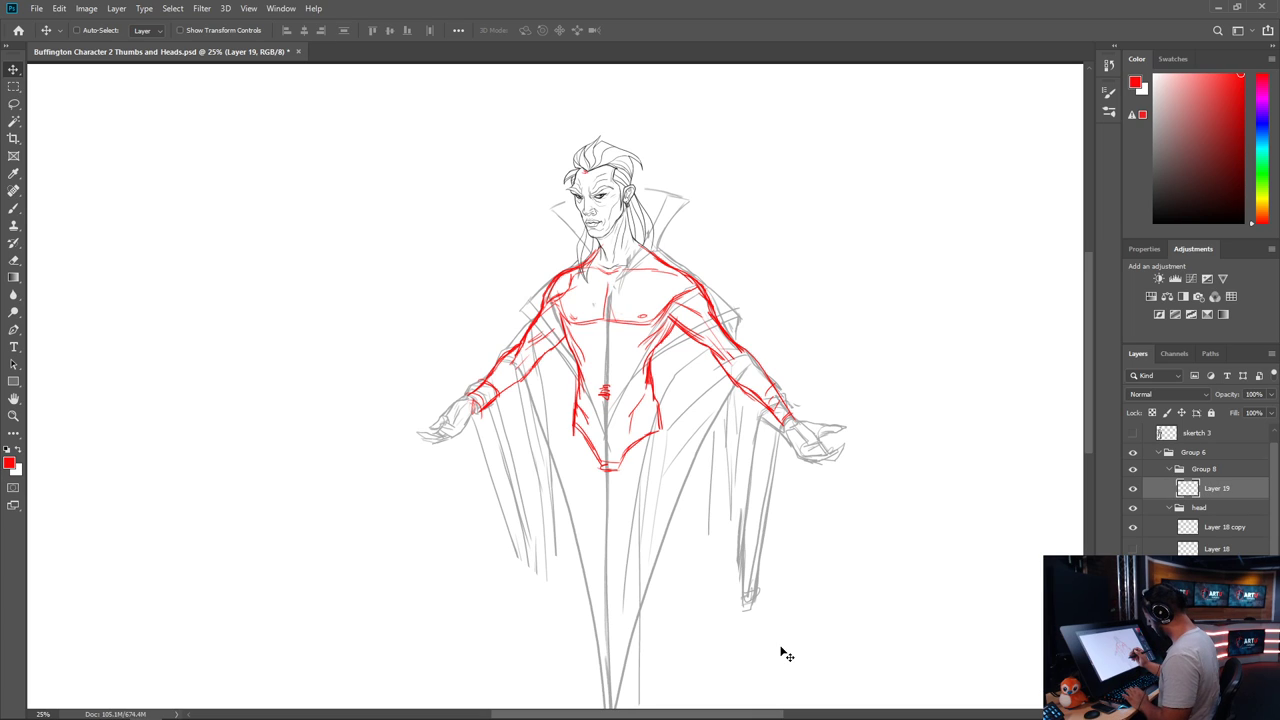
key(b)
drag(743, 481, 716, 267)
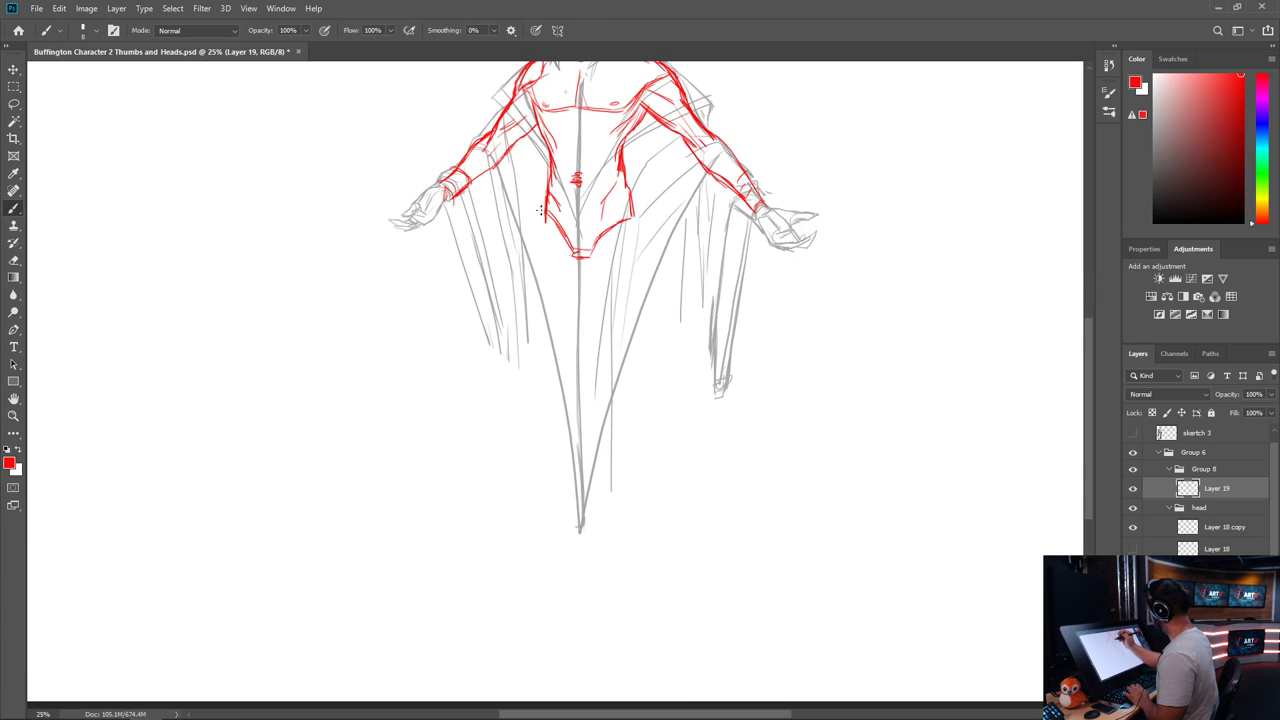
drag(545, 205, 540, 288)
drag(634, 218, 630, 320)
drag(602, 232, 648, 344)
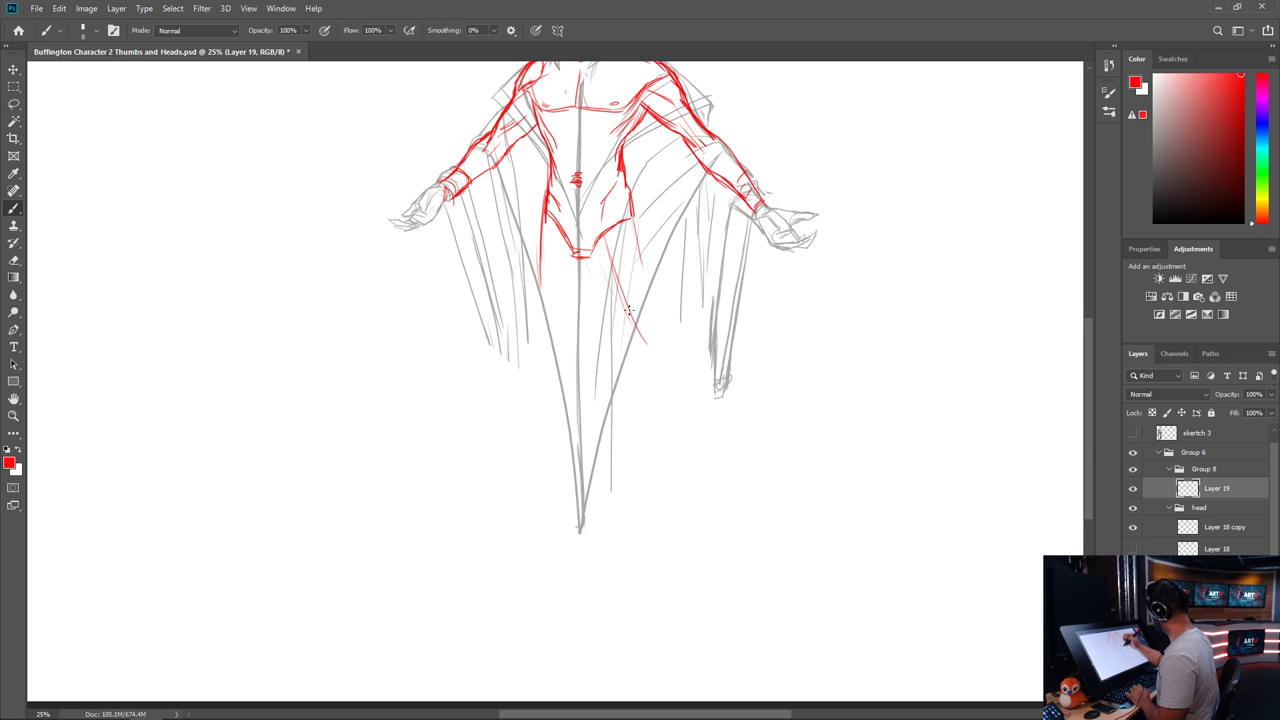
drag(614, 274, 692, 445)
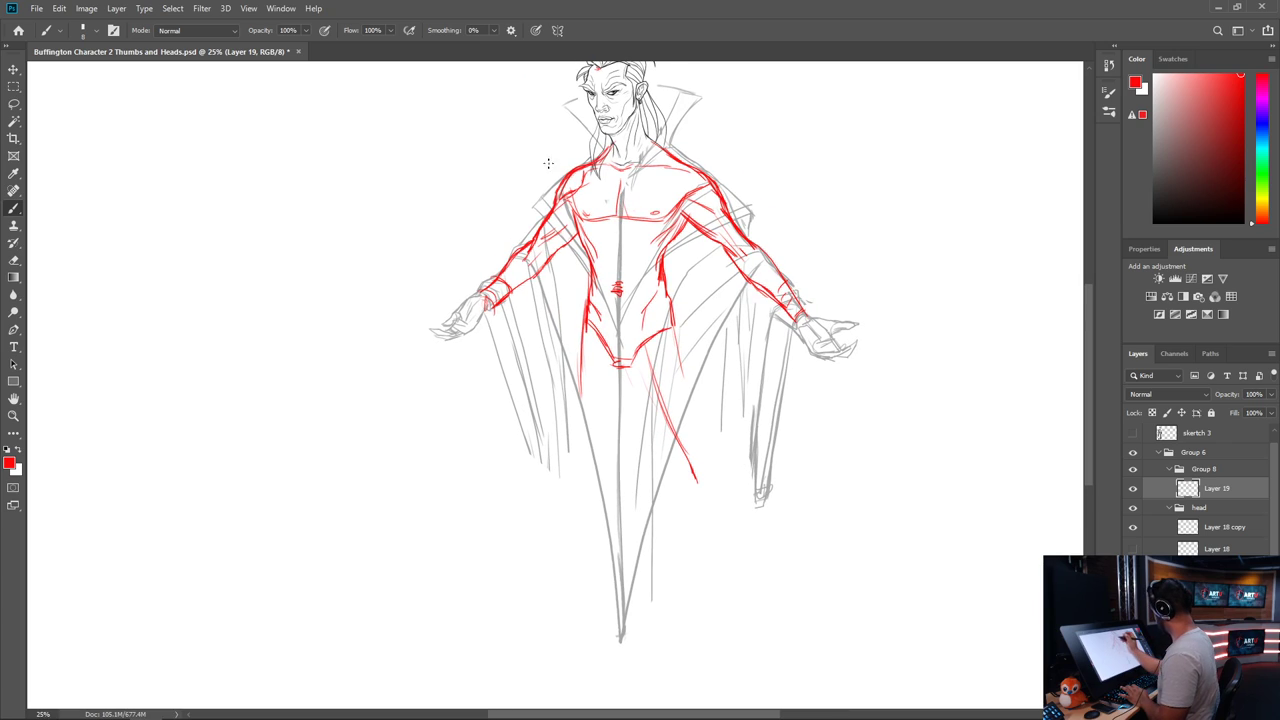
Draw a long horizontal guide line across the shoulders and bring the thigh lines down to oval kneecaps on both legs
drag(507, 166, 850, 157)
drag(580, 342, 584, 464)
mouse_move(587, 470)
mouse_down()
mouse_move(585, 488)
mouse_move(592, 468)
mouse_up()
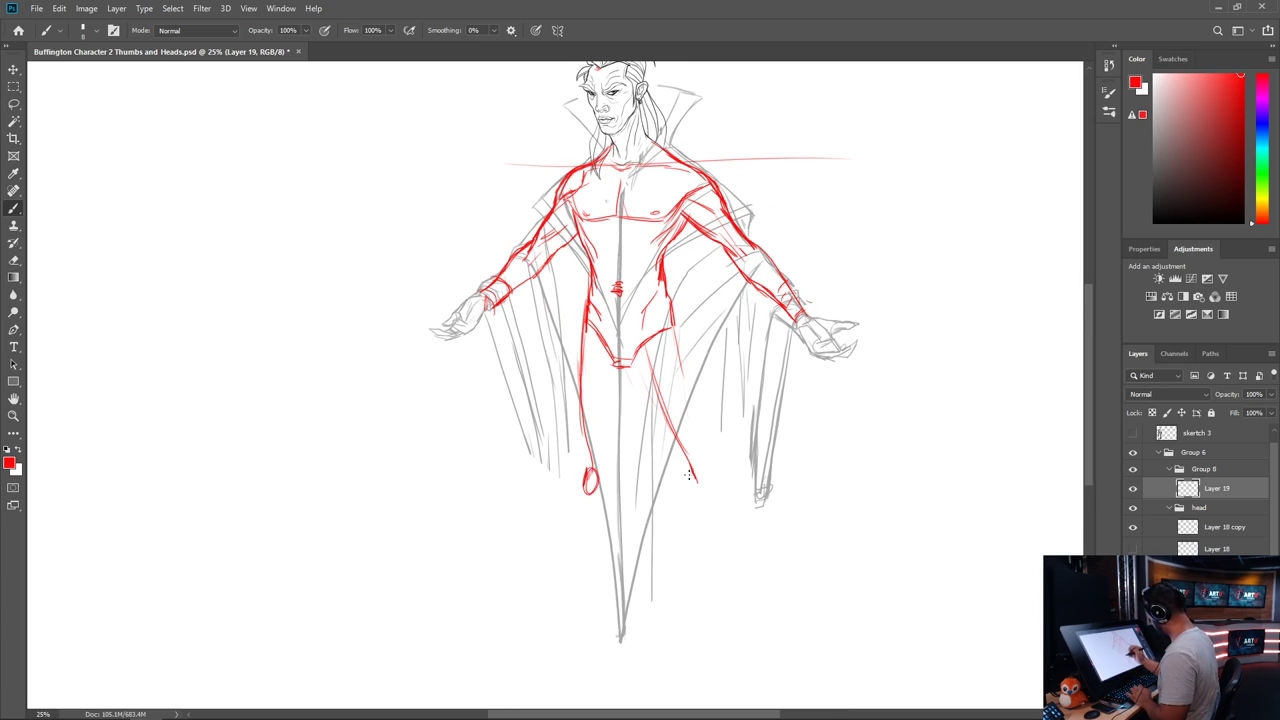
mouse_move(695, 462)
mouse_down()
mouse_move(688, 486)
mouse_move(717, 347)
mouse_move(672, 370)
mouse_up()
Draw the outer contours of both lower legs from the knees down to the ankles
mouse_move(656, 318)
mouse_down()
mouse_move(699, 424)
mouse_move(702, 518)
mouse_up()
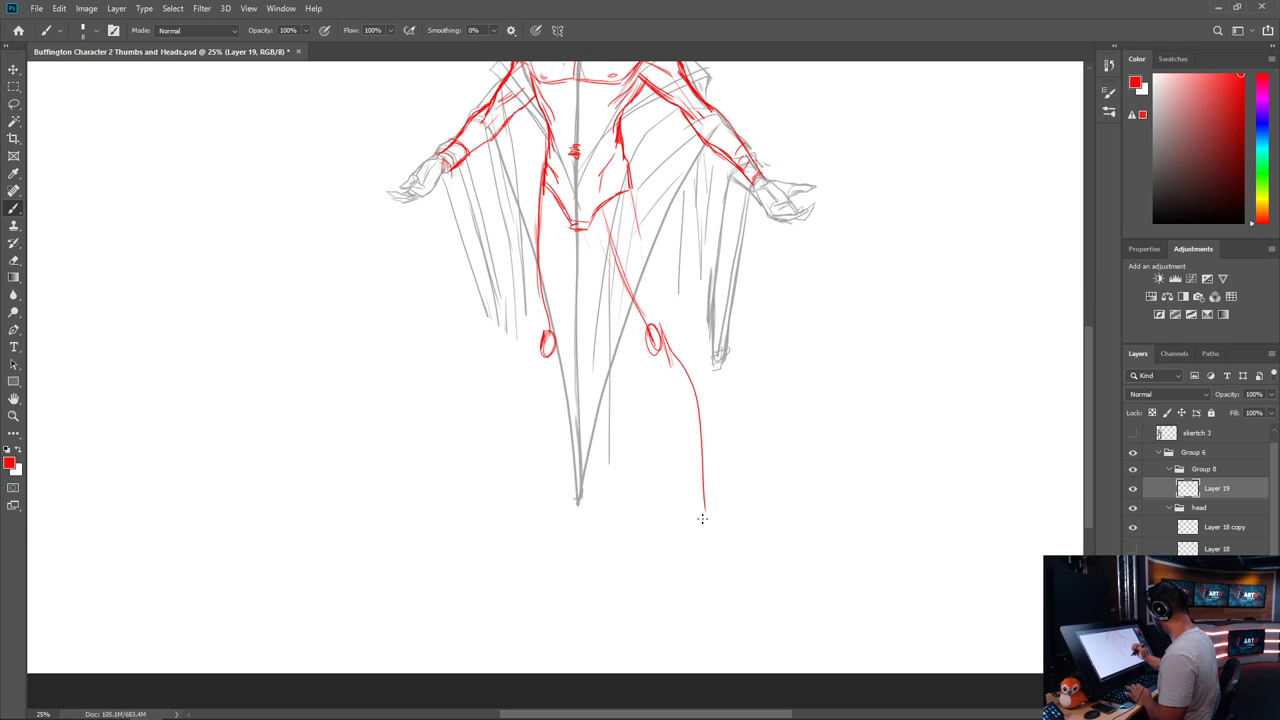
drag(543, 348, 545, 512)
drag(703, 482, 706, 518)
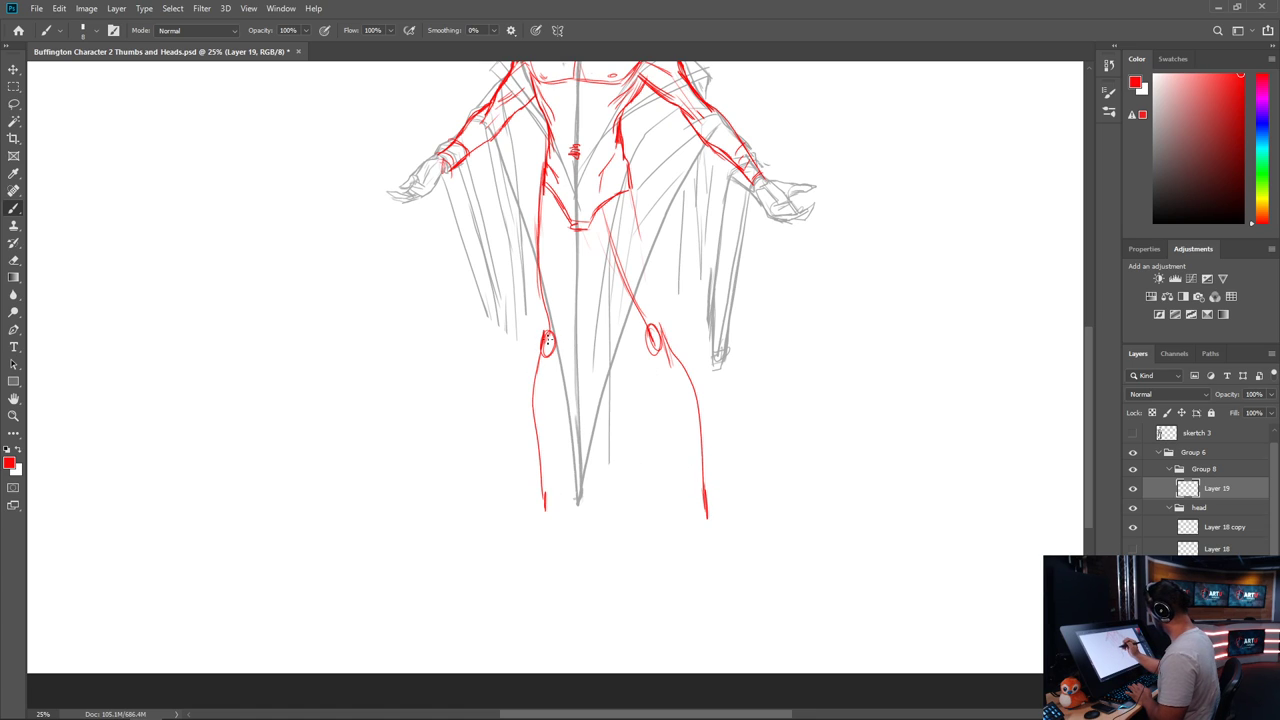
Contour the inner and outer sides of both thighs from the hips and crotch down around the knees
drag(566, 348, 562, 370)
drag(580, 308, 568, 362)
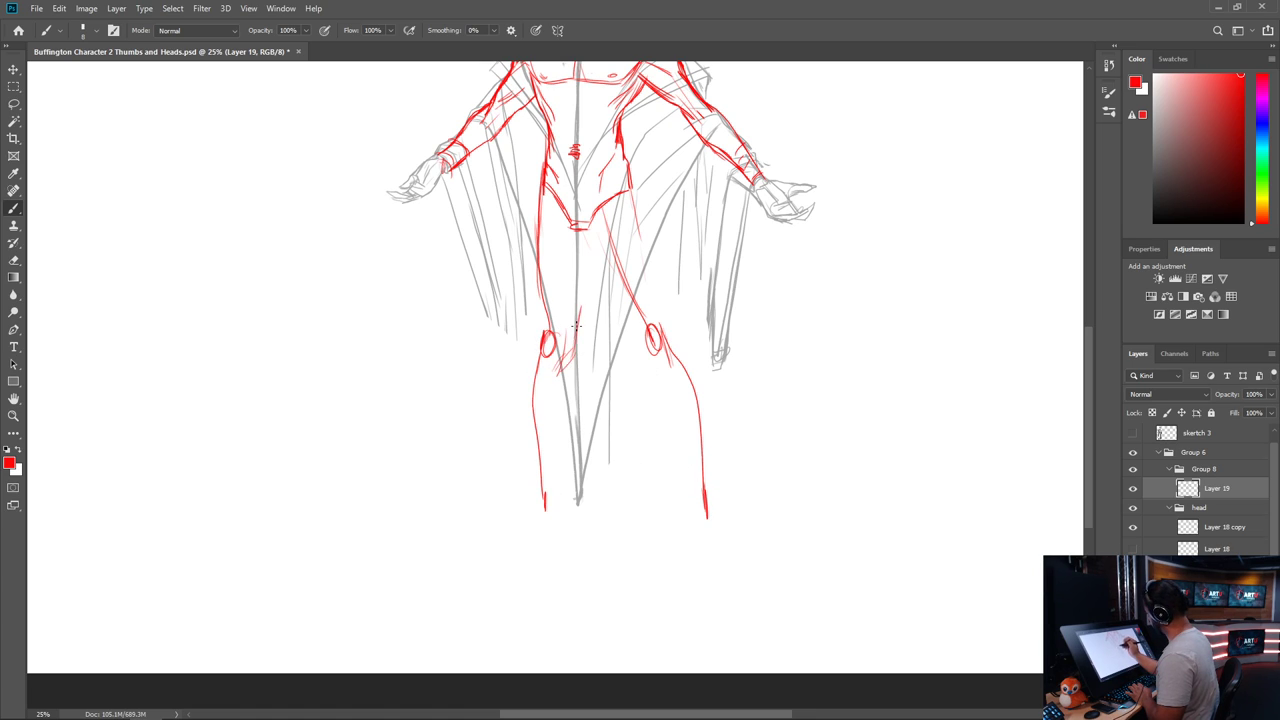
mouse_move(583, 305)
mouse_down()
mouse_move(577, 213)
mouse_move(595, 250)
mouse_move(574, 350)
mouse_up()
mouse_move(544, 182)
mouse_down()
mouse_move(541, 334)
mouse_move(547, 372)
mouse_move(557, 369)
mouse_up()
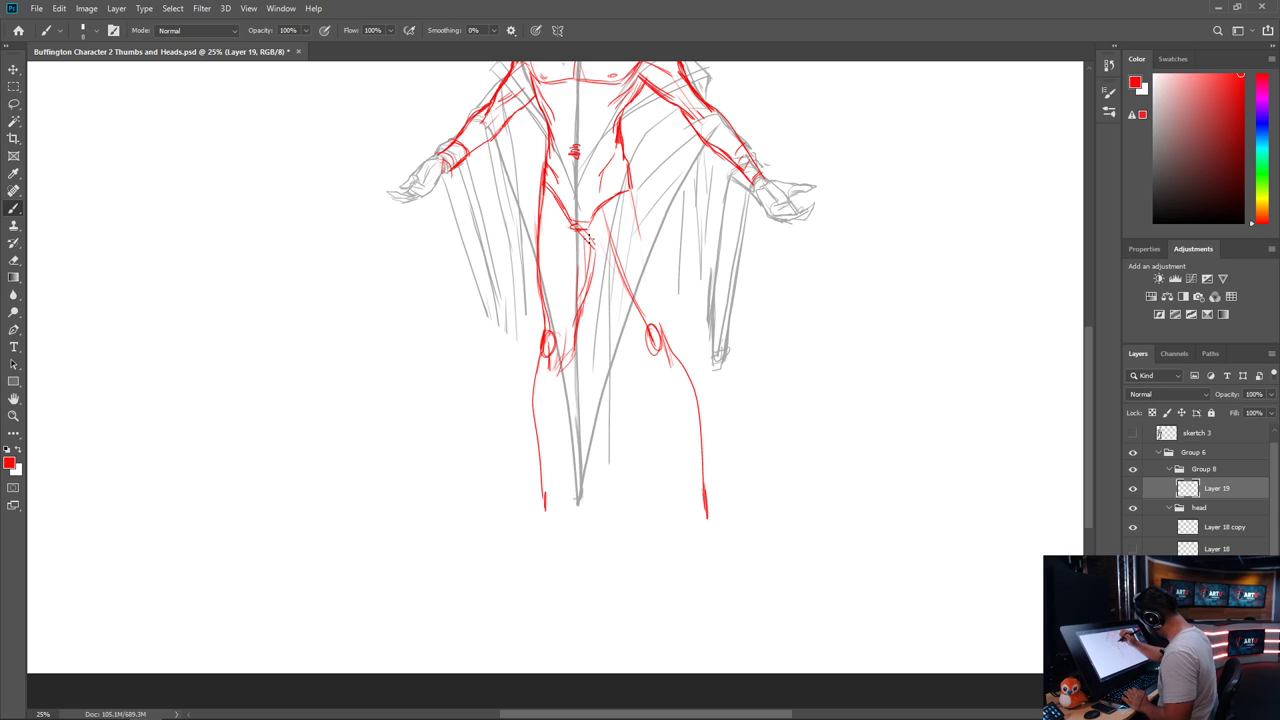
drag(588, 232, 650, 352)
drag(624, 310, 658, 362)
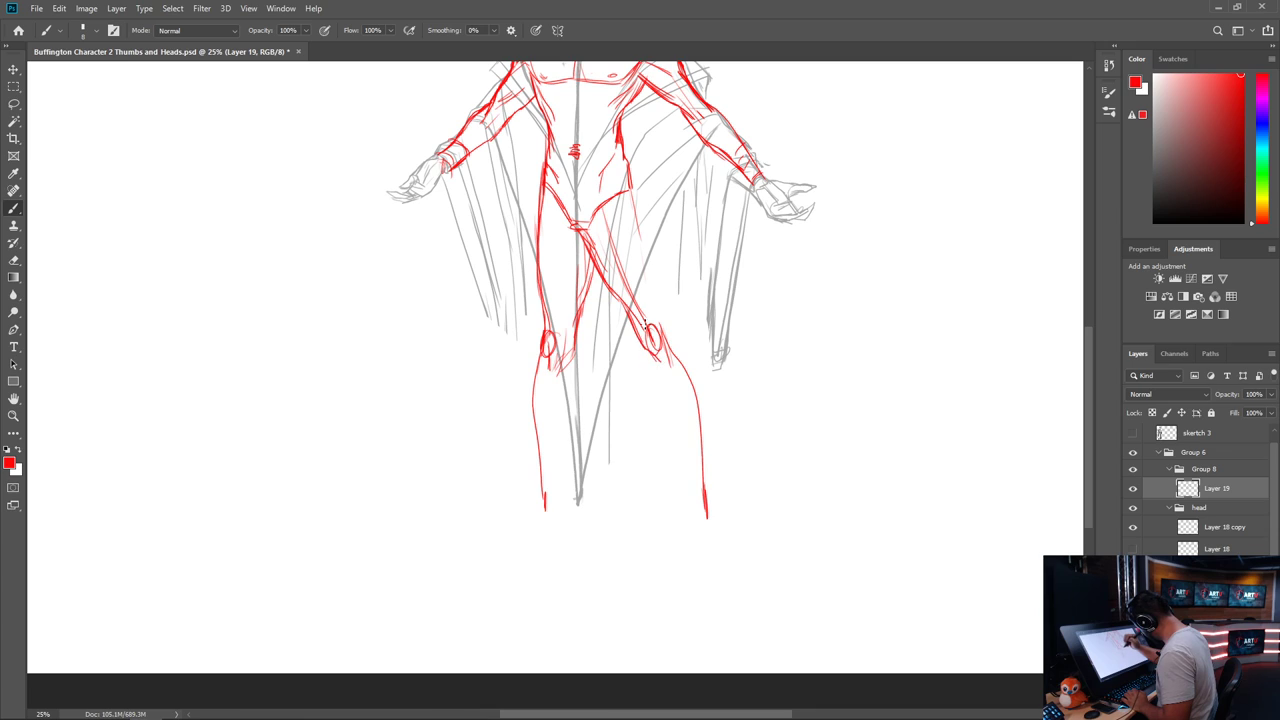
mouse_move(632, 194)
mouse_down()
mouse_move(661, 331)
mouse_move(654, 308)
mouse_move(694, 381)
mouse_move(705, 497)
mouse_up()
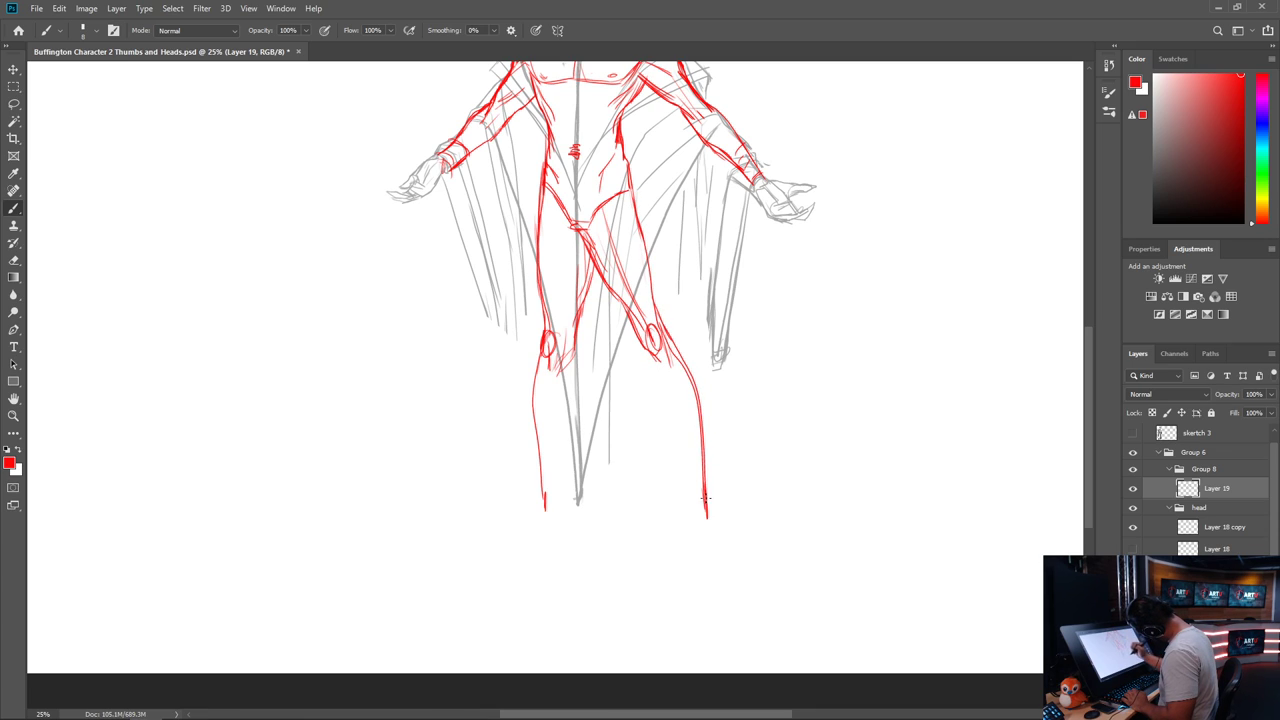
Draw the inner calf contours on both legs, taper them to the ankles and mark the character's right ankle bones
drag(648, 350, 704, 518)
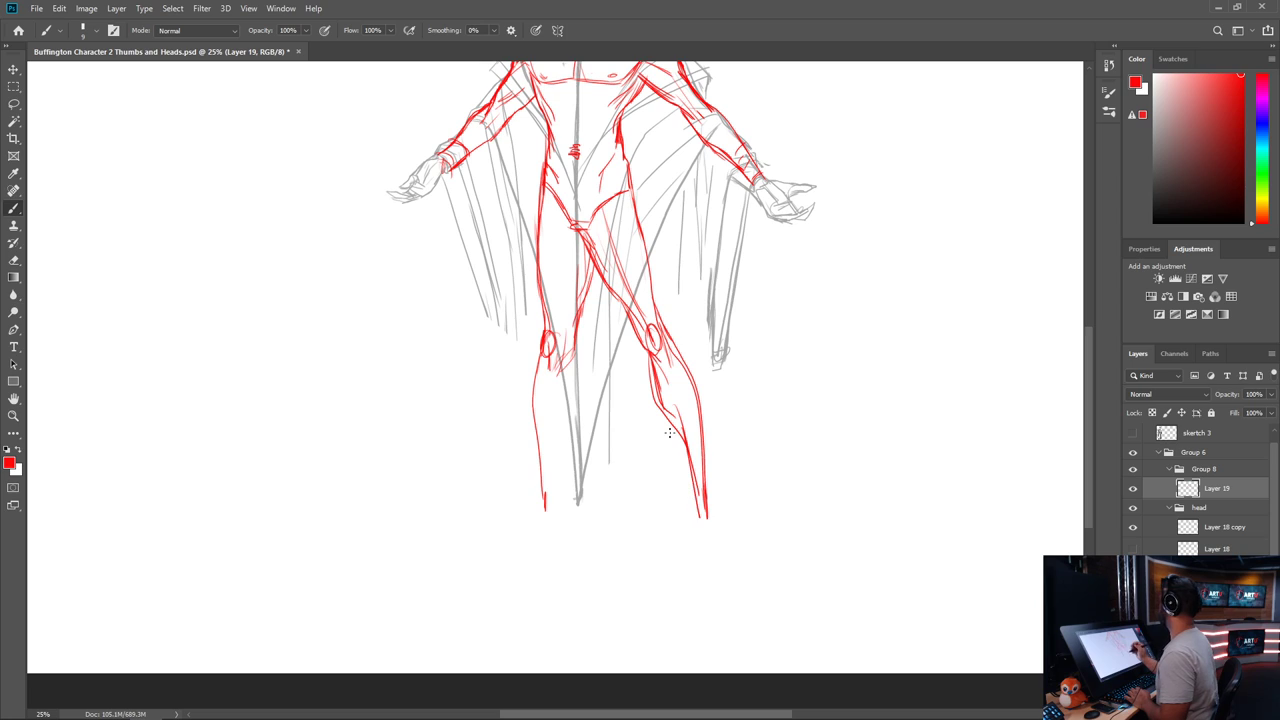
drag(565, 346, 556, 512)
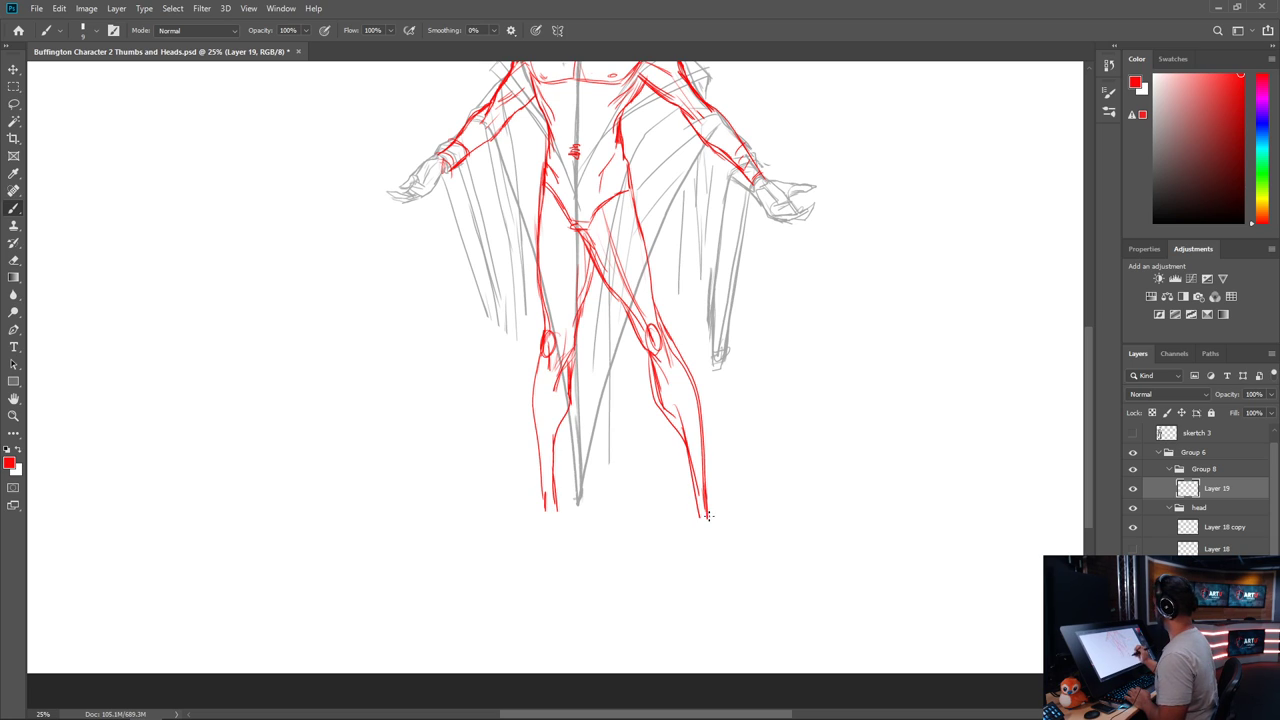
mouse_move(542, 356)
mouse_down()
mouse_move(537, 503)
mouse_move(558, 505)
mouse_move(584, 291)
mouse_move(614, 299)
mouse_move(643, 343)
mouse_up()
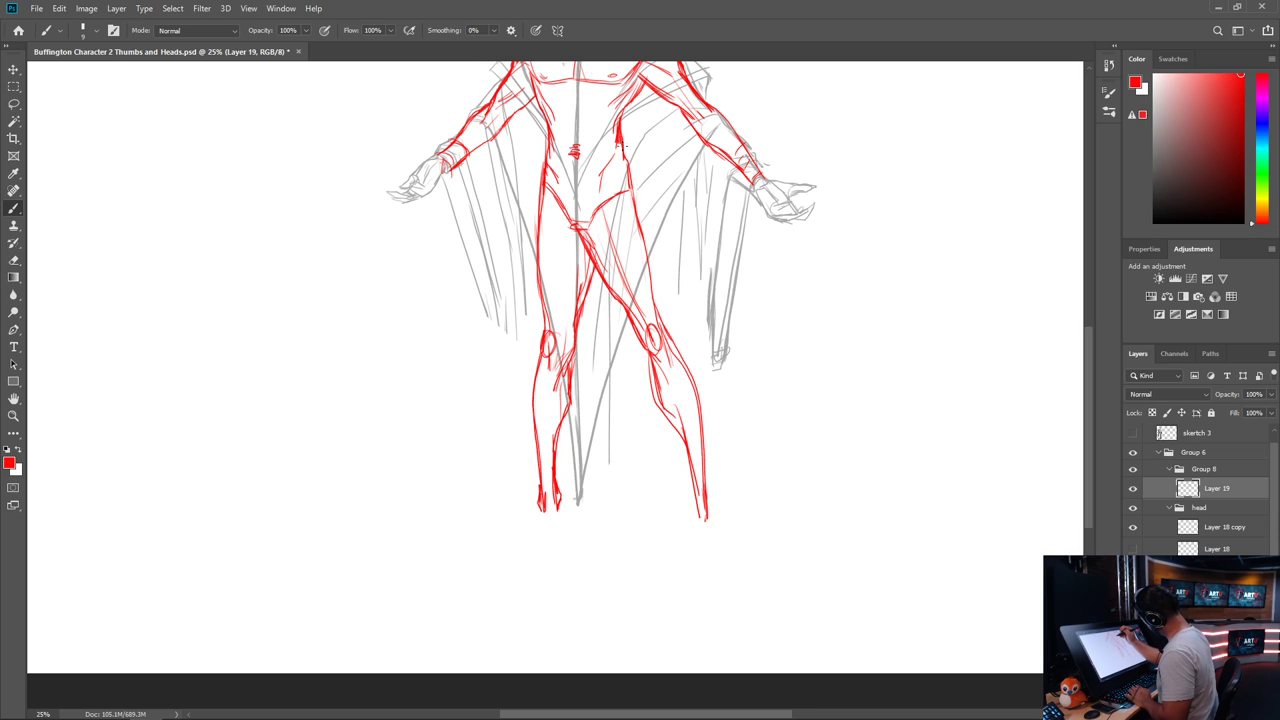
Reinforce the red contours of the character's left leg from waist to ankle and the right leg's inner calf
mouse_move(625, 156)
mouse_down()
mouse_move(651, 344)
mouse_move(662, 366)
mouse_move(678, 364)
mouse_up()
mouse_move(660, 320)
mouse_down()
mouse_move(697, 395)
mouse_move(709, 505)
mouse_up()
mouse_move(646, 356)
mouse_down()
mouse_move(656, 401)
mouse_move(686, 452)
mouse_up()
drag(572, 376, 572, 398)
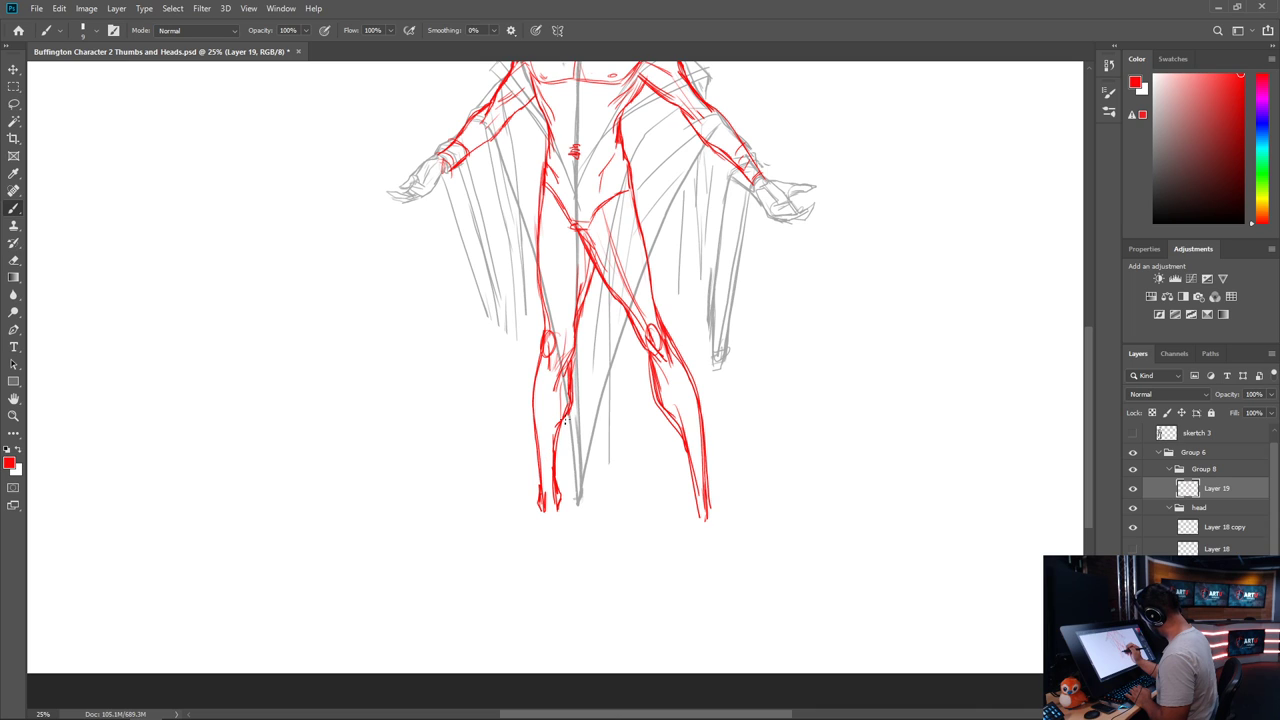
drag(565, 422, 560, 508)
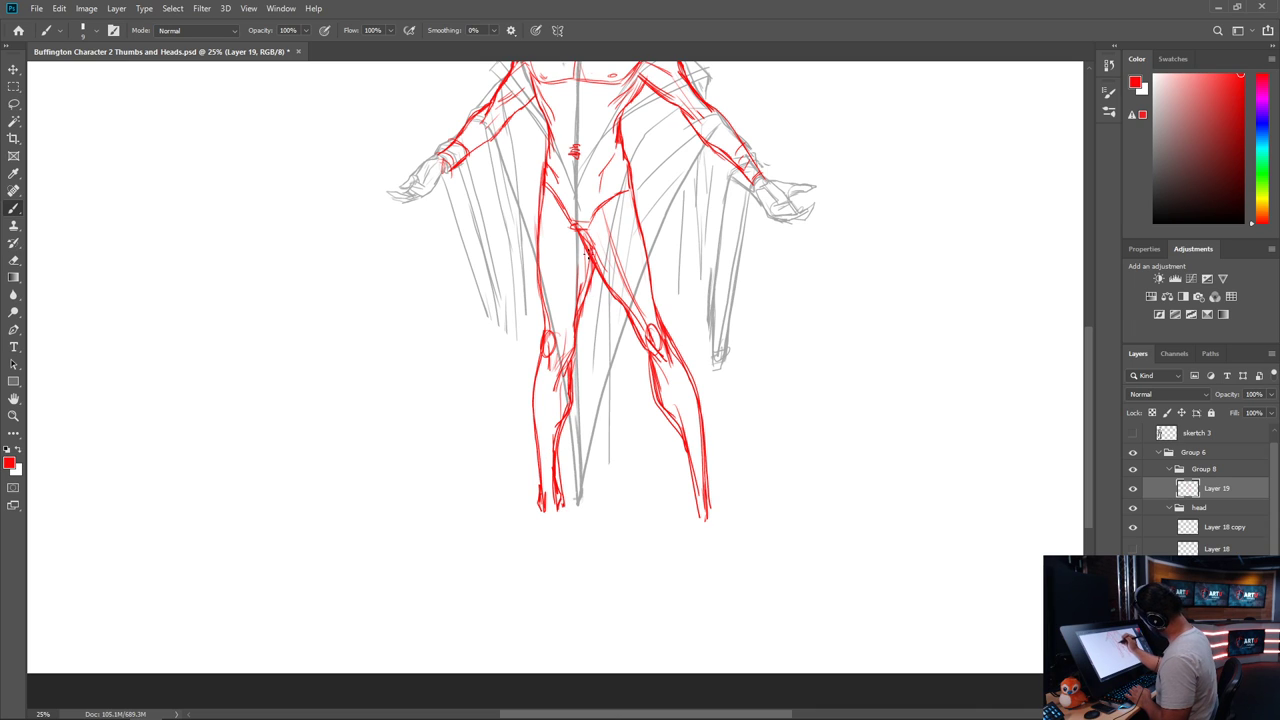
Strengthen the lower edge of the pectorals and add short contour strokes below both collarbones near the shoulders
drag(757, 427, 753, 567)
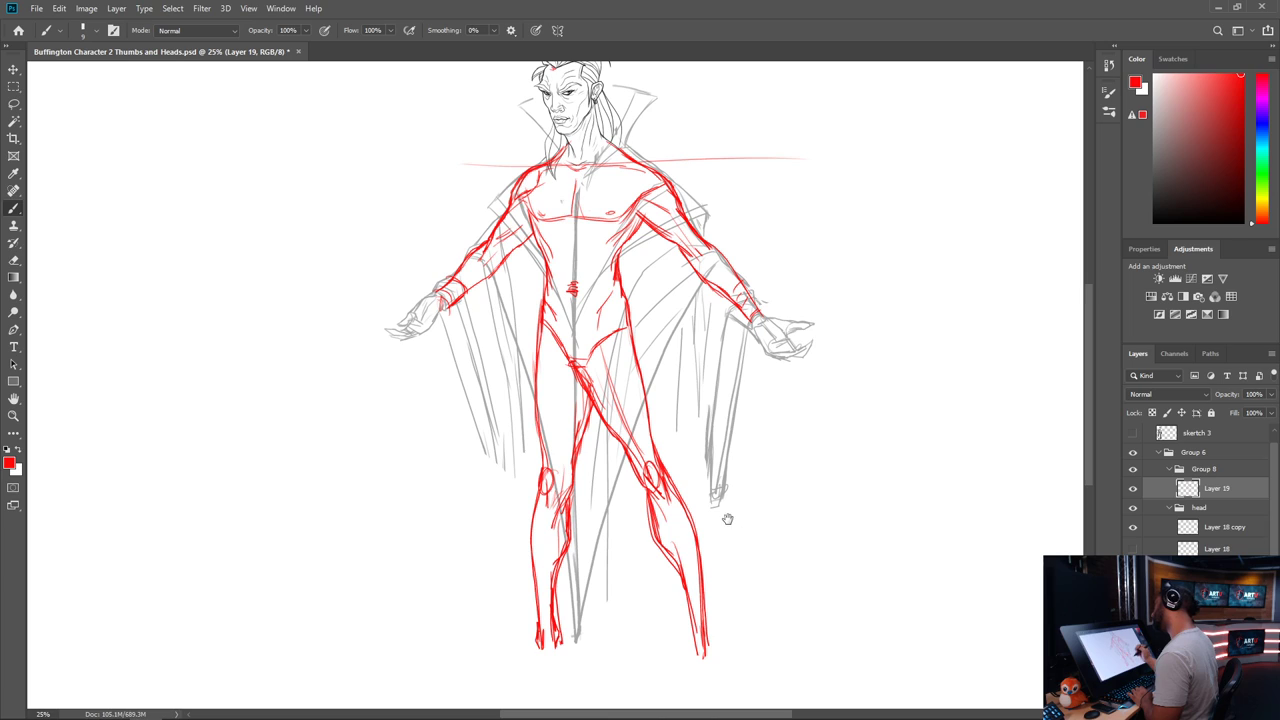
drag(709, 390, 713, 457)
drag(536, 289, 610, 287)
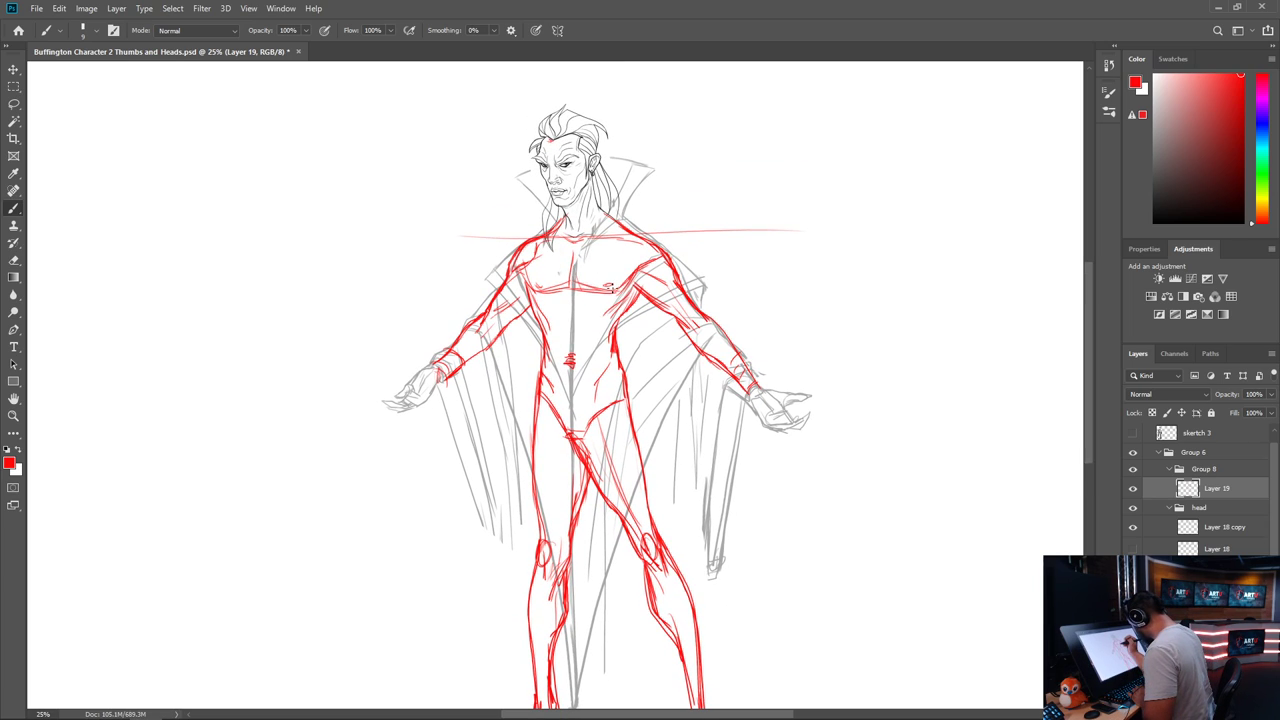
drag(553, 240, 536, 255)
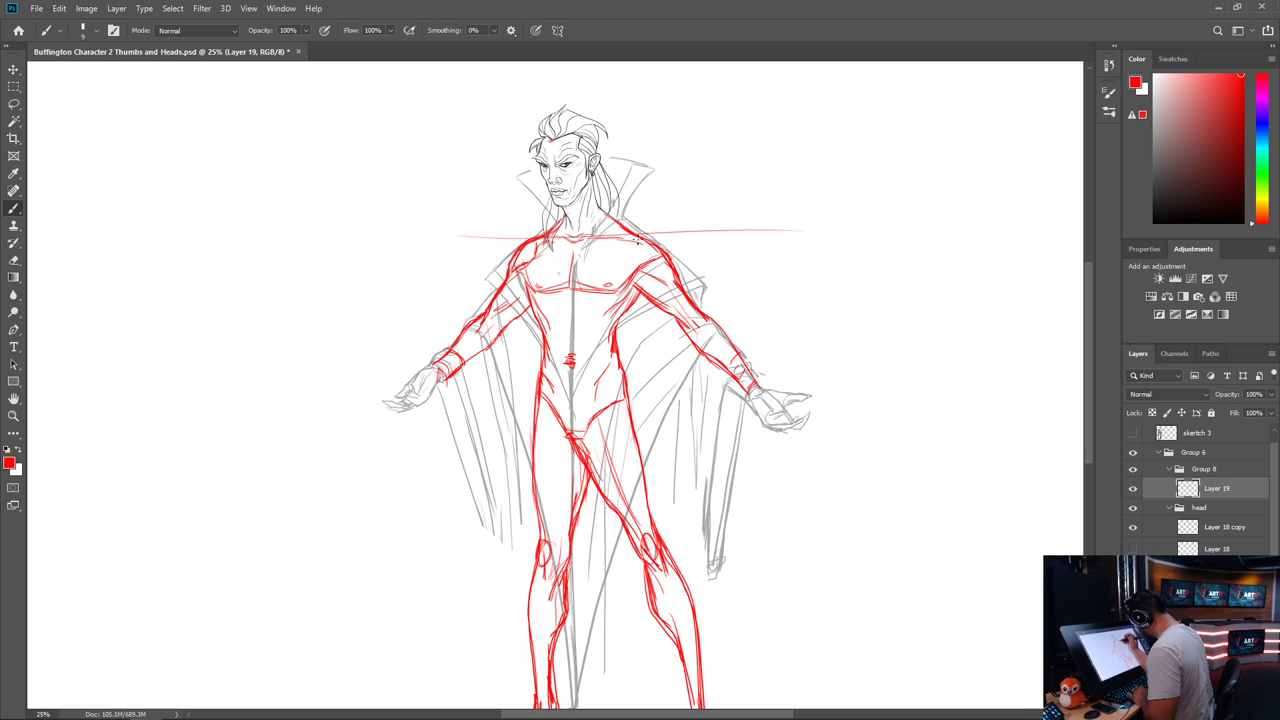
mouse_move(619, 242)
mouse_down()
mouse_move(640, 248)
mouse_move(627, 254)
mouse_up()
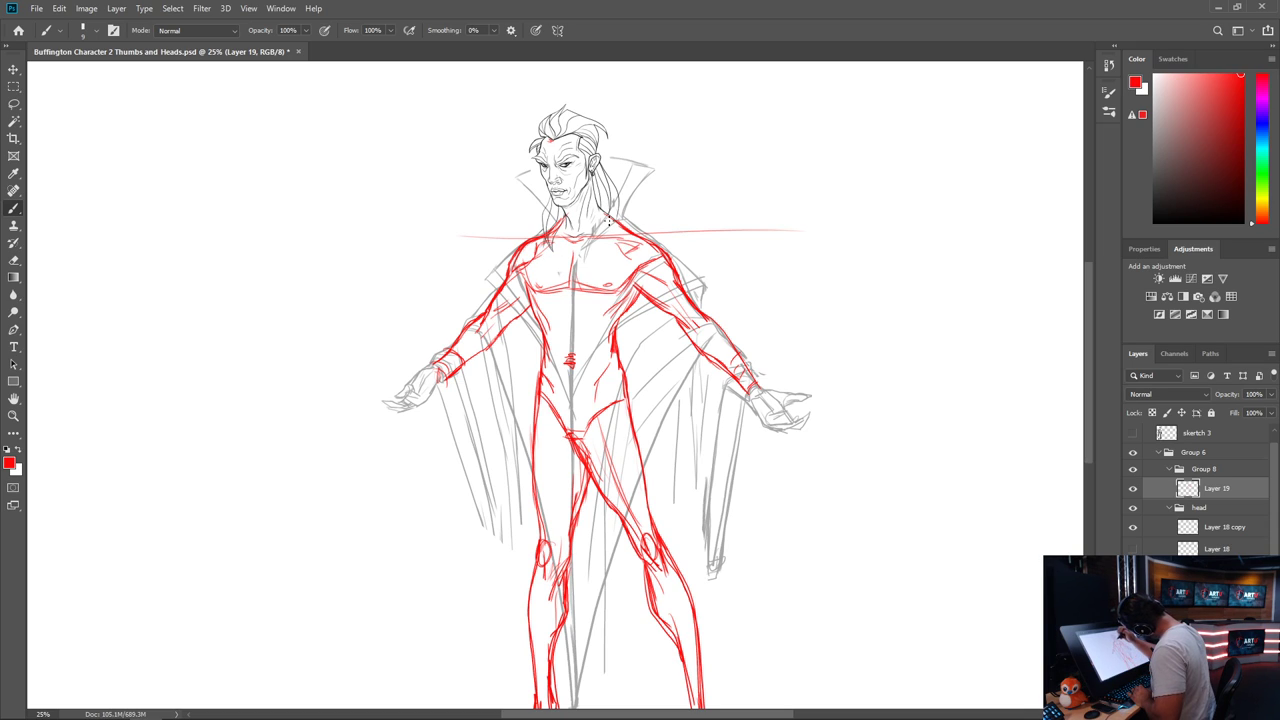
Sketch both feet in red below the ankles, add ground lines between them and reinforce the outer contour of the right-hand calf
drag(795, 527, 730, 278)
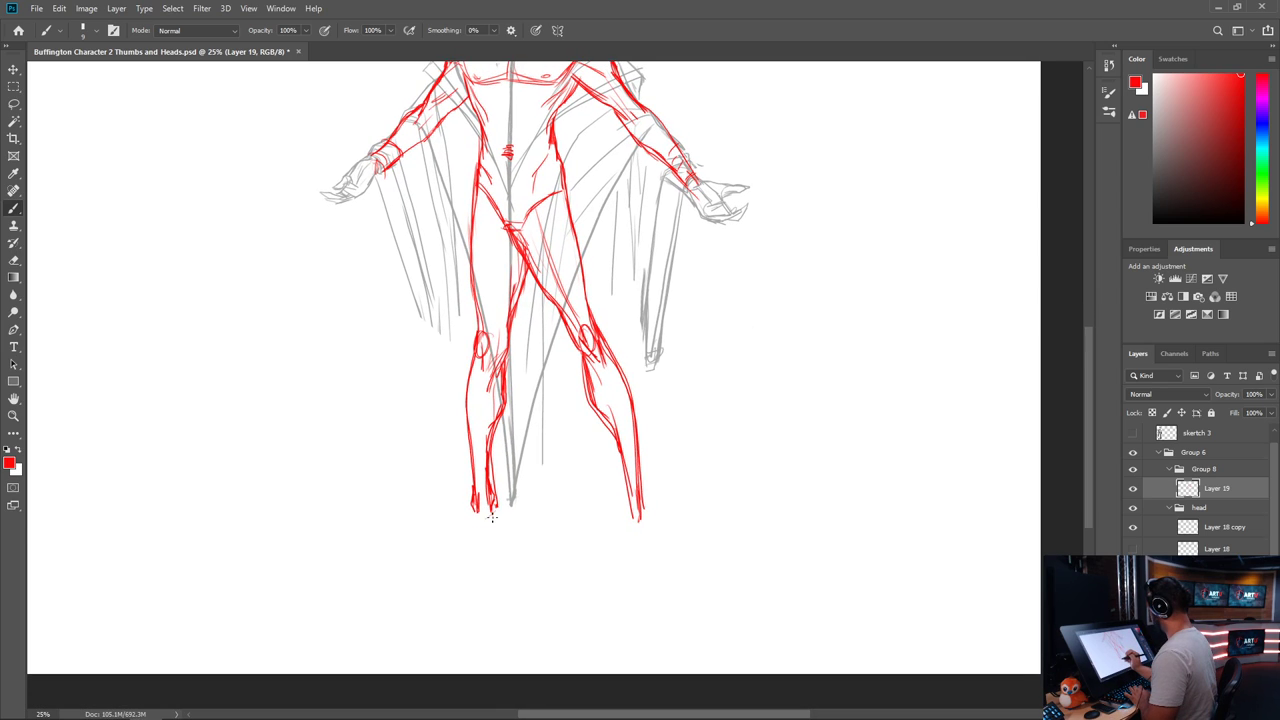
mouse_move(492, 517)
mouse_down()
mouse_move(457, 526)
mouse_move(494, 501)
mouse_move(490, 530)
mouse_move(443, 557)
mouse_up()
mouse_move(472, 508)
mouse_down()
mouse_move(459, 542)
mouse_move(438, 555)
mouse_move(456, 531)
mouse_move(428, 557)
mouse_move(464, 556)
mouse_move(497, 528)
mouse_move(629, 531)
mouse_move(500, 534)
mouse_move(658, 545)
mouse_up()
mouse_move(606, 436)
mouse_down()
mouse_move(630, 518)
mouse_move(646, 510)
mouse_move(635, 532)
mouse_move(656, 537)
mouse_move(634, 543)
mouse_move(664, 556)
mouse_move(658, 544)
mouse_move(648, 570)
mouse_move(673, 571)
mouse_move(645, 538)
mouse_up()
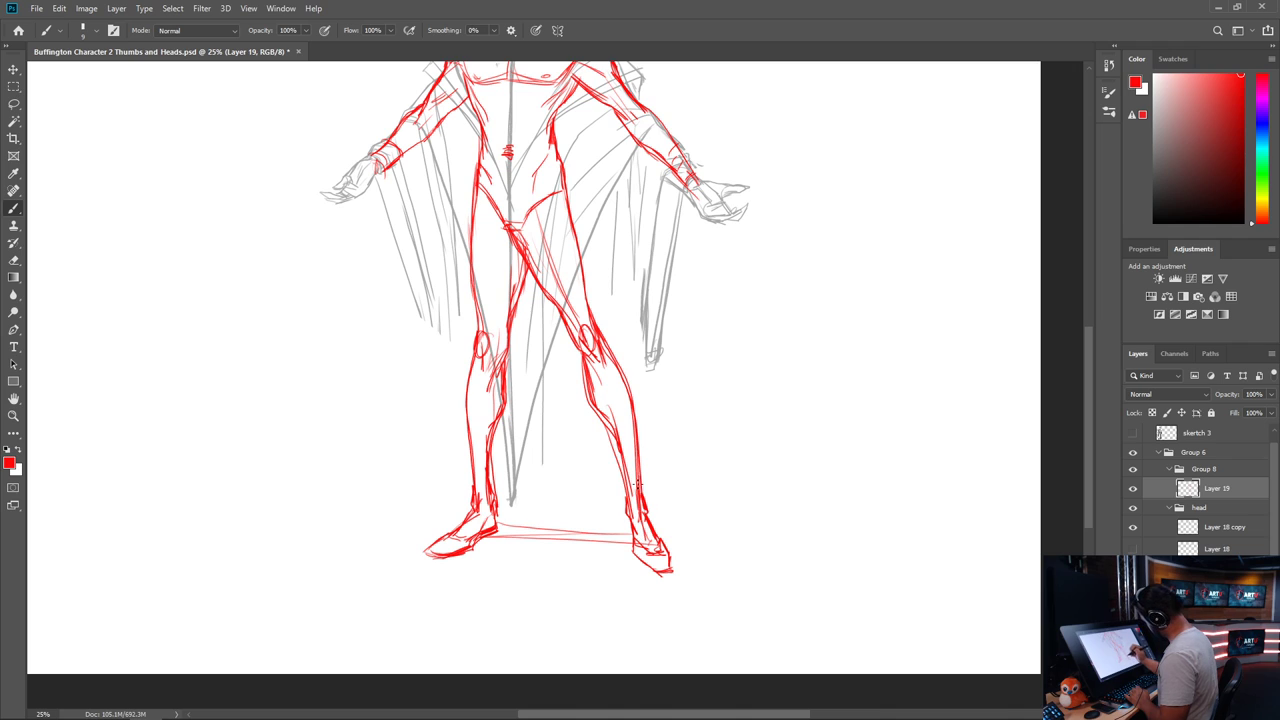
drag(602, 369, 636, 494)
Lasso the left-hand lower leg and foot, scale them to 100.76% width and 98.76% height, and deselect
key(space)
drag(748, 507, 750, 598)
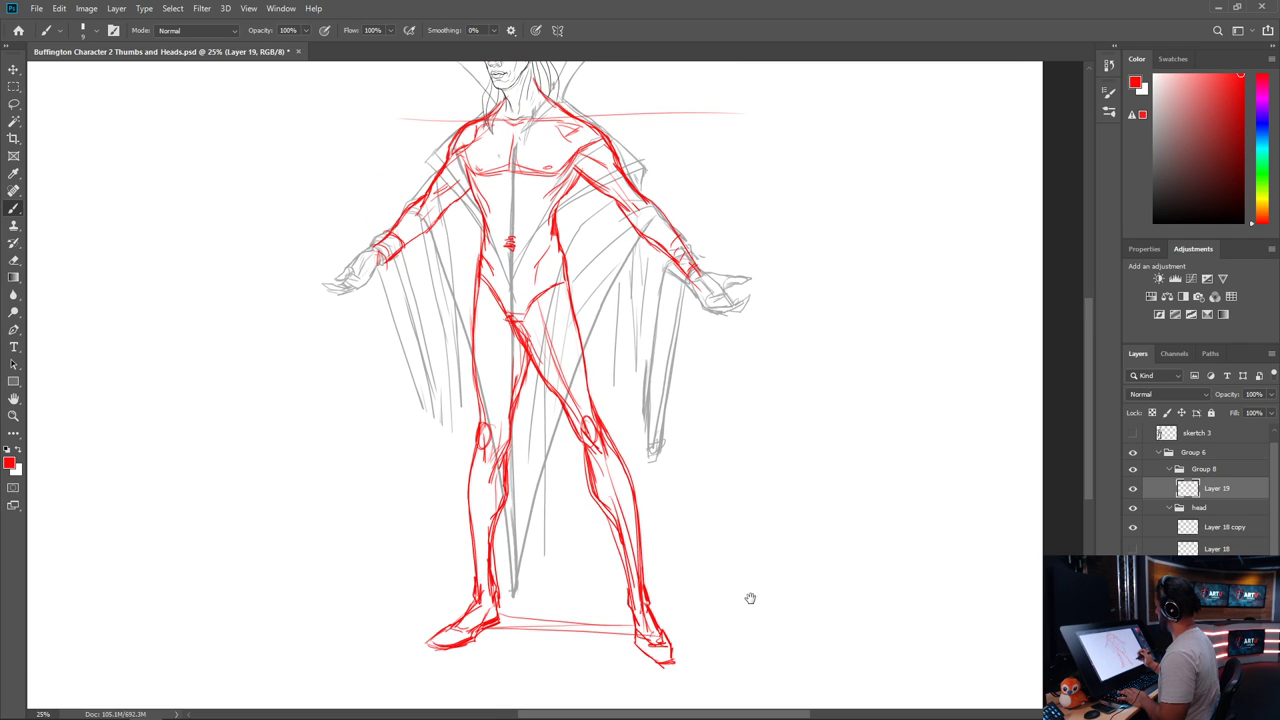
drag(751, 554, 748, 602)
key(ctrl+minus)
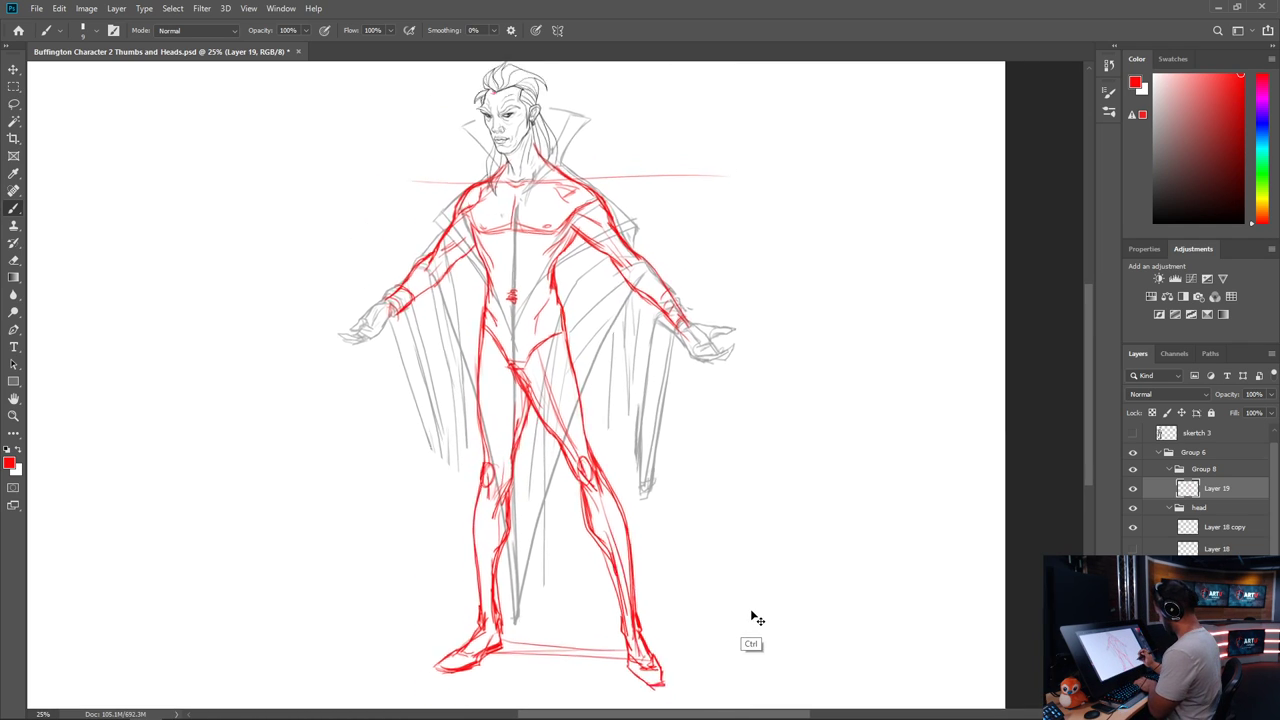
scroll(757, 619, down, 1)
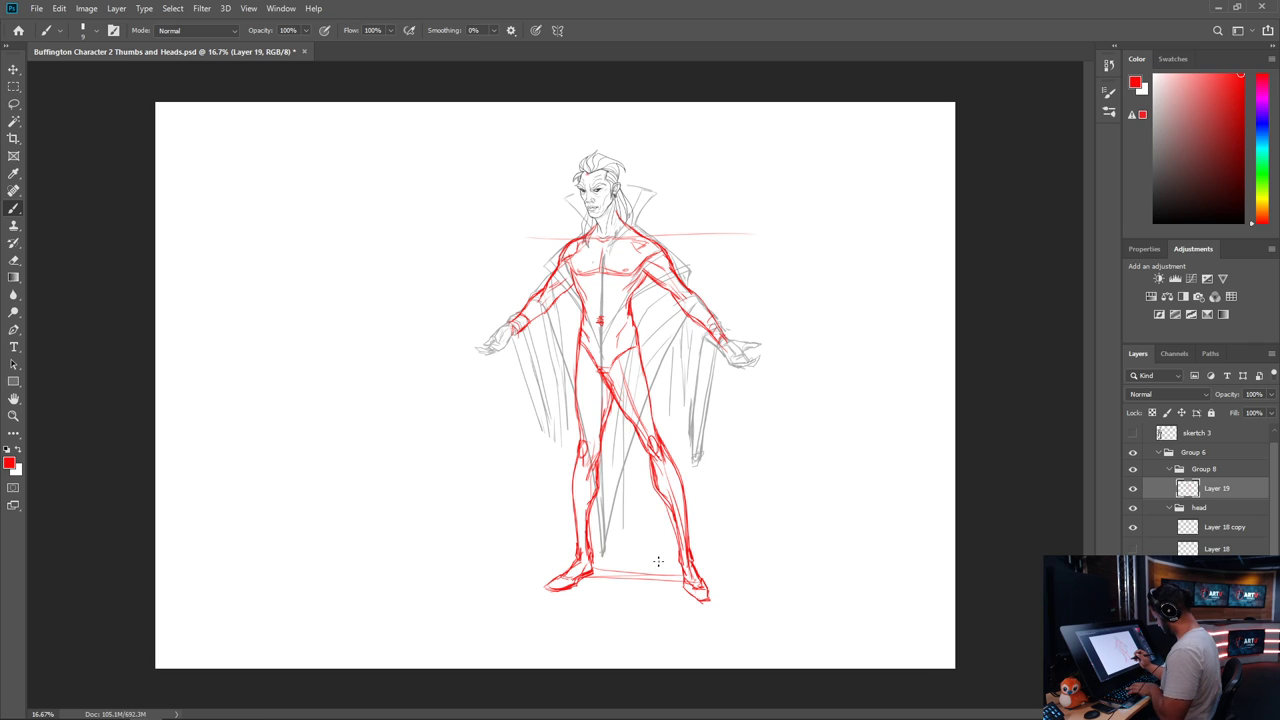
key(l)
mouse_move(640, 525)
mouse_down()
mouse_move(620, 440)
mouse_move(534, 617)
mouse_move(630, 510)
mouse_up()
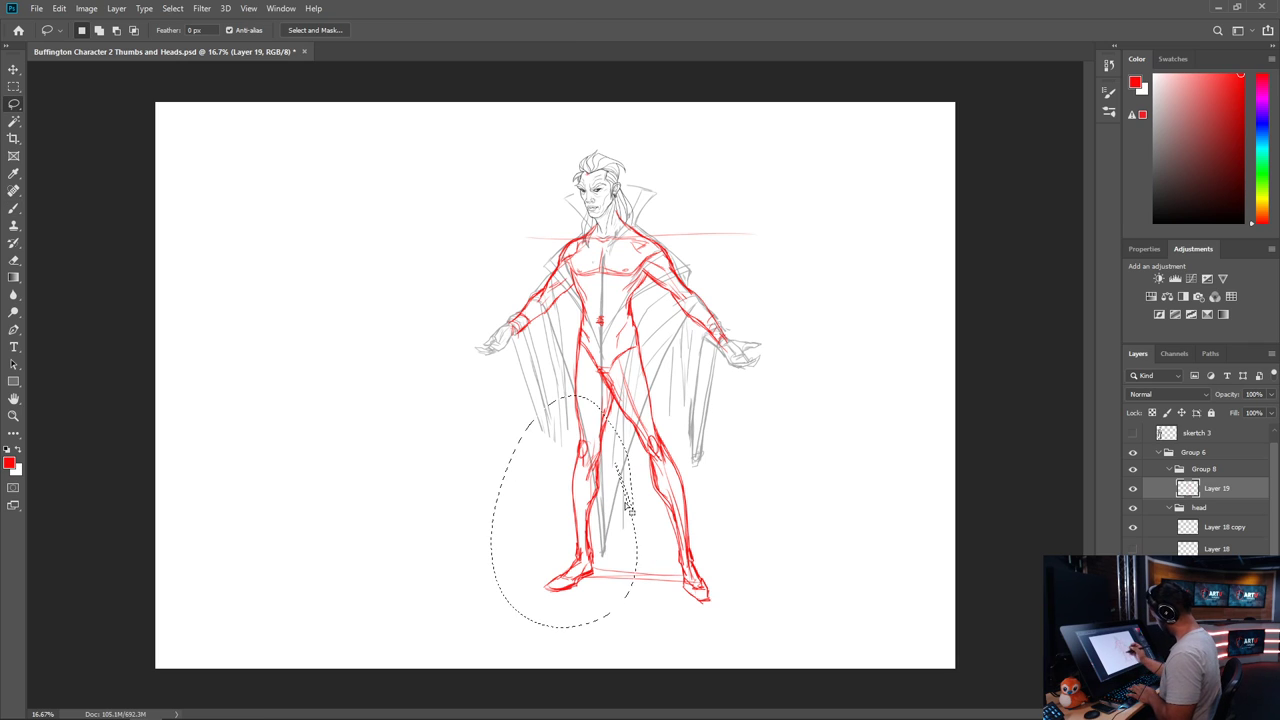
key(ctrl+t)
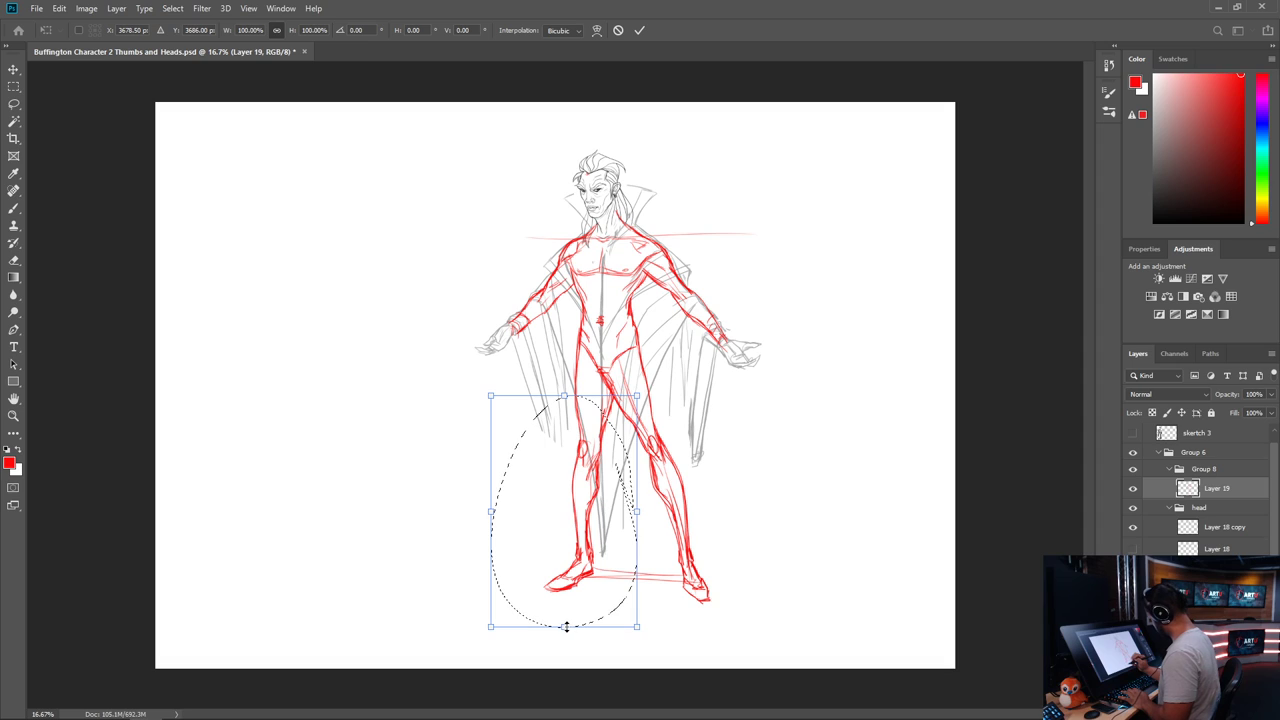
mouse_move(566, 627)
mouse_down()
mouse_move(566, 586)
mouse_move(564, 621)
mouse_up()
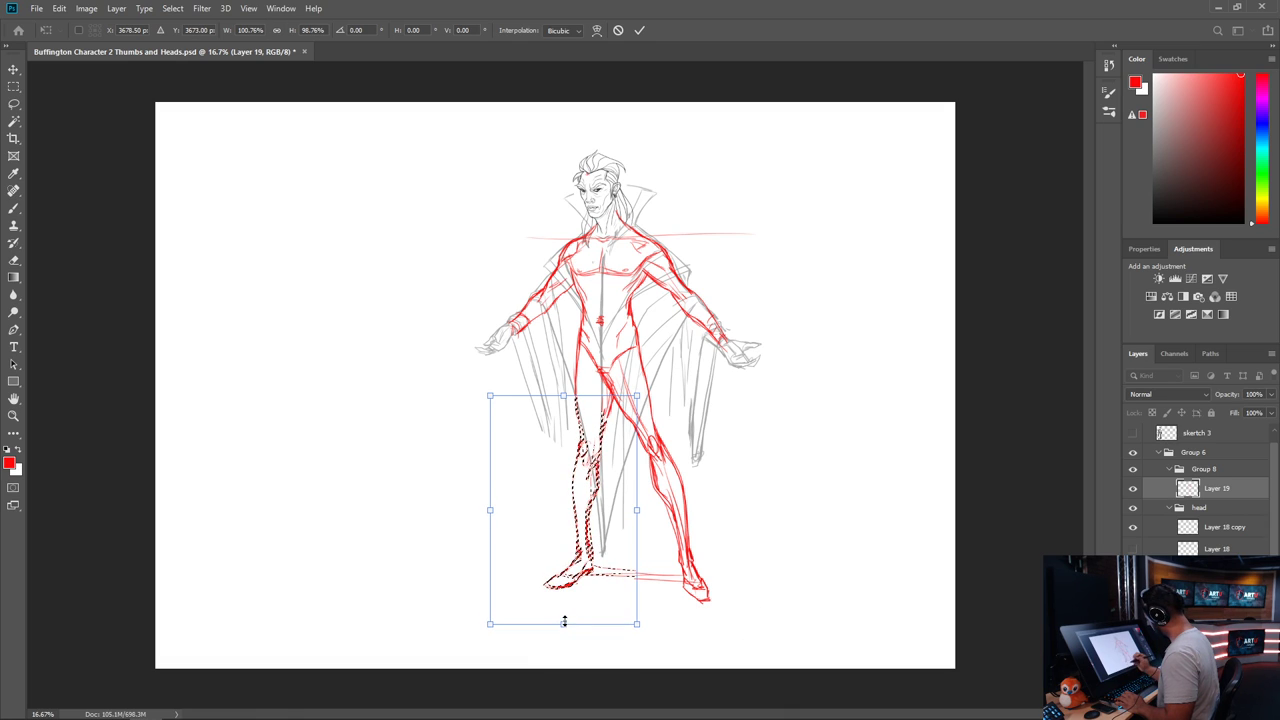
key(Return)
key(l)
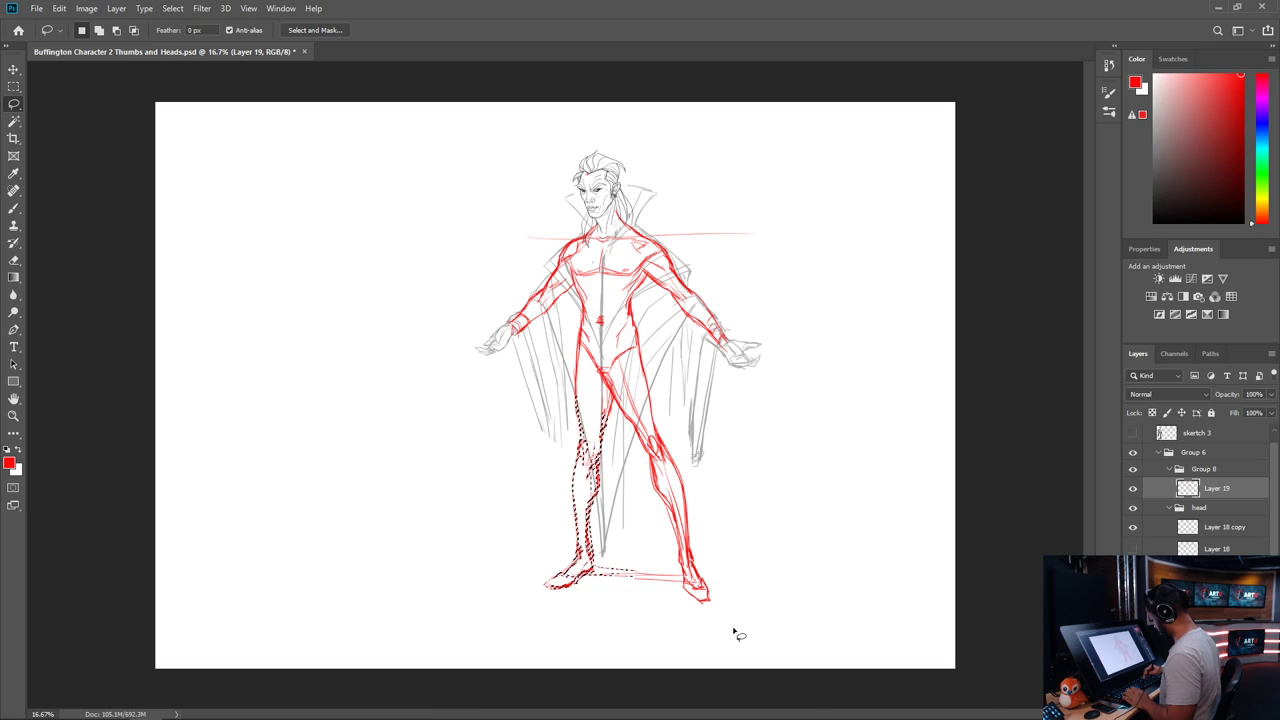
key(ctrl+d)
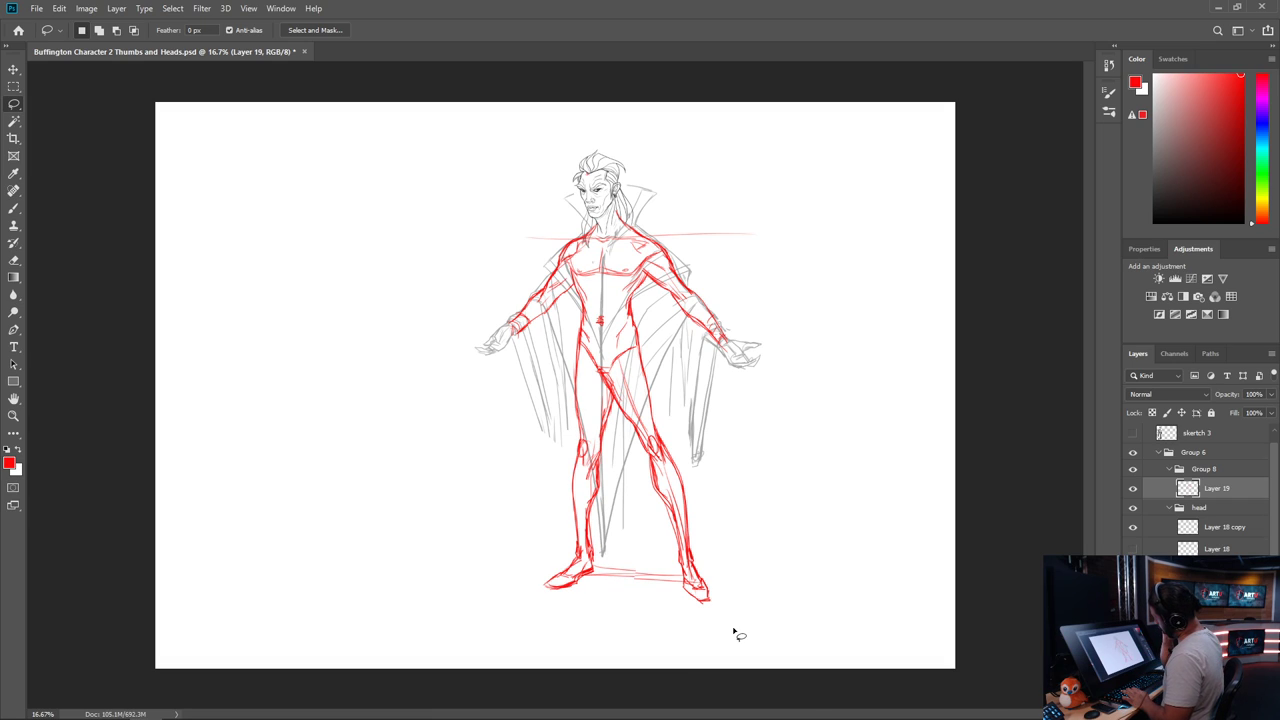
Return to the Brush tool and lower the opacity of Layer 19 with the red anatomy sketch to 30%
key(b)
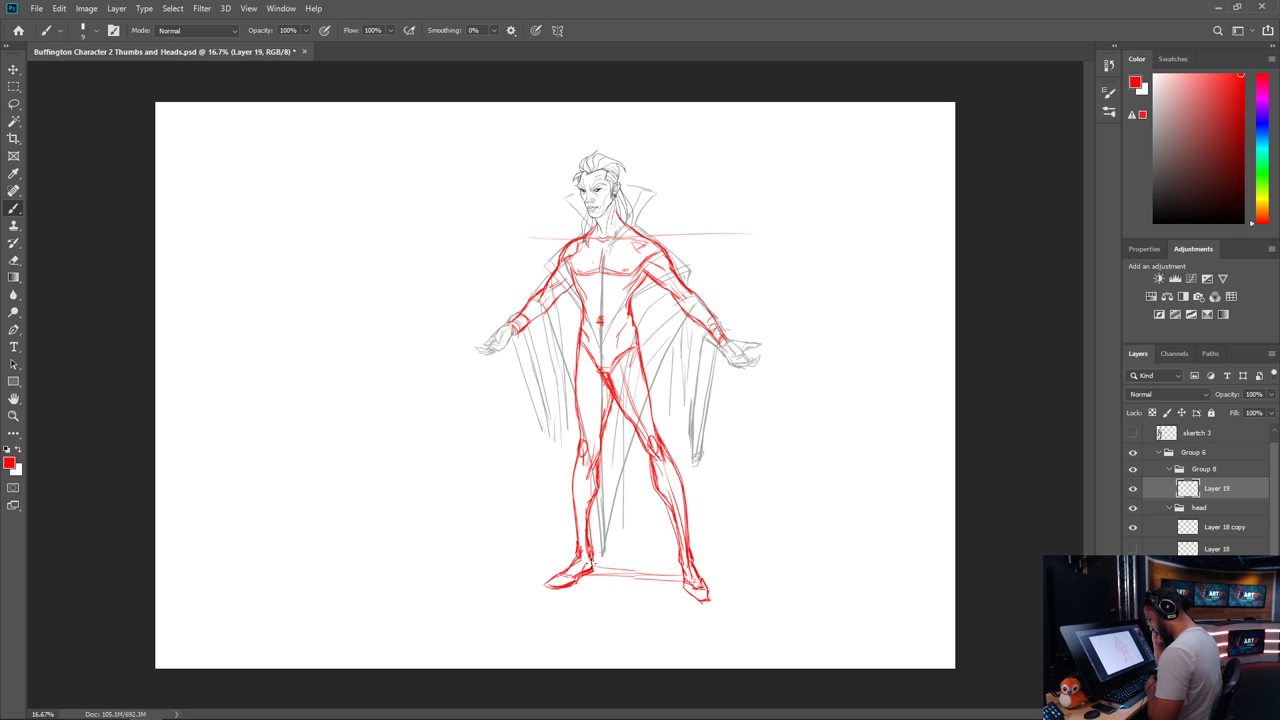
key(ctrl+plus)
drag(591, 563, 484, 566)
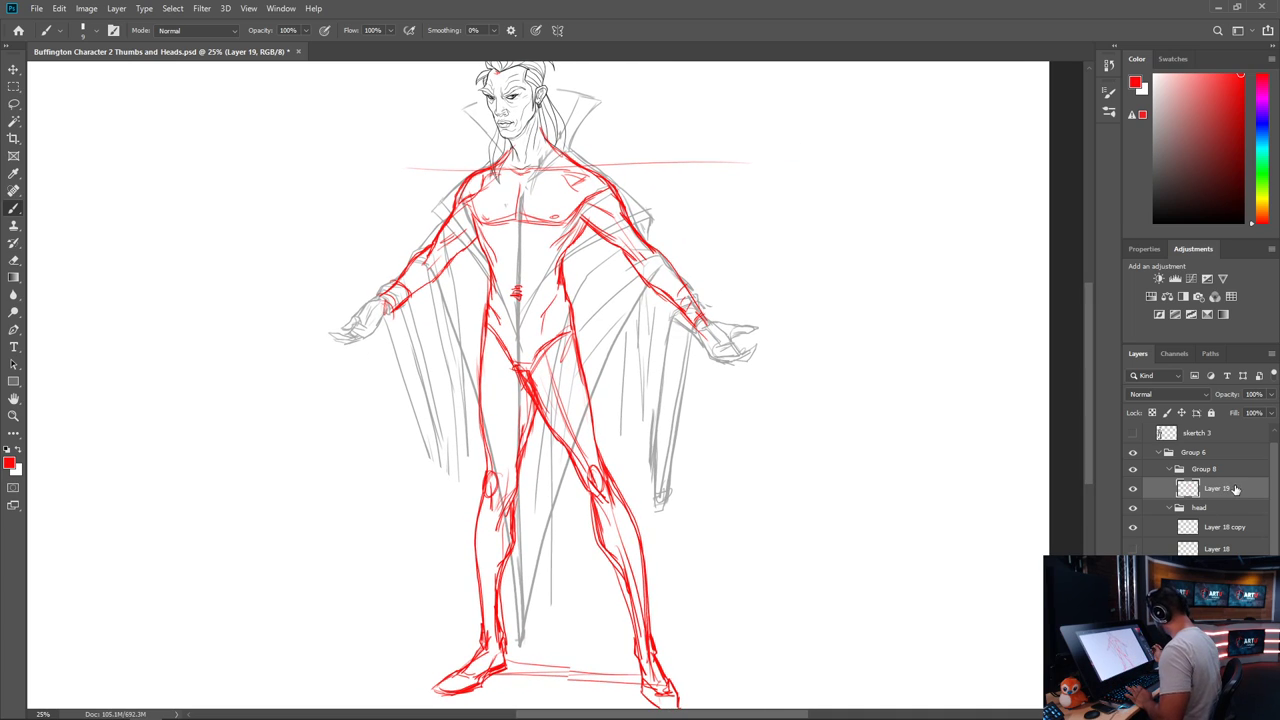
click(1270, 394)
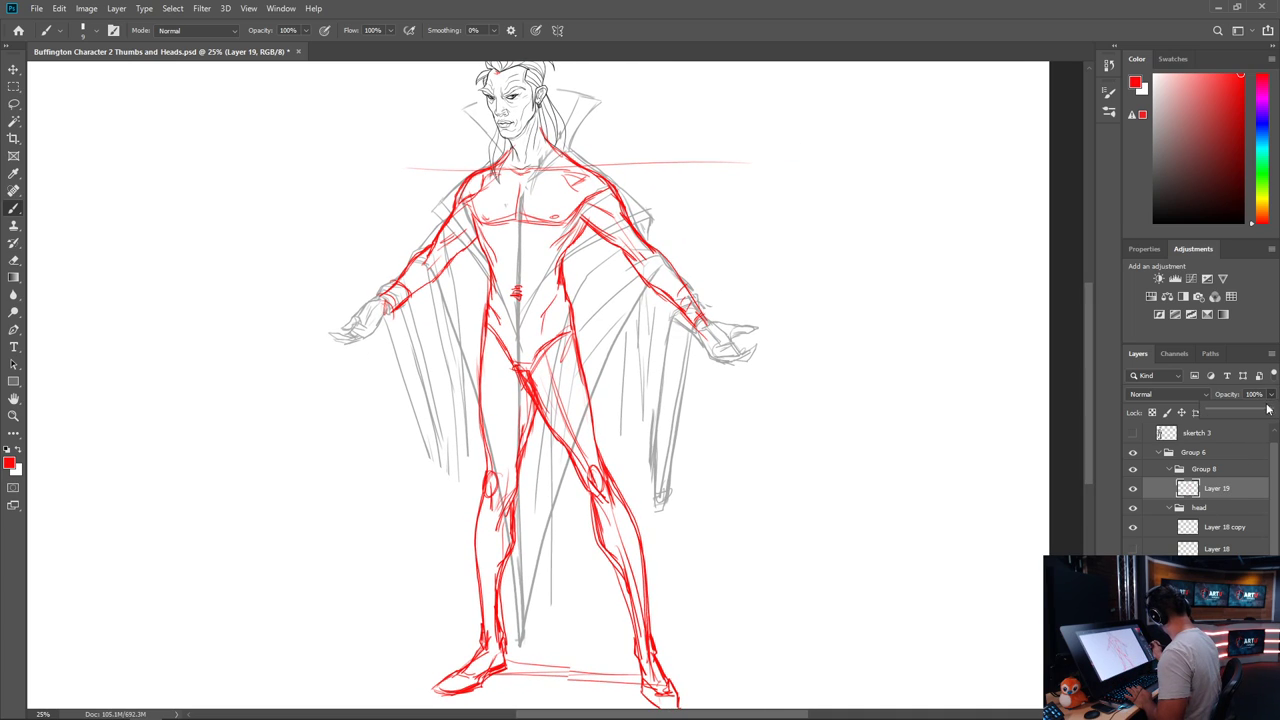
drag(1268, 412, 1224, 416)
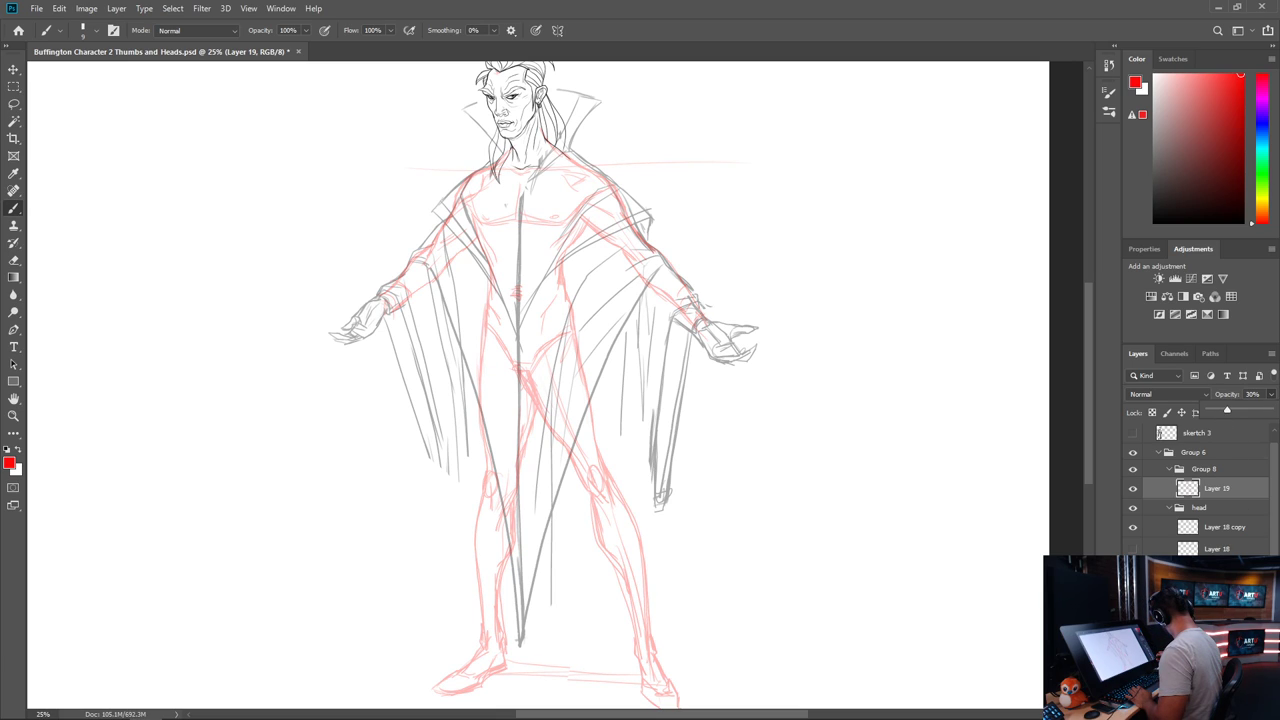
Move the body rough copy layer into Group 8 directly below Layer 19 and set its opacity to 16%
click(1220, 690)
drag(1220, 690, 1218, 485)
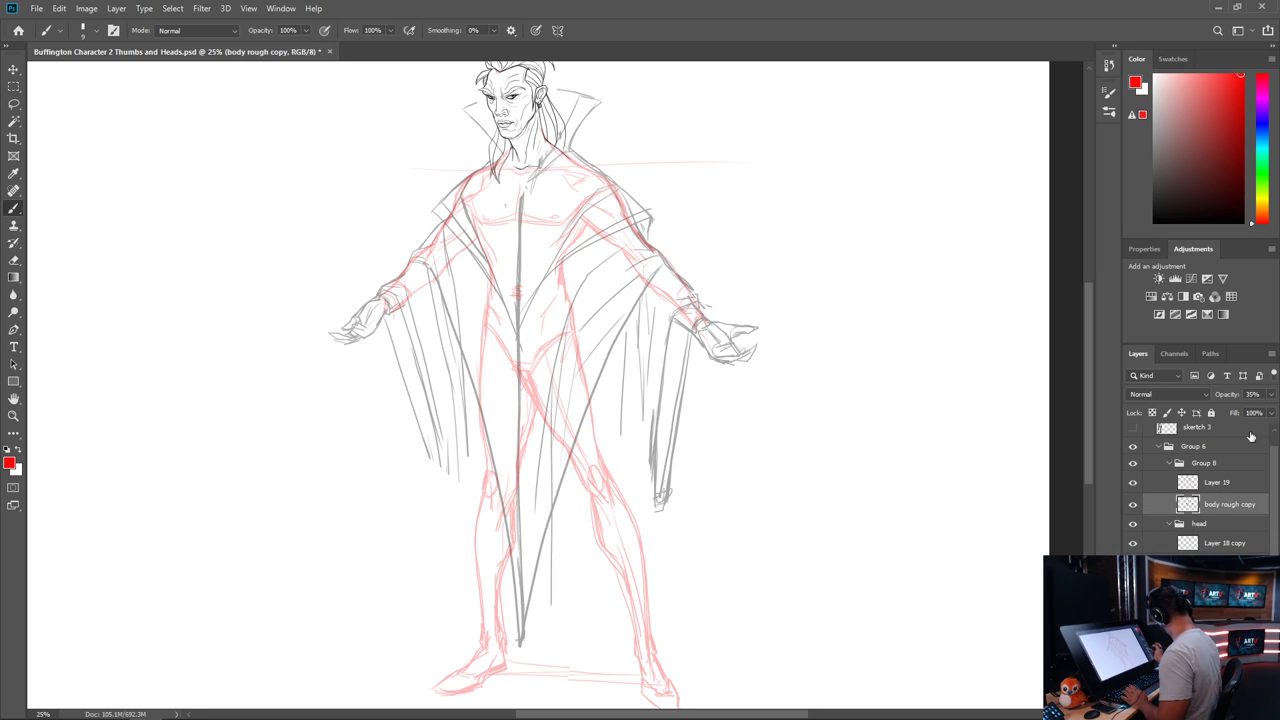
click(1270, 394)
drag(1229, 409, 1218, 414)
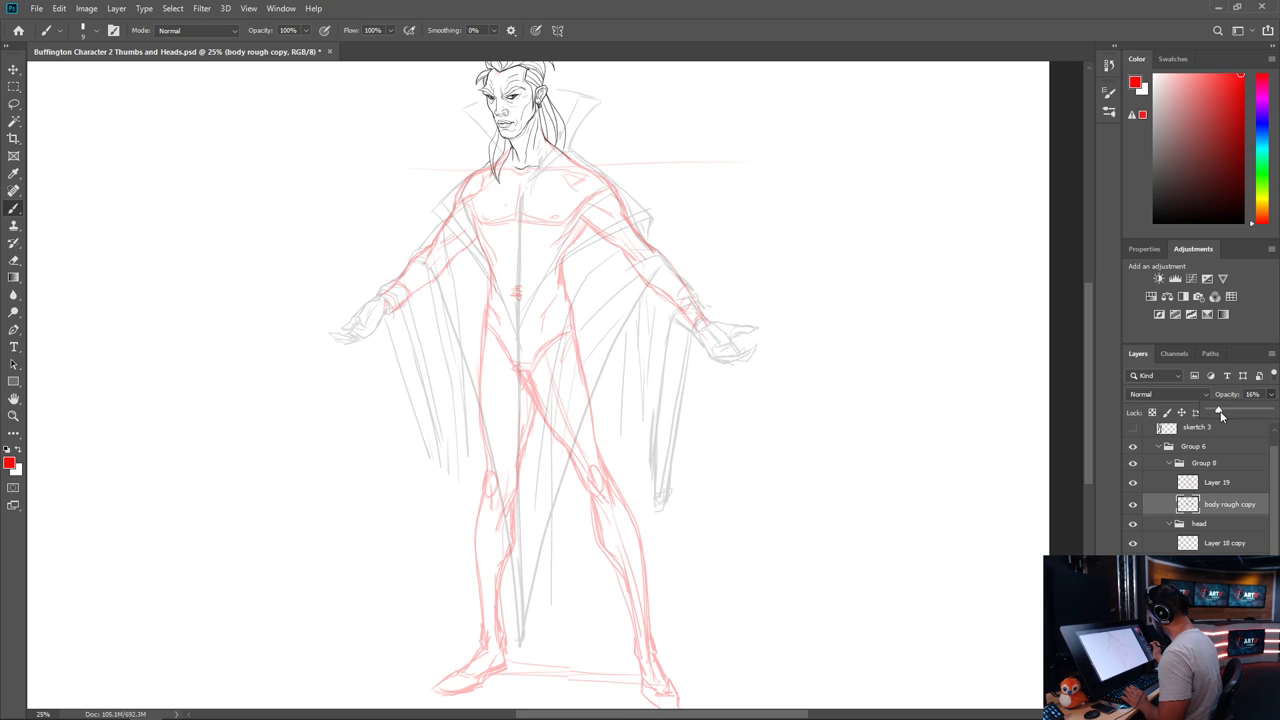
Reduce the opacity of Layer 19 to 11%
click(1212, 488)
click(1270, 394)
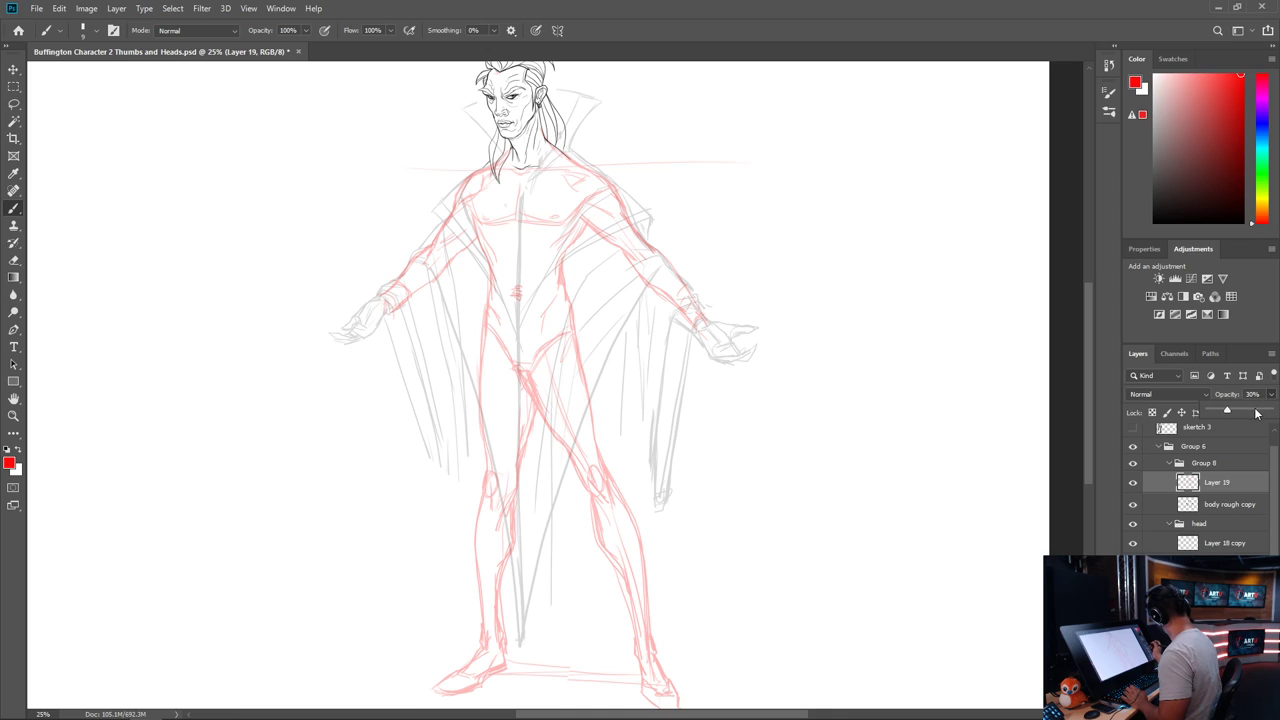
drag(1227, 410, 1210, 410)
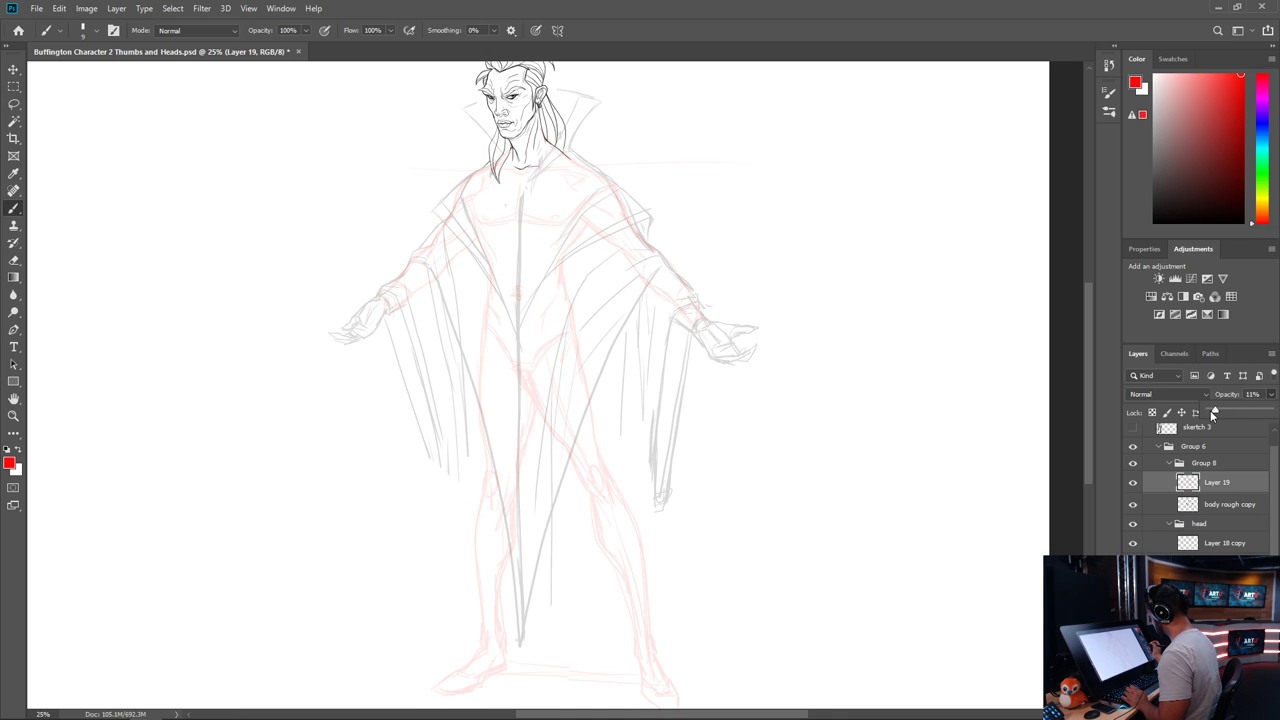
click(1212, 476)
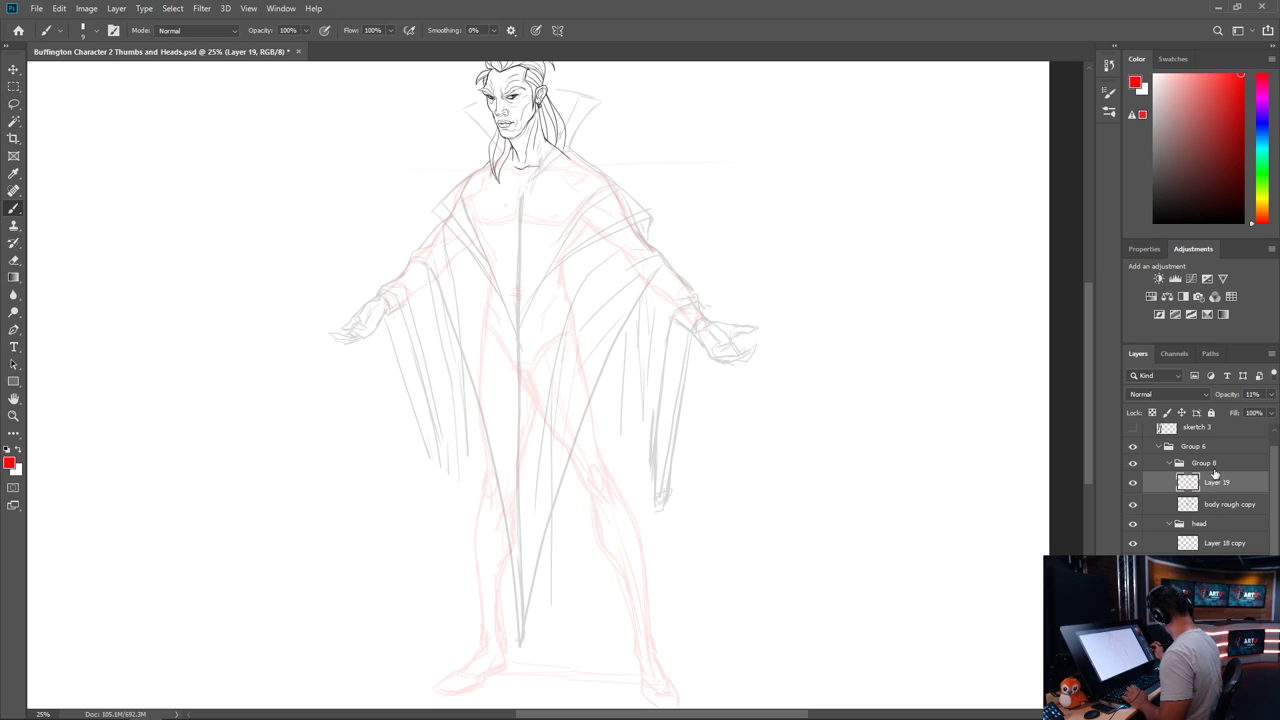
Create a new layer above Layer 19 and set up a bright blue brush at size 15
key(ctrl+shift+alt+n)
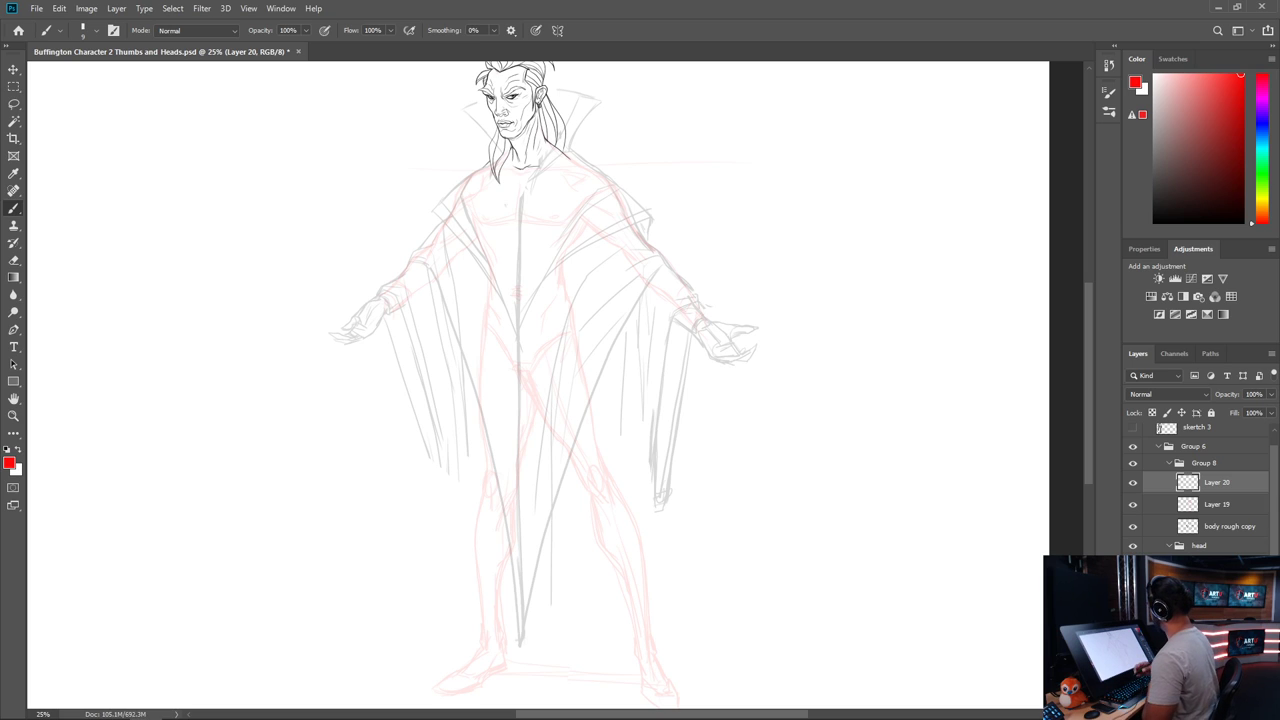
click(1248, 130)
mouse_move(536, 183)
mouse_down()
mouse_move(512, 352)
mouse_move(529, 316)
mouse_up()
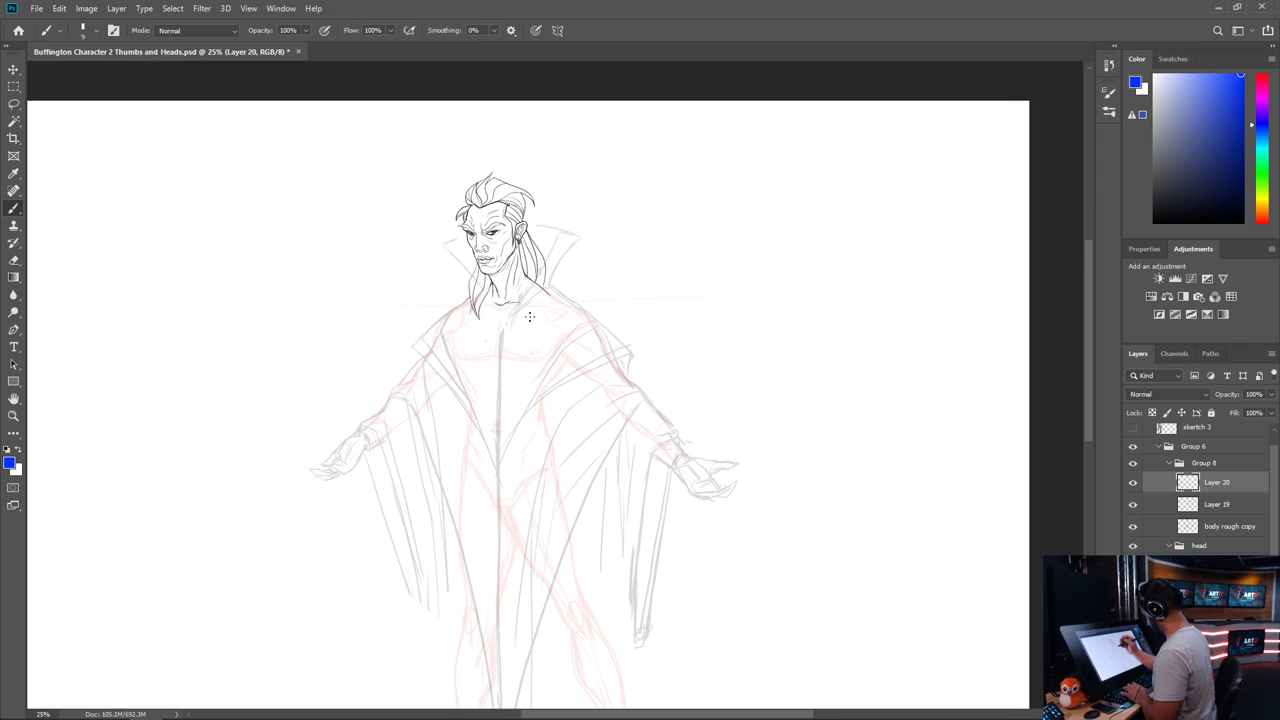
key(bracketright)
key(bracketright)
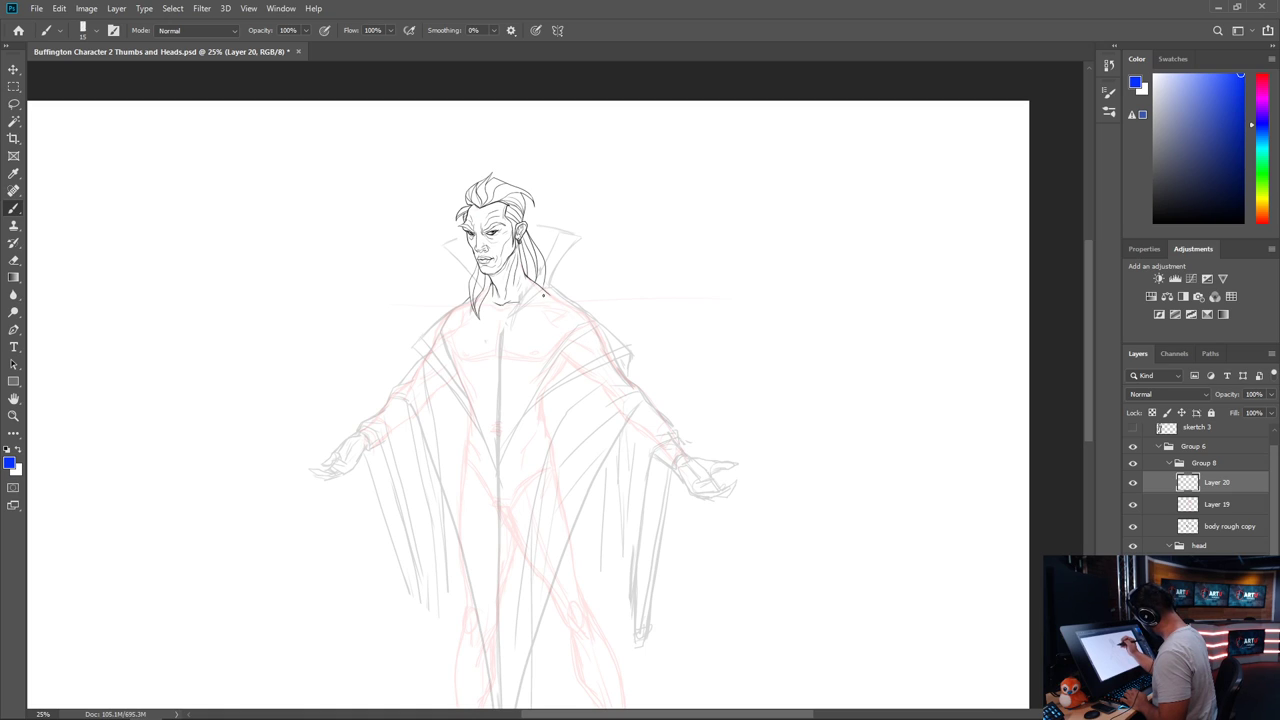
Draw the costume's V-shaped neckline in blue from both sides of the neck to the middle of the chest
mouse_move(557, 292)
mouse_down()
mouse_move(526, 303)
mouse_move(504, 342)
mouse_up()
drag(474, 300, 503, 366)
drag(485, 324, 501, 364)
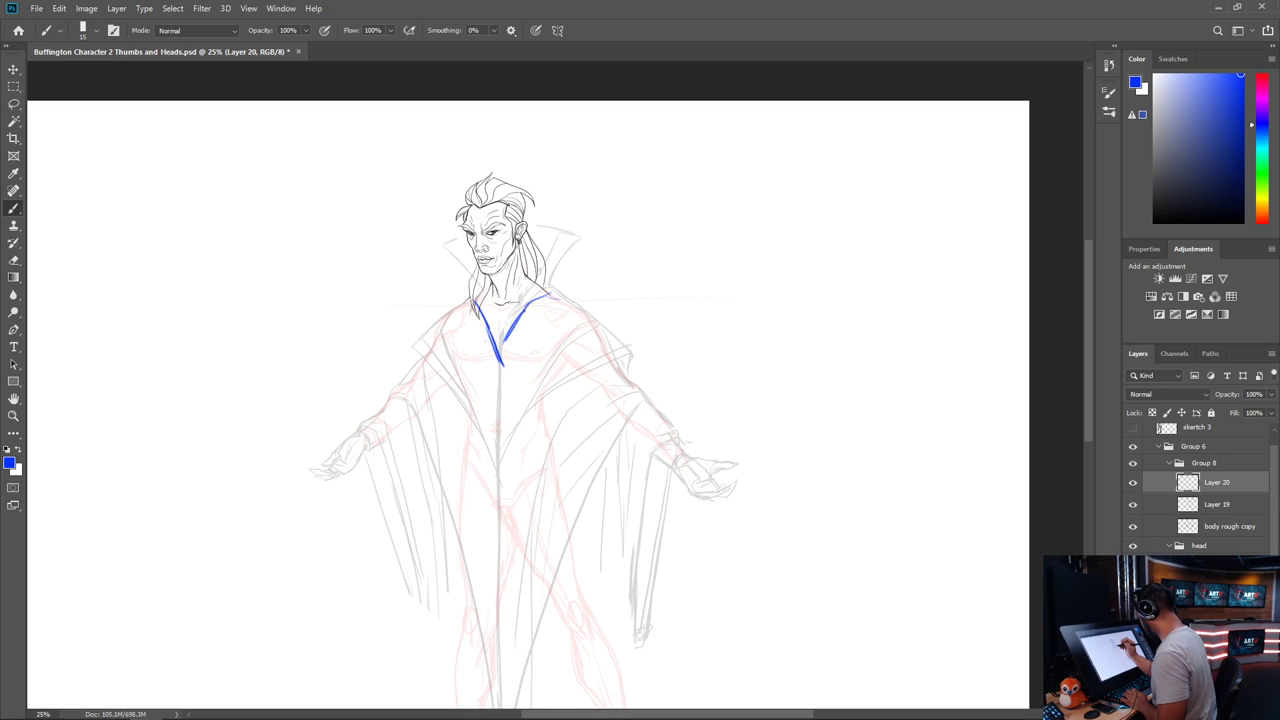
mouse_move(526, 306)
mouse_down()
mouse_move(500, 364)
mouse_move(556, 290)
mouse_up()
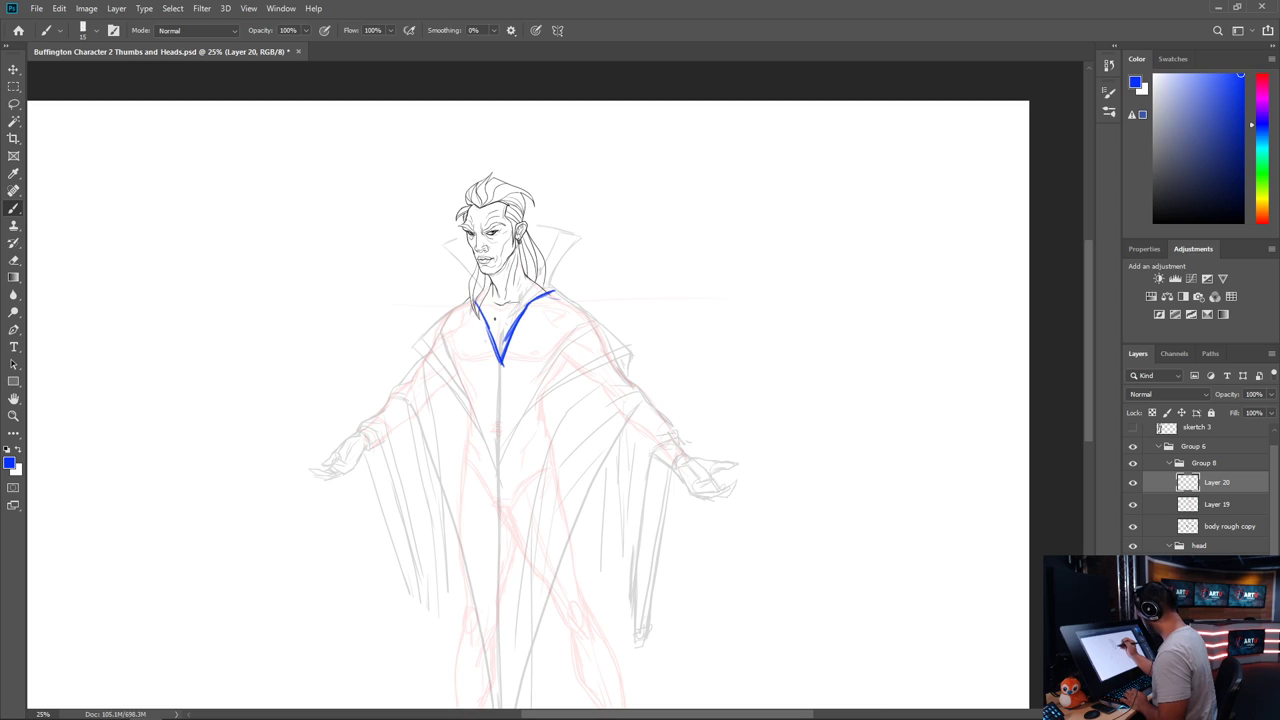
drag(472, 294, 500, 362)
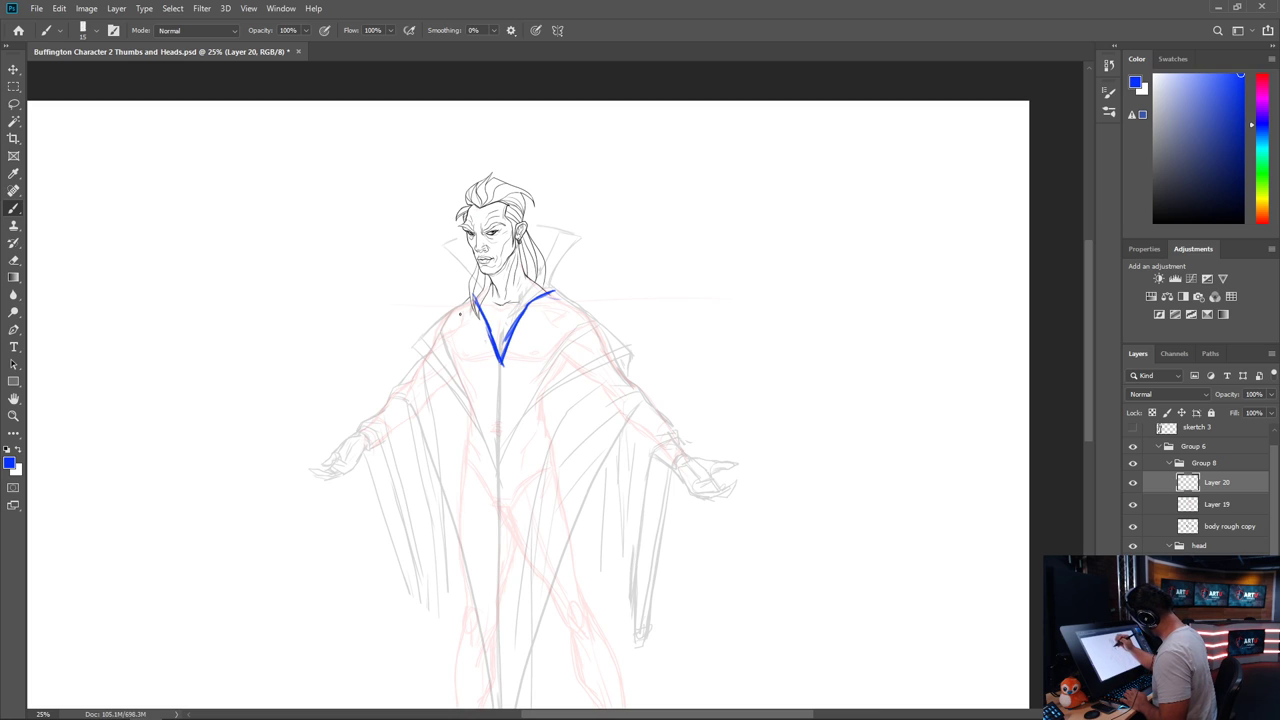
Draw blue collar bands fanning from the V's point out to both shoulders and outline their upper shoulder edges
mouse_move(460, 312)
mouse_down()
mouse_move(503, 373)
mouse_move(542, 313)
mouse_move(574, 301)
mouse_up()
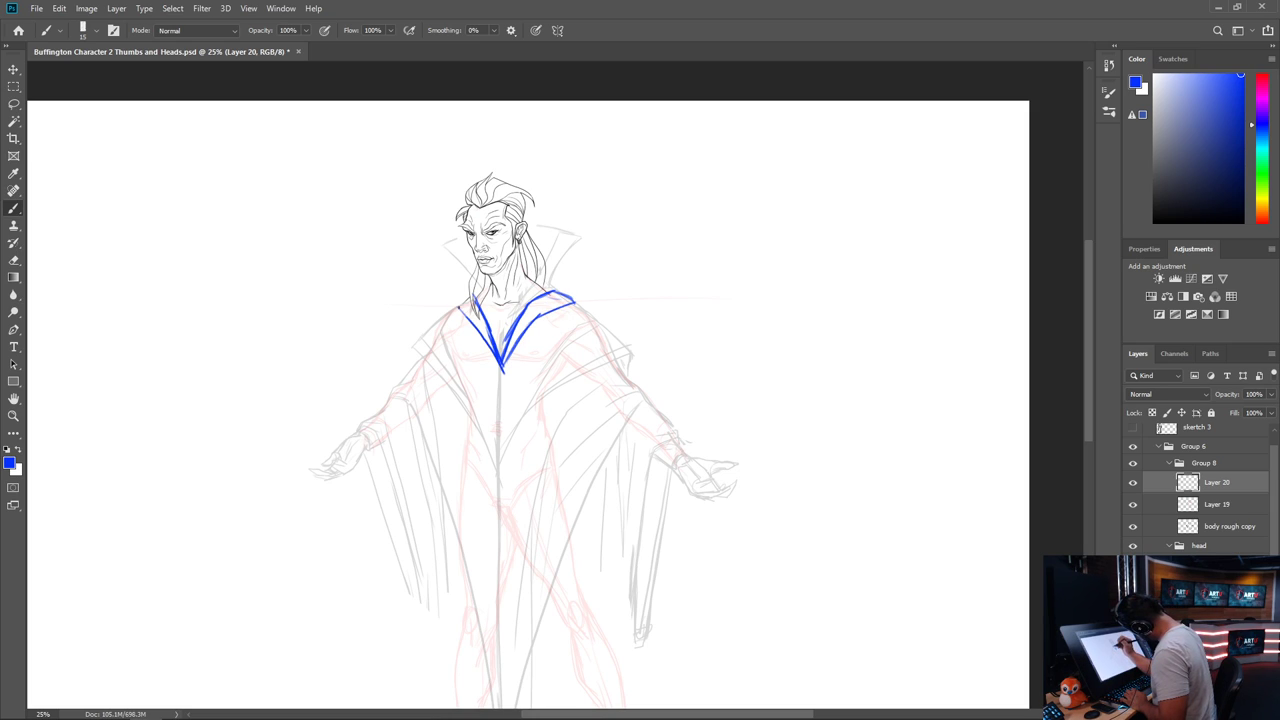
mouse_move(457, 307)
mouse_down()
mouse_move(474, 296)
mouse_move(478, 345)
mouse_move(505, 372)
mouse_move(550, 322)
mouse_move(598, 322)
mouse_up()
mouse_move(458, 304)
mouse_down()
mouse_move(434, 322)
mouse_move(473, 293)
mouse_up()
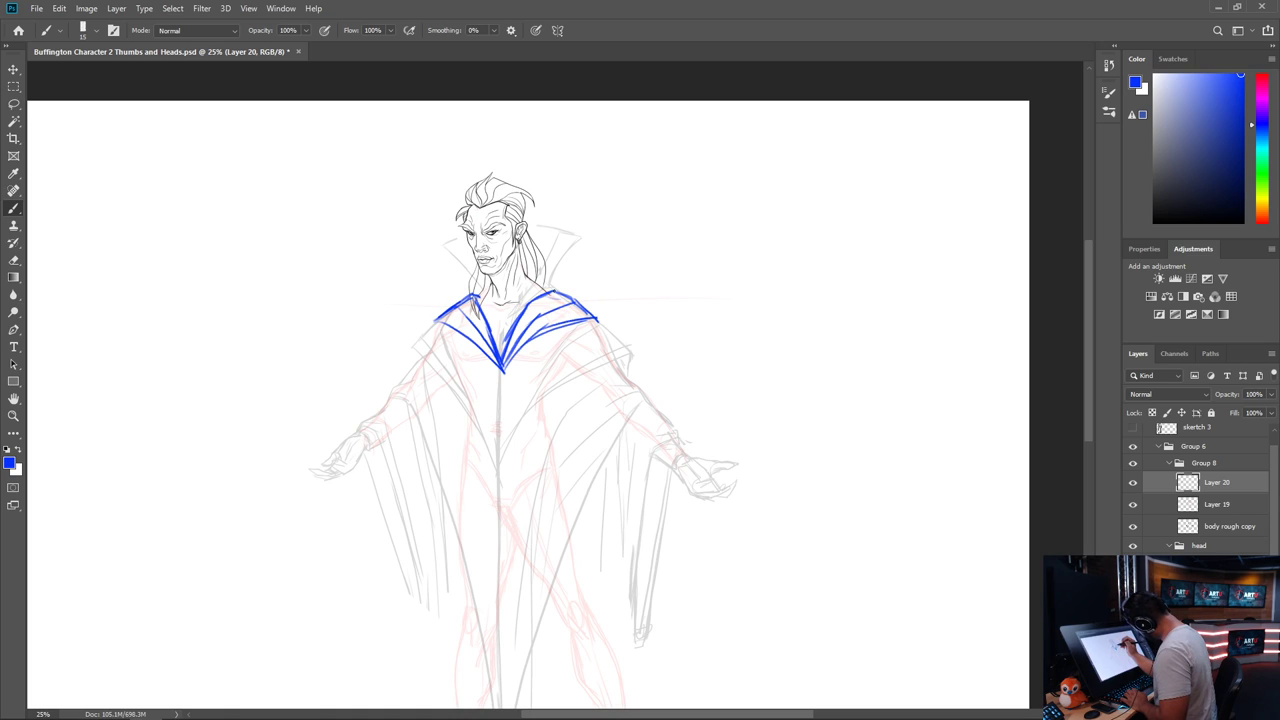
mouse_move(502, 357)
mouse_down()
mouse_move(533, 300)
mouse_move(592, 314)
mouse_up()
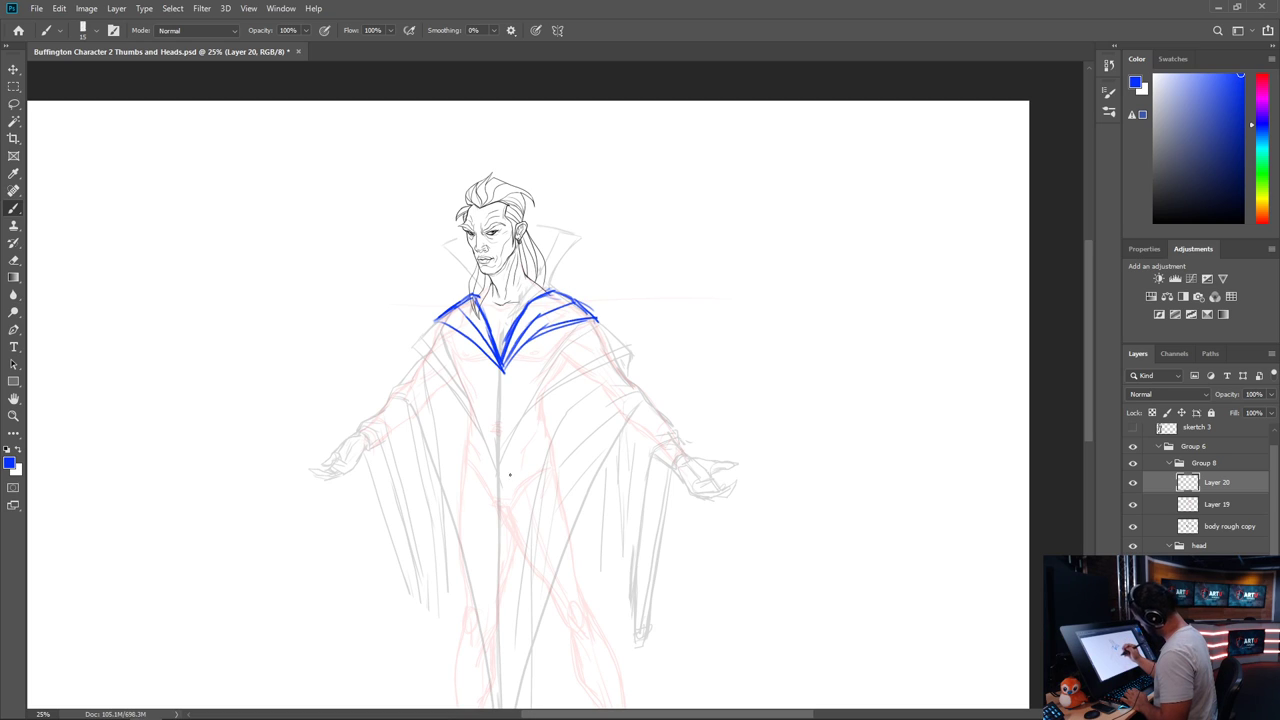
Draw a blue centre seam from the point of the neckline down the torso to the waist
drag(492, 363, 499, 407)
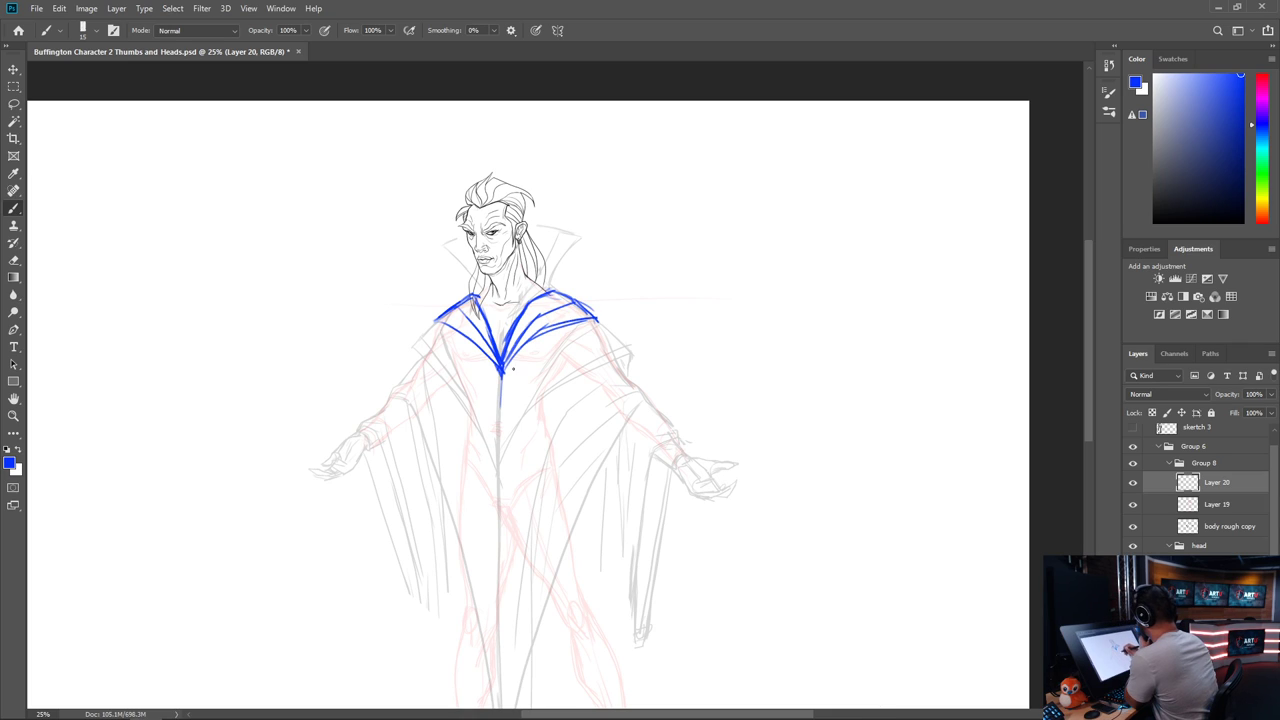
drag(501, 376, 501, 472)
drag(501, 404, 501, 472)
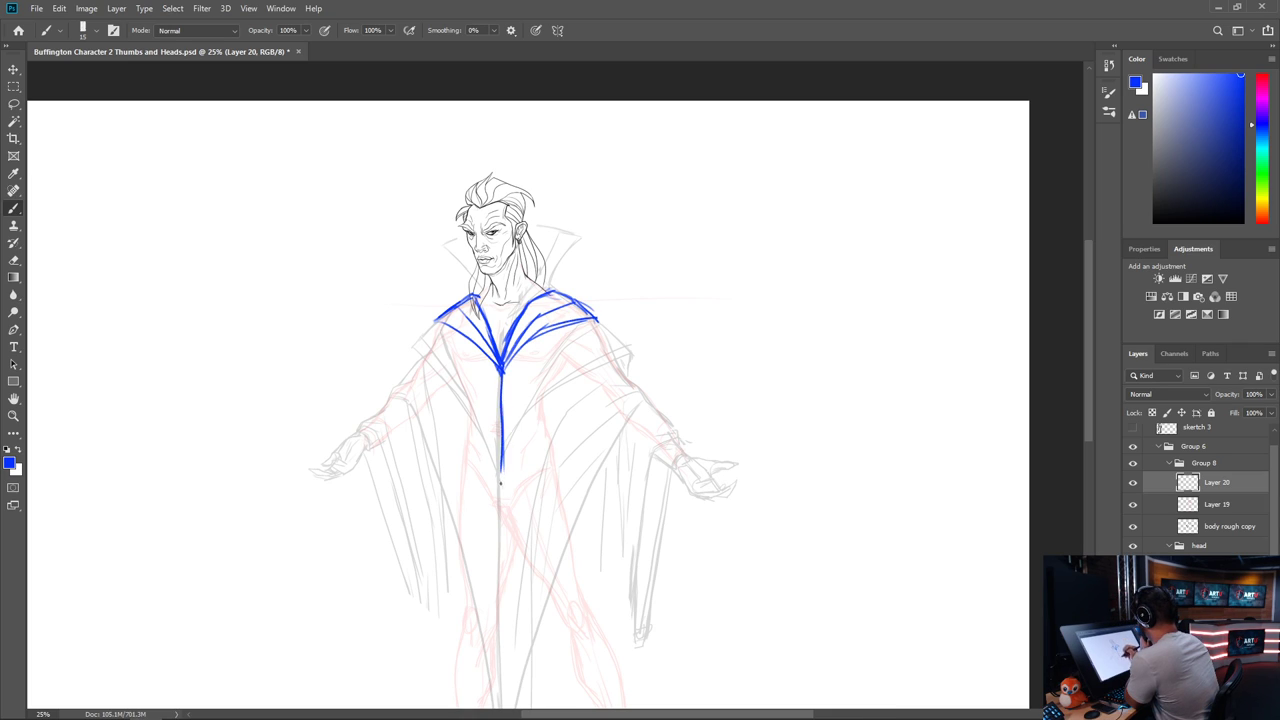
Draw the doubled outer edges of the pointed cape panel from both shoulders to the waist point, and touch up the neckline
mouse_move(437, 322)
mouse_down()
mouse_move(409, 349)
mouse_move(454, 387)
mouse_move(501, 472)
mouse_up()
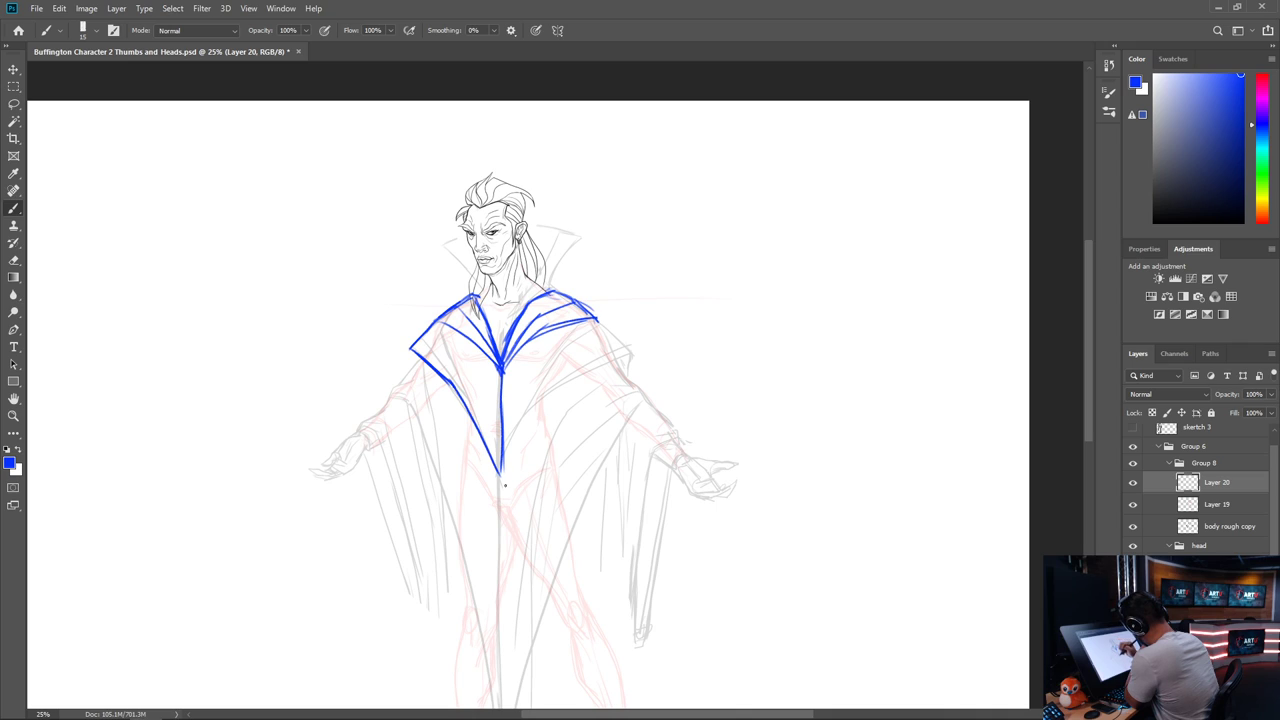
mouse_move(425, 332)
mouse_down()
mouse_move(502, 470)
mouse_move(536, 410)
mouse_up()
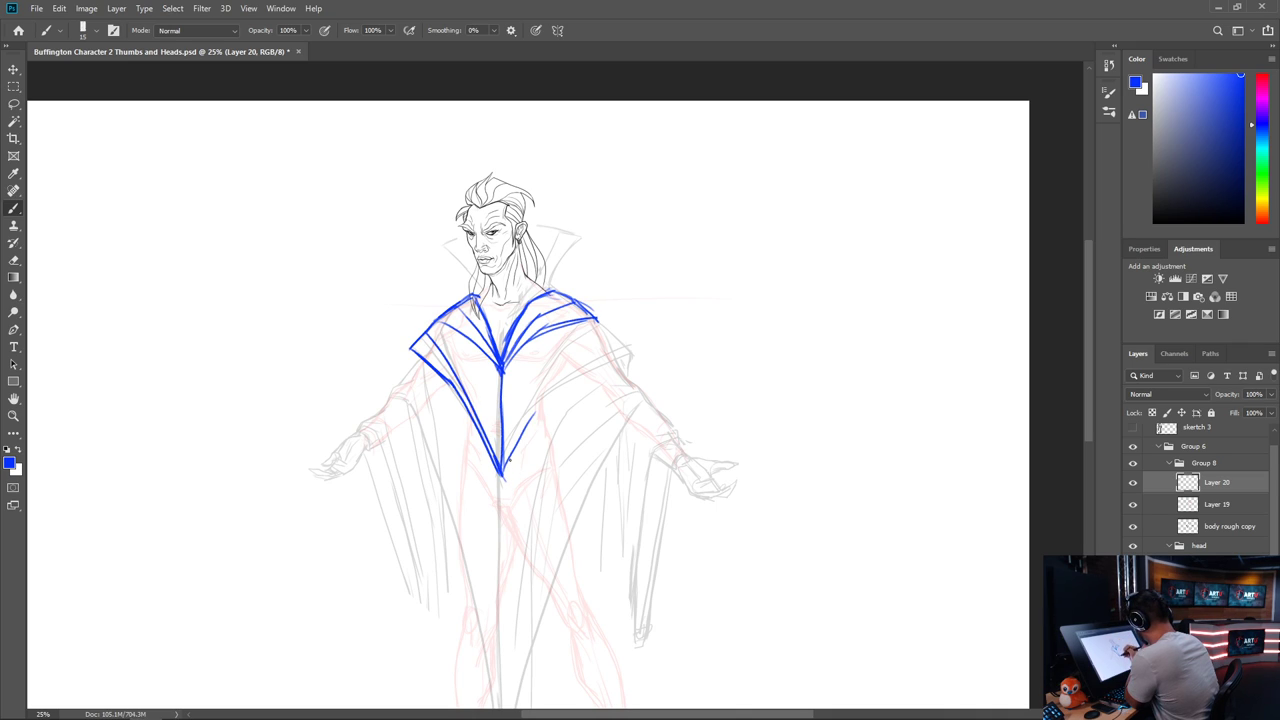
drag(505, 470, 546, 388)
drag(595, 318, 605, 339)
mouse_move(512, 448)
mouse_down()
mouse_move(552, 390)
mouse_move(622, 356)
mouse_move(588, 348)
mouse_move(538, 394)
mouse_move(516, 442)
mouse_move(588, 340)
mouse_move(604, 330)
mouse_move(618, 346)
mouse_up()
drag(546, 291, 553, 288)
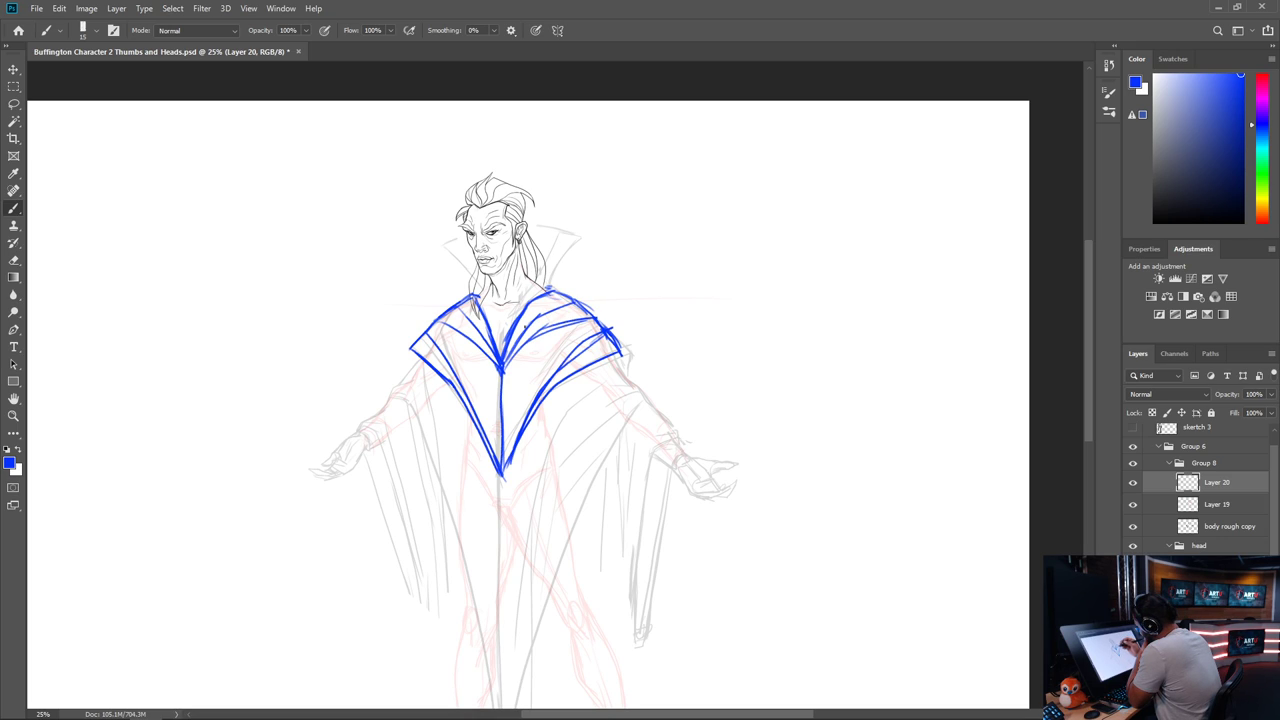
mouse_move(501, 316)
mouse_down()
mouse_move(501, 357)
mouse_move(506, 313)
mouse_up()
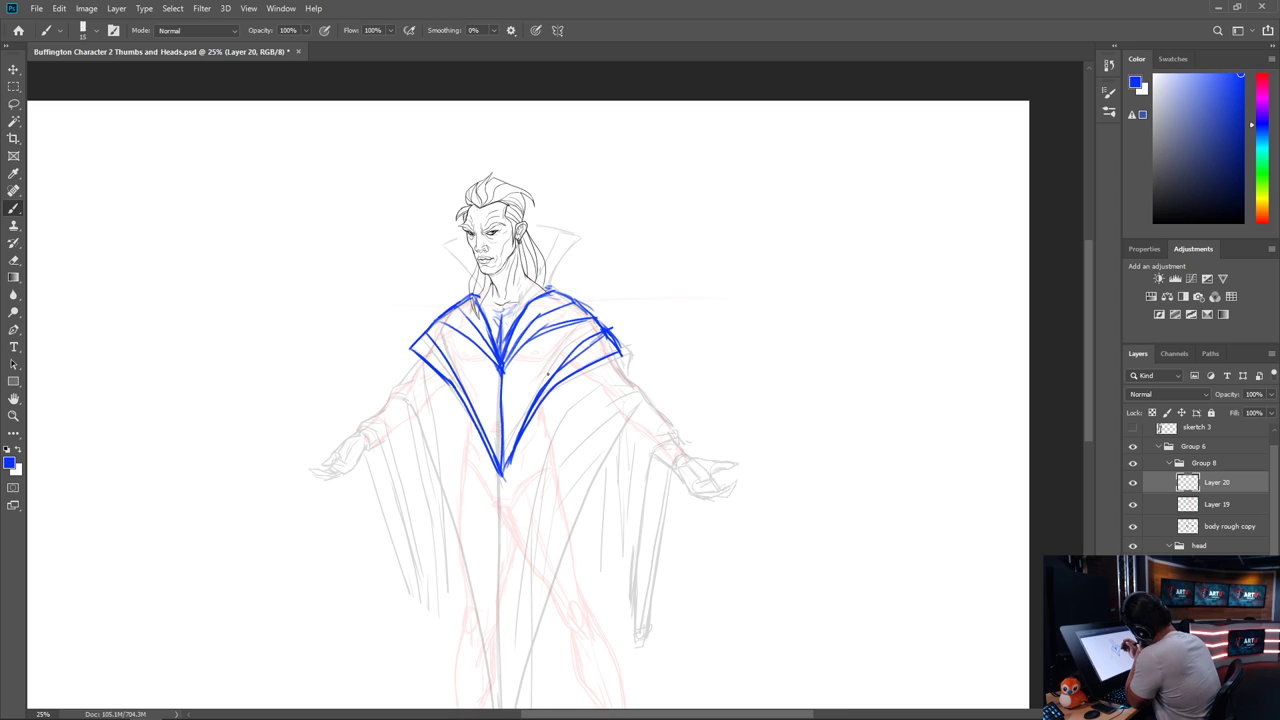
Set the brush colour to red for a costume accessory
drag(1264, 92, 1272, 56)
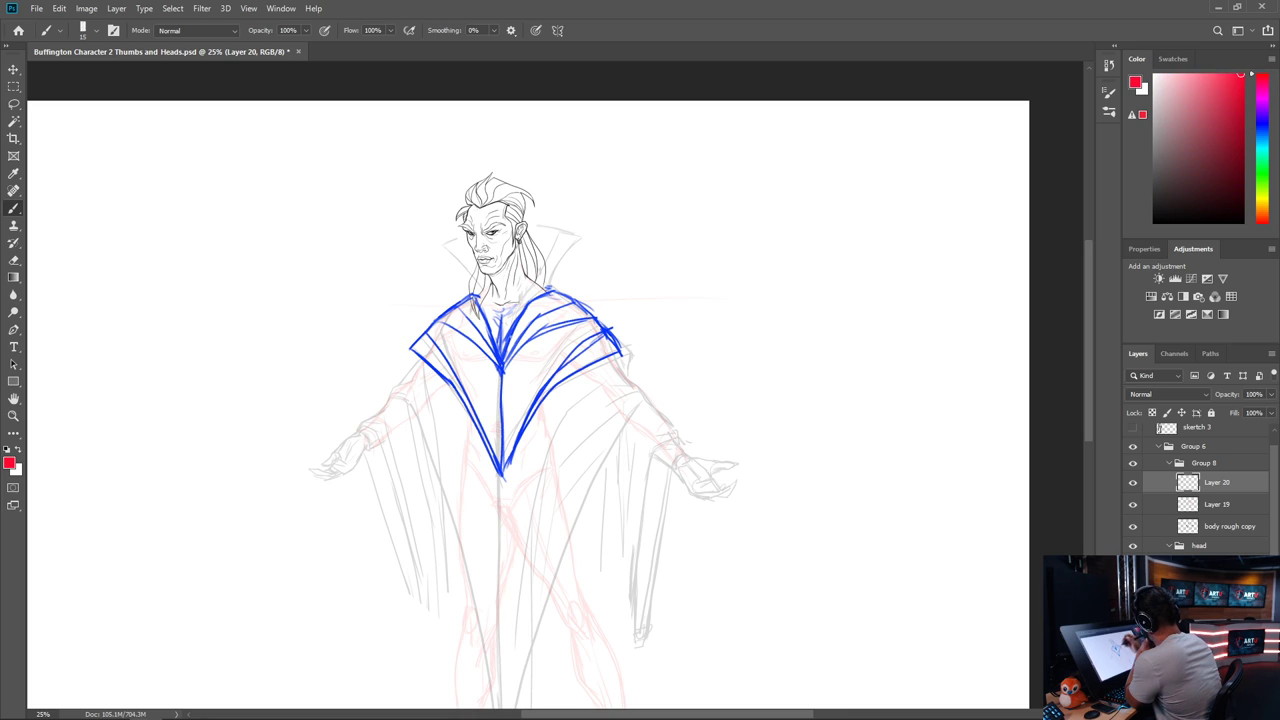
Try a red necklace hanging from both sides of the neck to a round pendant on the chest, on the blue costume layer
mouse_move(491, 282)
mouse_down()
mouse_move(482, 303)
mouse_move(498, 382)
mouse_up()
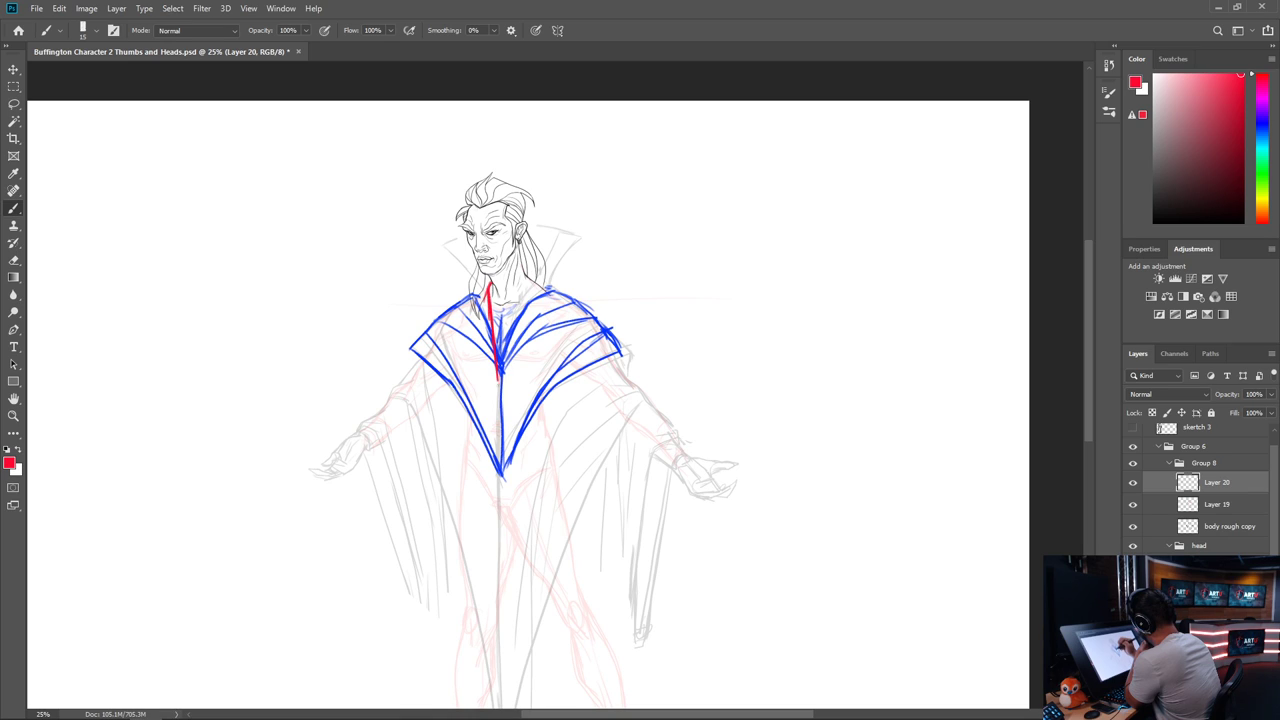
mouse_move(530, 276)
mouse_down()
mouse_move(501, 368)
mouse_move(509, 413)
mouse_move(492, 409)
mouse_move(516, 427)
mouse_move(532, 283)
mouse_up()
drag(522, 328, 532, 285)
mouse_move(504, 390)
mouse_down()
mouse_move(509, 357)
mouse_move(490, 375)
mouse_move(493, 395)
mouse_up()
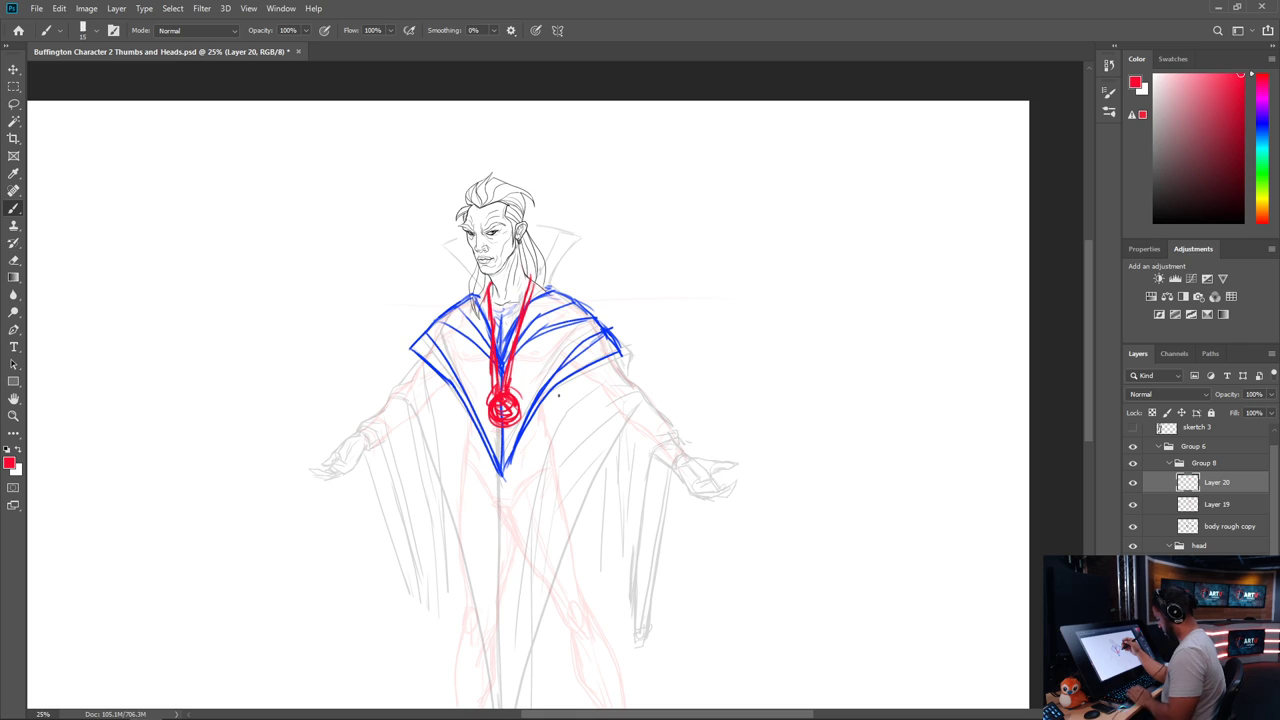
Undo the clearing of the costume layer and all the red necklace strokes, leaving only the blue costume lines
key(l)
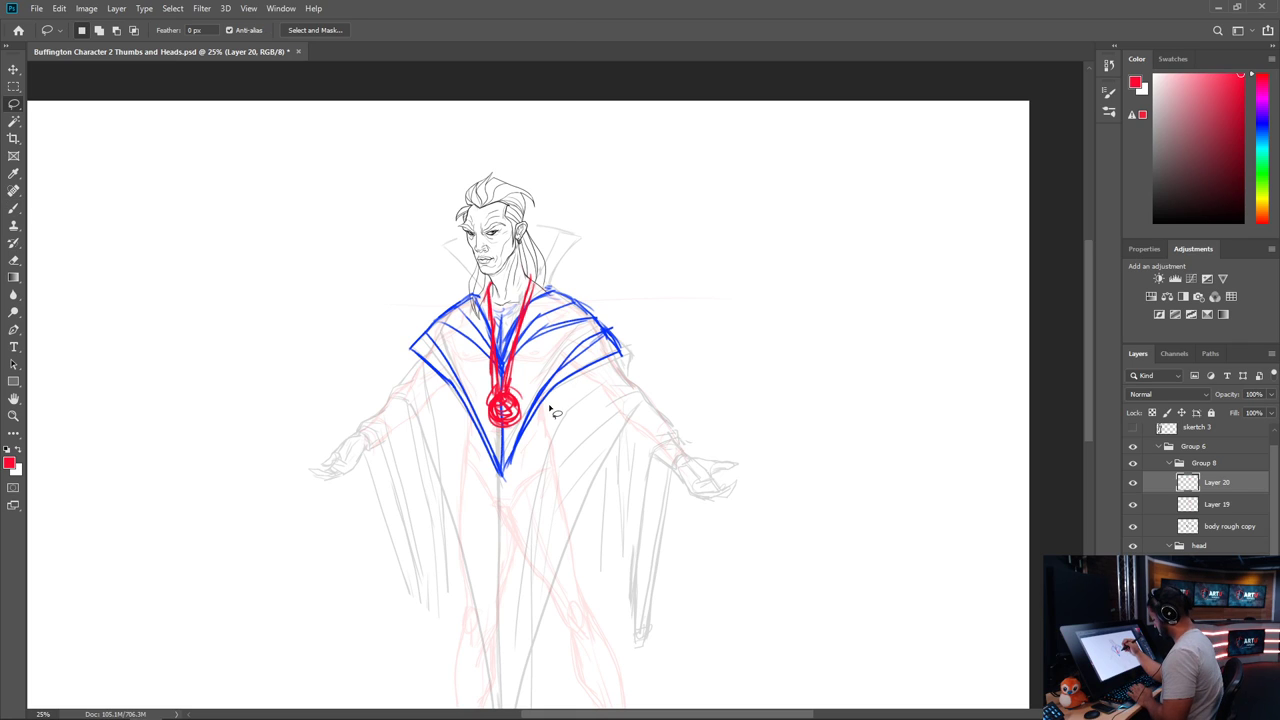
key(ctrl+a)
key(Delete)
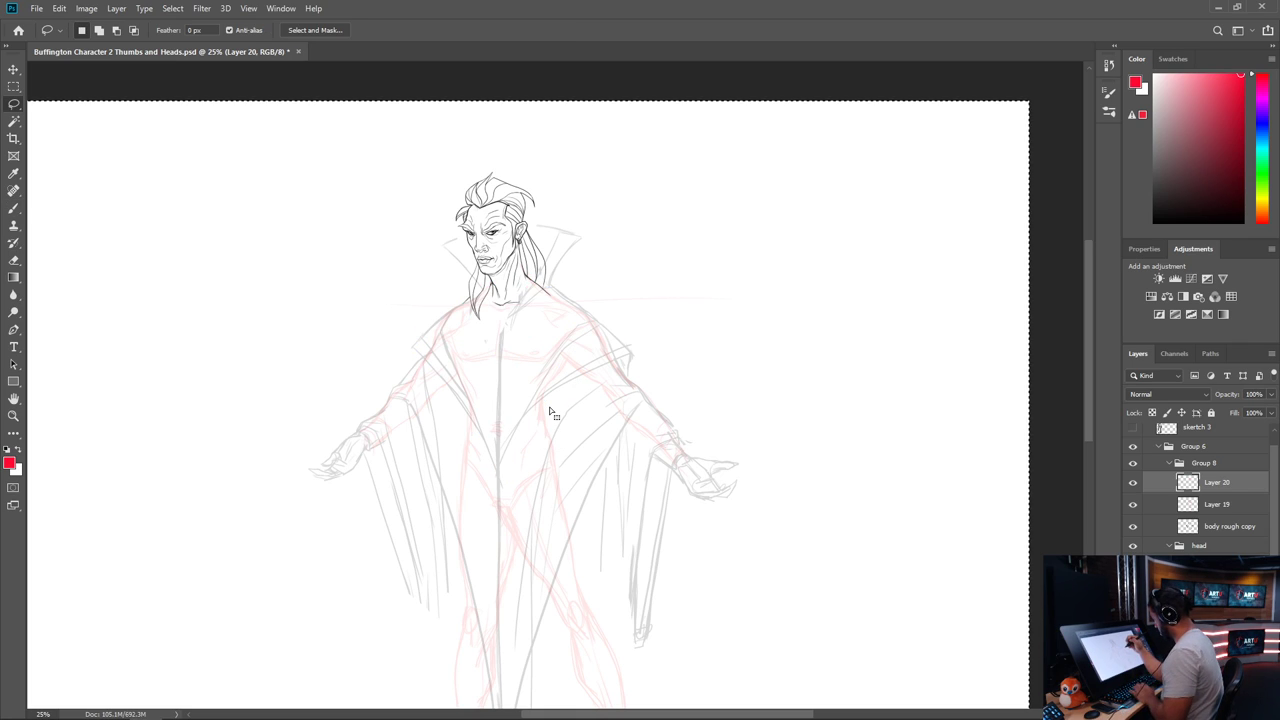
key(ctrl+z)
key(ctrl+z)
key(ctrl+z)
key(ctrl+z)
key(ctrl+z)
key(ctrl+z)
key(ctrl+z)
key(ctrl+z)
key(ctrl+z)
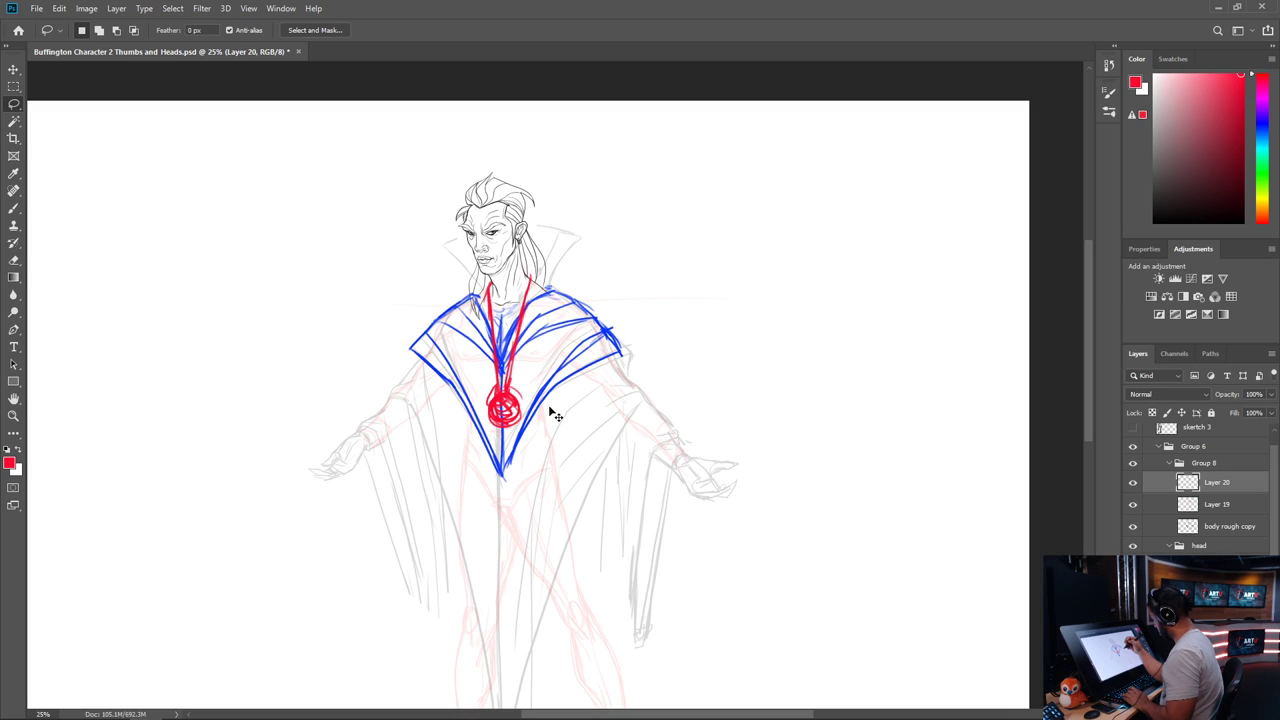
key(ctrl+z)
key(ctrl+z)
key(ctrl+z)
key(ctrl+z)
key(ctrl+z)
key(ctrl+z)
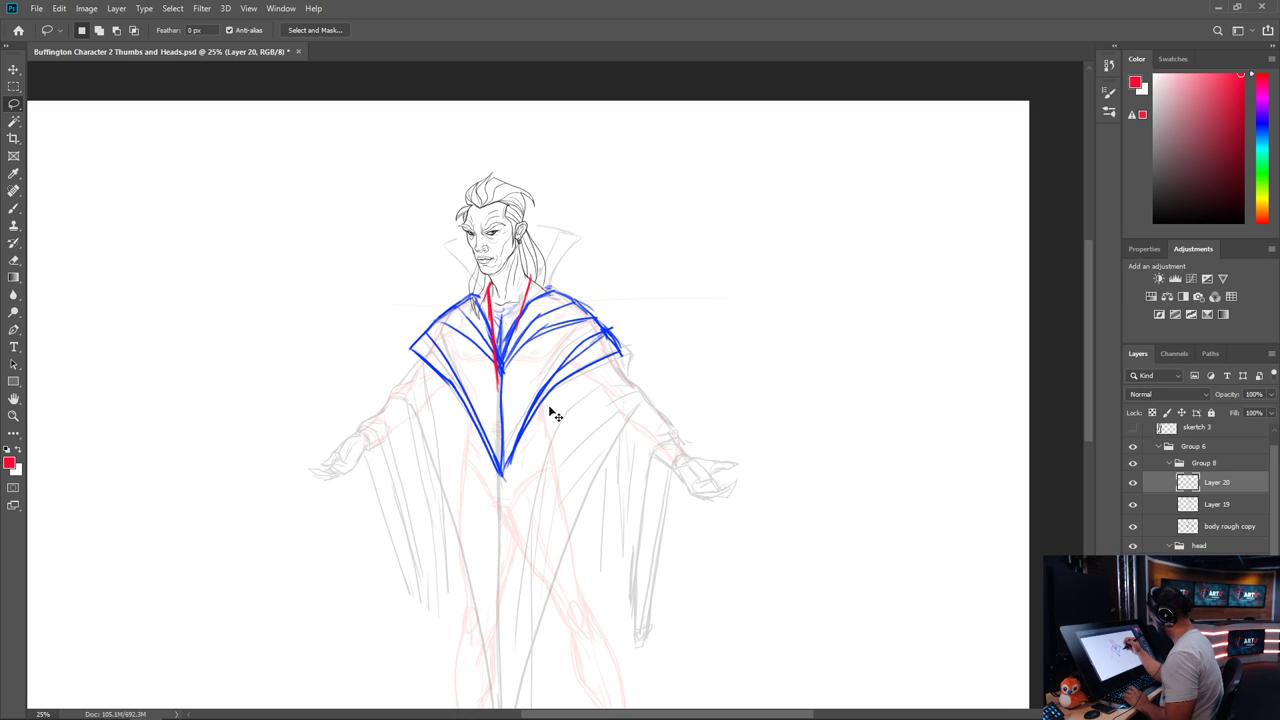
key(ctrl+z)
key(ctrl+z)
key(ctrl+z)
key(ctrl+z)
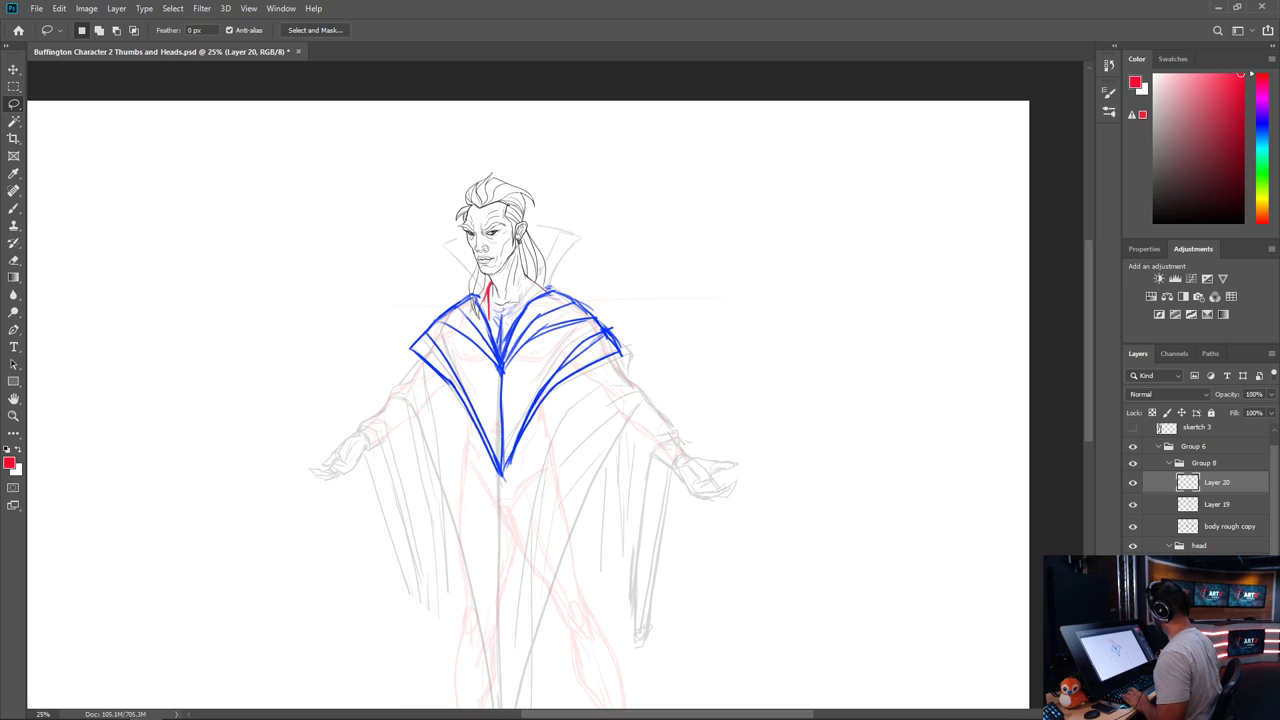
key(ctrl+z)
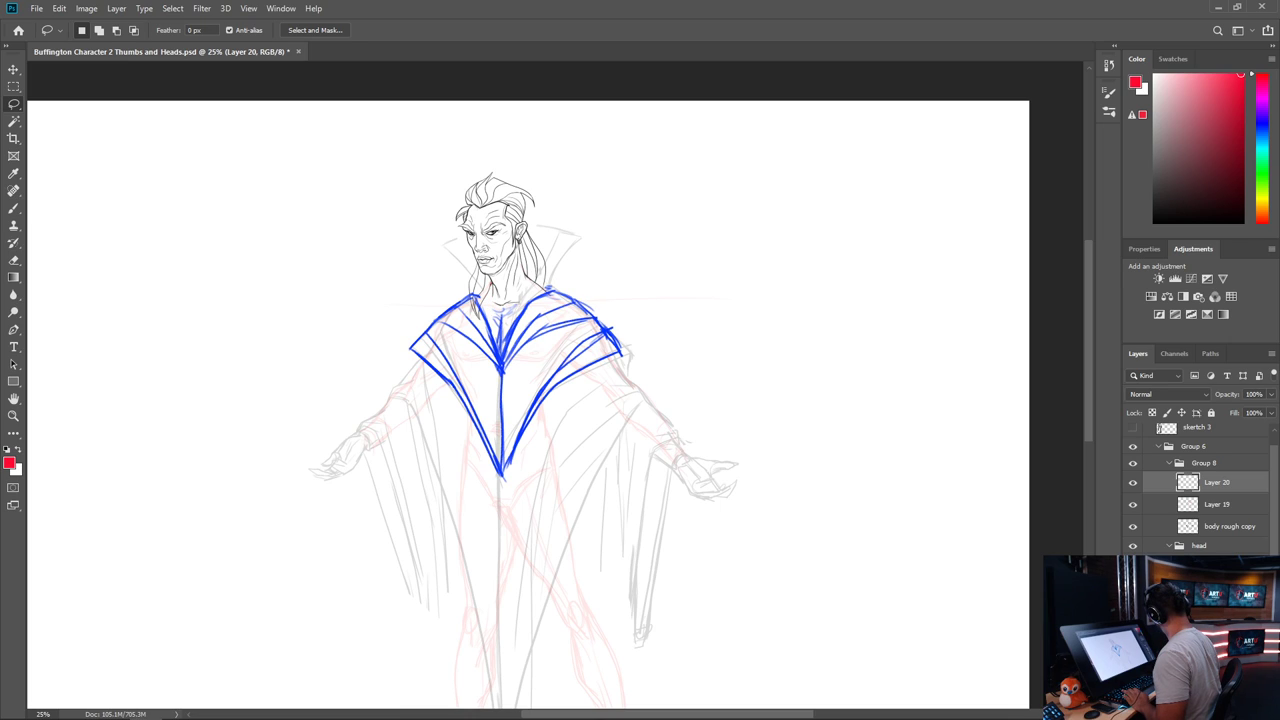
Add a new layer and draw a red necklace cord around the neck with a round double-ringed pendant on the chest
key(ctrl+shift+alt+n)
key(b)
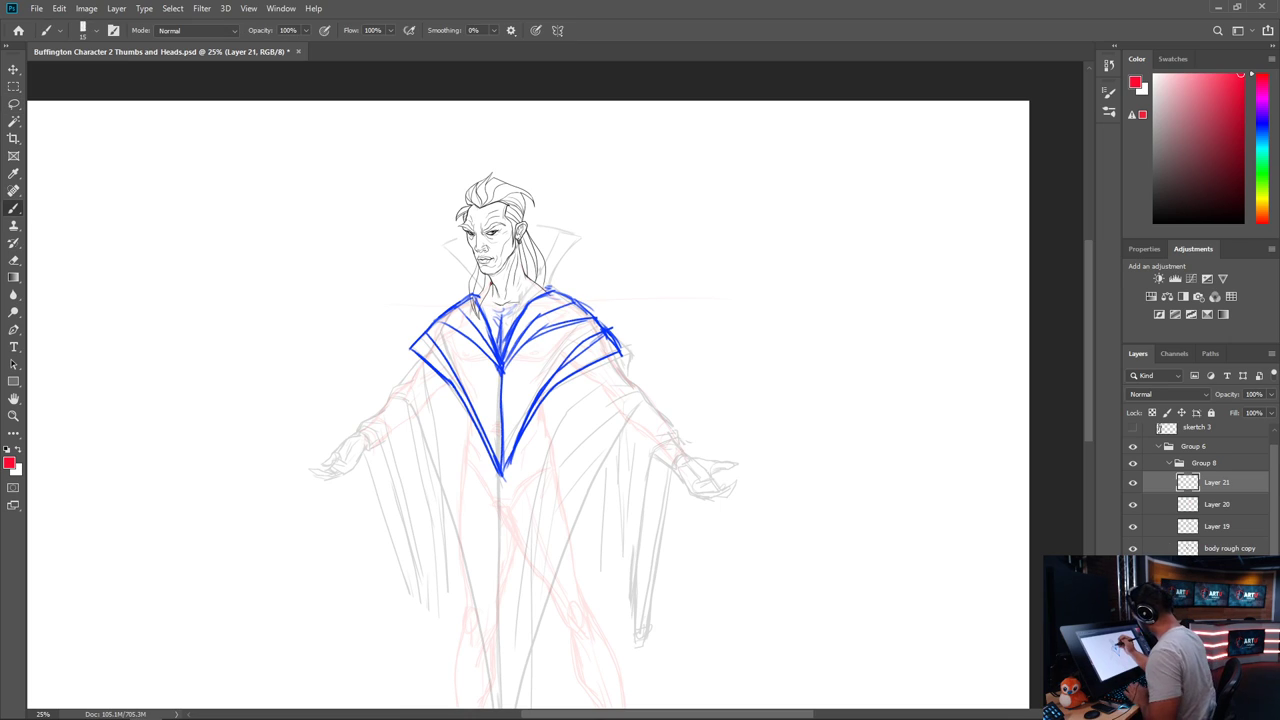
mouse_move(490, 281)
mouse_down()
mouse_move(478, 330)
mouse_move(496, 401)
mouse_up()
drag(536, 273, 504, 393)
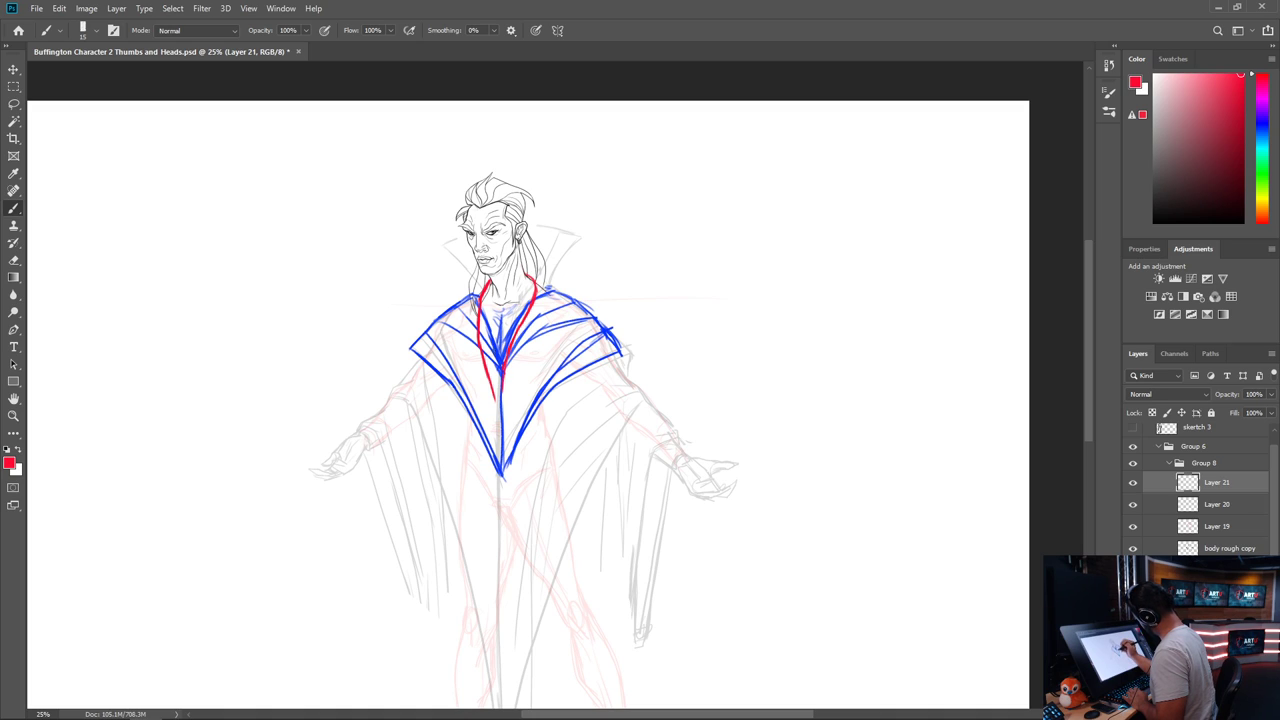
drag(481, 312, 500, 424)
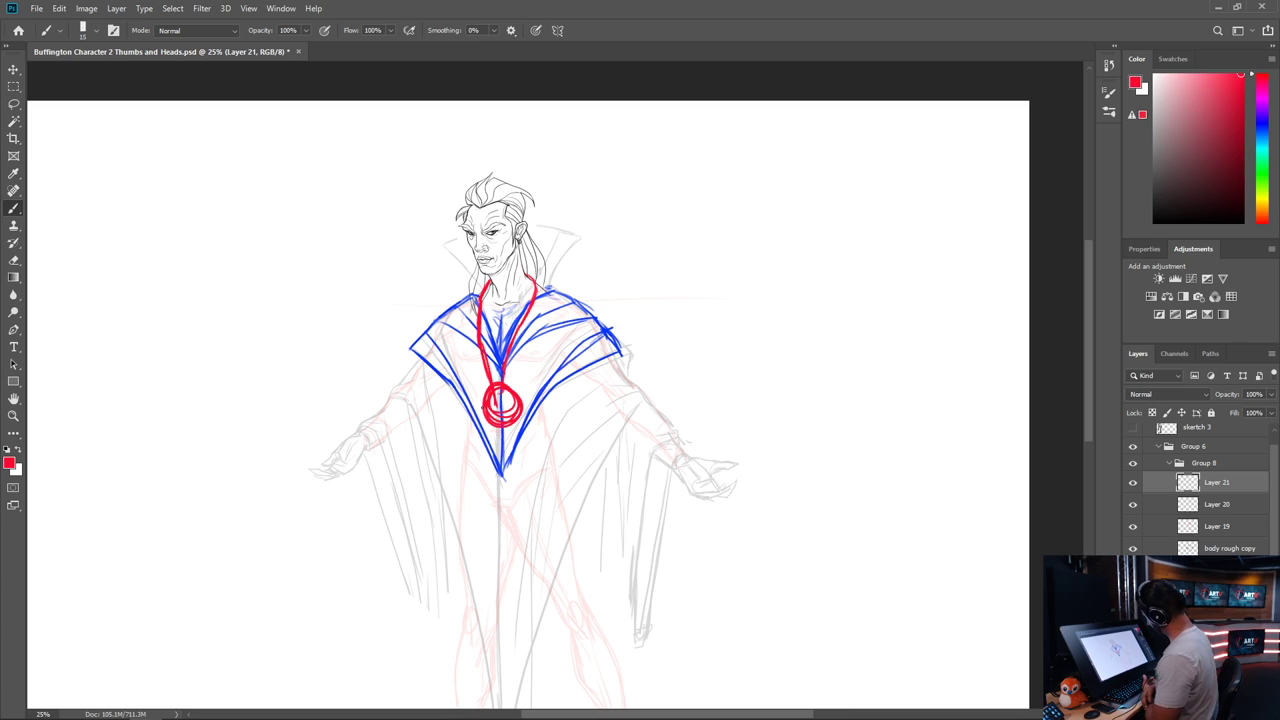
Resume the costume in its blue on Layer 20 and sketch the sleeve folds on the character's right upper arm
alt+click(607, 331)
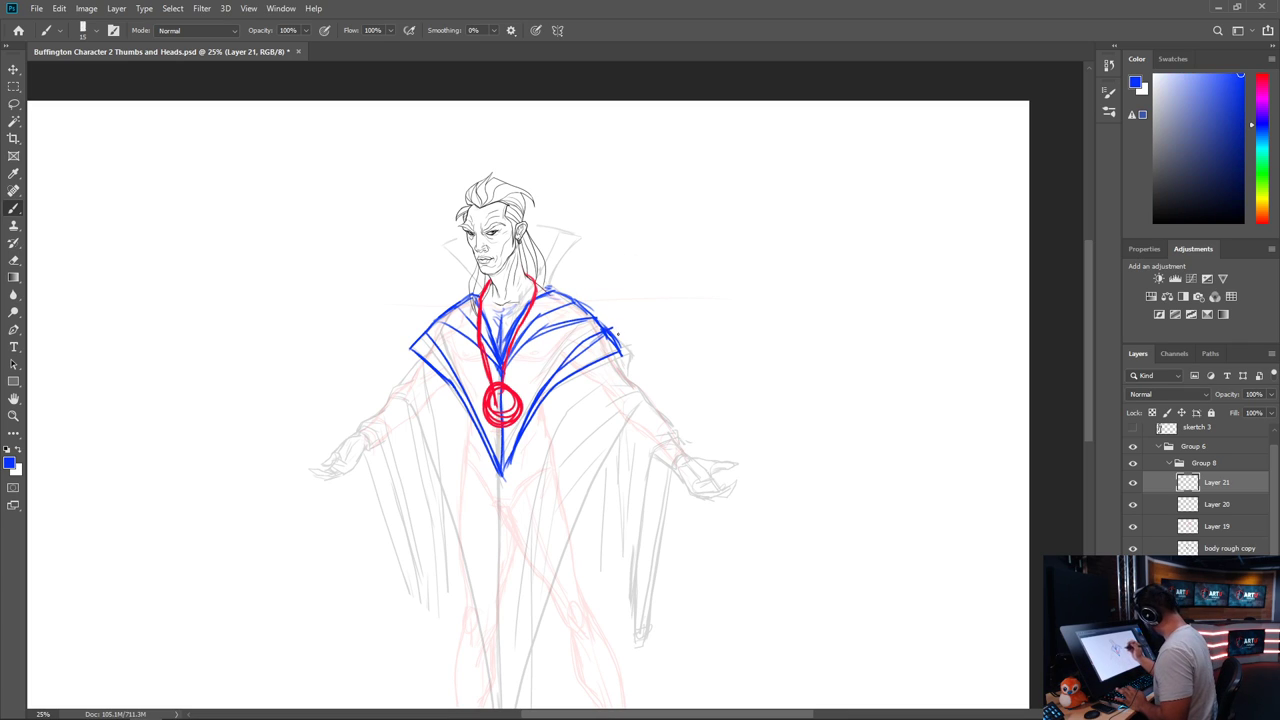
click(1215, 505)
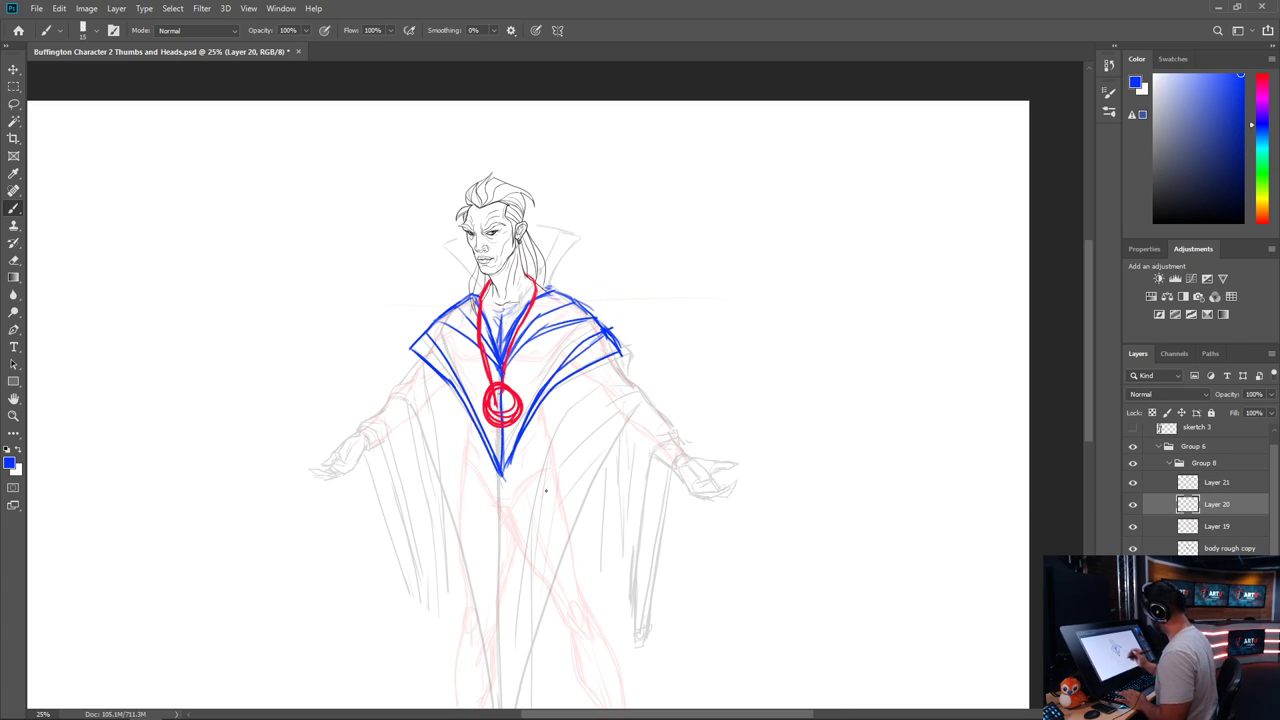
drag(635, 430, 635, 356)
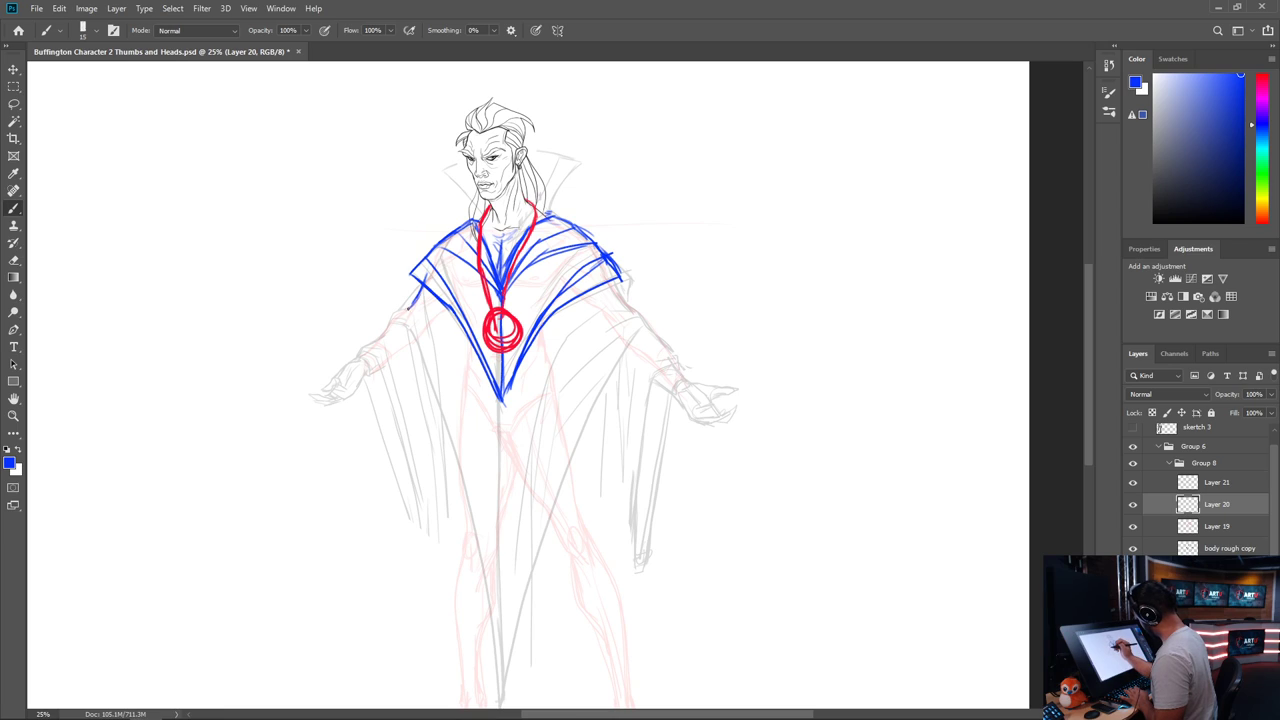
mouse_move(419, 295)
mouse_down()
mouse_move(389, 326)
mouse_move(399, 322)
mouse_up()
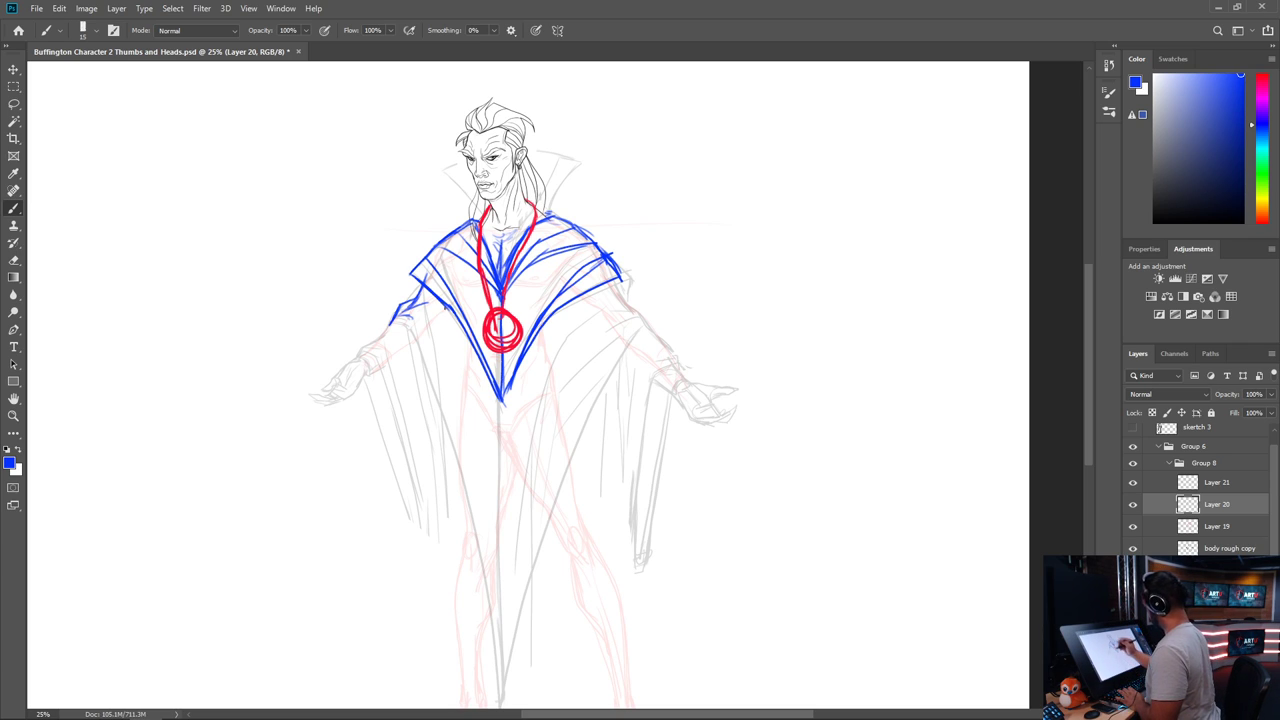
Draw the doubled edges of a long robe panel sweeping from both shoulders down to knee height
drag(422, 288, 498, 605)
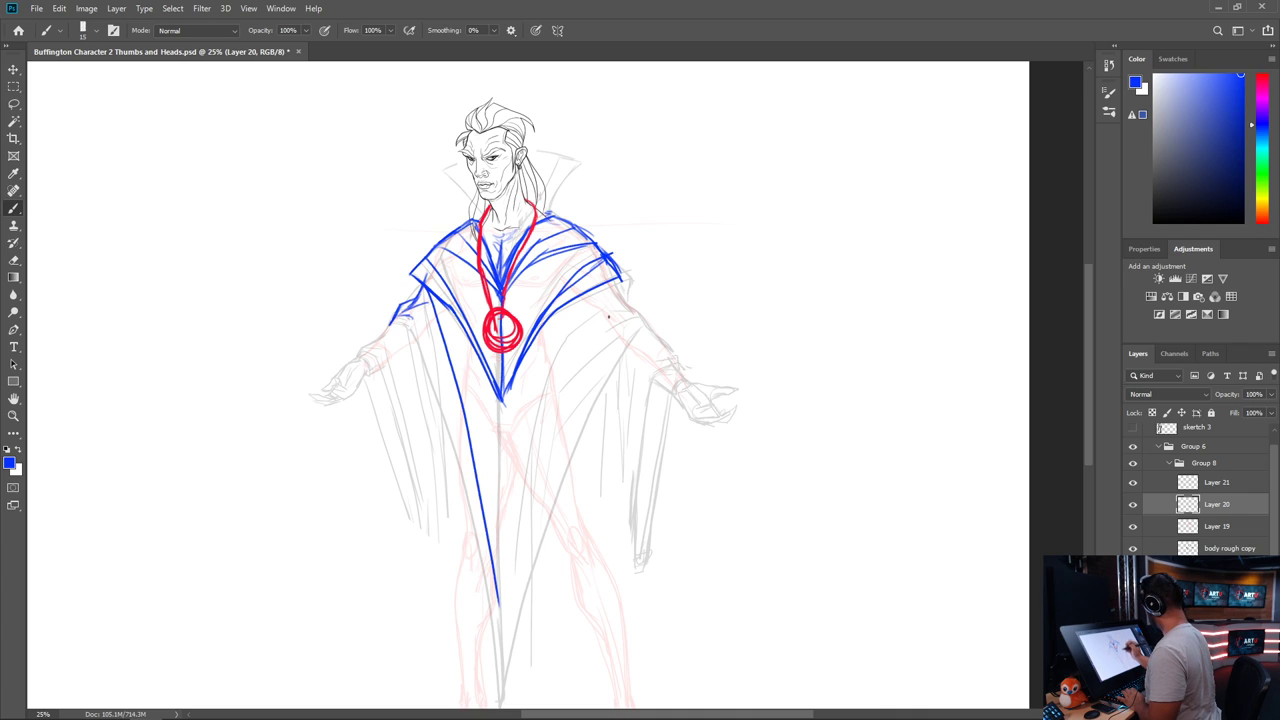
mouse_move(620, 278)
mouse_down()
mouse_move(574, 344)
mouse_move(512, 580)
mouse_up()
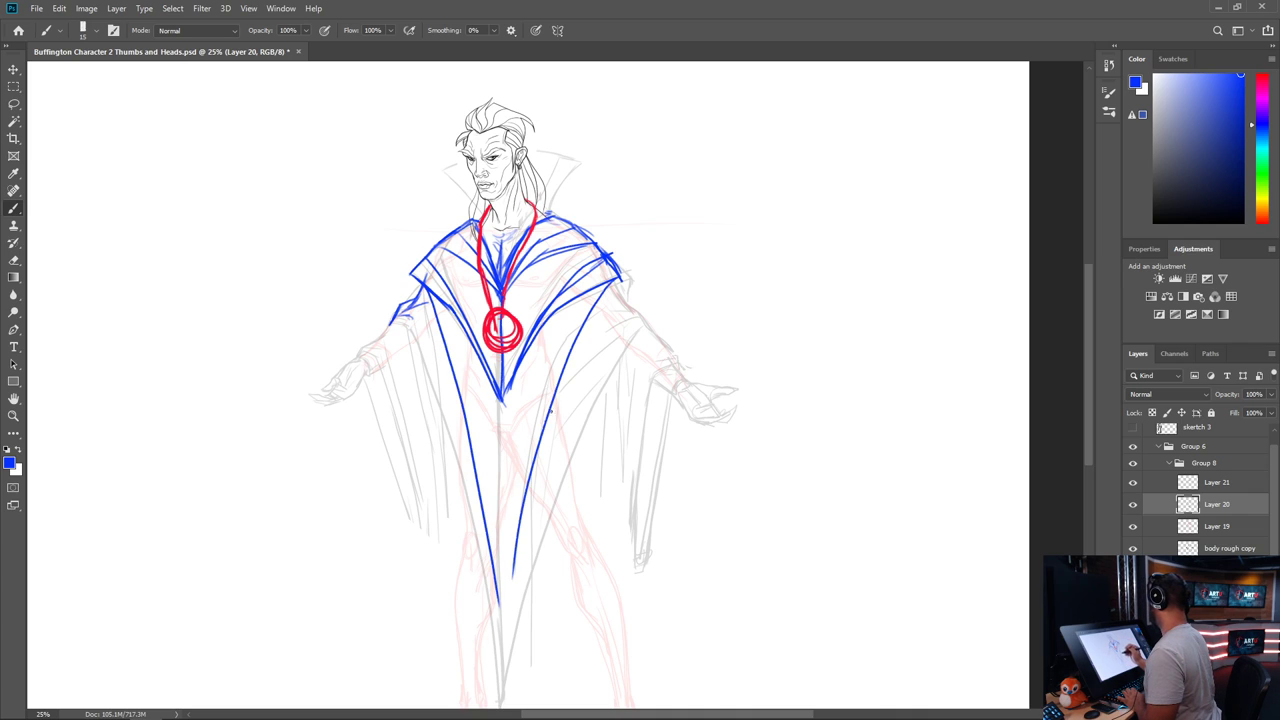
mouse_move(600, 288)
mouse_down()
mouse_move(568, 344)
mouse_move(516, 604)
mouse_up()
drag(516, 548, 514, 590)
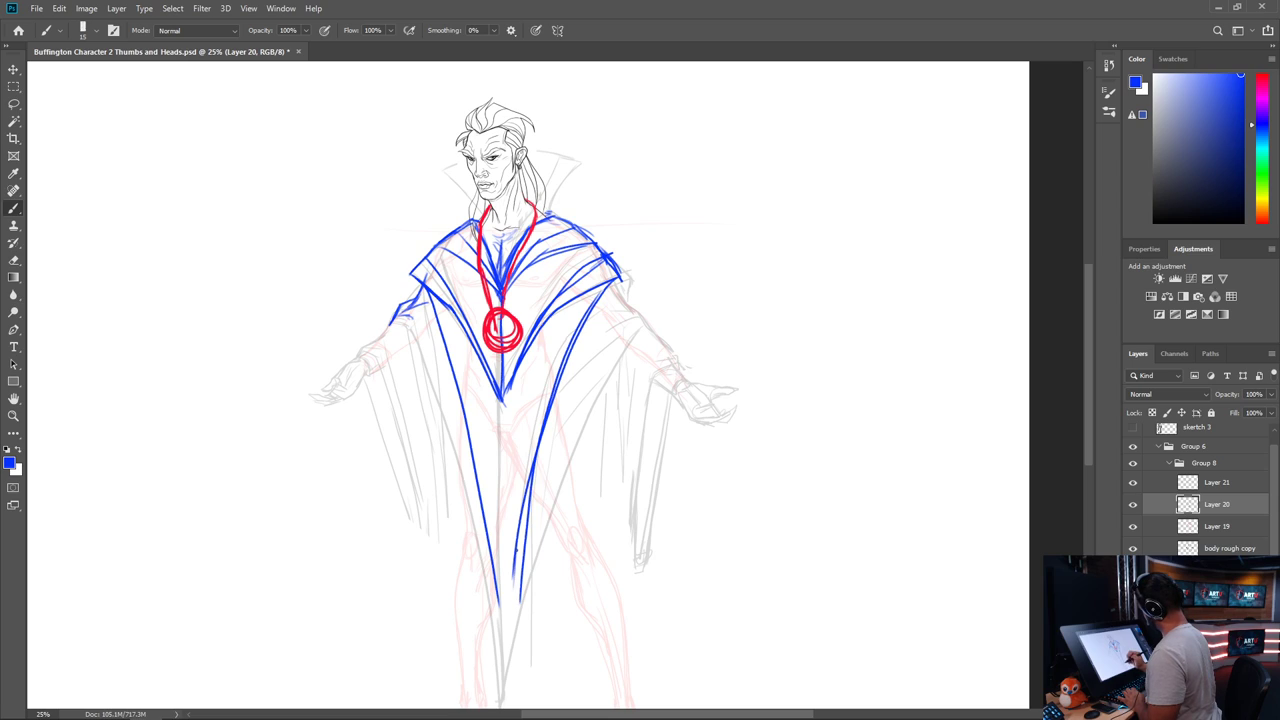
drag(520, 520, 516, 612)
drag(436, 314, 476, 524)
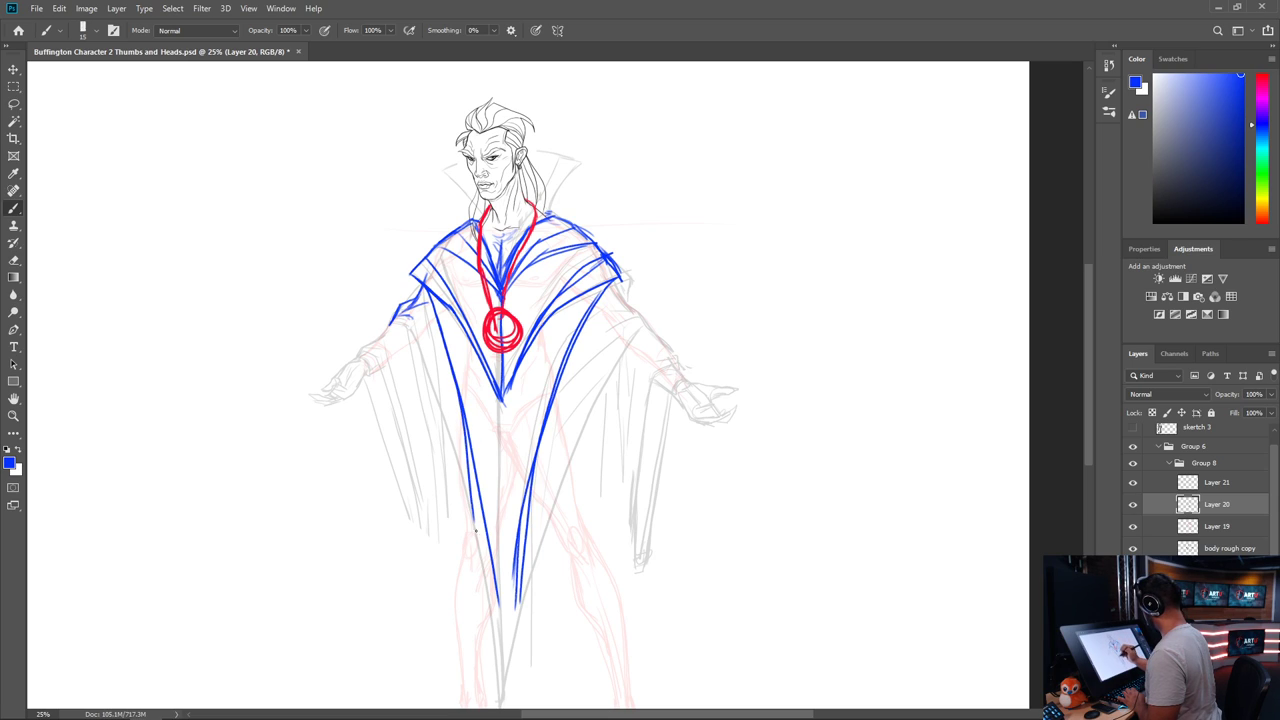
drag(456, 392, 477, 606)
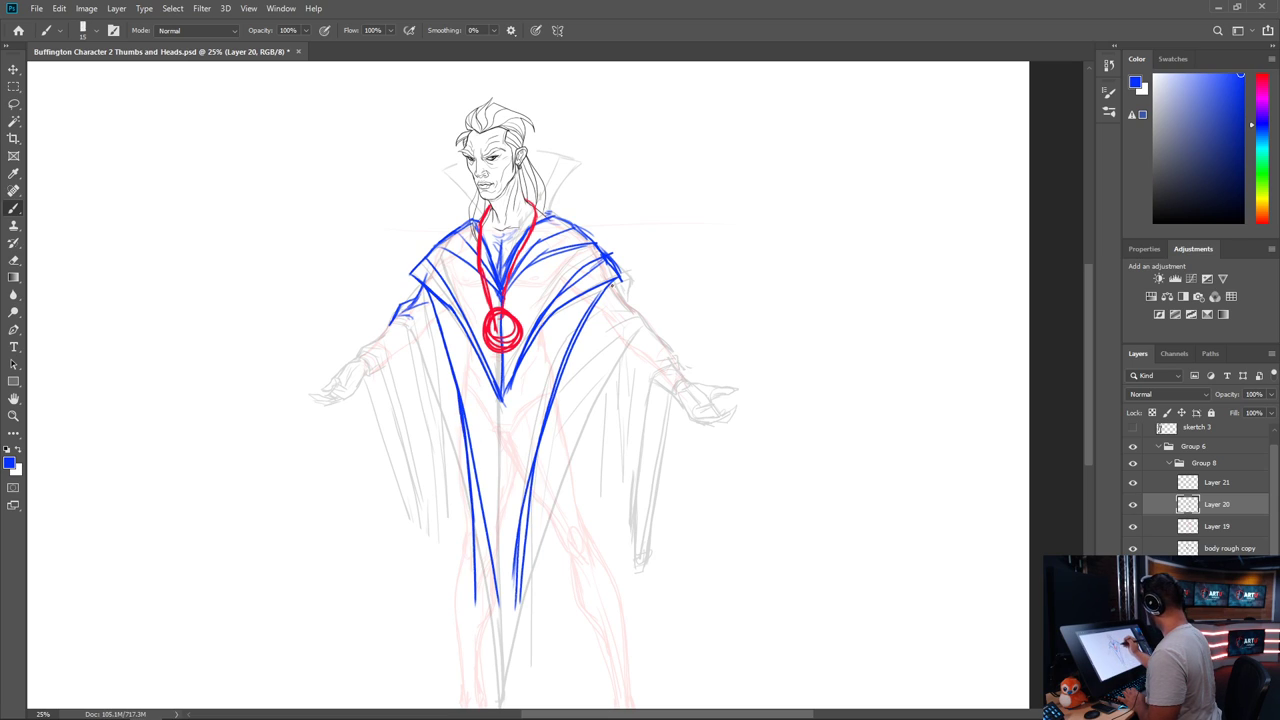
mouse_move(608, 280)
mouse_down()
mouse_move(576, 334)
mouse_move(548, 604)
mouse_up()
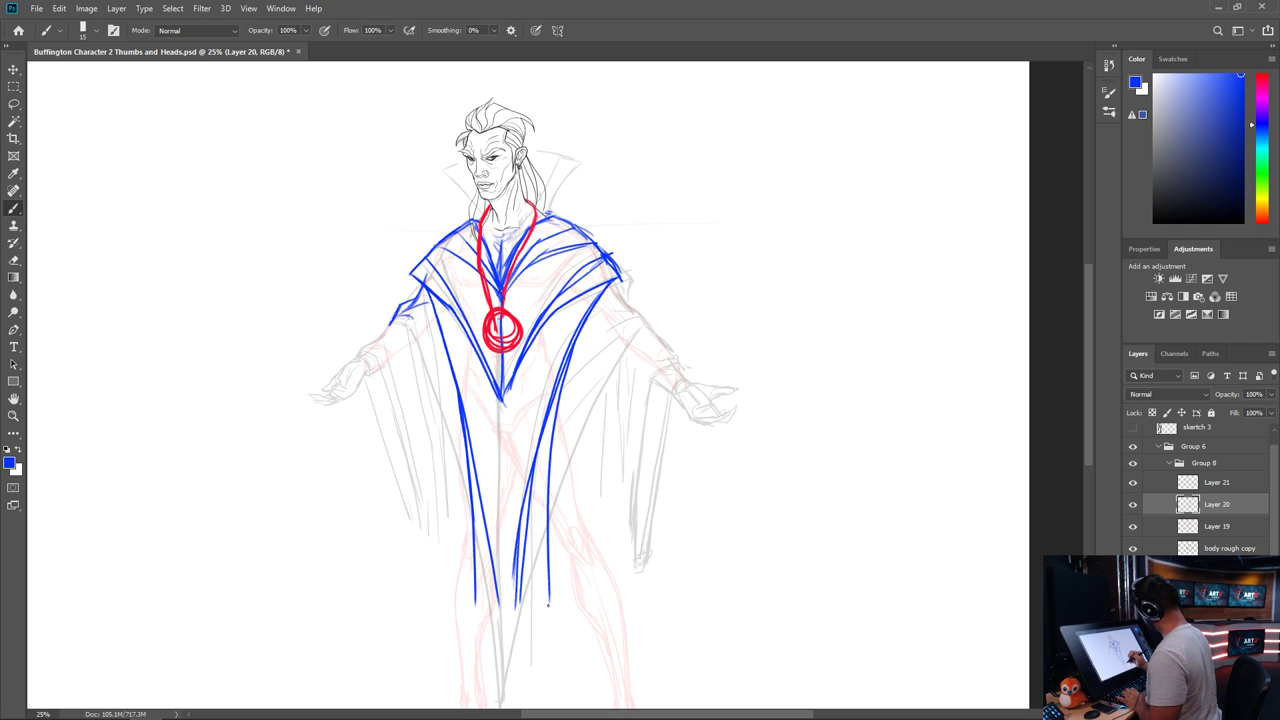
Close the long robe panel with a doubled V-shaped hem below the knees and reinforce its edges up to the shoulders
drag(522, 524, 512, 624)
drag(490, 566, 508, 662)
drag(516, 590, 508, 660)
mouse_move(476, 538)
mouse_down()
mouse_move(477, 613)
mouse_move(508, 652)
mouse_up()
mouse_move(472, 604)
mouse_down()
mouse_move(510, 664)
mouse_move(552, 606)
mouse_up()
drag(512, 650, 555, 598)
drag(528, 636, 552, 600)
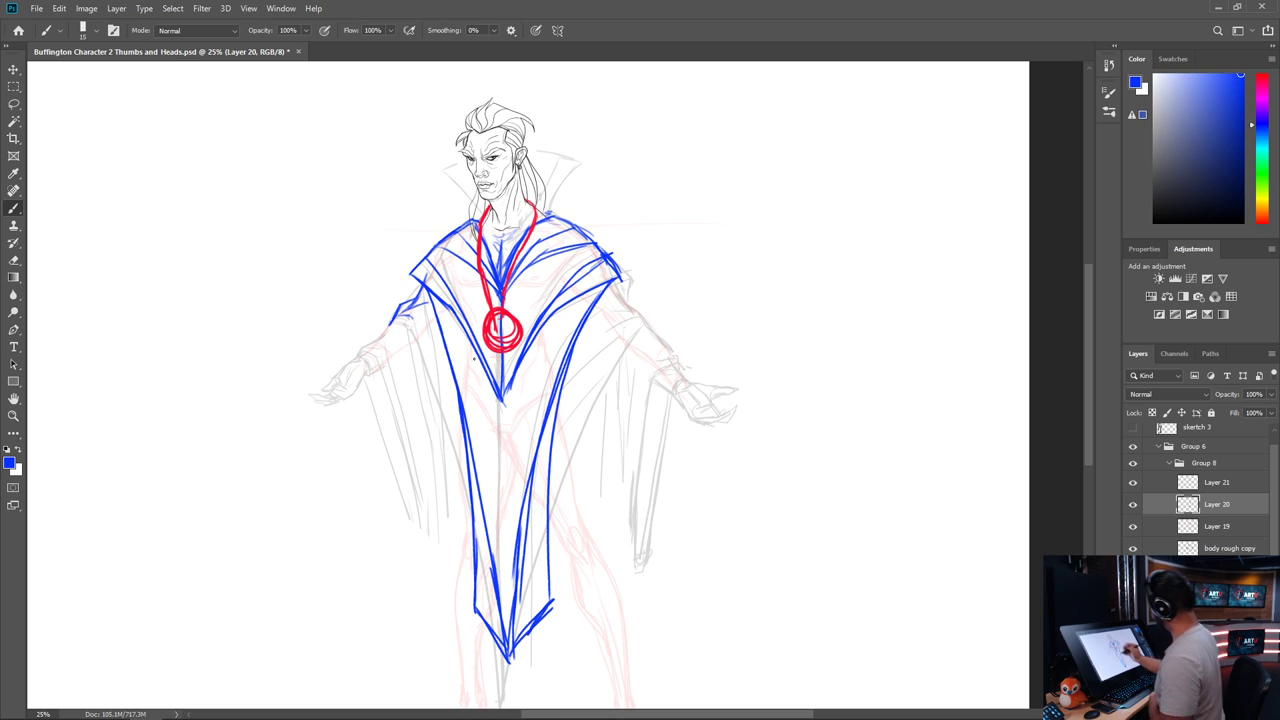
mouse_move(430, 292)
mouse_down()
mouse_move(469, 482)
mouse_move(476, 612)
mouse_move(512, 662)
mouse_up()
mouse_move(494, 634)
mouse_down()
mouse_move(512, 666)
mouse_move(546, 616)
mouse_move(546, 432)
mouse_move(568, 358)
mouse_move(620, 278)
mouse_up()
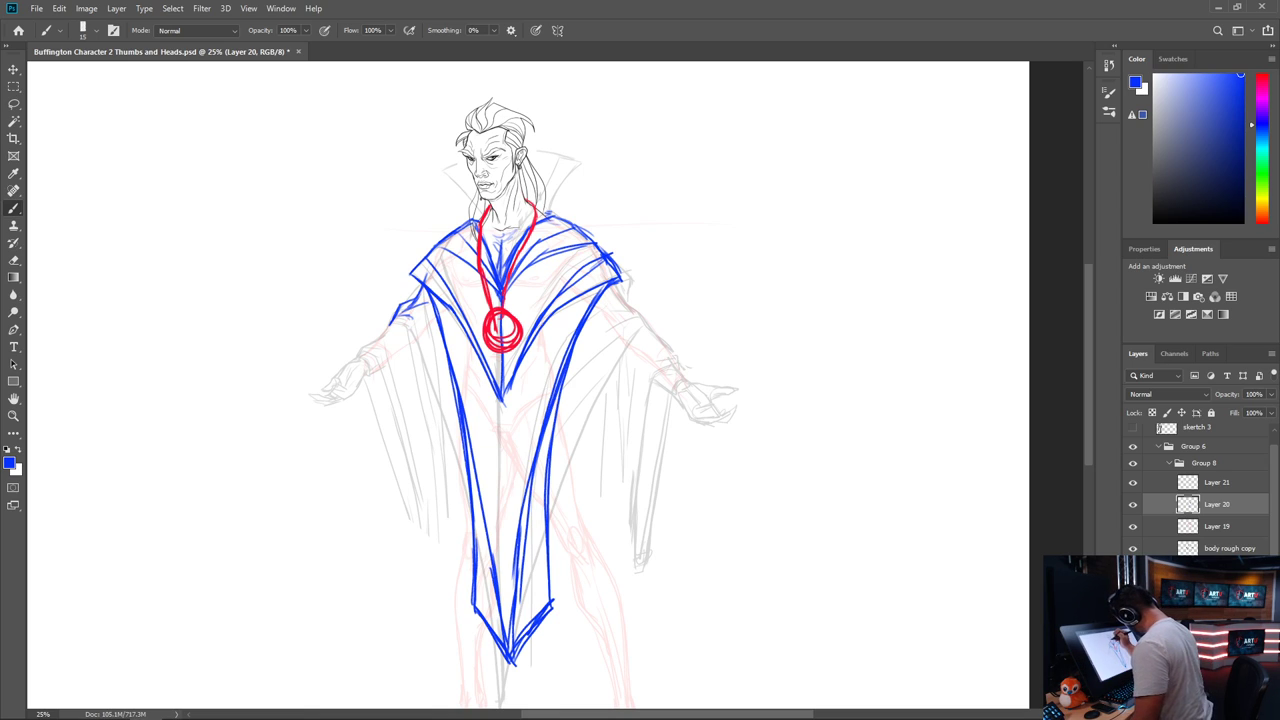
Draw a pointed blue goatee on the chin and a sideburn along the jaw below the ear
drag(480, 193, 487, 200)
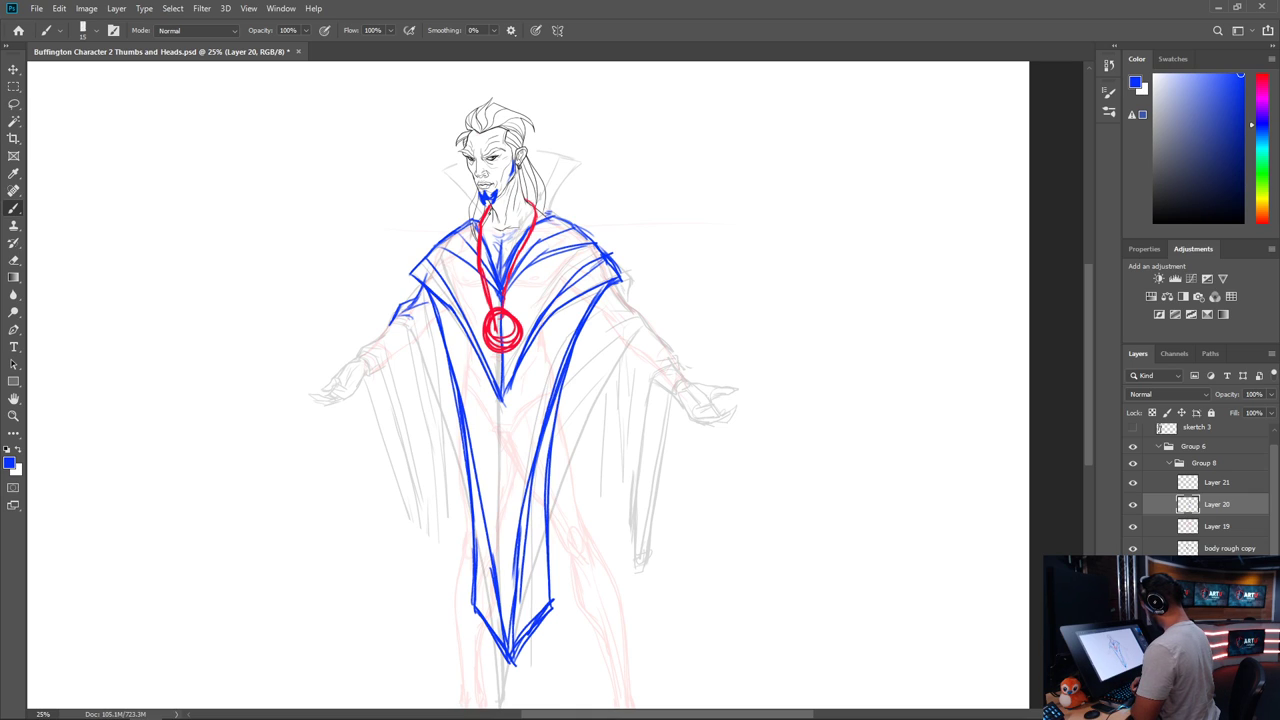
Try a large curled moustache on both sides of the upper lip and undo it
mouse_move(482, 179)
mouse_down()
mouse_move(465, 180)
mouse_move(505, 184)
mouse_up()
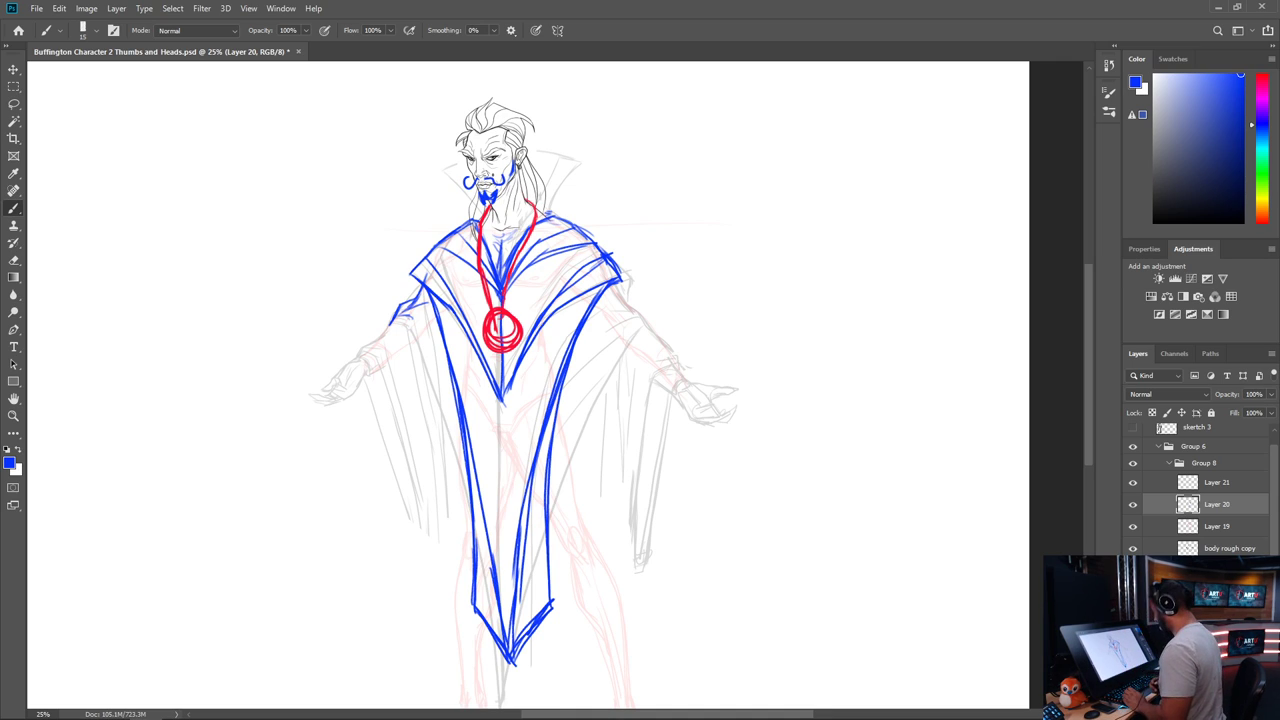
key(ctrl+z)
key(ctrl+z)
key(ctrl+z)
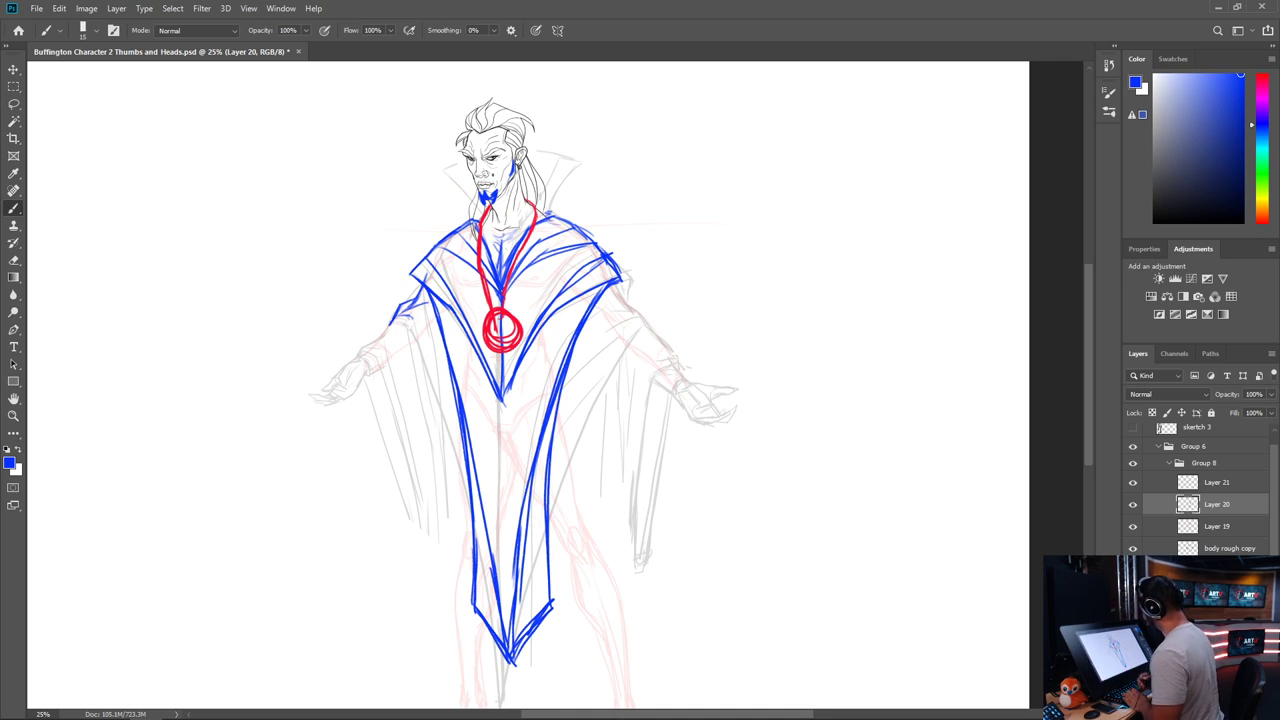
Draw a small moustache with upturned tips above the lips using a finer blue brush
key(ctrl+plus)
key(ctrl+plus)
drag(523, 397, 536, 681)
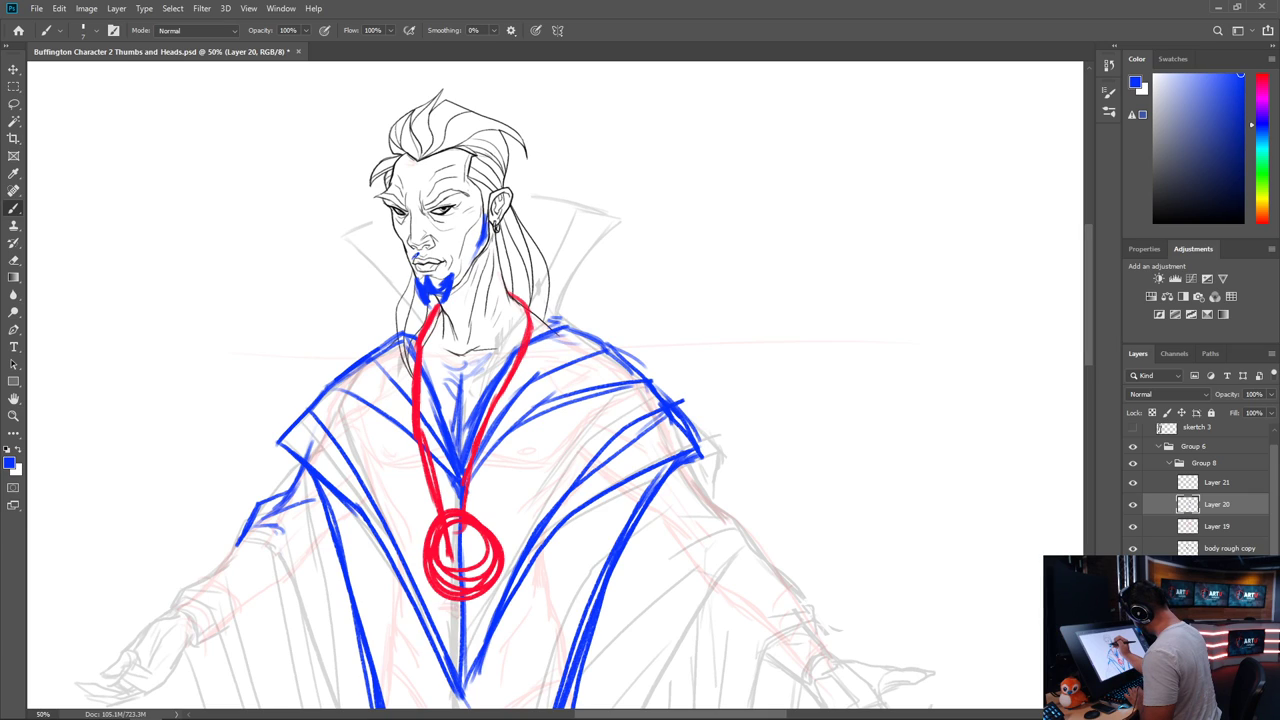
drag(409, 253, 409, 263)
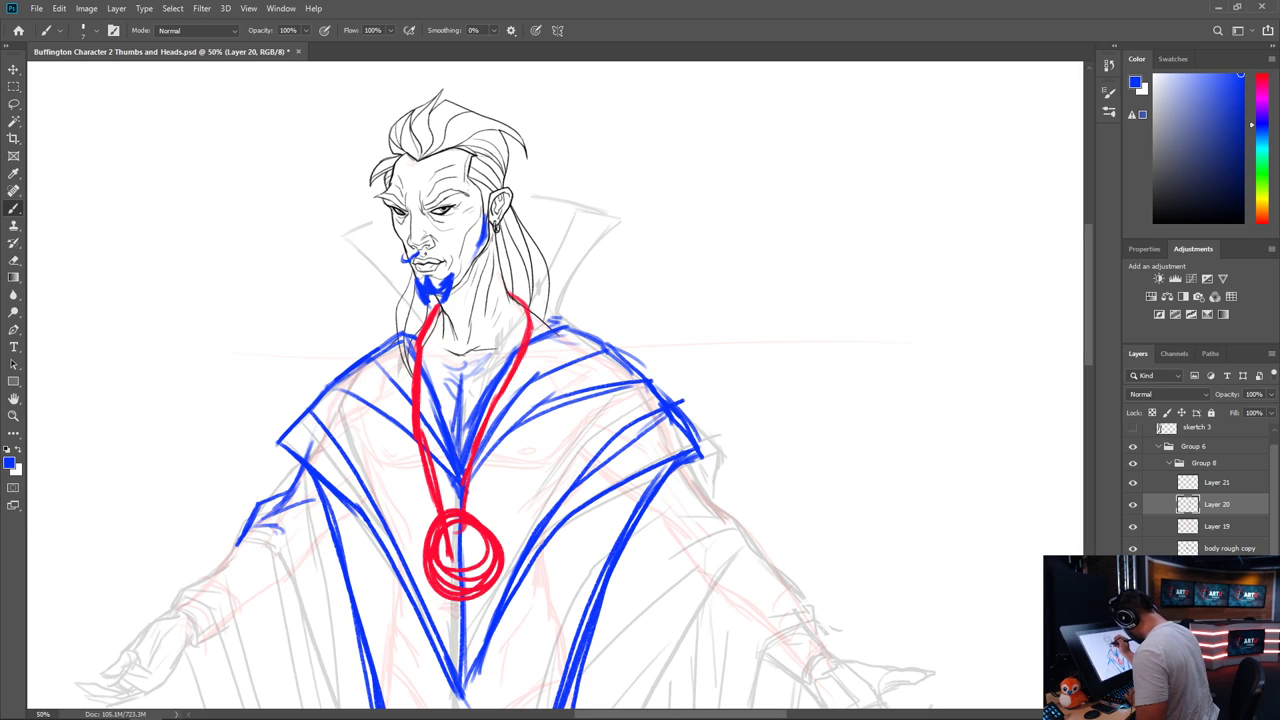
drag(427, 253, 453, 259)
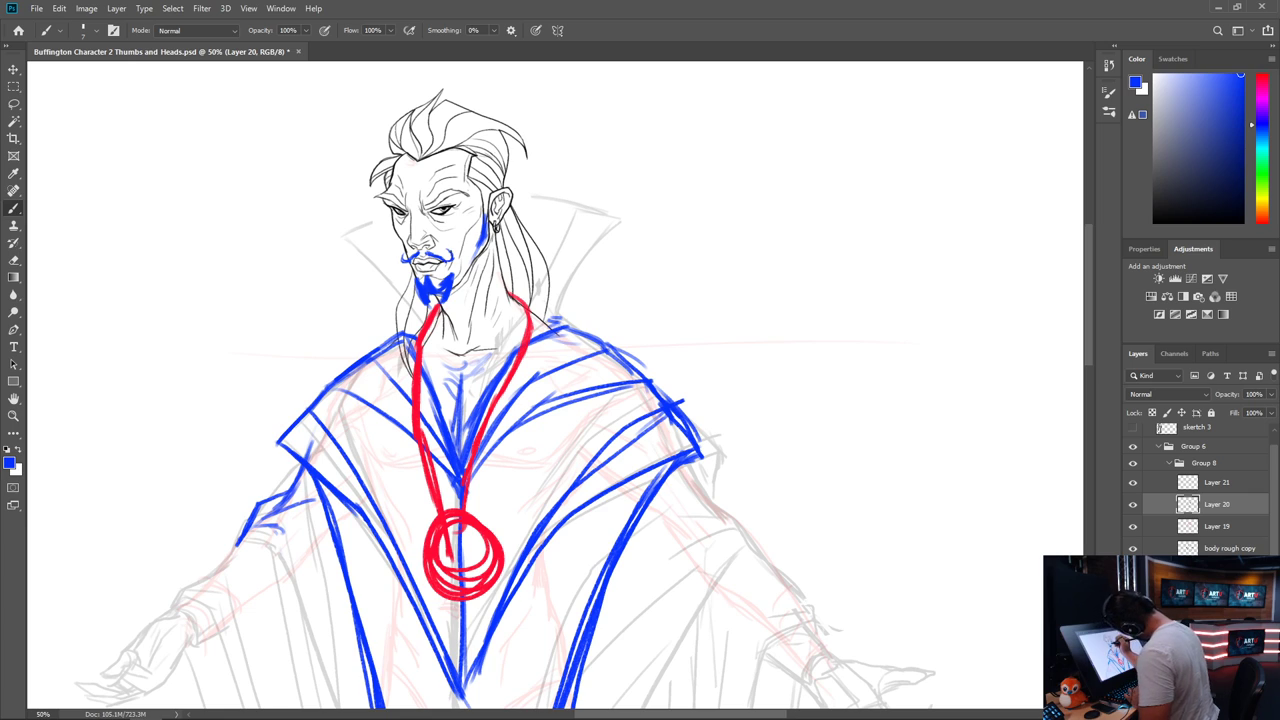
key(ctrl+minus)
key(ctrl+minus)
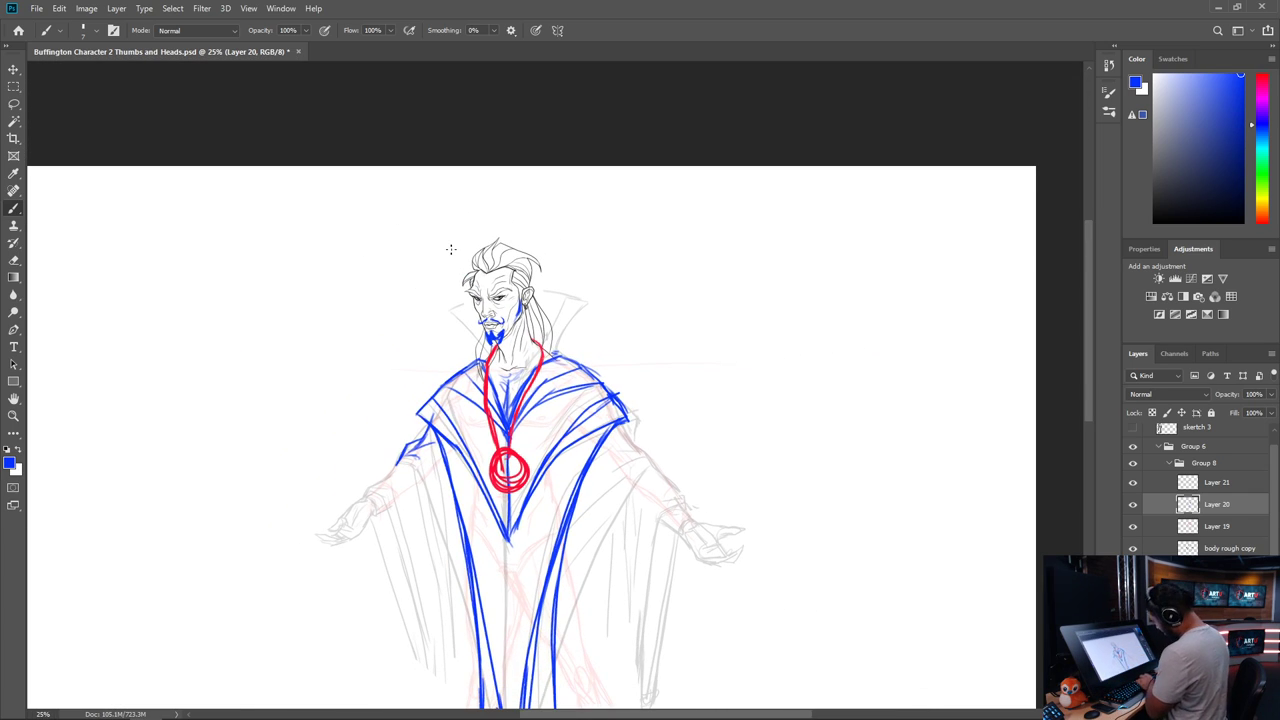
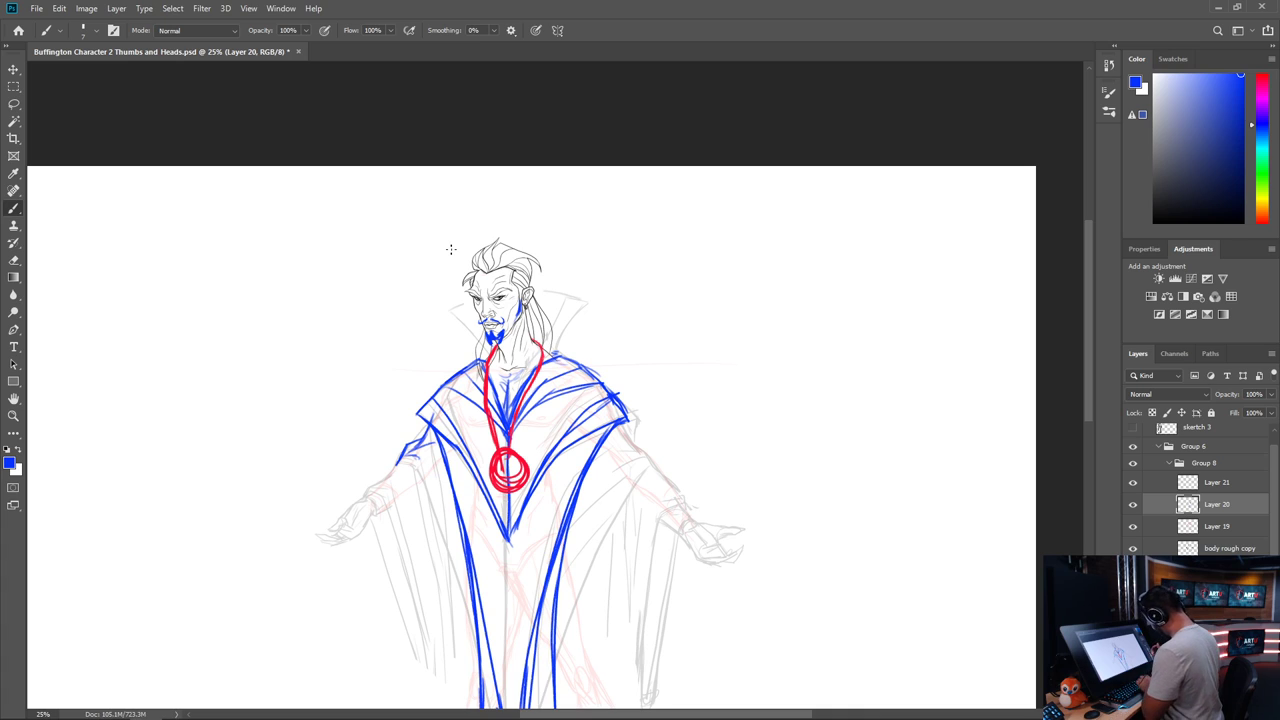
Draw the blue sleeve on the character's left upper arm with inner folds and a long drape line falling to the robe panel
key(ctrl+plus)
key(ctrl+plus)
drag(645, 463, 709, 289)
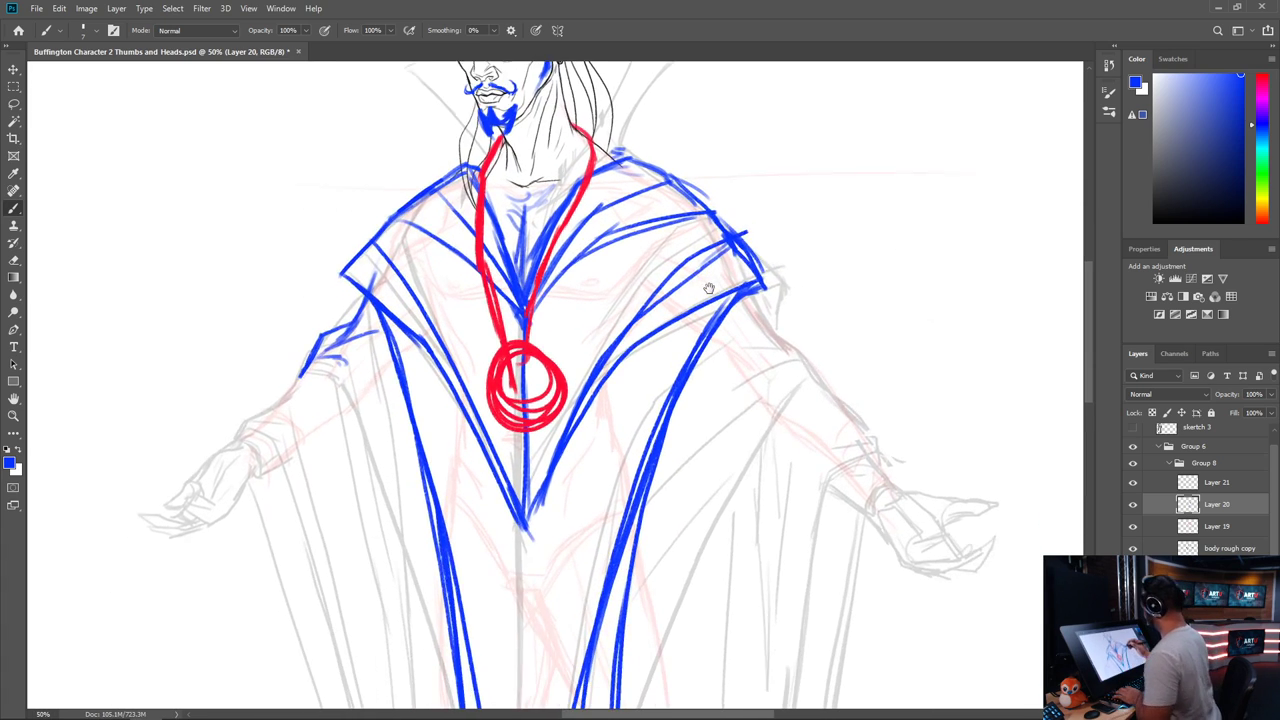
drag(653, 405, 591, 553)
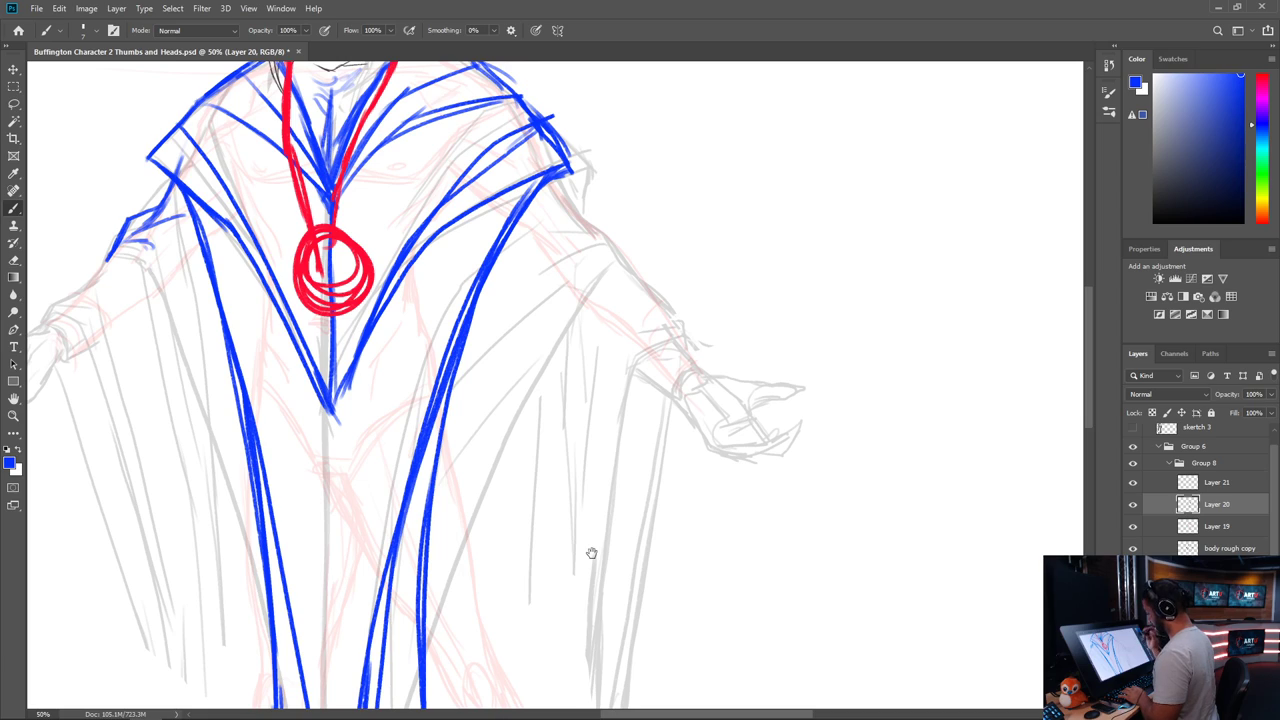
mouse_move(571, 168)
mouse_down()
mouse_move(573, 205)
mouse_move(632, 265)
mouse_up()
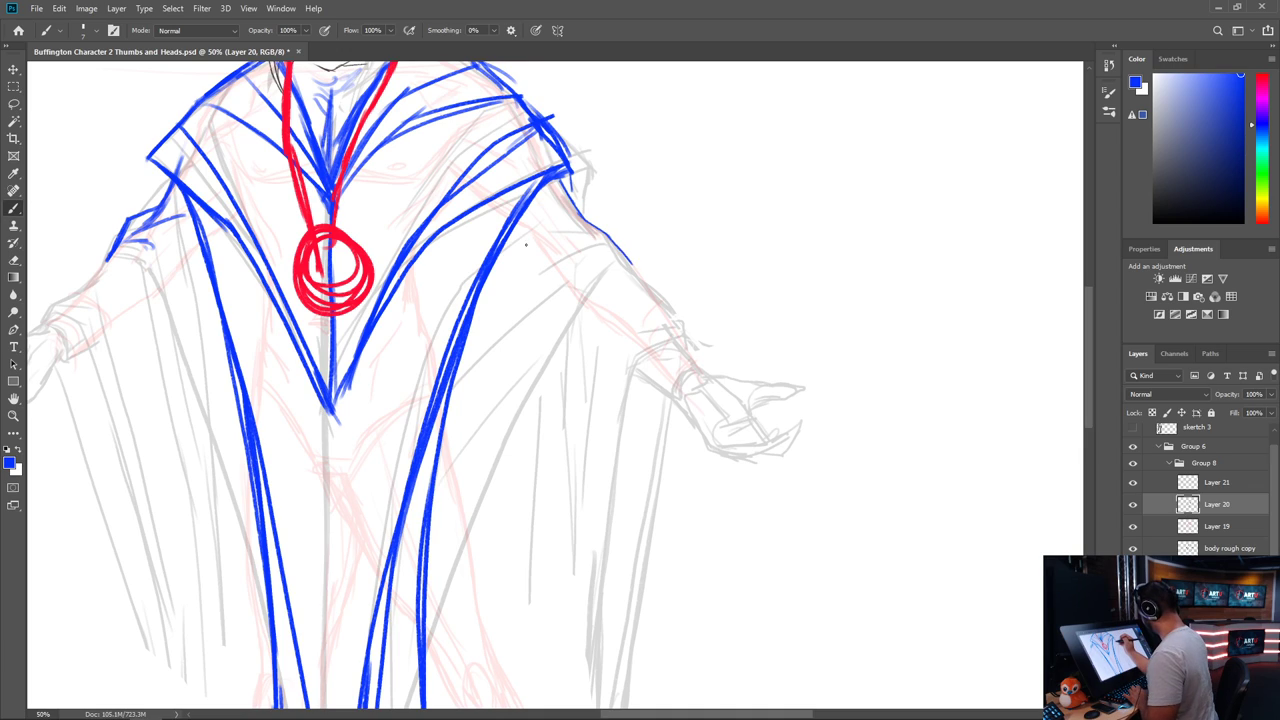
mouse_move(512, 256)
mouse_down()
mouse_move(582, 231)
mouse_move(503, 326)
mouse_up()
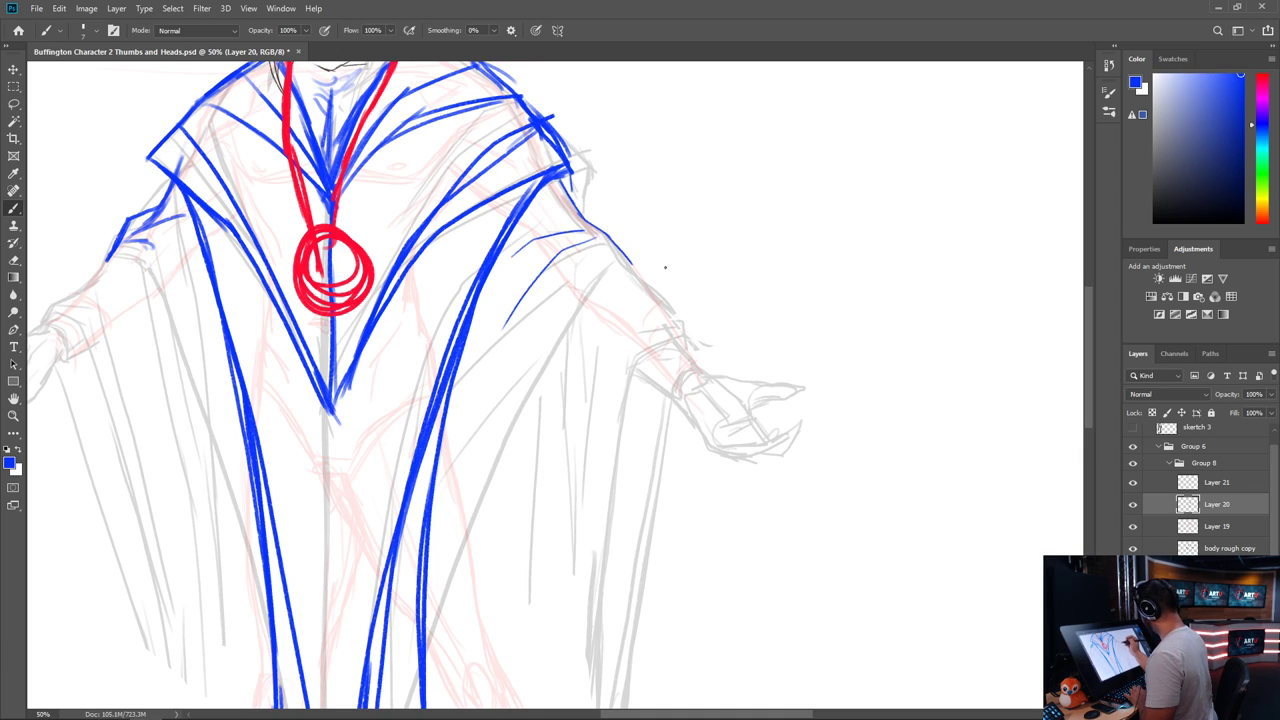
mouse_move(636, 262)
mouse_down()
mouse_move(485, 494)
mouse_move(432, 630)
mouse_up()
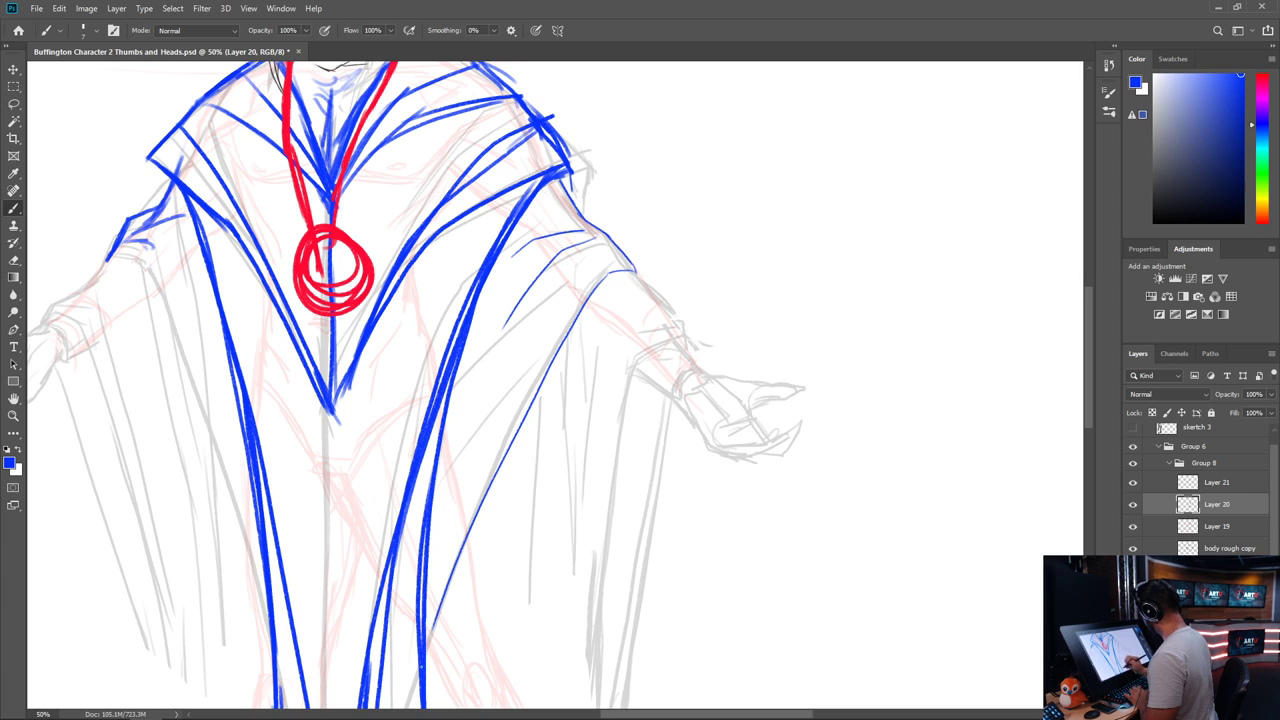
drag(586, 431, 780, 231)
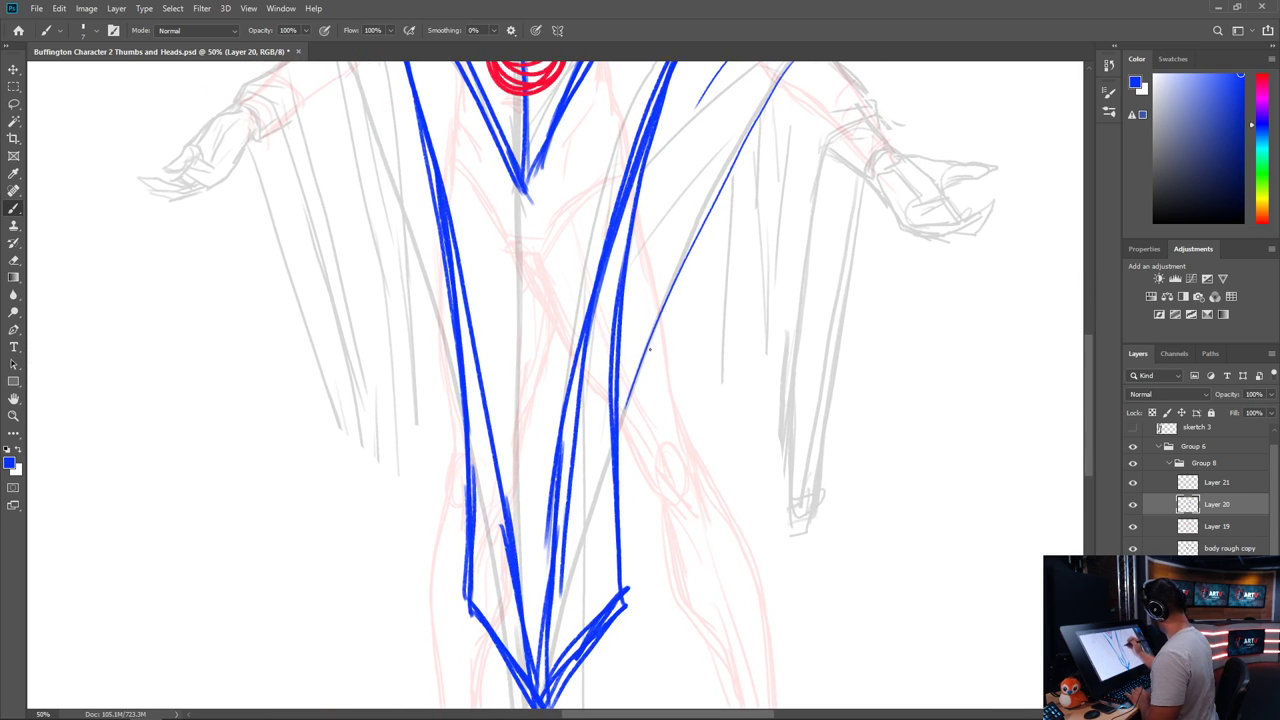
Draw the matching sleeve opening on the character's right arm, with a long drape line down to the robe panel and short folds
drag(613, 484, 631, 594)
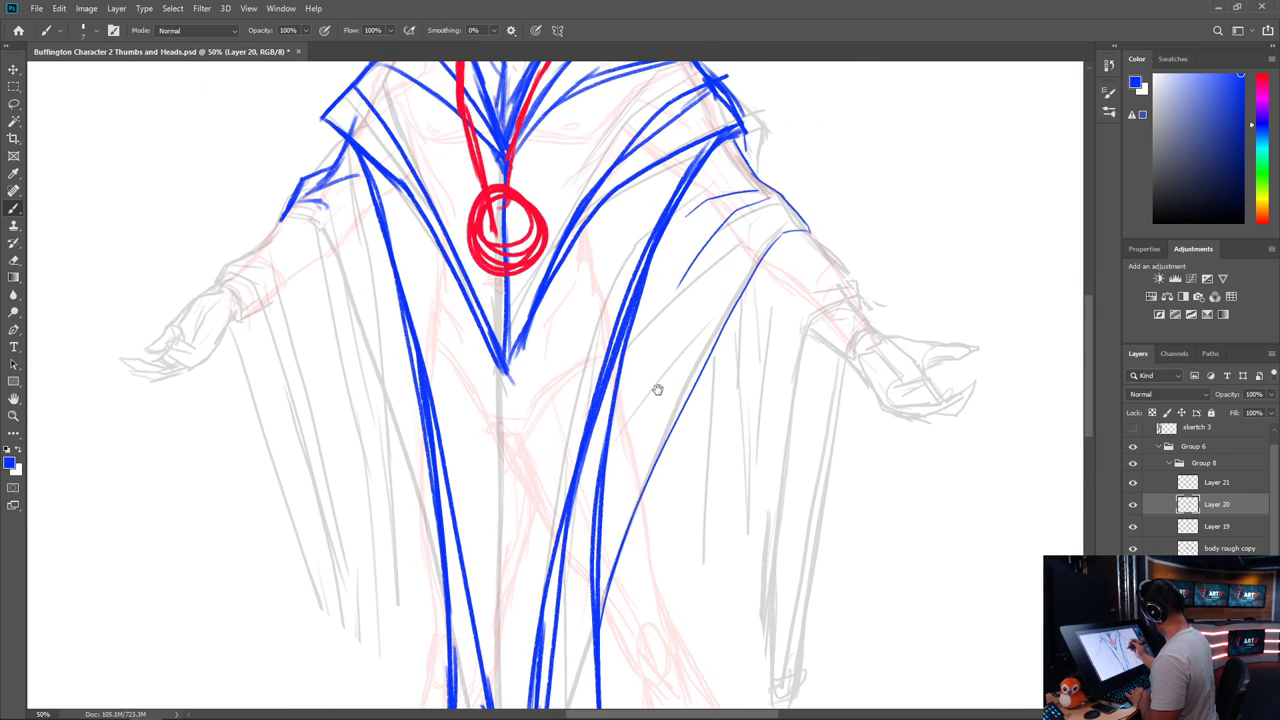
mouse_move(330, 172)
mouse_down()
mouse_move(296, 204)
mouse_move(323, 252)
mouse_move(316, 236)
mouse_move(278, 238)
mouse_move(318, 238)
mouse_move(448, 636)
mouse_up()
key(space)
drag(622, 588, 654, 523)
mouse_move(371, 175)
mouse_down()
mouse_move(379, 258)
mouse_move(376, 219)
mouse_move(412, 320)
mouse_up()
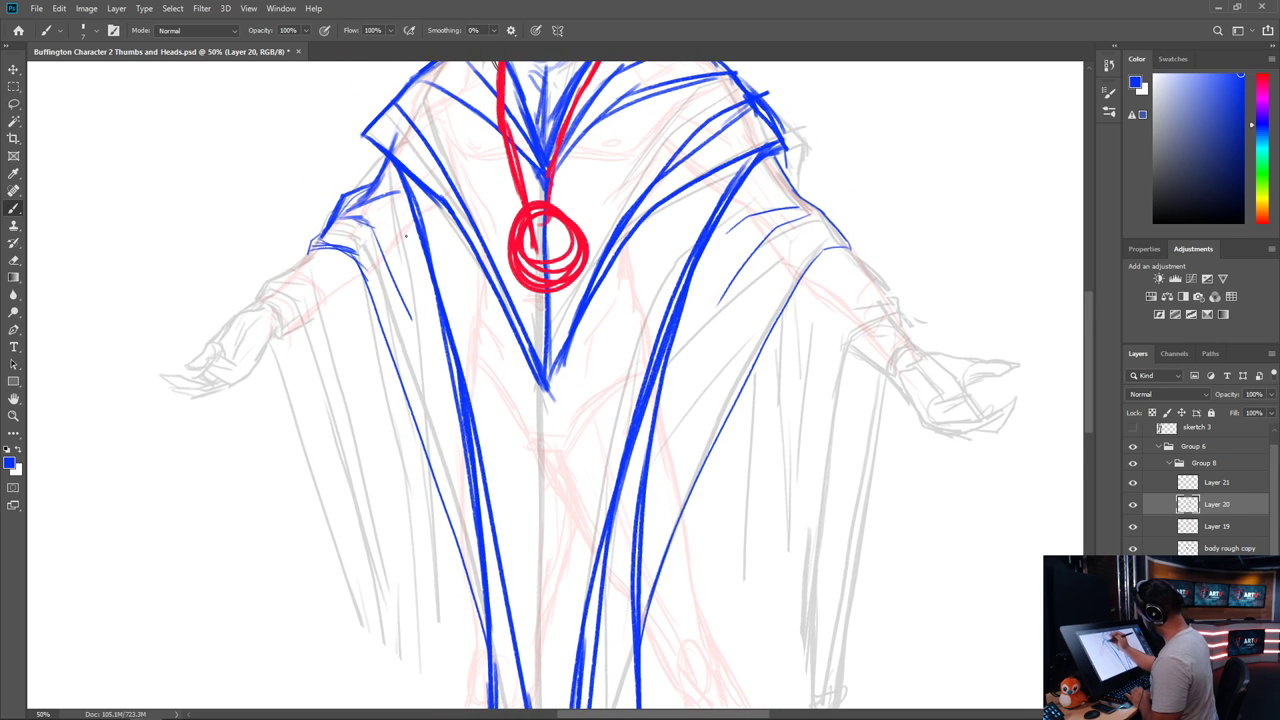
drag(402, 218, 410, 265)
Draw the right forearm emerging from the draped sleeve and give it a wide blue cuff at the wrist
drag(558, 425, 580, 429)
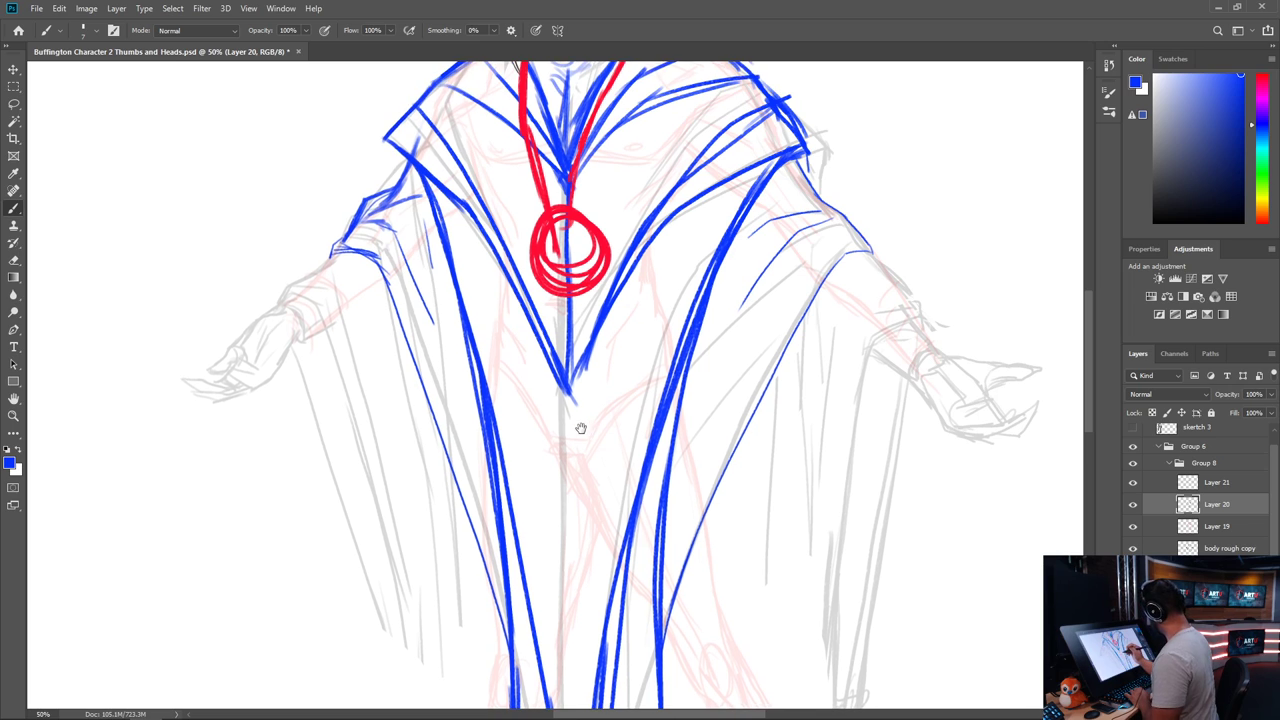
drag(889, 417, 1015, 353)
drag(659, 391, 695, 480)
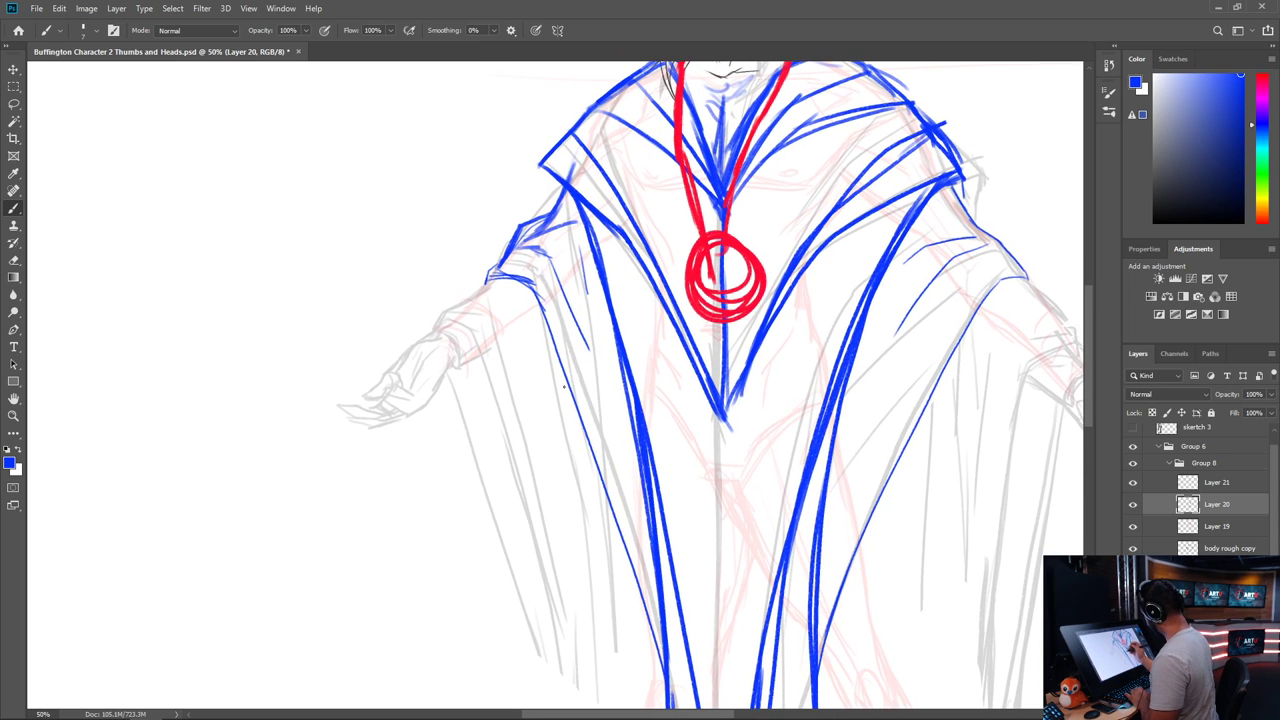
mouse_move(490, 282)
mouse_down()
mouse_move(475, 300)
mouse_move(539, 306)
mouse_up()
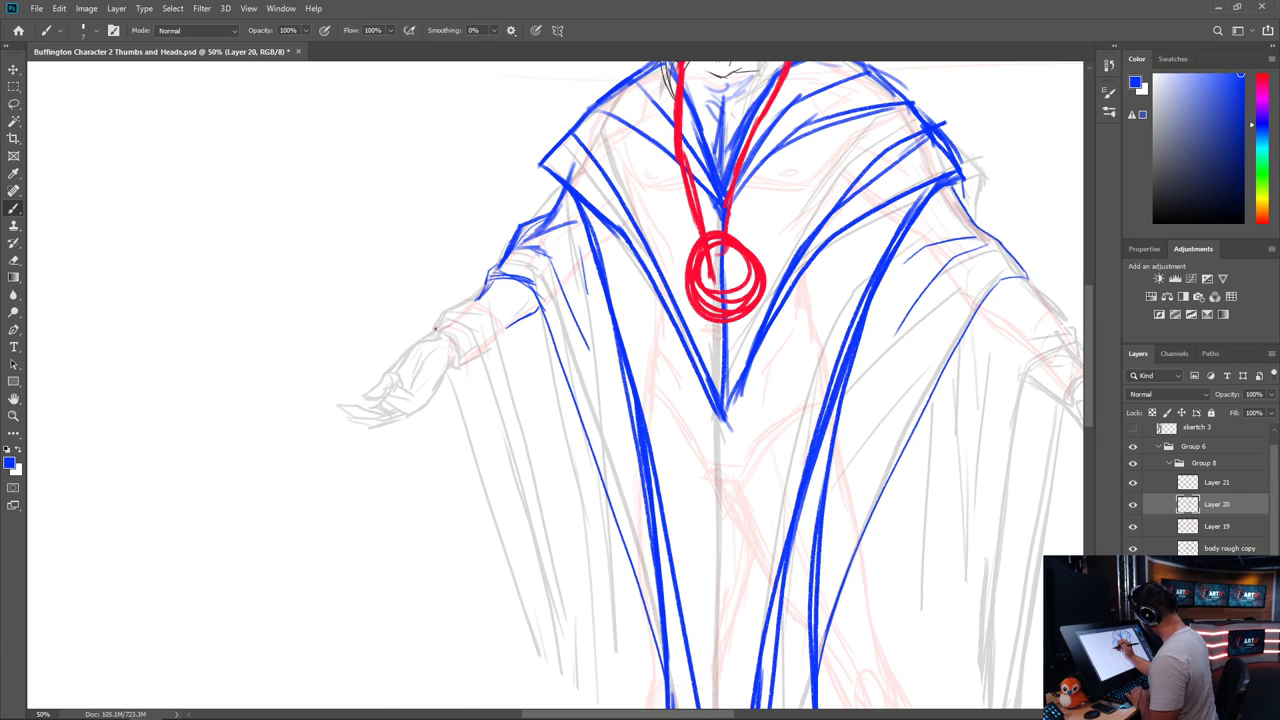
mouse_move(433, 327)
mouse_down()
mouse_move(460, 330)
mouse_move(456, 366)
mouse_up()
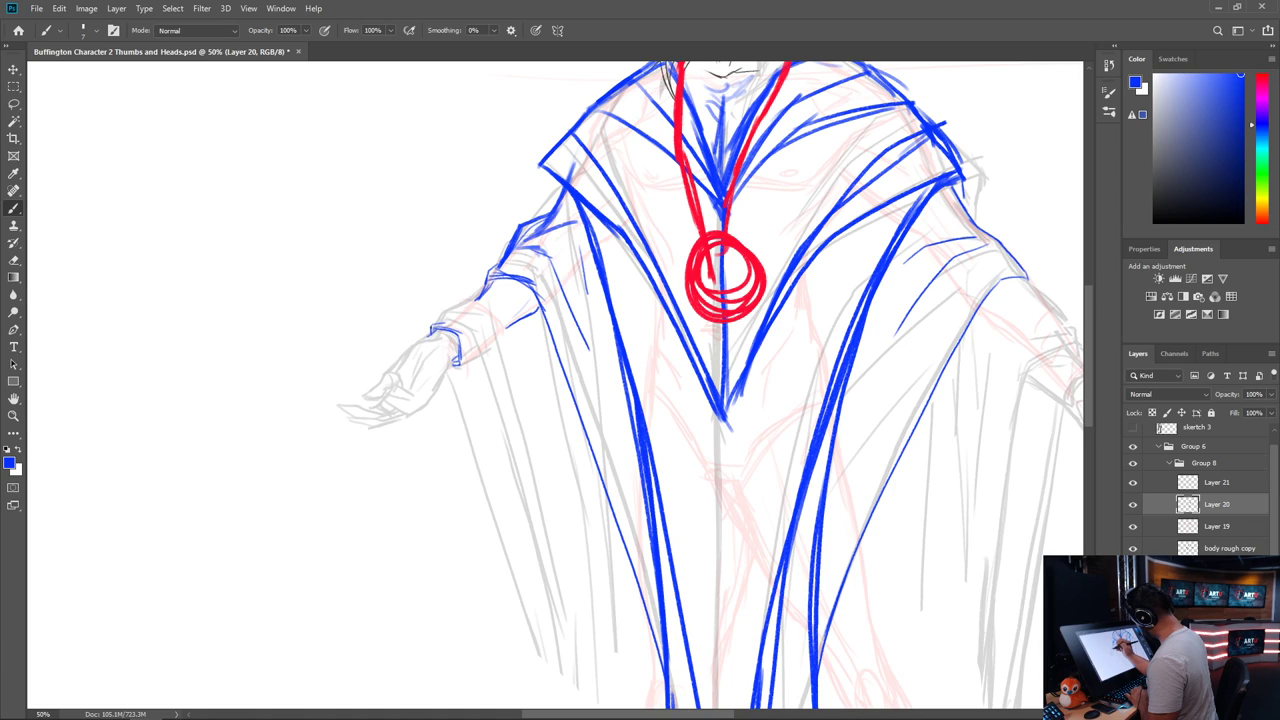
mouse_move(431, 325)
mouse_down()
mouse_move(466, 298)
mouse_move(434, 334)
mouse_move(472, 366)
mouse_move(504, 336)
mouse_move(492, 298)
mouse_move(502, 334)
mouse_move(478, 350)
mouse_move(538, 312)
mouse_move(491, 274)
mouse_move(501, 277)
mouse_up()
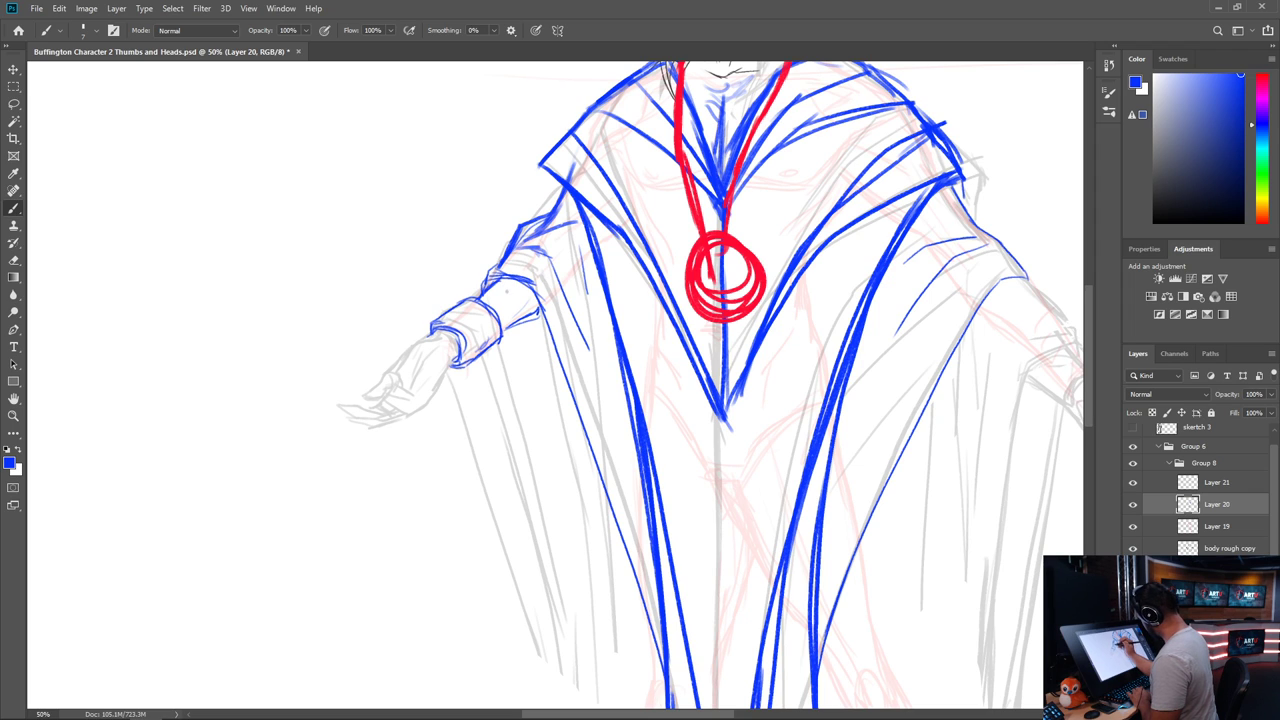
Outline the character's open right hand in blue, with the thumb side, palm edge and first curled finger
mouse_move(694, 500)
mouse_down()
mouse_move(480, 435)
mouse_move(683, 493)
mouse_up()
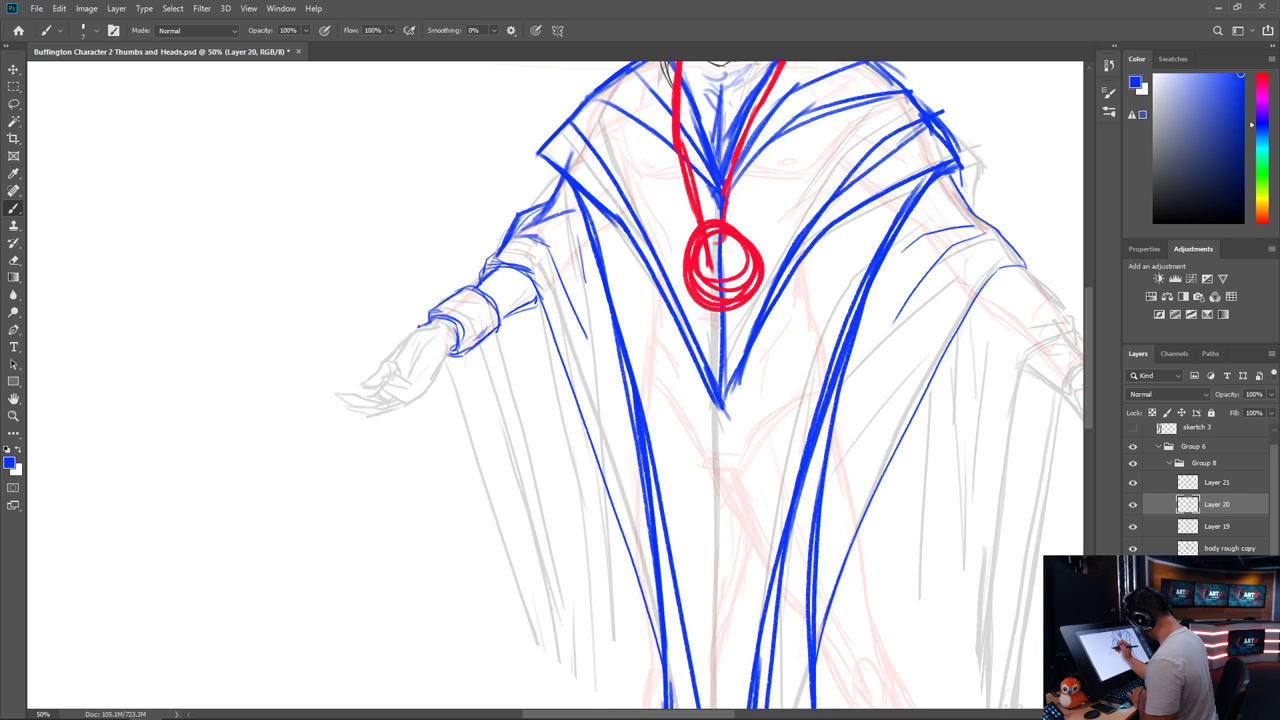
mouse_move(428, 320)
mouse_down()
mouse_move(390, 353)
mouse_move(420, 334)
mouse_move(409, 372)
mouse_up()
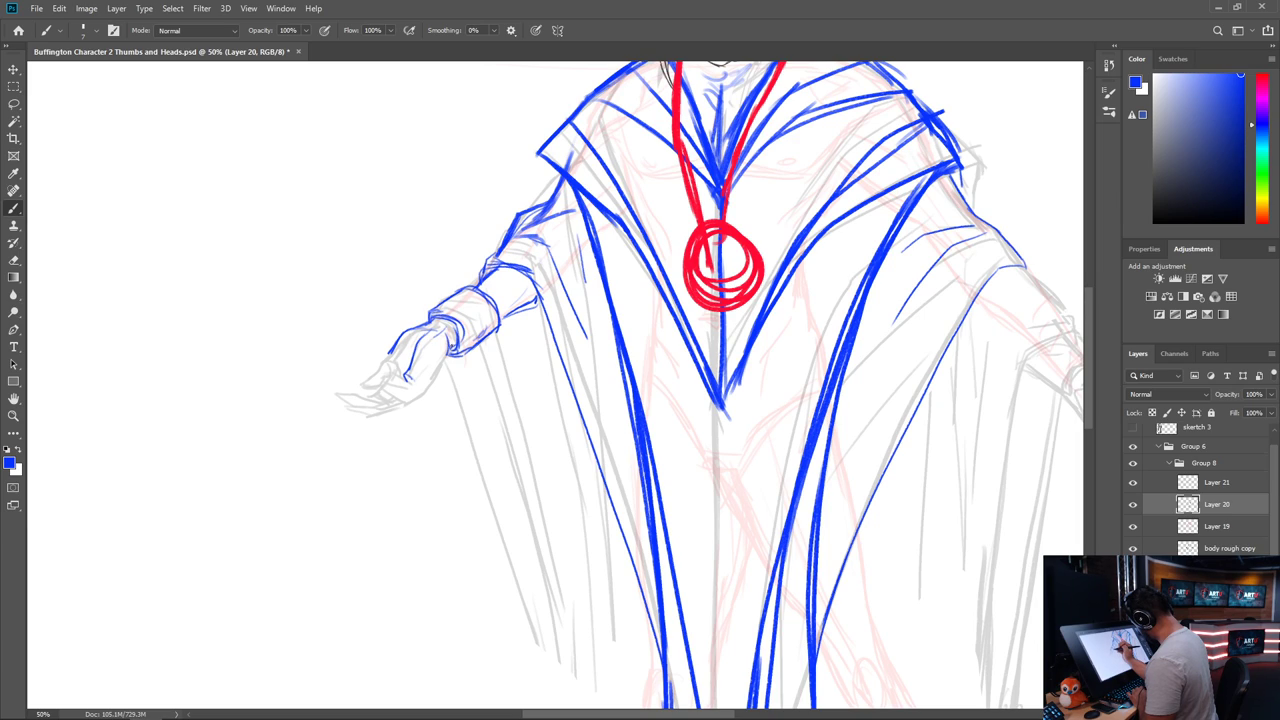
drag(431, 339, 421, 369)
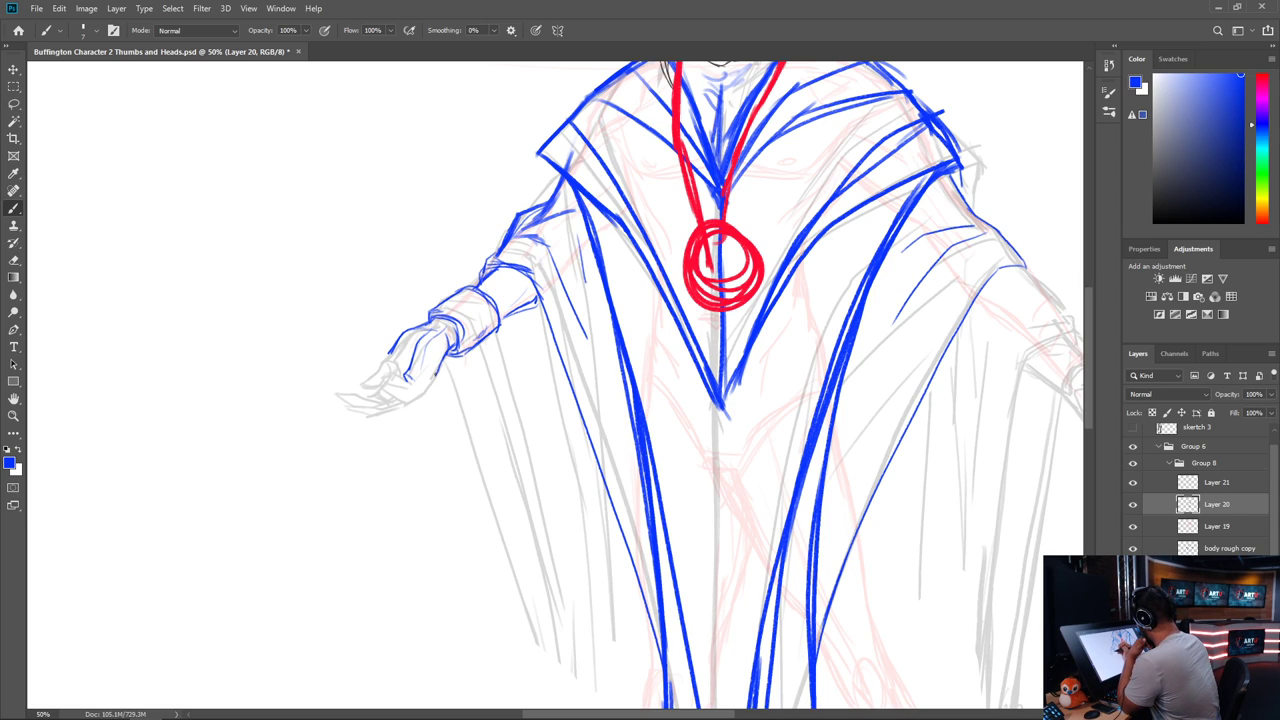
drag(438, 360, 429, 391)
drag(431, 383, 407, 404)
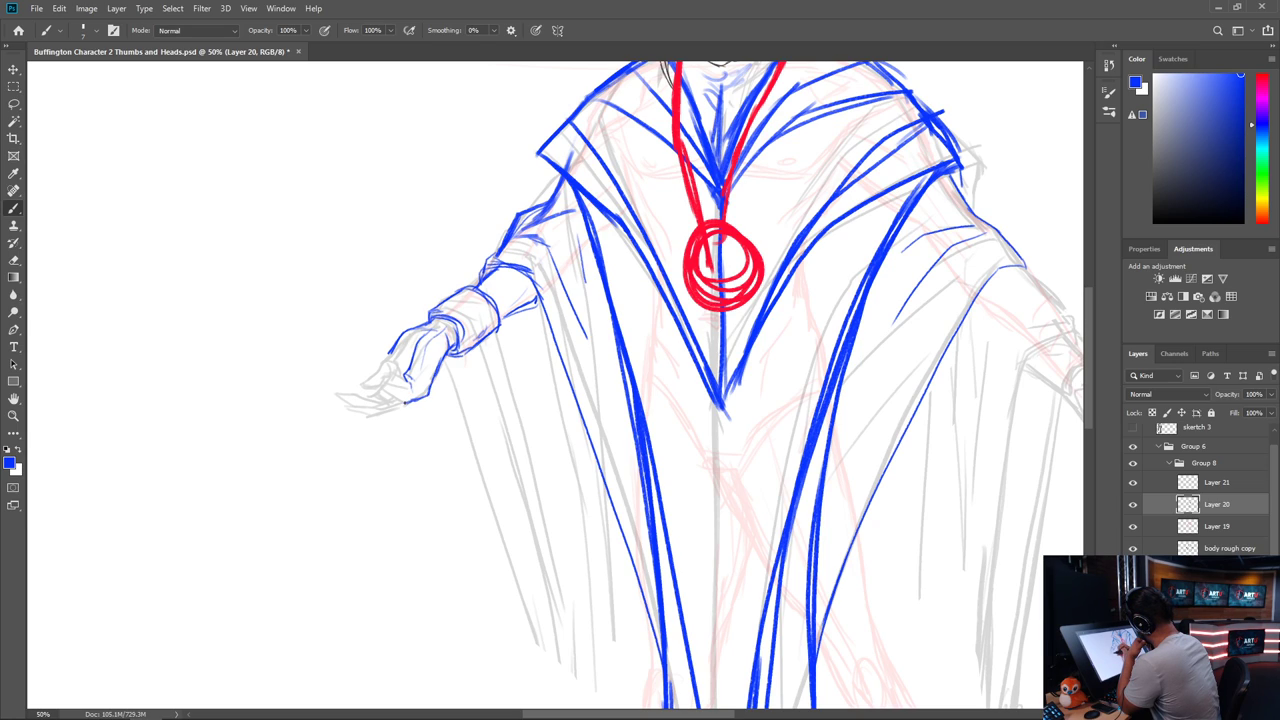
drag(406, 404, 385, 392)
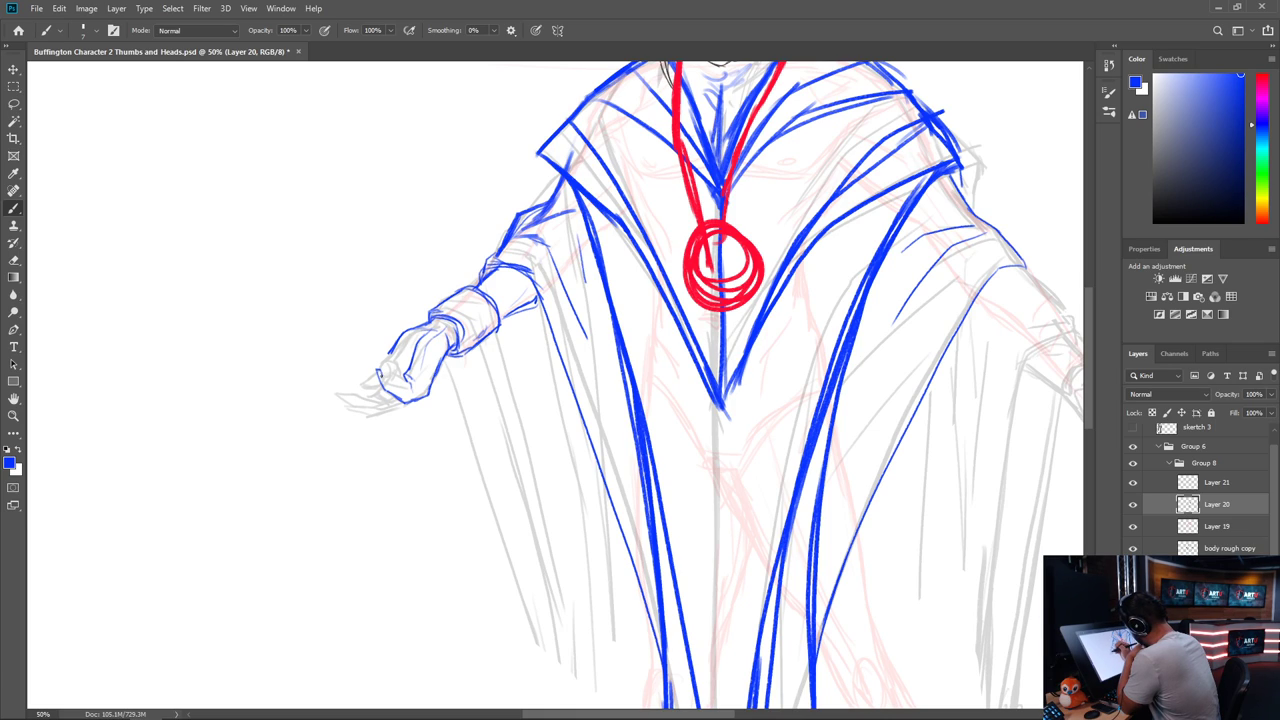
drag(381, 371, 392, 388)
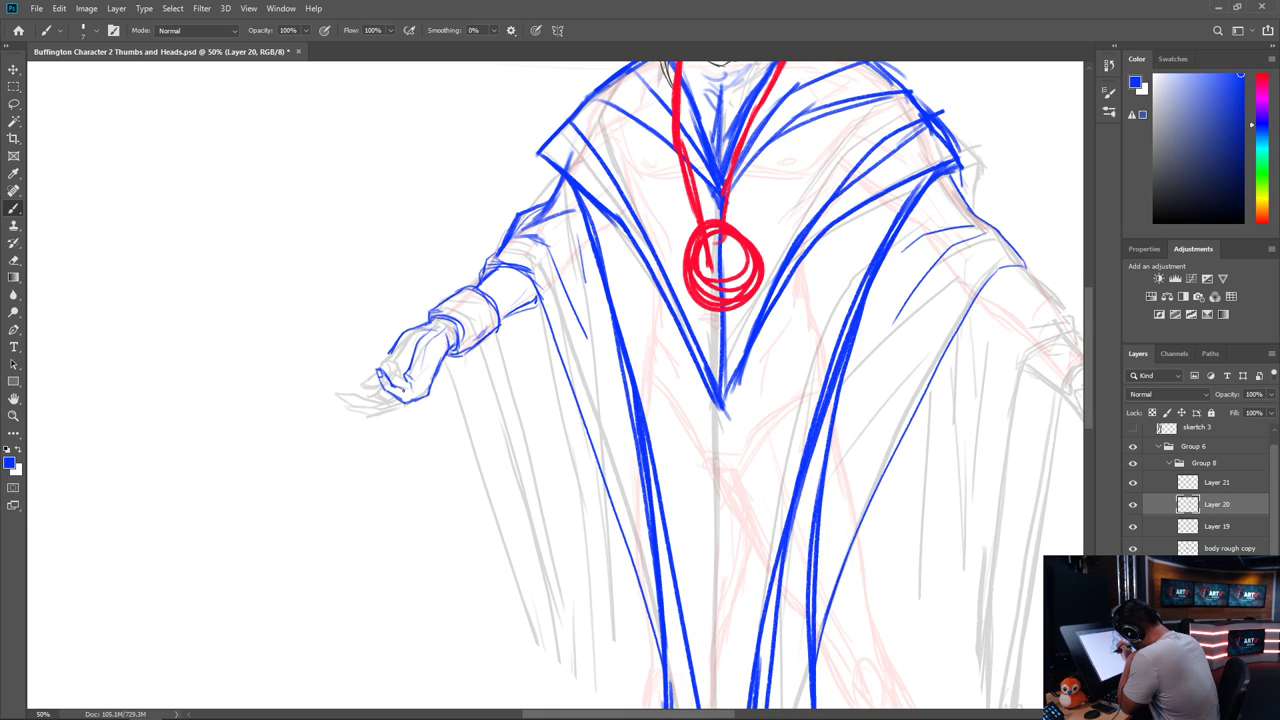
drag(397, 385, 413, 391)
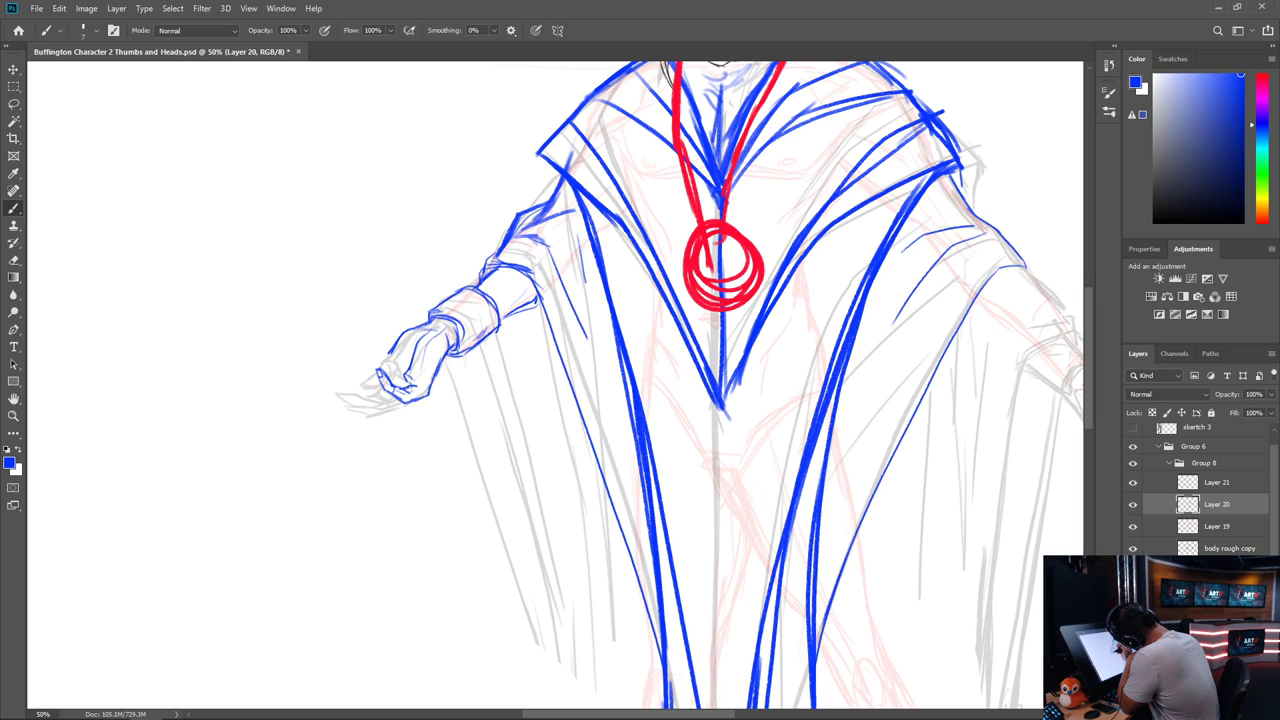
Draw the next curled fingers of the right hand, extending outward beyond the first one
mouse_move(399, 362)
mouse_down()
mouse_move(418, 380)
mouse_move(381, 409)
mouse_move(355, 401)
mouse_up()
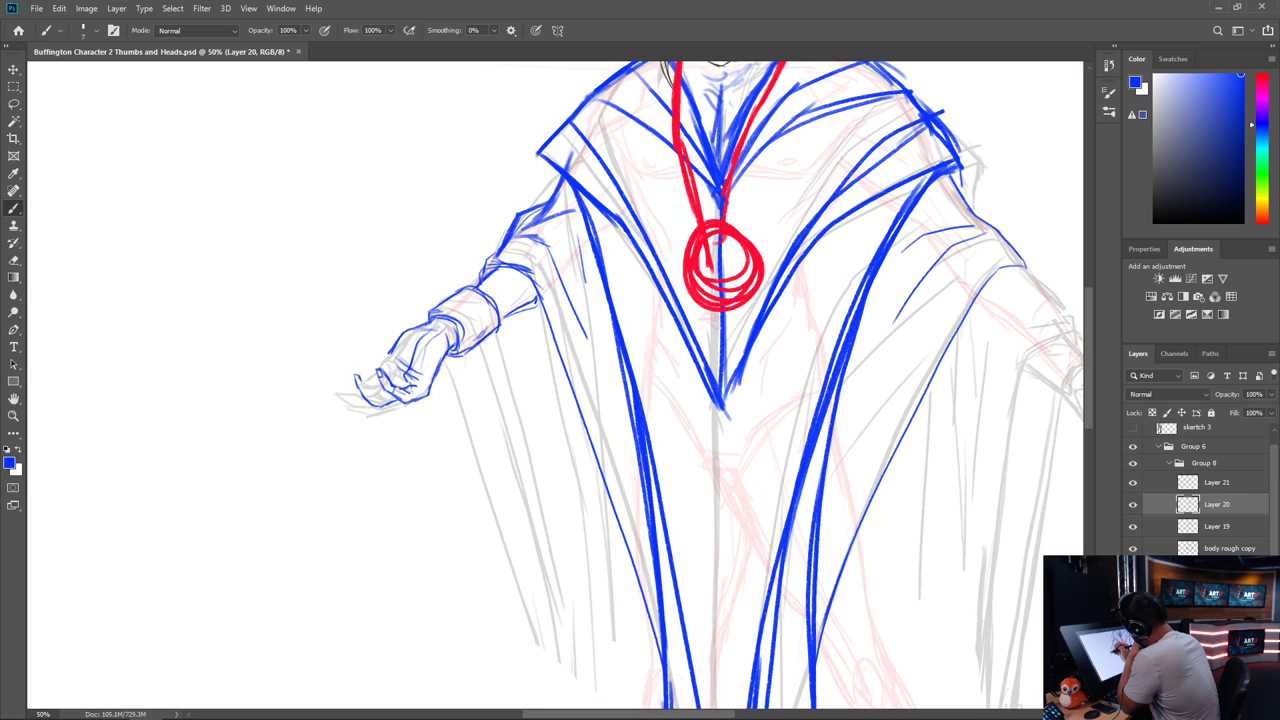
drag(362, 376, 373, 395)
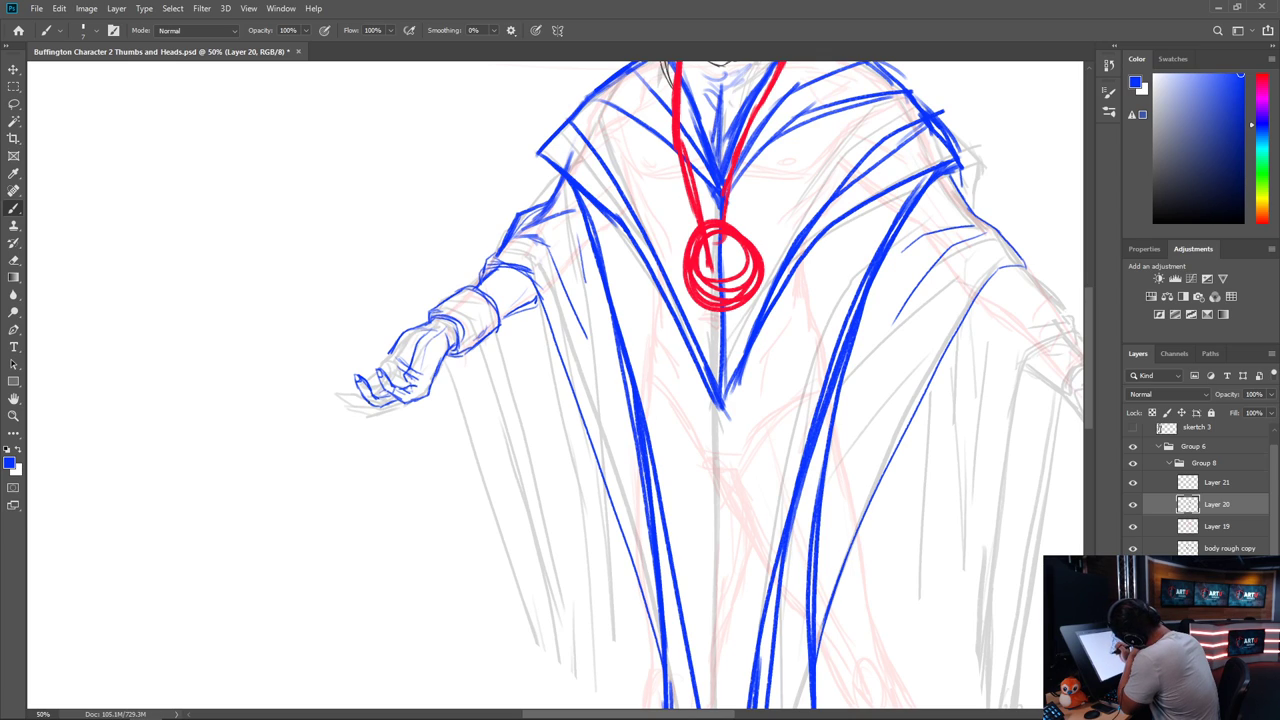
drag(374, 405, 354, 380)
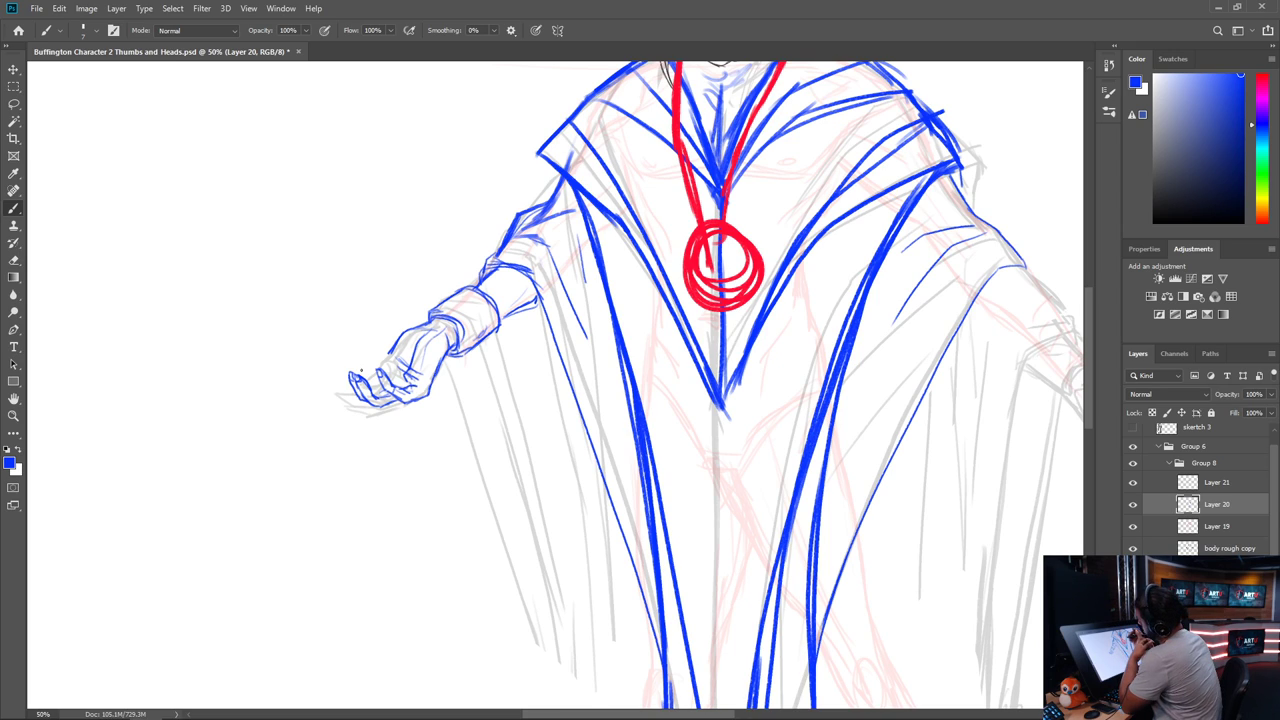
Lasso the outer finger lines and nudge them into a better position, and add another outstretched finger beyond them
key(l)
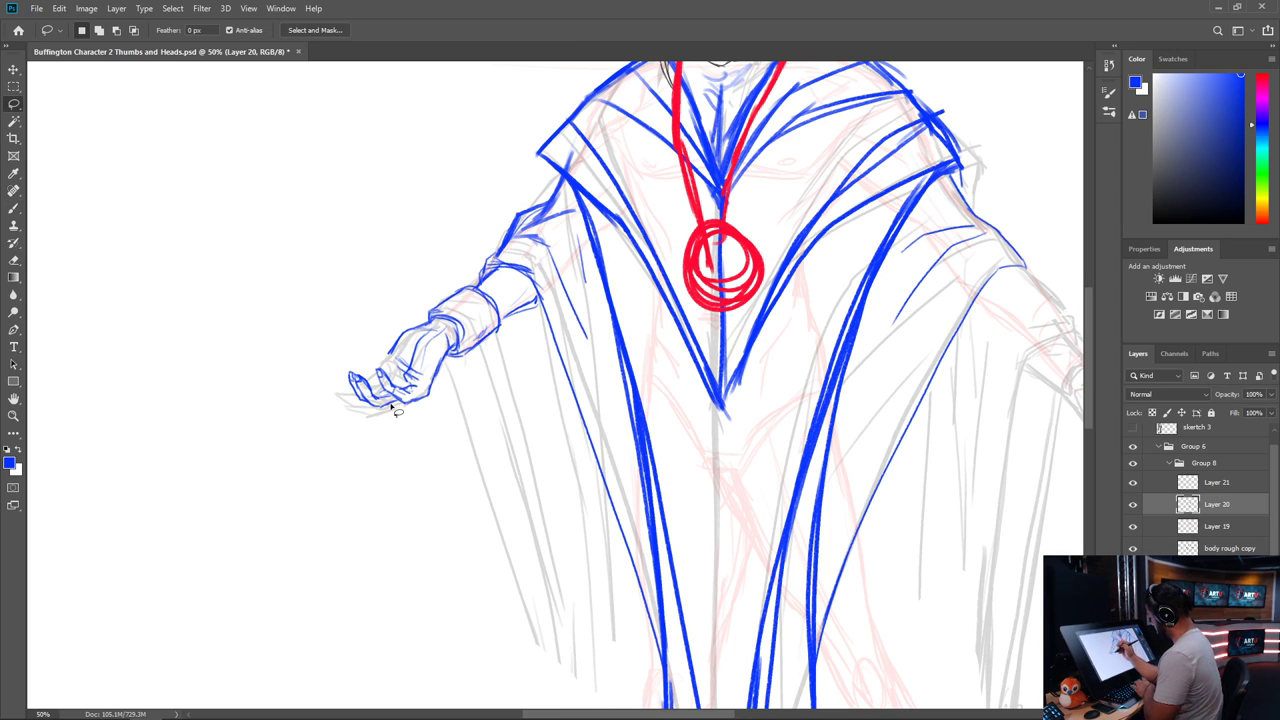
mouse_move(392, 398)
mouse_down()
mouse_move(372, 382)
mouse_move(391, 428)
mouse_move(386, 386)
mouse_move(381, 398)
mouse_up()
key(v)
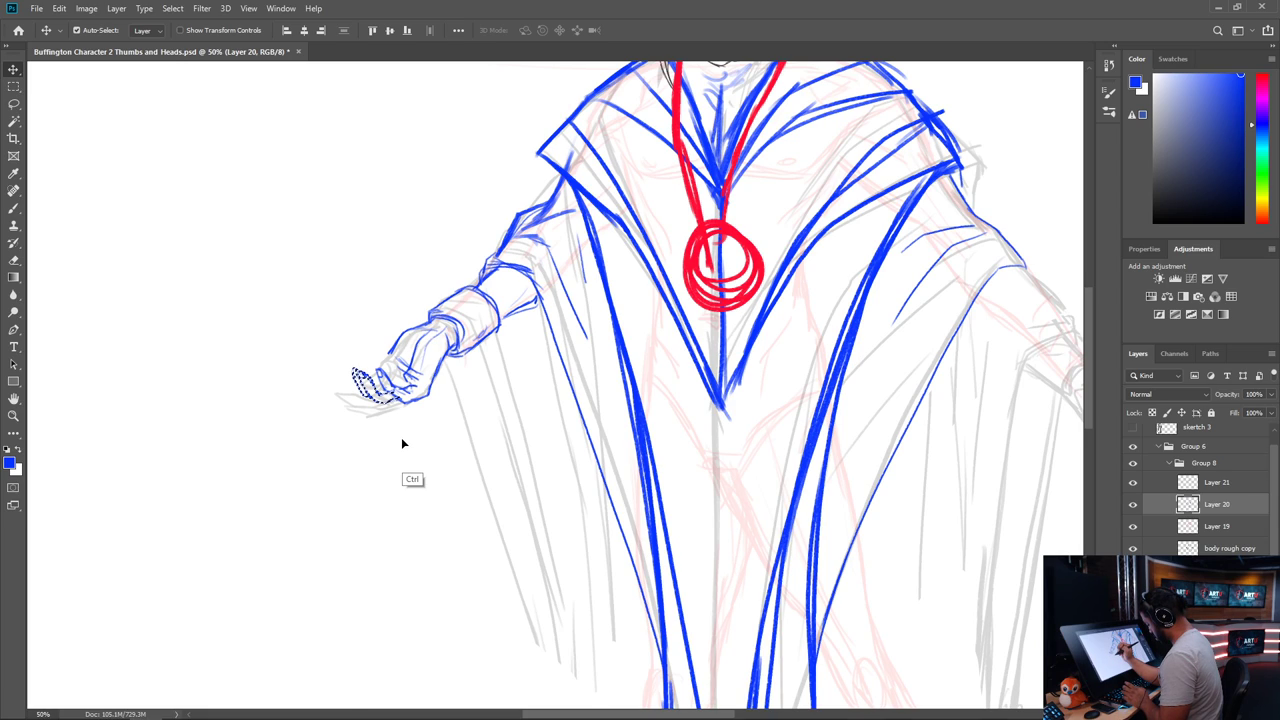
key(ctrl+d)
key(b)
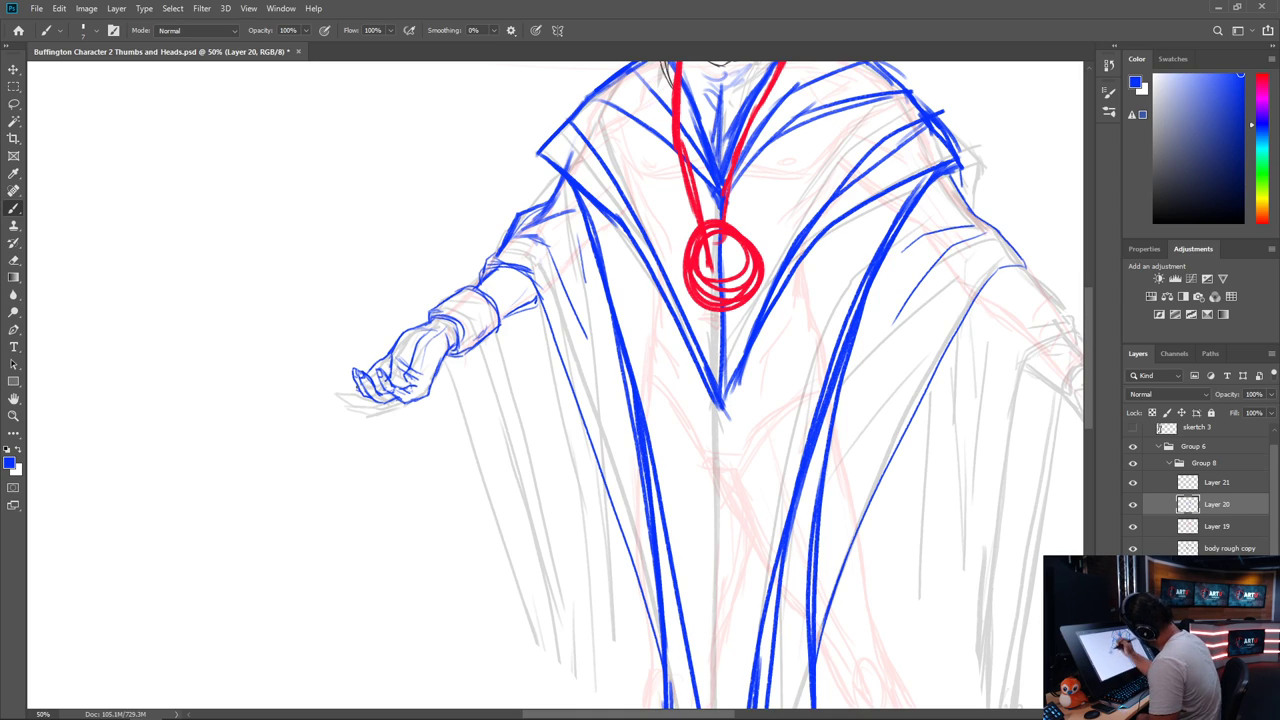
mouse_move(350, 386)
mouse_down()
mouse_move(361, 391)
mouse_move(337, 381)
mouse_move(381, 385)
mouse_up()
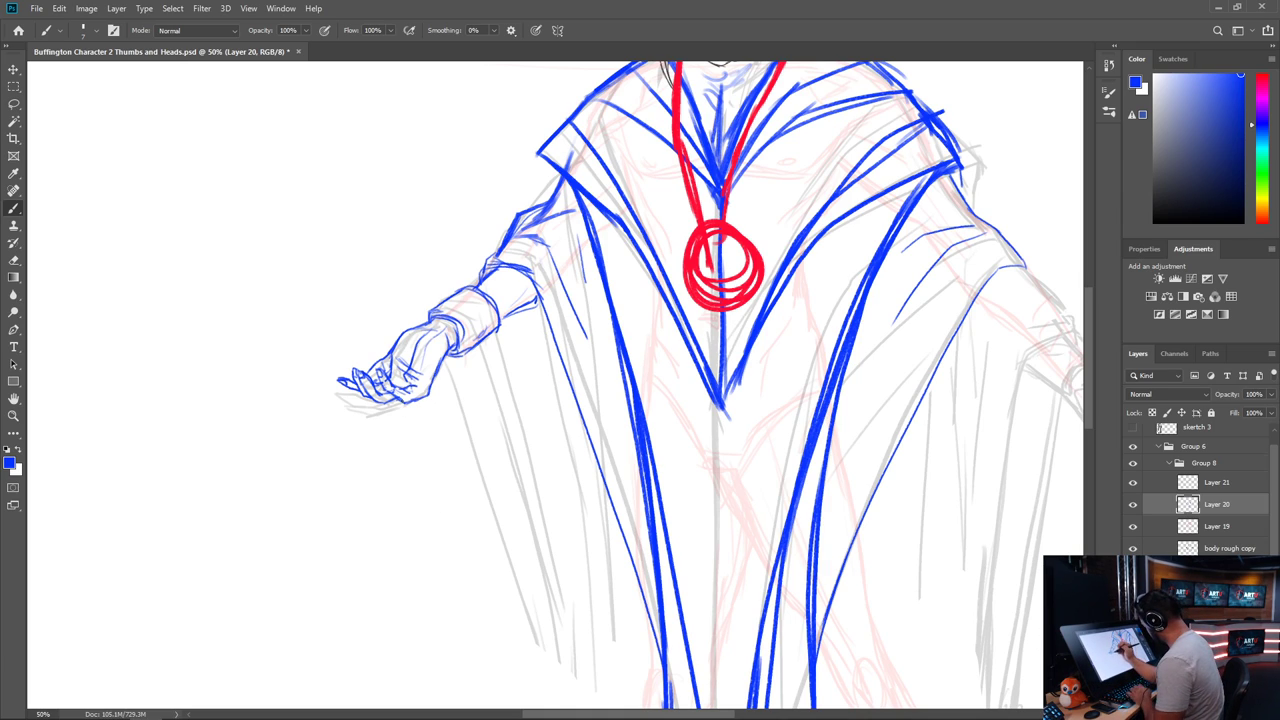
Lasso the inner finger of the right hand and transform it with about -11° rotation and 104% scale
key(l)
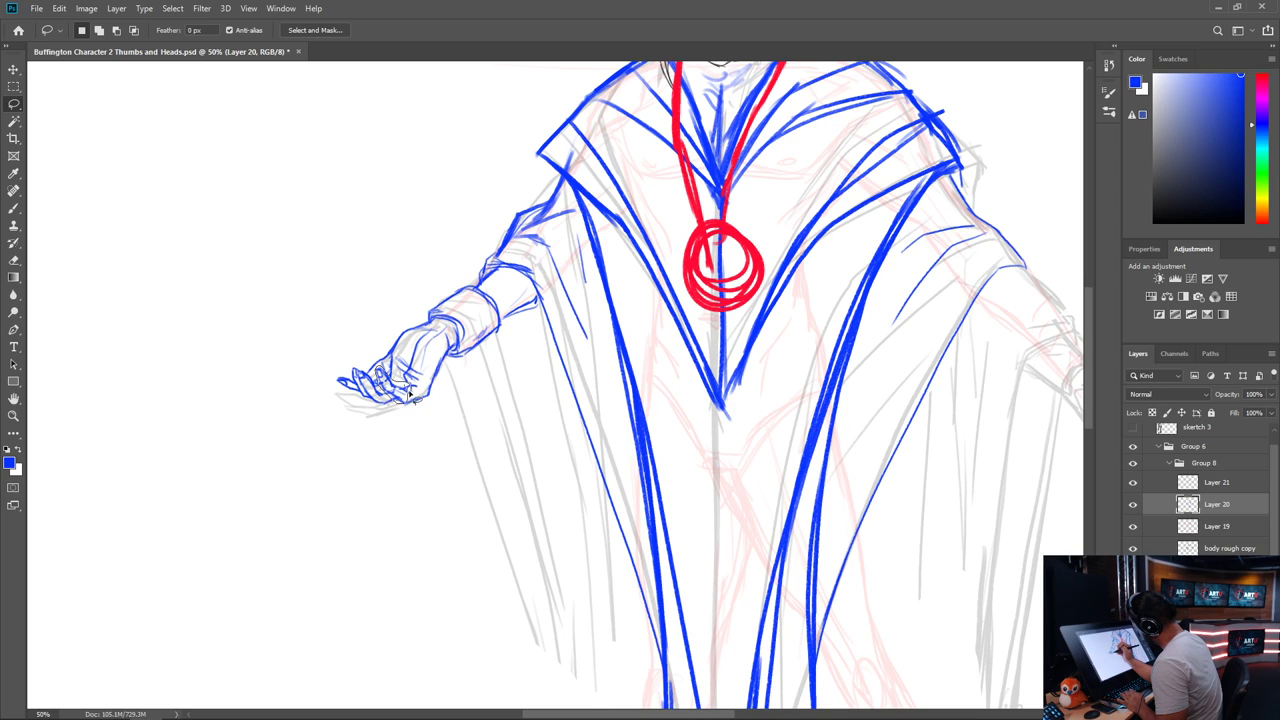
drag(410, 397, 402, 405)
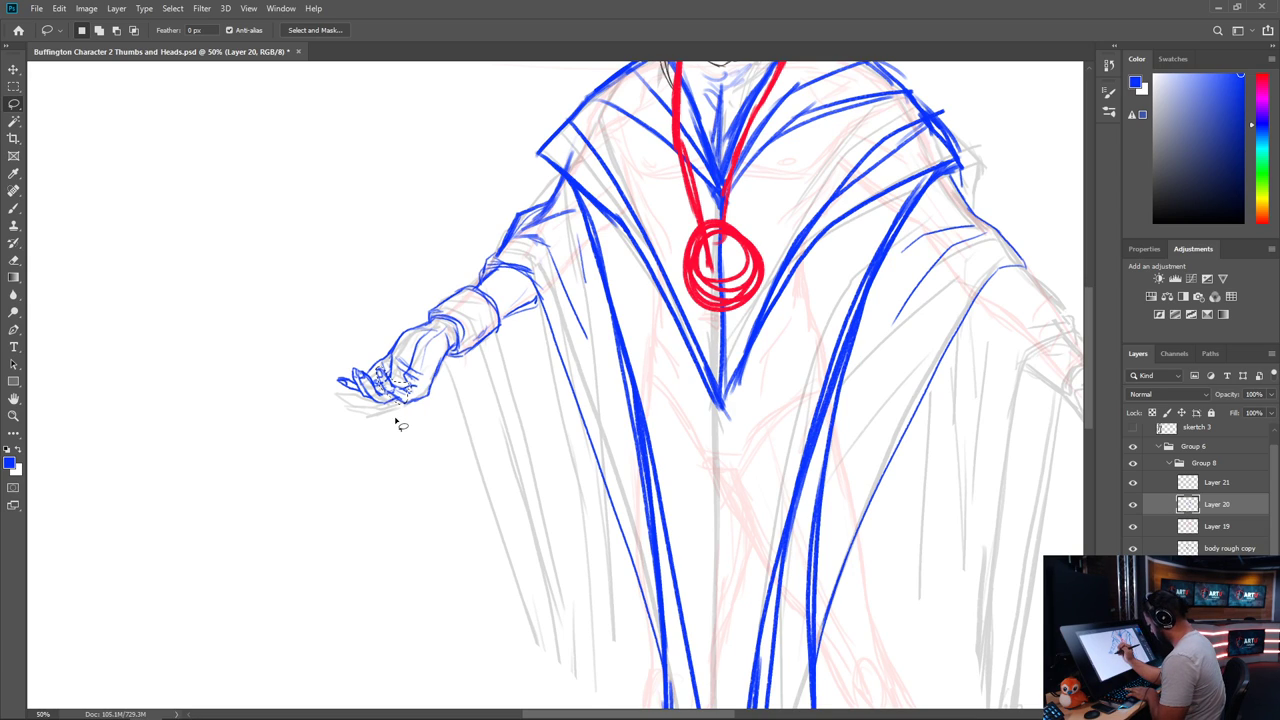
key(ctrl+t)
drag(428, 404, 400, 401)
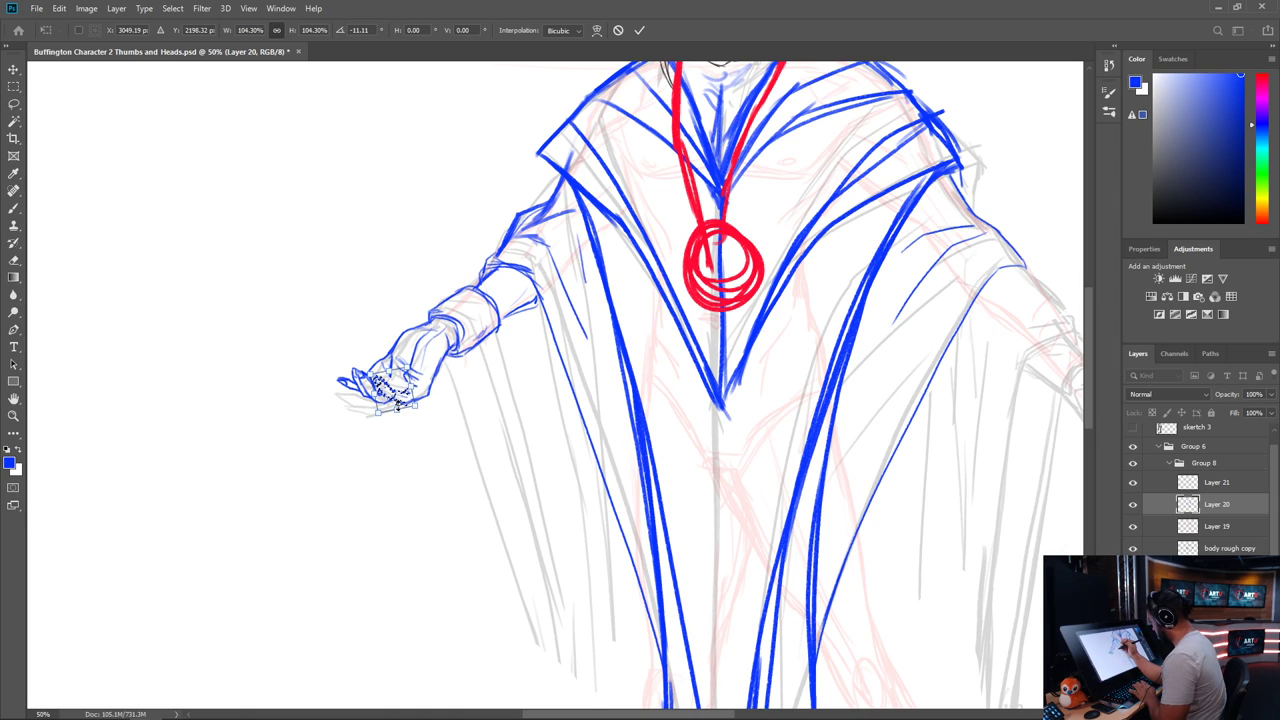
key(Return)
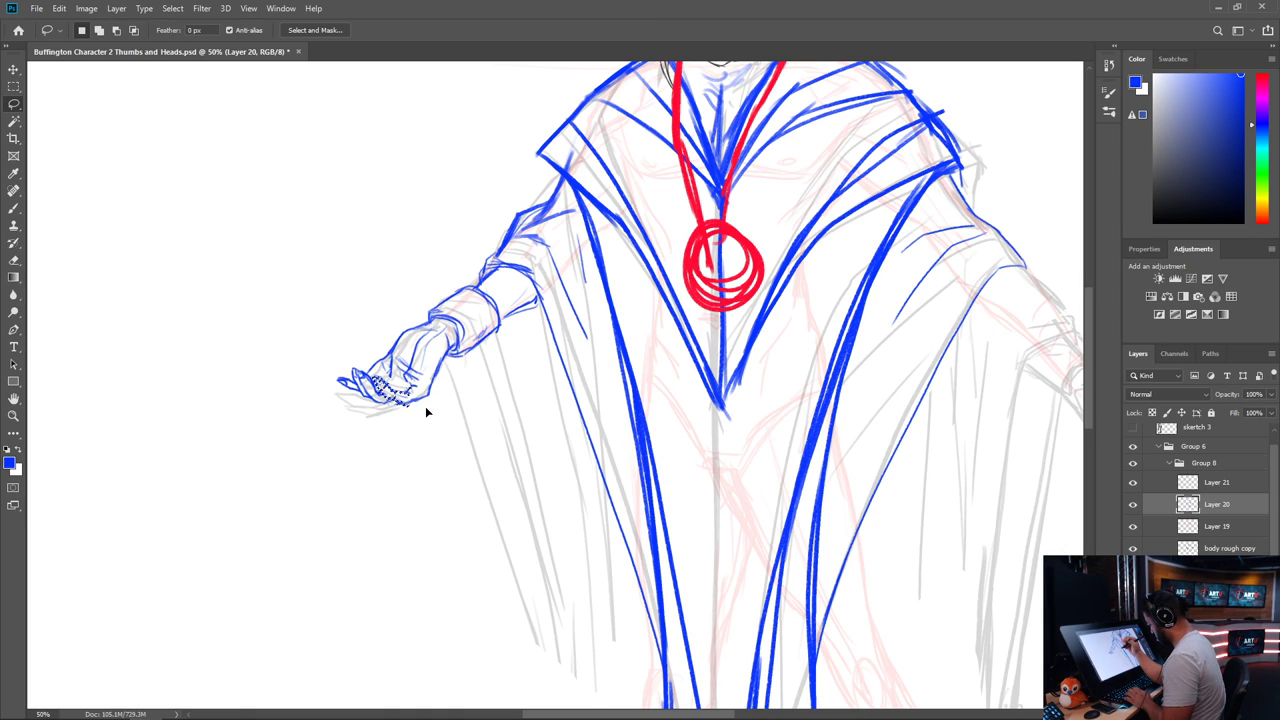
key(ctrl+d)
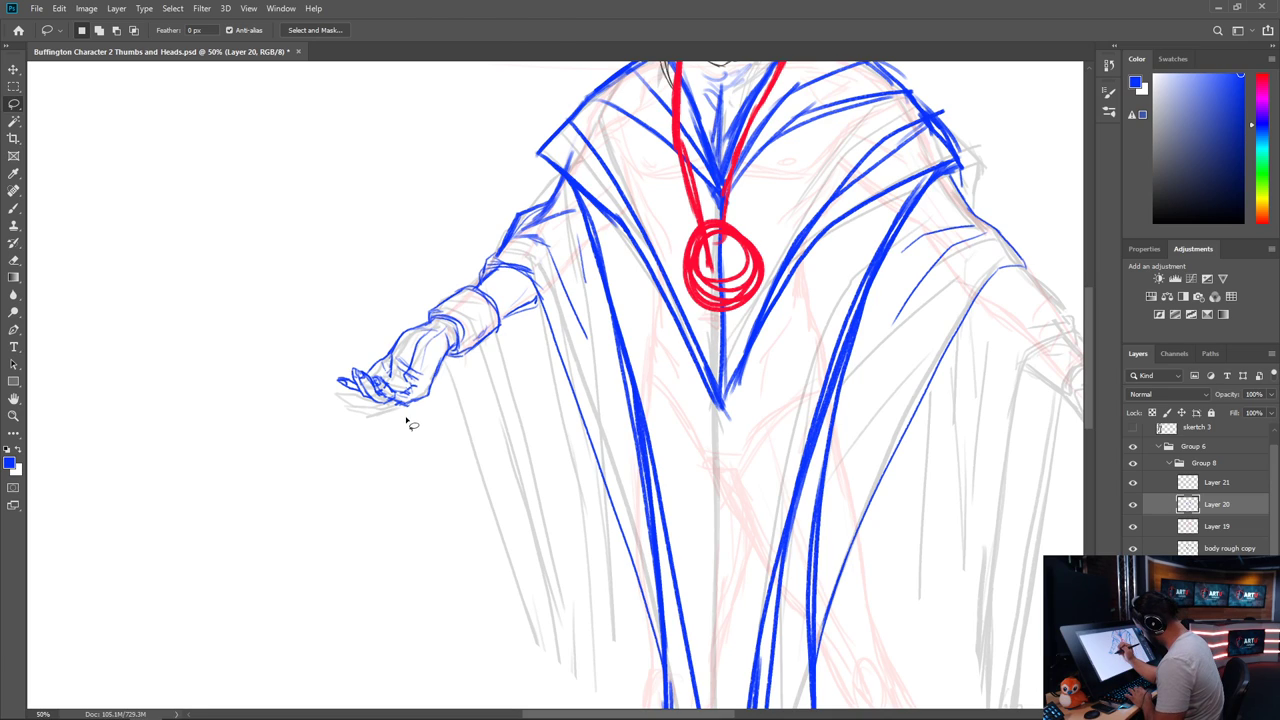
Touch up the blue brush lines around the adjusted finger, the palm and the hand contour near the cuff
key(b)
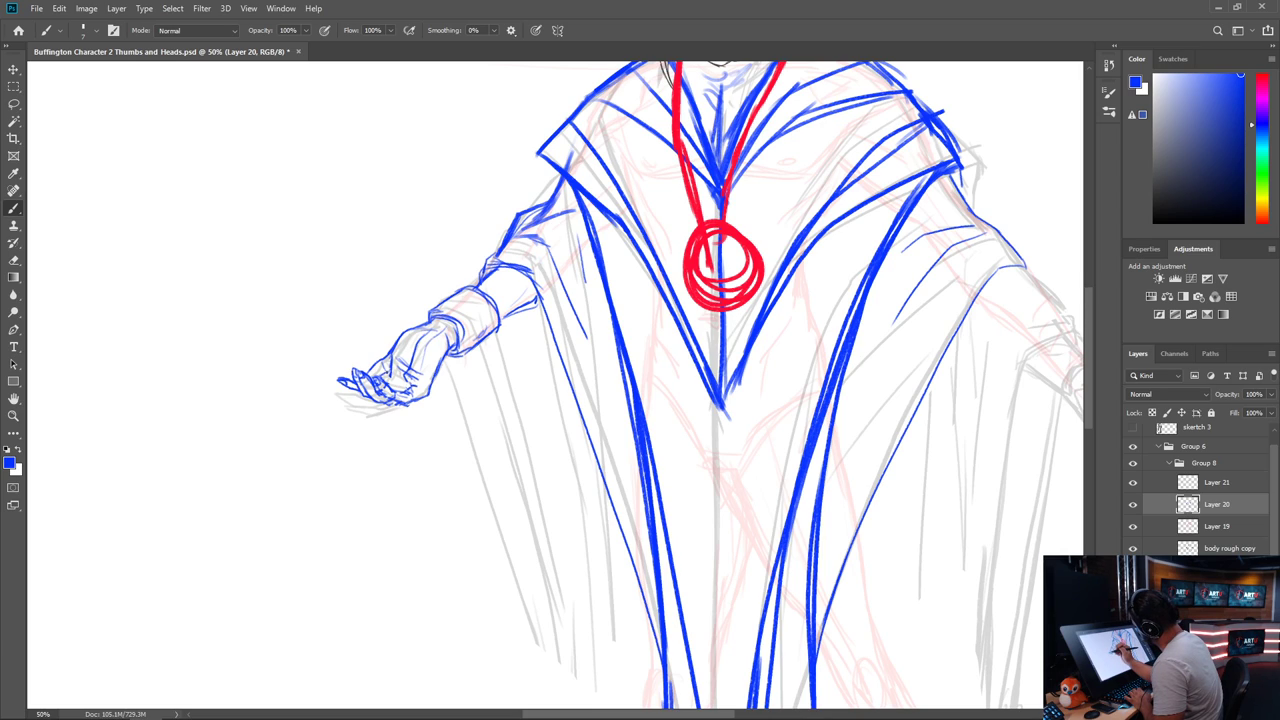
drag(388, 378, 408, 390)
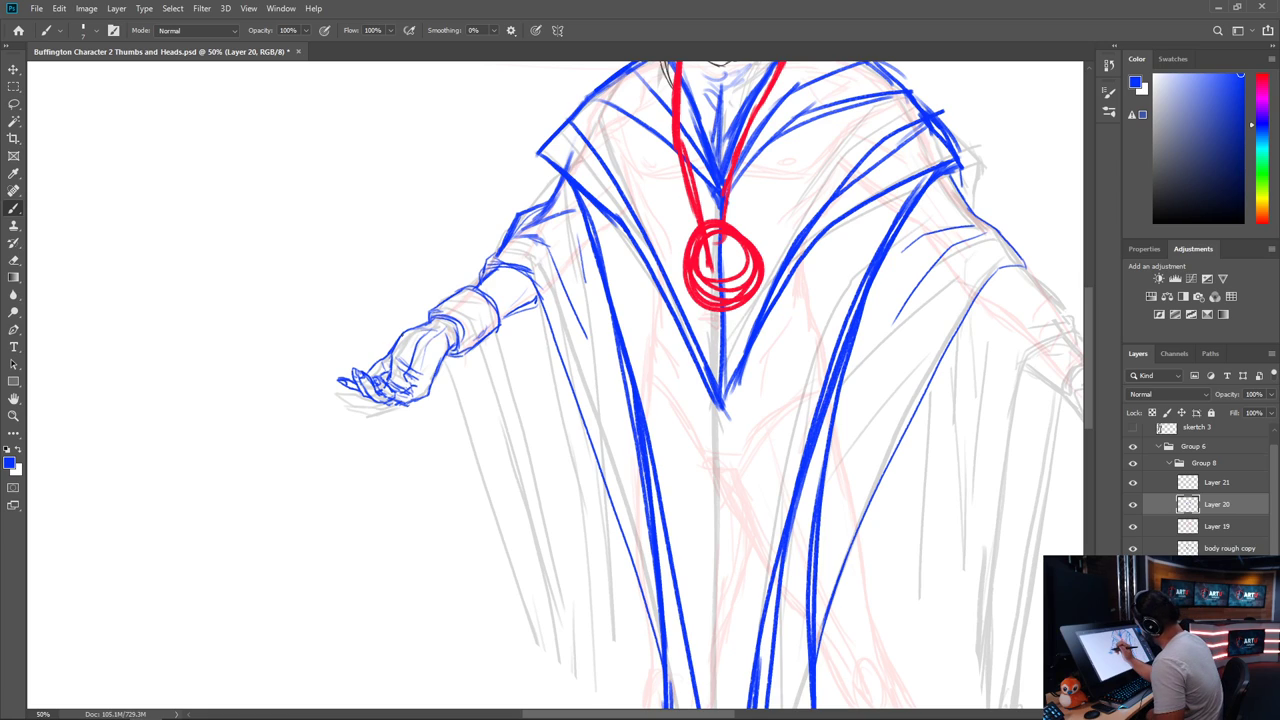
drag(401, 337, 433, 323)
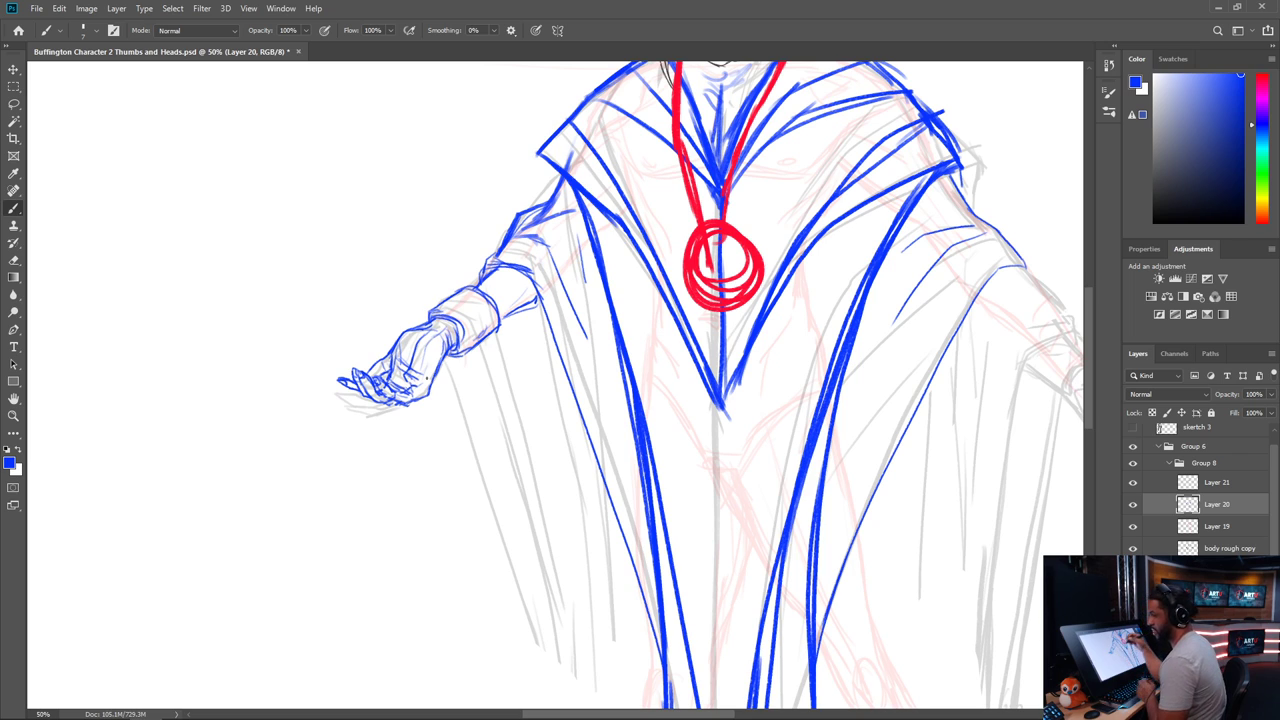
Add blue drape fold lines beneath the left sleeve, curving down from the sleeve opening toward the cape
drag(663, 343, 472, 361)
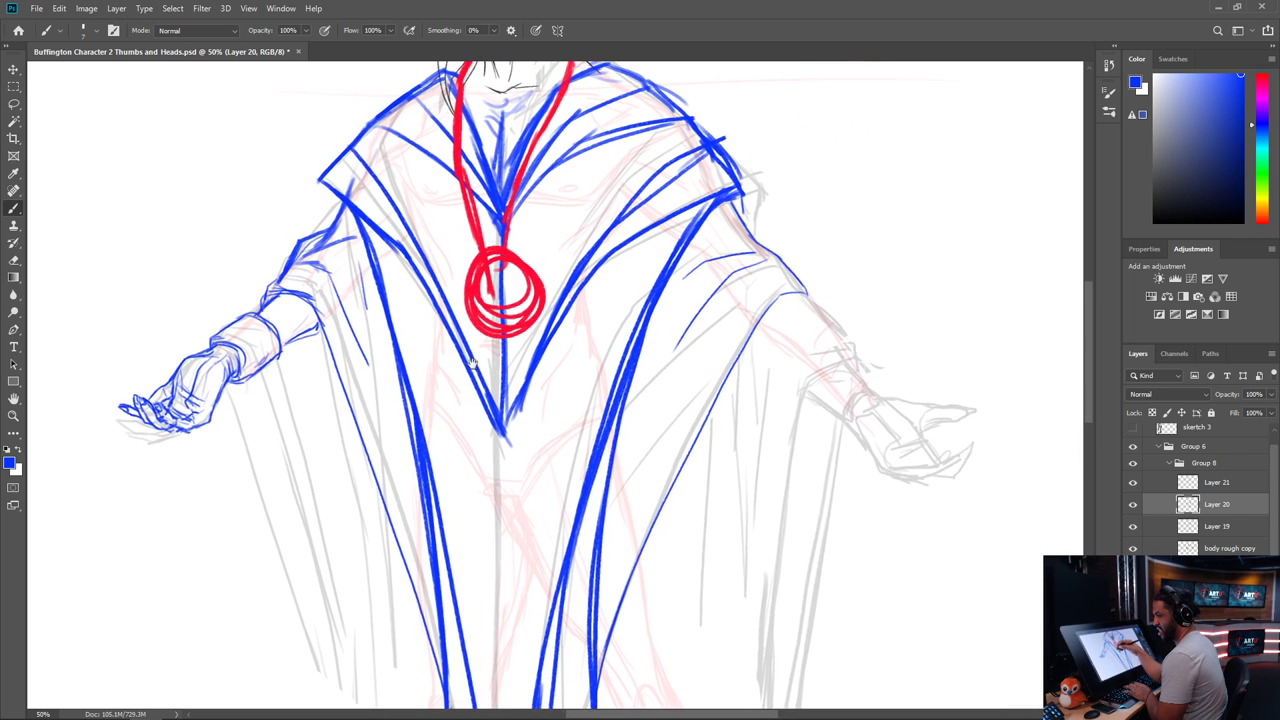
drag(658, 299, 597, 394)
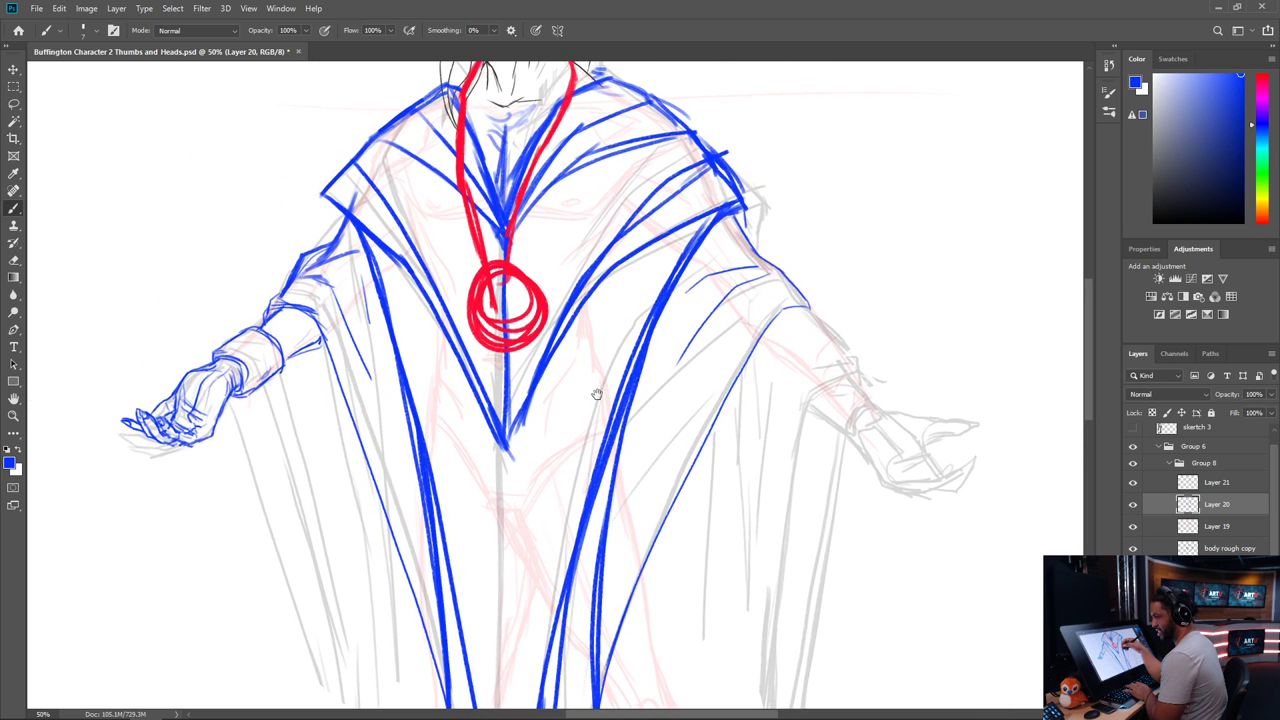
drag(570, 353, 602, 401)
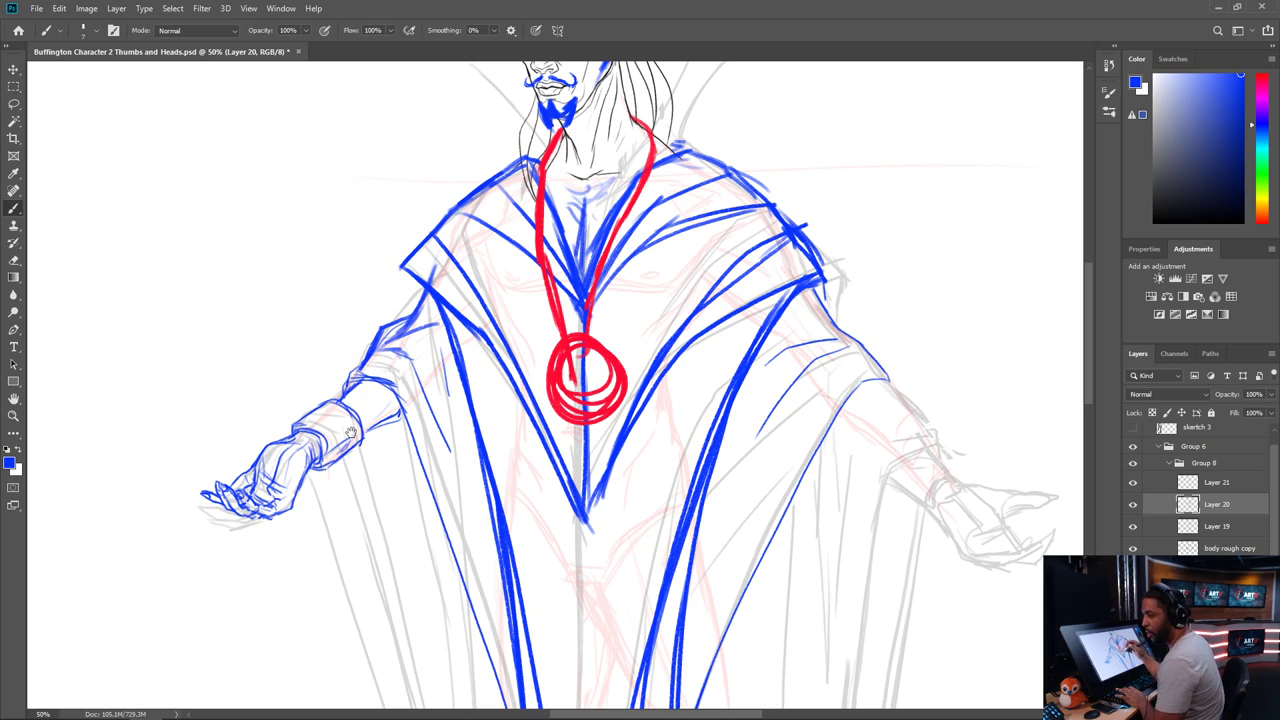
drag(1057, 450, 659, 381)
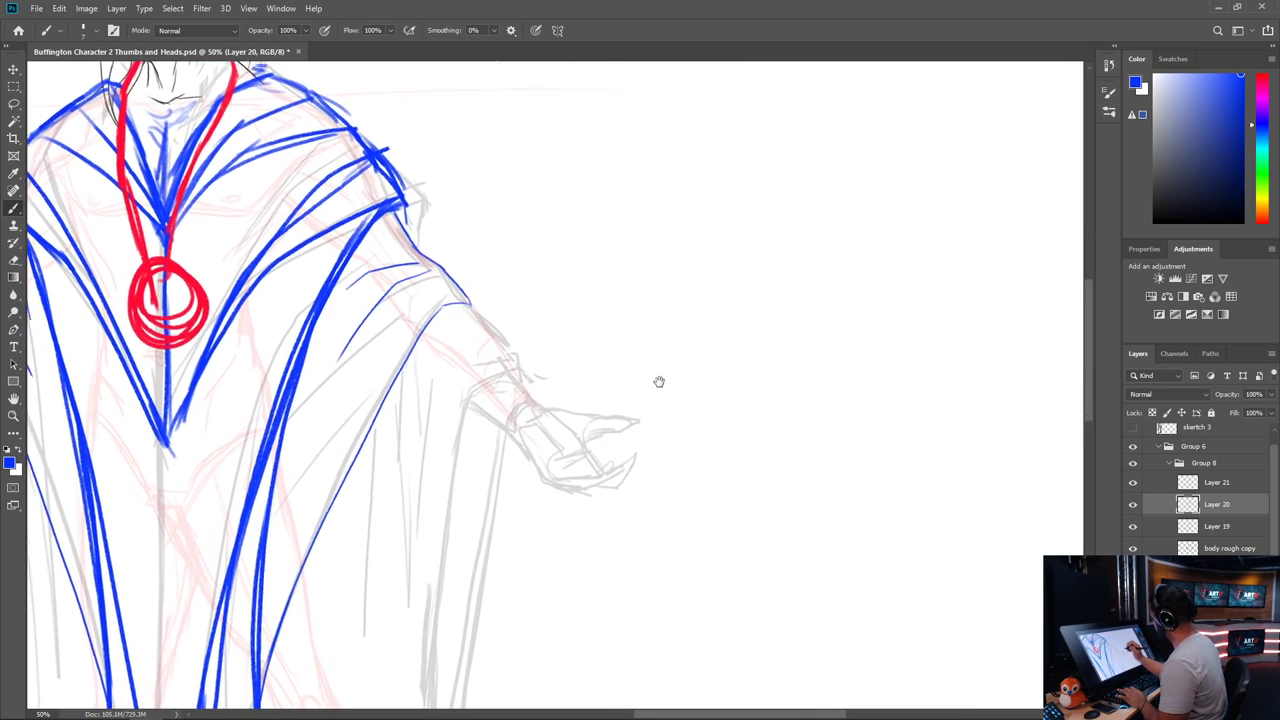
mouse_move(575, 416)
mouse_down()
mouse_move(851, 534)
mouse_move(727, 476)
mouse_move(737, 468)
mouse_up()
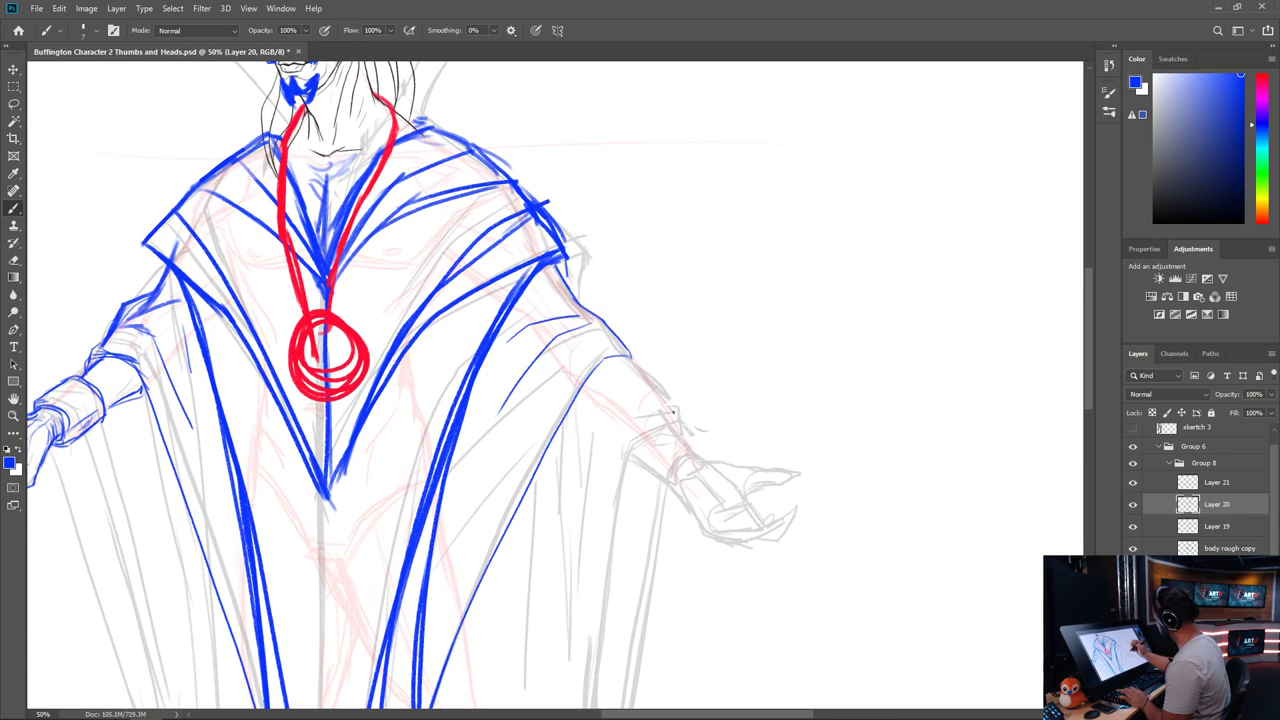
mouse_move(608, 345)
mouse_down()
mouse_move(581, 360)
mouse_move(530, 458)
mouse_up()
drag(552, 412, 528, 458)
Draw the left forearm's contours and a banded cuff around the wrist in blue, following the faded anatomy
mouse_move(592, 368)
mouse_down()
mouse_move(629, 367)
mouse_move(662, 410)
mouse_up()
drag(584, 392, 632, 434)
drag(636, 376, 664, 418)
mouse_move(652, 402)
mouse_down()
mouse_move(741, 471)
mouse_move(735, 429)
mouse_move(767, 418)
mouse_move(723, 451)
mouse_move(755, 482)
mouse_move(767, 475)
mouse_move(757, 484)
mouse_move(791, 456)
mouse_move(798, 464)
mouse_move(757, 491)
mouse_up()
drag(590, 362, 640, 475)
key(ctrl+minus)
key(ctrl+minus)
key(ctrl+minus)
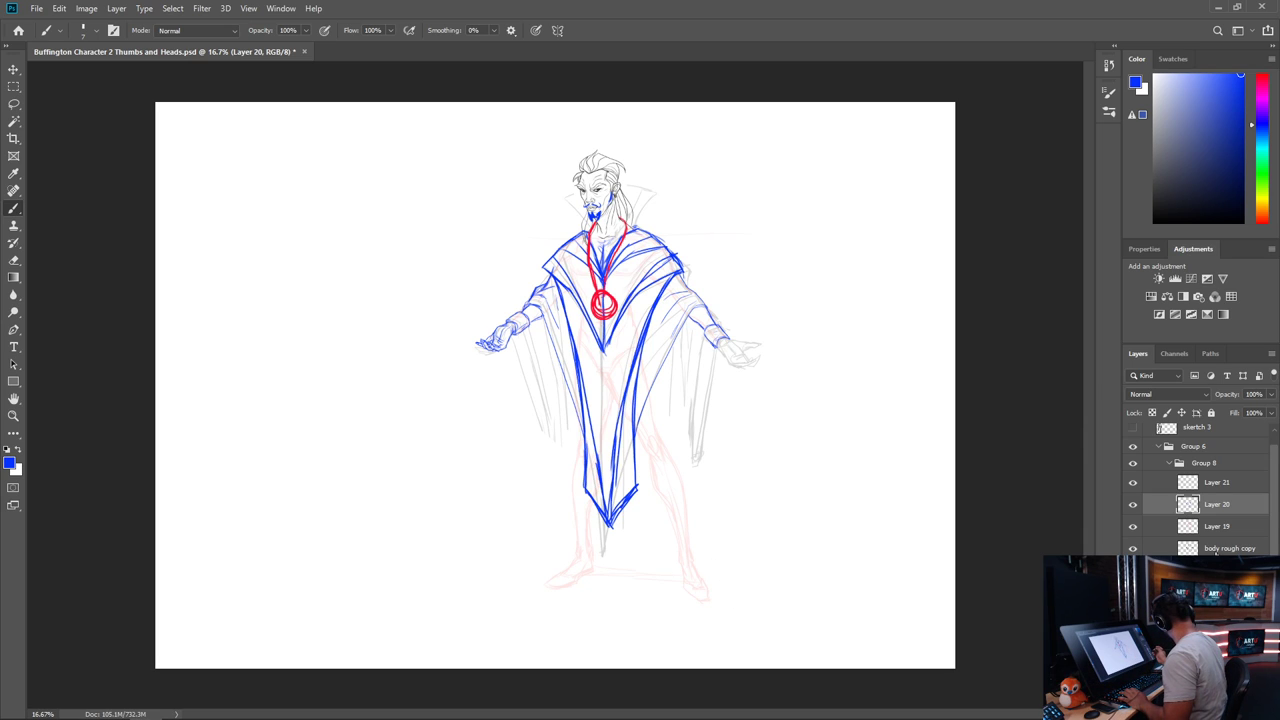
Lasso the faded high collar around the head on the body rough copy layer, delete it and deselect
key(alt+bracketleft)
key(alt+bracketleft)
key(l)
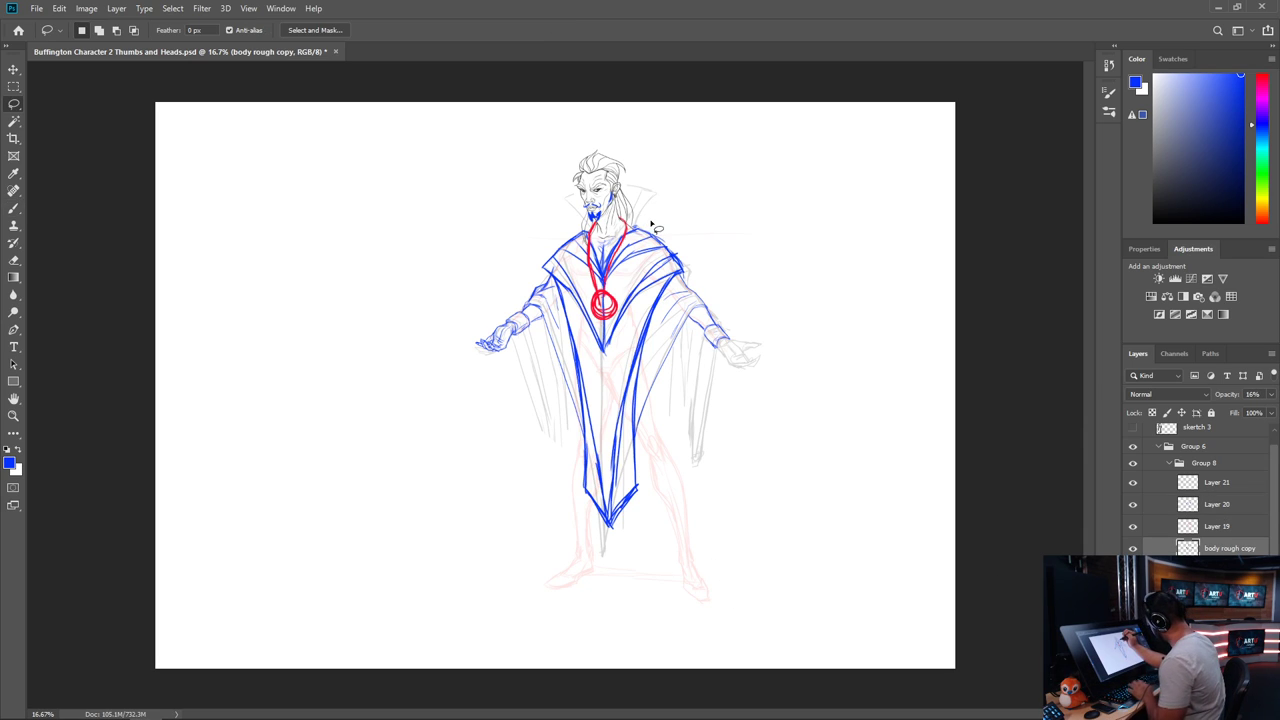
mouse_move(611, 223)
mouse_down()
mouse_move(556, 211)
mouse_move(658, 172)
mouse_move(683, 214)
mouse_up()
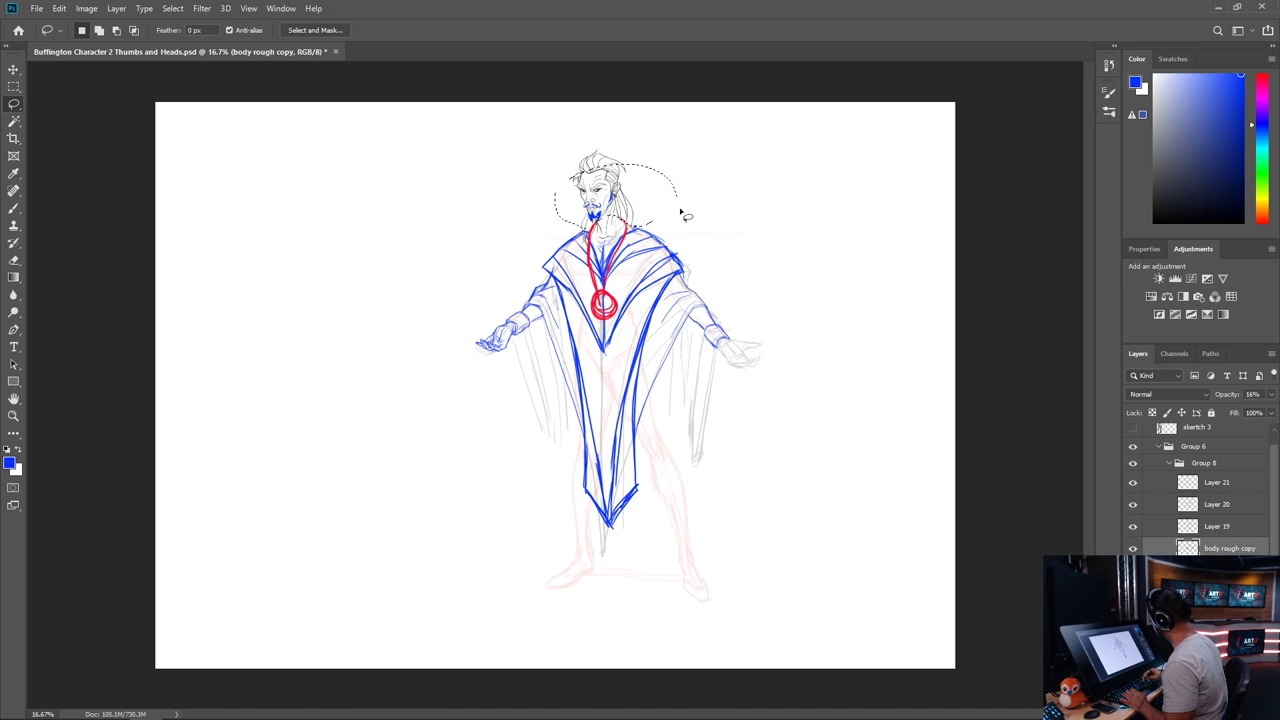
key(ctrl+d)
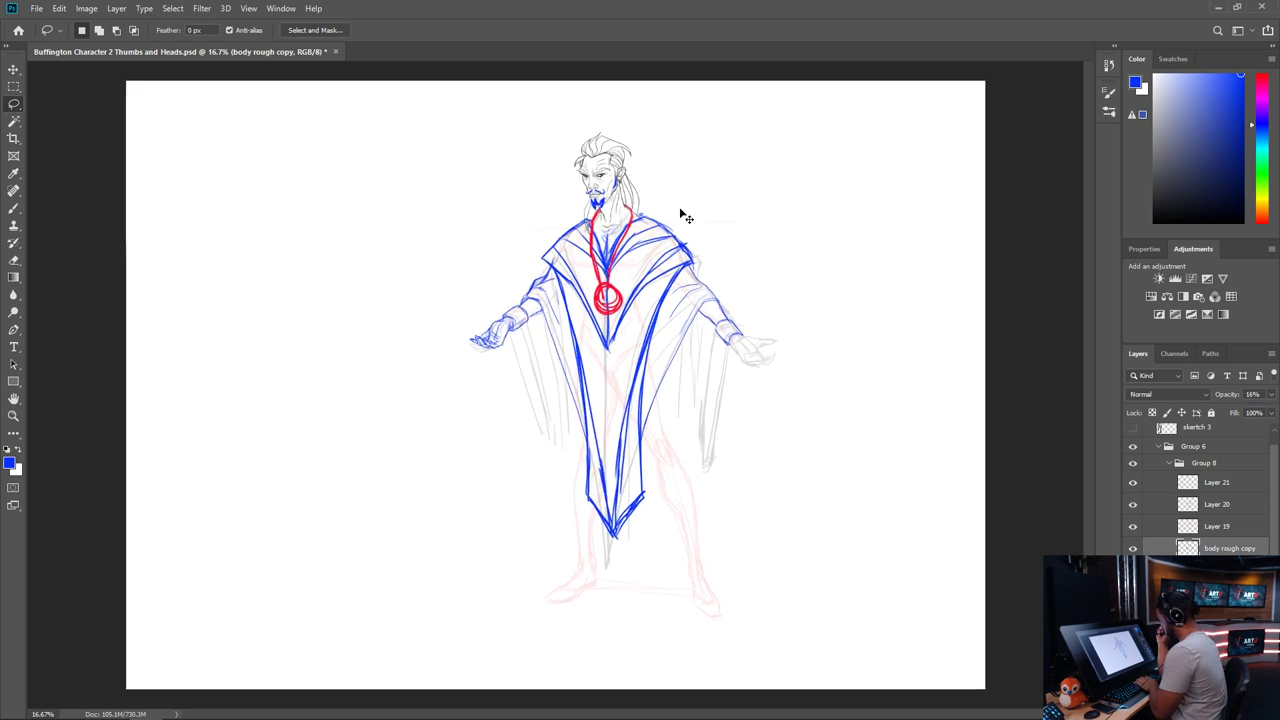
Lasso the blue right hand on Layer 20, enlarge it to about 113% and deselect
key(ctrl+plus)
key(ctrl+plus)
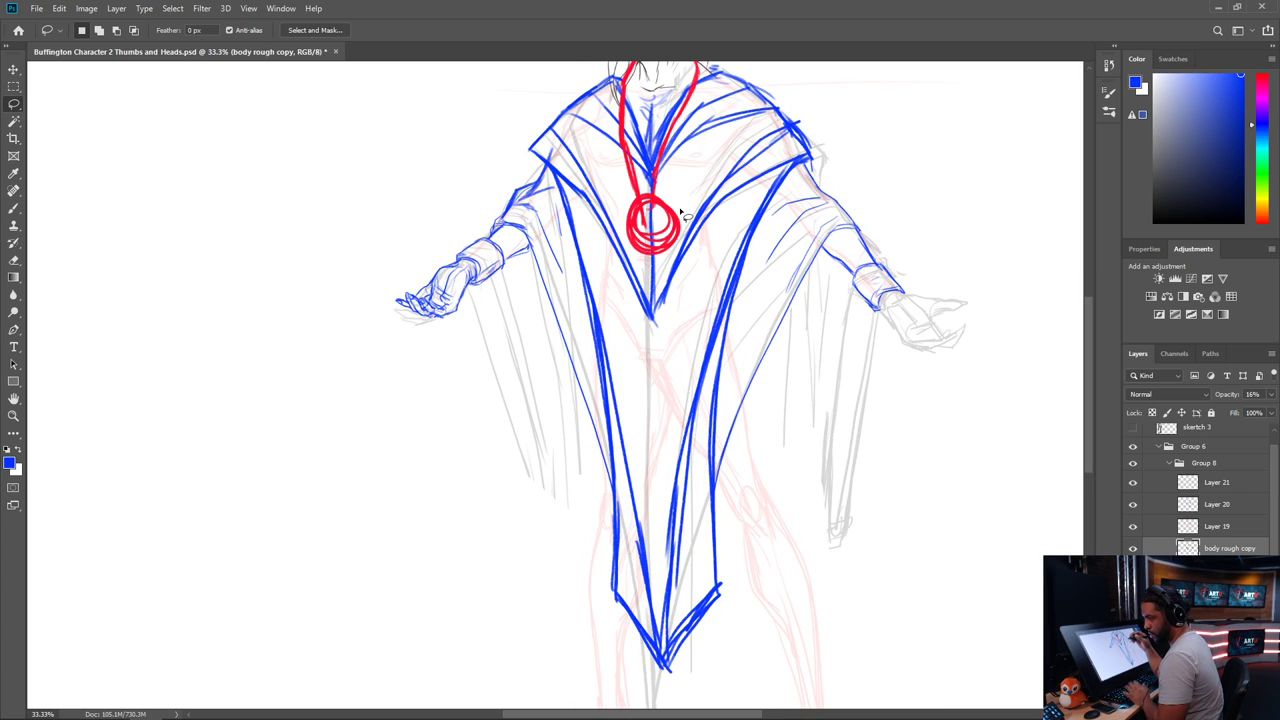
mouse_move(640, 385)
mouse_down()
mouse_move(518, 411)
mouse_move(498, 337)
mouse_up()
drag(631, 340, 571, 363)
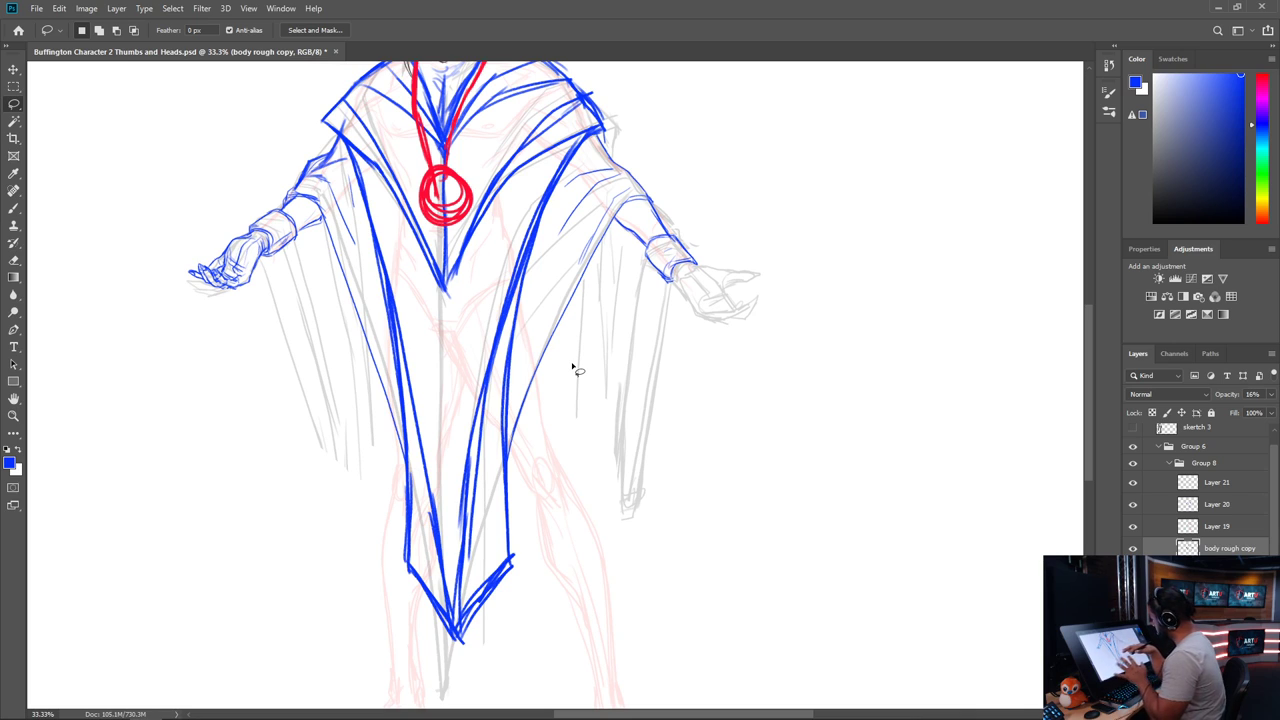
mouse_move(643, 462)
mouse_down()
mouse_move(649, 634)
mouse_move(680, 500)
mouse_move(672, 508)
mouse_up()
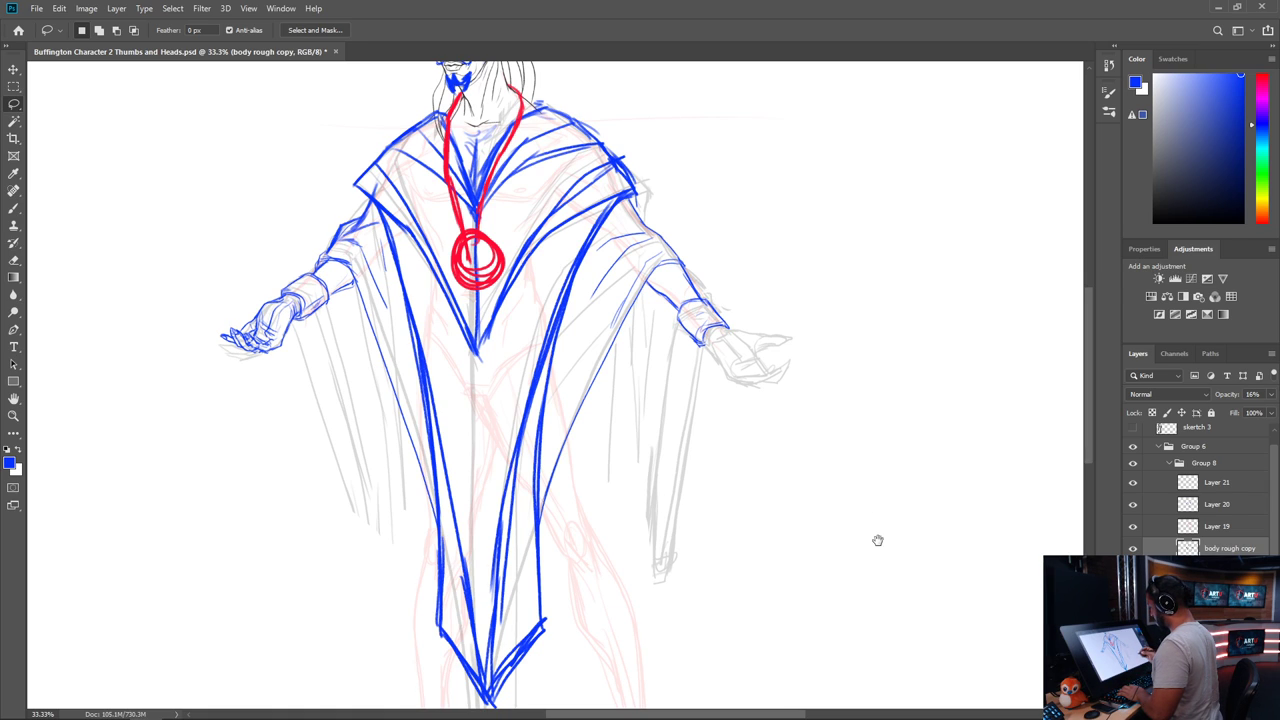
scroll(877, 537, up, 3)
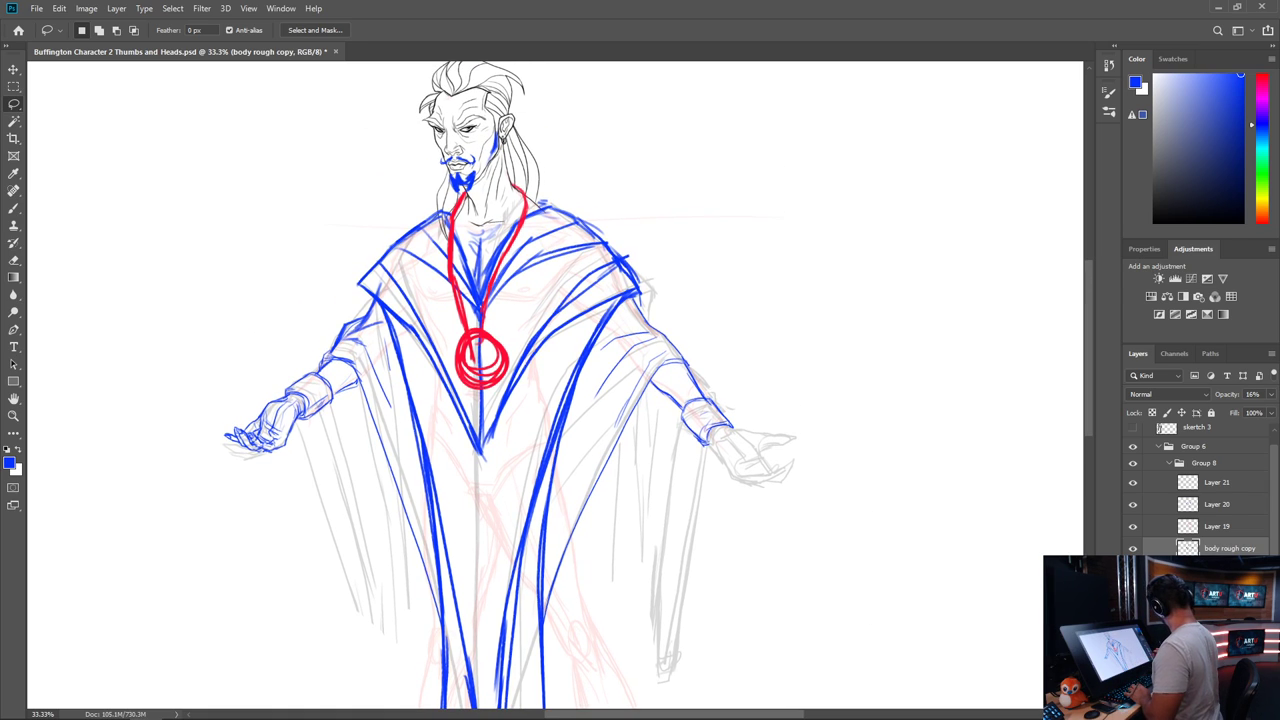
click(1206, 502)
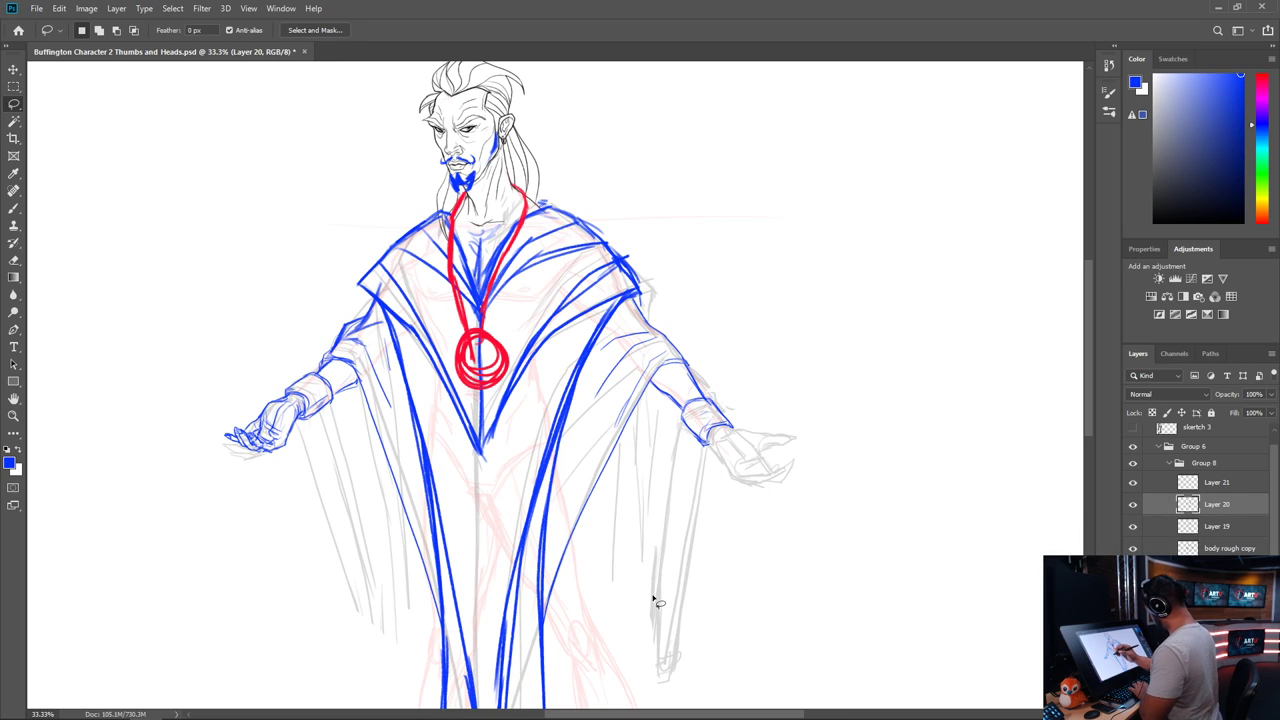
mouse_move(300, 440)
mouse_down()
mouse_move(283, 400)
mouse_move(217, 420)
mouse_move(280, 486)
mouse_up()
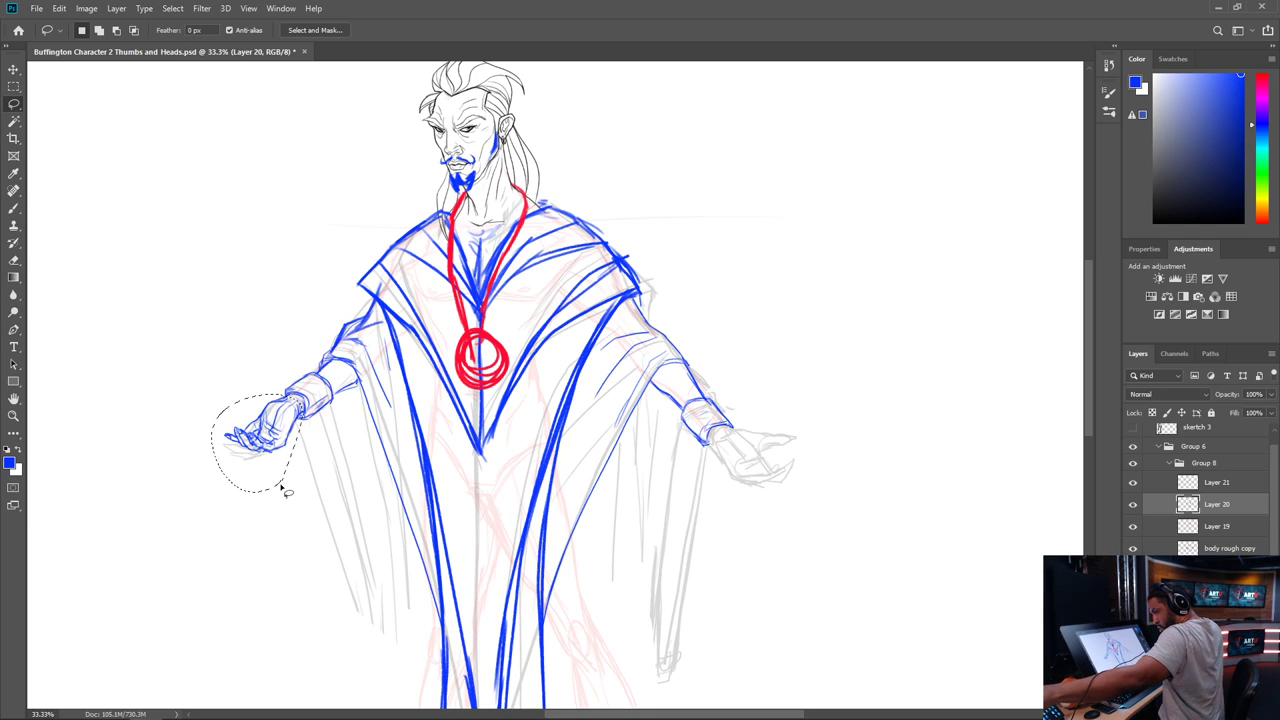
key(ctrl+t)
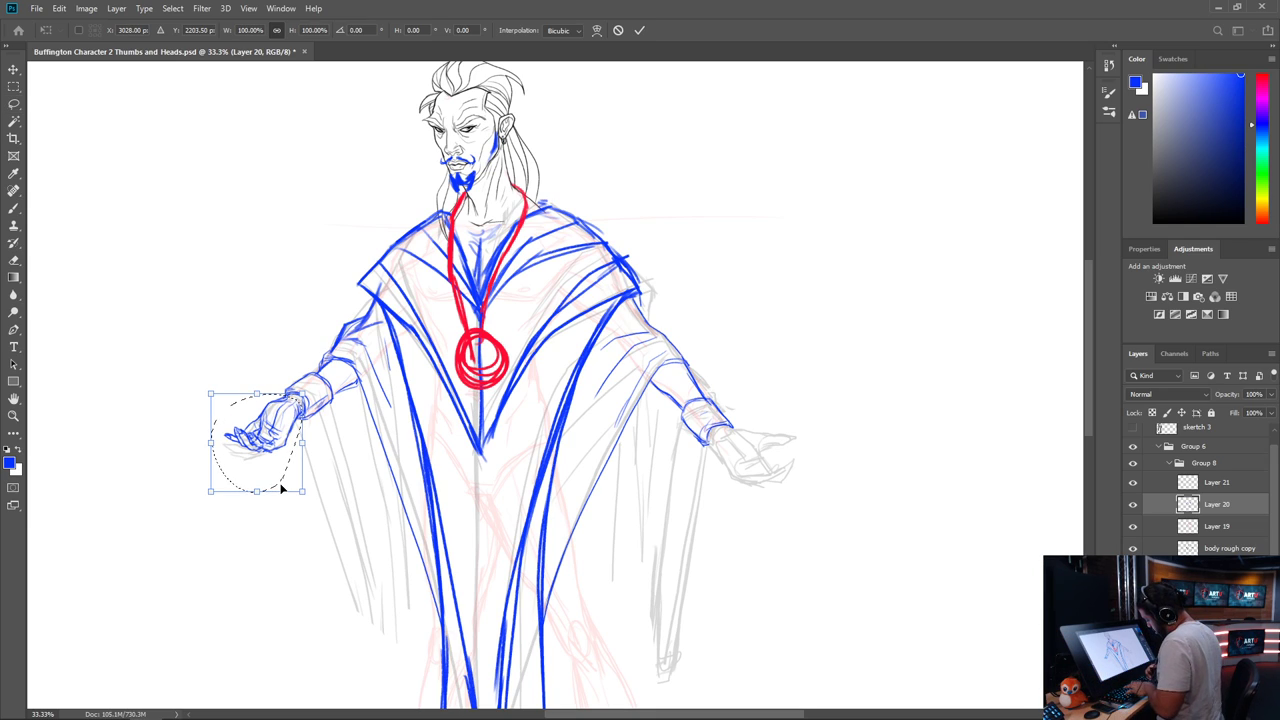
drag(210, 491, 197, 506)
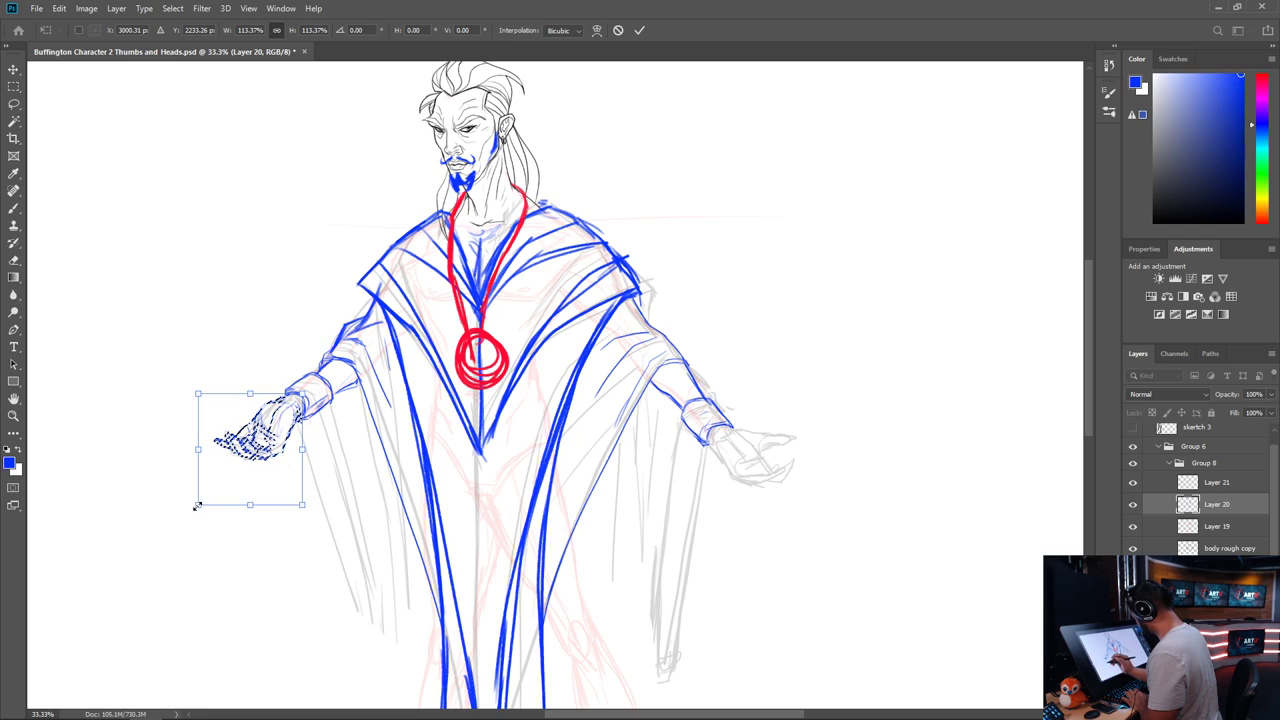
key(Return)
key(ctrl+d)
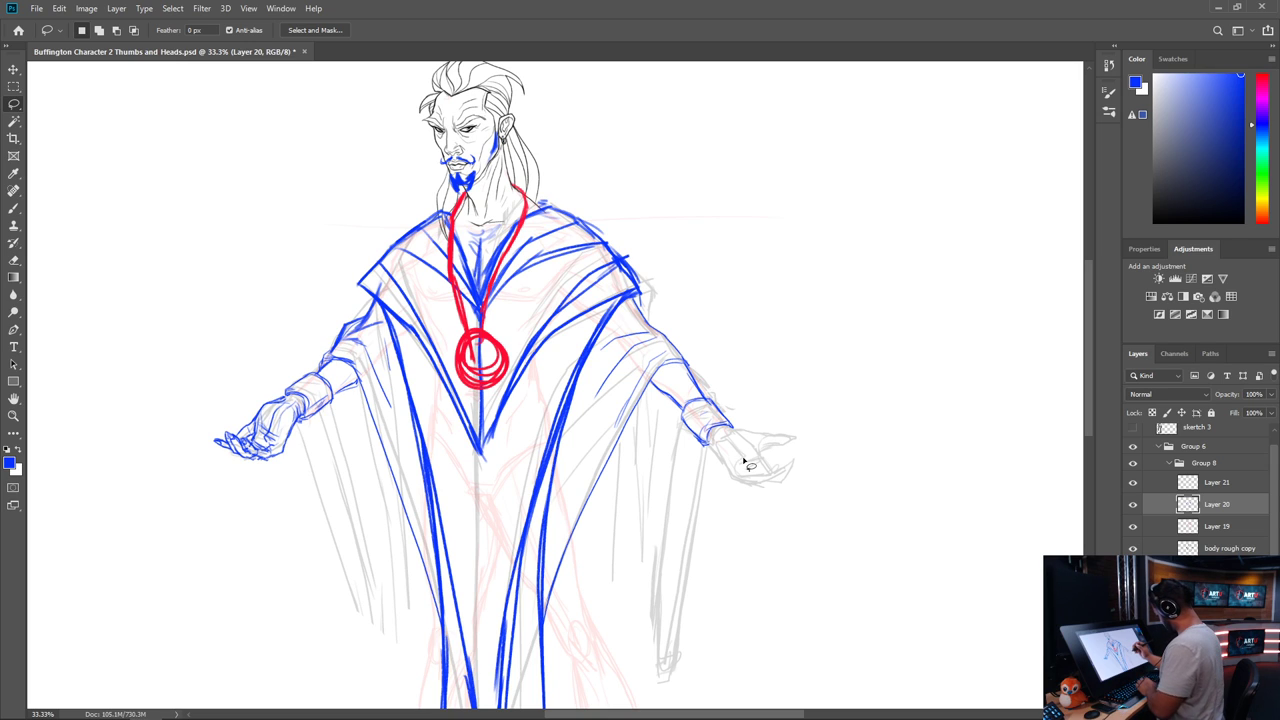
Sketch the palm of the left hand in blue with the brush, extending it from the left cuff
key(ctrl+plus)
drag(711, 534, 677, 513)
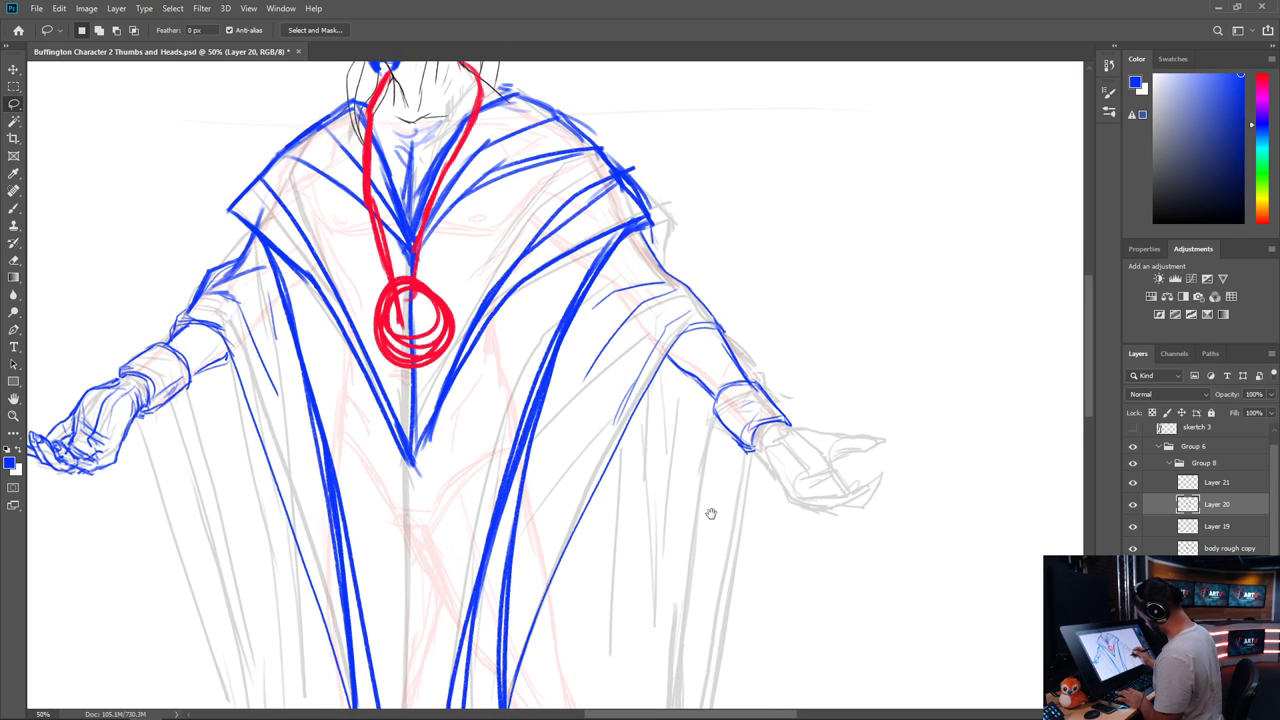
drag(799, 534, 580, 488)
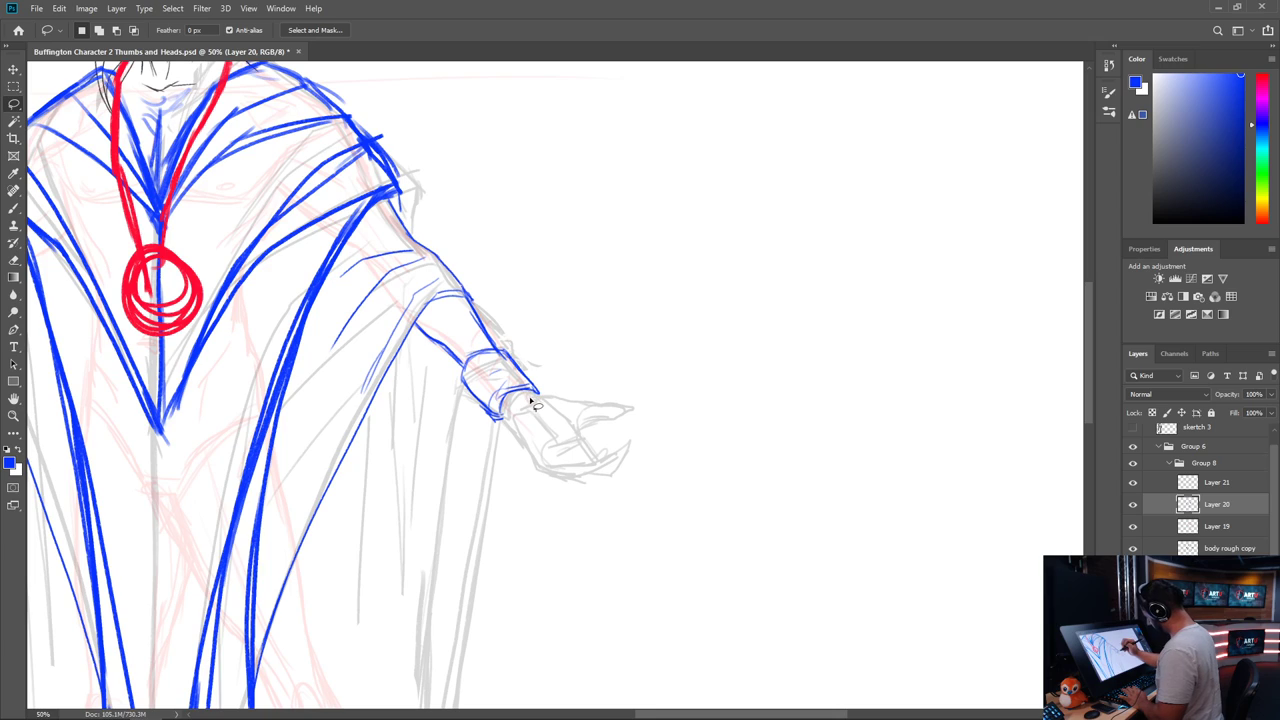
key(b)
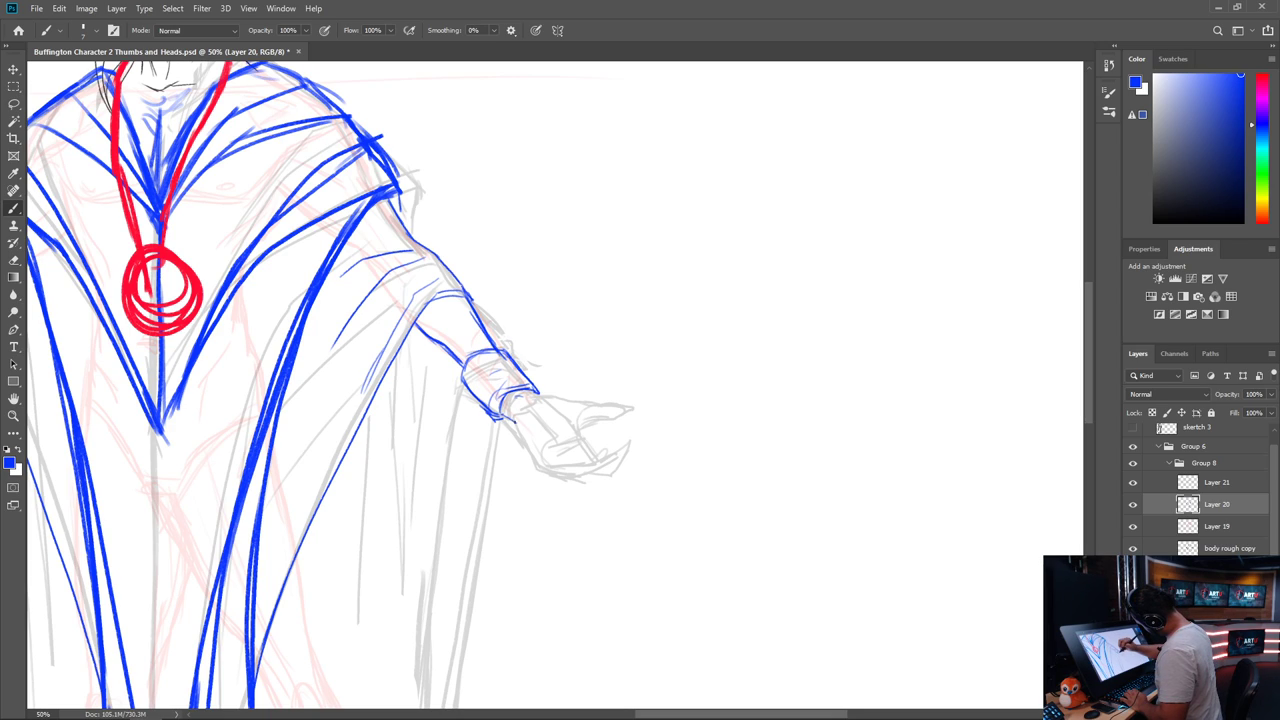
drag(504, 416, 543, 440)
mouse_move(510, 400)
mouse_down()
mouse_move(562, 417)
mouse_move(544, 389)
mouse_move(584, 388)
mouse_move(561, 388)
mouse_move(540, 430)
mouse_move(564, 451)
mouse_move(574, 401)
mouse_move(557, 432)
mouse_move(582, 406)
mouse_move(574, 449)
mouse_up()
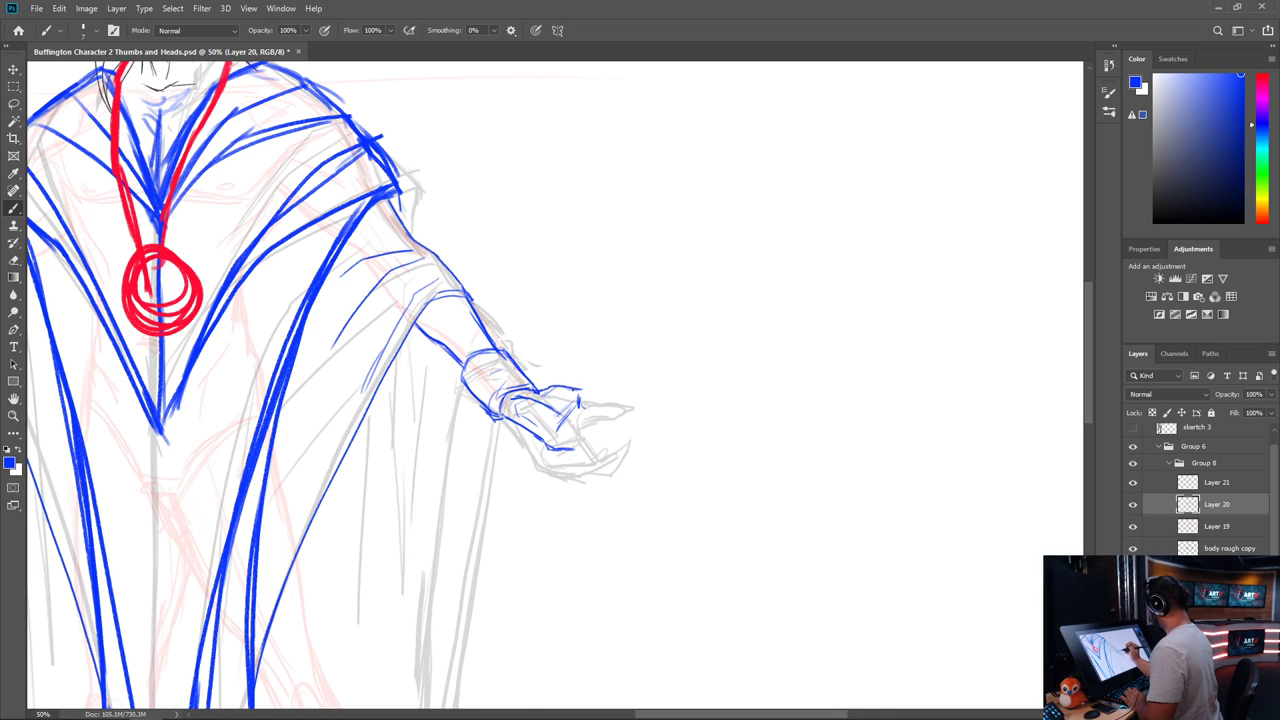
Draw the outstretched upper digit of the left hand and the curled fingers along the palm's lower edge
mouse_move(572, 391)
mouse_down()
mouse_move(610, 385)
mouse_move(584, 404)
mouse_move(610, 402)
mouse_up()
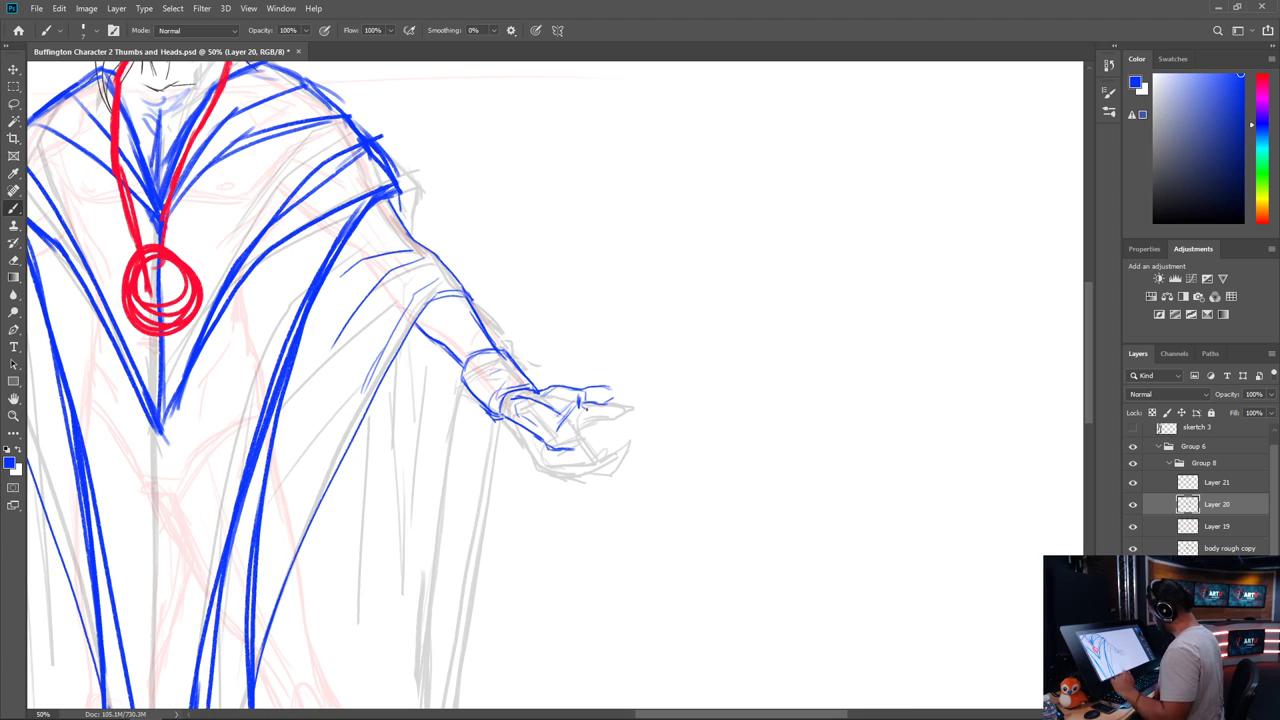
mouse_move(607, 386)
mouse_down()
mouse_move(617, 390)
mouse_move(595, 401)
mouse_up()
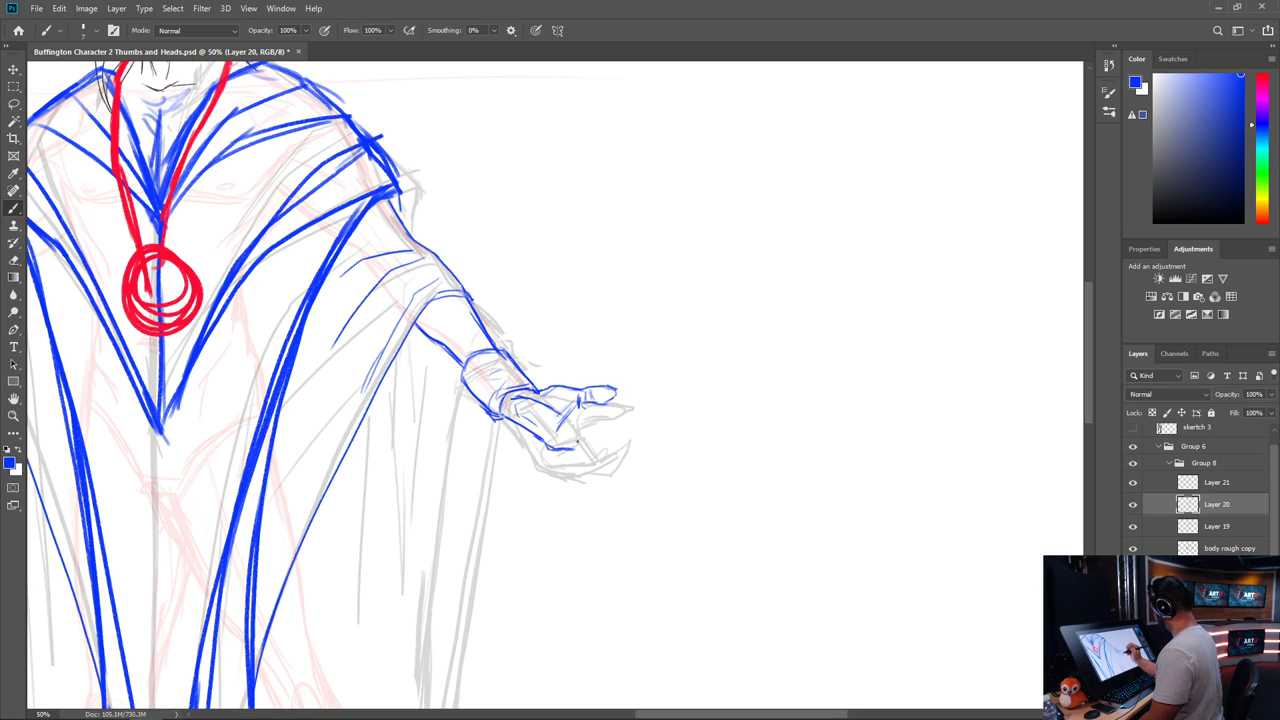
mouse_move(562, 450)
mouse_down()
mouse_move(610, 437)
mouse_move(570, 430)
mouse_move(596, 413)
mouse_move(564, 444)
mouse_move(590, 450)
mouse_move(567, 445)
mouse_move(607, 434)
mouse_up()
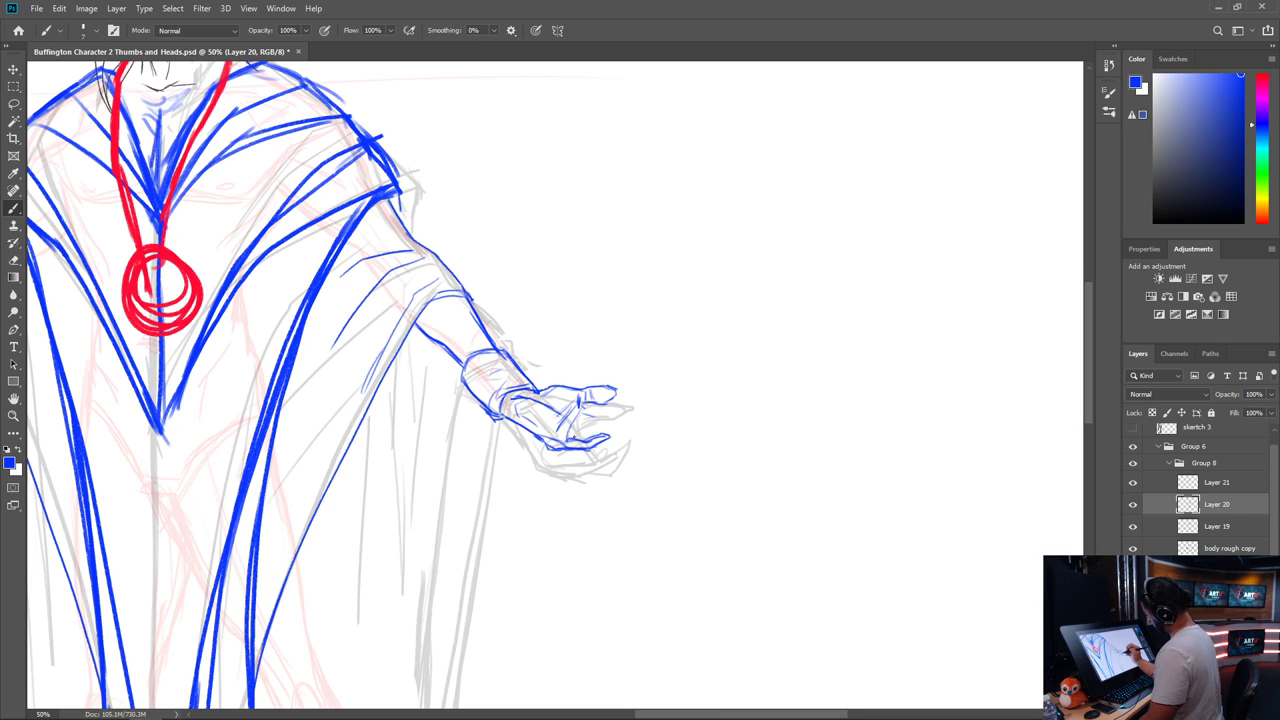
mouse_move(582, 413)
mouse_down()
mouse_move(598, 404)
mouse_move(598, 432)
mouse_move(635, 410)
mouse_up()
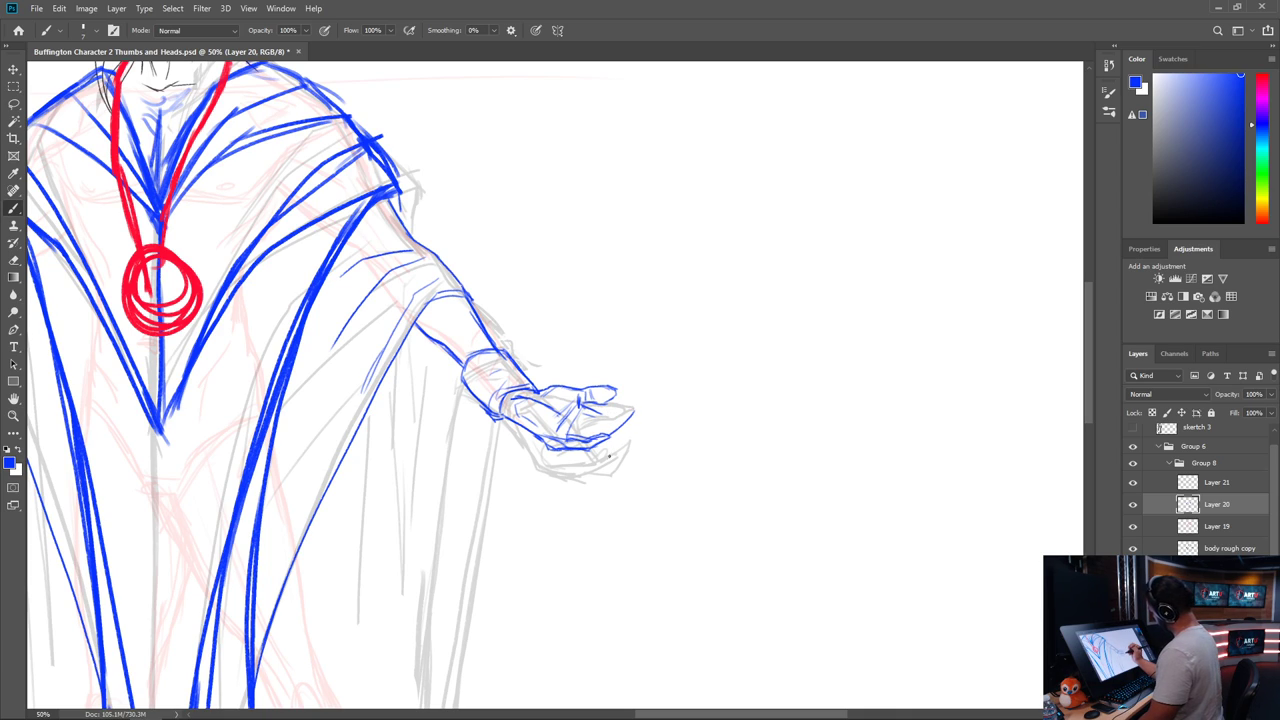
Lasso the blue left hand sketch, move it off the arm onto the empty canvas beside the figure and deselect
key(ctrl+minus)
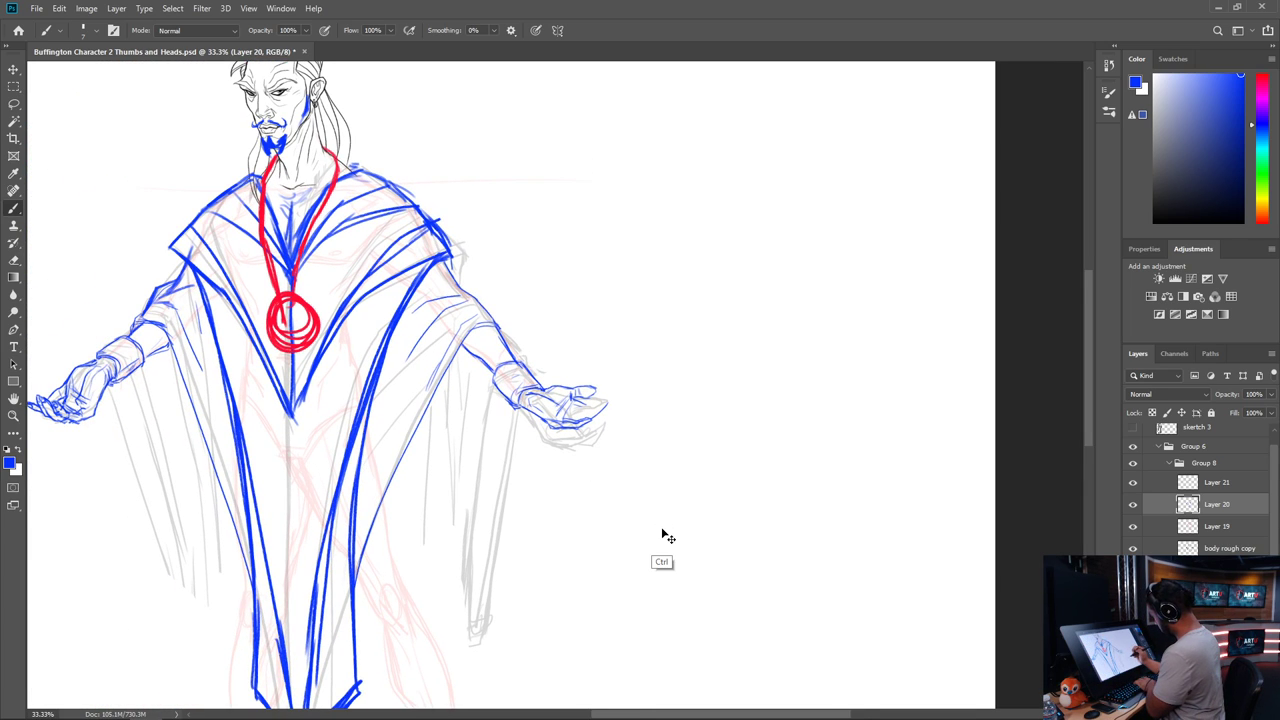
key(ctrl+plus)
mouse_move(668, 542)
mouse_down()
mouse_move(675, 443)
mouse_move(615, 373)
mouse_move(508, 403)
mouse_move(483, 453)
mouse_move(667, 513)
mouse_move(783, 431)
mouse_move(835, 279)
mouse_up()
key(l)
key(v)
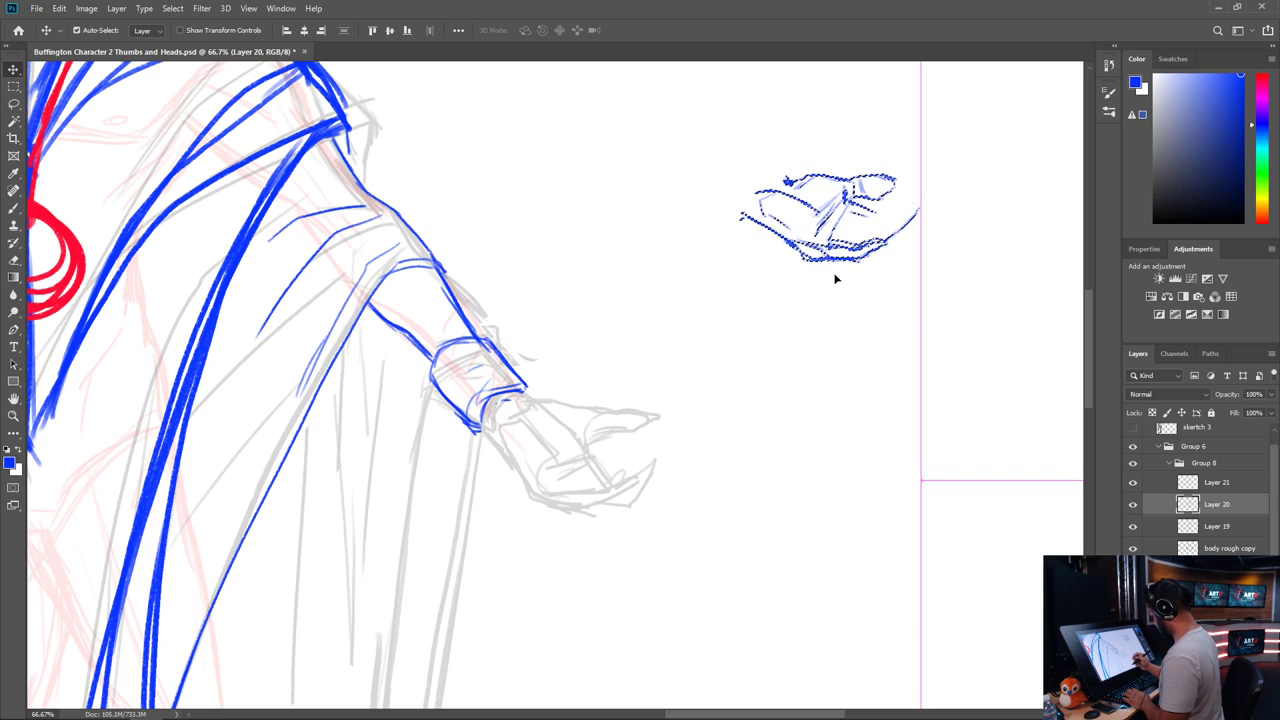
key(ctrl+d)
Redraw the left hand's wrist and outer palm edge in blue, running down from the cuff over the faded hand
key(b)
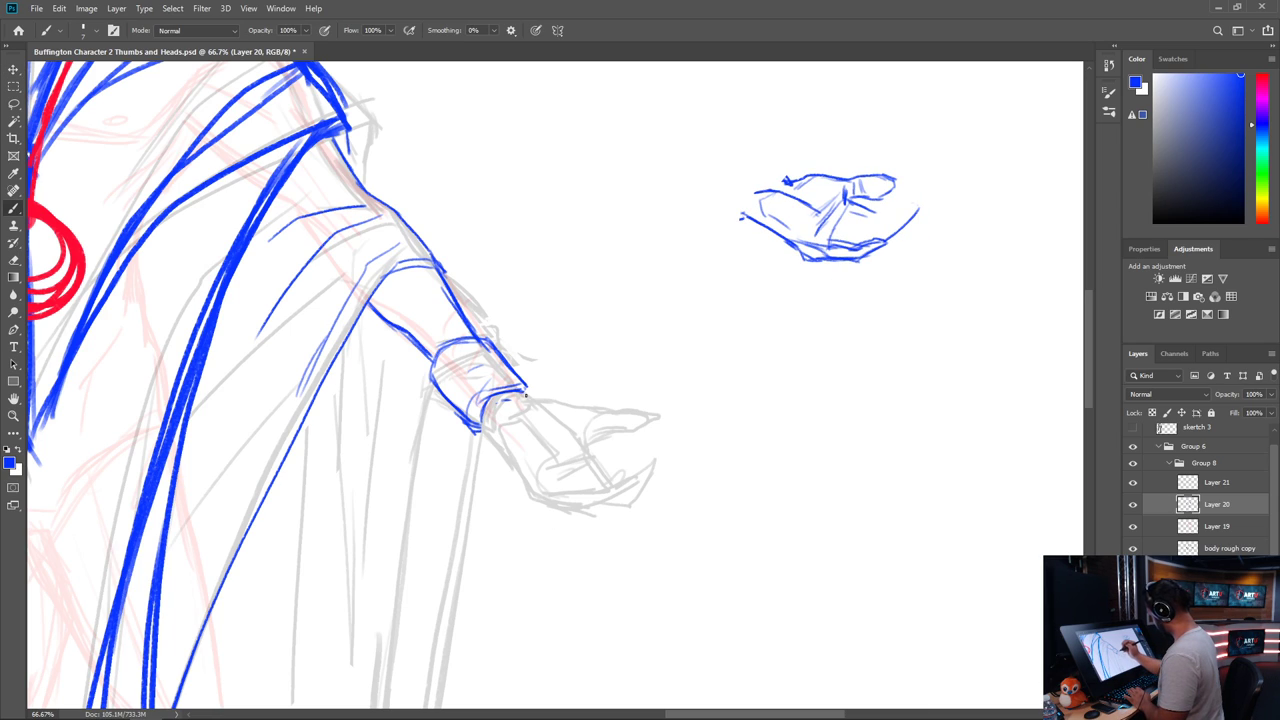
drag(521, 393, 530, 410)
mouse_move(530, 400)
mouse_down()
mouse_move(495, 432)
mouse_move(484, 420)
mouse_move(500, 474)
mouse_up()
mouse_move(496, 422)
mouse_down()
mouse_move(500, 466)
mouse_move(512, 446)
mouse_up()
mouse_move(524, 428)
mouse_down()
mouse_move(530, 450)
mouse_move(510, 426)
mouse_move(552, 422)
mouse_move(558, 454)
mouse_move(512, 504)
mouse_up()
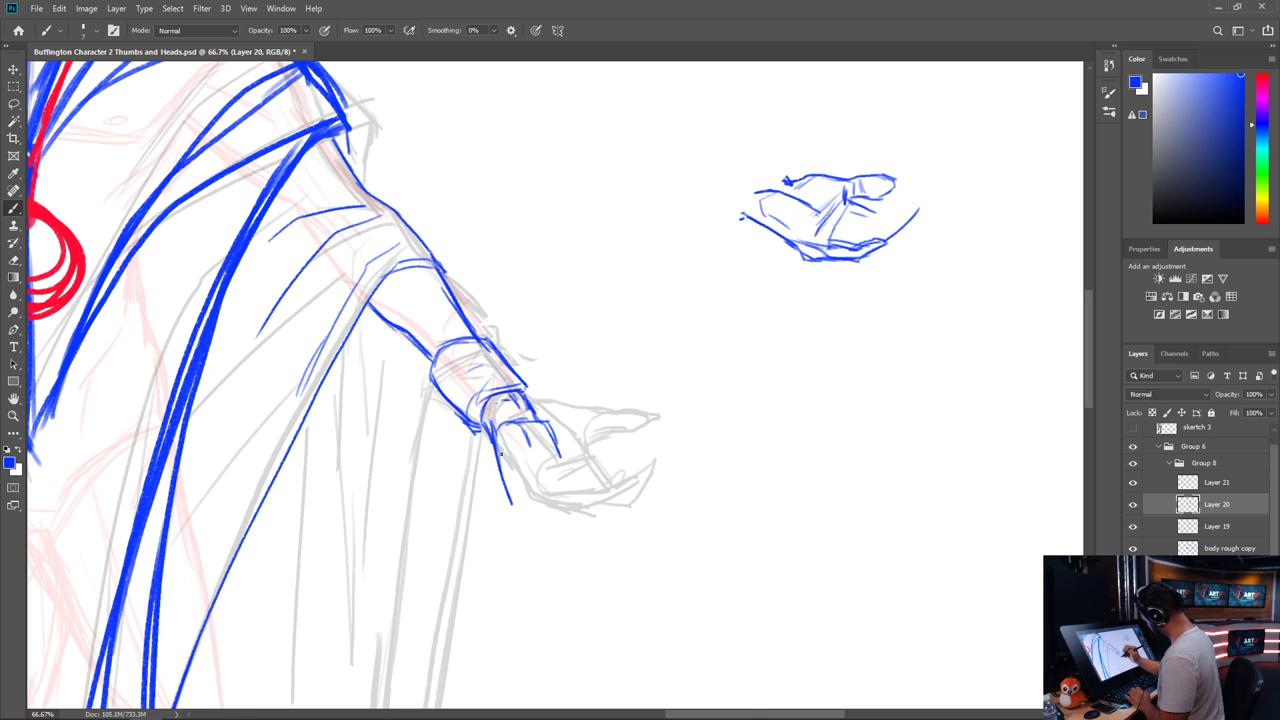
drag(500, 438, 522, 510)
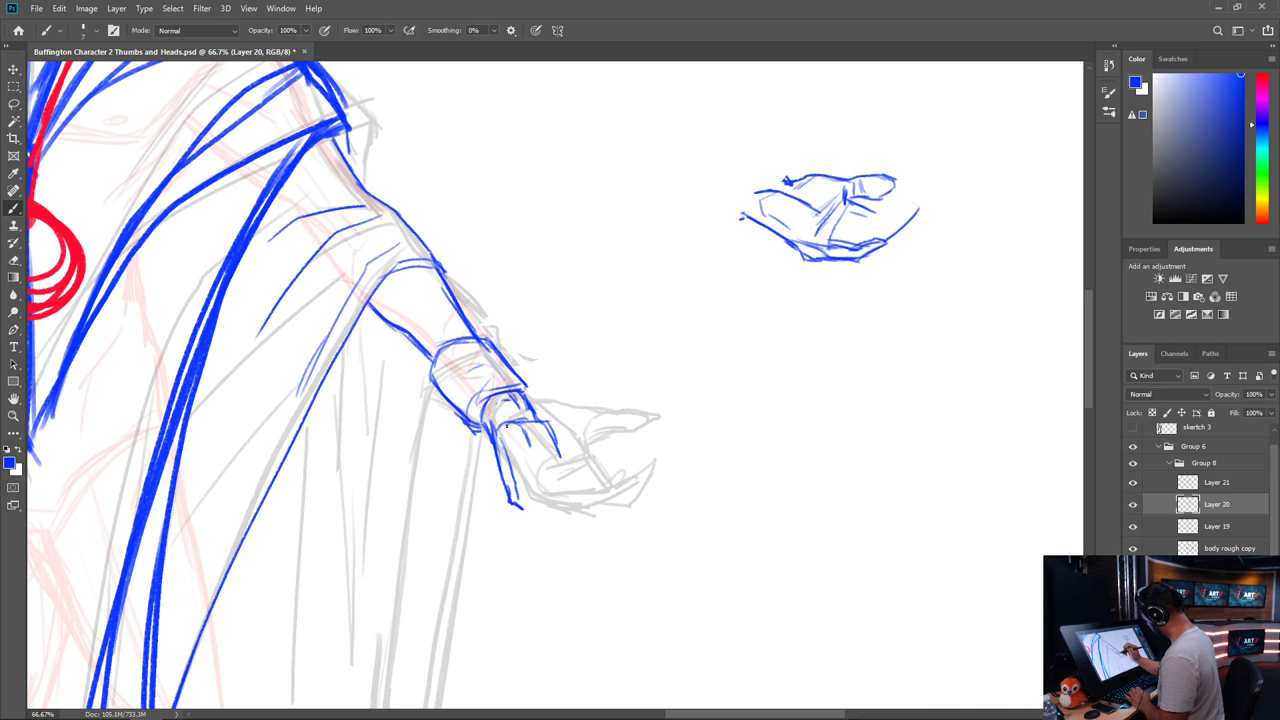
Block in the inner planes of the redrawn left palm and strengthen its upper edge down toward the fingers
mouse_move(494, 428)
mouse_down()
mouse_move(524, 430)
mouse_move(540, 454)
mouse_up()
mouse_move(514, 466)
mouse_down()
mouse_move(540, 452)
mouse_move(520, 470)
mouse_up()
drag(548, 426, 572, 460)
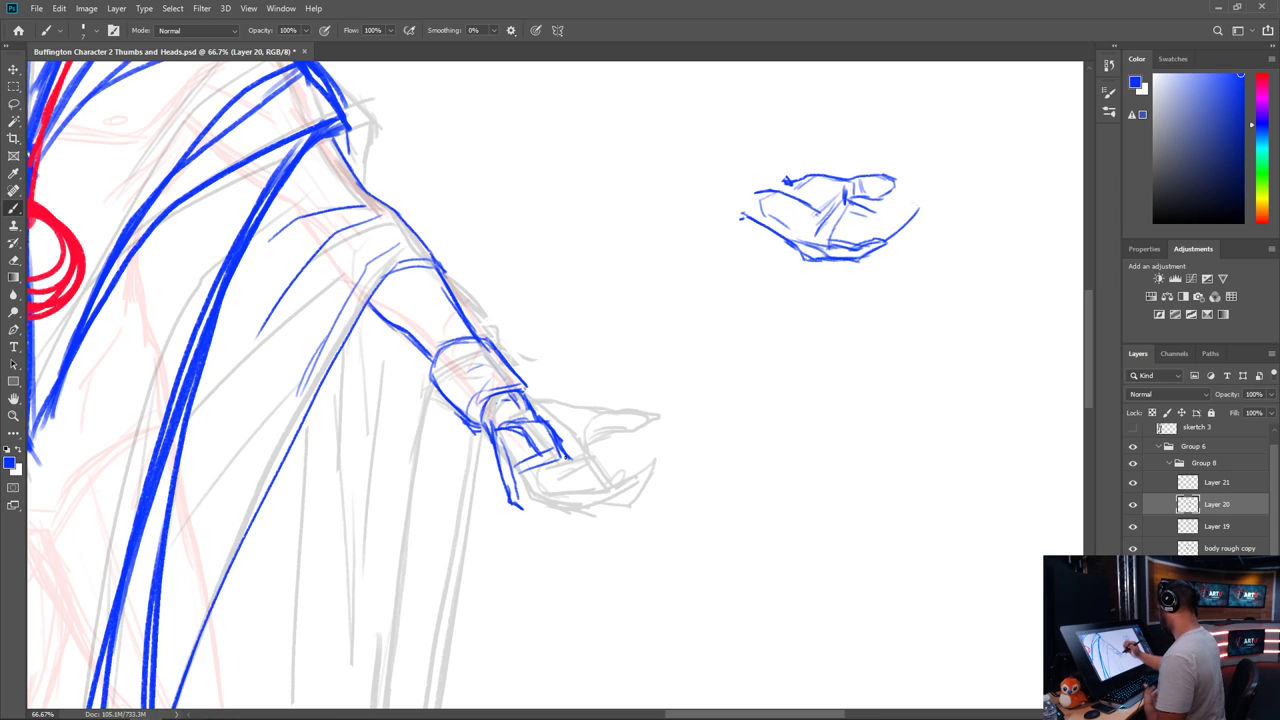
drag(564, 456, 571, 467)
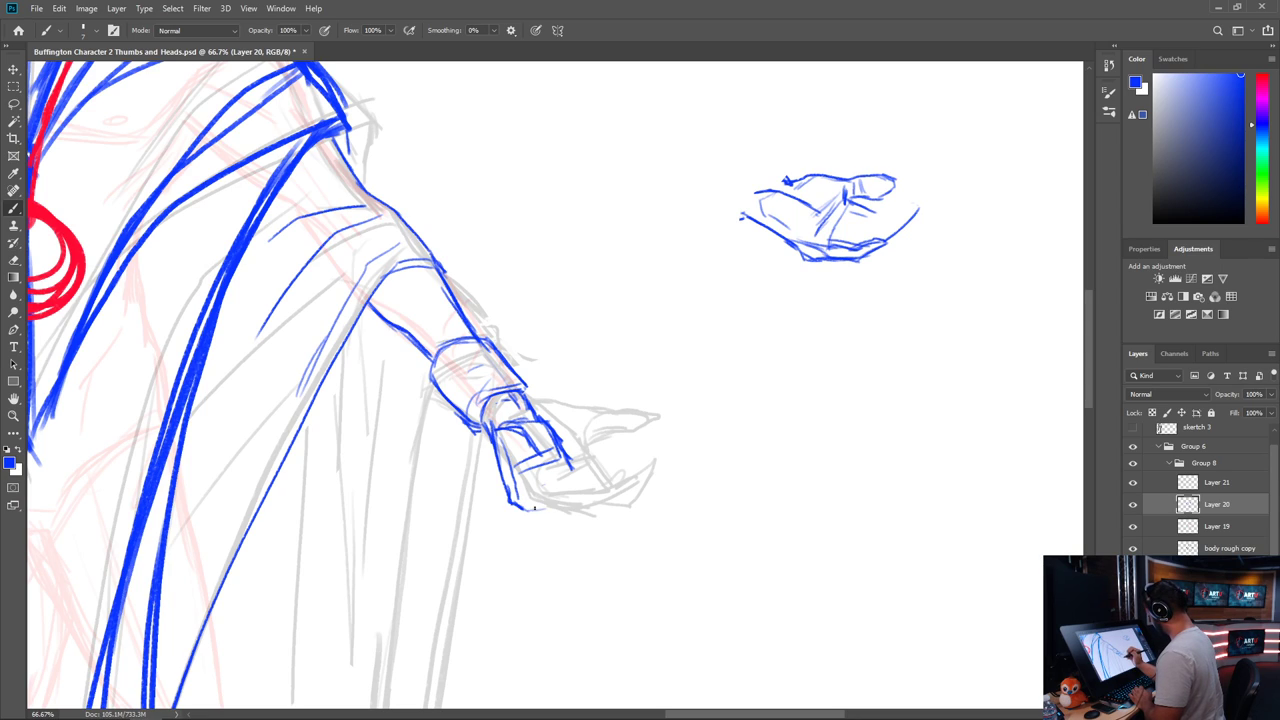
Close the lower contour of the redrawn left palm and sketch the small curled fingers at its end
drag(535, 507, 558, 493)
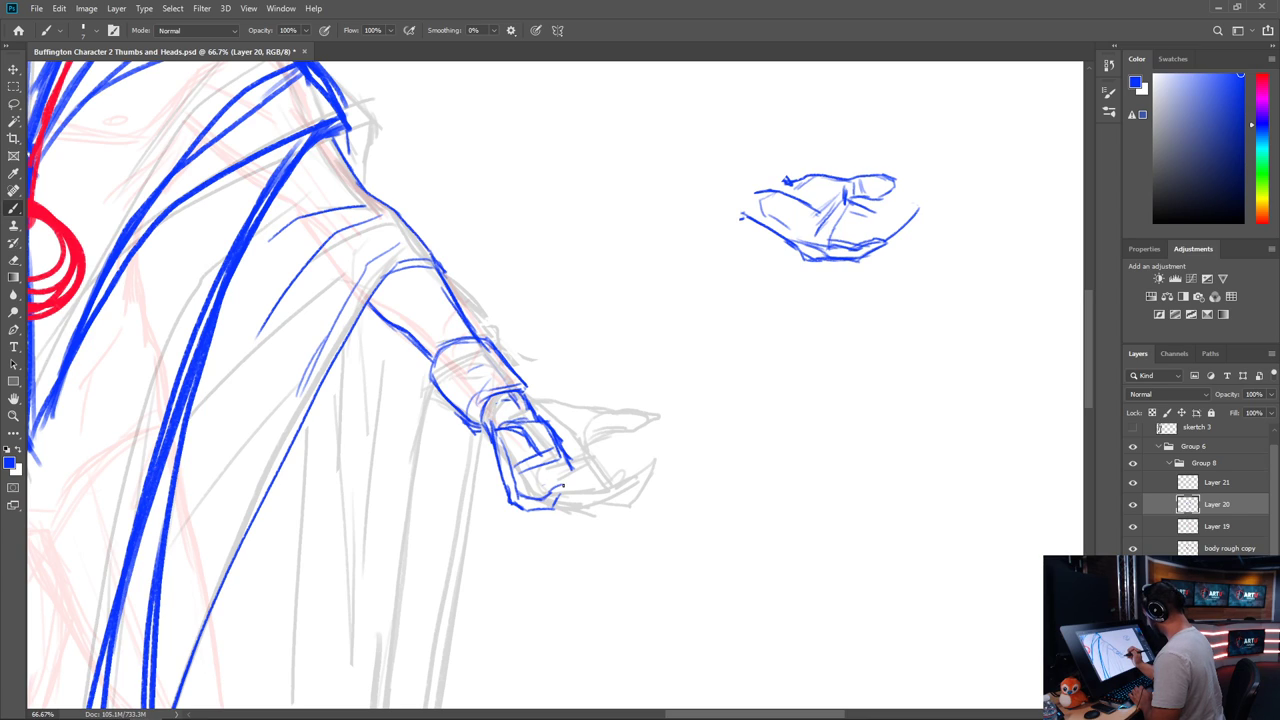
mouse_move(566, 492)
mouse_down()
mouse_move(548, 509)
mouse_move(590, 492)
mouse_move(593, 470)
mouse_move(563, 510)
mouse_move(587, 473)
mouse_move(589, 485)
mouse_move(551, 478)
mouse_up()
mouse_move(525, 486)
mouse_down()
mouse_move(563, 476)
mouse_move(590, 497)
mouse_move(614, 470)
mouse_move(582, 505)
mouse_up()
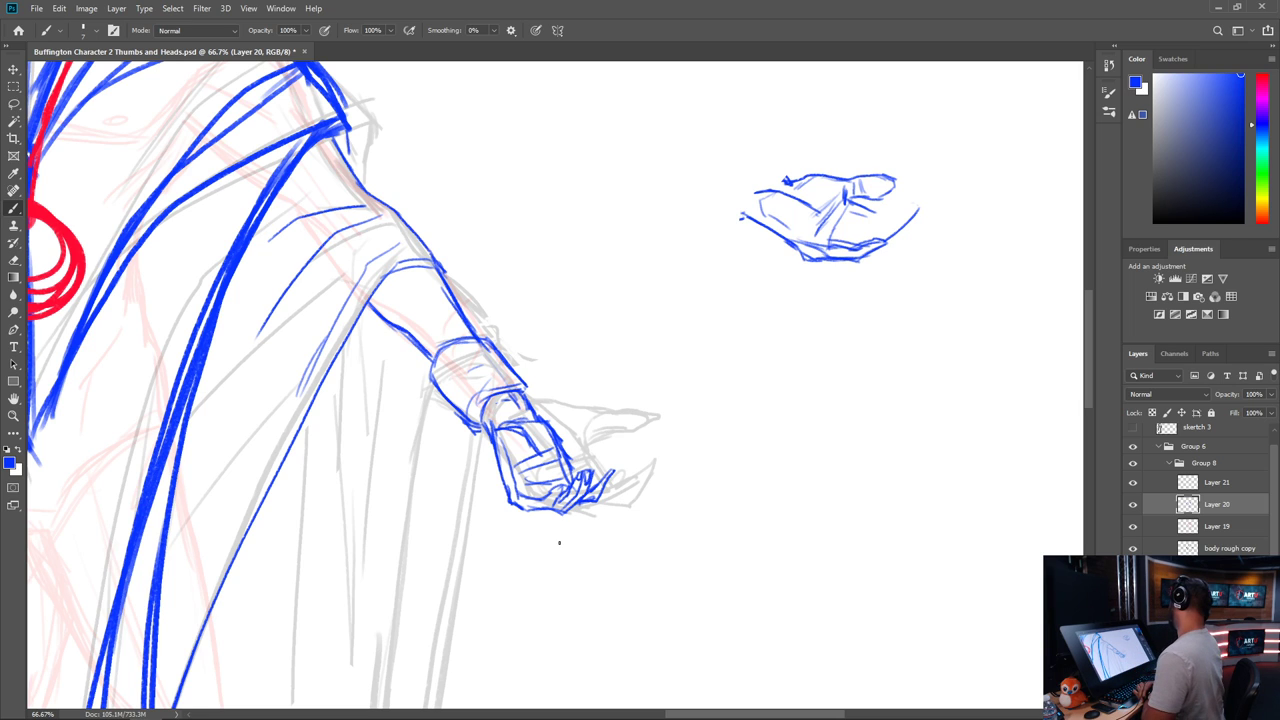
Lasso the redrawn blue left hand below the cuff, delete it and deselect
key(ctrl+minus)
key(ctrl+minus)
key(ctrl+minus)
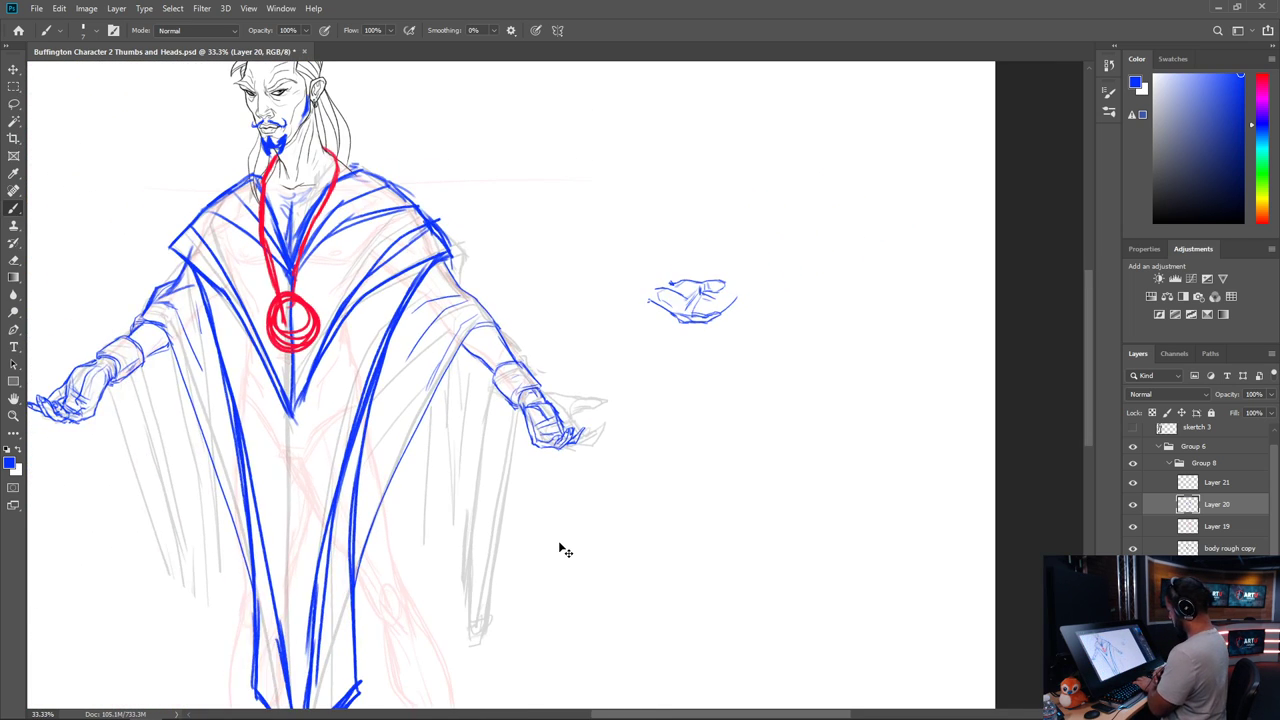
key(ctrl+plus)
key(ctrl+plus)
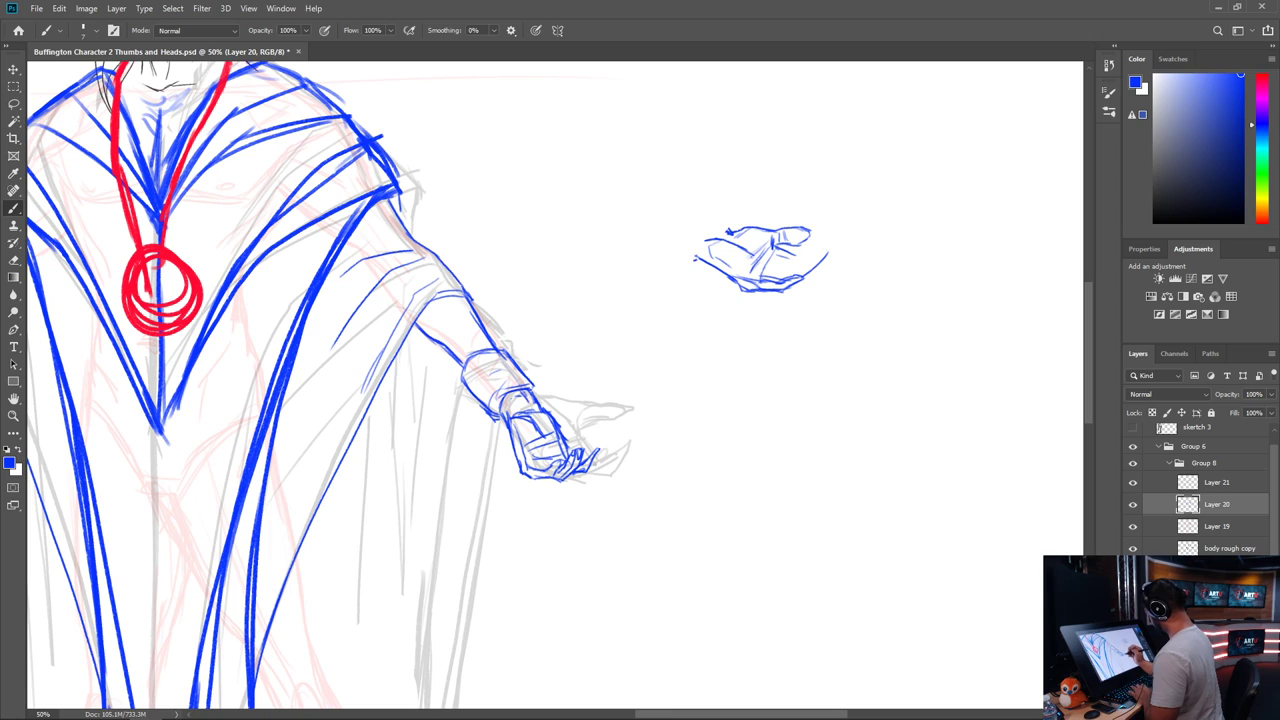
key(l)
mouse_move(621, 466)
mouse_down()
mouse_move(577, 407)
mouse_move(480, 444)
mouse_move(615, 478)
mouse_up()
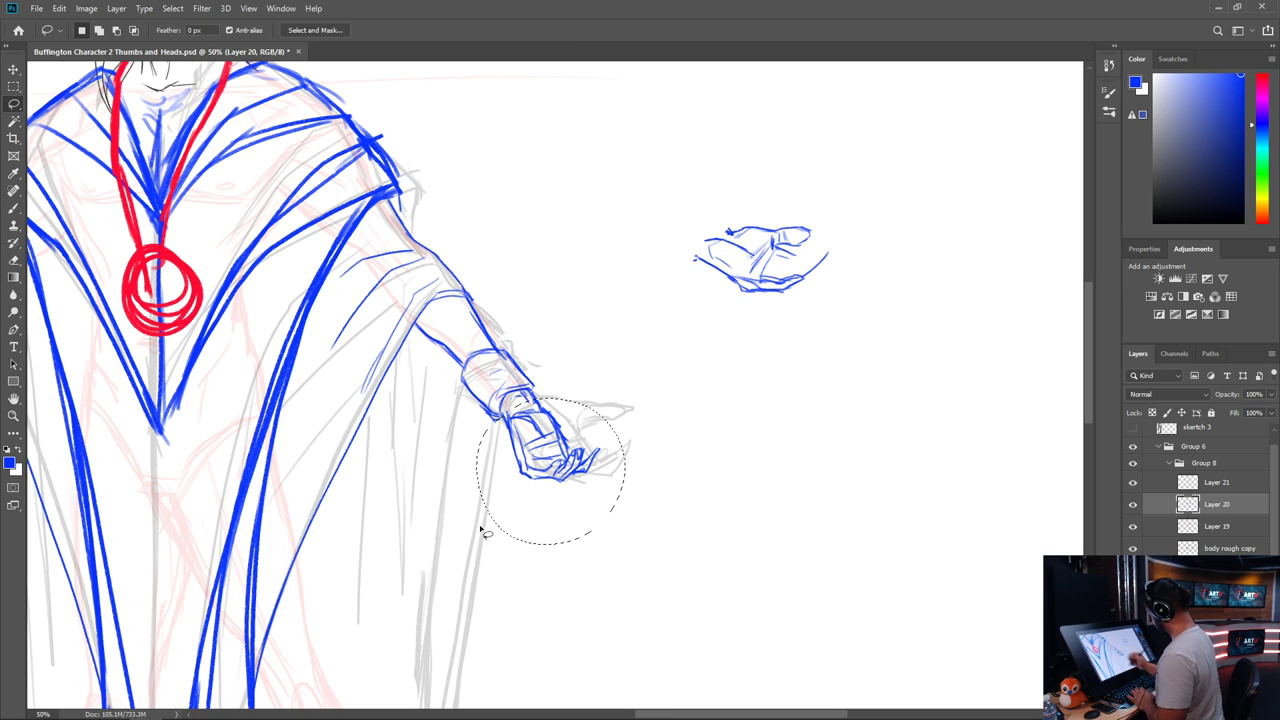
key(Delete)
key(ctrl+d)
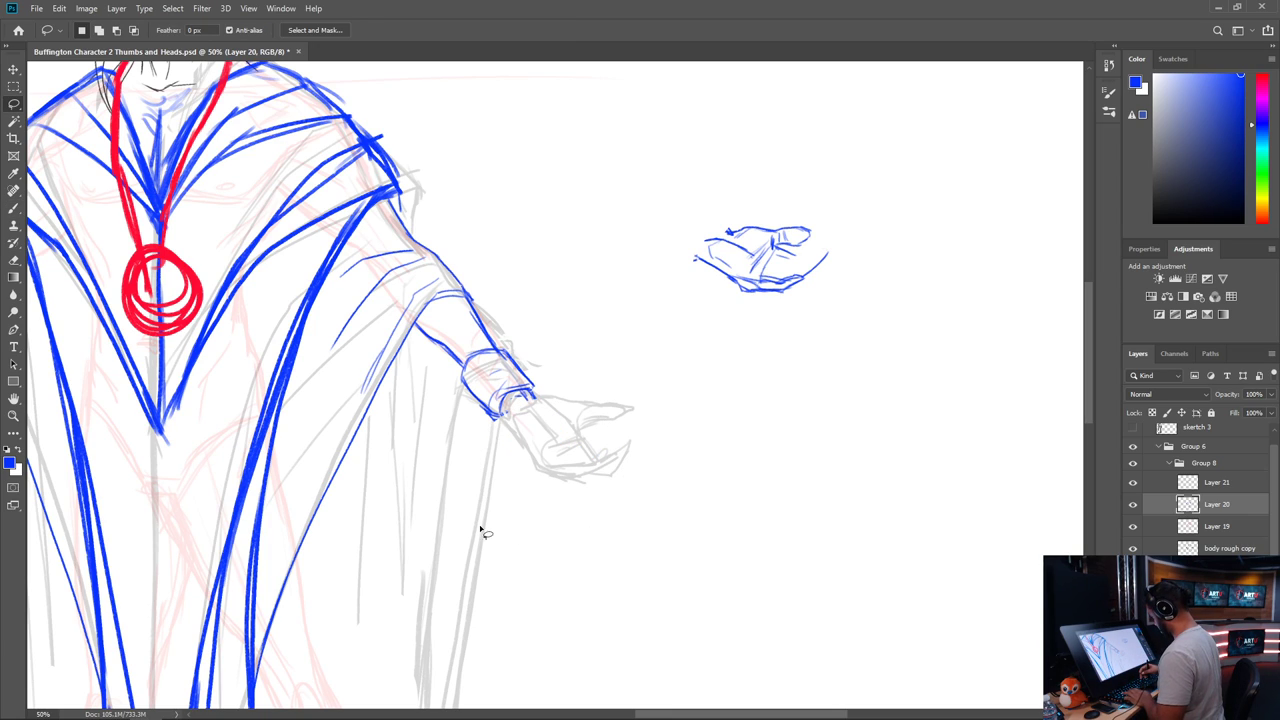
Sketch the left hand's wrist, outer edges and inner palm lines anew in blue, running down from the cuff
key(ctrl+plus)
key(ctrl+plus)
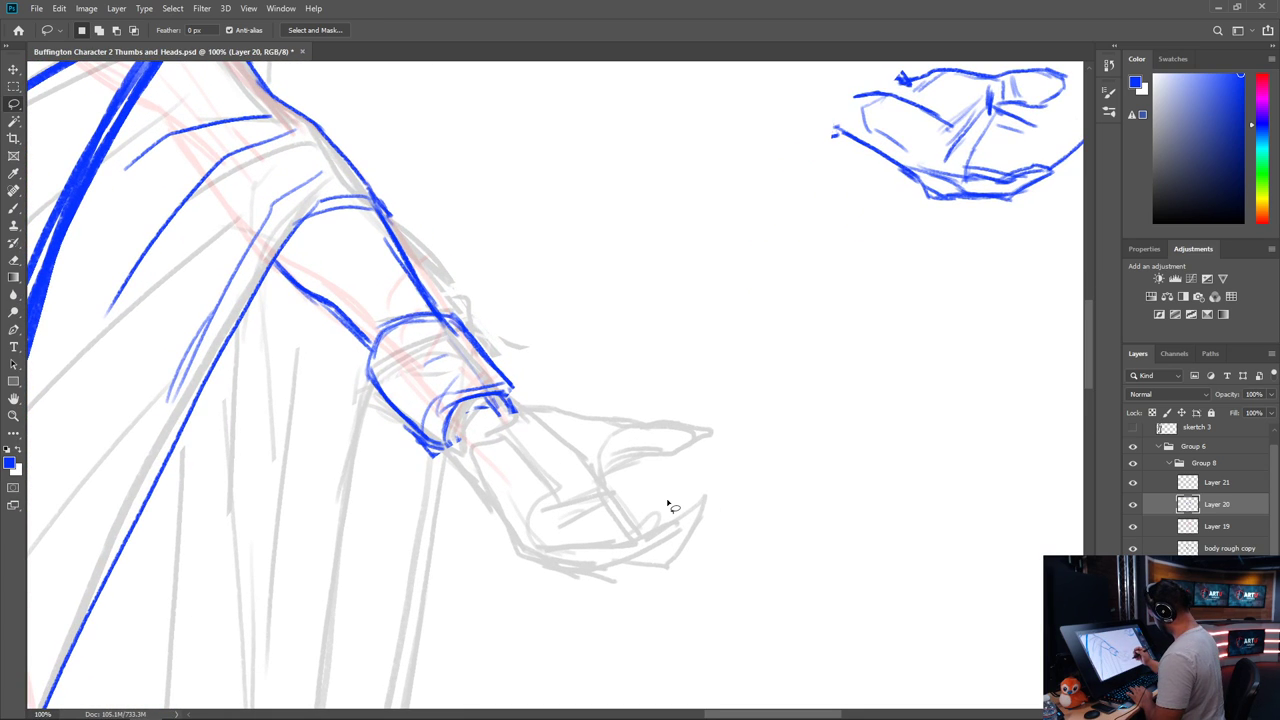
key(b)
drag(503, 398, 541, 430)
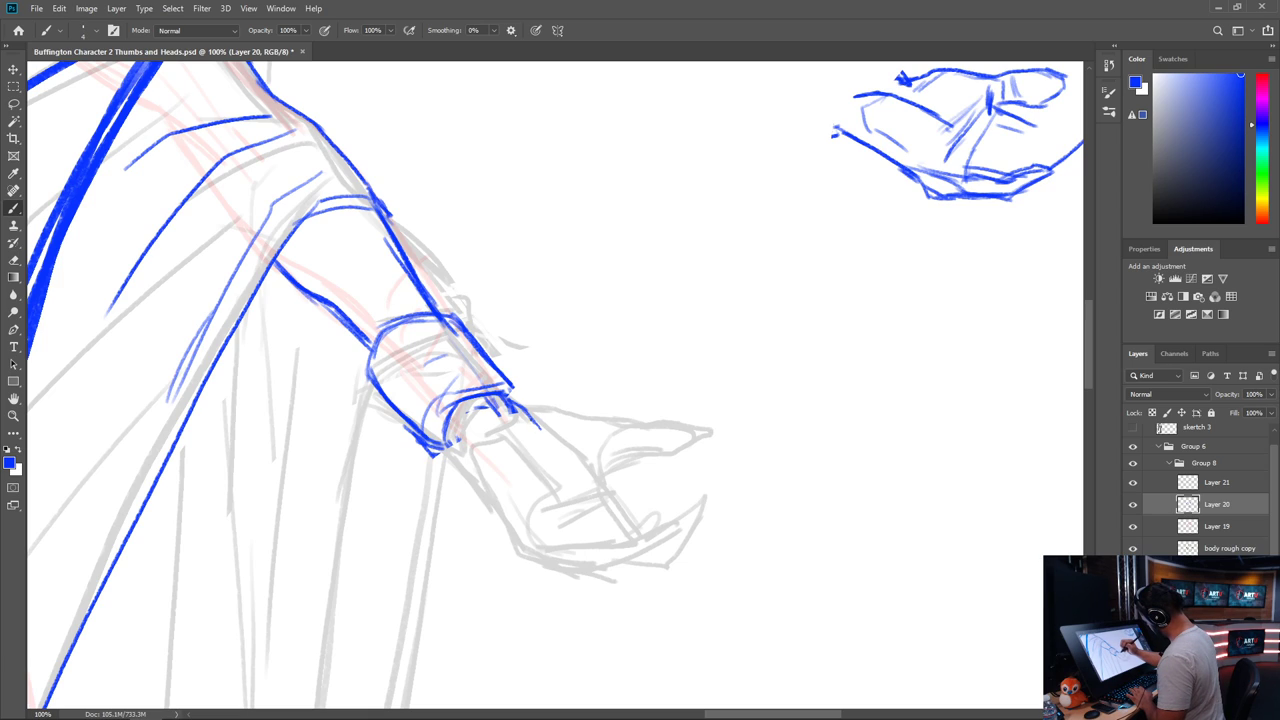
drag(459, 443, 488, 531)
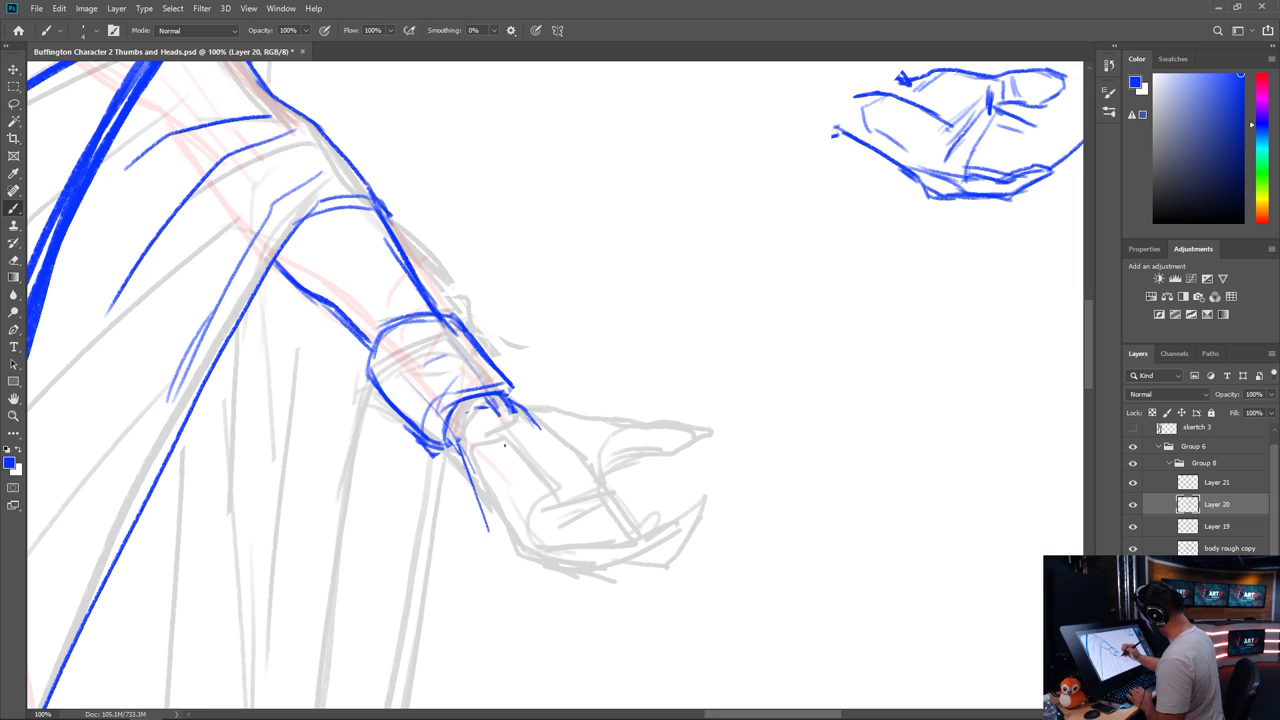
mouse_move(512, 411)
mouse_down()
mouse_move(476, 433)
mouse_move(535, 477)
mouse_up()
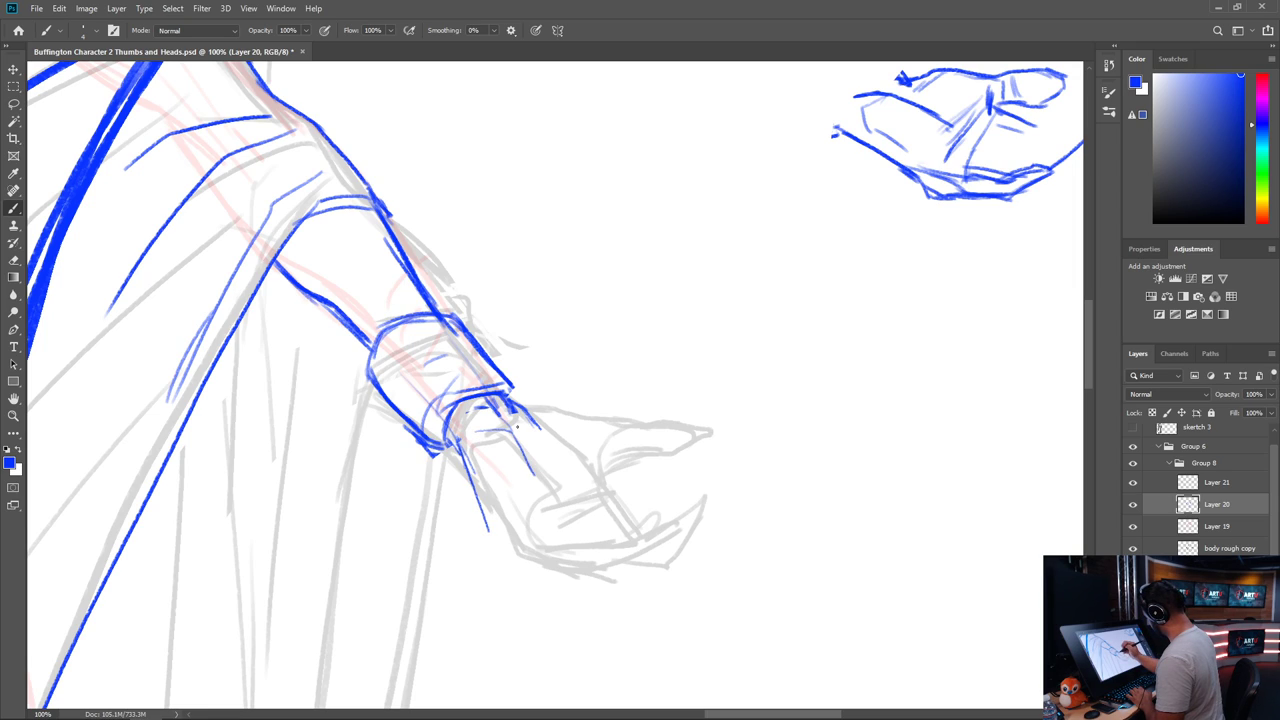
drag(512, 404, 552, 474)
mouse_move(506, 438)
mouse_down()
mouse_move(520, 480)
mouse_move(480, 461)
mouse_move(496, 532)
mouse_up()
drag(468, 450, 470, 476)
mouse_move(464, 448)
mouse_down()
mouse_move(482, 443)
mouse_move(502, 538)
mouse_move(516, 526)
mouse_up()
drag(538, 422, 569, 472)
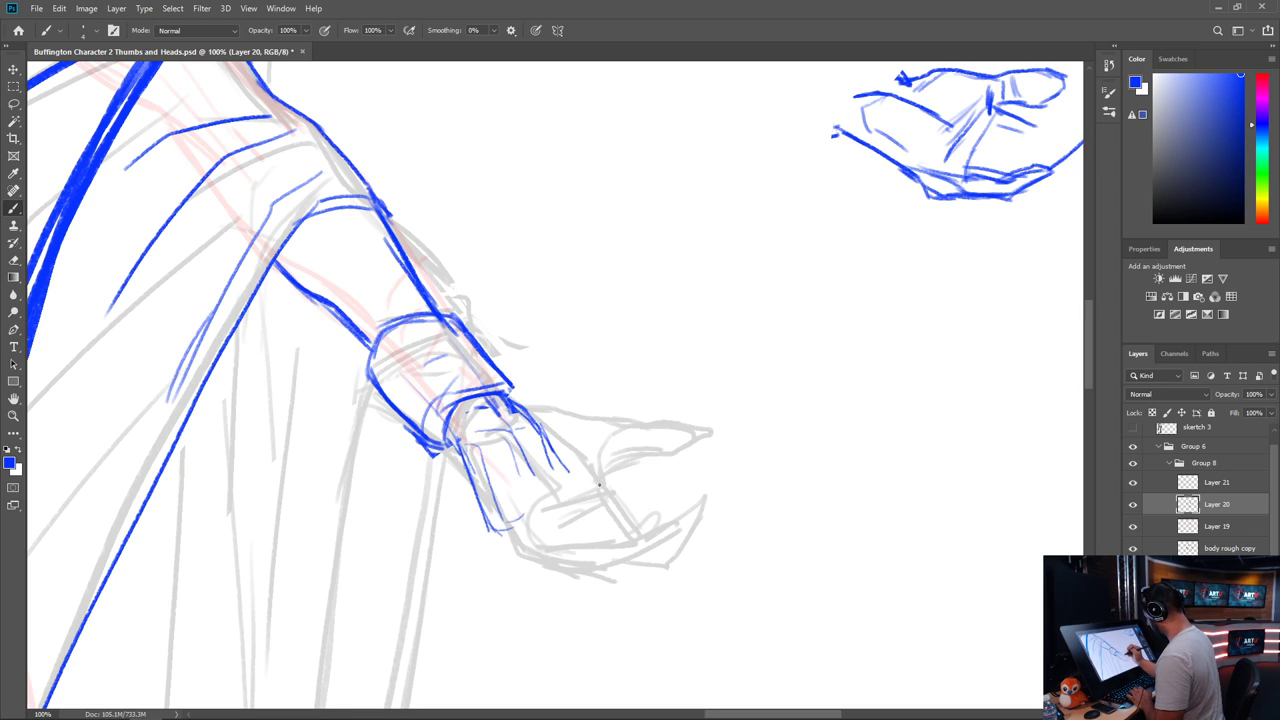
Close off the left palm with a slanted knuckle line and block in the first curled finger at its lower edge
drag(520, 507, 564, 470)
mouse_move(514, 516)
mouse_down()
mouse_move(560, 486)
mouse_move(526, 522)
mouse_move(534, 545)
mouse_up()
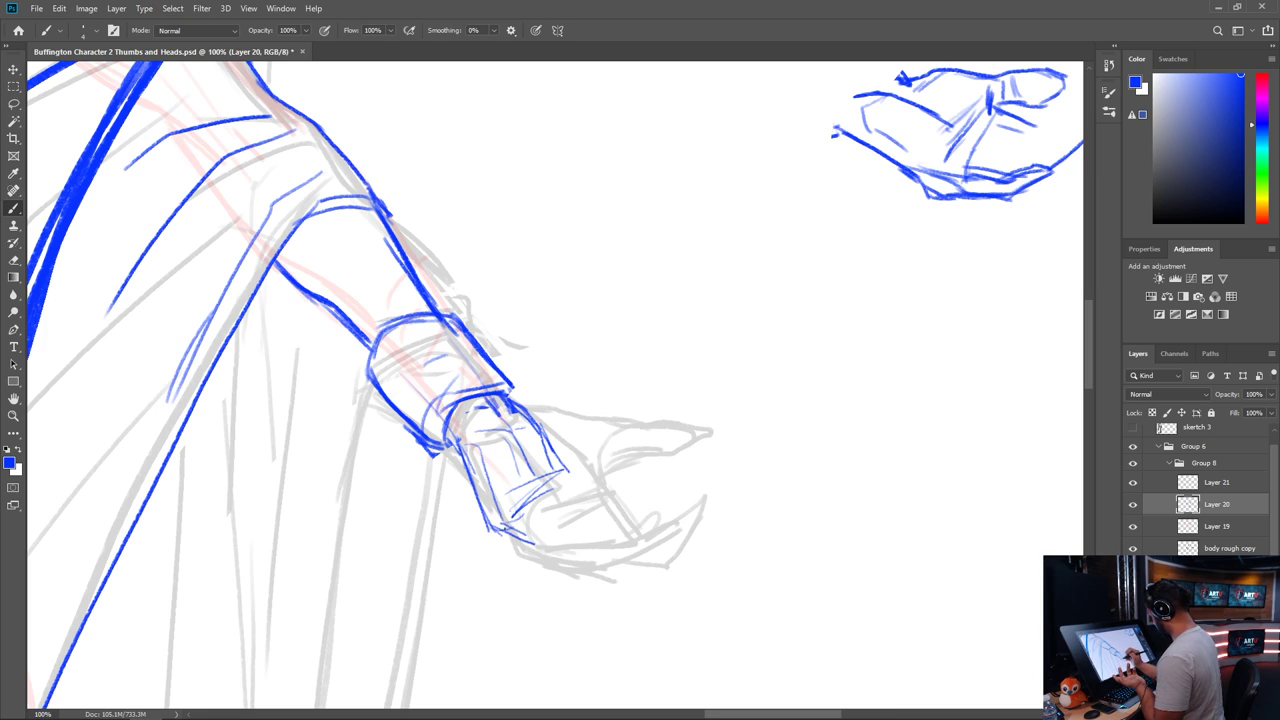
mouse_move(514, 530)
mouse_down()
mouse_move(546, 516)
mouse_move(531, 447)
mouse_move(545, 451)
mouse_up()
mouse_move(524, 471)
mouse_down()
mouse_move(544, 463)
mouse_move(530, 460)
mouse_move(538, 498)
mouse_move(552, 480)
mouse_up()
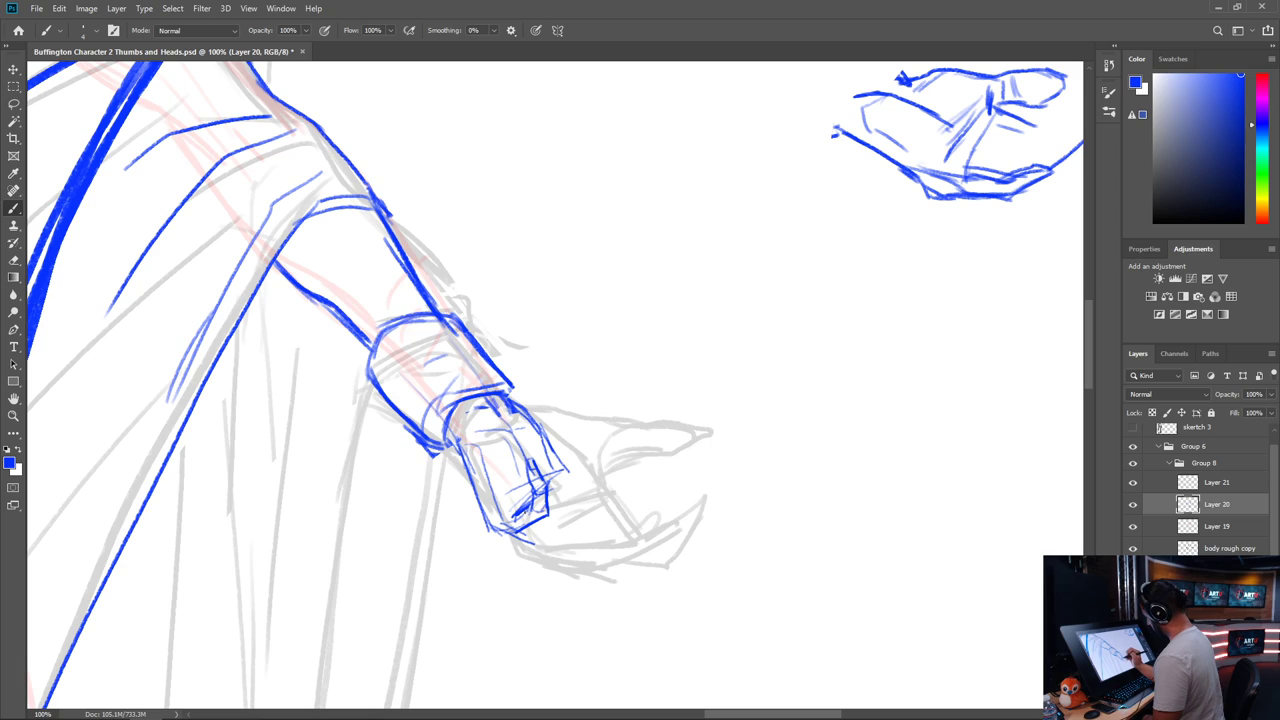
mouse_move(509, 520)
mouse_down()
mouse_move(521, 505)
mouse_move(490, 522)
mouse_move(514, 539)
mouse_move(530, 529)
mouse_up()
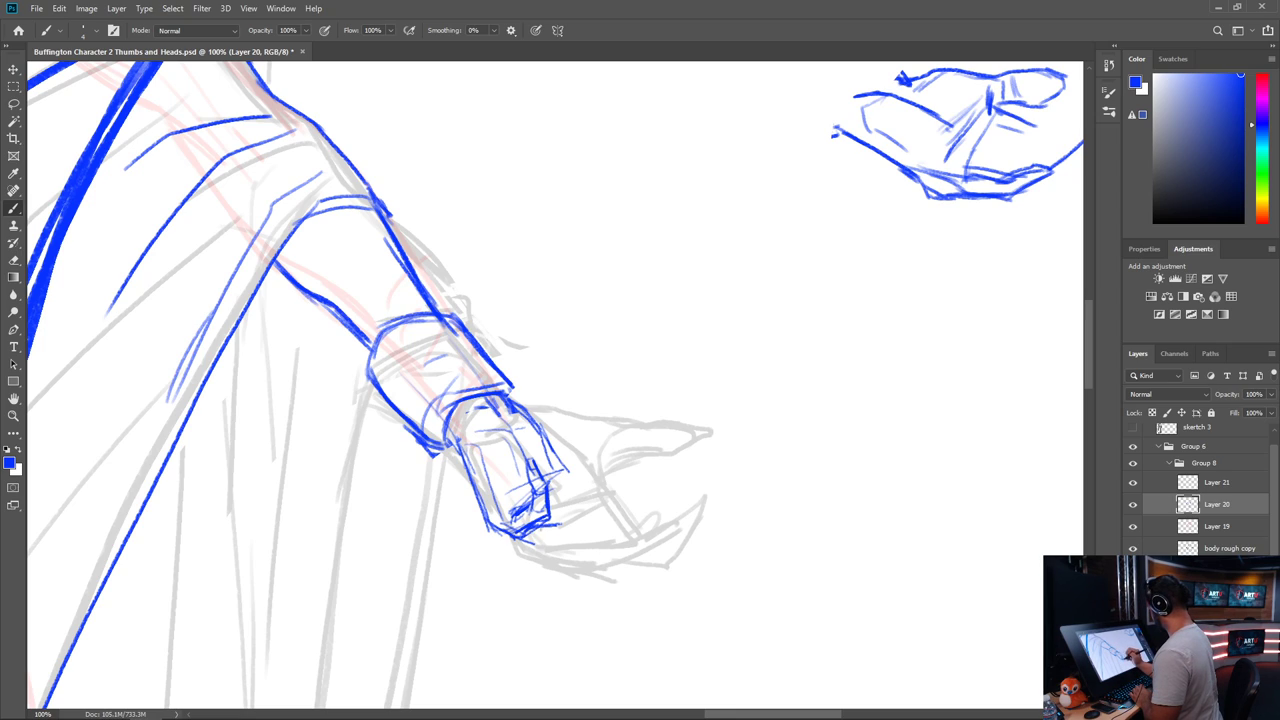
Sketch the remaining upturned fingers of the left hand in blue beyond the palm and join them to its edge
mouse_move(528, 534)
mouse_down()
mouse_move(566, 522)
mouse_move(578, 442)
mouse_up()
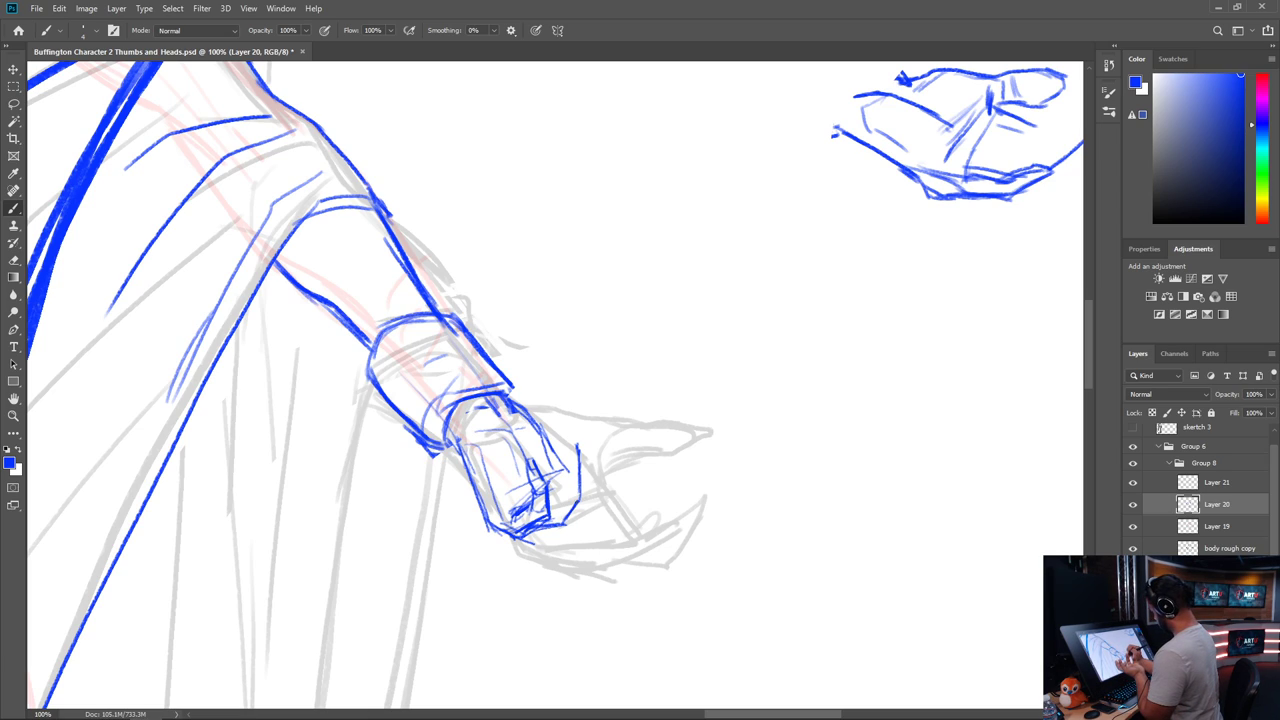
mouse_move(578, 494)
mouse_down()
mouse_move(570, 444)
mouse_move(566, 494)
mouse_up()
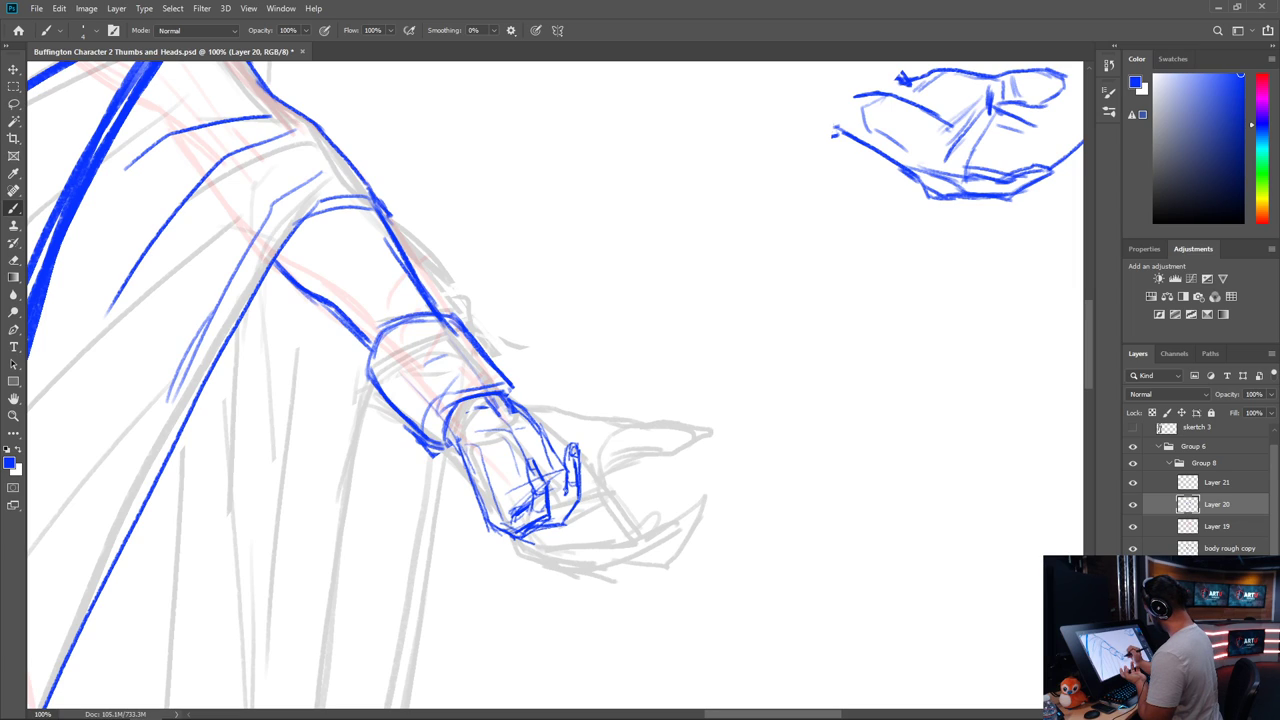
mouse_move(568, 490)
mouse_down()
mouse_move(555, 505)
mouse_move(594, 512)
mouse_move(609, 480)
mouse_move(606, 462)
mouse_move(590, 470)
mouse_move(598, 462)
mouse_up()
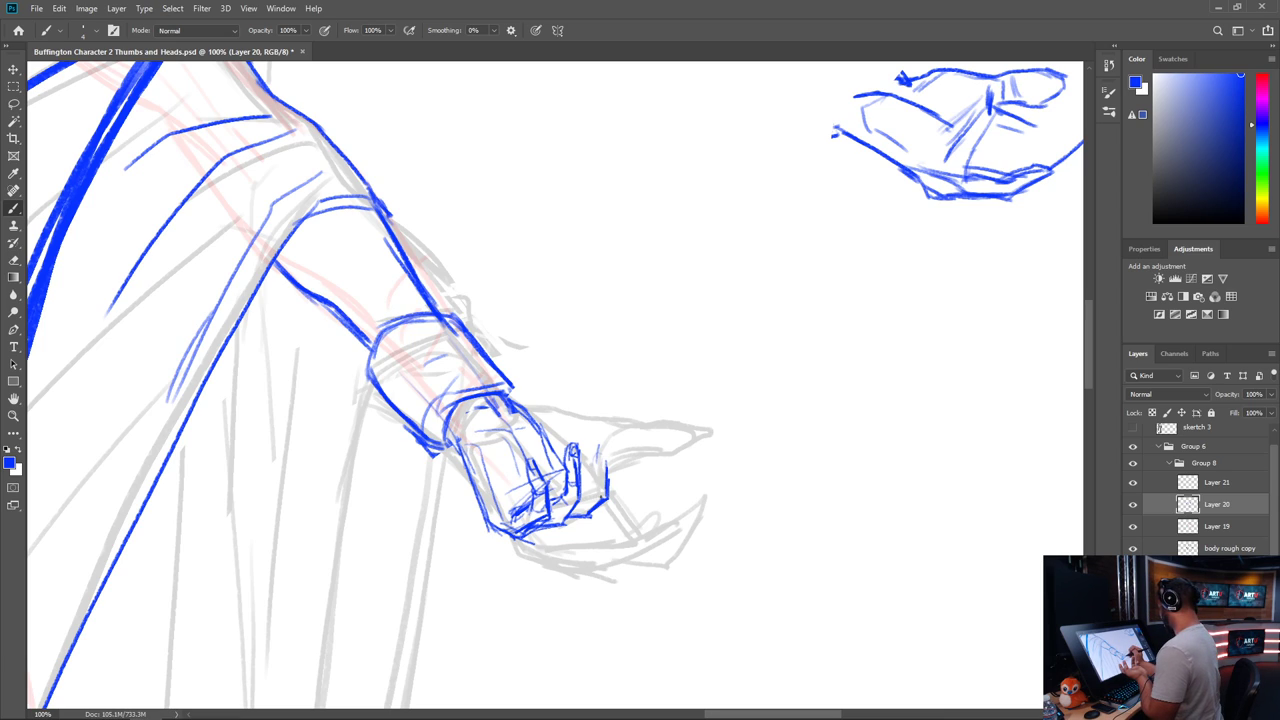
drag(592, 514, 626, 472)
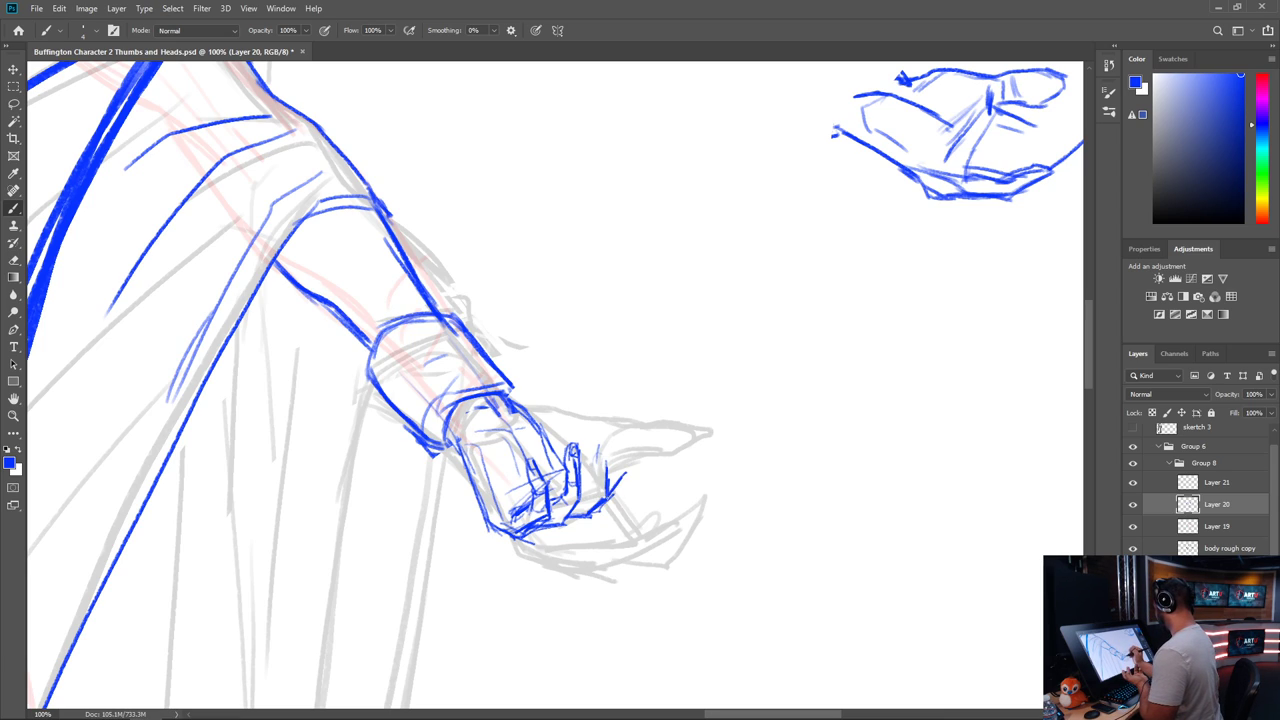
mouse_move(566, 519)
mouse_down()
mouse_move(590, 516)
mouse_move(623, 462)
mouse_move(570, 514)
mouse_up()
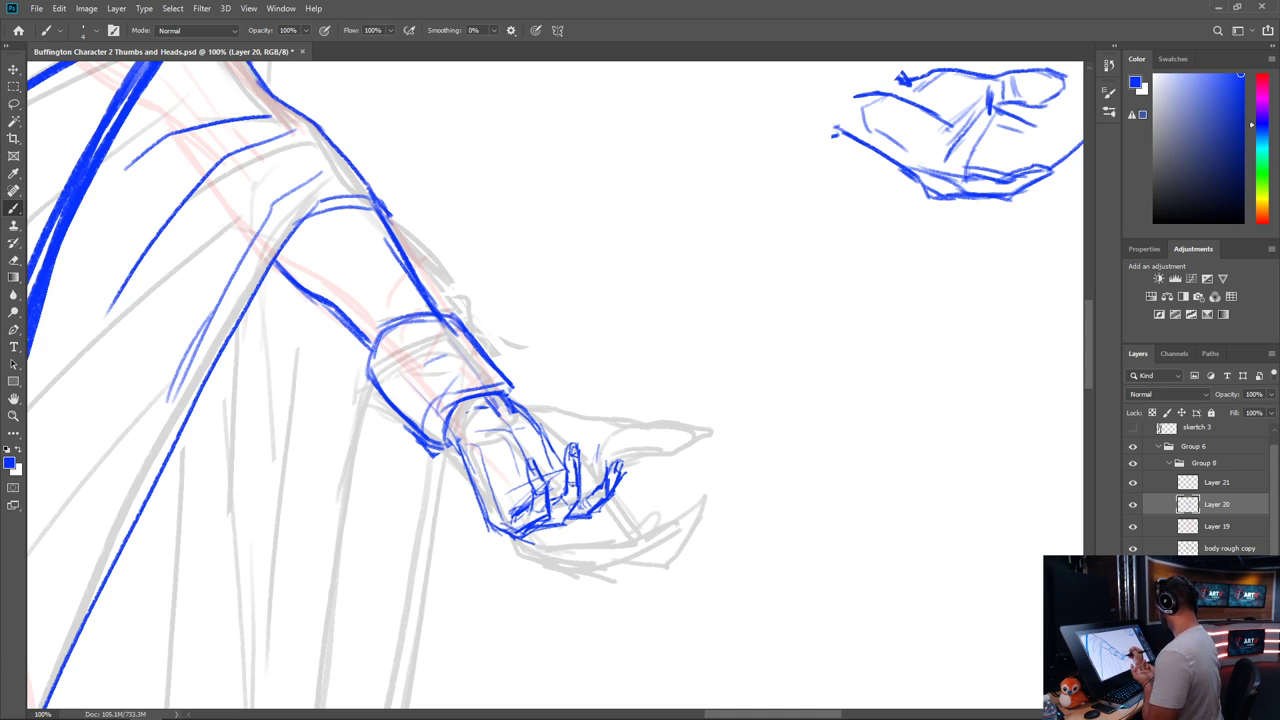
mouse_move(573, 475)
mouse_down()
mouse_move(594, 523)
mouse_move(625, 474)
mouse_move(623, 489)
mouse_move(580, 502)
mouse_up()
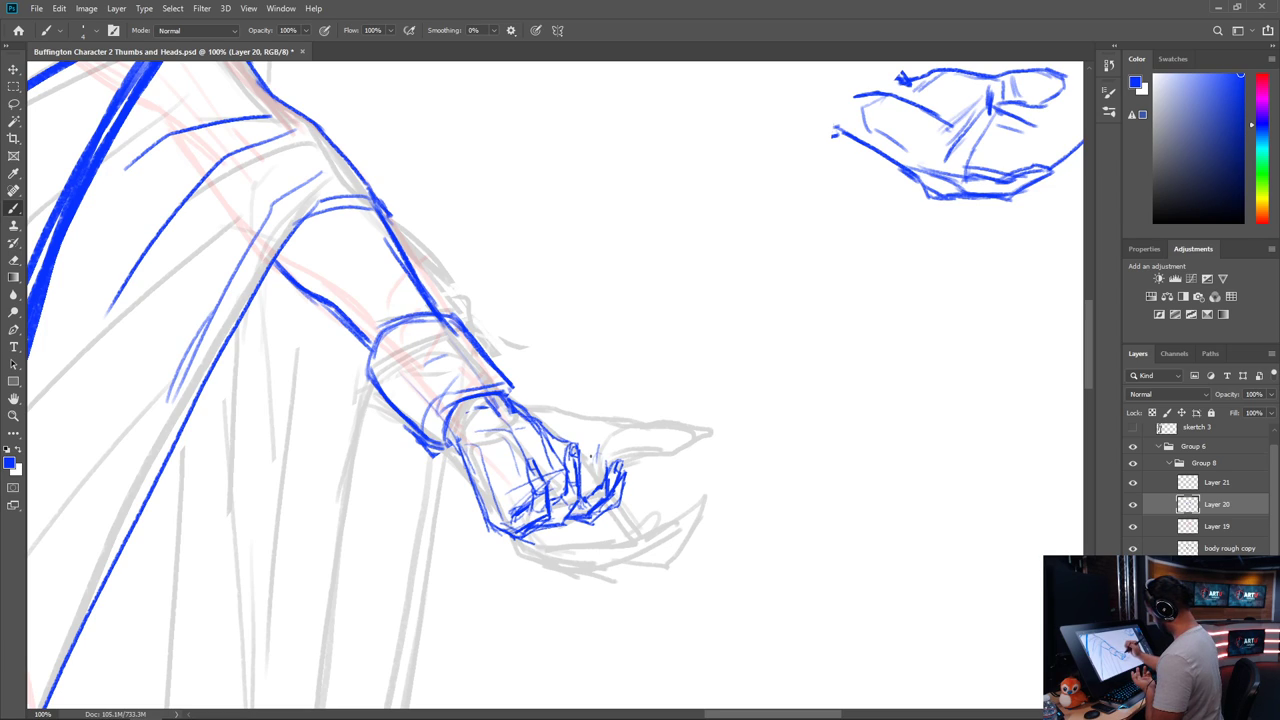
Strengthen the left hand's lower contour, upper thumb-side edge and fingers with heavier blue strokes
key(ctrl+minus)
key(ctrl+minus)
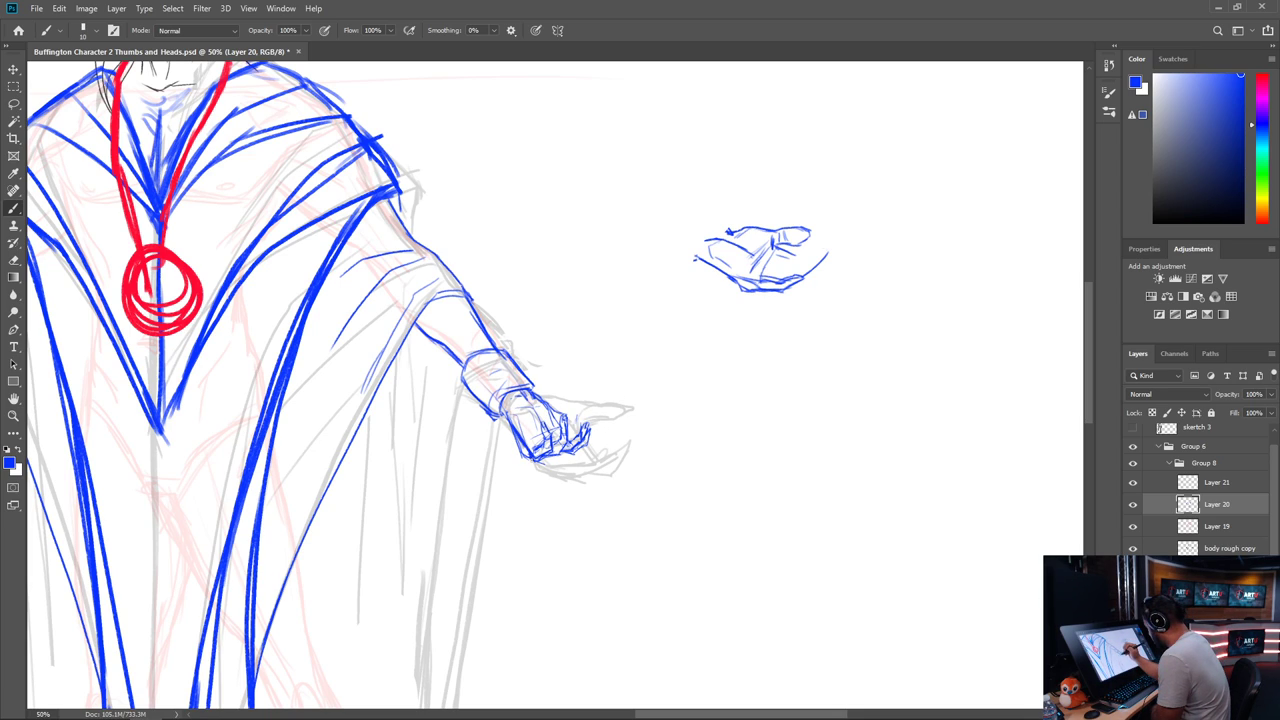
mouse_move(547, 460)
mouse_down()
mouse_move(565, 455)
mouse_move(570, 430)
mouse_up()
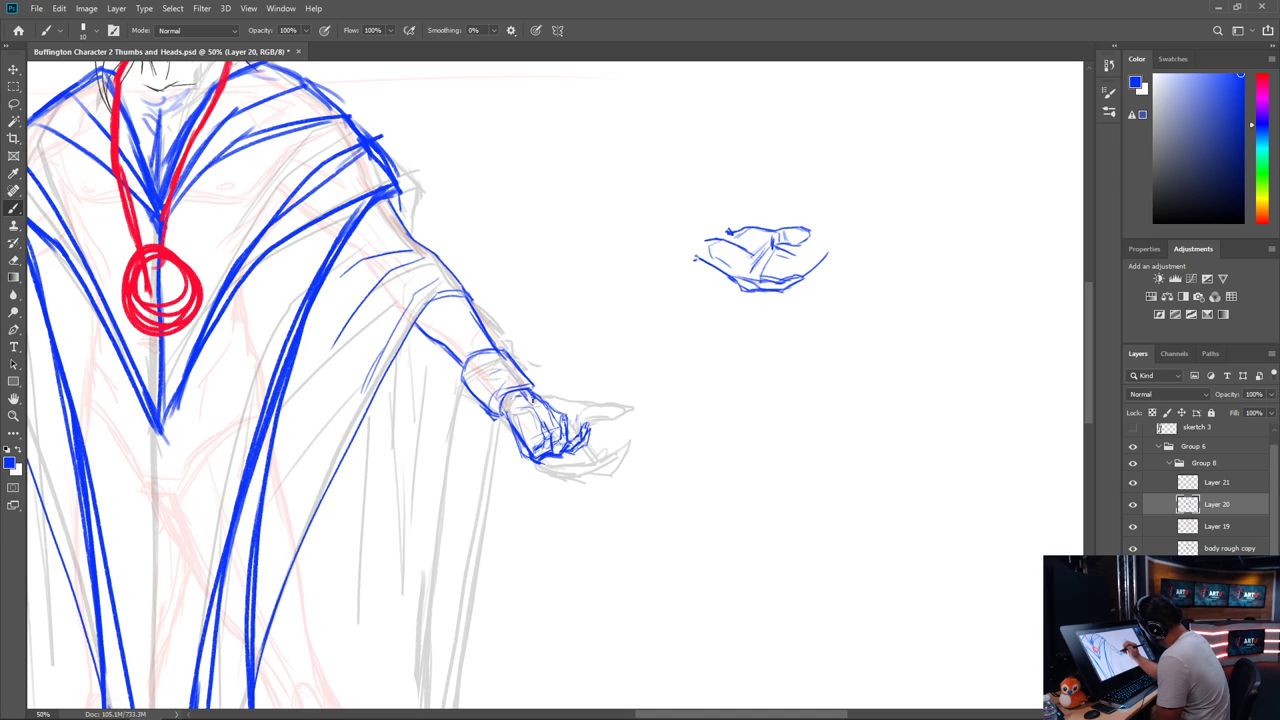
drag(529, 393, 565, 417)
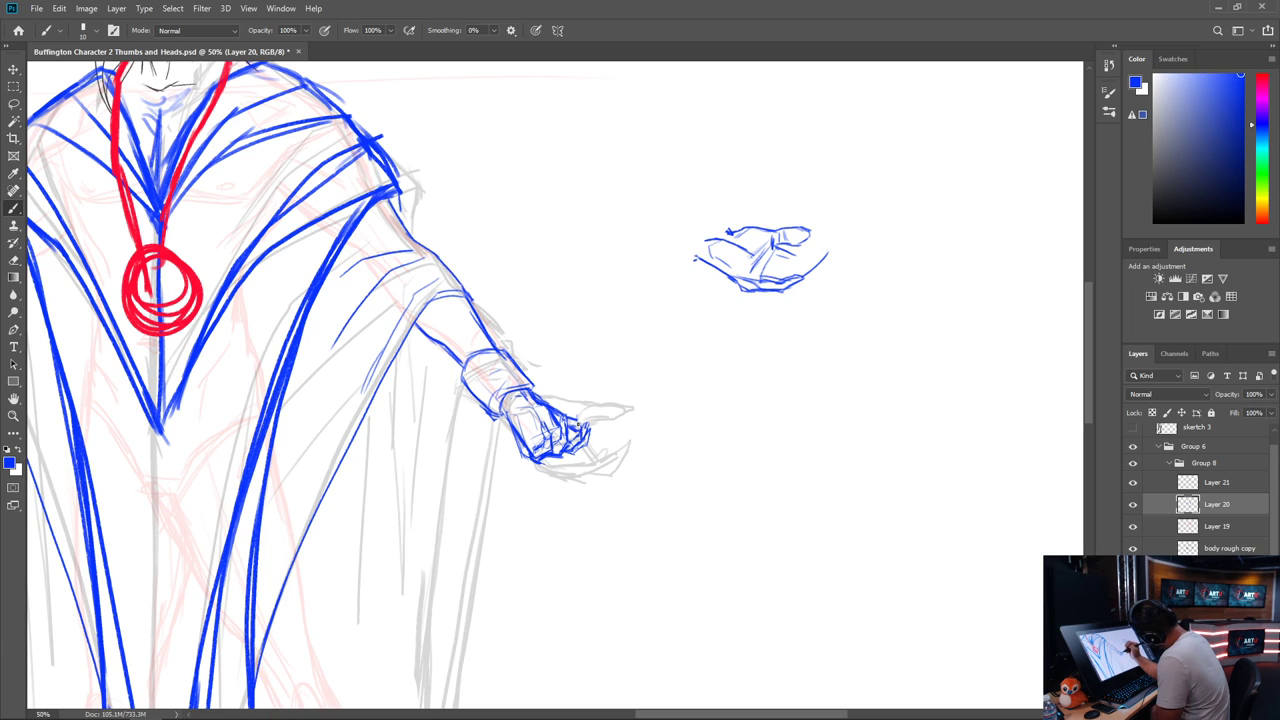
mouse_move(557, 427)
mouse_down()
mouse_move(562, 437)
mouse_move(536, 412)
mouse_move(546, 428)
mouse_move(544, 416)
mouse_move(499, 418)
mouse_up()
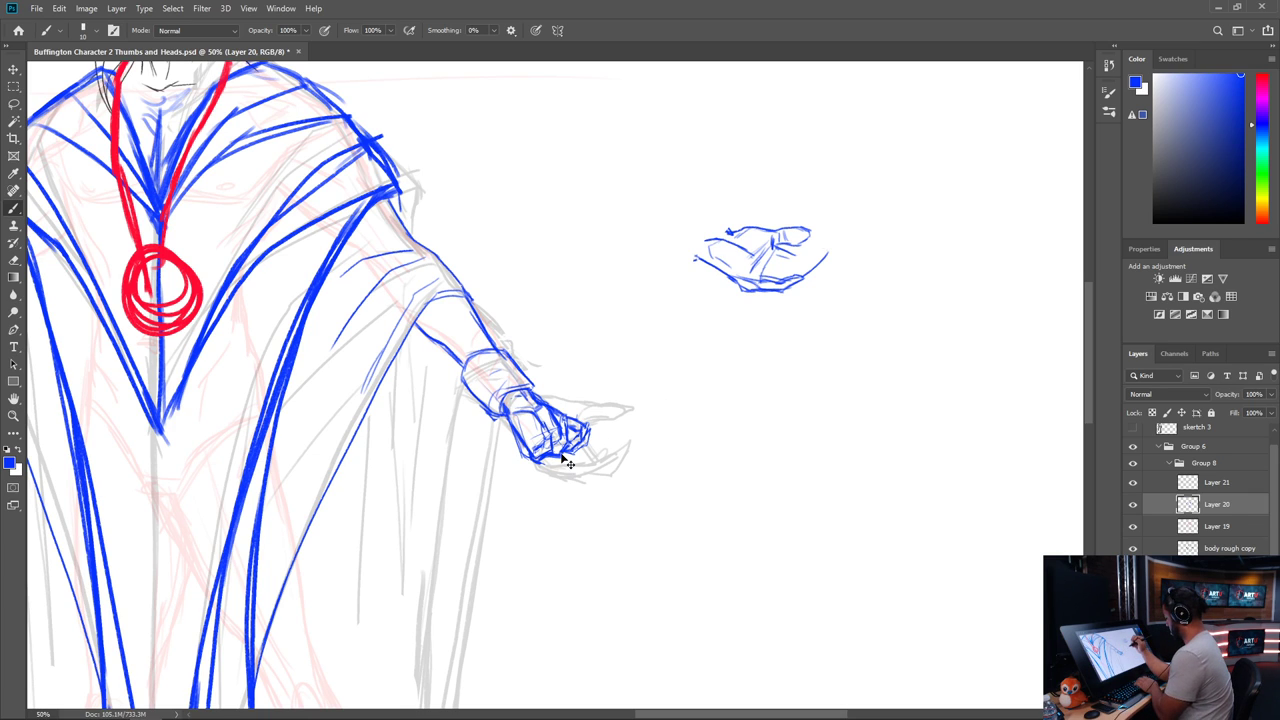
Lasso the blue left hand, scale it up to about 127% and fit it back against the cuff
key(ctrl+minus)
drag(646, 415, 728, 334)
key(l)
mouse_move(656, 362)
mouse_down()
mouse_move(645, 338)
mouse_move(613, 334)
mouse_up()
drag(587, 376, 660, 373)
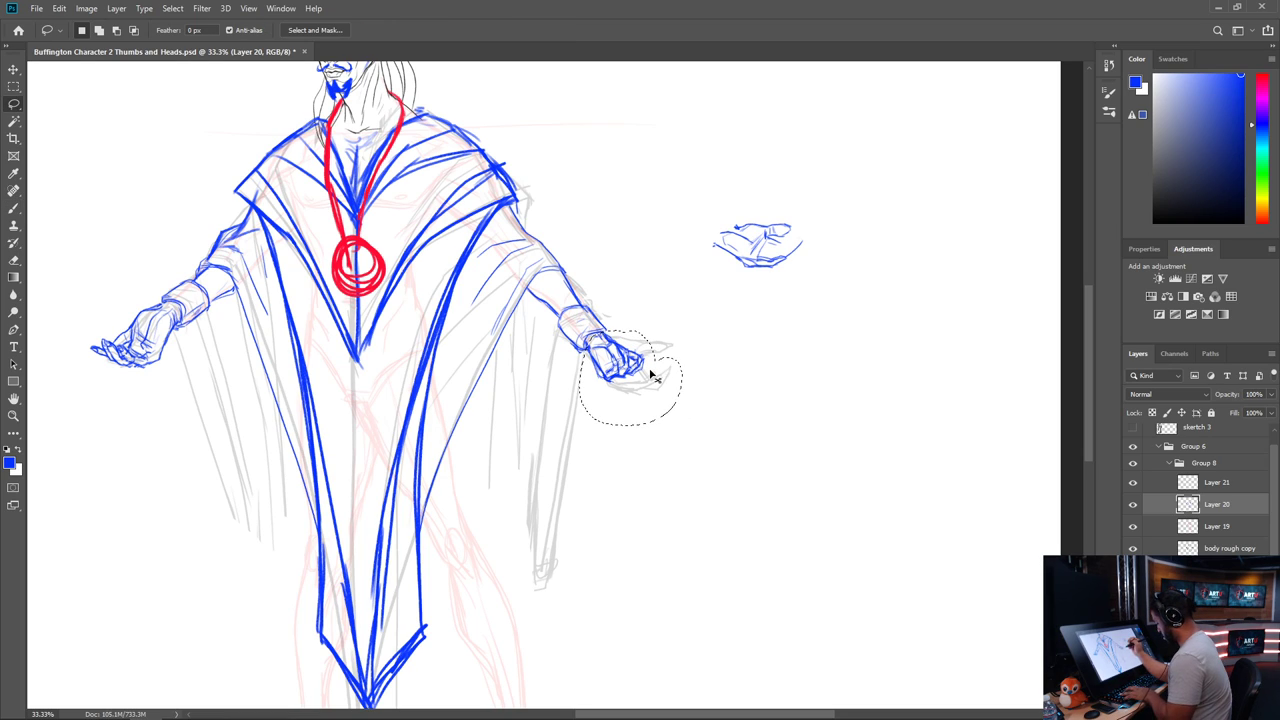
key(ctrl+t)
drag(679, 331, 710, 304)
drag(652, 355, 646, 377)
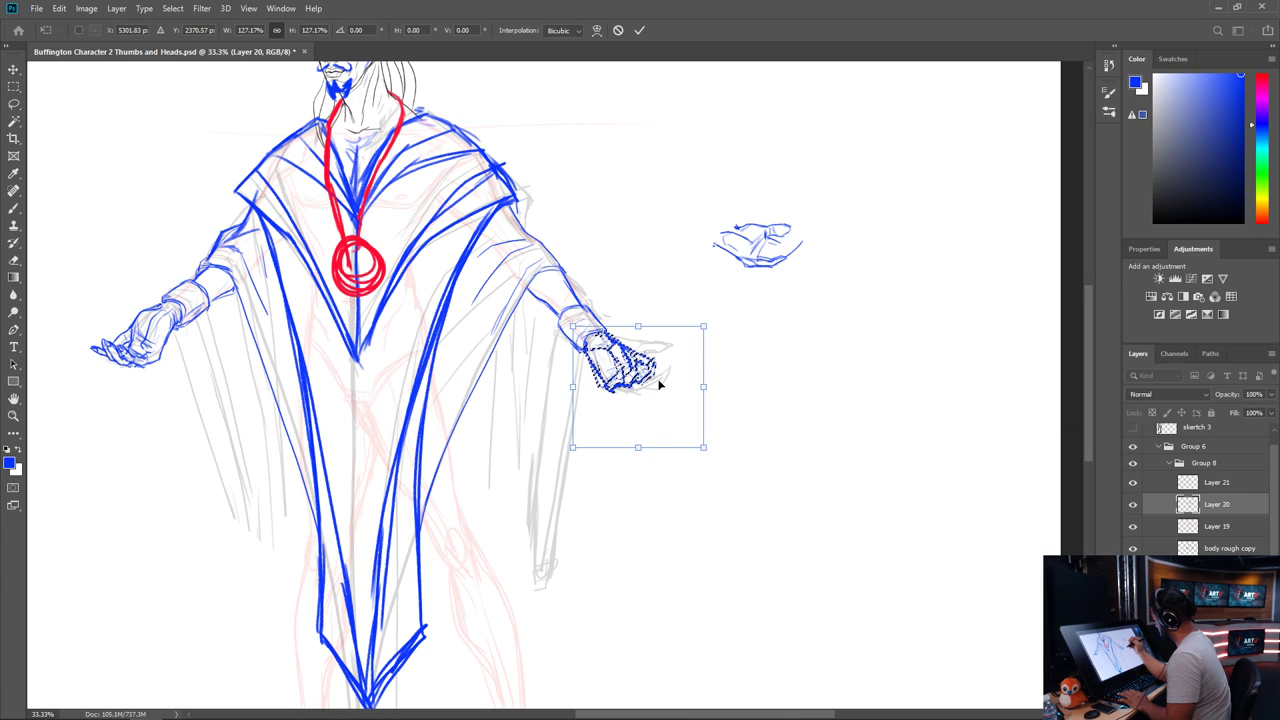
key(Return)
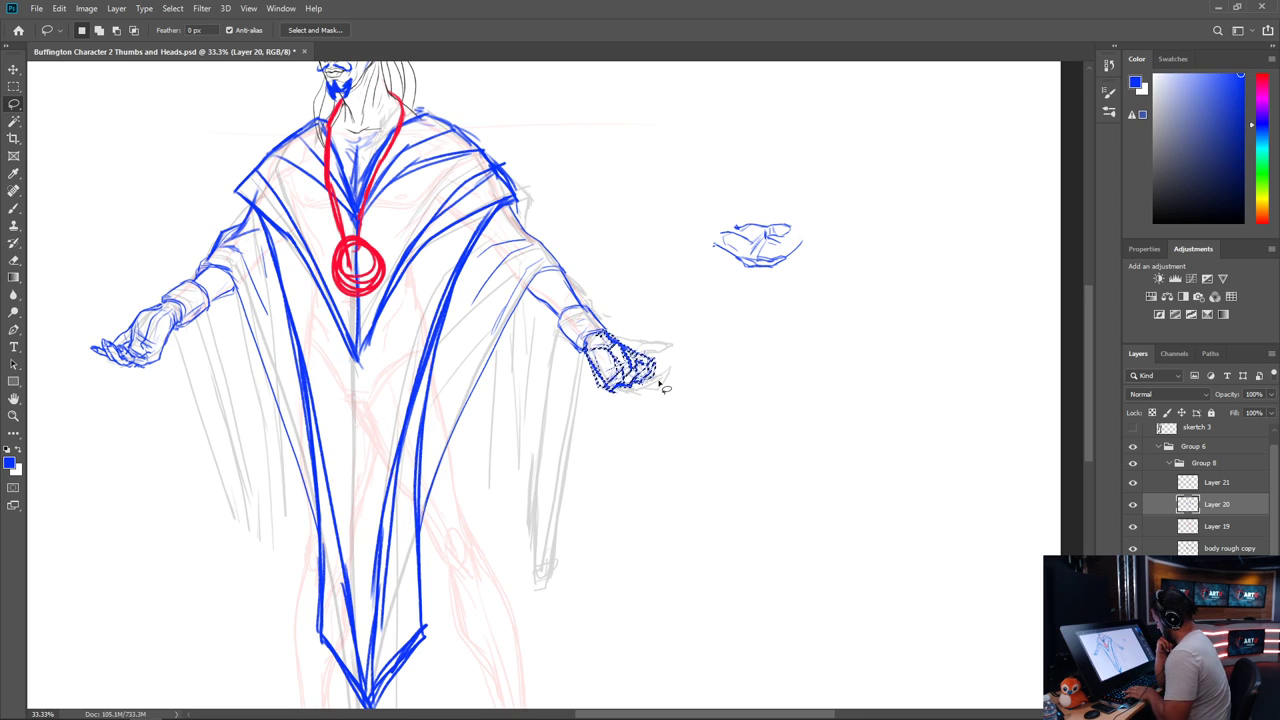
Rotate the selected left hand slightly clockwise, shift it down to align with the forearm and deselect
key(ctrl+t)
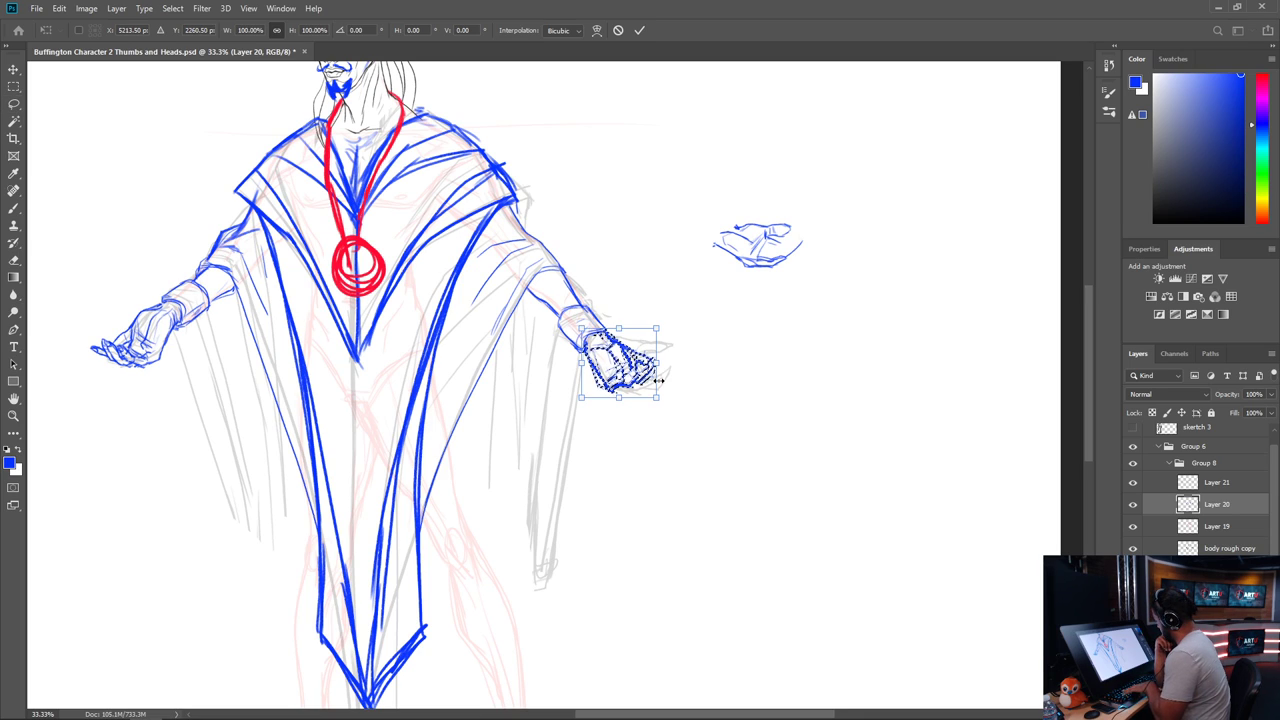
drag(704, 377, 702, 398)
drag(640, 381, 634, 398)
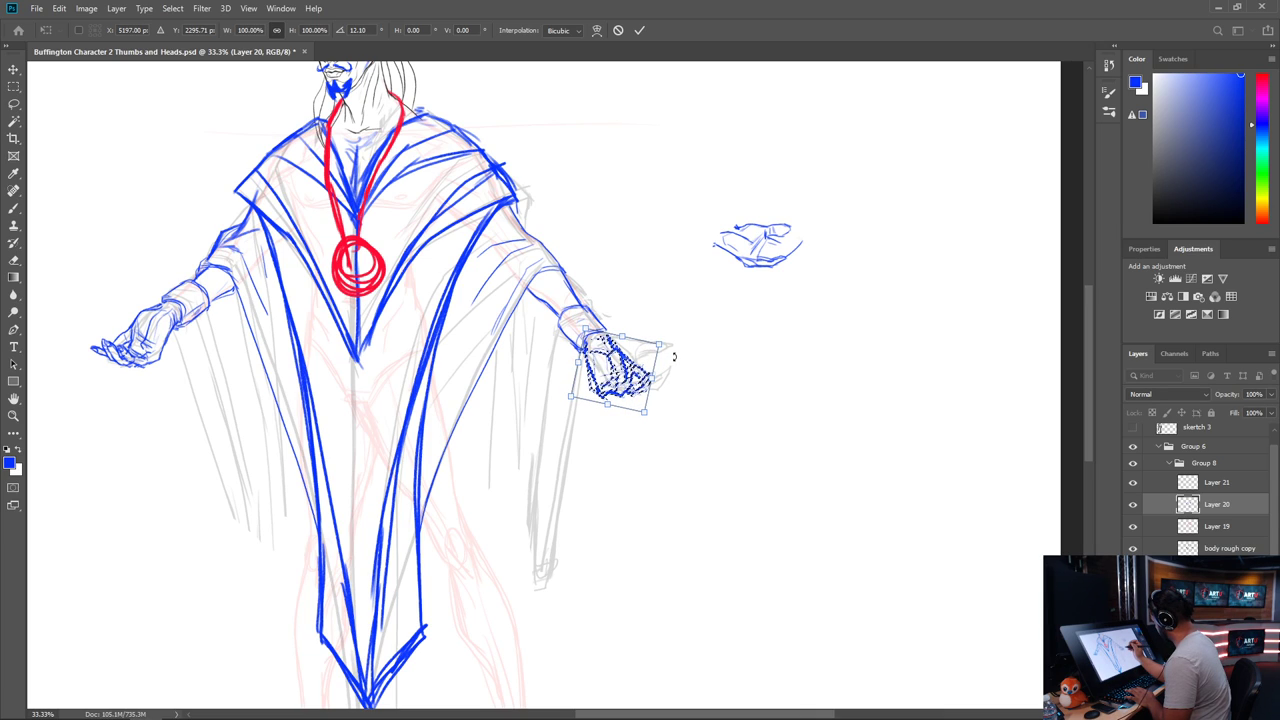
drag(673, 356, 673, 362)
key(Return)
key(l)
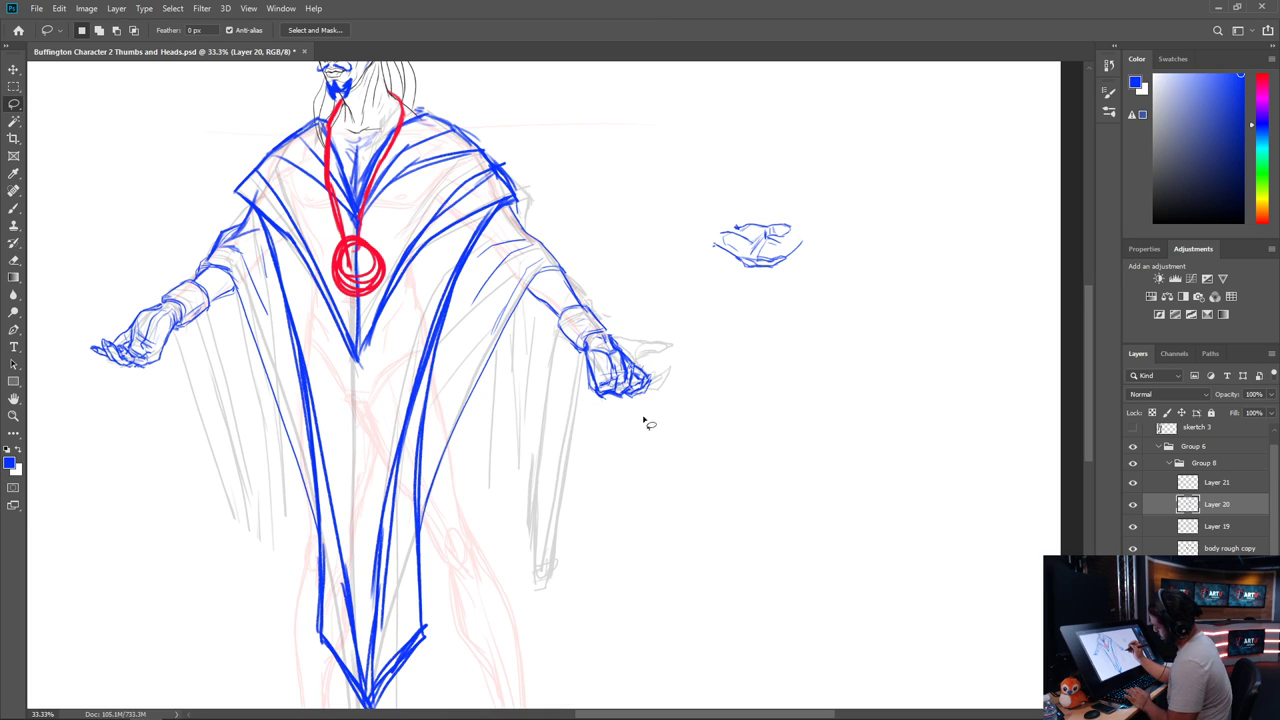
Reinforce both edges of the left cuff in blue where it meets the enlarged hand
key(b)
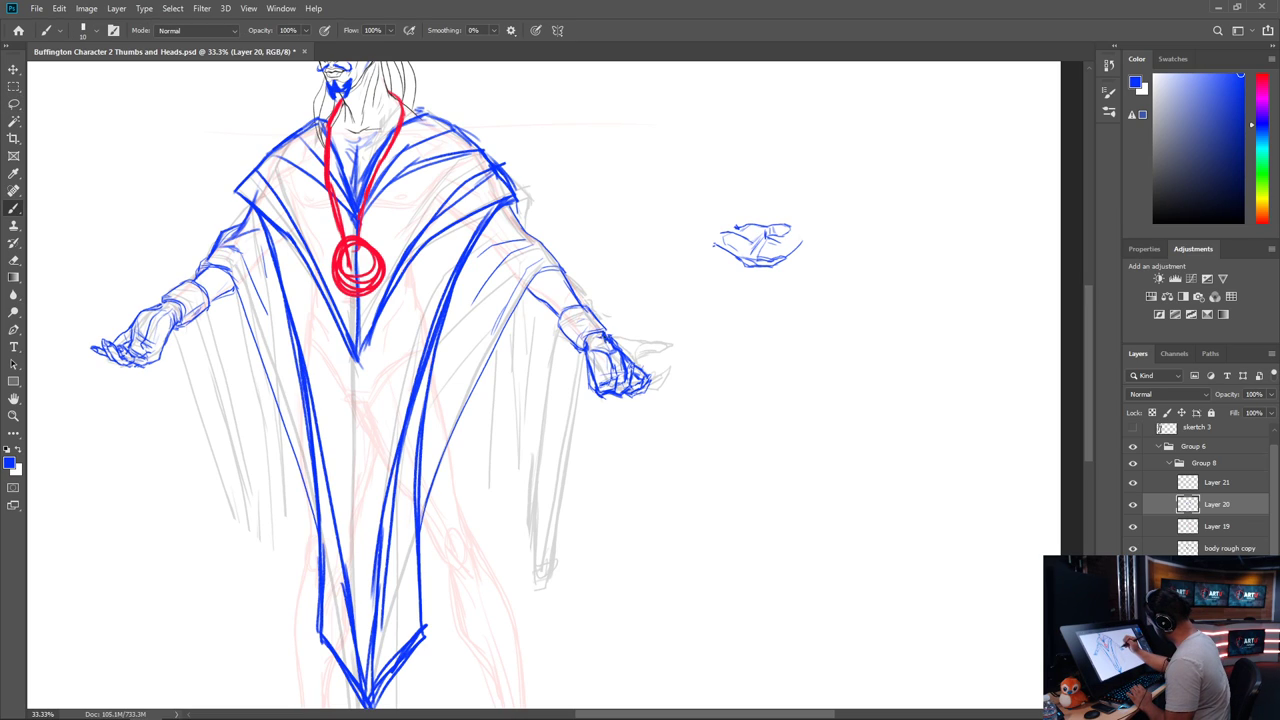
drag(590, 338, 616, 340)
drag(566, 338, 576, 350)
key(space)
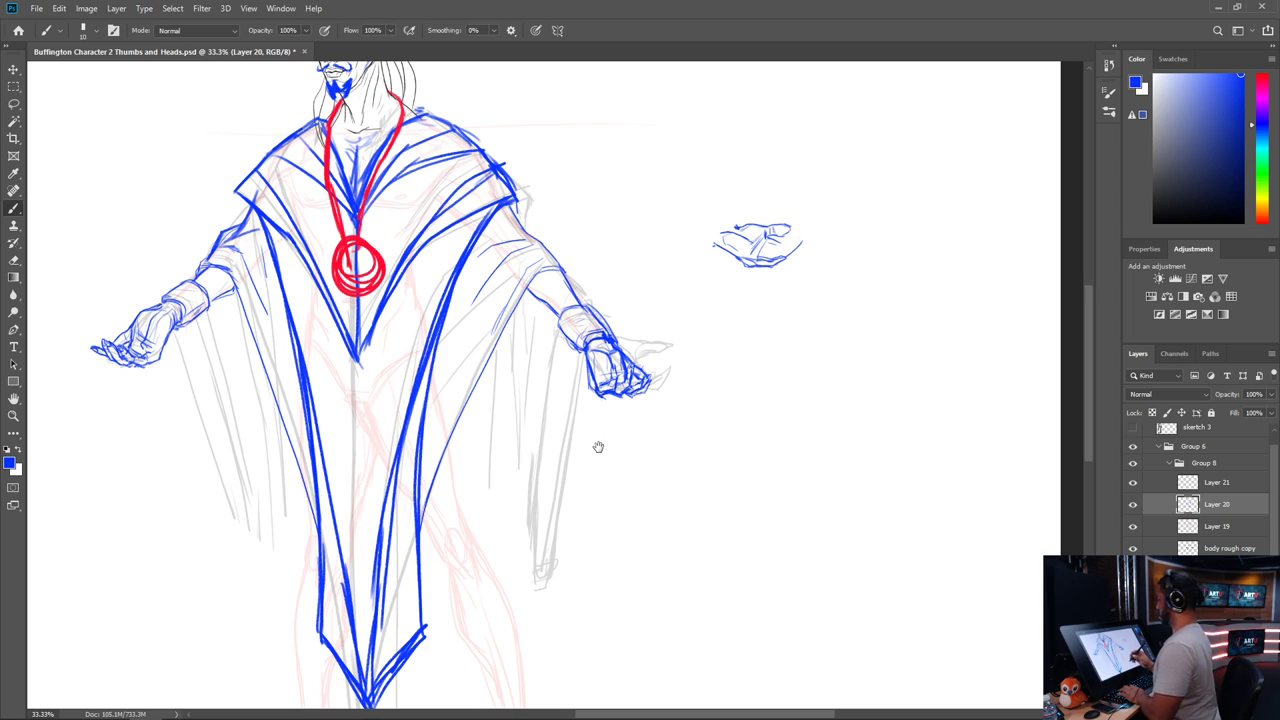
drag(644, 523, 750, 520)
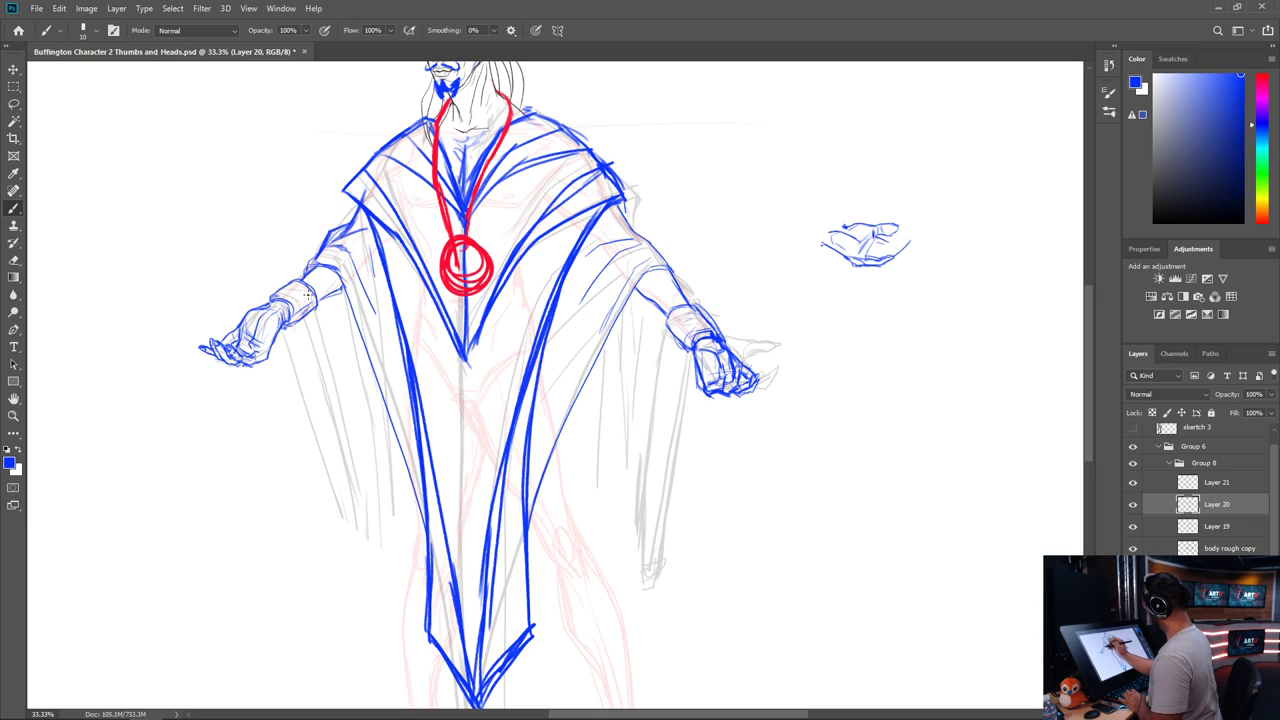
drag(305, 315, 332, 478)
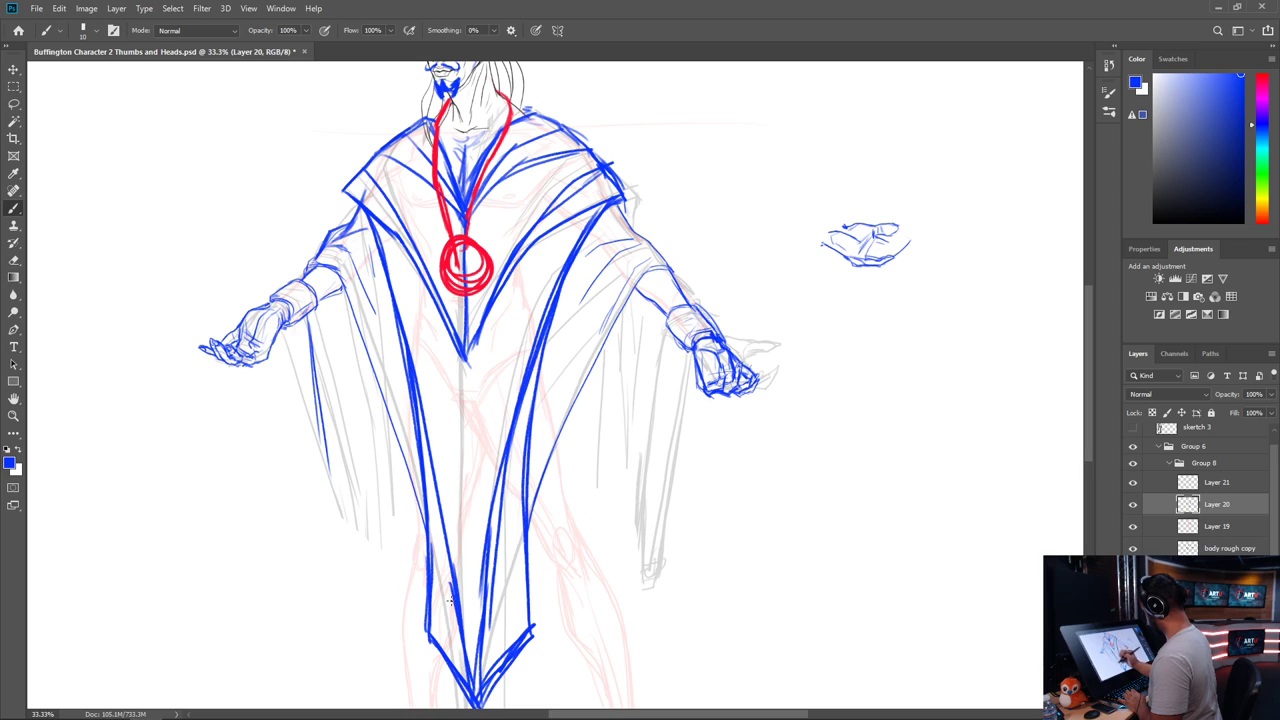
key(ctrl+z)
key(ctrl+z)
key(ctrl+z)
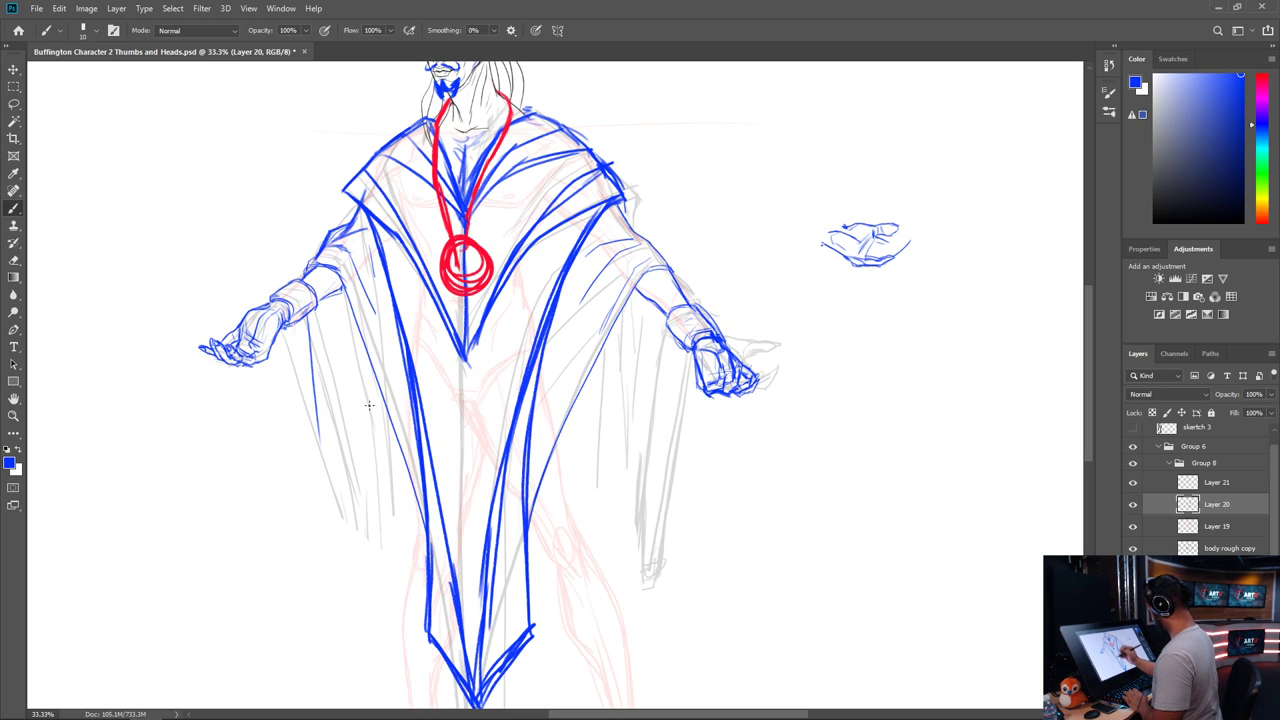
Draw the right sleeve's hanging drape in blue from the cuff to a pointed lower tip, adding its hem and inner folds
drag(311, 314, 355, 524)
drag(326, 386, 362, 518)
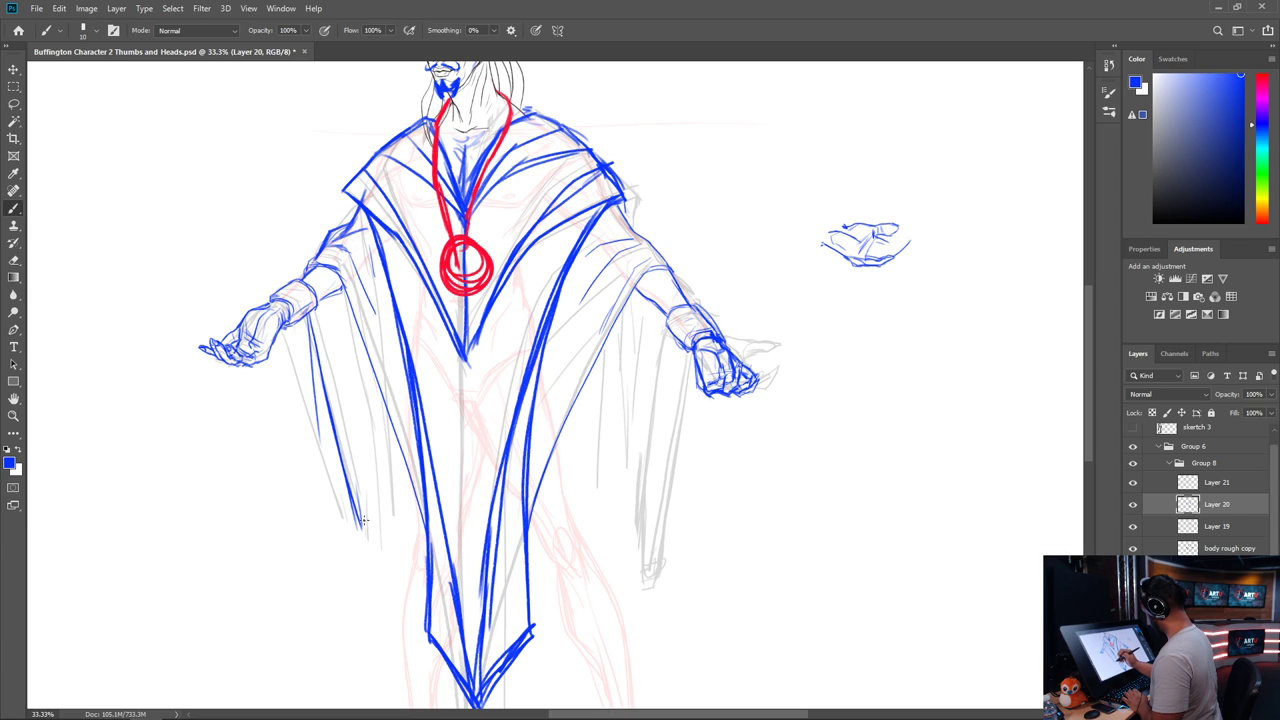
mouse_move(361, 531)
mouse_down()
mouse_move(410, 478)
mouse_move(355, 527)
mouse_move(366, 520)
mouse_move(355, 512)
mouse_up()
mouse_move(352, 530)
mouse_down()
mouse_move(366, 512)
mouse_move(390, 518)
mouse_move(353, 393)
mouse_up()
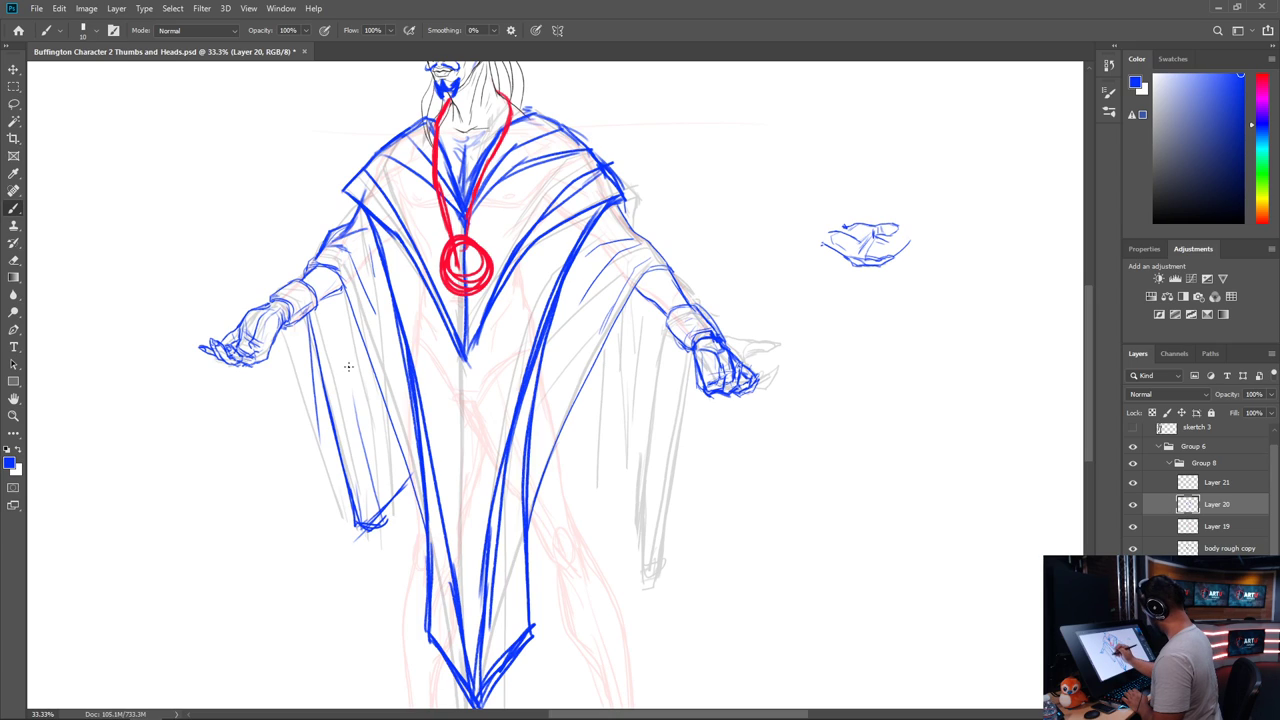
Finish the right sleeve's inner folds and draw the left sleeve's hanging drape in blue with its hem and folds
mouse_move(348, 344)
mouse_down()
mouse_move(387, 528)
mouse_move(410, 494)
mouse_up()
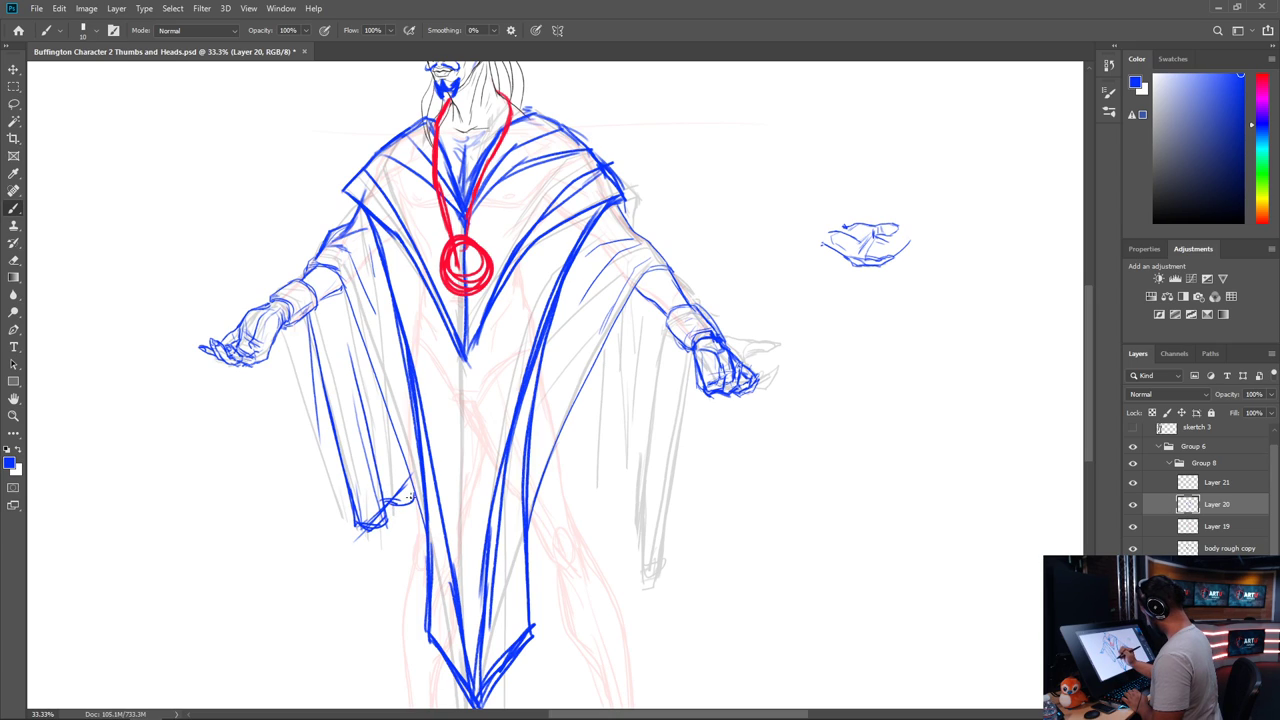
drag(337, 332, 358, 506)
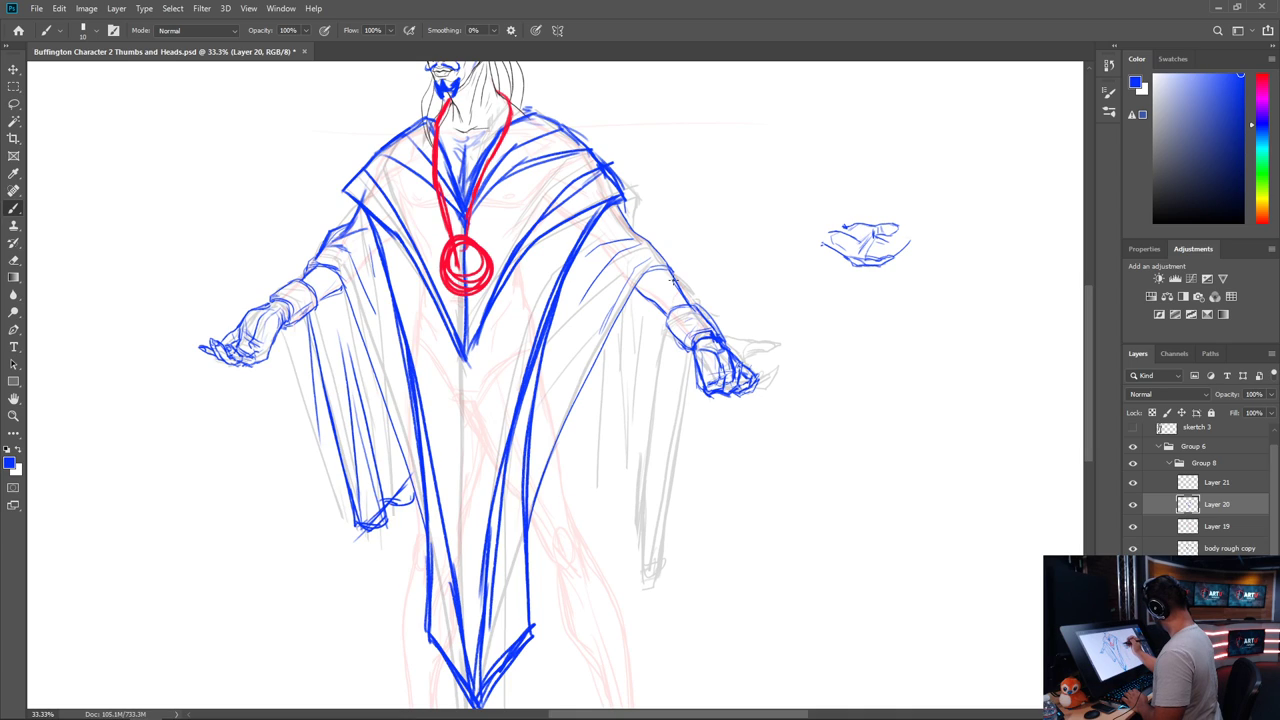
drag(669, 330, 645, 470)
mouse_move(660, 392)
mouse_down()
mouse_move(636, 510)
mouse_move(612, 492)
mouse_move(634, 499)
mouse_move(616, 498)
mouse_move(642, 334)
mouse_up()
mouse_move(642, 334)
mouse_down()
mouse_move(614, 493)
mouse_move(604, 488)
mouse_up()
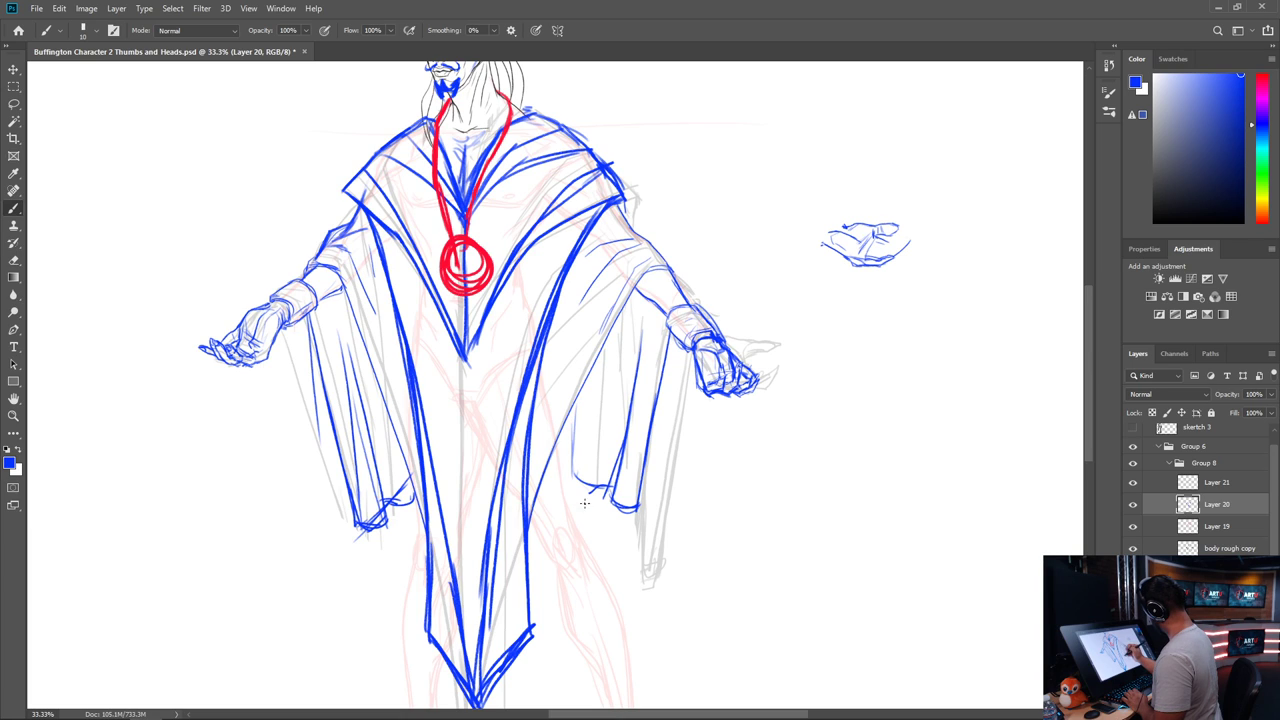
drag(731, 534, 687, 314)
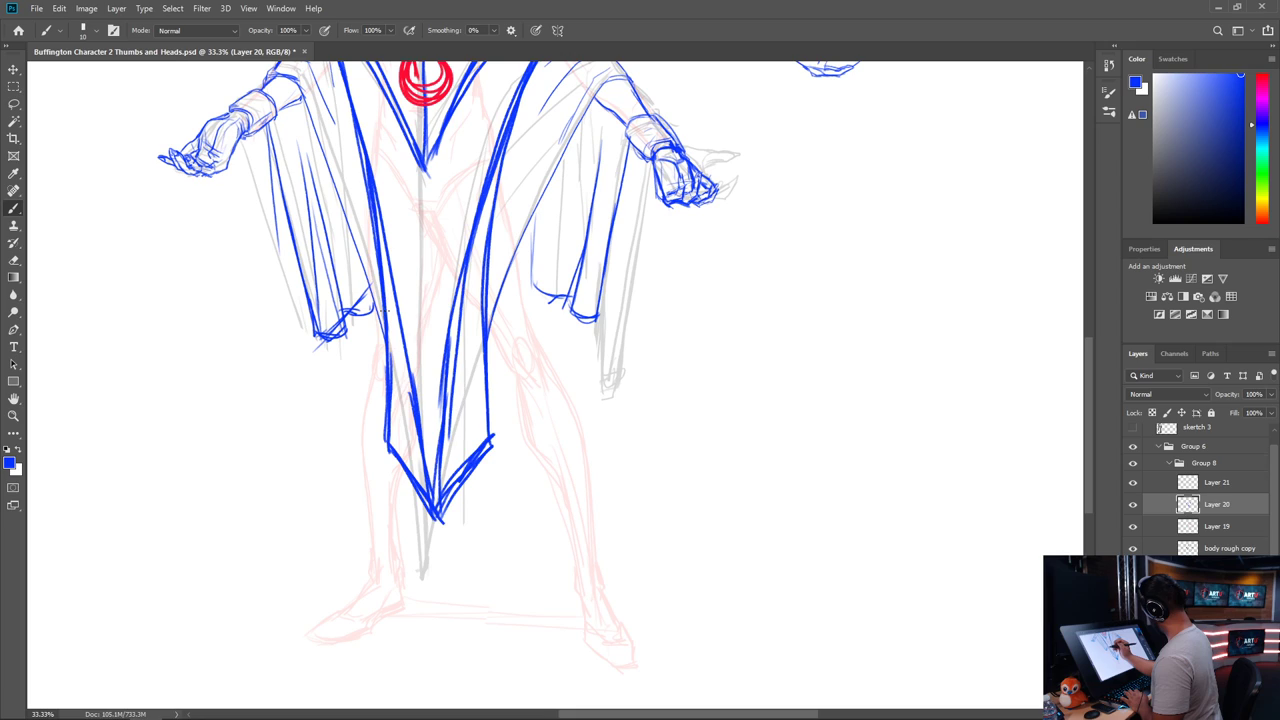
drag(384, 318, 379, 440)
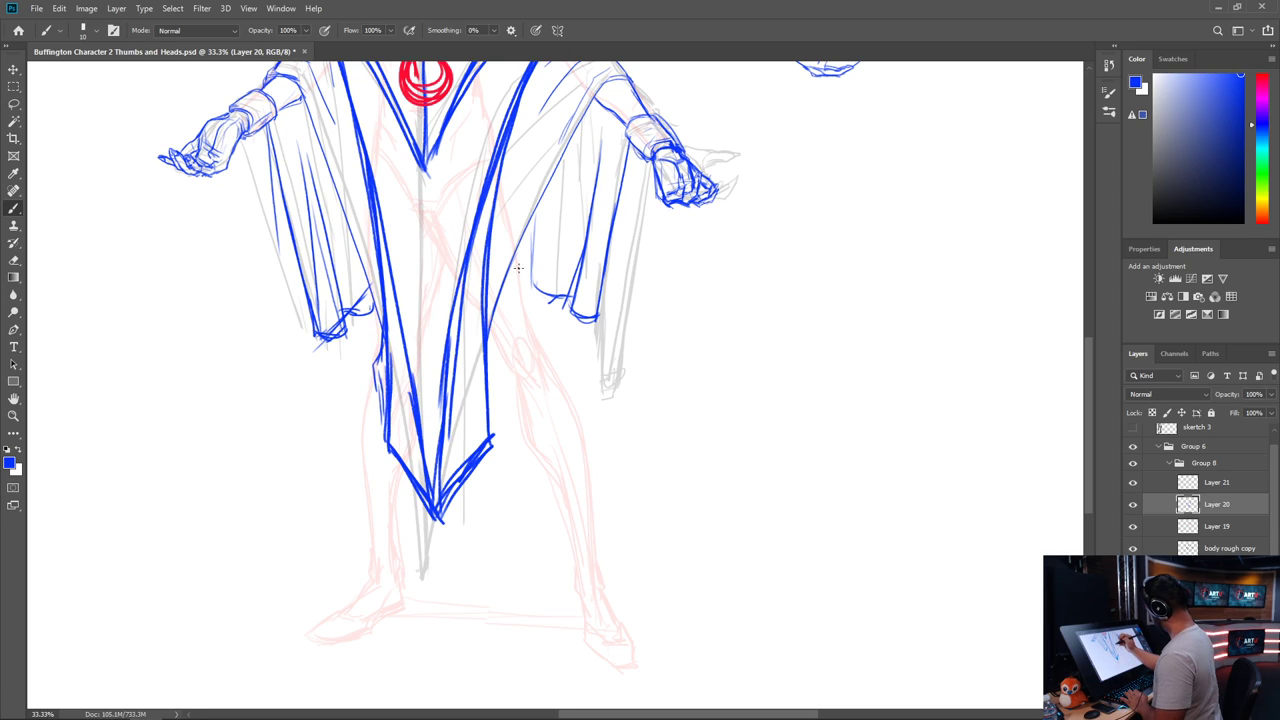
drag(518, 258, 530, 320)
mouse_move(520, 272)
mouse_down()
mouse_move(537, 358)
mouse_move(503, 352)
mouse_up()
key(ctrl+z)
key(ctrl+z)
key(ctrl+z)
key(ctrl+z)
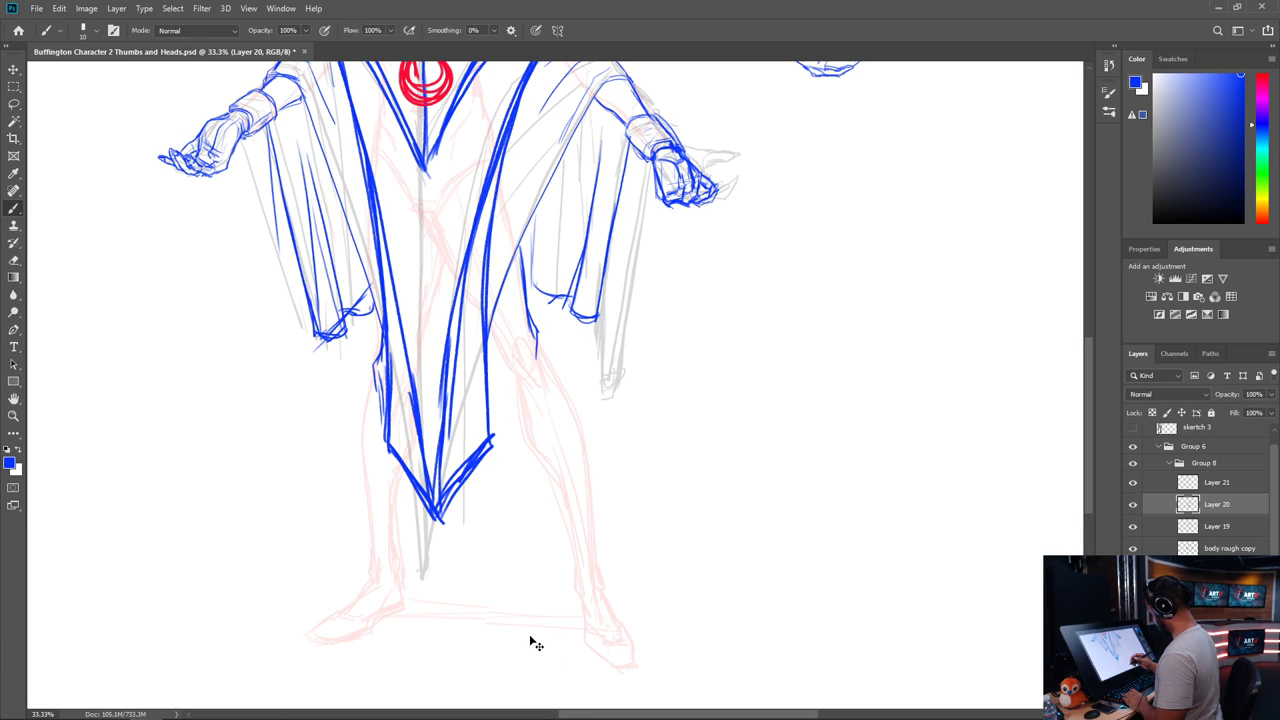
key(ctrl+z)
key(ctrl+z)
key(ctrl+z)
key(ctrl+z)
key(ctrl+z)
key(ctrl+z)
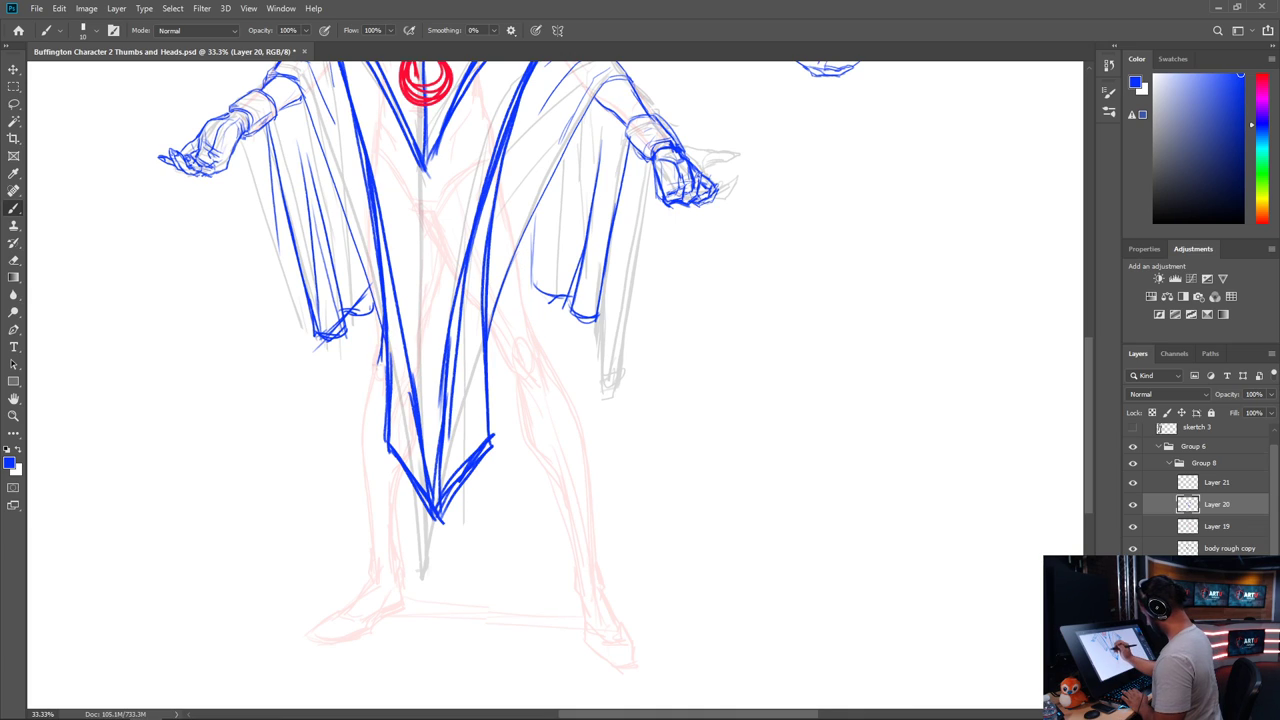
Outline the left leg in blue over the faded anatomy from thigh past the knee to mid-shin, and start the outer right thigh
drag(382, 344, 371, 395)
drag(519, 249, 535, 354)
mouse_move(523, 274)
mouse_down()
mouse_move(539, 360)
mouse_move(529, 329)
mouse_move(530, 352)
mouse_move(490, 339)
mouse_move(522, 398)
mouse_move(551, 366)
mouse_move(572, 416)
mouse_move(526, 446)
mouse_up()
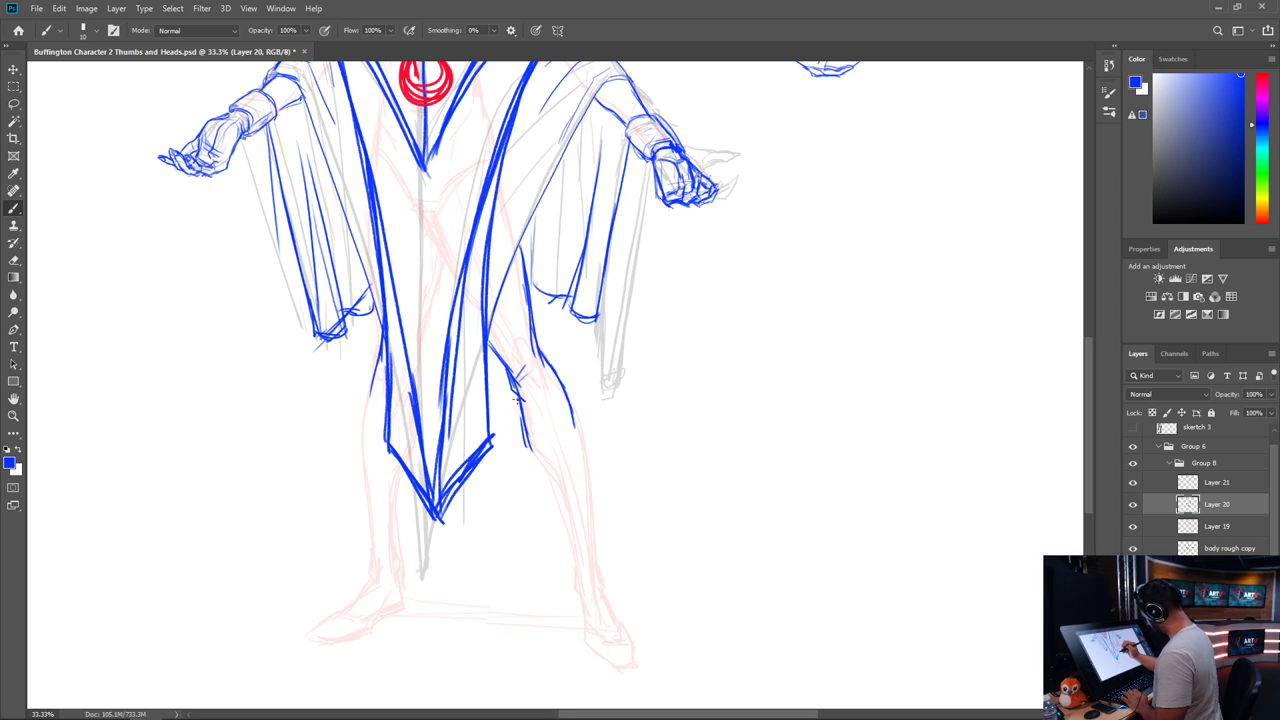
drag(514, 396, 520, 416)
drag(516, 418, 560, 494)
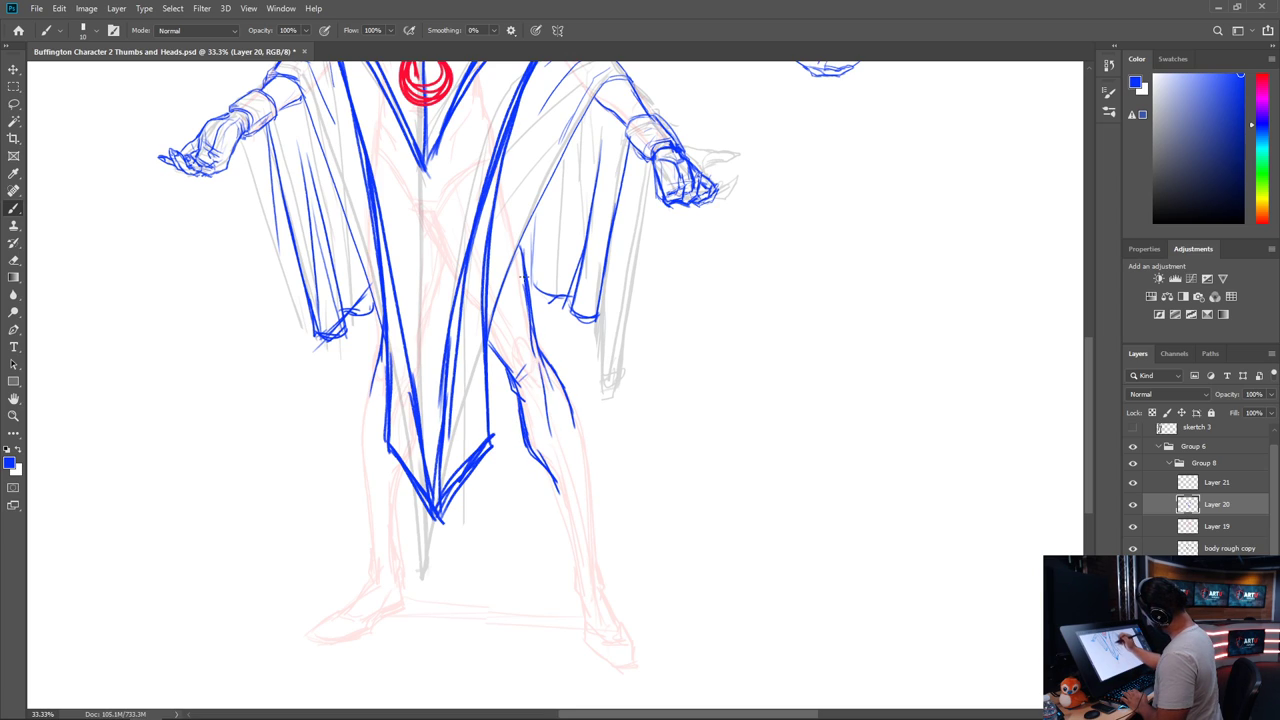
drag(543, 350, 594, 514)
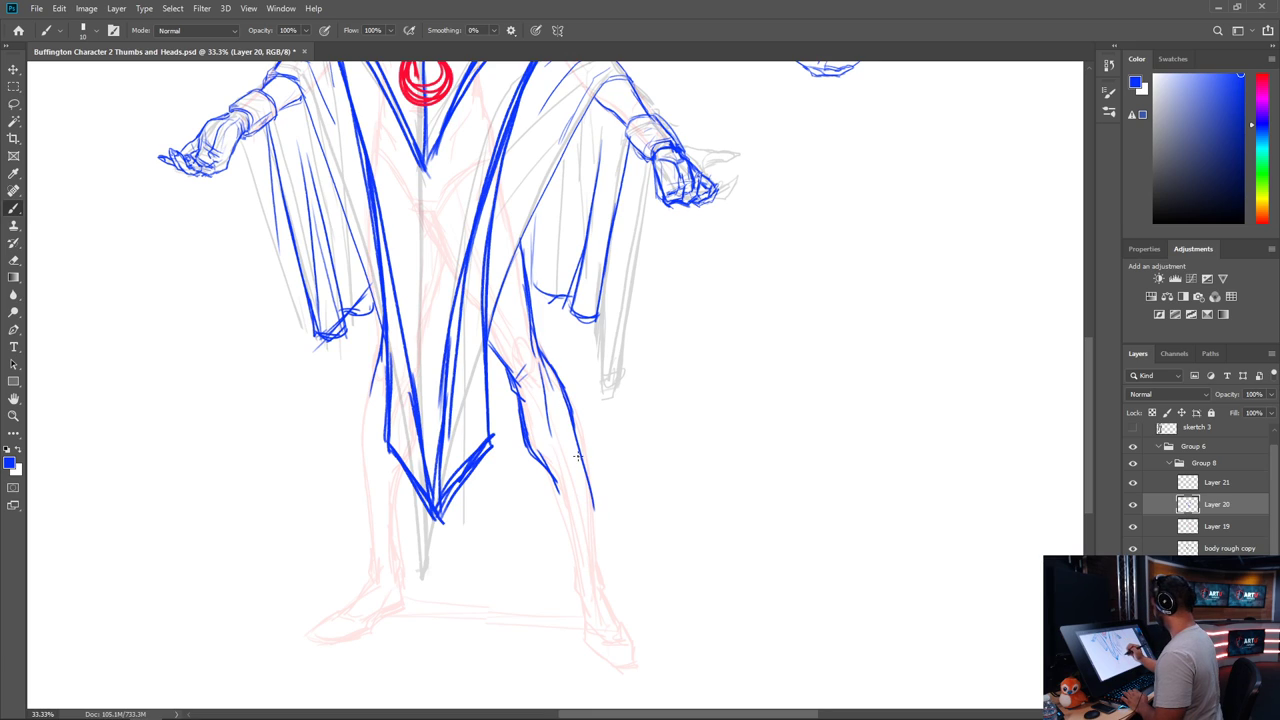
drag(575, 412, 591, 530)
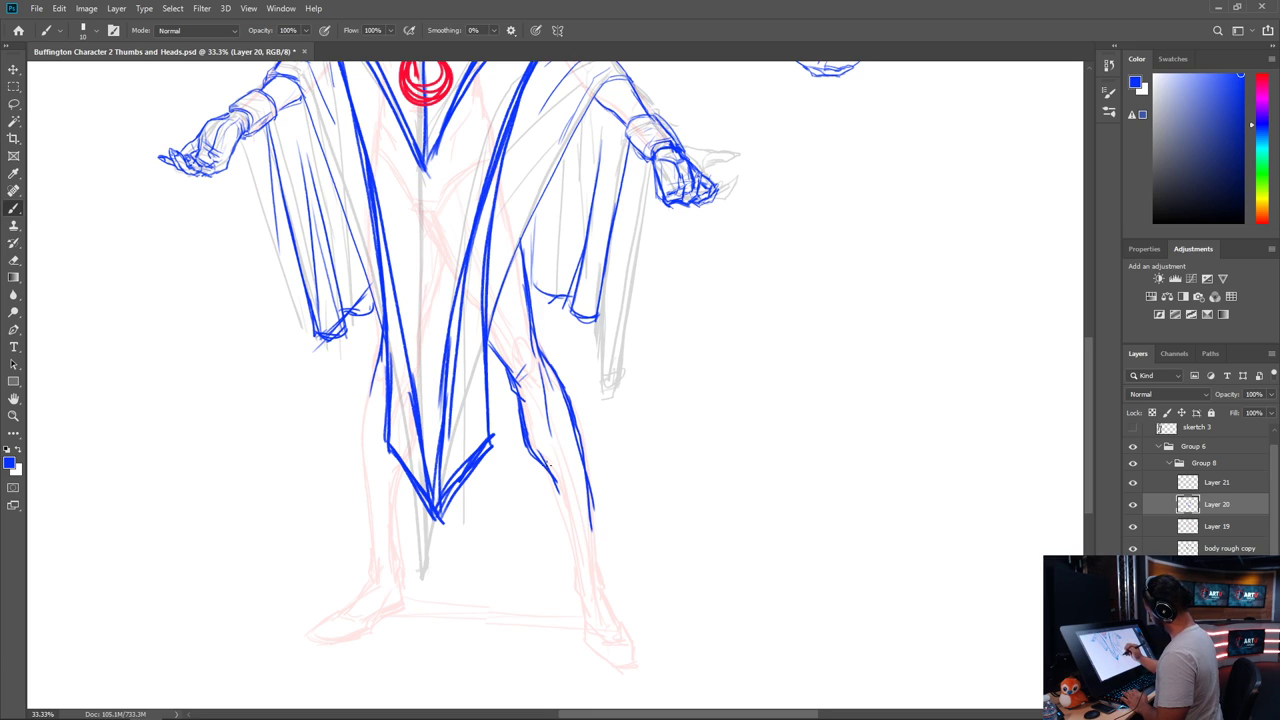
drag(560, 480, 573, 536)
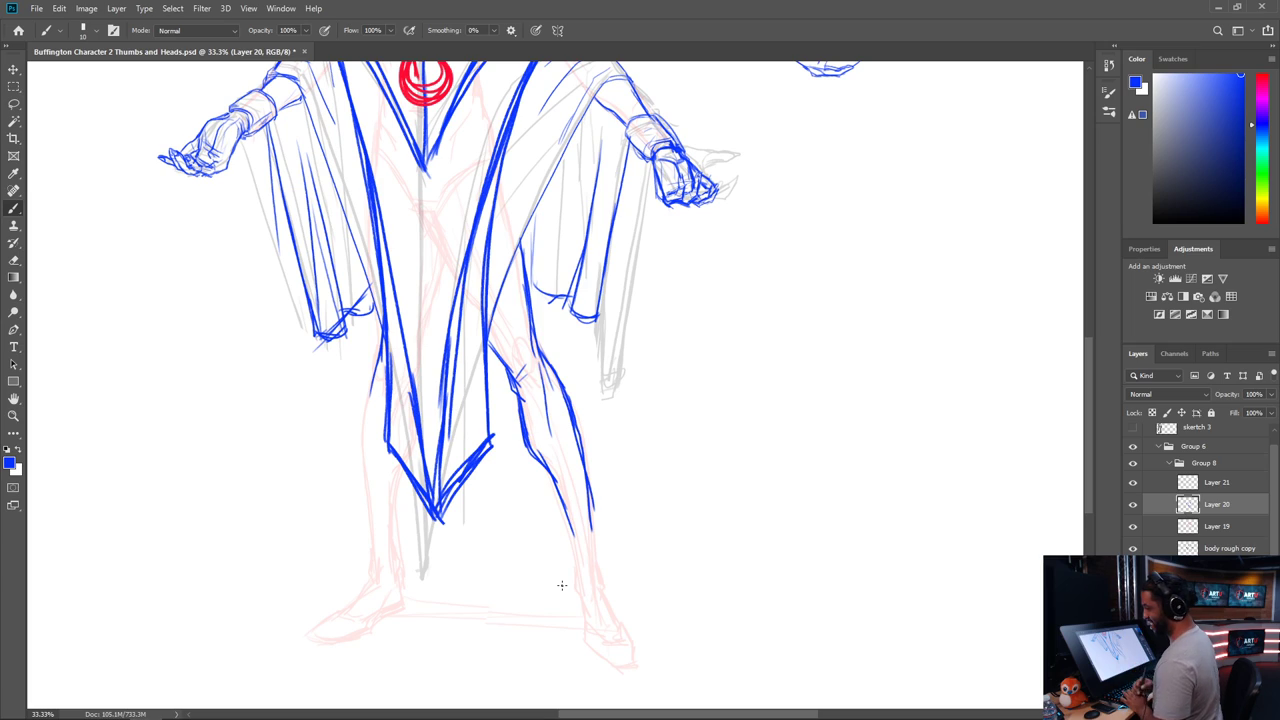
Continue the right leg's outline in blue down the outer knee and add the inner calf beside the tunic's point
drag(377, 375, 364, 452)
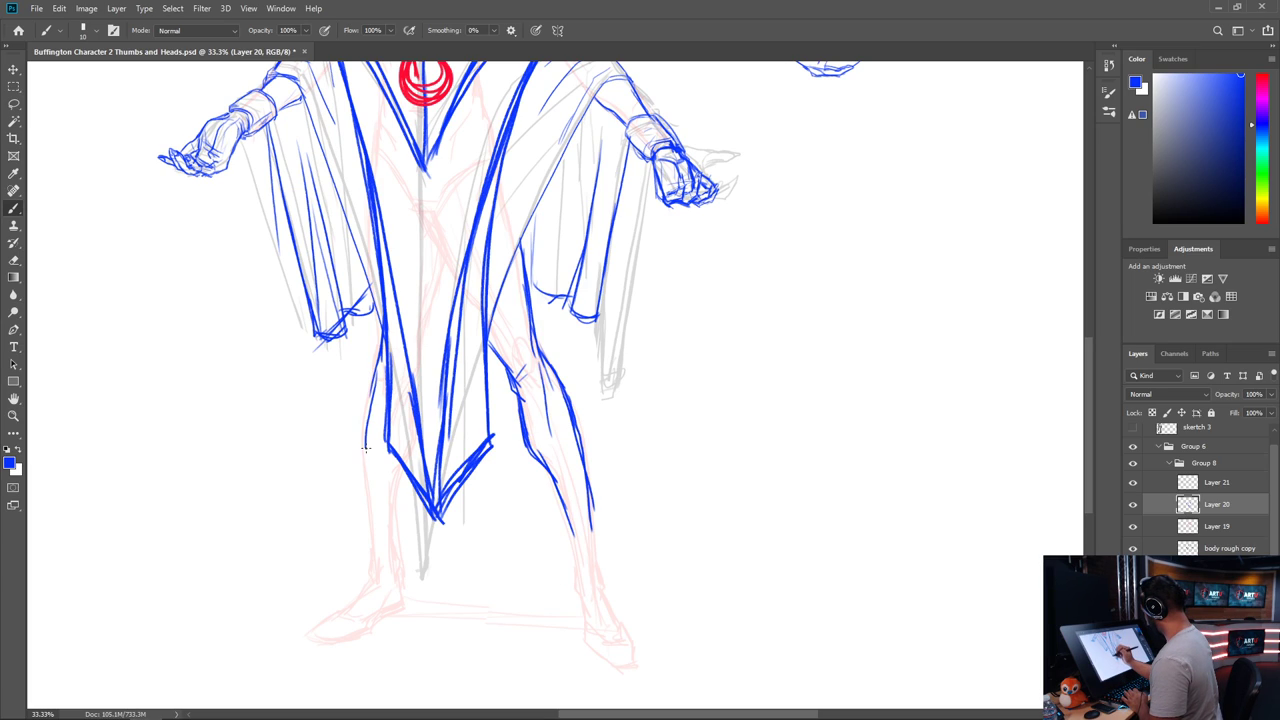
drag(368, 400, 367, 486)
drag(411, 446, 398, 502)
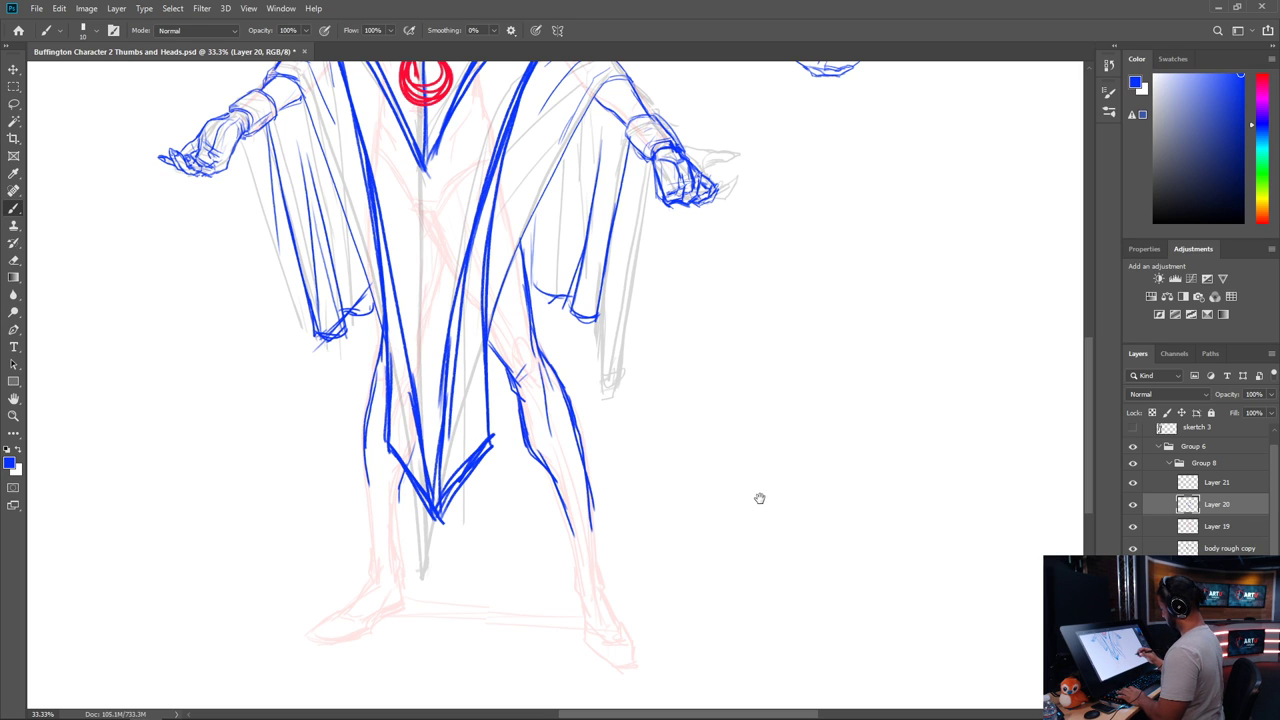
Extend the right sleeve's drape below its hem with longer, jagged blue folds ending in pointed tips beside the right leg
drag(740, 405, 769, 651)
drag(770, 584, 742, 355)
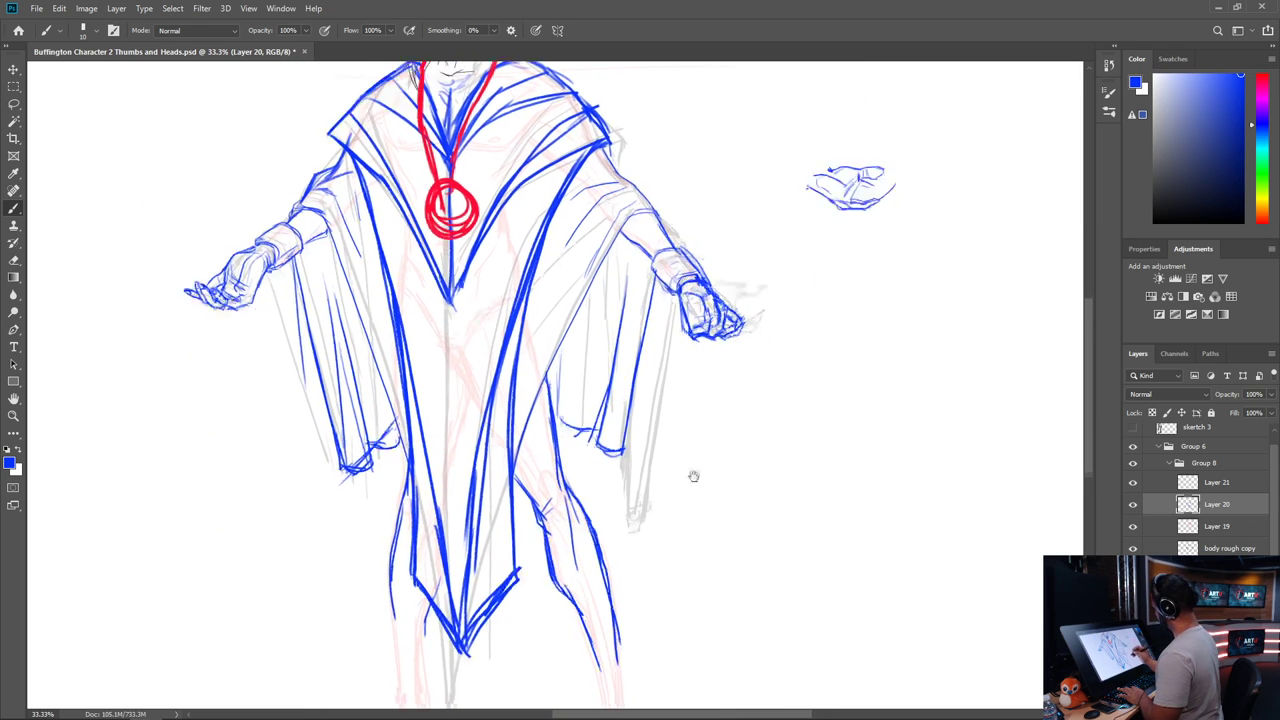
drag(691, 477, 677, 283)
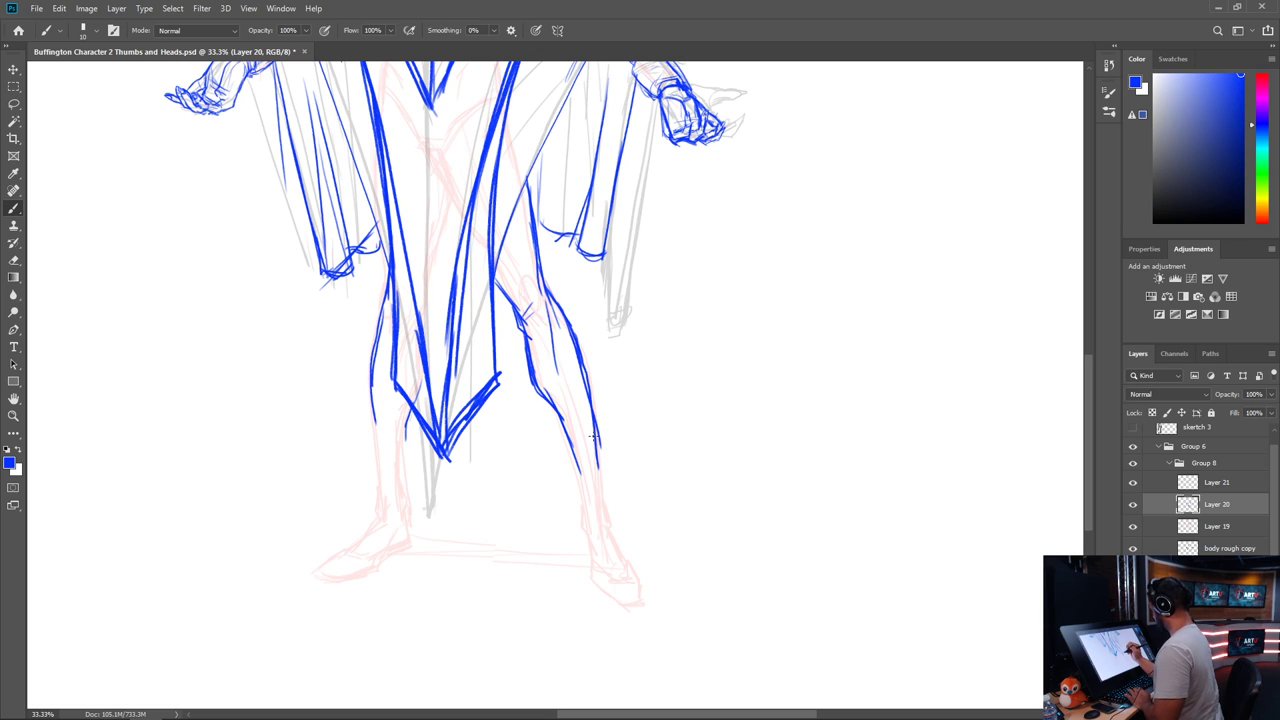
mouse_move(612, 430)
mouse_down()
mouse_move(626, 571)
mouse_move(666, 402)
mouse_up()
drag(372, 394, 378, 406)
drag(410, 434, 388, 482)
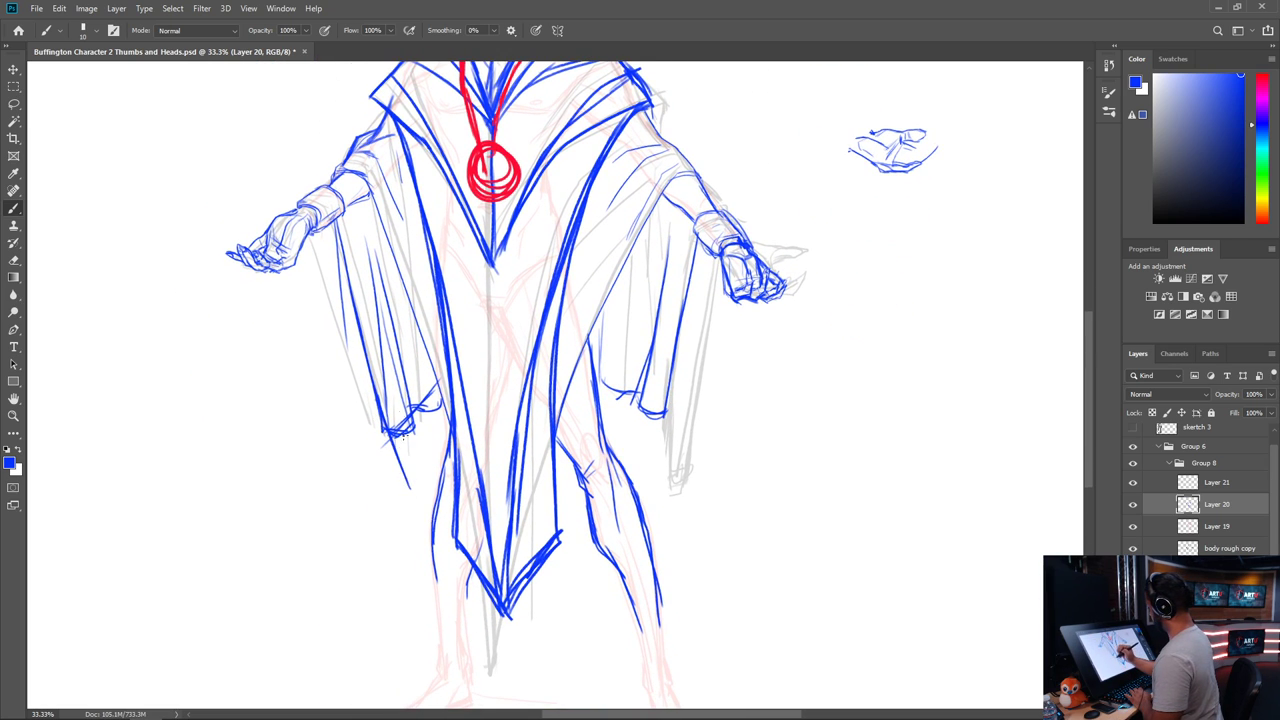
mouse_move(404, 394)
mouse_down()
mouse_move(407, 492)
mouse_move(410, 410)
mouse_up()
drag(414, 420, 412, 484)
drag(412, 398, 438, 457)
drag(420, 408, 440, 460)
drag(444, 378, 436, 470)
drag(442, 378, 408, 530)
drag(410, 492, 416, 562)
drag(412, 370, 412, 404)
drag(414, 436, 412, 490)
Extend the left sleeve's drape below its hem with long pointed blue folds over the left thigh
drag(670, 376, 648, 506)
drag(640, 390, 638, 506)
drag(658, 416, 644, 518)
drag(632, 384, 618, 480)
mouse_move(612, 364)
mouse_down()
mouse_move(598, 416)
mouse_move(603, 490)
mouse_up()
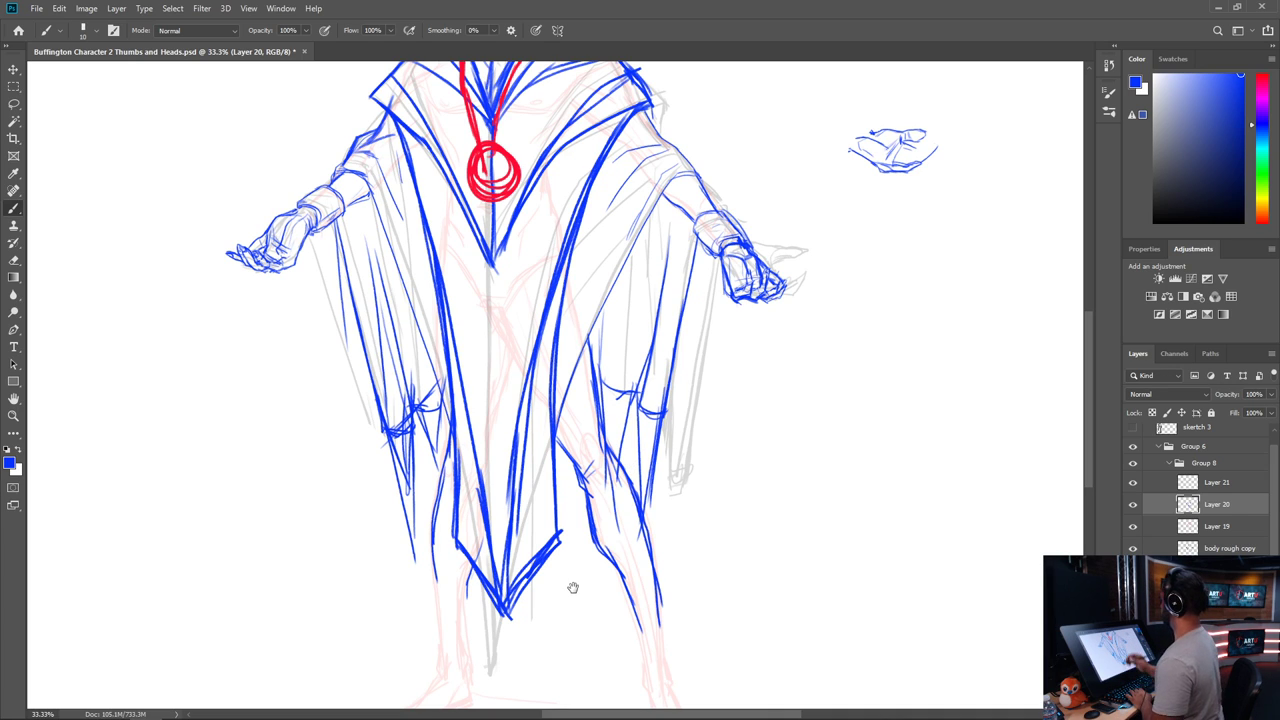
Reinforce the left leg's outline down to the ankle in blue and draw a curved, layered boot top below the knee
mouse_move(571, 586)
mouse_down()
mouse_move(634, 643)
mouse_move(686, 289)
mouse_move(667, 281)
mouse_up()
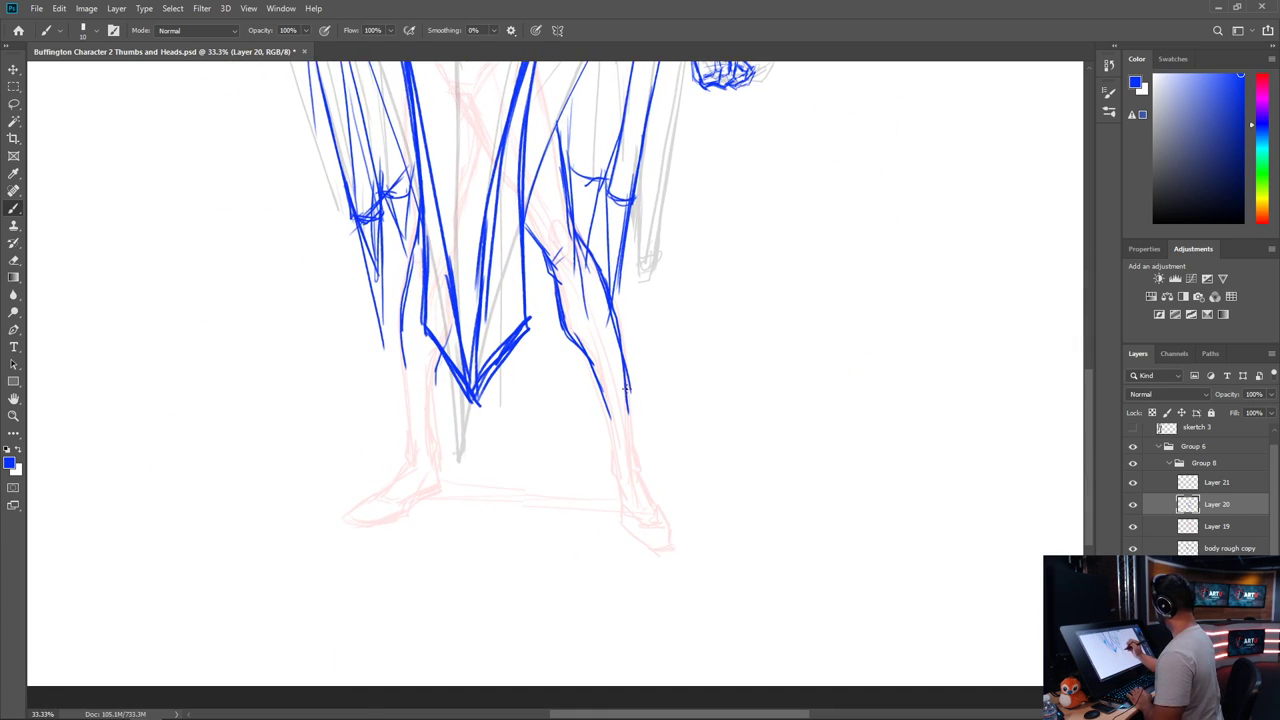
drag(626, 370, 620, 466)
key(ctrl+minus)
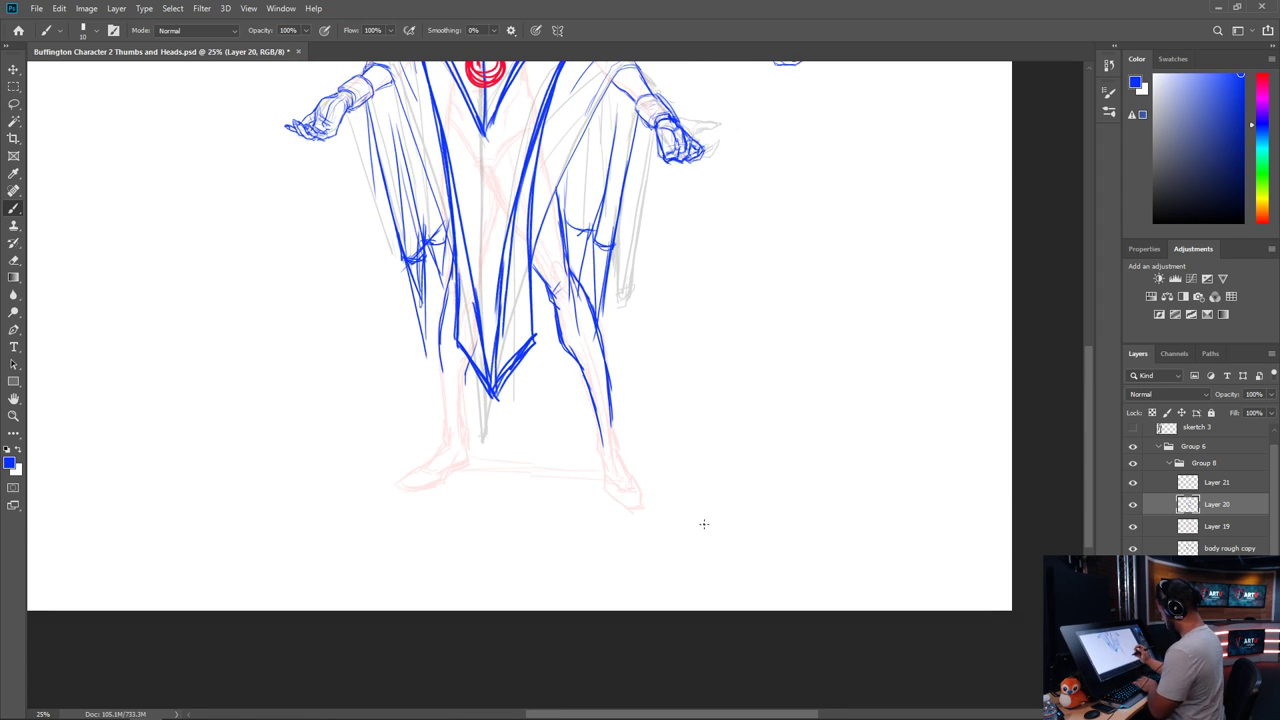
drag(640, 420, 583, 526)
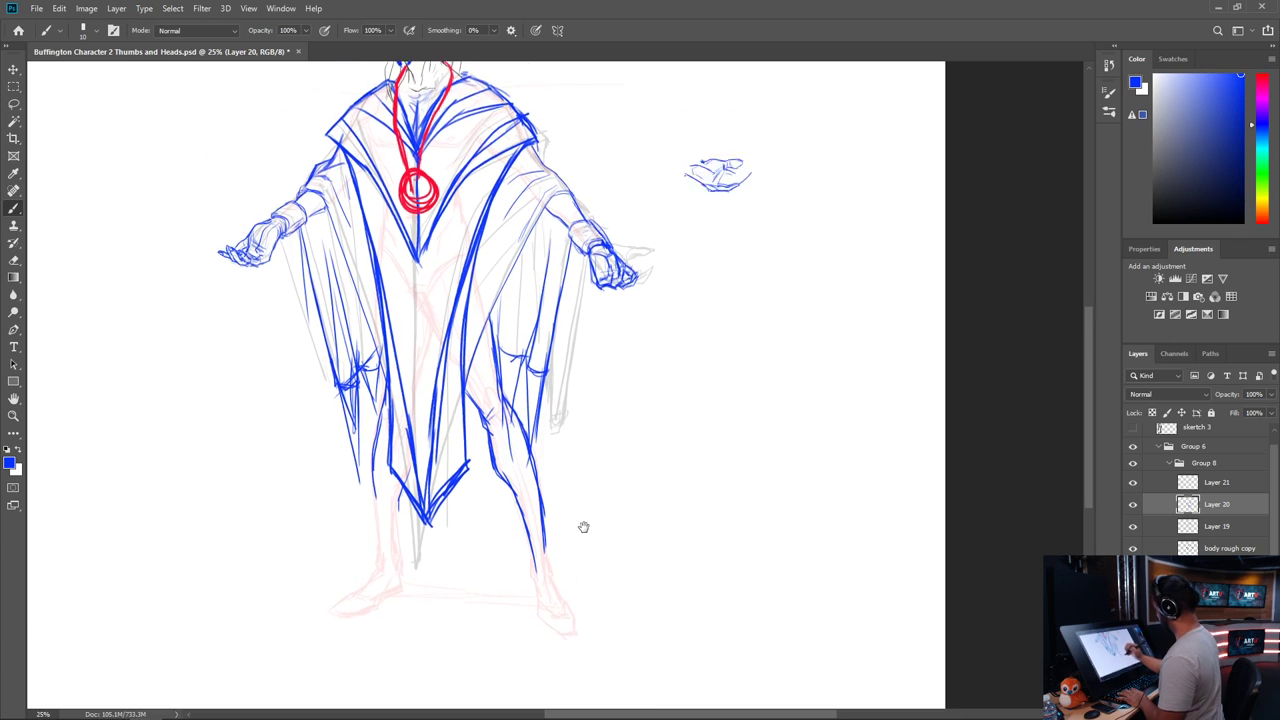
key(ctrl+minus)
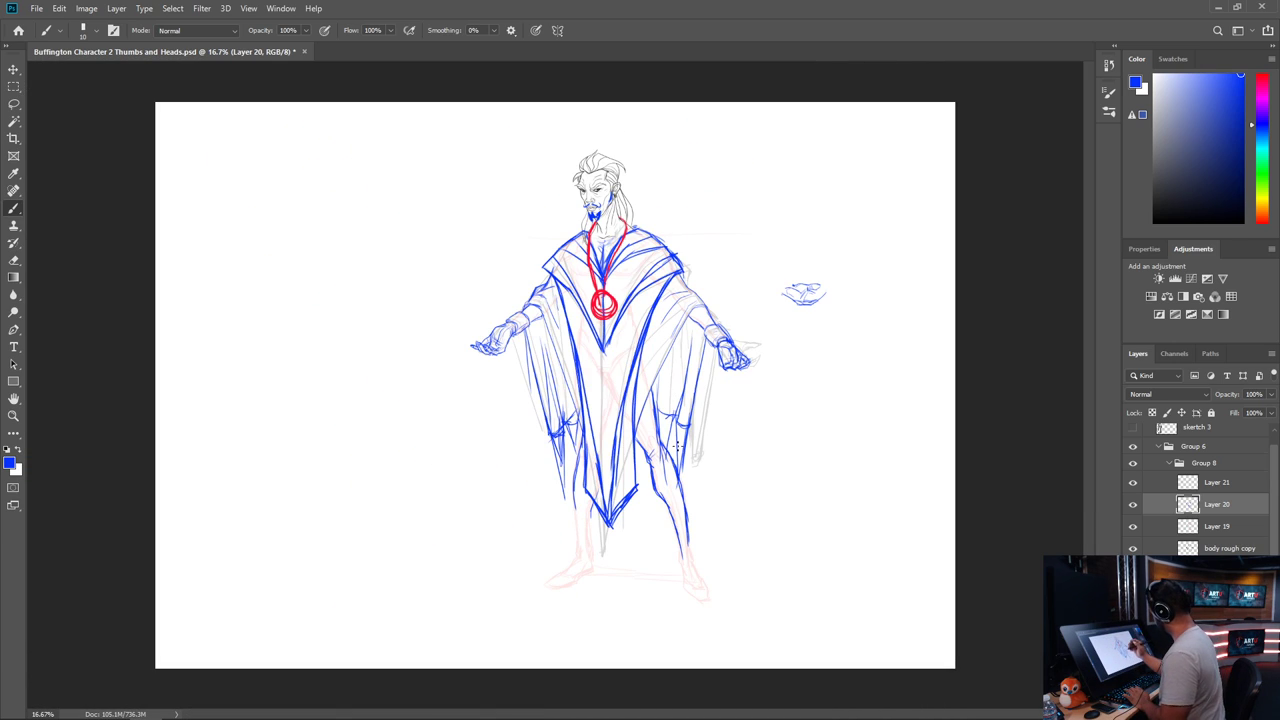
drag(651, 376, 654, 396)
drag(686, 528, 685, 564)
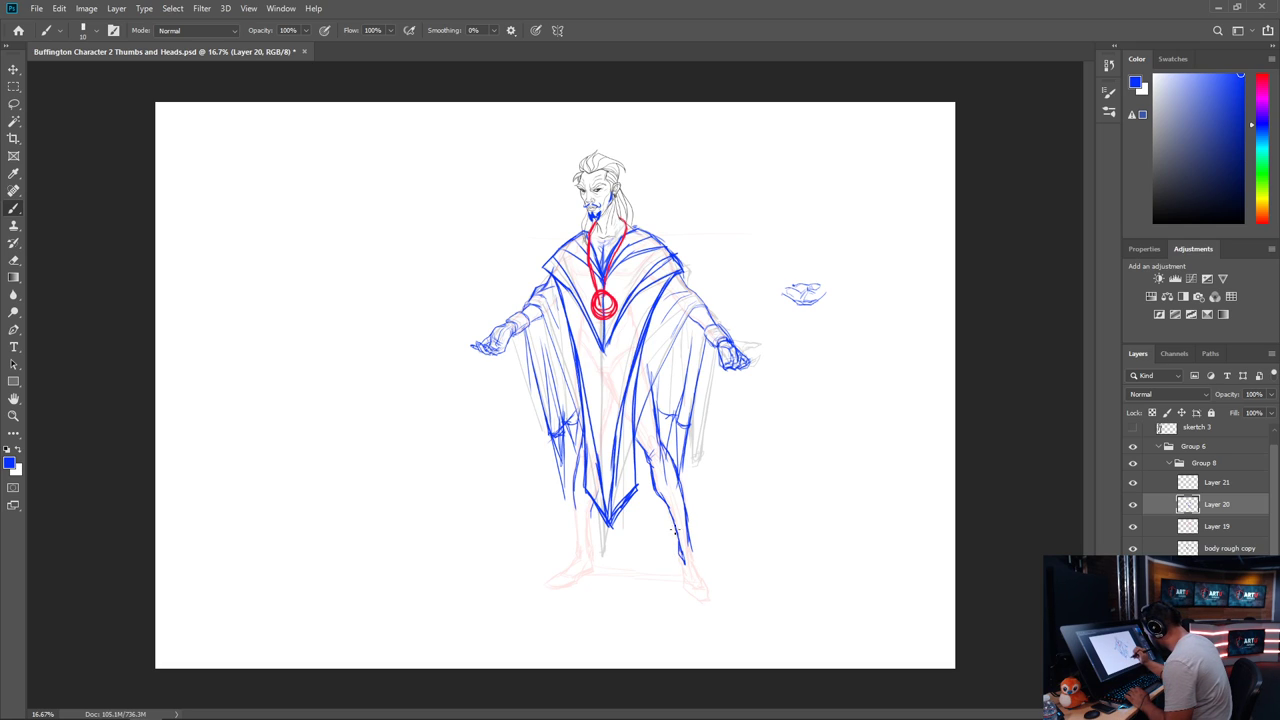
mouse_move(678, 484)
mouse_down()
mouse_move(668, 500)
mouse_move(685, 510)
mouse_move(668, 505)
mouse_move(680, 486)
mouse_move(662, 486)
mouse_move(698, 557)
mouse_up()
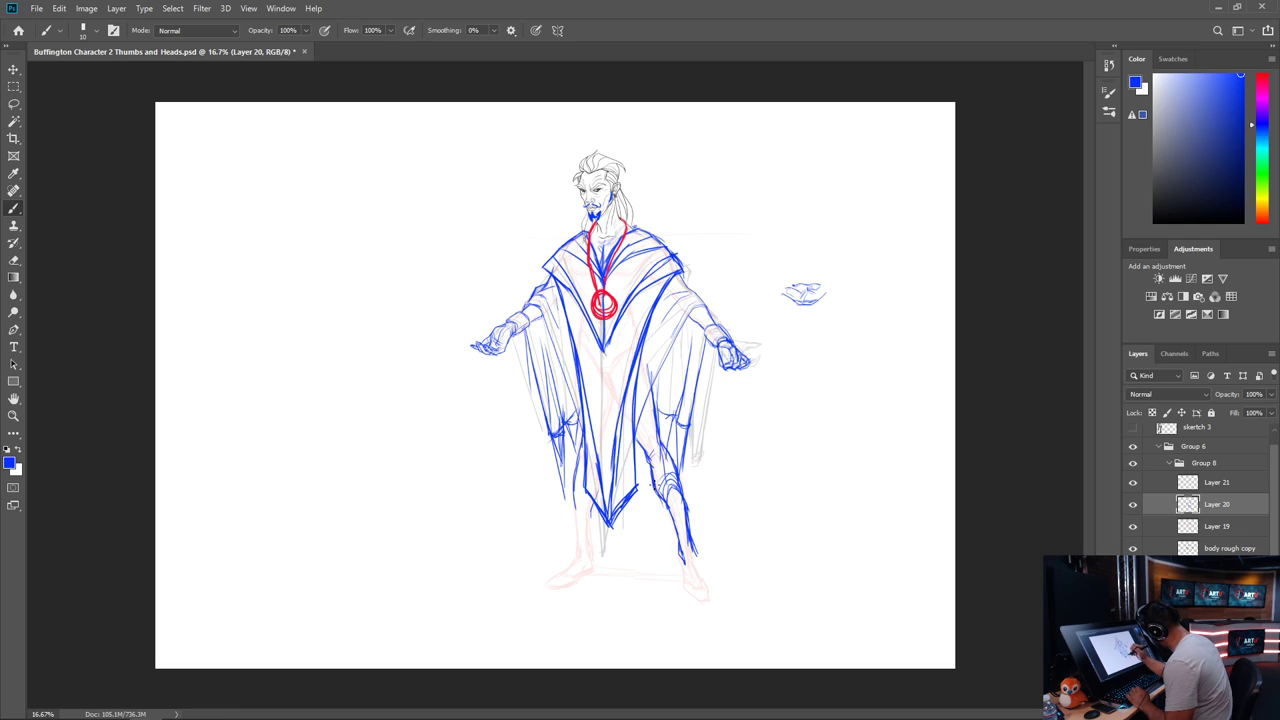
drag(655, 488, 681, 540)
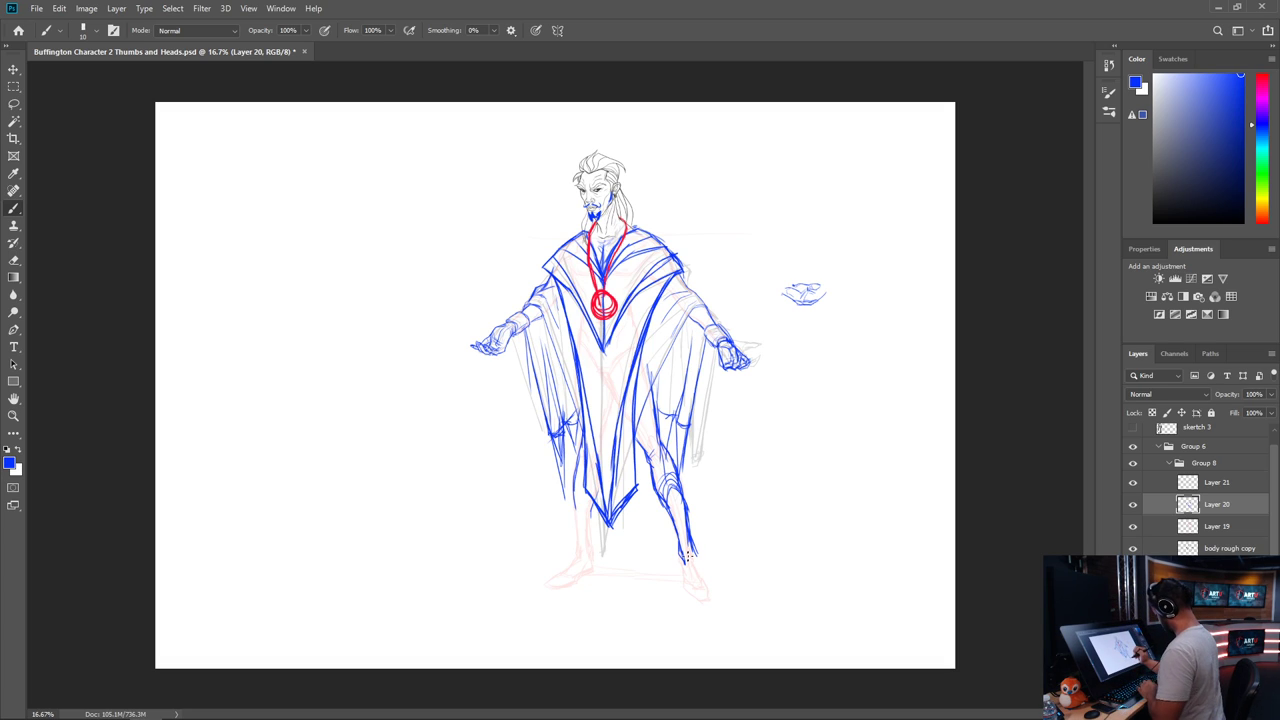
Enlarge the brush to 25 and outline the left boot's ankle and foot in blue
key(bracketright)
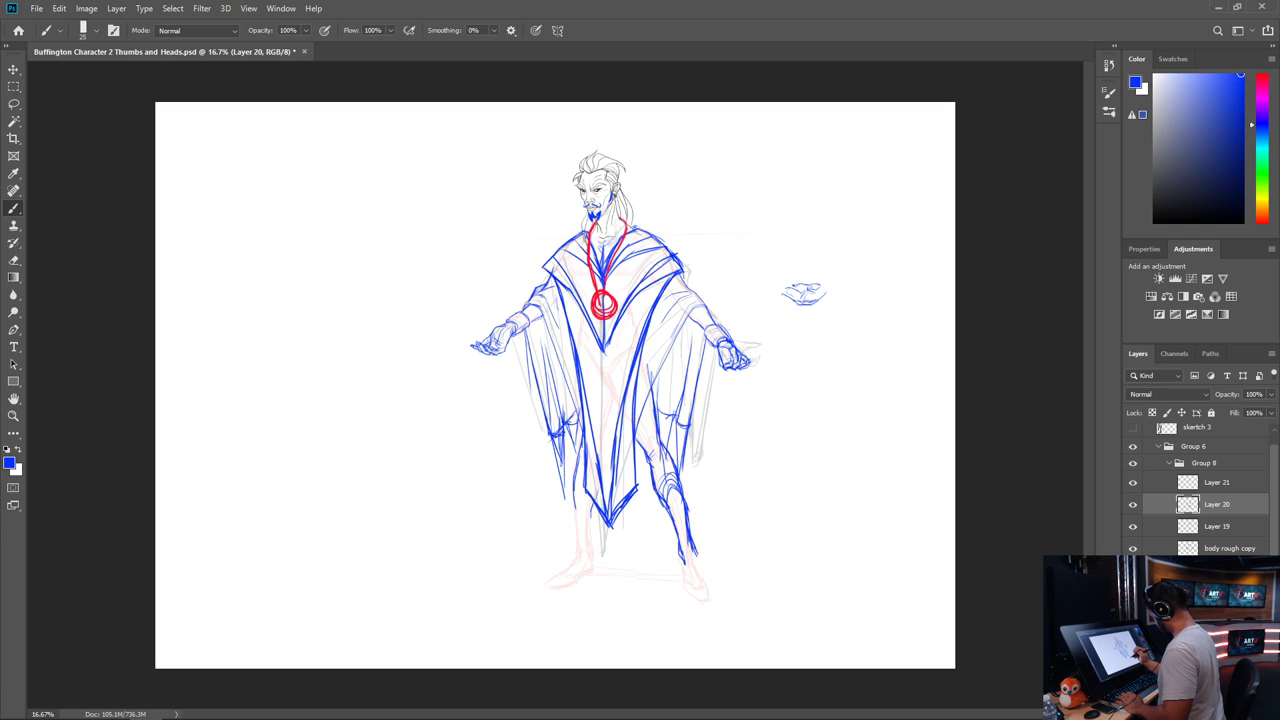
drag(692, 540, 700, 565)
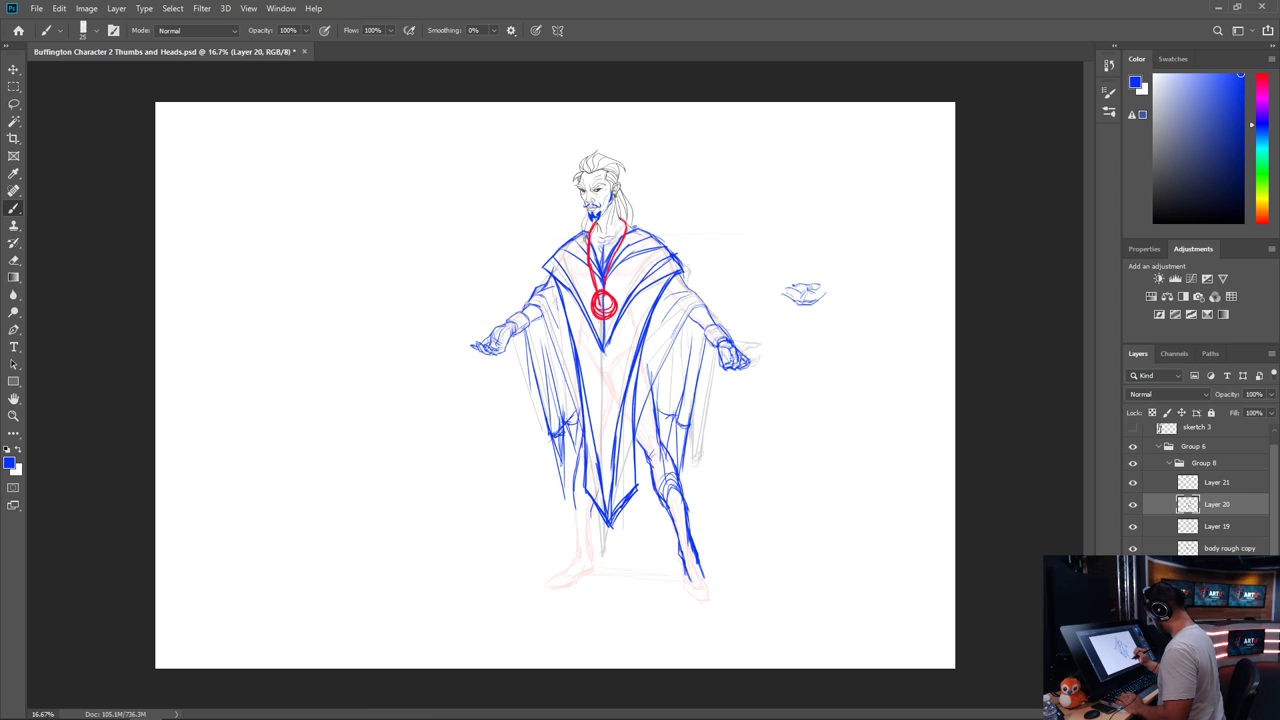
drag(683, 566, 706, 594)
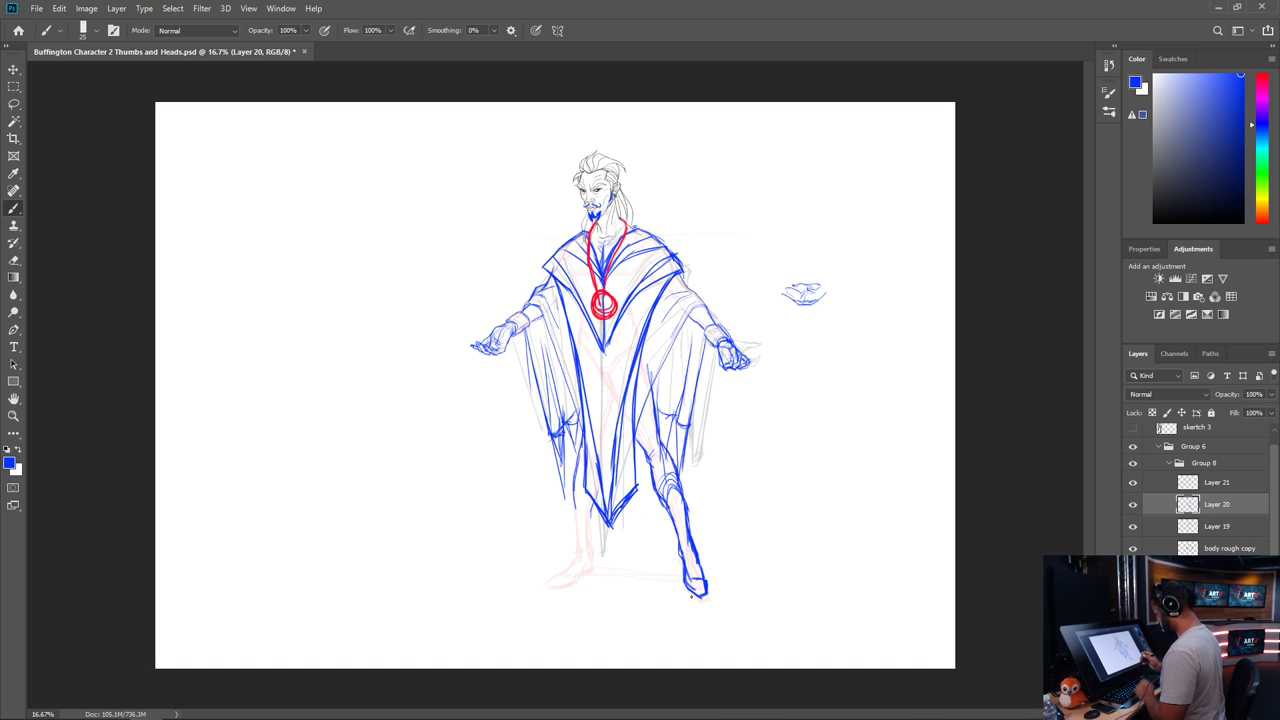
Lasso the left leg below the boot top, delete its blue shin and foot lines, and deselect
key(l)
mouse_move(728, 628)
mouse_down()
mouse_move(732, 512)
mouse_move(650, 521)
mouse_move(763, 609)
mouse_move(693, 511)
mouse_up()
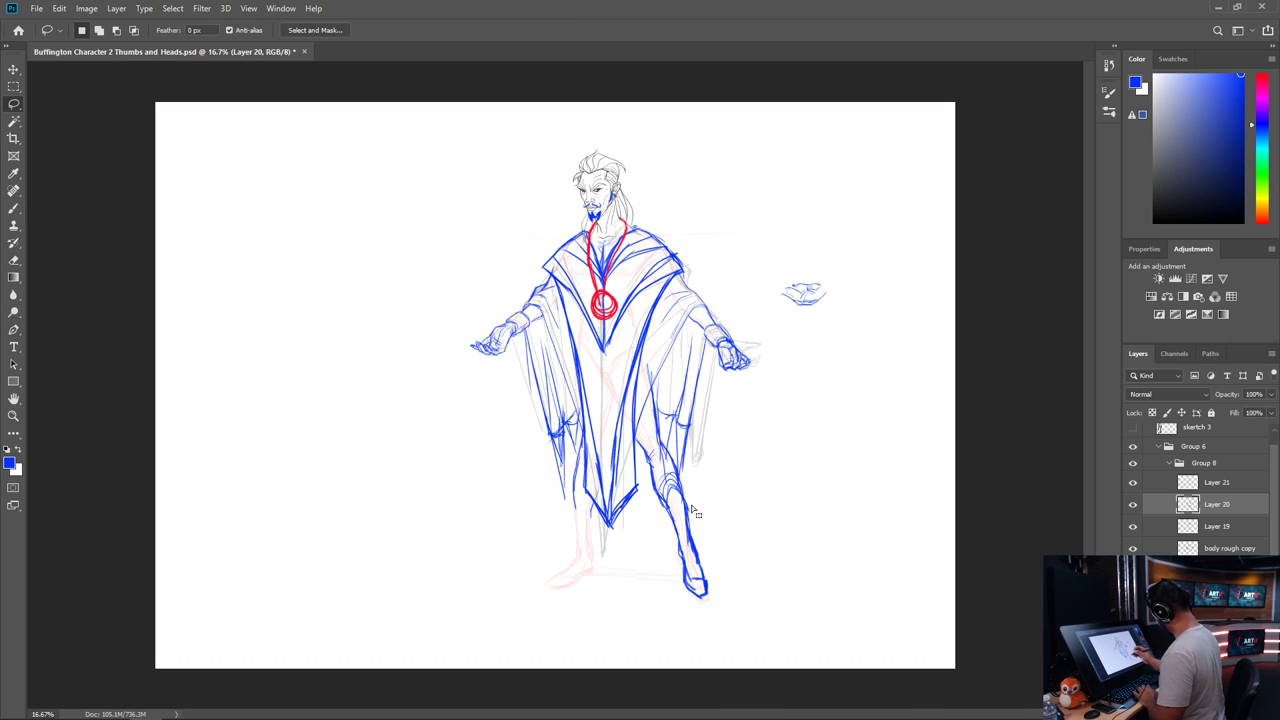
key(Delete)
key(ctrl+plus)
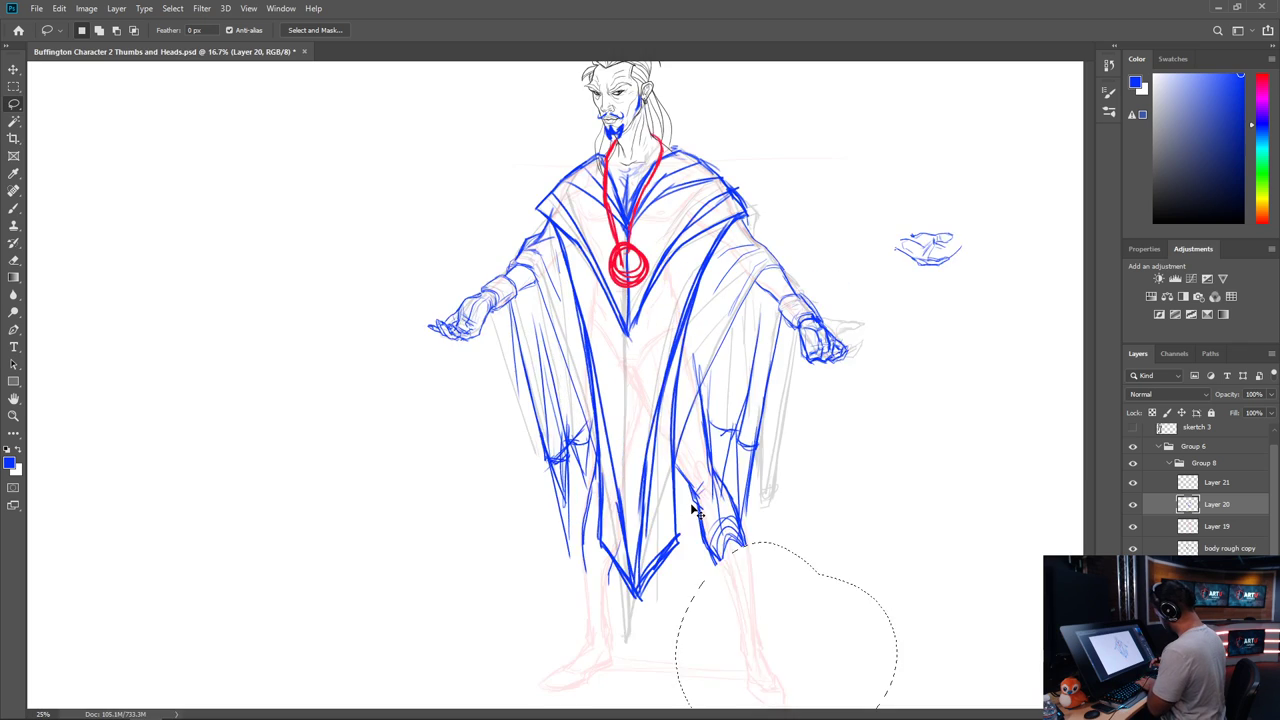
key(ctrl+plus)
key(ctrl+plus)
mouse_move(689, 503)
mouse_down()
mouse_move(586, 266)
mouse_move(538, 282)
mouse_up()
key(ctrl+d)
key(b)
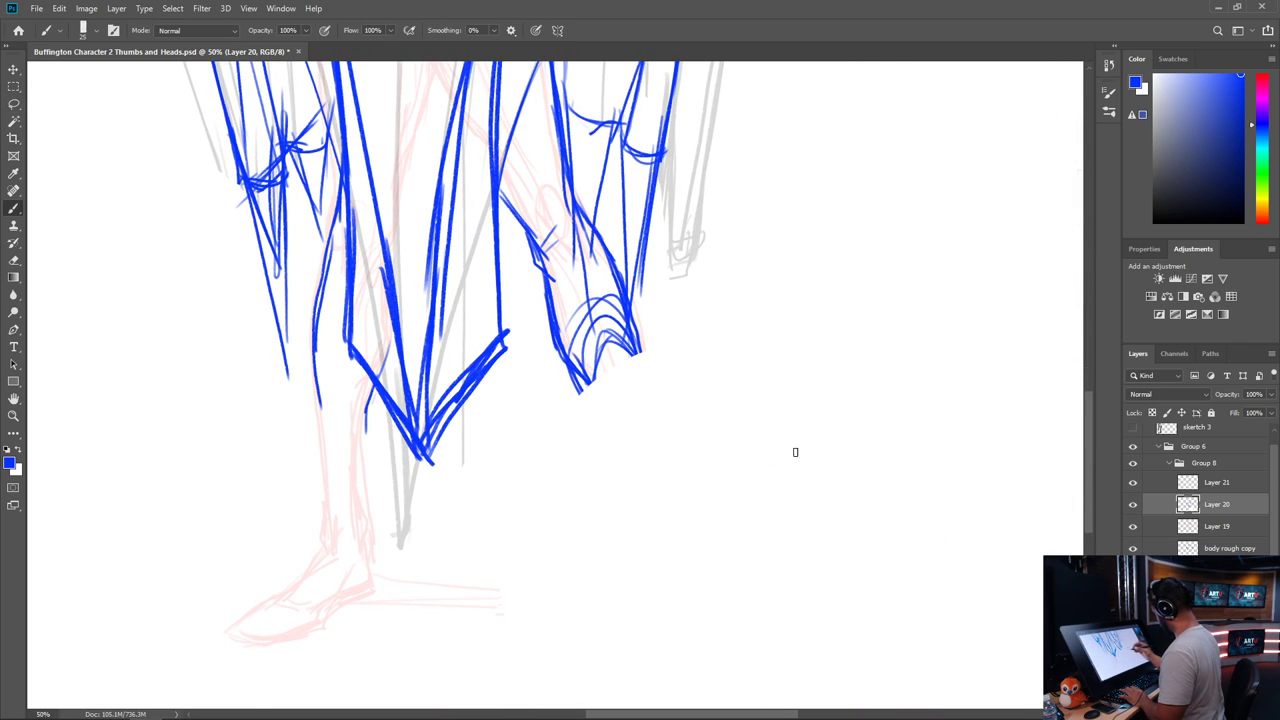
Undo the last changes to restore the faded anatomy of the left shin and foot, and clear the selection
mouse_move(809, 717)
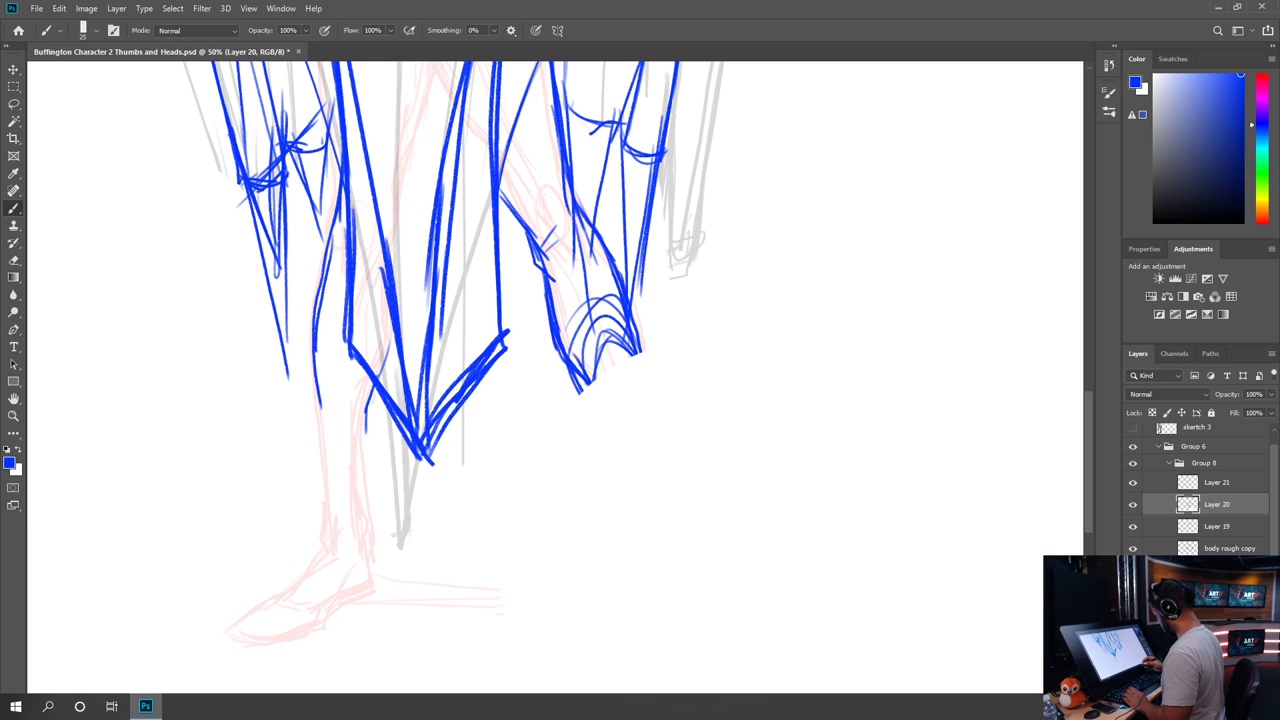
key(ctrl+z)
key(ctrl+z)
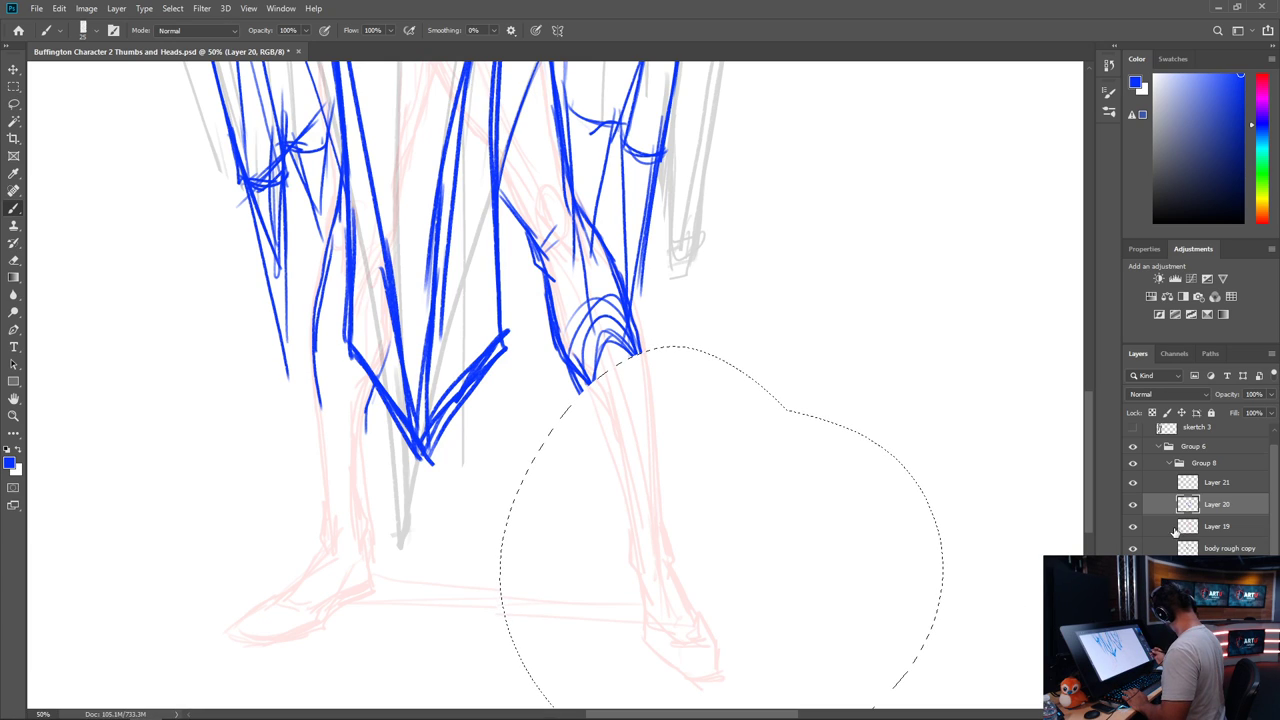
click(1134, 506)
click(1134, 506)
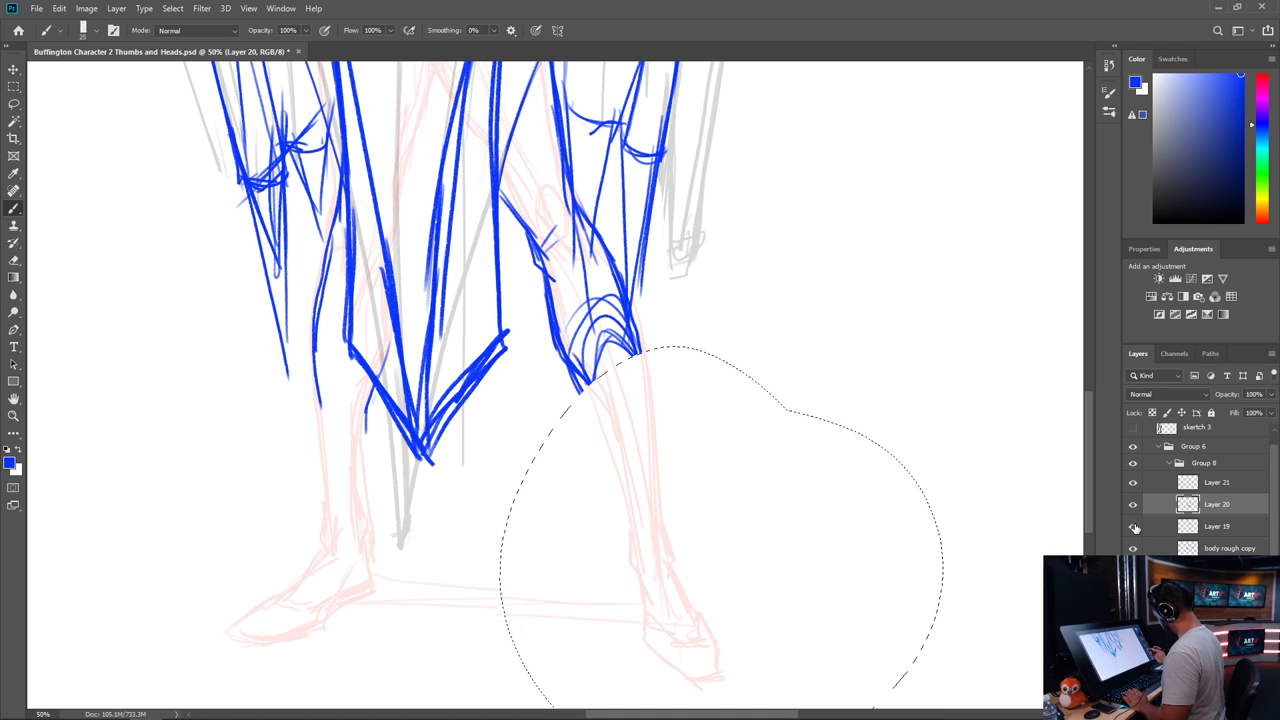
key(ctrl+d)
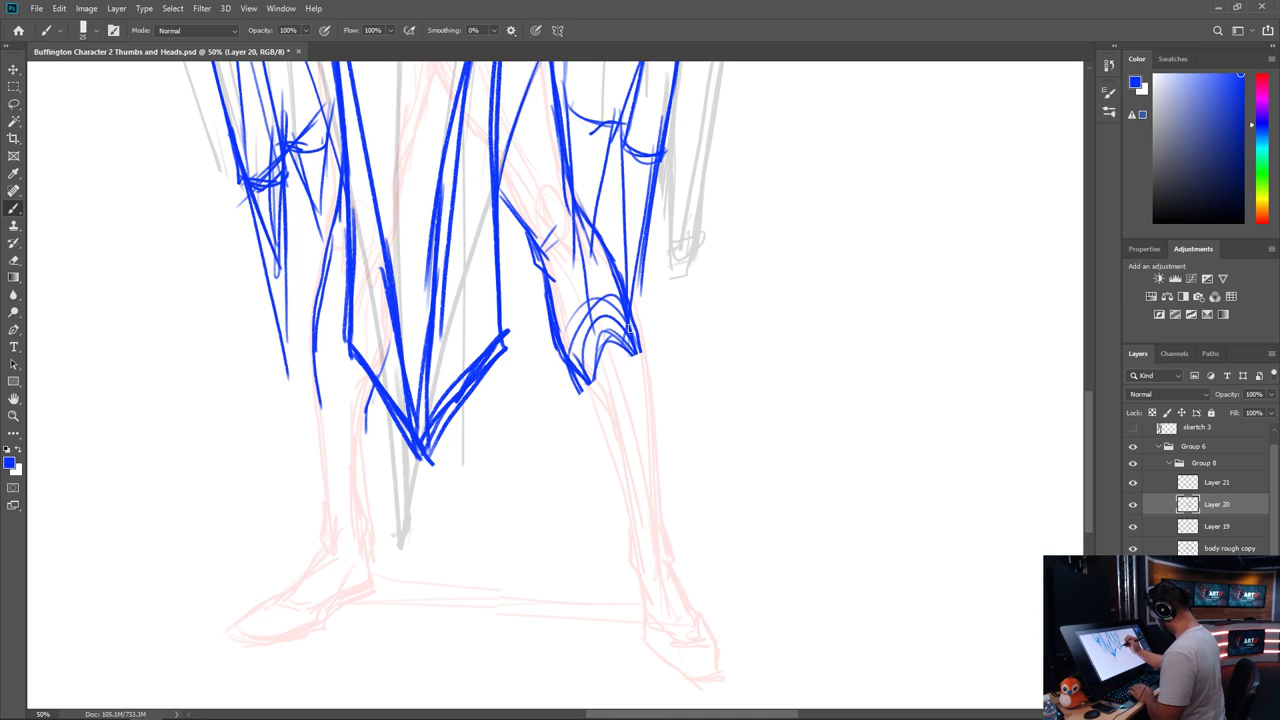
Reduce the brush to 10 and draw the left shin's outer contour with a curved band closing the boot top below the knee
key(bracketleft)
key(bracketleft)
drag(634, 316, 665, 546)
drag(556, 348, 596, 446)
drag(566, 386, 648, 358)
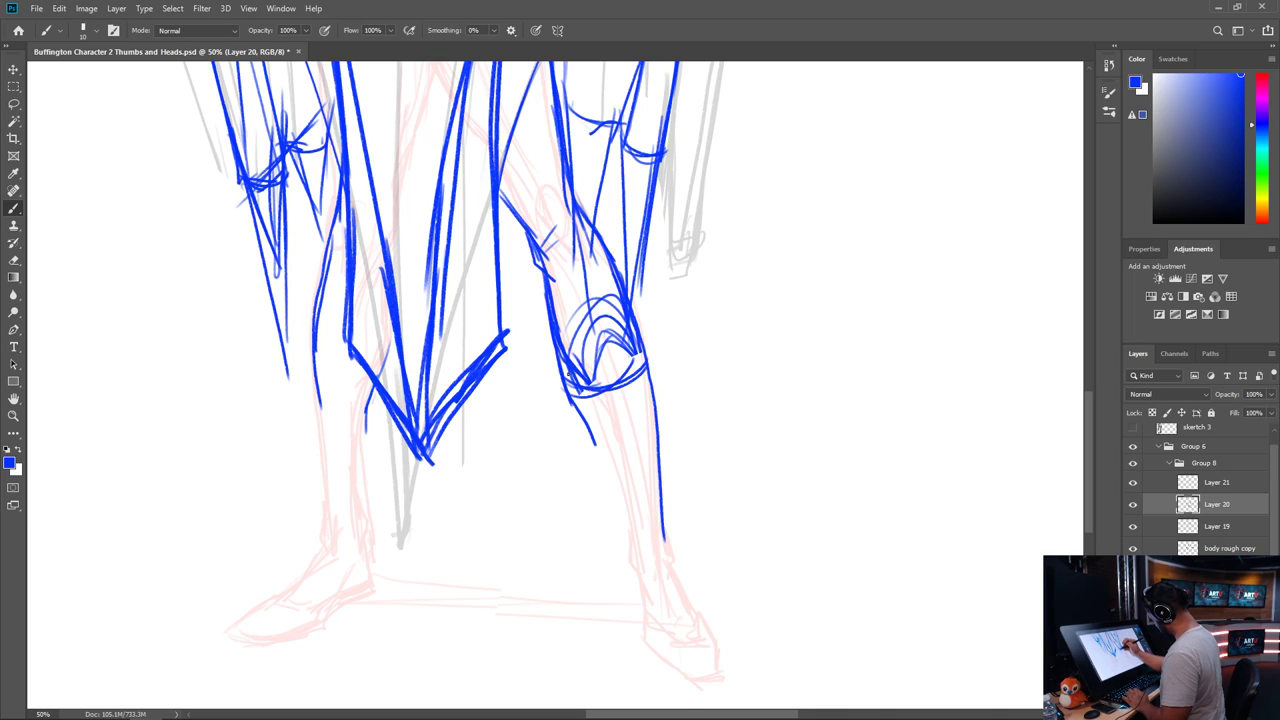
Draw the left shin's inner contour in blue, with creased folds at the lower calf and ankle
drag(565, 366, 613, 500)
mouse_move(598, 454)
mouse_down()
mouse_move(614, 502)
mouse_move(620, 492)
mouse_up()
mouse_move(638, 436)
mouse_down()
mouse_move(612, 492)
mouse_move(632, 506)
mouse_up()
drag(622, 508, 632, 532)
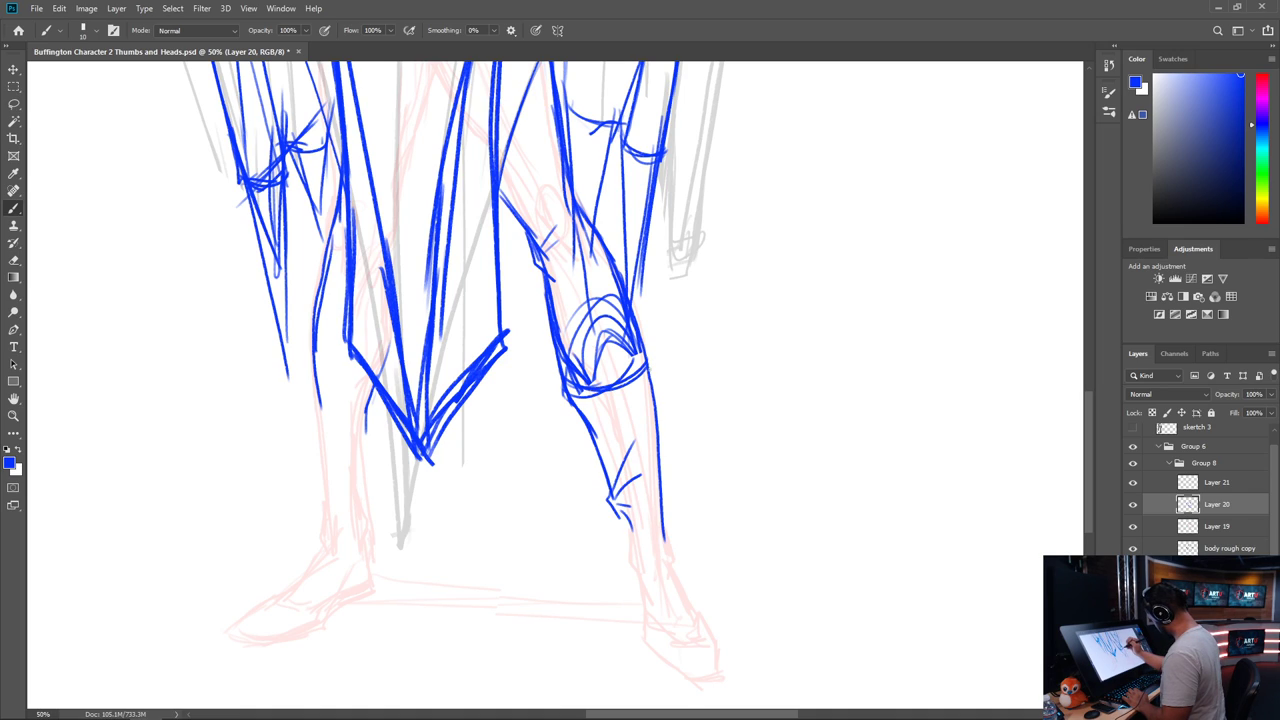
mouse_move(648, 362)
mouse_down()
mouse_move(662, 512)
mouse_move(628, 554)
mouse_move(640, 580)
mouse_move(654, 544)
mouse_move(658, 564)
mouse_up()
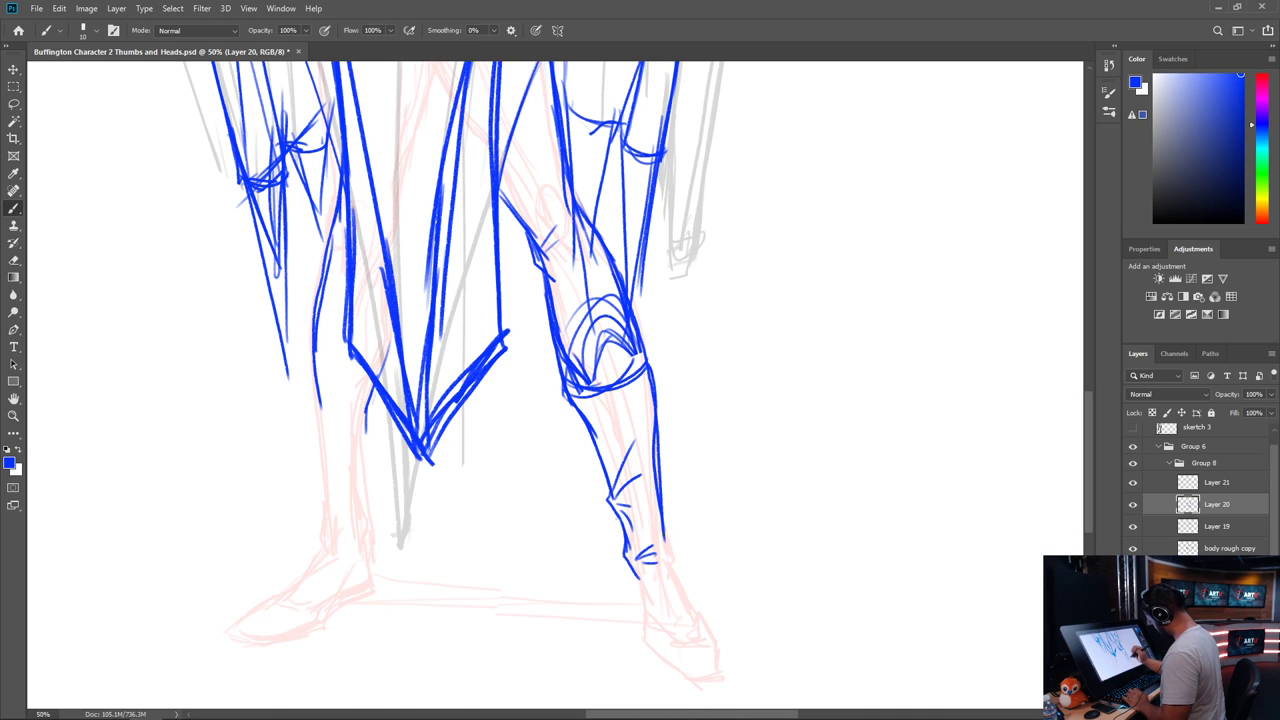
Outline the left boot's pointed foot with a centre line down the shin, and draw a ground line across to the right heel
mouse_move(658, 510)
mouse_down()
mouse_move(677, 558)
mouse_move(649, 609)
mouse_move(640, 582)
mouse_move(652, 639)
mouse_move(682, 612)
mouse_up()
mouse_move(672, 566)
mouse_down()
mouse_move(706, 630)
mouse_move(646, 626)
mouse_move(690, 682)
mouse_move(716, 668)
mouse_move(701, 617)
mouse_move(692, 662)
mouse_move(700, 636)
mouse_up()
drag(684, 618, 702, 666)
drag(628, 494, 684, 616)
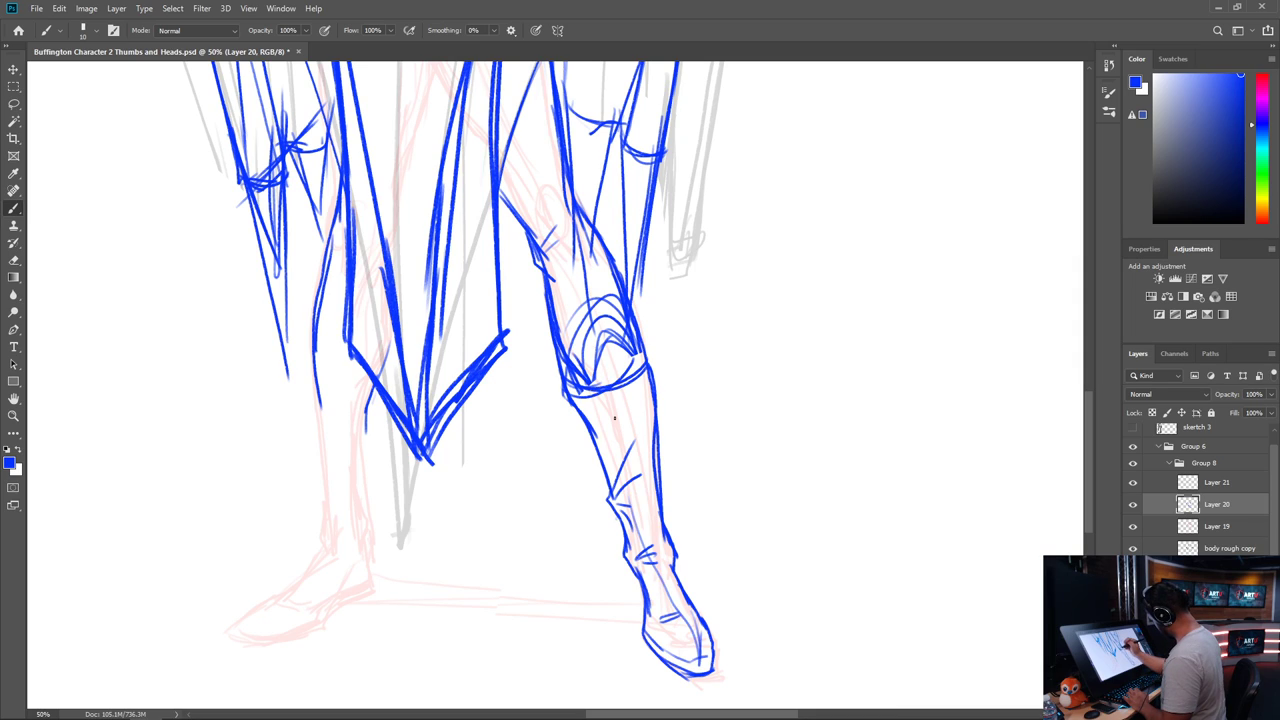
drag(610, 395, 668, 628)
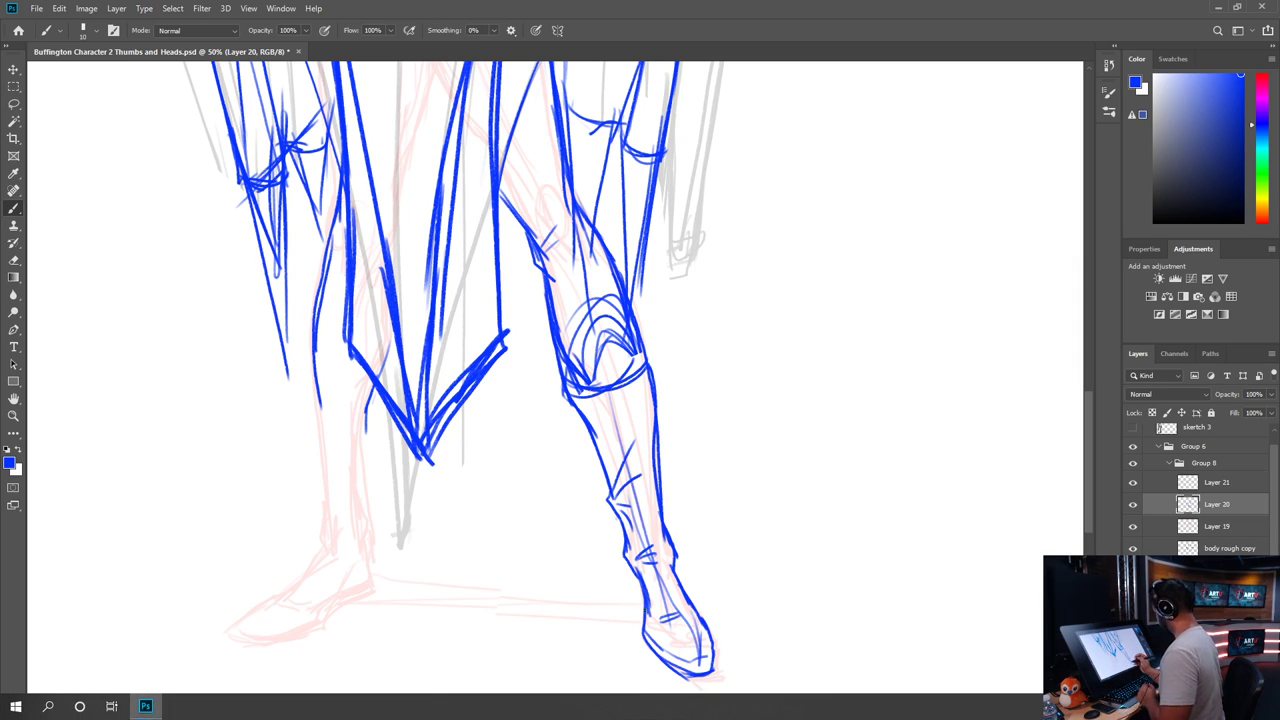
drag(646, 607, 366, 586)
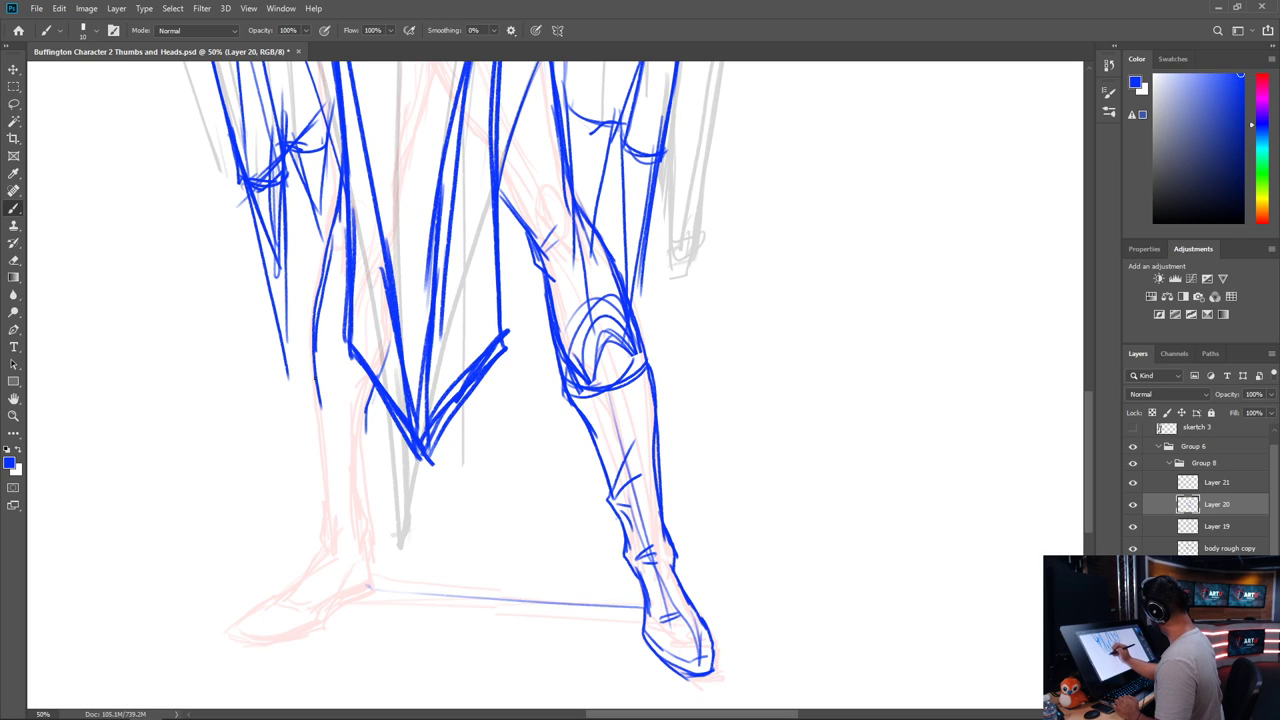
Draw the right boot in blue with a band below the knee, shin contours, ankle folds, pointed foot and sole line
drag(316, 352, 354, 369)
mouse_move(344, 314)
mouse_down()
mouse_move(312, 334)
mouse_move(338, 350)
mouse_move(315, 404)
mouse_up()
drag(312, 360, 326, 514)
mouse_move(378, 390)
mouse_down()
mouse_move(362, 506)
mouse_move(322, 526)
mouse_move(348, 458)
mouse_move(320, 512)
mouse_up()
mouse_move(320, 508)
mouse_down()
mouse_move(338, 550)
mouse_move(308, 558)
mouse_move(285, 594)
mouse_move(340, 570)
mouse_up()
mouse_move(364, 472)
mouse_down()
mouse_move(372, 586)
mouse_move(254, 641)
mouse_move(271, 634)
mouse_move(258, 603)
mouse_move(286, 590)
mouse_up()
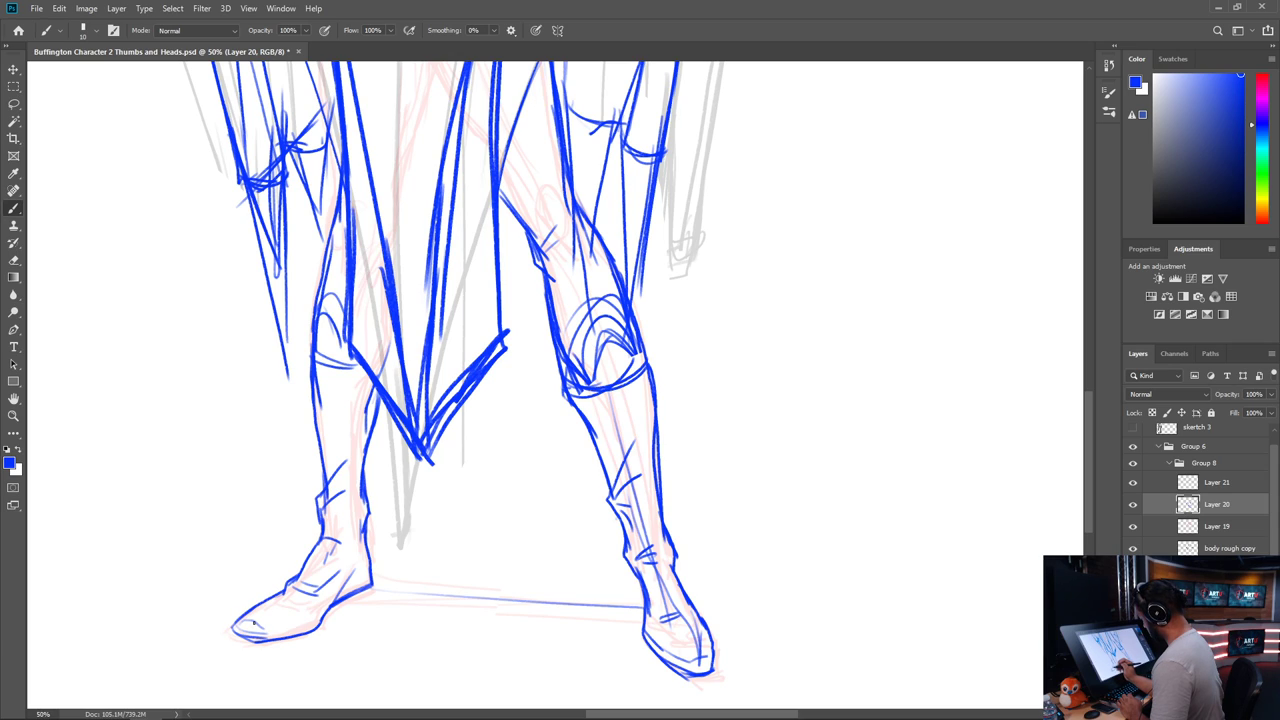
mouse_move(258, 632)
mouse_down()
mouse_move(318, 611)
mouse_move(364, 568)
mouse_up()
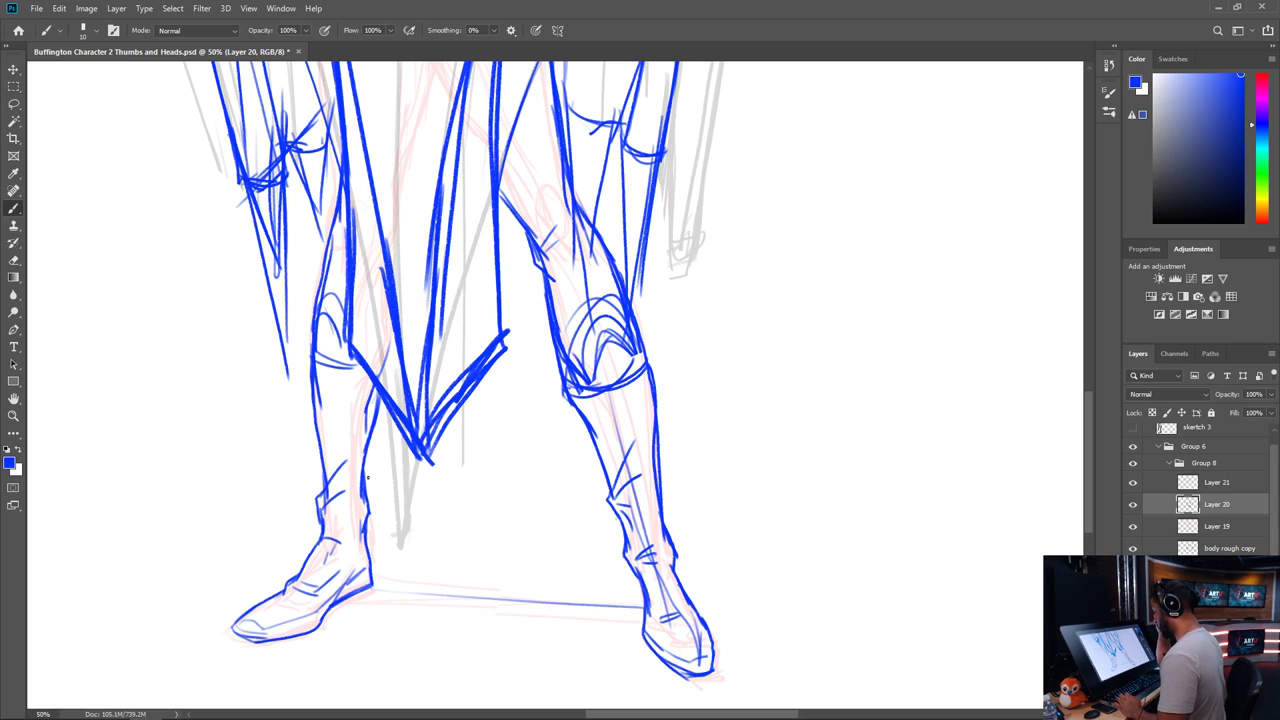
drag(340, 337, 355, 373)
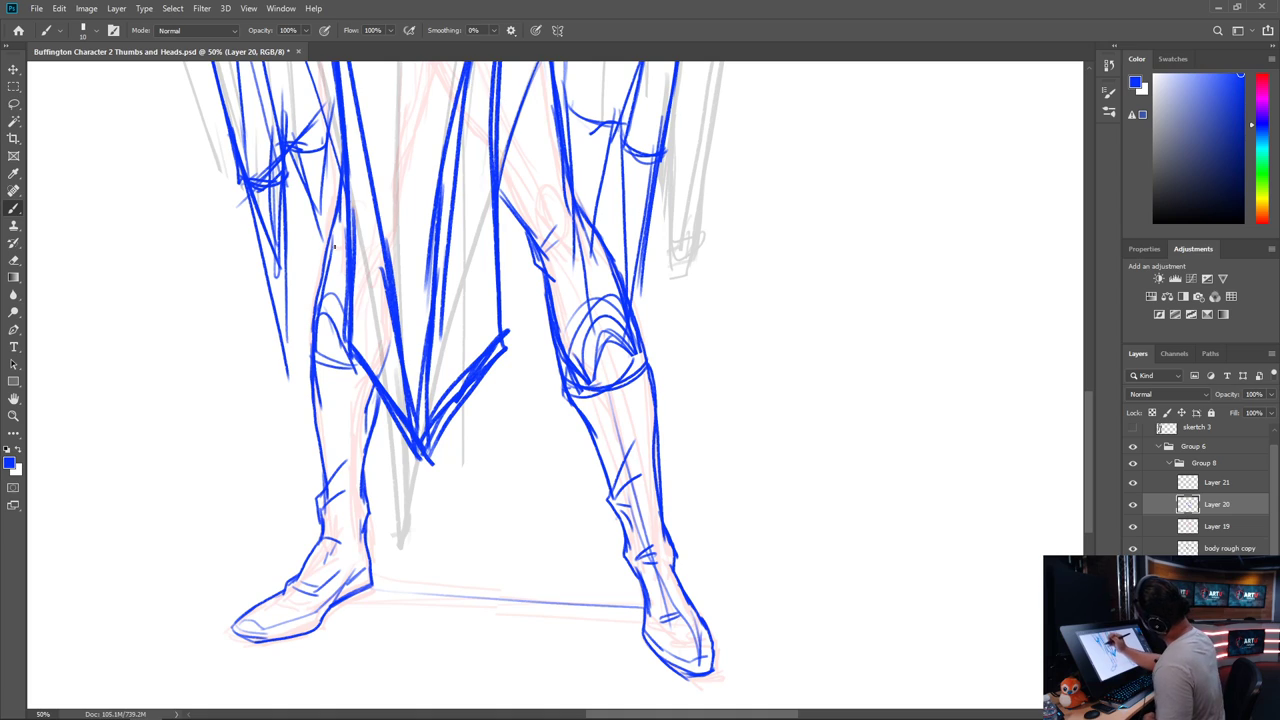
Reinforce the right thigh's contour and the lower edges of the drapery hanging beside both knees
drag(331, 263, 346, 218)
drag(307, 174, 334, 291)
drag(284, 154, 288, 380)
drag(642, 212, 629, 298)
drag(611, 160, 599, 206)
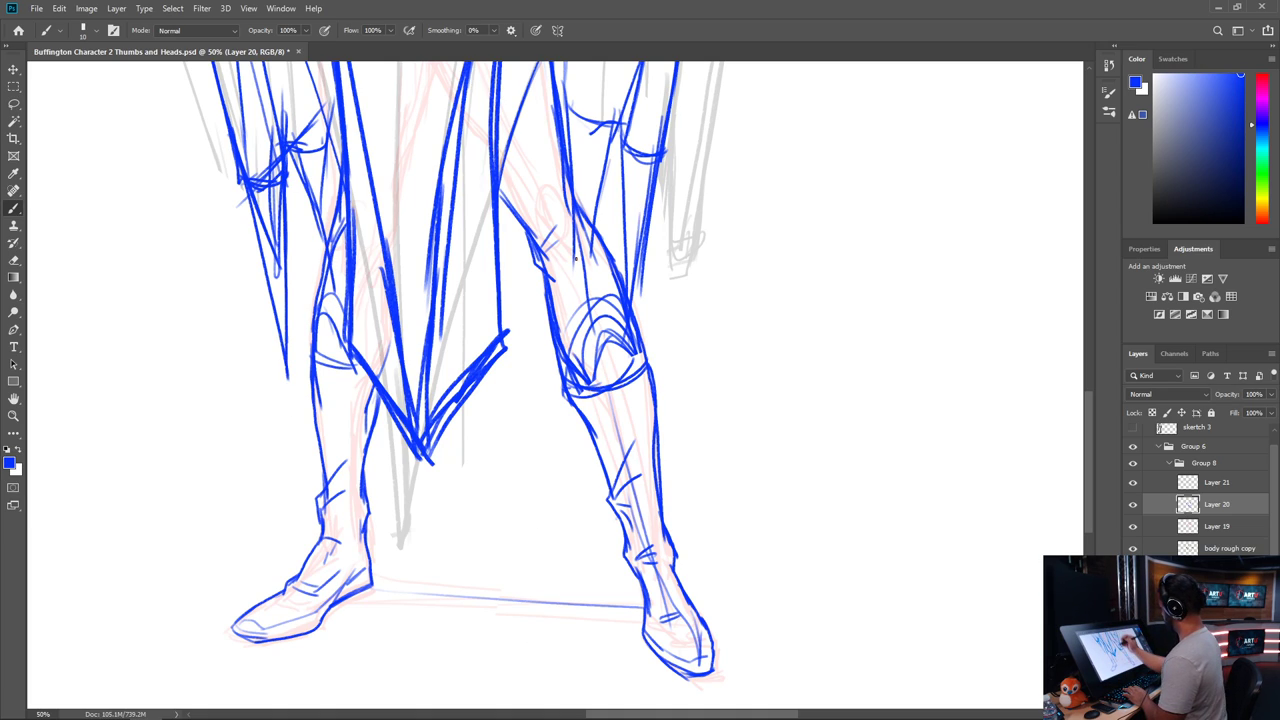
drag(581, 268, 563, 344)
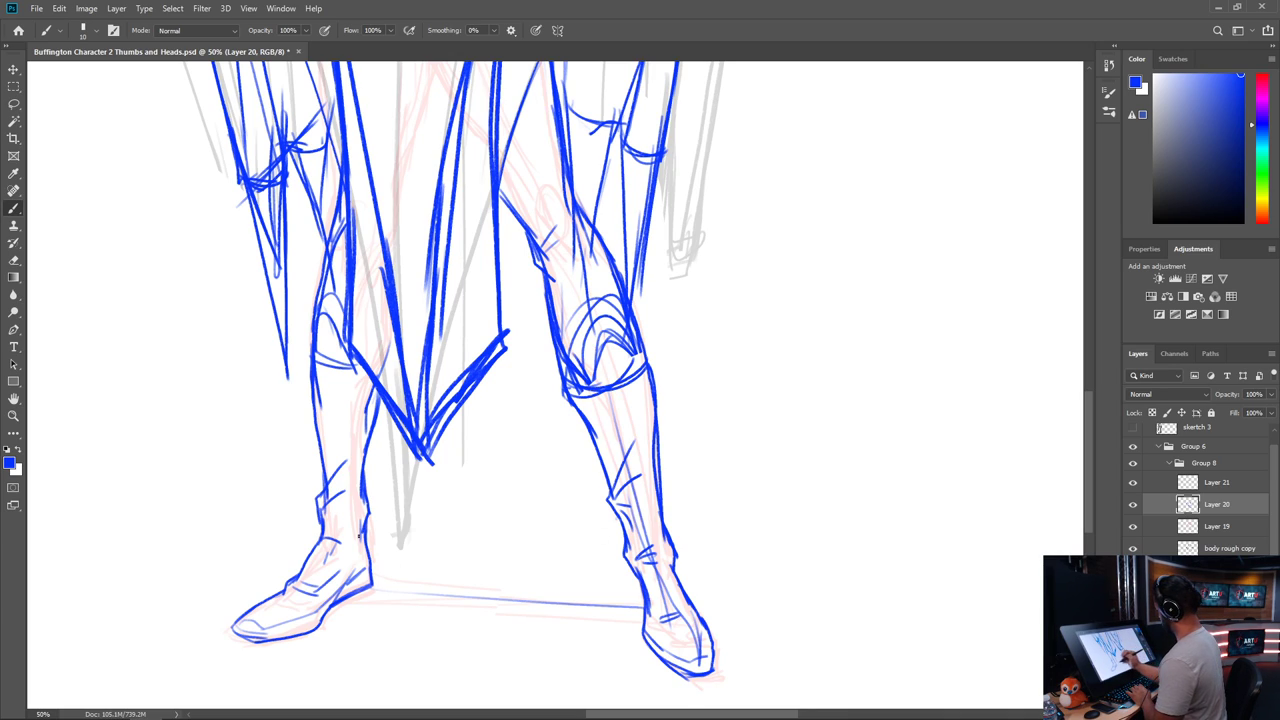
Strengthen the boot-top bands below both knees and the adjoining calf contours in blue
mouse_move(359, 534)
mouse_down()
mouse_move(362, 556)
mouse_move(366, 497)
mouse_up()
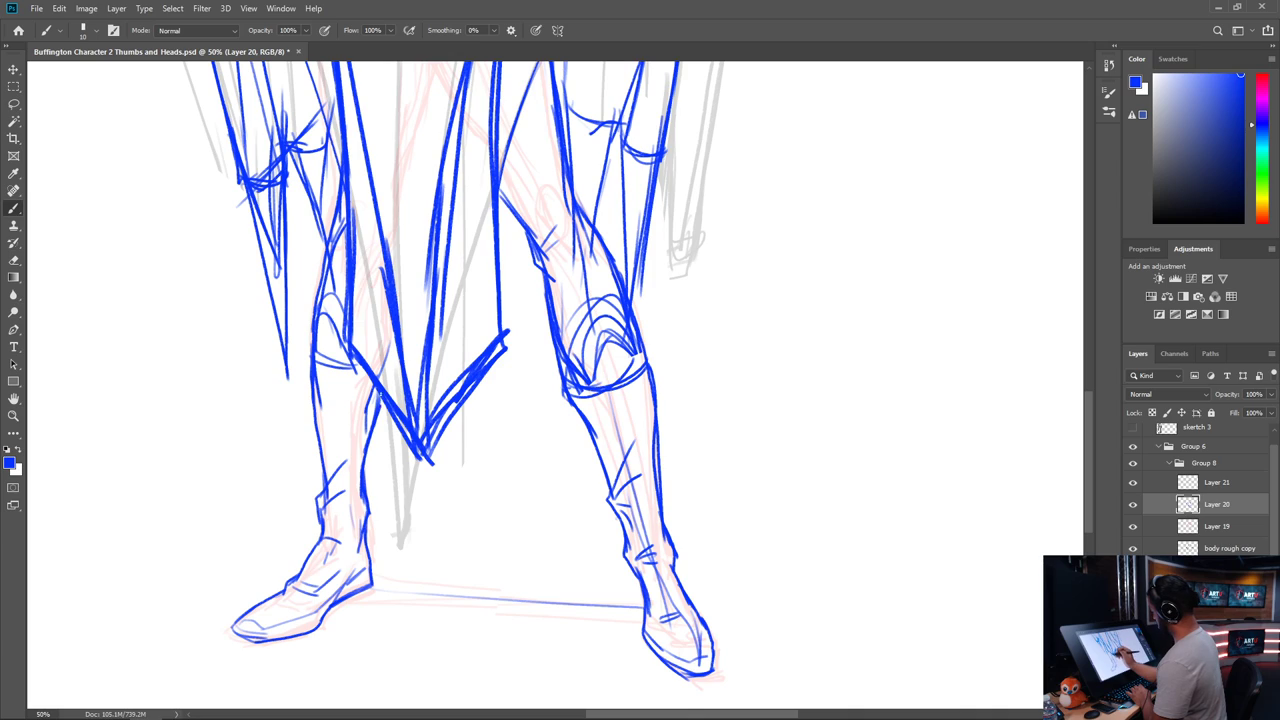
drag(334, 363, 372, 378)
drag(566, 392, 641, 369)
mouse_move(628, 352)
mouse_down()
mouse_move(637, 372)
mouse_move(647, 361)
mouse_move(653, 410)
mouse_up()
drag(576, 521, 683, 652)
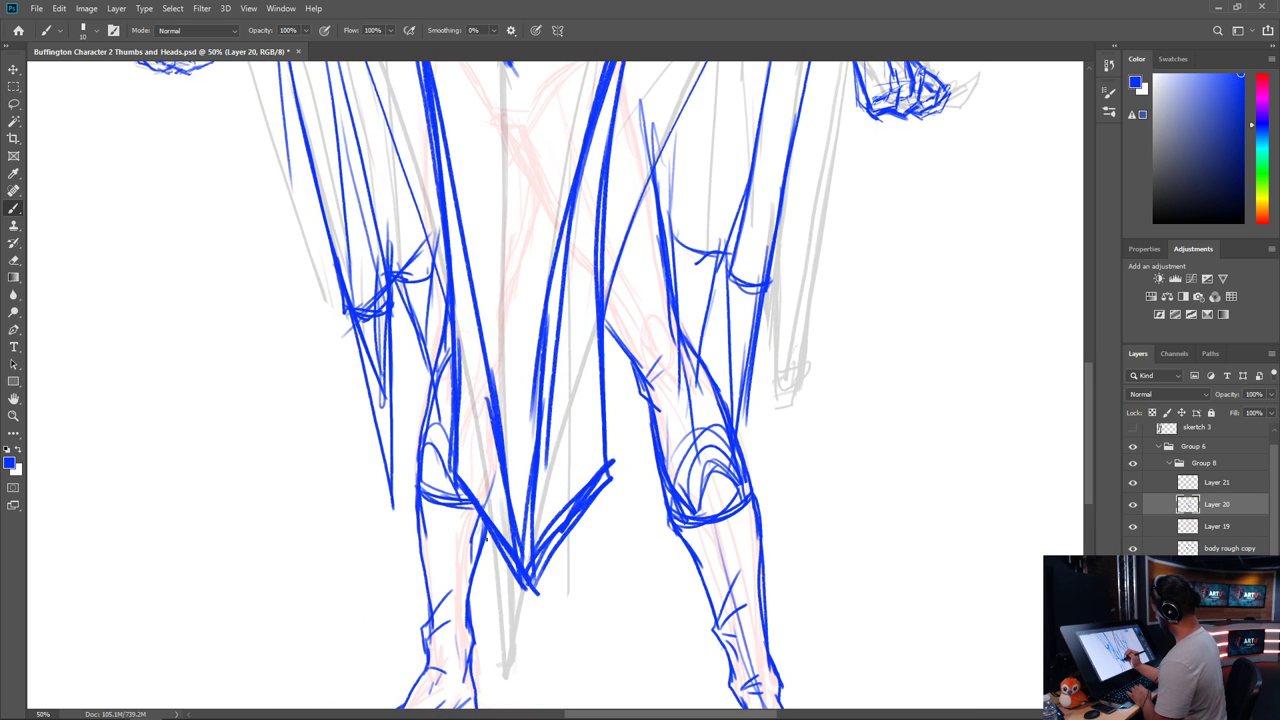
drag(502, 490, 491, 521)
drag(497, 498, 484, 555)
drag(496, 468, 497, 614)
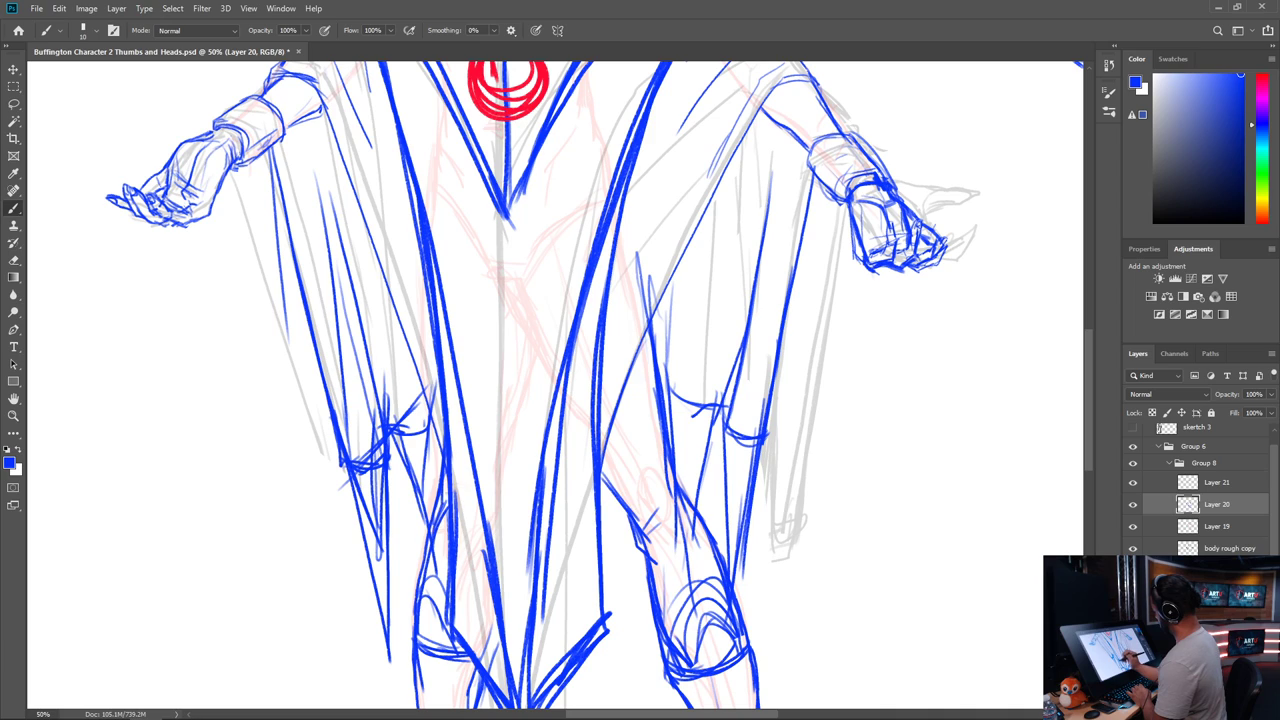
Reinforce the long hanging folds of the draped sleeves beside the robe's front panel
mouse_move(389, 434)
mouse_down()
mouse_move(428, 533)
mouse_move(388, 595)
mouse_move(395, 631)
mouse_up()
drag(355, 486, 387, 645)
drag(721, 408, 691, 514)
drag(651, 344, 657, 410)
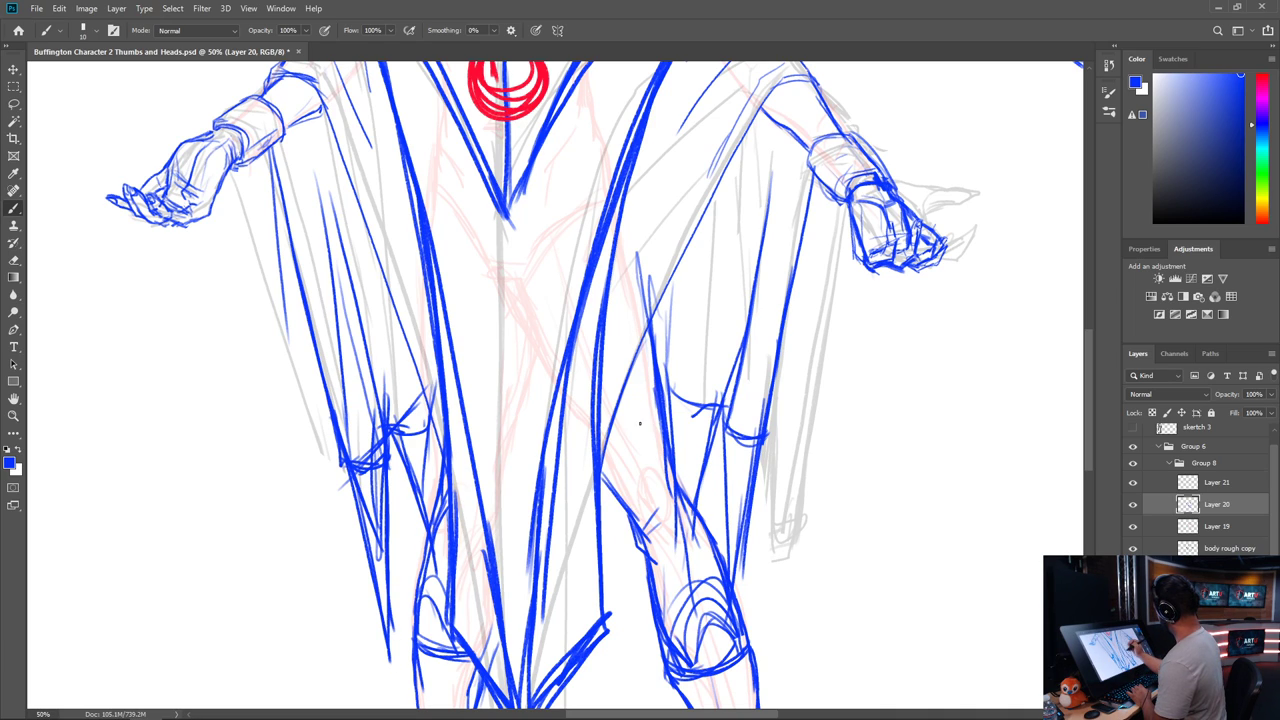
drag(690, 291, 660, 391)
drag(742, 190, 576, 540)
drag(292, 190, 372, 430)
drag(240, 252, 288, 478)
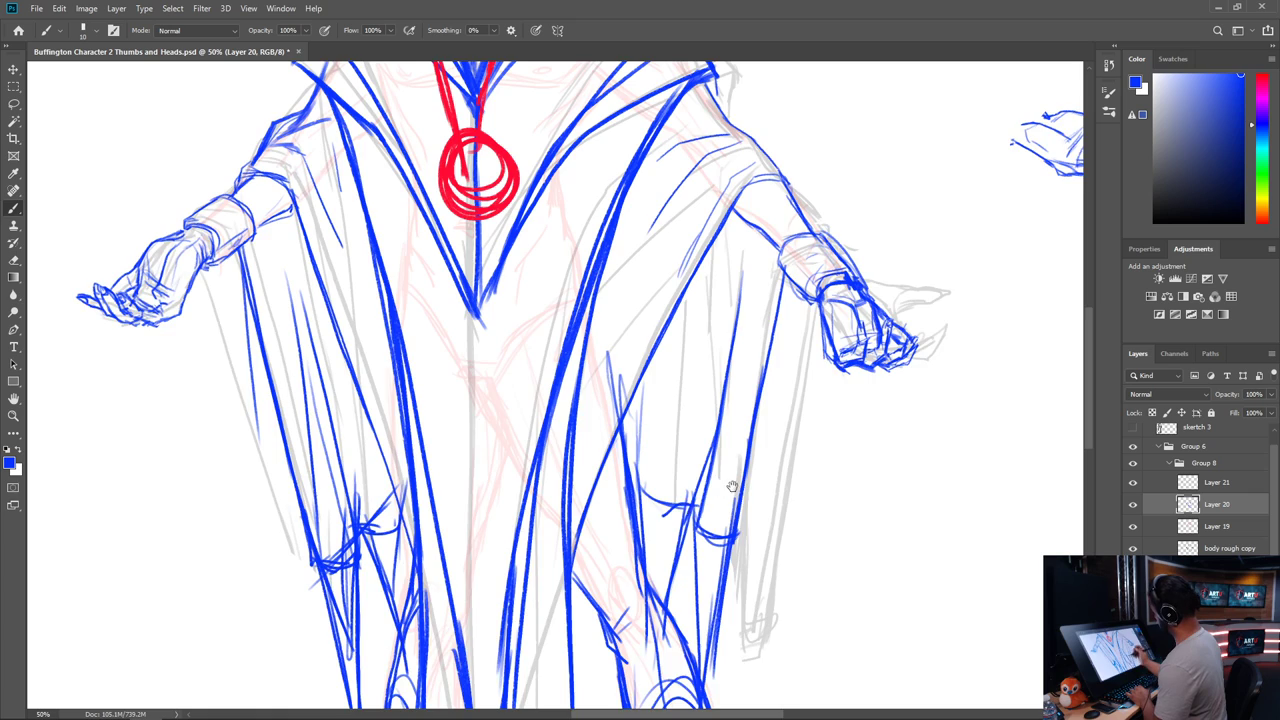
mouse_move(682, 161)
mouse_down()
mouse_move(661, 515)
mouse_move(674, 571)
mouse_up()
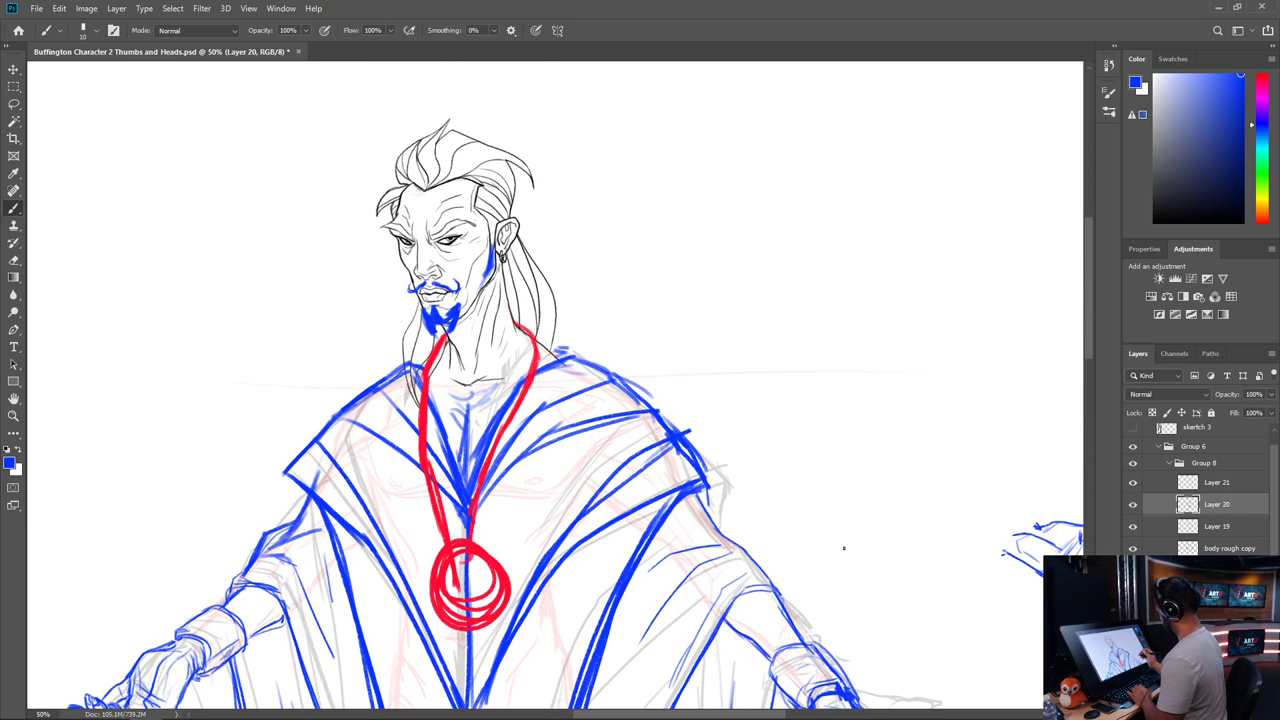
Add a new layer above Layer 21, lower the opacity of the red pendant's layer, and make the new layer active
click(1216, 484)
key(ctrl+shift+alt+n)
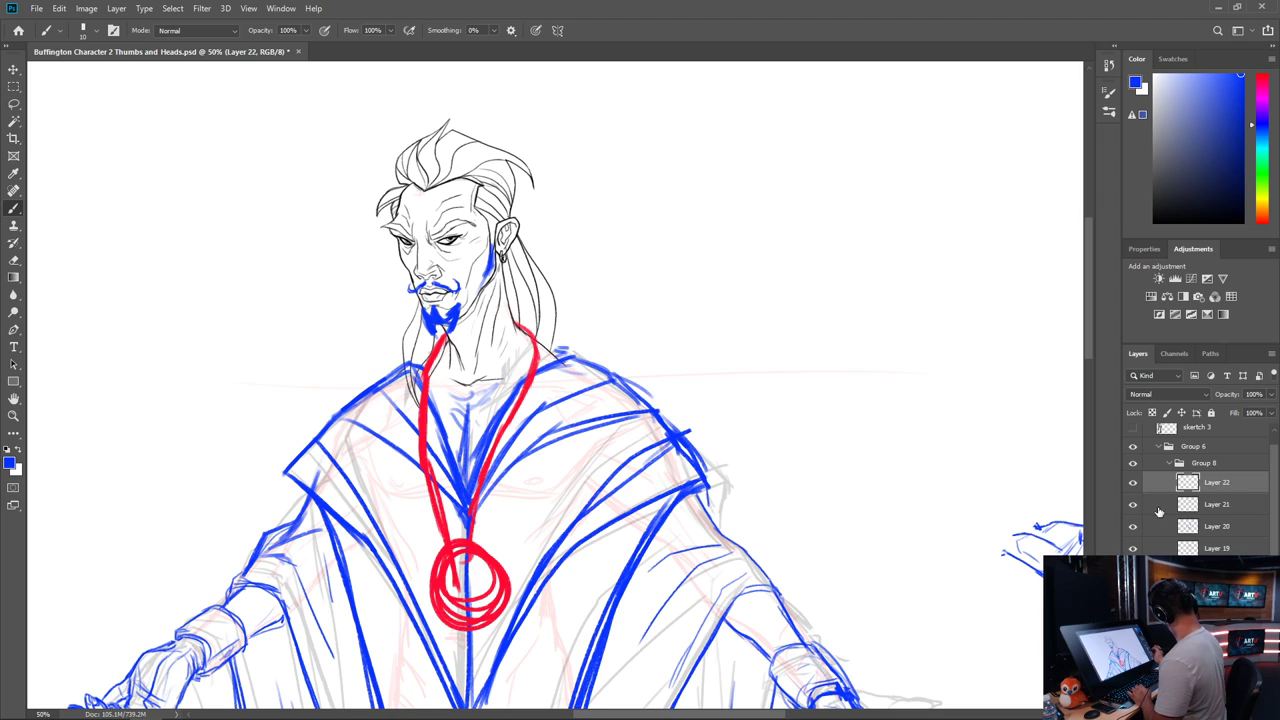
click(1133, 504)
click(1133, 504)
click(1196, 510)
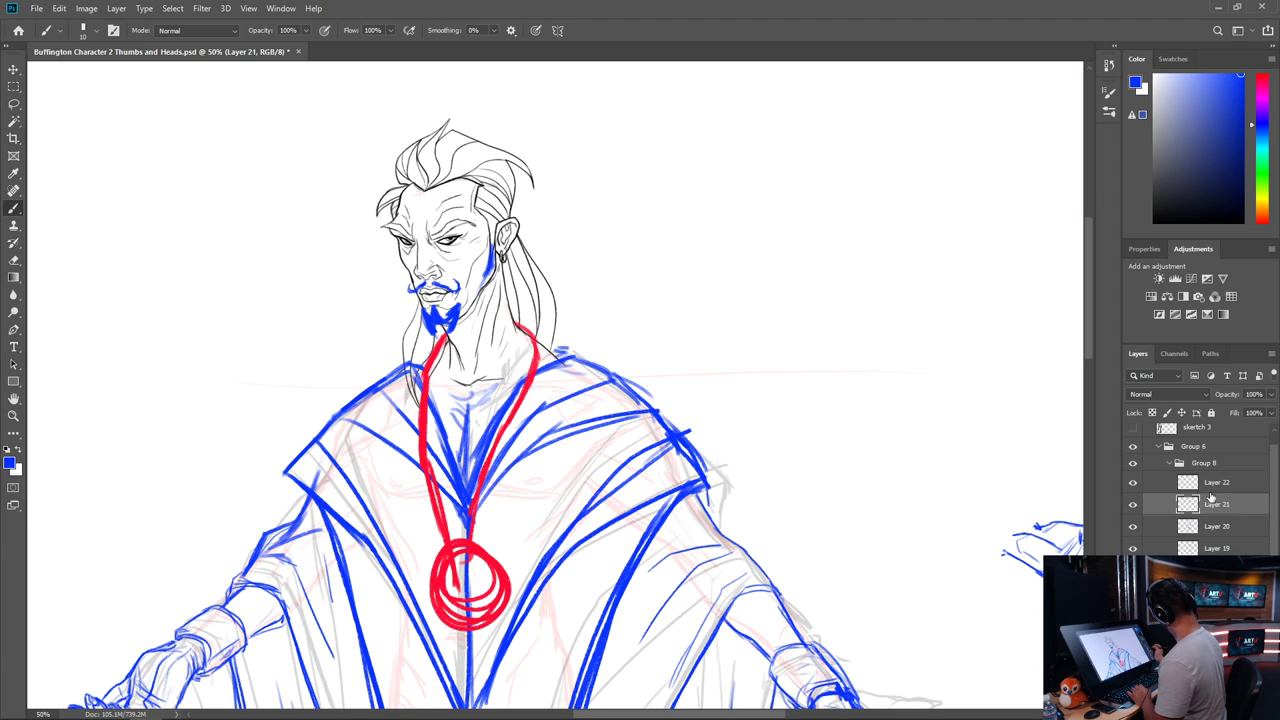
drag(1267, 408, 1231, 418)
click(1215, 482)
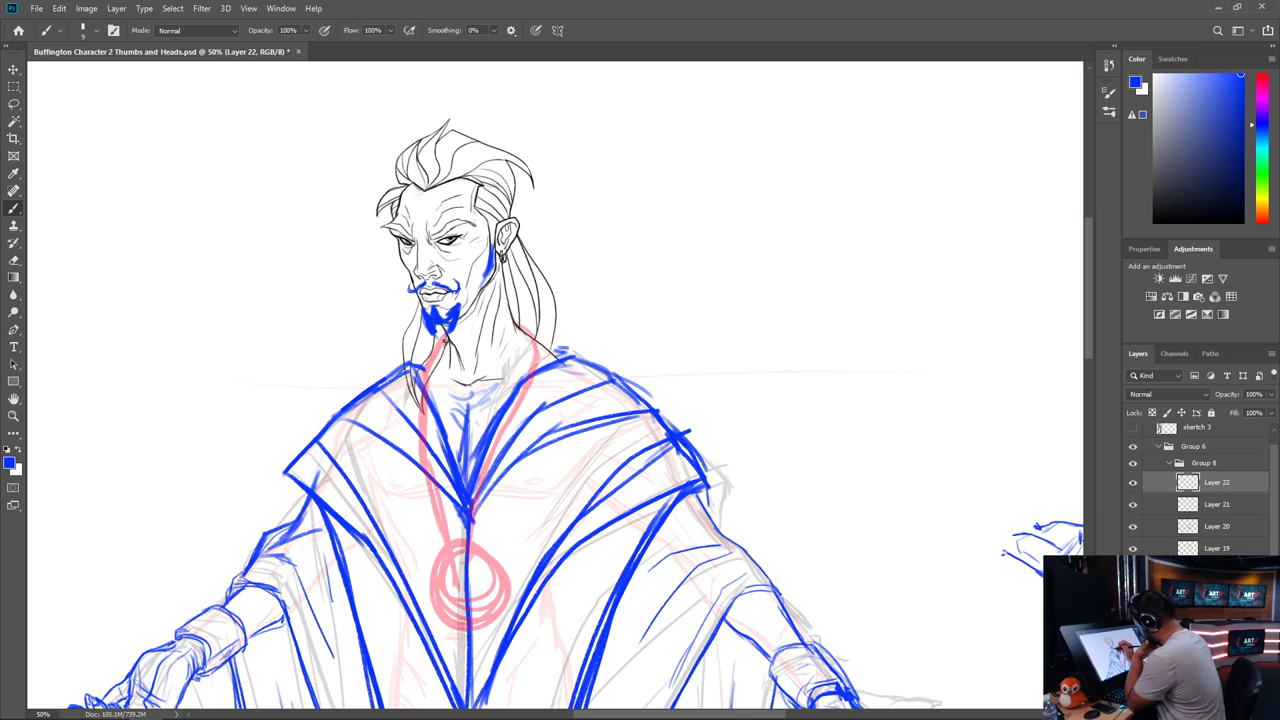
Draw a blue necklace of alternating long and round beads down both sides of the neck to the collar's V
drag(433, 335, 445, 355)
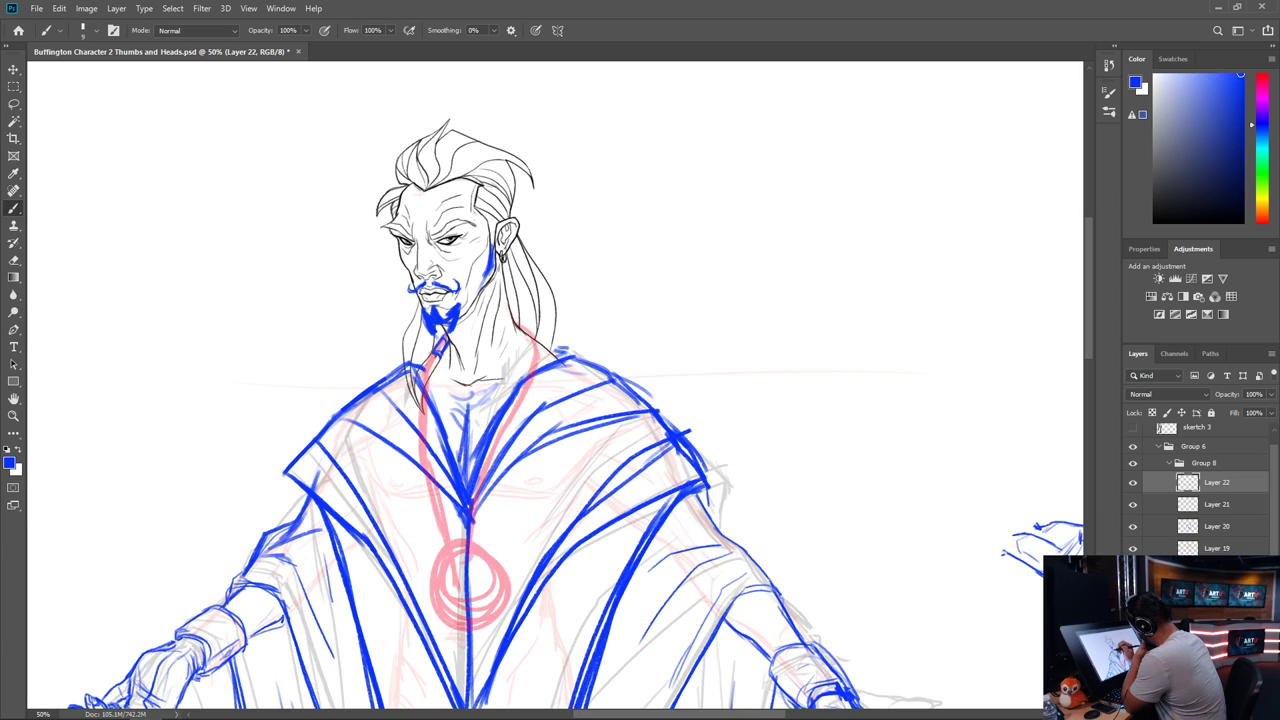
drag(434, 357, 434, 398)
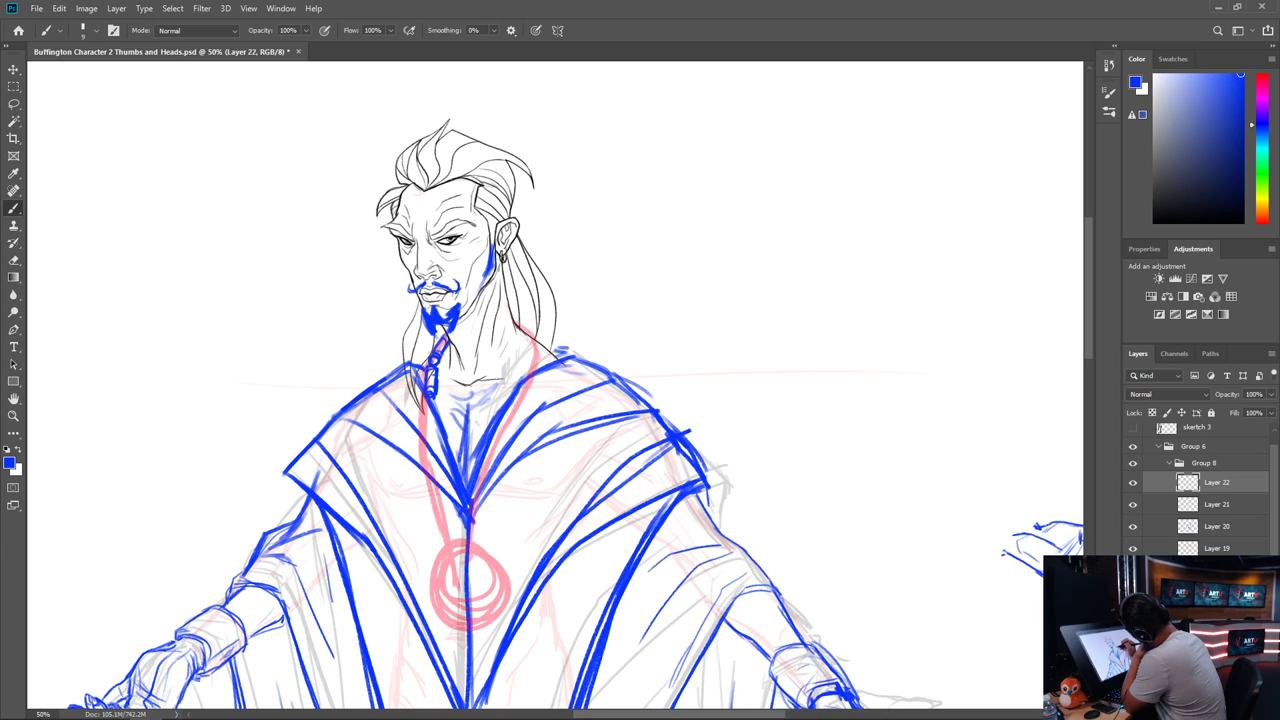
mouse_move(515, 321)
mouse_down()
mouse_move(530, 340)
mouse_move(525, 379)
mouse_up()
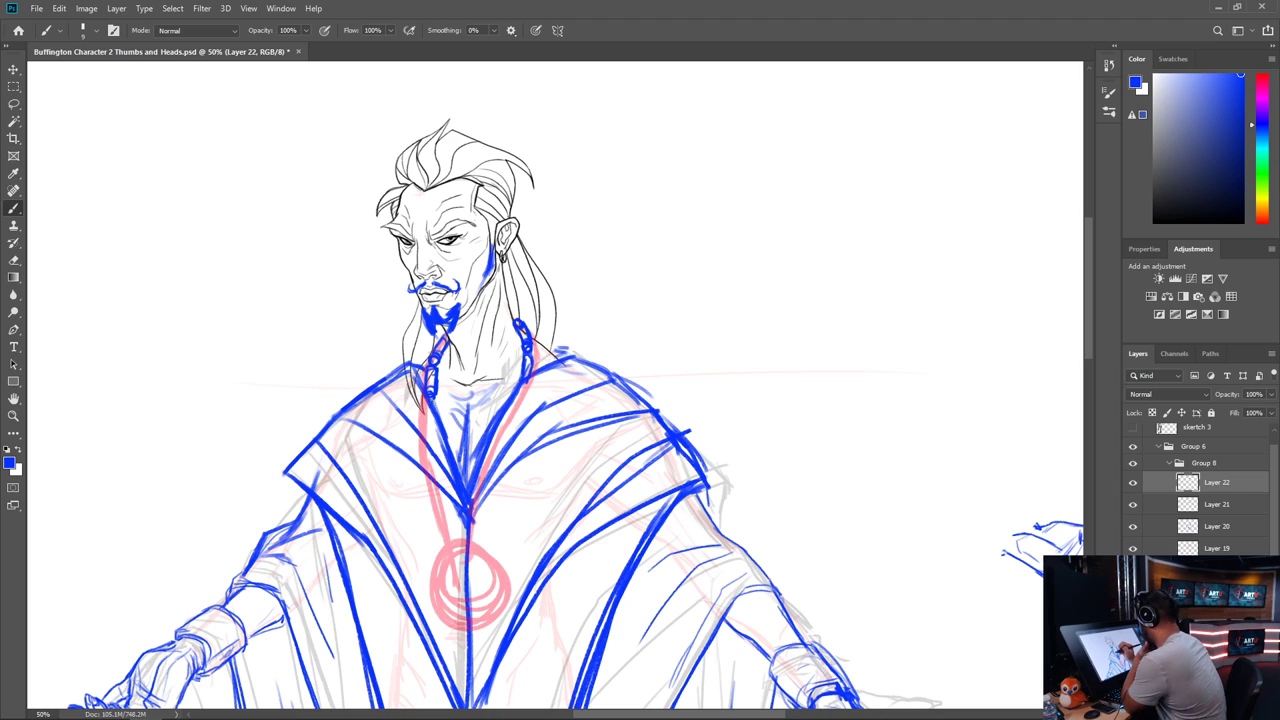
drag(431, 405, 440, 446)
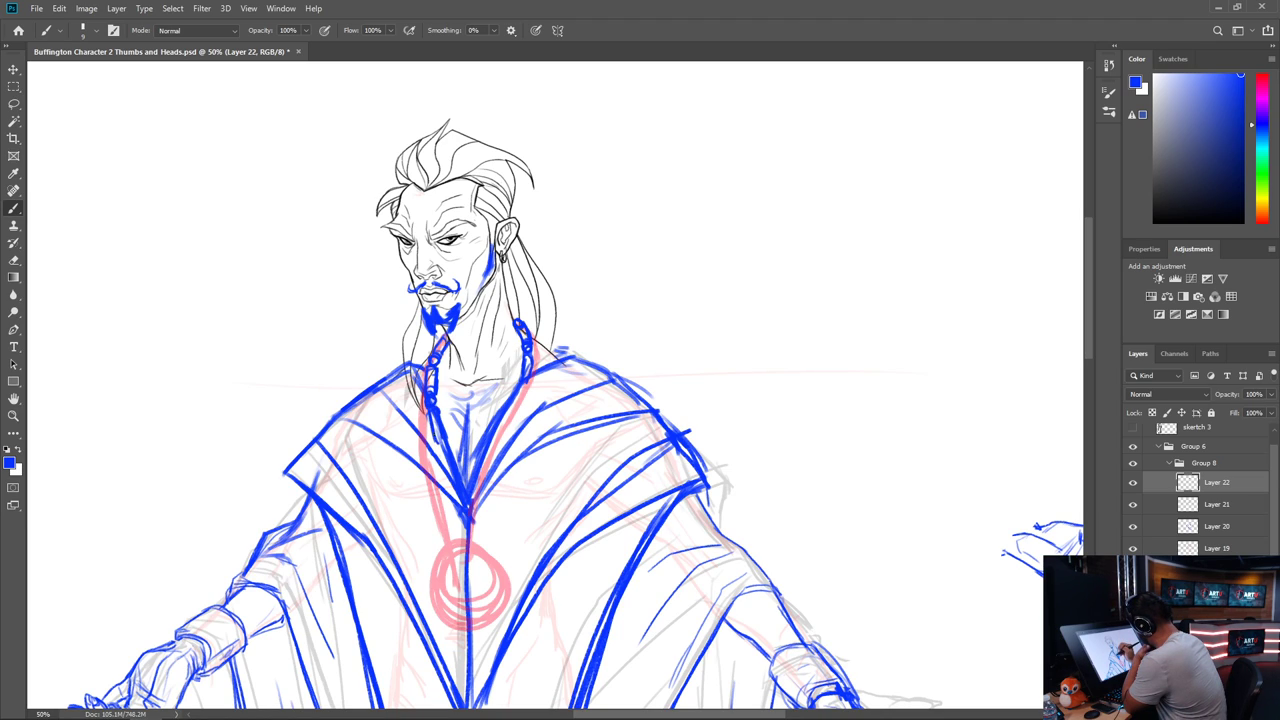
mouse_move(526, 378)
mouse_down()
mouse_move(511, 427)
mouse_move(440, 445)
mouse_move(504, 439)
mouse_up()
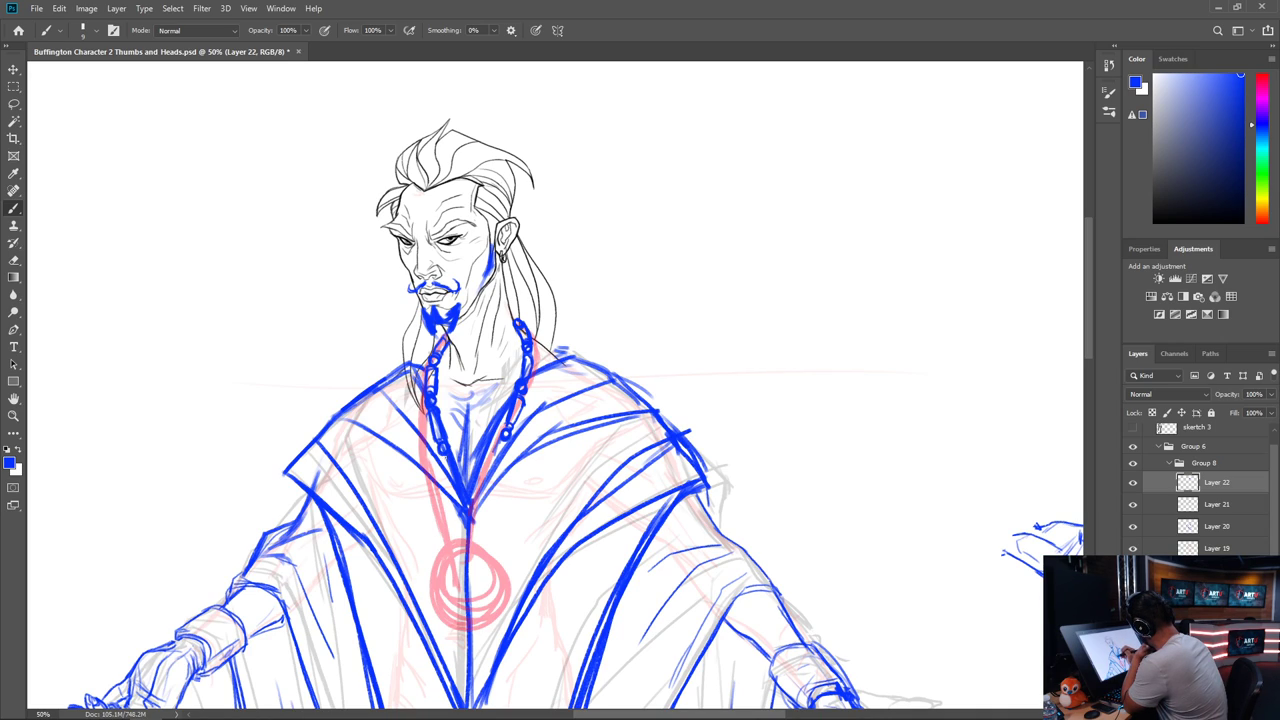
drag(450, 455, 441, 472)
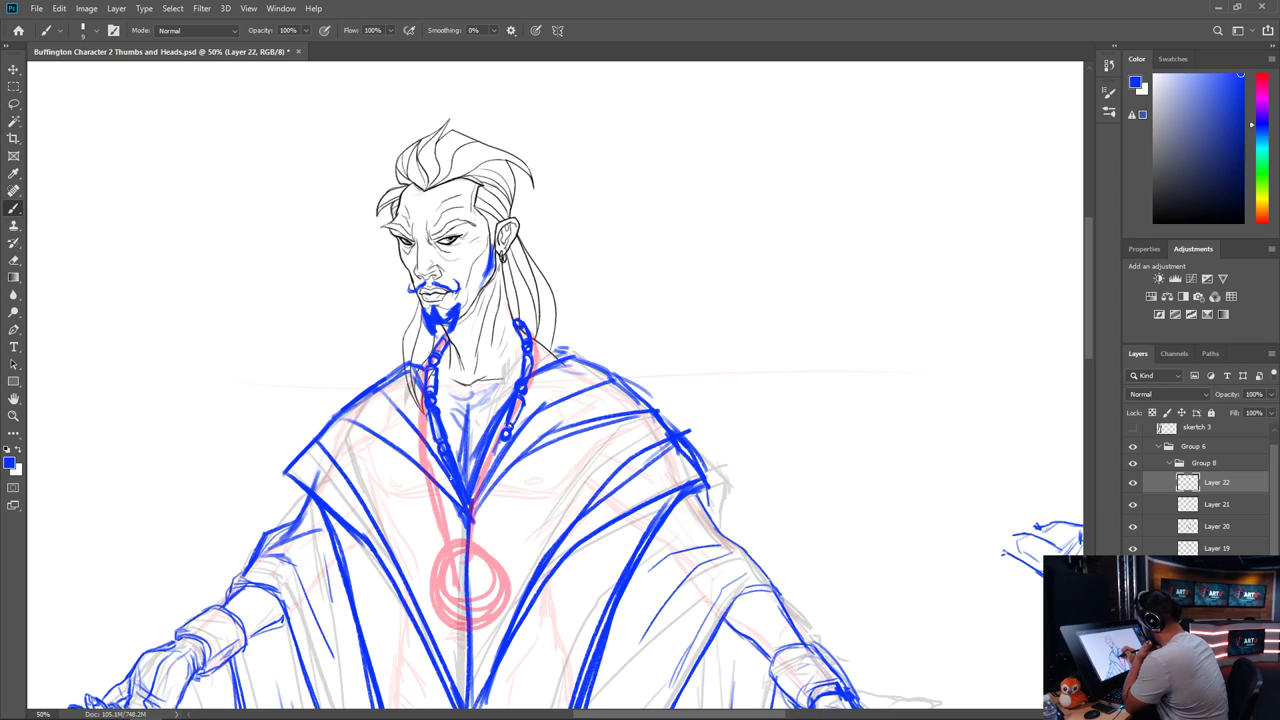
mouse_move(500, 442)
mouse_down()
mouse_move(484, 476)
mouse_move(458, 484)
mouse_up()
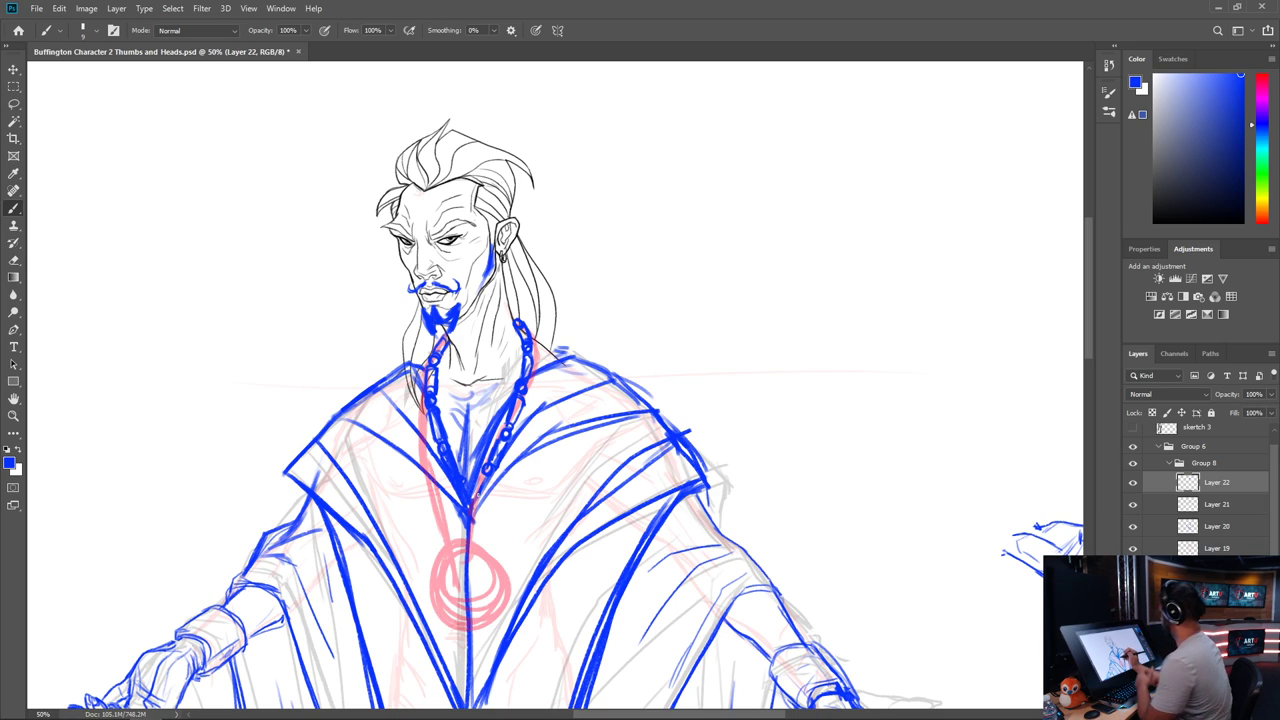
Draw a round double-ringed medallion at the necklace's lower end and scribble detail inside it
mouse_move(446, 498)
mouse_down()
mouse_move(496, 530)
mouse_move(450, 545)
mouse_move(466, 548)
mouse_up()
drag(515, 508, 500, 490)
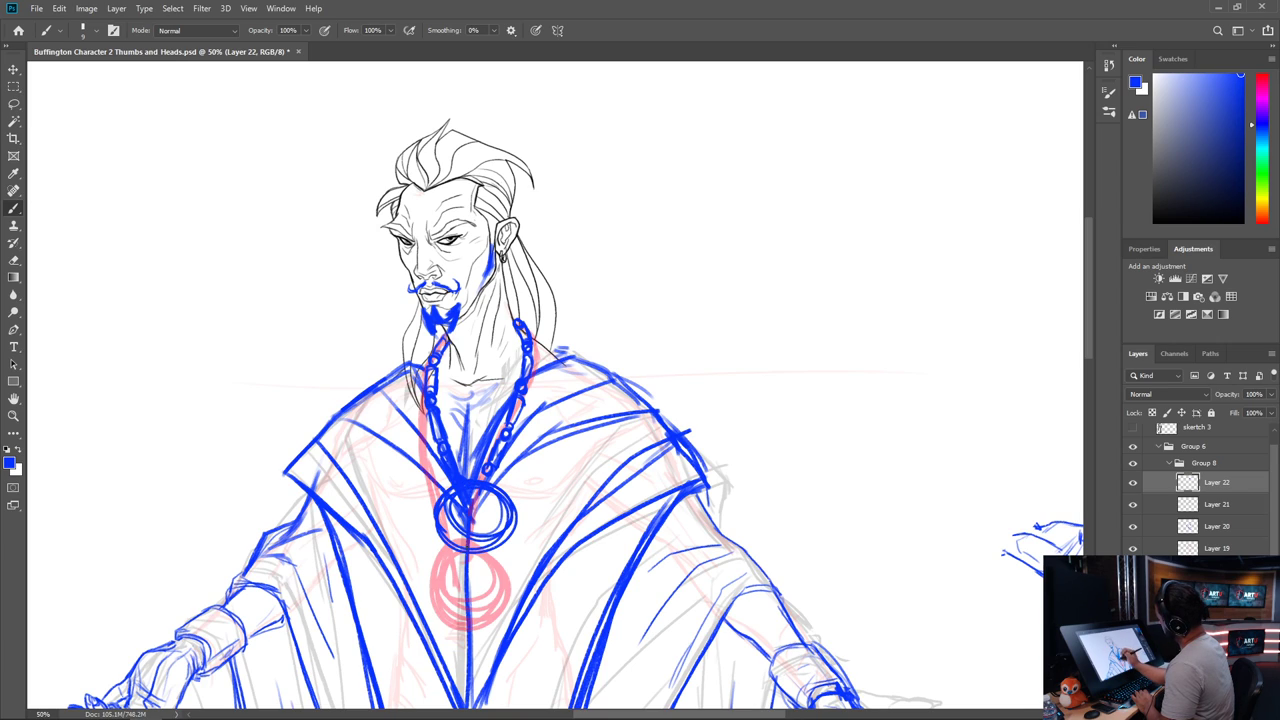
mouse_move(450, 534)
mouse_down()
mouse_move(467, 508)
mouse_move(492, 524)
mouse_move(462, 522)
mouse_move(494, 526)
mouse_move(467, 531)
mouse_up()
mouse_move(451, 526)
mouse_down()
mouse_move(480, 538)
mouse_move(474, 527)
mouse_up()
mouse_move(446, 530)
mouse_down()
mouse_move(453, 517)
mouse_move(485, 543)
mouse_move(502, 508)
mouse_up()
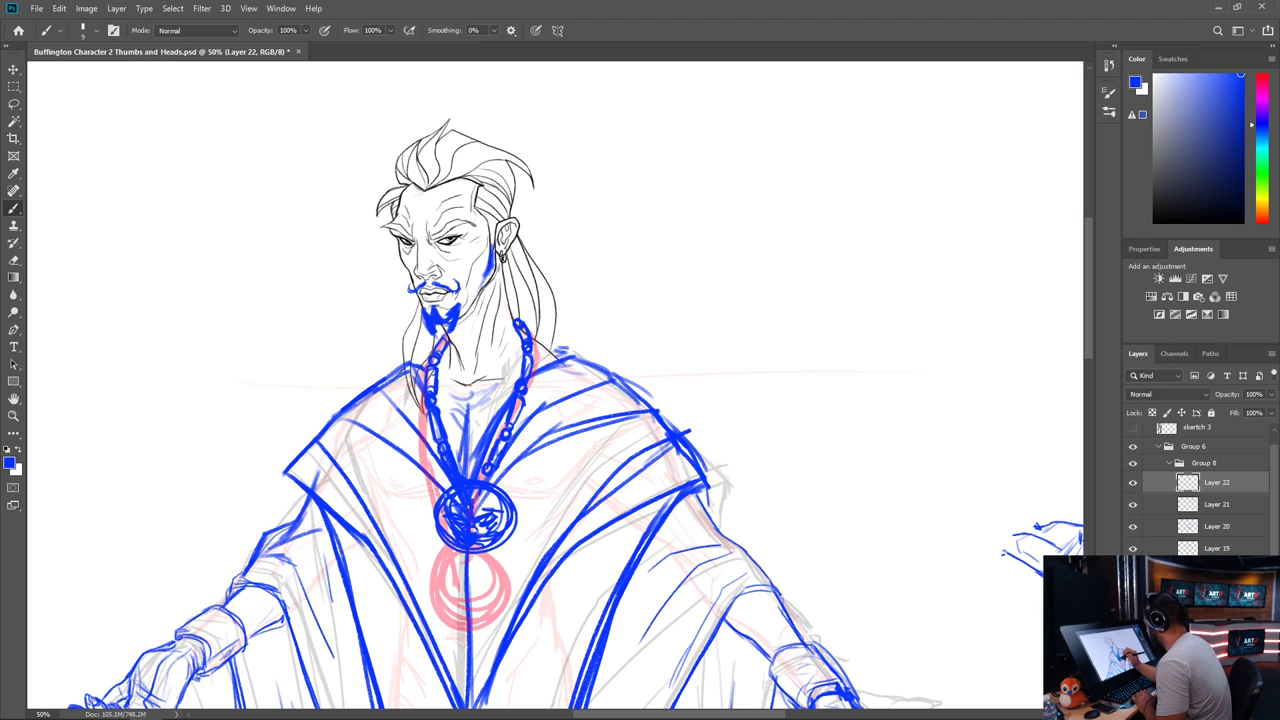
Add curved horns to the medallion's upper sides and a pointed tip beneath it
mouse_move(446, 478)
mouse_down()
mouse_move(434, 498)
mouse_move(448, 494)
mouse_move(430, 500)
mouse_move(518, 490)
mouse_up()
drag(520, 478, 513, 502)
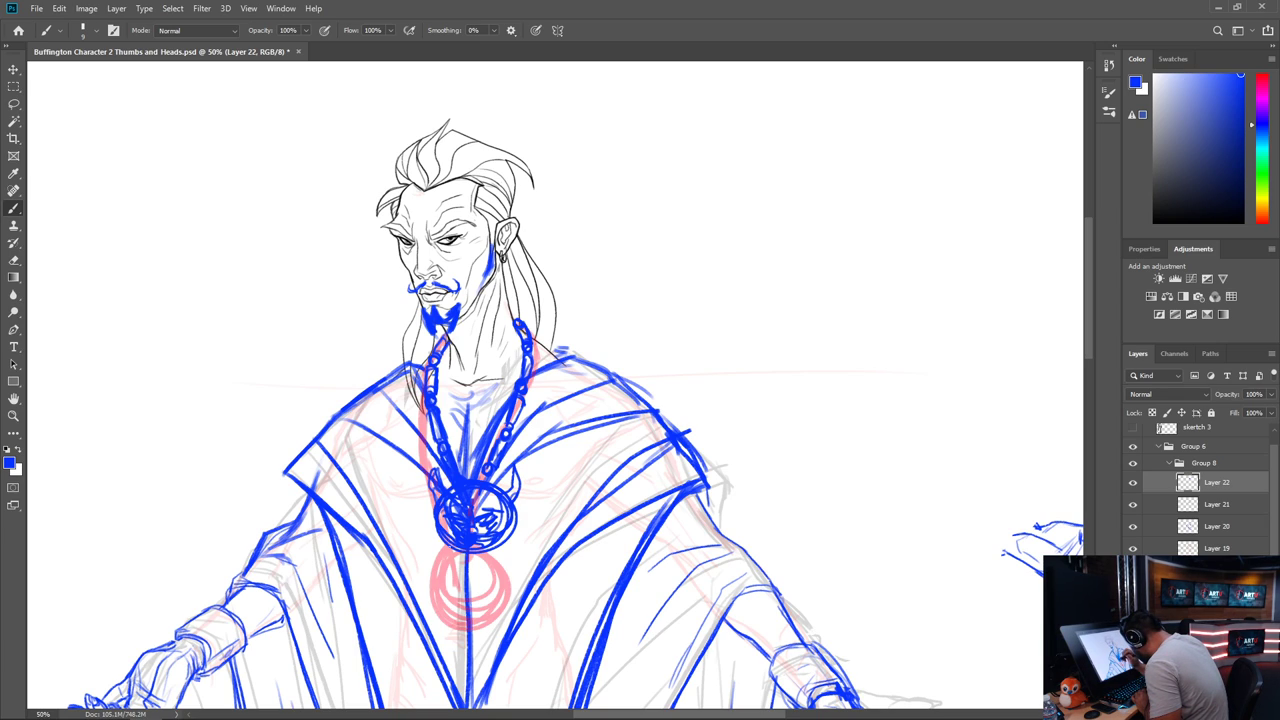
drag(444, 536, 462, 568)
drag(510, 528, 462, 578)
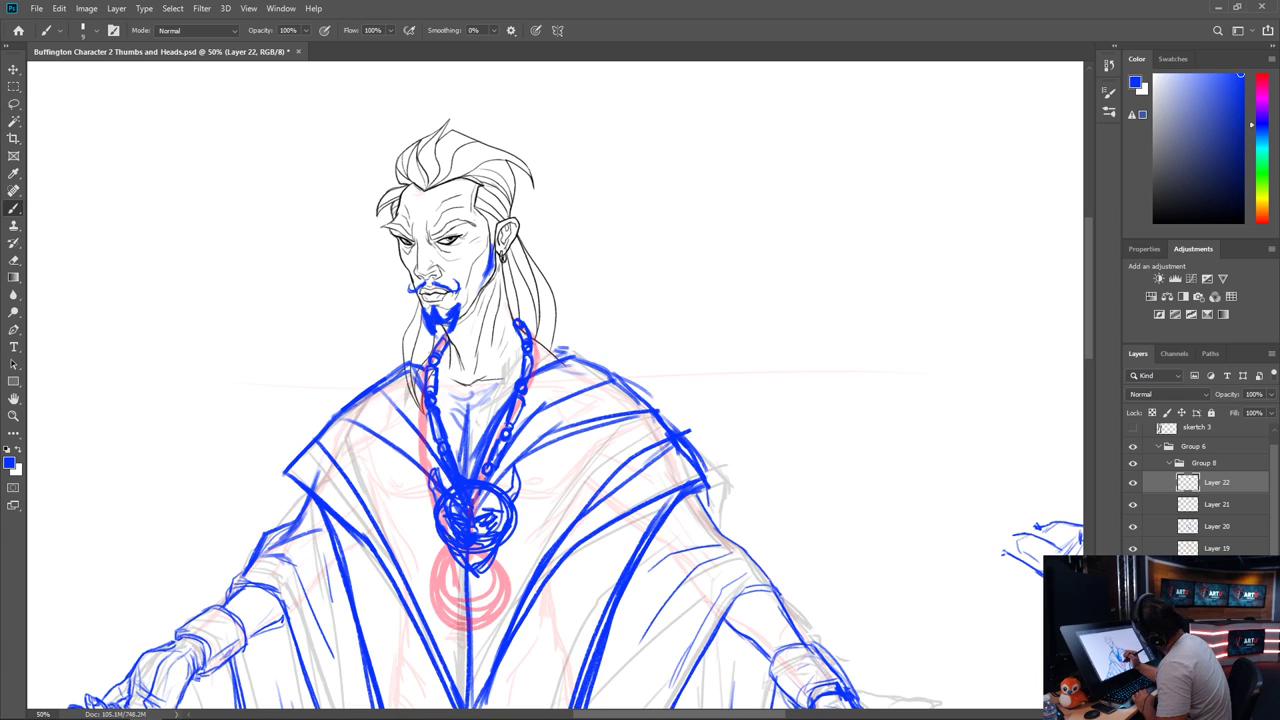
drag(446, 526, 478, 584)
drag(504, 538, 480, 584)
Hide Layer 19 and the body rough copy layer to leave the costume sketch without the anatomy and grey guide lines
drag(737, 586, 650, 401)
scroll(650, 405, down, 4)
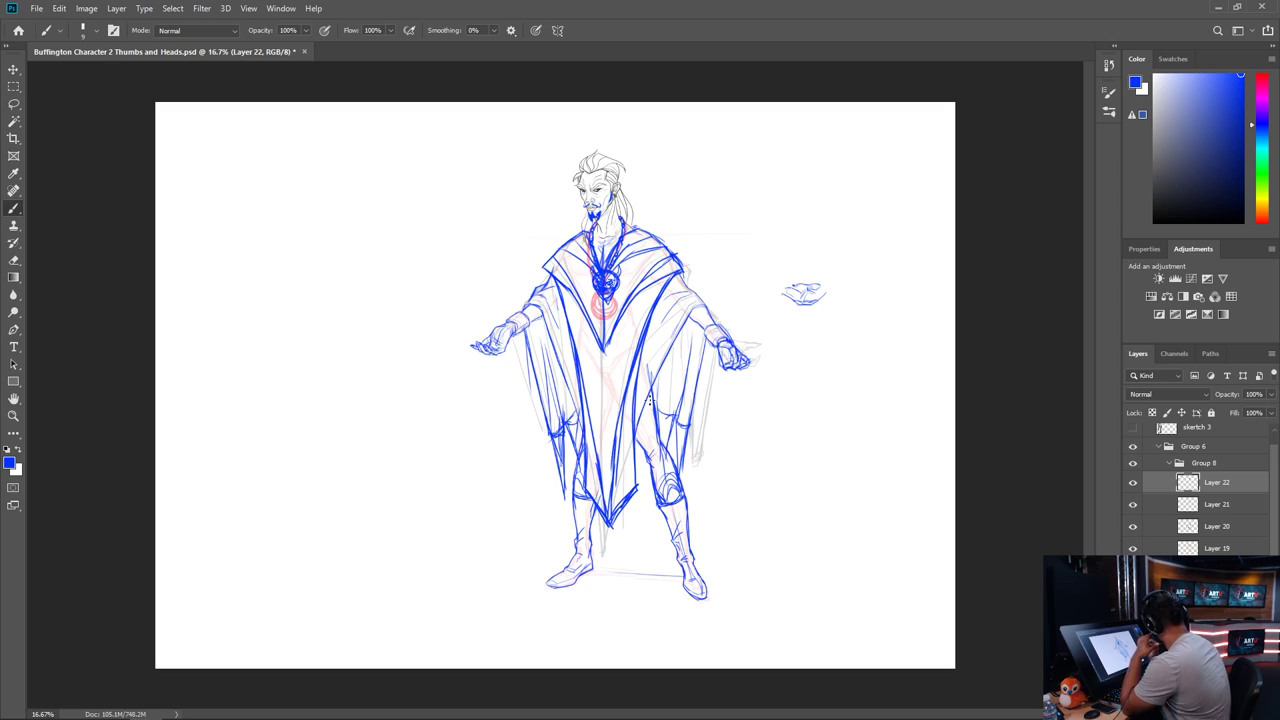
click(1133, 548)
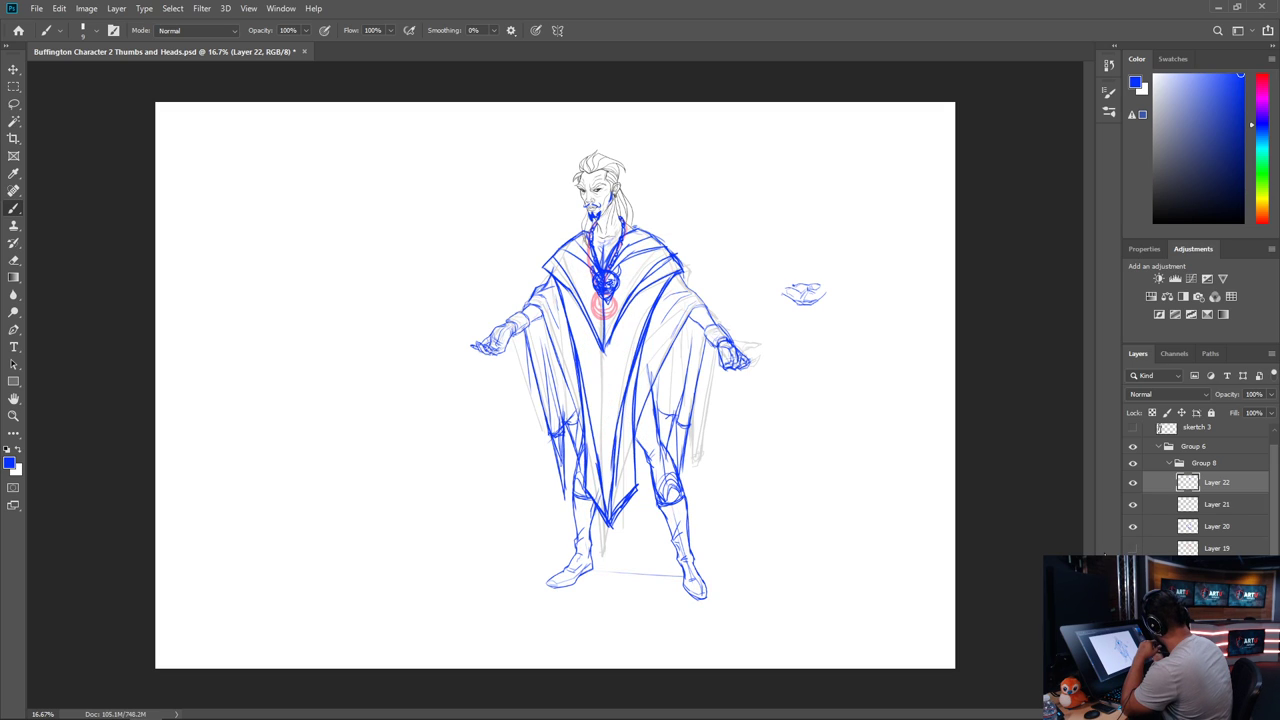
click(1133, 570)
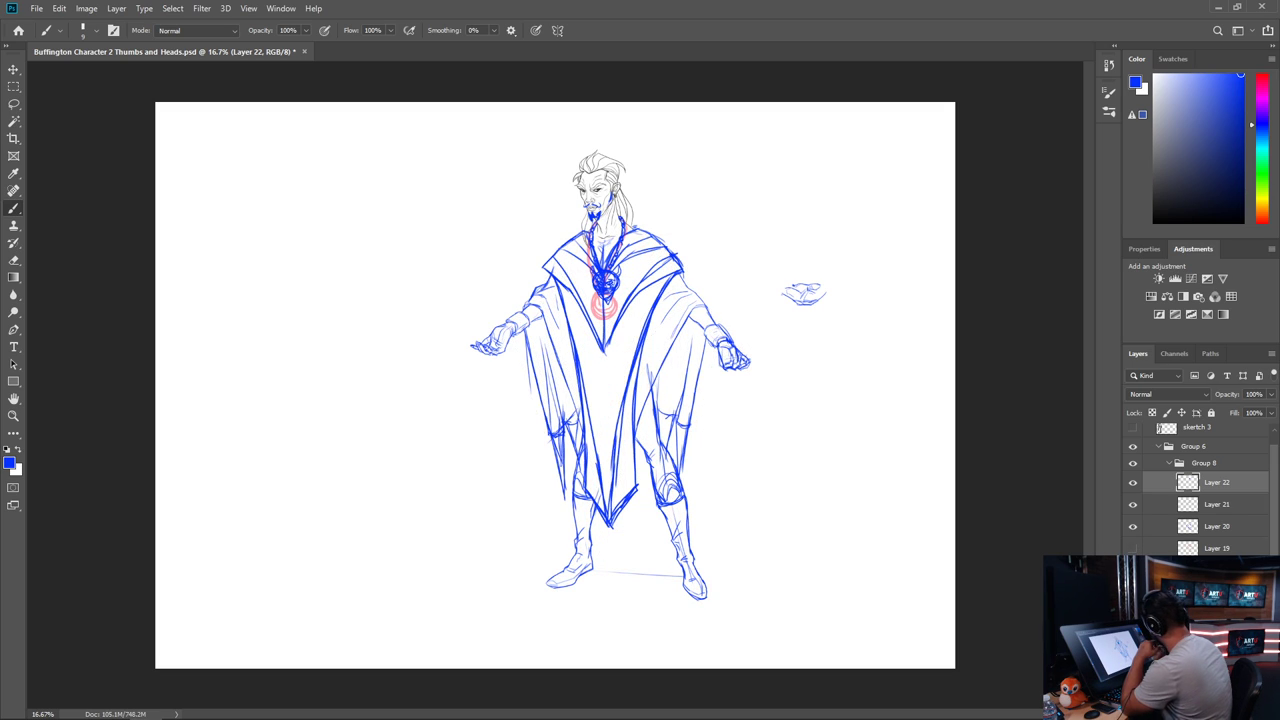
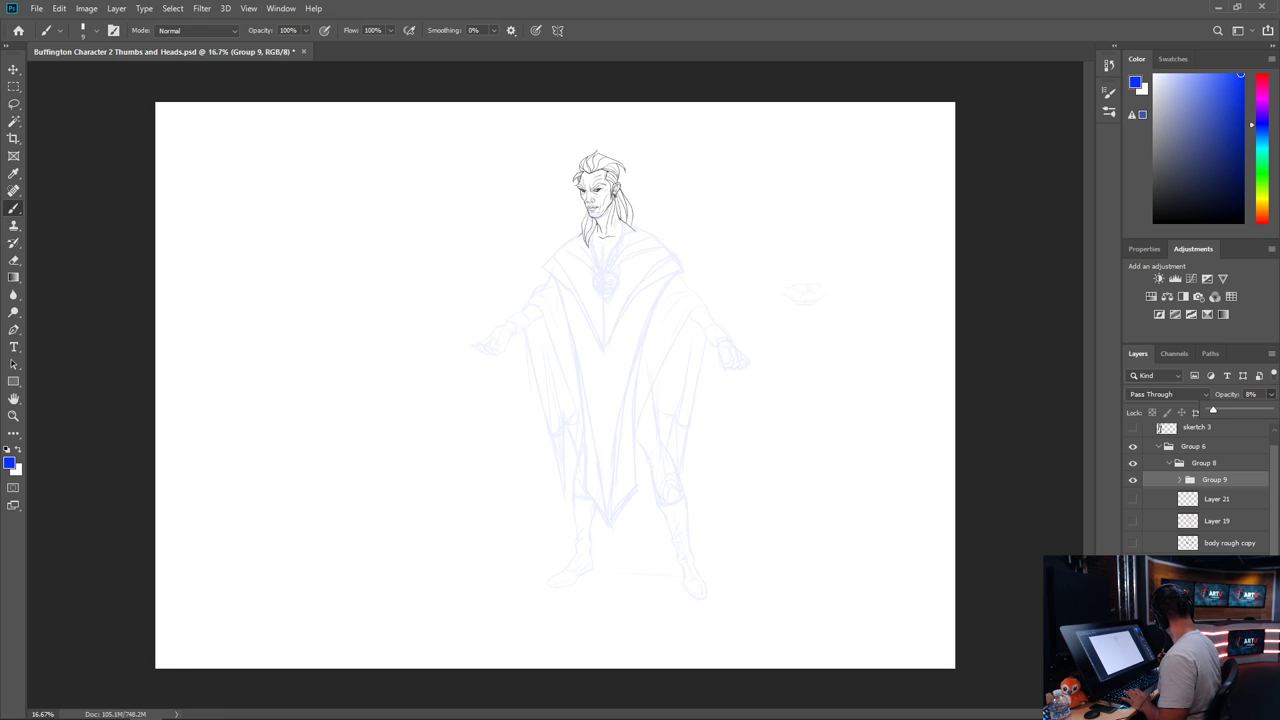
Add a new layer above the faded costume group and reset the drawing colour to black for inking the head
key(d)
key(ctrl+plus)
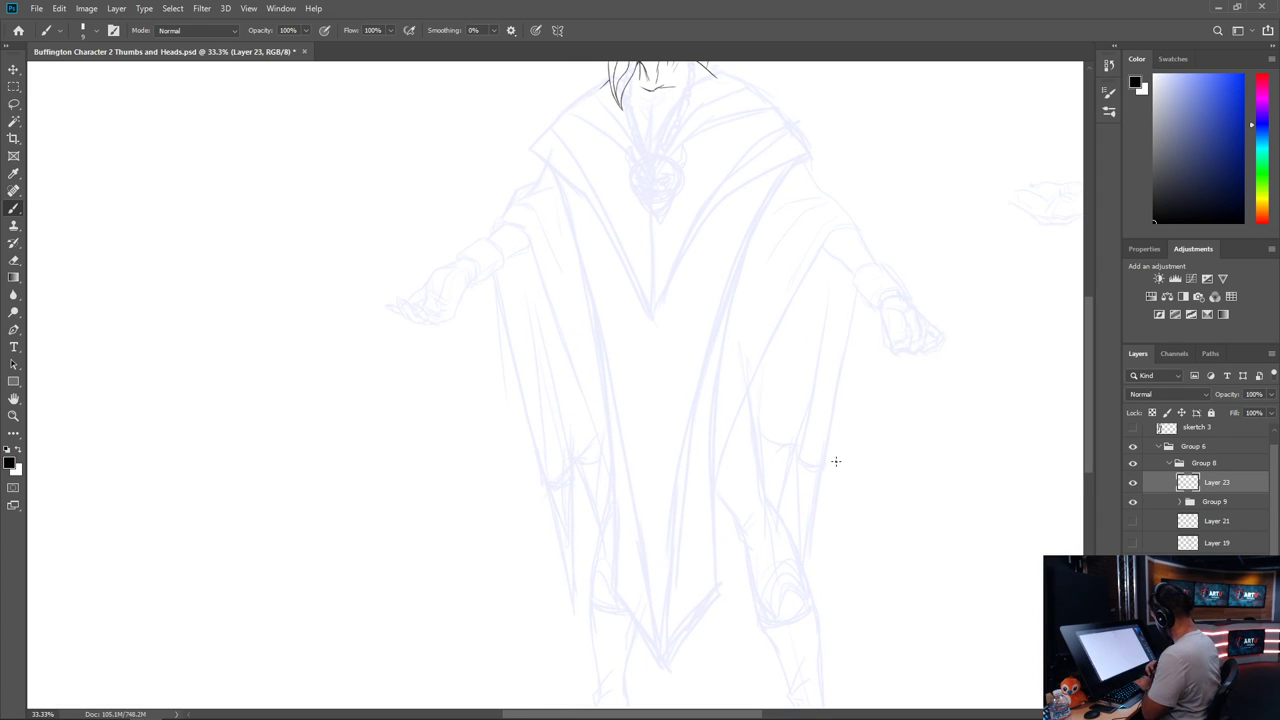
drag(736, 208, 580, 474)
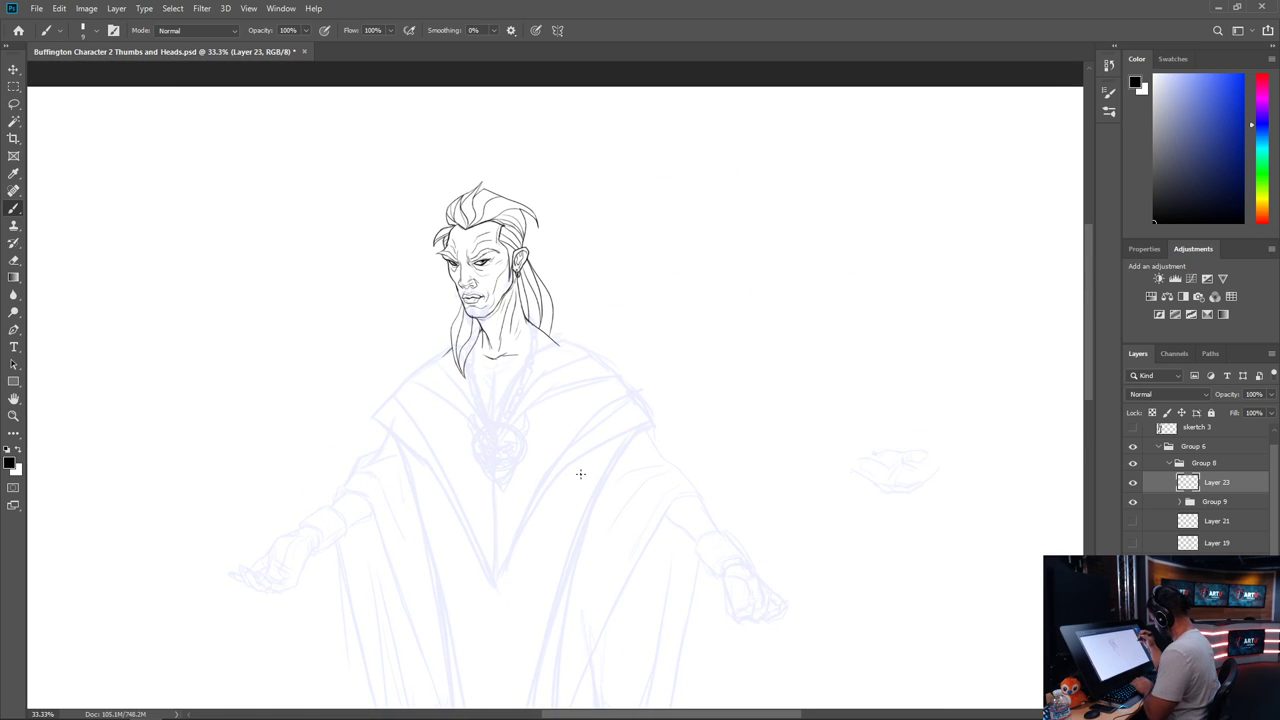
key(ctrl+plus)
key(ctrl+plus)
drag(586, 423, 709, 571)
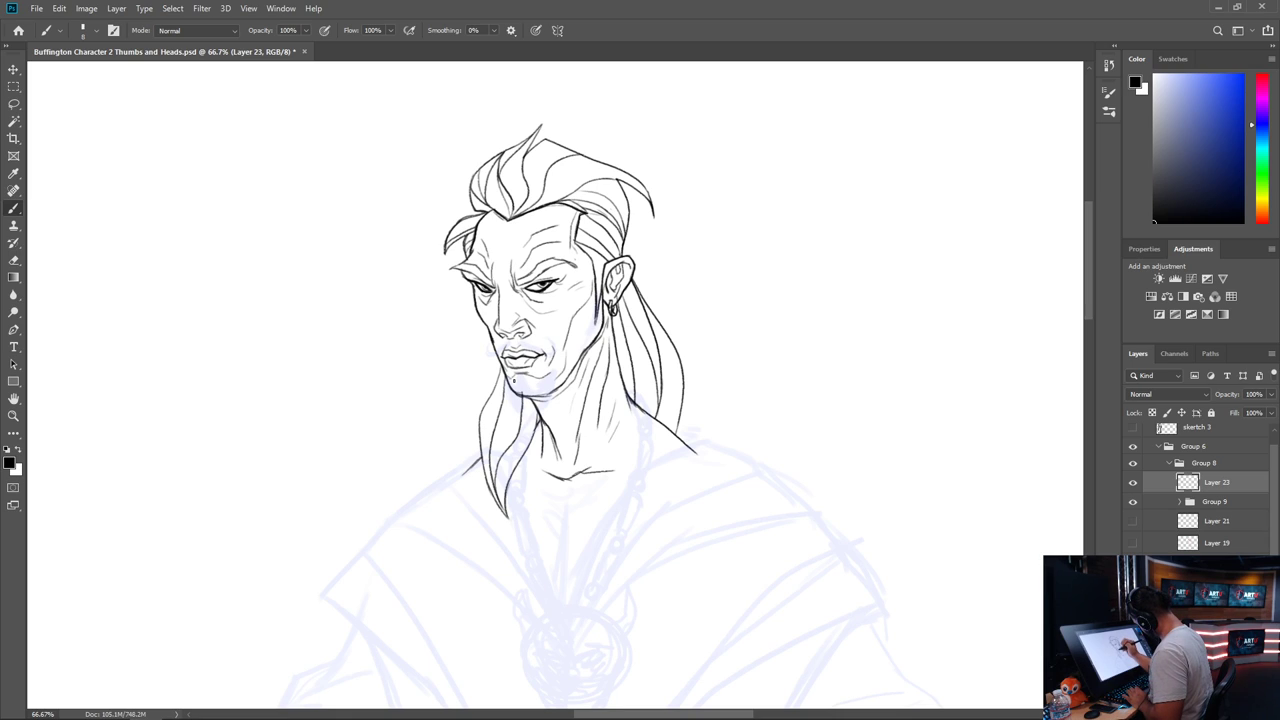
drag(506, 374, 519, 421)
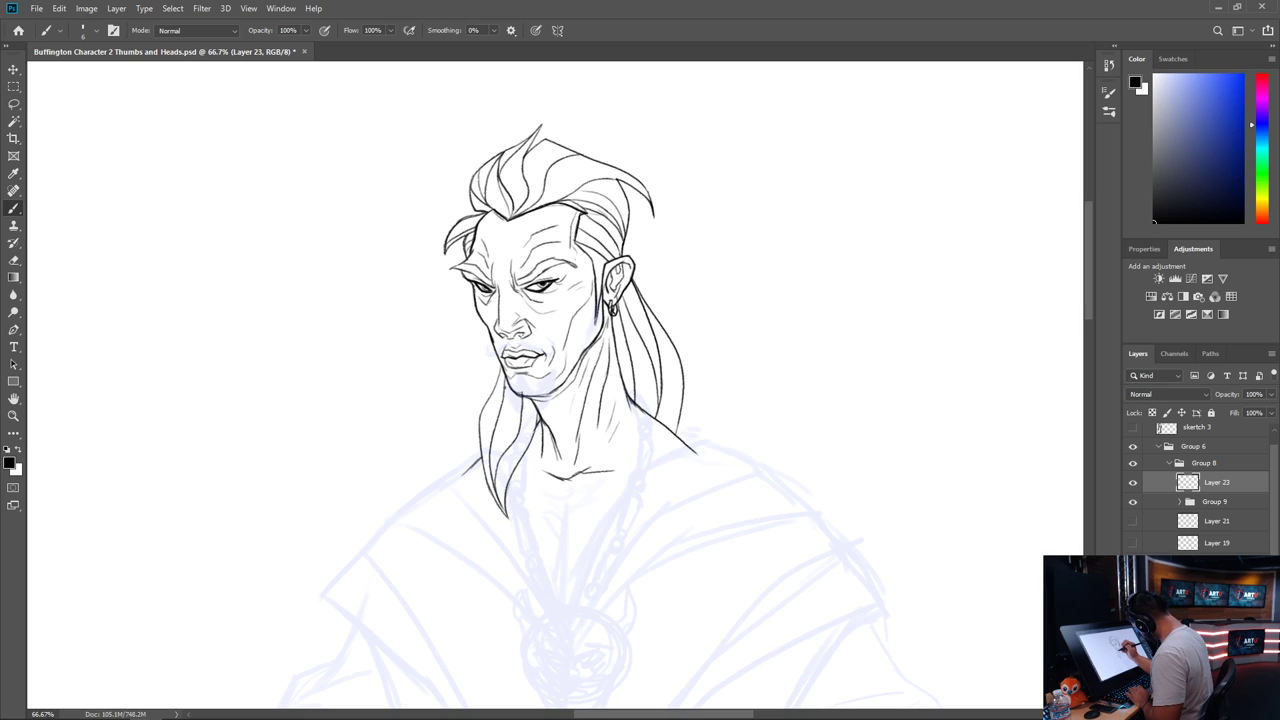
drag(496, 368, 477, 411)
key(ctrl+z)
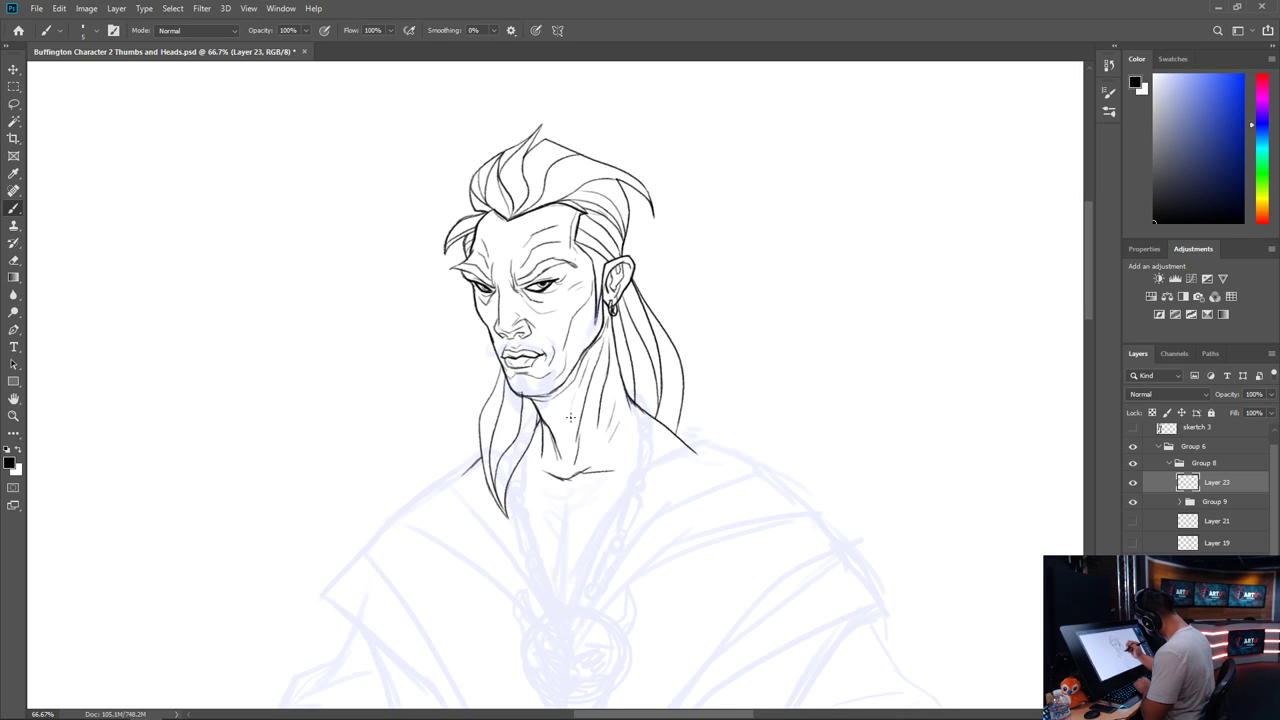
Outline the goatee's upper edge in black, with a peak beneath the lower lip and a point rising toward the mouth's corner
key(ctrl+plus)
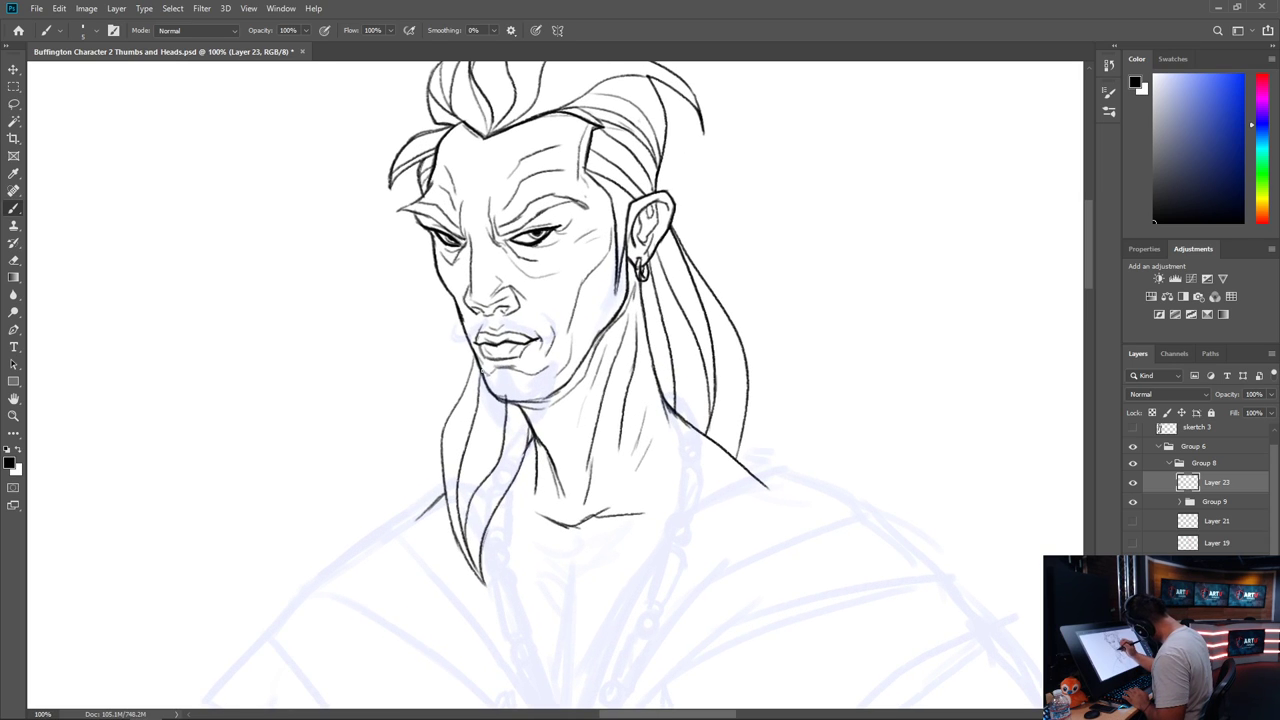
drag(479, 364, 496, 422)
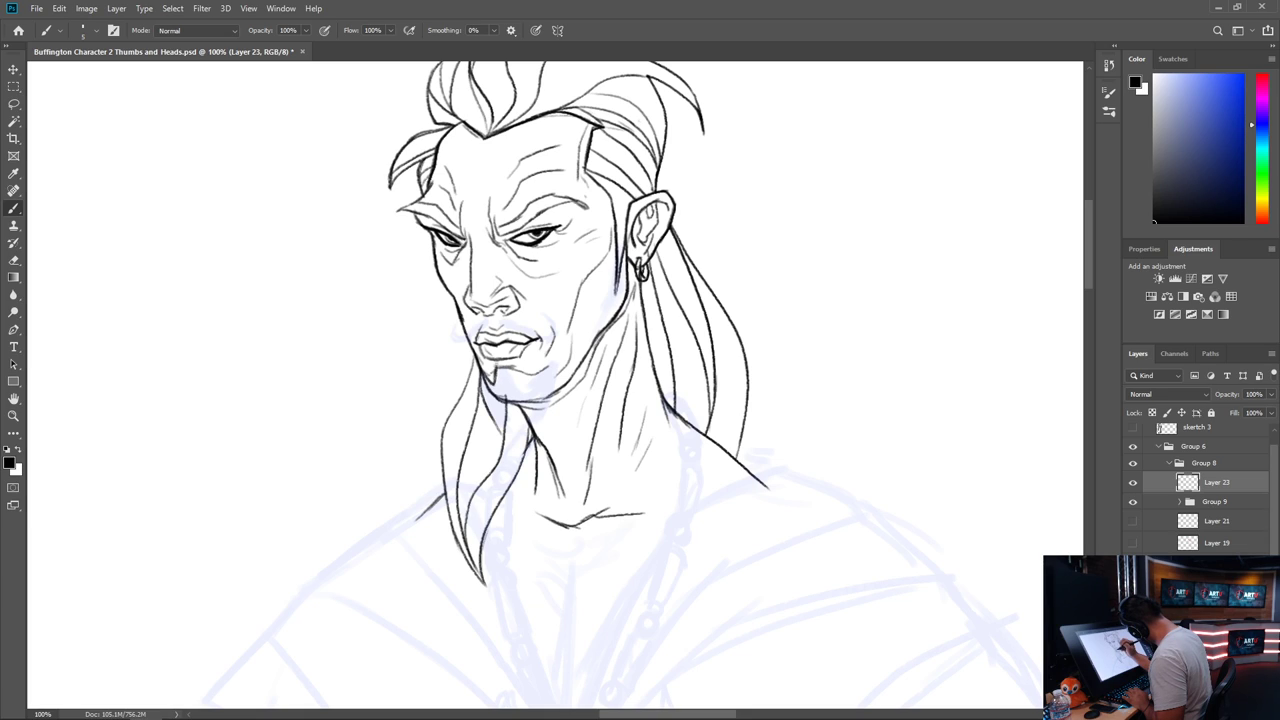
drag(507, 368, 526, 390)
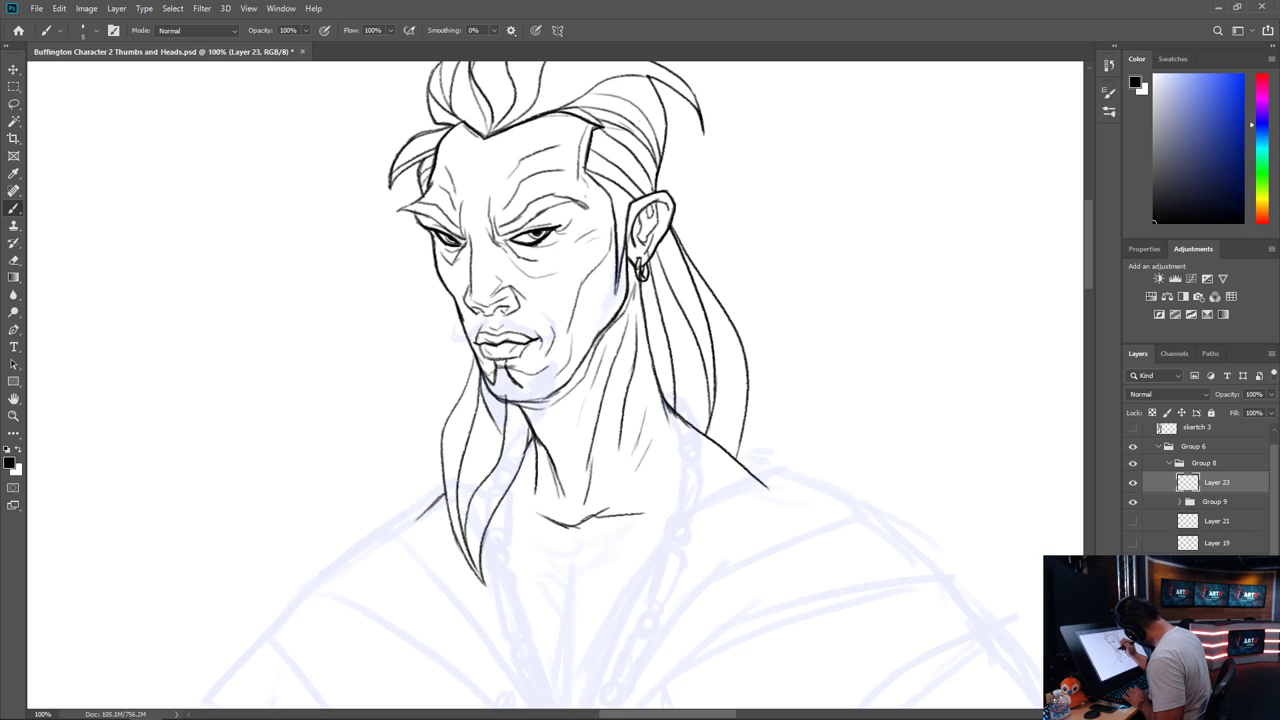
mouse_move(520, 383)
mouse_down()
mouse_move(534, 390)
mouse_move(543, 373)
mouse_up()
mouse_move(540, 379)
mouse_down()
mouse_move(558, 342)
mouse_move(545, 405)
mouse_up()
Draw the goatee's sides down to a forked pair of pointed tips and add hair strands inside the outline
drag(481, 379, 488, 400)
drag(485, 399, 503, 435)
drag(481, 391, 505, 443)
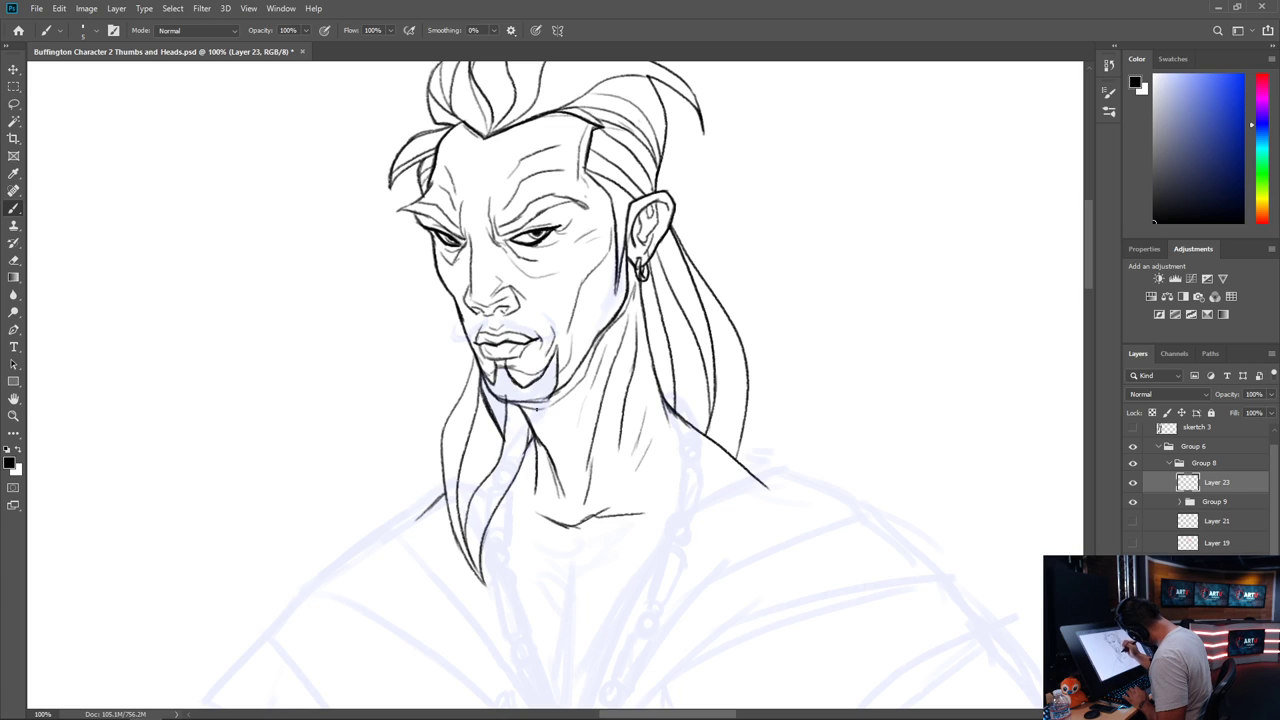
mouse_move(552, 395)
mouse_down()
mouse_move(539, 440)
mouse_move(508, 407)
mouse_move(528, 407)
mouse_move(529, 454)
mouse_move(556, 372)
mouse_up()
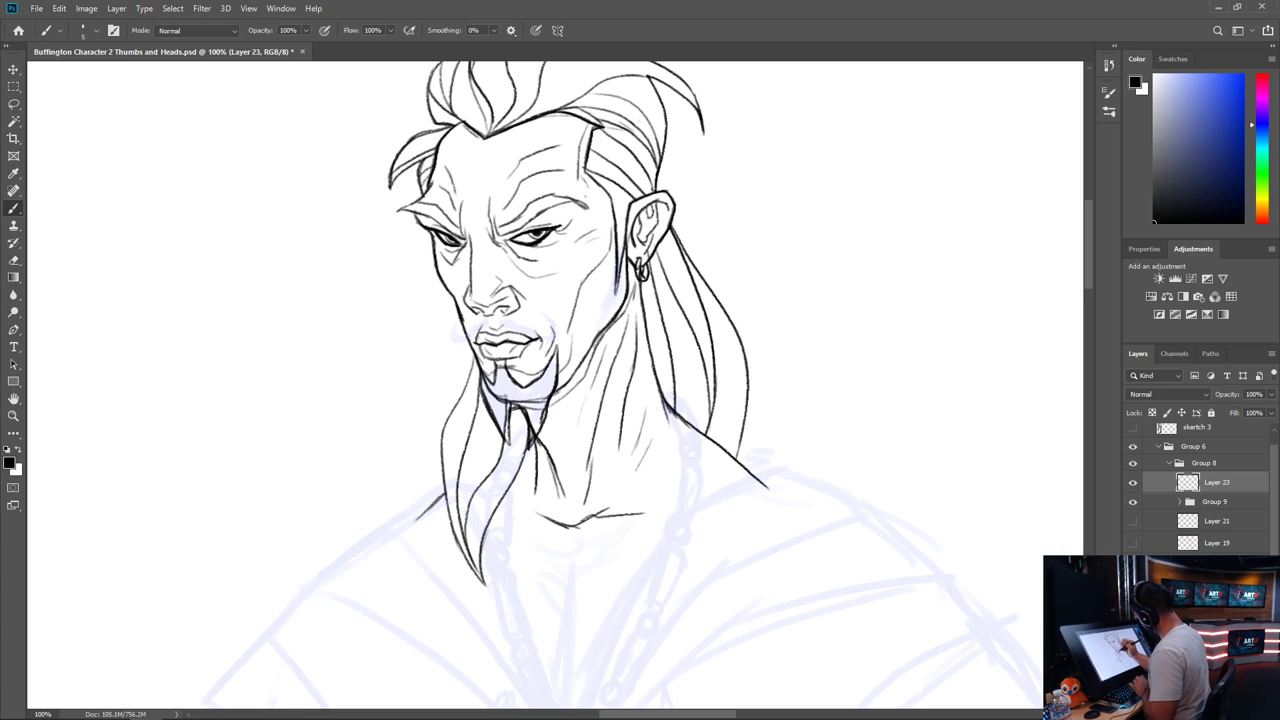
mouse_move(496, 424)
mouse_down()
mouse_move(501, 370)
mouse_move(506, 436)
mouse_up()
drag(508, 378, 524, 406)
drag(524, 408, 538, 409)
mouse_move(537, 405)
mouse_down()
mouse_move(542, 424)
mouse_move(546, 386)
mouse_move(547, 407)
mouse_up()
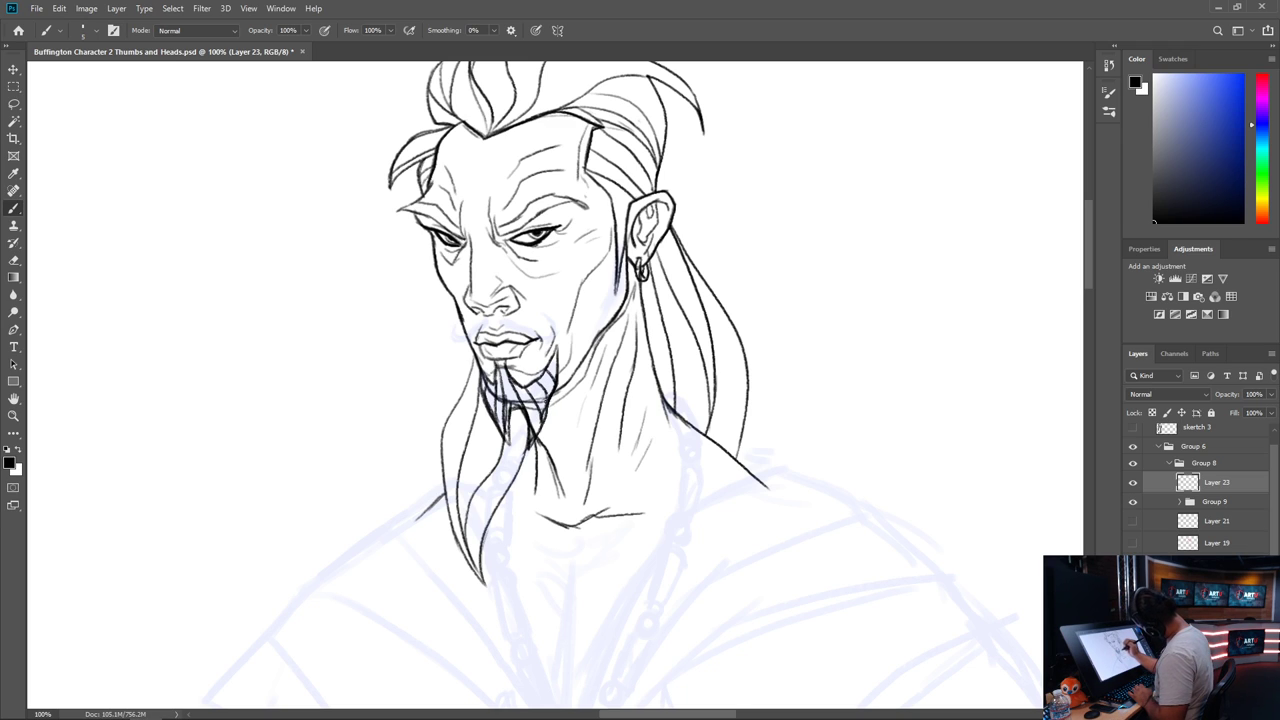
Draw a black moustache above the upper lip, thick beneath the nose and tapering into upturned curls on both sides
key(ctrl+plus)
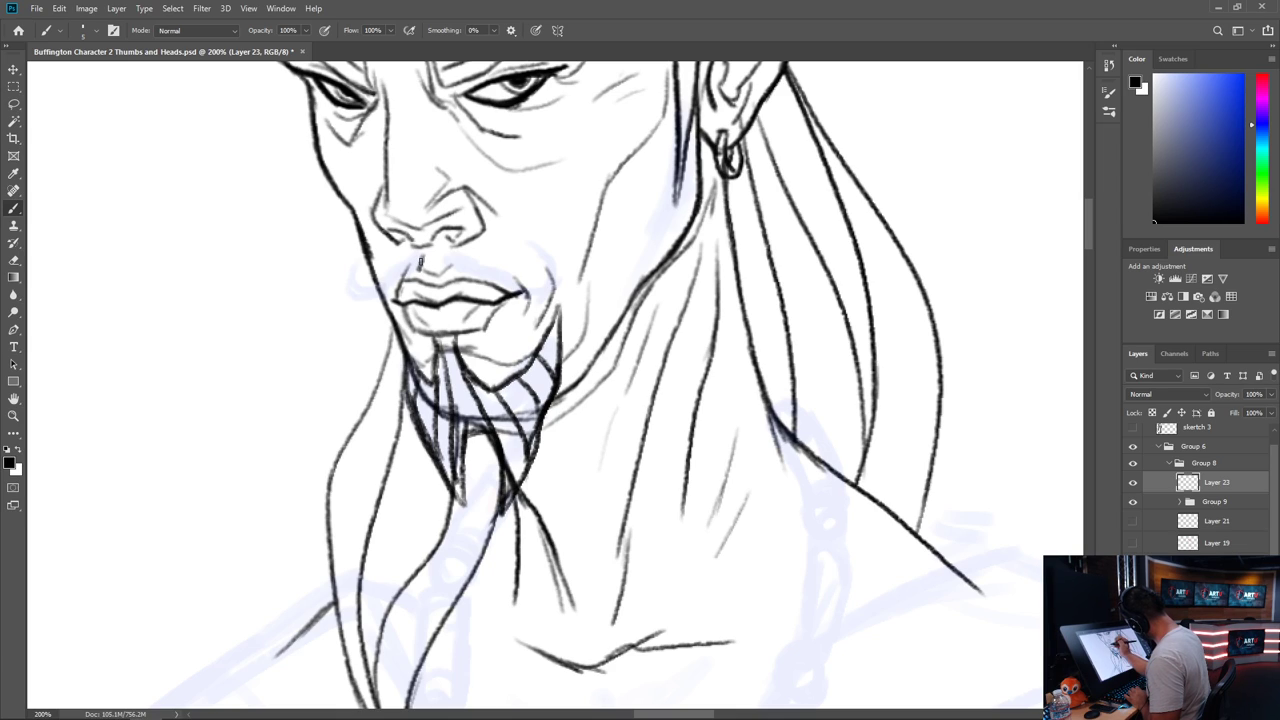
drag(403, 266, 367, 297)
mouse_move(419, 265)
mouse_down()
mouse_move(364, 302)
mouse_move(354, 287)
mouse_move(356, 301)
mouse_move(359, 258)
mouse_move(366, 297)
mouse_move(418, 256)
mouse_move(408, 272)
mouse_move(420, 268)
mouse_move(418, 256)
mouse_up()
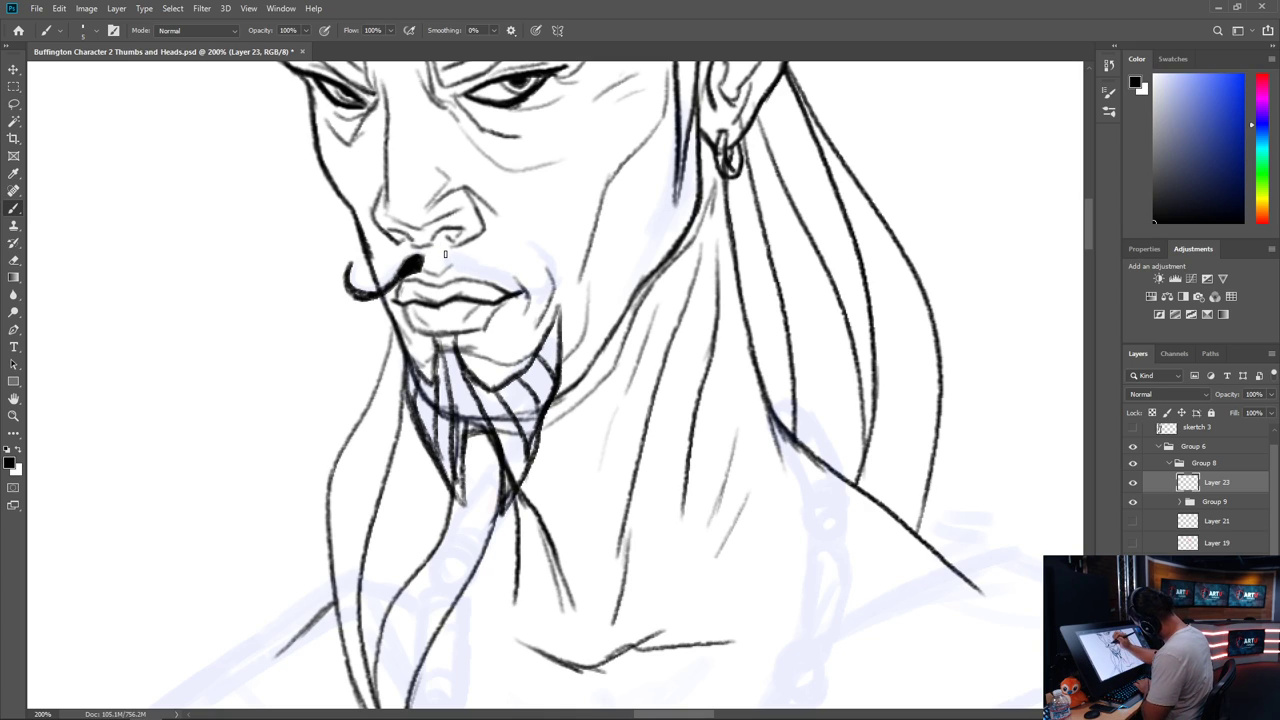
mouse_move(445, 253)
mouse_down()
mouse_move(504, 297)
mouse_move(466, 271)
mouse_move(545, 300)
mouse_move(565, 292)
mouse_up()
key(ctrl+z)
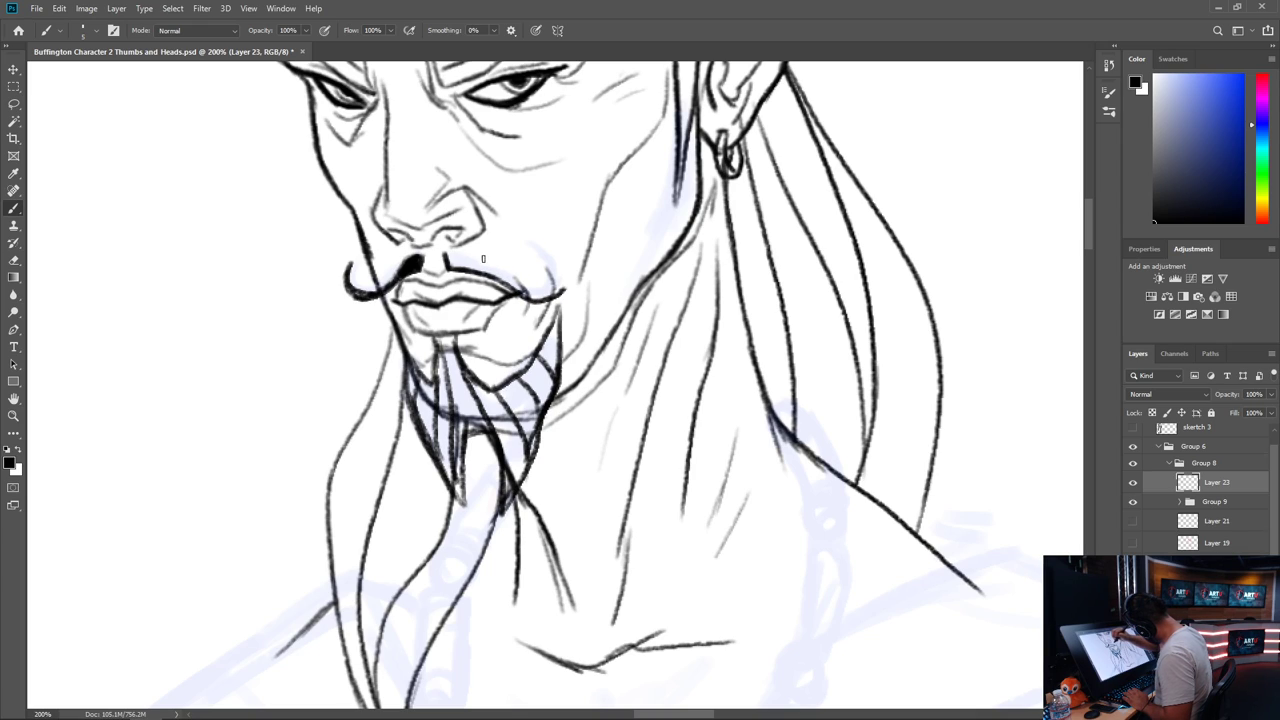
mouse_move(446, 253)
mouse_down()
mouse_move(540, 298)
mouse_move(566, 283)
mouse_move(564, 256)
mouse_move(555, 294)
mouse_up()
mouse_move(450, 268)
mouse_down()
mouse_move(472, 264)
mouse_move(460, 258)
mouse_move(494, 278)
mouse_up()
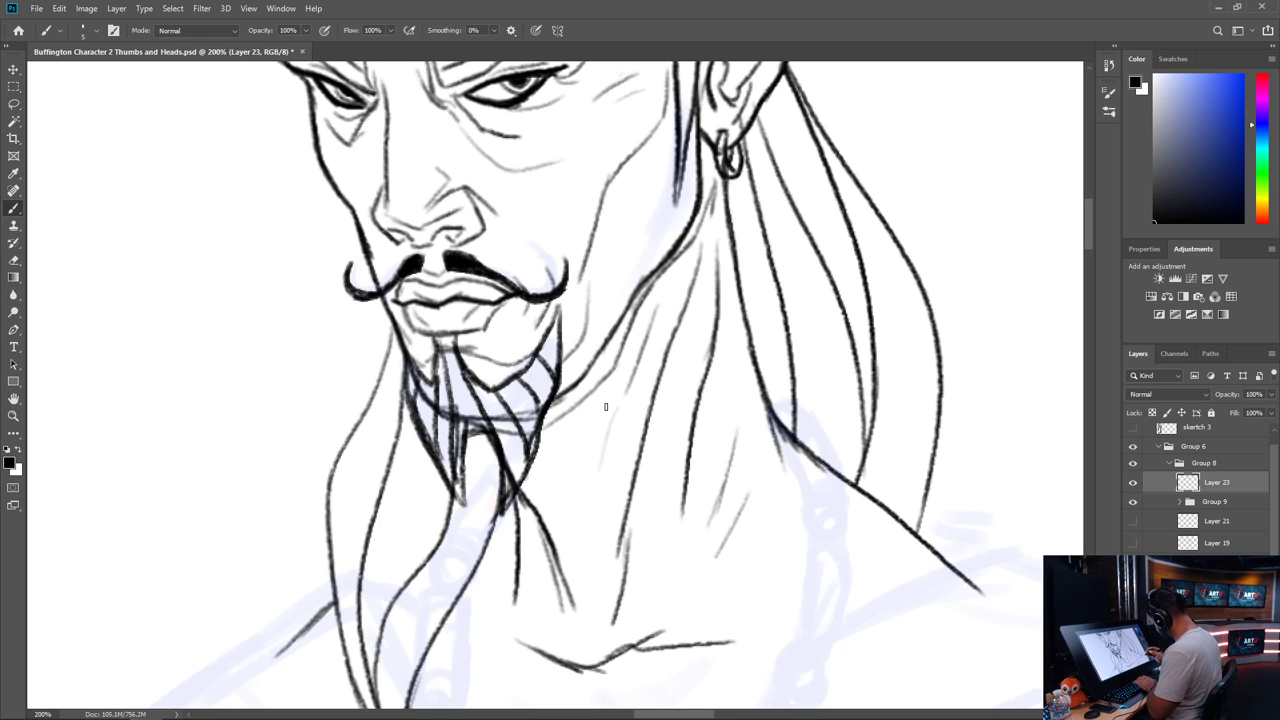
Enlarge the brush and fill the forked goatee with solid black
key(ctrl+minus)
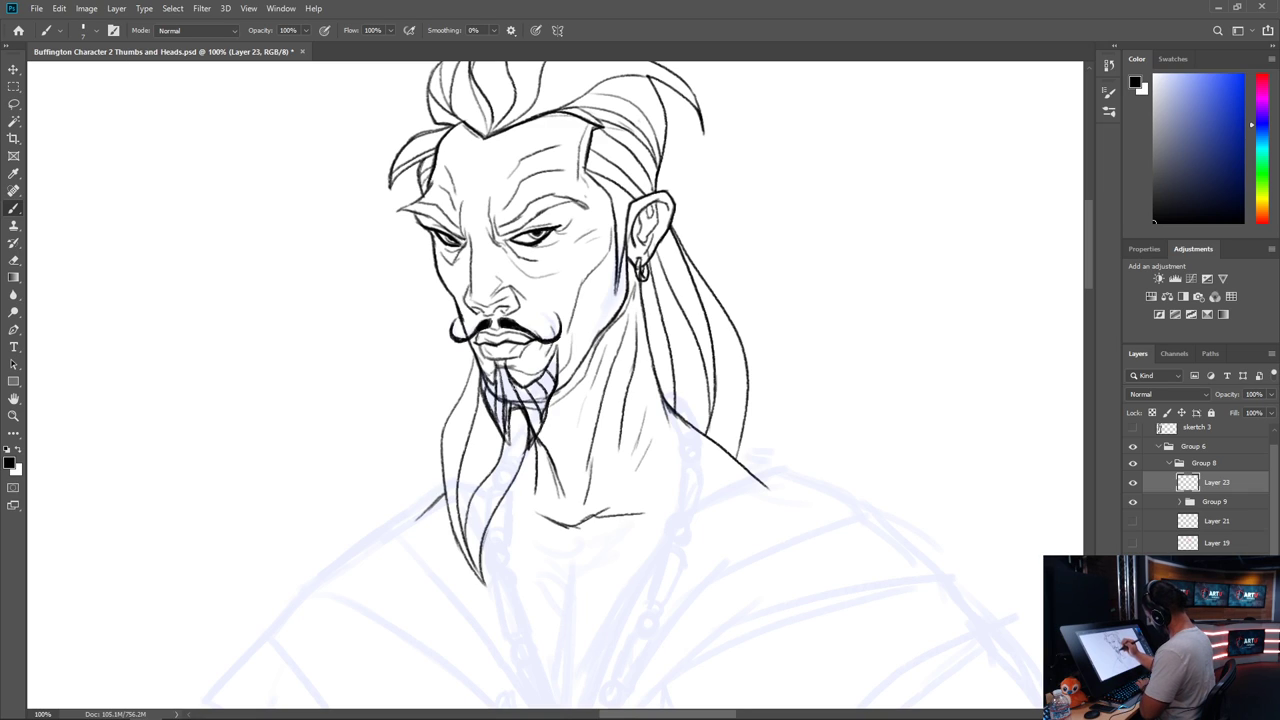
key(bracketright)
key(bracketright)
key(bracketright)
key(bracketright)
key(bracketright)
key(bracketright)
key(bracketright)
key(bracketright)
drag(485, 386, 504, 436)
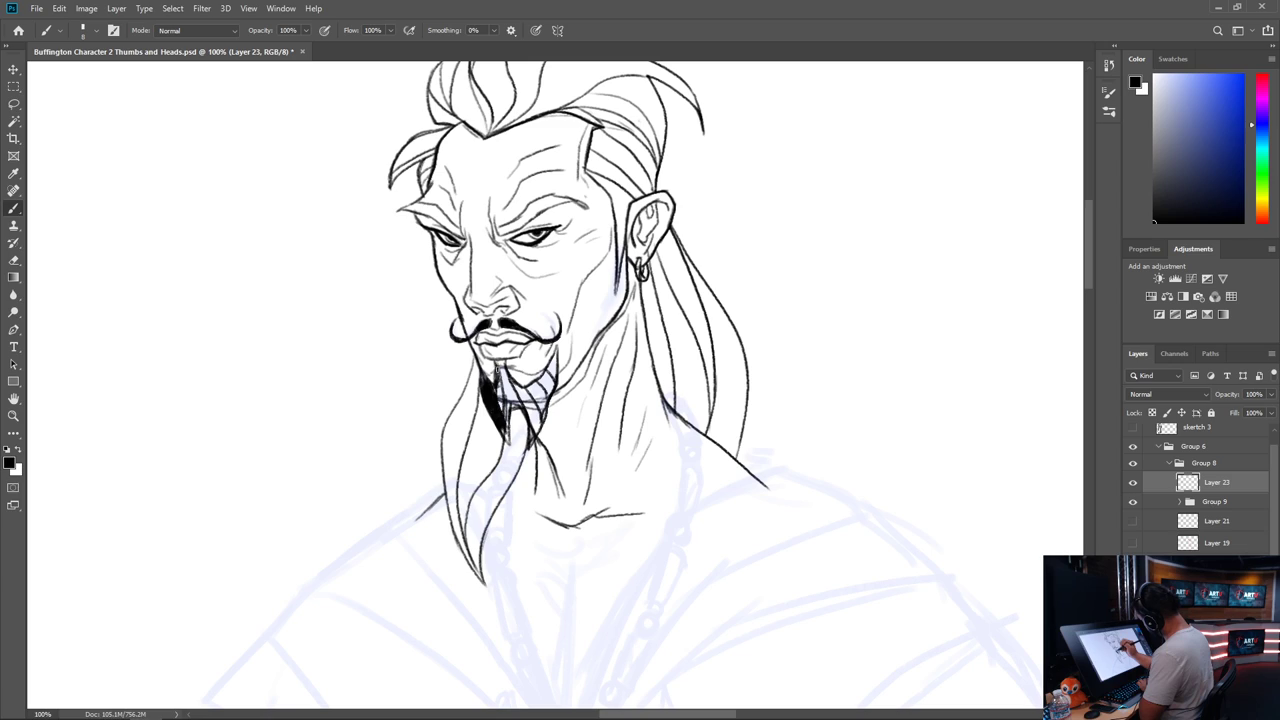
mouse_move(494, 392)
mouse_down()
mouse_move(504, 424)
mouse_move(500, 362)
mouse_move(528, 442)
mouse_move(522, 390)
mouse_up()
key(ctrl+z)
mouse_move(522, 390)
mouse_down()
mouse_move(532, 424)
mouse_move(530, 410)
mouse_up()
mouse_move(516, 386)
mouse_down()
mouse_move(536, 396)
mouse_move(544, 380)
mouse_up()
mouse_move(544, 378)
mouse_down()
mouse_move(528, 388)
mouse_move(532, 408)
mouse_move(555, 351)
mouse_move(552, 400)
mouse_move(525, 452)
mouse_move(554, 368)
mouse_move(505, 416)
mouse_move(512, 455)
mouse_move(508, 392)
mouse_move(516, 410)
mouse_up()
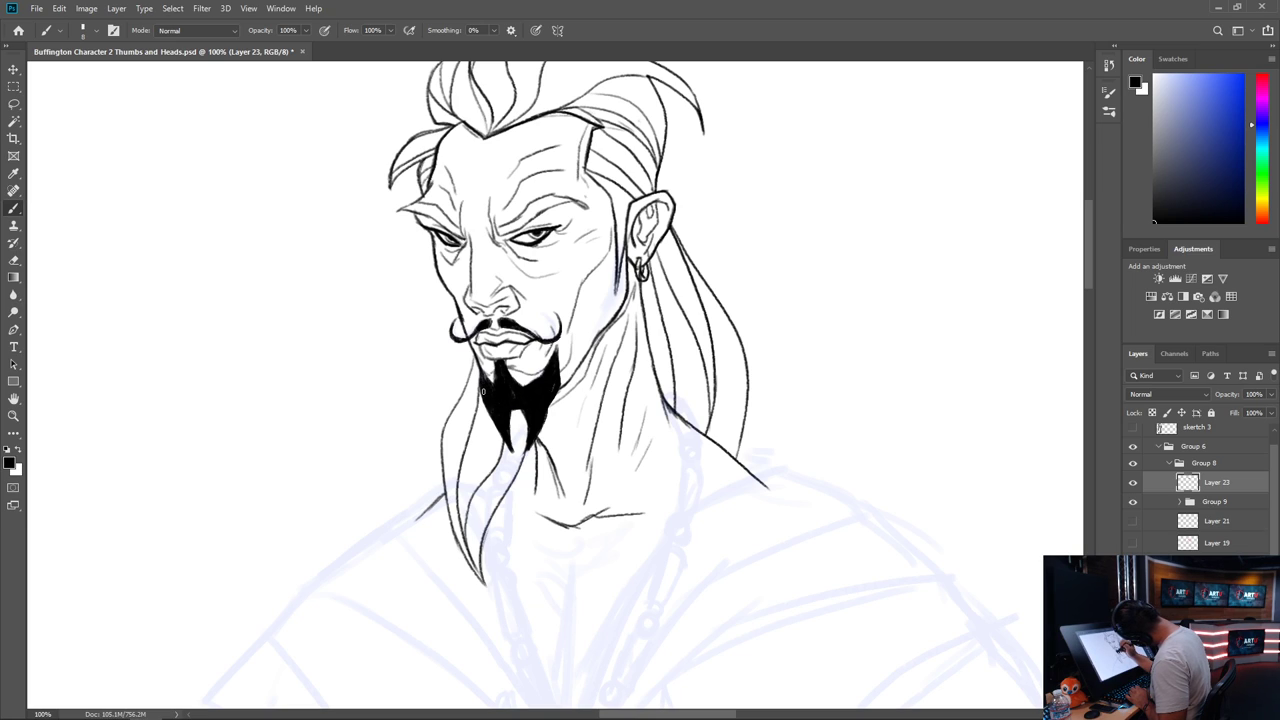
Refine the goatee's outer edges with a smaller brush and extend a tapering point along the jawline
drag(480, 376, 504, 441)
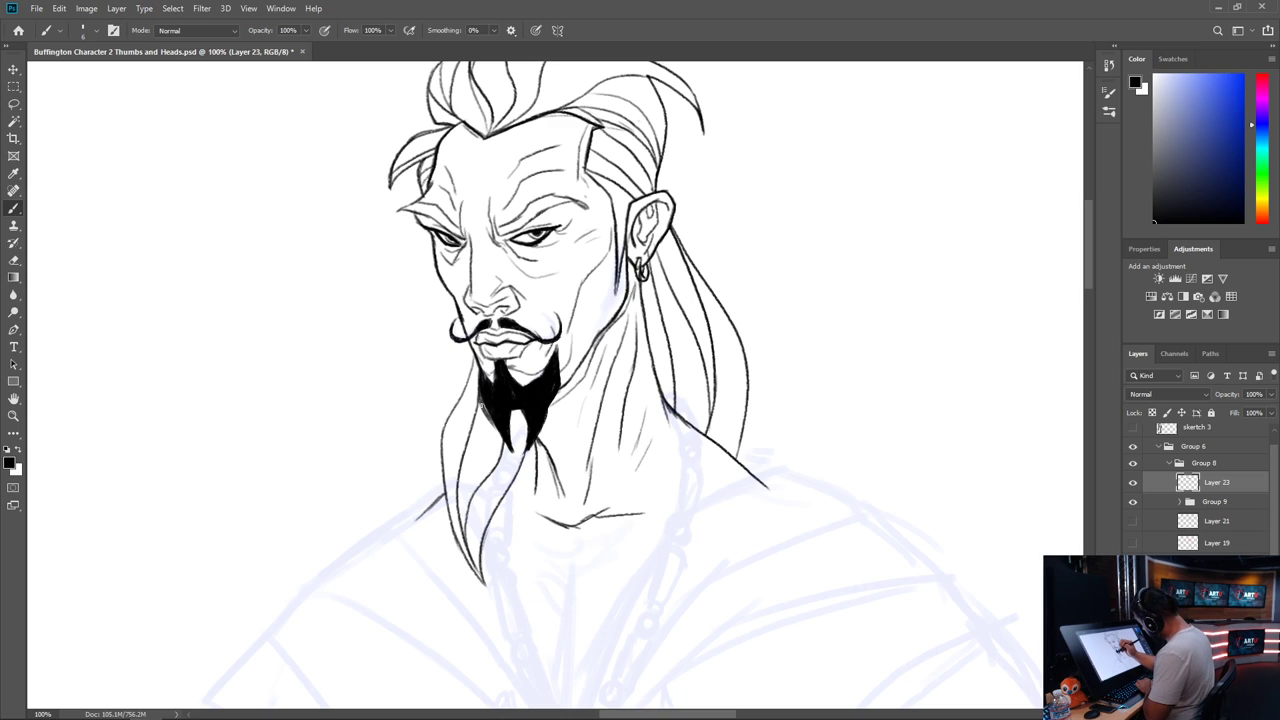
drag(480, 390, 494, 426)
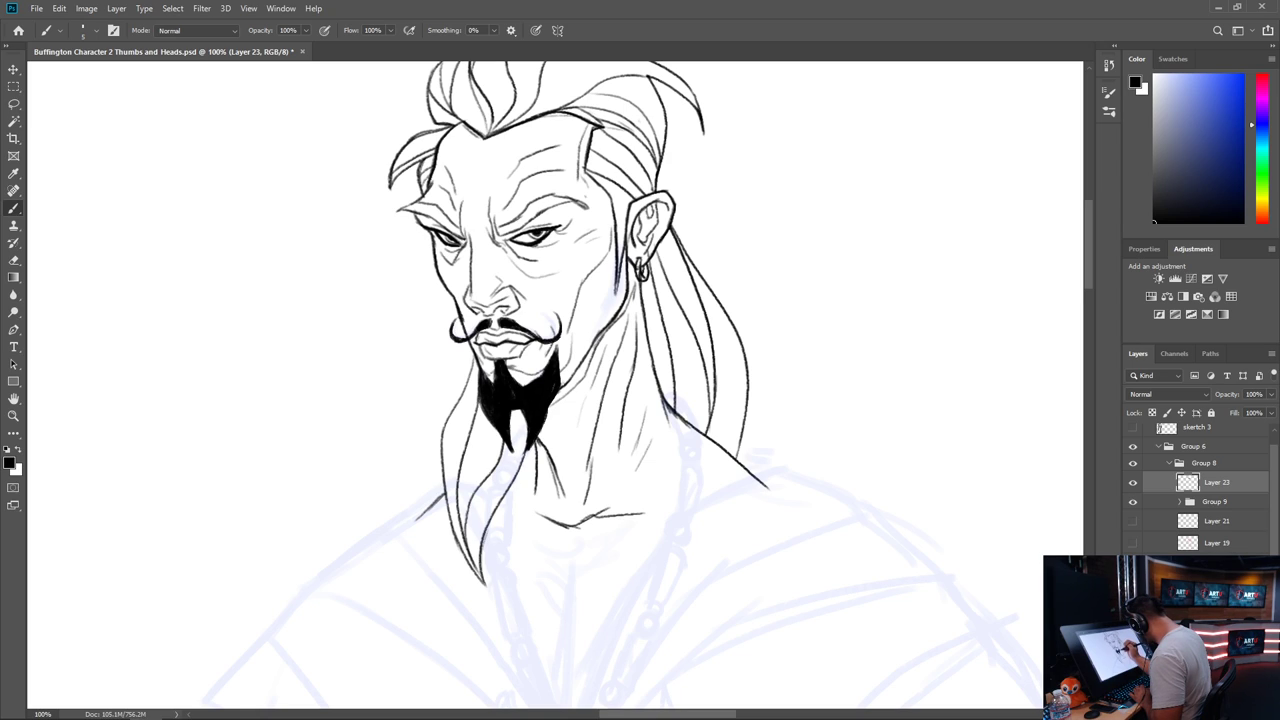
drag(559, 385, 579, 364)
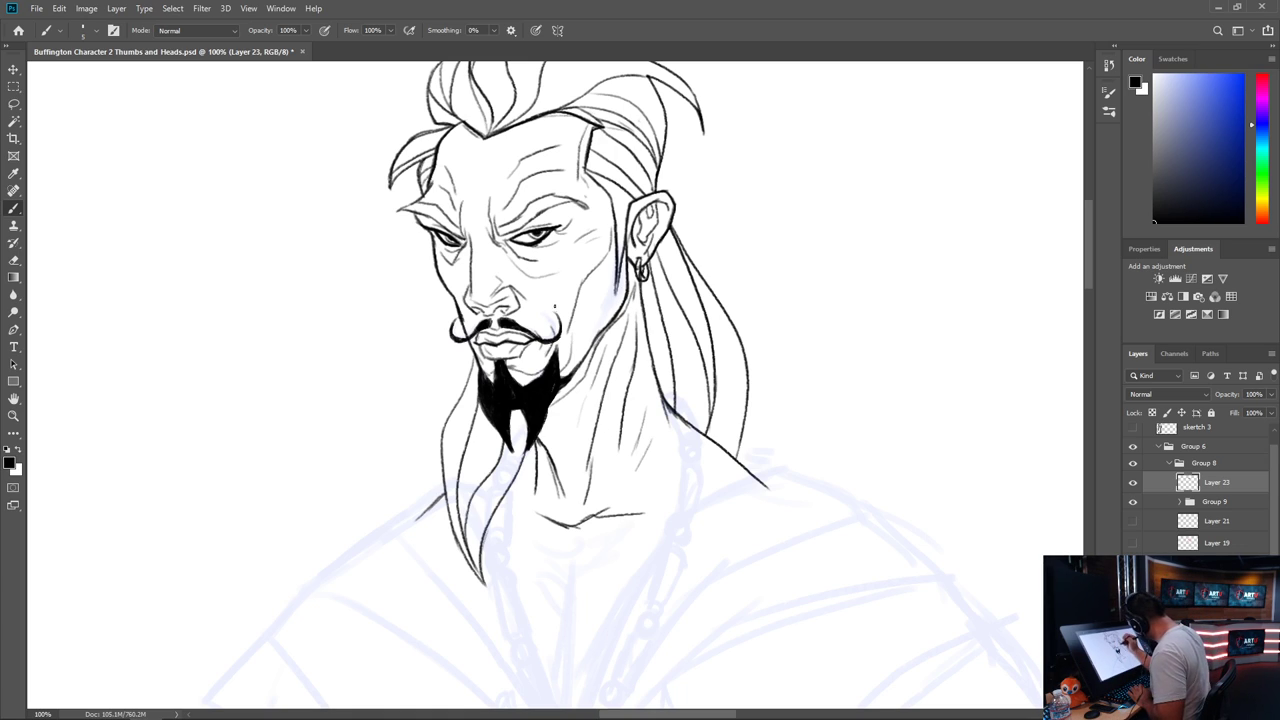
Lasso the collarbone lines at the base of the neck and delete them from Layer 18 copy
key(ctrl+minus)
key(ctrl+minus)
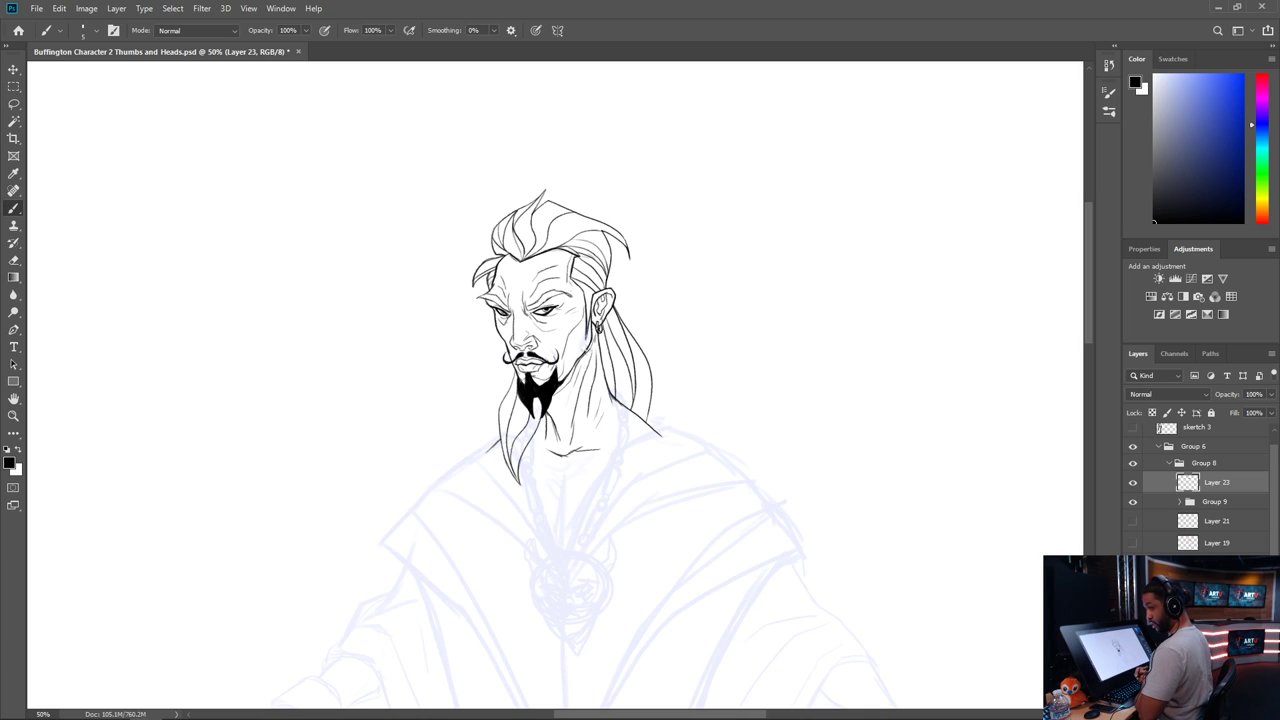
key(ctrl+plus)
key(ctrl+plus)
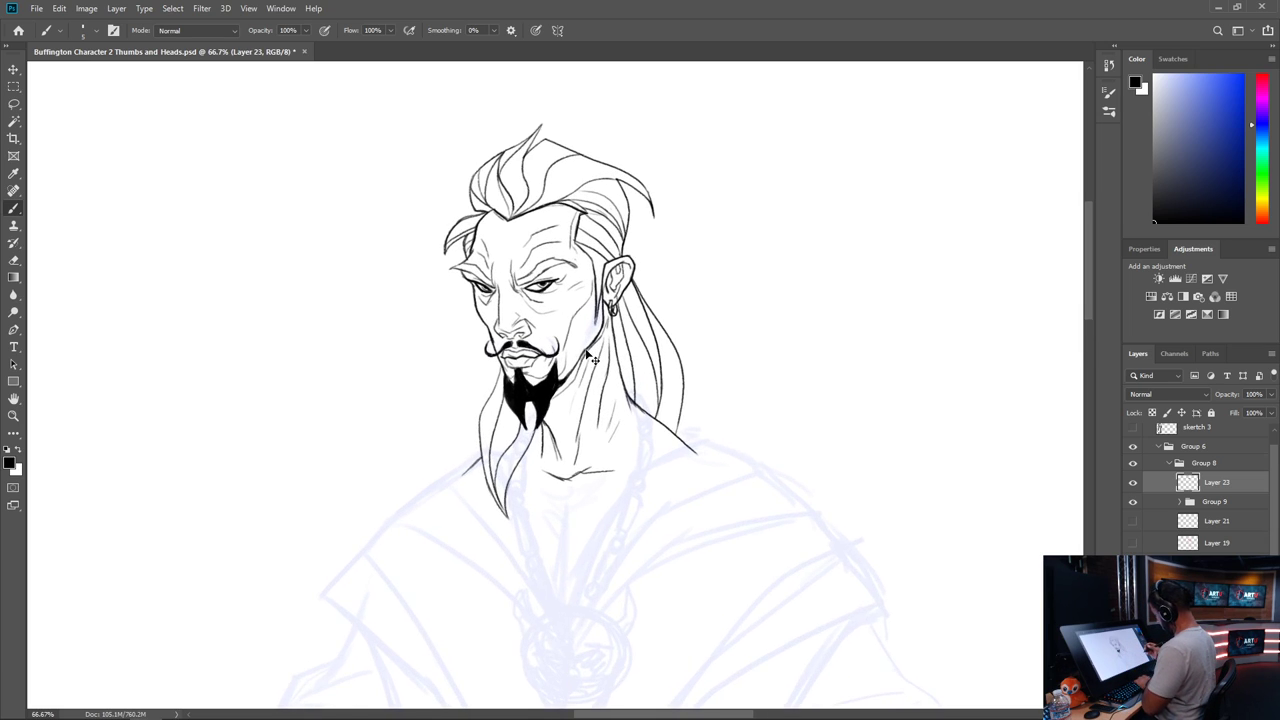
drag(707, 416, 698, 296)
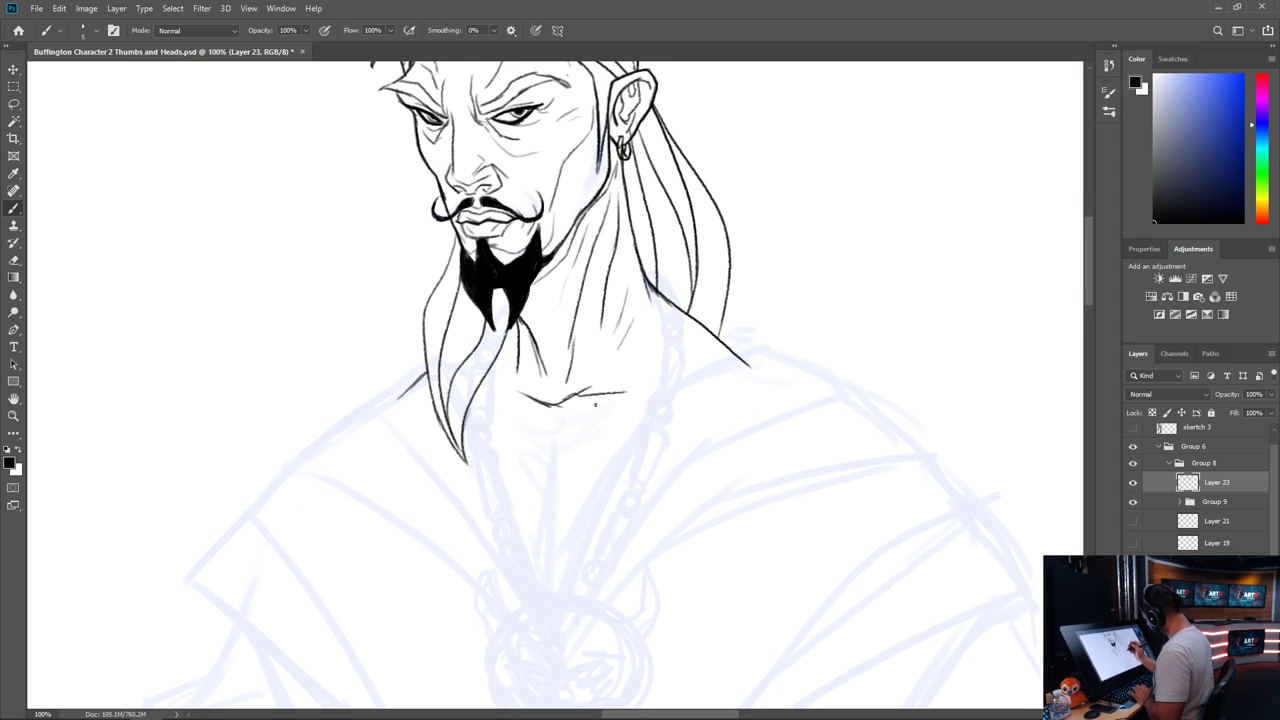
key(l)
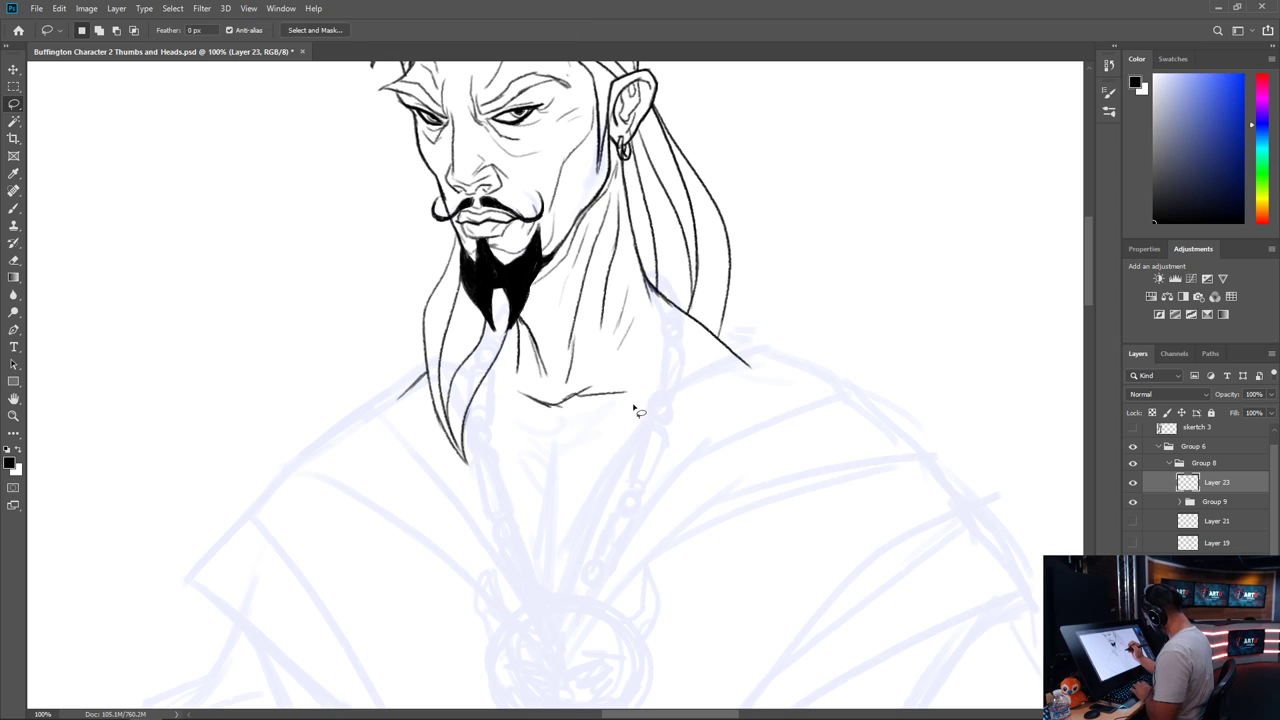
mouse_move(637, 405)
mouse_down()
mouse_move(576, 384)
mouse_move(530, 387)
mouse_move(506, 419)
mouse_move(598, 438)
mouse_up()
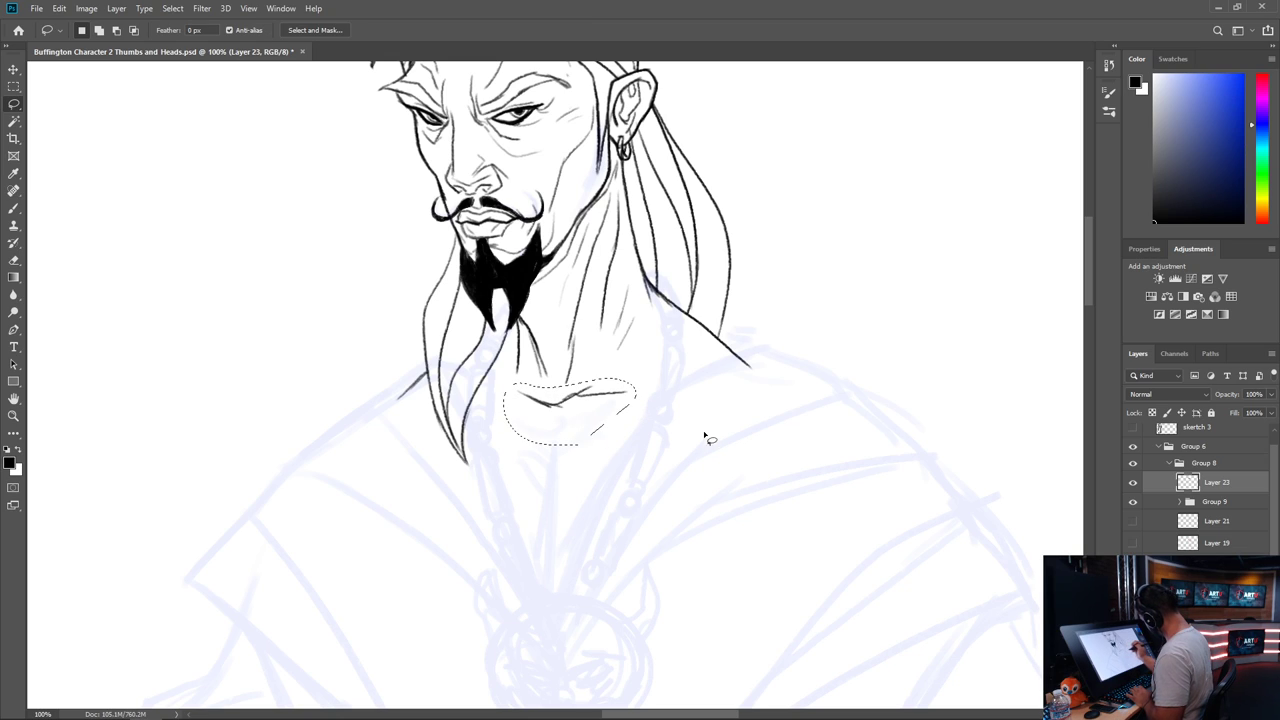
click(1229, 523)
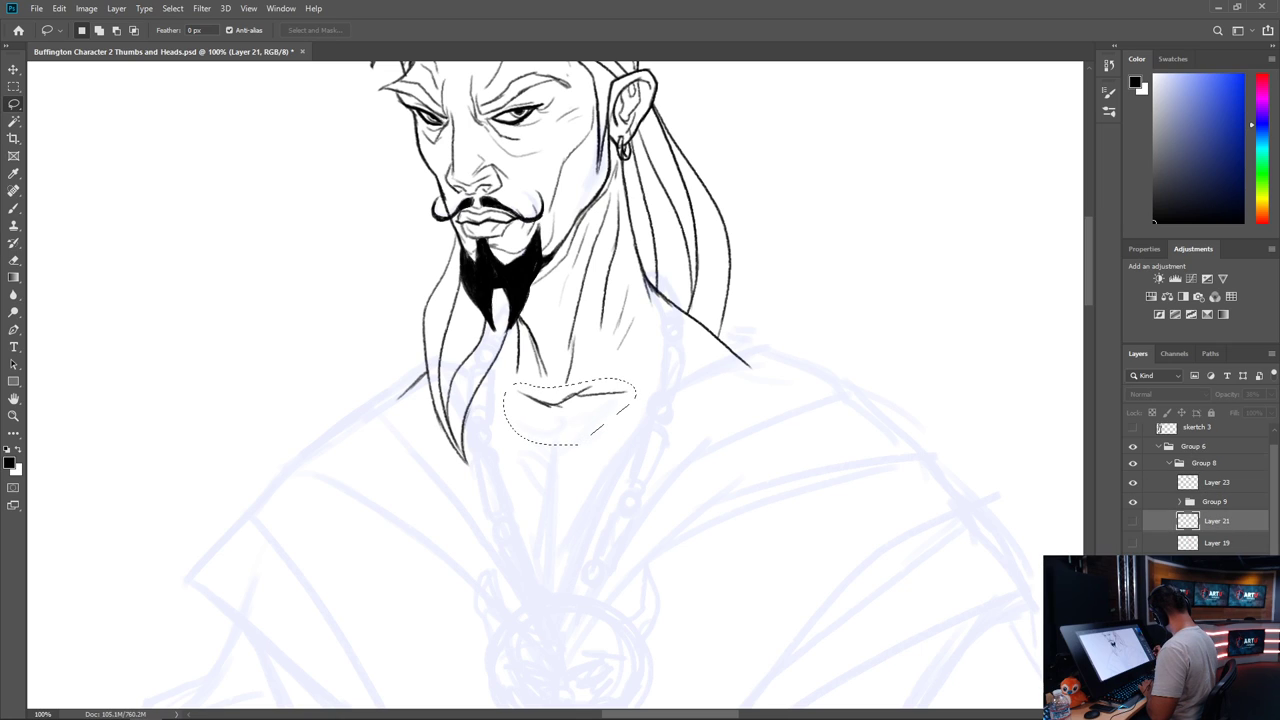
click(1219, 565)
key(Delete)
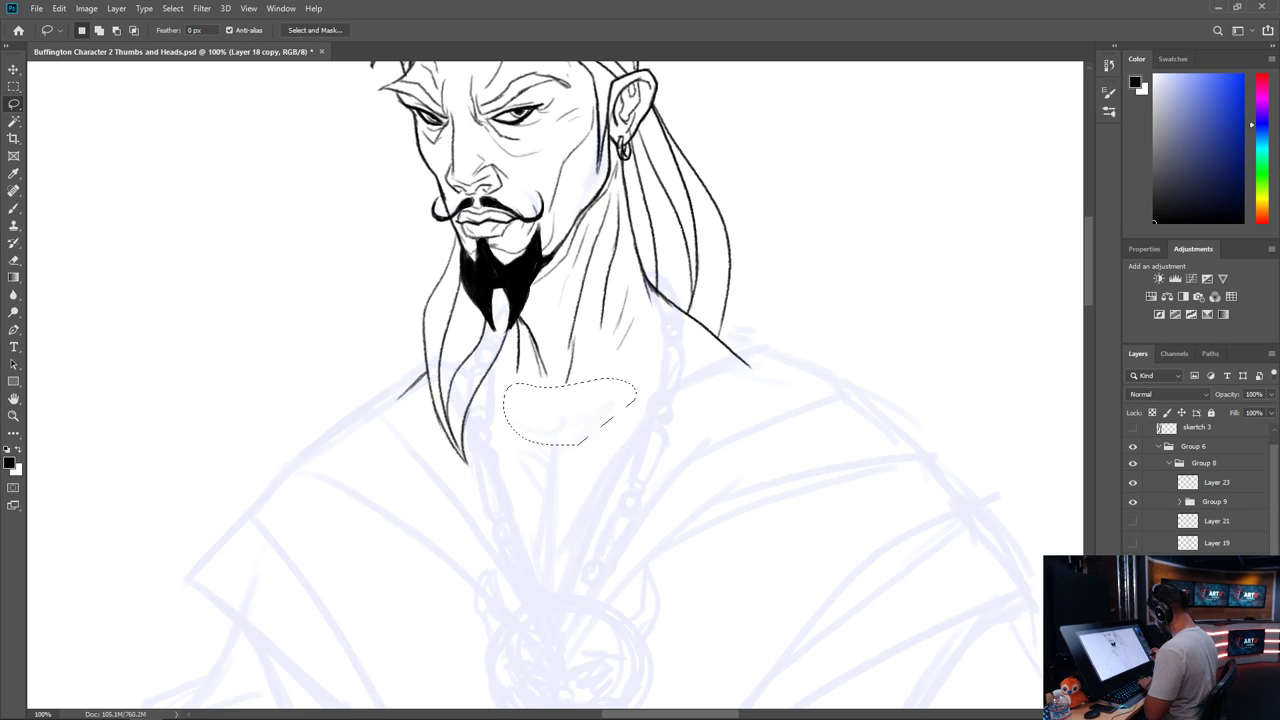
key(ctrl+d)
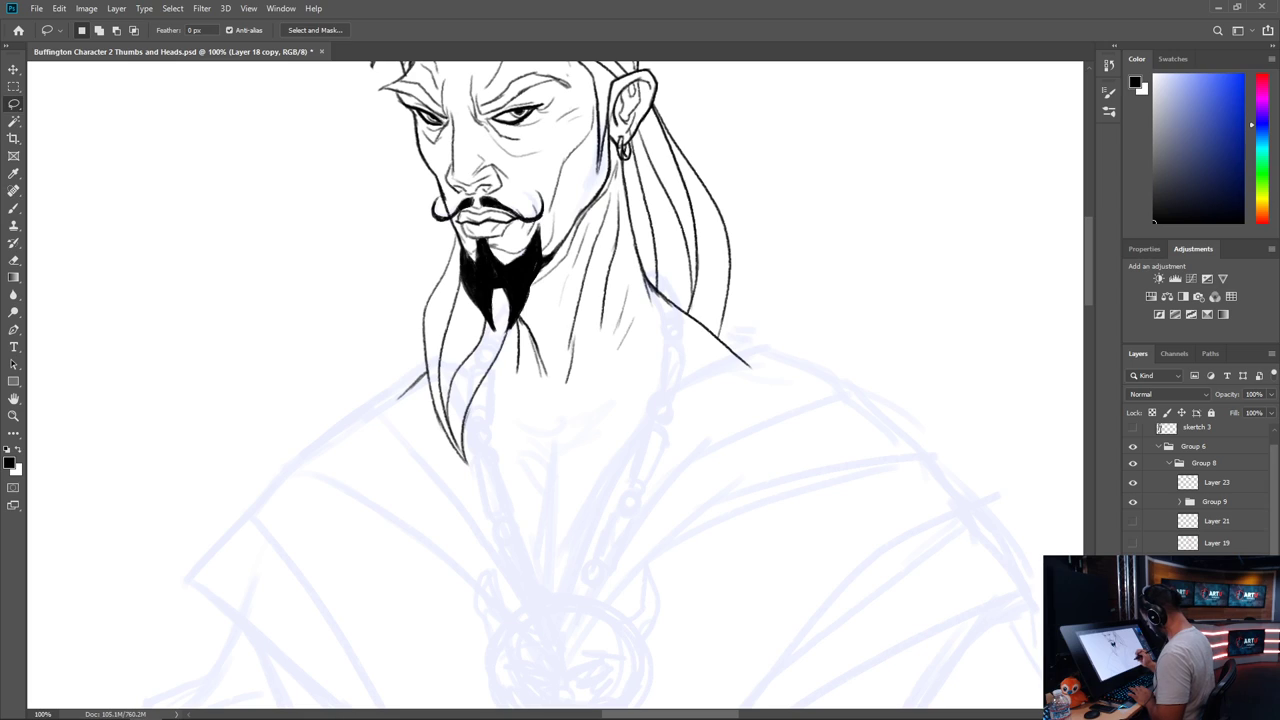
Redraw the collarbones as a wider, shallow V curve at the neck's base and add light strokes on the neck above
key(b)
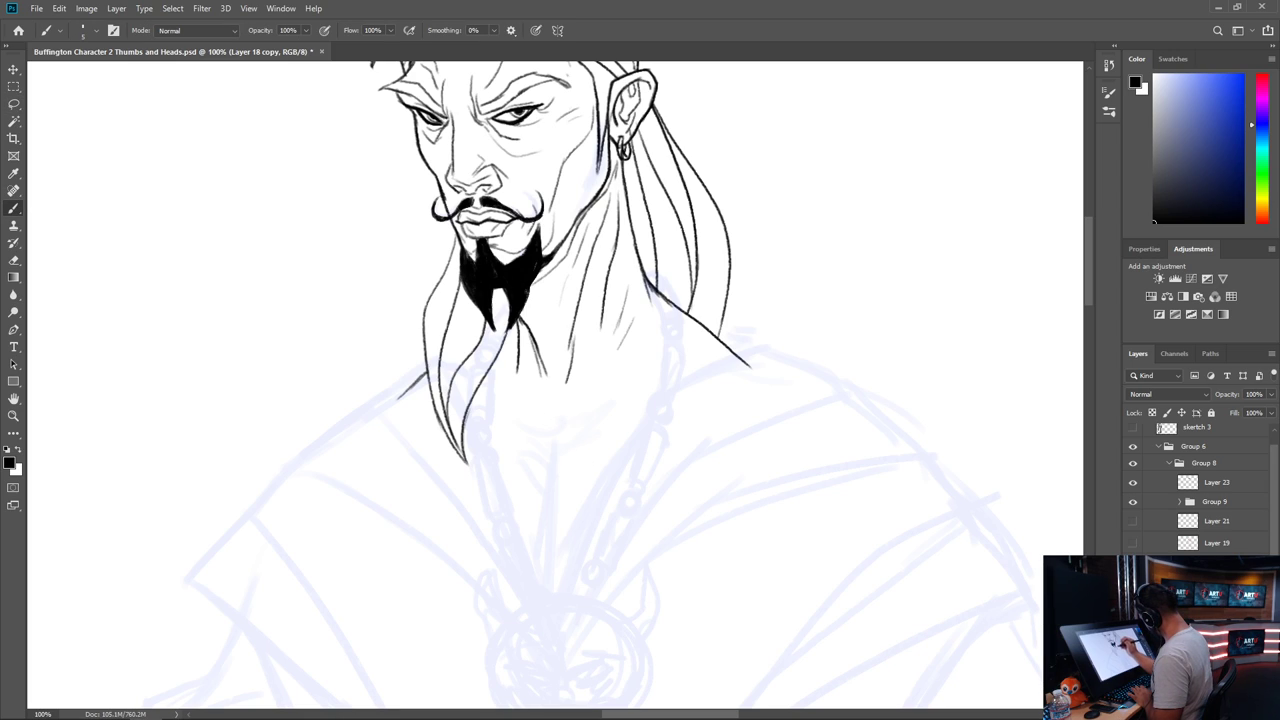
mouse_move(530, 408)
mouse_down()
mouse_move(556, 421)
mouse_move(650, 389)
mouse_up()
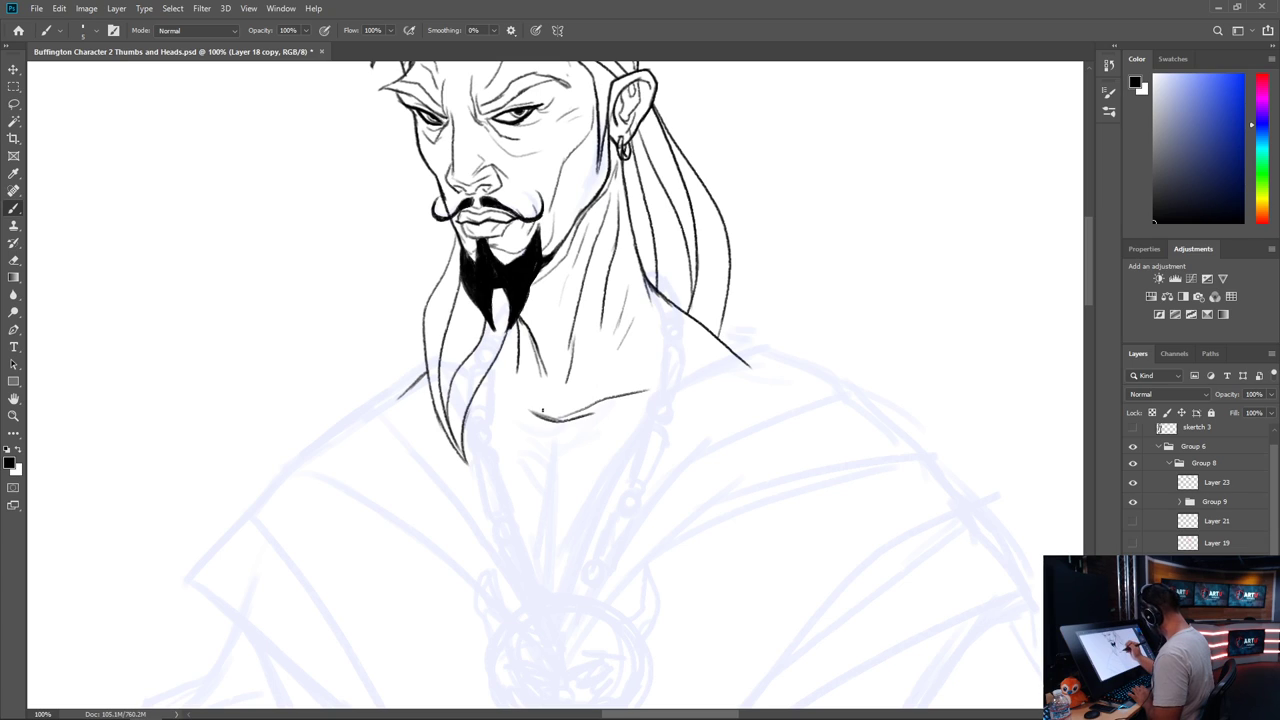
drag(538, 413, 499, 391)
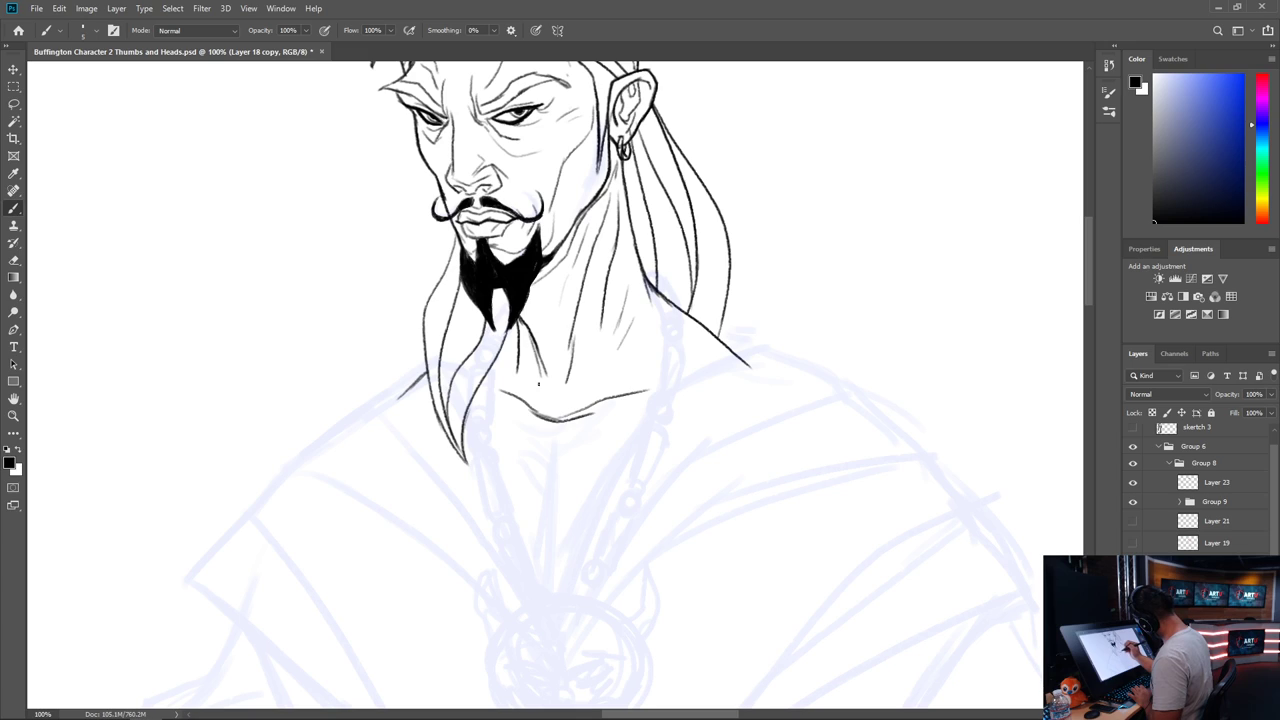
drag(516, 320, 500, 357)
drag(608, 389, 662, 365)
drag(545, 369, 551, 396)
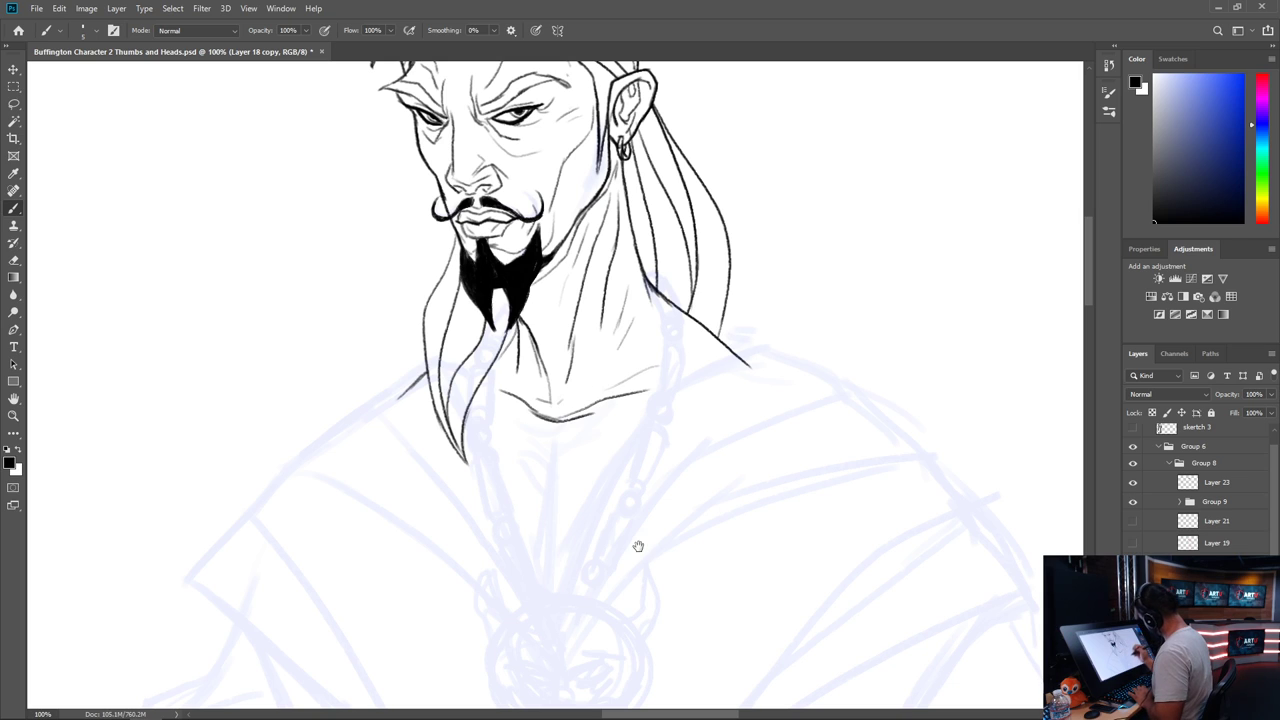
Draw a vertical centre line down the chest from just beneath the collarbones toward the medallion
drag(637, 543, 803, 309)
drag(626, 247, 619, 366)
drag(726, 417, 673, 623)
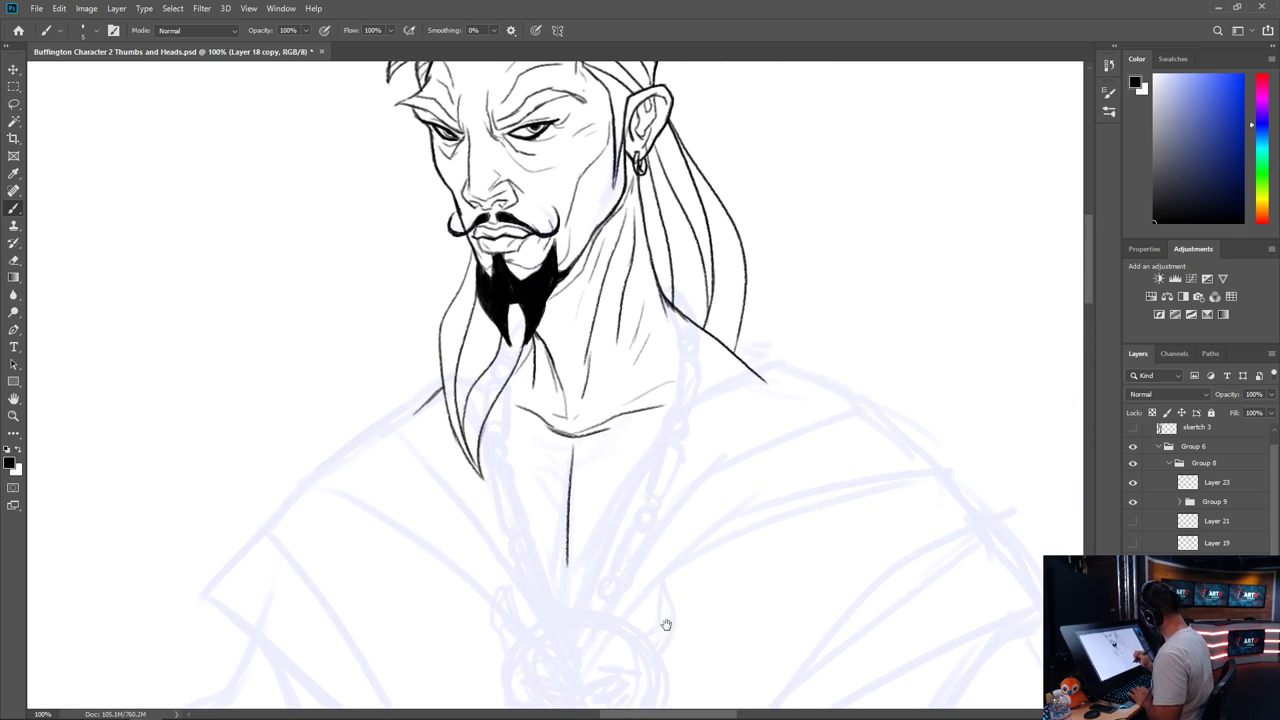
mouse_move(766, 480)
mouse_down()
mouse_move(674, 666)
mouse_move(871, 449)
mouse_move(821, 435)
mouse_up()
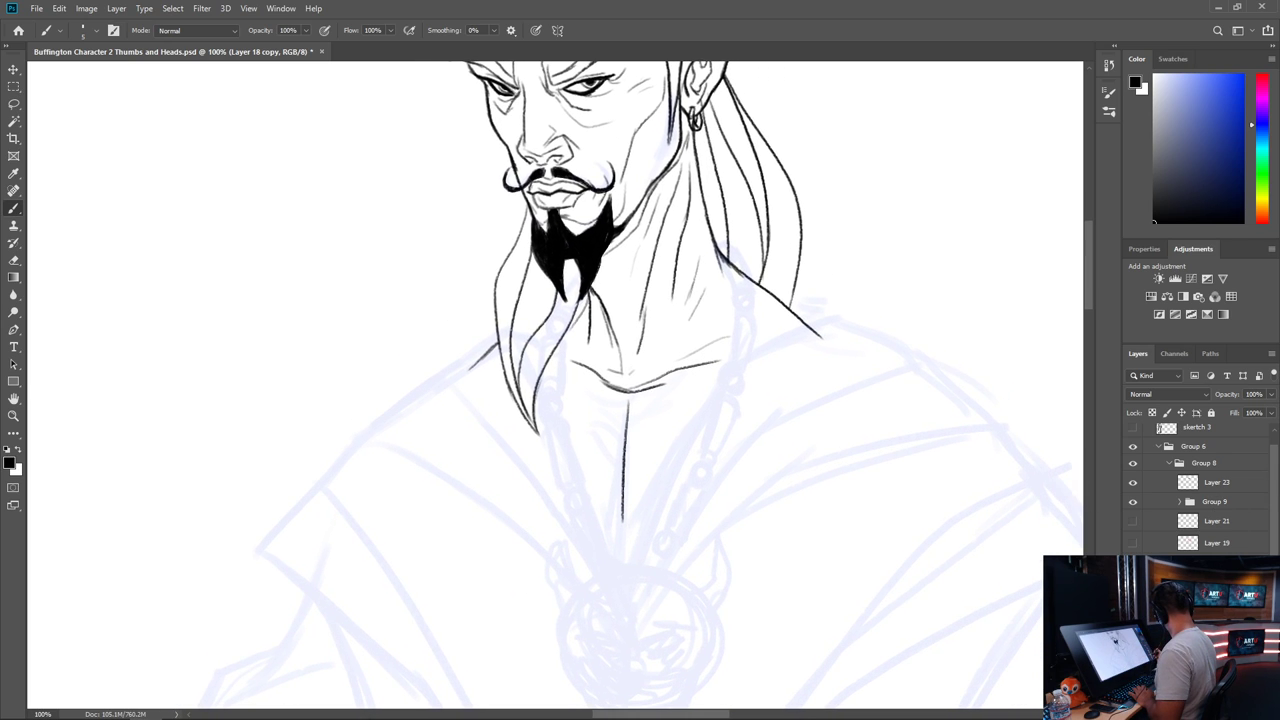
Briefly hide and restore Layer 18 copy to check its contents, and add a new layer above Layer 23
key(ctrl+comma)
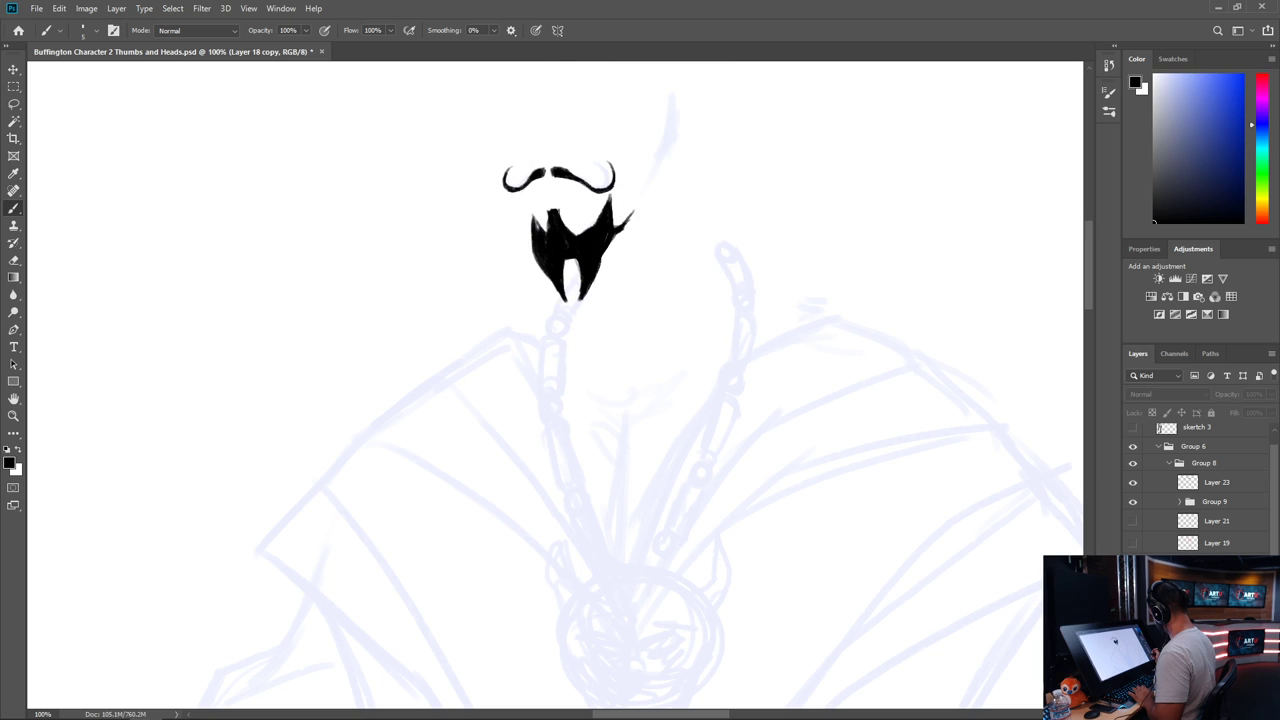
key(ctrl+comma)
click(1214, 480)
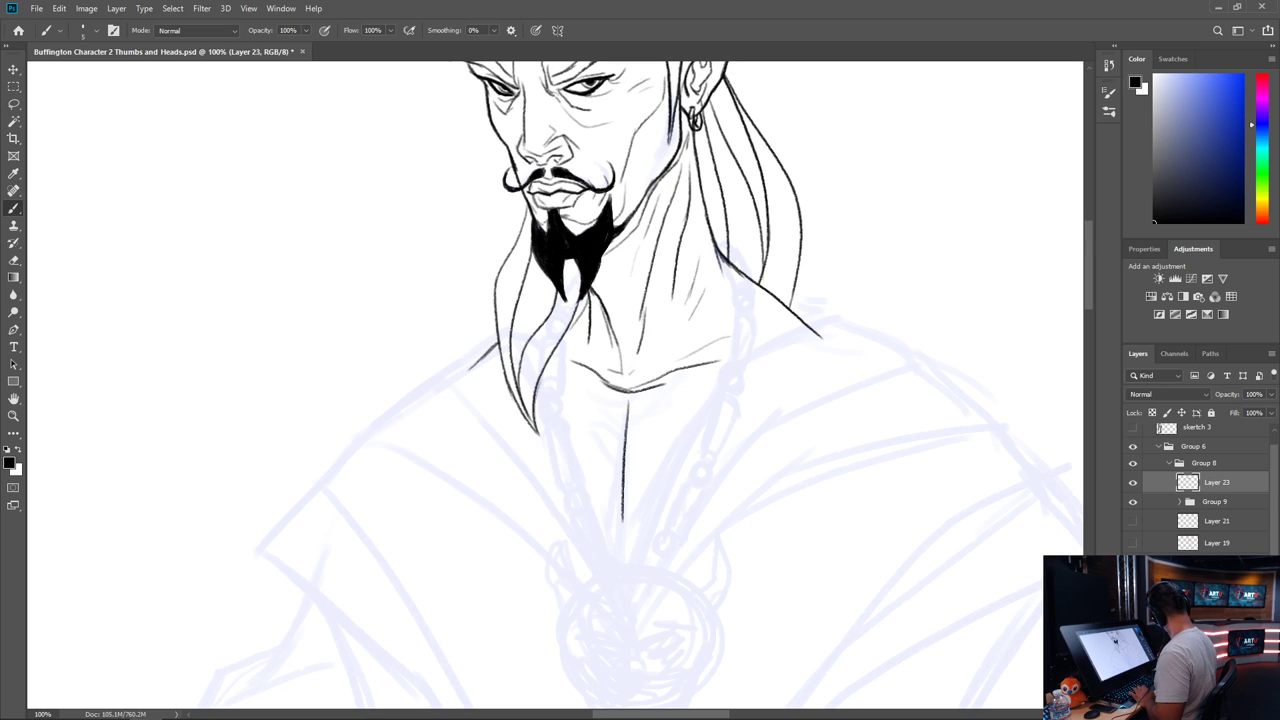
key(ctrl+shift+alt+n)
Draw the robe's deep V neckline in black, both edges meeting in a point at the medallion
drag(754, 457, 698, 352)
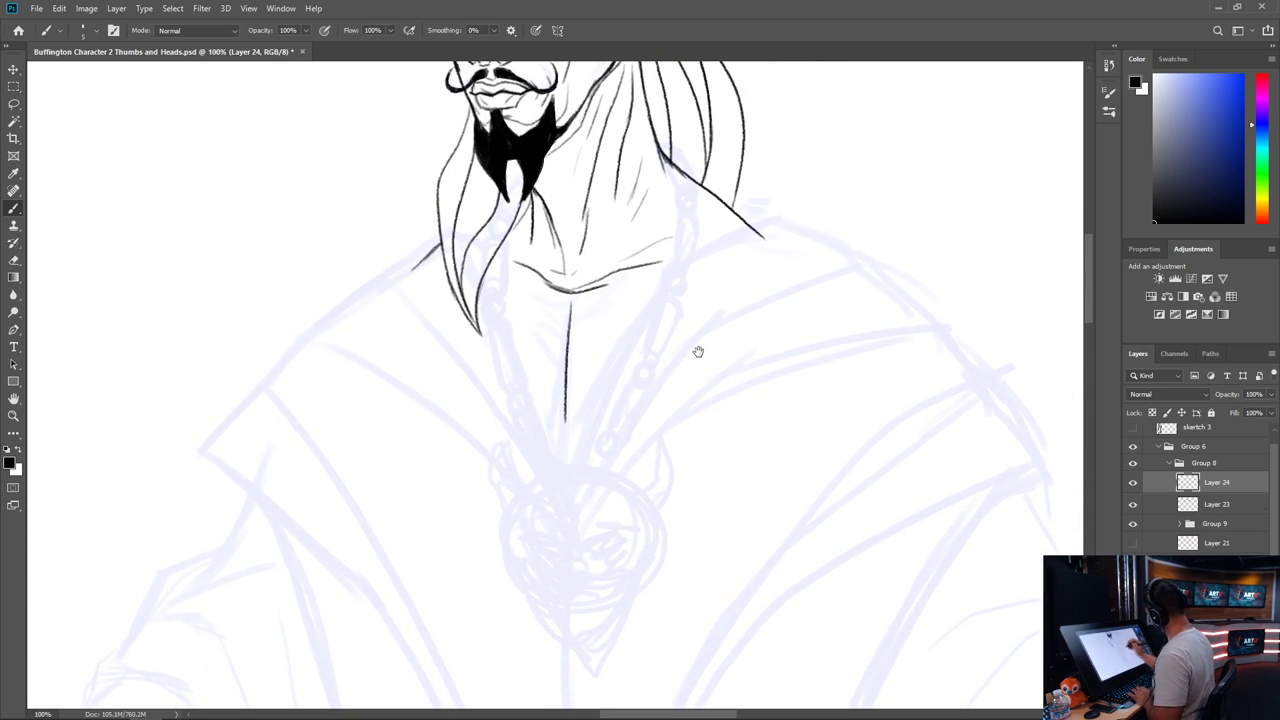
drag(791, 423, 788, 434)
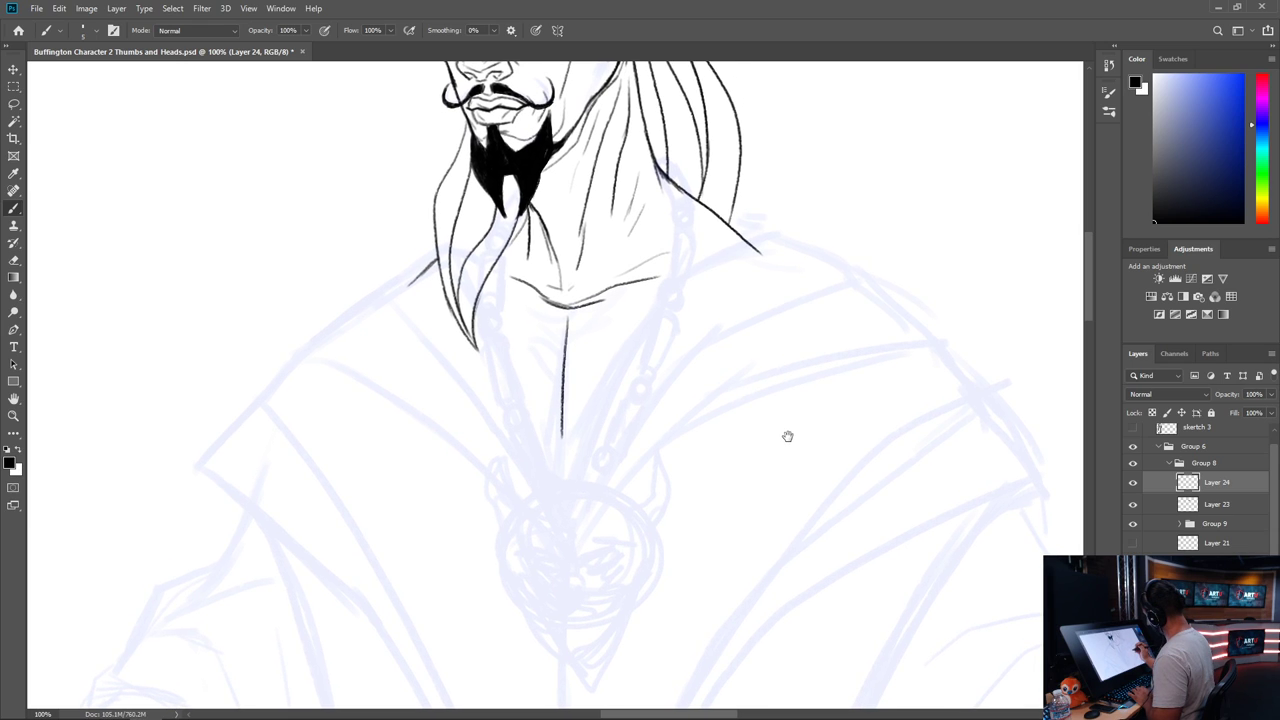
drag(478, 294, 560, 522)
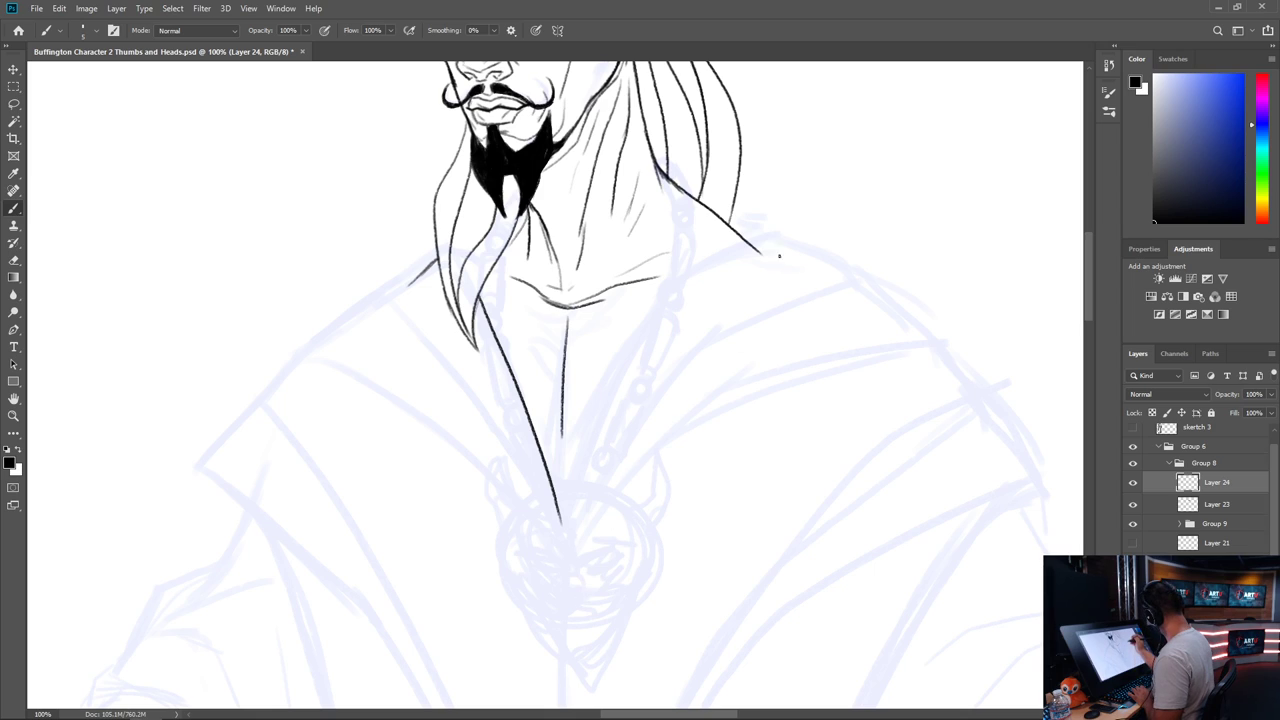
mouse_move(775, 235)
mouse_down()
mouse_move(665, 299)
mouse_move(601, 400)
mouse_move(564, 533)
mouse_up()
drag(697, 272, 777, 236)
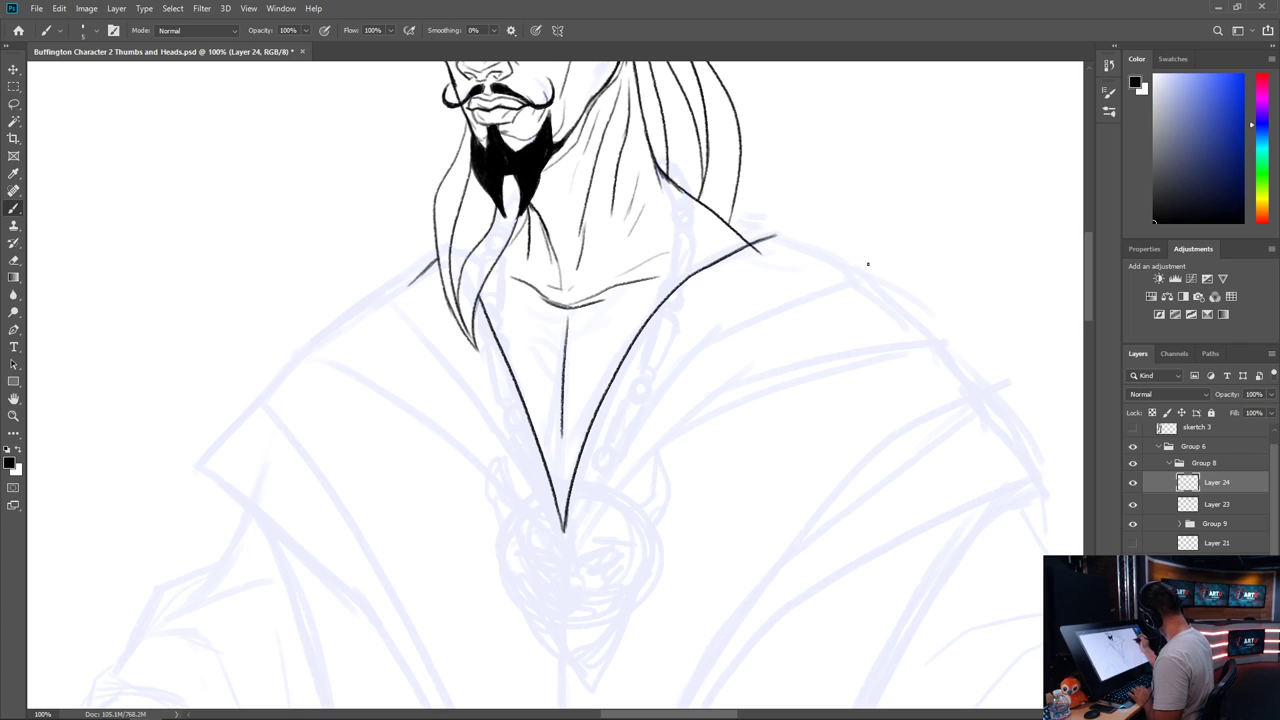
Outline the collar on the ponytail side with its shoulder edge, an inner fold line and a lower edge running to the neckline point
mouse_move(1004, 320)
mouse_down()
mouse_move(871, 366)
mouse_move(823, 329)
mouse_up()
drag(949, 329, 712, 411)
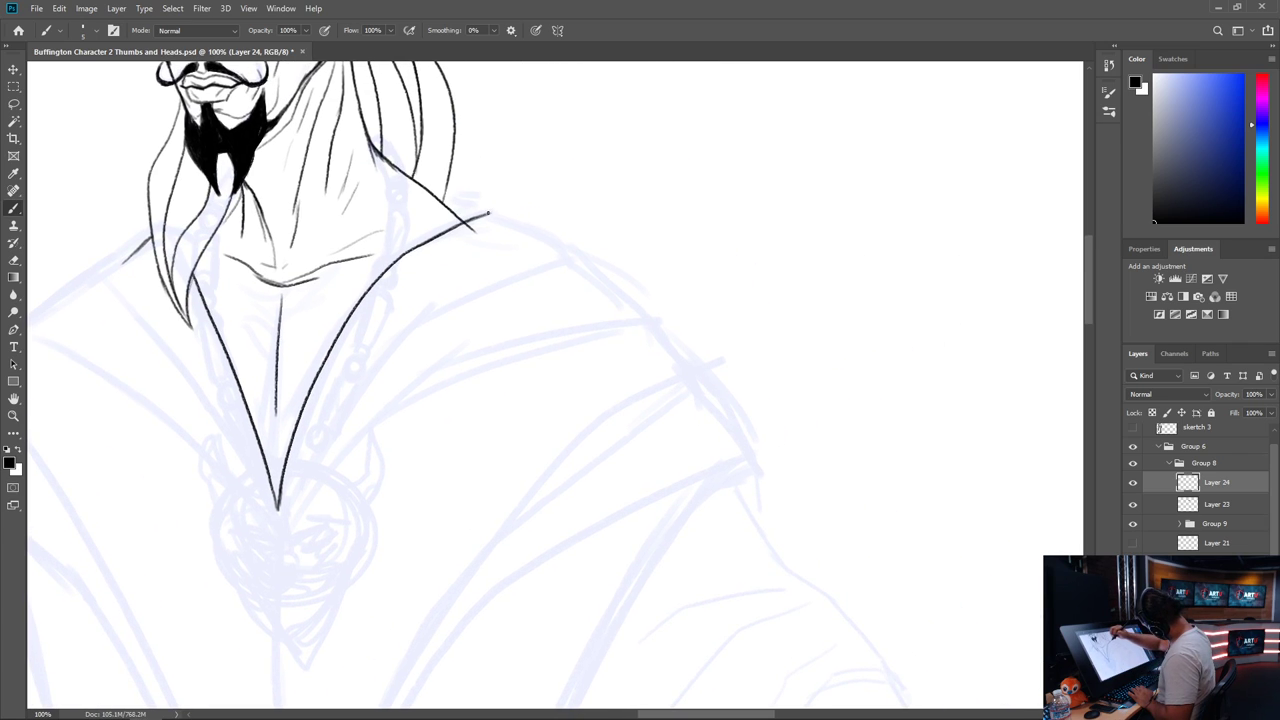
drag(490, 214, 644, 319)
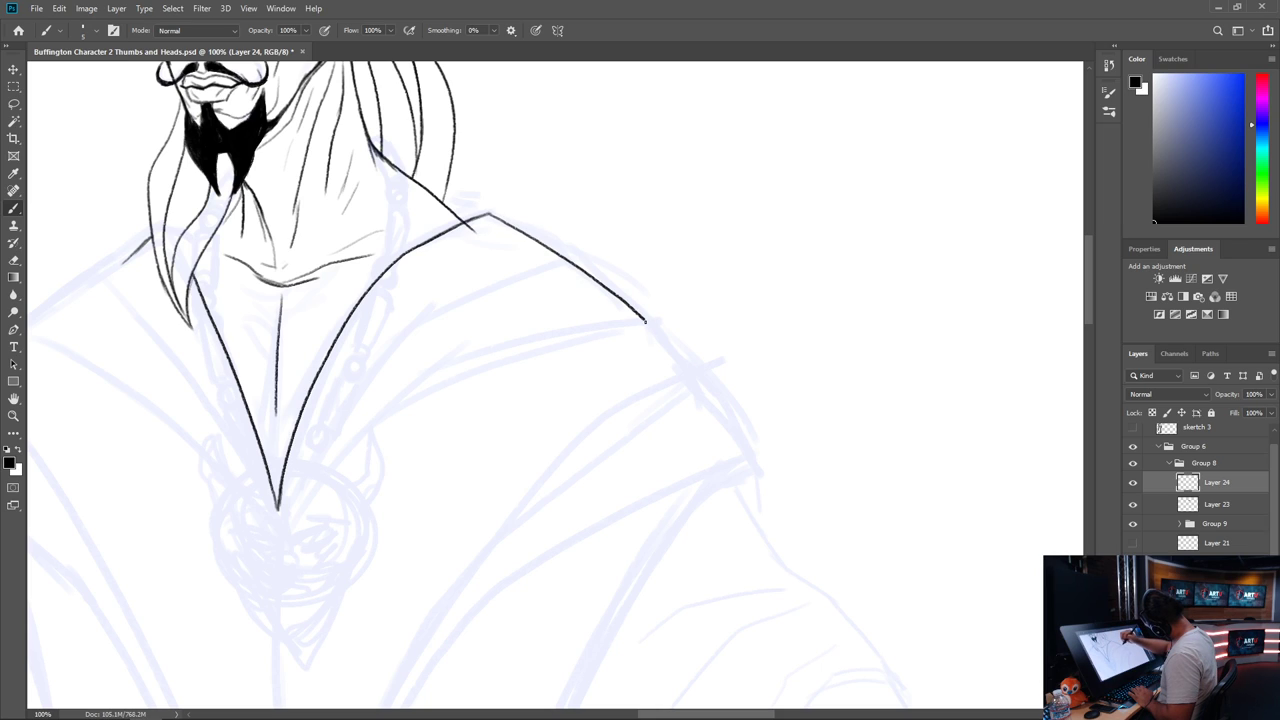
mouse_move(278, 508)
mouse_down()
mouse_move(281, 562)
mouse_move(283, 525)
mouse_move(277, 548)
mouse_move(350, 394)
mouse_move(399, 343)
mouse_move(566, 260)
mouse_up()
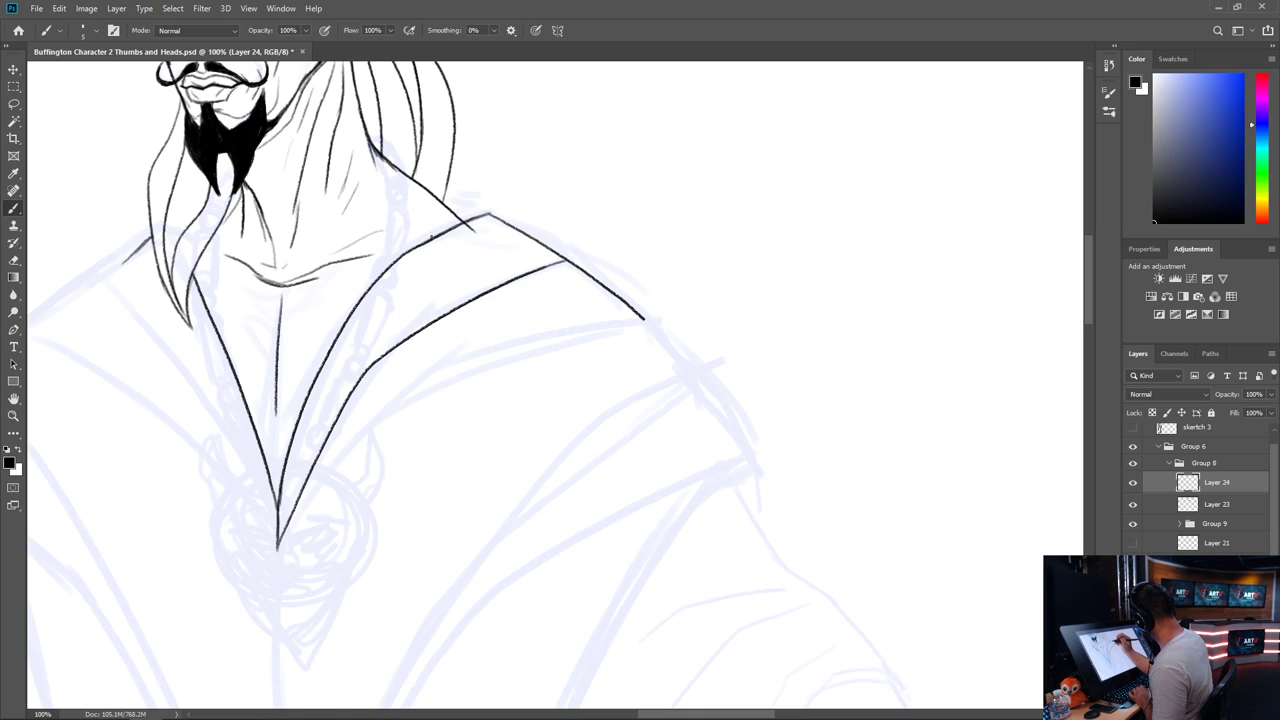
drag(416, 246, 488, 212)
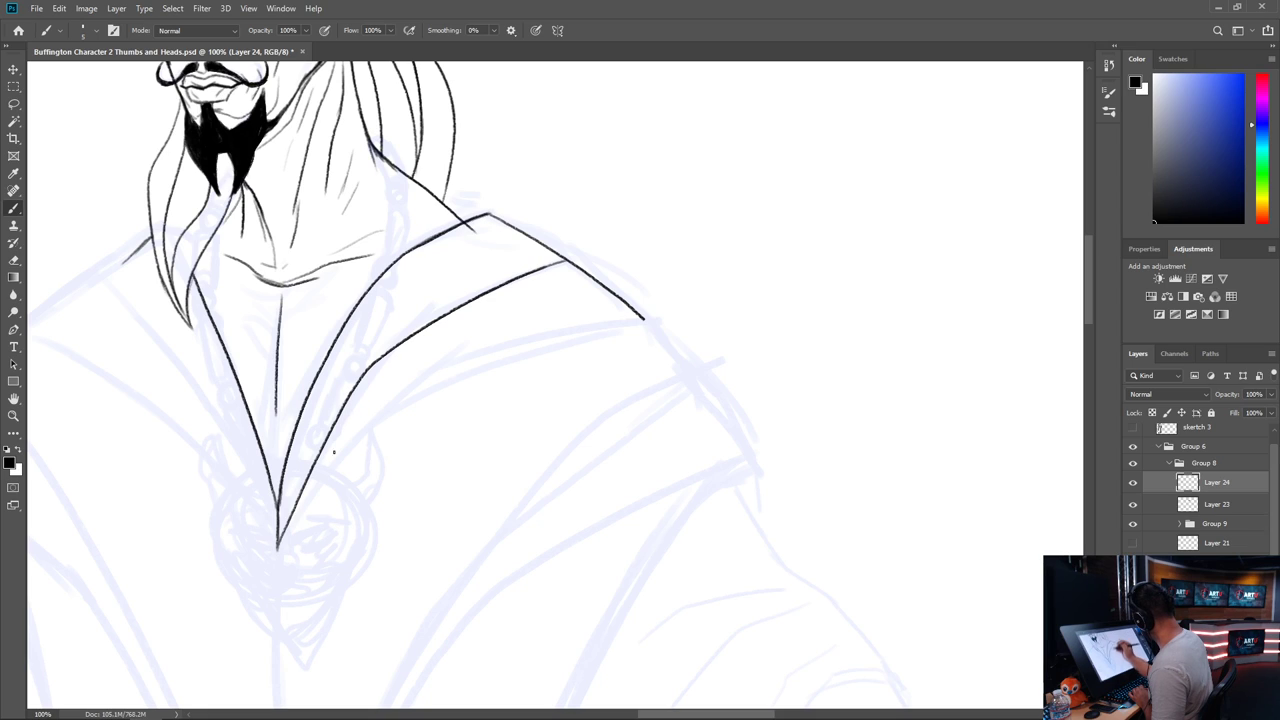
mouse_move(278, 548)
mouse_down()
mouse_move(336, 478)
mouse_move(562, 344)
mouse_move(630, 330)
mouse_up()
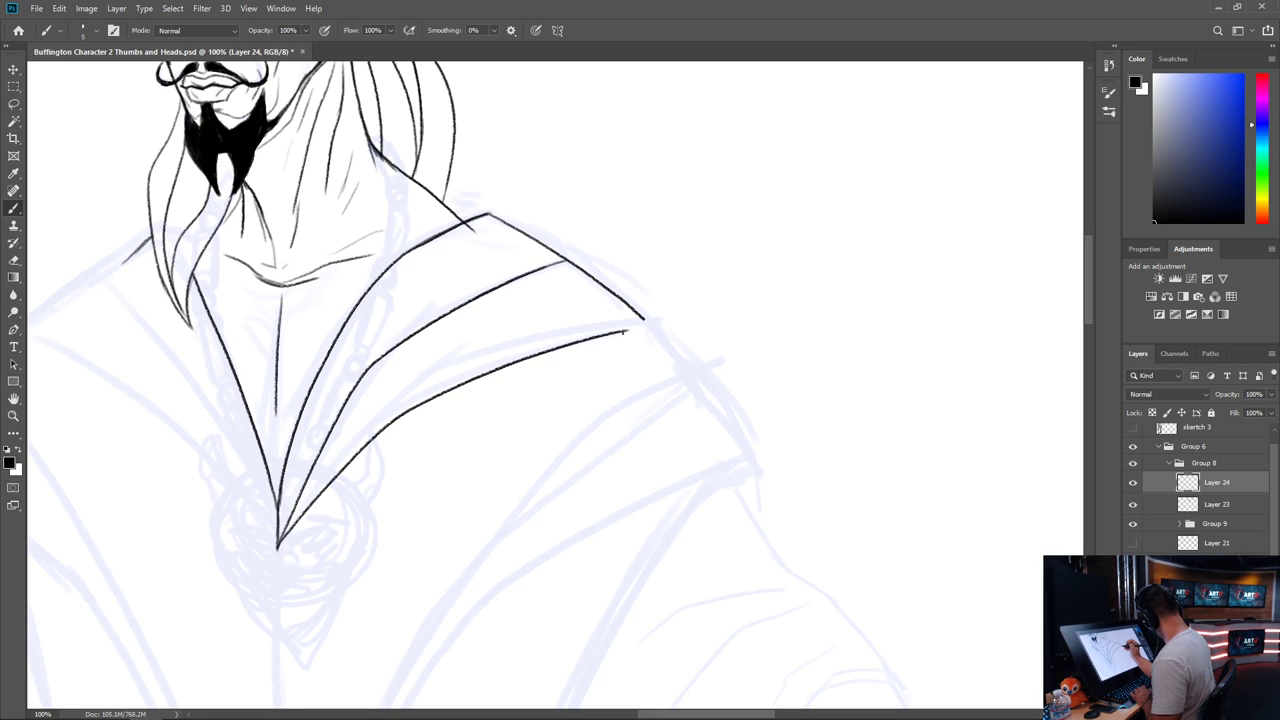
drag(620, 330, 658, 324)
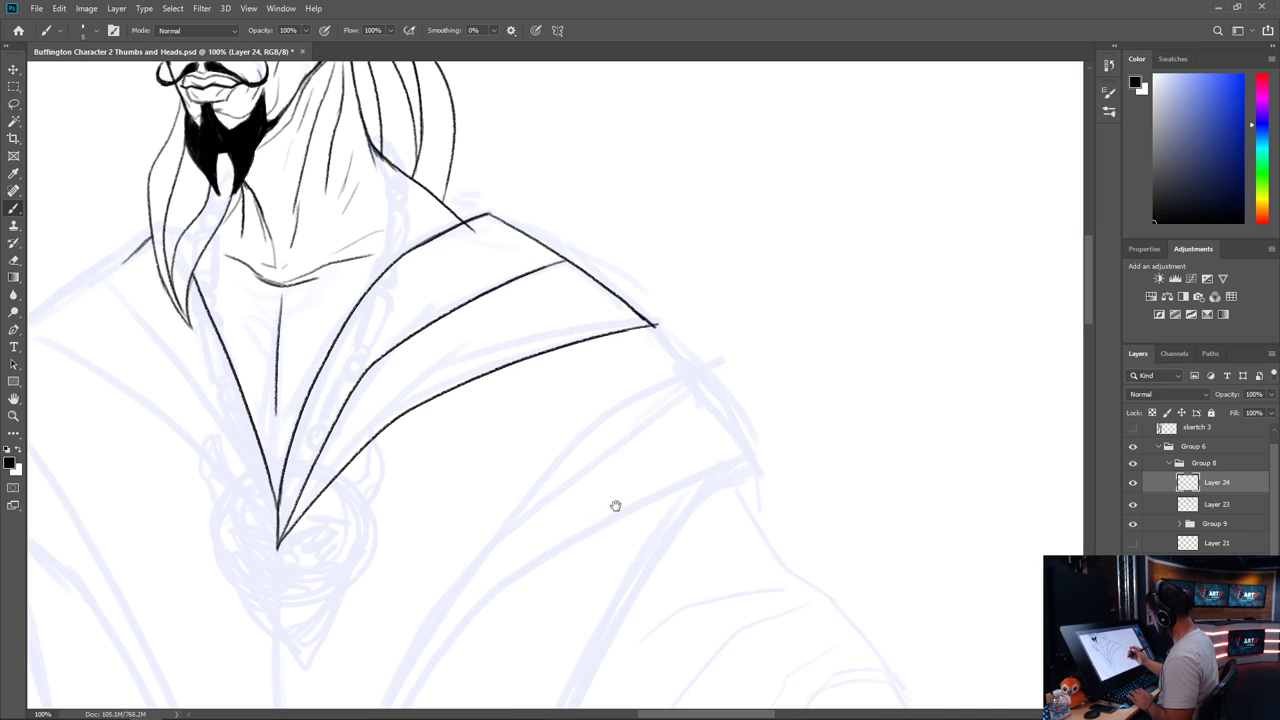
Draw the opposite collar's sloping shoulder edge outward from behind the hanging front hair strand
drag(608, 508, 917, 565)
mouse_move(717, 563)
mouse_down()
mouse_move(729, 600)
mouse_move(640, 623)
mouse_move(626, 586)
mouse_up()
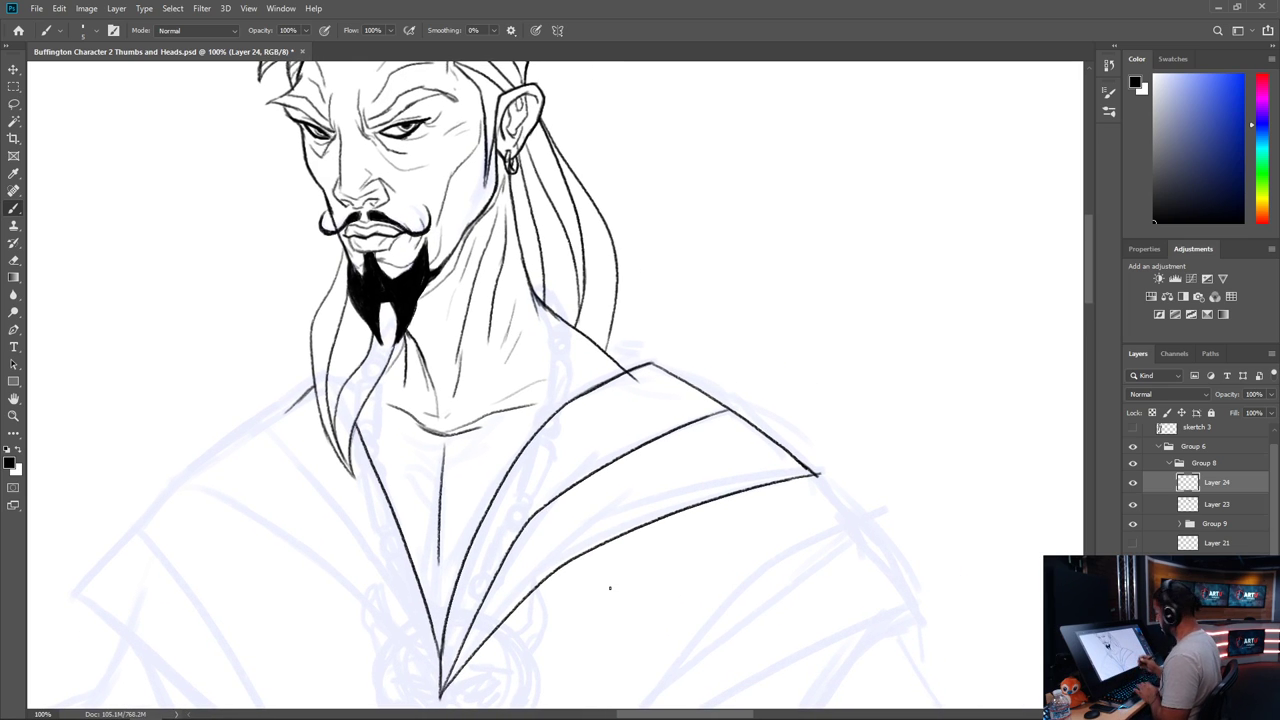
drag(800, 514, 806, 343)
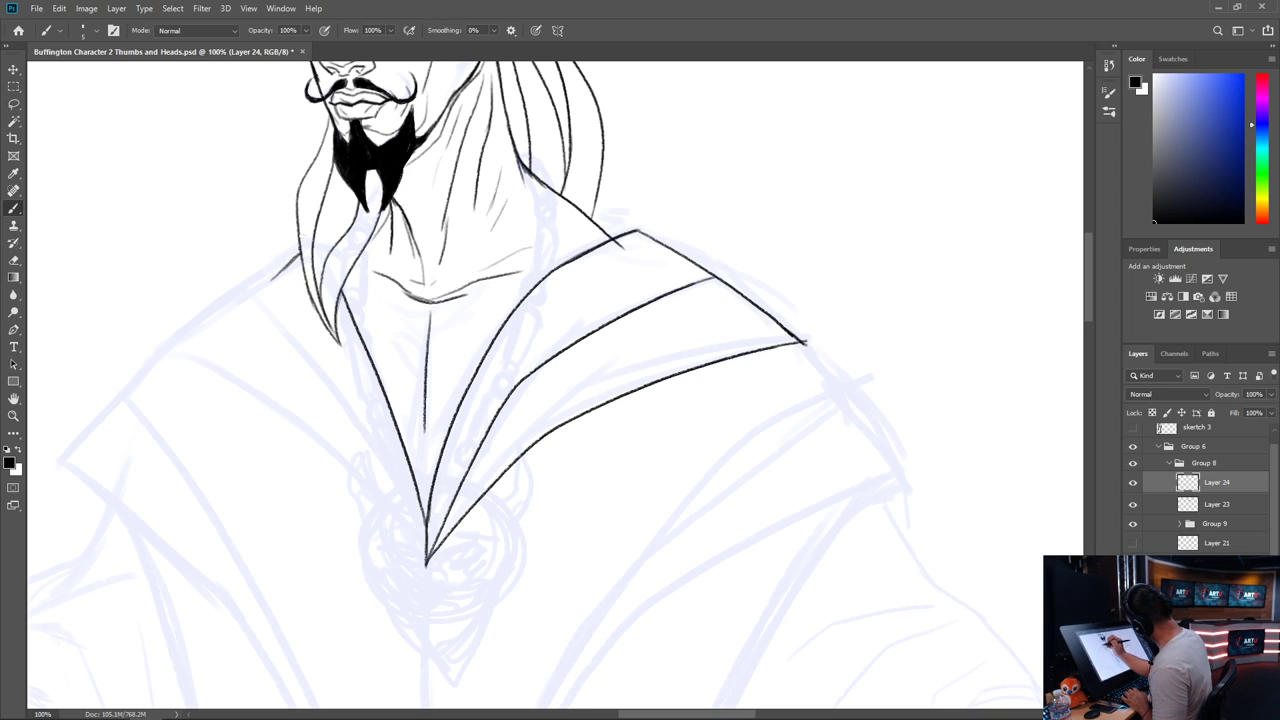
drag(300, 248, 160, 352)
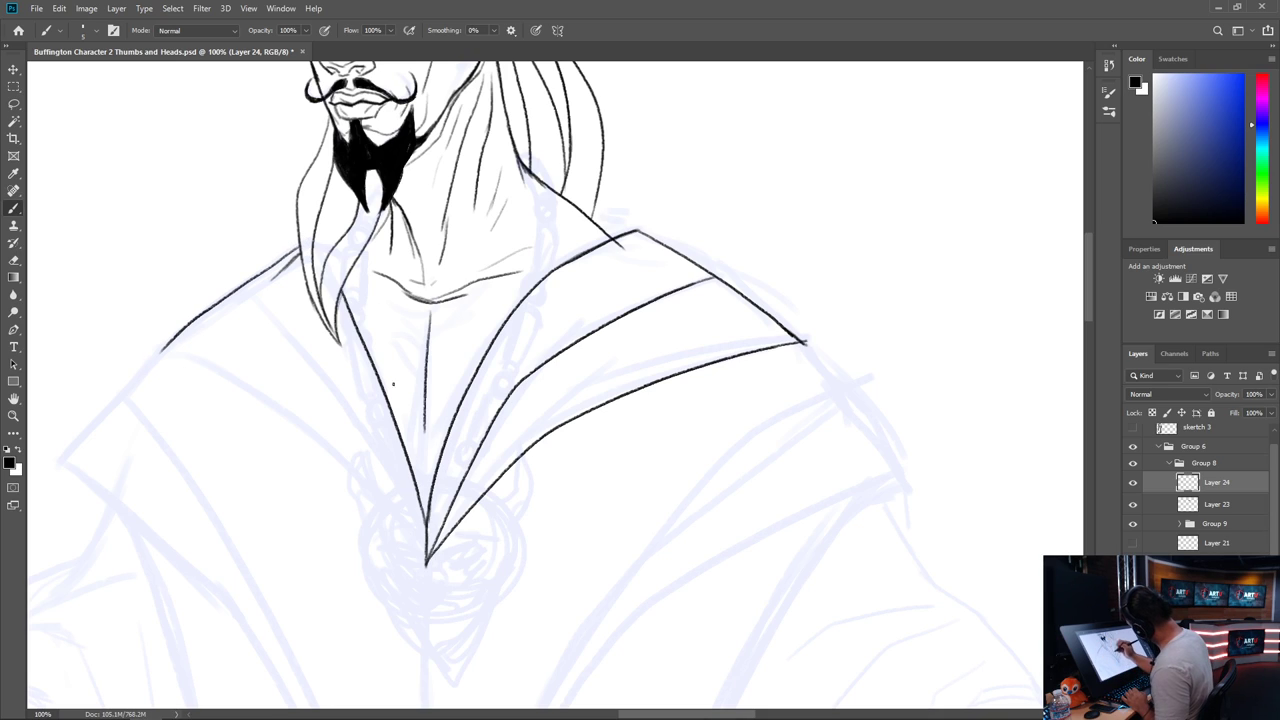
Try out the fold line and lower edge of the collar on the hair-strand side, undoing the strokes
mouse_move(242, 286)
mouse_down()
mouse_move(374, 451)
mouse_move(426, 565)
mouse_up()
key(ctrl+z)
mouse_move(242, 286)
mouse_down()
mouse_move(330, 380)
mouse_move(426, 526)
mouse_up()
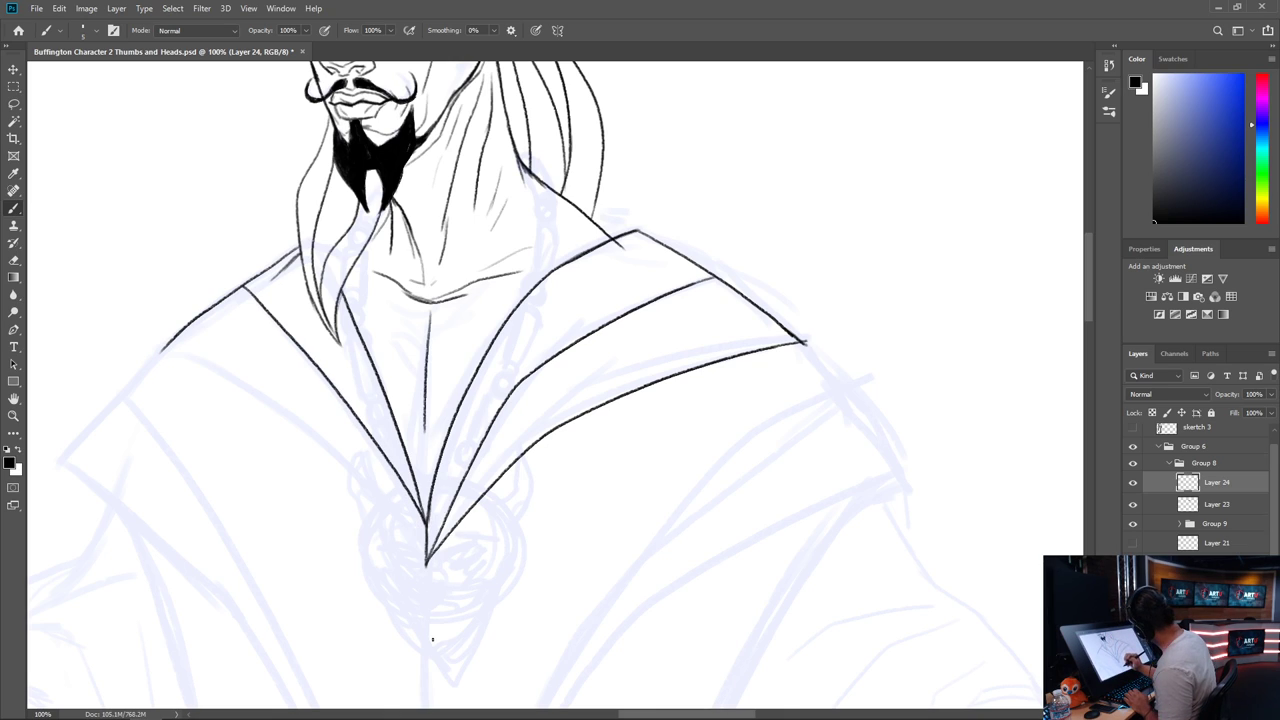
key(ctrl+z)
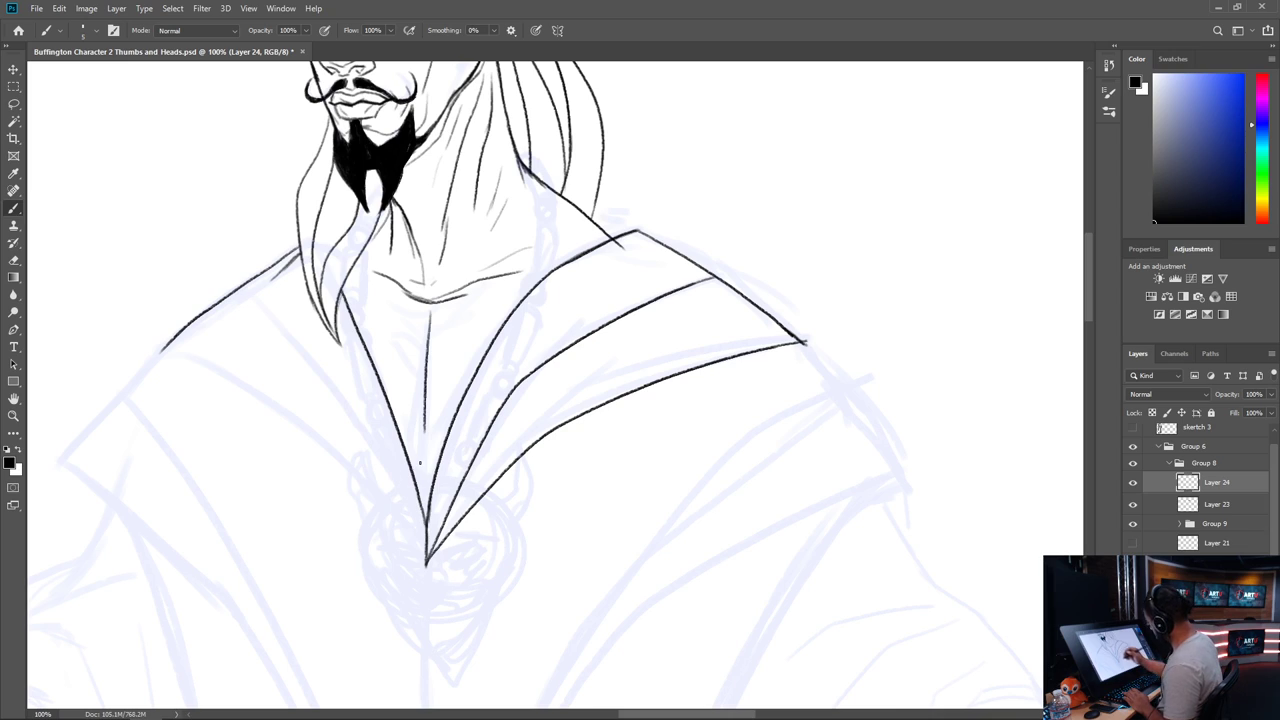
mouse_move(242, 286)
mouse_down()
mouse_move(344, 396)
mouse_move(426, 526)
mouse_up()
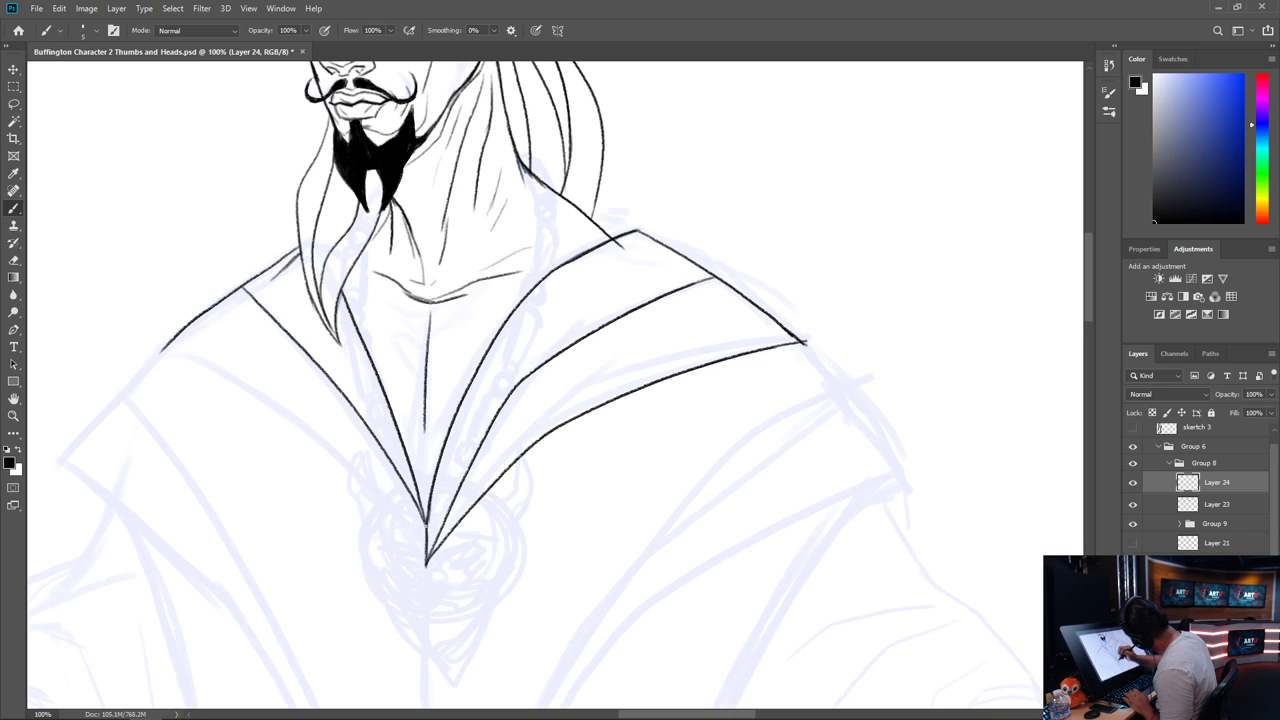
mouse_move(166, 350)
mouse_down()
mouse_move(304, 428)
mouse_move(380, 494)
mouse_move(427, 565)
mouse_up()
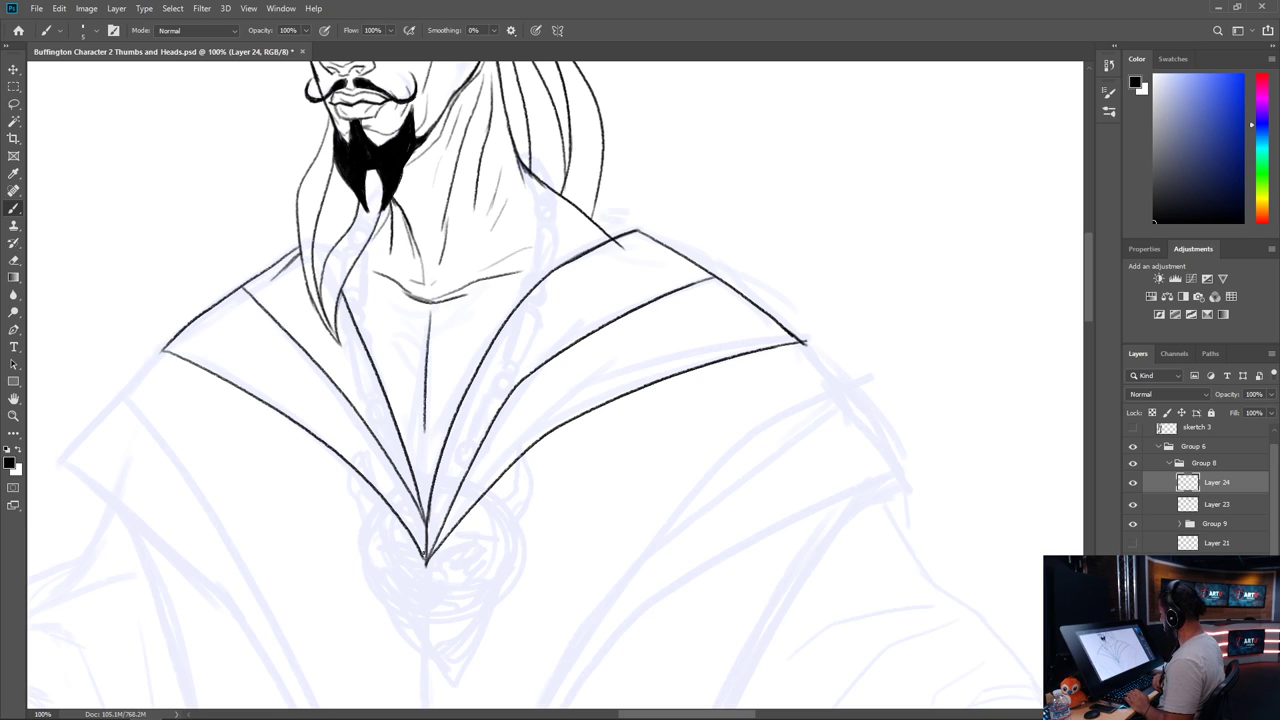
key(ctrl+z)
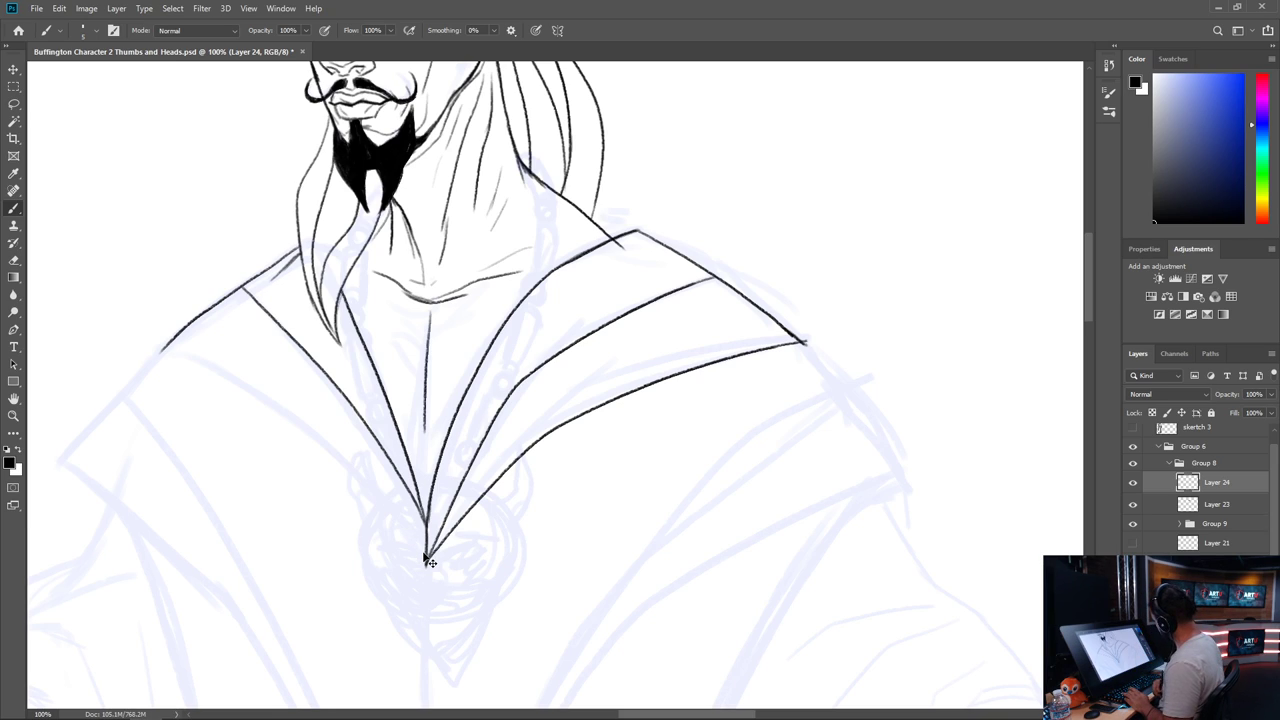
key(ctrl+z)
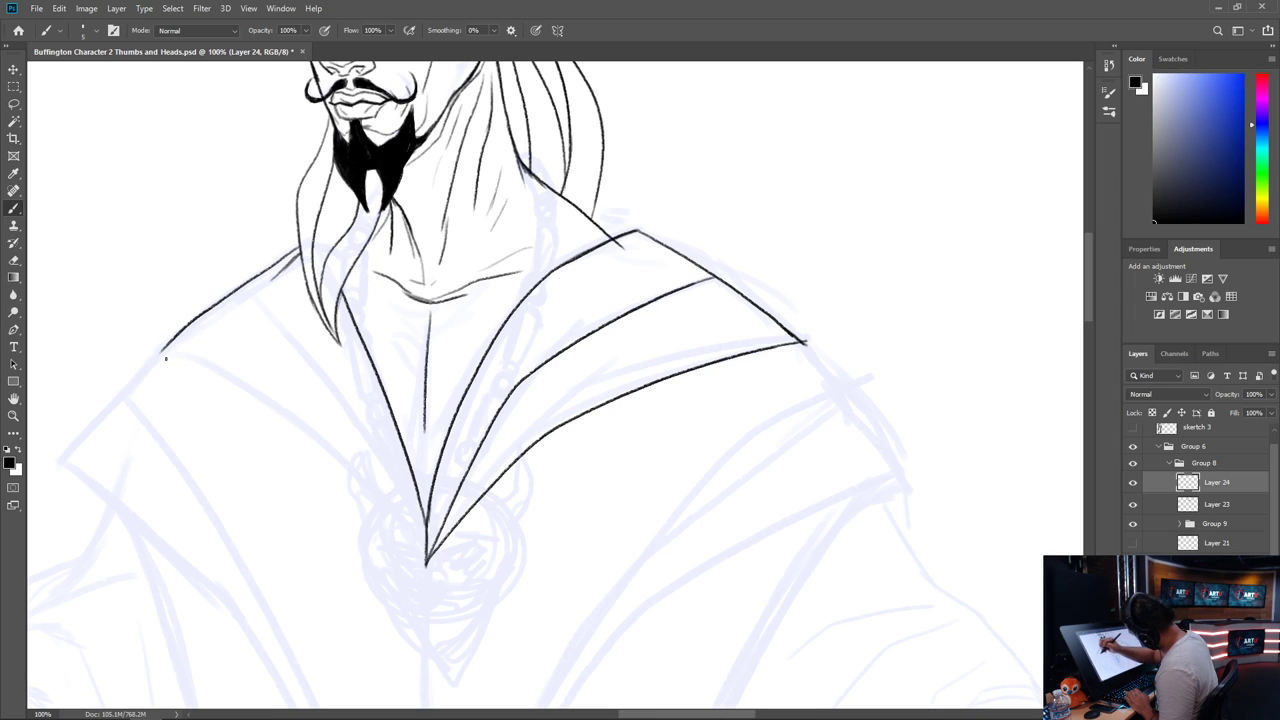
Draw that collar's lower edge and inner fold line down to the neckline point, and lengthen the chest's centre line
mouse_move(162, 352)
mouse_down()
mouse_move(294, 420)
mouse_move(388, 502)
mouse_move(426, 566)
mouse_up()
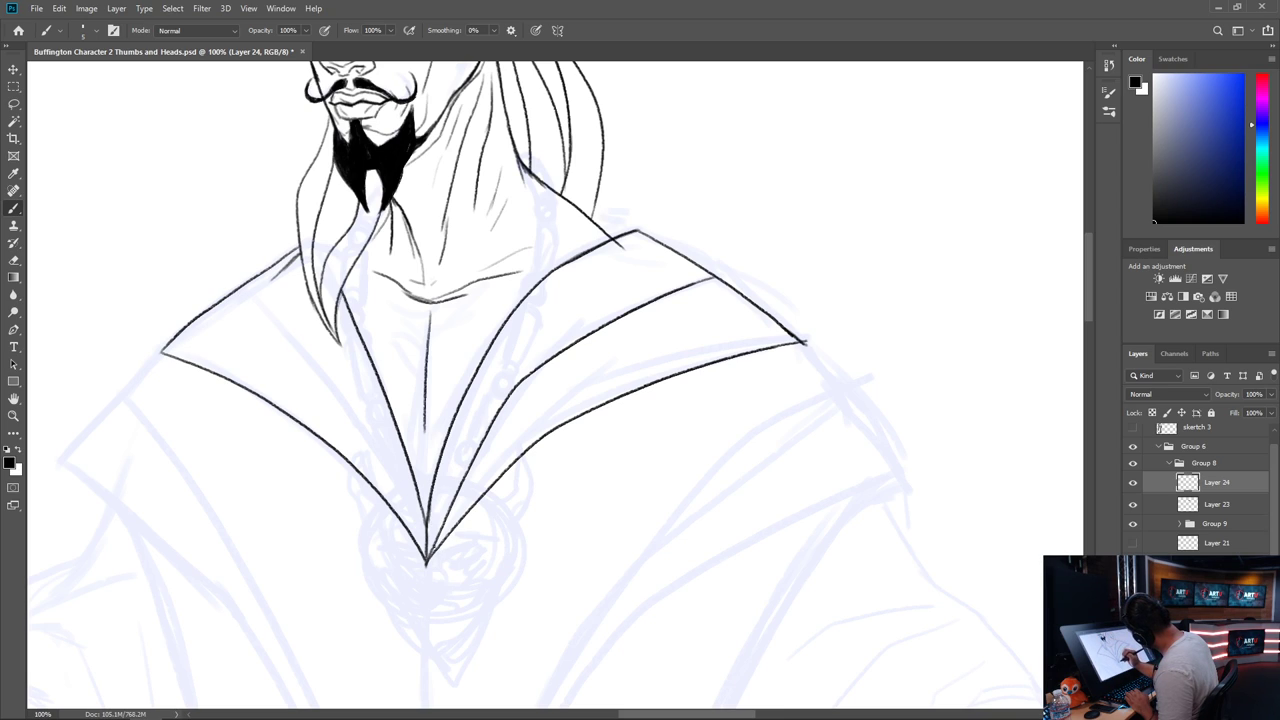
drag(237, 292, 313, 368)
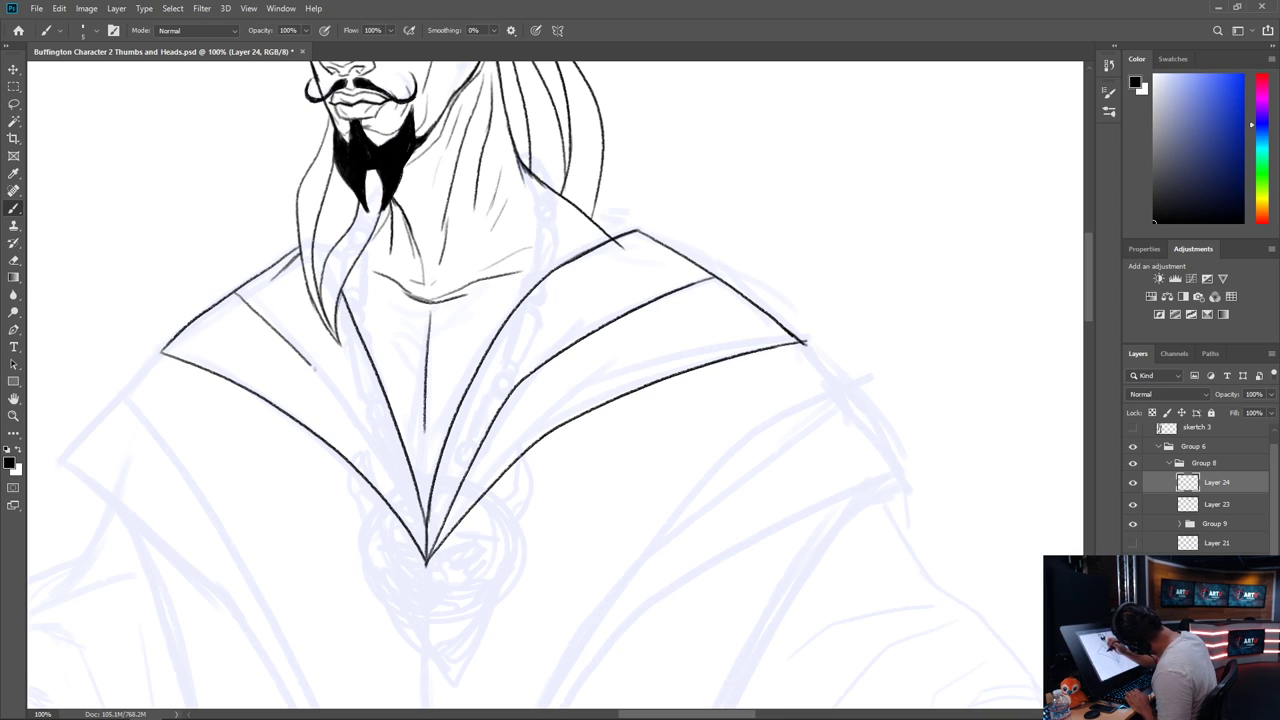
key(ctrl+z)
mouse_move(241, 290)
mouse_down()
mouse_move(343, 401)
mouse_move(426, 562)
mouse_up()
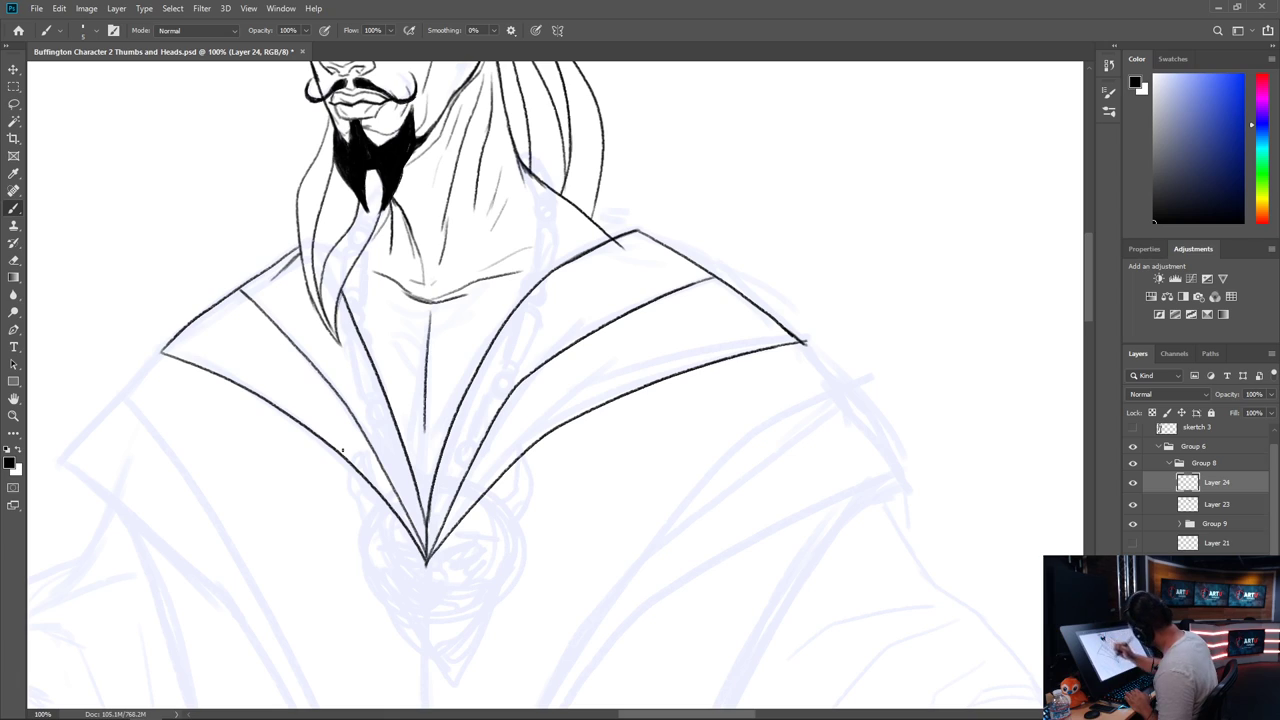
drag(424, 410, 430, 472)
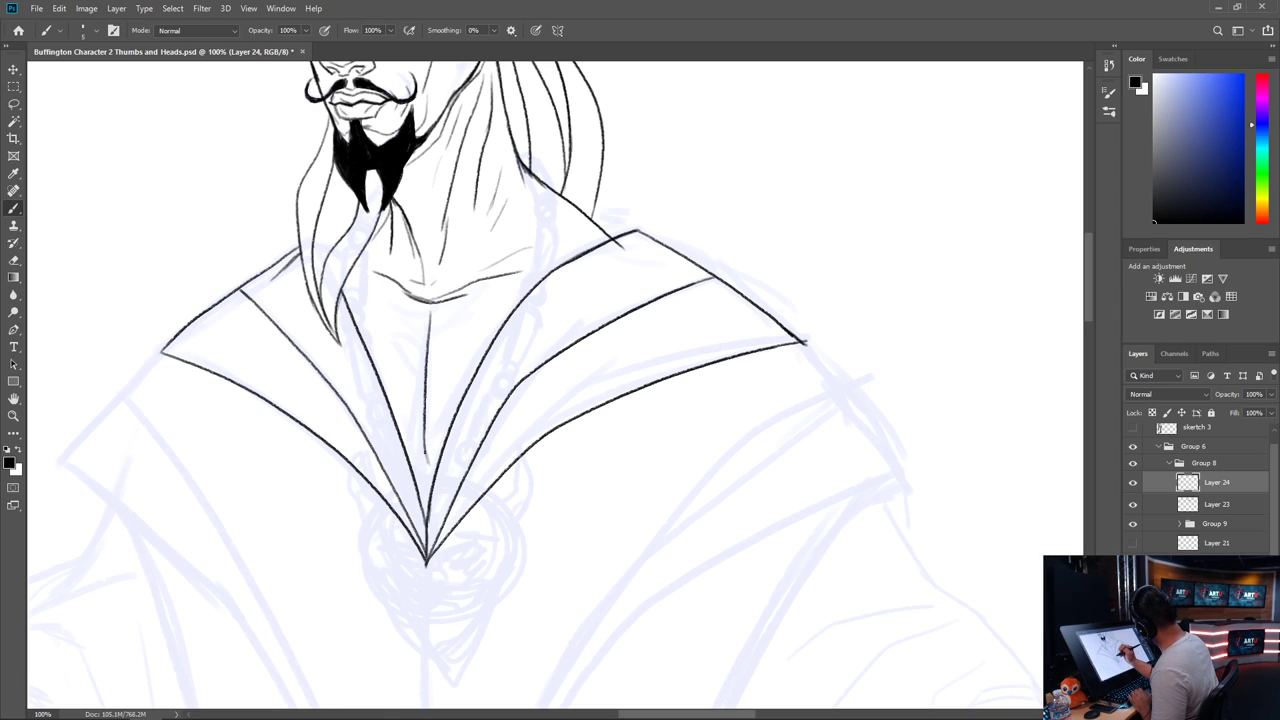
Lasso the stray shoulder line beneath the new collar edge on Layer 18 copy, delete it and deselect
mouse_move(584, 399)
mouse_down()
mouse_move(652, 509)
mouse_move(819, 574)
mouse_move(729, 531)
mouse_move(780, 380)
mouse_move(747, 416)
mouse_up()
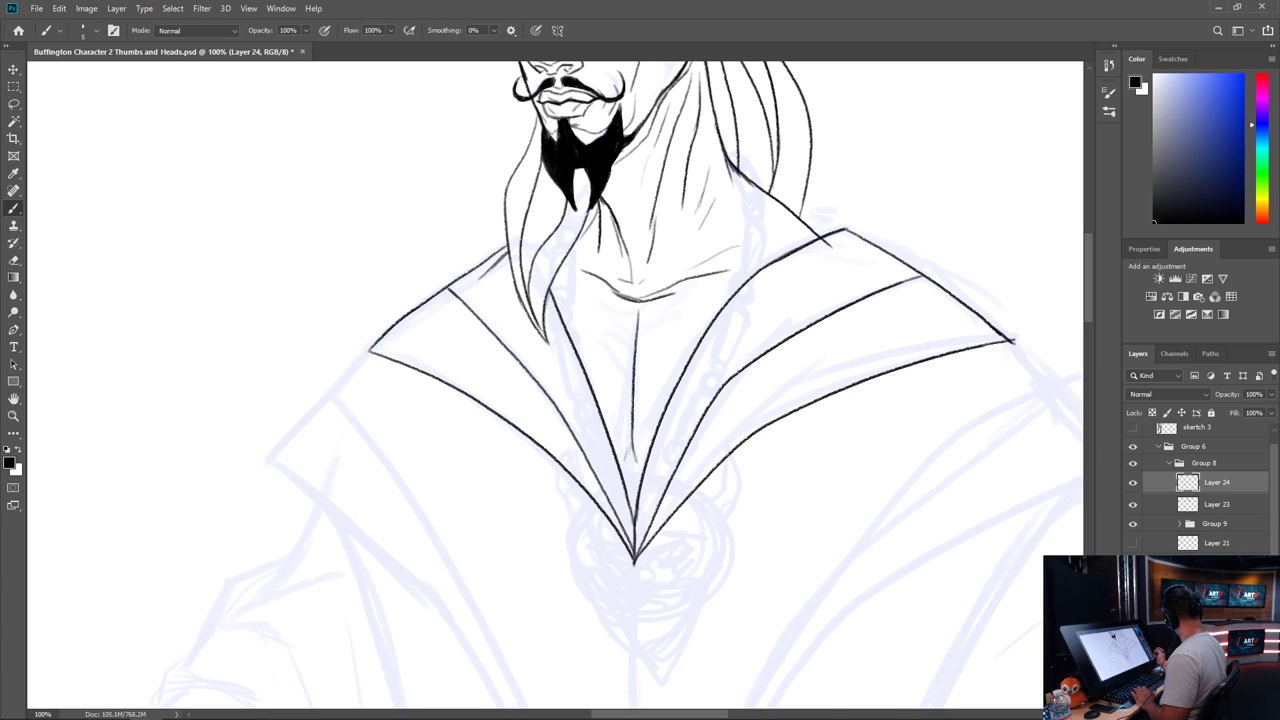
ctrl+click(545, 330)
key(ctrl+comma)
key(ctrl+comma)
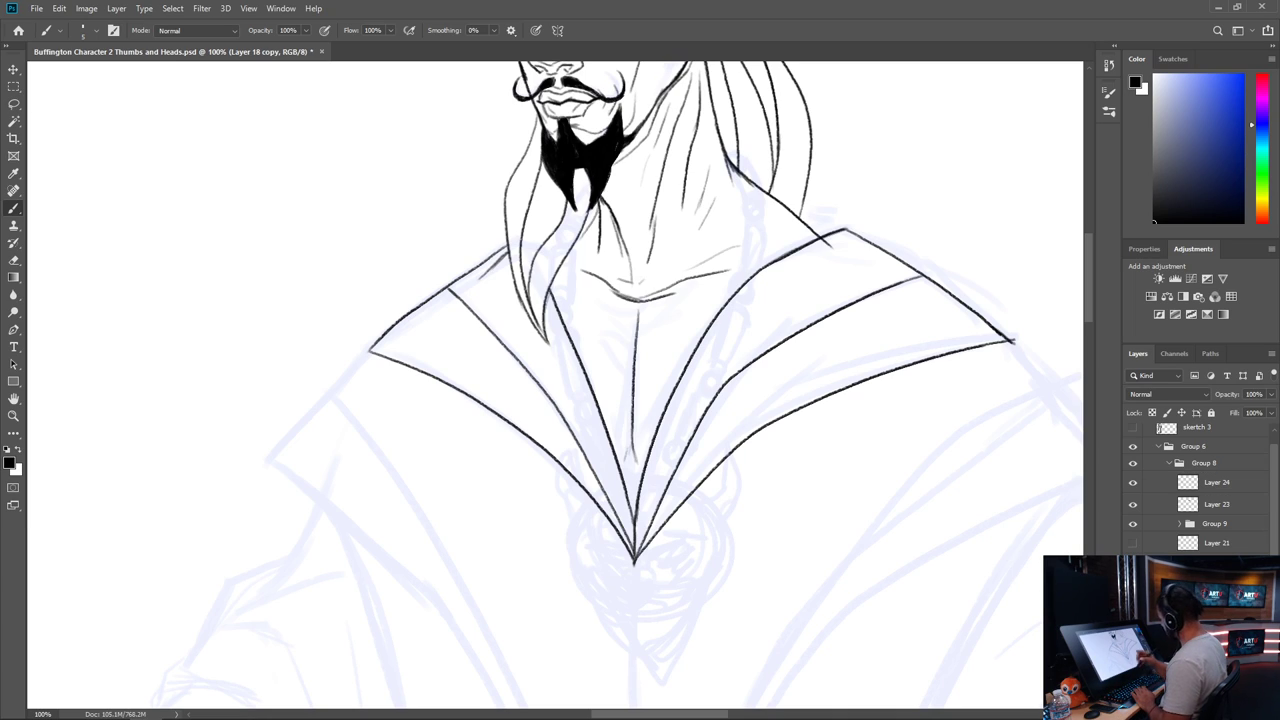
key(l)
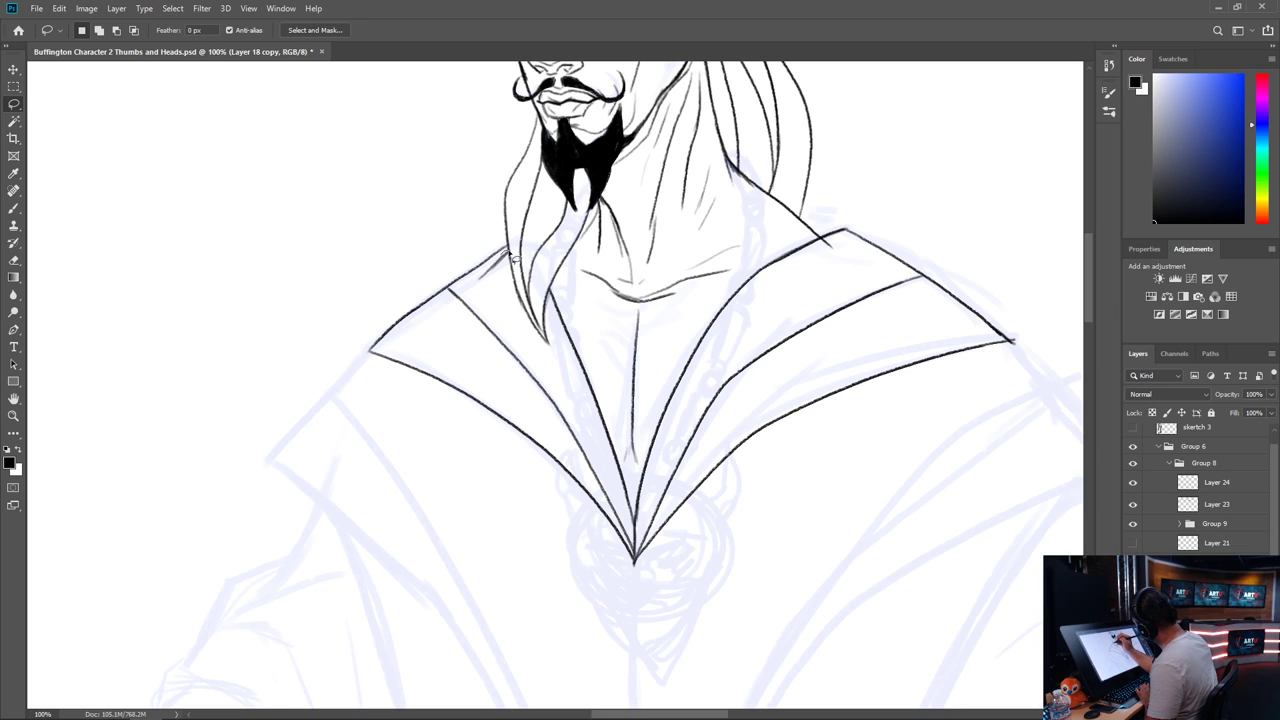
mouse_move(507, 272)
mouse_down()
mouse_move(486, 294)
mouse_move(503, 260)
mouse_move(505, 272)
mouse_up()
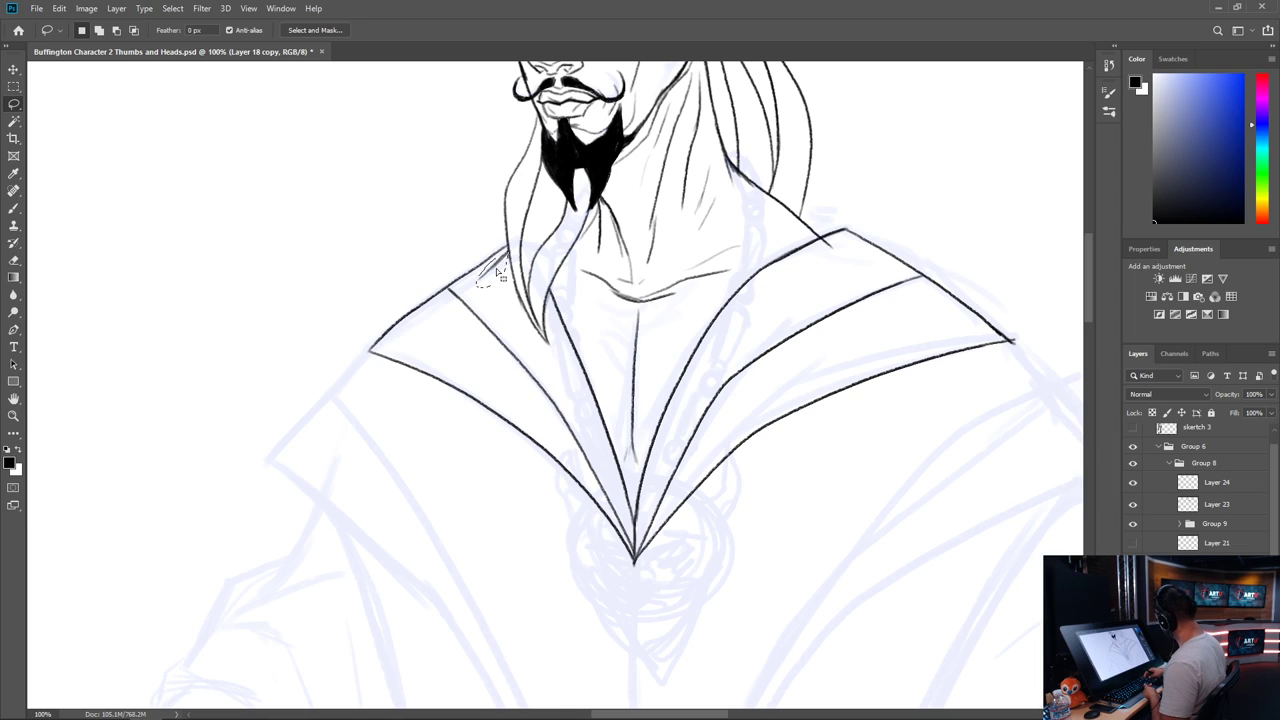
key(ctrl+d)
key(b)
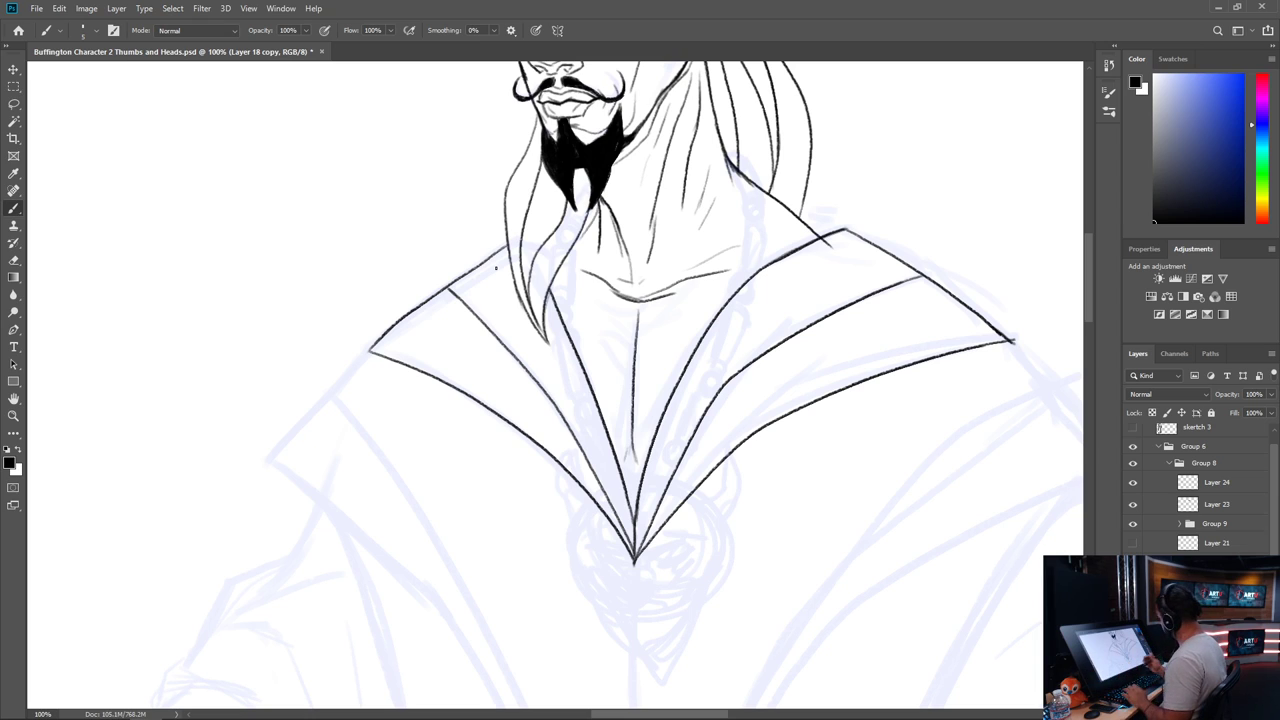
Extend the cape's outer shoulder edges downward from both collar tips on Layer 18 copy
mouse_move(708, 553)
mouse_down()
mouse_move(660, 463)
mouse_move(862, 471)
mouse_up()
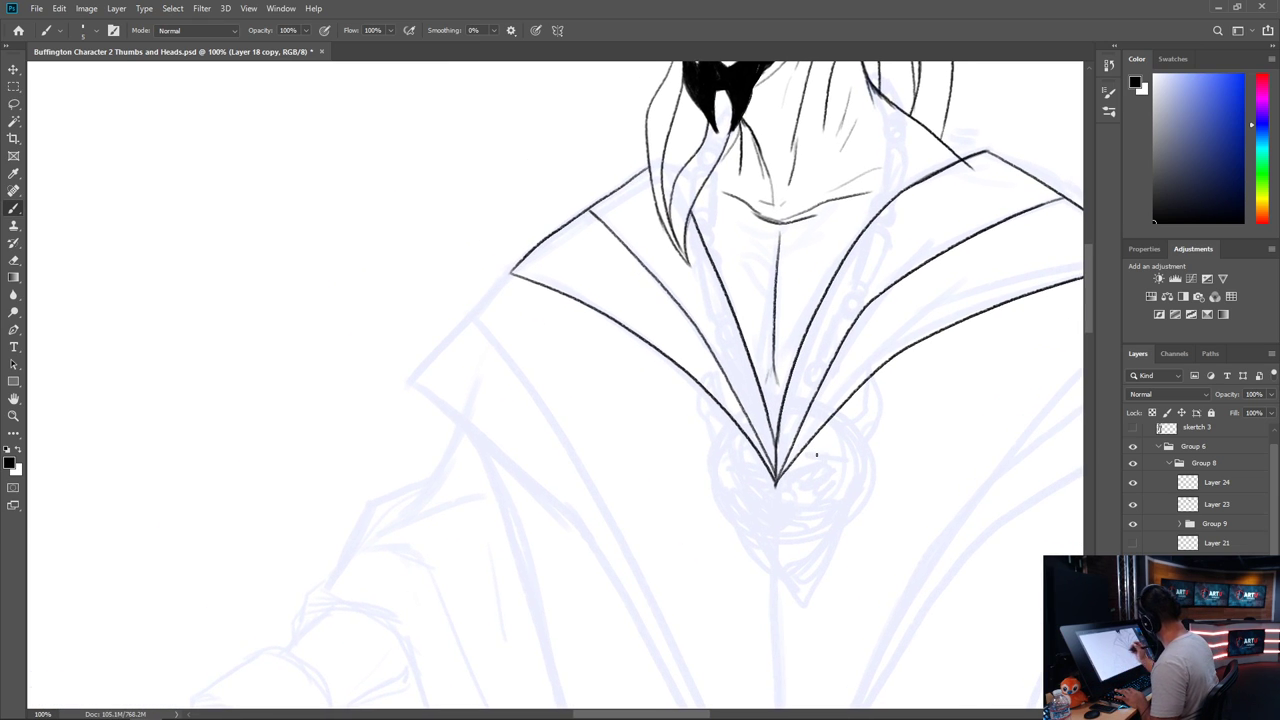
drag(514, 268, 413, 378)
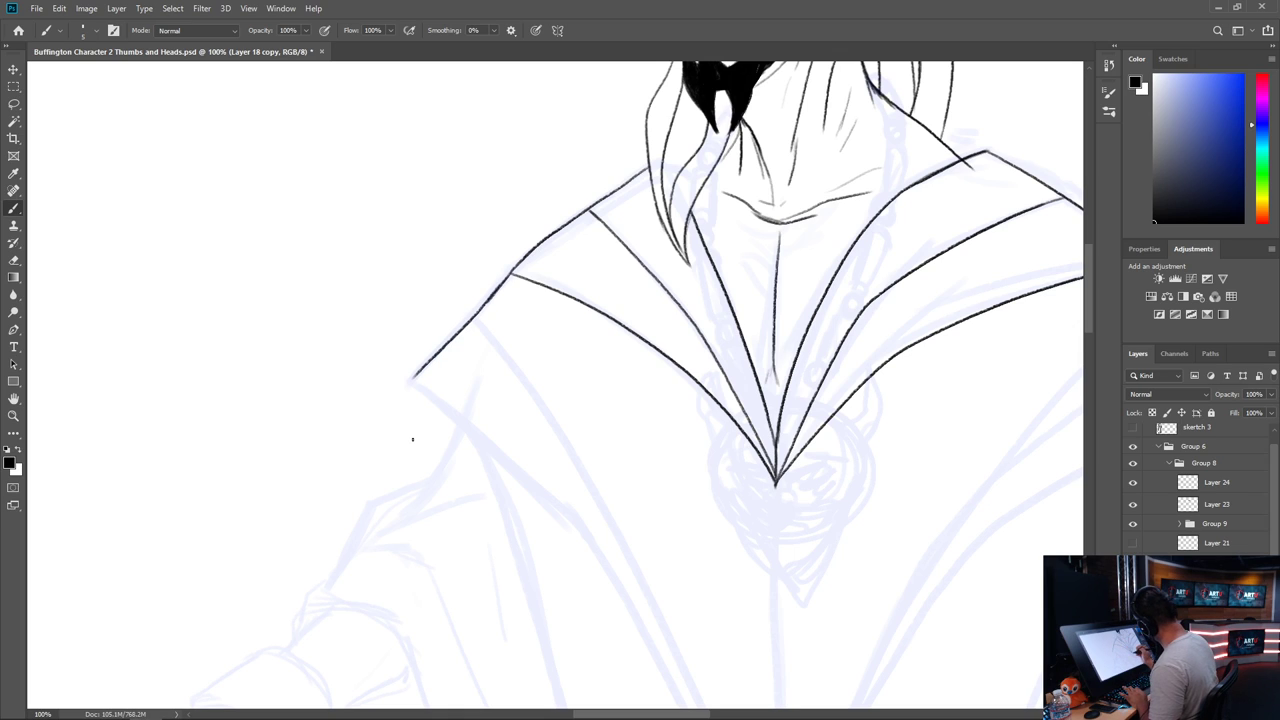
mouse_move(697, 509)
mouse_down()
mouse_move(211, 500)
mouse_move(215, 514)
mouse_up()
drag(616, 242, 720, 383)
Draw two long converging cape front lines from the hair-strand-side shoulder down to the point far below the medallion
drag(620, 431, 900, 329)
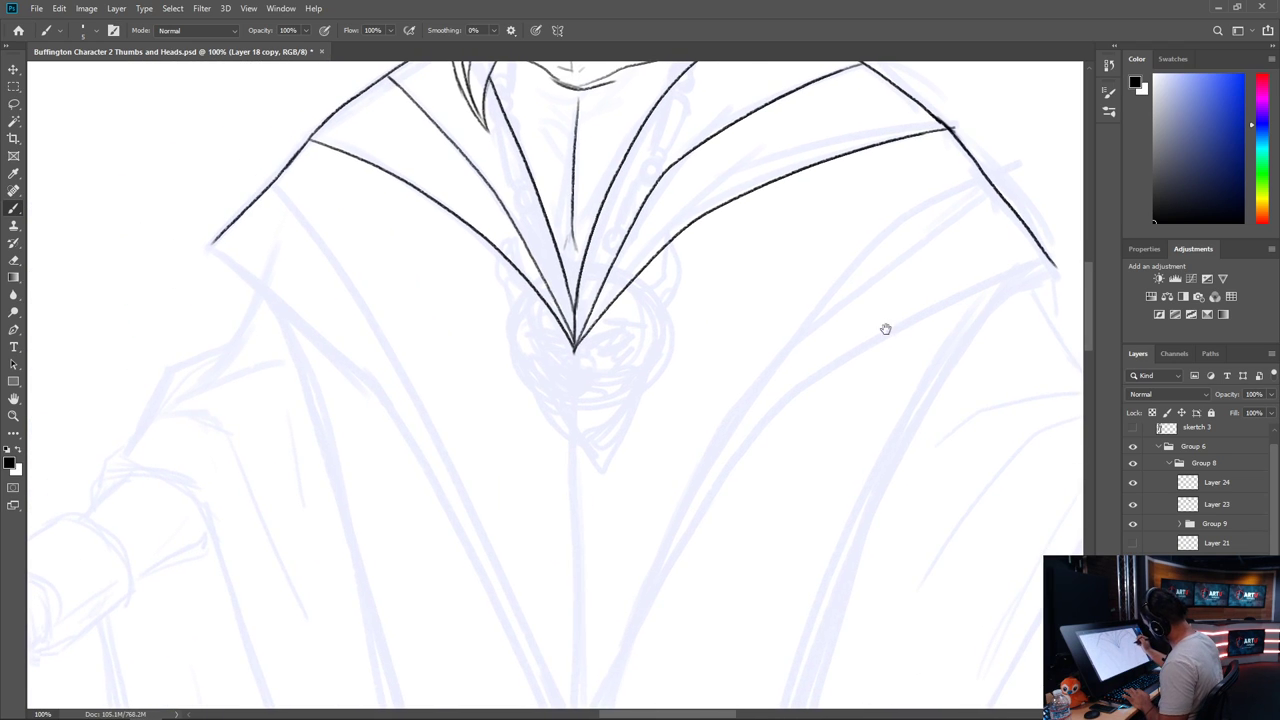
mouse_move(212, 242)
mouse_down()
mouse_move(366, 400)
mouse_move(502, 612)
mouse_up()
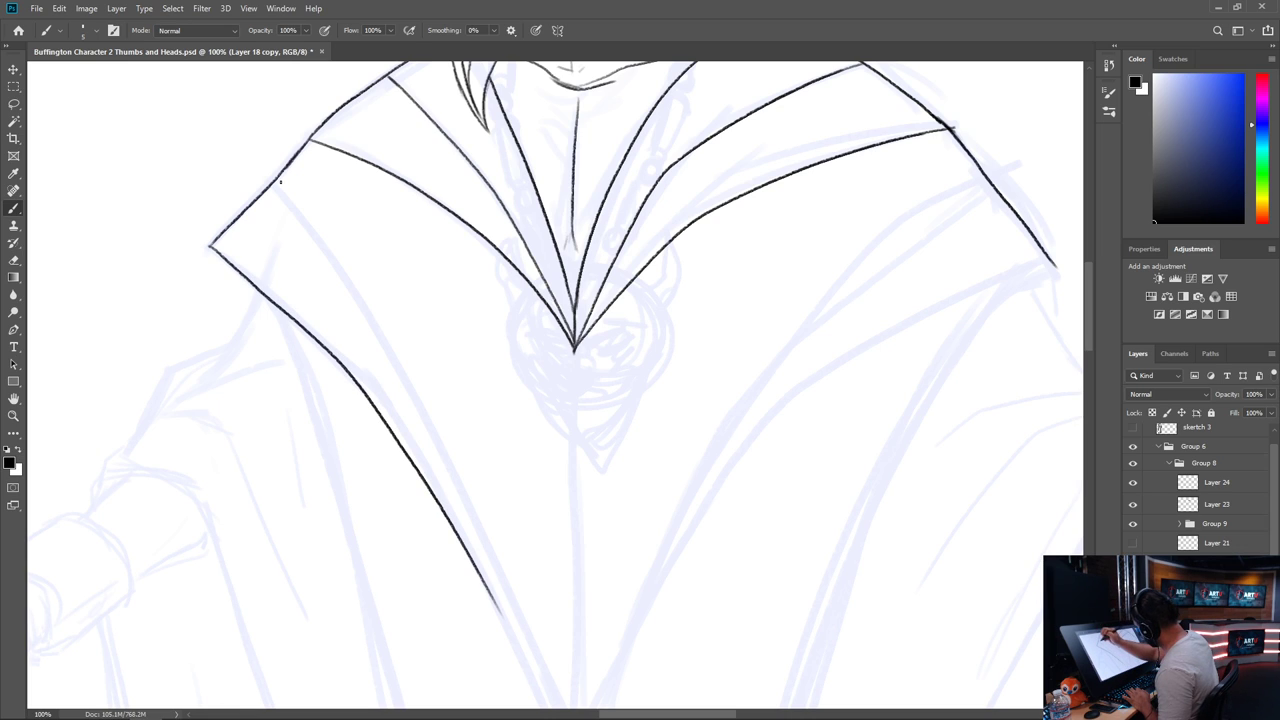
drag(276, 178, 500, 604)
mouse_move(554, 560)
mouse_down()
mouse_move(402, 185)
mouse_move(351, 229)
mouse_move(422, 383)
mouse_up()
drag(330, 207, 416, 383)
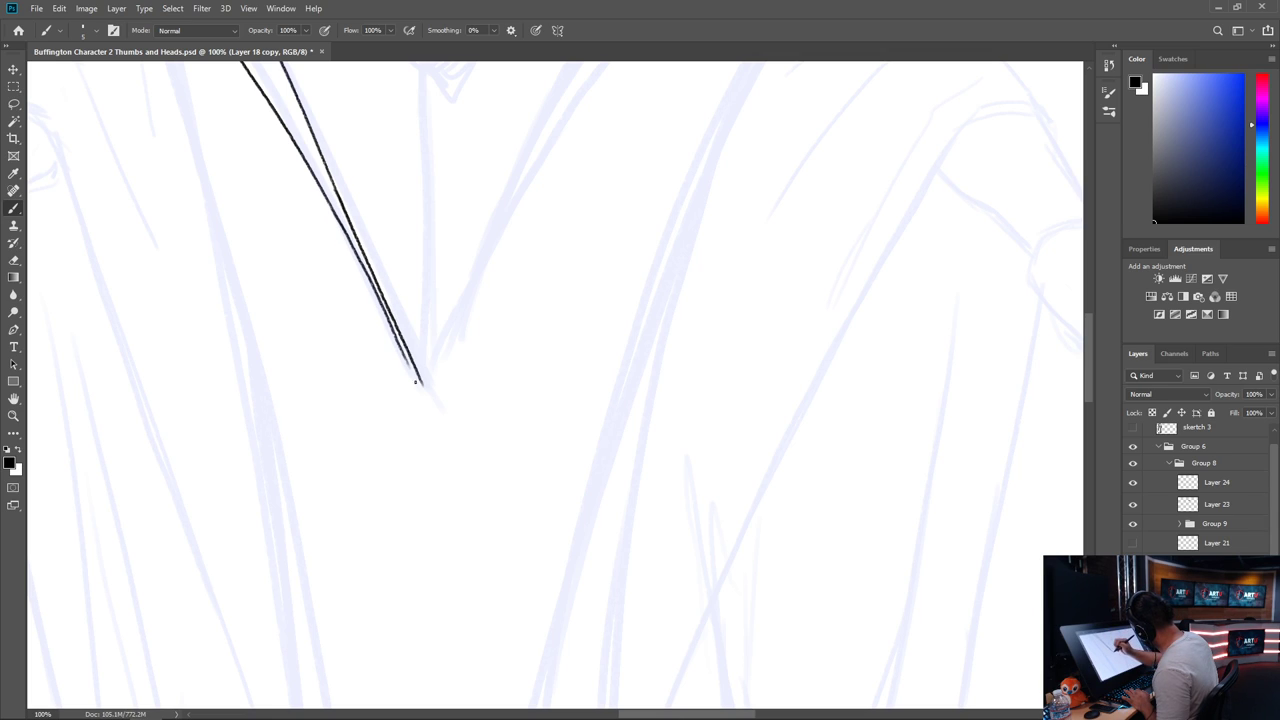
Redraw the inner cape front line down to the point and add the opposite outer front line from the far collar tip to that point
key(ctrl+z)
drag(334, 216, 421, 383)
mouse_move(526, 410)
mouse_down()
mouse_move(466, 603)
mouse_move(431, 645)
mouse_up()
mouse_move(810, 148)
mouse_down()
mouse_move(639, 237)
mouse_move(548, 308)
mouse_move(420, 484)
mouse_move(331, 646)
mouse_up()
key(space)
drag(405, 567, 351, 649)
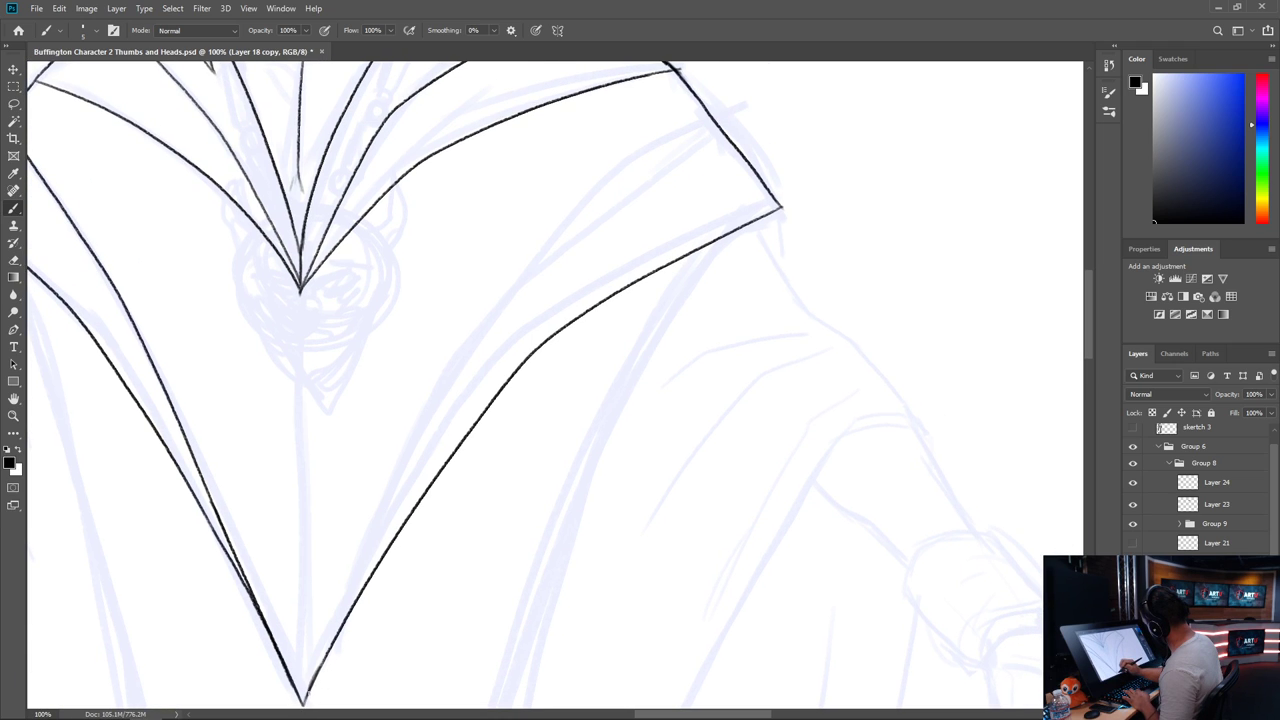
mouse_move(305, 700)
mouse_down()
mouse_move(466, 368)
mouse_move(712, 143)
mouse_up()
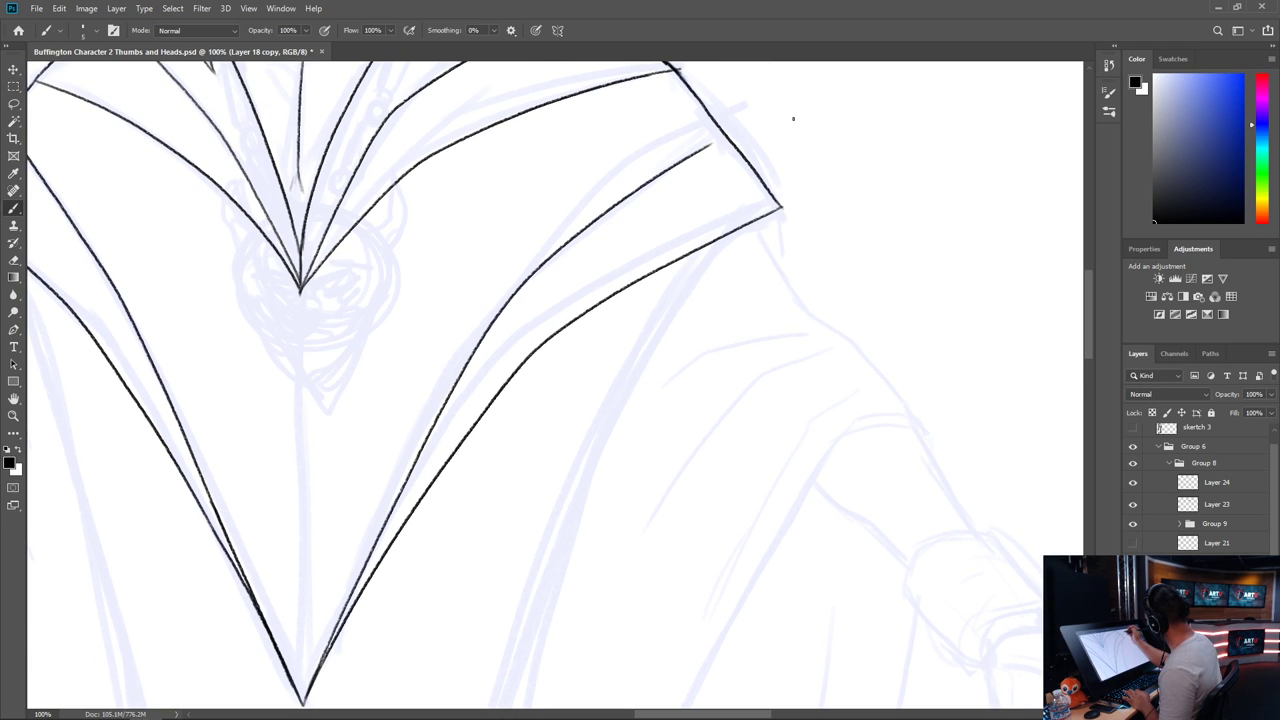
drag(666, 334, 706, 337)
key(ctrl+minus)
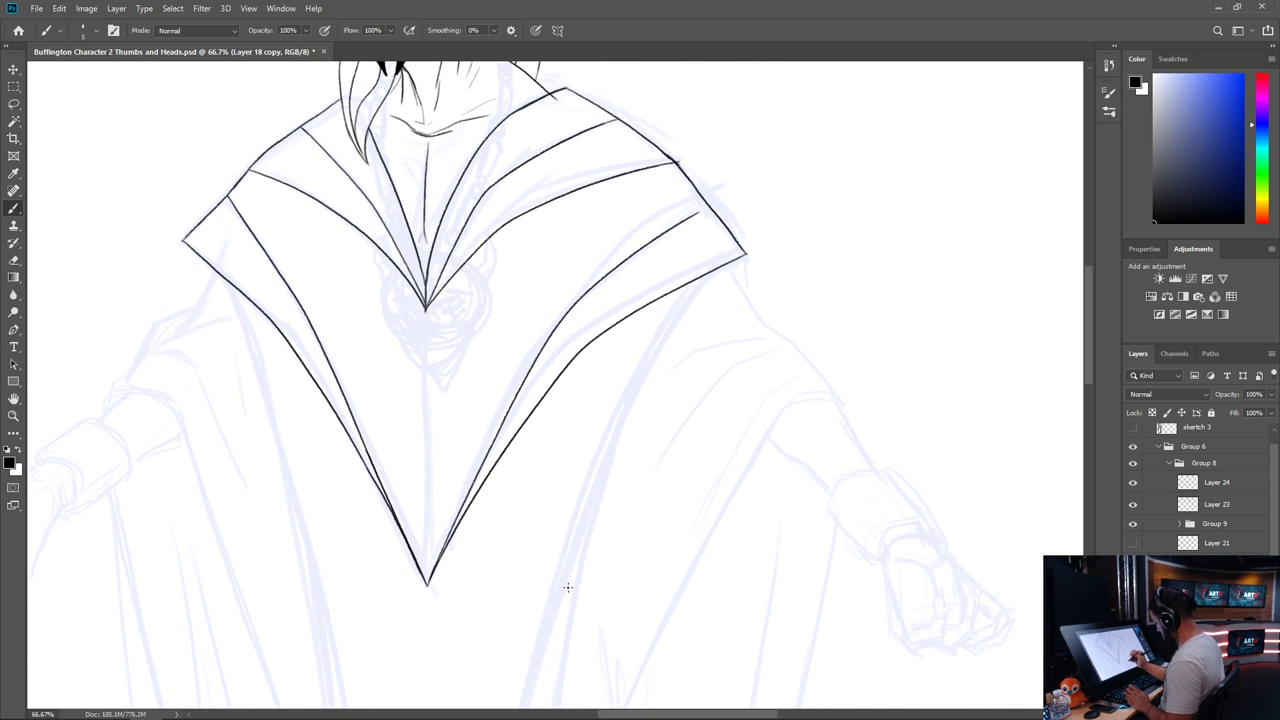
key(ctrl+z)
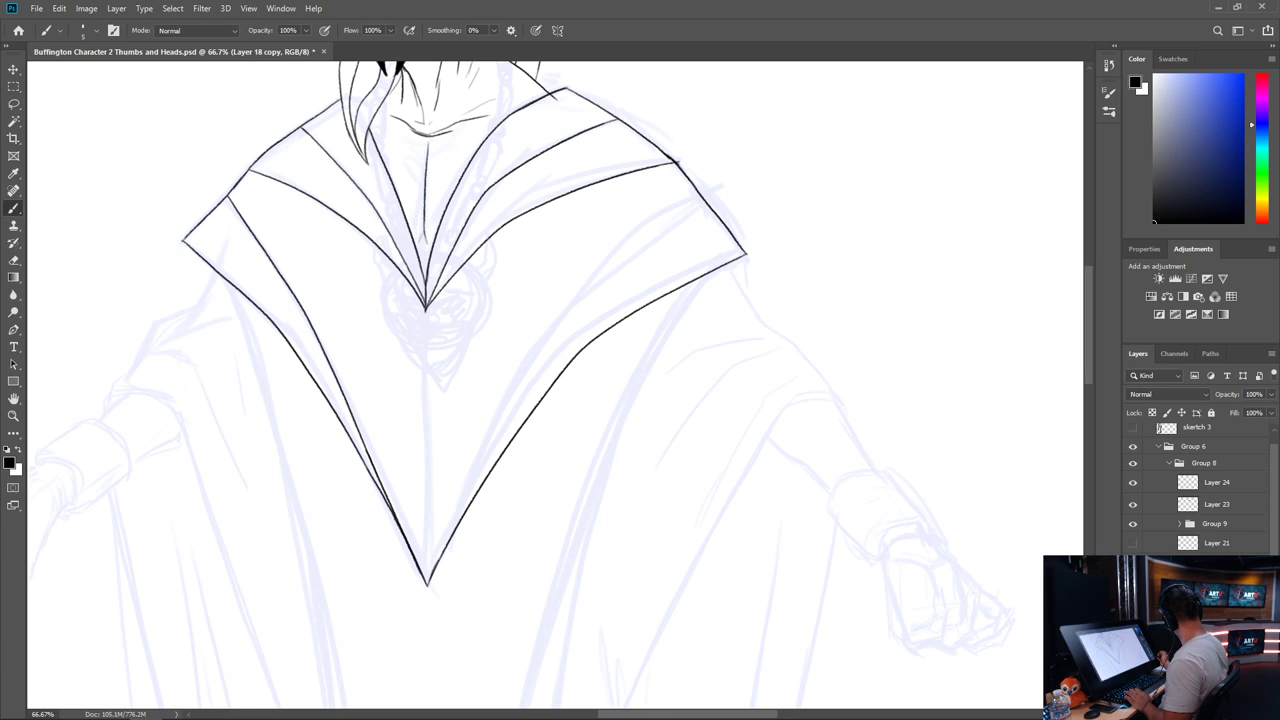
Add a new layer and draw on it the inner cape front line curving from the far shoulder edge to the point below the medallion
key(ctrl+shift+alt+n)
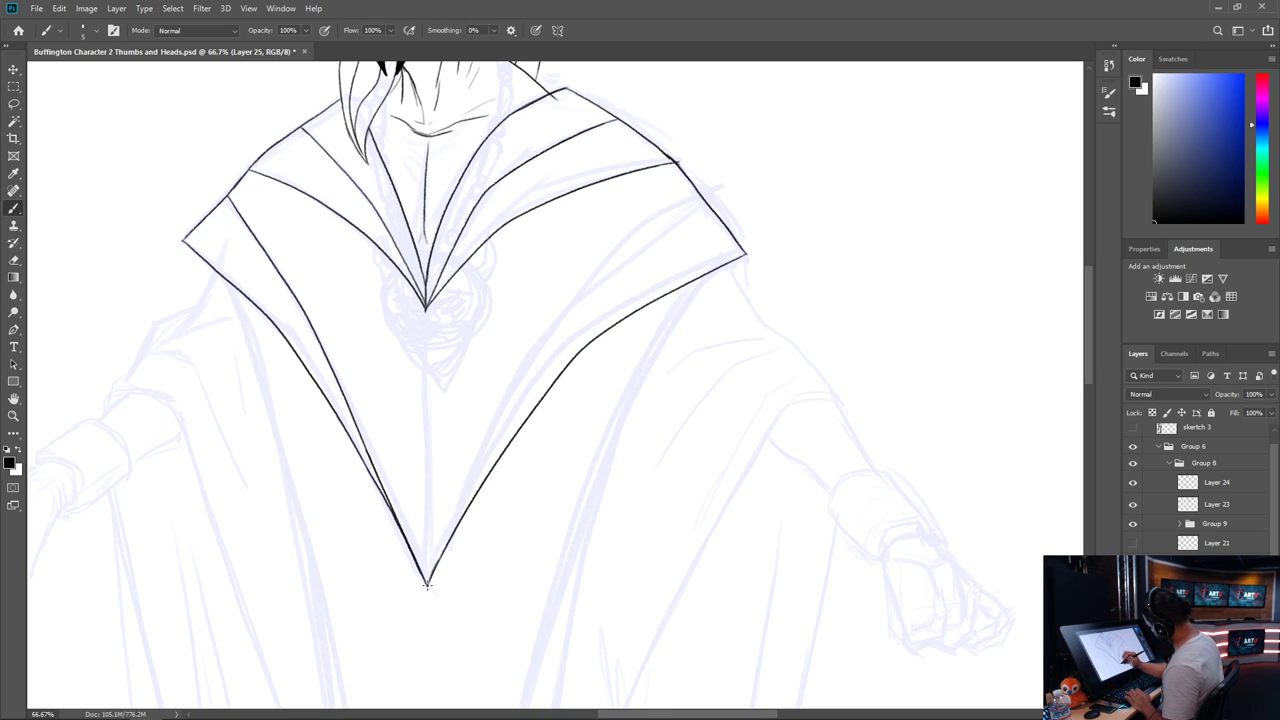
mouse_move(428, 585)
mouse_down()
mouse_move(474, 434)
mouse_move(735, 186)
mouse_up()
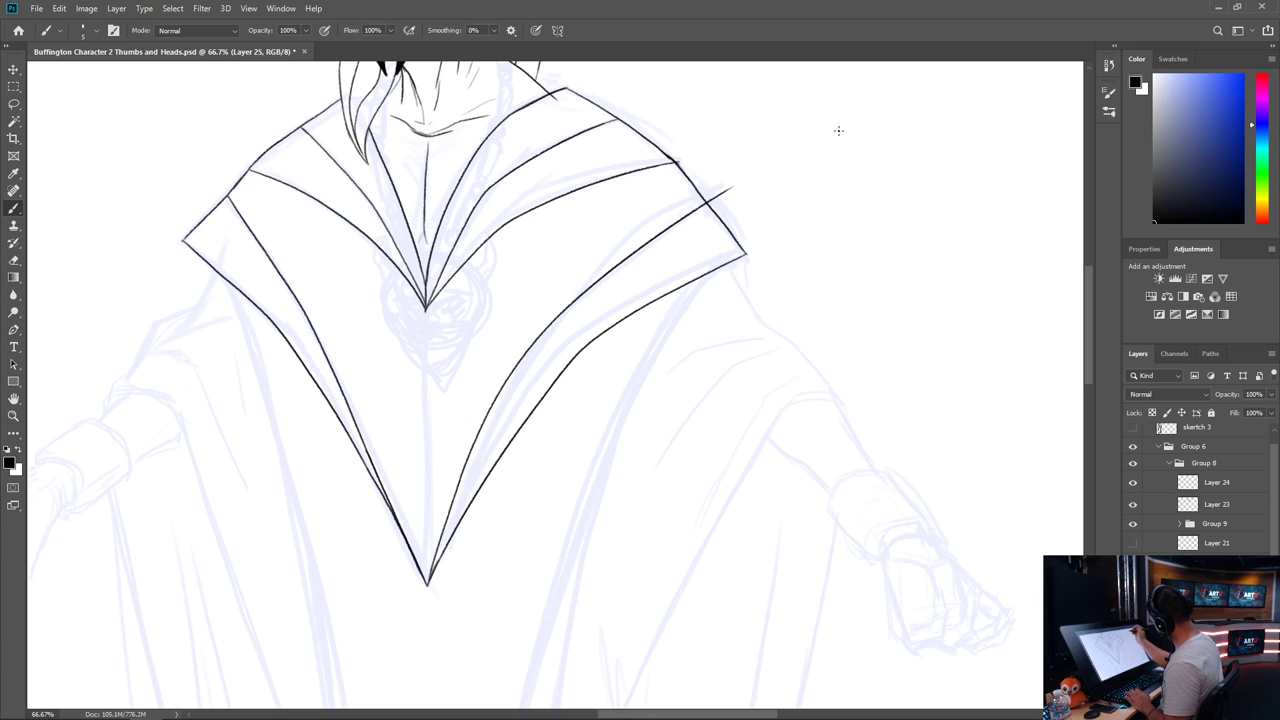
key(ctrl+z)
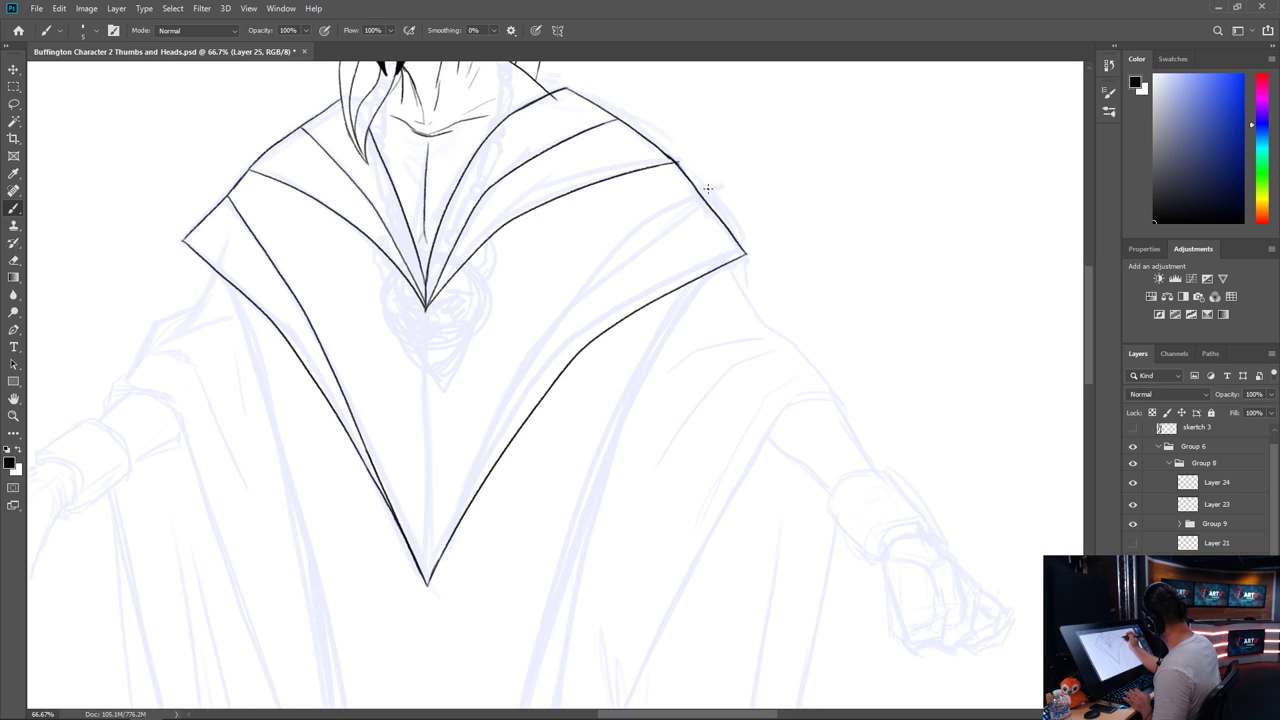
mouse_move(710, 187)
mouse_down()
mouse_move(574, 263)
mouse_move(428, 598)
mouse_up()
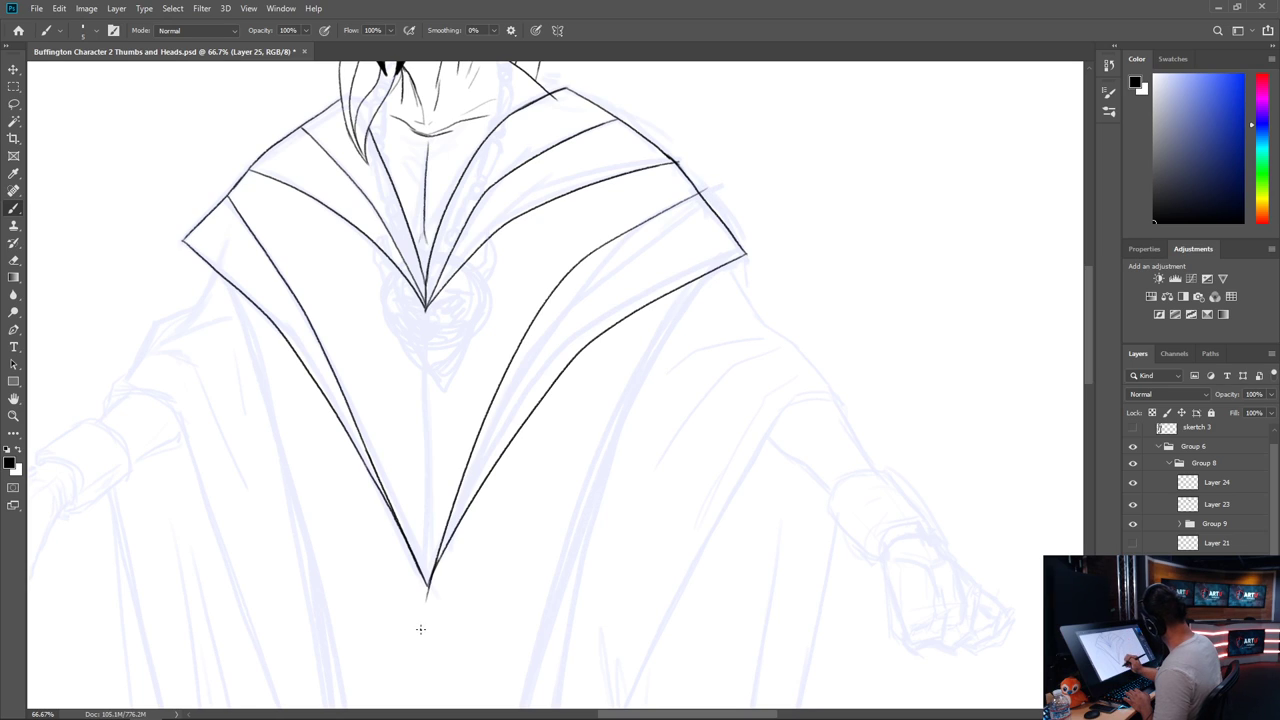
key(ctrl)
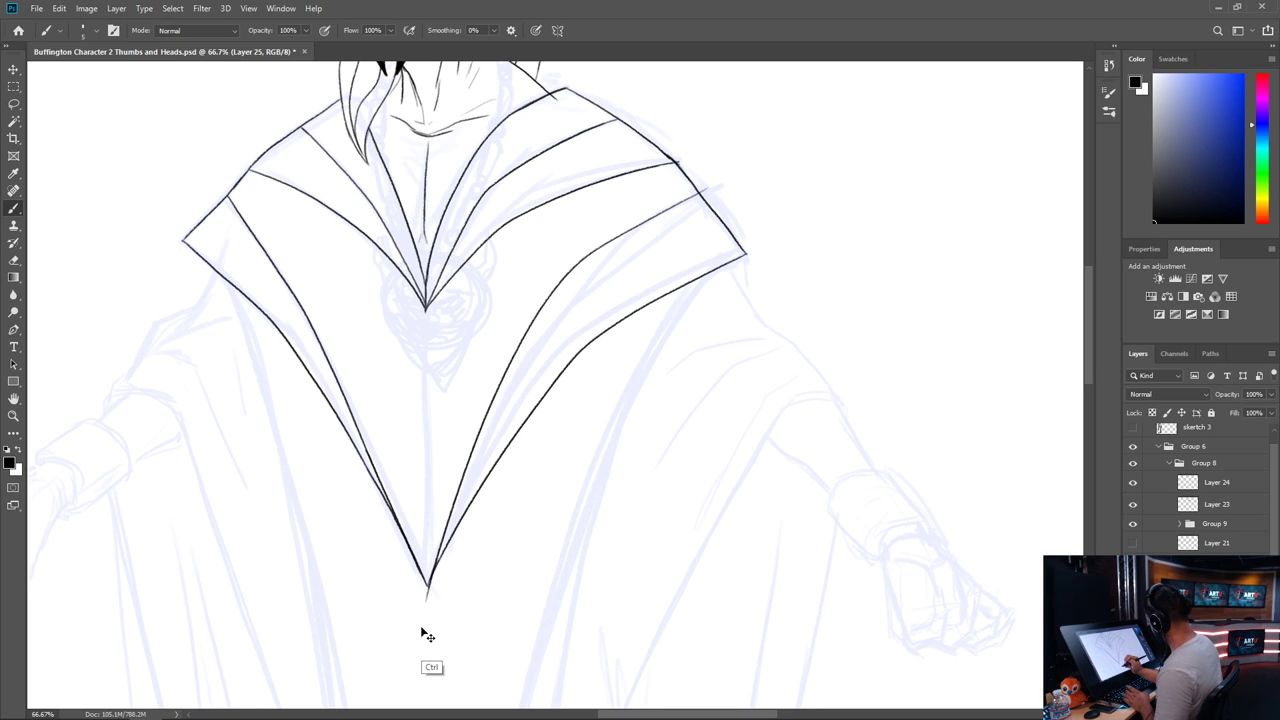
key(ctrl+z)
mouse_move(712, 189)
mouse_down()
mouse_move(600, 257)
mouse_move(437, 582)
mouse_up()
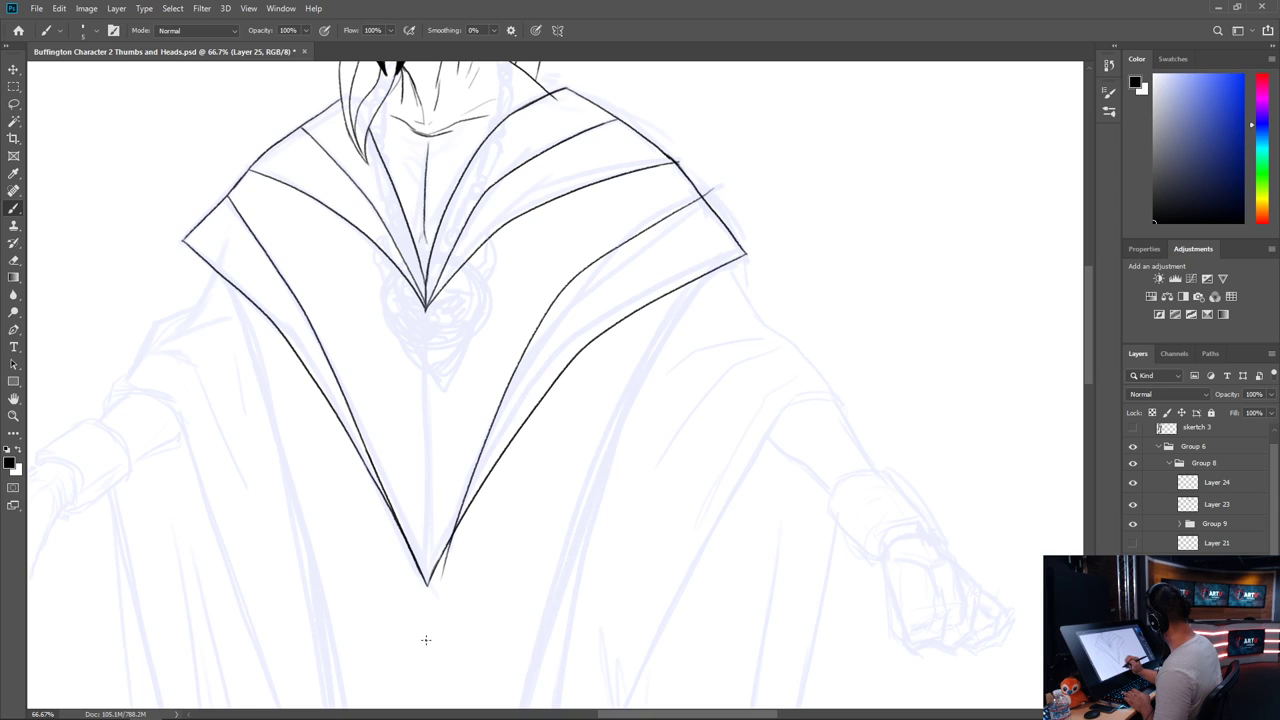
Lasso the overshooting ends of the new cape line at the lower point and shoulder edge, delete them and deselect
key(l)
mouse_move(467, 541)
mouse_down()
mouse_move(444, 590)
mouse_move(445, 547)
mouse_move(492, 506)
mouse_up()
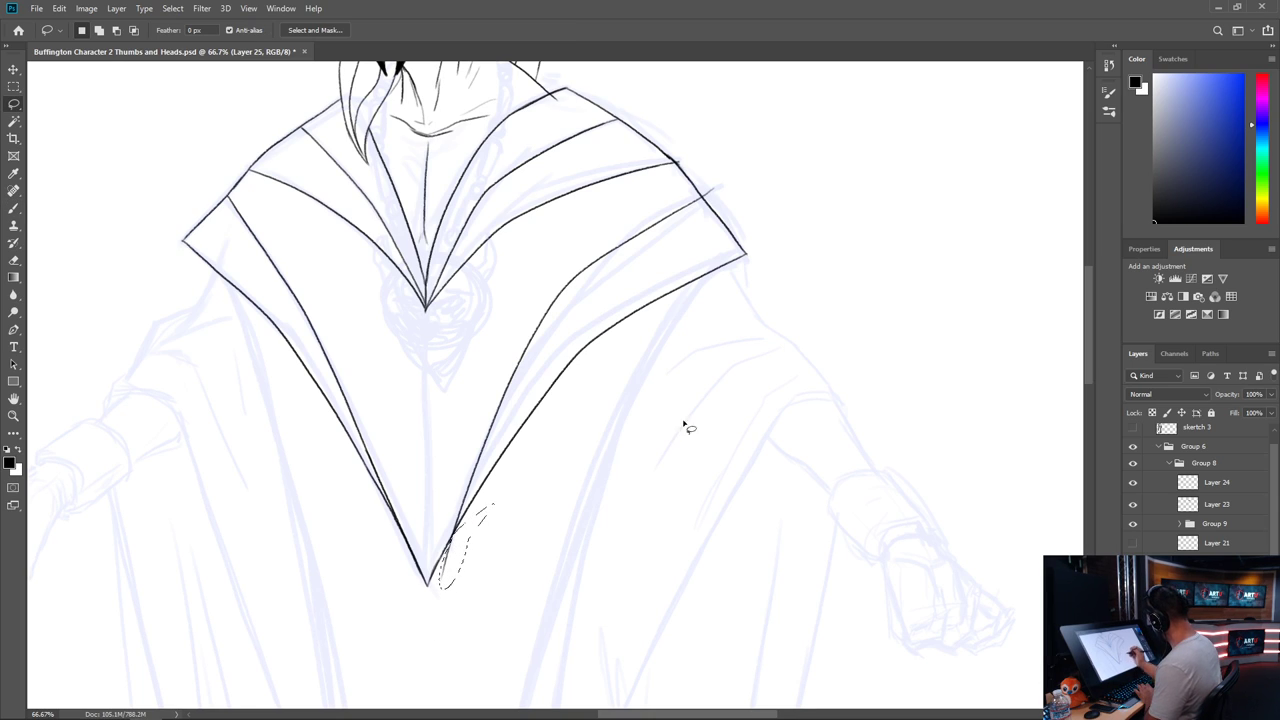
key(shift)
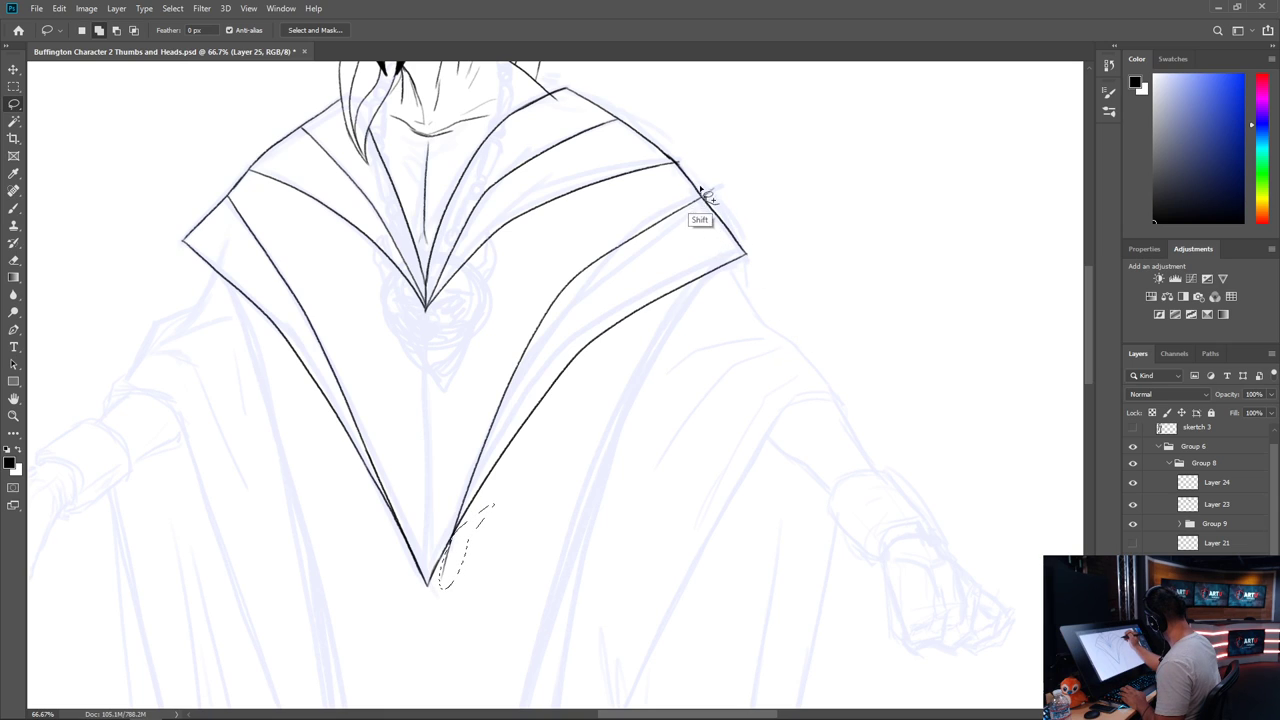
mouse_move(703, 167)
mouse_down()
mouse_move(680, 194)
mouse_move(684, 160)
mouse_move(728, 195)
mouse_up()
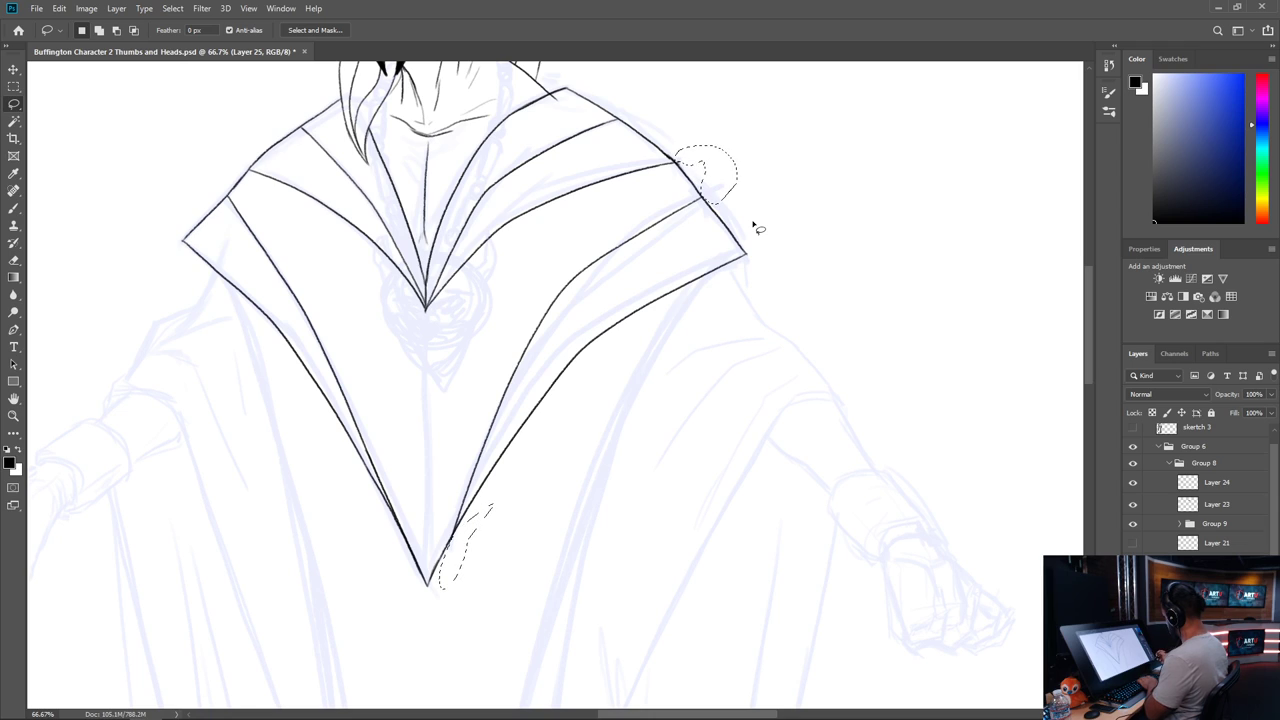
key(Delete)
key(ctrl+d)
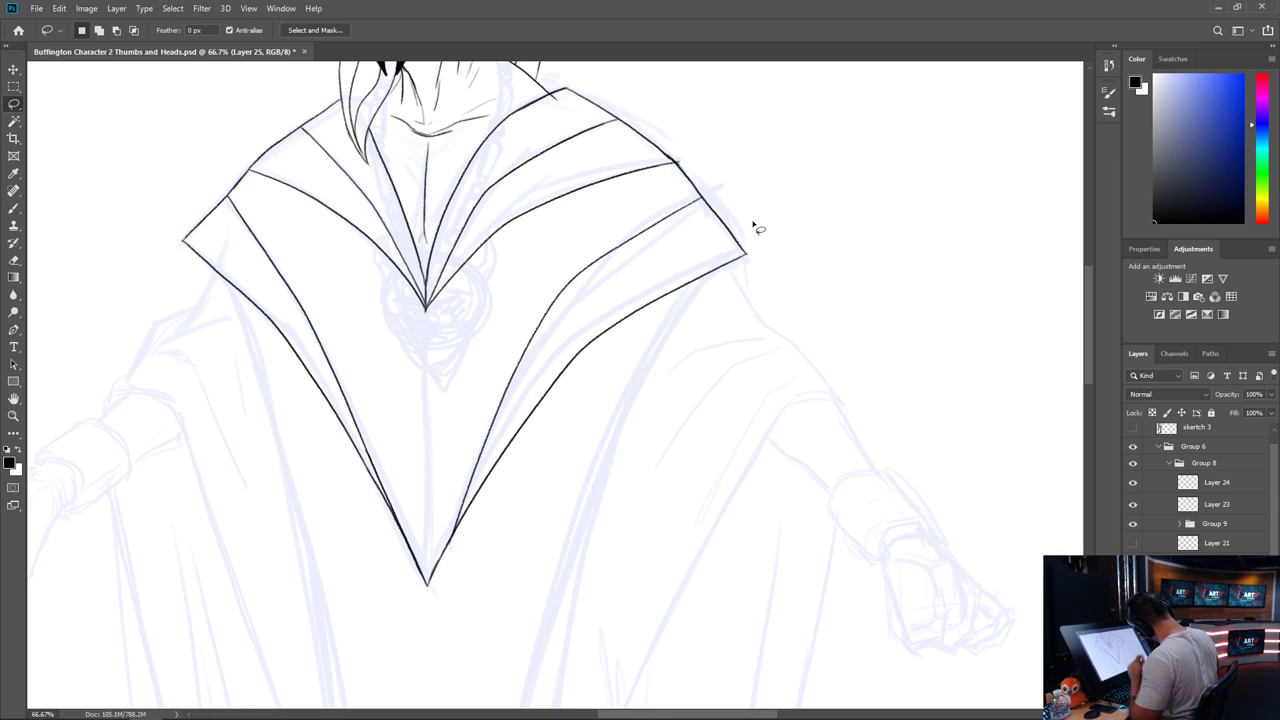
Examine the collar and cape at several view sizes, toggling Layer 25's visibility to compare the figure with and without its new line
drag(611, 554, 669, 683)
mouse_move(813, 477)
mouse_down()
mouse_move(684, 642)
mouse_move(717, 406)
mouse_move(587, 241)
mouse_move(900, 246)
mouse_up()
key(b)
drag(646, 343, 737, 457)
drag(653, 509, 457, 403)
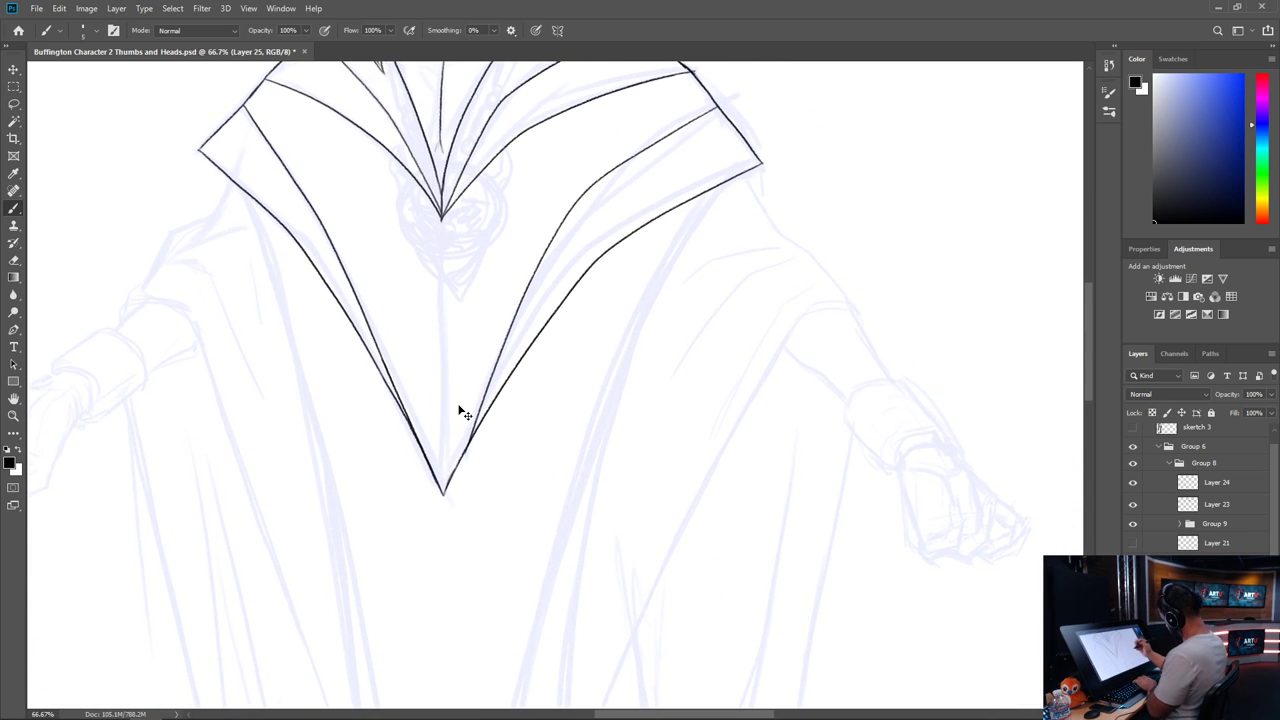
key(ctrl+minus)
key(ctrl+minus)
key(ctrl+minus)
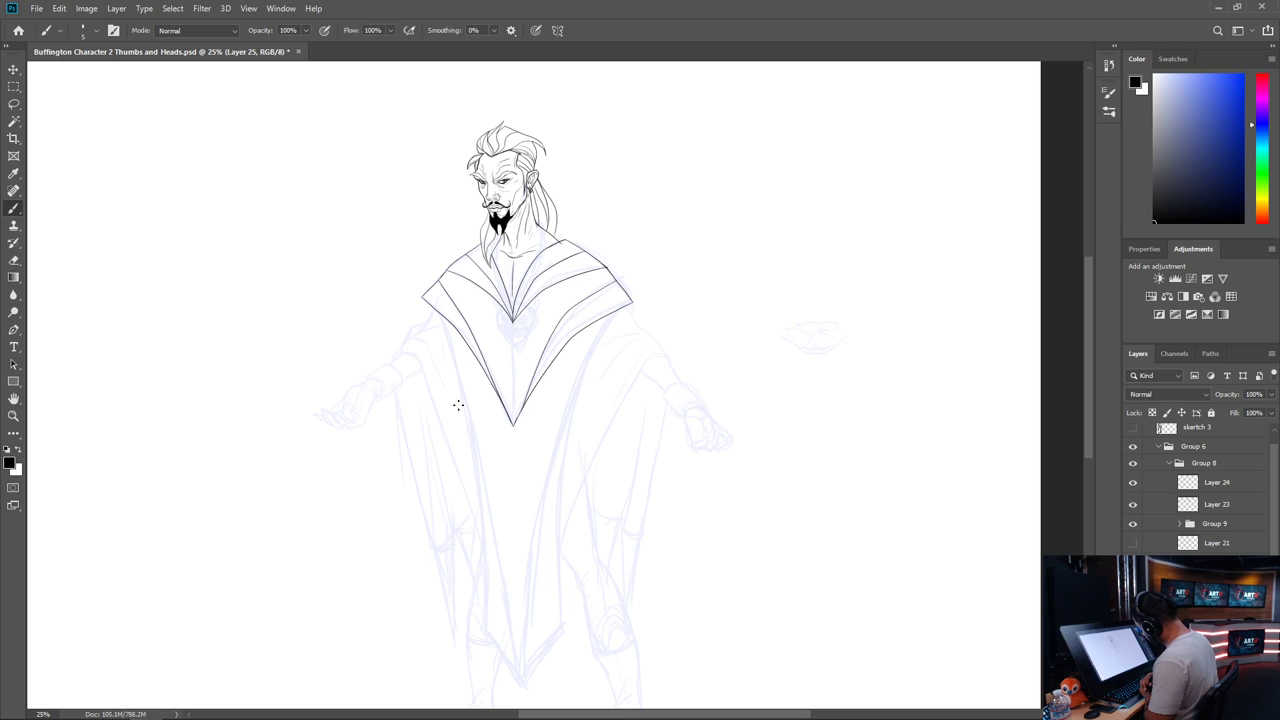
key(ctrl+plus)
key(ctrl+plus)
key(ctrl+plus)
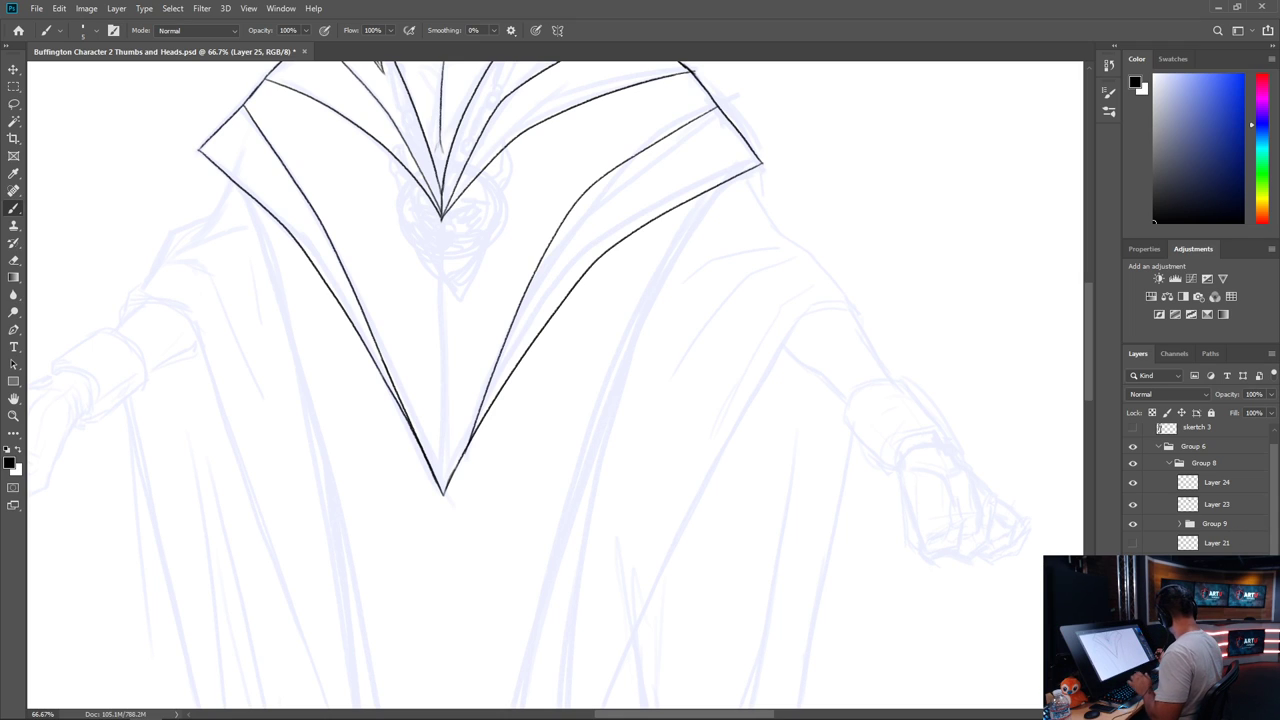
drag(979, 509, 998, 666)
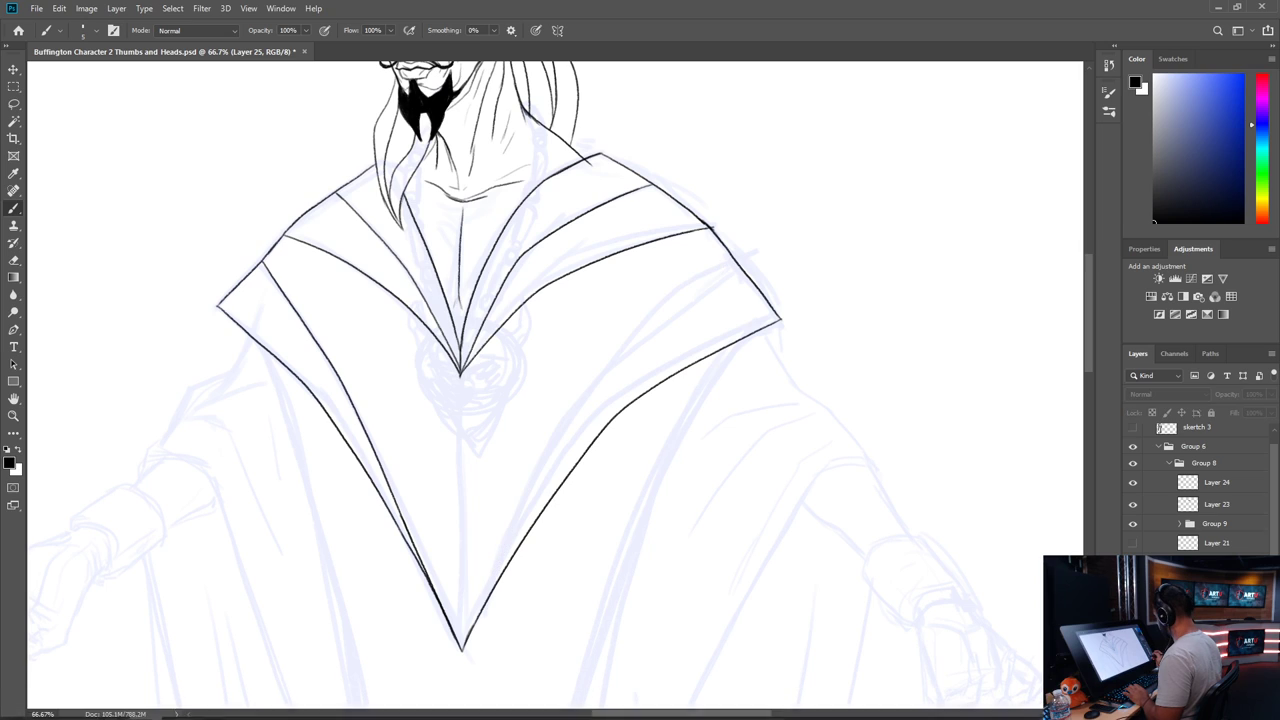
key(ctrl+minus)
key(ctrl+minus)
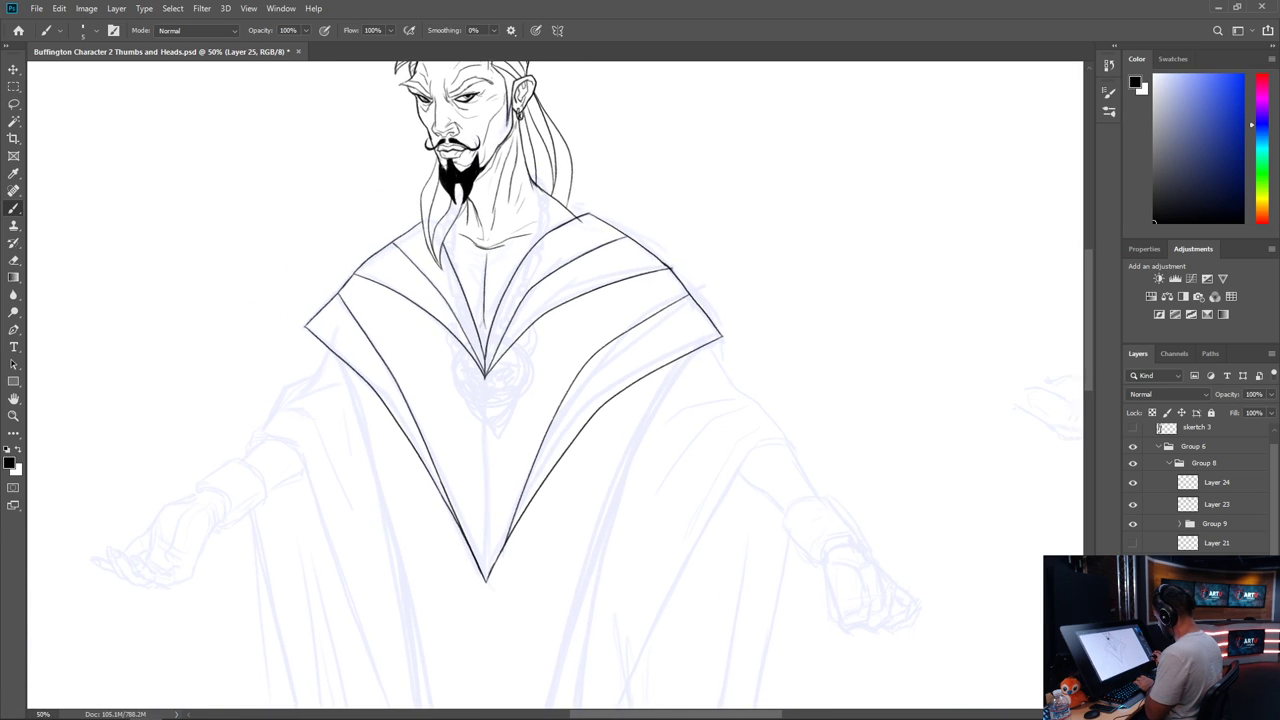
key(ctrl+comma)
key(ctrl+comma)
key(ctrl+comma)
key(ctrl+comma)
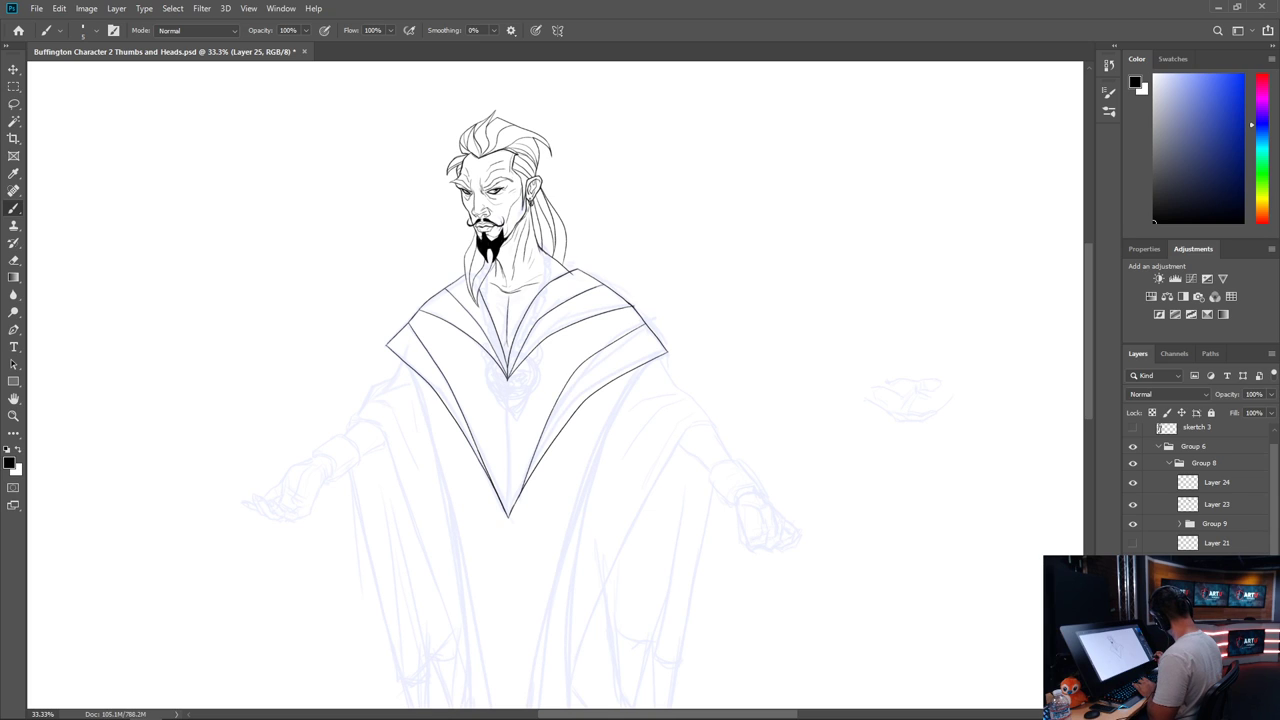
key(ctrl+comma)
key(ctrl+comma)
key(ctrl+comma)
key(ctrl+comma)
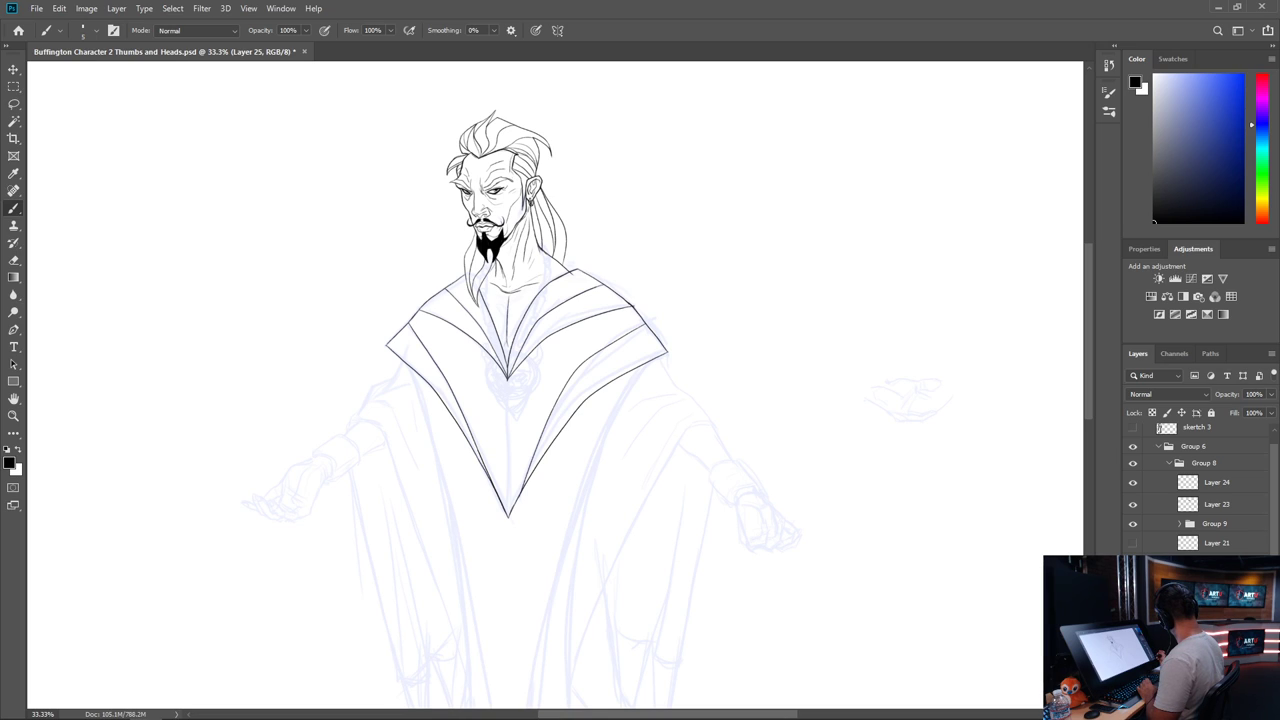
Duplicate final head, found below Layer 18 copy in the layer stack
key(ctrl+z)
key(ctrl+shift+z)
key(alt+[)
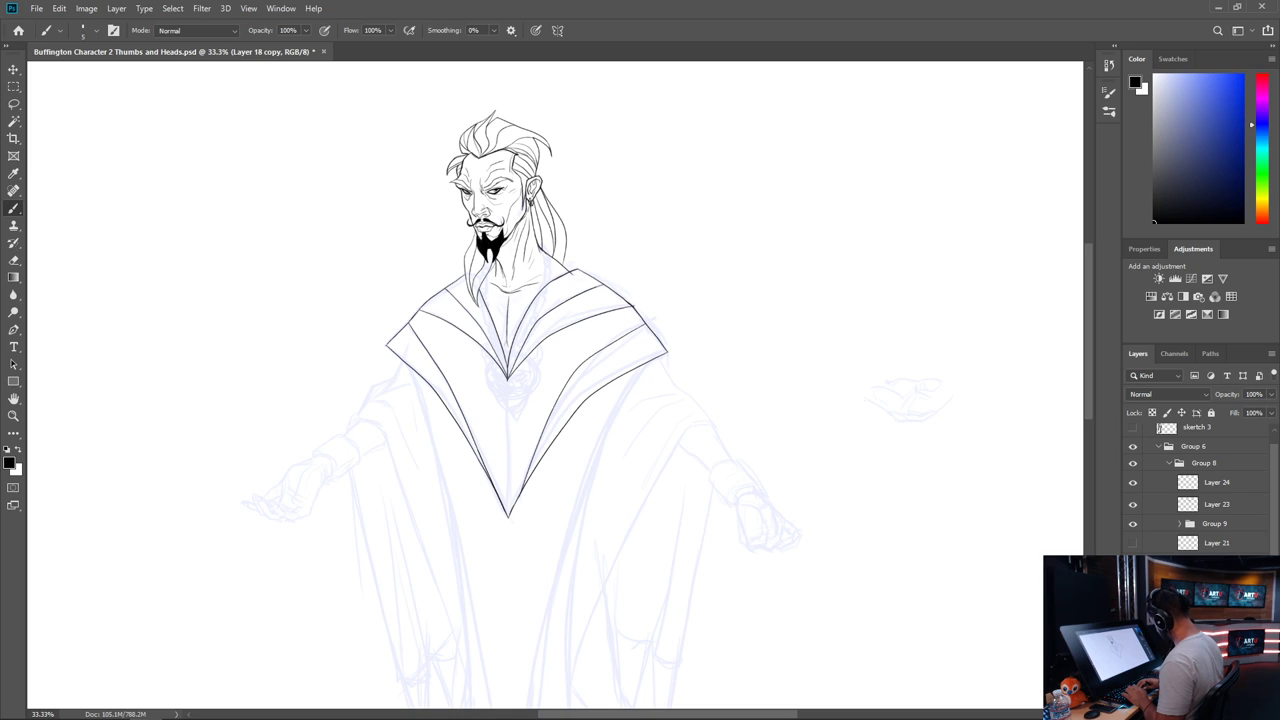
key(alt+[)
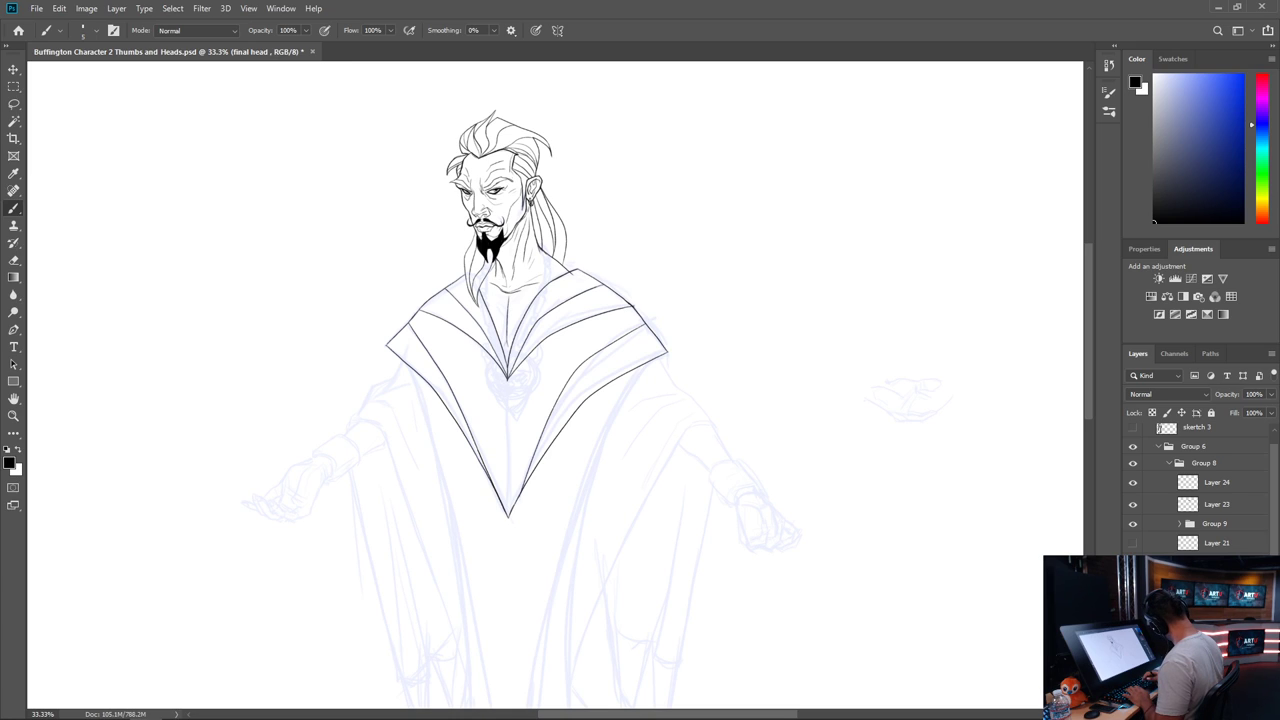
key(ctrl+j)
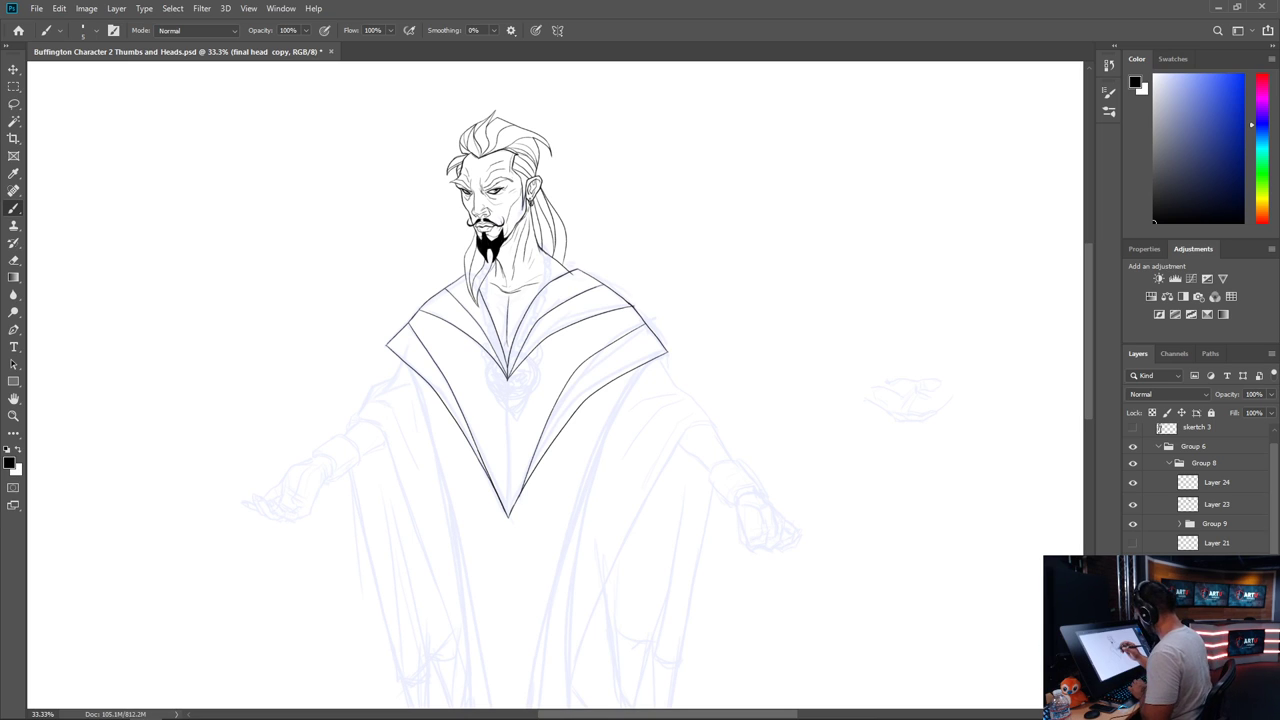
key(ctrl+plus)
drag(419, 462, 663, 393)
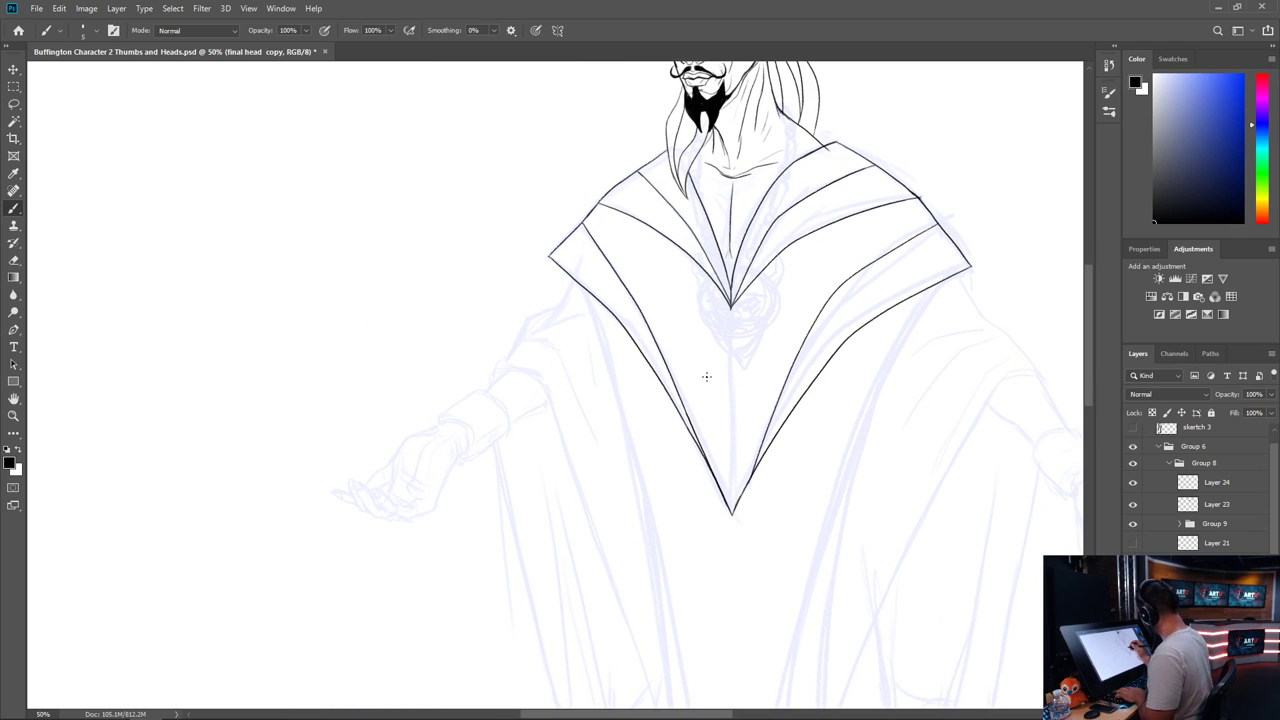
key(ctrl+plus)
drag(736, 444, 420, 400)
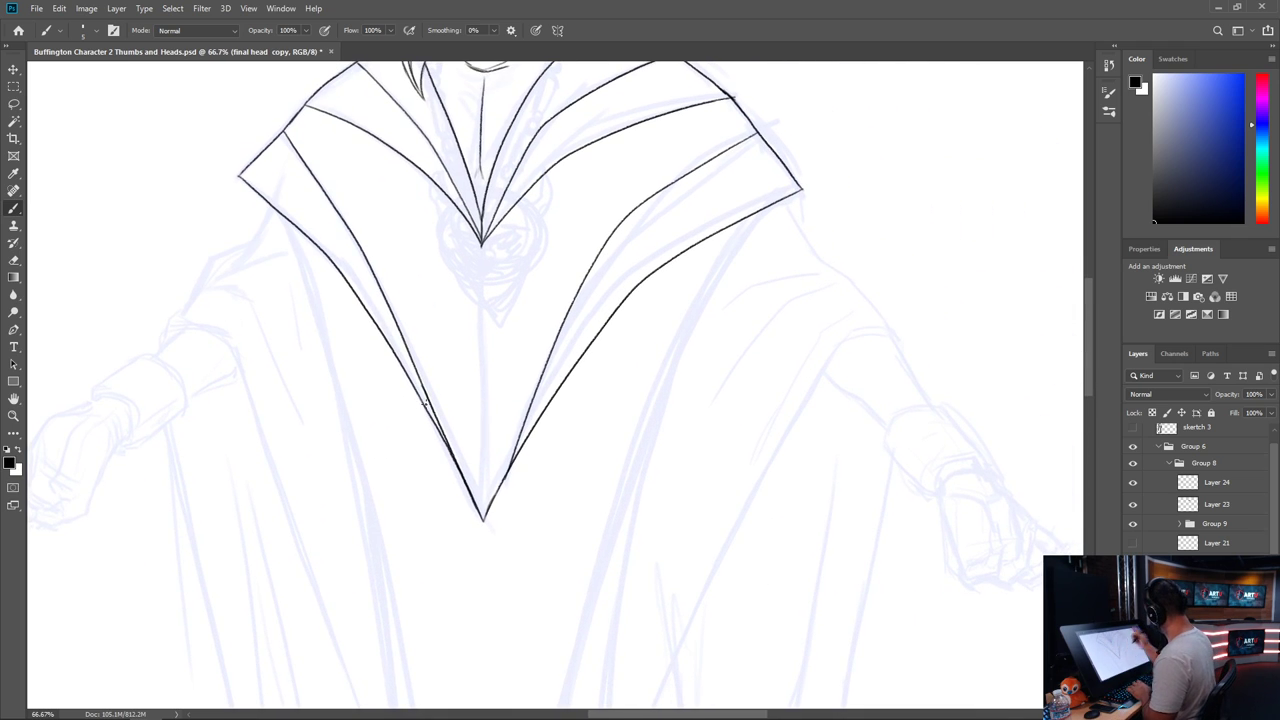
key(ctrl+minus)
key(ctrl+minus)
key(ctrl+minus)
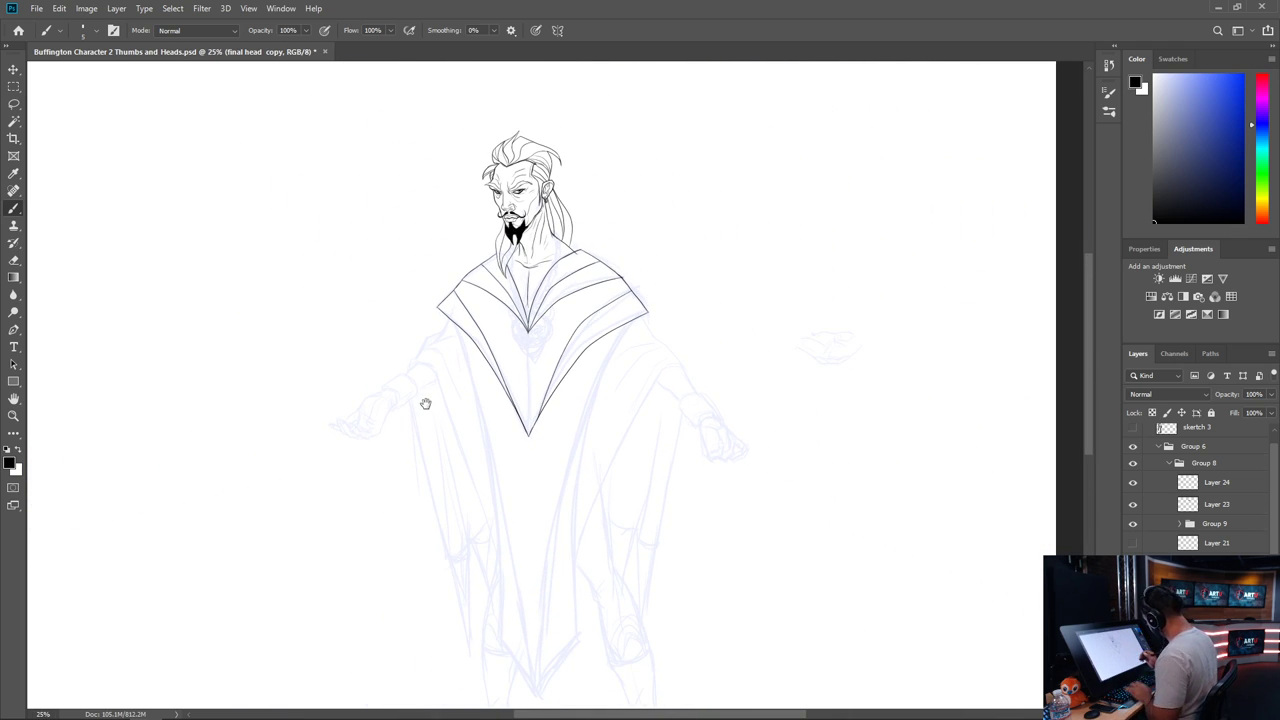
Check what Layer 23 and Layer 24 contain by toggling their visibility, and add a new layer directly above Layer 24
scroll(608, 380, down, 3)
click(1218, 484)
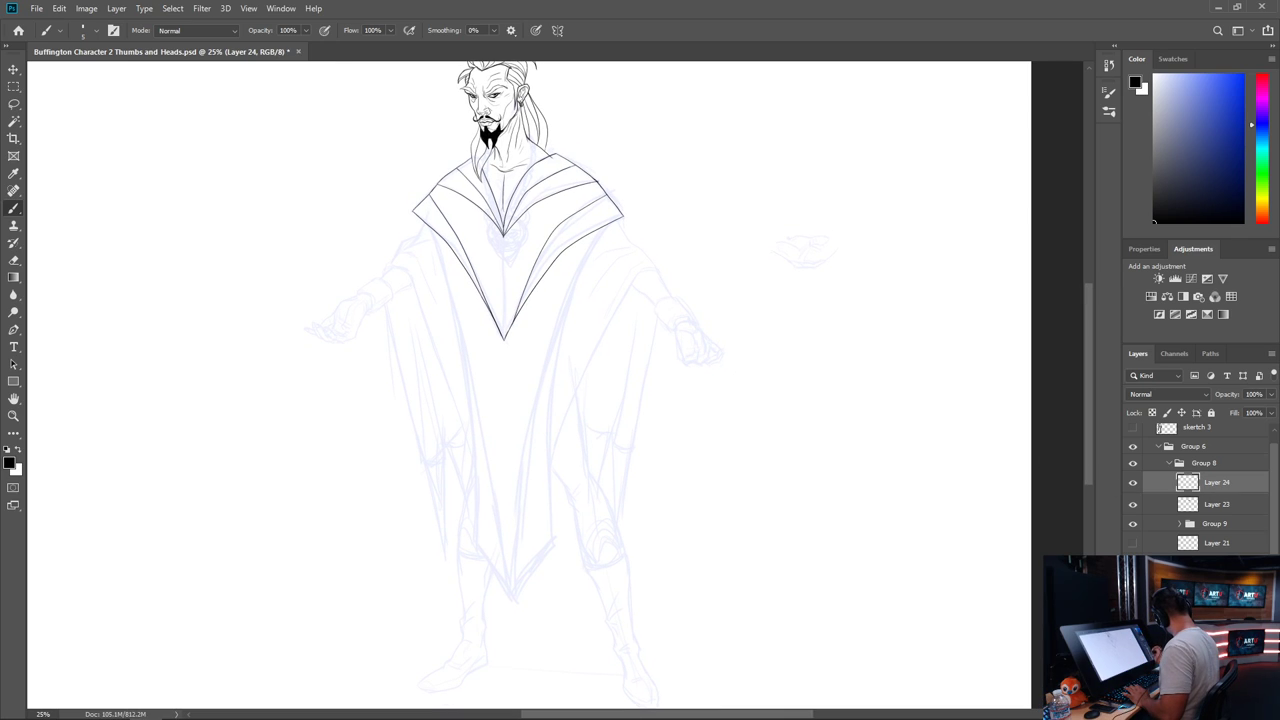
click(1133, 505)
click(1133, 505)
click(1133, 483)
click(1133, 483)
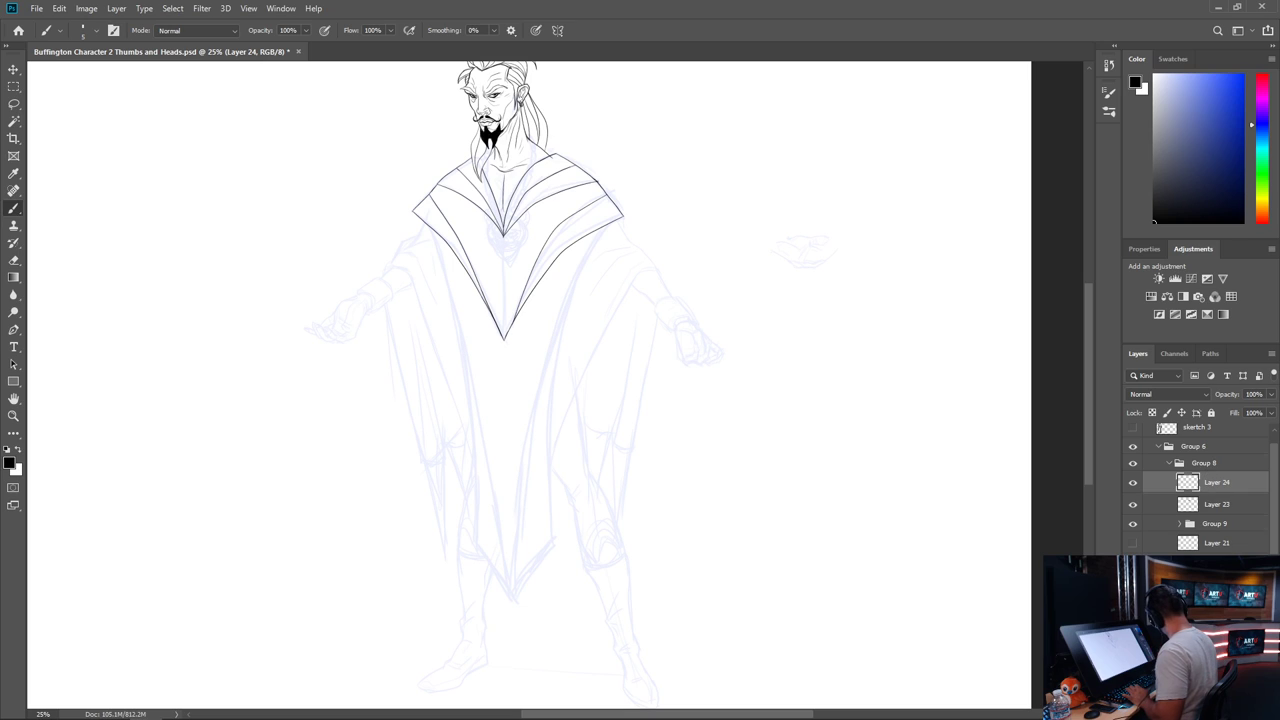
key(ctrl+shift+alt+n)
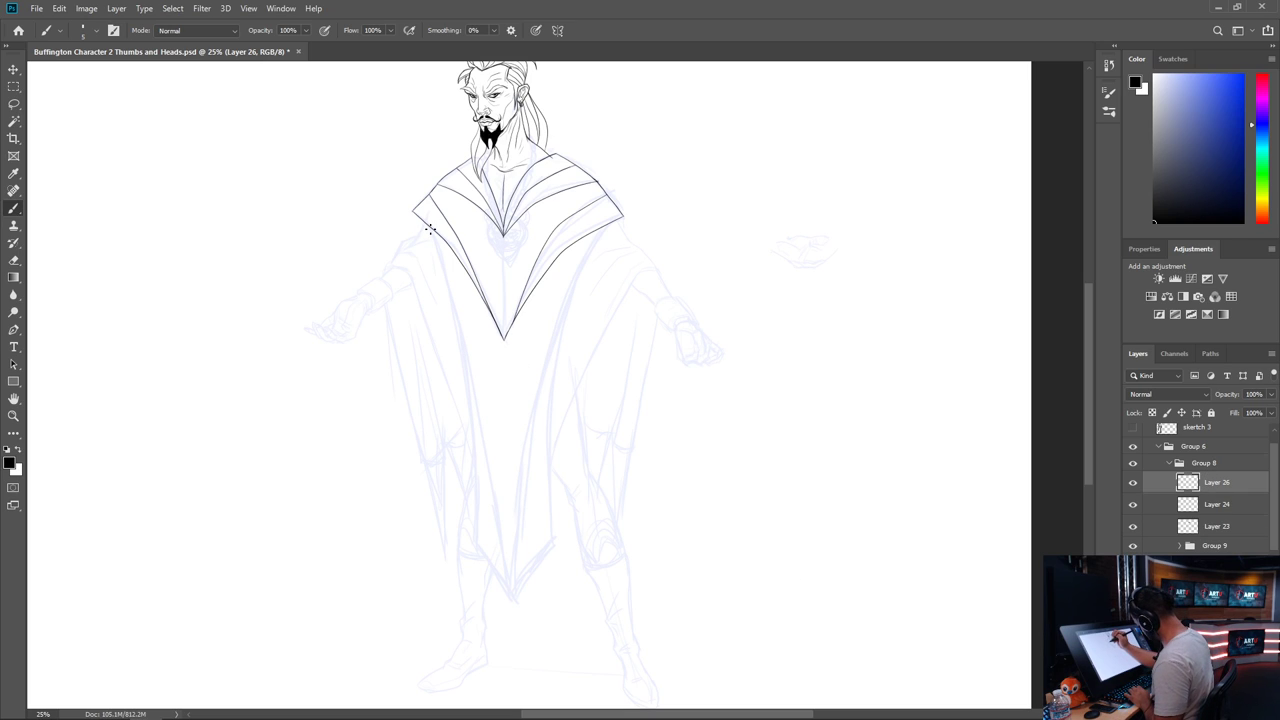
Try to draw the long cape edge from beneath the hair-strand-side collar tip down toward the feet on Layer 26
drag(424, 213, 517, 660)
key(ctrl+z)
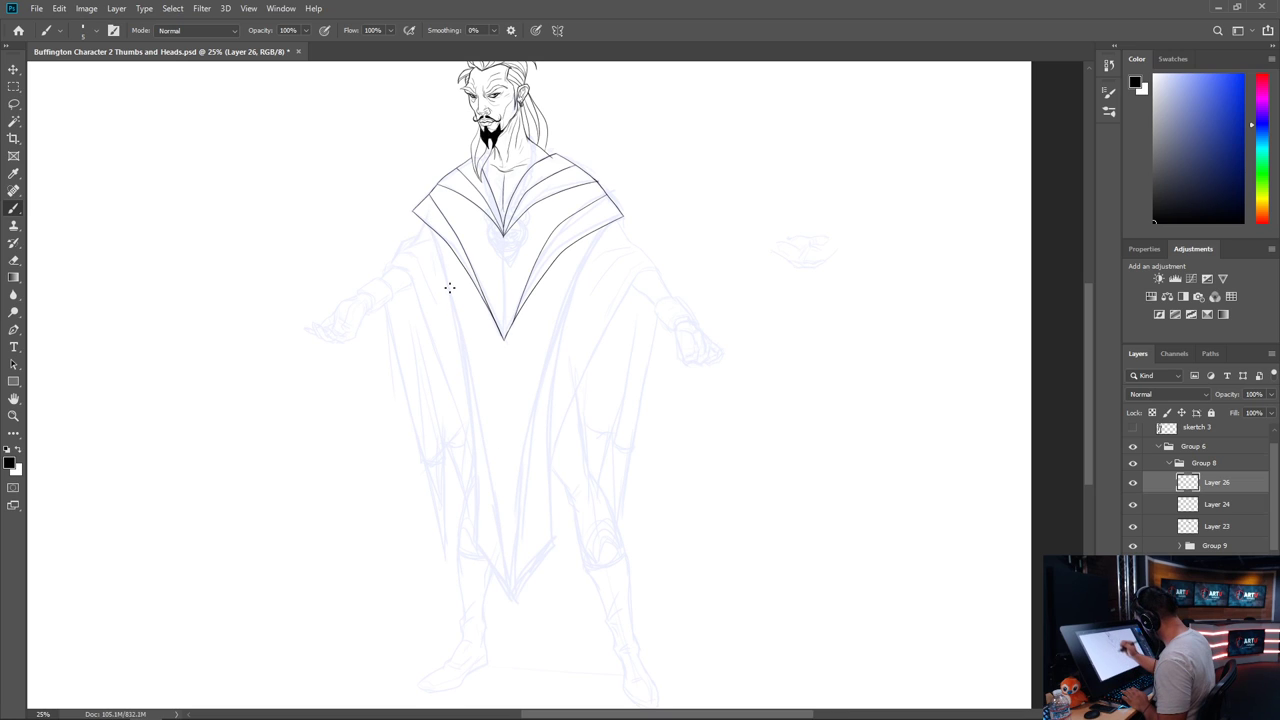
drag(424, 212, 512, 646)
mouse_move(614, 214)
mouse_down()
mouse_move(515, 512)
mouse_move(512, 670)
mouse_up()
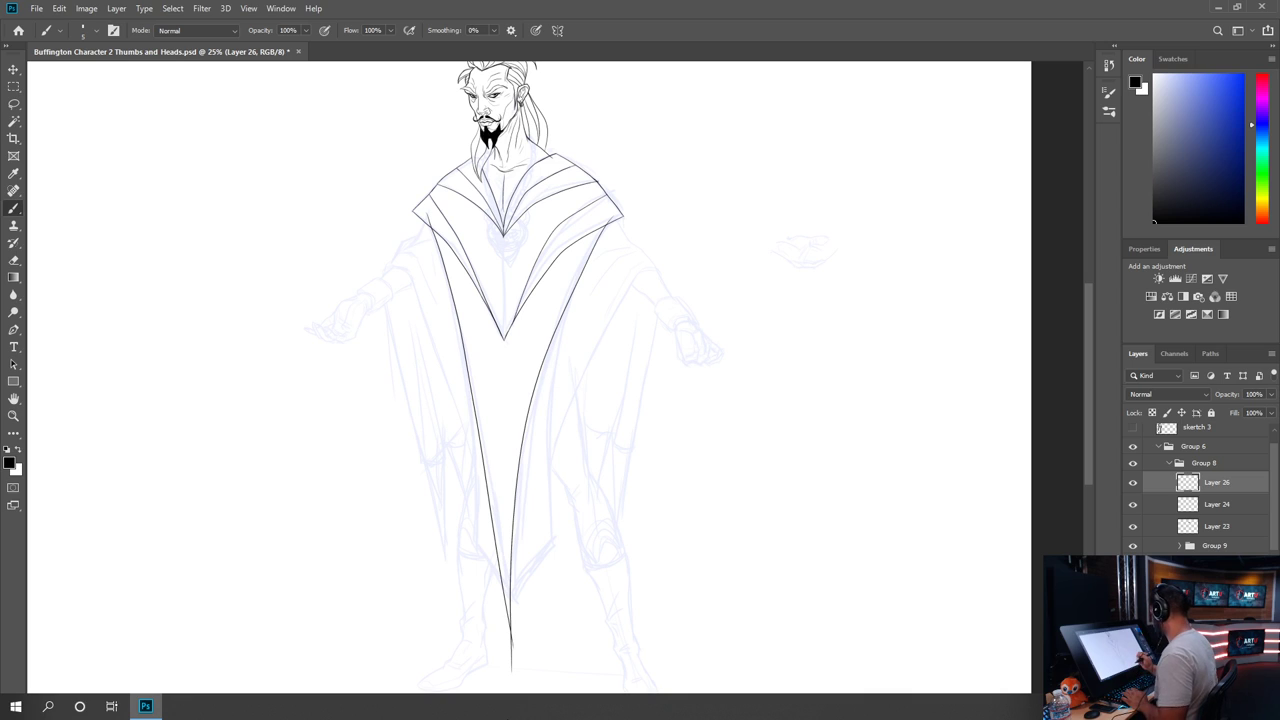
key(ctrl+z)
key(ctrl+z)
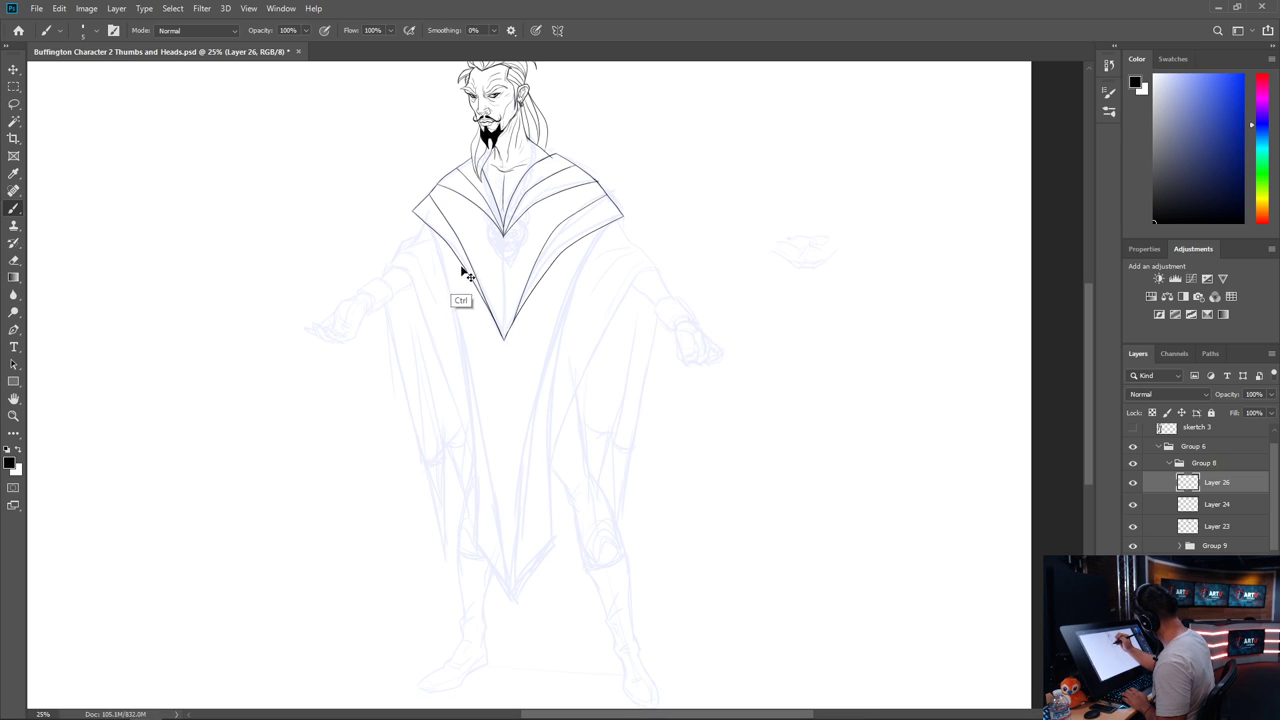
Ink the robe front panel's two long inner edges from under the collar, converging to a point between the shins
mouse_move(424, 214)
mouse_down()
mouse_move(481, 401)
mouse_move(512, 626)
mouse_up()
key(ctrl+z)
drag(424, 214, 515, 620)
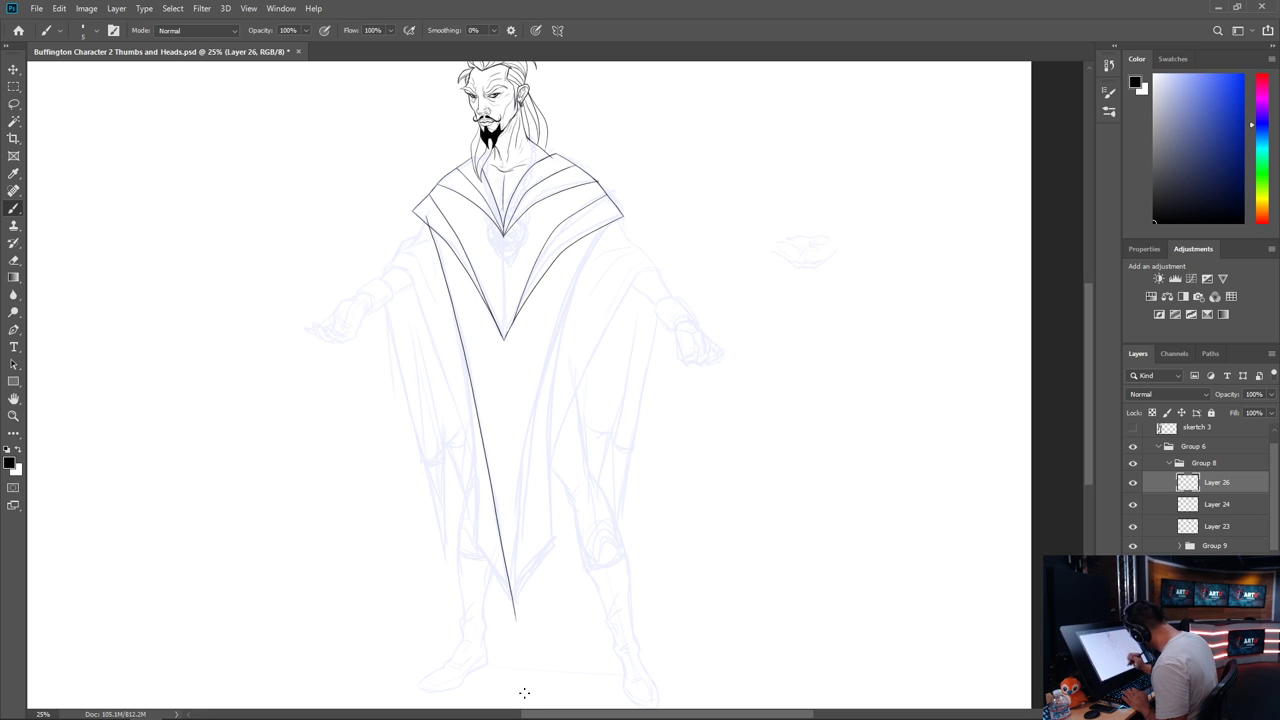
mouse_move(613, 219)
mouse_down()
mouse_move(536, 450)
mouse_move(512, 640)
mouse_up()
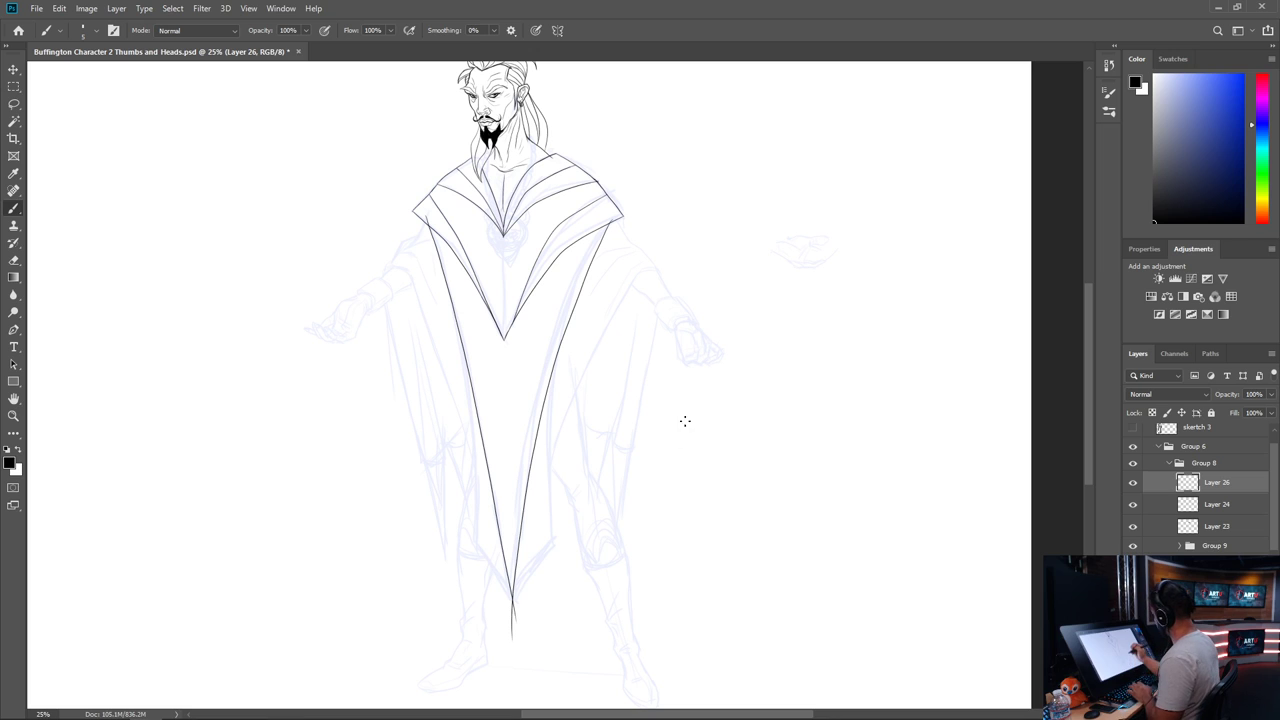
Ink the front panel's outer edges on both sides, branching off the inner lines and falling to knee height
key(ctrl+plus)
key(ctrl+plus)
mouse_move(571, 489)
mouse_down()
mouse_move(631, 229)
mouse_move(623, 449)
mouse_up()
drag(473, 143, 506, 568)
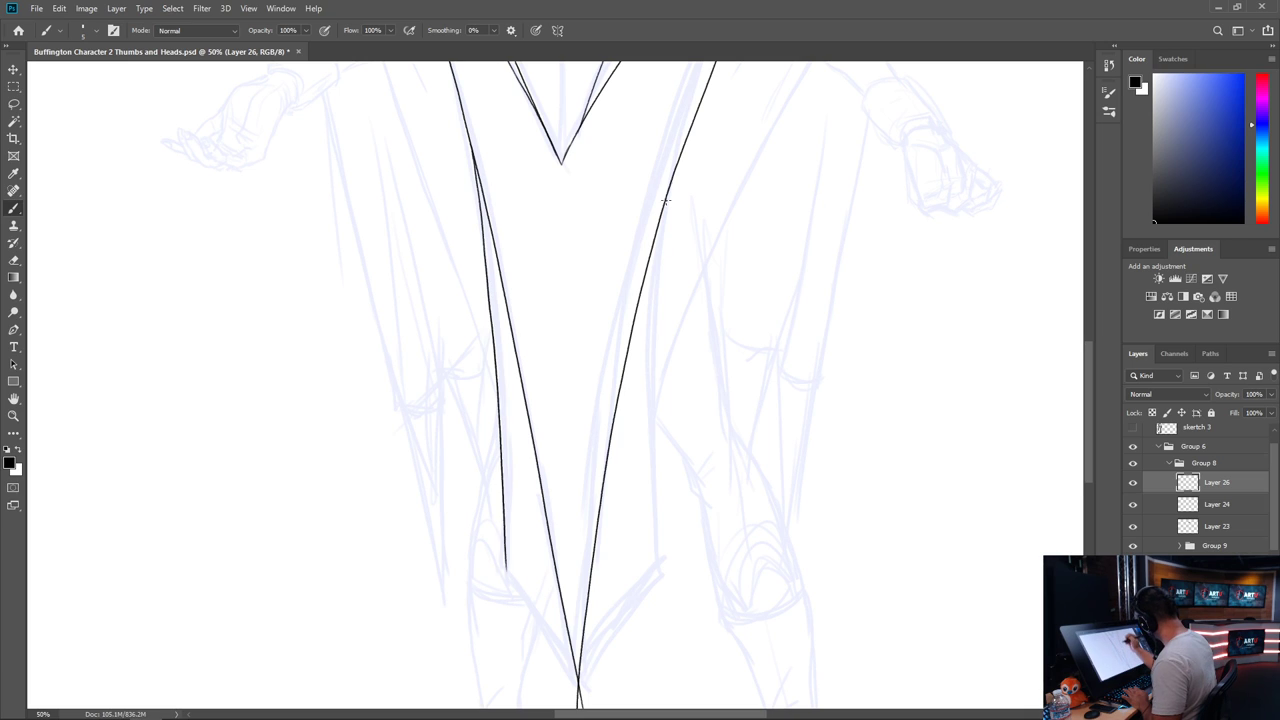
mouse_move(670, 187)
mouse_down()
mouse_move(649, 340)
mouse_move(663, 573)
mouse_up()
Ink the front panel's pointed bottom hem, with two curved strokes joining the outer edges to the central tip
drag(667, 451, 587, 216)
drag(429, 334, 500, 447)
key(ctrl+z)
mouse_move(387, 297)
mouse_down()
mouse_move(468, 386)
mouse_move(529, 507)
mouse_up()
drag(586, 334, 472, 500)
key(ctrl+z)
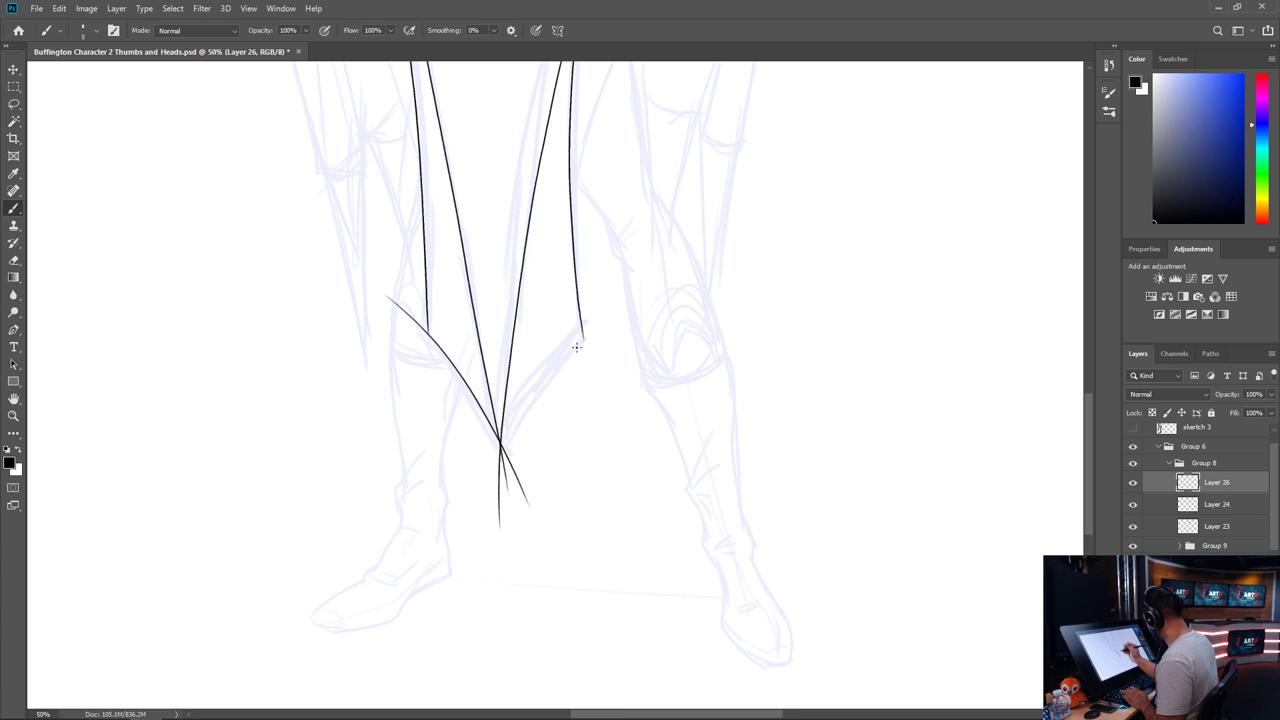
drag(582, 335, 478, 496)
key(ctrl+z)
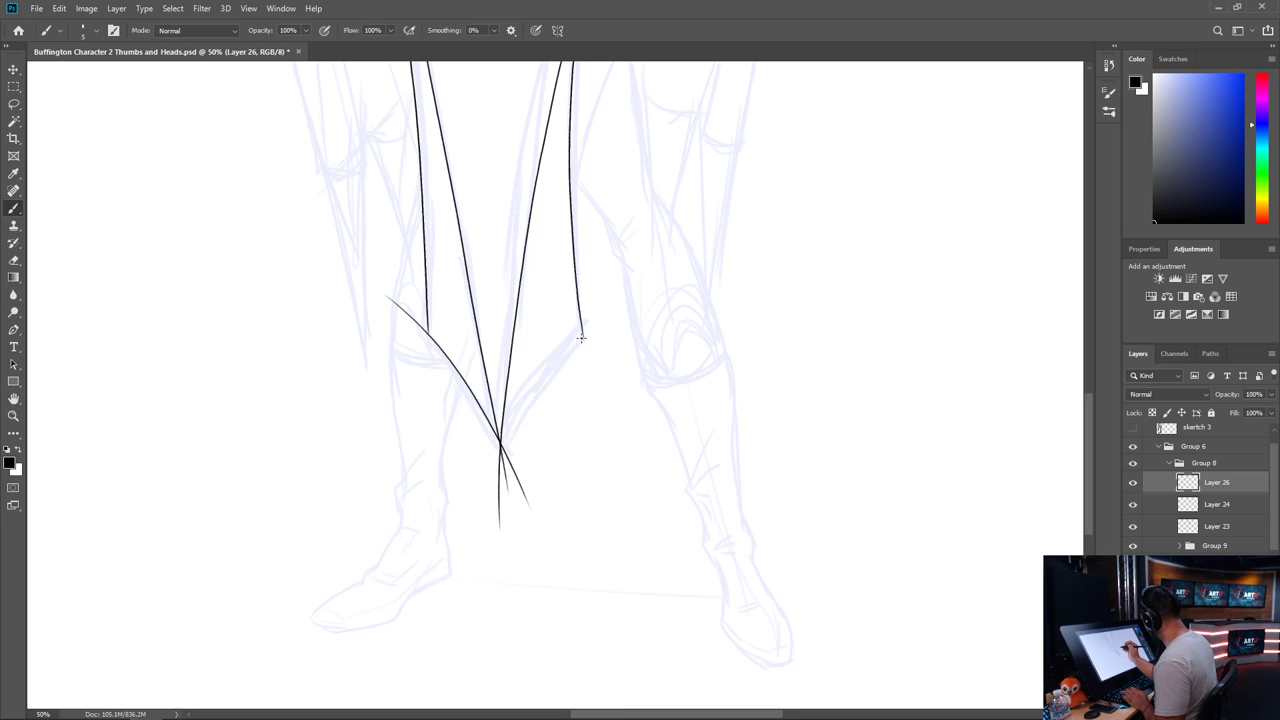
mouse_move(584, 335)
mouse_down()
mouse_move(543, 363)
mouse_move(497, 446)
mouse_up()
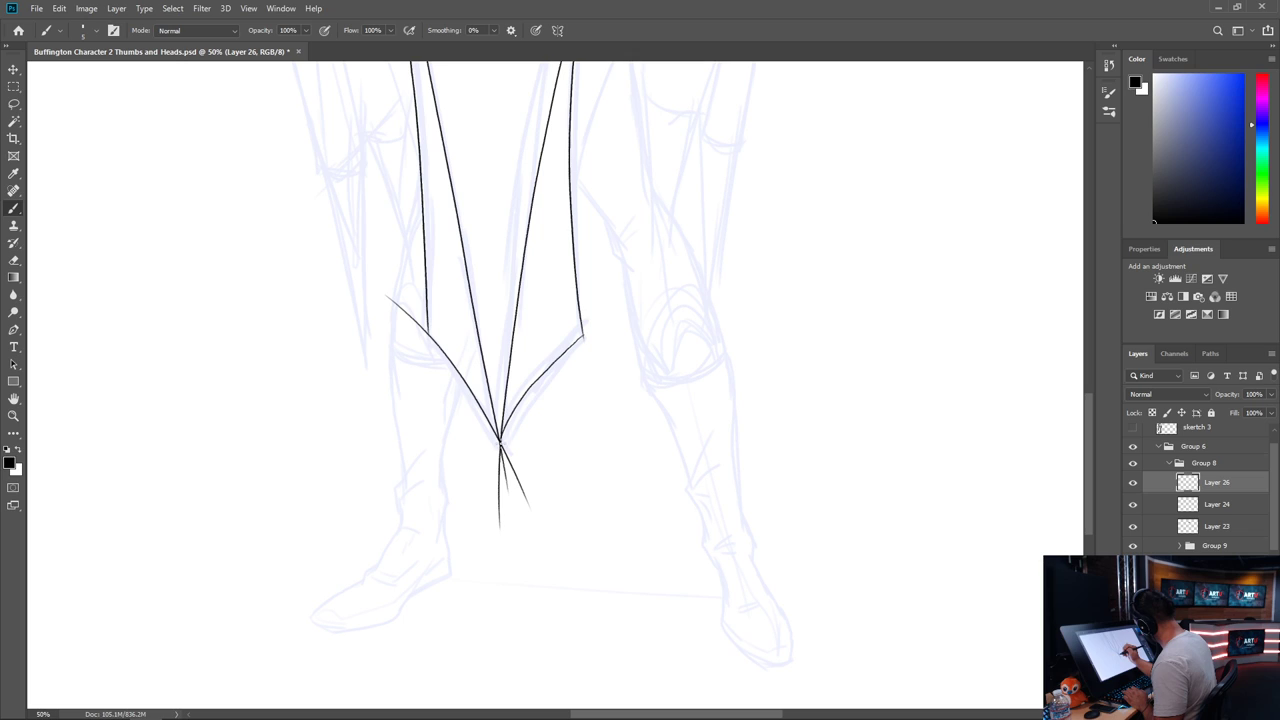
Lasso the overshooting line ends around the front panel's lower tip and left hem corner, and delete them
key(l)
mouse_move(507, 437)
mouse_down()
mouse_move(456, 429)
mouse_move(428, 333)
mouse_move(397, 287)
mouse_move(305, 384)
mouse_move(594, 559)
mouse_move(589, 417)
mouse_up()
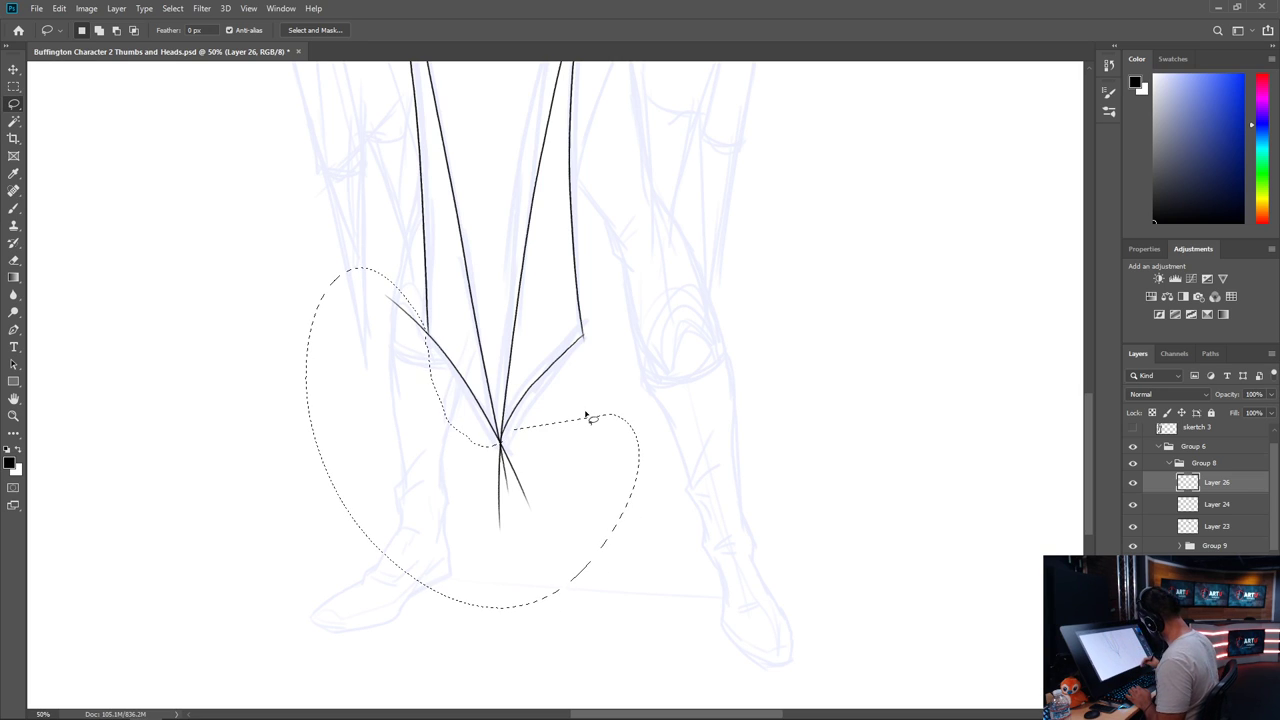
key(Delete)
key(ctrl+d)
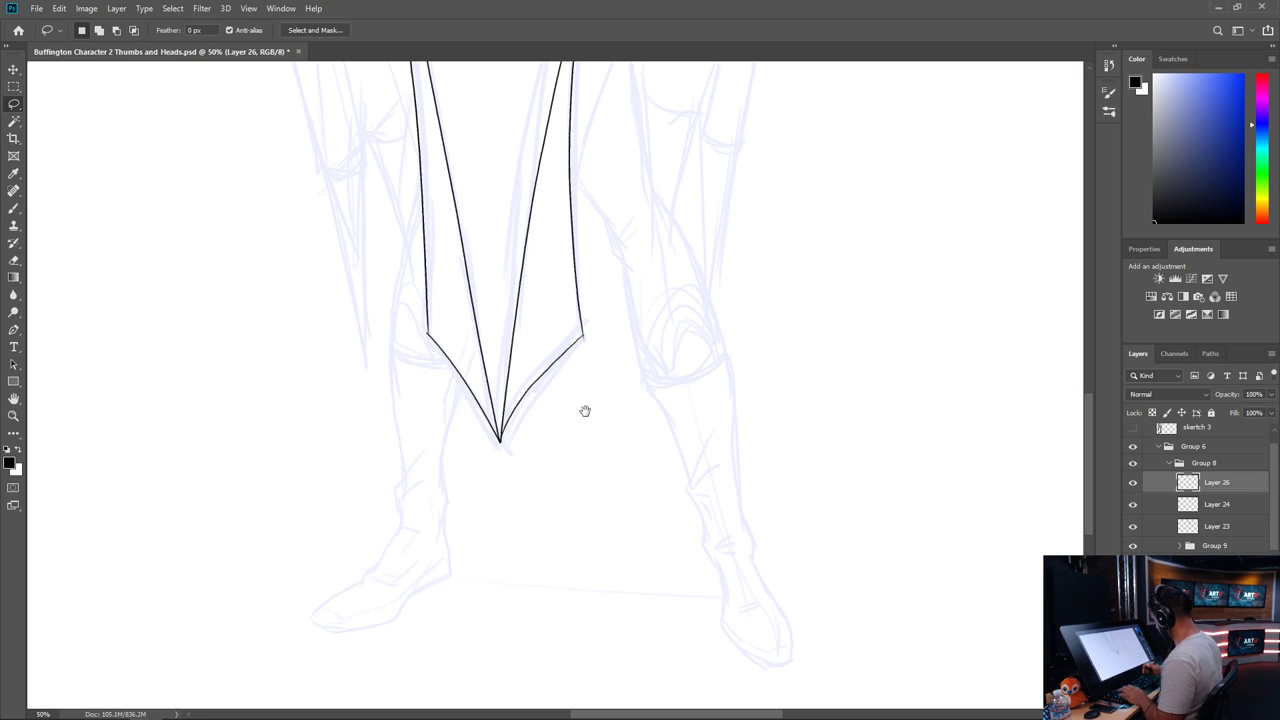
Lasso and delete the panel line ends that overlap the collar's lower edge at both shoulders
drag(675, 370, 629, 557)
drag(705, 141, 627, 537)
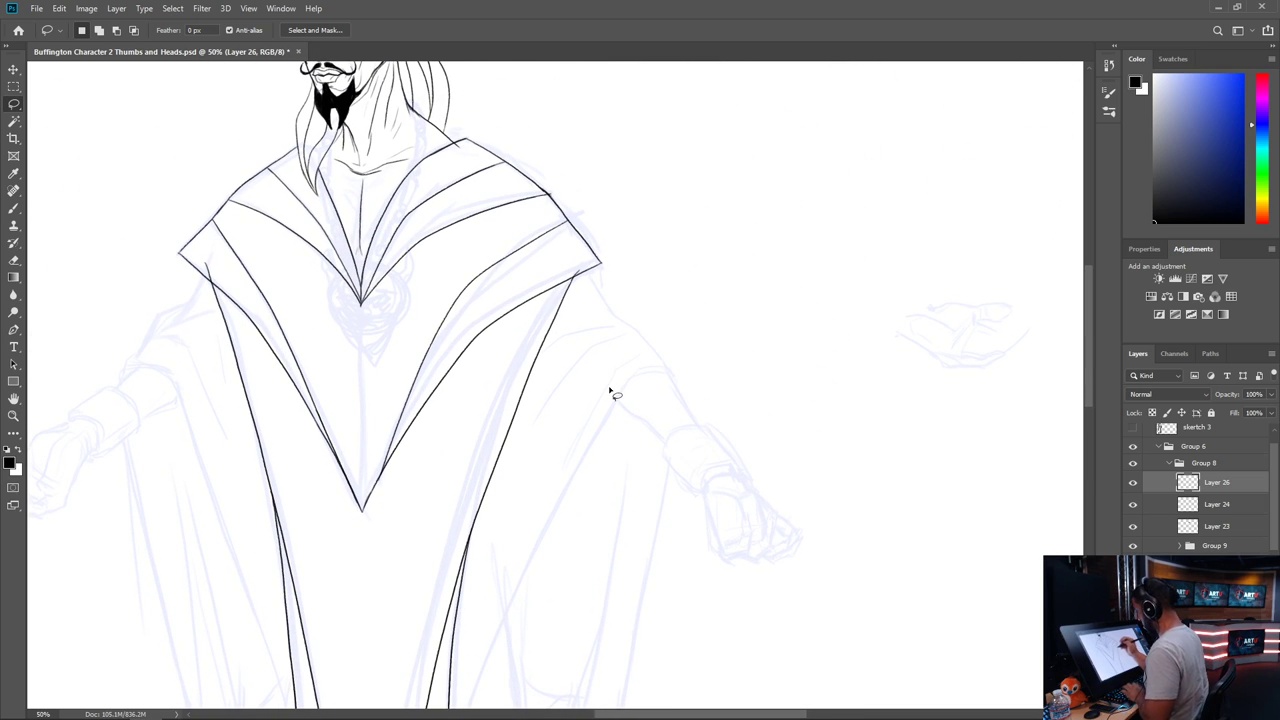
drag(571, 275, 583, 271)
key(Delete)
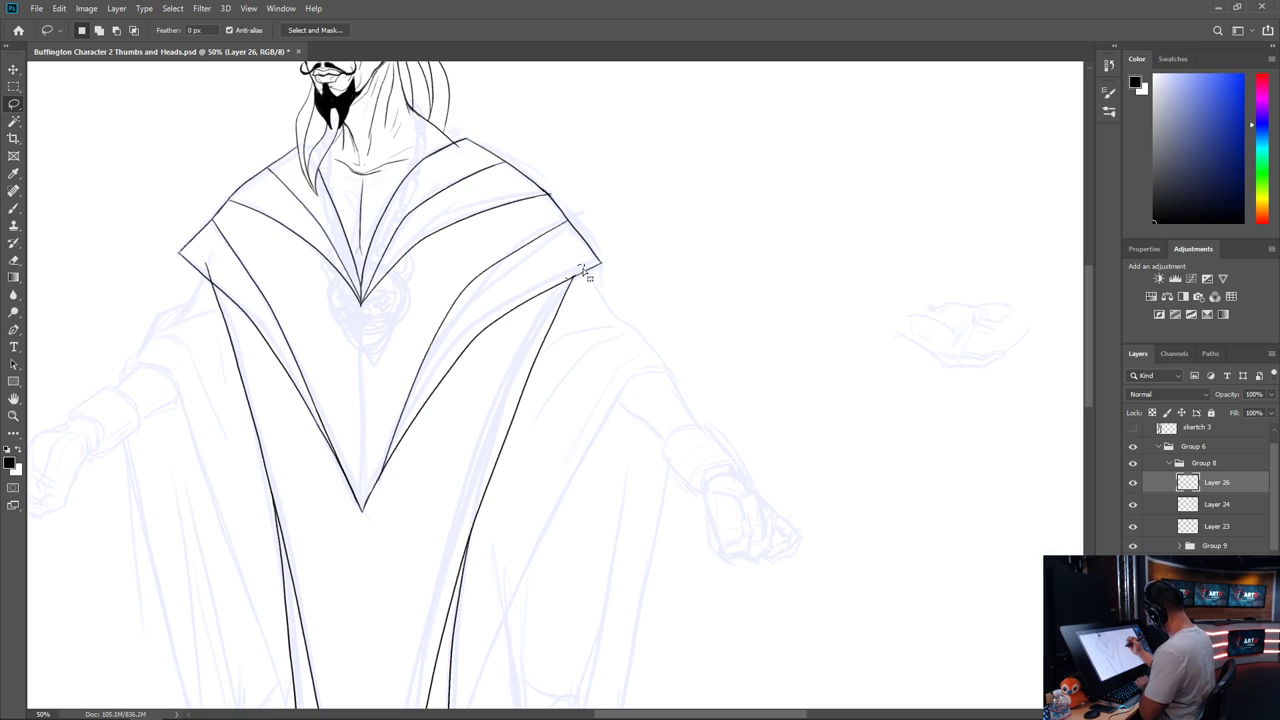
right_click(223, 283)
click(210, 281)
mouse_move(212, 284)
mouse_down()
mouse_move(226, 296)
mouse_move(205, 256)
mouse_move(225, 284)
mouse_up()
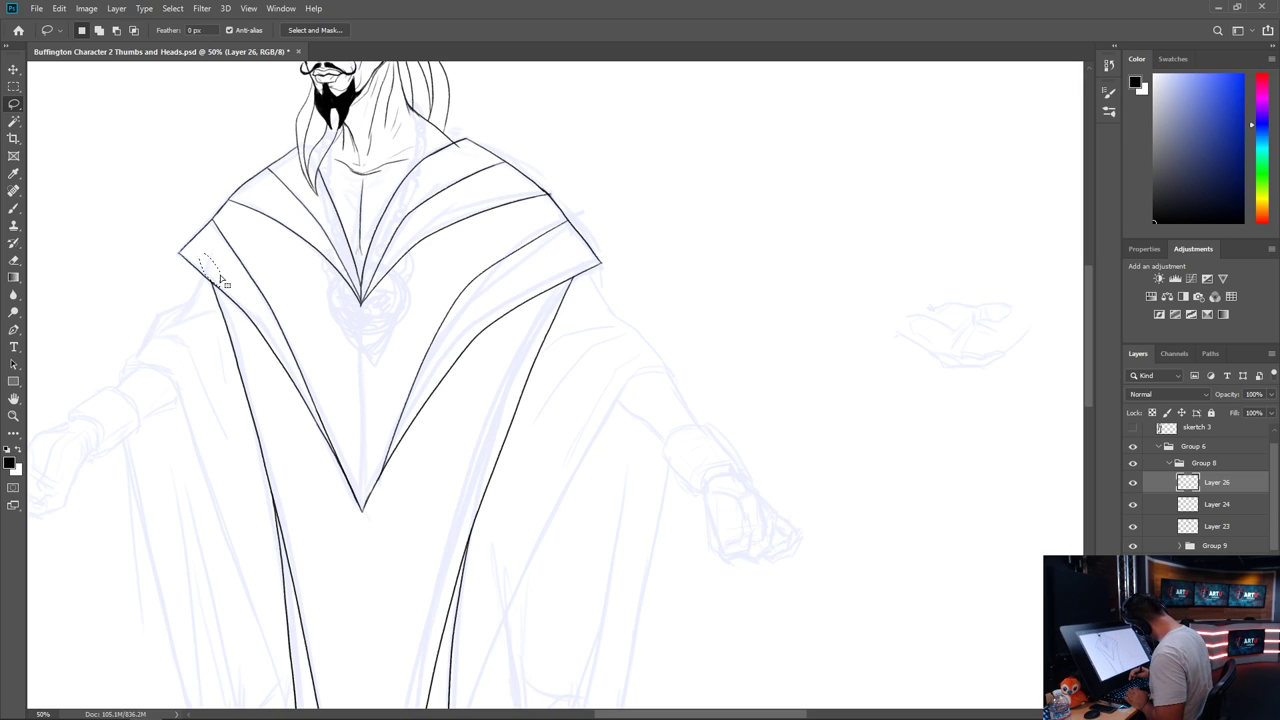
key(ctrl+d)
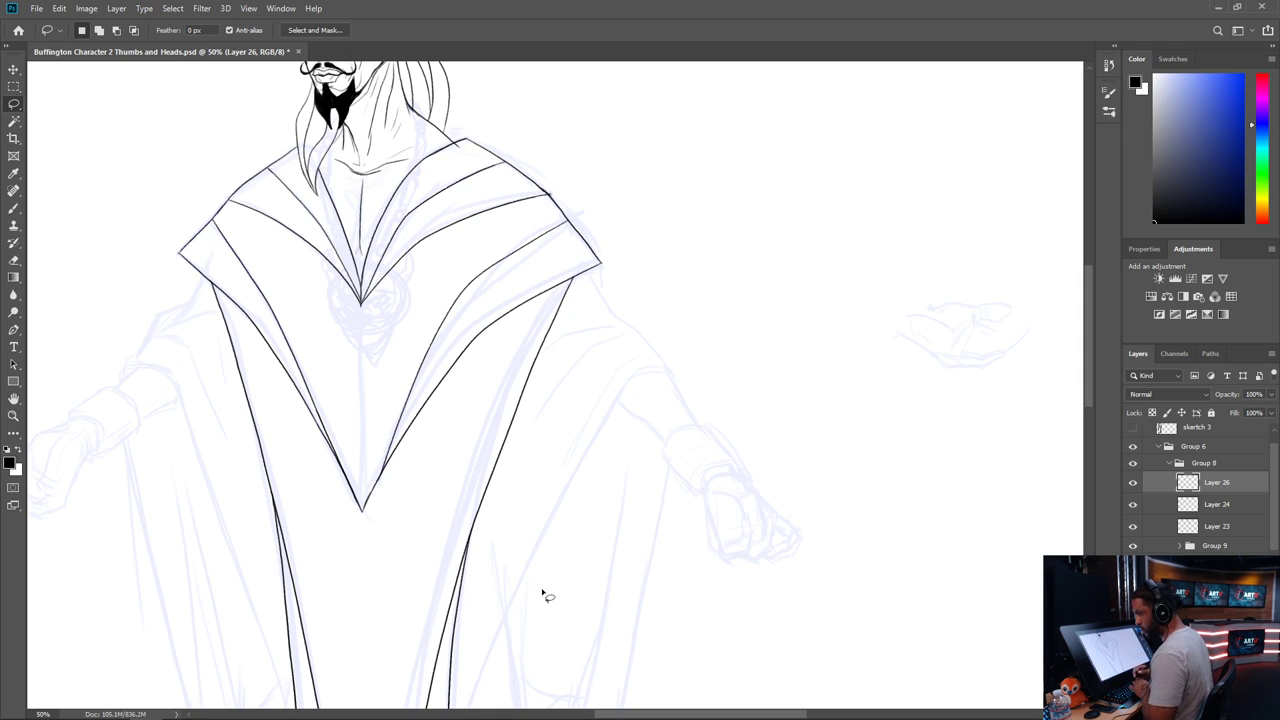
mouse_move(543, 596)
mouse_down()
mouse_move(614, 460)
mouse_move(706, 120)
mouse_up()
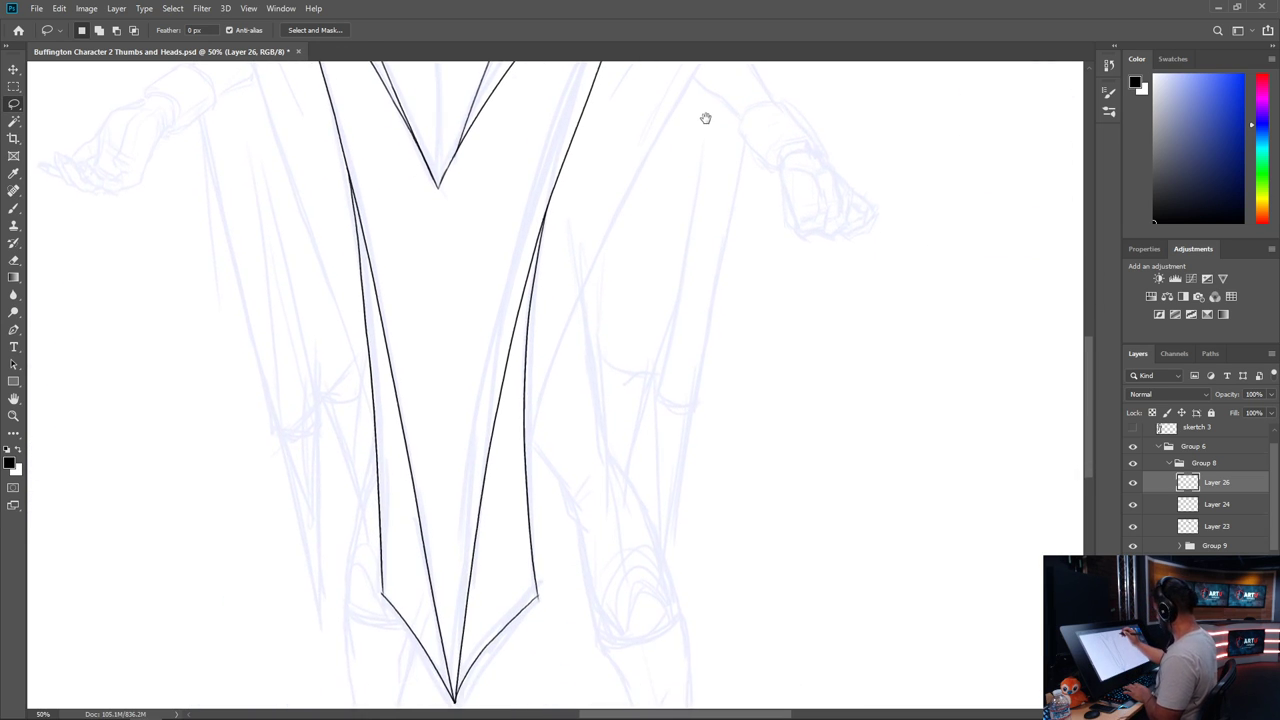
mouse_move(711, 303)
mouse_down()
mouse_move(707, 426)
mouse_move(660, 549)
mouse_move(931, 283)
mouse_move(832, 361)
mouse_move(809, 566)
mouse_move(778, 615)
mouse_up()
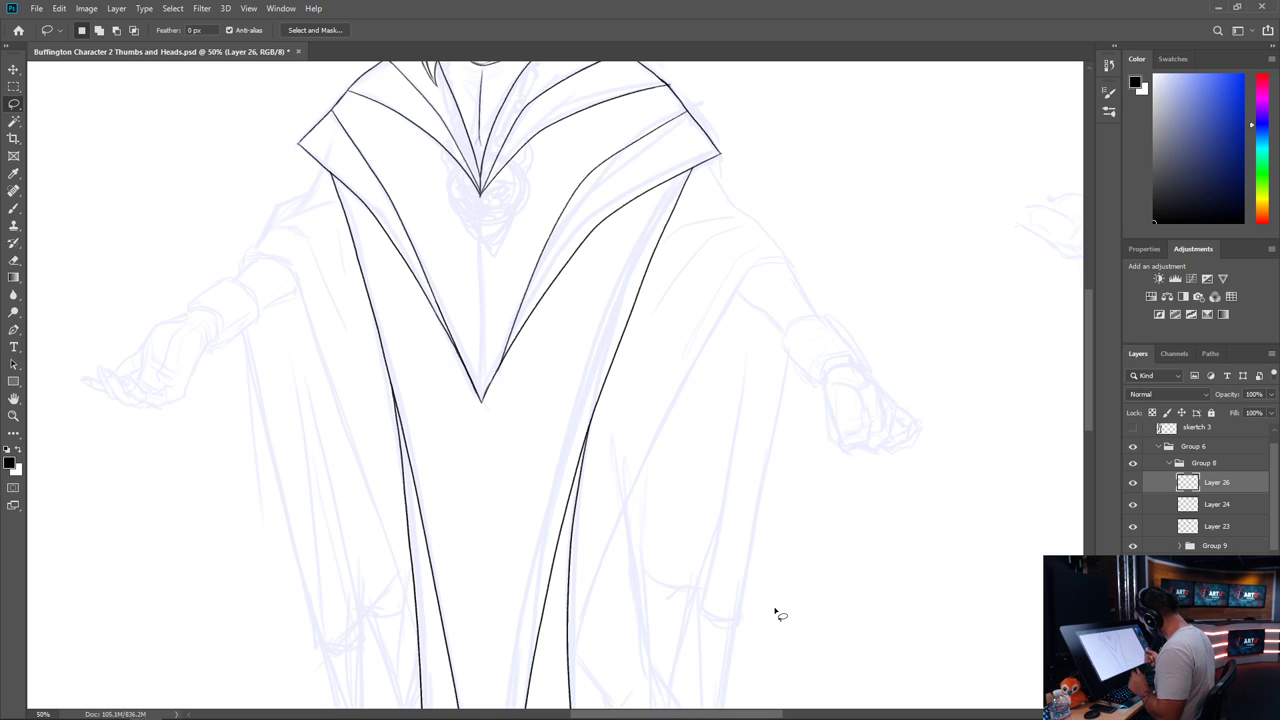
key(ctrl+minus)
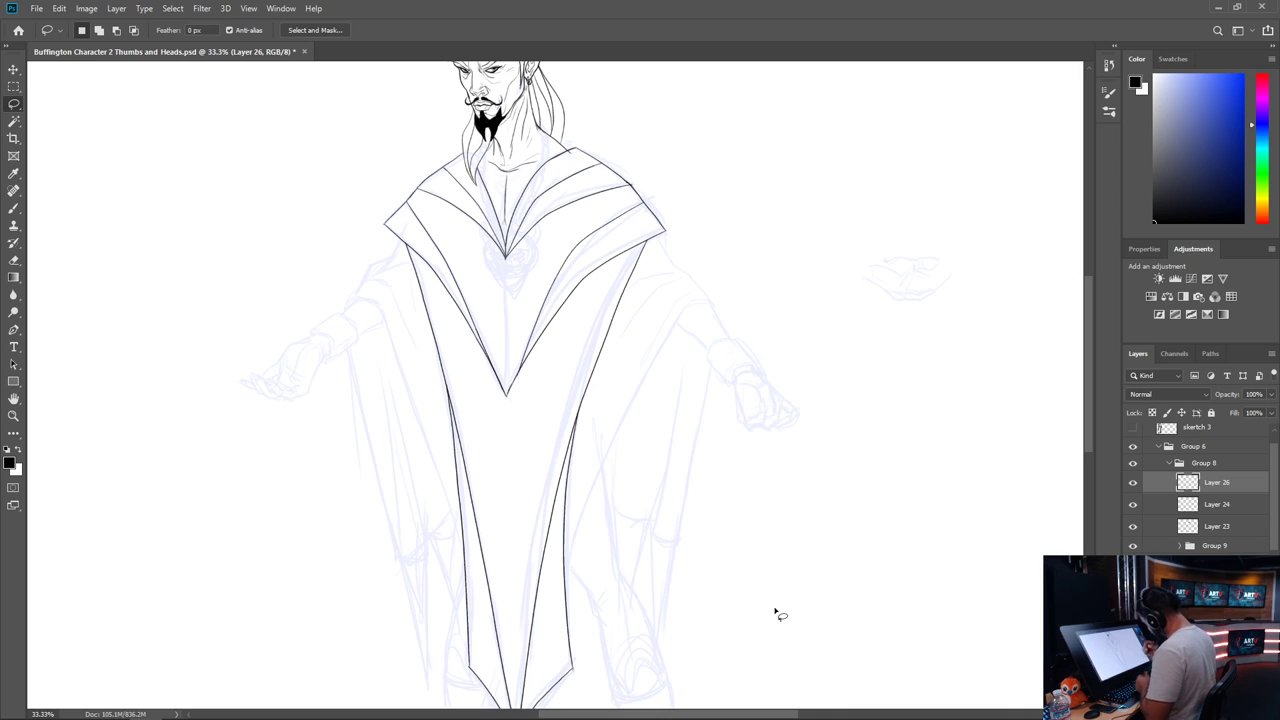
Add a new layer and ink the left sleeve's shoulder outline and upper folds below the collar with the Brush
key(ctrl+shift+alt+n)
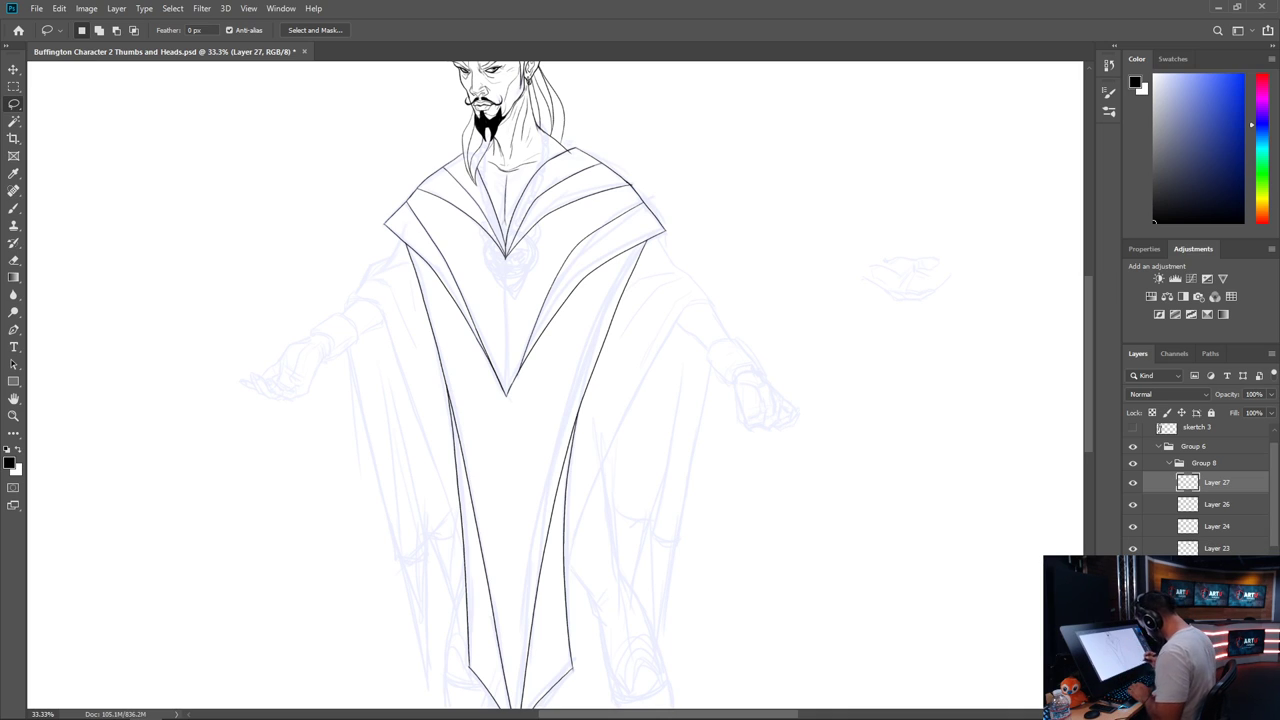
key(b)
key(ctrl+plus)
drag(478, 405, 606, 601)
key(ctrl+plus)
mouse_move(640, 417)
mouse_down()
mouse_move(706, 357)
mouse_move(725, 309)
mouse_up()
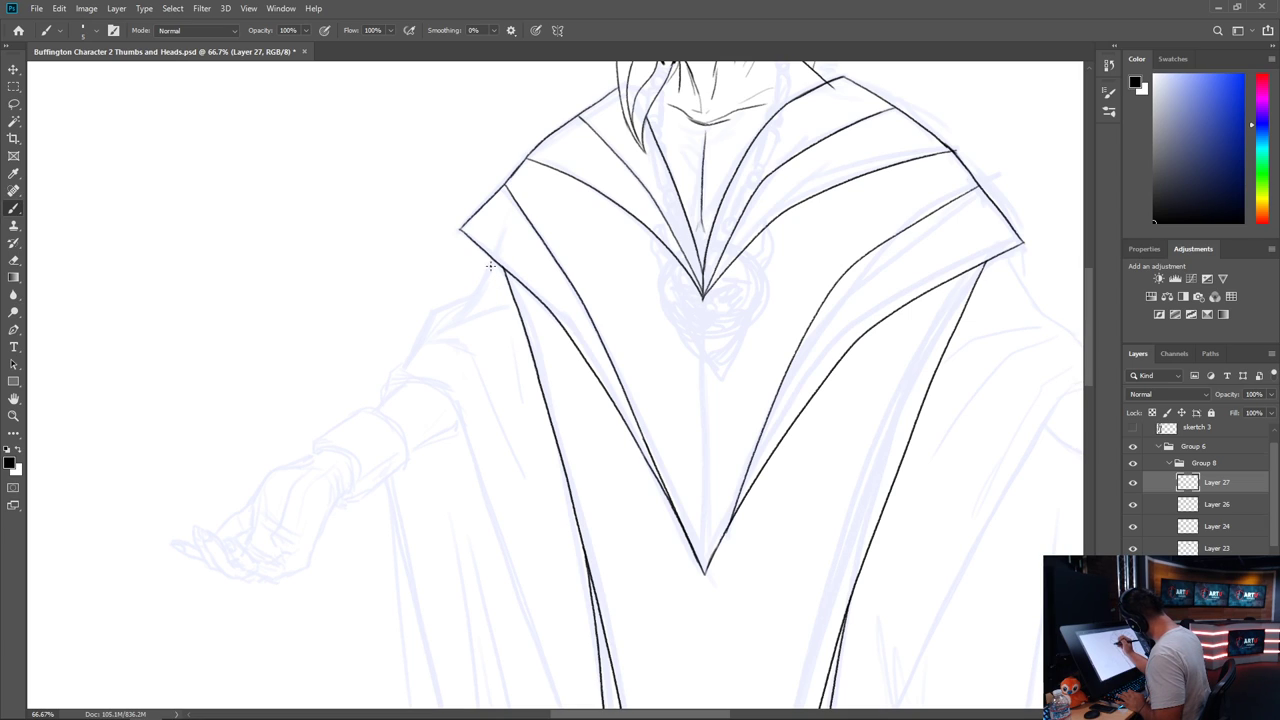
mouse_move(491, 259)
mouse_down()
mouse_move(466, 313)
mouse_move(472, 296)
mouse_move(432, 314)
mouse_move(403, 366)
mouse_up()
drag(440, 326, 508, 311)
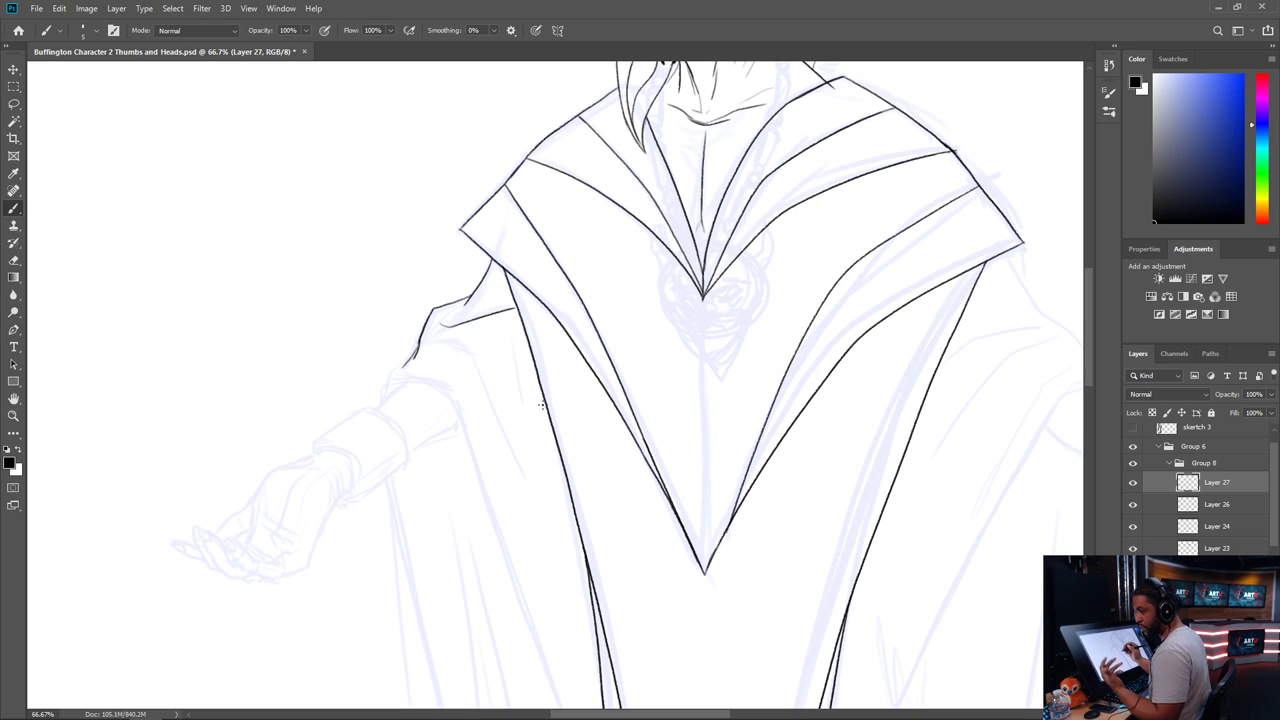
mouse_move(432, 342)
mouse_down()
mouse_move(456, 346)
mouse_move(470, 368)
mouse_move(540, 512)
mouse_up()
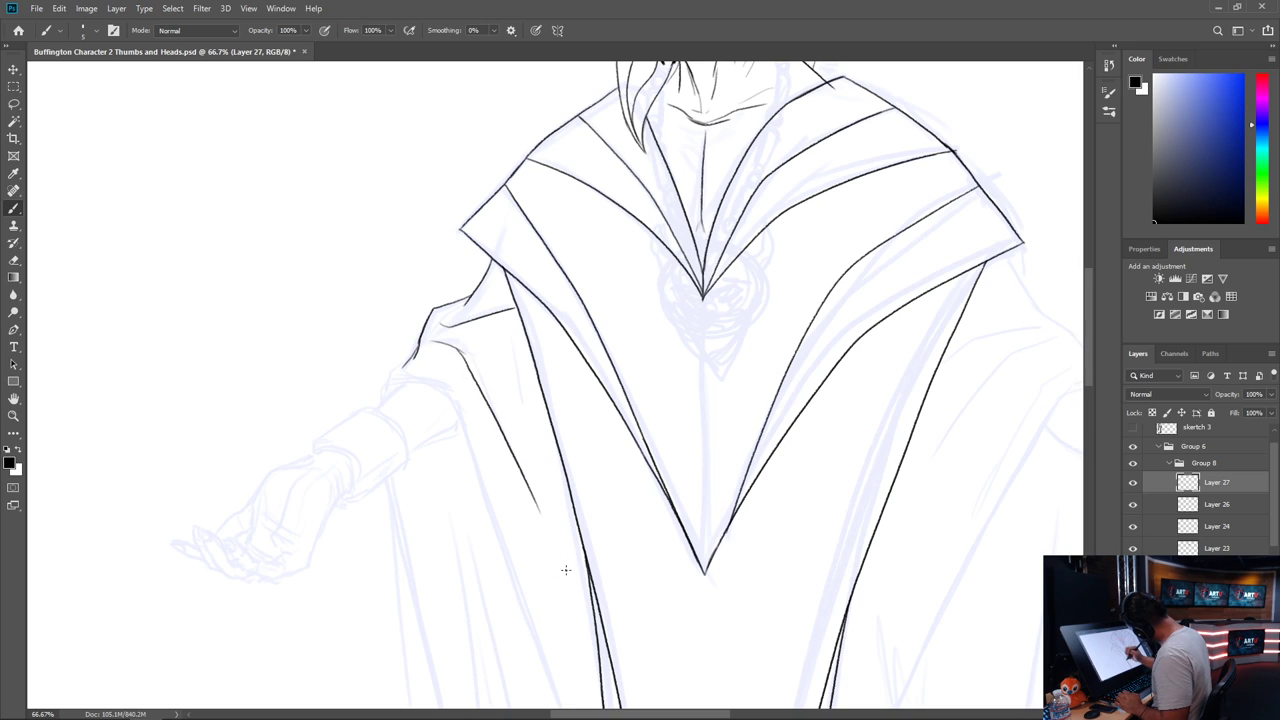
drag(507, 334, 558, 548)
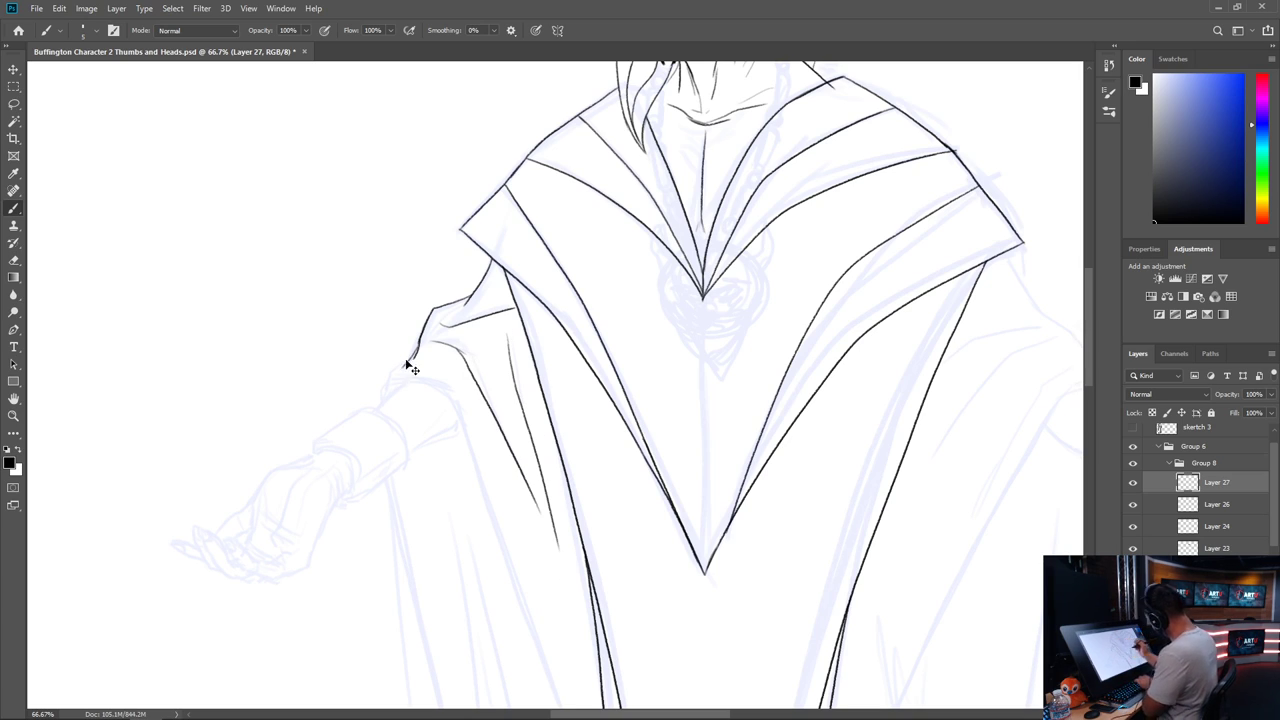
Ink the left sleeve's gathered opening around the forearm, the start of its hanging edge and an inner fold
key(ctrl+plus)
drag(441, 442, 624, 377)
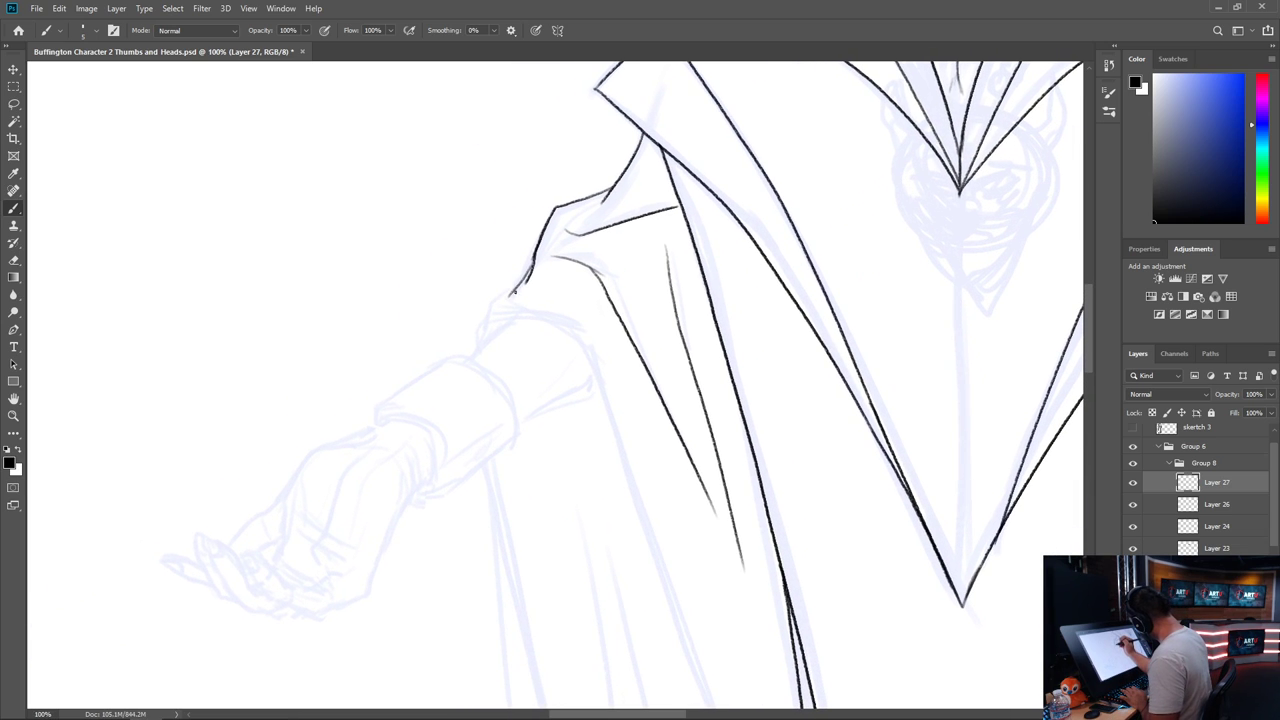
drag(524, 276, 481, 330)
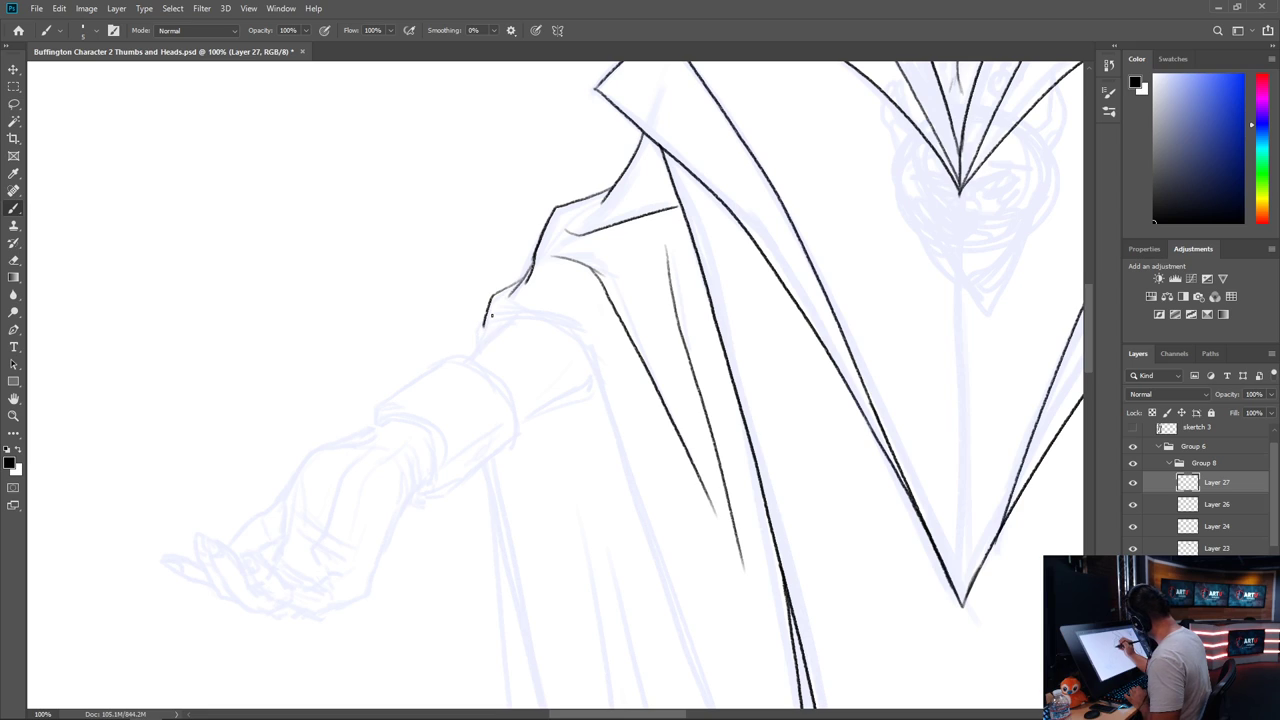
mouse_move(482, 326)
mouse_down()
mouse_move(476, 352)
mouse_move(514, 318)
mouse_move(577, 327)
mouse_move(645, 535)
mouse_up()
key(ctrl+z)
mouse_move(552, 277)
mouse_down()
mouse_move(604, 348)
mouse_move(650, 465)
mouse_up()
key(ctrl+z)
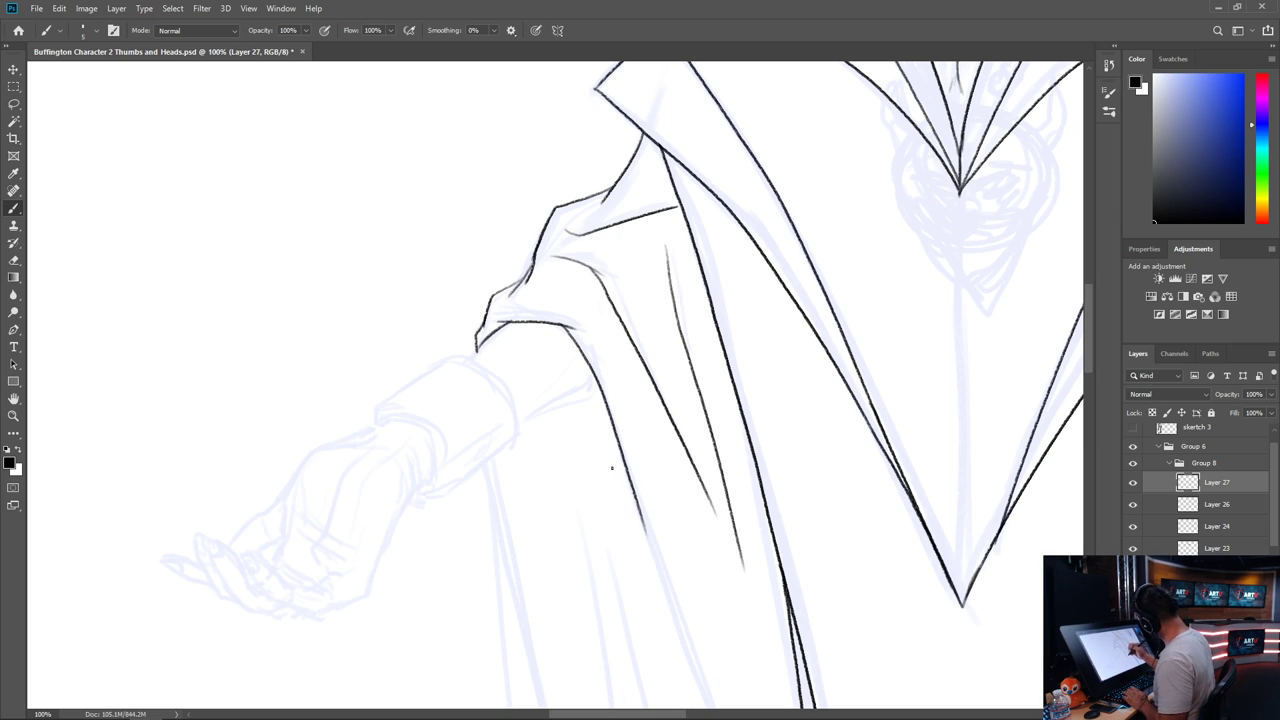
mouse_move(517, 294)
mouse_down()
mouse_move(588, 319)
mouse_move(620, 352)
mouse_move(655, 528)
mouse_up()
Extend the left sleeve's hanging edge down until it meets the front panel's outer edge
drag(740, 555, 670, 277)
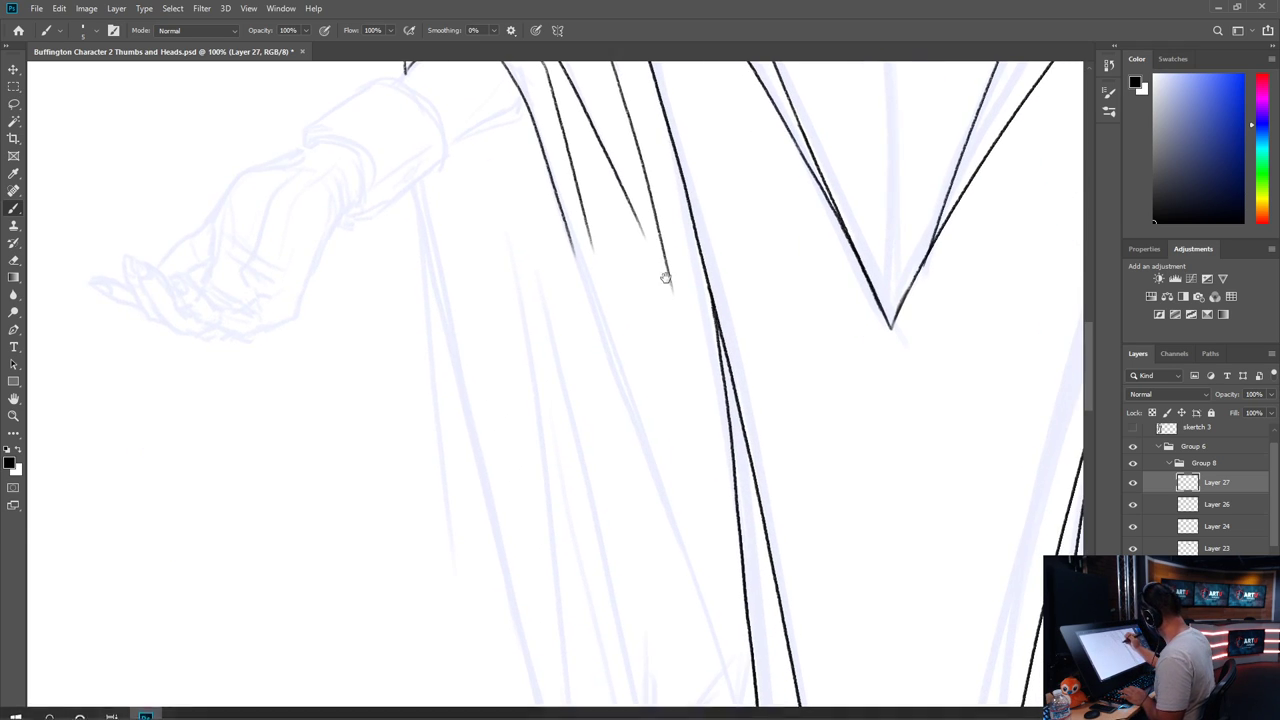
drag(558, 210, 710, 655)
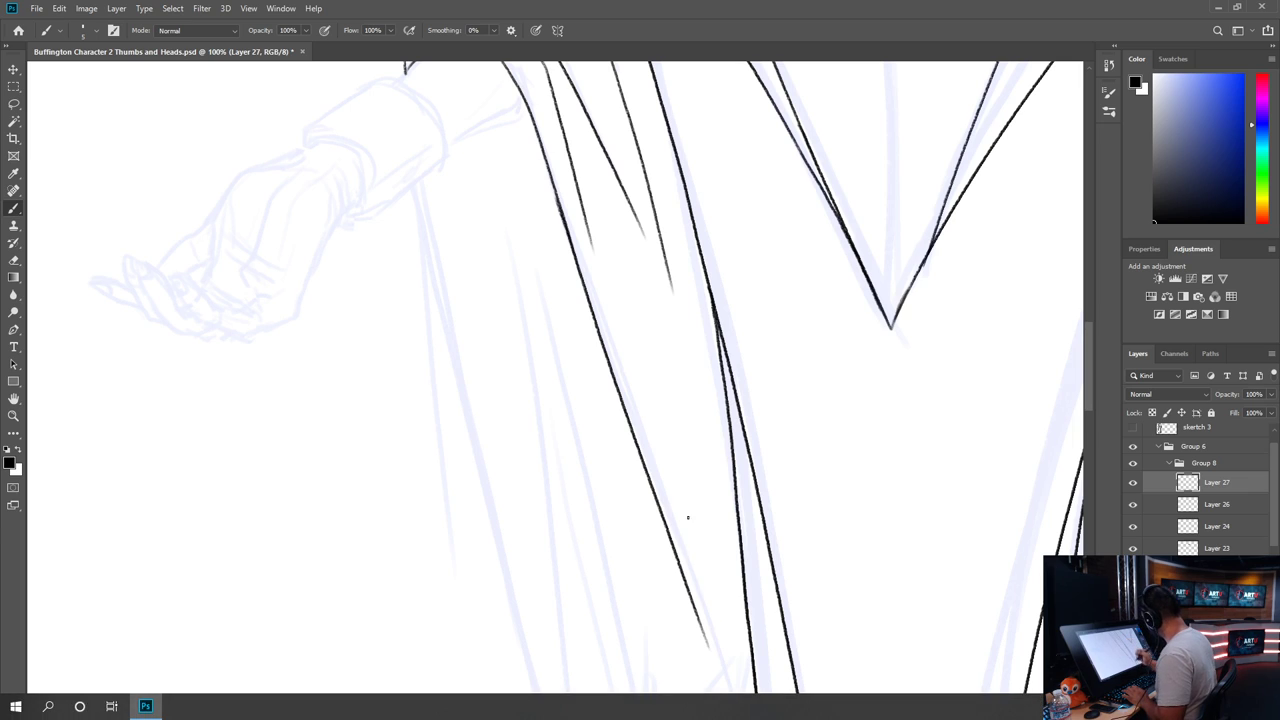
drag(693, 370, 536, 96)
drag(528, 305, 612, 535)
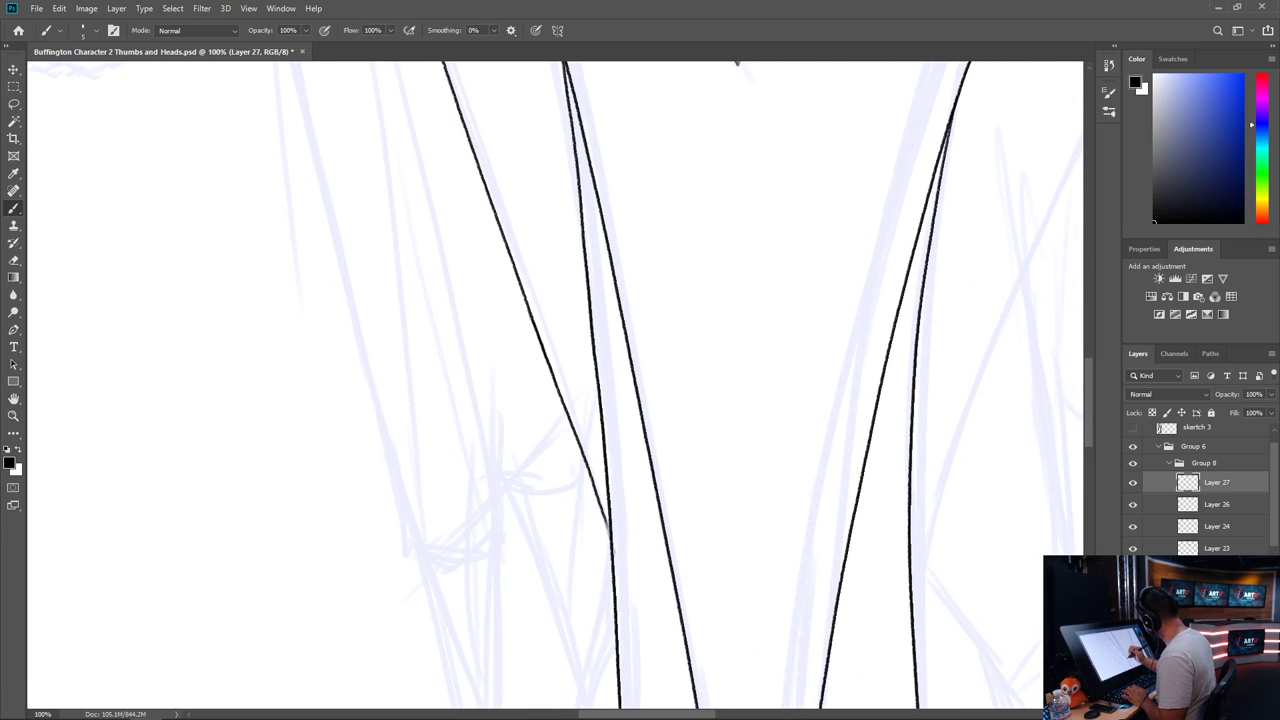
Lengthen the left sleeve's inner fold lines down along the hanging cloth
drag(594, 414, 654, 663)
mouse_move(571, 296)
mouse_down()
mouse_move(610, 432)
mouse_move(586, 283)
mouse_move(556, 396)
mouse_move(614, 572)
mouse_up()
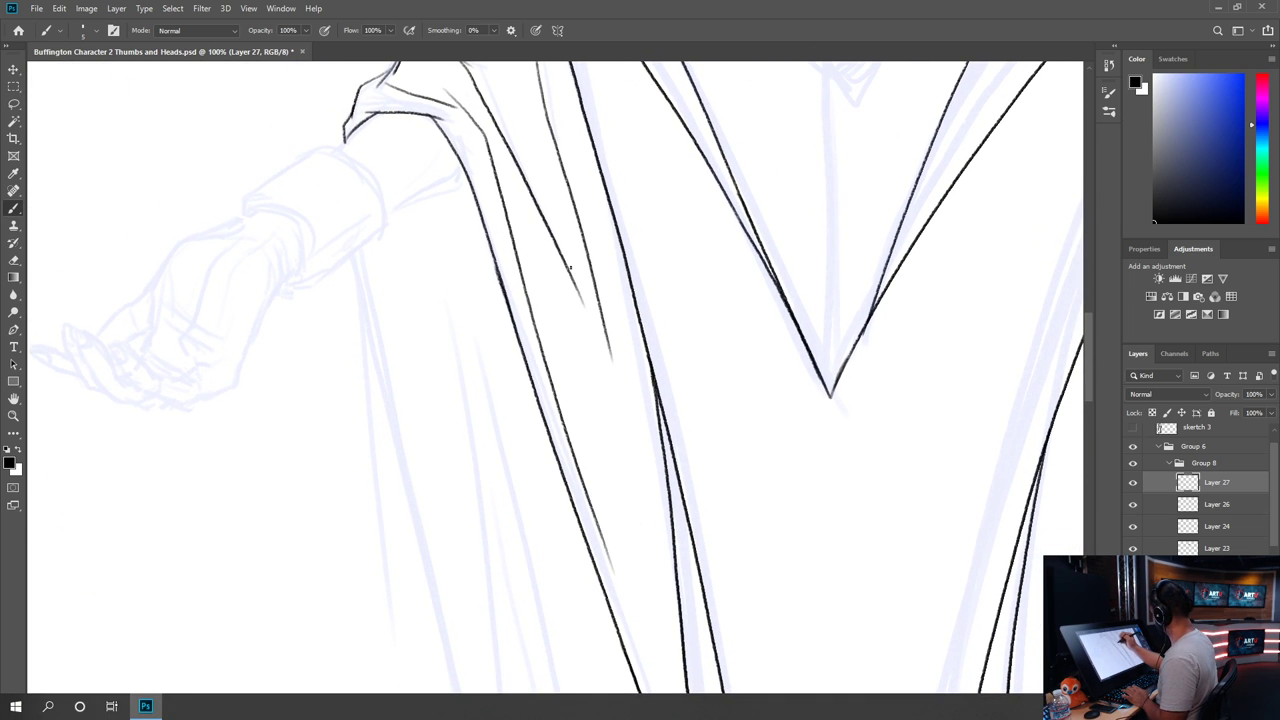
mouse_move(586, 330)
mouse_down()
mouse_move(646, 612)
mouse_move(580, 360)
mouse_move(614, 512)
mouse_up()
drag(516, 212, 694, 620)
Ink the underside of the left forearm between the wrist cuff and the sleeve edge
mouse_move(615, 360)
mouse_down()
mouse_move(686, 466)
mouse_move(689, 456)
mouse_up()
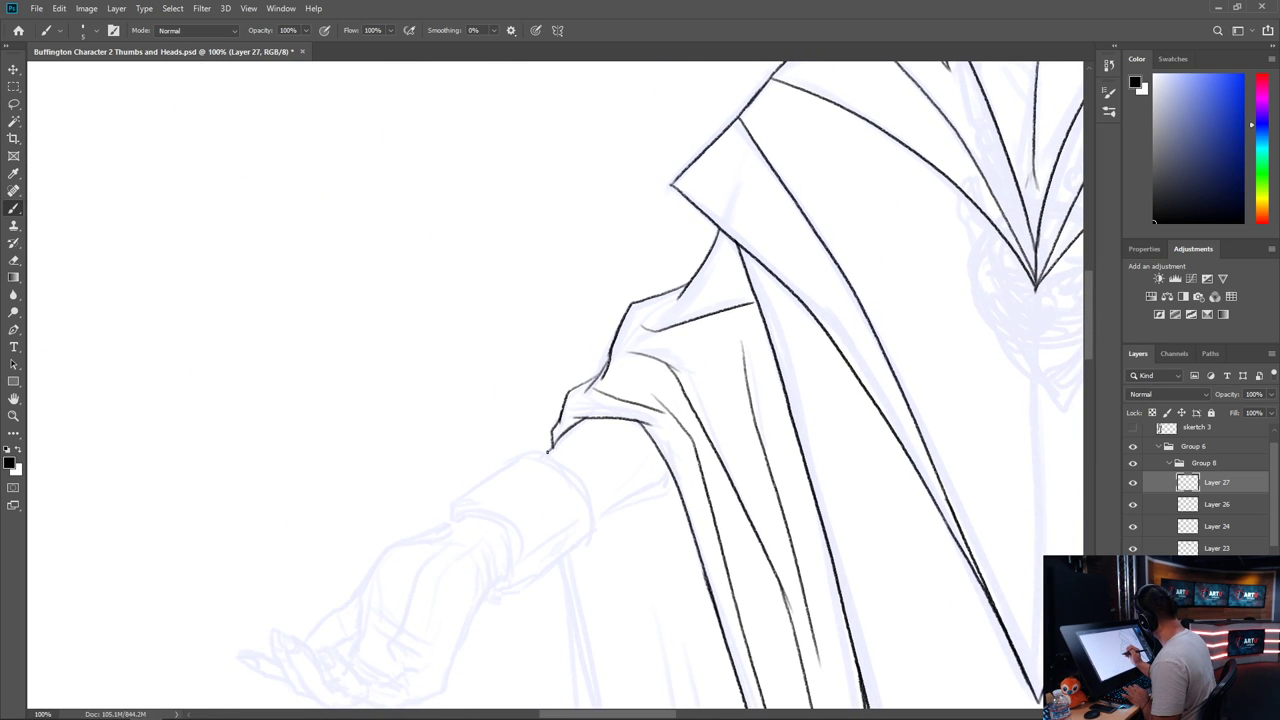
drag(593, 521, 666, 482)
key(ctrl+z)
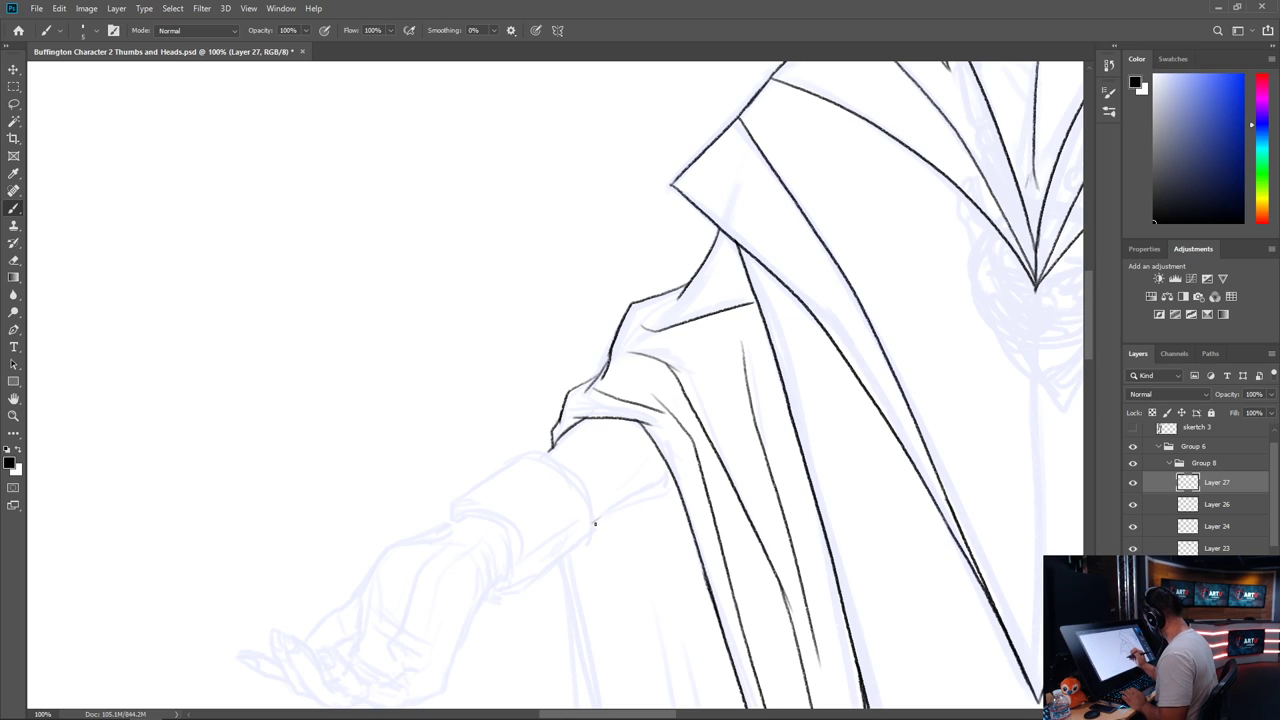
mouse_move(592, 521)
mouse_down()
mouse_move(676, 478)
mouse_move(615, 465)
mouse_move(638, 253)
mouse_up()
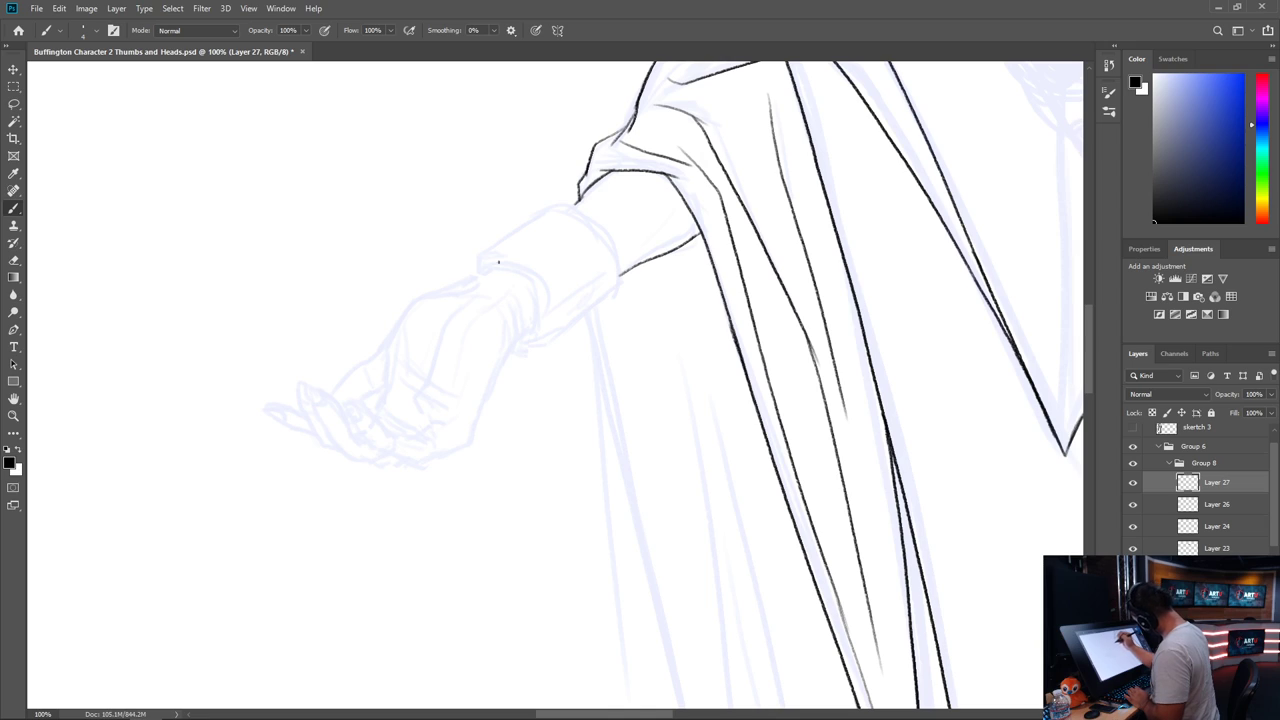
Ink the top of the left wrist and the cuff's curved opening with a double rim line
drag(466, 280, 487, 268)
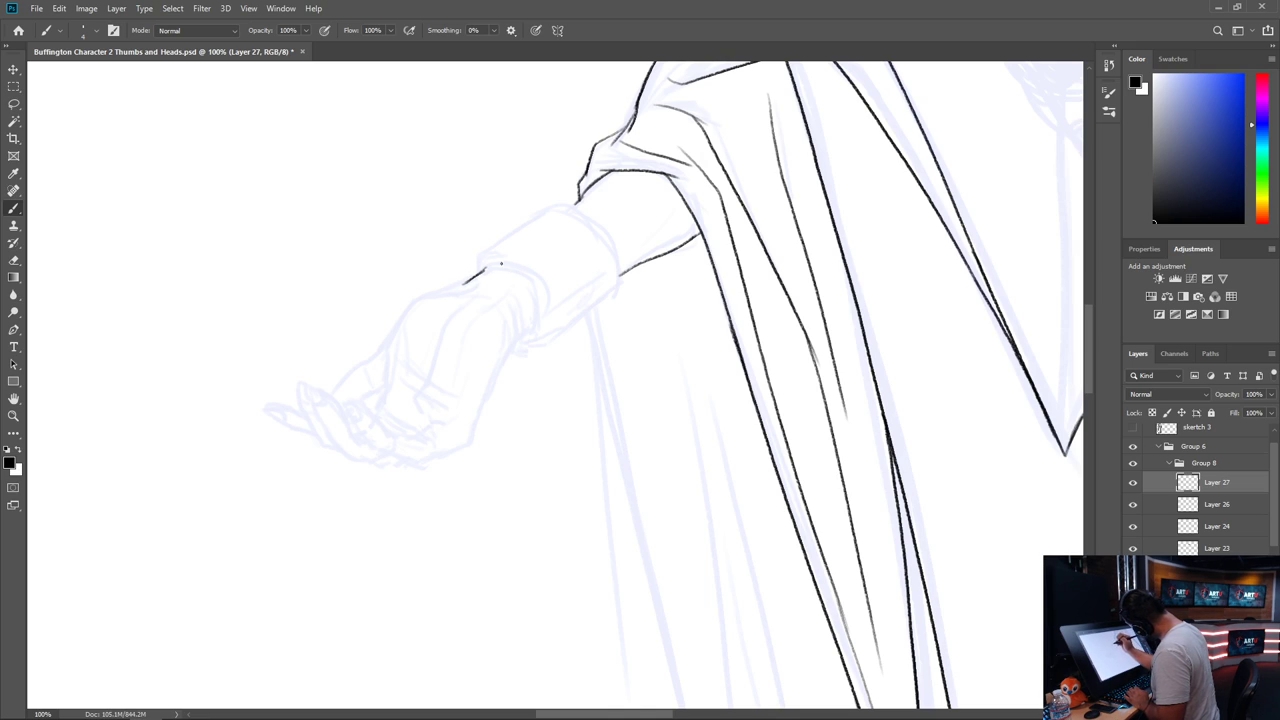
mouse_move(484, 268)
mouse_down()
mouse_move(524, 278)
mouse_move(536, 302)
mouse_move(516, 340)
mouse_up()
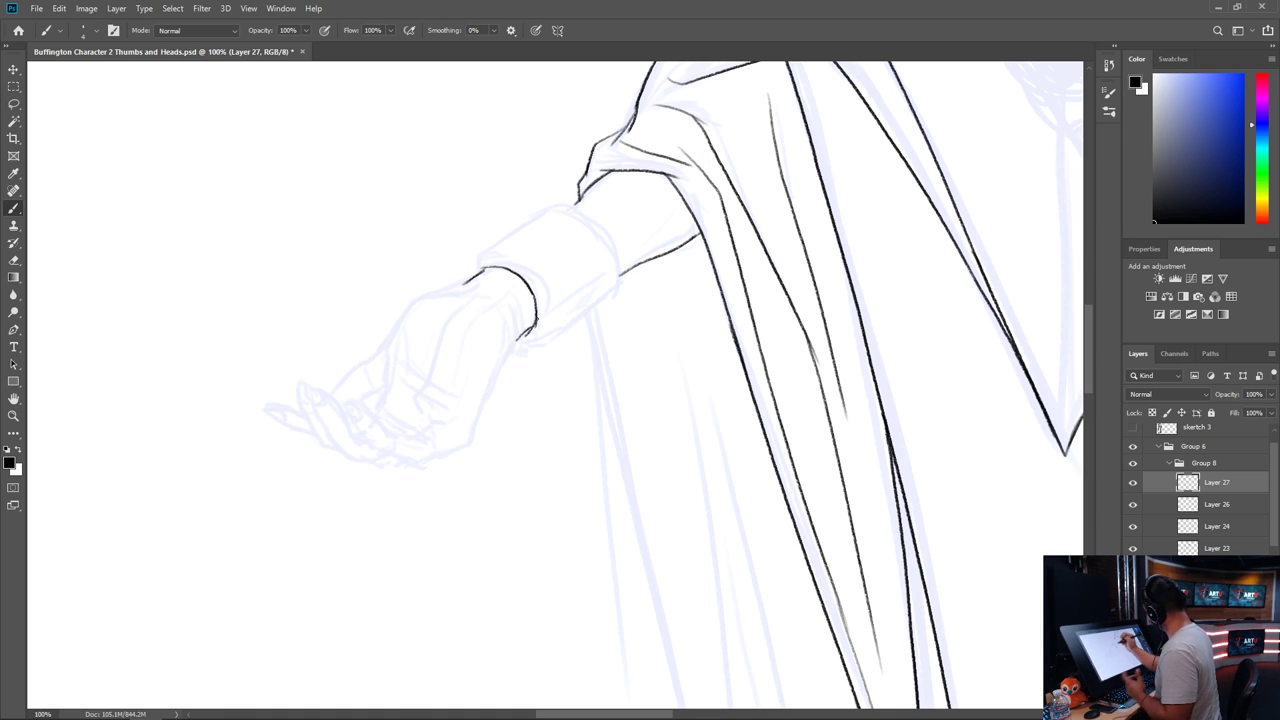
mouse_move(478, 267)
mouse_down()
mouse_move(493, 257)
mouse_move(544, 292)
mouse_move(541, 328)
mouse_up()
drag(537, 329, 521, 338)
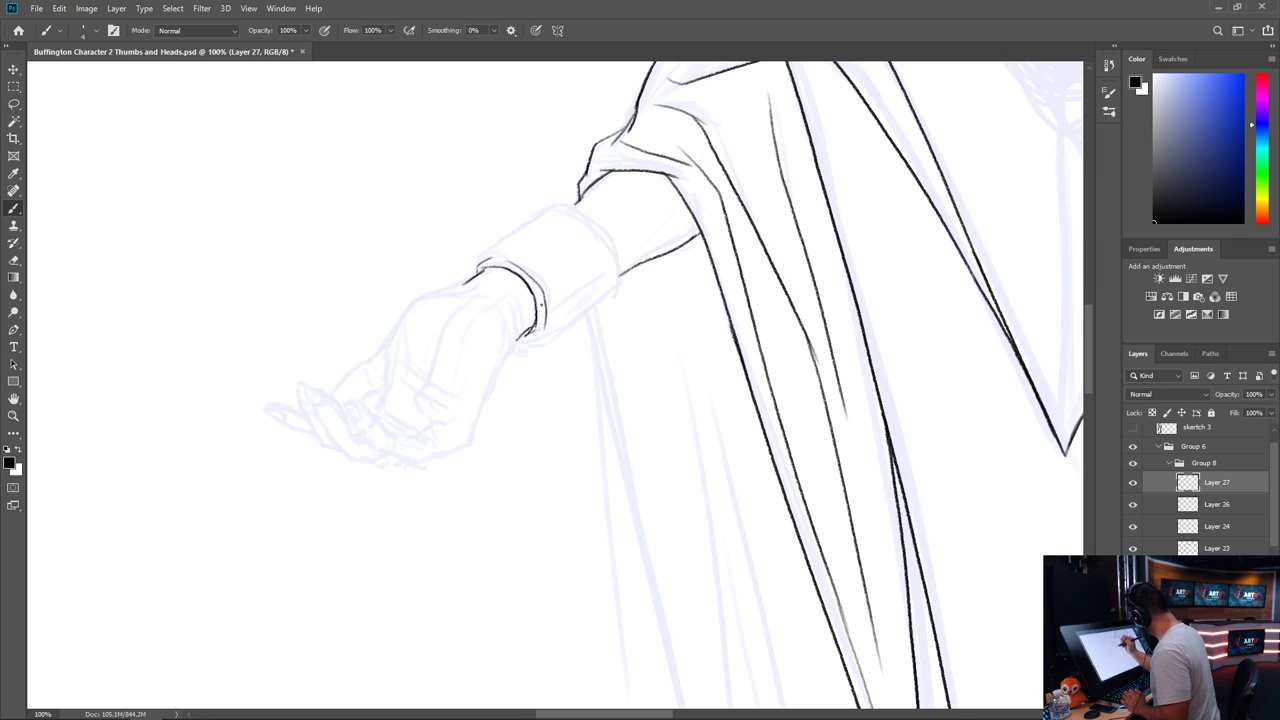
Ink the left forearm's cuff band along its upper edge, curved back rim and underside
drag(477, 266, 550, 217)
key(ctrl+z)
mouse_move(477, 266)
mouse_down()
mouse_move(558, 208)
mouse_move(600, 232)
mouse_move(617, 296)
mouse_up()
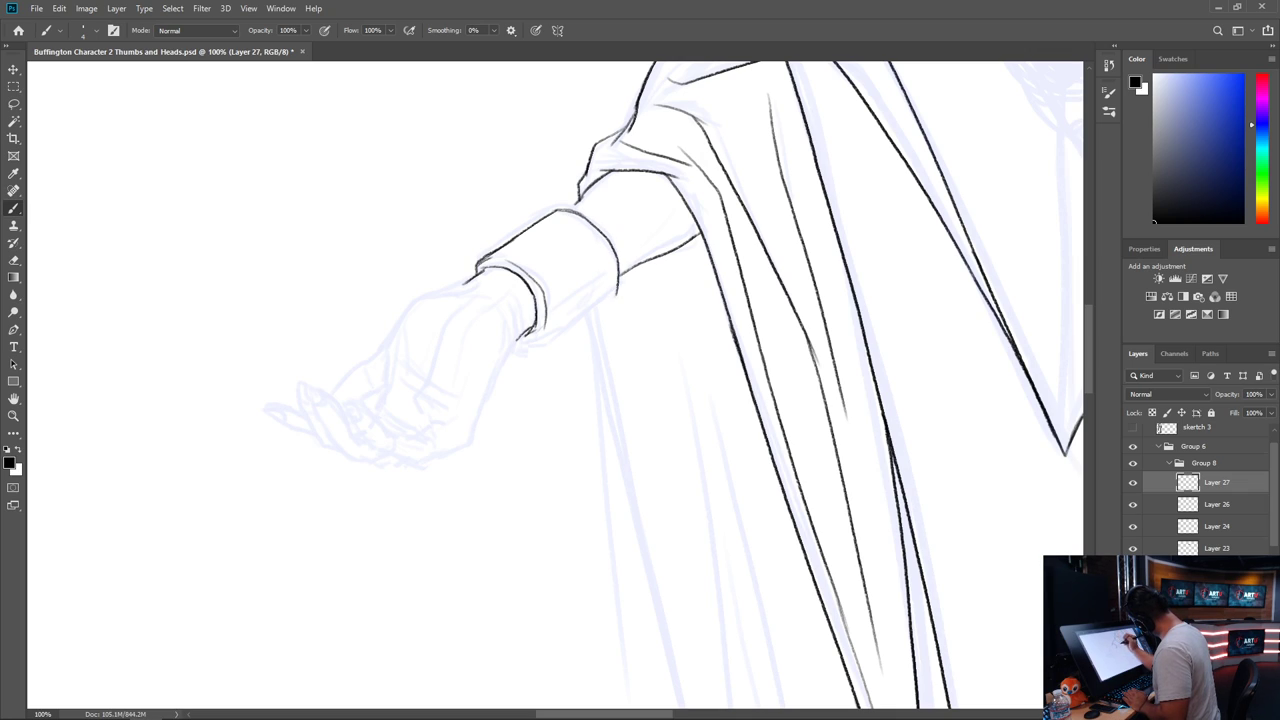
drag(518, 341, 618, 294)
drag(565, 212, 589, 193)
drag(535, 341, 616, 271)
Ink the left hand's upper and lower contours from the wrist cuff down to the palm
key(space)
drag(660, 437, 852, 367)
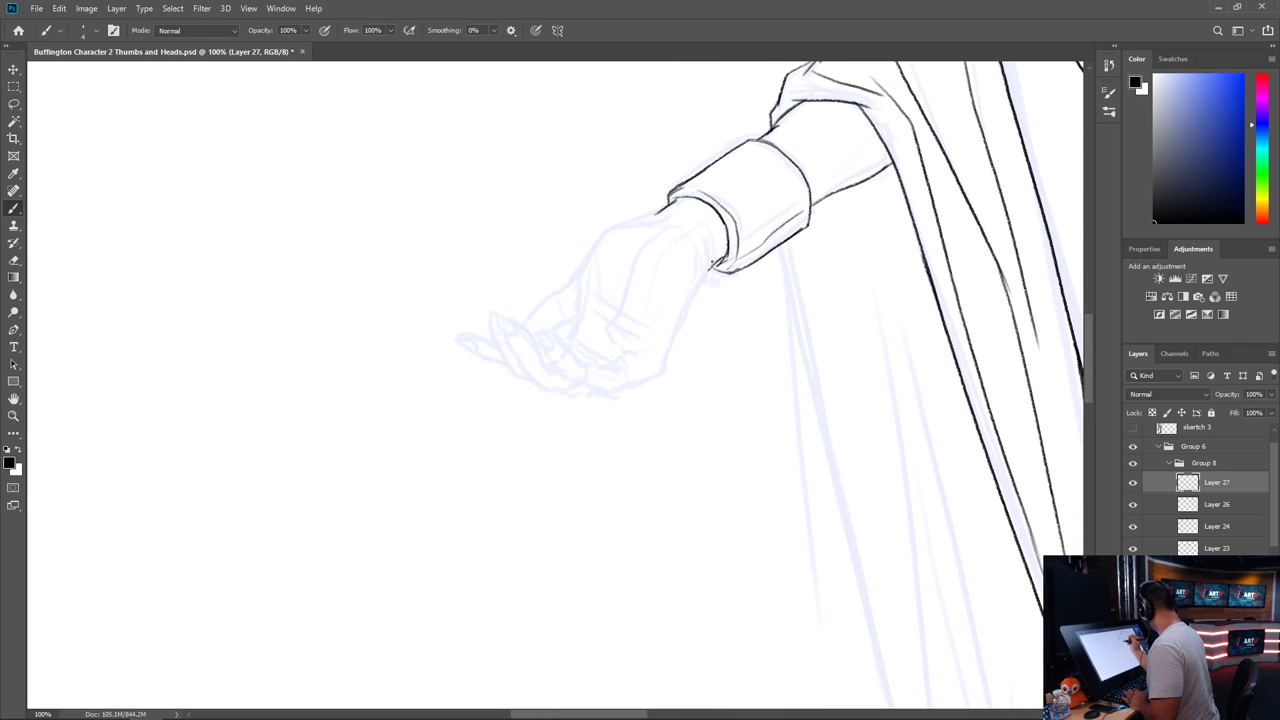
drag(708, 264, 662, 368)
drag(664, 212, 590, 256)
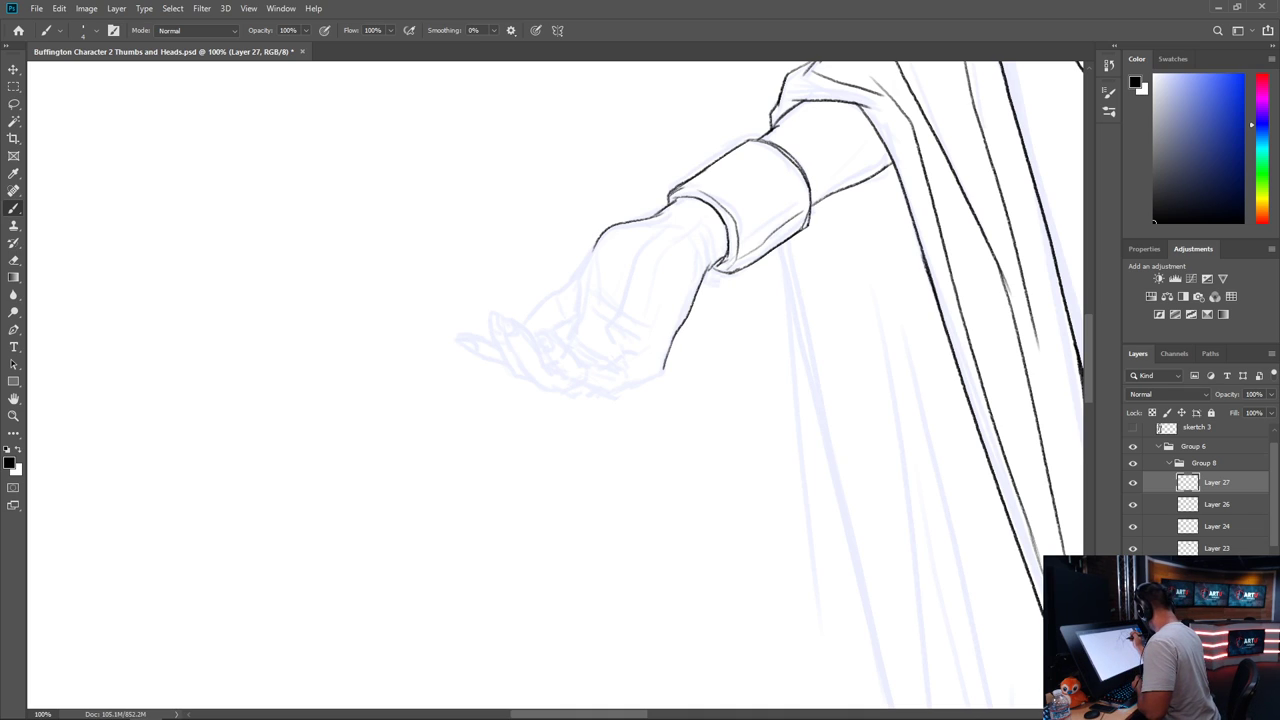
Erase the overshooting ink at the left cuff's lower back corner and redraw the short corner edge
key(l)
mouse_move(806, 238)
mouse_down()
mouse_move(804, 226)
mouse_move(829, 234)
mouse_move(818, 238)
mouse_up()
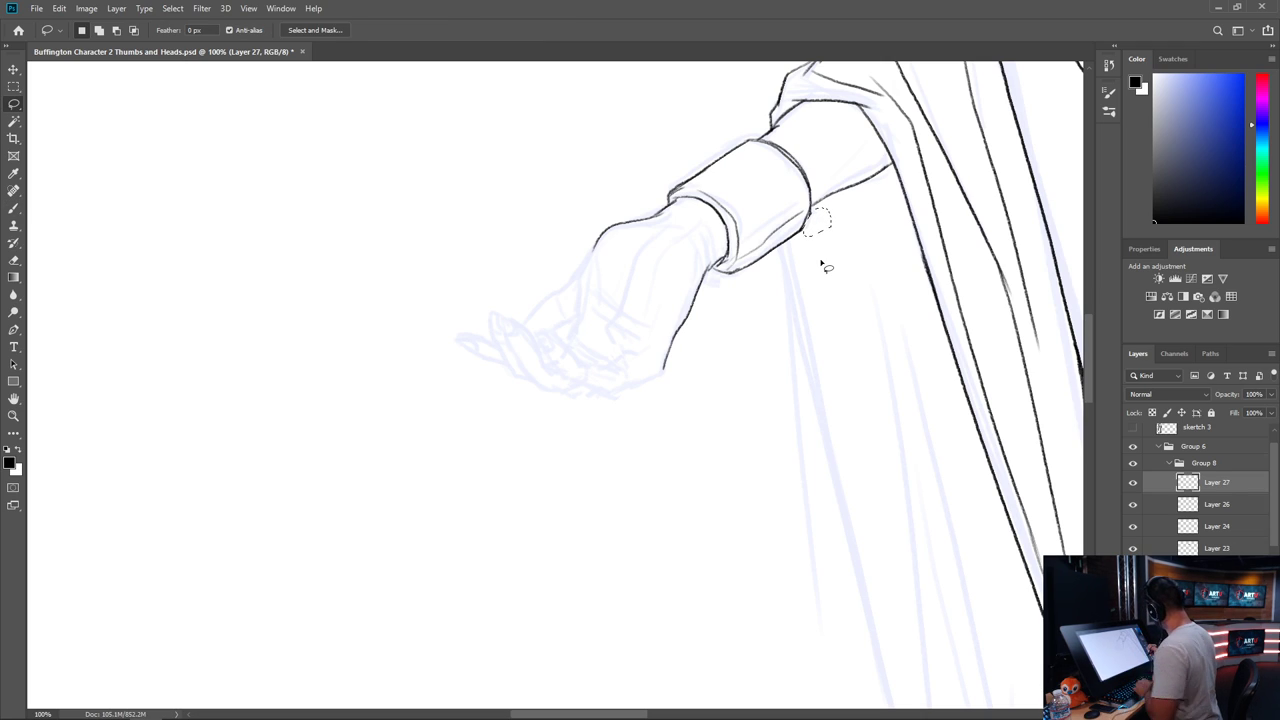
key(Delete)
key(ctrl+d)
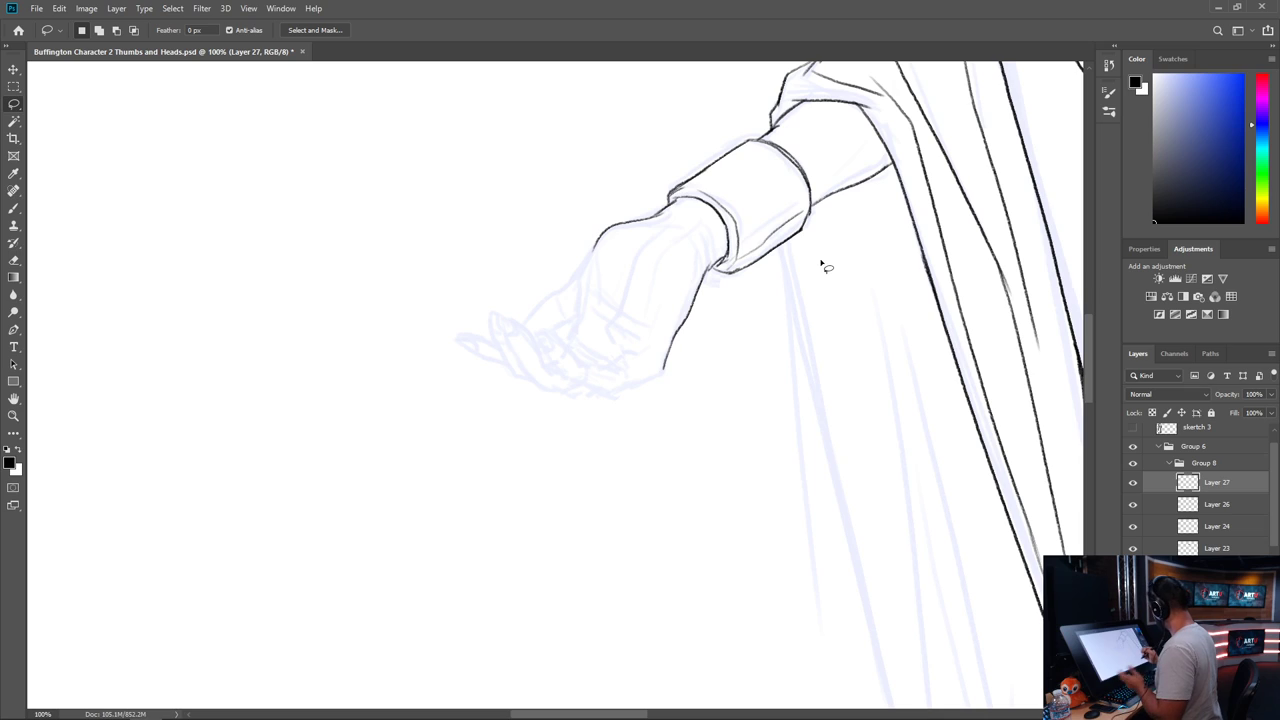
key(b)
drag(810, 211, 800, 230)
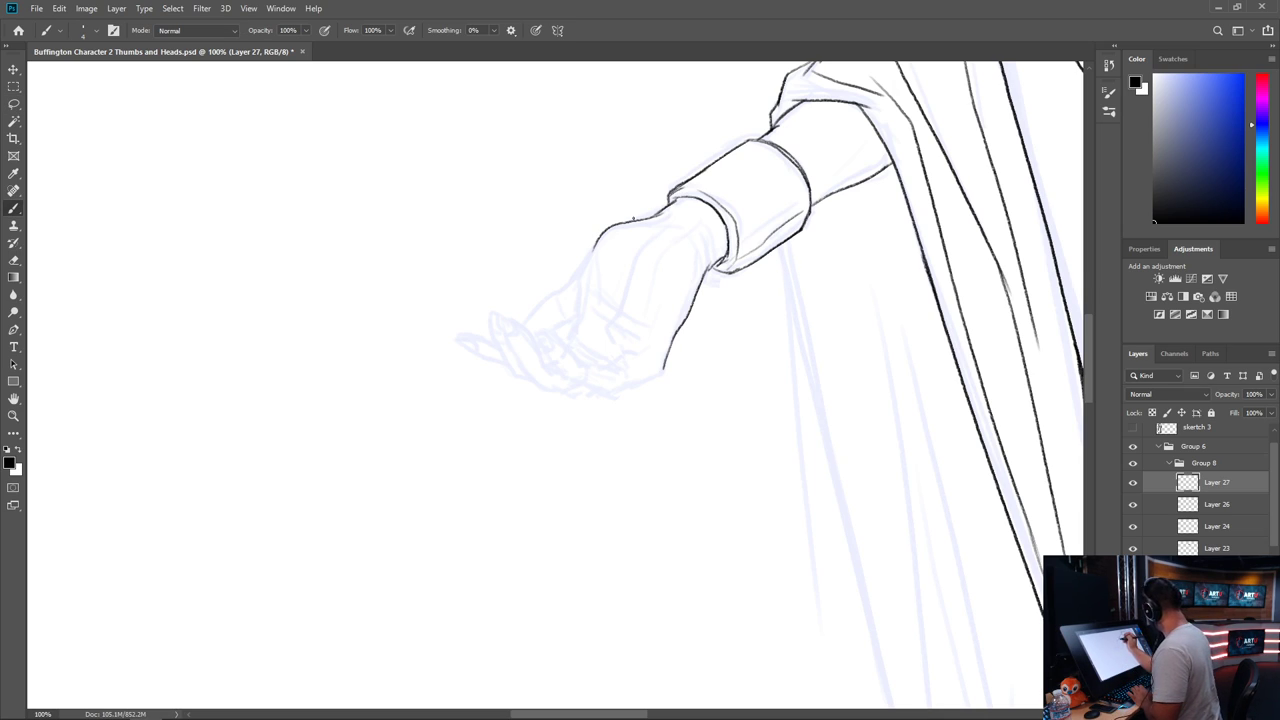
Extend the left hand's upper contour toward the fingers and ink the main crease lines inside the palm
mouse_move(600, 236)
mouse_down()
mouse_move(572, 277)
mouse_move(588, 266)
mouse_move(576, 323)
mouse_up()
drag(588, 278, 578, 316)
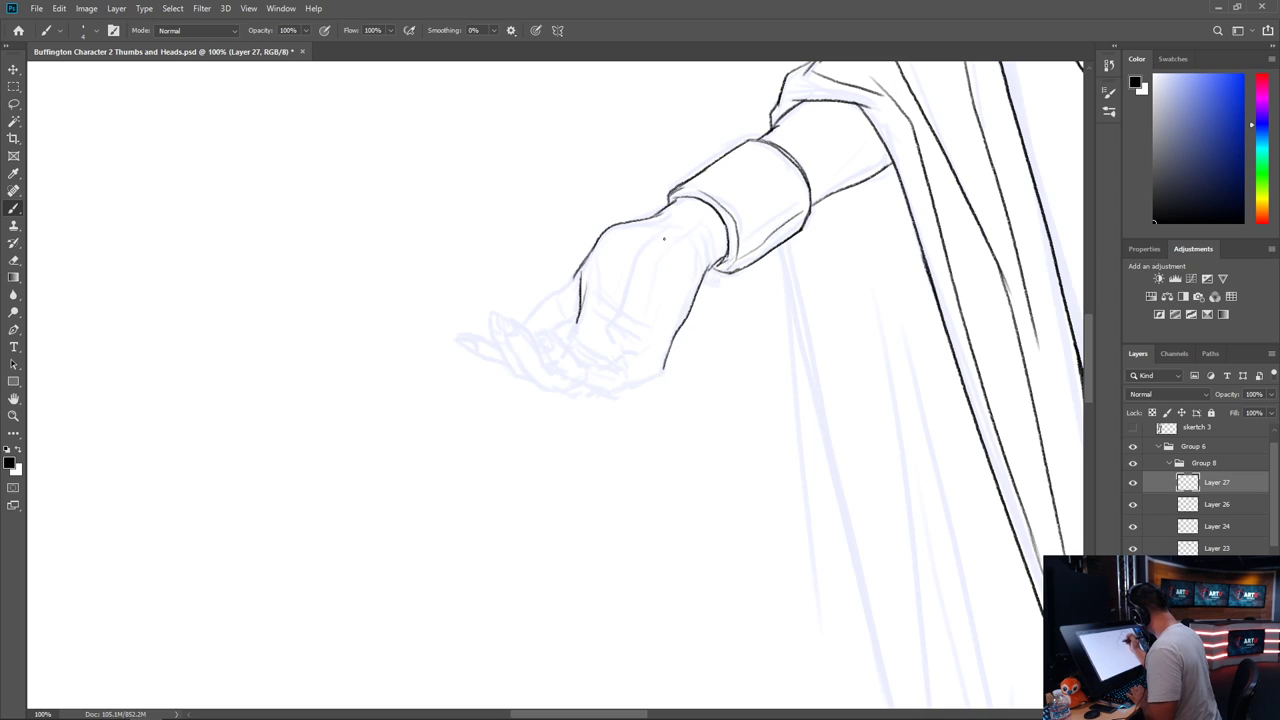
mouse_move(656, 234)
mouse_down()
mouse_move(616, 321)
mouse_move(612, 294)
mouse_move(594, 291)
mouse_move(640, 342)
mouse_up()
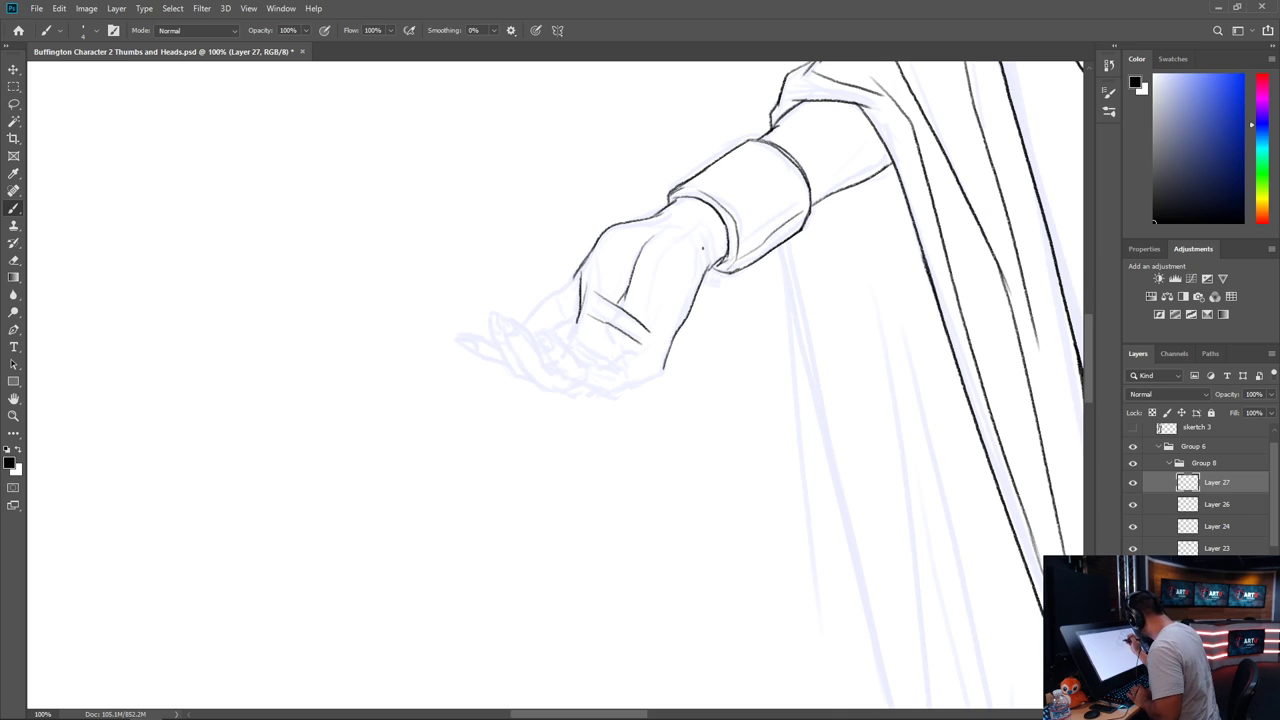
drag(696, 260, 655, 346)
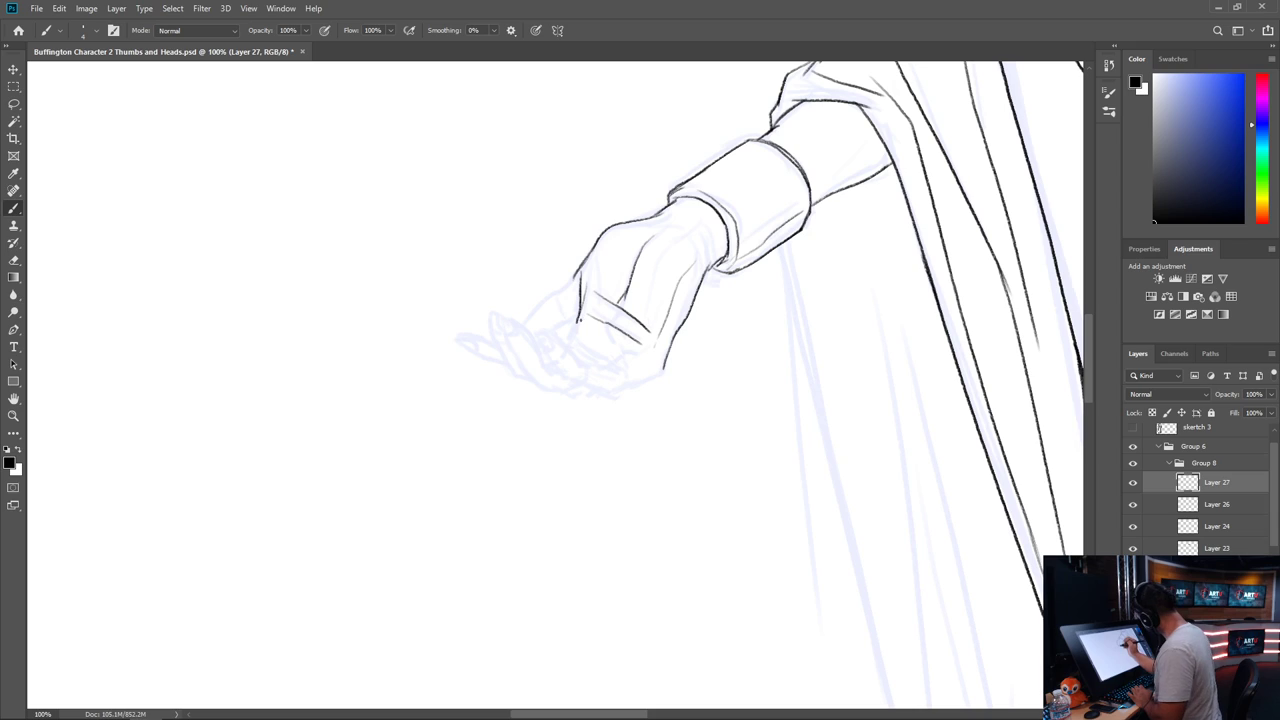
drag(578, 320, 568, 338)
drag(579, 272, 522, 320)
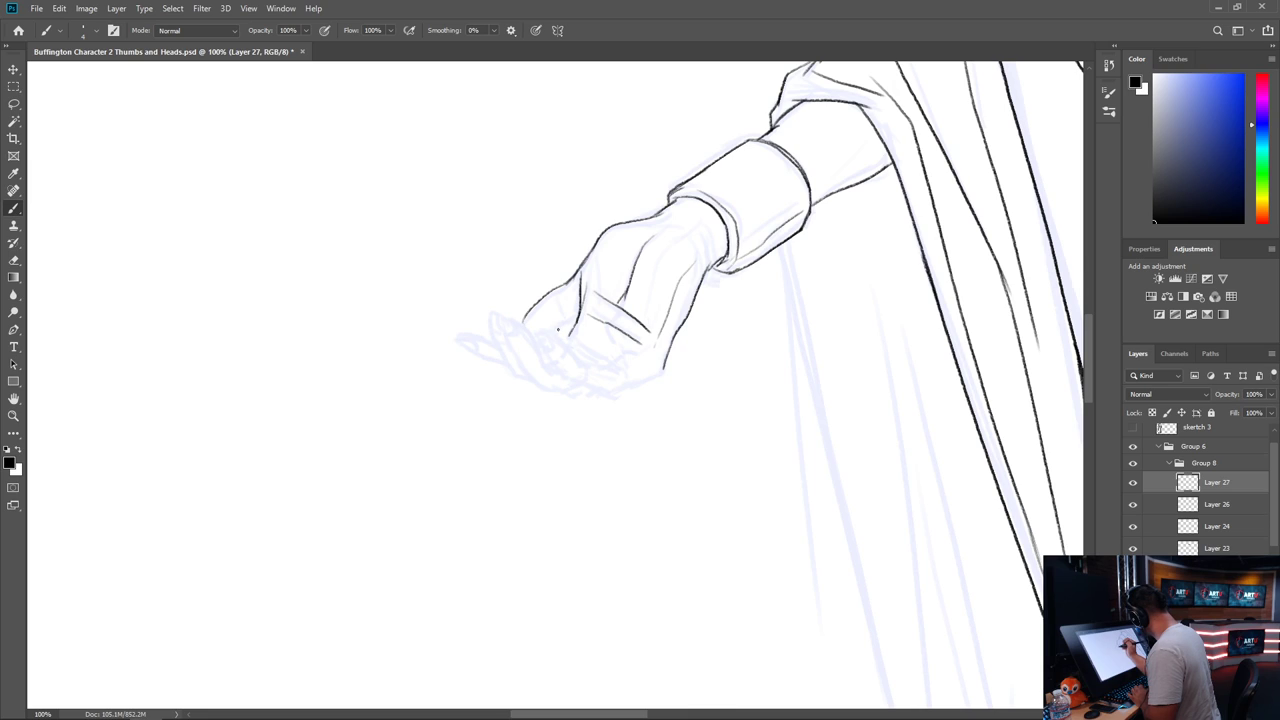
drag(553, 330, 567, 314)
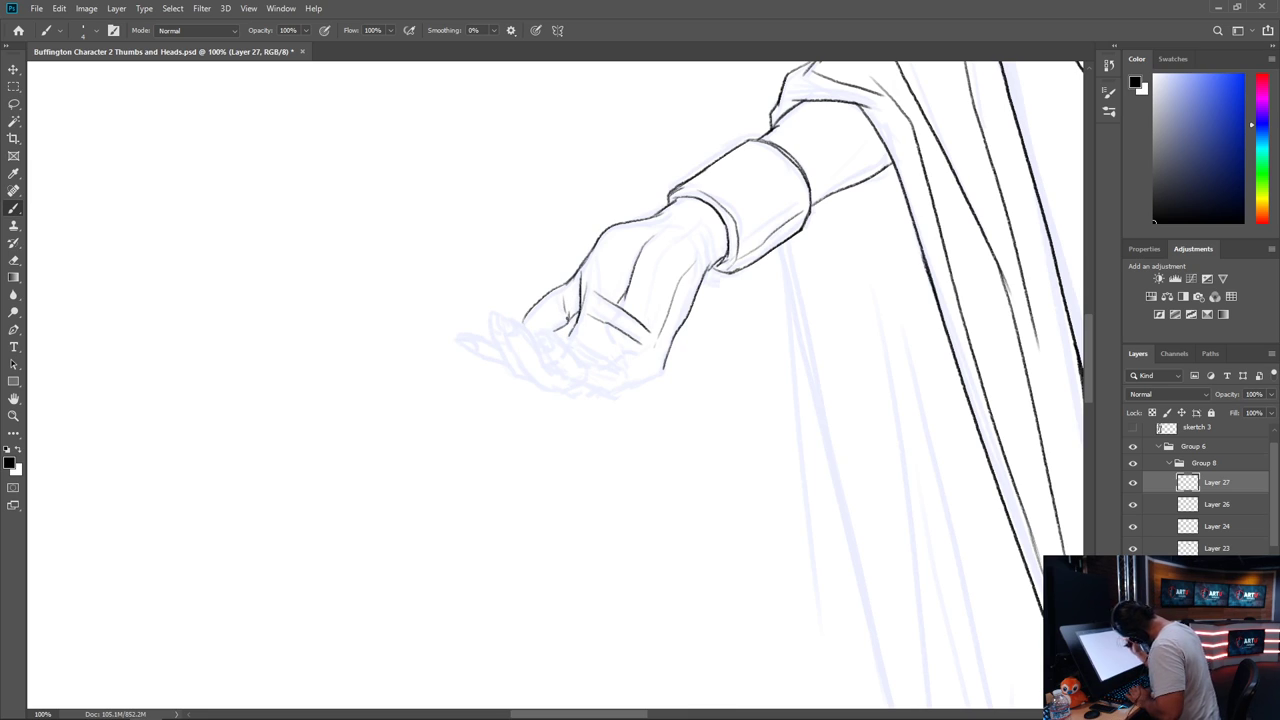
Ink the lower edge of the left palm and the nearest curled finger with its fingernail
key(space)
drag(800, 551, 537, 649)
drag(750, 440, 638, 600)
drag(682, 382, 446, 600)
drag(709, 443, 800, 330)
drag(482, 659, 772, 356)
drag(644, 503, 743, 374)
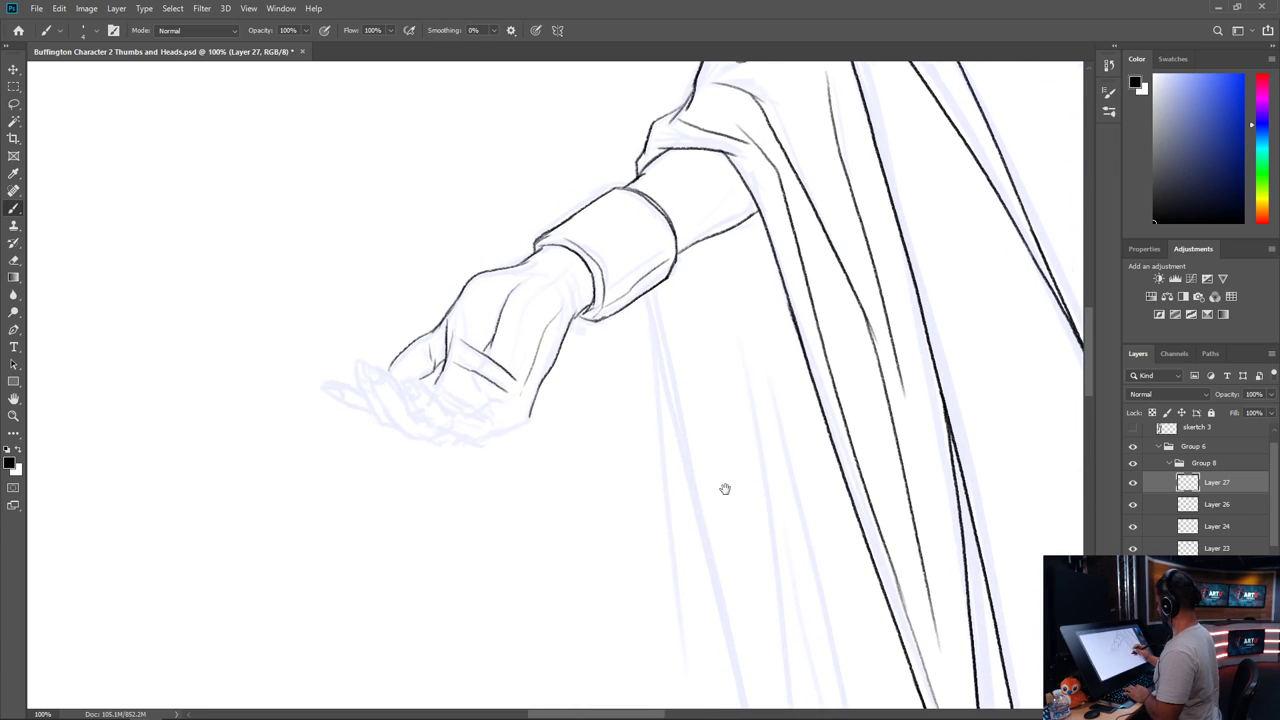
drag(723, 489, 737, 397)
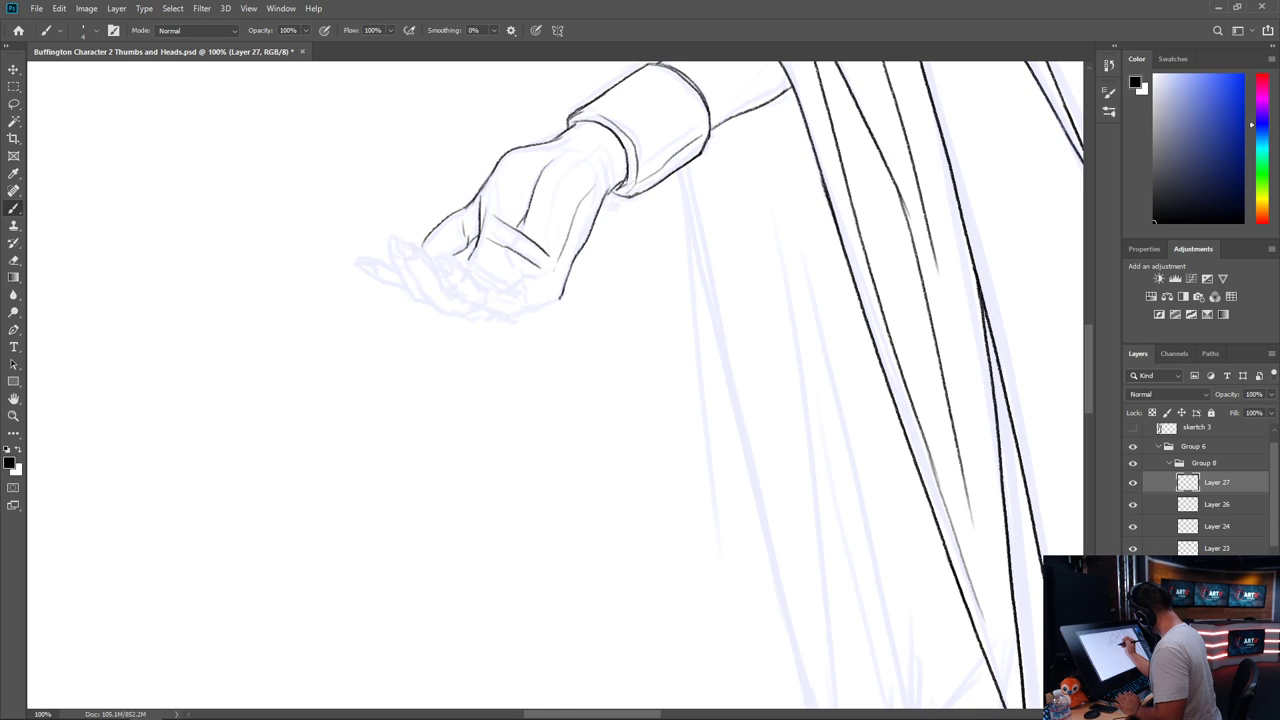
drag(556, 301, 496, 320)
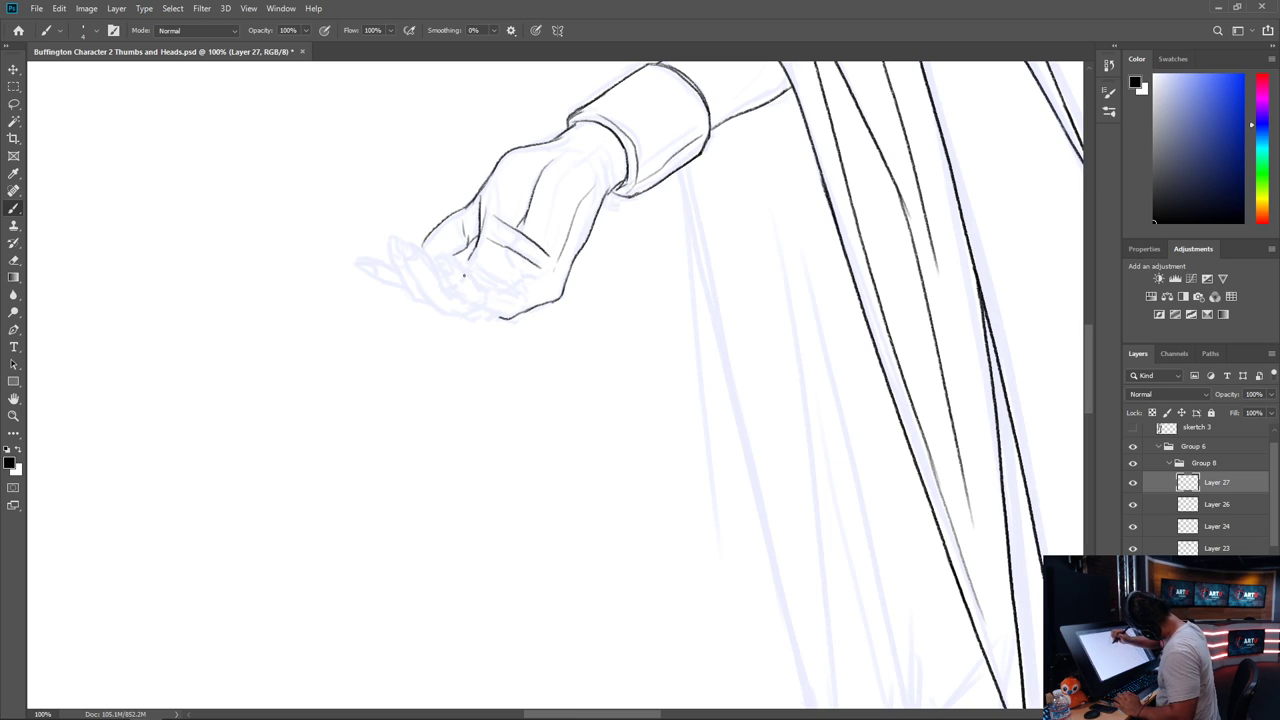
drag(437, 262, 504, 322)
click(474, 301)
mouse_move(436, 260)
mouse_down()
mouse_move(456, 275)
mouse_move(451, 254)
mouse_move(487, 295)
mouse_up()
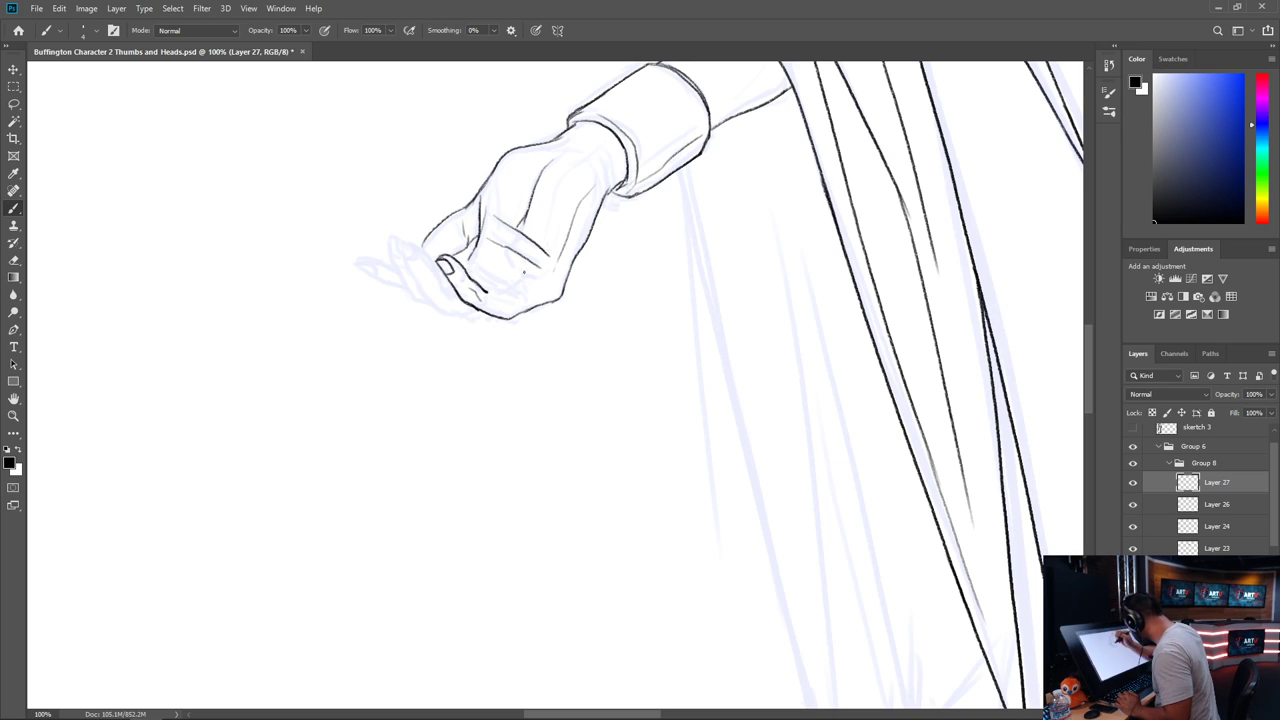
Add crease lines at the finger base, across the left palm and around the wrist inside the cuff
mouse_move(484, 287)
mouse_down()
mouse_move(489, 306)
mouse_move(510, 286)
mouse_up()
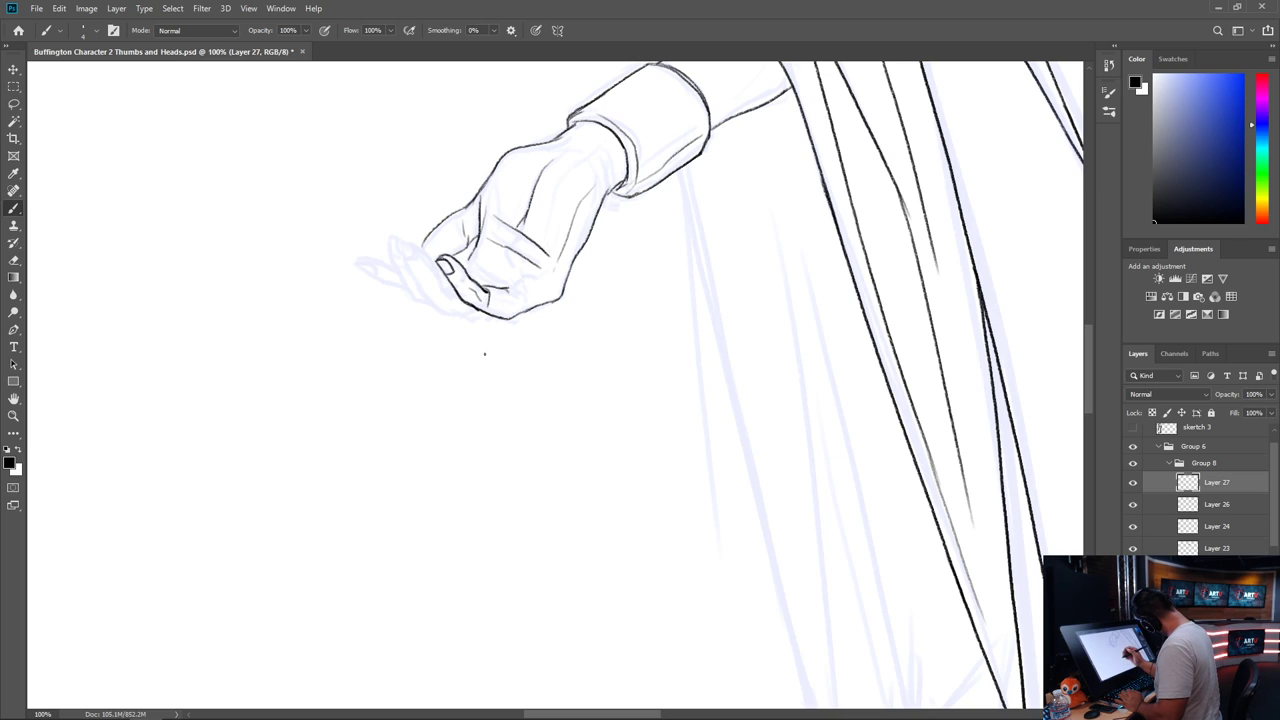
drag(505, 289, 535, 277)
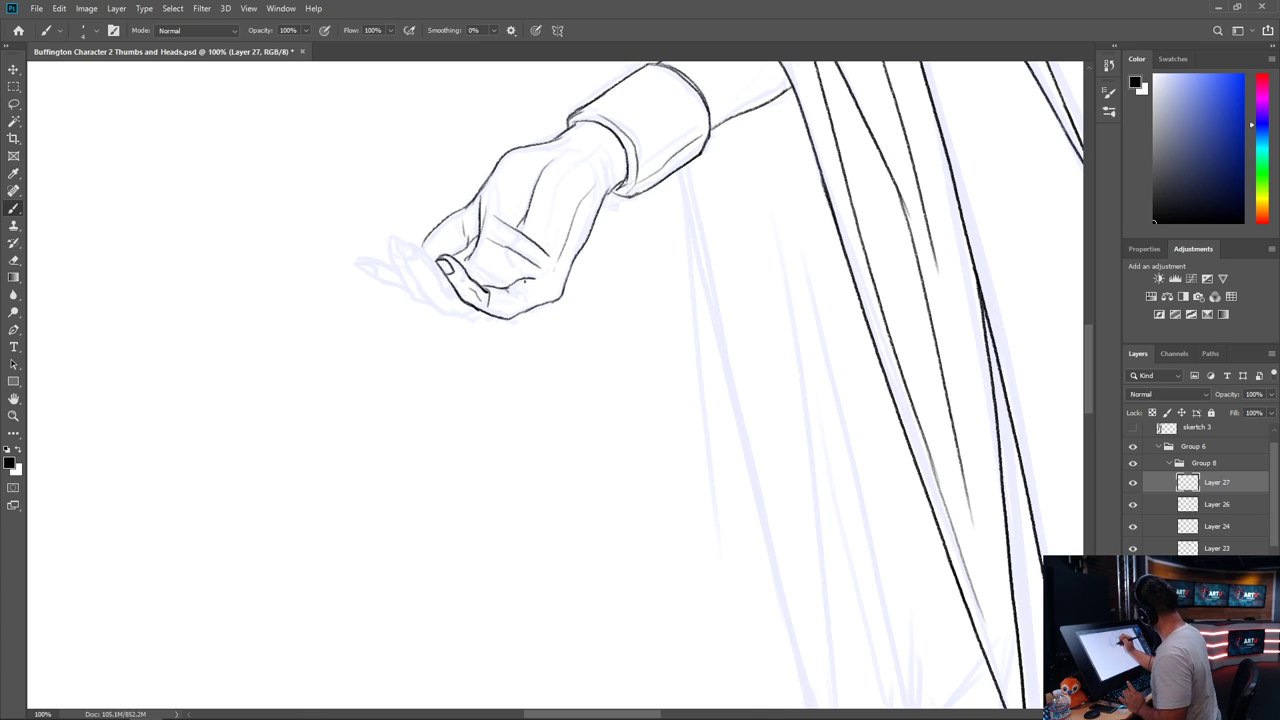
mouse_move(524, 282)
mouse_down()
mouse_move(545, 298)
mouse_move(464, 263)
mouse_move(498, 282)
mouse_move(547, 278)
mouse_up()
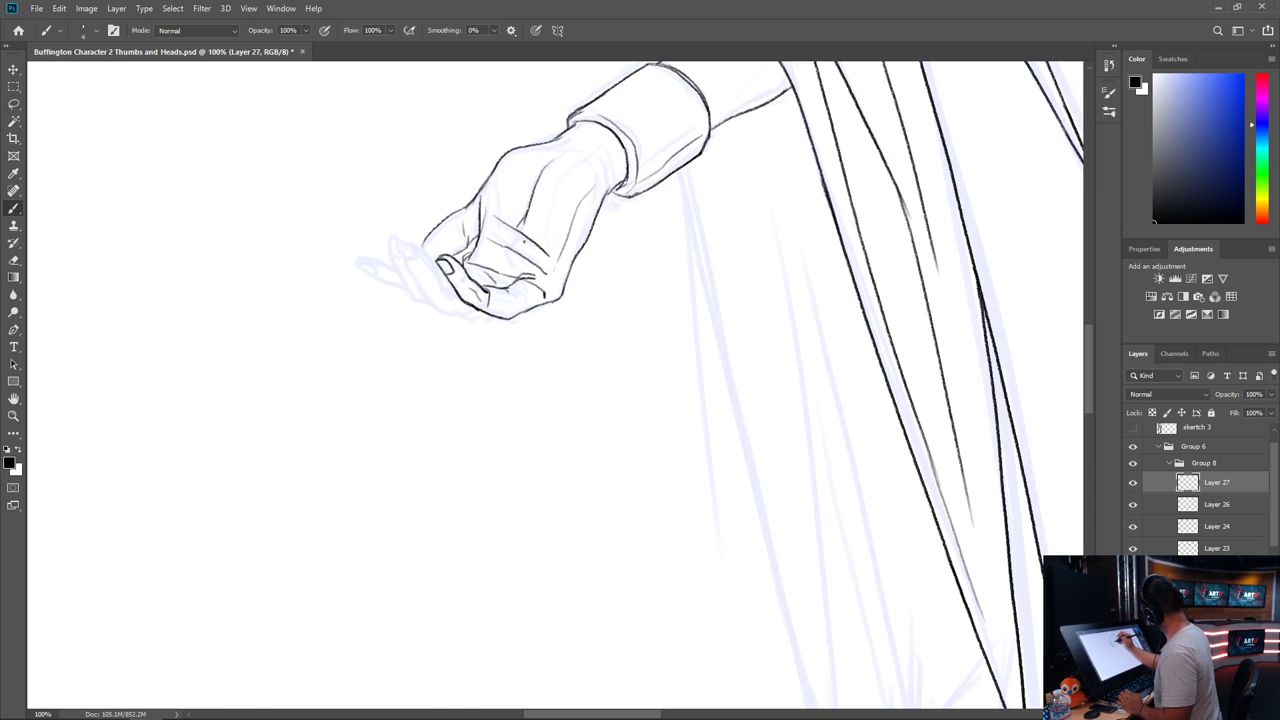
mouse_move(489, 197)
mouse_down()
mouse_move(547, 263)
mouse_move(543, 277)
mouse_up()
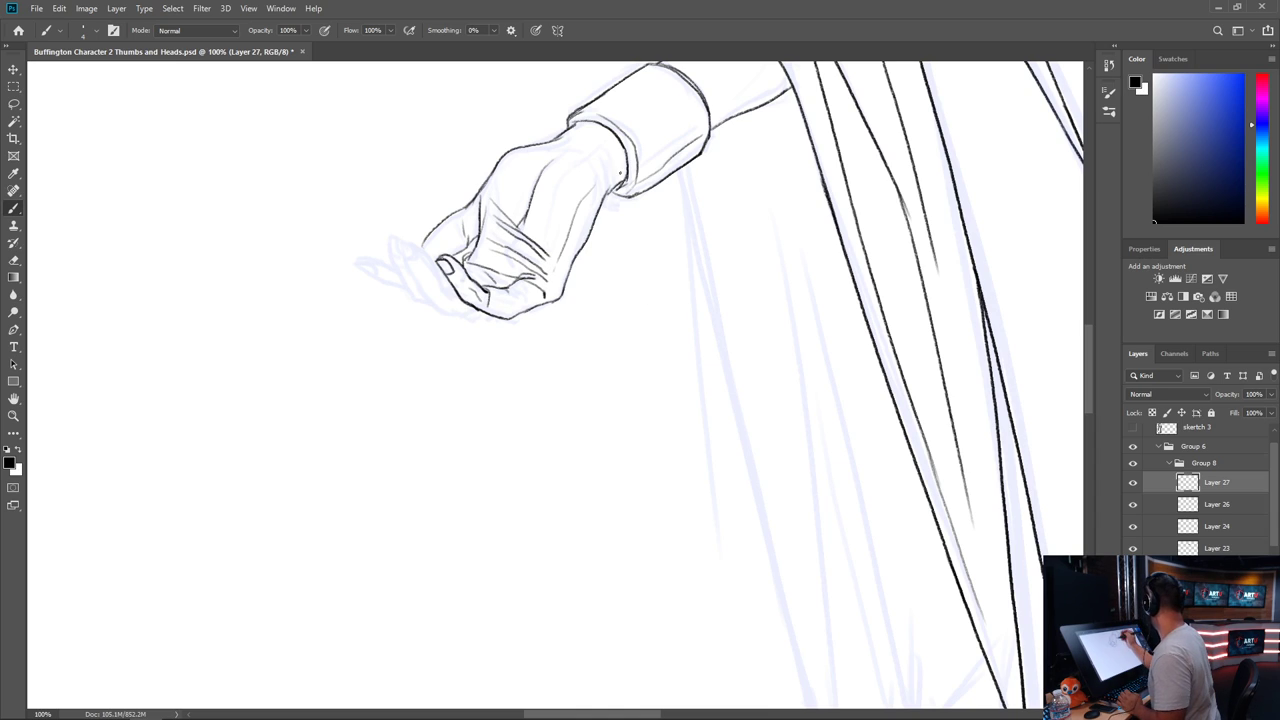
mouse_move(546, 134)
mouse_down()
mouse_move(600, 152)
mouse_move(611, 195)
mouse_move(596, 220)
mouse_up()
drag(479, 304, 490, 302)
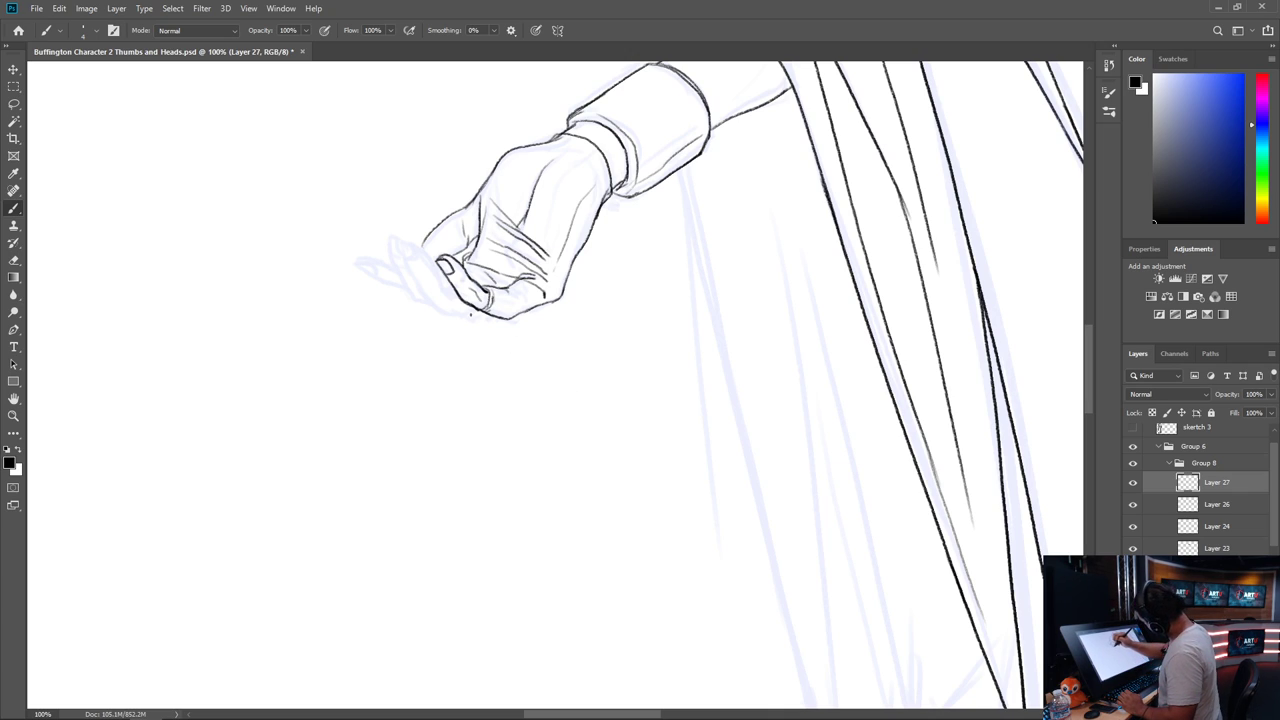
Ink the left hand's remaining three fingers with their fingernails, joining them to the underside of the palm
mouse_move(407, 262)
mouse_down()
mouse_move(413, 244)
mouse_move(409, 258)
mouse_move(430, 260)
mouse_move(442, 279)
mouse_move(413, 275)
mouse_move(440, 310)
mouse_move(446, 286)
mouse_move(444, 314)
mouse_move(486, 320)
mouse_up()
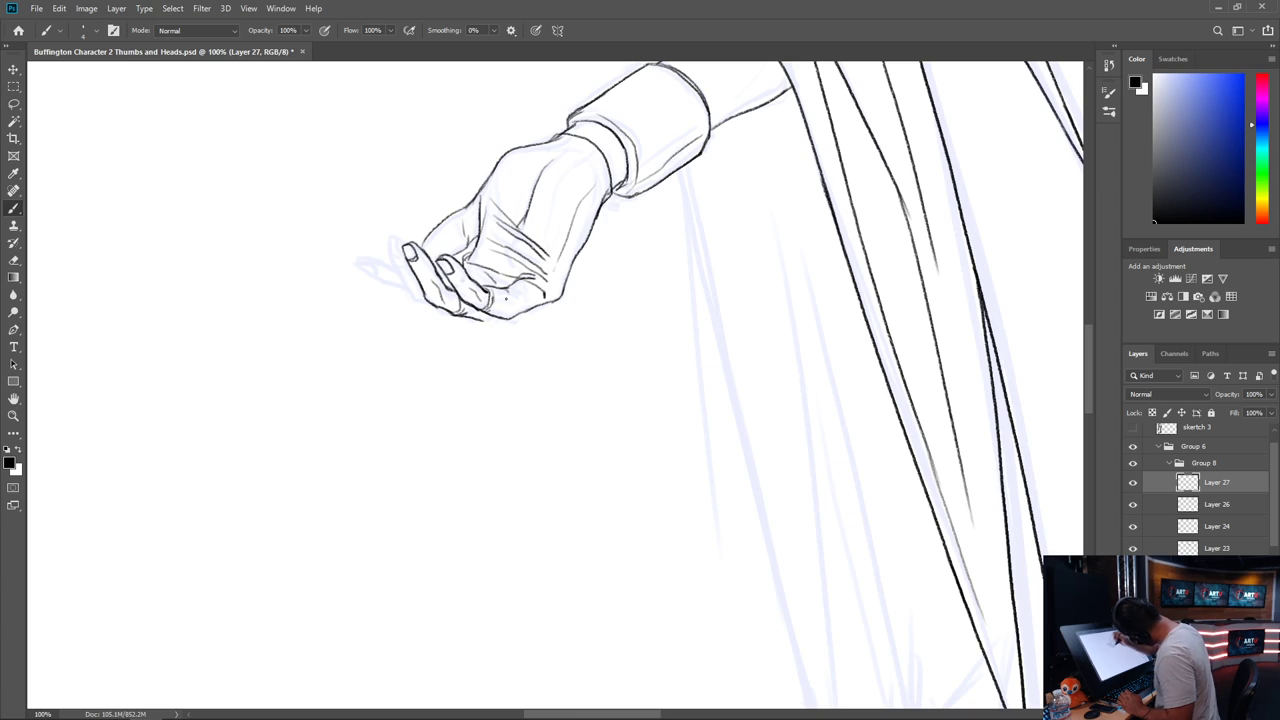
drag(483, 318, 506, 321)
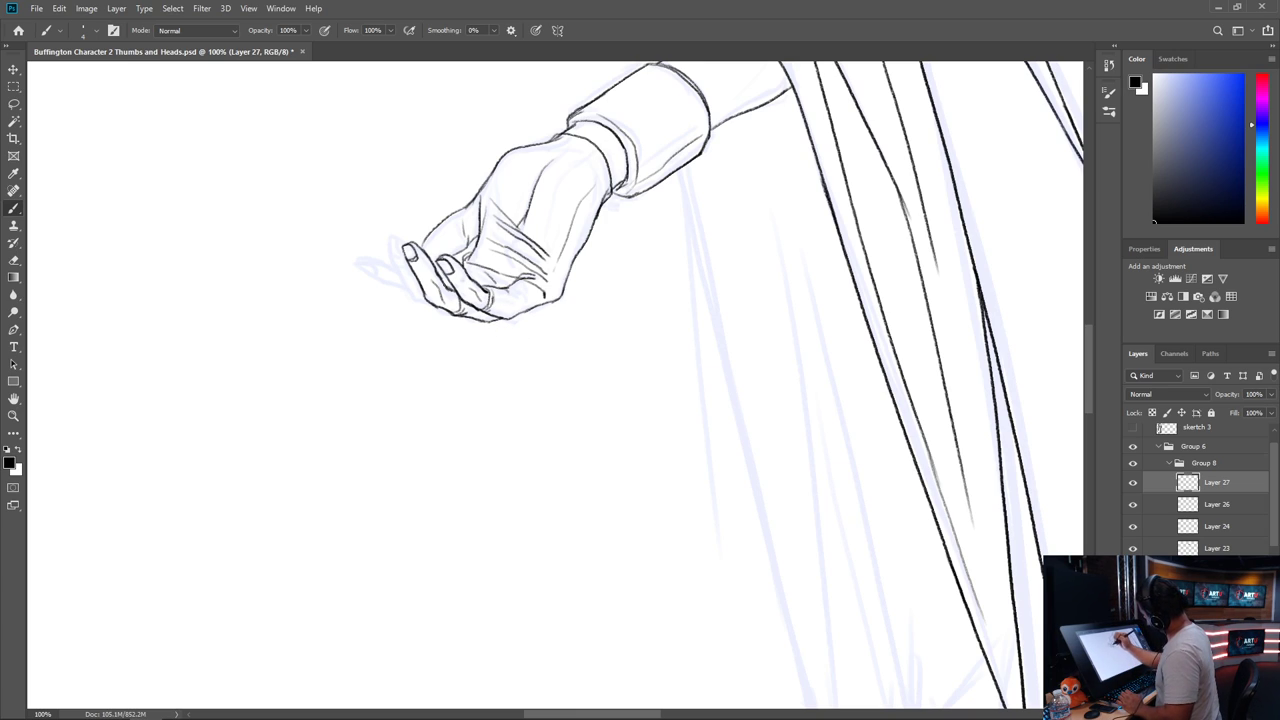
mouse_move(433, 305)
mouse_down()
mouse_move(396, 268)
mouse_move(395, 237)
mouse_move(390, 256)
mouse_move(401, 238)
mouse_up()
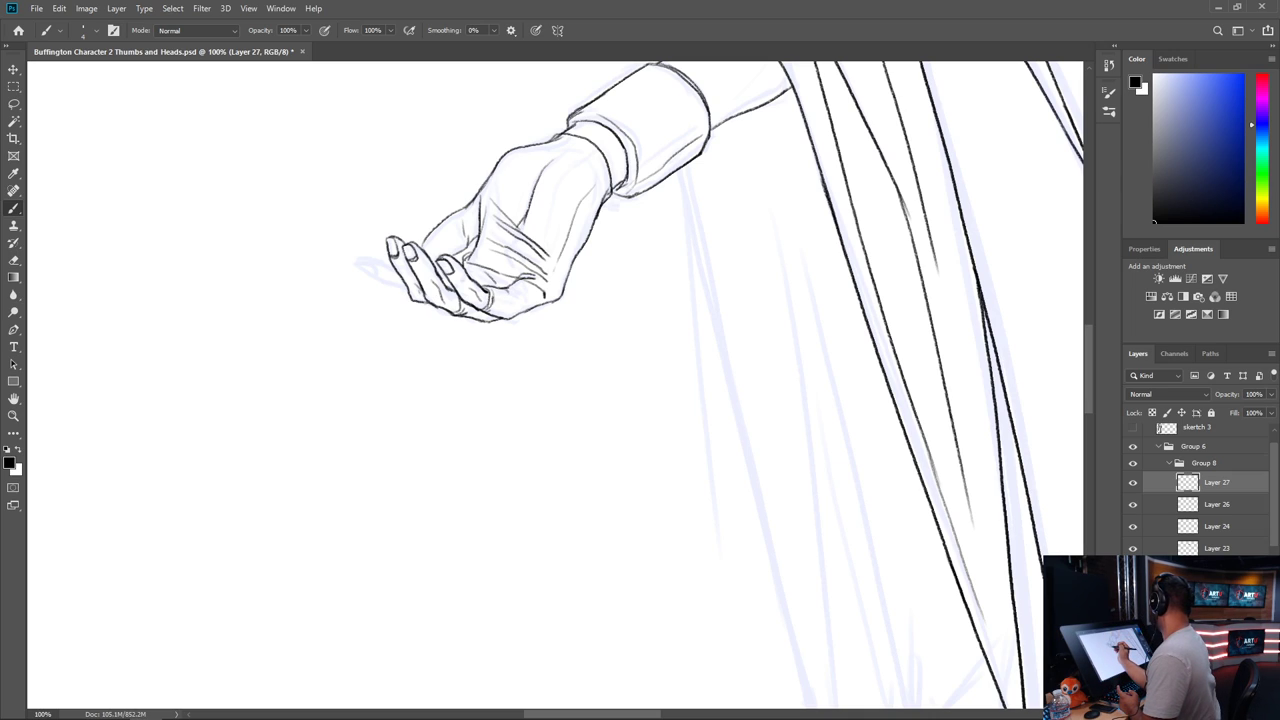
mouse_move(404, 308)
mouse_down()
mouse_move(362, 292)
mouse_move(373, 297)
mouse_move(363, 281)
mouse_move(389, 285)
mouse_move(407, 311)
mouse_move(409, 290)
mouse_move(384, 279)
mouse_up()
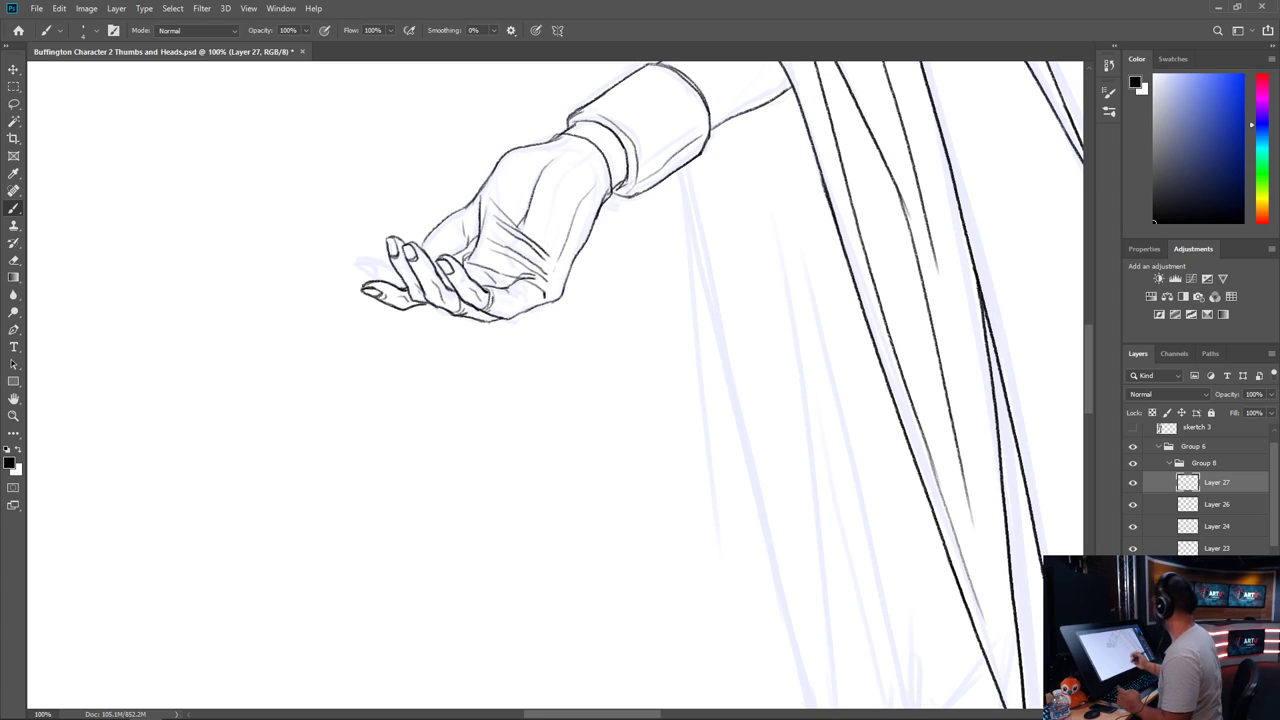
Reinforce the left hand's upper contour between palm and fingers, and touch up the line where the wrist enters the cuff
drag(429, 231, 470, 205)
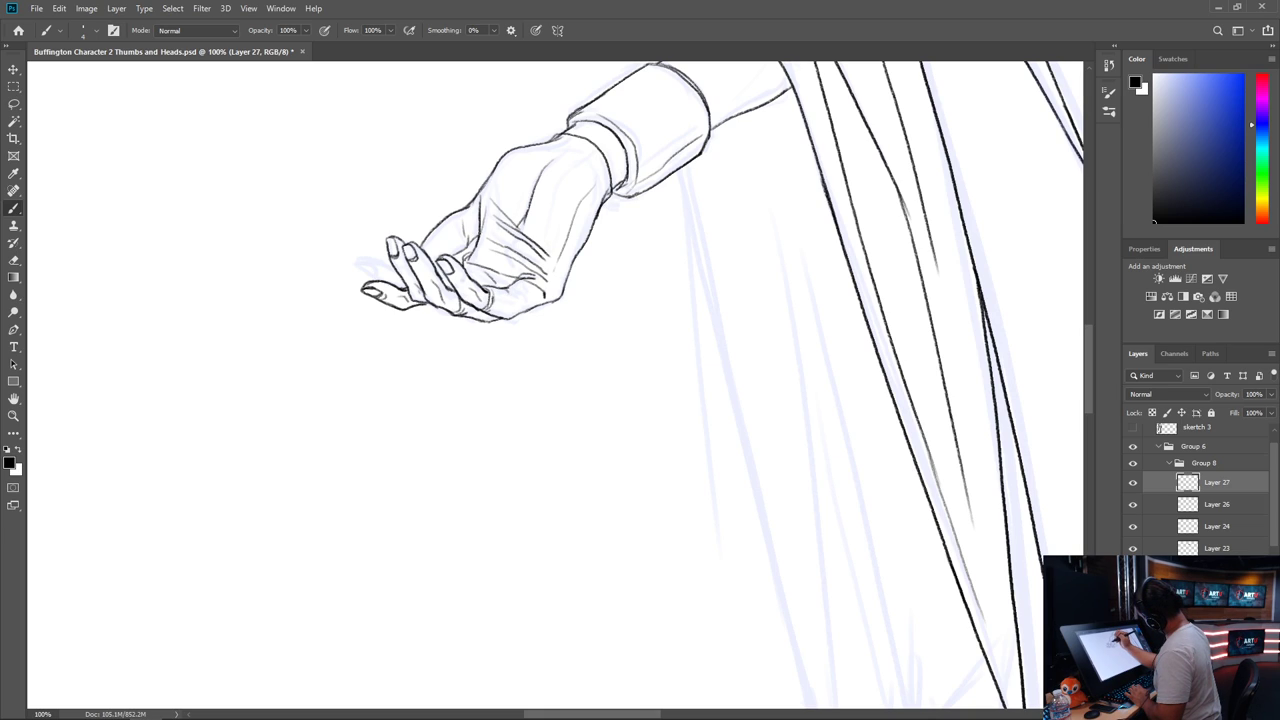
drag(483, 221, 494, 166)
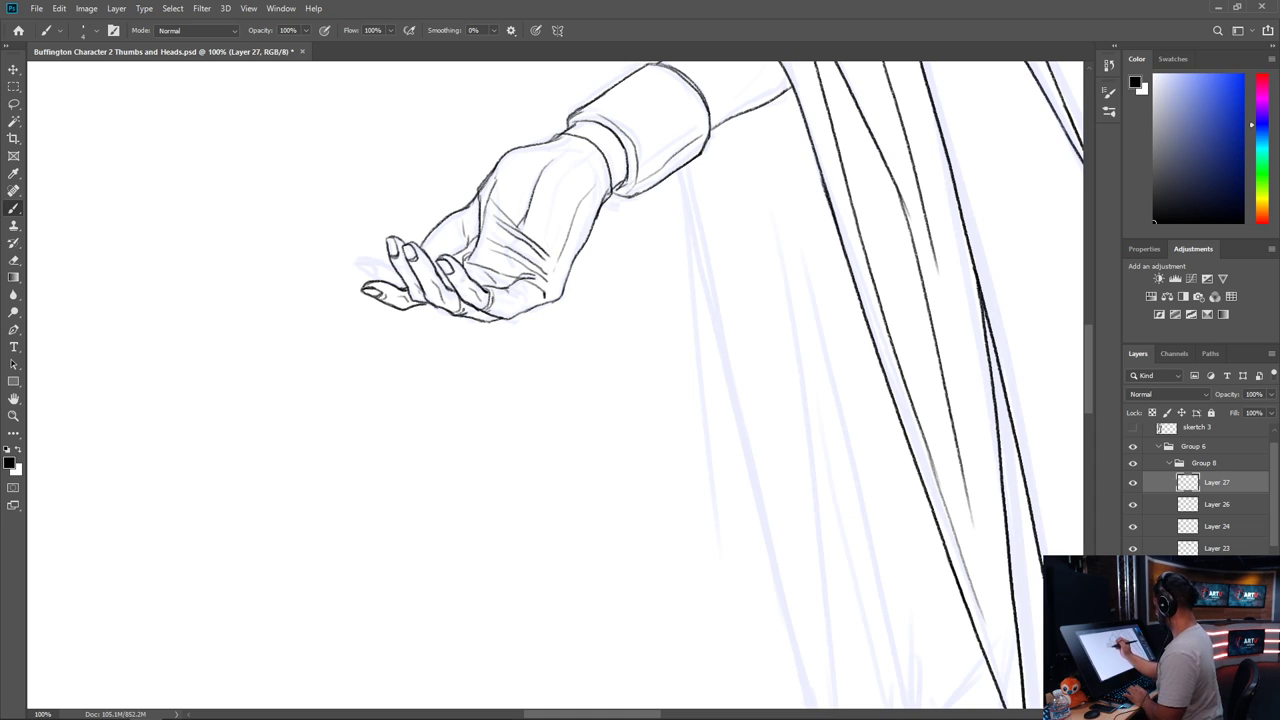
drag(822, 405, 611, 634)
mouse_move(794, 437)
mouse_down()
mouse_move(751, 537)
mouse_move(821, 508)
mouse_up()
mouse_move(380, 438)
mouse_down()
mouse_move(412, 452)
mouse_move(424, 496)
mouse_up()
mouse_move(388, 558)
mouse_down()
mouse_move(348, 600)
mouse_move(309, 581)
mouse_up()
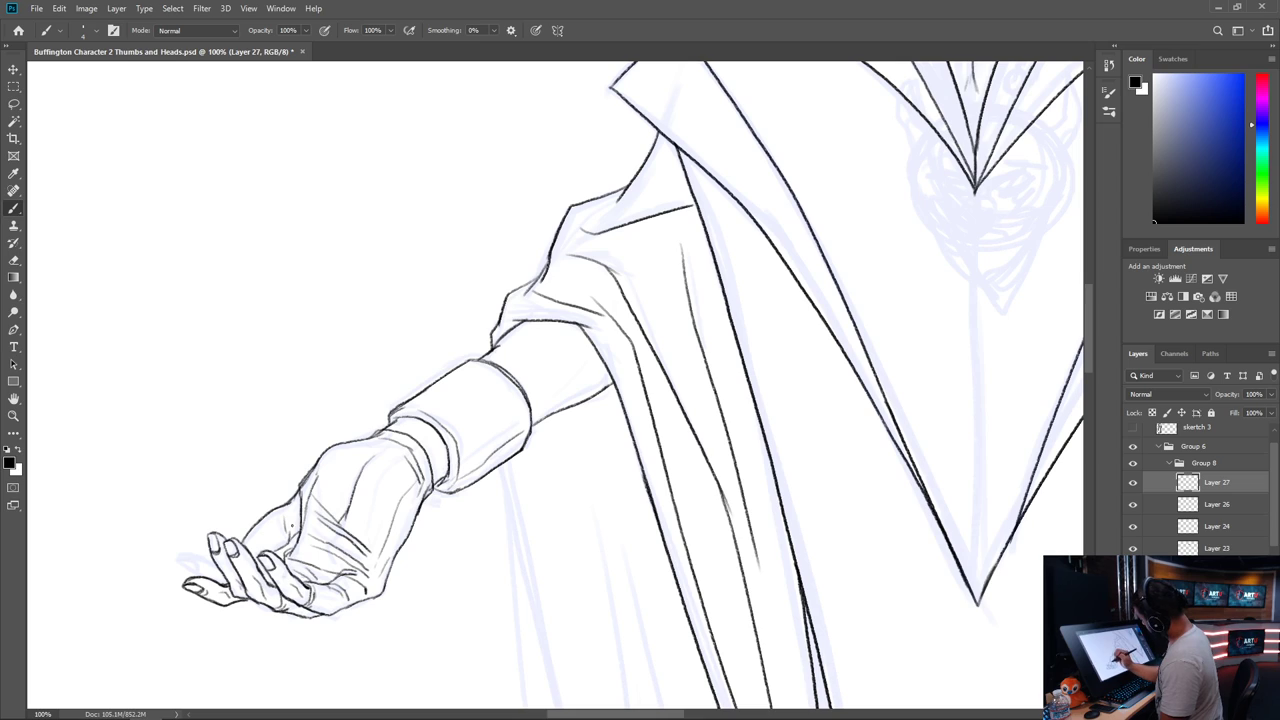
mouse_move(304, 496)
mouse_down()
mouse_move(294, 536)
mouse_move(294, 498)
mouse_up()
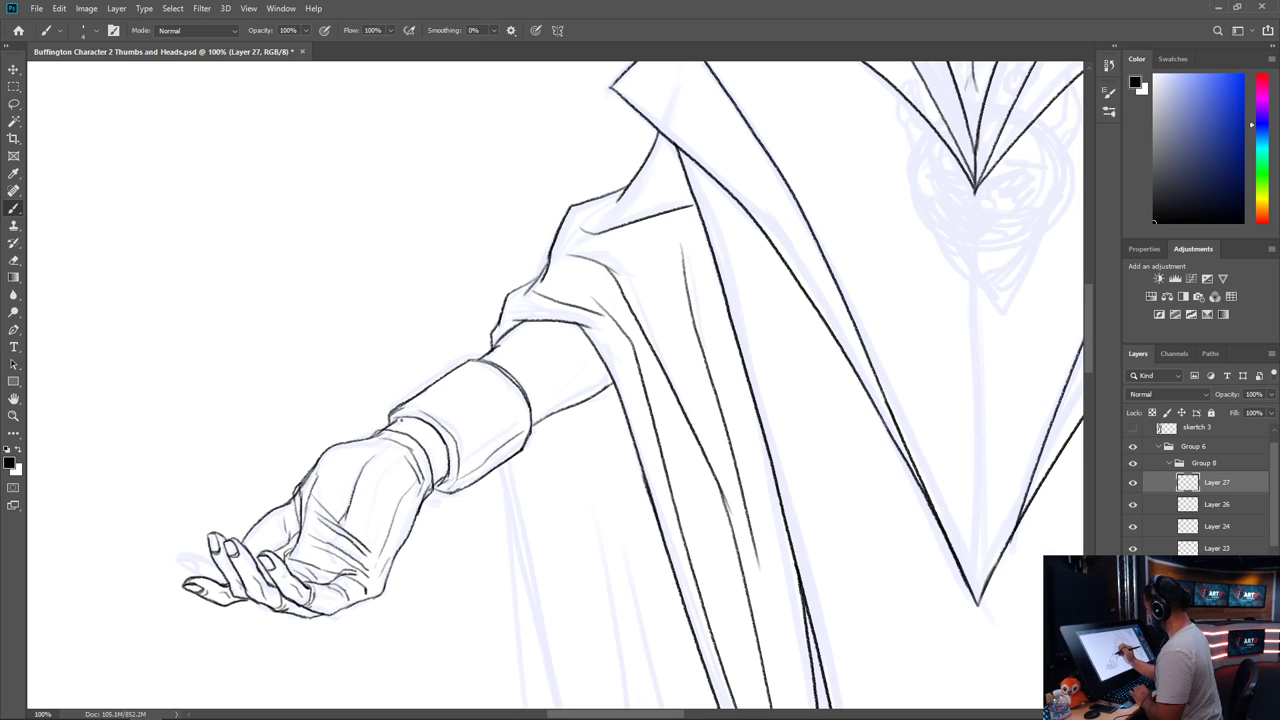
drag(392, 420, 412, 417)
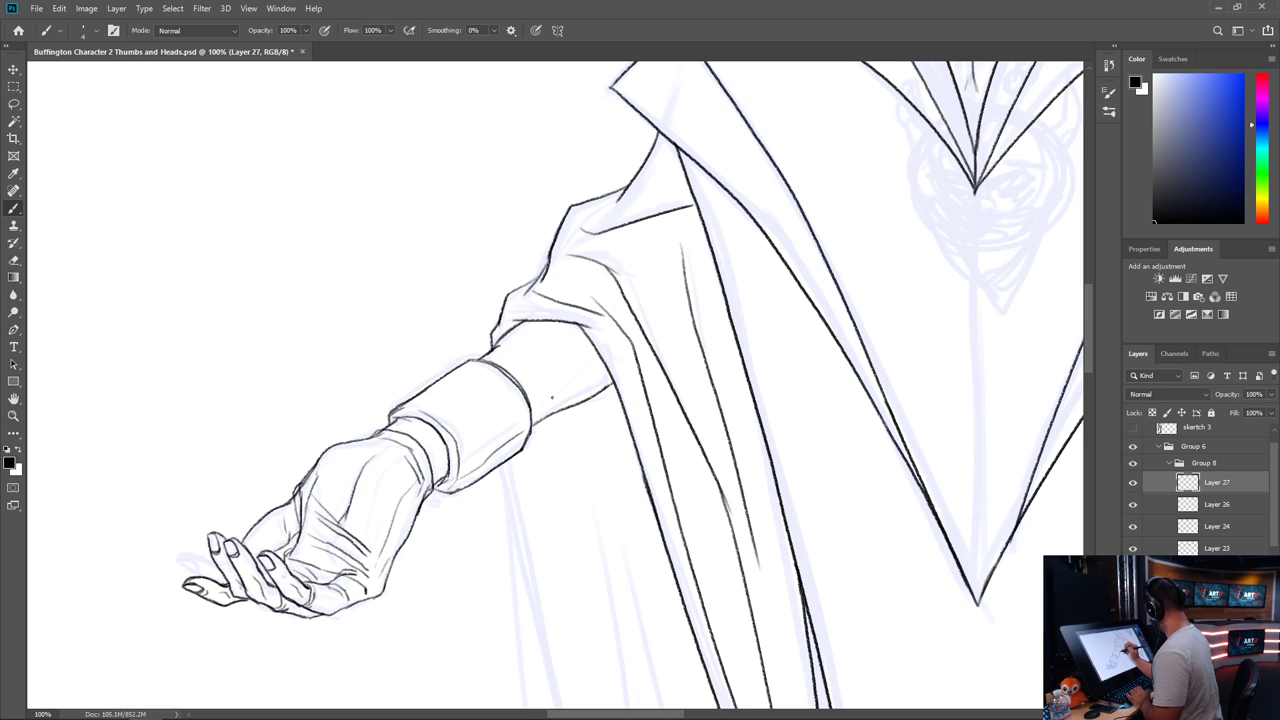
Ink the right upper sleeve's outer contour from under the shoulder piece down to the elbow
mouse_move(820, 409)
mouse_down()
mouse_move(457, 614)
mouse_move(600, 634)
mouse_move(793, 371)
mouse_up()
drag(482, 700, 820, 297)
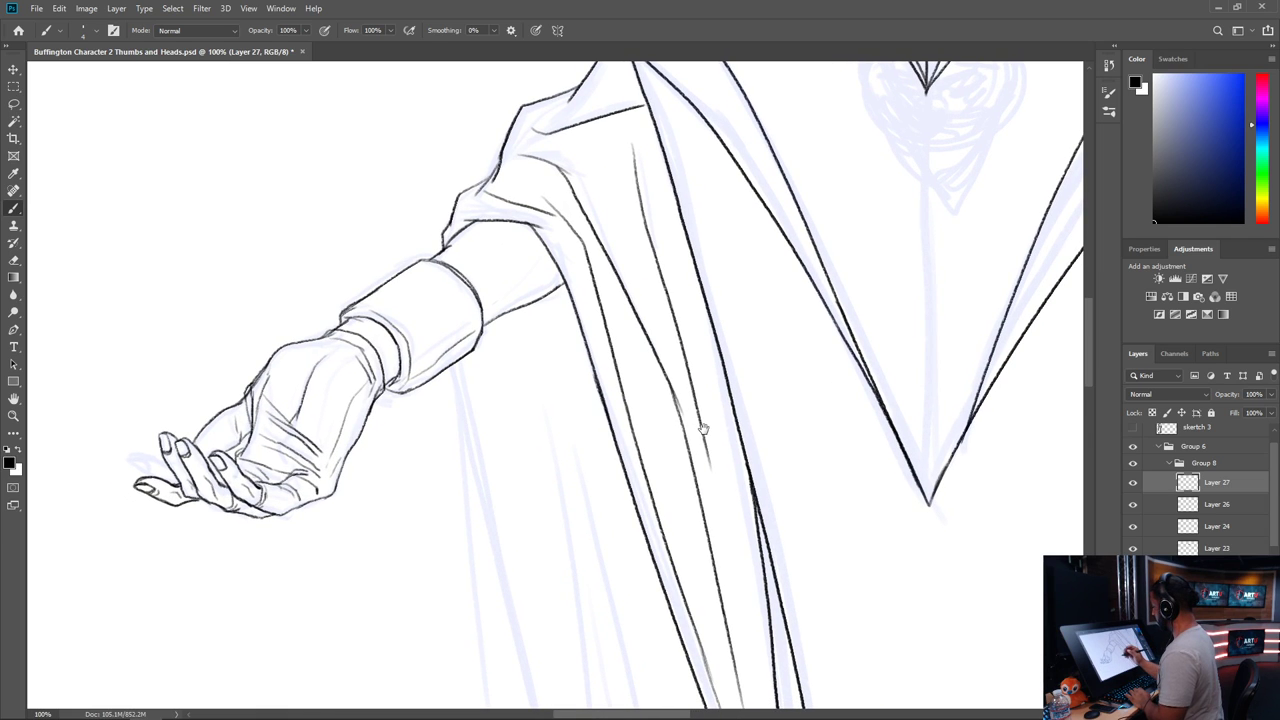
mouse_move(712, 472)
mouse_down()
mouse_move(635, 342)
mouse_move(597, 309)
mouse_up()
drag(716, 446, 451, 431)
mouse_move(990, 363)
mouse_down()
mouse_move(663, 368)
mouse_move(537, 549)
mouse_move(591, 586)
mouse_move(891, 437)
mouse_move(1040, 400)
mouse_up()
mouse_move(757, 511)
mouse_down()
mouse_move(806, 477)
mouse_move(794, 460)
mouse_move(760, 466)
mouse_move(333, 317)
mouse_move(466, 569)
mouse_move(463, 546)
mouse_up()
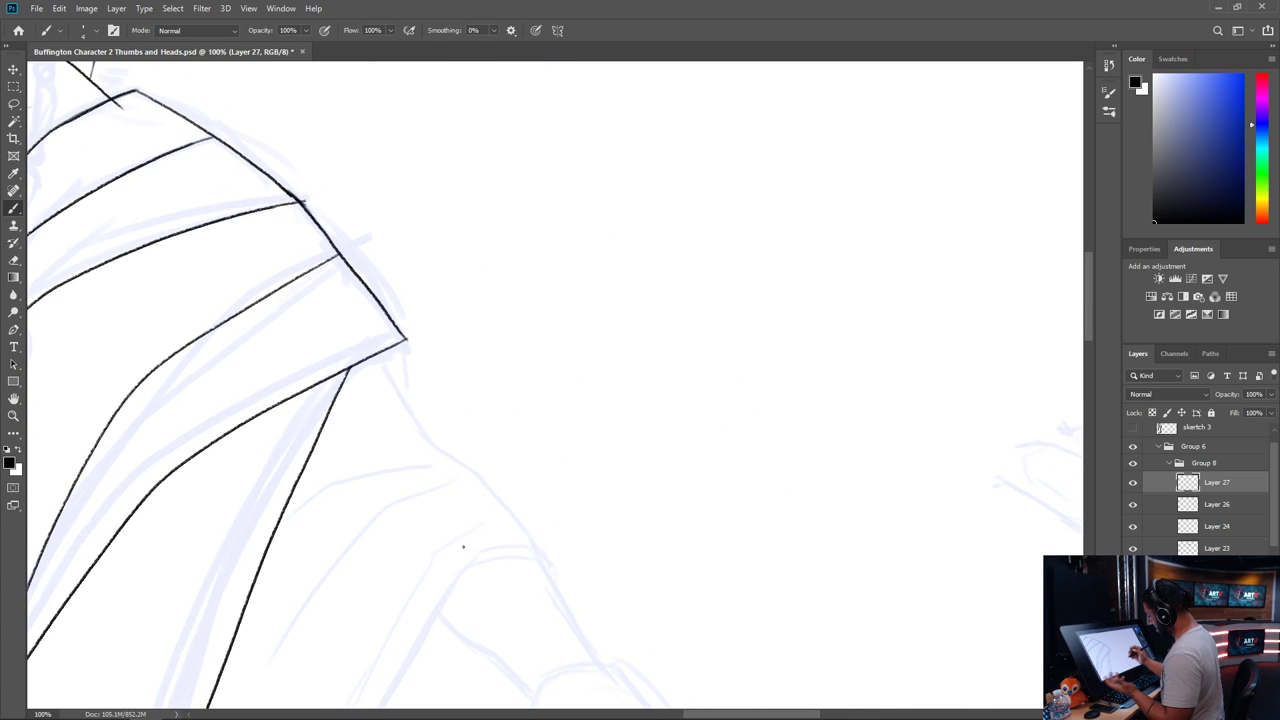
mouse_move(391, 366)
mouse_down()
mouse_move(832, 414)
mouse_move(1031, 380)
mouse_move(647, 433)
mouse_move(586, 374)
mouse_move(549, 362)
mouse_move(517, 234)
mouse_move(423, 196)
mouse_move(437, 220)
mouse_up()
drag(416, 178, 458, 245)
mouse_move(428, 202)
mouse_down()
mouse_move(478, 268)
mouse_move(468, 260)
mouse_move(553, 333)
mouse_move(579, 380)
mouse_up()
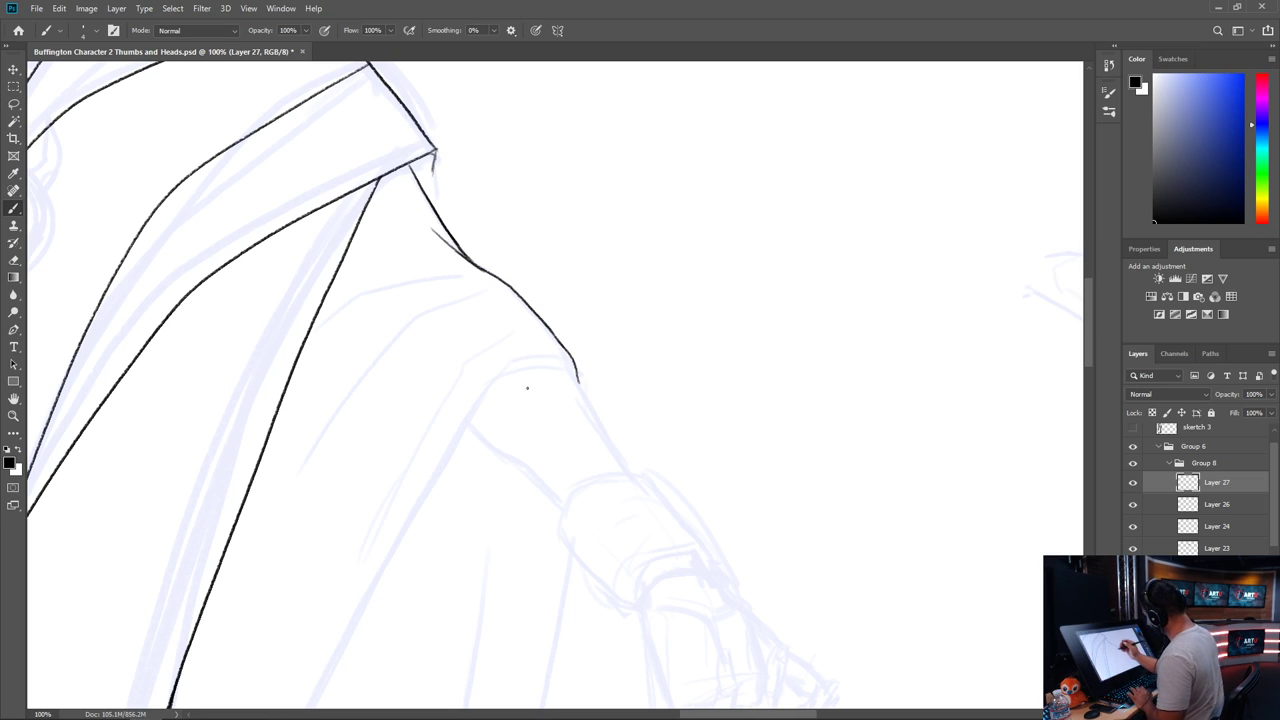
Ink three long fold lines running from the right upper sleeve down the hanging cloth
drag(589, 360, 926, 337)
mouse_move(801, 248)
mouse_down()
mouse_move(731, 264)
mouse_move(656, 320)
mouse_up()
mouse_move(816, 272)
mouse_down()
mouse_move(744, 310)
mouse_move(600, 572)
mouse_move(912, 333)
mouse_move(646, 443)
mouse_move(653, 413)
mouse_move(529, 580)
mouse_up()
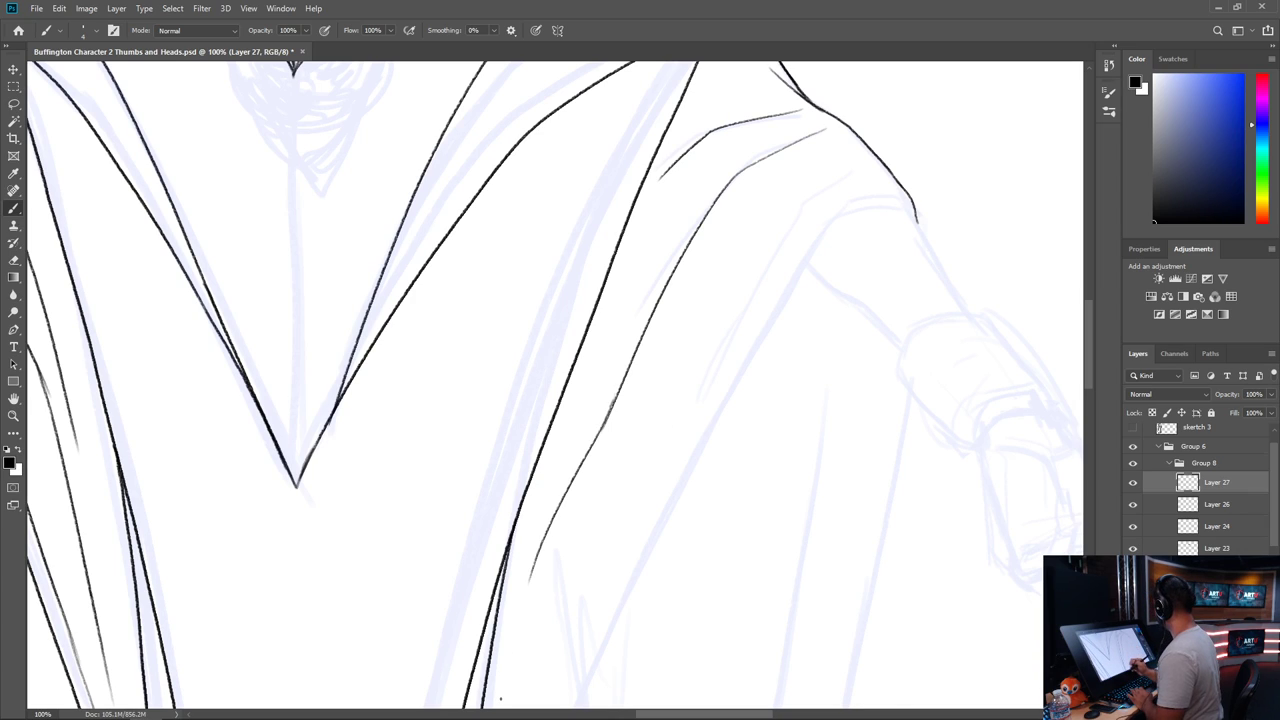
mouse_move(845, 170)
mouse_down()
mouse_move(778, 246)
mouse_move(667, 463)
mouse_up()
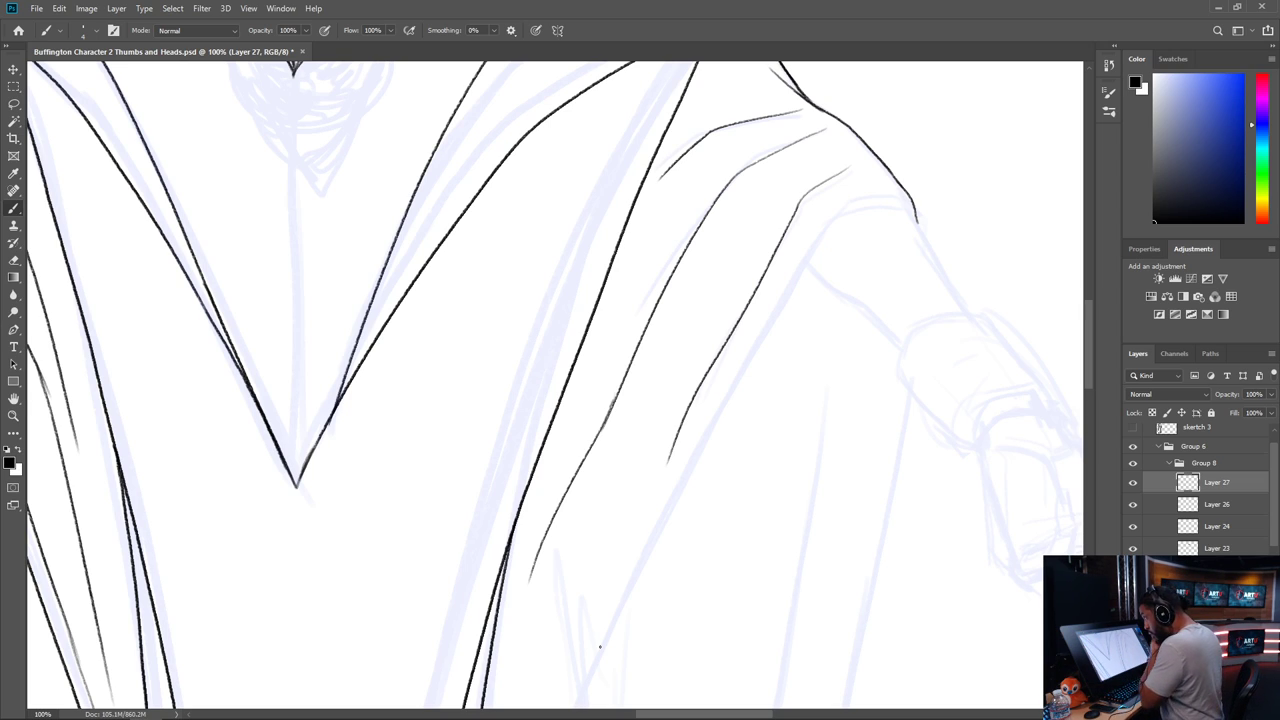
Ink the upper and lower edges of the right forearm between the sleeve opening and the cuff
mouse_move(948, 269)
mouse_down()
mouse_move(480, 374)
mouse_move(502, 364)
mouse_up()
drag(466, 305, 521, 403)
drag(361, 355, 455, 441)
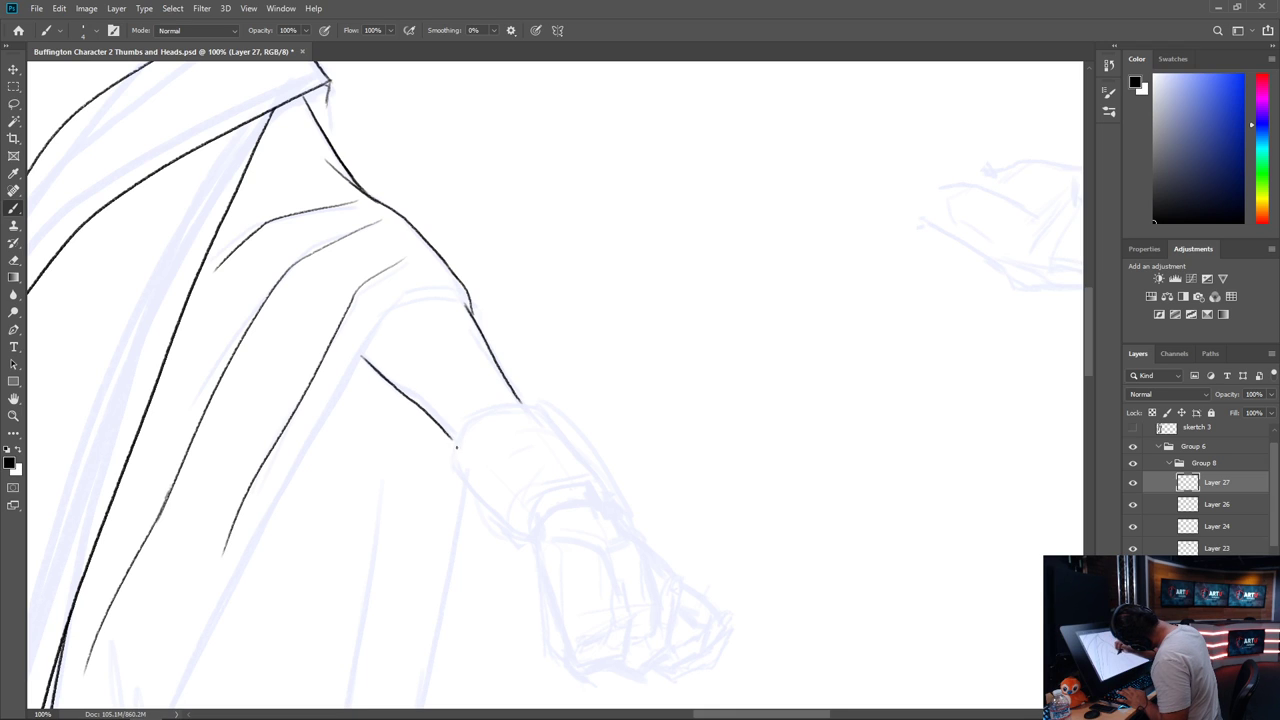
Ink the right sleeve's opening rim with a short fold above it, and run the hanging cloth's outer edge down to the robe's front panel
drag(585, 413, 880, 411)
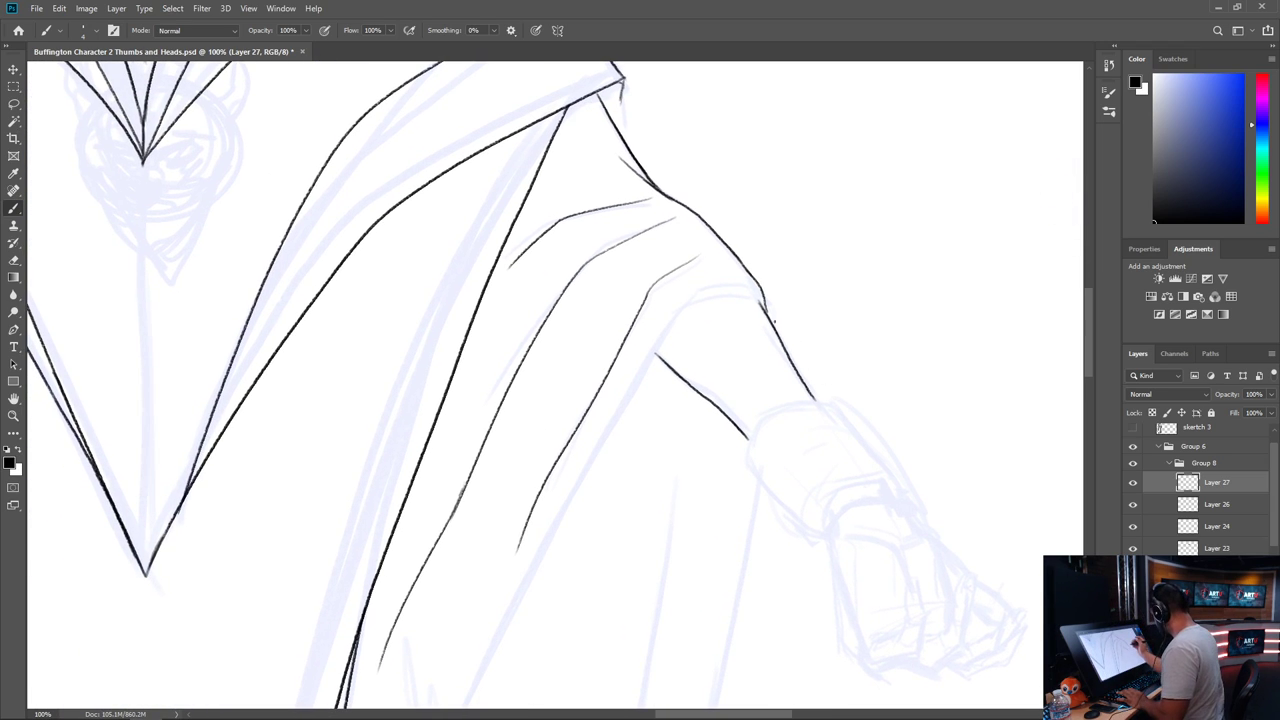
mouse_move(764, 303)
mouse_down()
mouse_move(687, 312)
mouse_move(524, 607)
mouse_up()
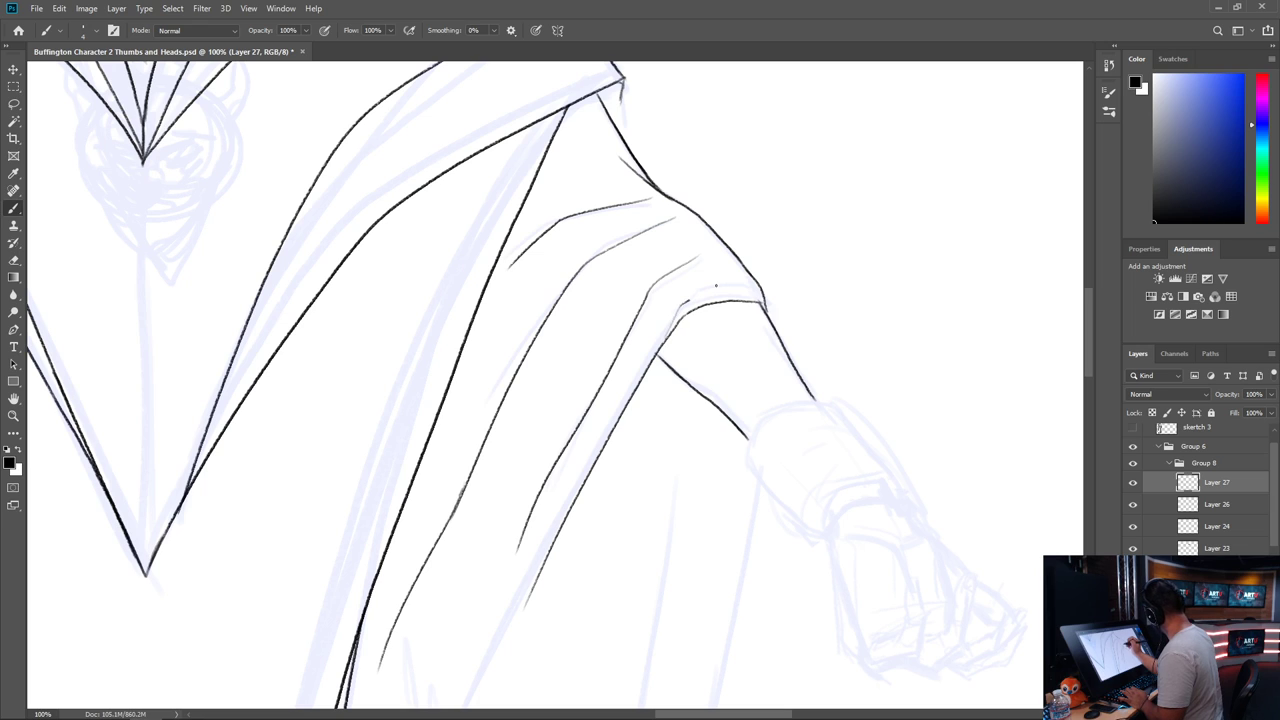
drag(844, 481, 762, 196)
drag(784, 456, 1025, 354)
drag(621, 516, 811, 436)
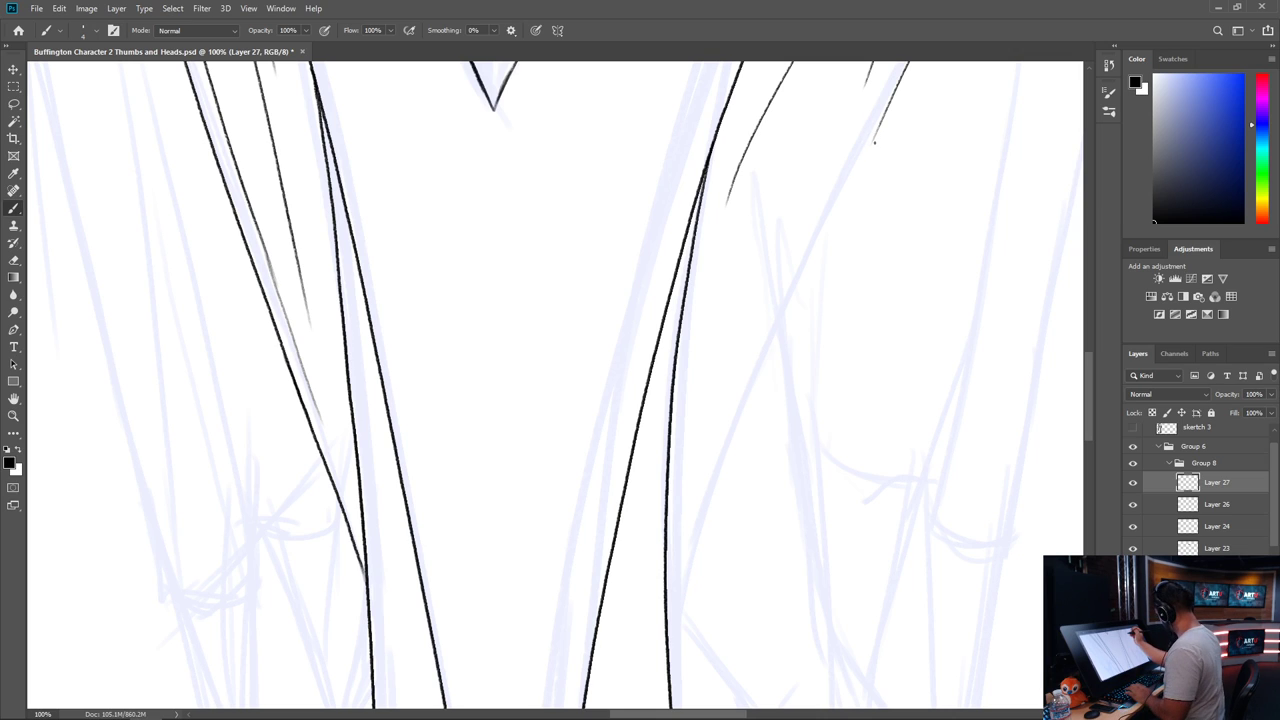
mouse_move(880, 124)
mouse_down()
mouse_move(718, 486)
mouse_move(690, 636)
mouse_up()
mouse_move(712, 541)
mouse_down()
mouse_move(718, 234)
mouse_move(682, 354)
mouse_up()
drag(704, 266, 684, 340)
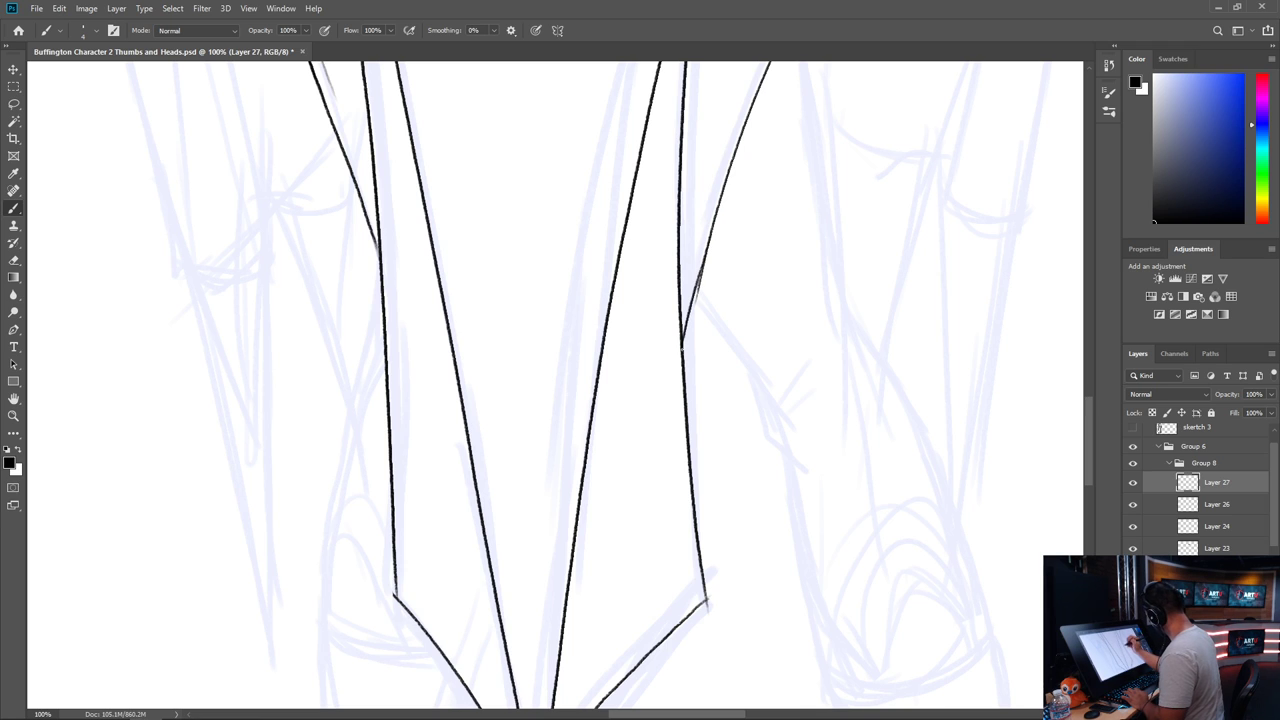
Delete the outermost of the three long fold lines on the right sleeve
drag(799, 352, 603, 557)
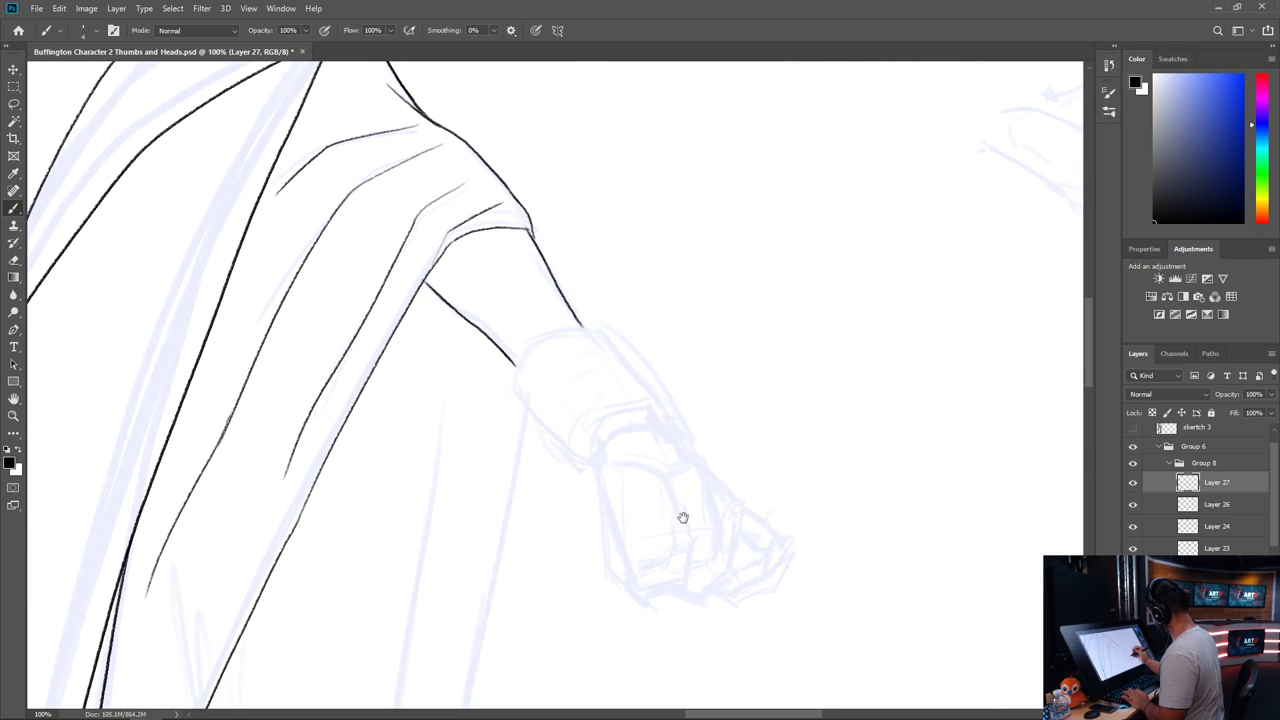
drag(820, 497, 680, 446)
drag(610, 500, 858, 591)
scroll(857, 591, down, 2)
scroll(754, 515, down, 2)
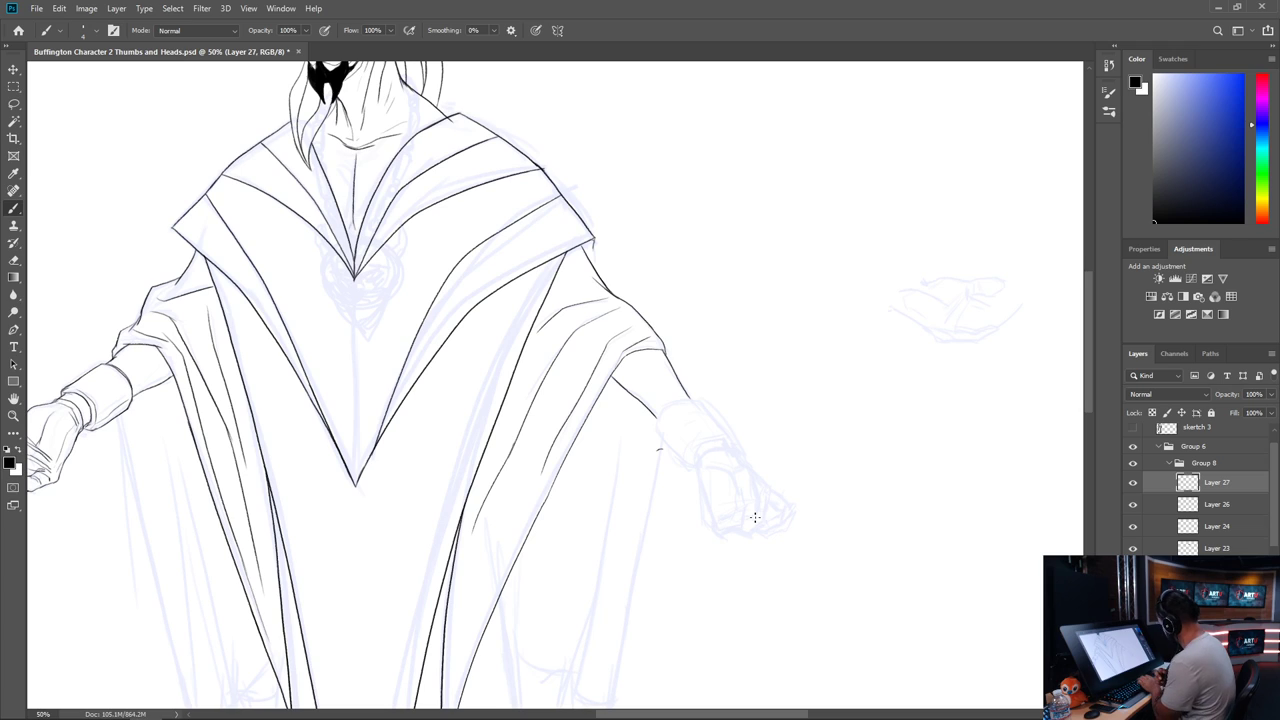
scroll(754, 517, up, 2)
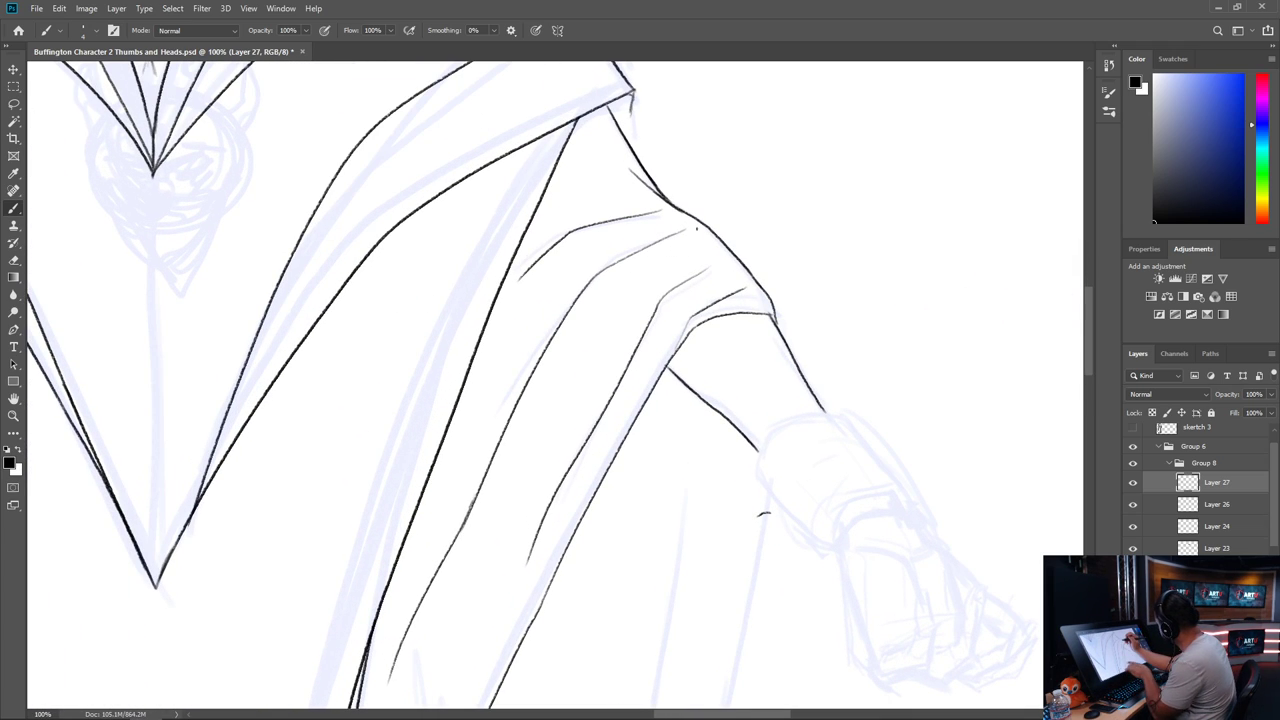
key(l)
mouse_move(712, 260)
mouse_down()
mouse_move(548, 543)
mouse_move(566, 400)
mouse_move(709, 257)
mouse_up()
key(ctrl+d)
key(b)
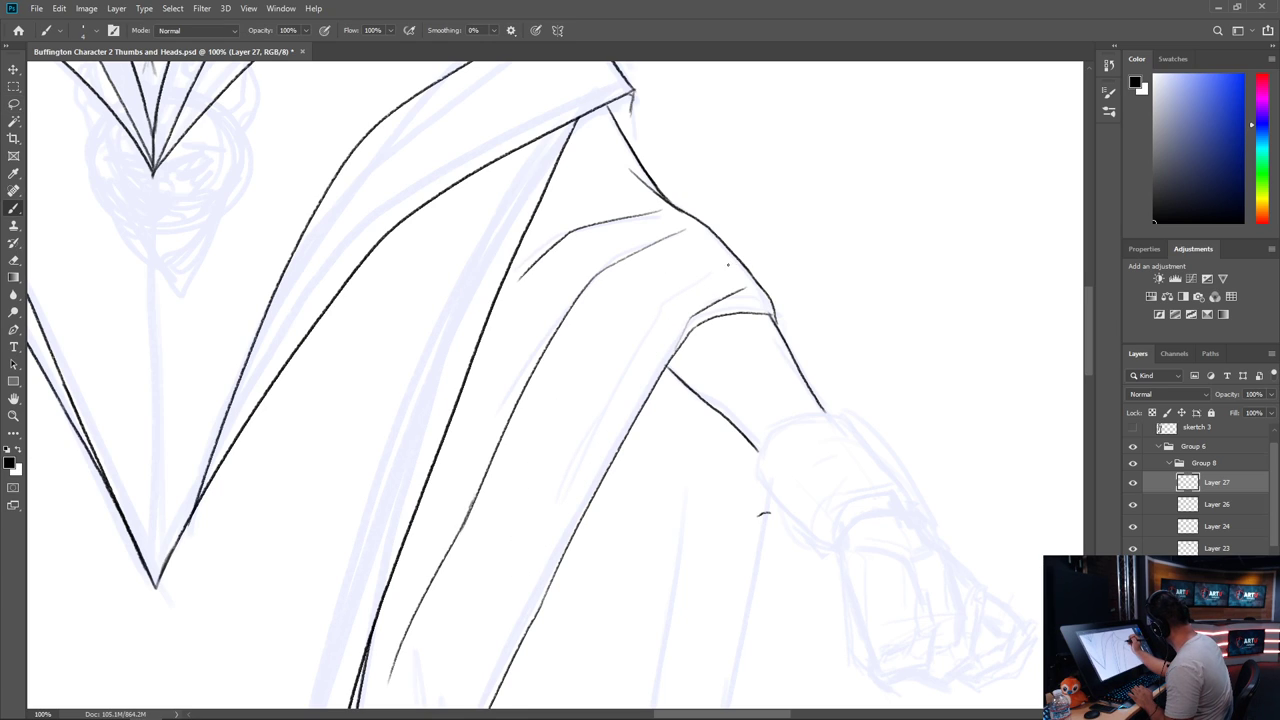
Redraw the outermost sleeve fold as an angular crease with hooked ends, and add short creases near the elbow and sleeve opening
mouse_move(730, 259)
mouse_down()
mouse_move(634, 316)
mouse_move(540, 545)
mouse_move(518, 515)
mouse_move(497, 648)
mouse_up()
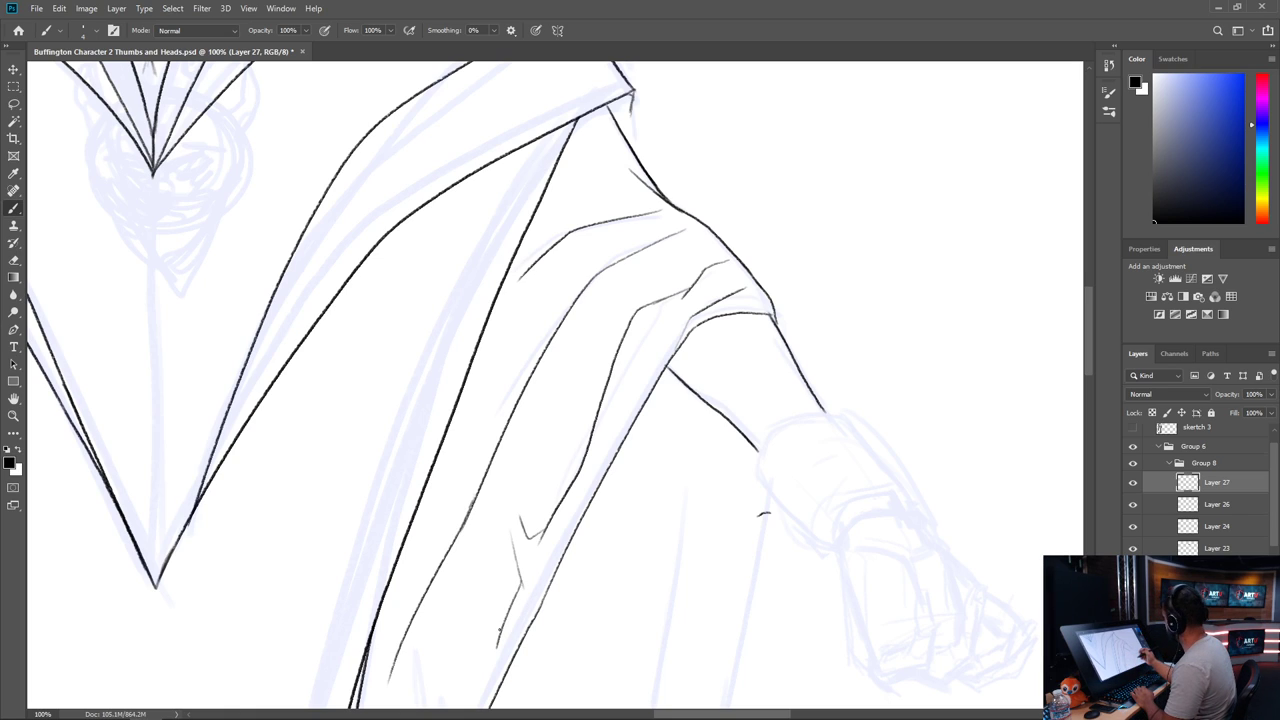
drag(728, 300, 764, 295)
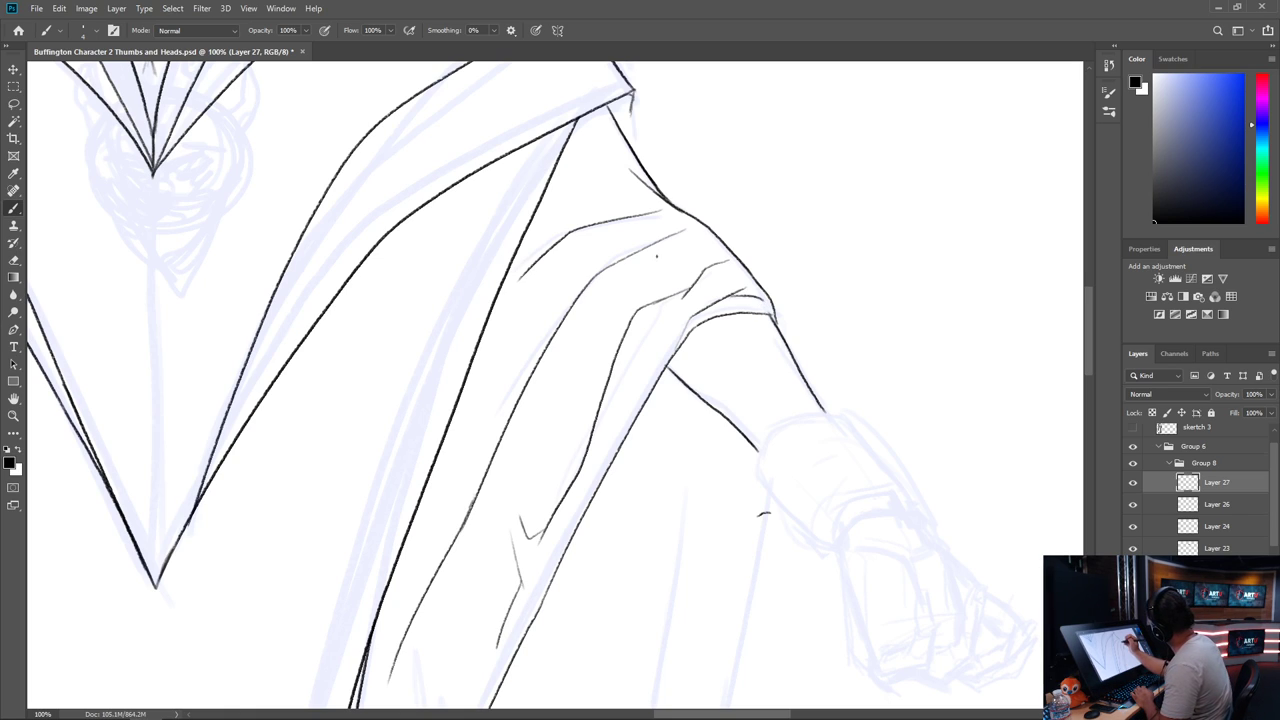
drag(620, 286, 697, 270)
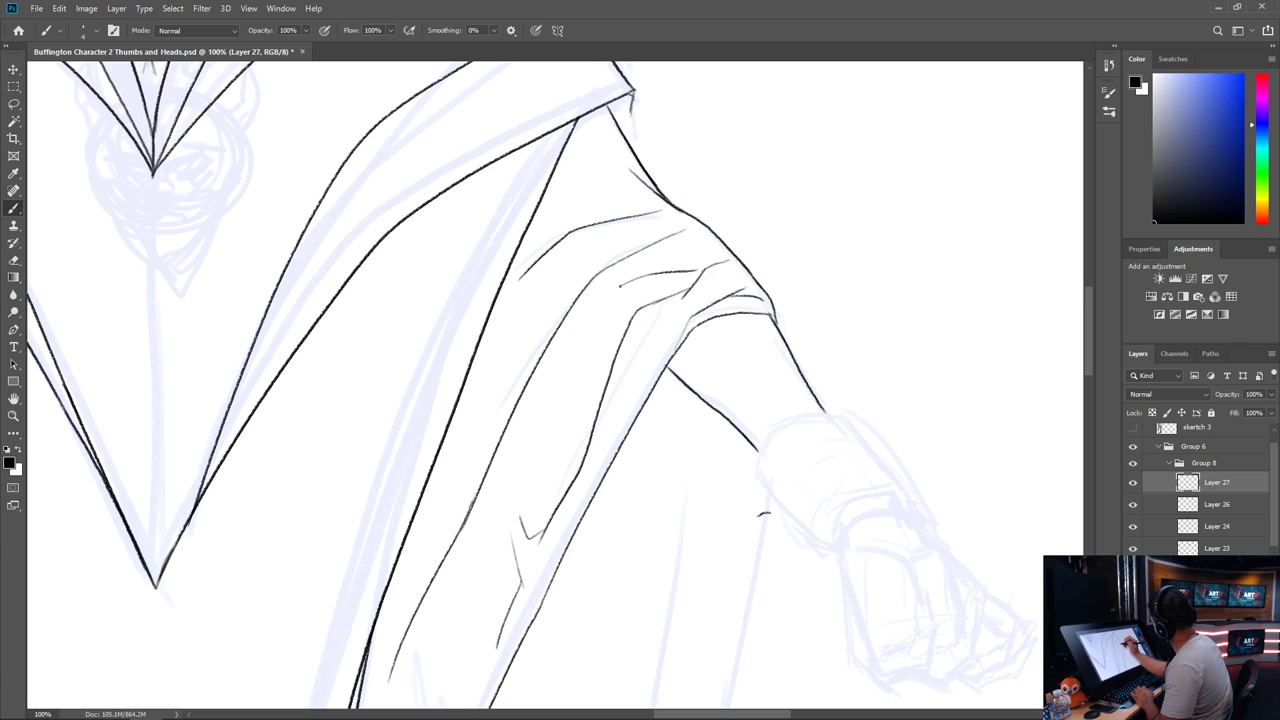
Extend the long middle fold line downward and replace the short lower crease with a longer line running along the hanging sleeve's edge
drag(474, 587, 727, 189)
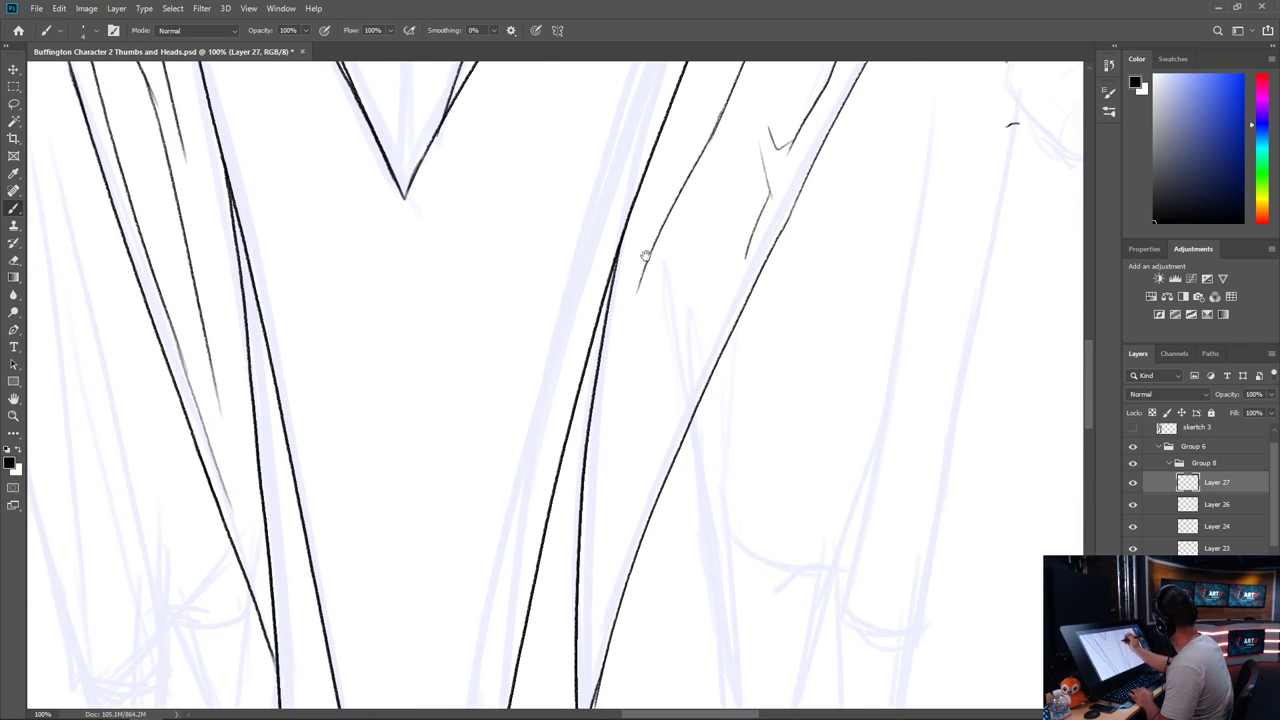
drag(646, 258, 621, 397)
drag(729, 300, 503, 594)
mouse_move(623, 478)
mouse_down()
mouse_move(704, 414)
mouse_move(634, 409)
mouse_move(609, 363)
mouse_move(628, 466)
mouse_up()
key(l)
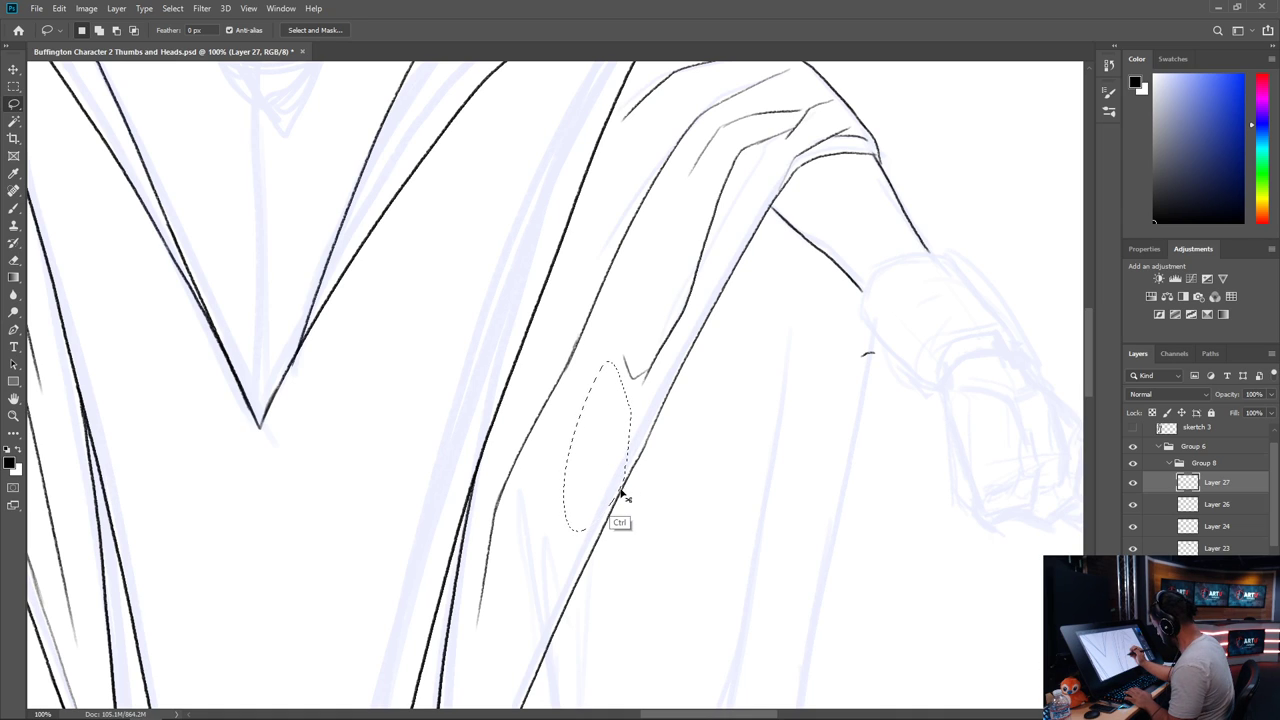
key(ctrl+d)
key(b)
drag(609, 402, 552, 571)
Ink a small overhanging flap of cloth at the sleeve opening's outer corner, over the forearm's upper edge
drag(719, 464, 480, 625)
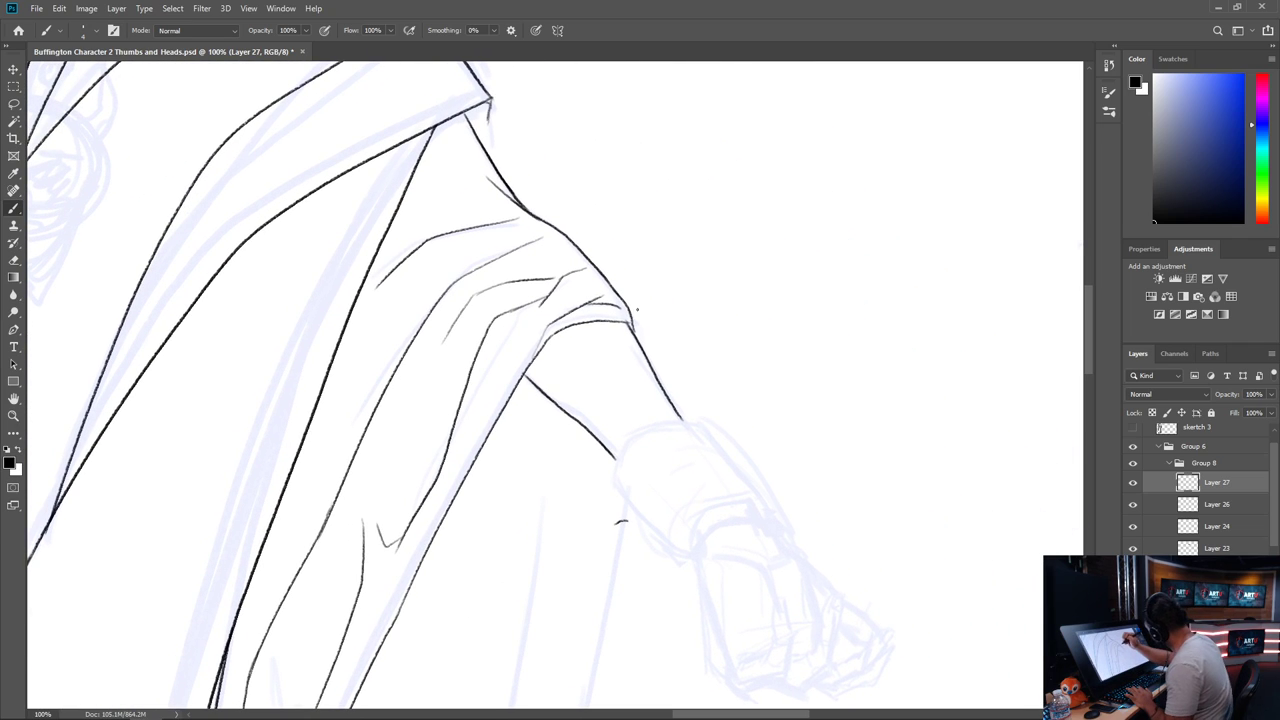
drag(632, 318, 648, 358)
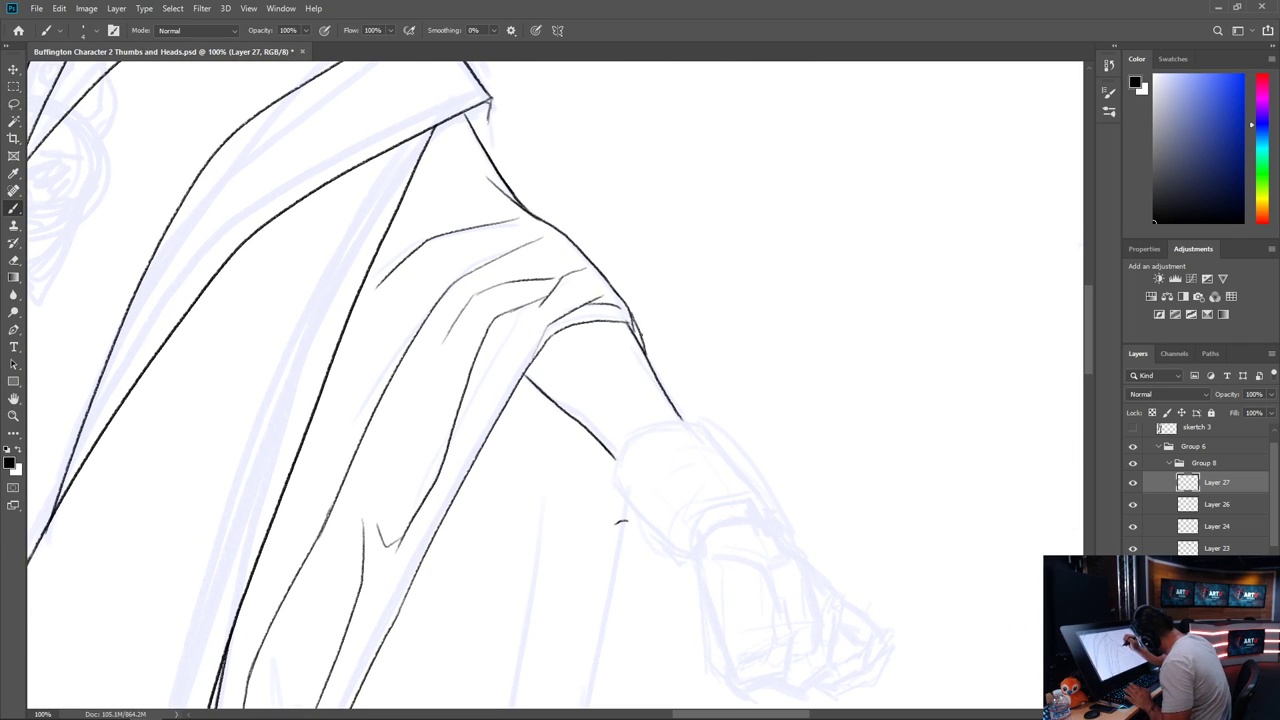
key(ctrl+z)
drag(631, 316, 646, 354)
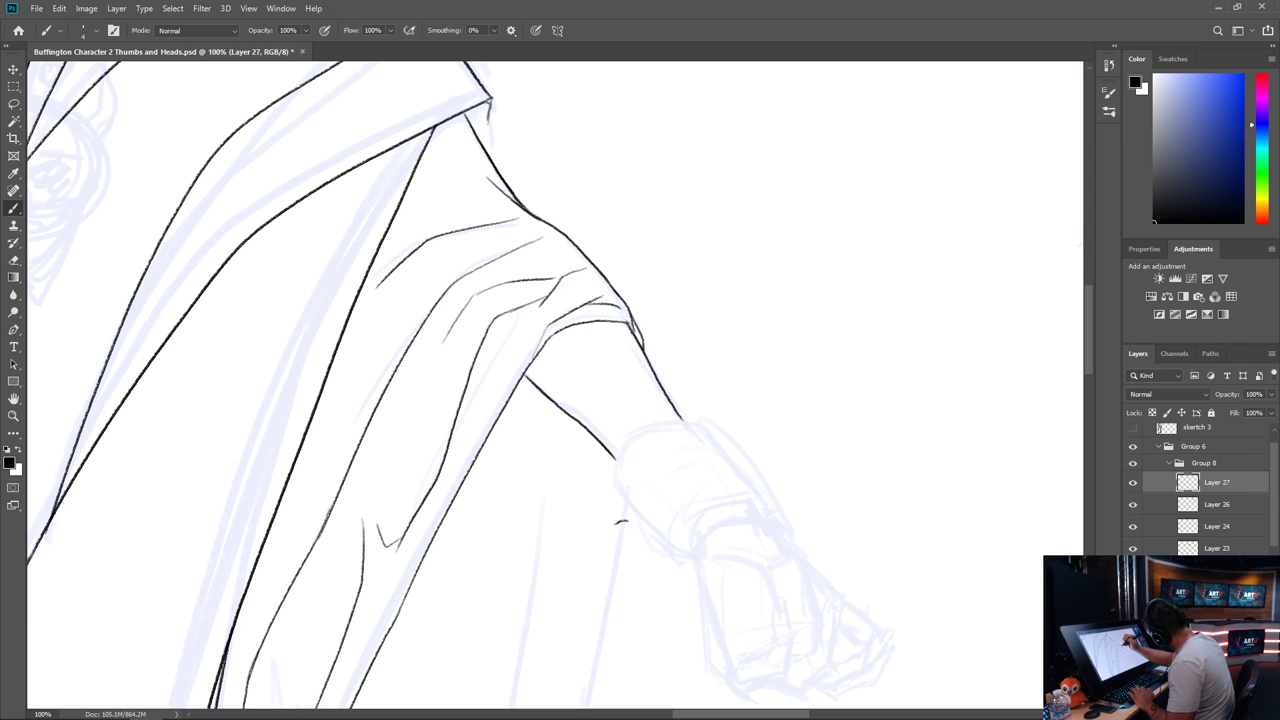
Ink the right cuff's full outline, with its curved forearm end, both sides and the curved opening at the wrist
drag(680, 421, 467, 379)
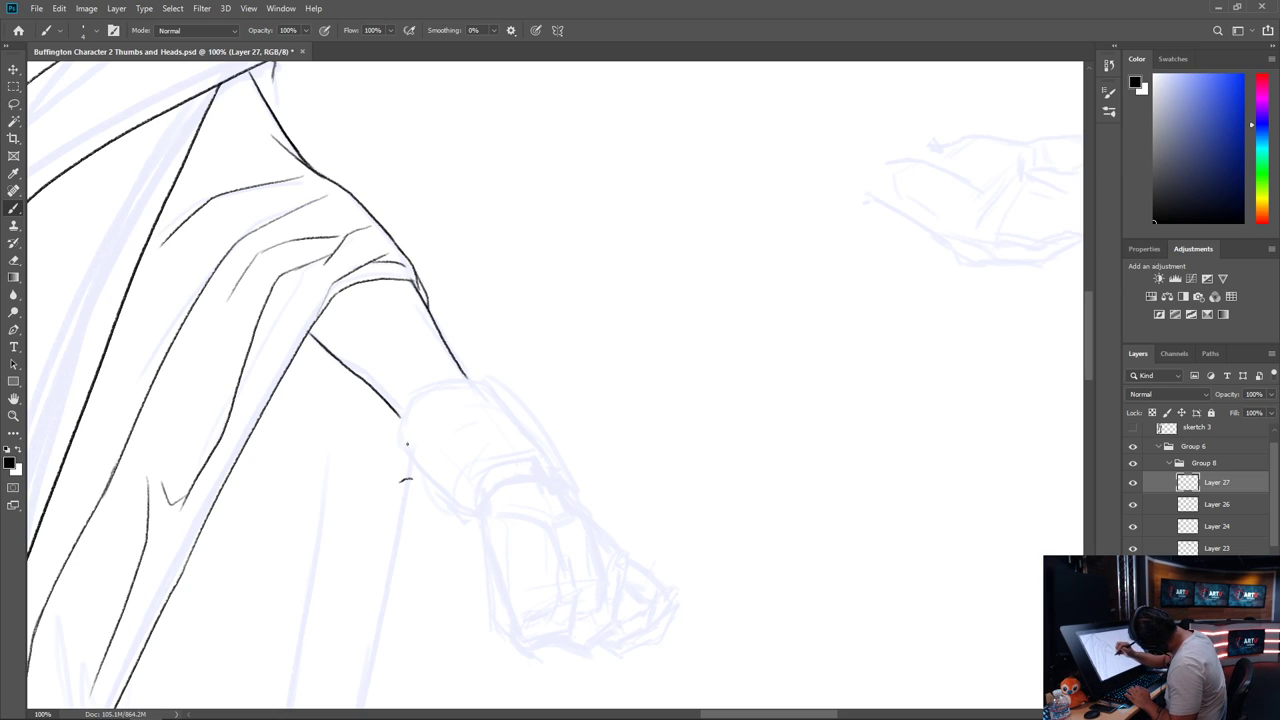
mouse_move(410, 451)
mouse_down()
mouse_move(407, 421)
mouse_move(446, 383)
mouse_move(511, 398)
mouse_up()
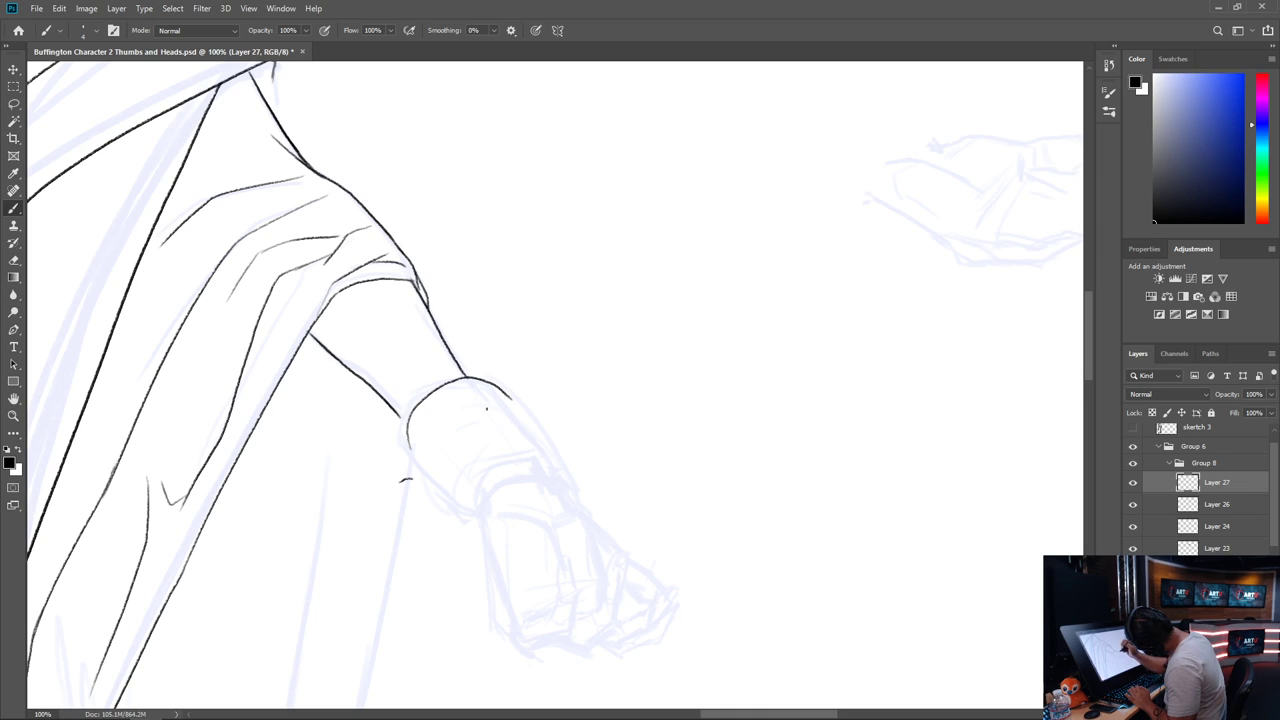
mouse_move(397, 415)
mouse_down()
mouse_move(413, 461)
mouse_move(464, 508)
mouse_up()
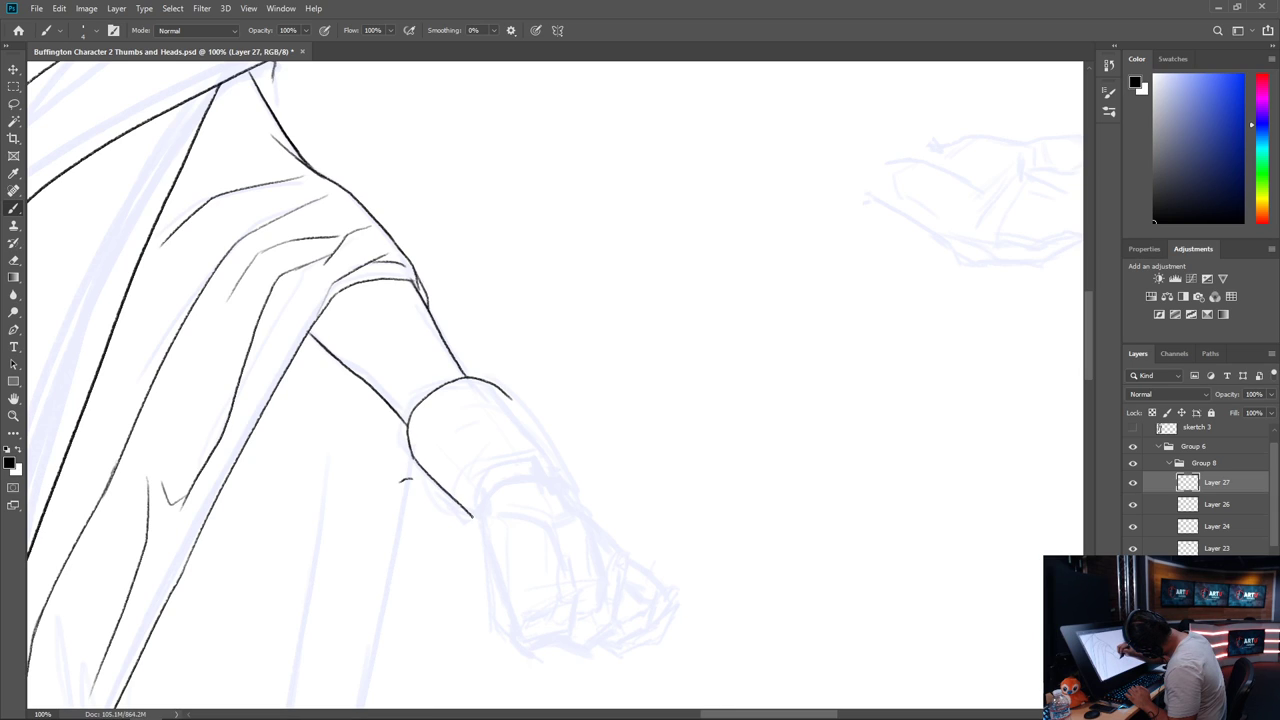
drag(510, 397, 569, 486)
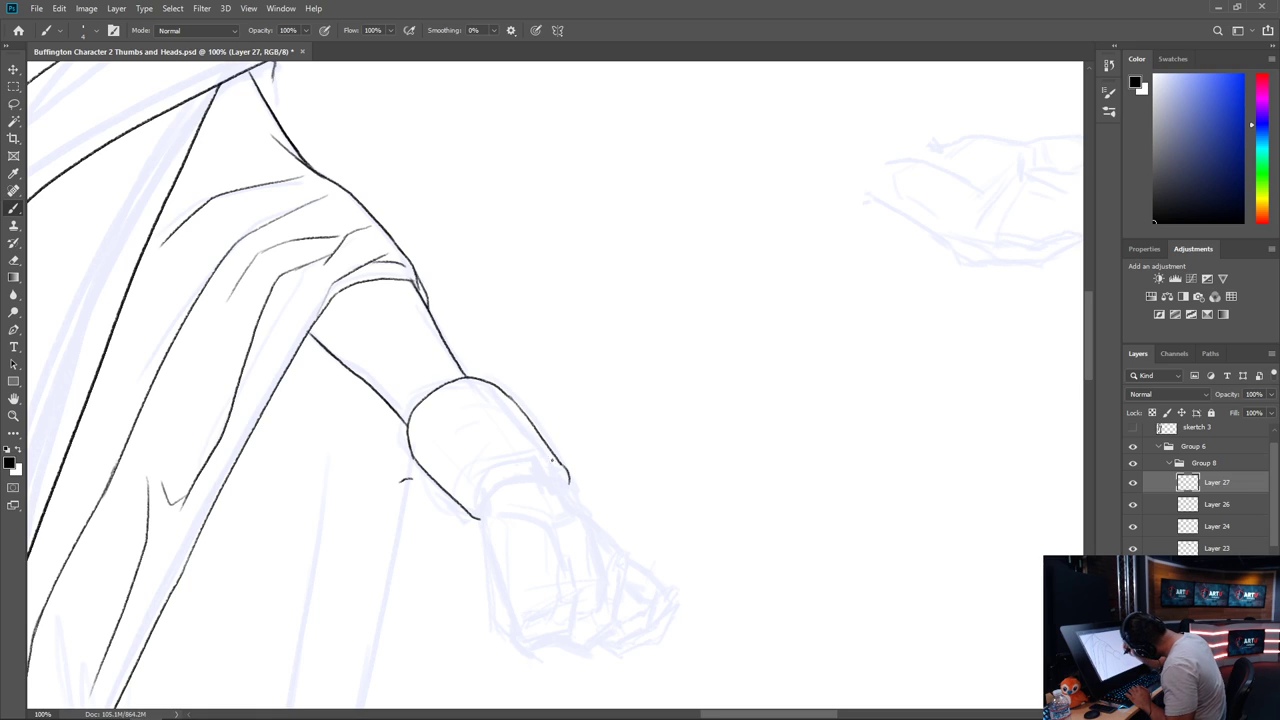
mouse_move(479, 507)
mouse_down()
mouse_move(480, 519)
mouse_move(480, 487)
mouse_move(524, 461)
mouse_move(565, 480)
mouse_up()
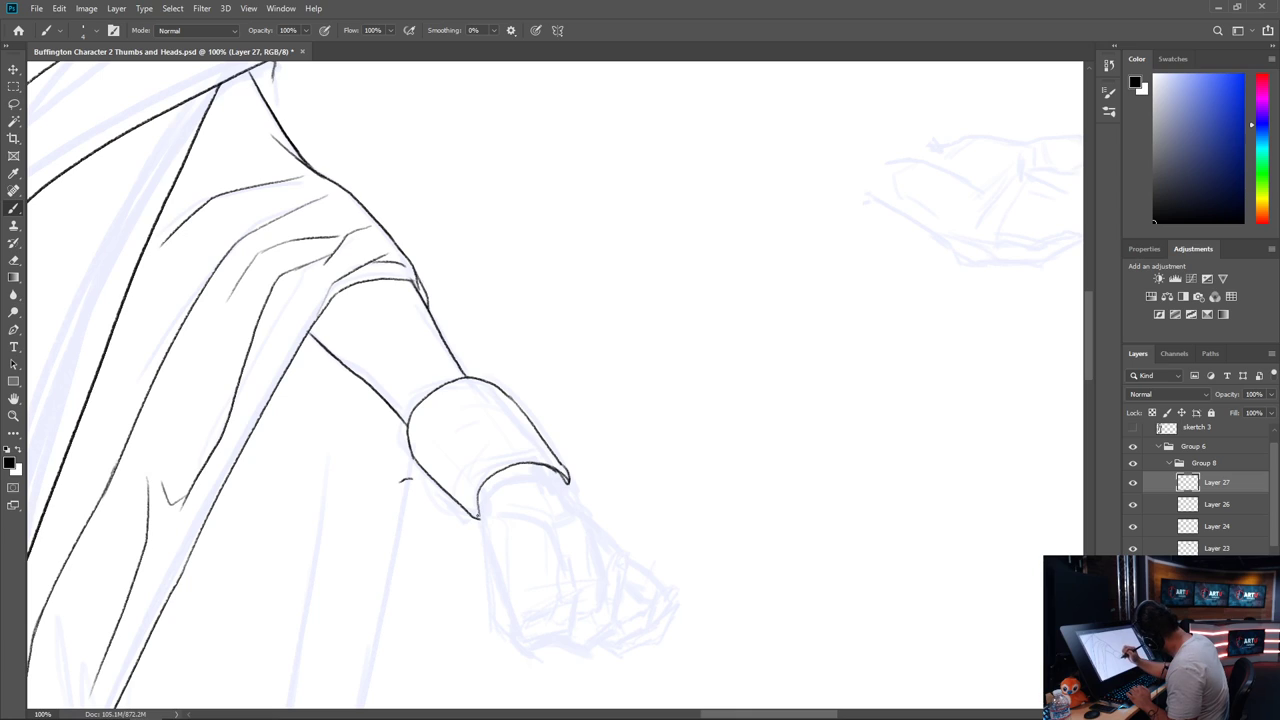
Add two parallel rim lines along the right cuff's wrist opening and a crease line along its lower side
mouse_move(476, 515)
mouse_down()
mouse_move(471, 497)
mouse_move(503, 464)
mouse_up()
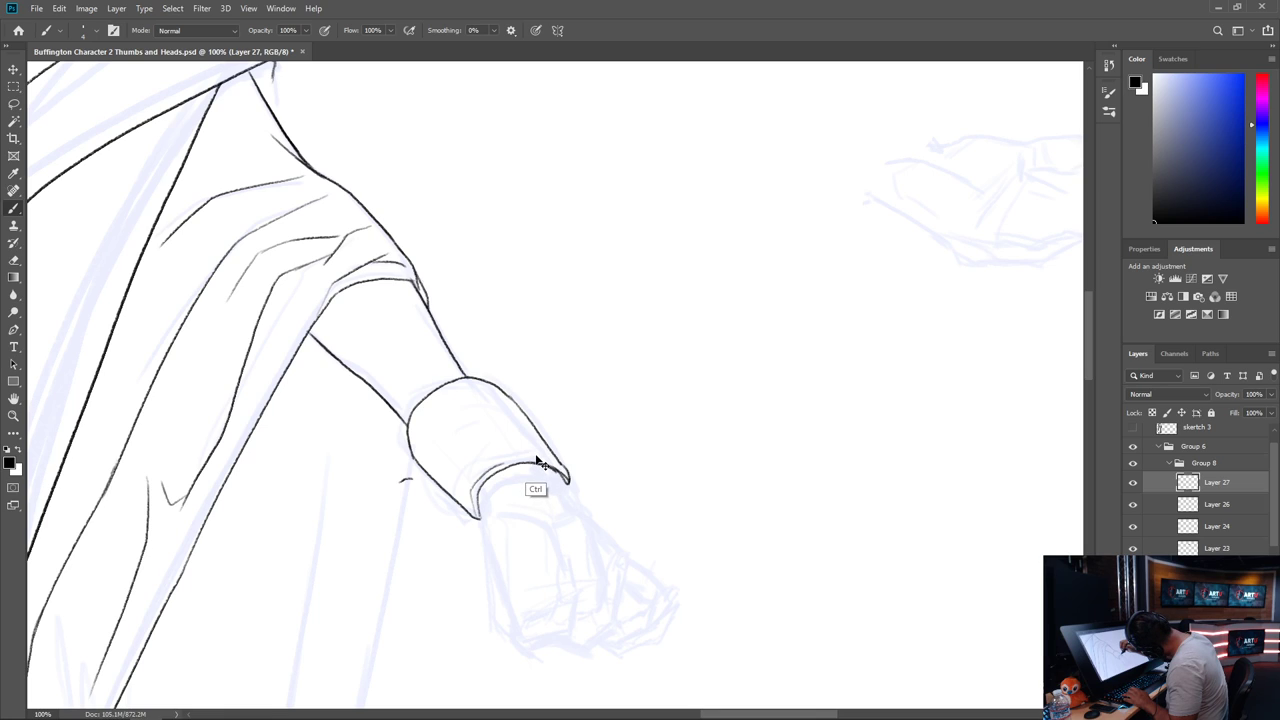
mouse_move(528, 456)
mouse_down()
mouse_move(740, 517)
mouse_move(796, 555)
mouse_move(726, 580)
mouse_move(714, 560)
mouse_move(491, 543)
mouse_move(160, 547)
mouse_up()
drag(692, 563, 414, 634)
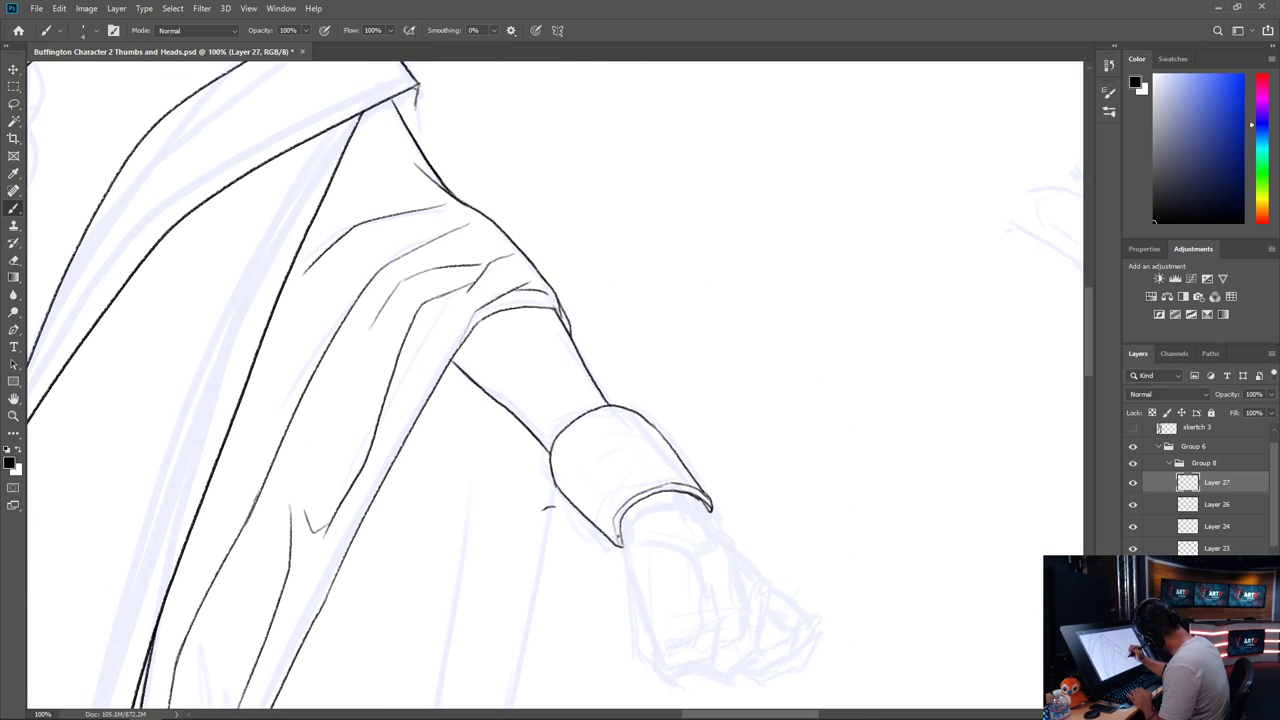
mouse_move(619, 545)
mouse_down()
mouse_move(608, 508)
mouse_move(642, 480)
mouse_move(682, 473)
mouse_up()
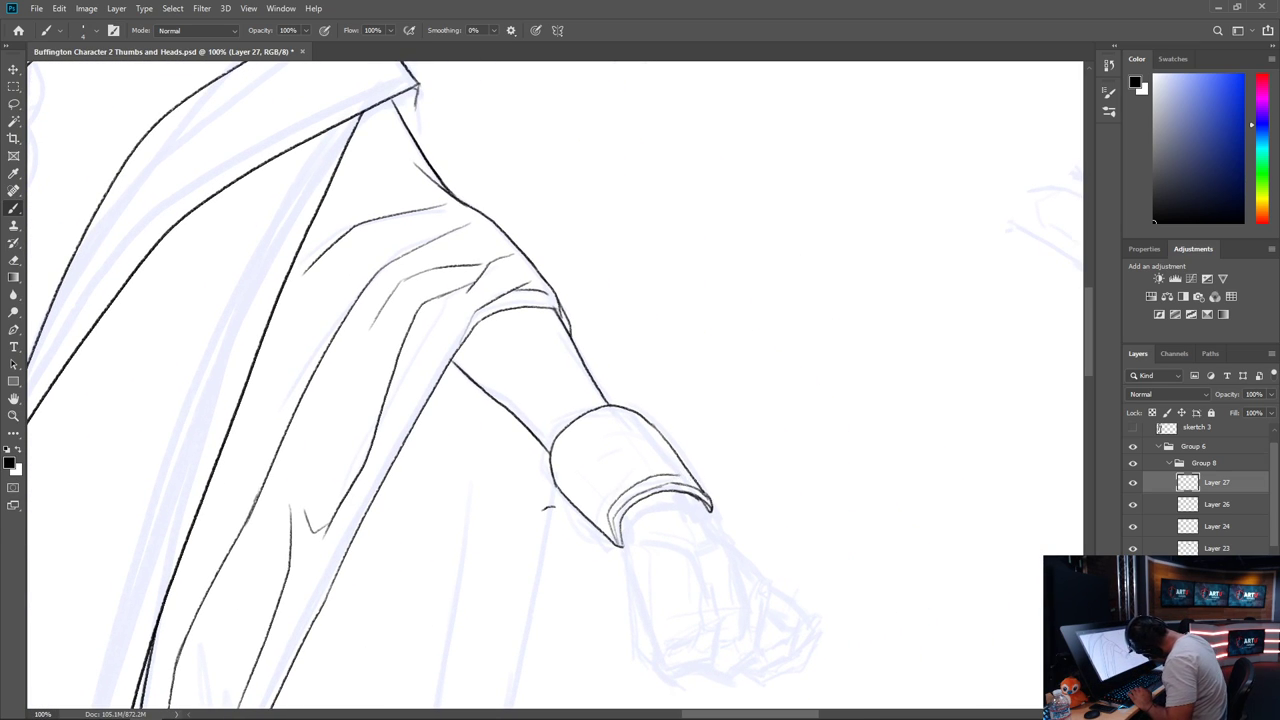
drag(564, 452, 602, 505)
On a new layer, ink the right wrist emerging from the cuff, the hand's upper contour and the main palm crease
mouse_move(783, 527)
mouse_down()
mouse_move(680, 371)
mouse_move(679, 402)
mouse_up()
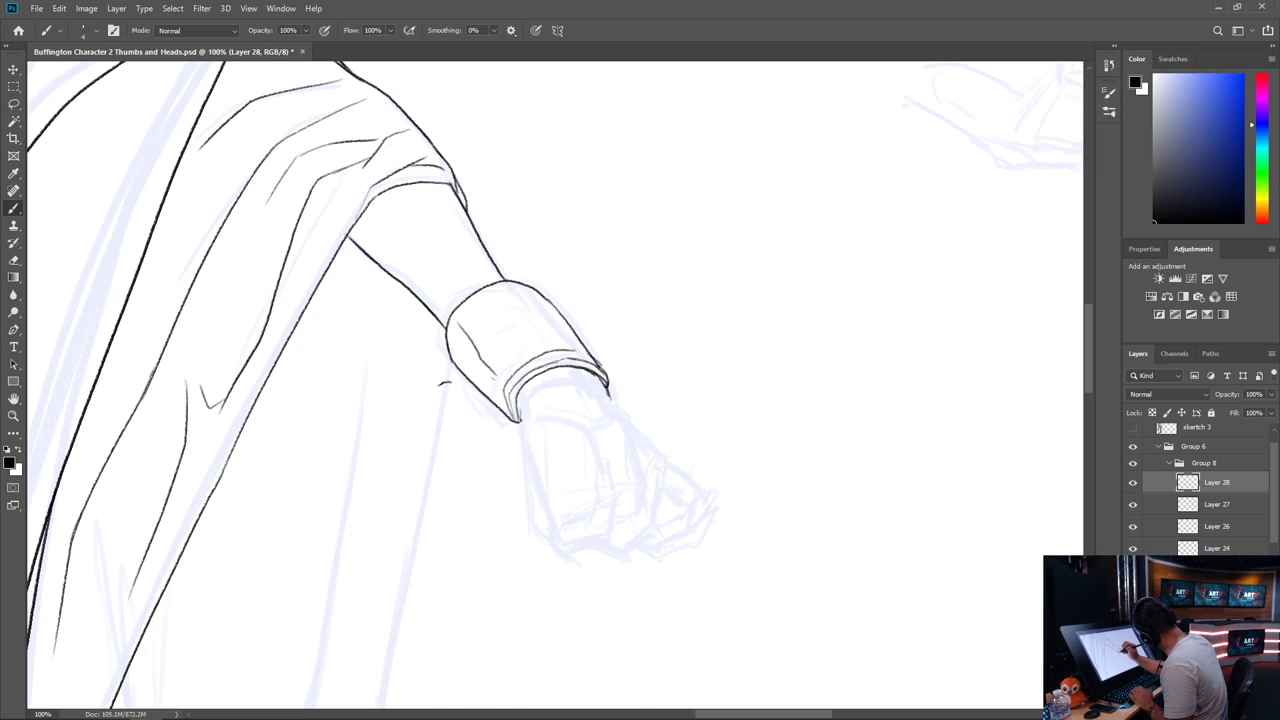
drag(516, 420, 522, 451)
mouse_move(525, 407)
mouse_down()
mouse_move(548, 380)
mouse_move(621, 406)
mouse_up()
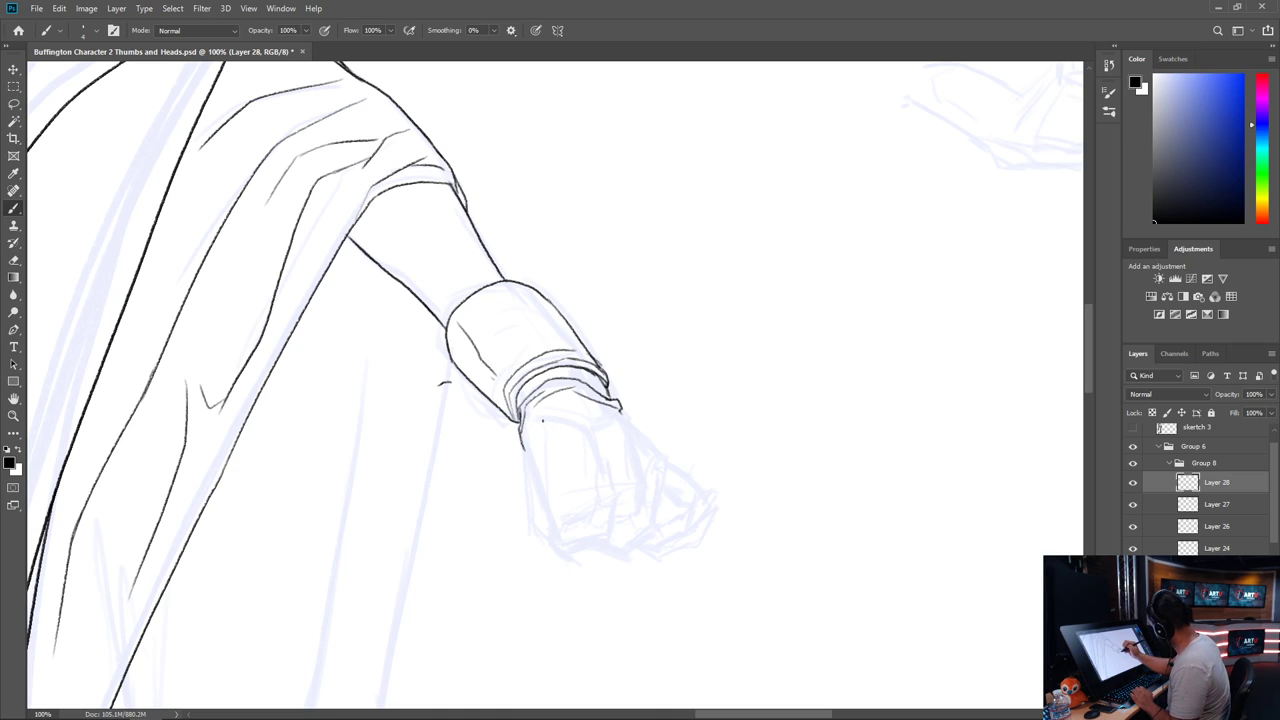
mouse_move(532, 416)
mouse_down()
mouse_move(558, 411)
mouse_move(589, 428)
mouse_move(601, 460)
mouse_move(613, 411)
mouse_move(656, 448)
mouse_up()
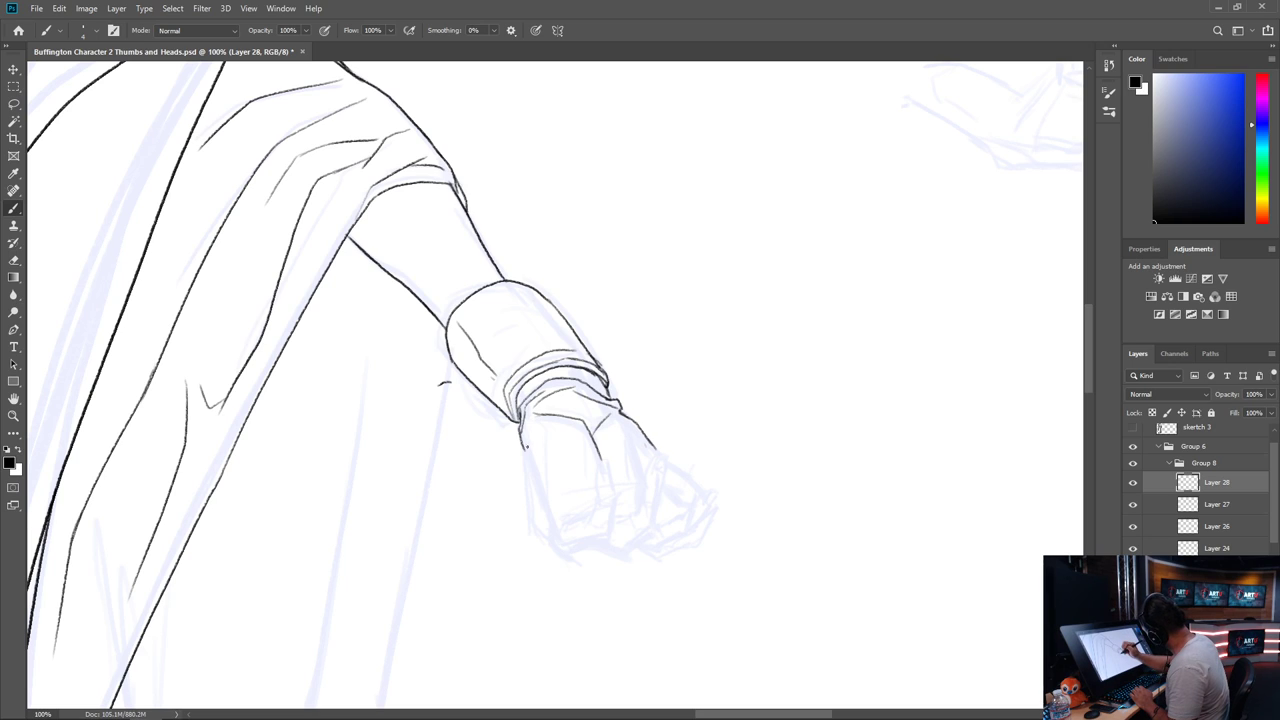
Ink the right hand's lower contour and the first curled finger with its fingernail, plus light crease lines across the palm
mouse_move(521, 438)
mouse_down()
mouse_move(553, 545)
mouse_move(566, 511)
mouse_move(557, 552)
mouse_move(610, 538)
mouse_move(618, 502)
mouse_move(611, 468)
mouse_move(602, 476)
mouse_up()
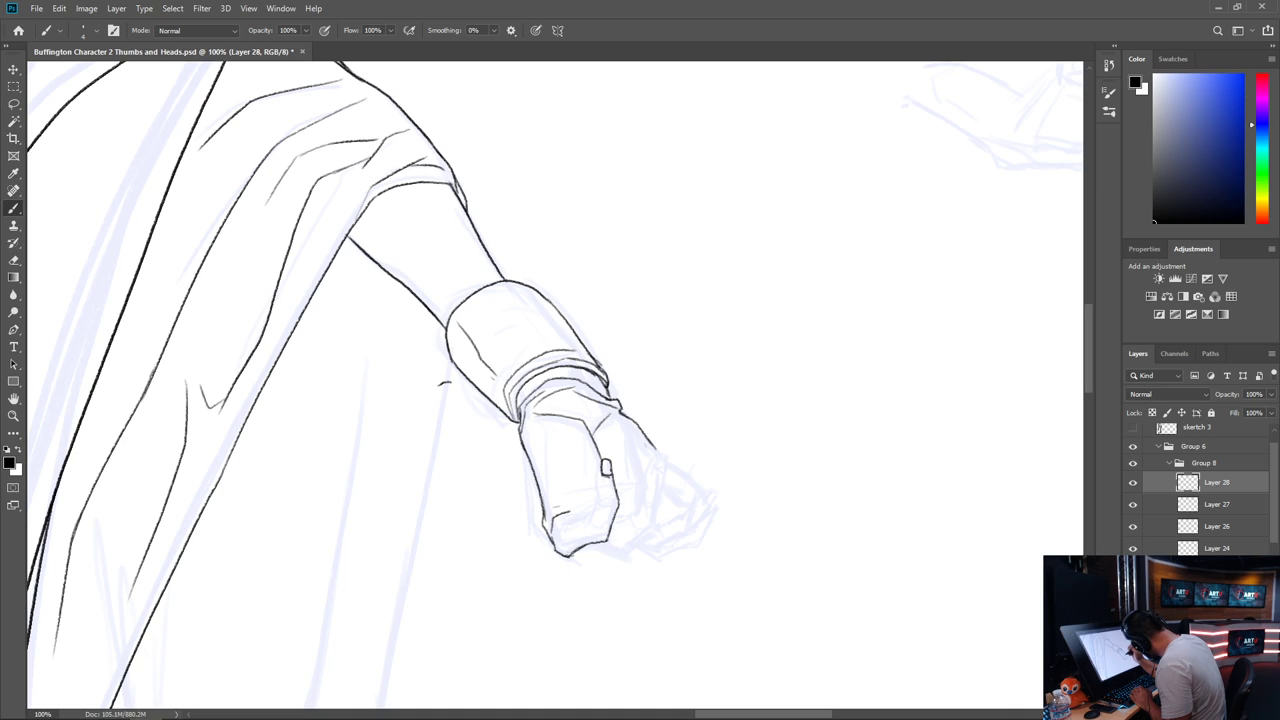
drag(598, 460, 600, 505)
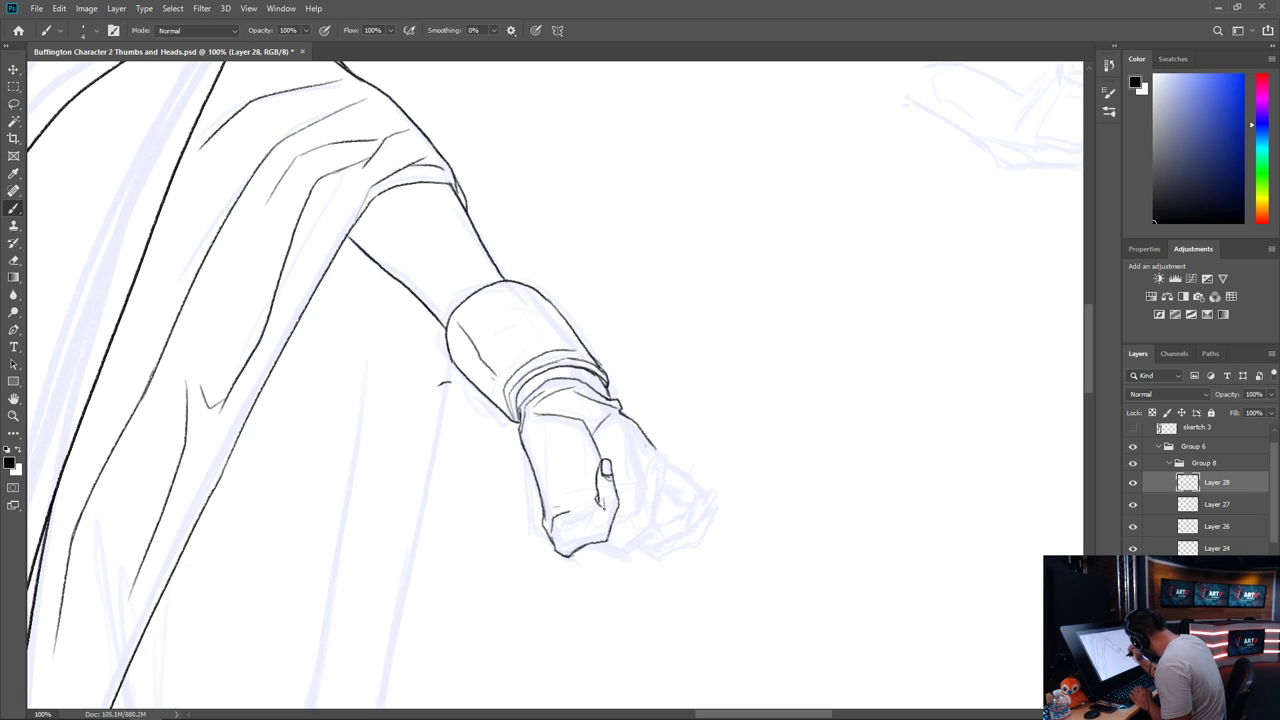
mouse_move(600, 503)
mouse_down()
mouse_move(618, 498)
mouse_move(584, 531)
mouse_move(591, 509)
mouse_move(575, 506)
mouse_move(587, 498)
mouse_up()
drag(538, 428, 562, 490)
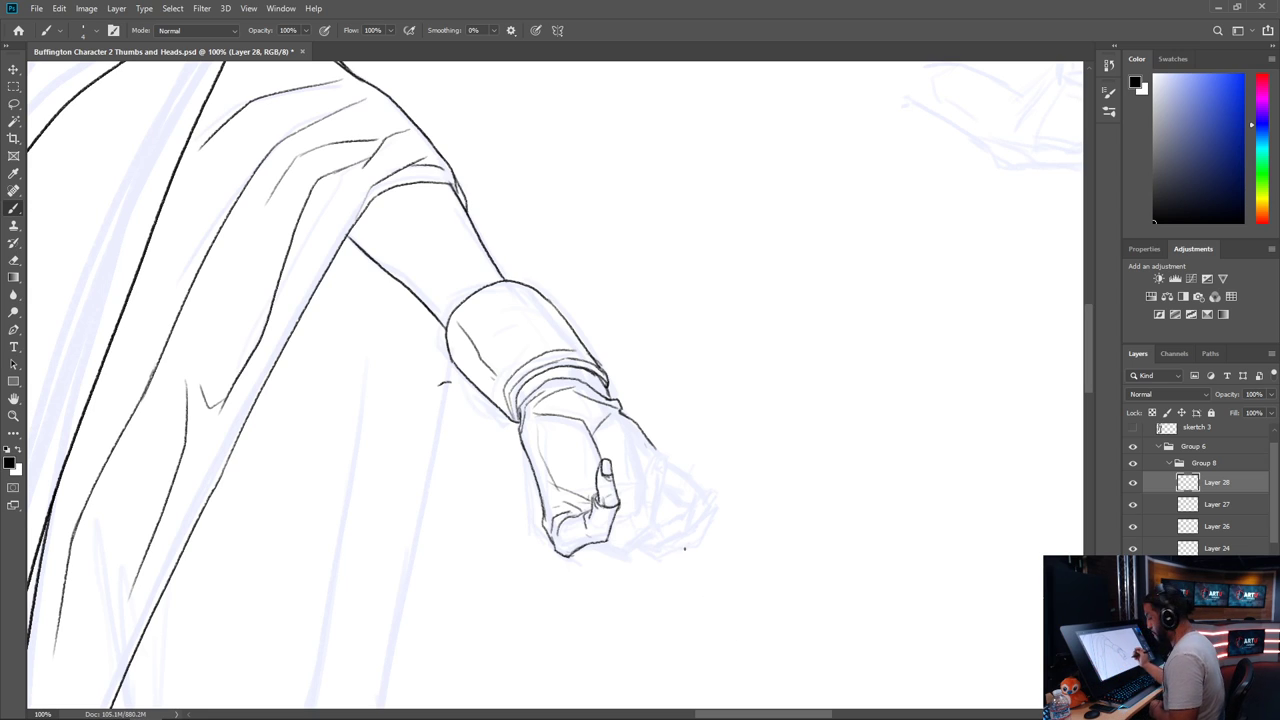
Ink the right hand's second curled finger beside the first, including its fingernail and knuckle creases
mouse_move(596, 545)
mouse_down()
mouse_move(636, 547)
mouse_move(660, 496)
mouse_up()
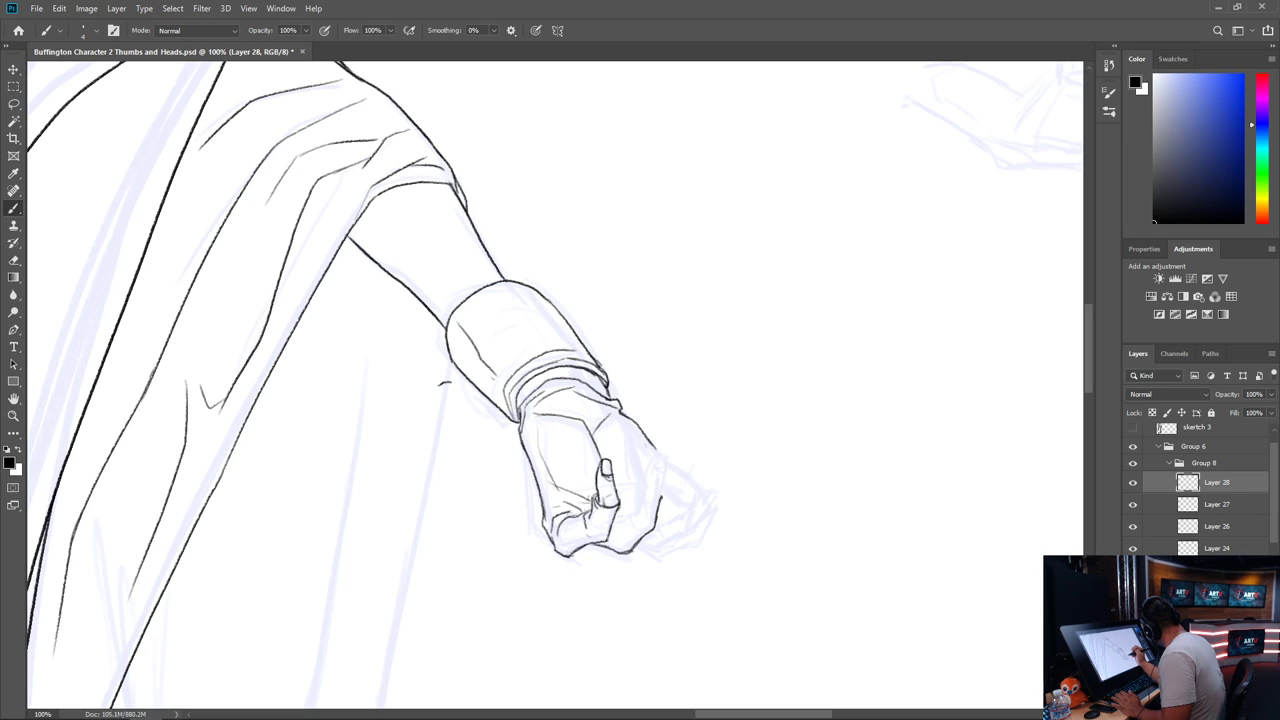
drag(662, 489, 664, 462)
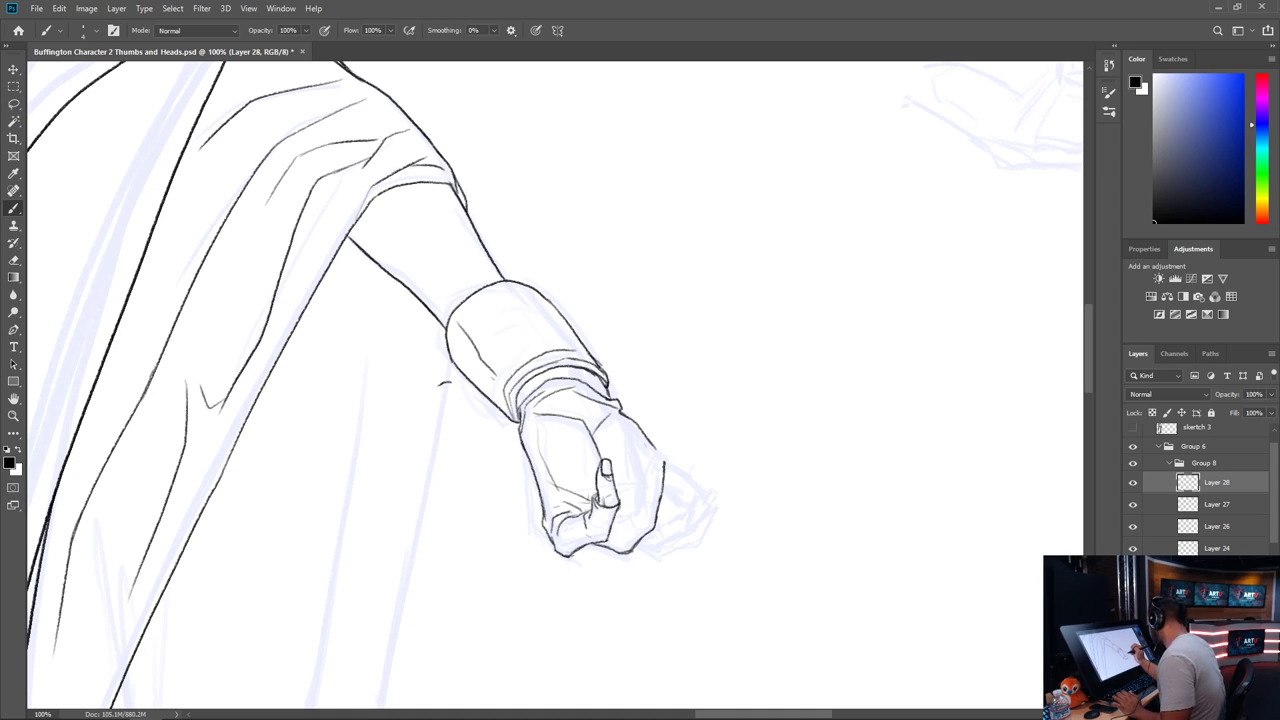
mouse_move(656, 474)
mouse_down()
mouse_move(662, 453)
mouse_move(628, 527)
mouse_up()
drag(555, 582, 1030, 485)
drag(141, 656, 372, 610)
drag(543, 525, 1030, 500)
drag(120, 610, 577, 543)
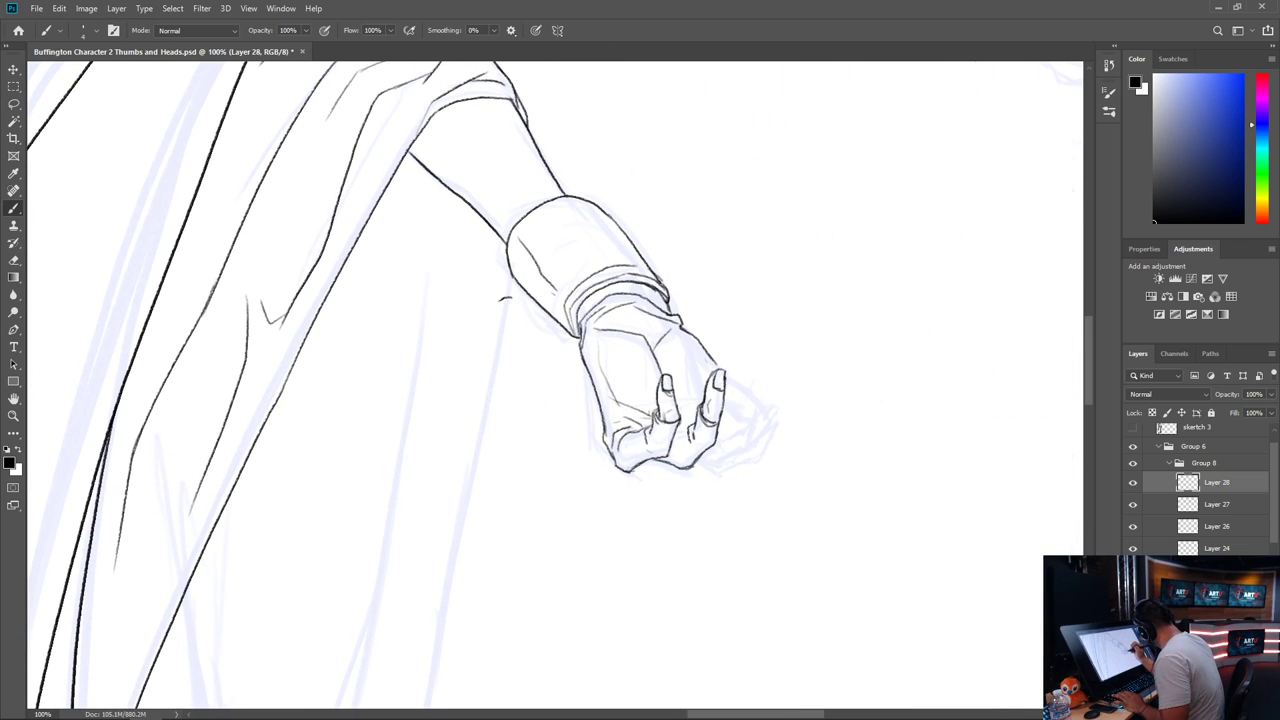
Add a small crease at the second finger's base and ink the third curled finger with its fingernail
drag(677, 431, 689, 432)
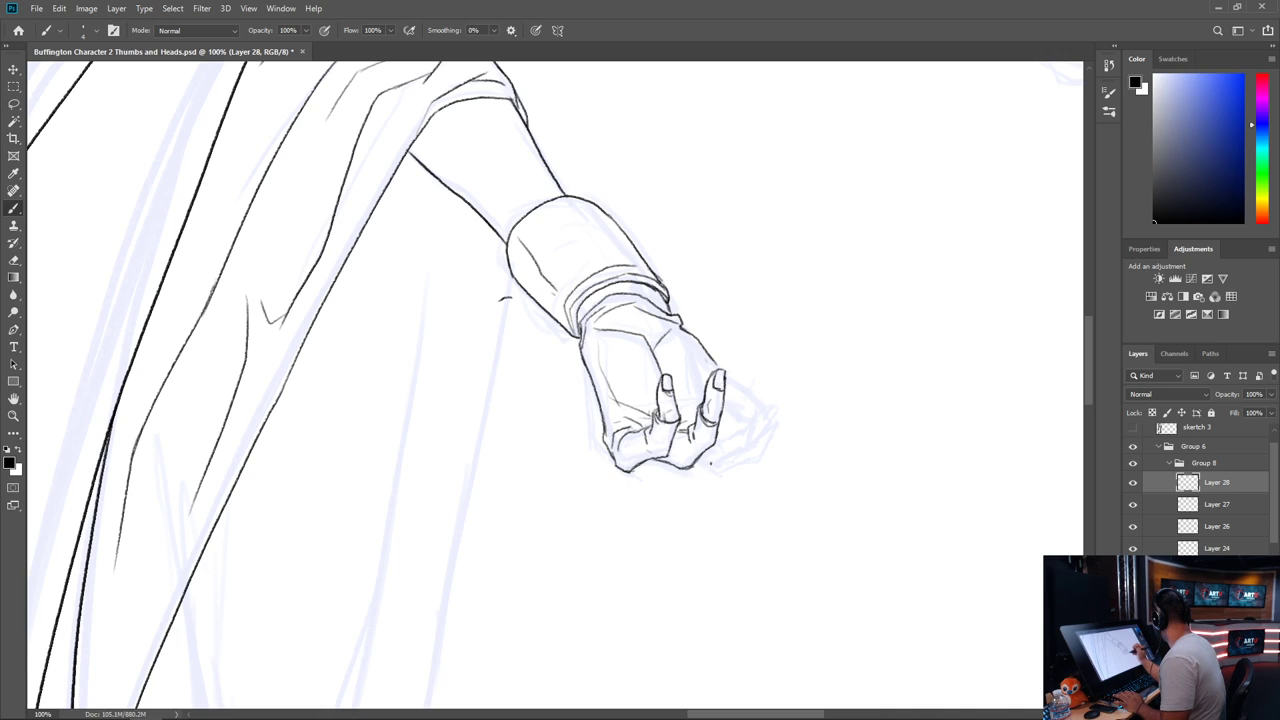
mouse_move(683, 441)
mouse_down()
mouse_move(677, 461)
mouse_move(715, 468)
mouse_move(768, 420)
mouse_move(779, 384)
mouse_move(768, 404)
mouse_move(764, 389)
mouse_up()
mouse_move(765, 386)
mouse_down()
mouse_move(747, 421)
mouse_move(758, 426)
mouse_up()
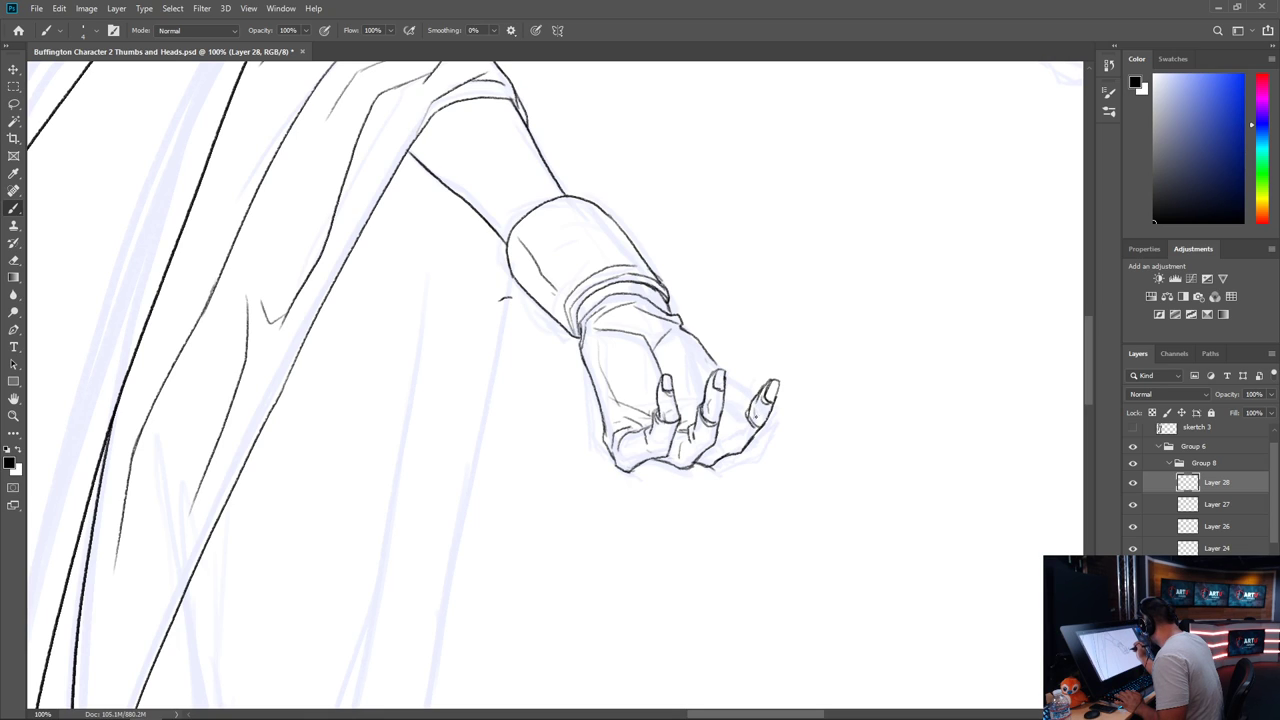
Add knuckle creases to the right hand's third curled finger and a light crease line across the palm
drag(769, 383, 761, 394)
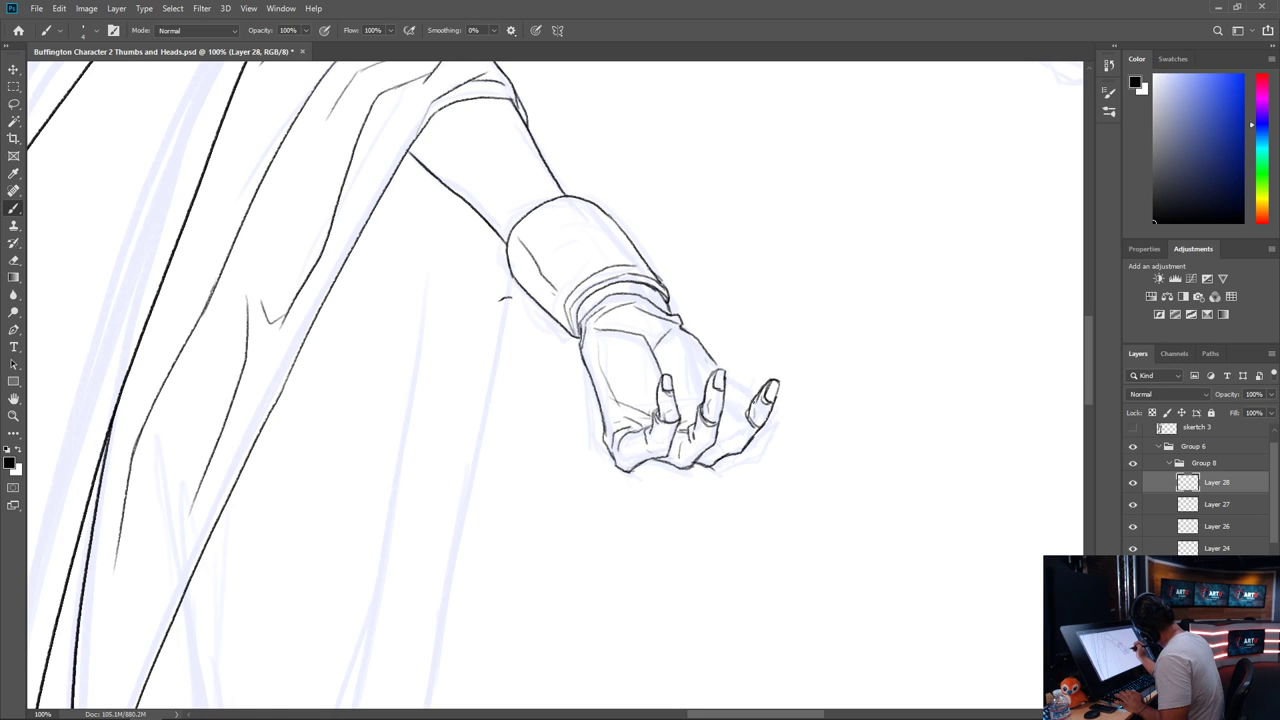
right_click(754, 408)
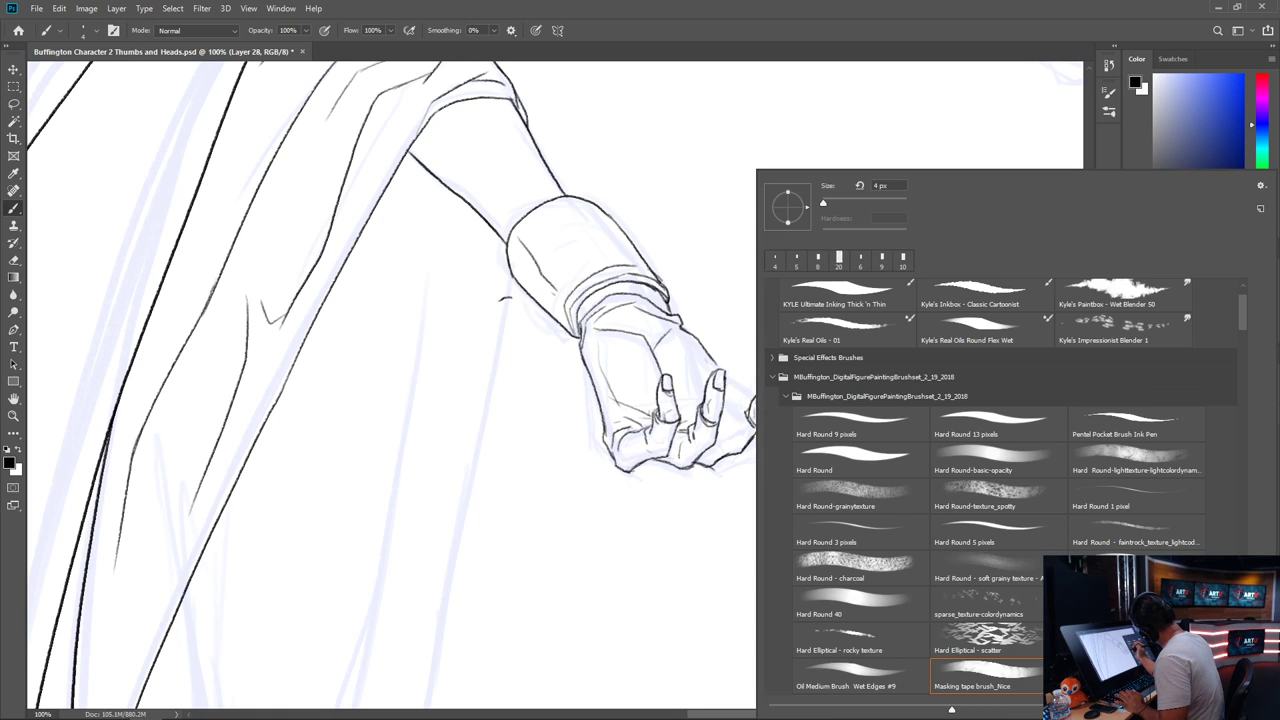
key(Escape)
drag(742, 416, 730, 438)
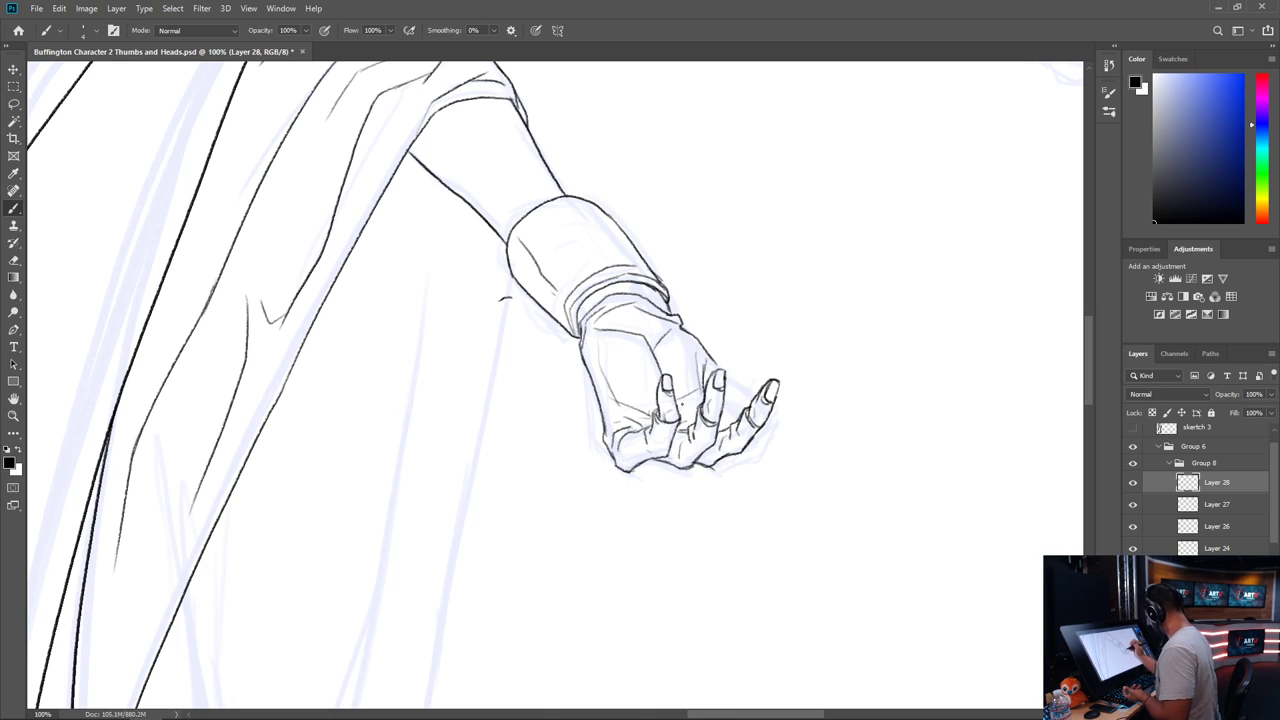
drag(632, 352, 662, 377)
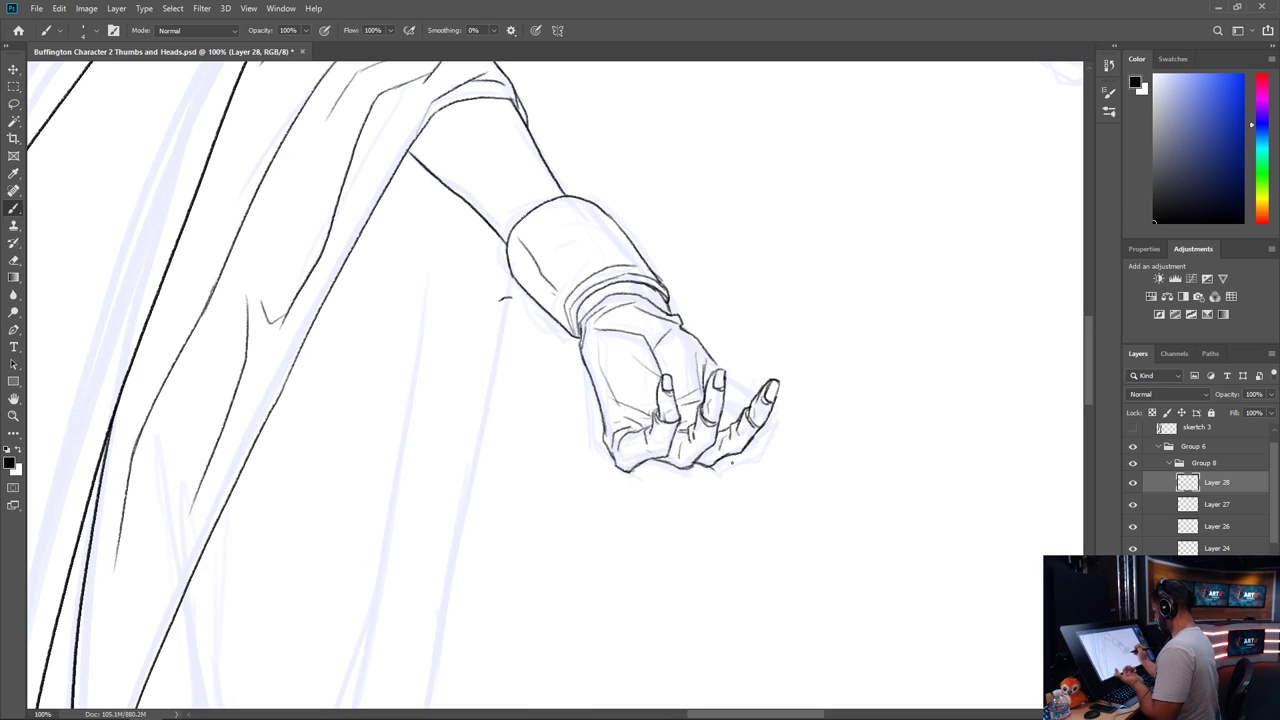
Ink the right hand's extended fourth finger with its fingernail, plus the hand contour showing behind the second and third fingers
mouse_move(720, 463)
mouse_down()
mouse_move(786, 452)
mouse_move(804, 424)
mouse_move(755, 461)
mouse_move(752, 439)
mouse_move(742, 461)
mouse_move(782, 433)
mouse_move(791, 445)
mouse_up()
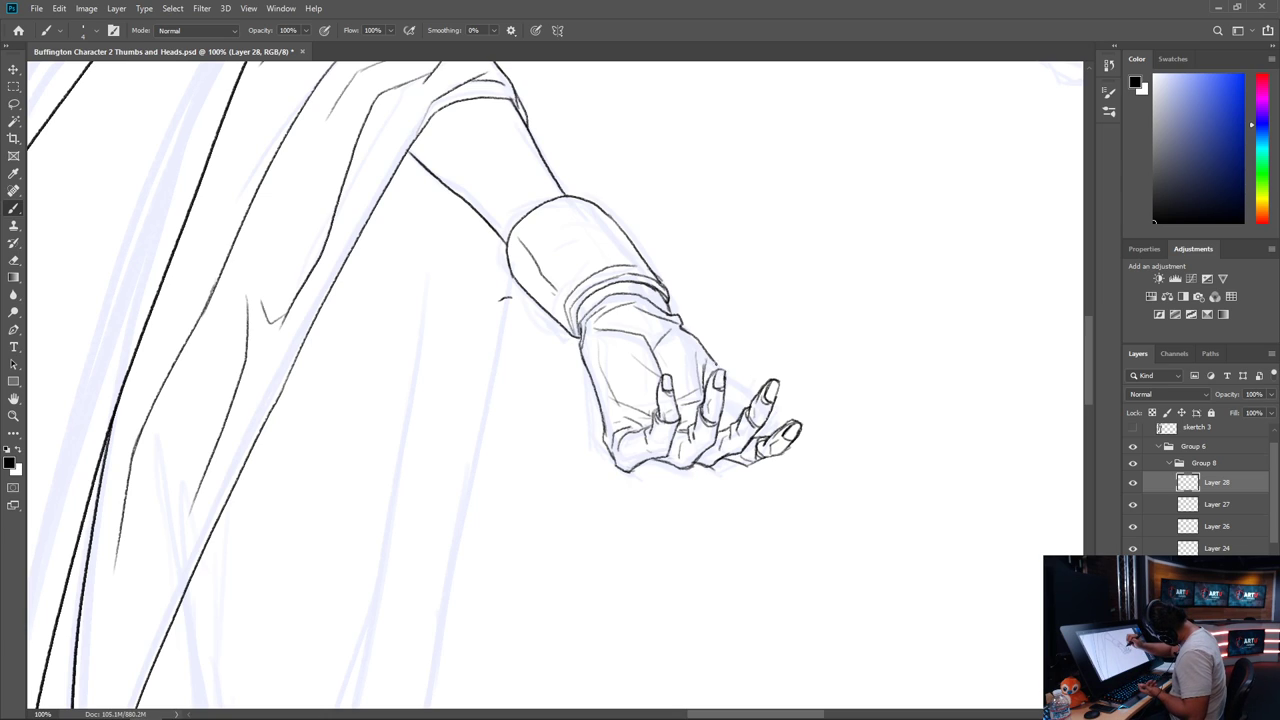
mouse_move(724, 374)
mouse_down()
mouse_move(754, 402)
mouse_move(740, 418)
mouse_move(728, 402)
mouse_move(724, 425)
mouse_up()
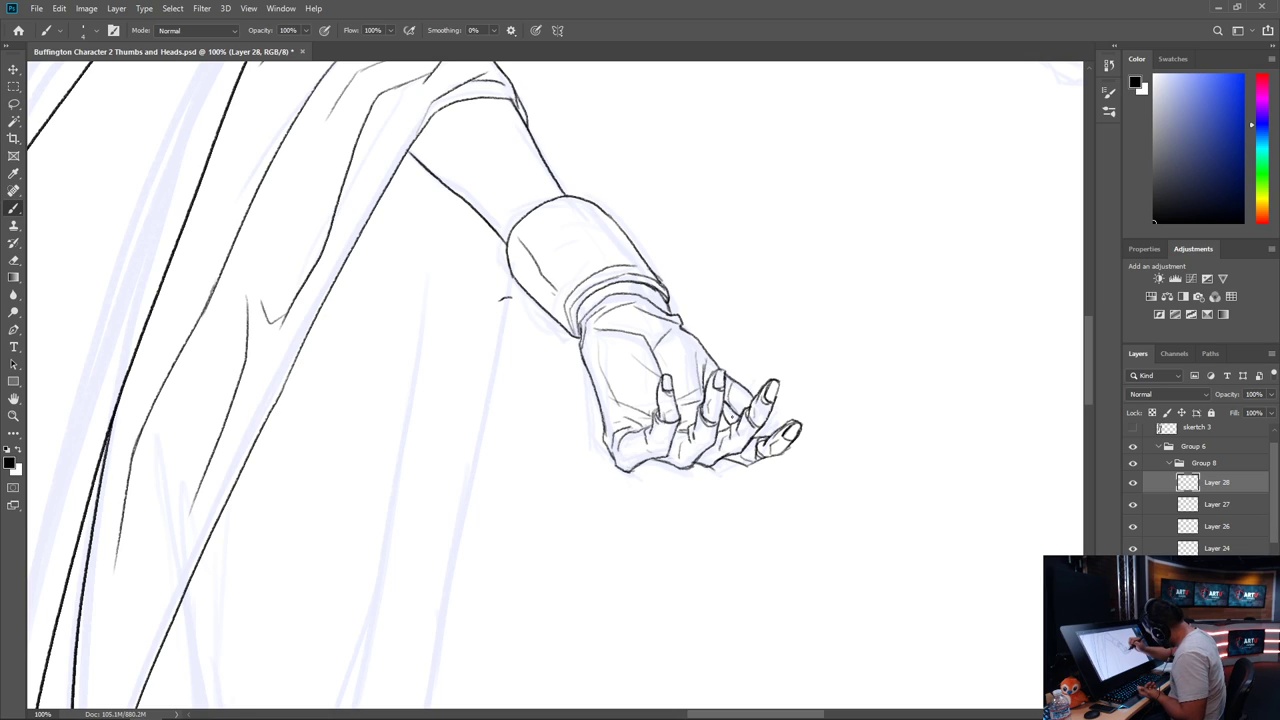
drag(733, 379, 761, 429)
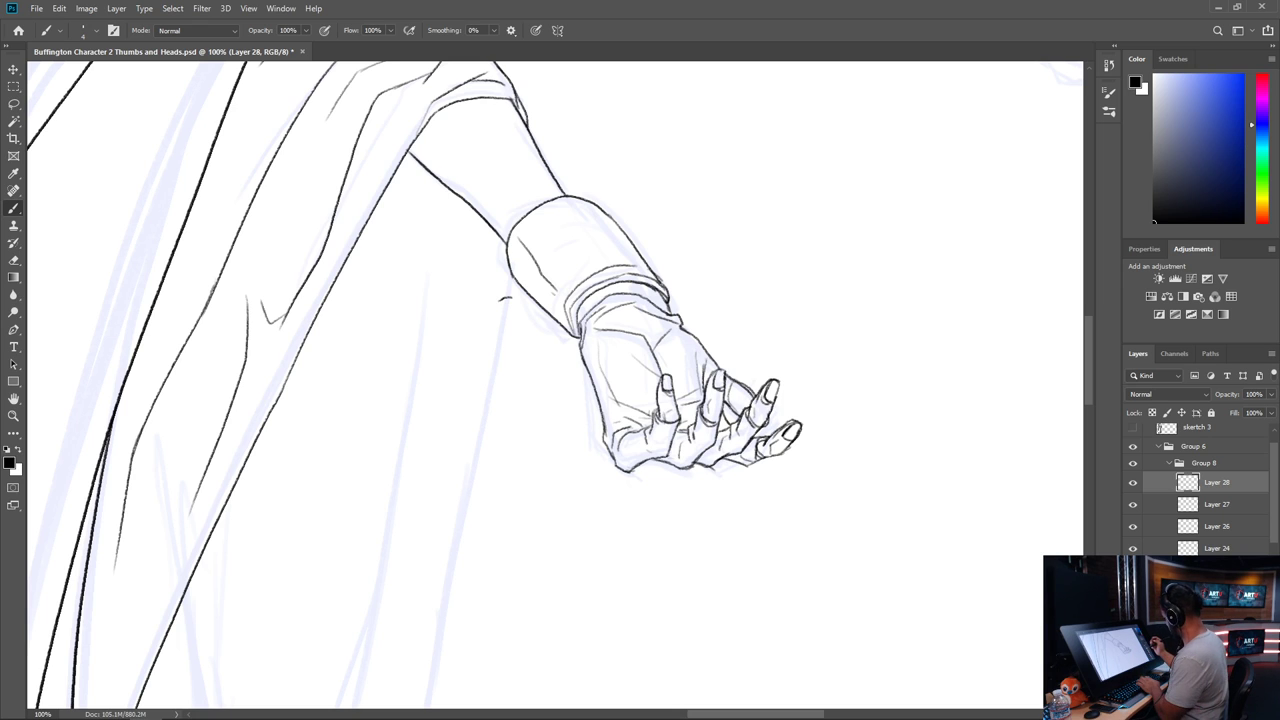
Lasso the stray pen mark beside the right cuff and delete it from the line art
key(ctrl+minus)
key(ctrl+minus)
key(ctrl+minus)
key(ctrl+minus)
key(ctrl+plus)
key(ctrl+plus)
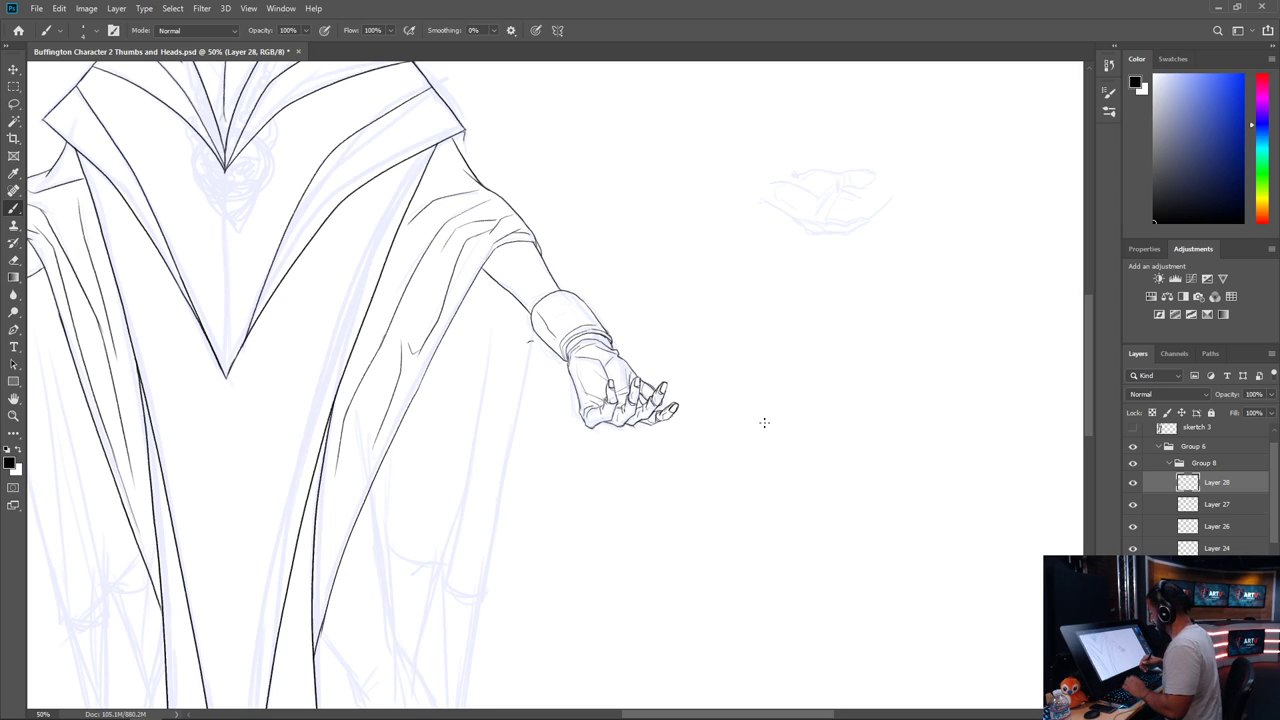
drag(634, 497, 789, 400)
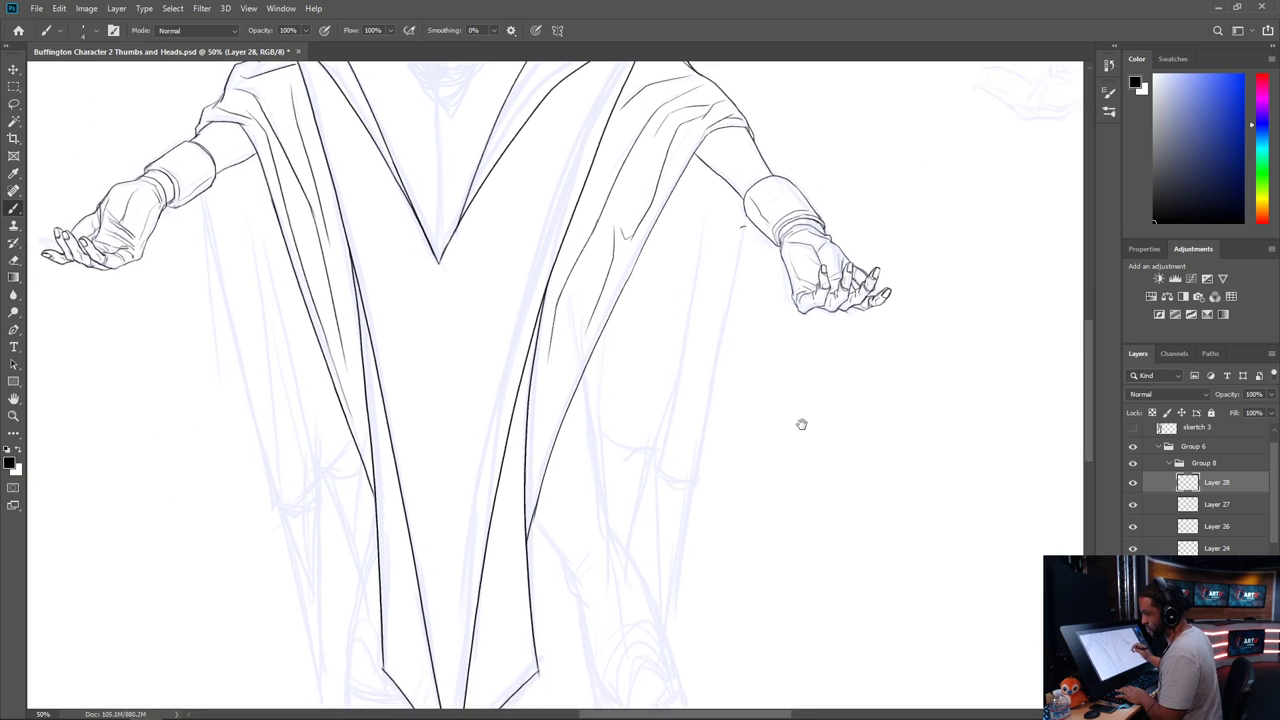
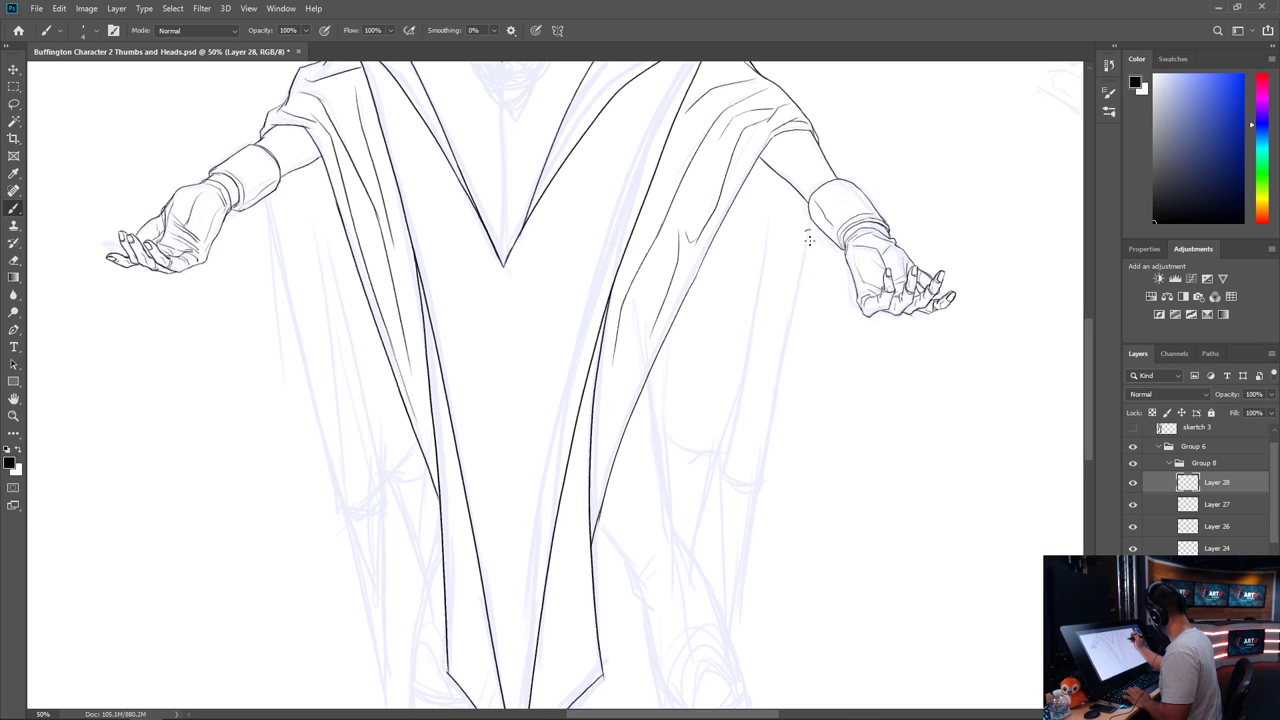
key(l)
drag(814, 251, 806, 270)
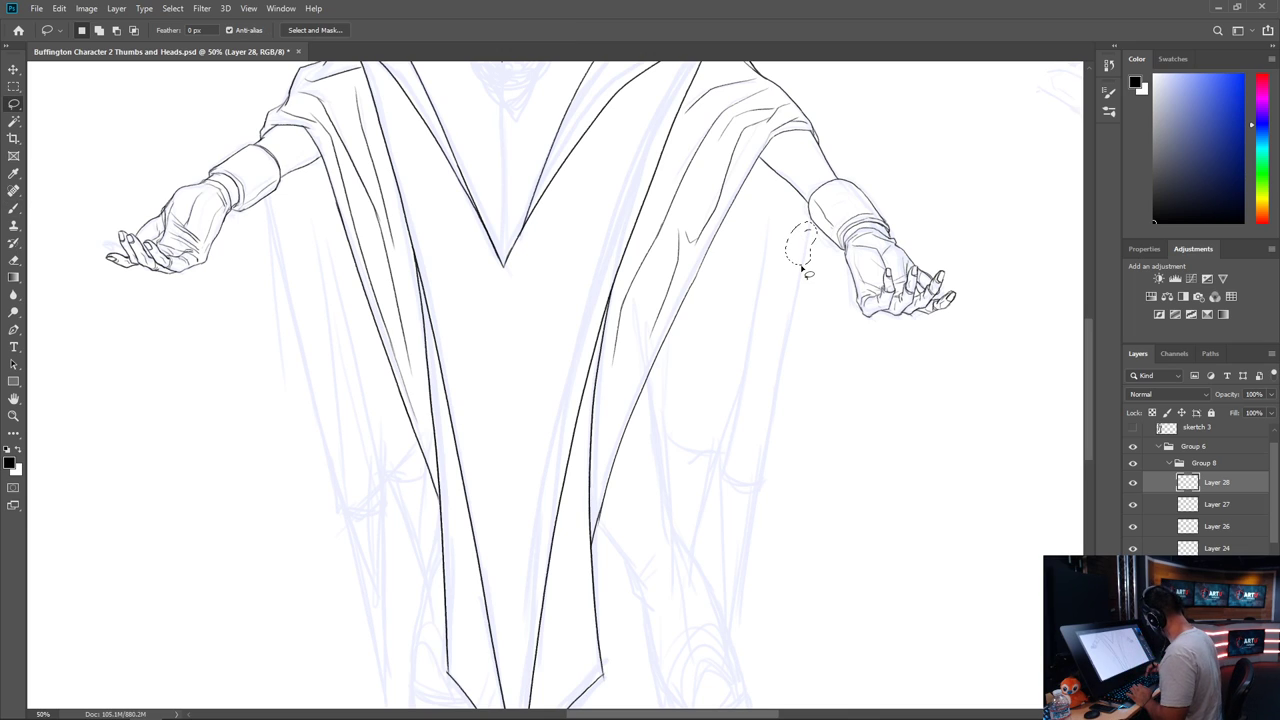
click(1212, 508)
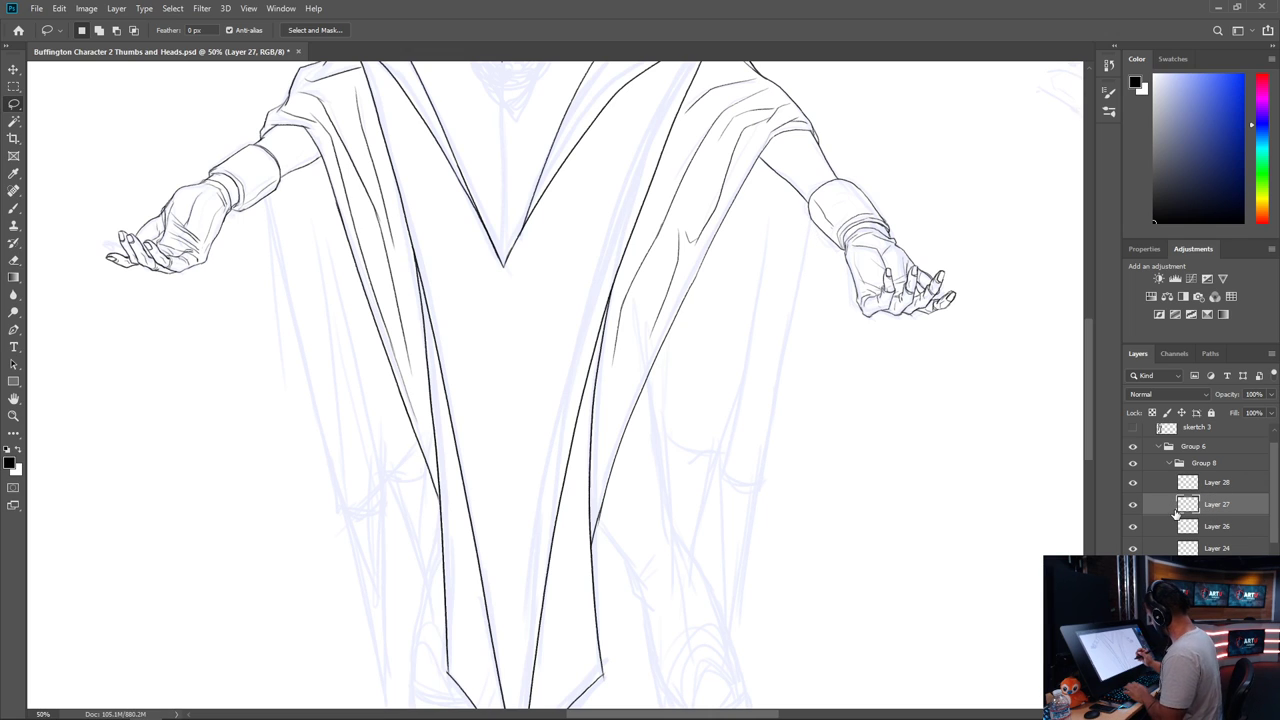
Look over the inked figure from collar to robe tip and make Layer 28 active for more inking with the Brush
key(ctrl+minus)
key(ctrl+minus)
mouse_move(739, 468)
mouse_down()
mouse_move(740, 580)
mouse_move(754, 569)
mouse_move(771, 300)
mouse_move(757, 428)
mouse_up()
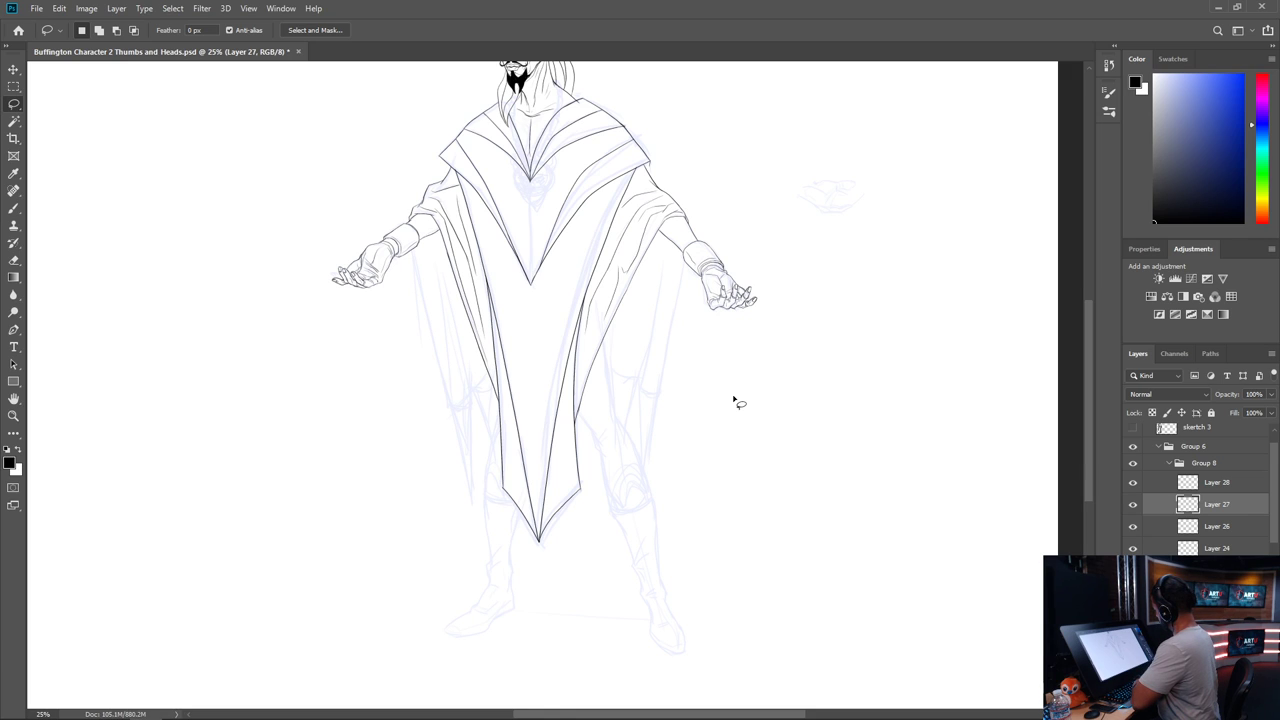
key(ctrl+plus)
key(ctrl+plus)
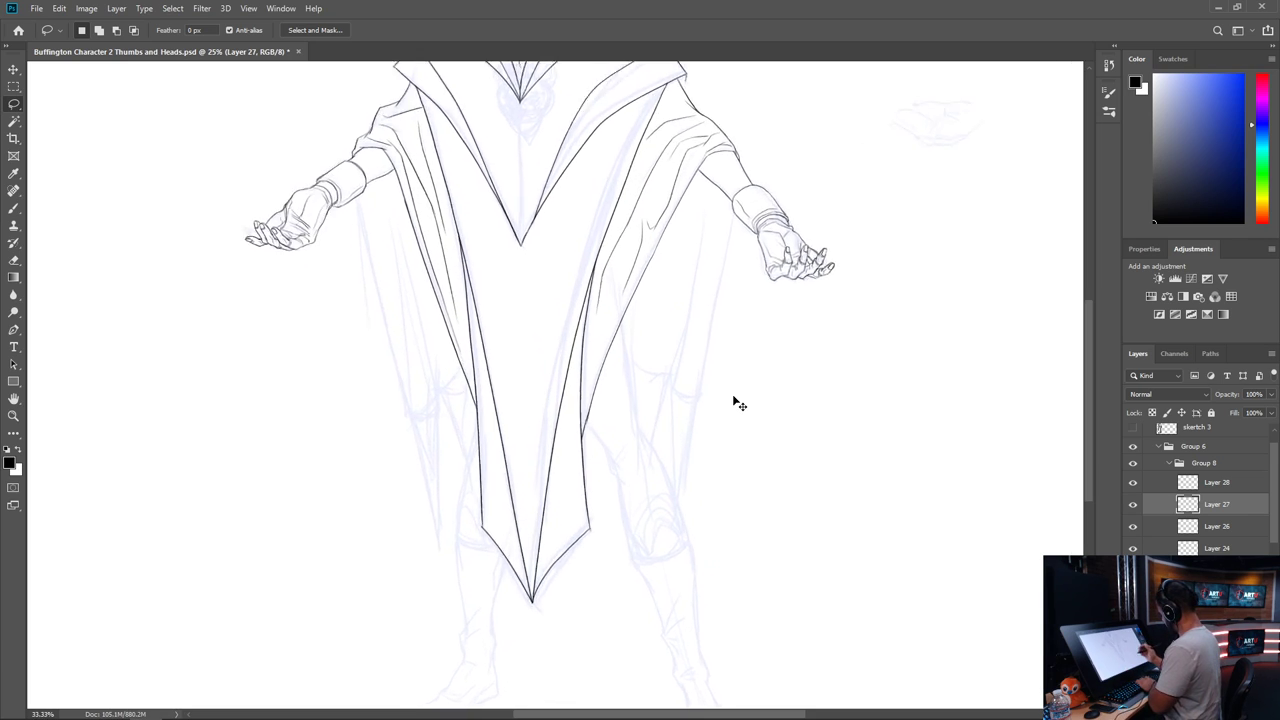
click(1210, 485)
key(ctrl+plus)
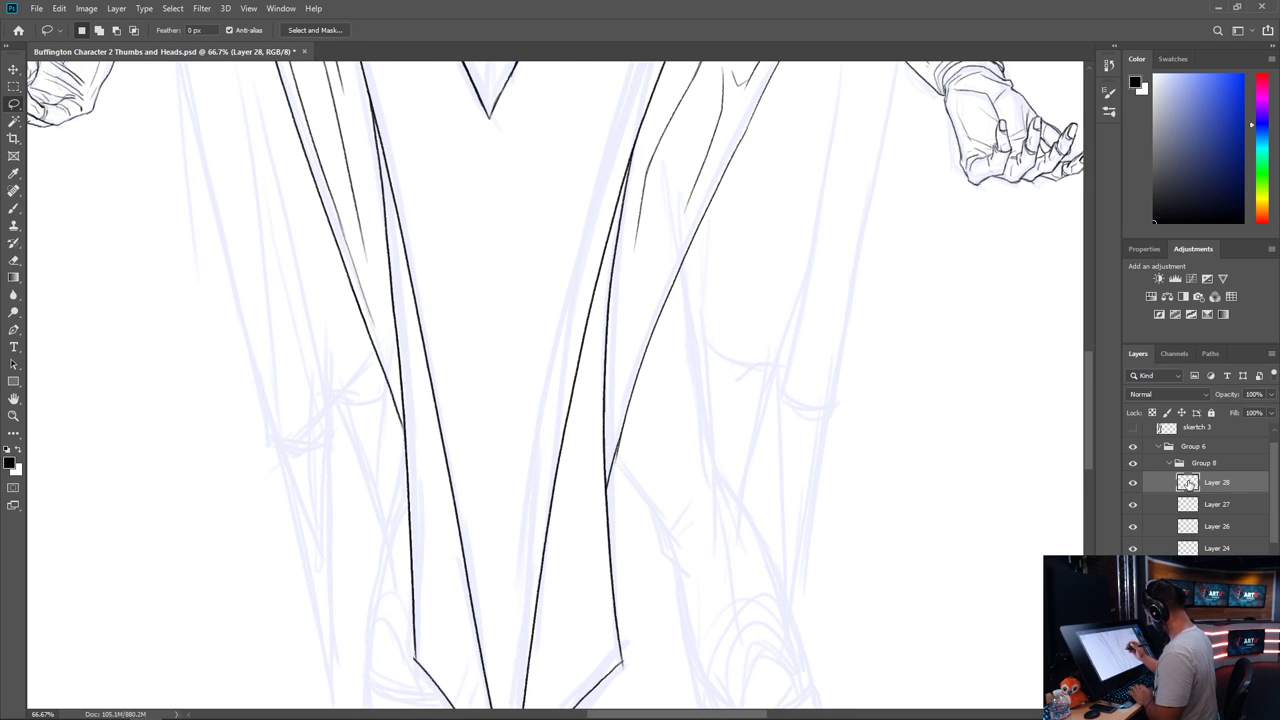
key(b)
drag(694, 196, 614, 416)
drag(634, 243, 618, 386)
mouse_move(583, 477)
mouse_down()
mouse_move(566, 609)
mouse_move(598, 637)
mouse_move(566, 682)
mouse_up()
drag(715, 515, 722, 637)
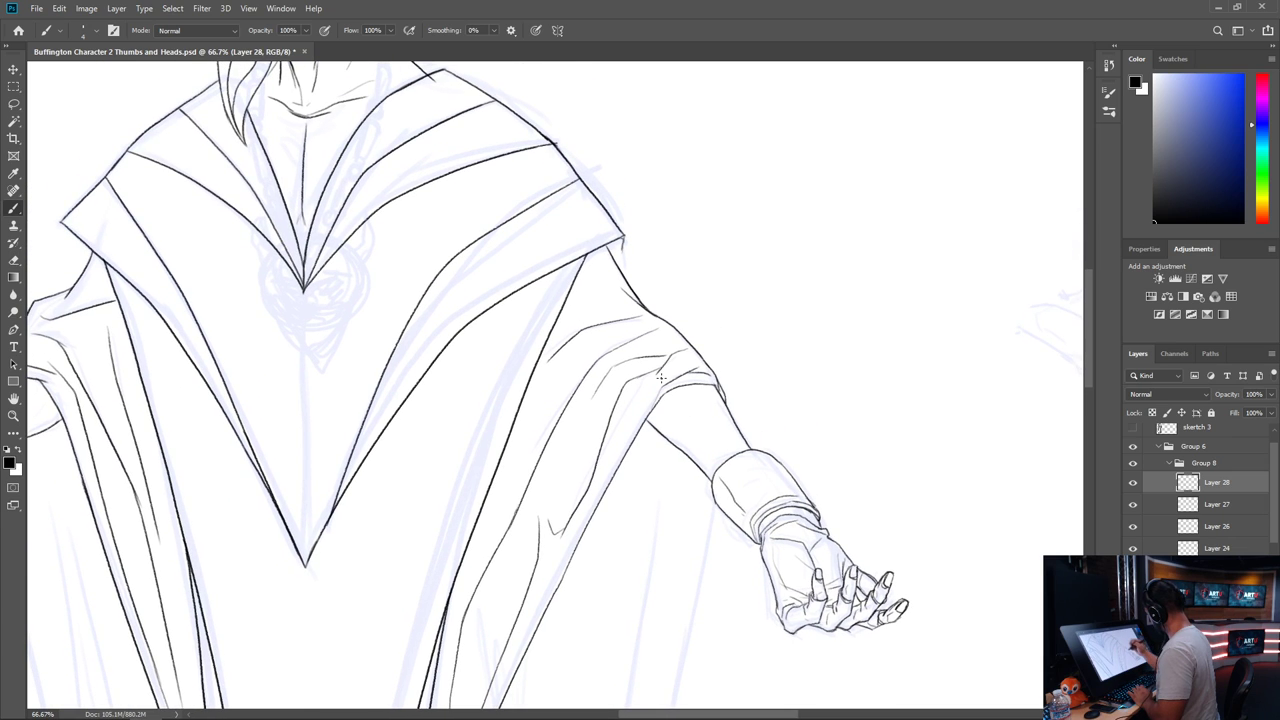
drag(851, 529, 821, 314)
drag(470, 575, 529, 537)
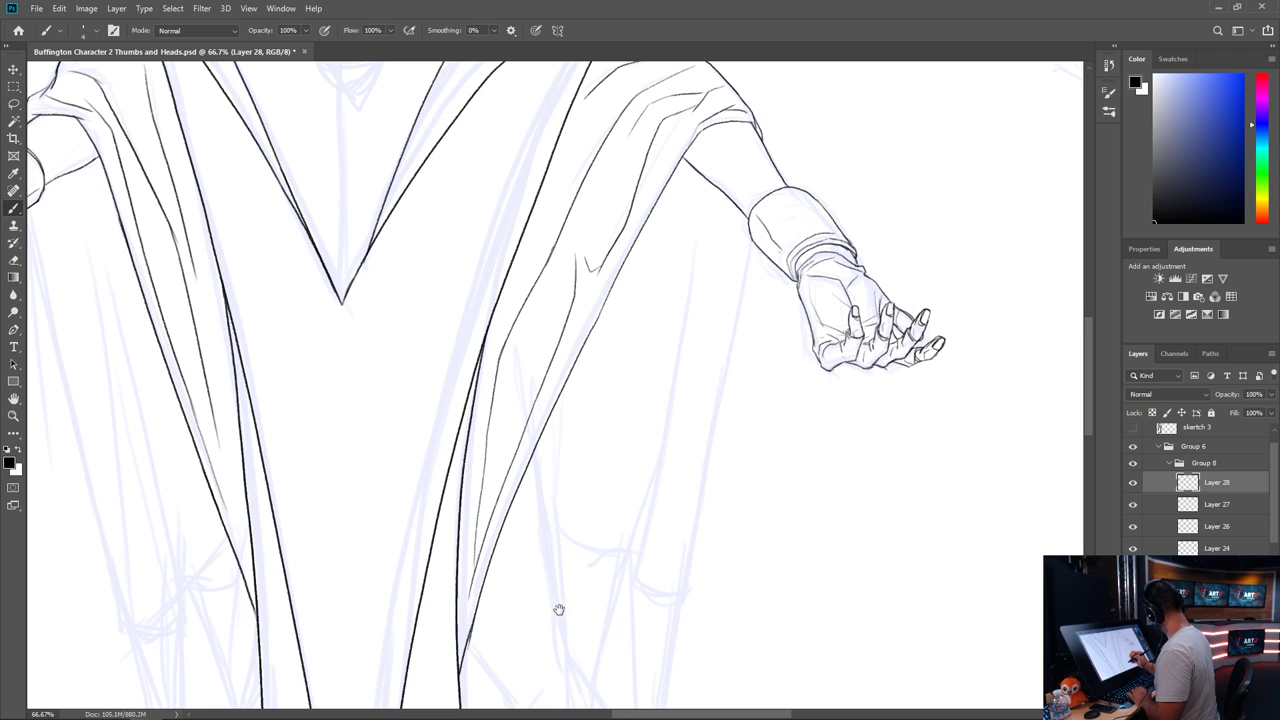
mouse_move(566, 608)
mouse_down()
mouse_move(906, 389)
mouse_move(680, 514)
mouse_move(585, 532)
mouse_move(663, 243)
mouse_move(666, 491)
mouse_move(726, 472)
mouse_move(502, 576)
mouse_up()
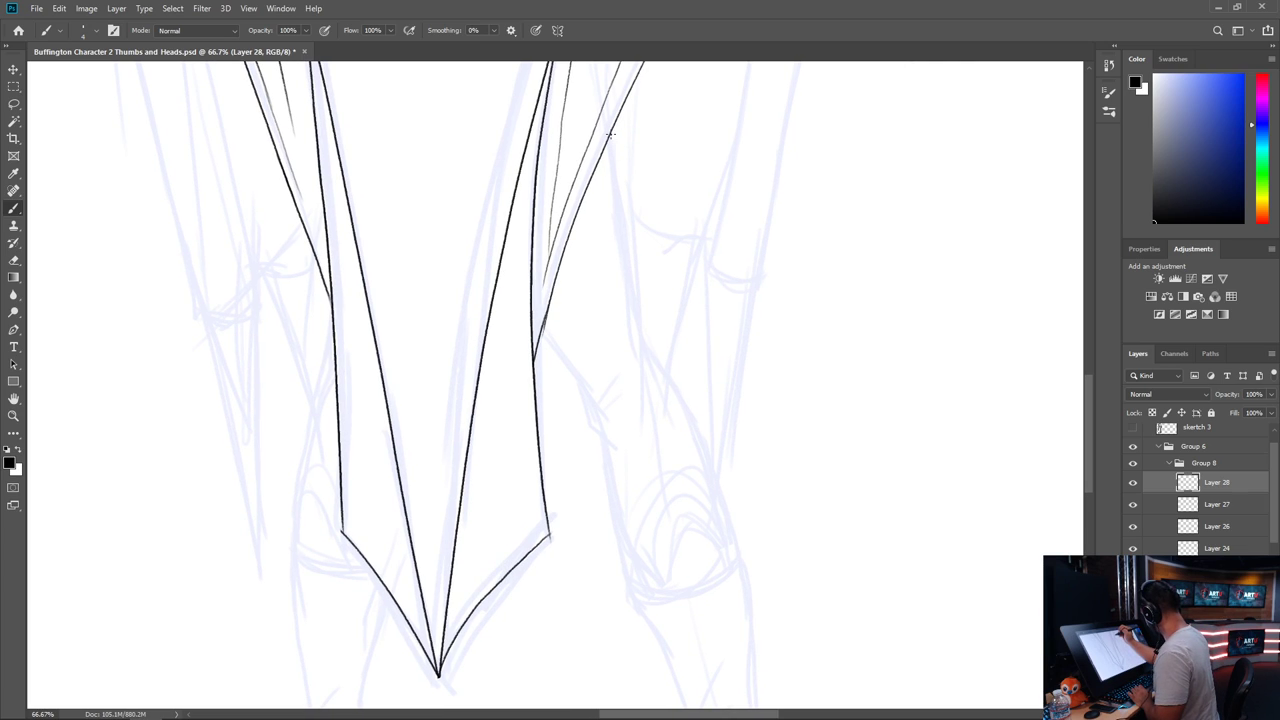
drag(614, 135, 650, 372)
drag(634, 322, 638, 372)
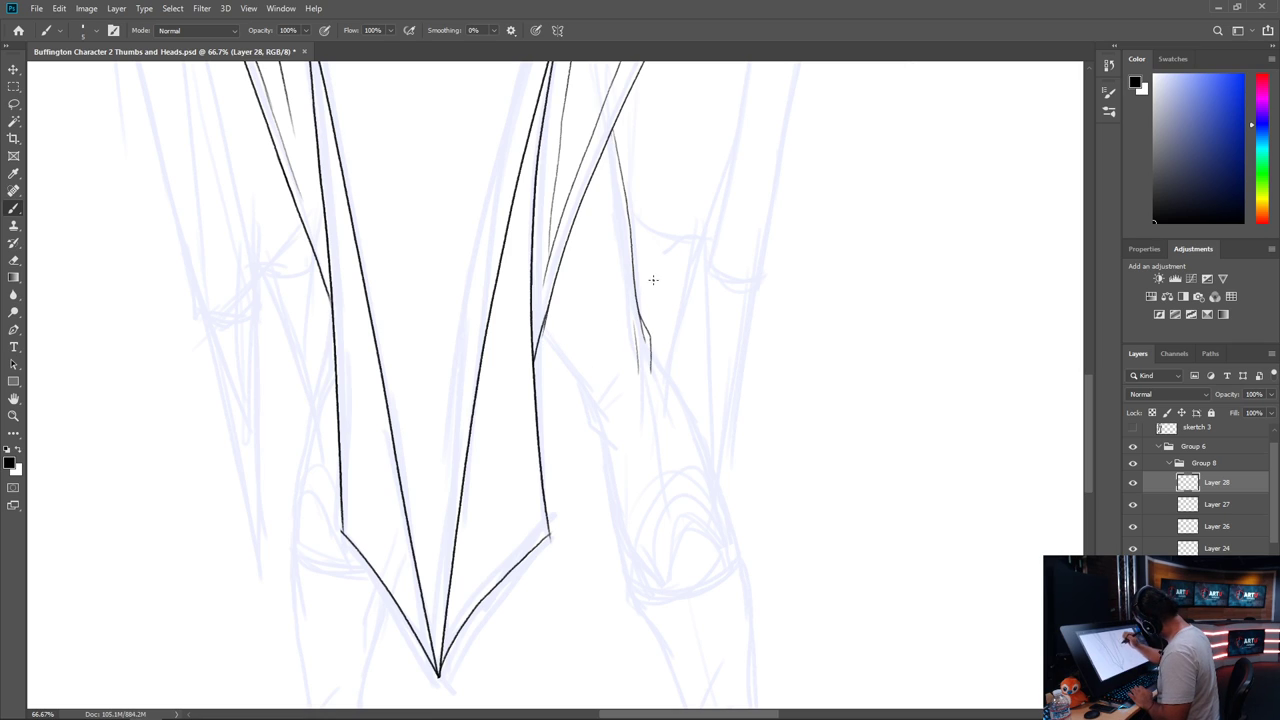
key(ctrl+z)
key(ctrl+z)
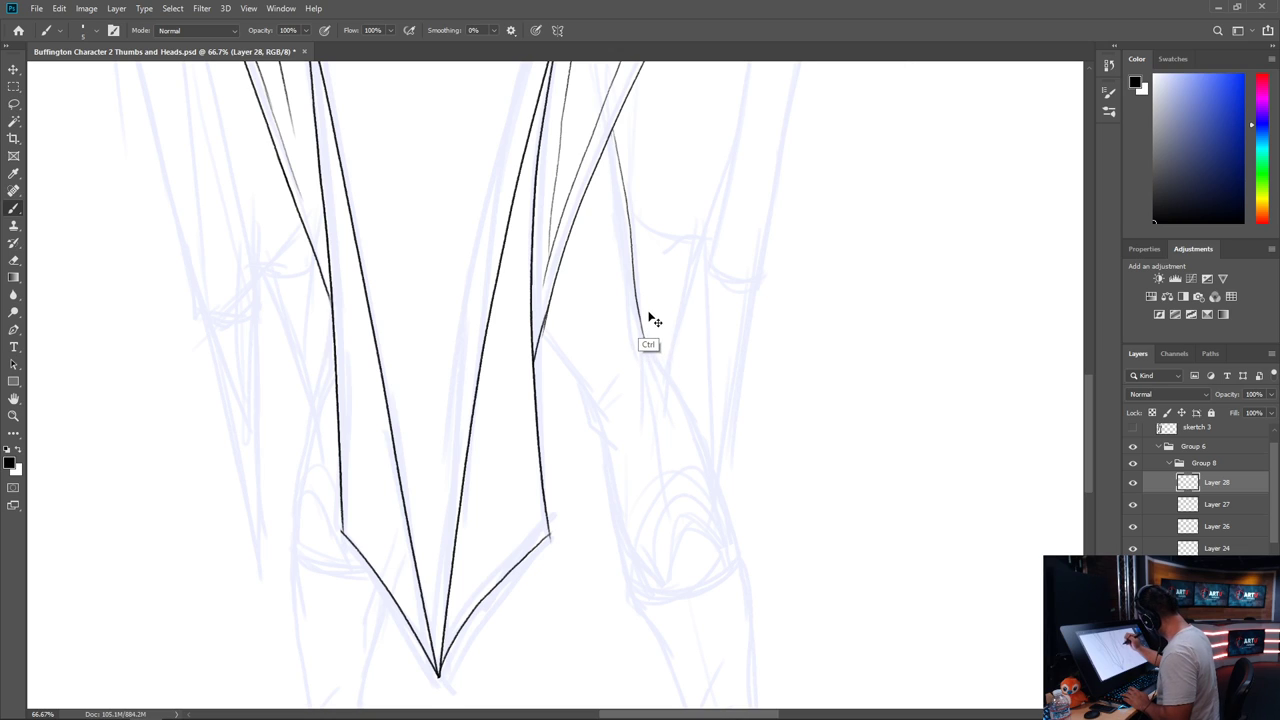
key(ctrl+z)
Ink the right thigh's outer and inner contours below the robe edge, with gathered fabric folds above the knee
drag(613, 128, 656, 376)
mouse_move(638, 328)
mouse_down()
mouse_move(638, 378)
mouse_move(619, 414)
mouse_move(641, 412)
mouse_up()
drag(650, 350, 720, 487)
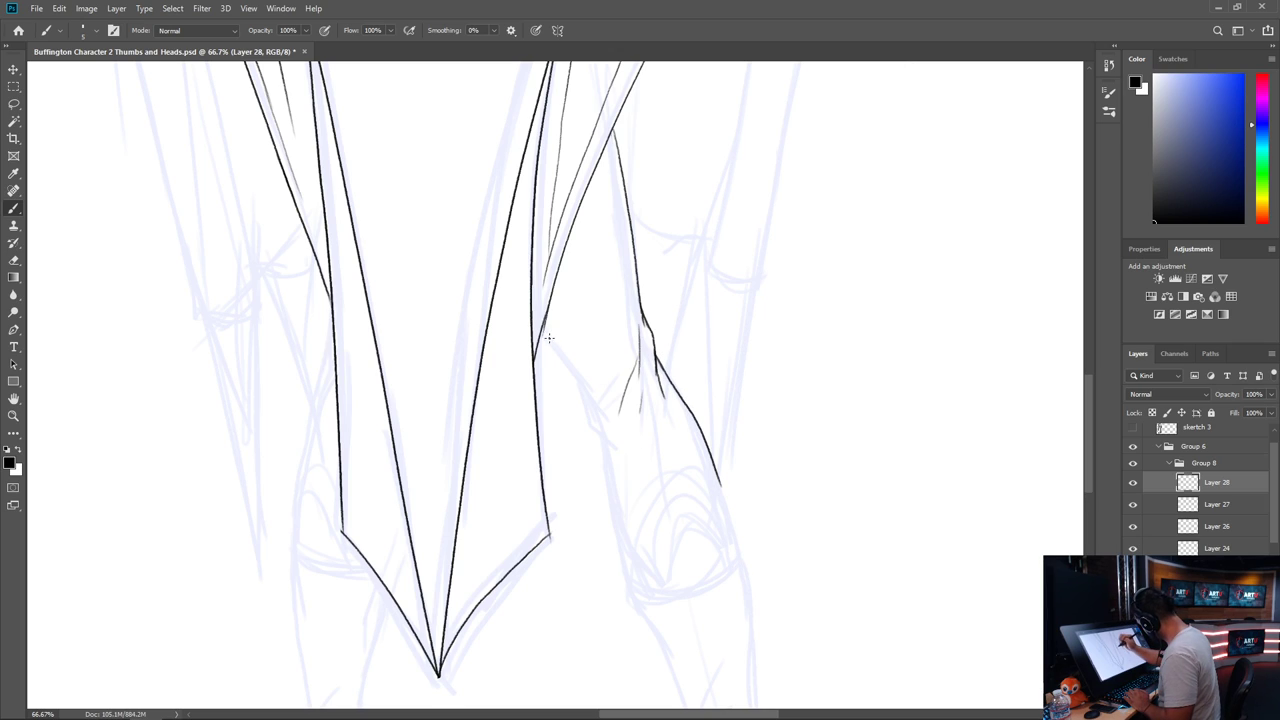
mouse_move(540, 332)
mouse_down()
mouse_move(606, 432)
mouse_move(598, 412)
mouse_move(608, 417)
mouse_move(583, 392)
mouse_move(615, 452)
mouse_move(616, 425)
mouse_move(656, 414)
mouse_up()
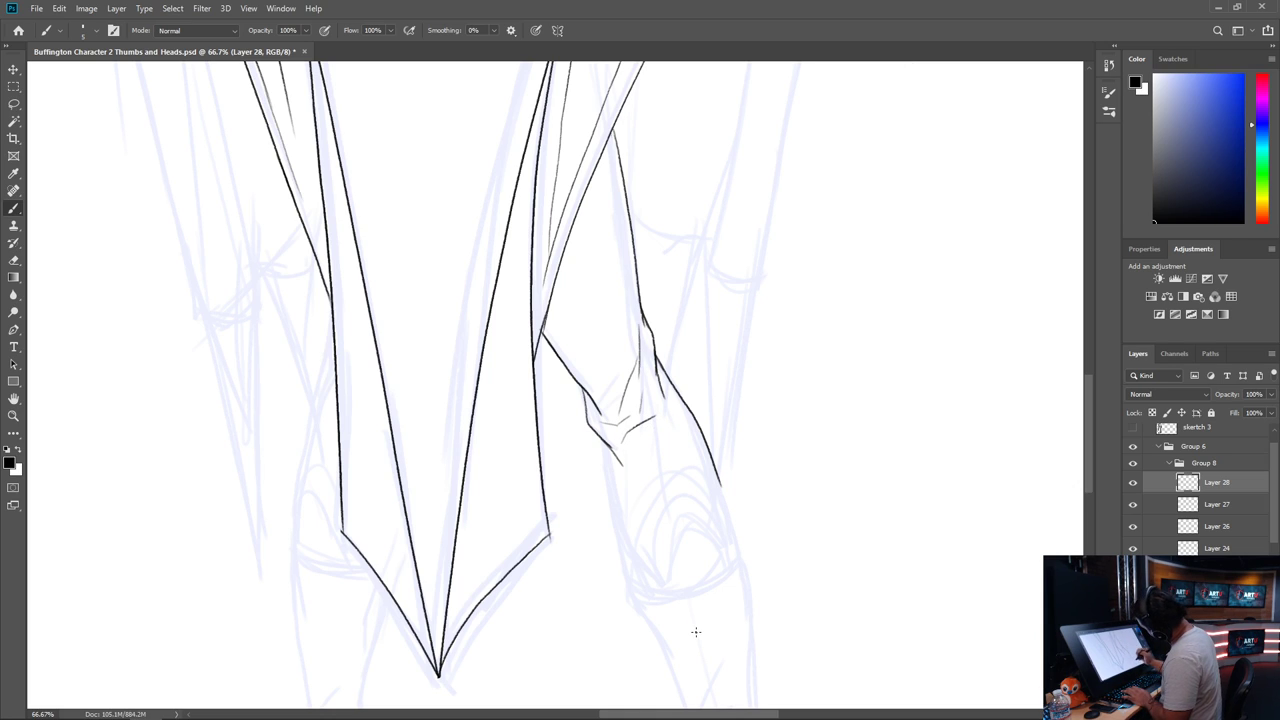
Ink both sides of the right knee section and close it with a rounded edge below the knee
drag(777, 551, 783, 409)
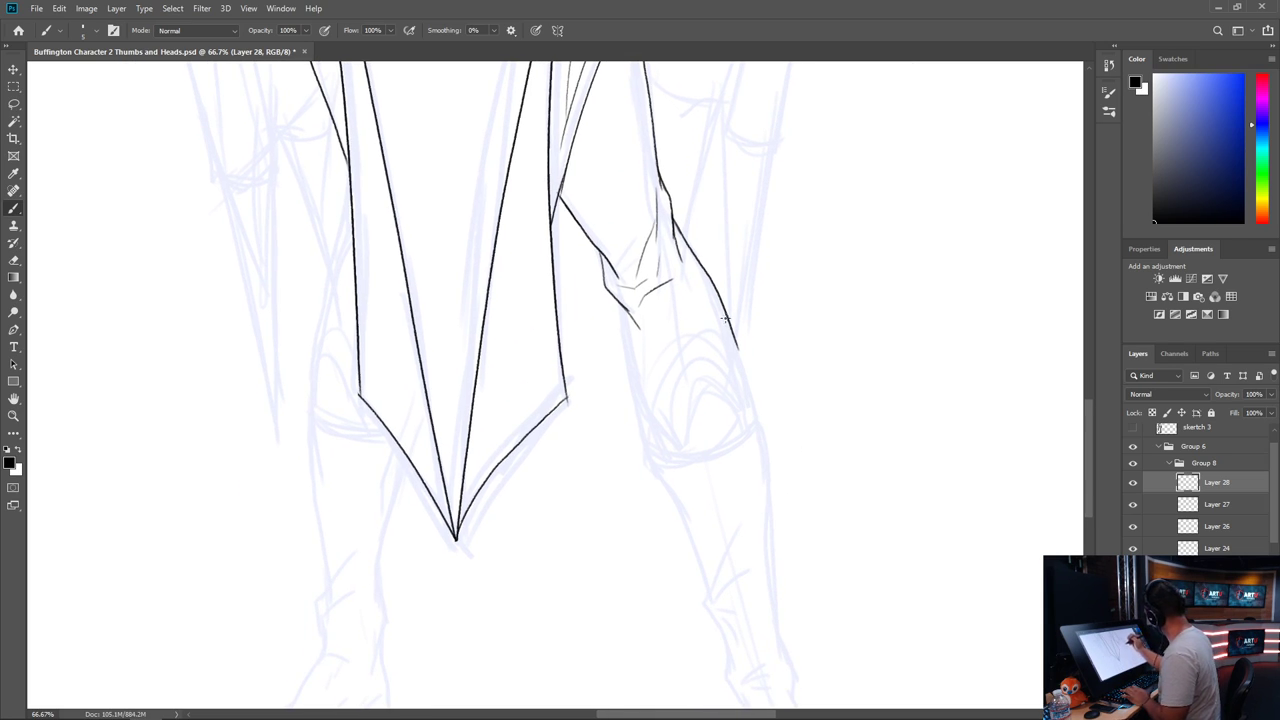
drag(733, 340, 739, 352)
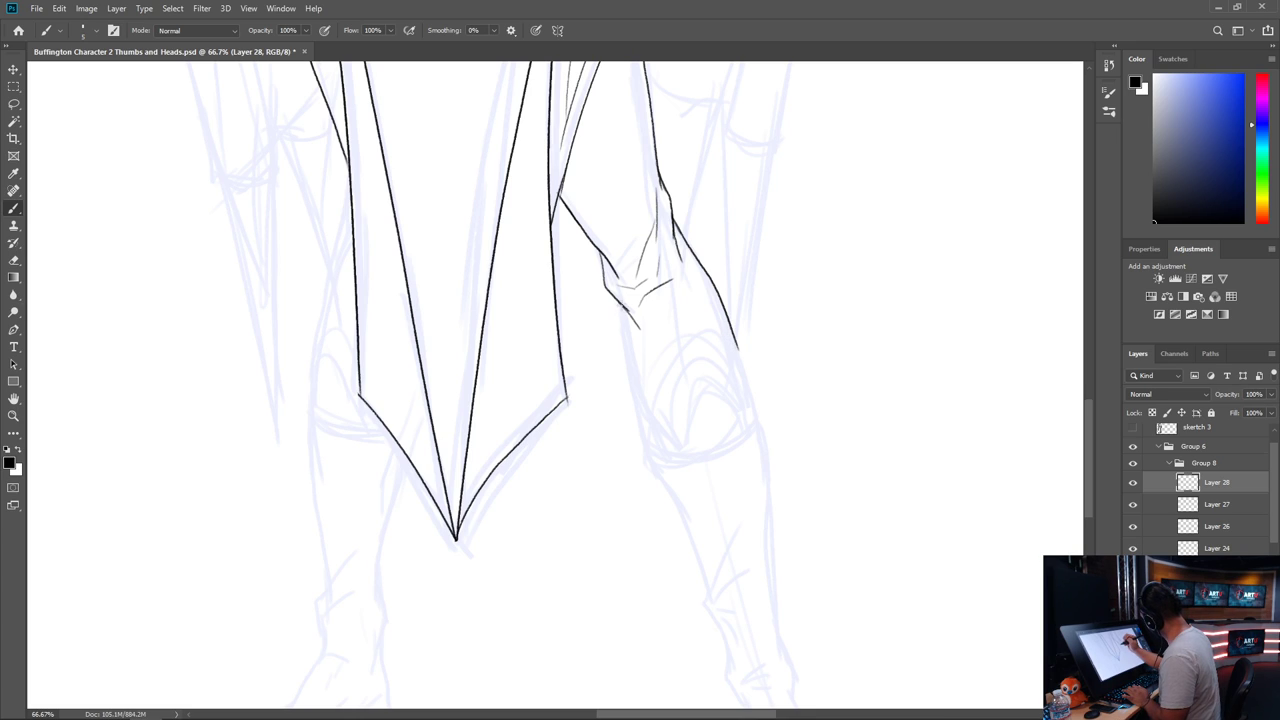
drag(621, 305, 643, 421)
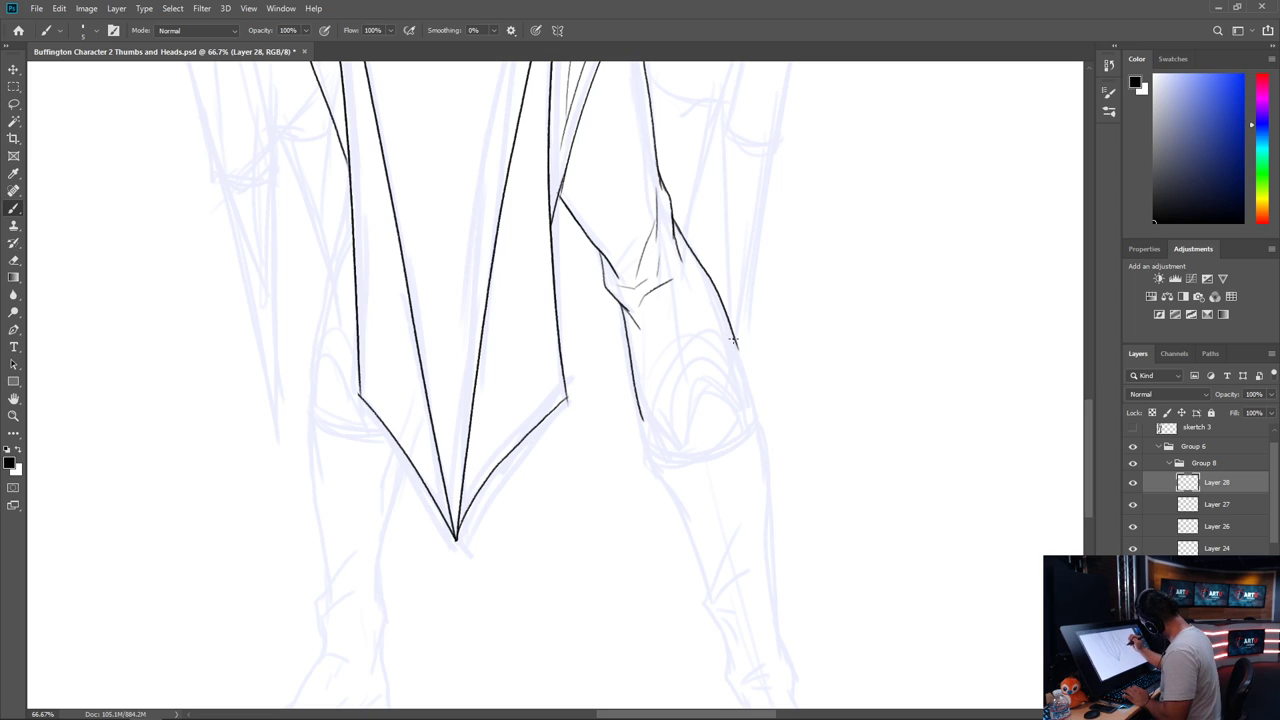
drag(640, 405, 648, 450)
drag(728, 322, 754, 414)
mouse_move(637, 406)
mouse_down()
mouse_move(649, 446)
mouse_move(670, 458)
mouse_move(714, 457)
mouse_move(755, 413)
mouse_up()
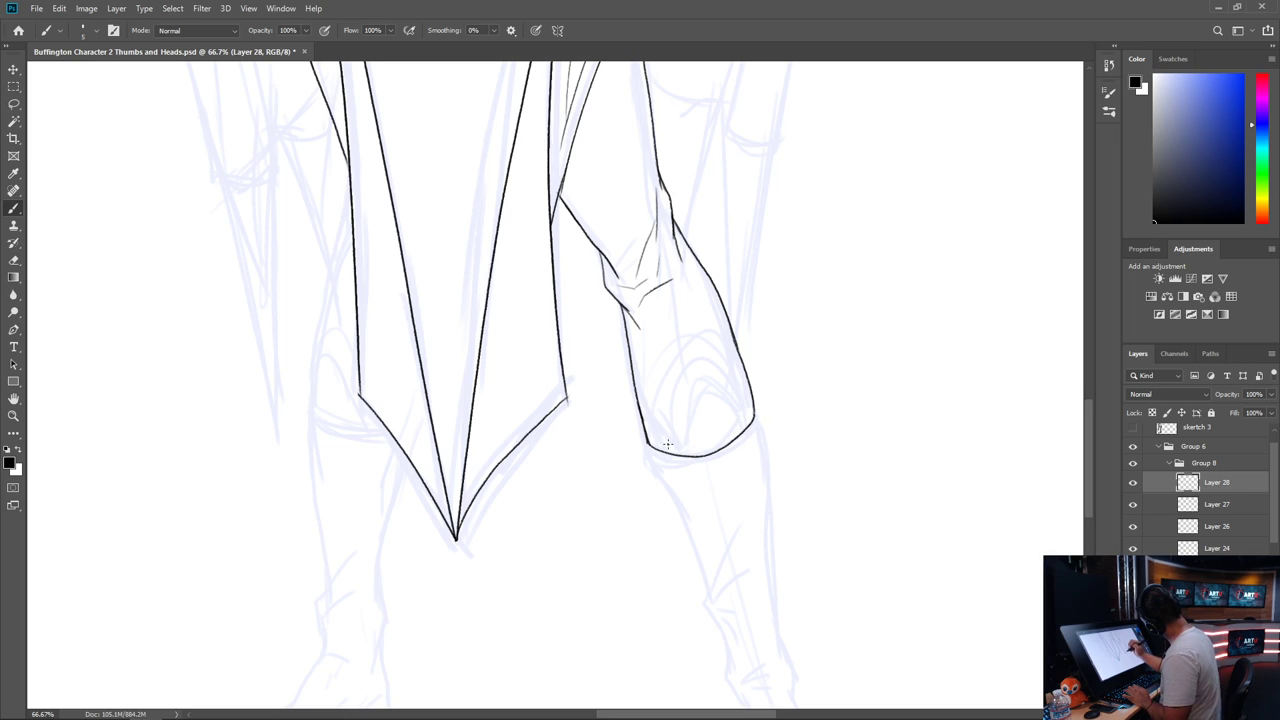
drag(667, 450, 684, 382)
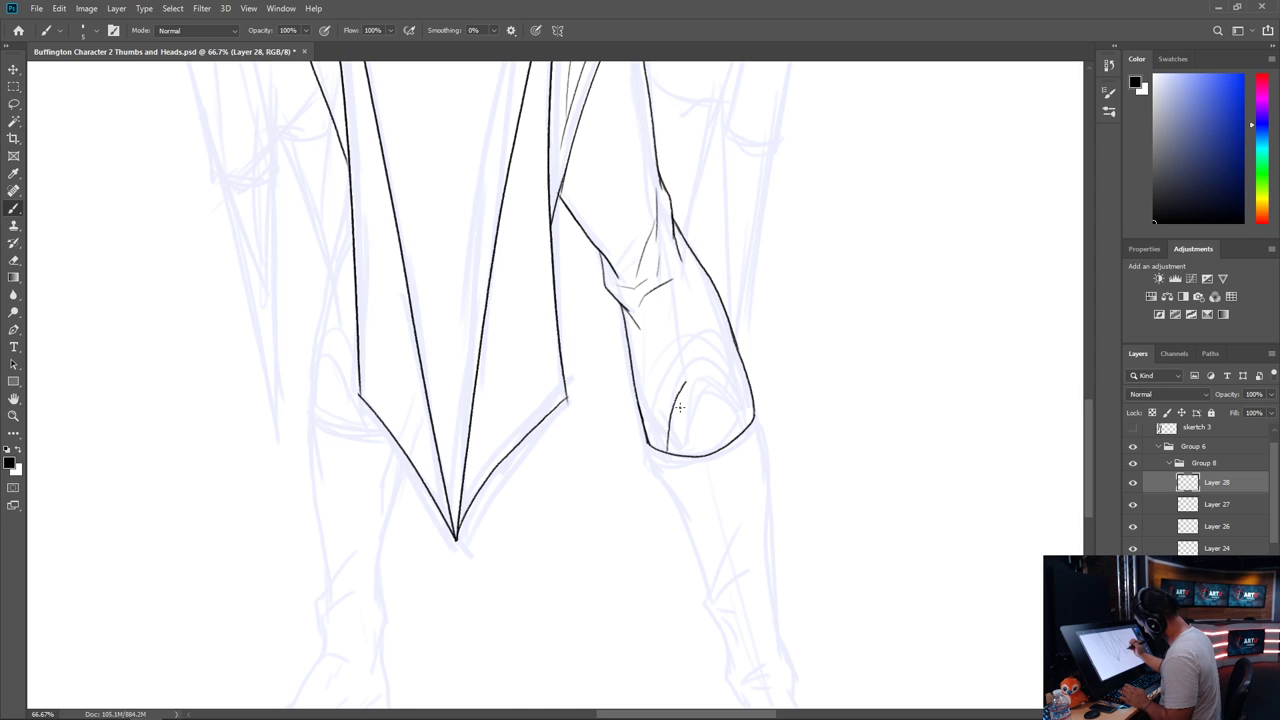
key(ctrl+z)
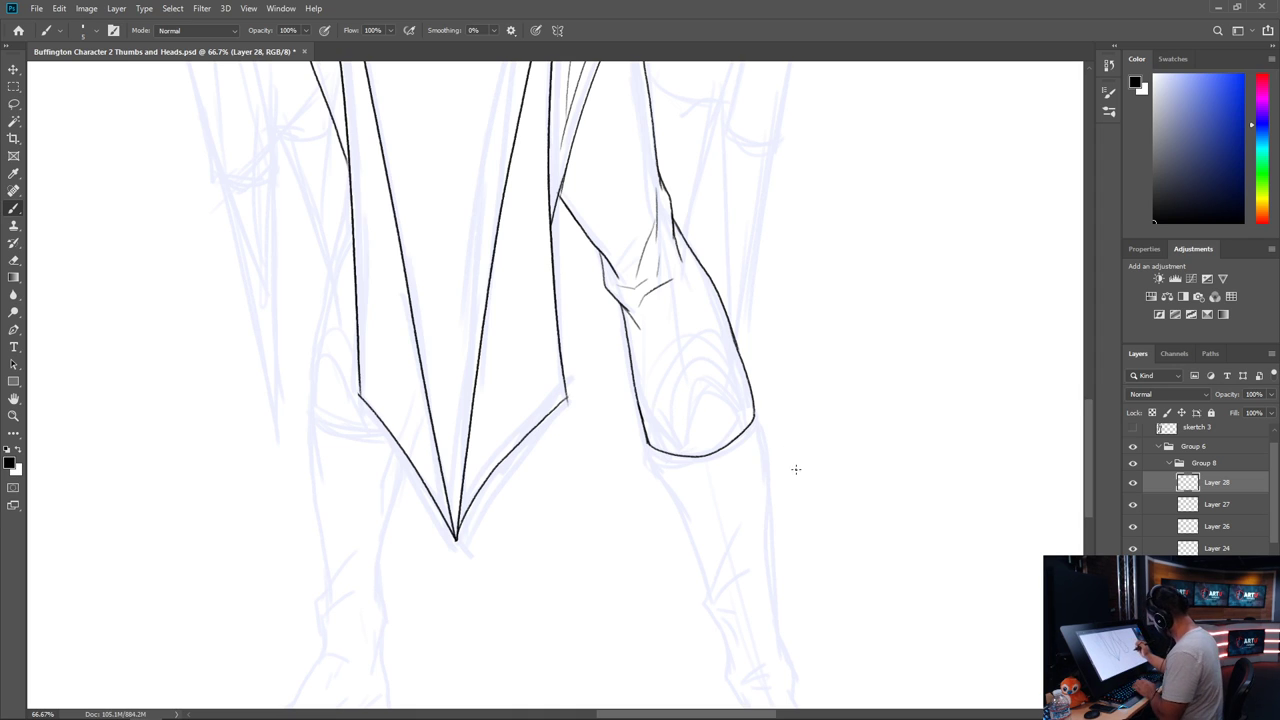
key(ctrl+plus)
drag(805, 485, 630, 501)
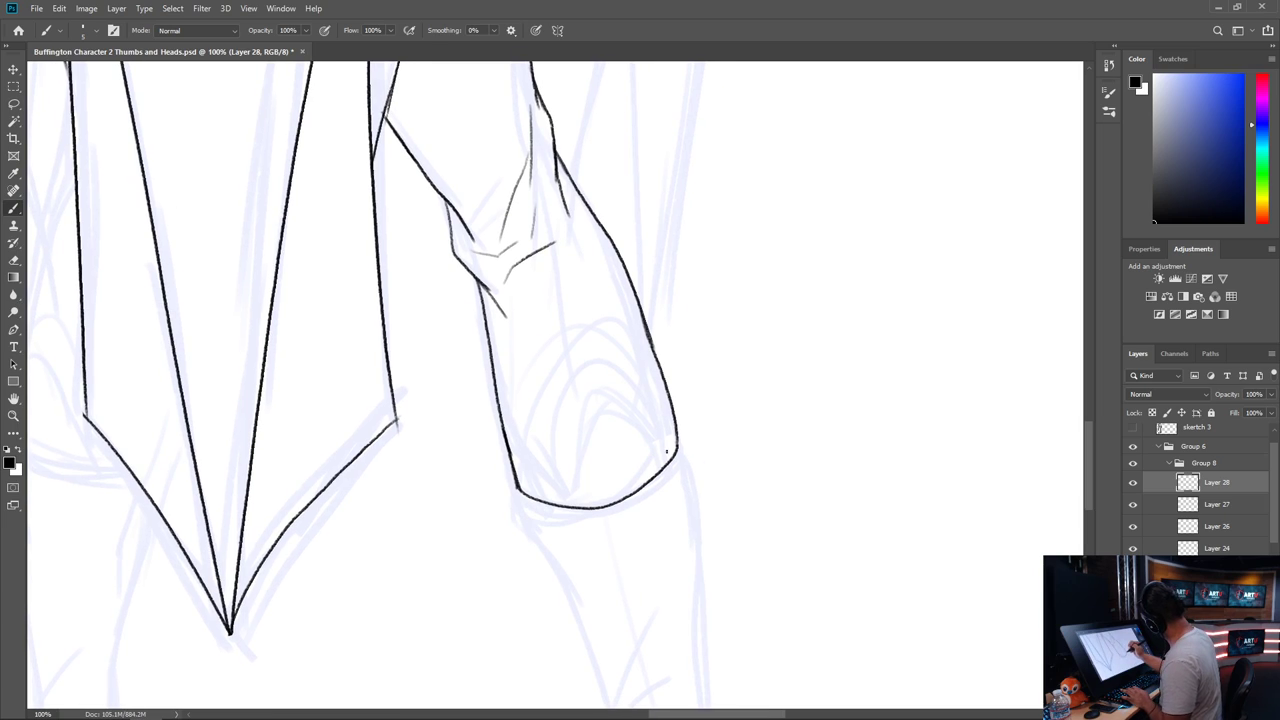
mouse_move(674, 456)
mouse_down()
mouse_move(623, 393)
mouse_move(576, 402)
mouse_move(554, 514)
mouse_up()
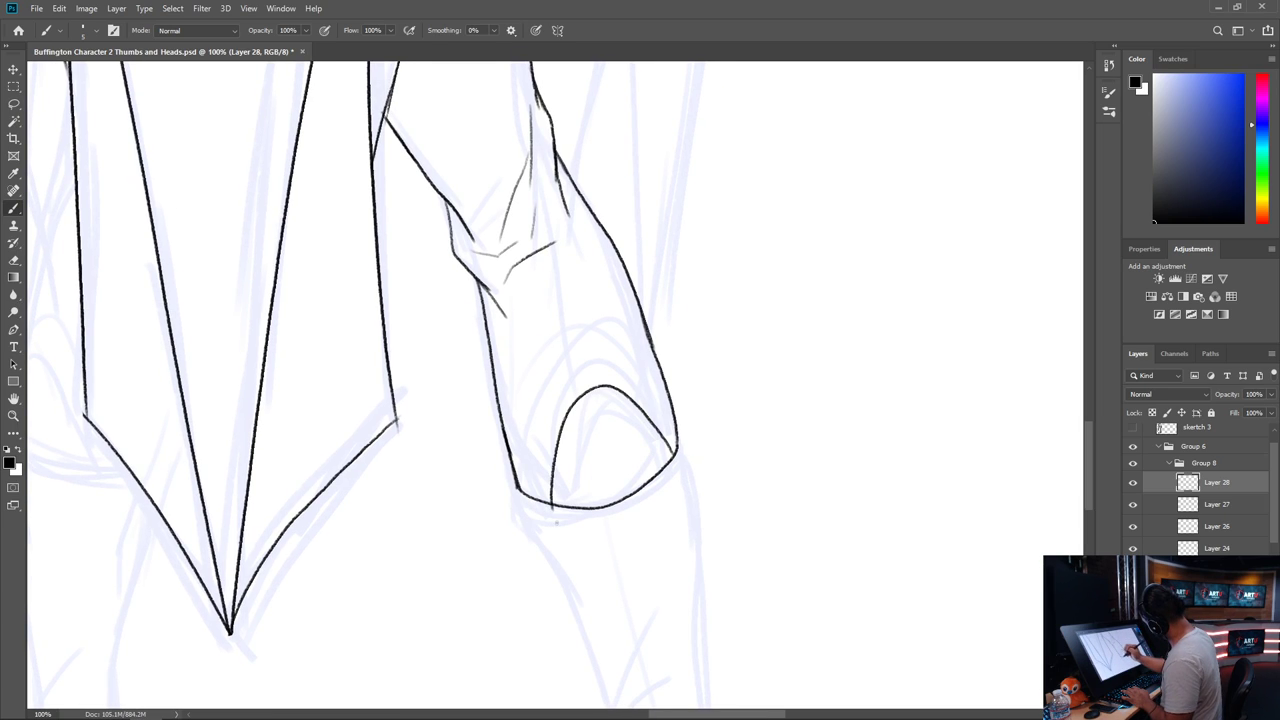
key(ctrl+z)
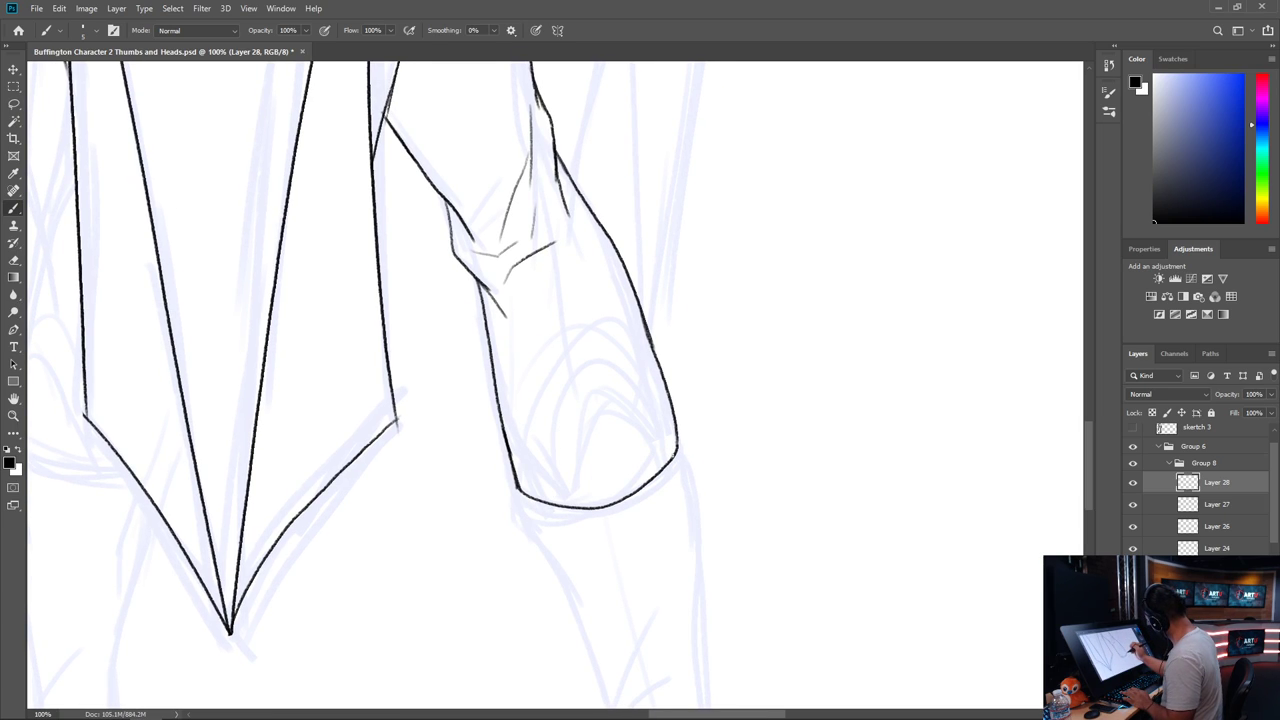
mouse_move(669, 450)
mouse_down()
mouse_move(620, 391)
mouse_move(545, 460)
mouse_move(540, 506)
mouse_up()
key(ctrl+z)
Ink three nested arches across the right knee section, drawing the outer two on a new layer
mouse_move(674, 456)
mouse_down()
mouse_move(598, 390)
mouse_move(549, 508)
mouse_up()
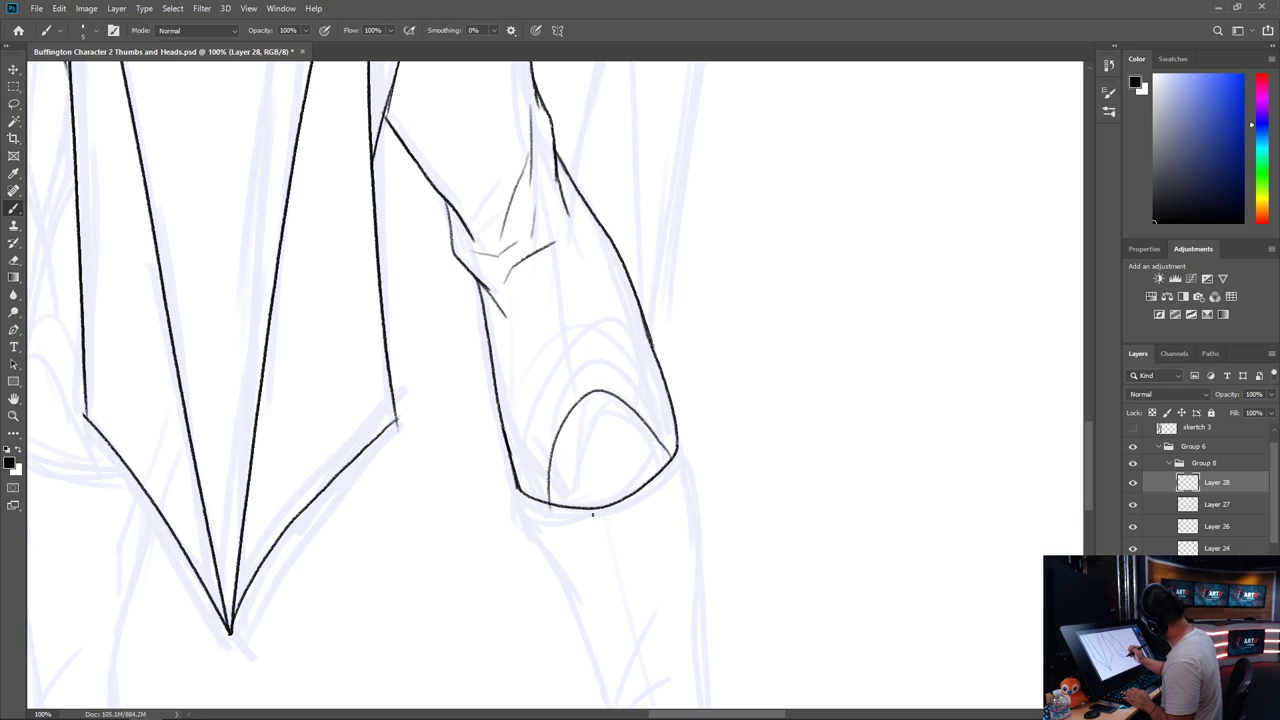
drag(640, 418, 670, 458)
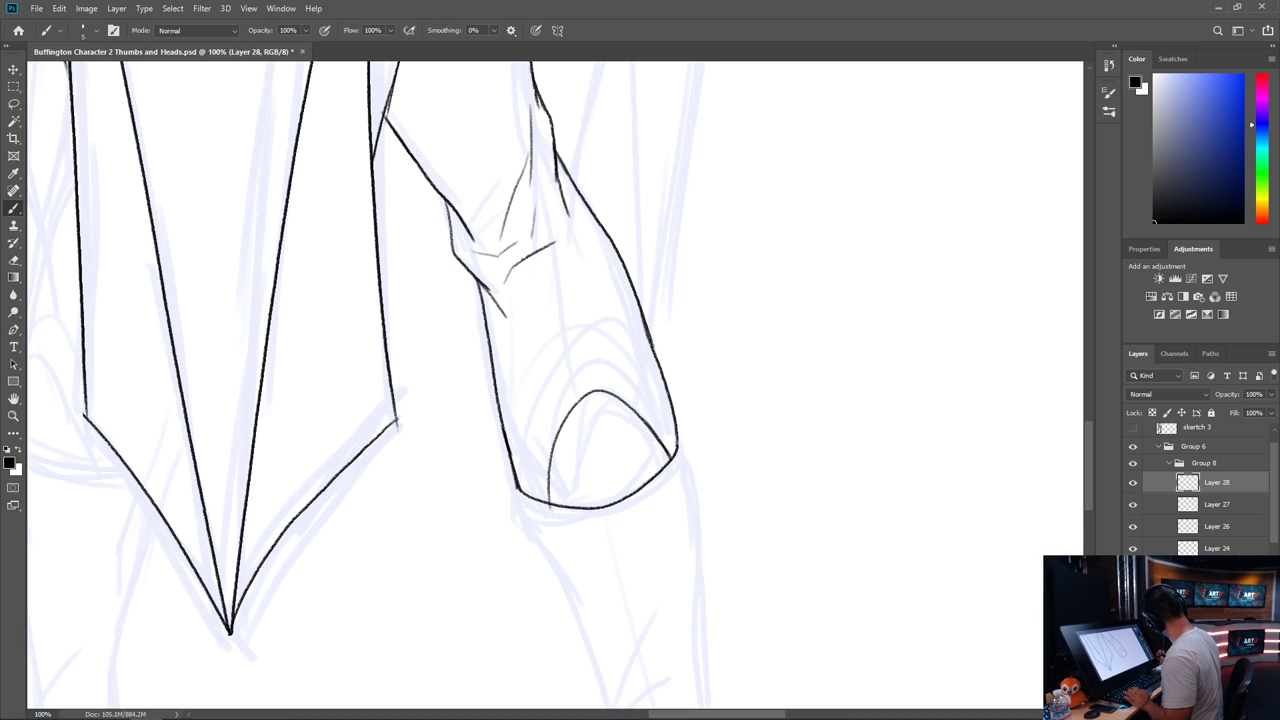
mouse_move(535, 497)
mouse_down()
mouse_move(535, 444)
mouse_move(678, 435)
mouse_up()
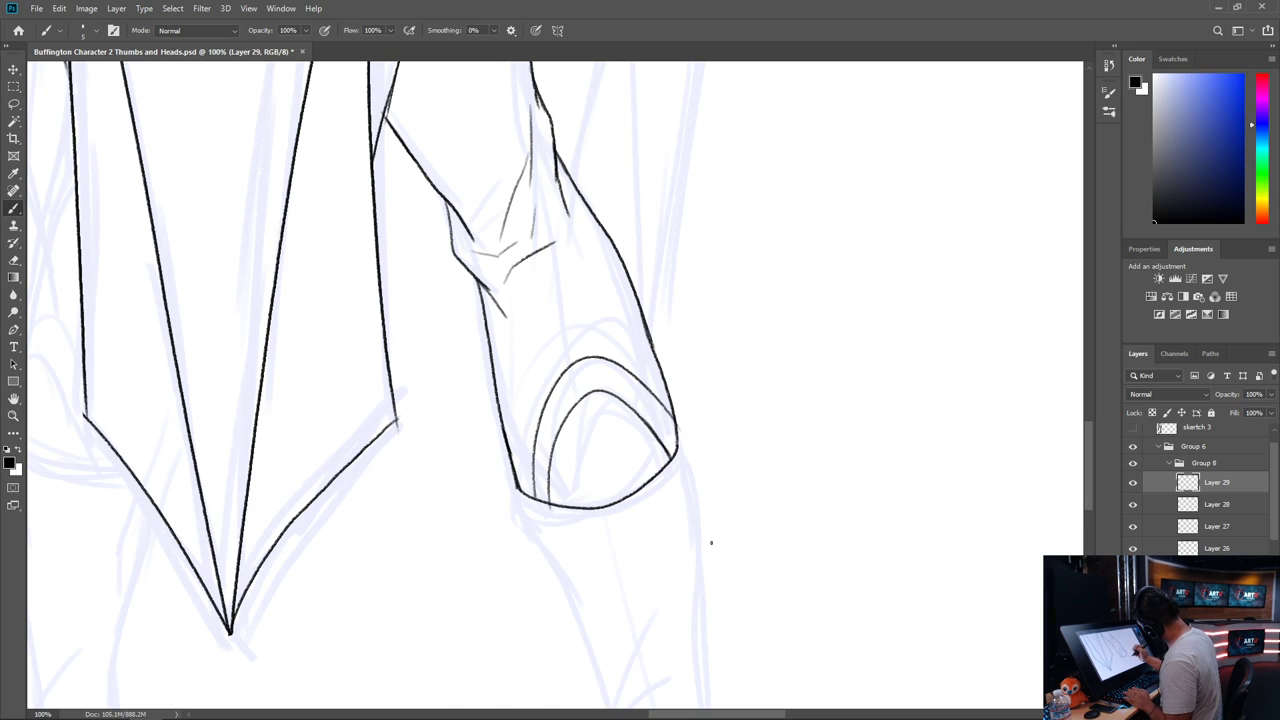
mouse_move(523, 486)
mouse_down()
mouse_move(520, 452)
mouse_move(666, 368)
mouse_up()
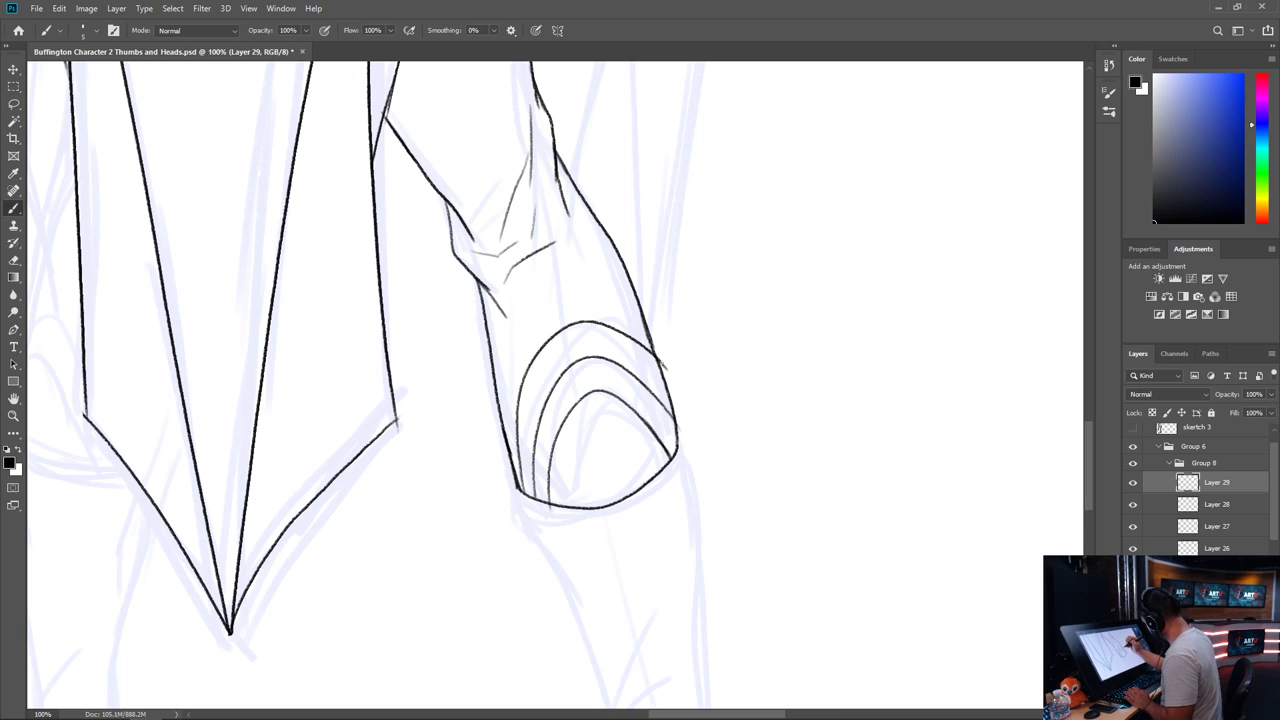
Try to warp the lassoed outer ends of the two larger knee arches down toward the knee section's edge
key(l)
mouse_move(669, 339)
mouse_down()
mouse_move(680, 437)
mouse_move(610, 377)
mouse_move(590, 323)
mouse_move(690, 352)
mouse_up()
key(ctrl+t)
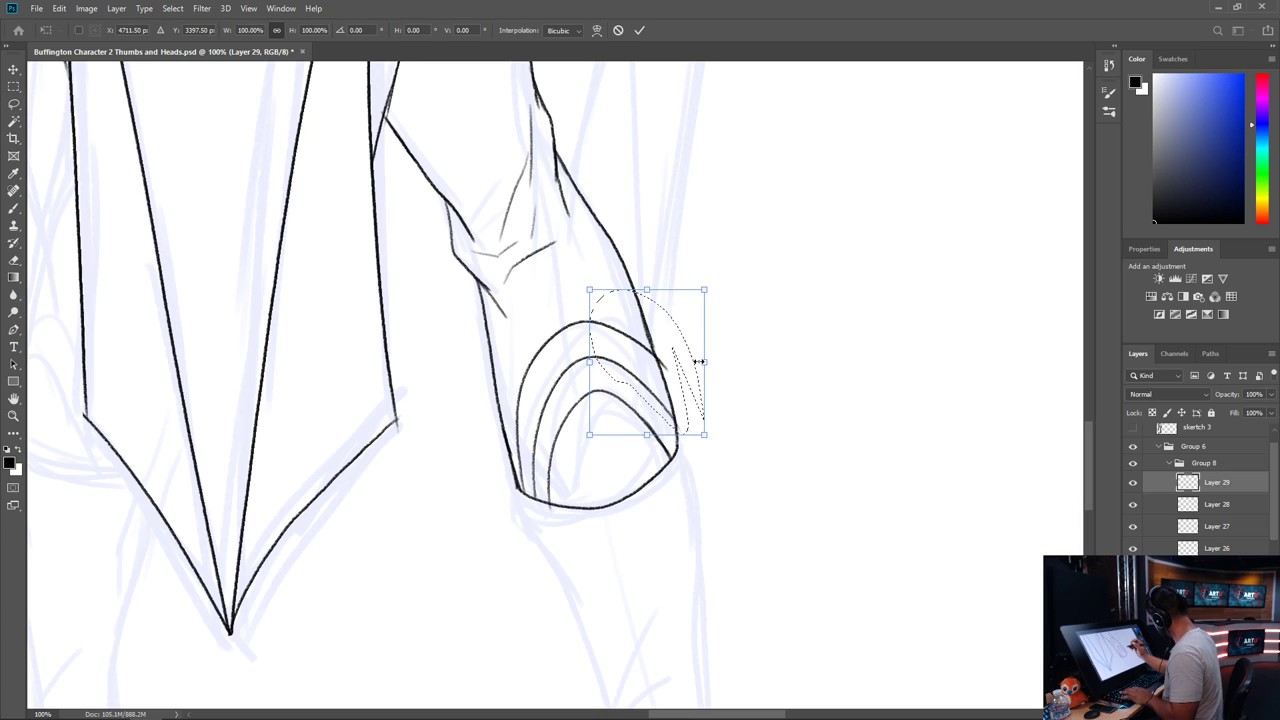
right_click(665, 397)
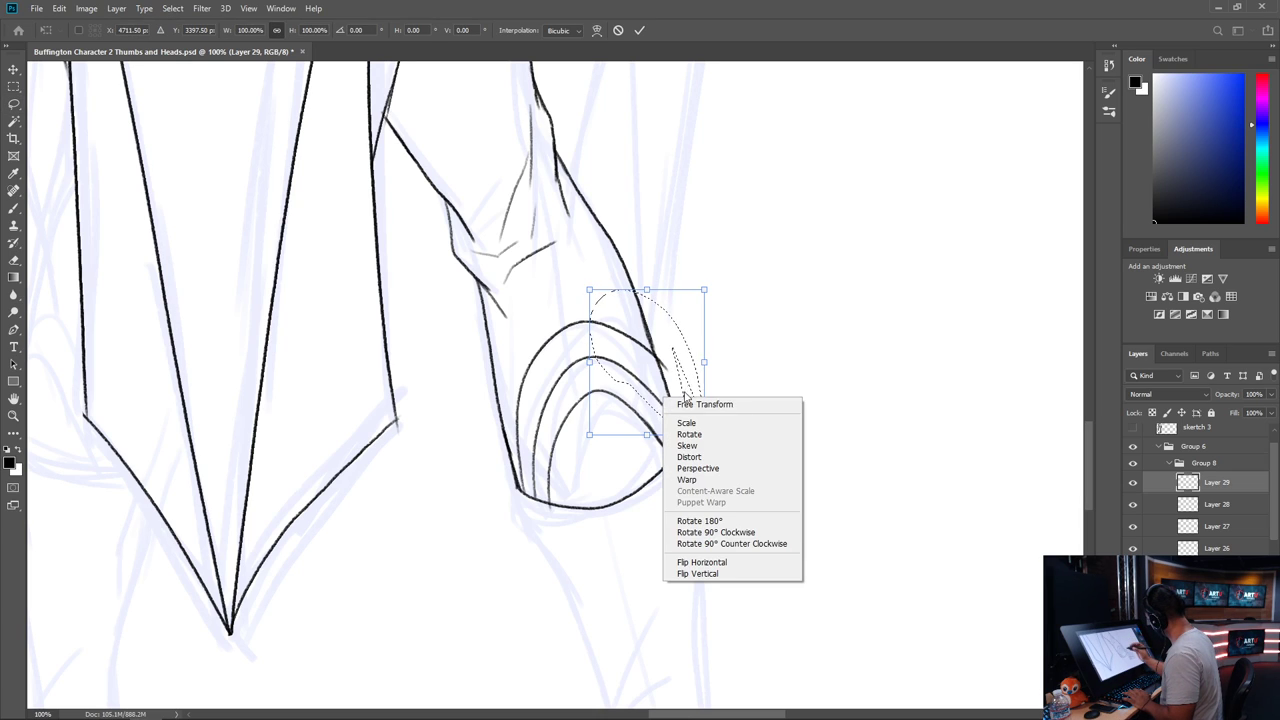
click(702, 481)
drag(704, 435, 704, 527)
mouse_move(704, 386)
mouse_down()
mouse_move(711, 480)
mouse_move(742, 528)
mouse_move(729, 534)
mouse_move(737, 602)
mouse_up()
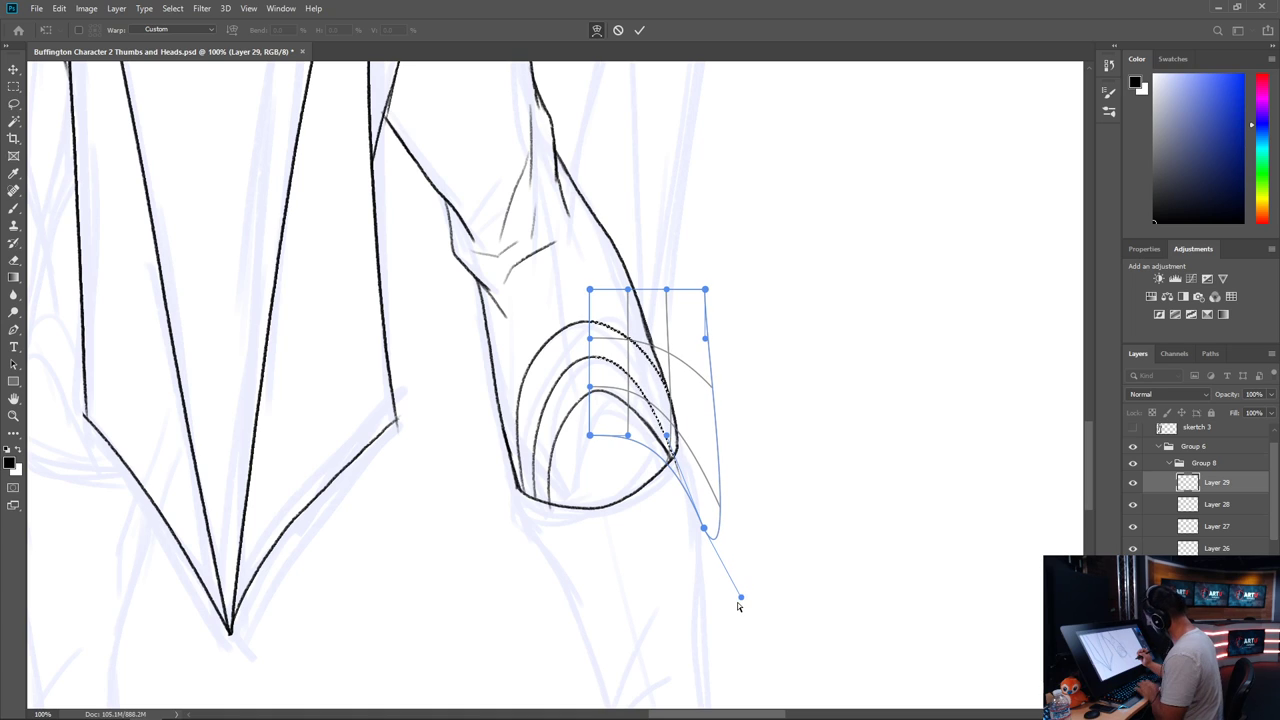
key(Return)
key(ctrl+d)
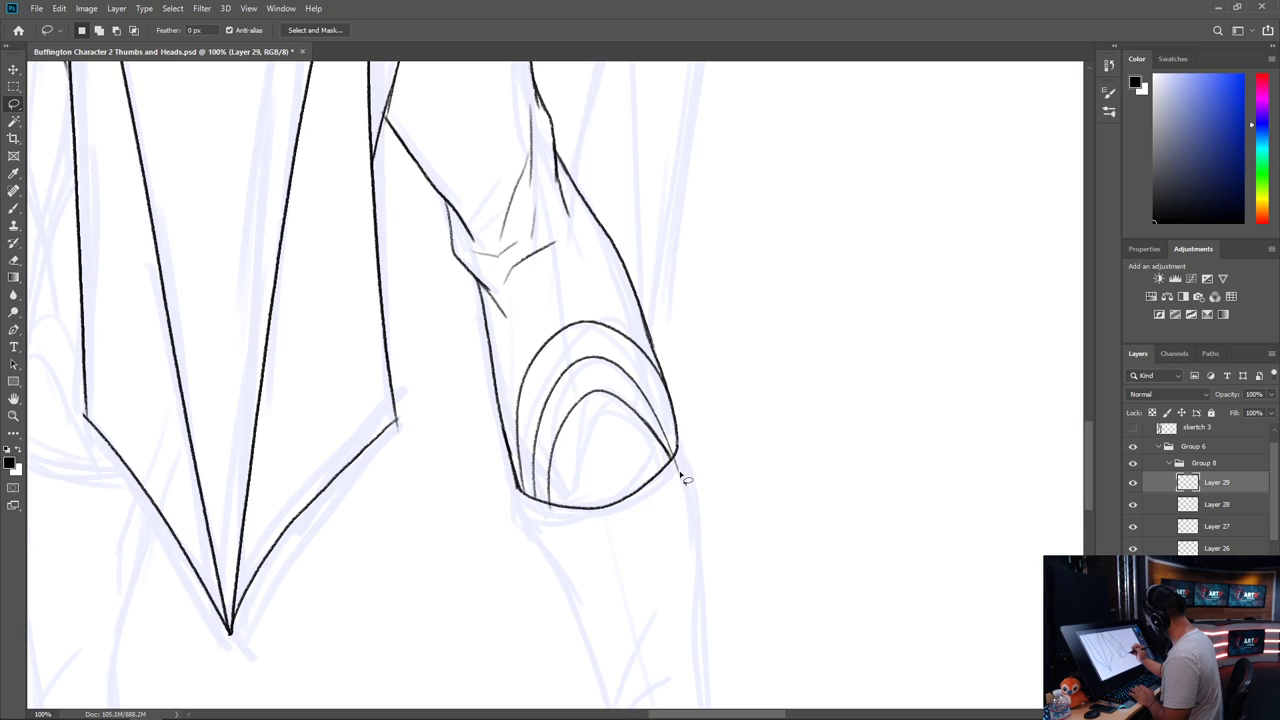
drag(686, 470, 686, 452)
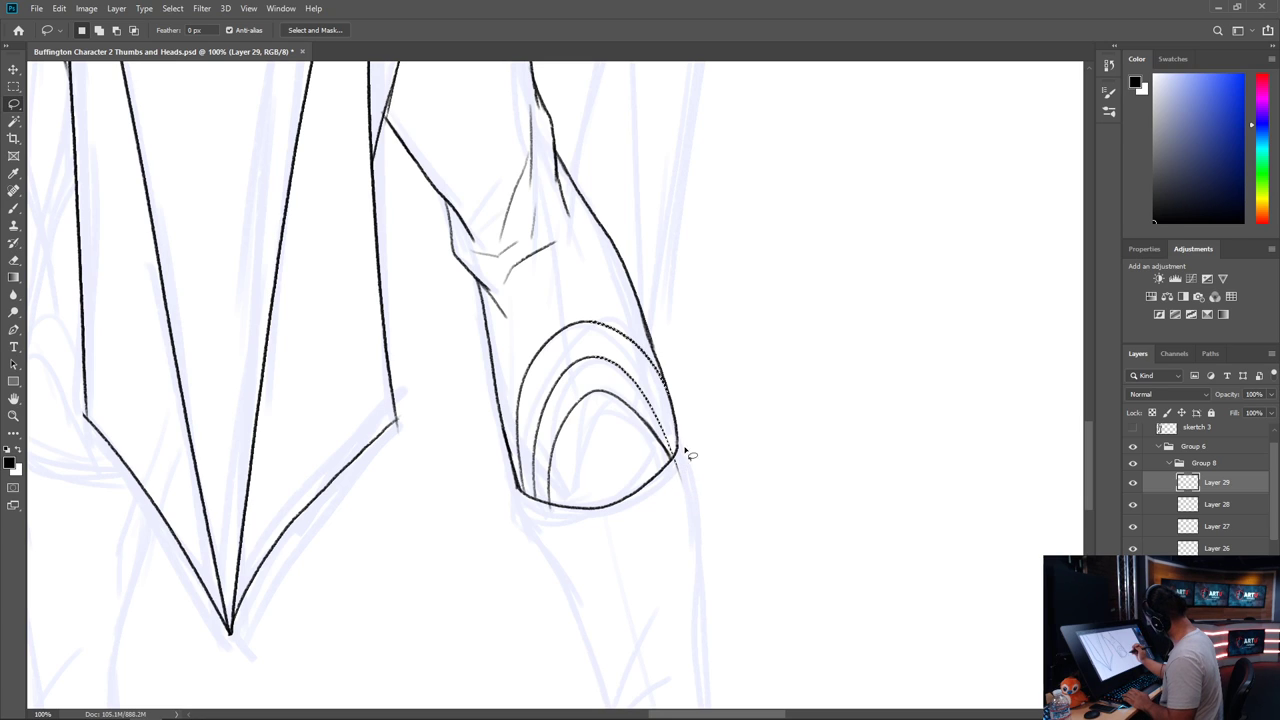
key(ctrl+z)
right_click(678, 366)
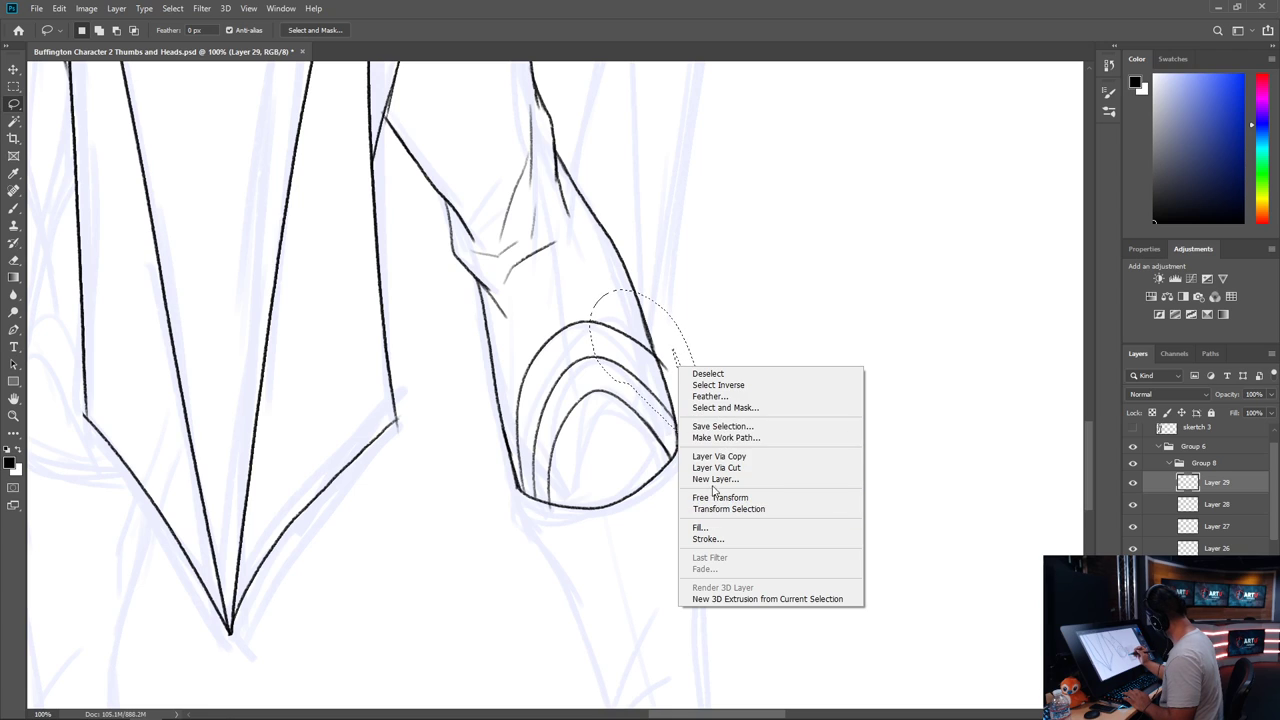
click(908, 359)
Warp the selected outer ends of the two larger arches so they curve down into the right knee section's contour, and deselect
drag(600, 295, 695, 425)
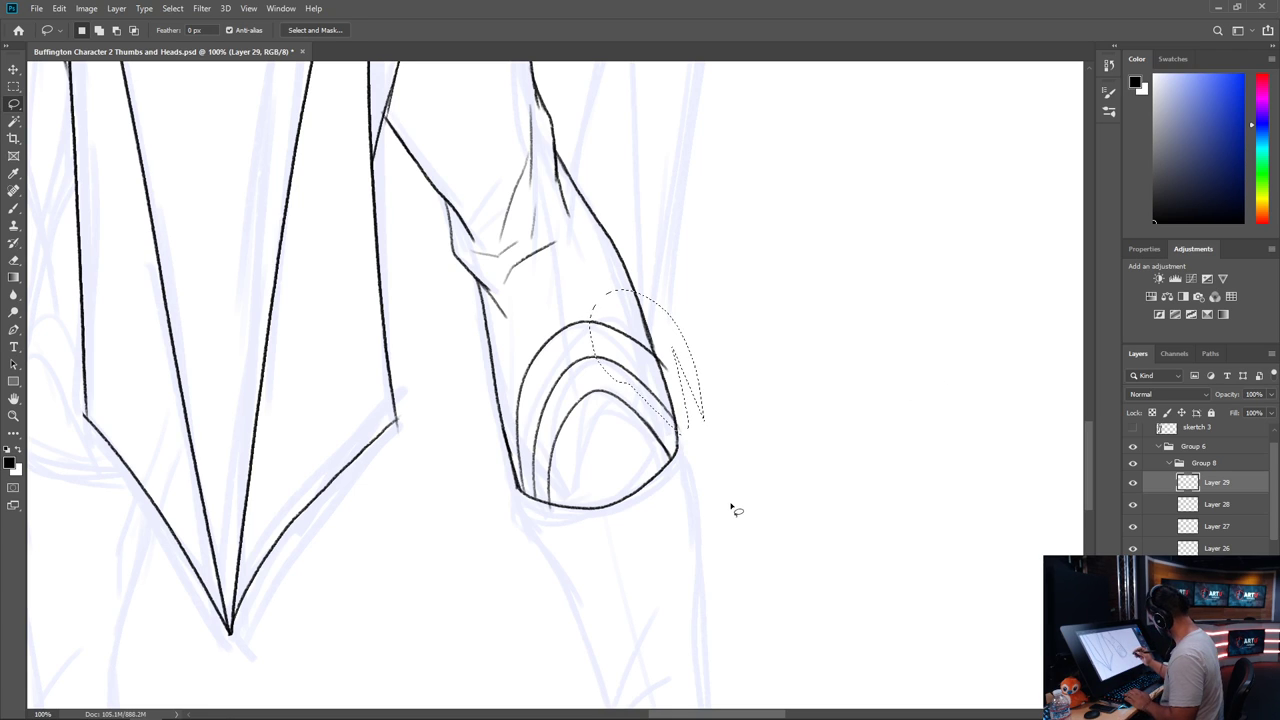
key(ctrl+t)
right_click(650, 395)
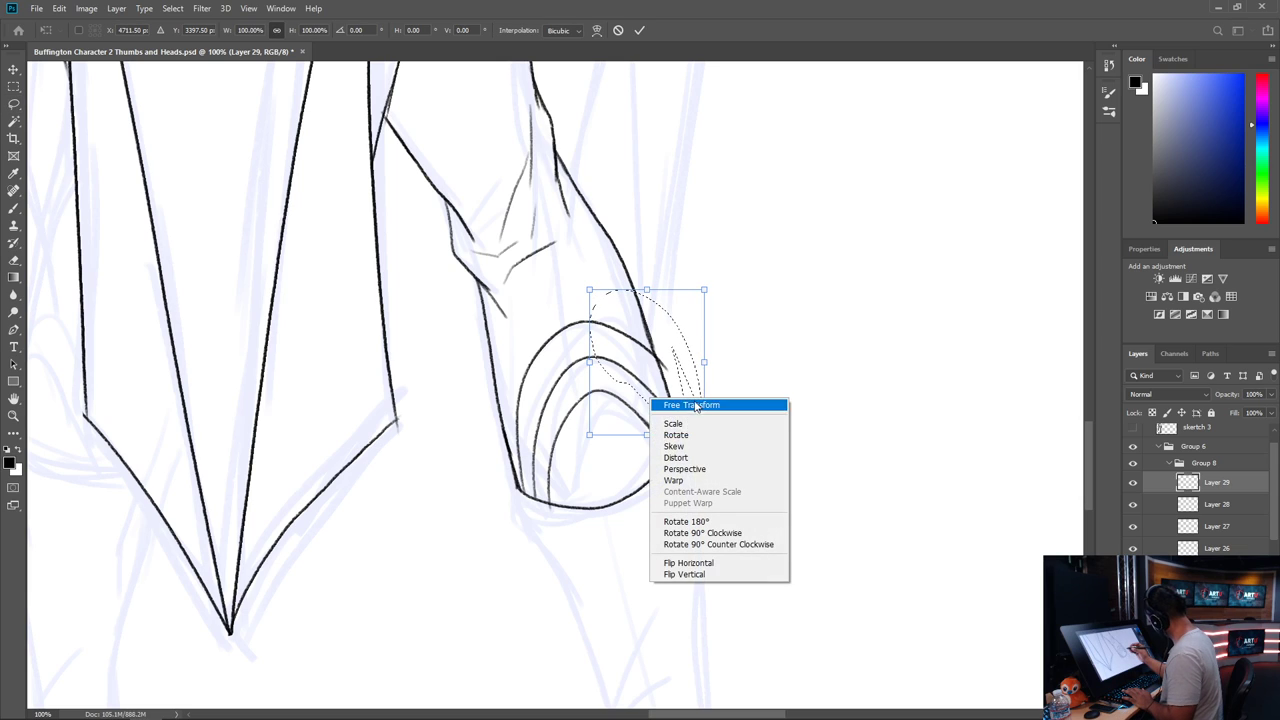
click(690, 478)
drag(708, 410, 732, 519)
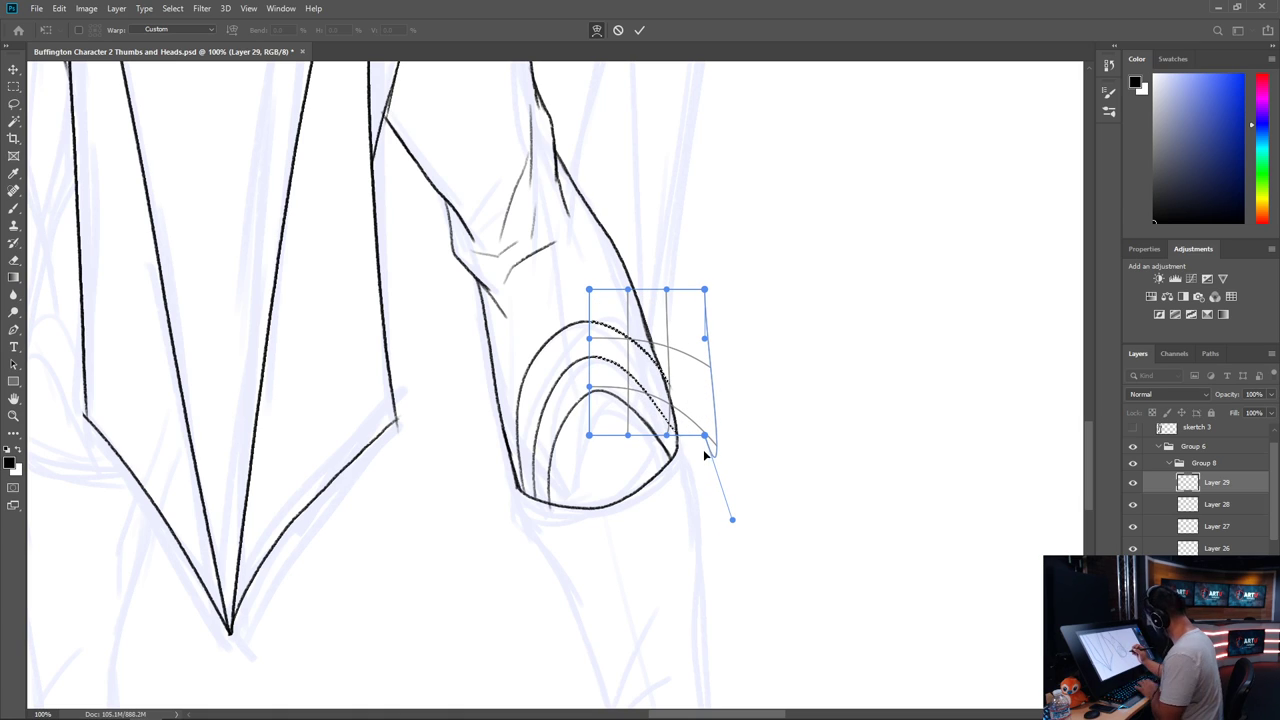
key(Return)
key(l)
key(ctrl+d)
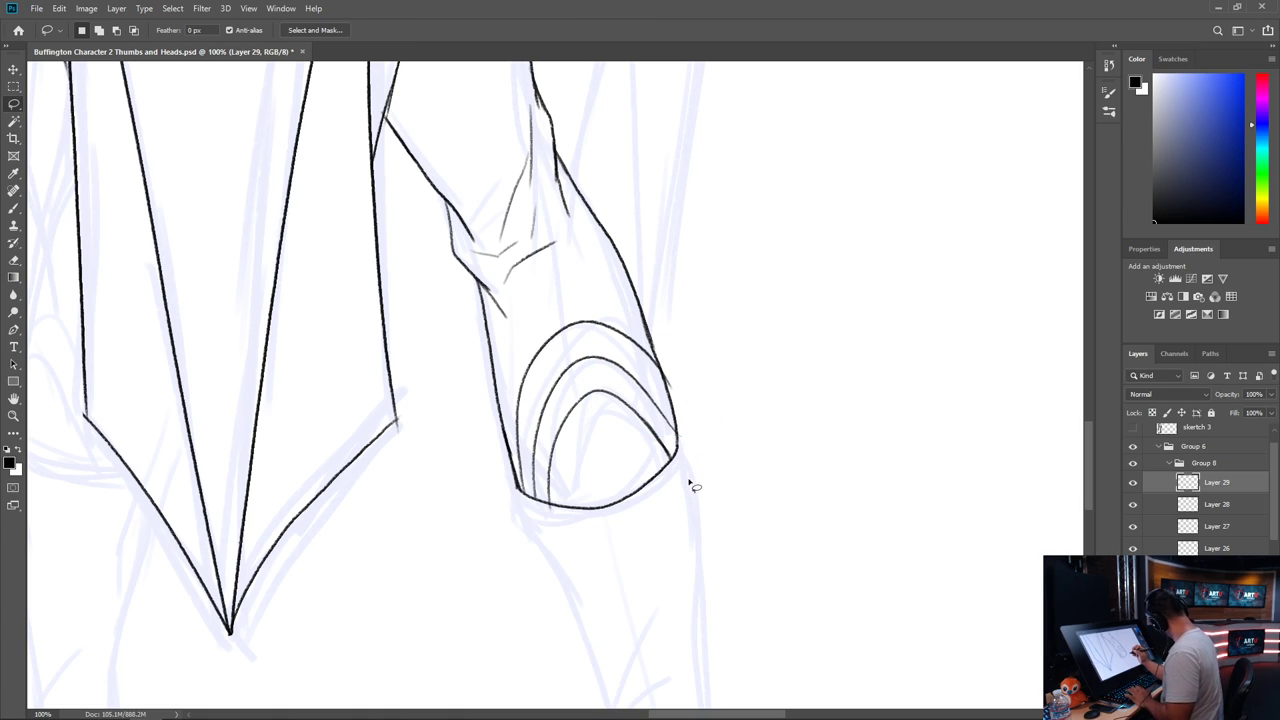
key(e)
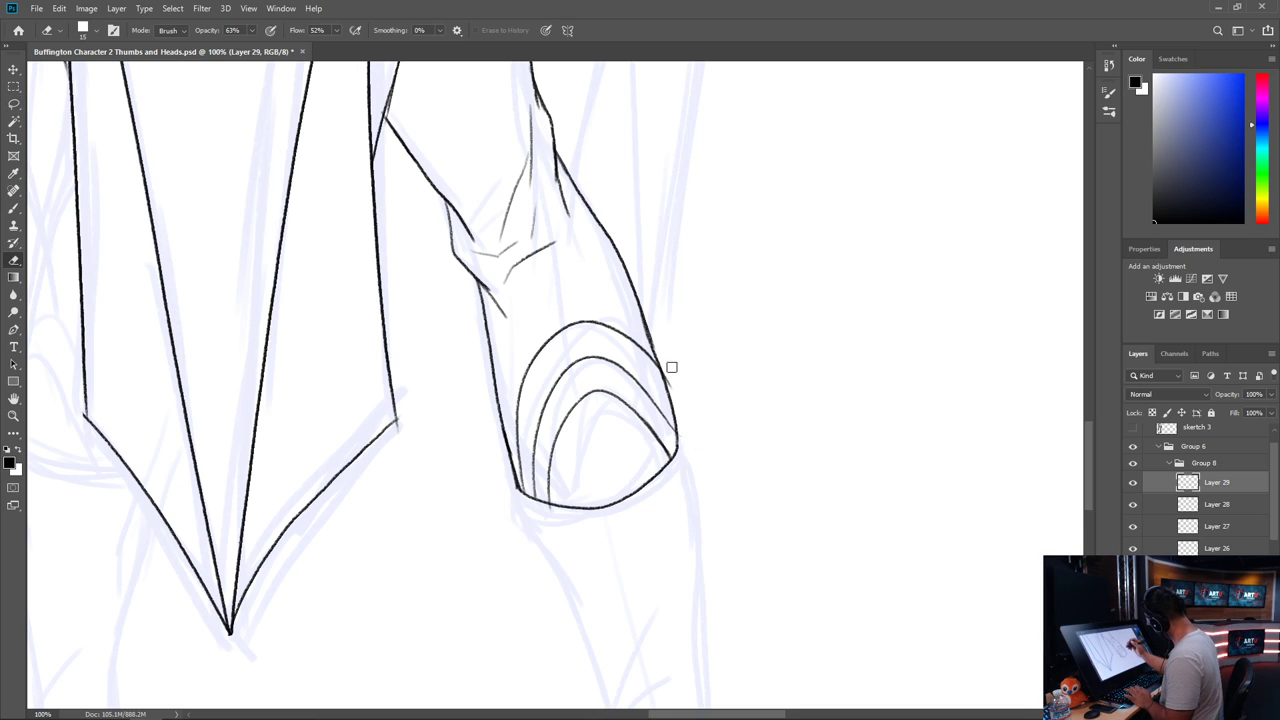
Ink a second rounded edge just beneath the right knee section with the Brush, forming a thin rim with short overlapping corners
key(b)
drag(693, 517, 571, 297)
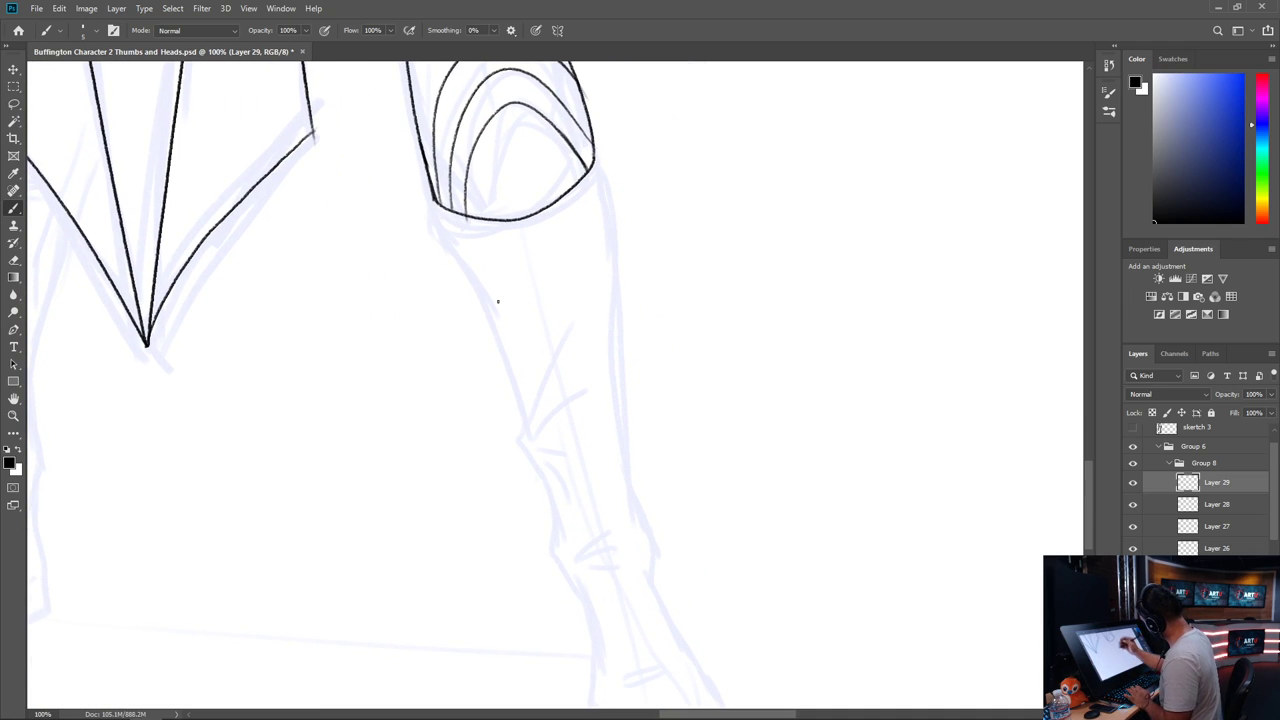
mouse_move(433, 186)
mouse_down()
mouse_move(430, 208)
mouse_move(448, 220)
mouse_up()
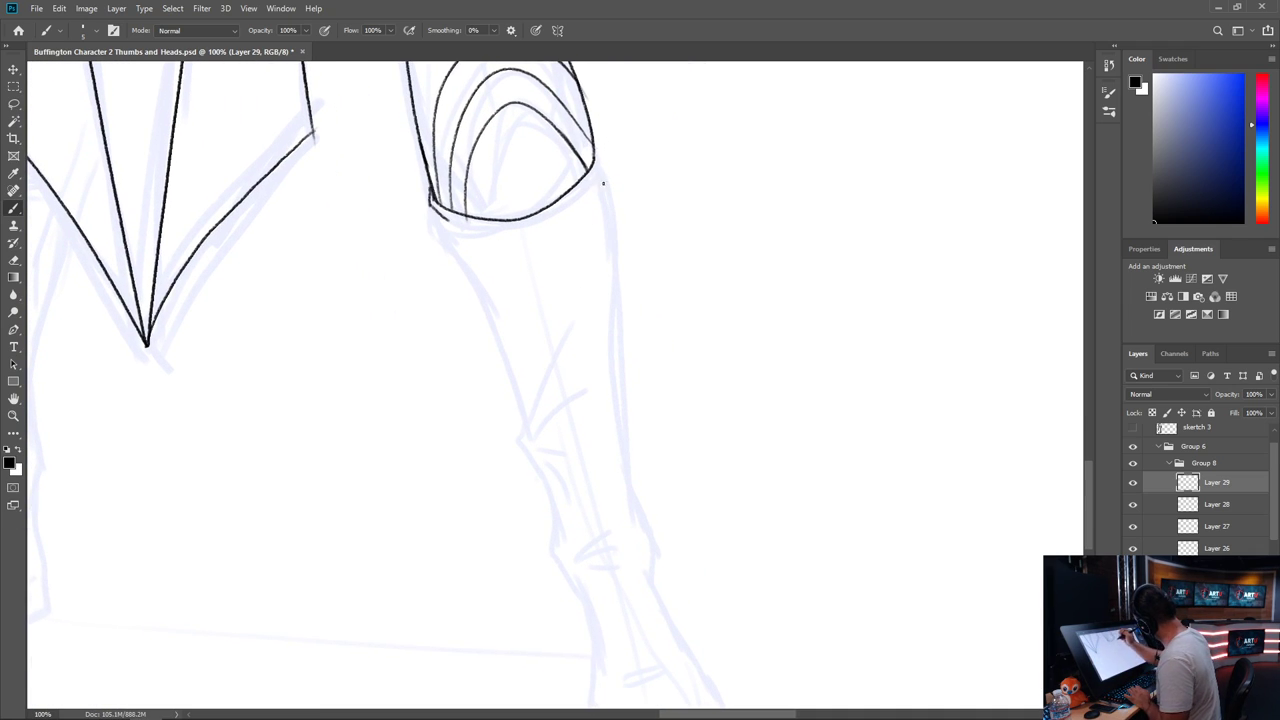
drag(595, 146, 583, 184)
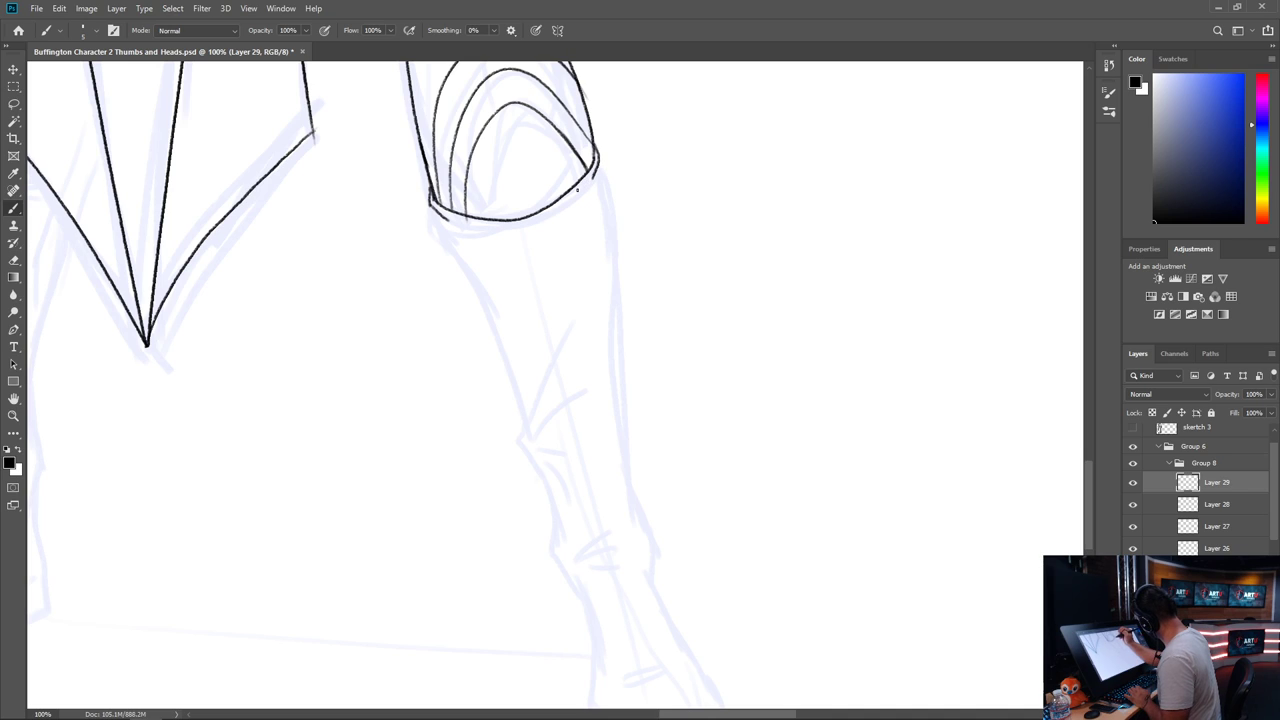
mouse_move(489, 226)
mouse_down()
mouse_move(596, 187)
mouse_move(551, 214)
mouse_move(592, 179)
mouse_up()
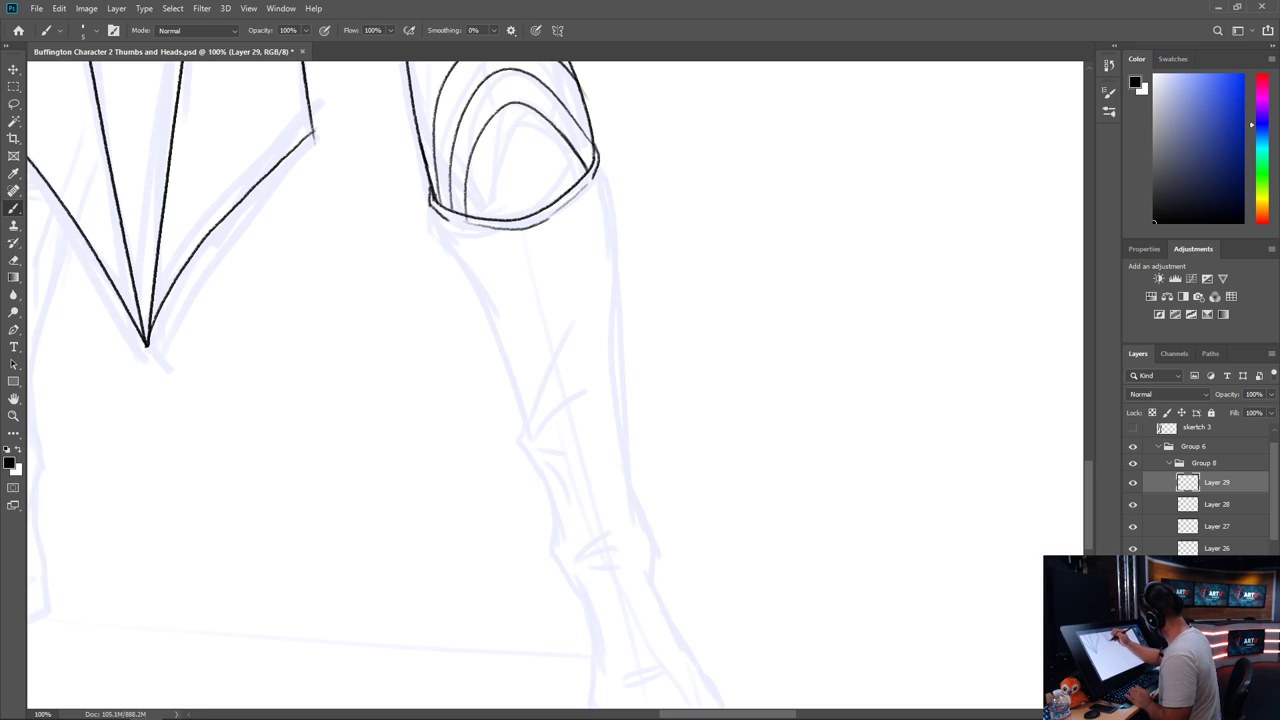
Ink both contours of the right shin below the knee rim and the diagonal fabric folds at mid-shin
drag(430, 210, 502, 340)
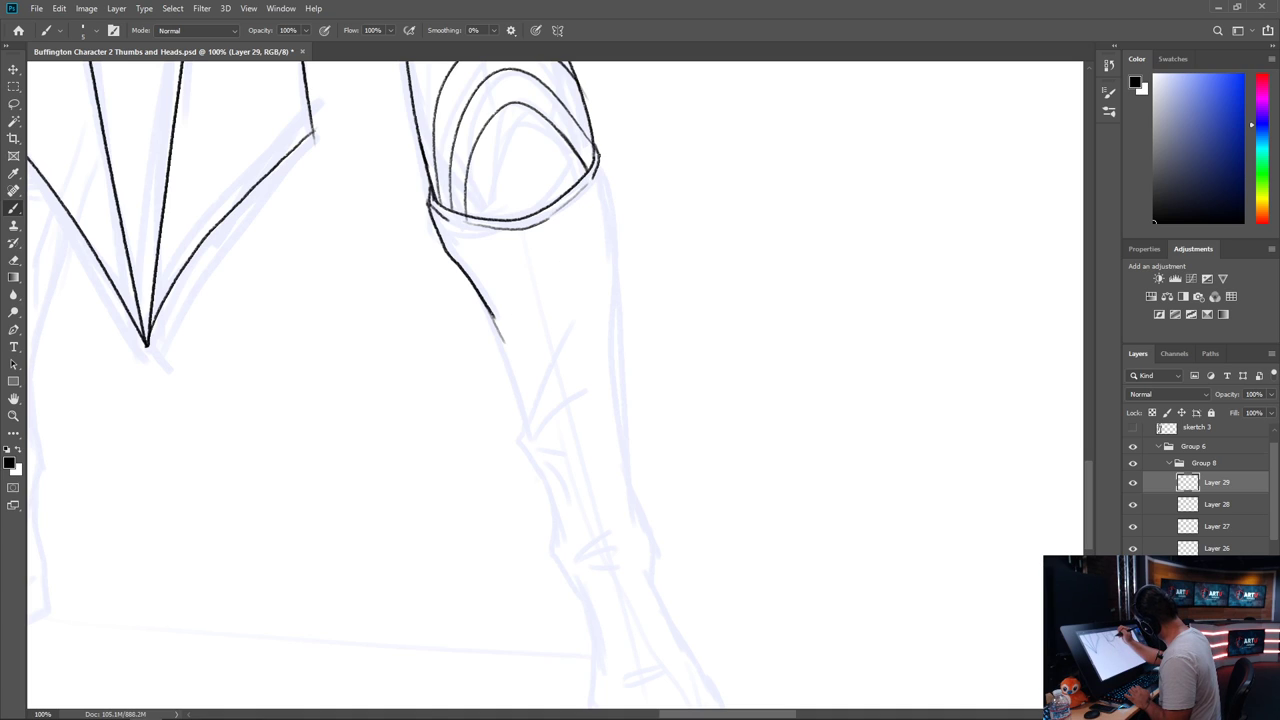
drag(597, 150, 624, 380)
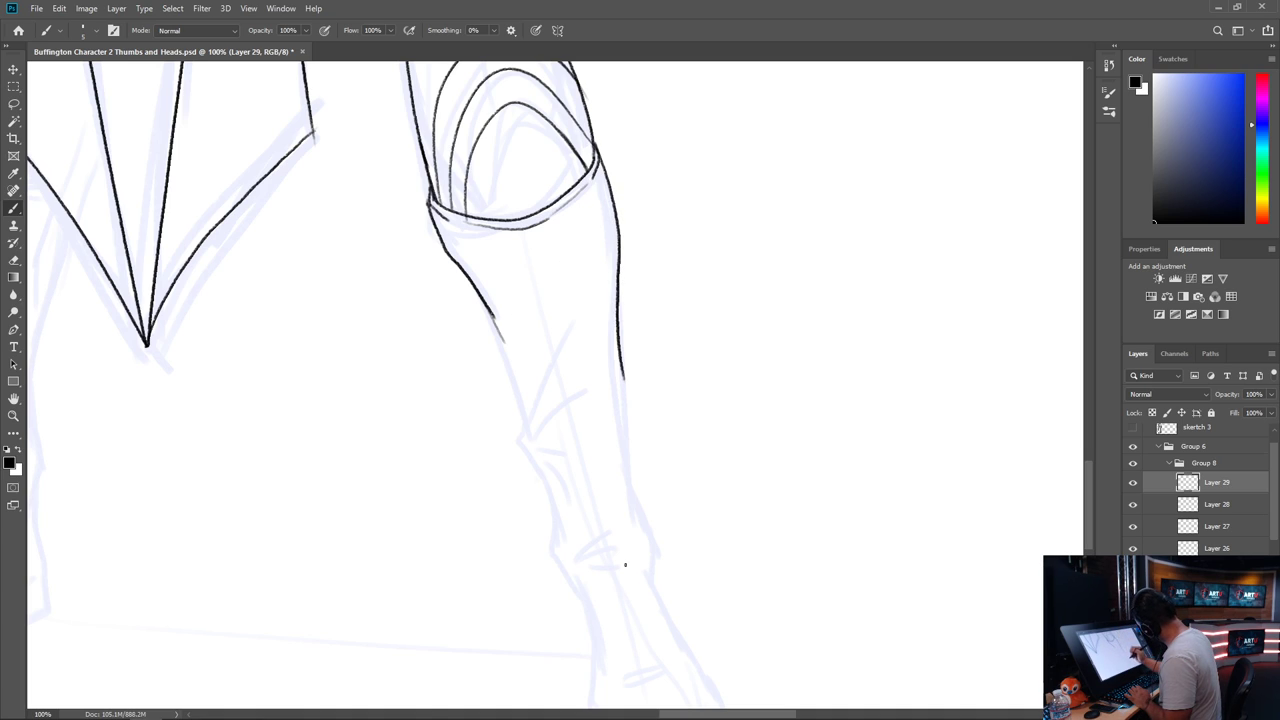
mouse_move(487, 305)
mouse_down()
mouse_move(532, 459)
mouse_move(518, 433)
mouse_move(578, 318)
mouse_up()
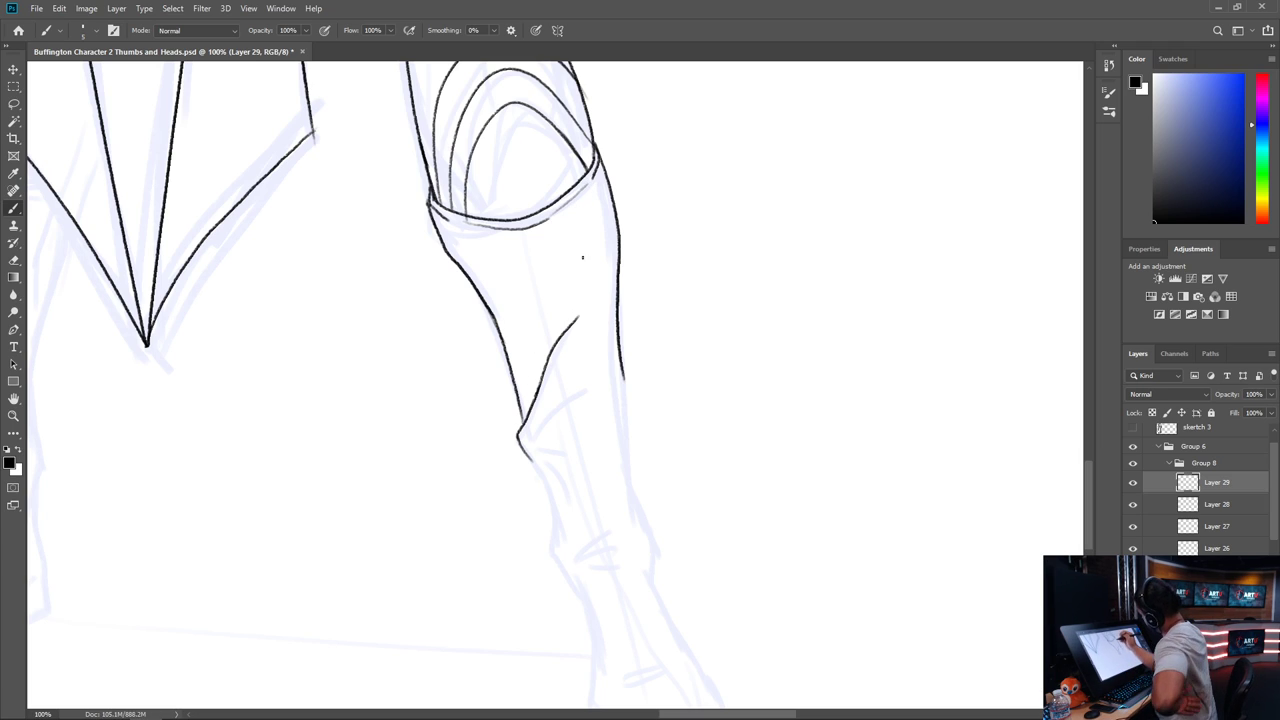
mouse_move(536, 446)
mouse_down()
mouse_move(580, 390)
mouse_move(596, 382)
mouse_move(607, 399)
mouse_up()
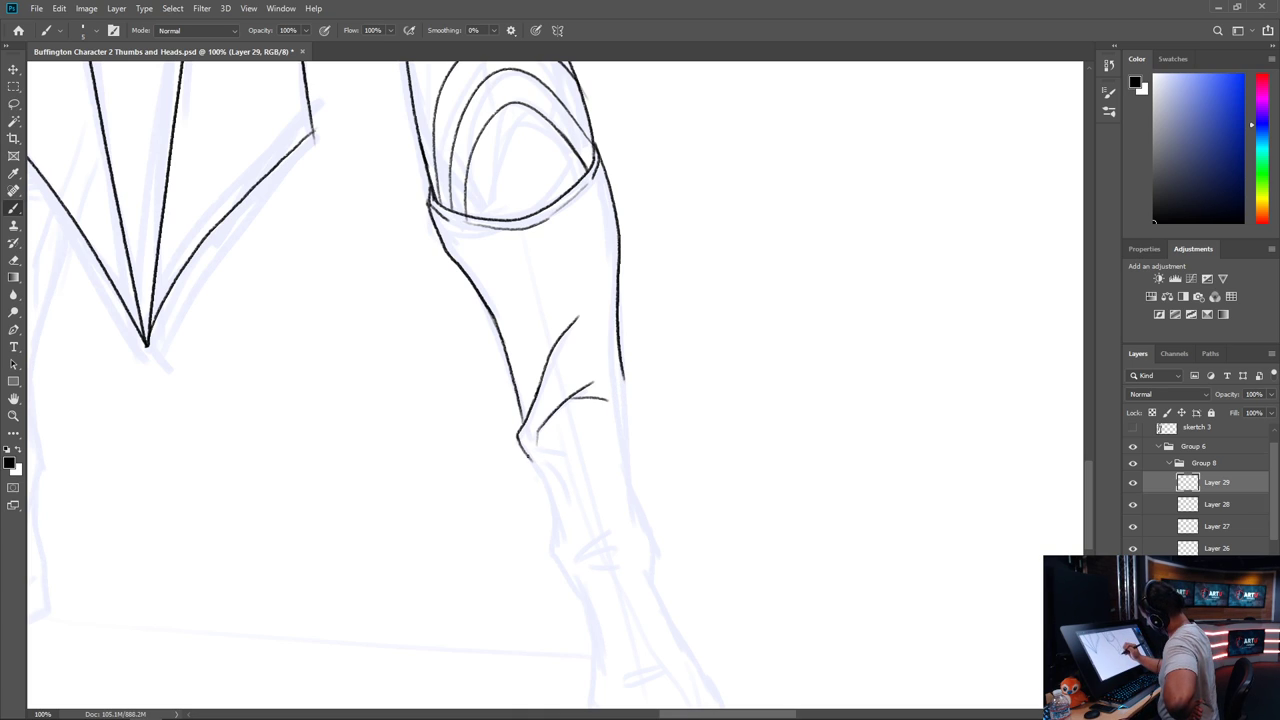
Continue both contours of the right lower leg down to the ankle and add the inner fold and ankle creases
drag(535, 463, 555, 528)
drag(543, 459, 566, 510)
drag(620, 345, 633, 495)
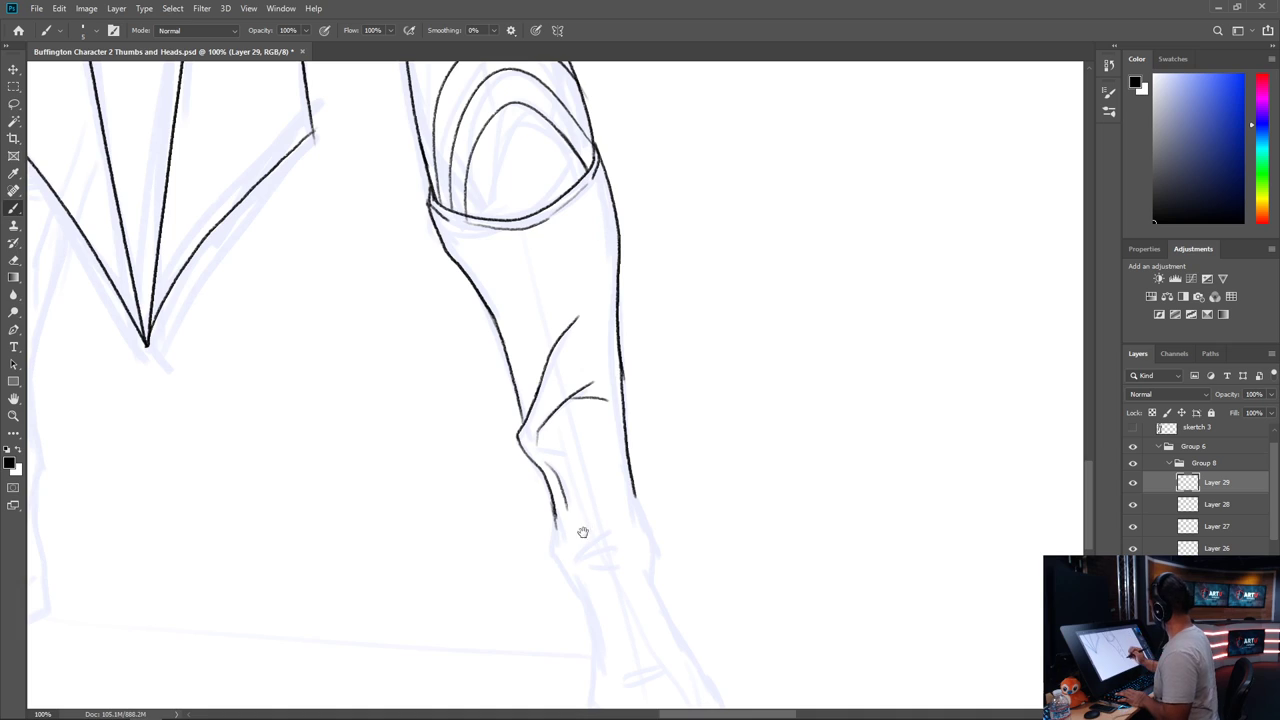
drag(580, 534, 509, 314)
drag(548, 258, 572, 370)
drag(476, 318, 509, 402)
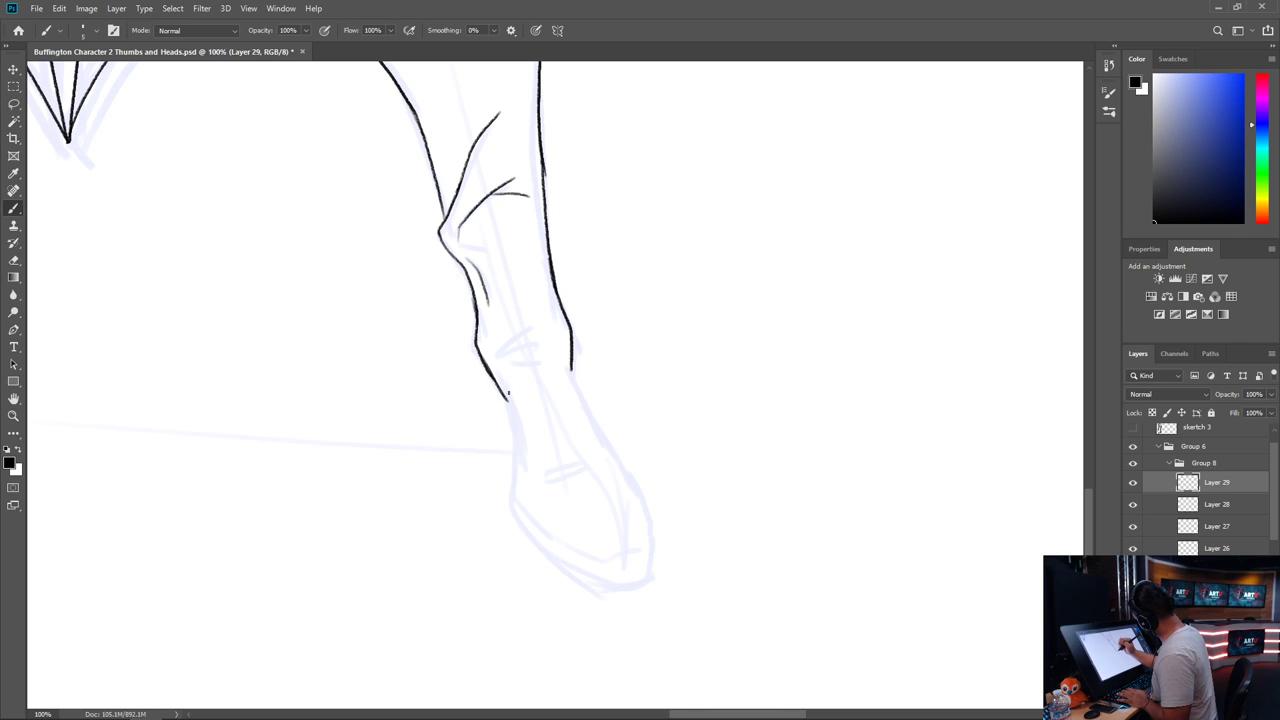
mouse_move(508, 327)
mouse_down()
mouse_move(502, 346)
mouse_move(563, 327)
mouse_up()
drag(508, 372, 559, 357)
Ink the right boot's foot outline from ankle to toe, with a sole line and two creases across the instep
drag(623, 397, 504, 282)
drag(380, 264, 408, 364)
drag(459, 244, 507, 350)
mouse_move(406, 340)
mouse_down()
mouse_move(398, 394)
mouse_move(432, 449)
mouse_move(493, 483)
mouse_up()
mouse_move(491, 325)
mouse_down()
mouse_move(530, 387)
mouse_move(545, 448)
mouse_up()
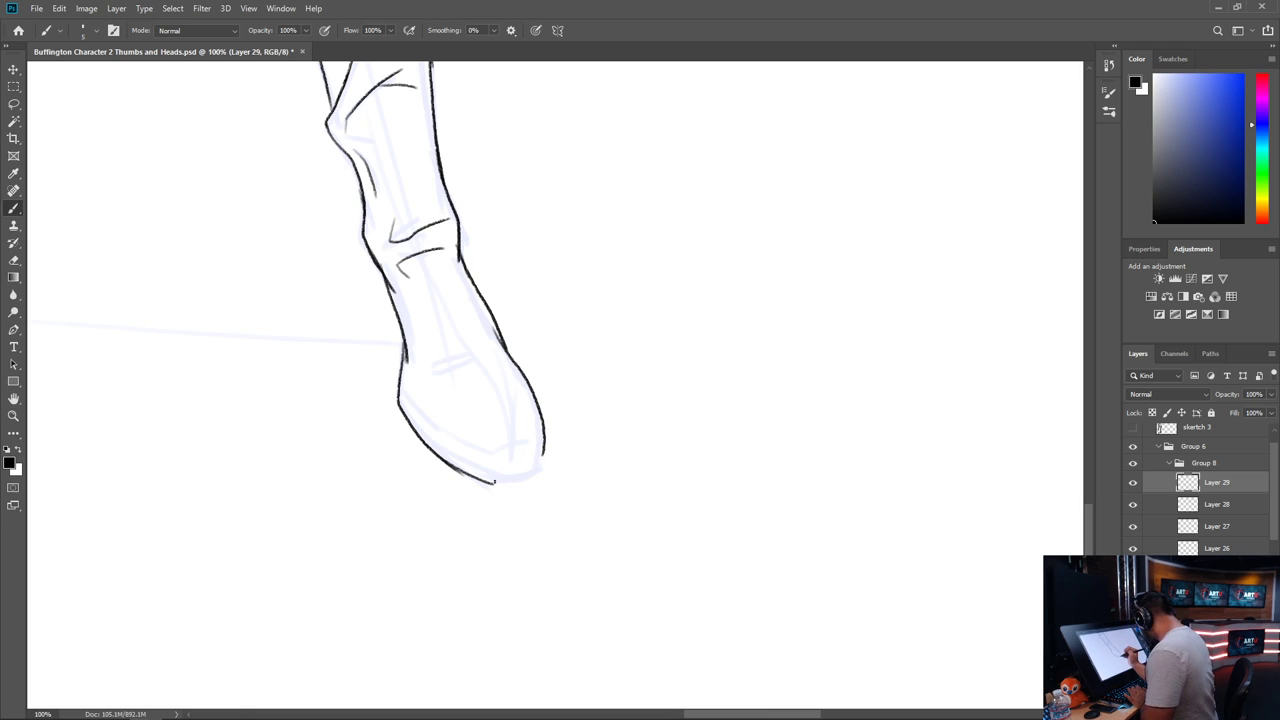
mouse_move(486, 485)
mouse_down()
mouse_move(530, 482)
mouse_move(544, 448)
mouse_up()
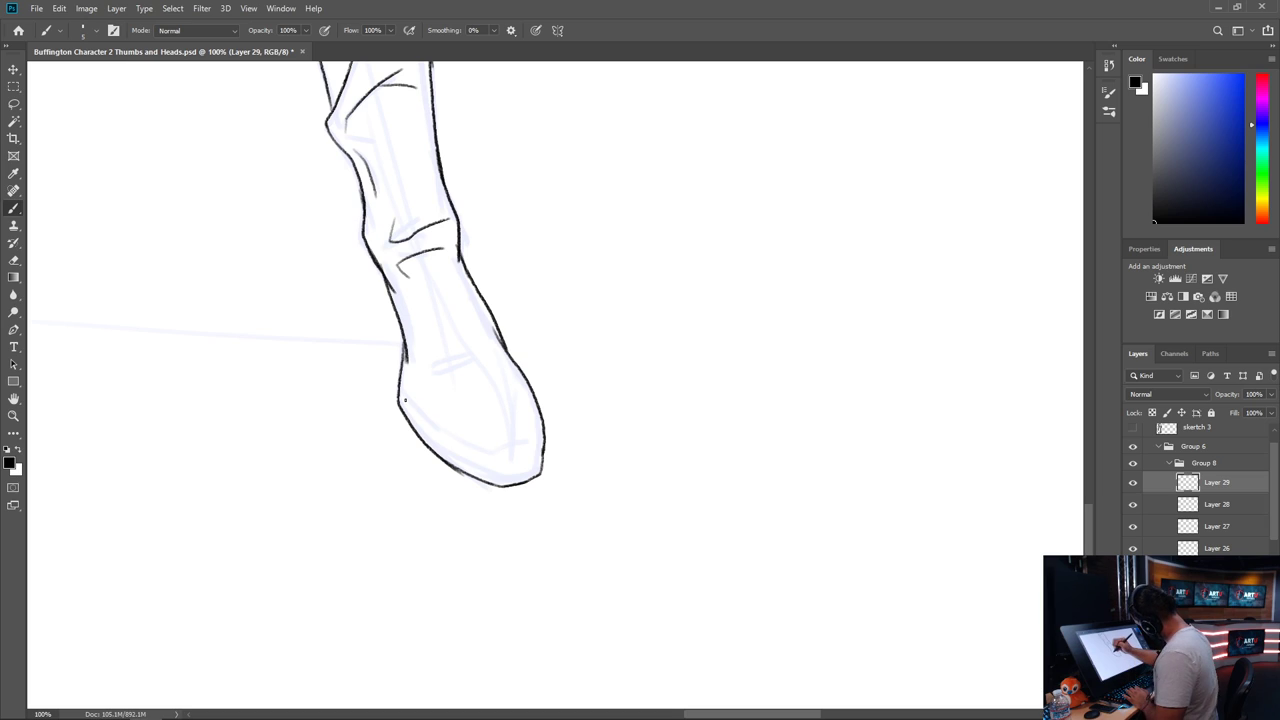
mouse_move(398, 390)
mouse_down()
mouse_move(497, 465)
mouse_move(535, 453)
mouse_move(484, 457)
mouse_move(530, 435)
mouse_up()
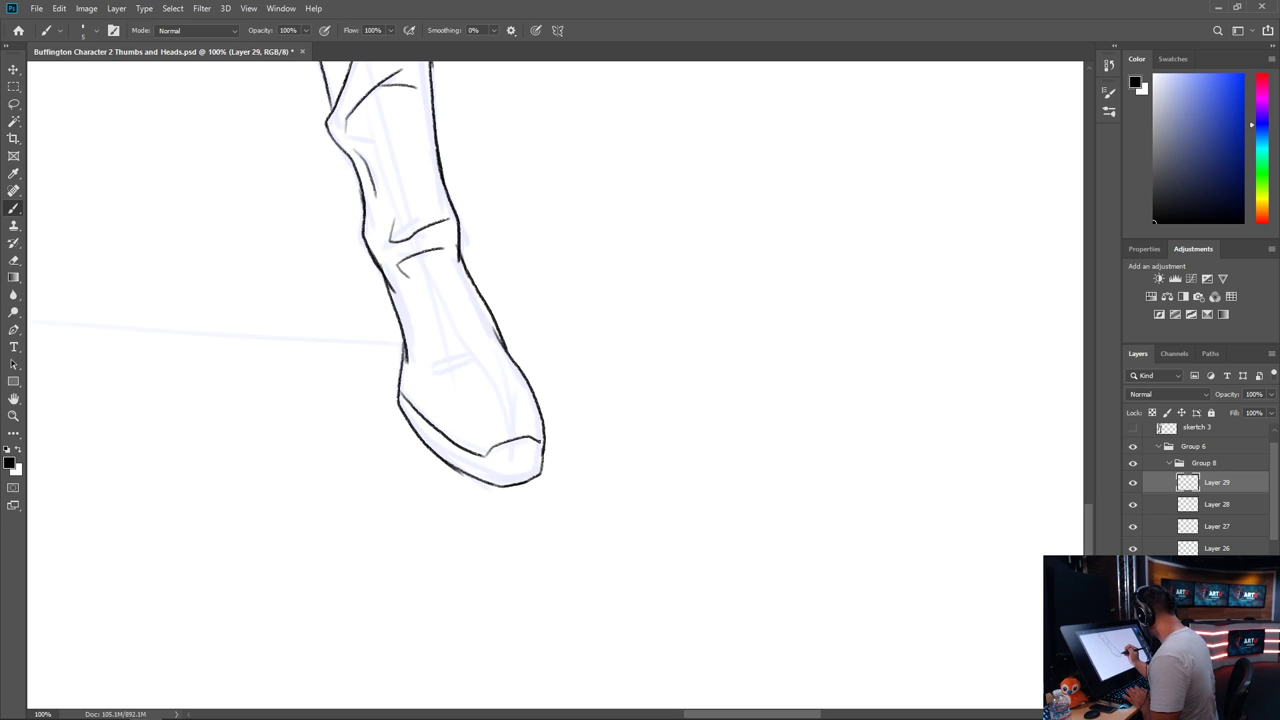
mouse_move(438, 380)
mouse_down()
mouse_move(492, 355)
mouse_move(483, 324)
mouse_up()
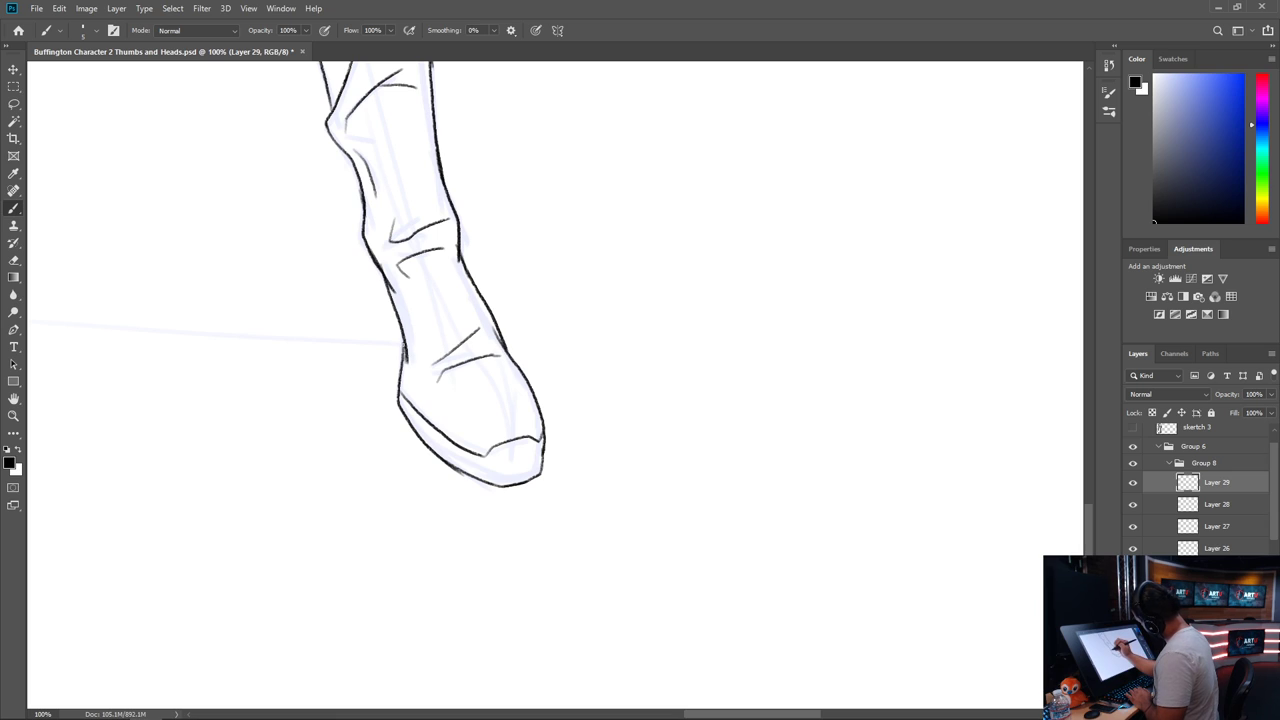
Ink a center seam down the right boot from the knee rim, through the folds, to the toe's sole line
drag(641, 423, 670, 382)
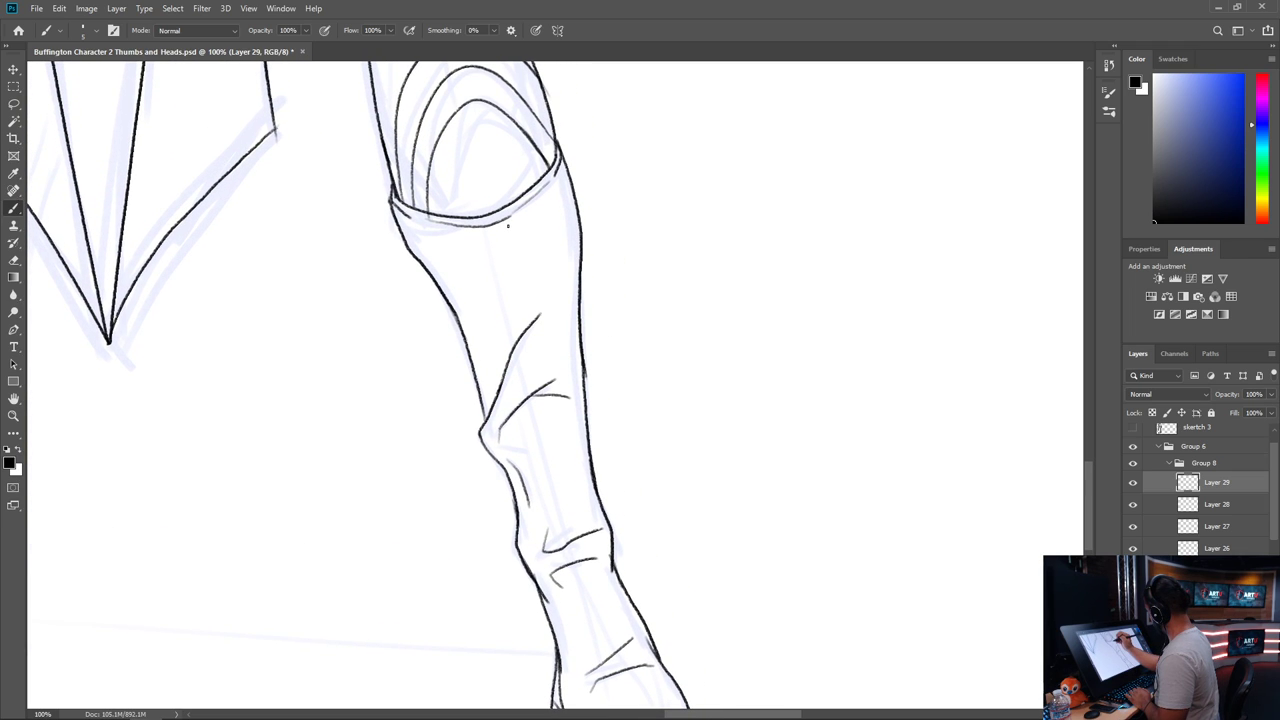
drag(505, 220, 539, 382)
drag(640, 466, 600, 286)
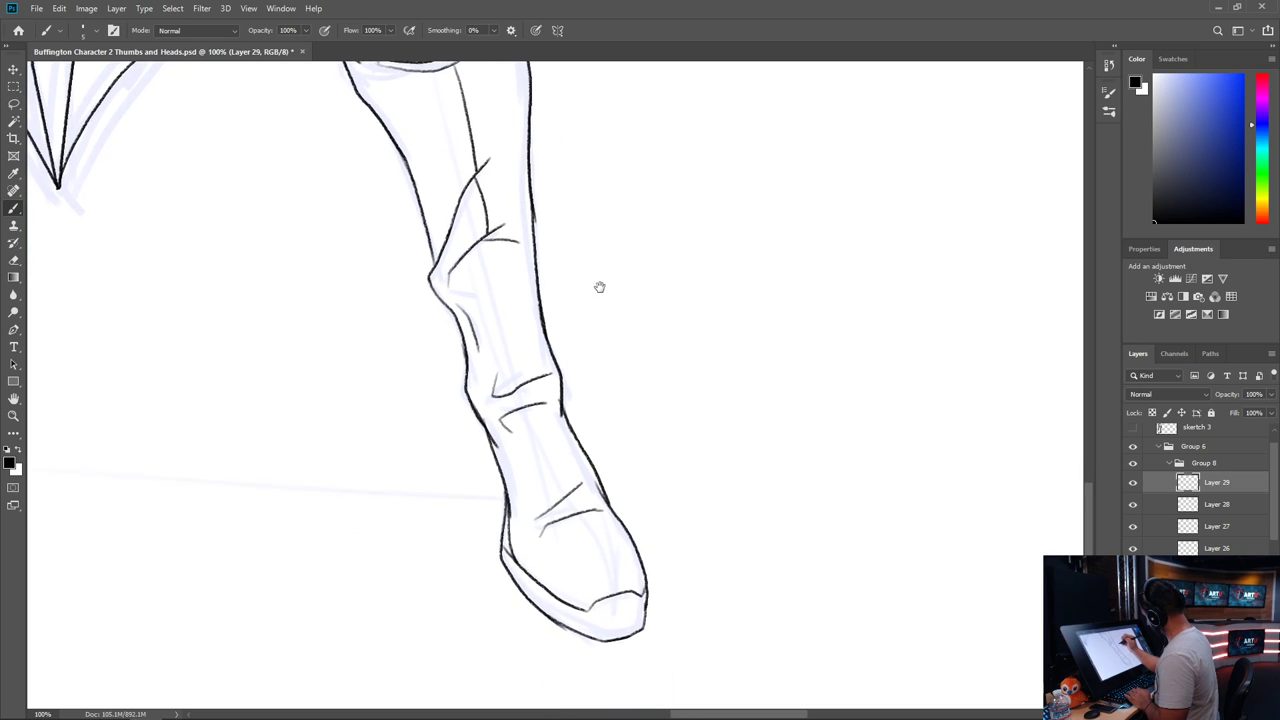
mouse_move(492, 232)
mouse_down()
mouse_move(532, 428)
mouse_move(619, 587)
mouse_up()
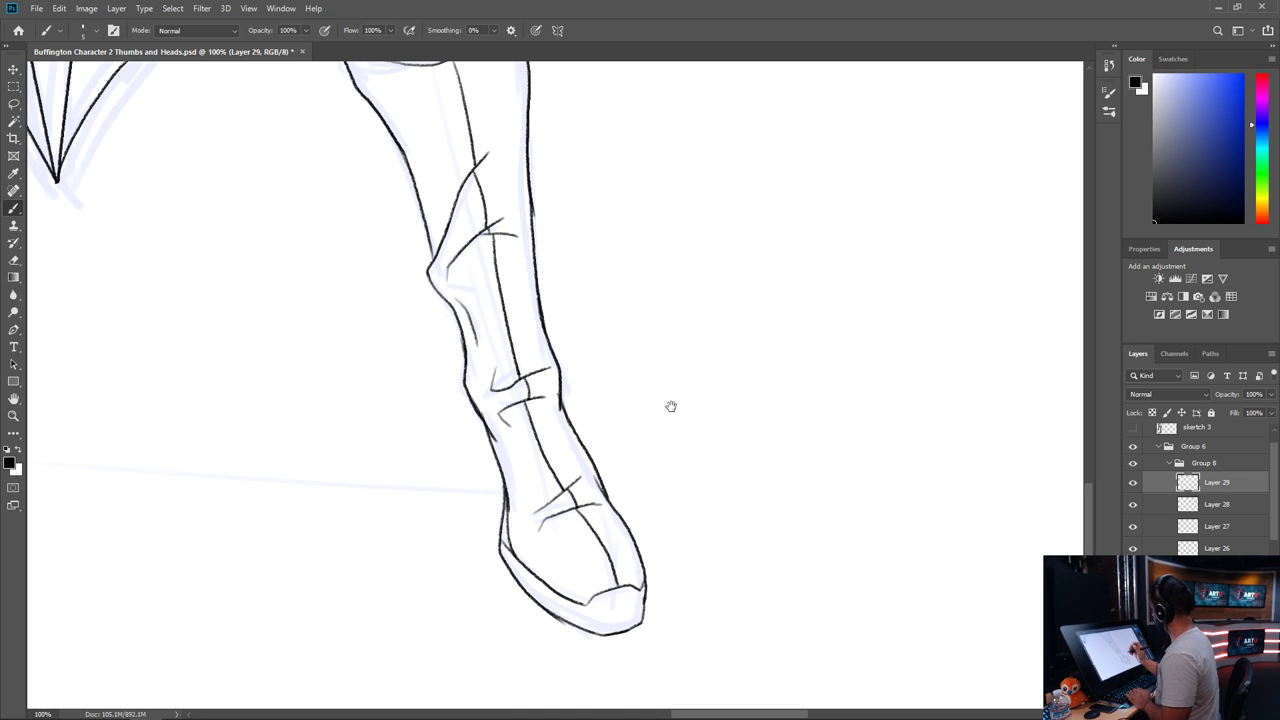
Add one long and one short diagonal fold line on the right thigh above the gathered fabric
drag(677, 337, 846, 606)
drag(732, 389, 823, 549)
drag(486, 552, 495, 570)
drag(543, 383, 628, 569)
drag(656, 512, 617, 543)
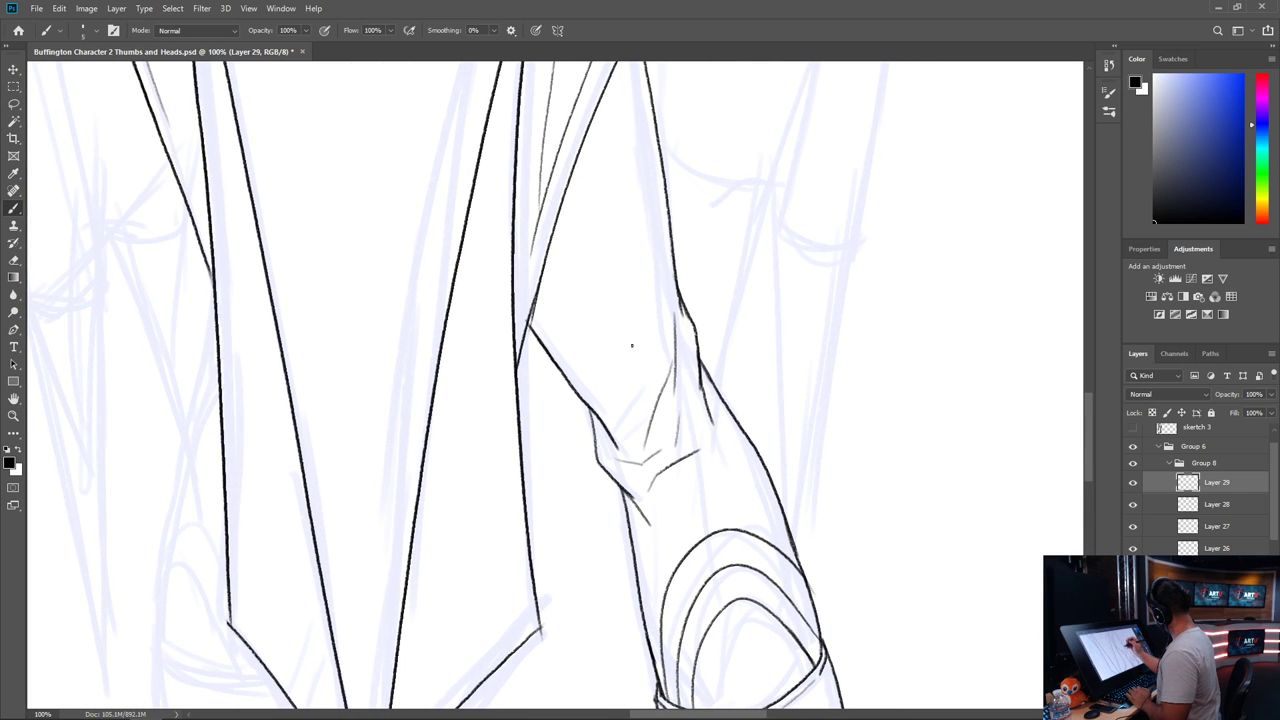
drag(602, 383, 662, 213)
drag(625, 362, 648, 330)
Ink the left leg's outer contour above the knee and an inner fold line beside the robe's edge
drag(303, 589, 578, 647)
drag(471, 430, 592, 690)
drag(640, 348, 557, 69)
drag(663, 369, 624, 147)
drag(719, 378, 746, 443)
drag(474, 337, 492, 402)
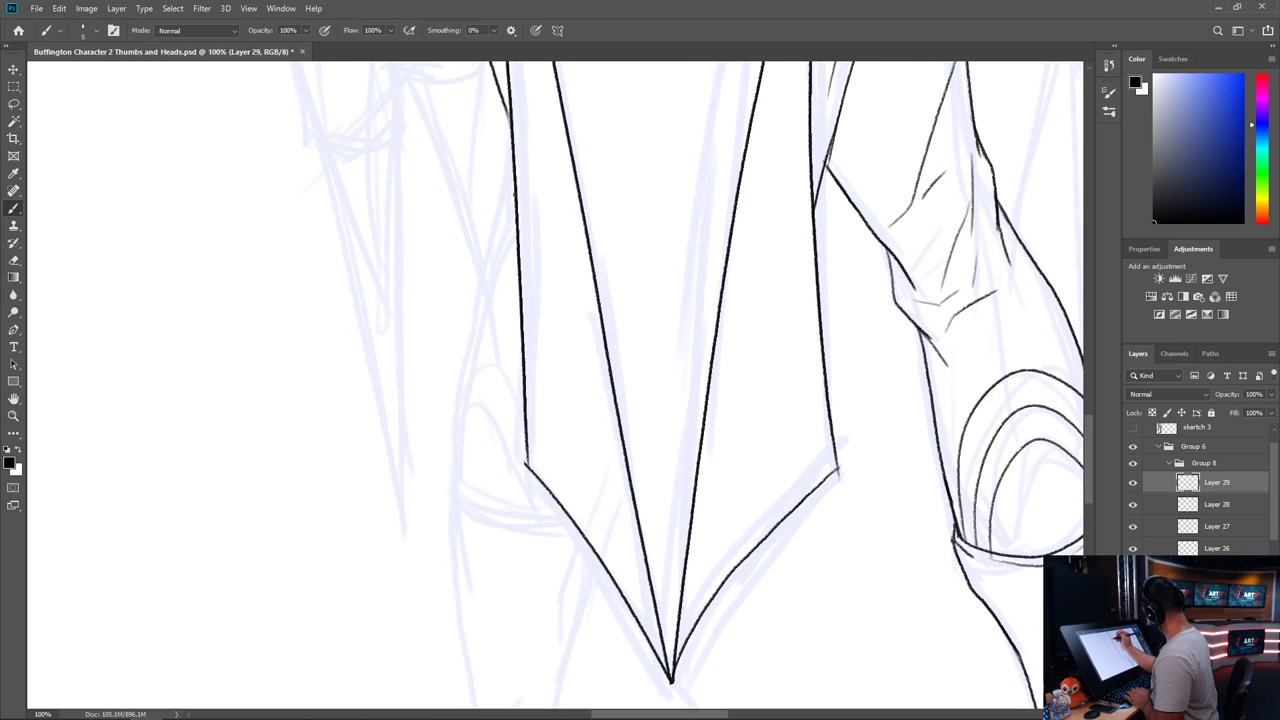
mouse_move(515, 194)
mouse_down()
mouse_move(490, 274)
mouse_move(500, 320)
mouse_up()
drag(492, 252, 463, 388)
Ink three nested arches on the left knee section up to the robe edge and close it with a double rounded lower rim
drag(621, 375, 680, 199)
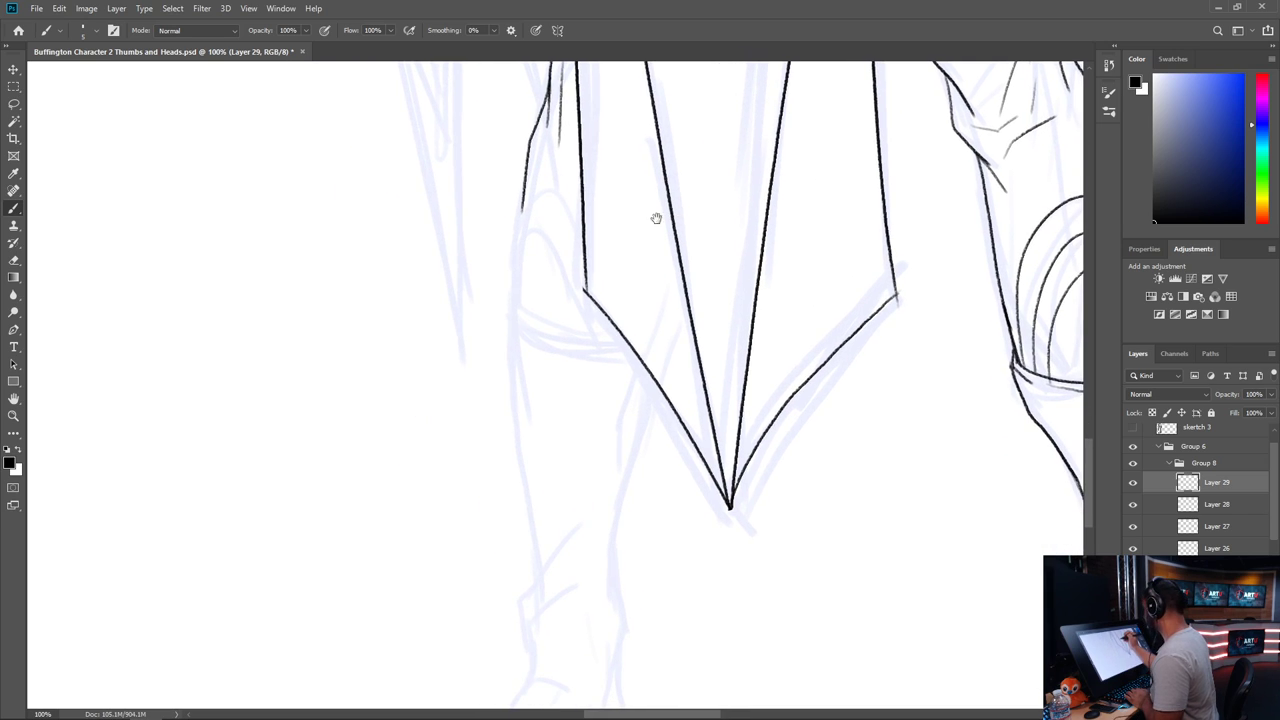
mouse_move(522, 198)
mouse_down()
mouse_move(514, 308)
mouse_move(528, 224)
mouse_move(581, 172)
mouse_up()
key(ctrl+z)
mouse_move(517, 306)
mouse_down()
mouse_move(562, 184)
mouse_move(581, 172)
mouse_up()
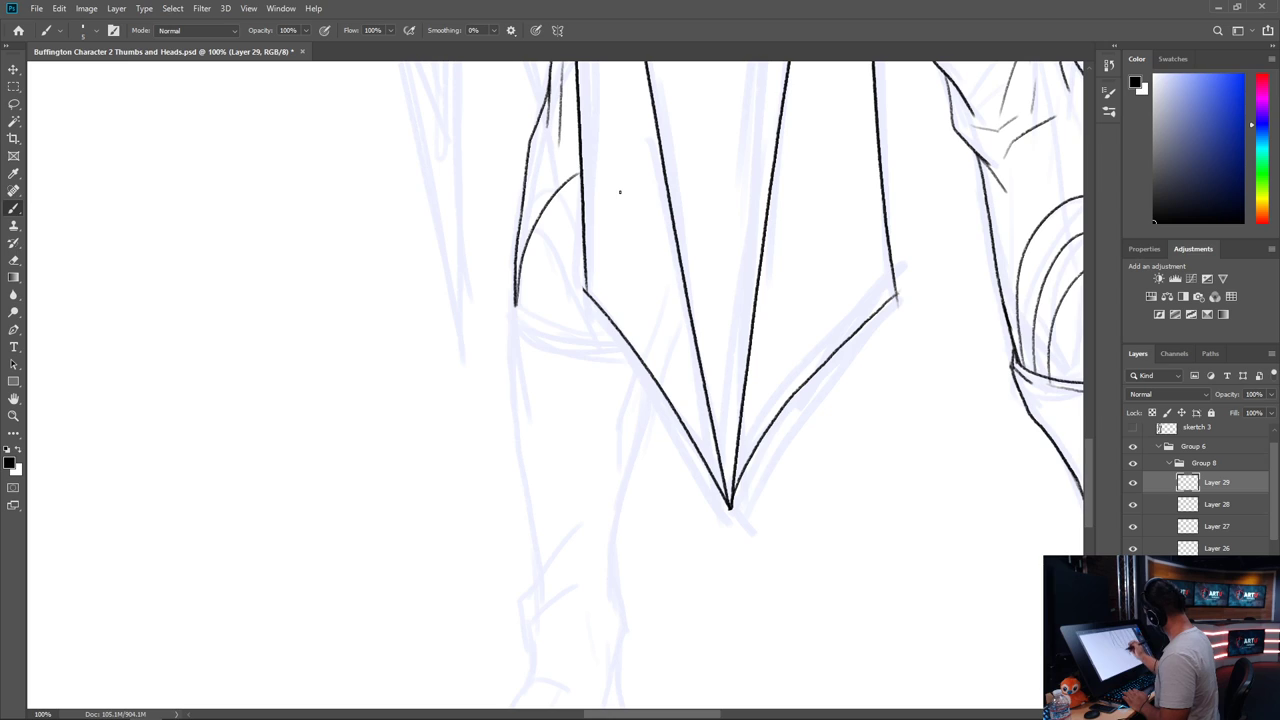
drag(527, 302, 580, 221)
drag(537, 309, 584, 250)
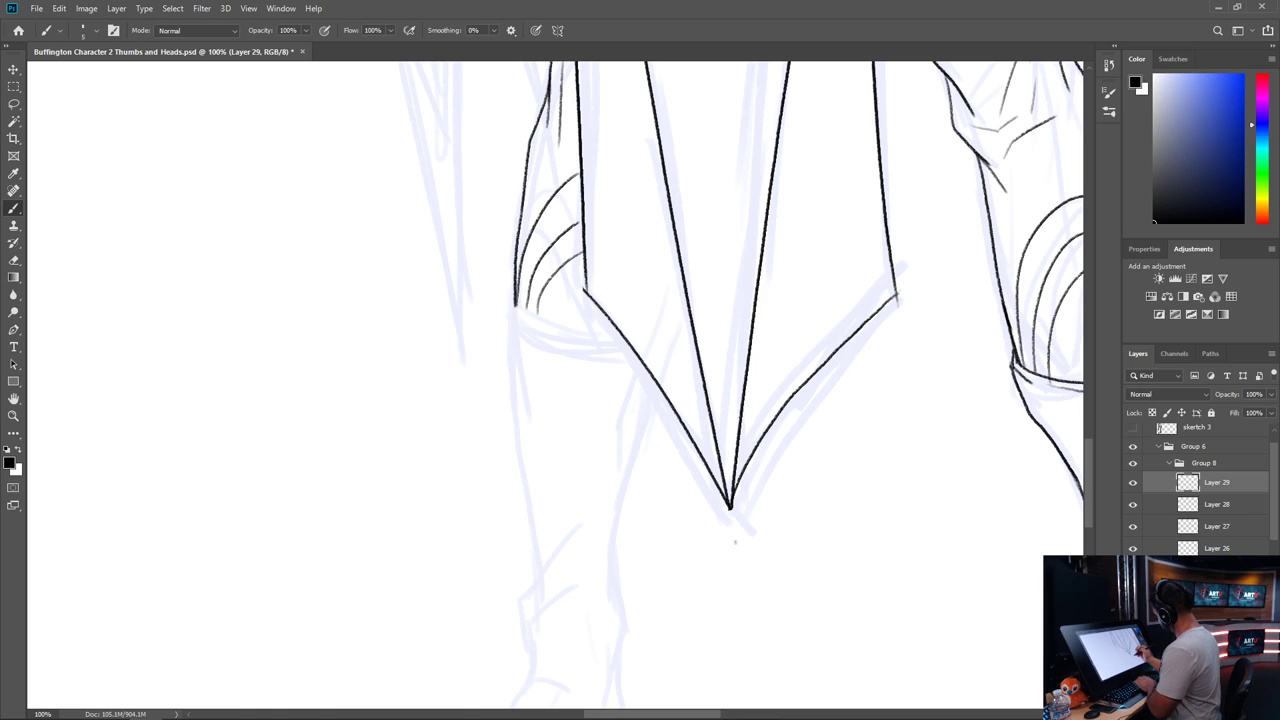
mouse_move(514, 298)
mouse_down()
mouse_move(555, 328)
mouse_move(625, 341)
mouse_up()
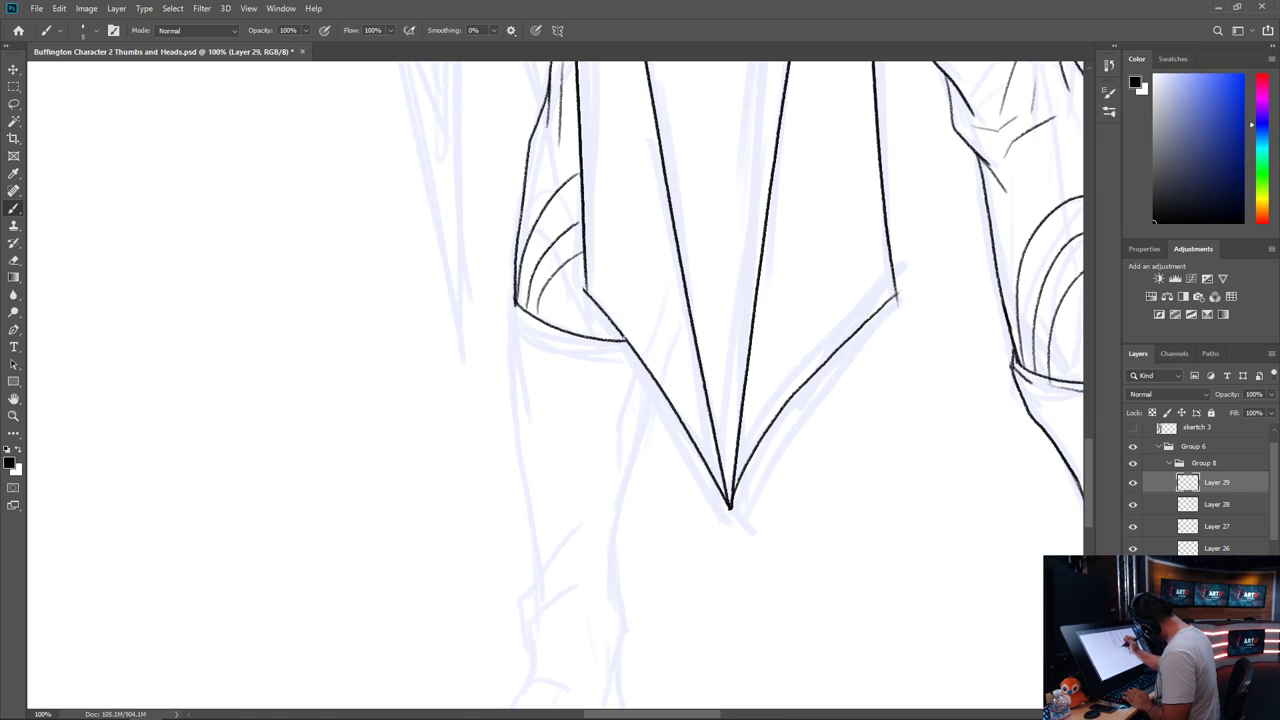
mouse_move(585, 291)
mouse_down()
mouse_move(584, 272)
mouse_move(533, 316)
mouse_move(514, 308)
mouse_move(555, 332)
mouse_up()
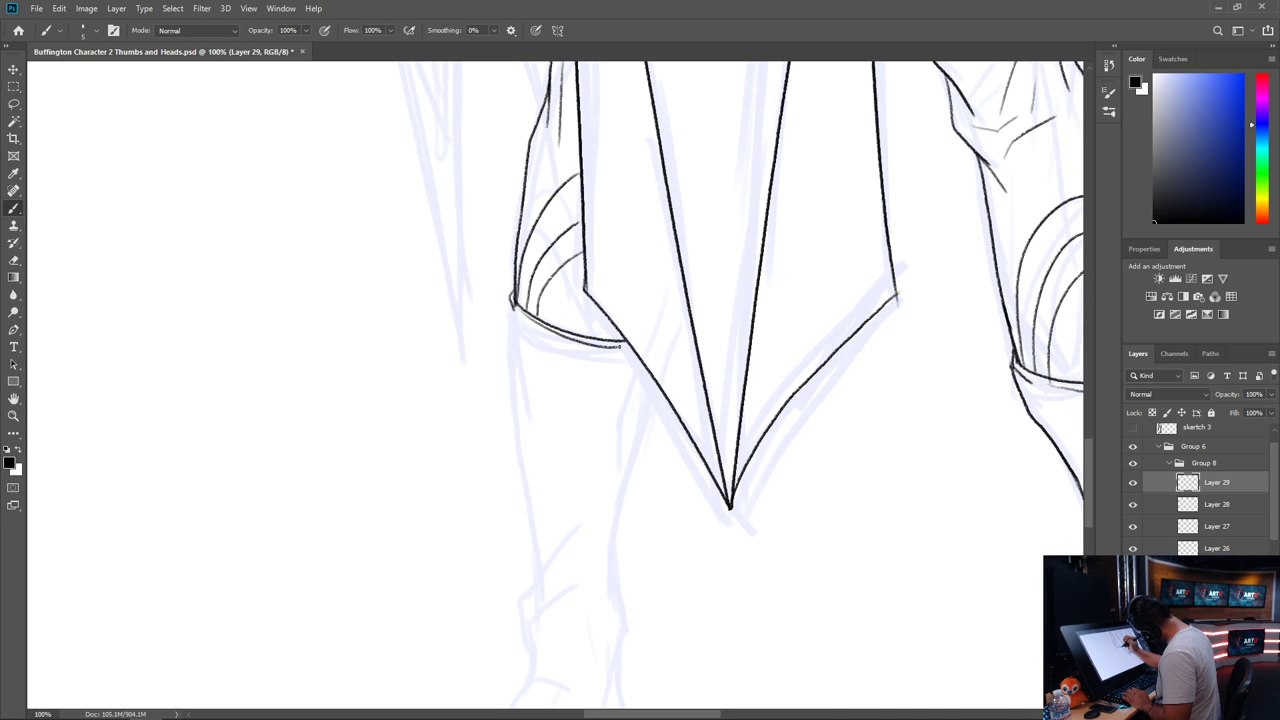
Ink the outer and inner contours of the left boot shaft from the knee rim down to above the ankle
drag(809, 448, 912, 328)
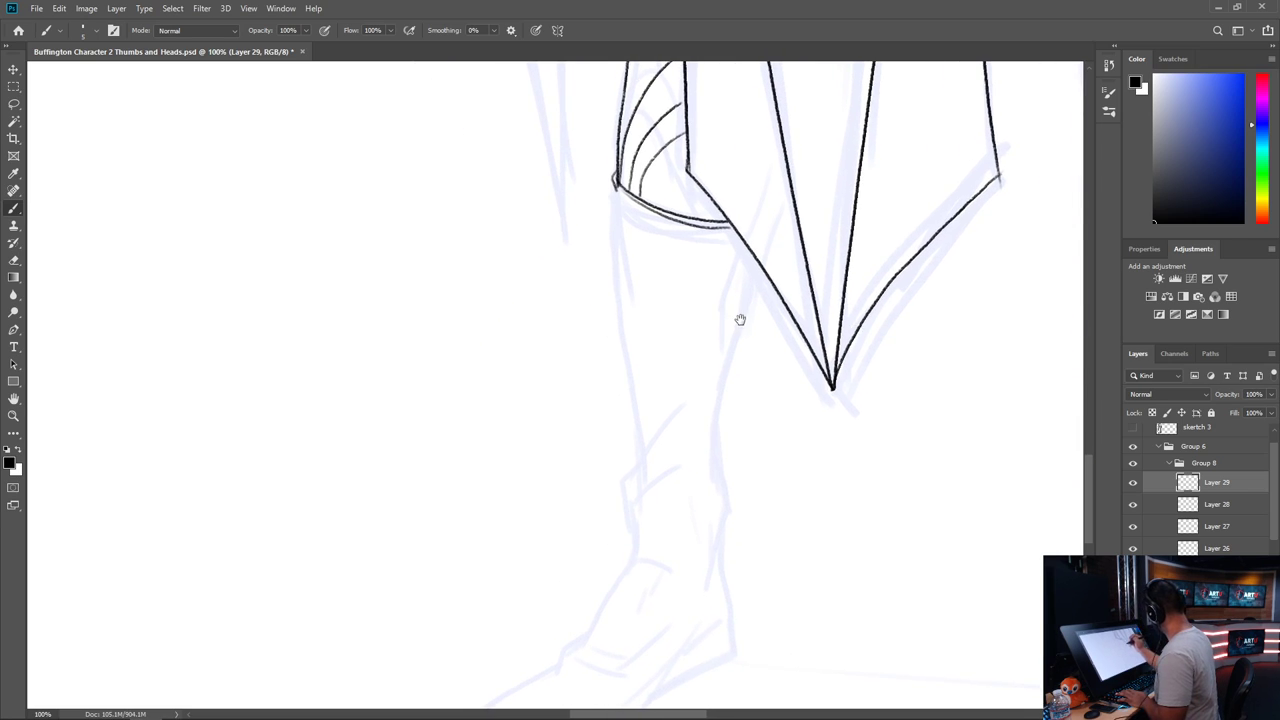
drag(674, 295, 709, 256)
drag(650, 138, 673, 413)
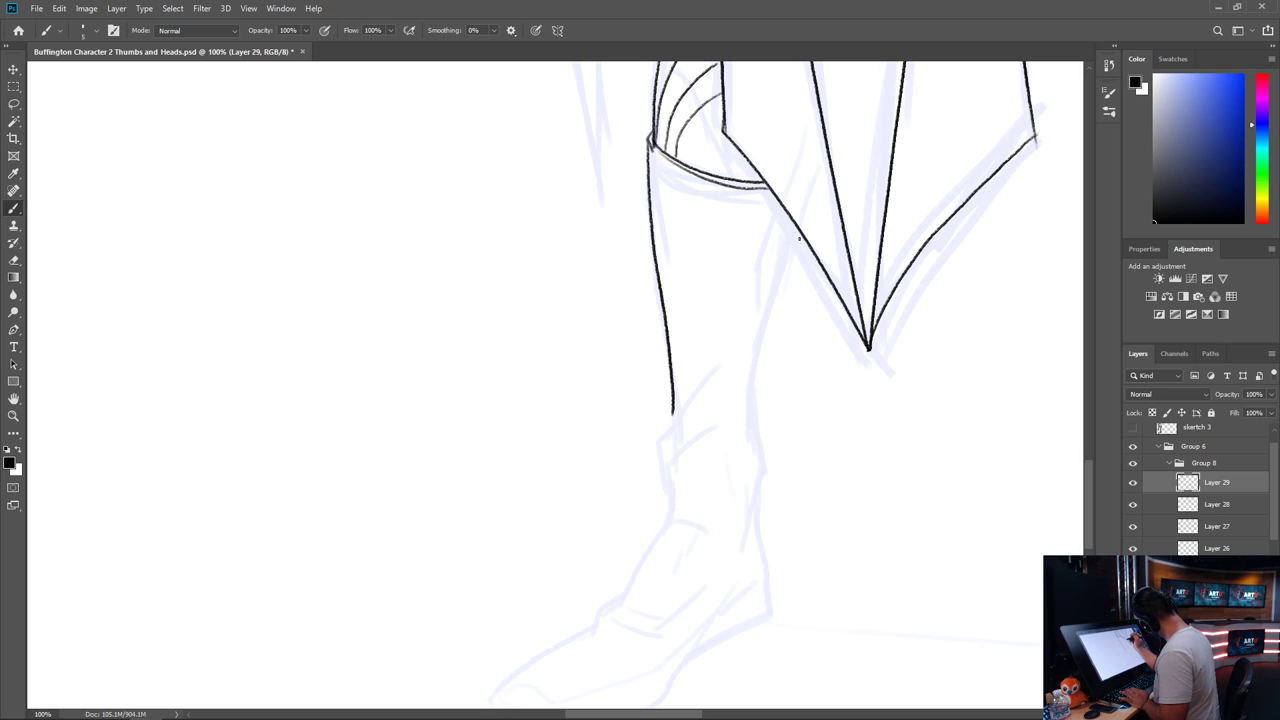
drag(799, 226, 755, 416)
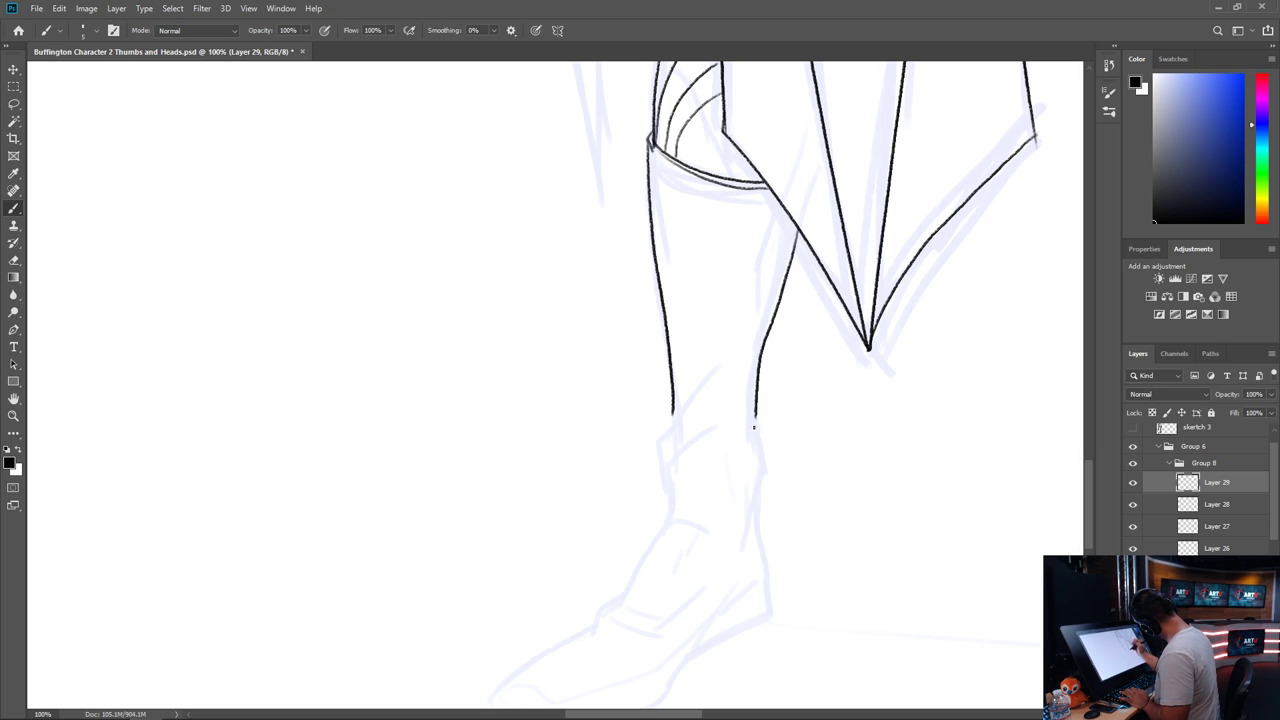
Ink the gathered folds at the left boot's ankle and continue its inner contour down toward the heel
drag(674, 408, 671, 426)
mouse_move(714, 362)
mouse_down()
mouse_move(659, 437)
mouse_move(670, 490)
mouse_move(714, 432)
mouse_up()
drag(777, 463, 732, 297)
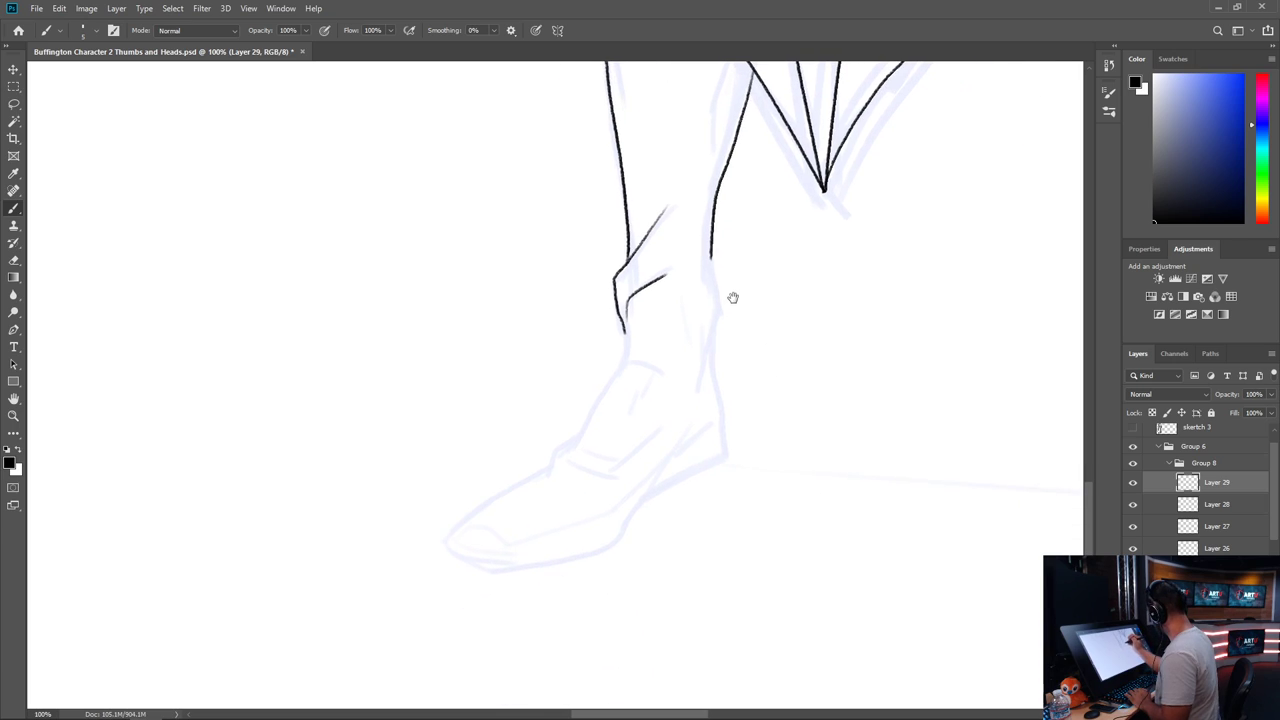
mouse_move(711, 238)
mouse_down()
mouse_move(719, 316)
mouse_move(701, 388)
mouse_up()
Ink the front contour of the left boot down to the instep and add creases across the instep
drag(628, 314, 621, 372)
mouse_move(765, 351)
mouse_down()
mouse_move(750, 263)
mouse_move(702, 238)
mouse_move(718, 360)
mouse_move(861, 358)
mouse_up()
mouse_move(761, 279)
mouse_down()
mouse_move(684, 394)
mouse_move(808, 349)
mouse_up()
drag(702, 376, 755, 407)
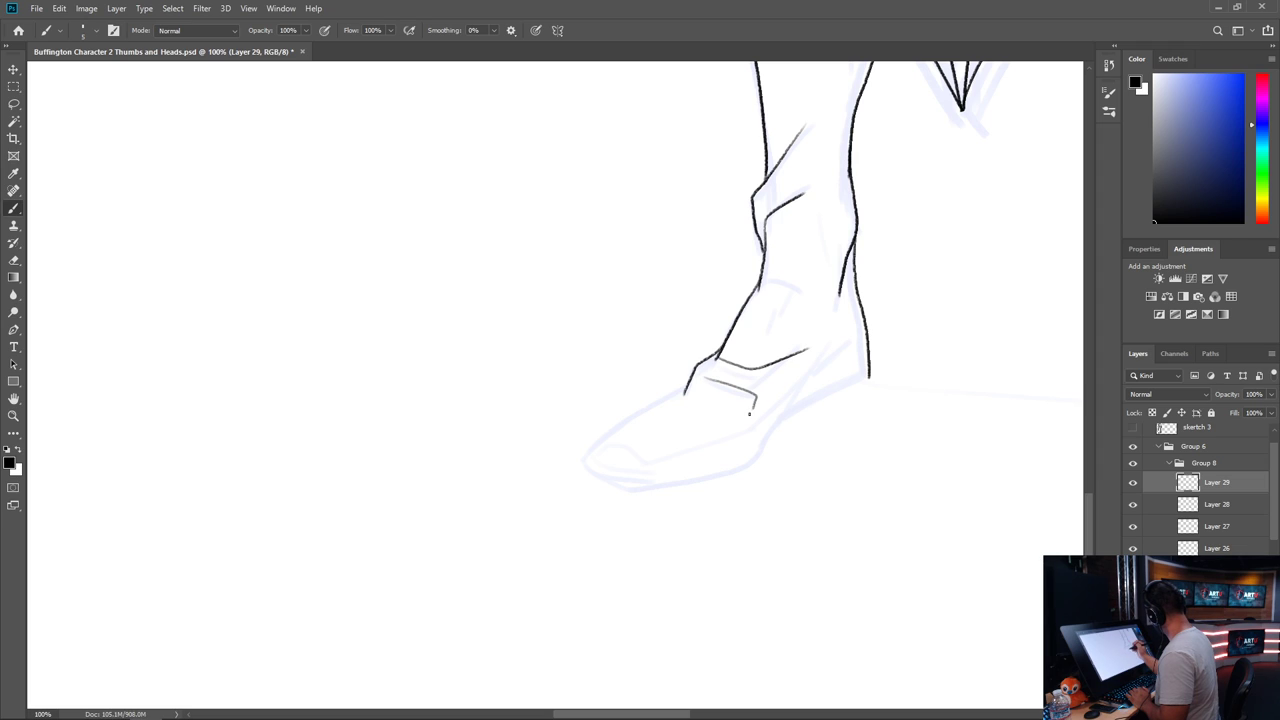
Ink the bottom edge of the left boot's sole from the heel through the arch to the toe
mouse_move(870, 353)
mouse_down()
mouse_move(844, 276)
mouse_move(768, 340)
mouse_up()
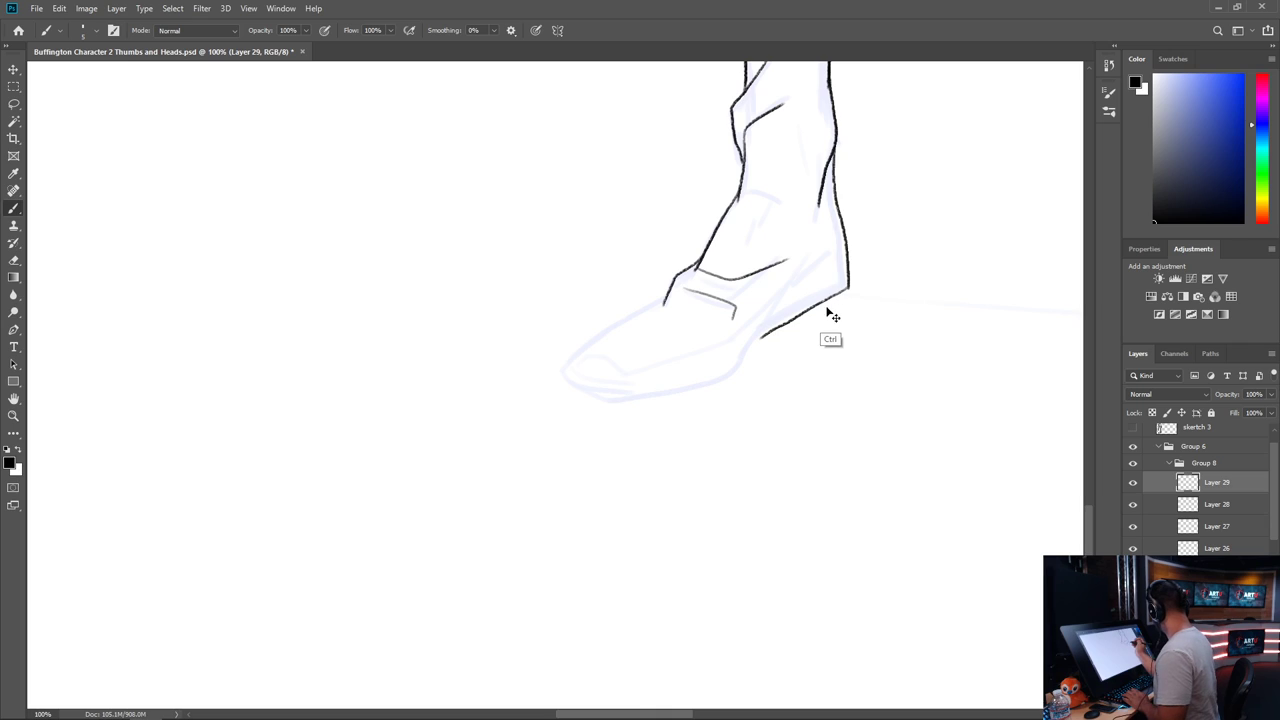
mouse_move(758, 339)
mouse_down()
mouse_move(688, 396)
mouse_move(582, 409)
mouse_up()
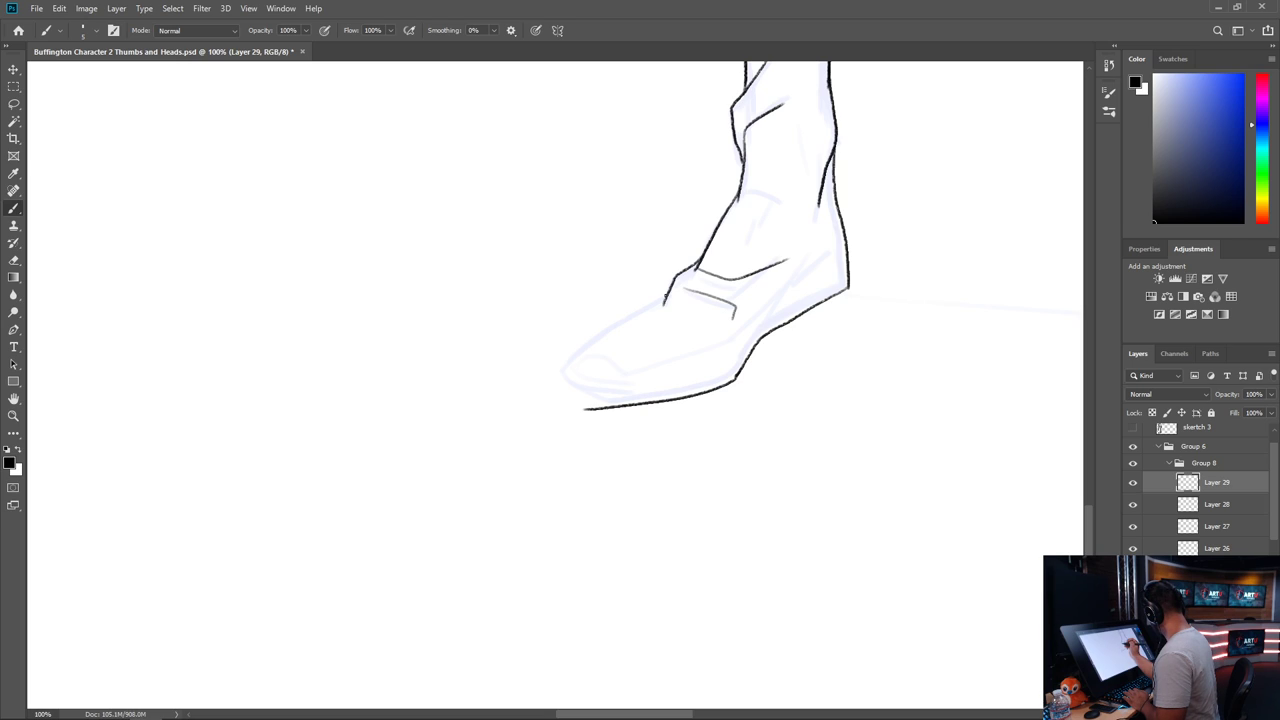
mouse_move(668, 293)
mouse_down()
mouse_move(557, 366)
mouse_move(547, 393)
mouse_move(599, 406)
mouse_move(564, 399)
mouse_move(587, 408)
mouse_move(576, 364)
mouse_move(601, 370)
mouse_move(607, 397)
mouse_up()
key(ctrl+z)
mouse_move(818, 480)
mouse_down()
mouse_move(340, 441)
mouse_move(251, 450)
mouse_move(551, 511)
mouse_up()
Ink the left boot's toe cap and an upper sole line running from the cap back to the heel
drag(293, 402, 401, 381)
mouse_move(583, 397)
mouse_down()
mouse_move(399, 428)
mouse_move(468, 423)
mouse_up()
drag(273, 391, 297, 384)
key(ctrl+z)
key(ctrl+z)
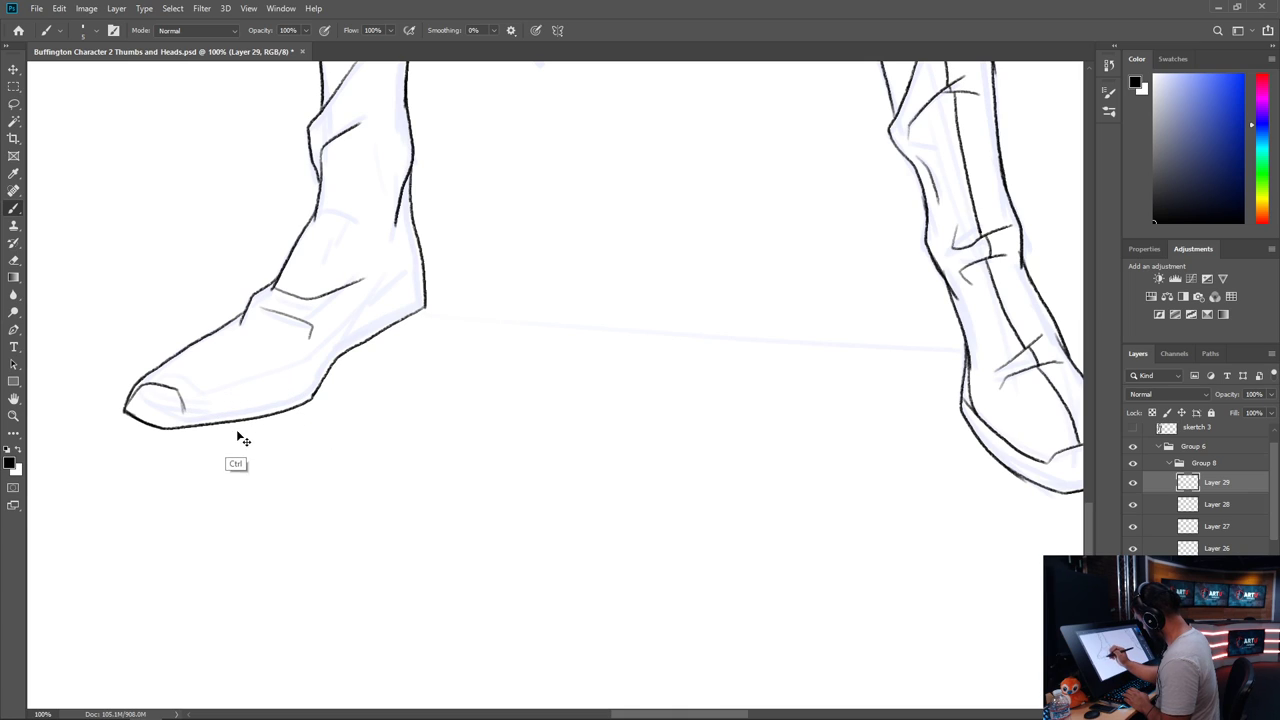
key(ctrl+shift+z)
key(ctrl+shift+z)
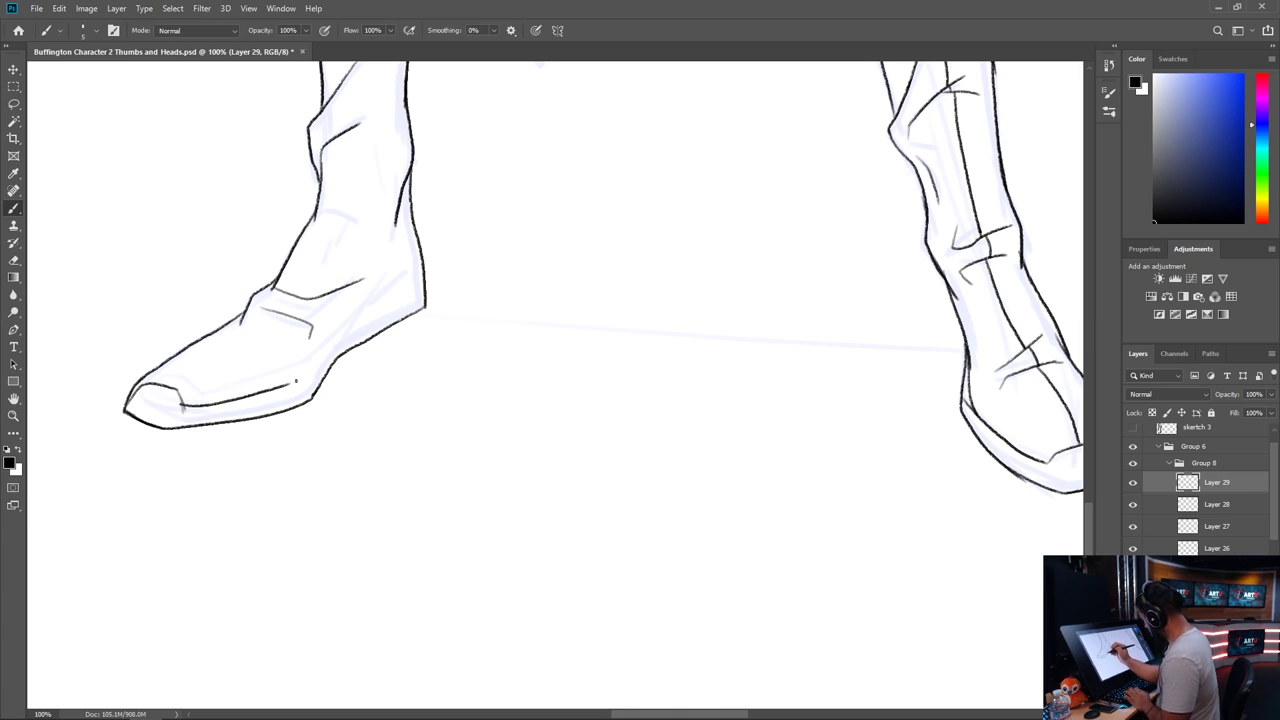
drag(291, 383, 422, 293)
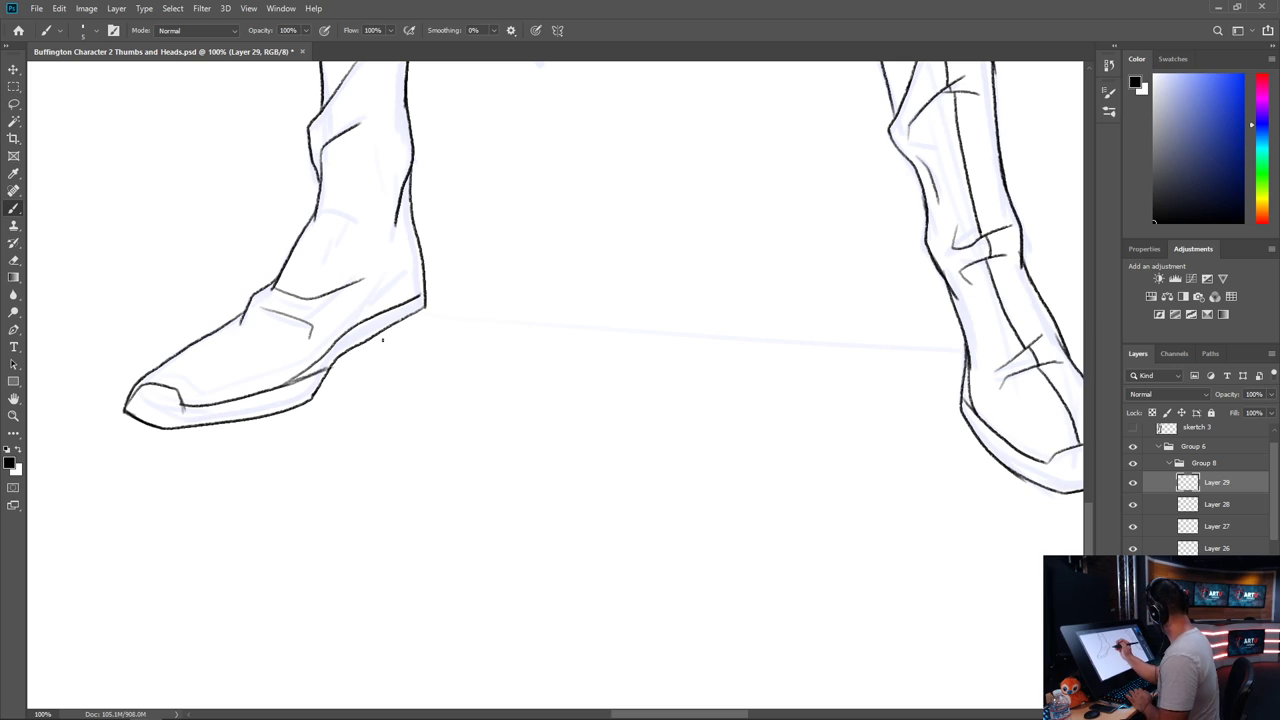
Ink a center seam on the left boot from the toe cap up to the knee rim, with crease lines at the ankle
mouse_move(169, 379)
mouse_down()
mouse_move(272, 318)
mouse_move(325, 254)
mouse_up()
key(space)
drag(408, 297, 393, 402)
mouse_move(304, 320)
mouse_down()
mouse_move(357, 350)
mouse_move(362, 311)
mouse_up()
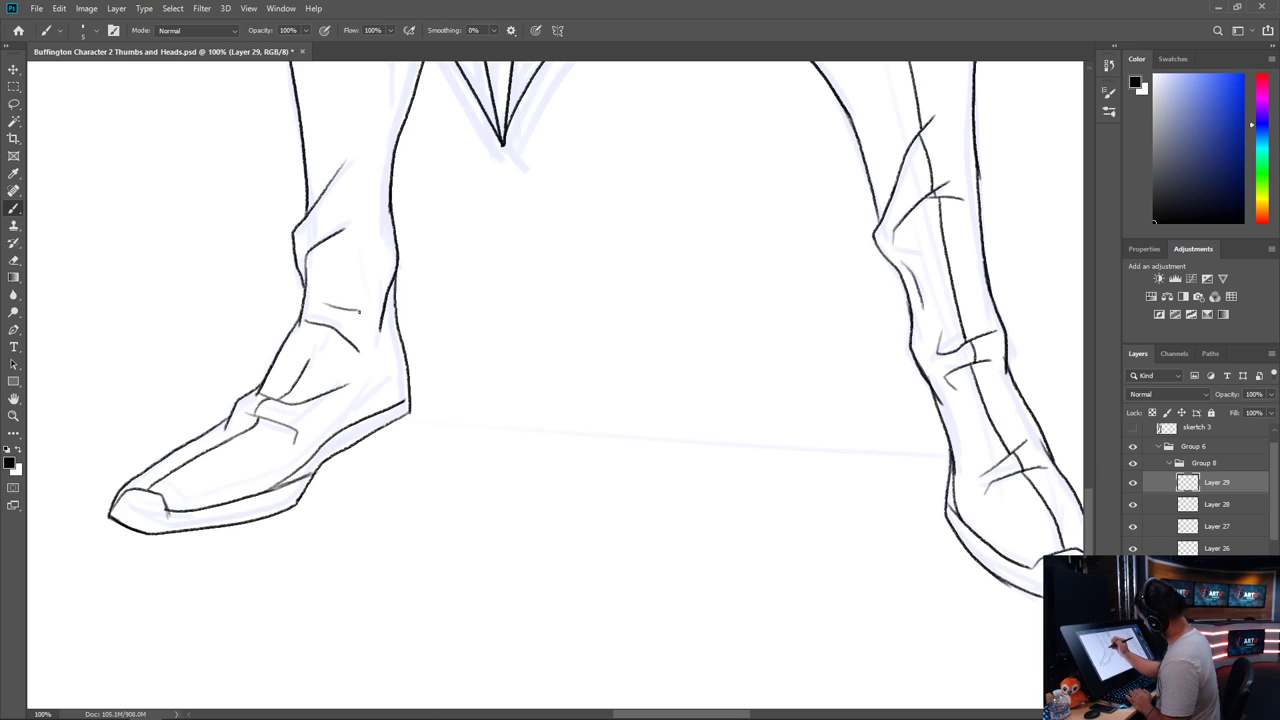
mouse_move(308, 366)
mouse_down()
mouse_move(327, 307)
mouse_move(315, 300)
mouse_up()
mouse_move(328, 238)
mouse_down()
mouse_move(321, 454)
mouse_move(334, 206)
mouse_up()
drag(693, 423, 772, 610)
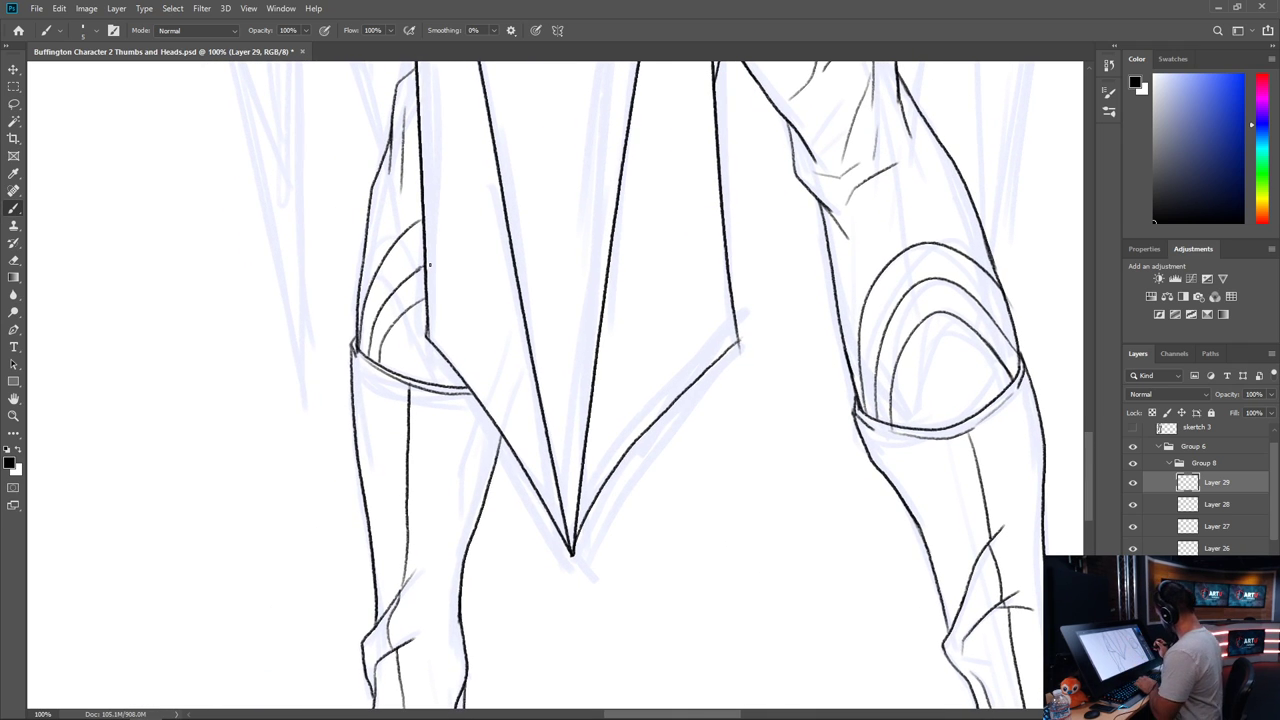
On a new layer, ink the left cape panel's outer edge from the cuff to its point and the pointed slit beside the leg
key(ctrl+minus)
key(ctrl+minus)
key(ctrl+minus)
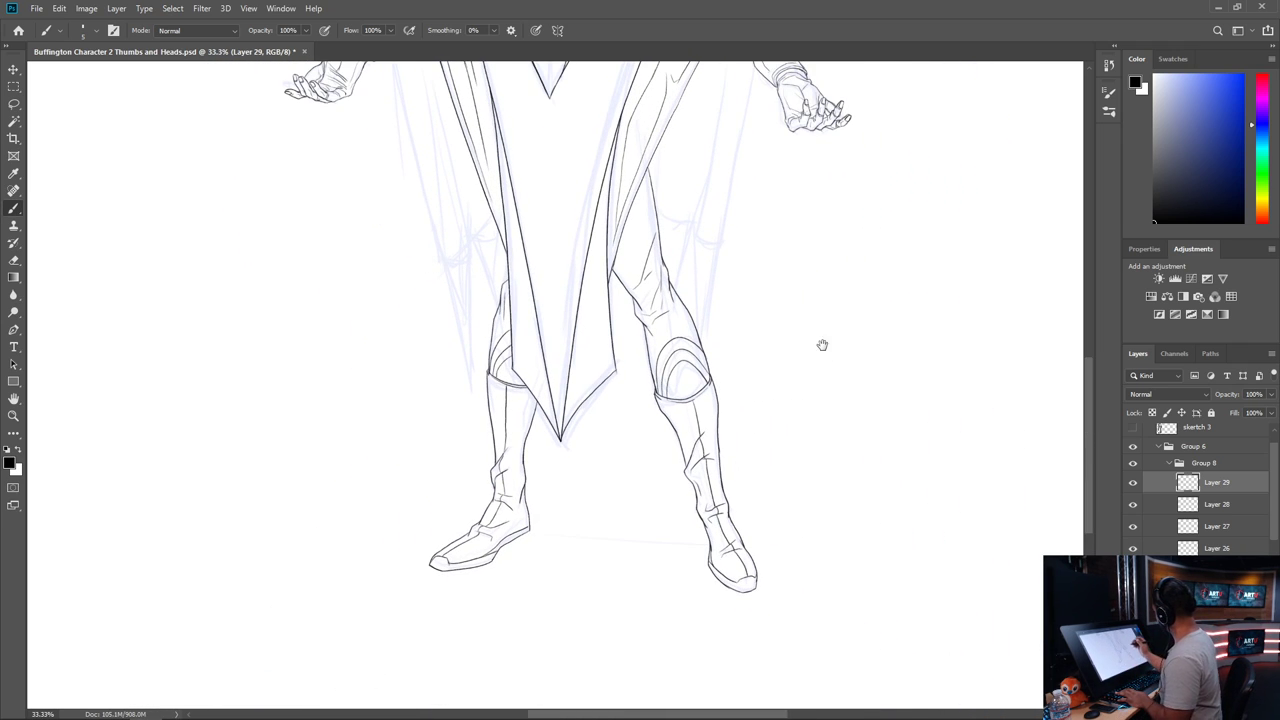
drag(823, 346, 800, 549)
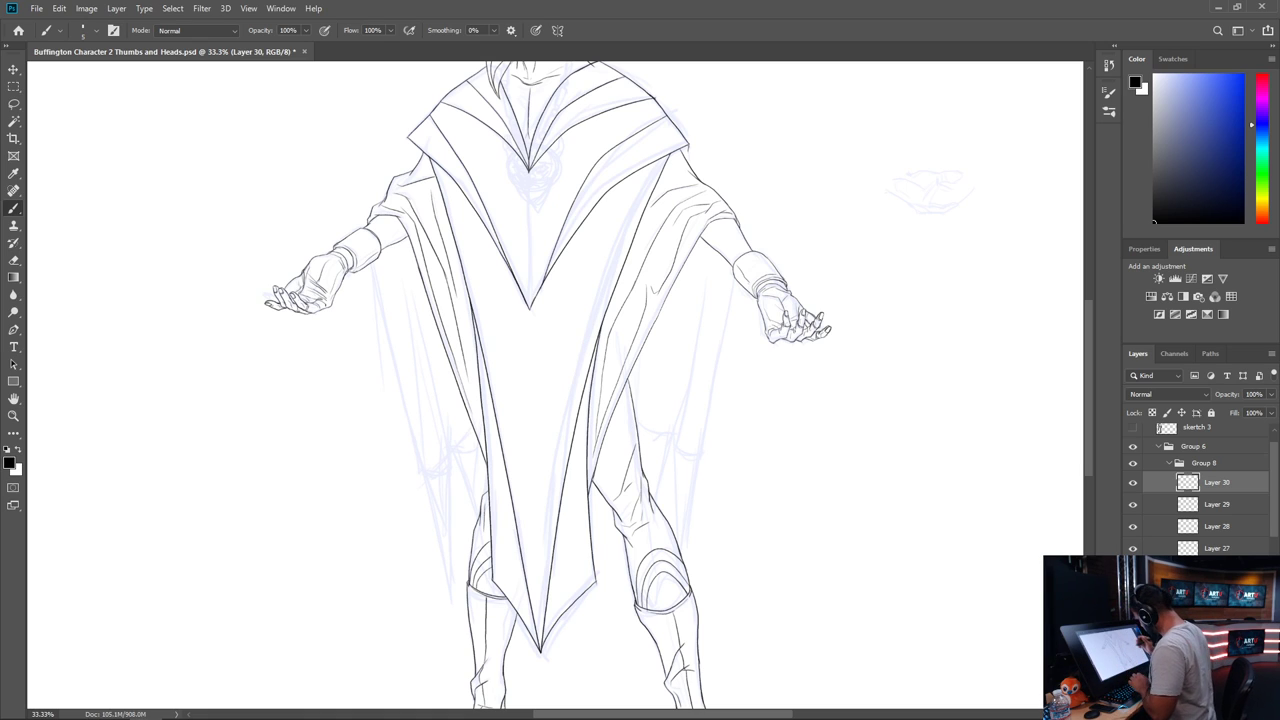
key(ctrl+plus)
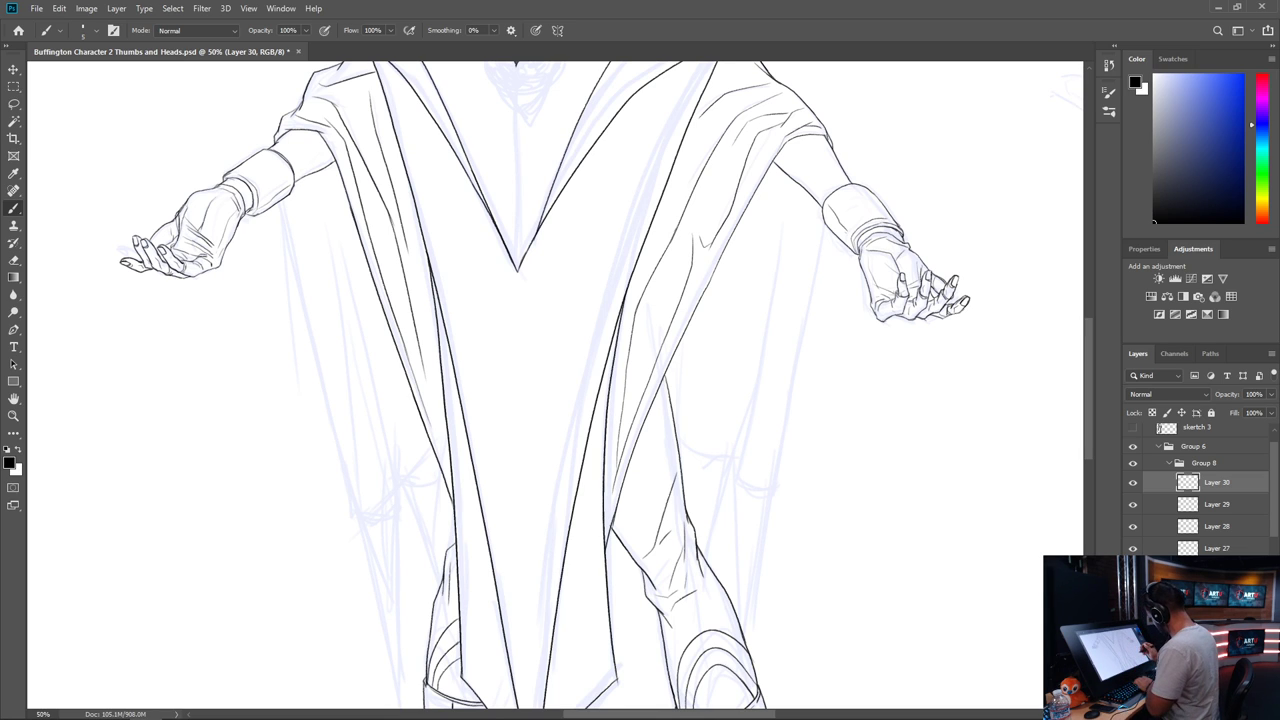
key(ctrl+plus)
drag(509, 427, 796, 449)
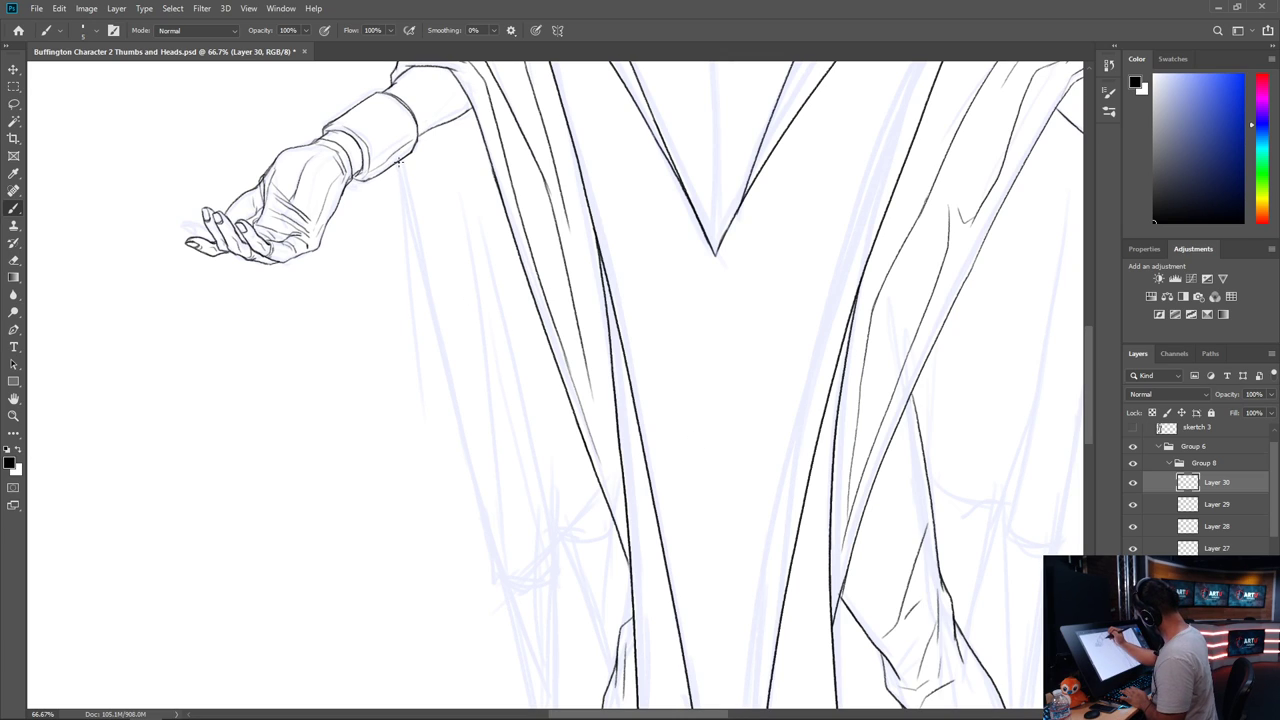
drag(403, 188, 505, 600)
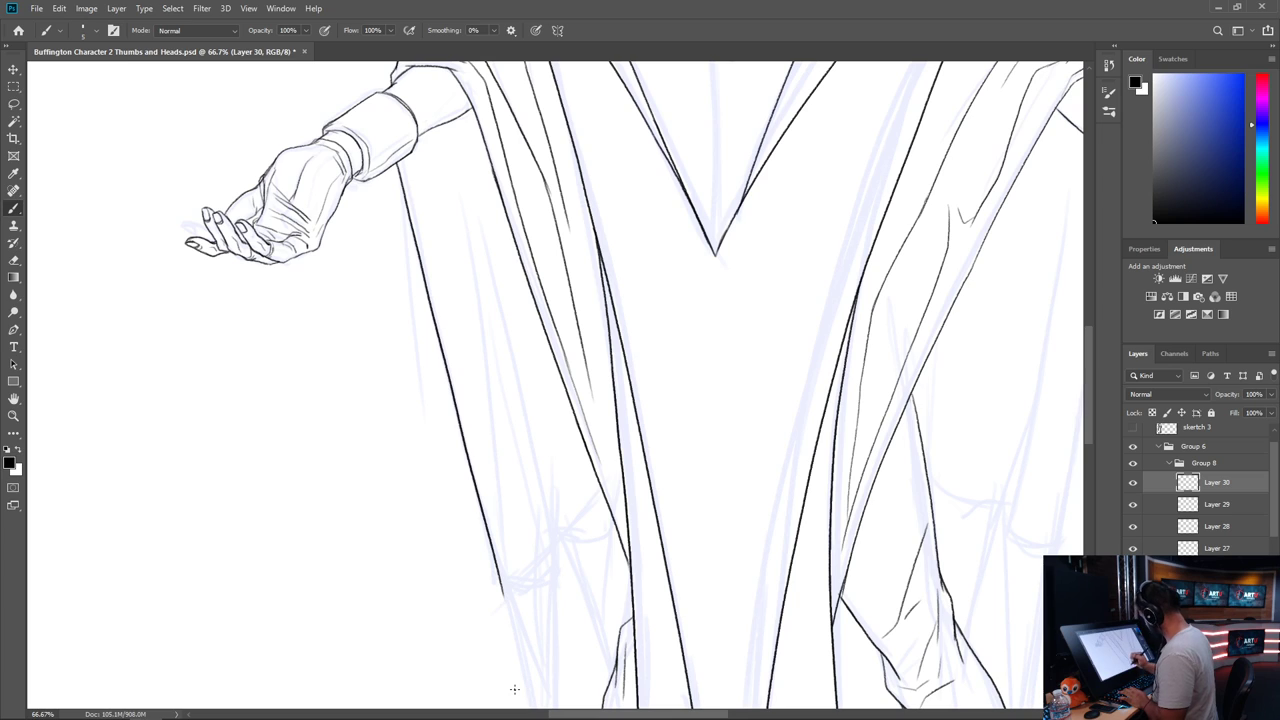
scroll(537, 300, down, 5)
mouse_move(446, 212)
mouse_down()
mouse_move(512, 501)
mouse_move(509, 94)
mouse_move(557, 318)
mouse_up()
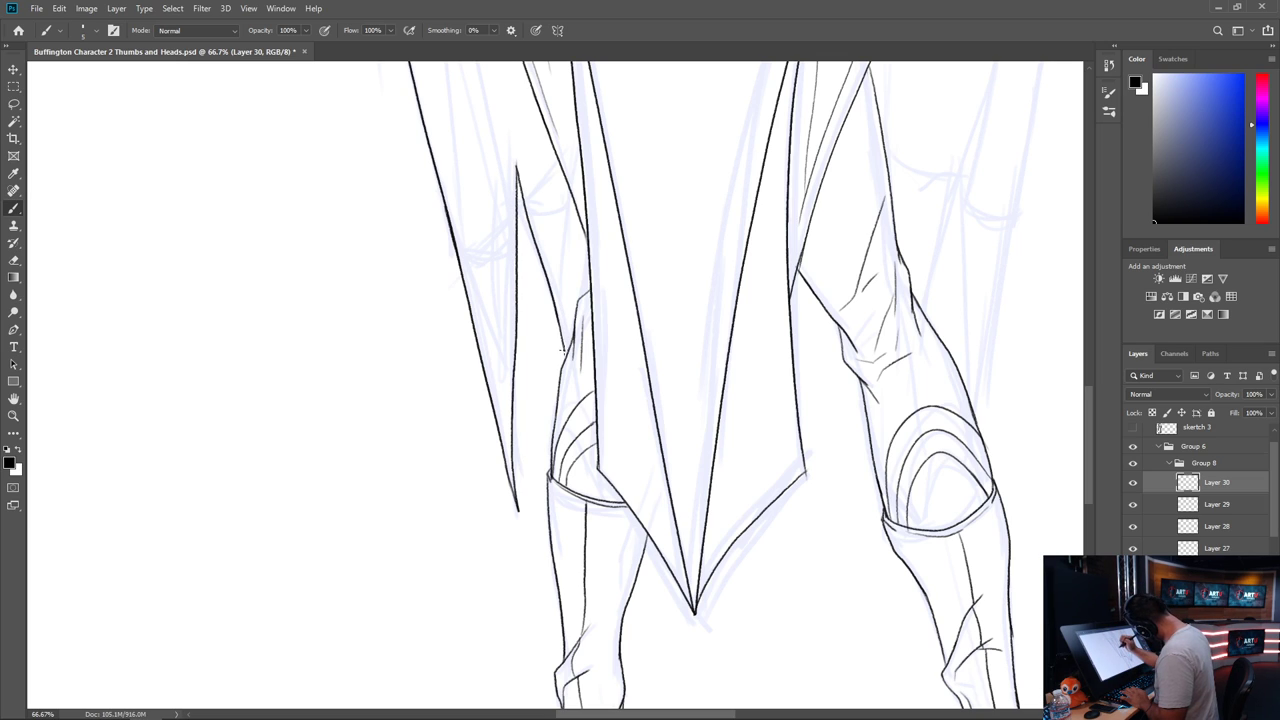
Ink a long fold line just inside the left cape panel's outer edge, from below the cuff toward the lower point
drag(580, 251, 614, 540)
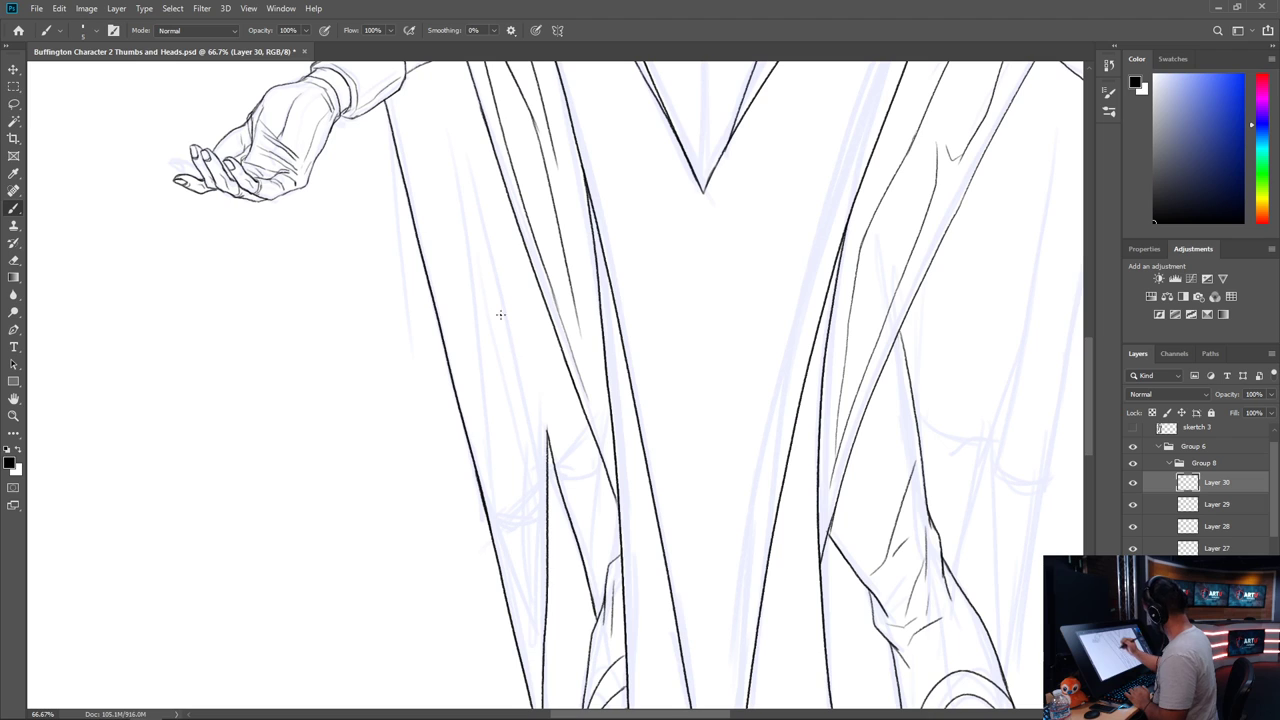
drag(494, 223, 506, 314)
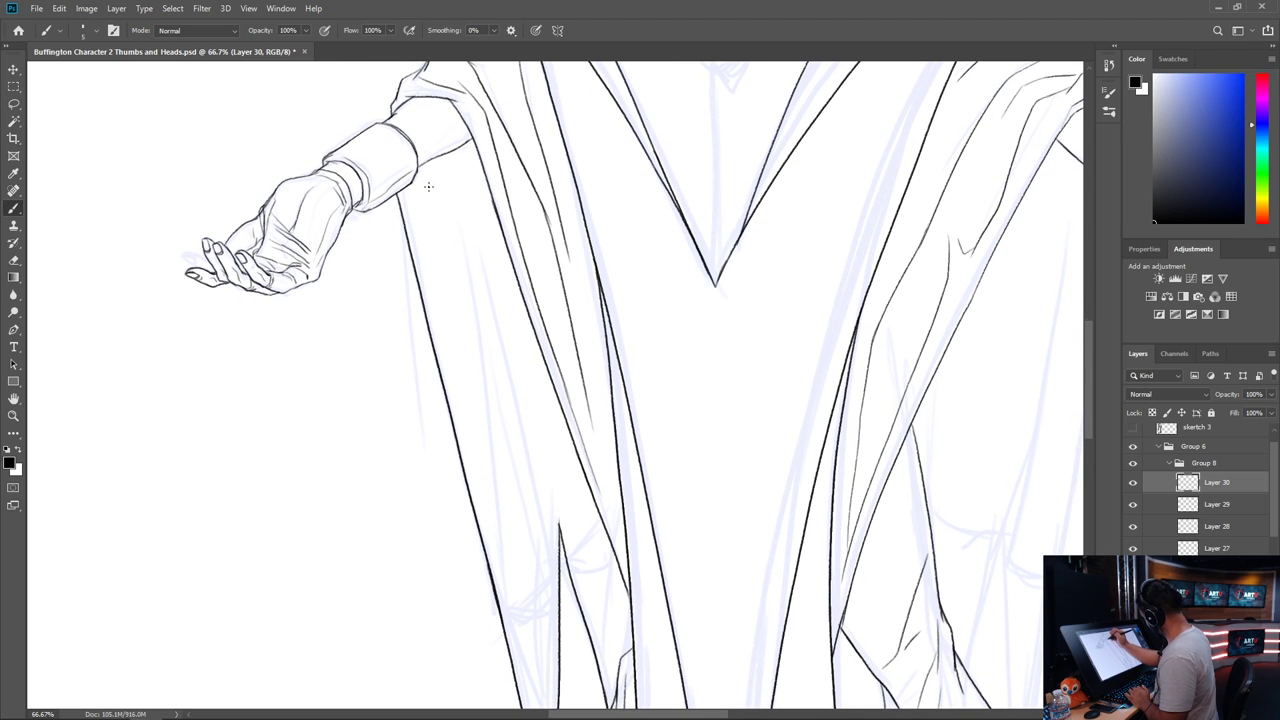
drag(520, 451, 500, 114)
drag(466, 200, 519, 436)
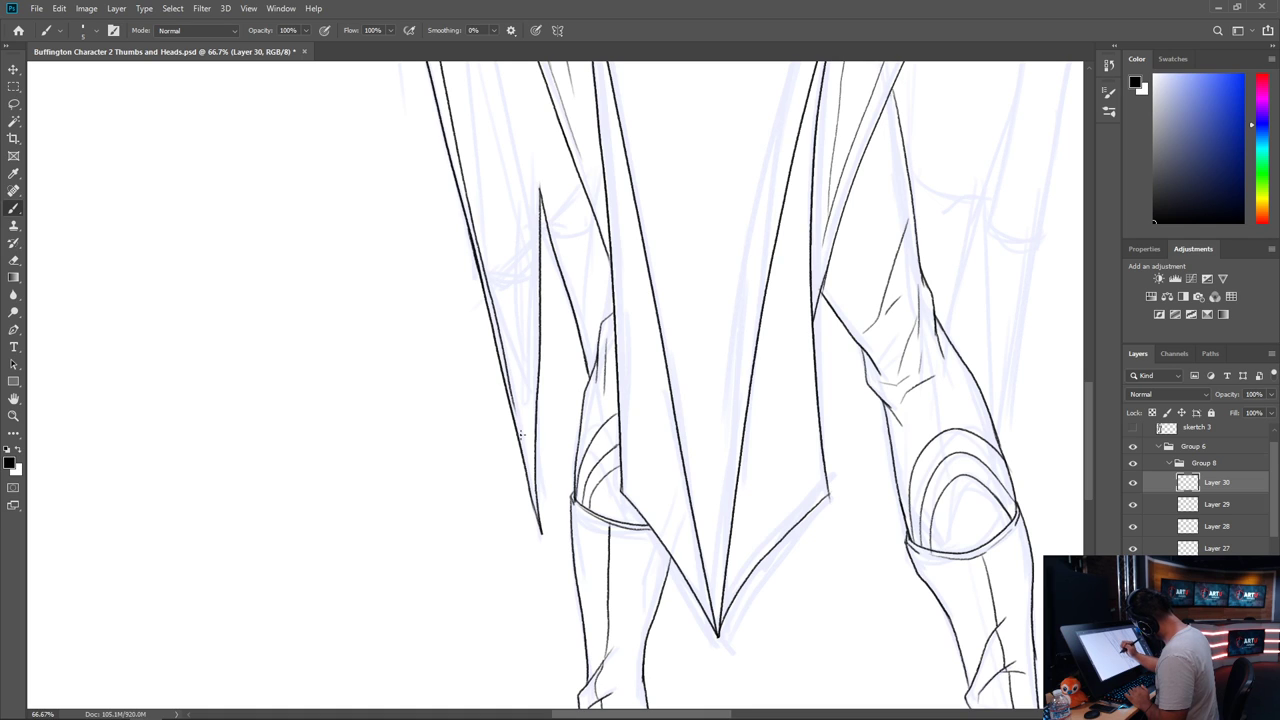
Ink a long diagonal fold from below the left cuff to the slit's peak, plus a short fold line beside the slit
drag(566, 304, 550, 573)
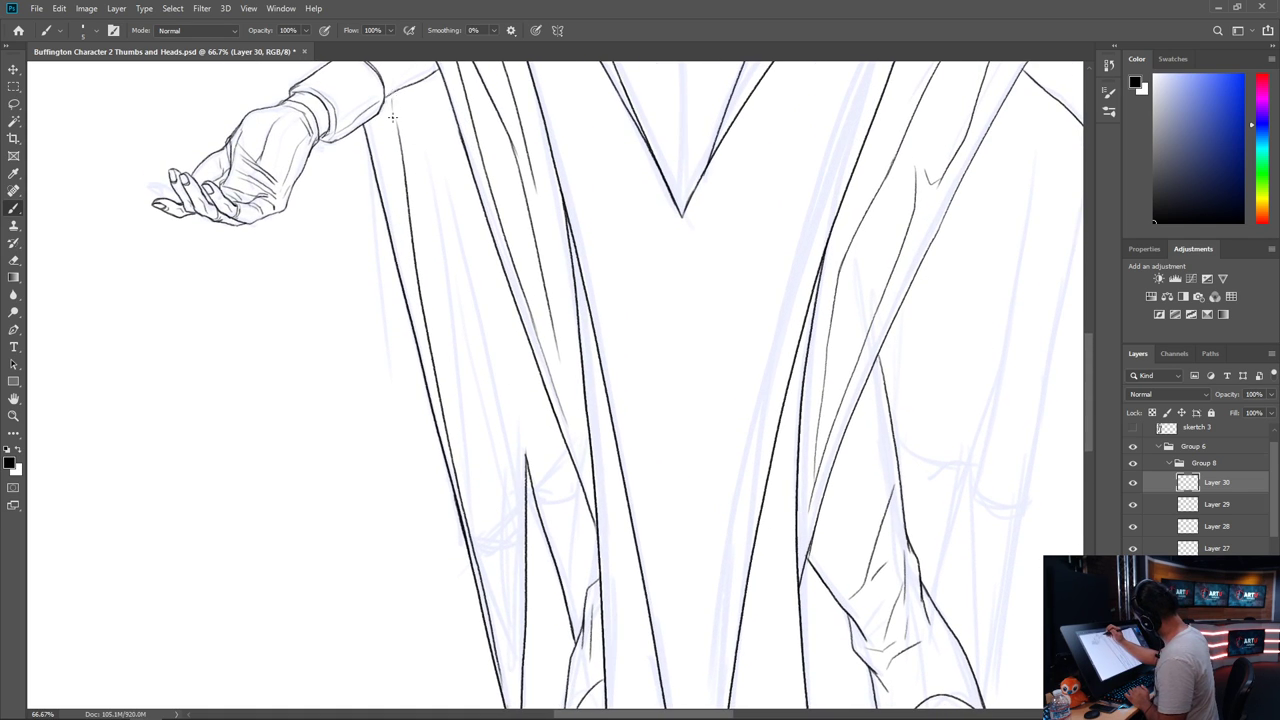
drag(418, 100, 500, 395)
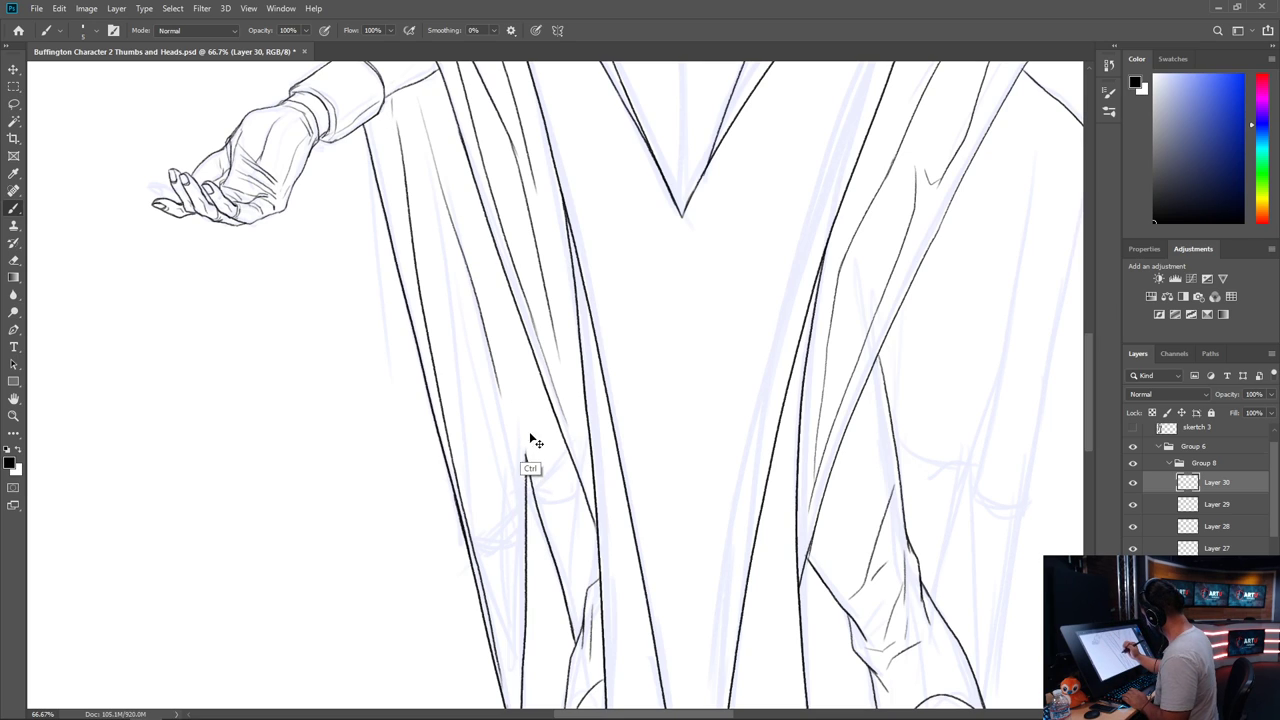
key(ctrl+z)
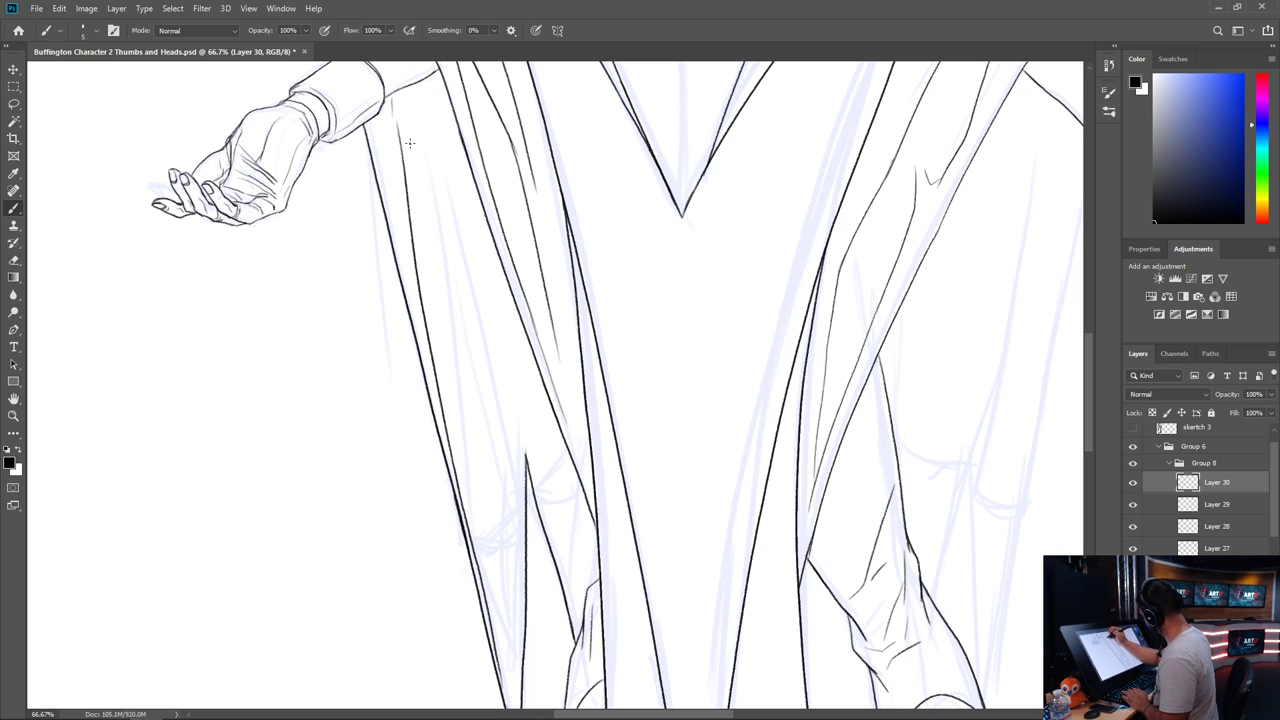
drag(392, 96, 524, 428)
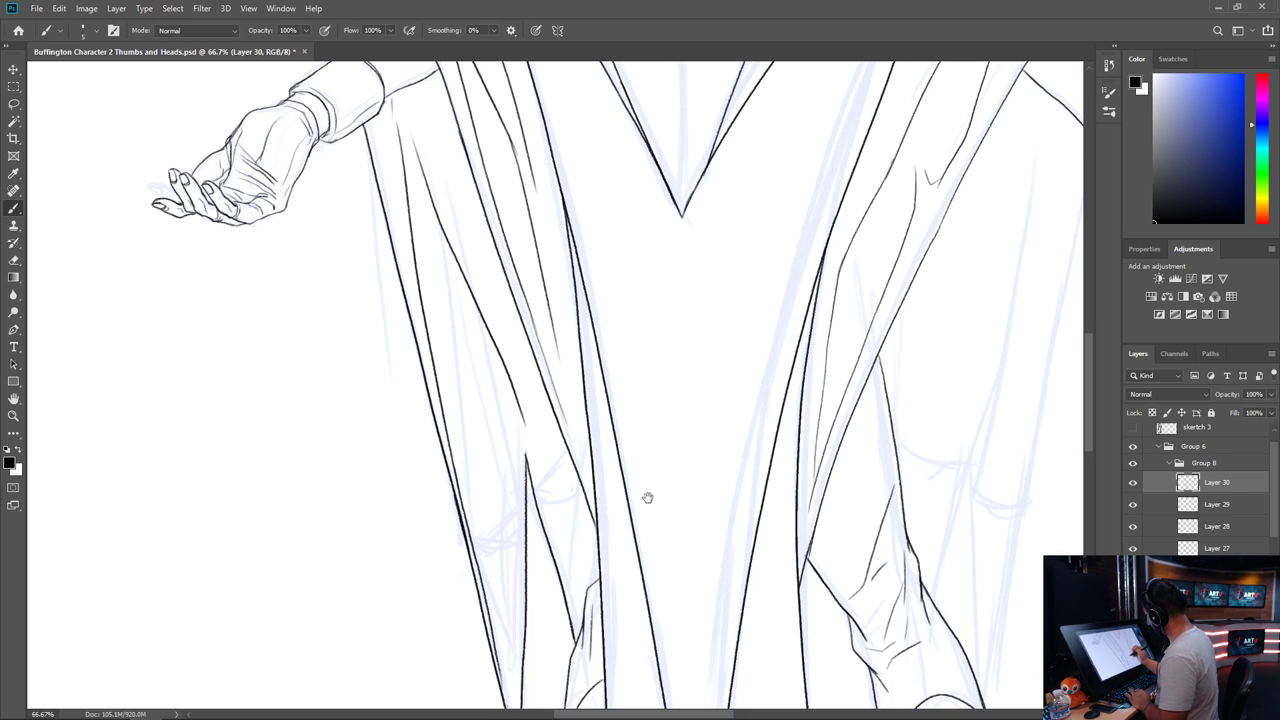
drag(677, 517, 457, 397)
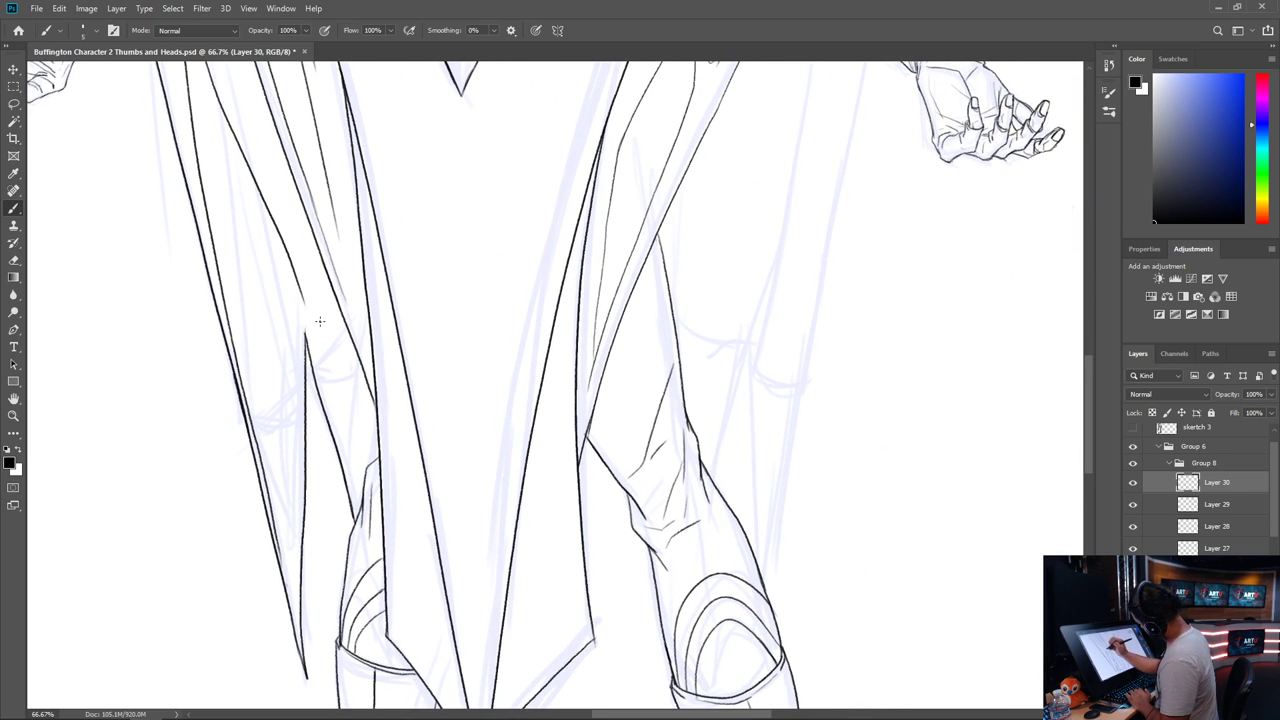
key(space)
Ink the right cape panel's outer edge from the cuff to its point at the knee, and the pointed slit beside the thigh
drag(780, 457, 605, 622)
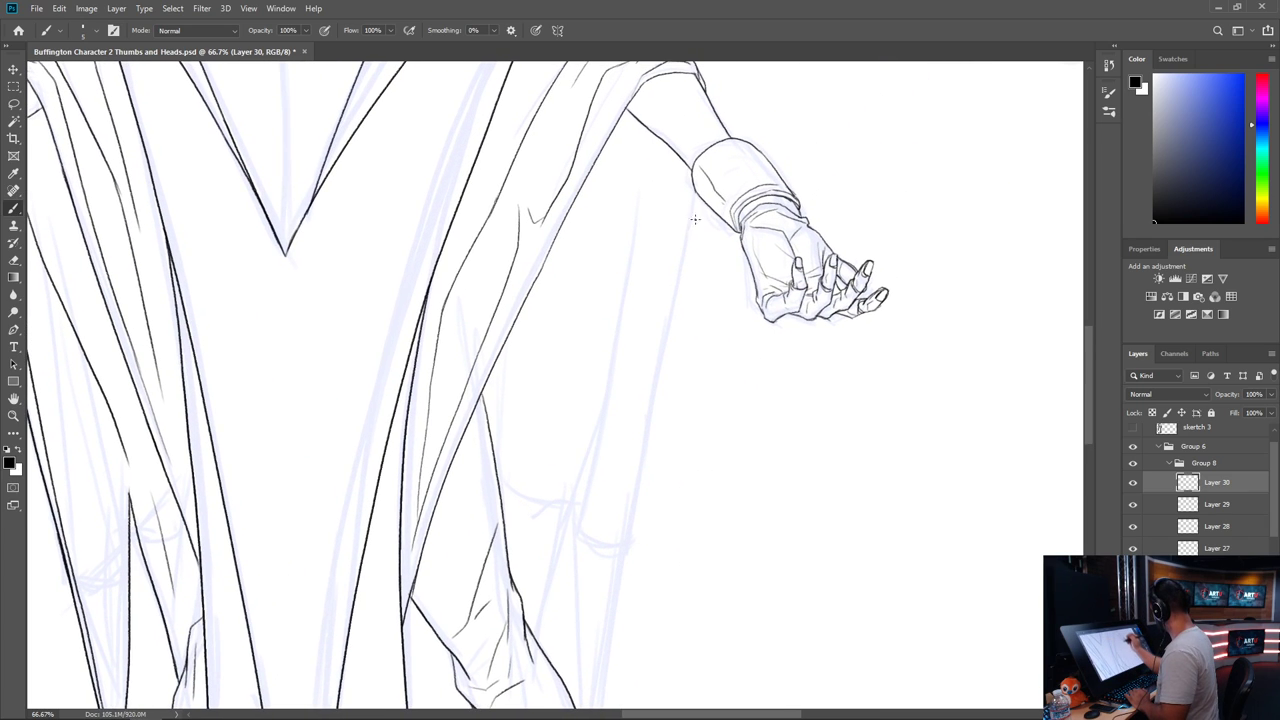
drag(697, 196, 644, 480)
drag(635, 530, 628, 590)
key(space)
drag(648, 497, 674, 166)
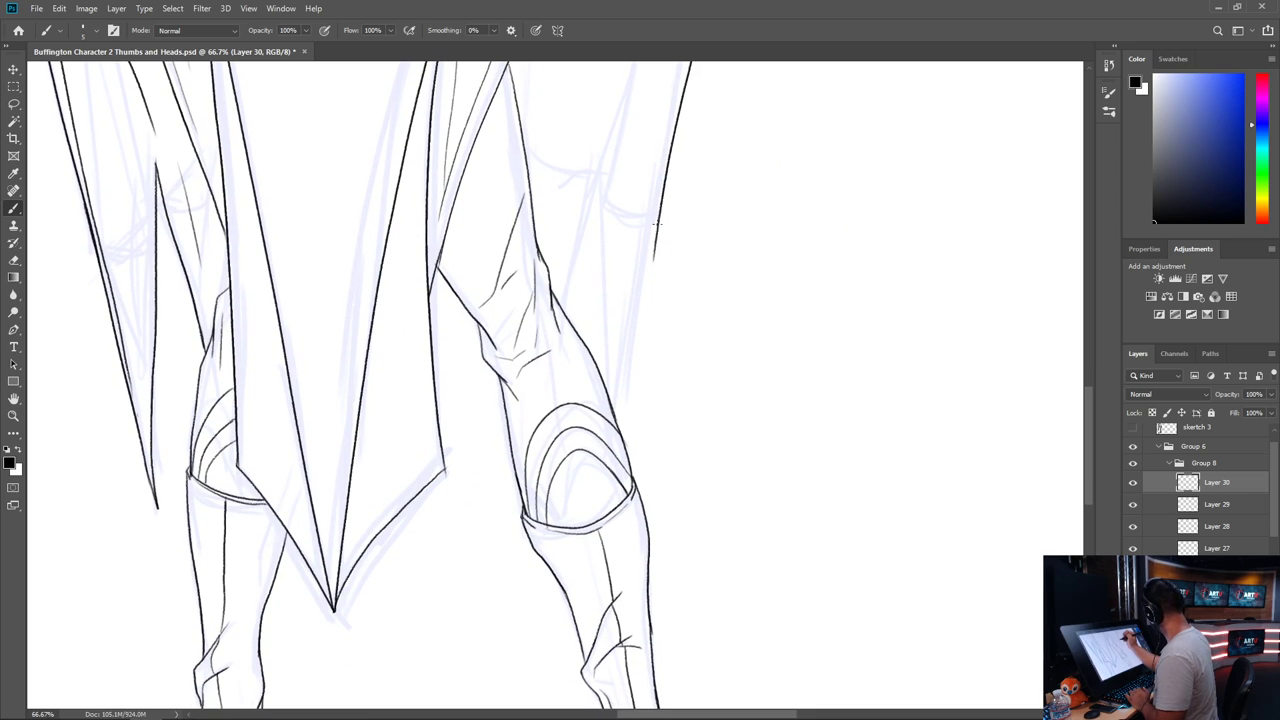
drag(657, 229, 619, 398)
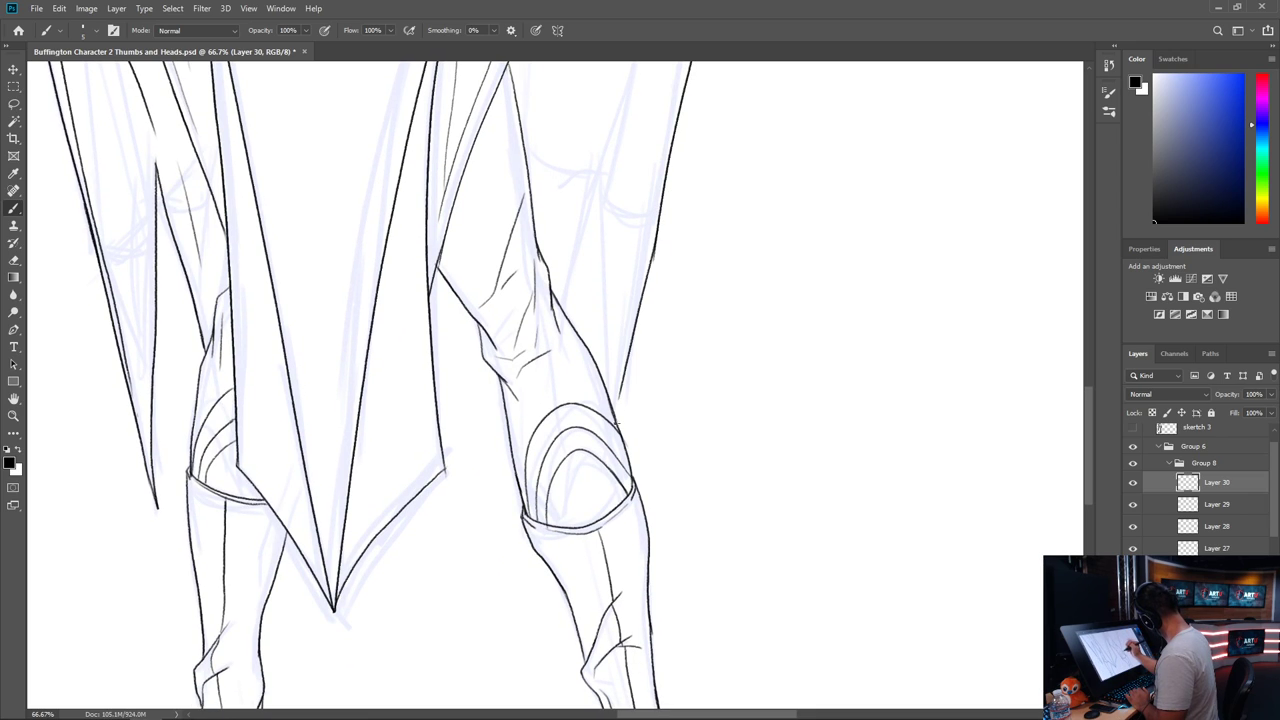
drag(652, 238, 614, 402)
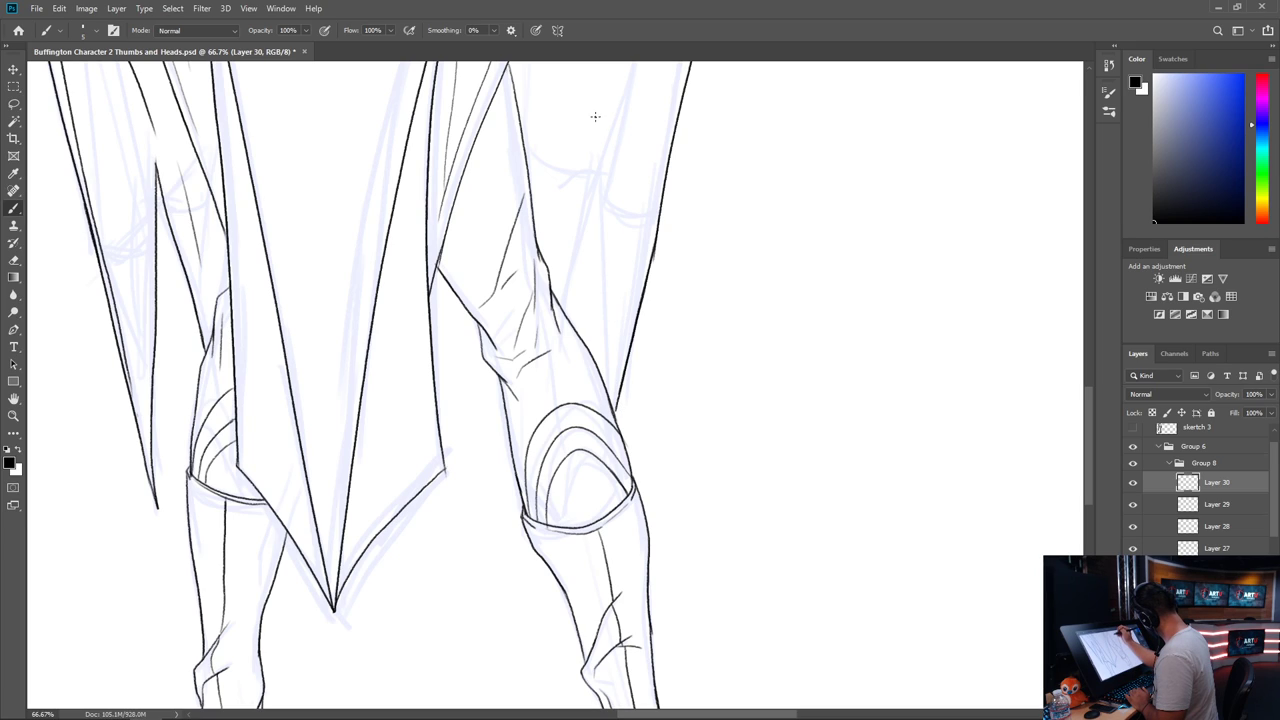
drag(600, 112, 612, 398)
drag(598, 118, 564, 308)
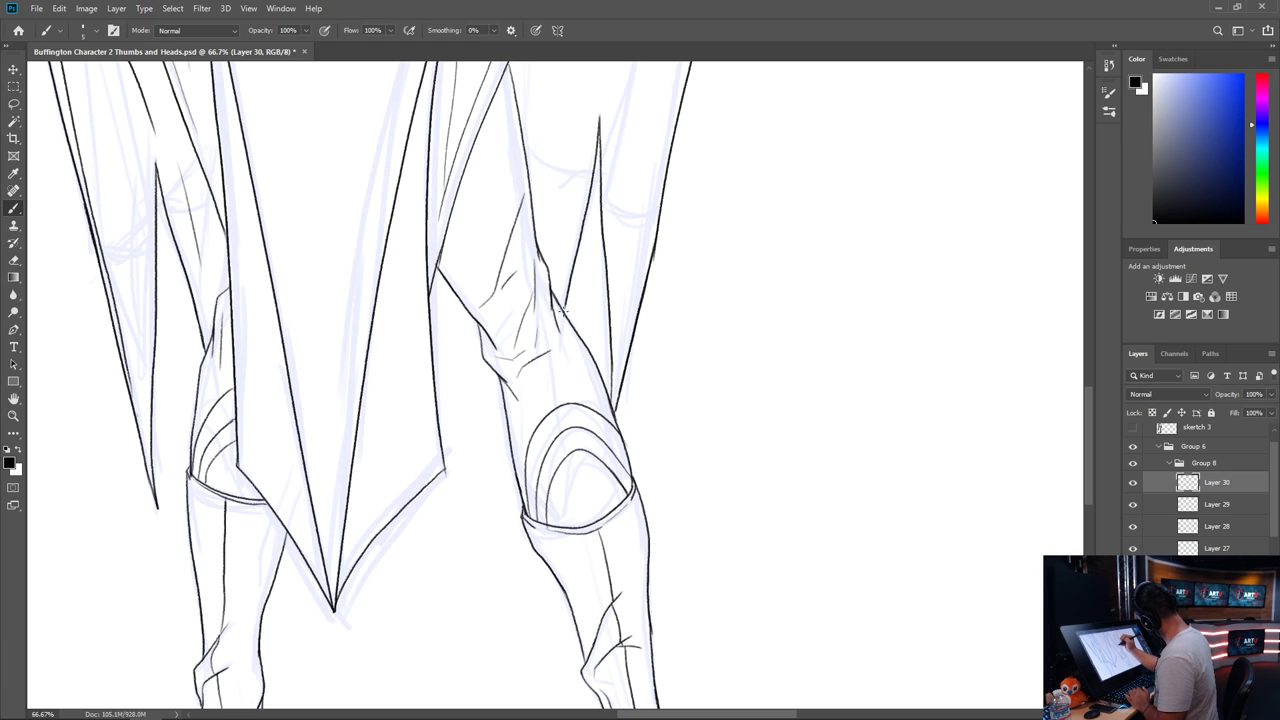
Ink a long fold line inside the right cape panel's outer edge and another fold from below the cuff toward the slit
drag(577, 225, 523, 488)
drag(645, 95, 587, 552)
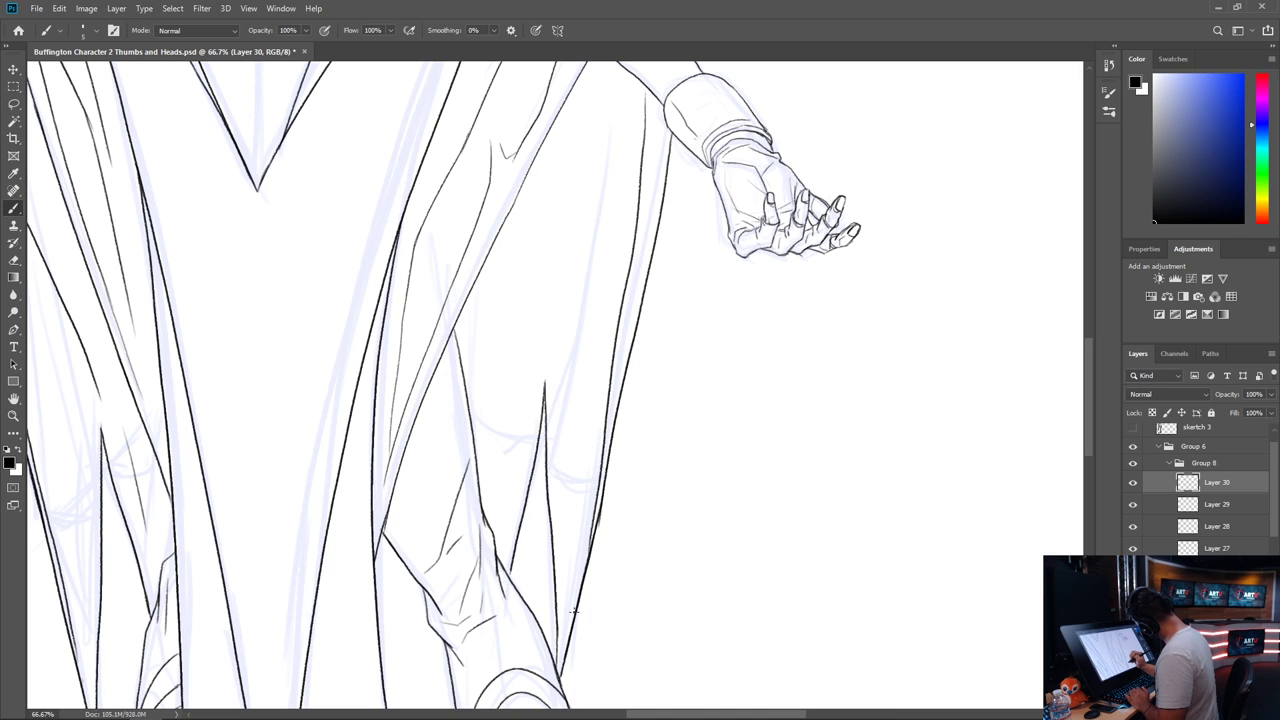
mouse_move(586, 257)
mouse_down()
mouse_move(843, 334)
mouse_move(746, 337)
mouse_up()
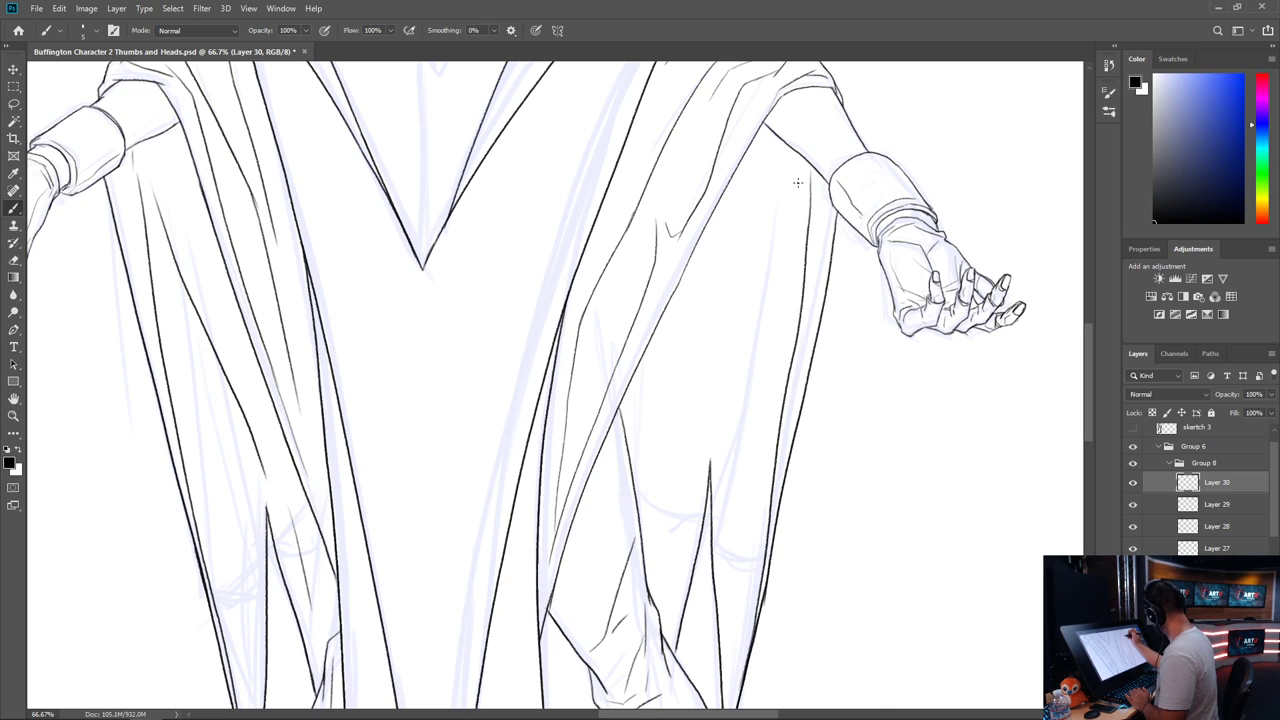
drag(800, 186, 656, 550)
drag(676, 356, 612, 690)
mouse_move(625, 360)
mouse_down()
mouse_move(649, 423)
mouse_move(781, 505)
mouse_move(666, 366)
mouse_move(659, 463)
mouse_up()
Find the sketch group Group 9 and hide its Layer 20 so only the necklace sketch remains under the line art
key(ctrl+minus)
key(ctrl+minus)
key(ctrl+minus)
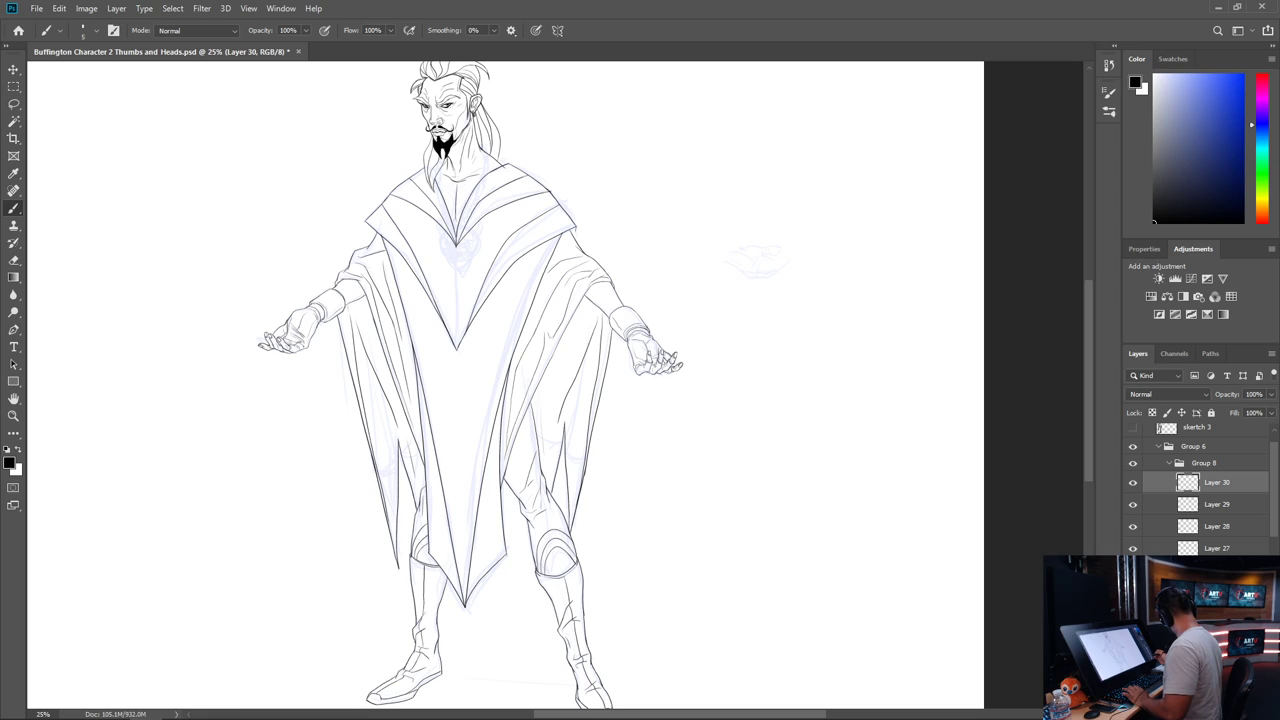
scroll(1200, 490, down, 5)
scroll(1200, 490, up, 1)
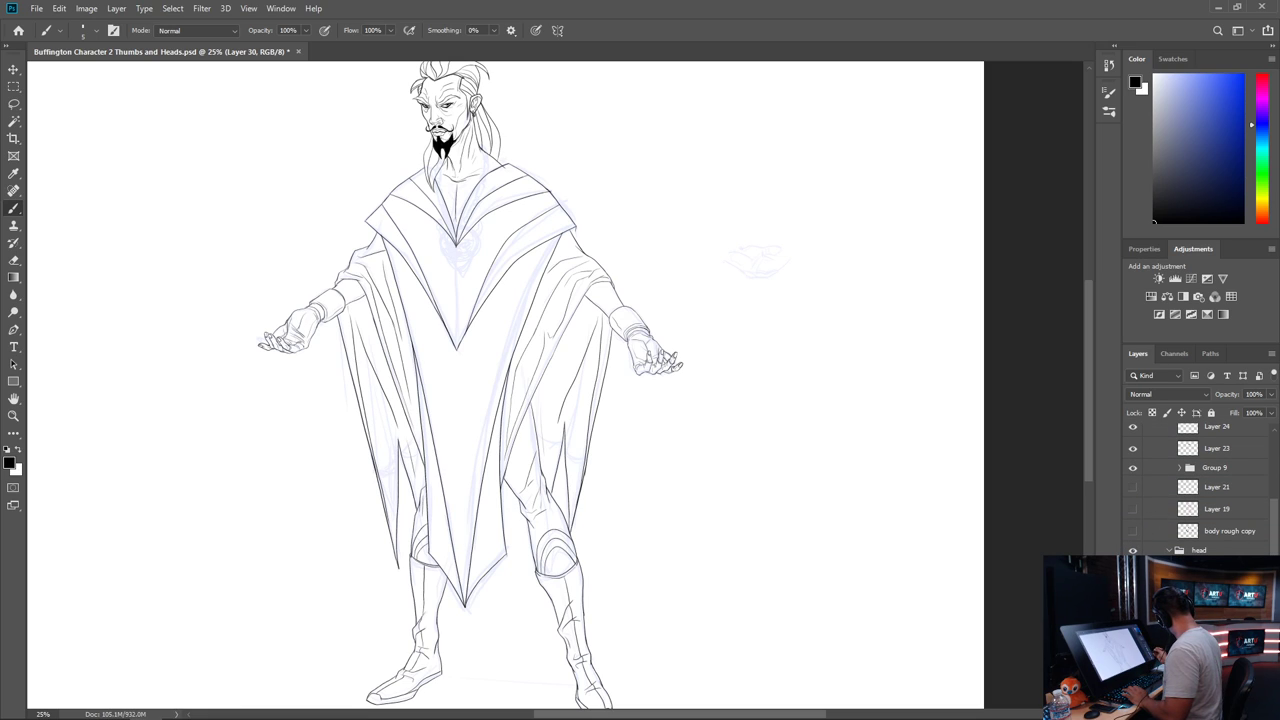
click(1134, 468)
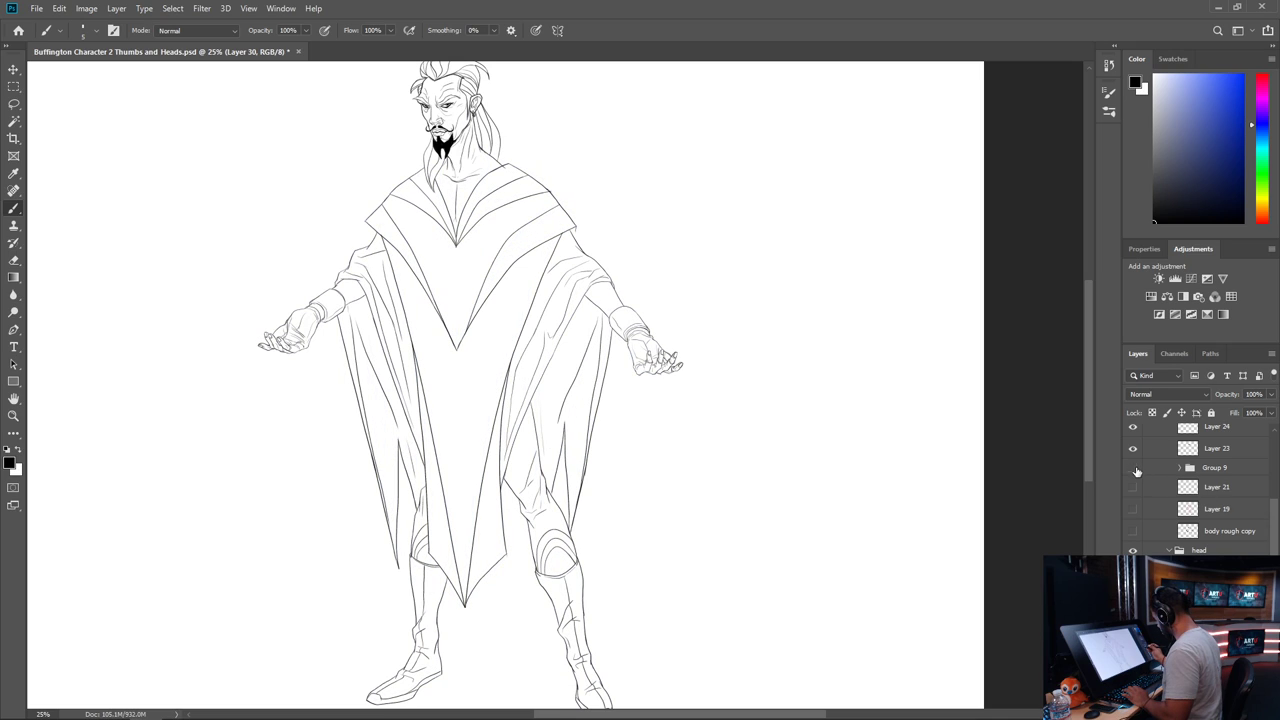
click(1134, 469)
click(1134, 470)
click(1133, 468)
click(1179, 468)
click(1133, 510)
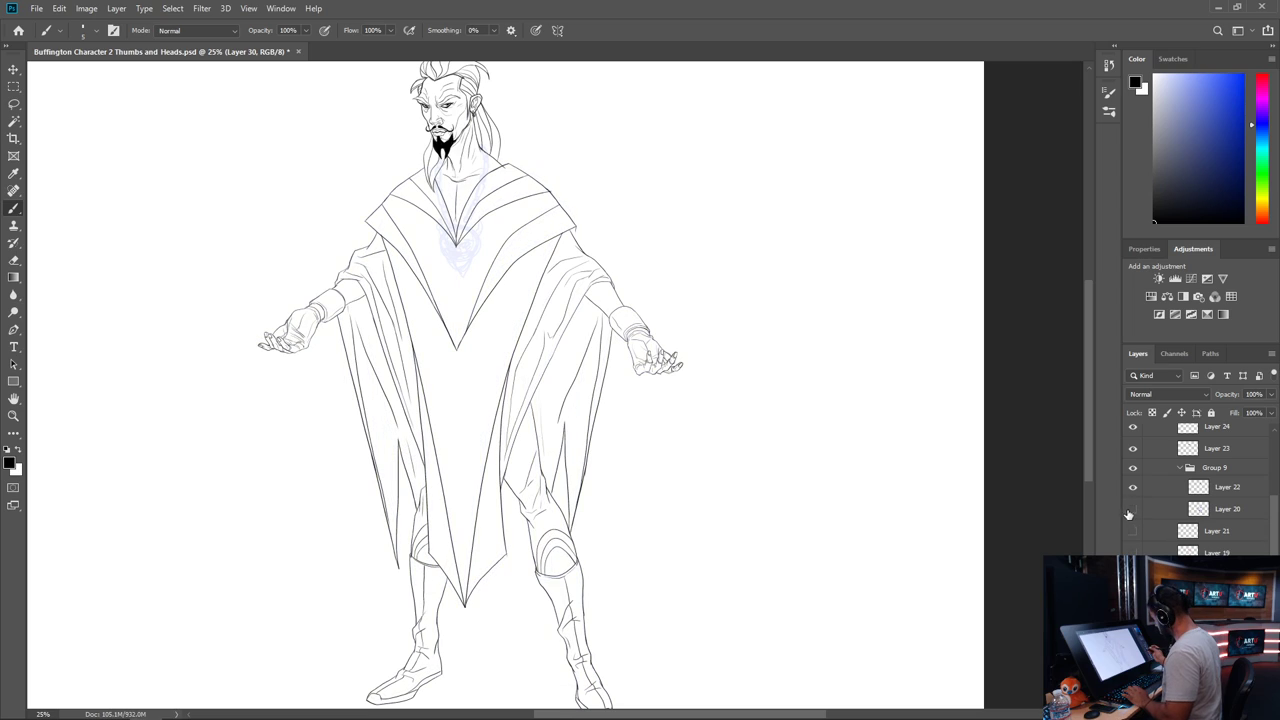
Raise Group 9's opacity so the necklace sketch shows in full-strength blue, and select Layer 22
click(1232, 488)
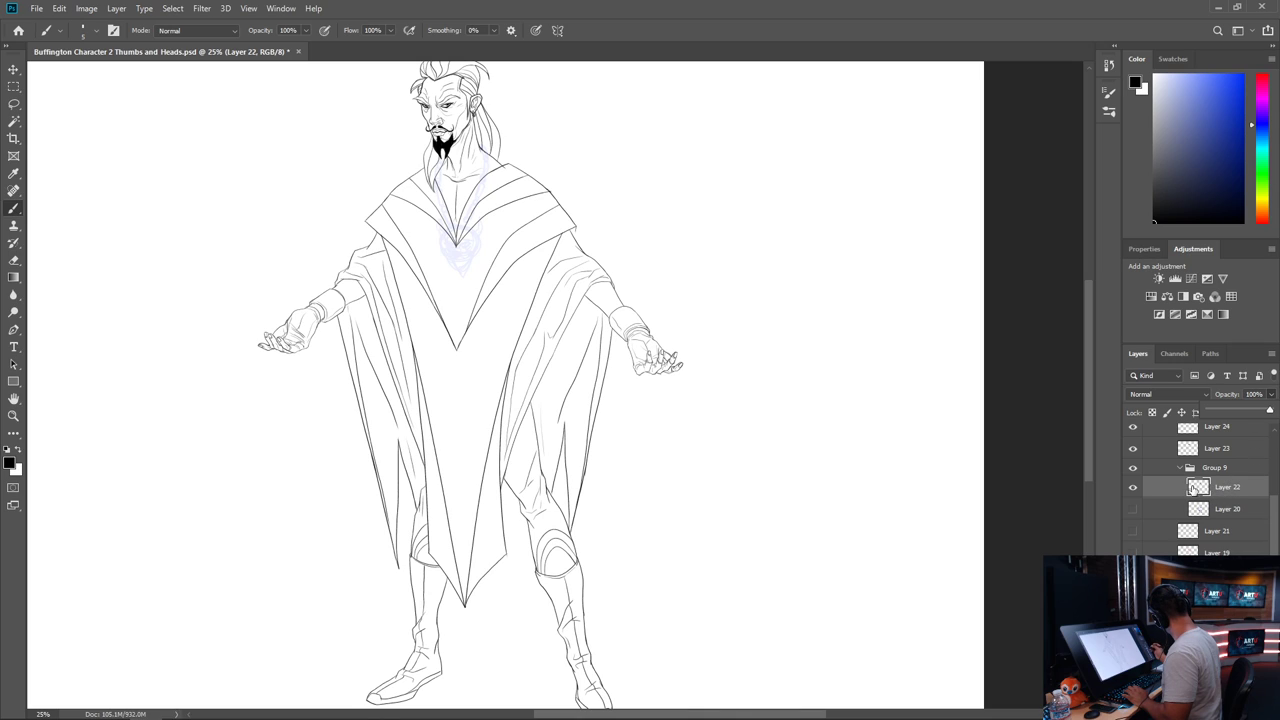
click(1232, 469)
click(1270, 394)
mouse_move(1217, 411)
mouse_down()
mouse_move(1238, 411)
mouse_move(1238, 440)
mouse_move(1238, 425)
mouse_up()
click(1232, 481)
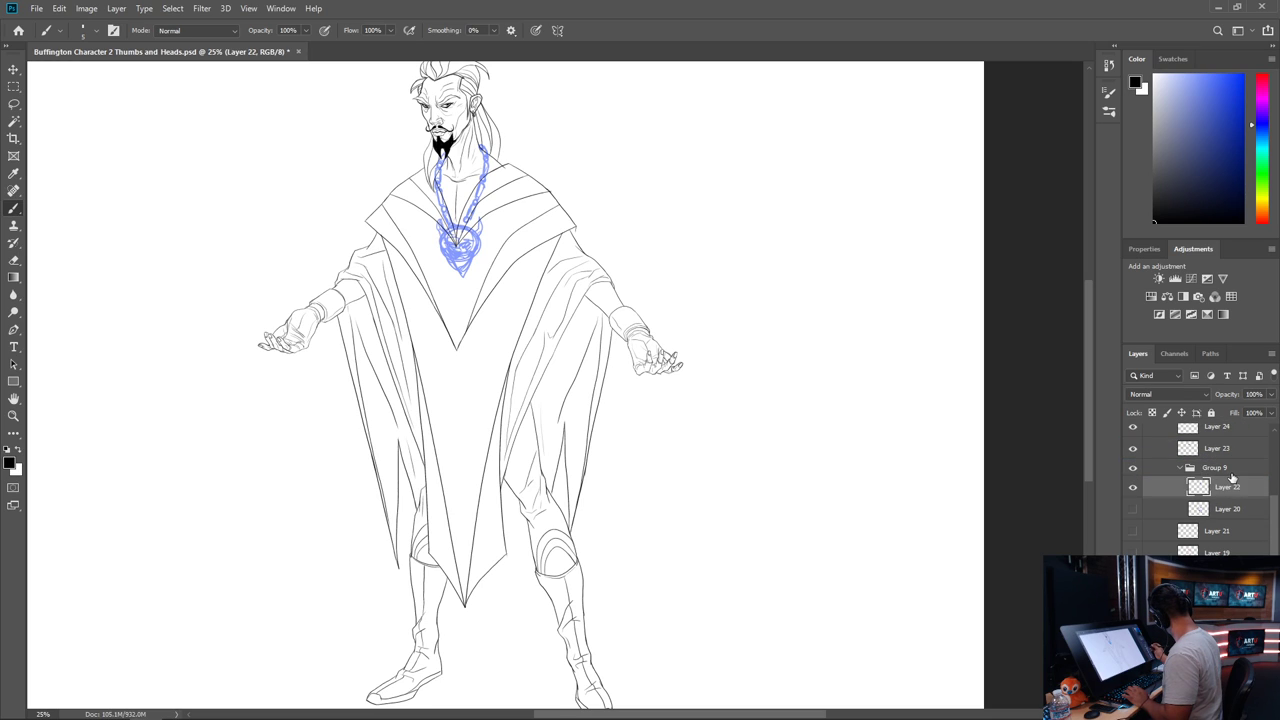
Add a new layer above Layer 30 for the necklace line art
scroll(1220, 480, up, 4)
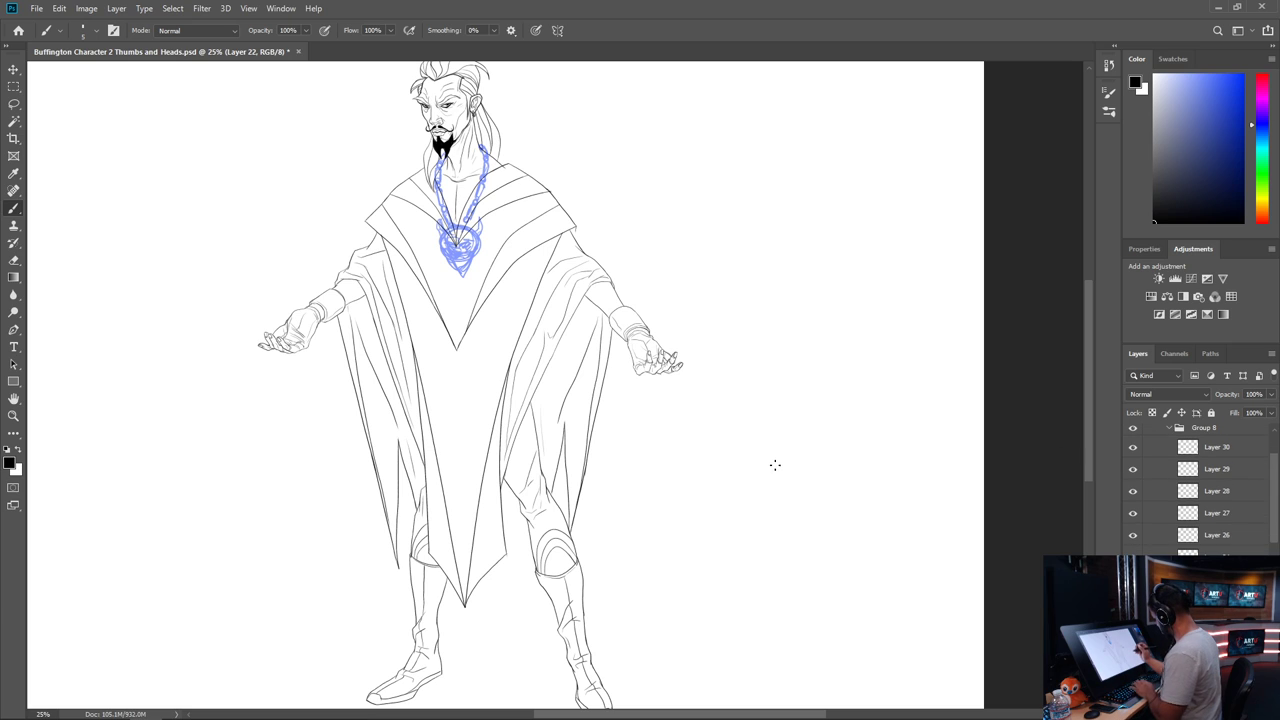
scroll(774, 464, up, 3)
drag(631, 400, 712, 631)
drag(610, 176, 758, 506)
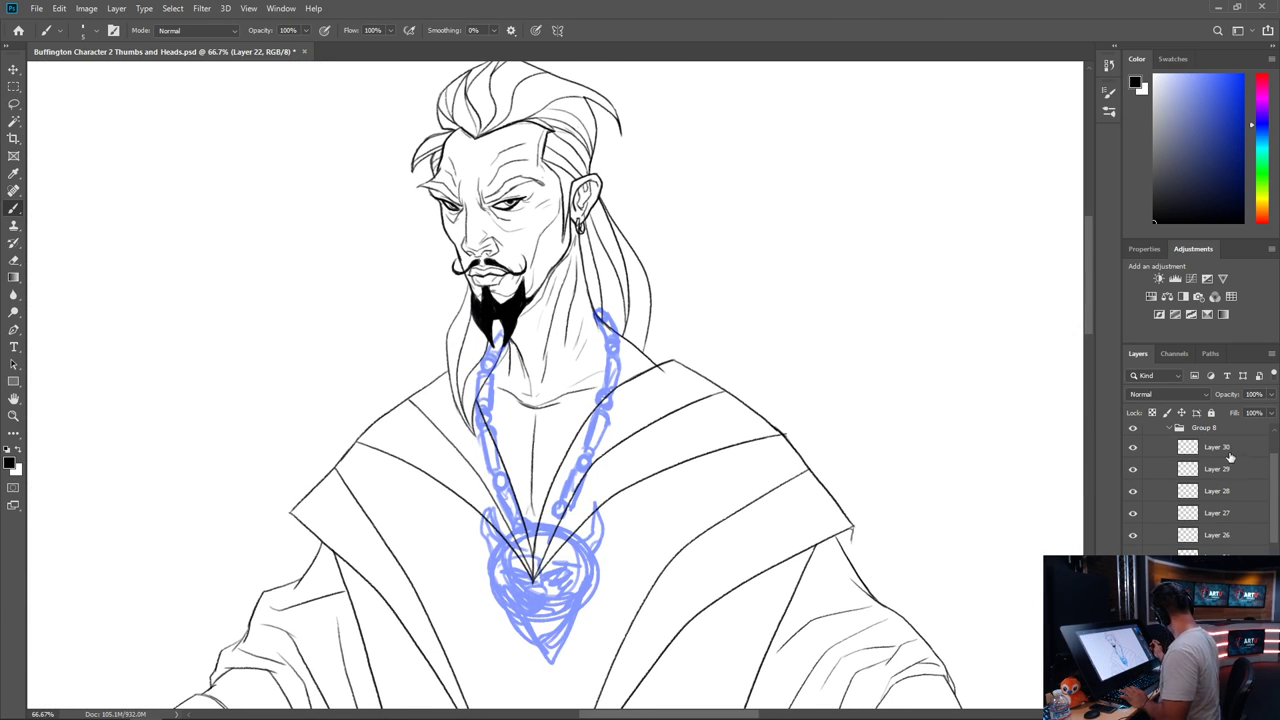
click(1222, 448)
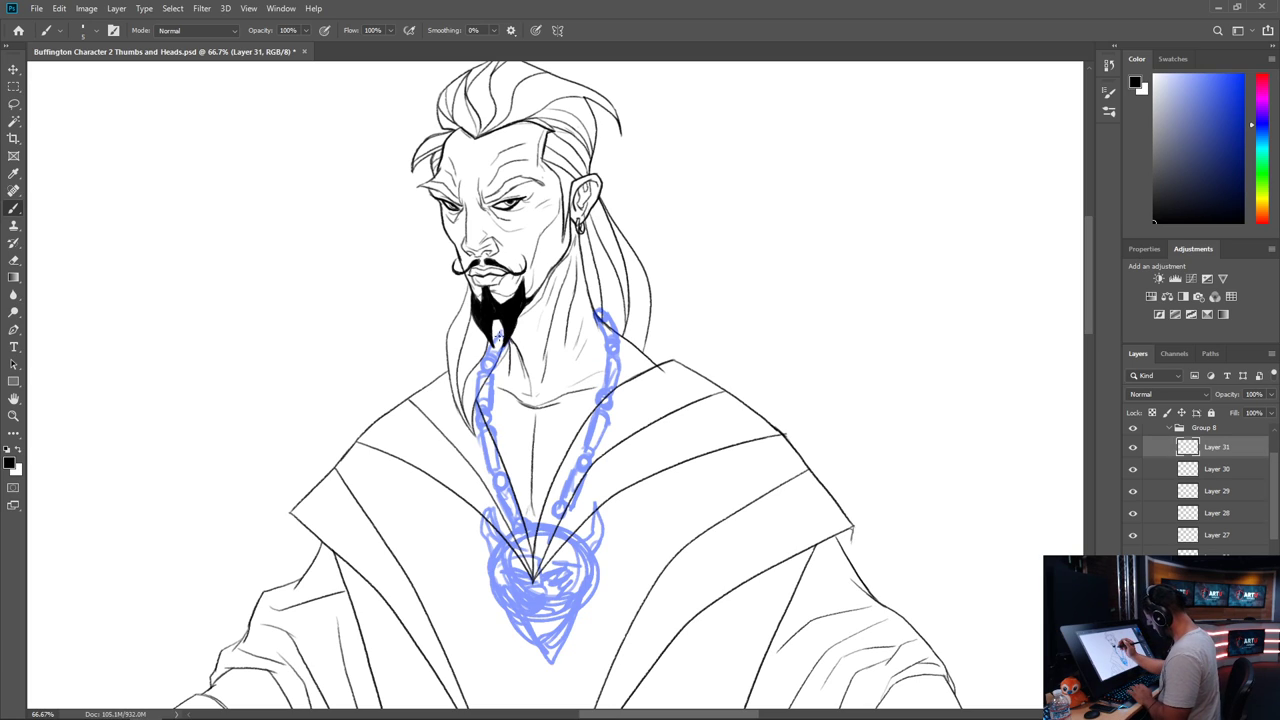
Ink the necklace's uppermost links and round beads, under the beard on one side and at the neck on the other
key(ctrl+plus)
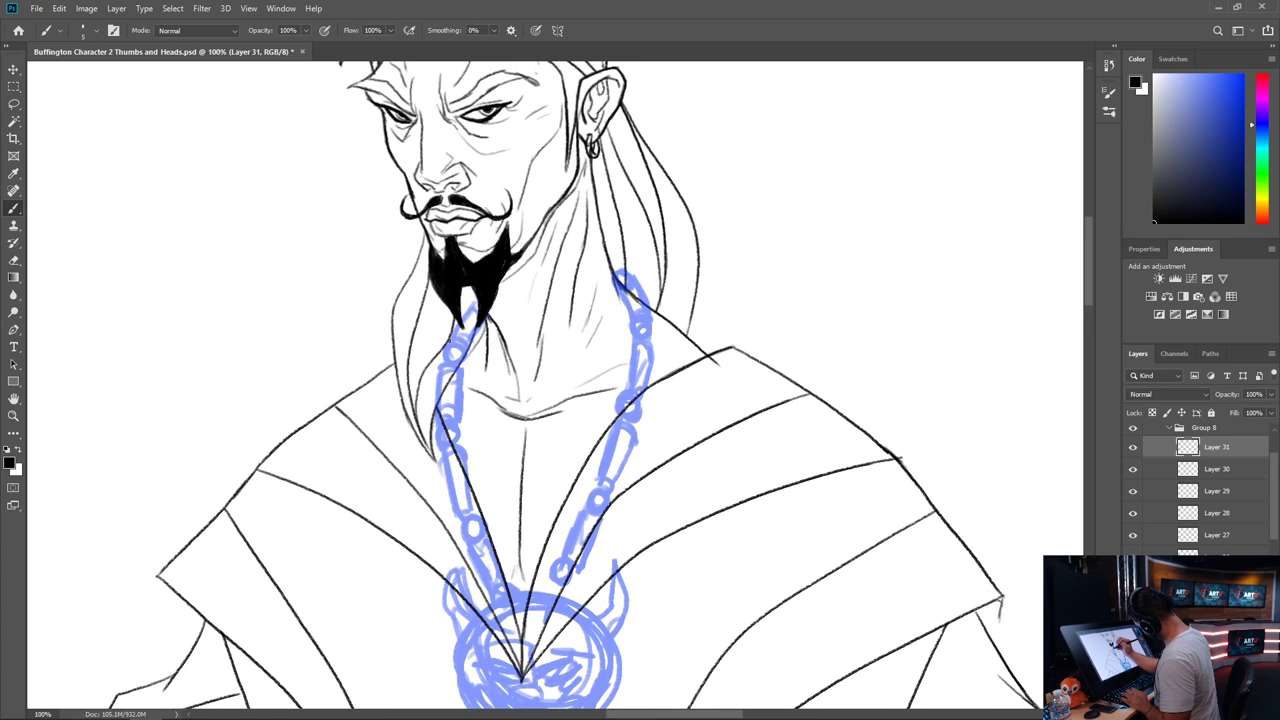
drag(472, 309, 480, 303)
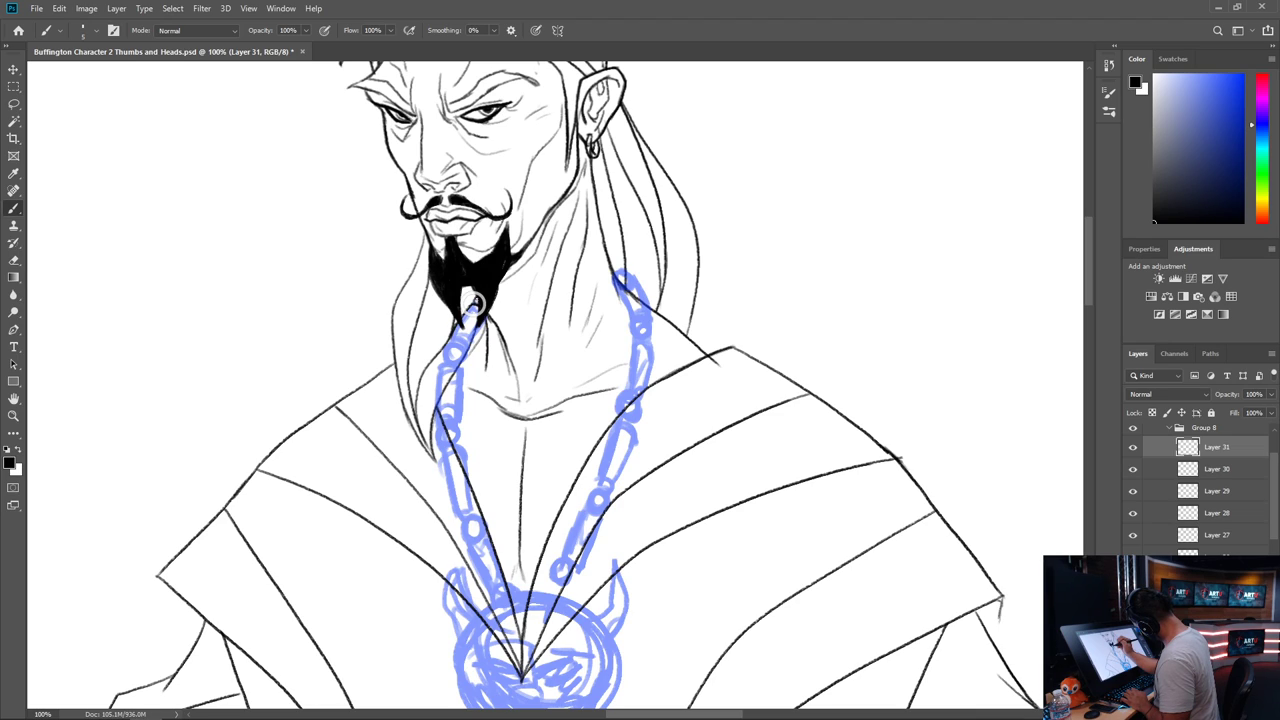
mouse_move(450, 345)
mouse_down()
mouse_move(478, 328)
mouse_move(452, 364)
mouse_move(464, 350)
mouse_move(448, 344)
mouse_move(452, 364)
mouse_move(466, 351)
mouse_up()
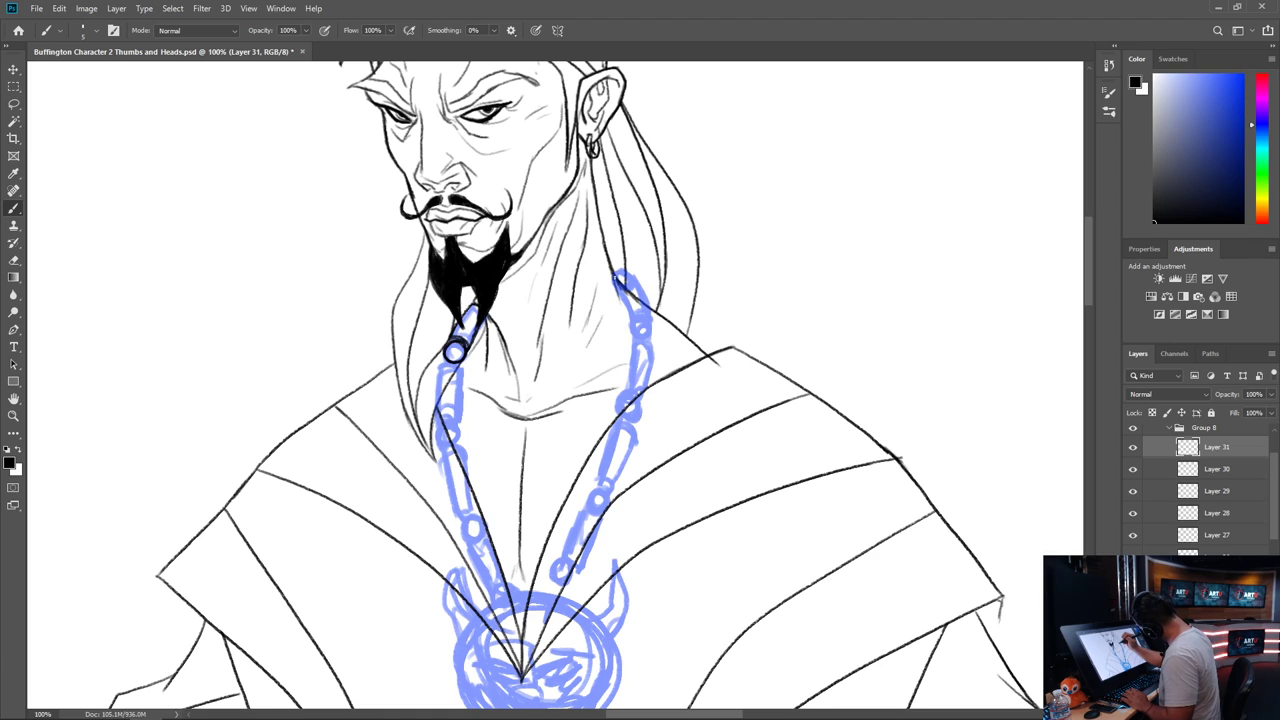
mouse_move(617, 281)
mouse_down()
mouse_move(633, 315)
mouse_move(638, 270)
mouse_move(648, 314)
mouse_move(649, 300)
mouse_move(634, 315)
mouse_up()
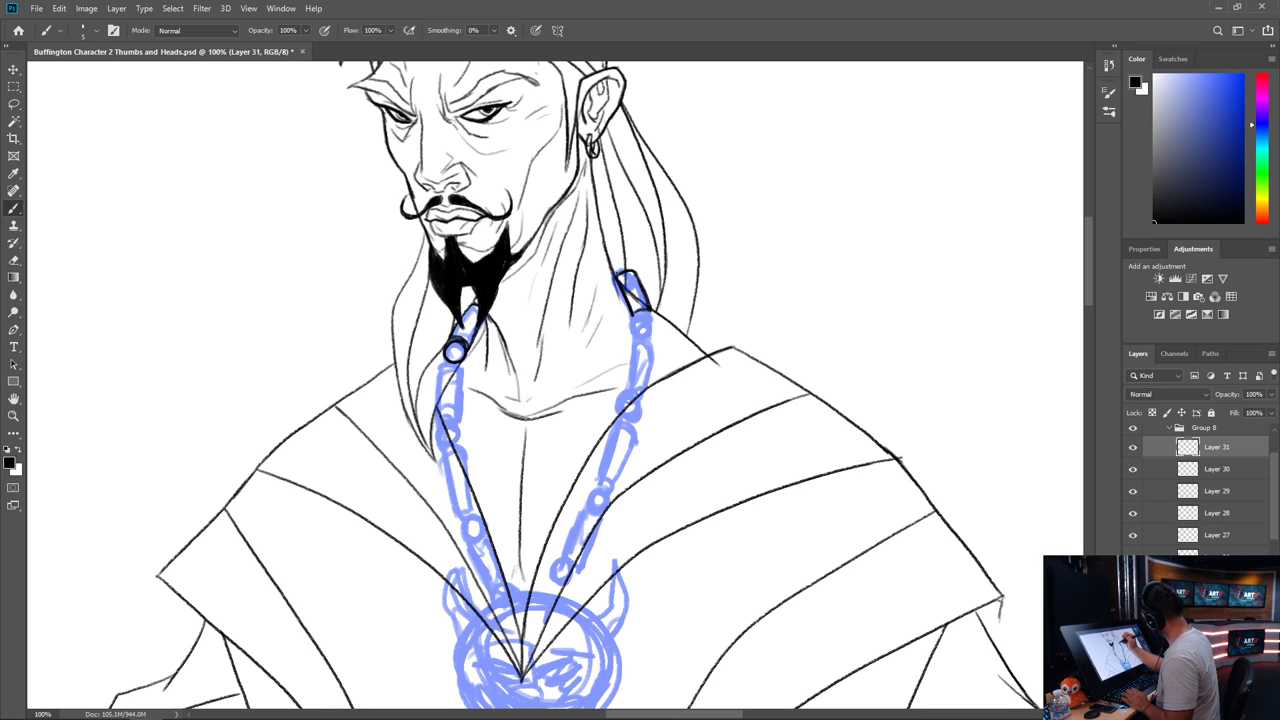
drag(613, 270, 624, 257)
mouse_move(652, 313)
mouse_down()
mouse_move(638, 314)
mouse_move(644, 336)
mouse_move(654, 318)
mouse_move(650, 330)
mouse_up()
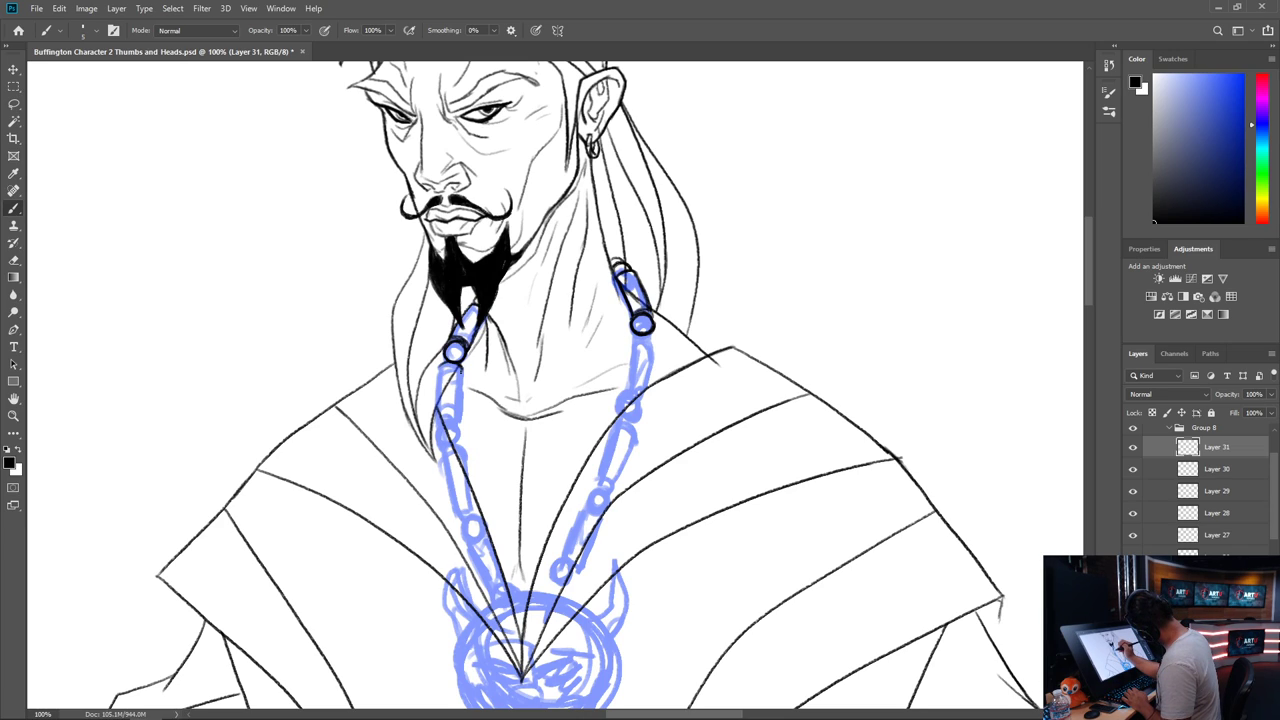
Ink the second tubular link on both necklace strands, each ending in a round bead
drag(463, 368, 462, 416)
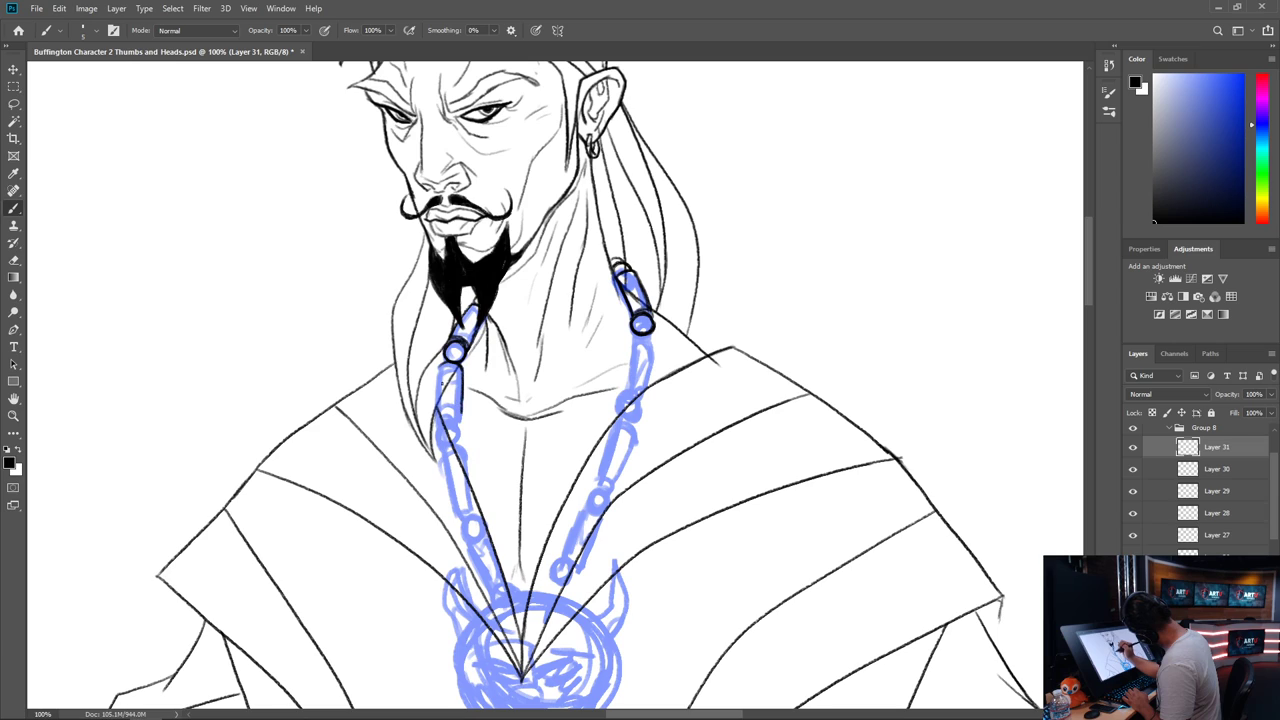
drag(440, 364, 436, 420)
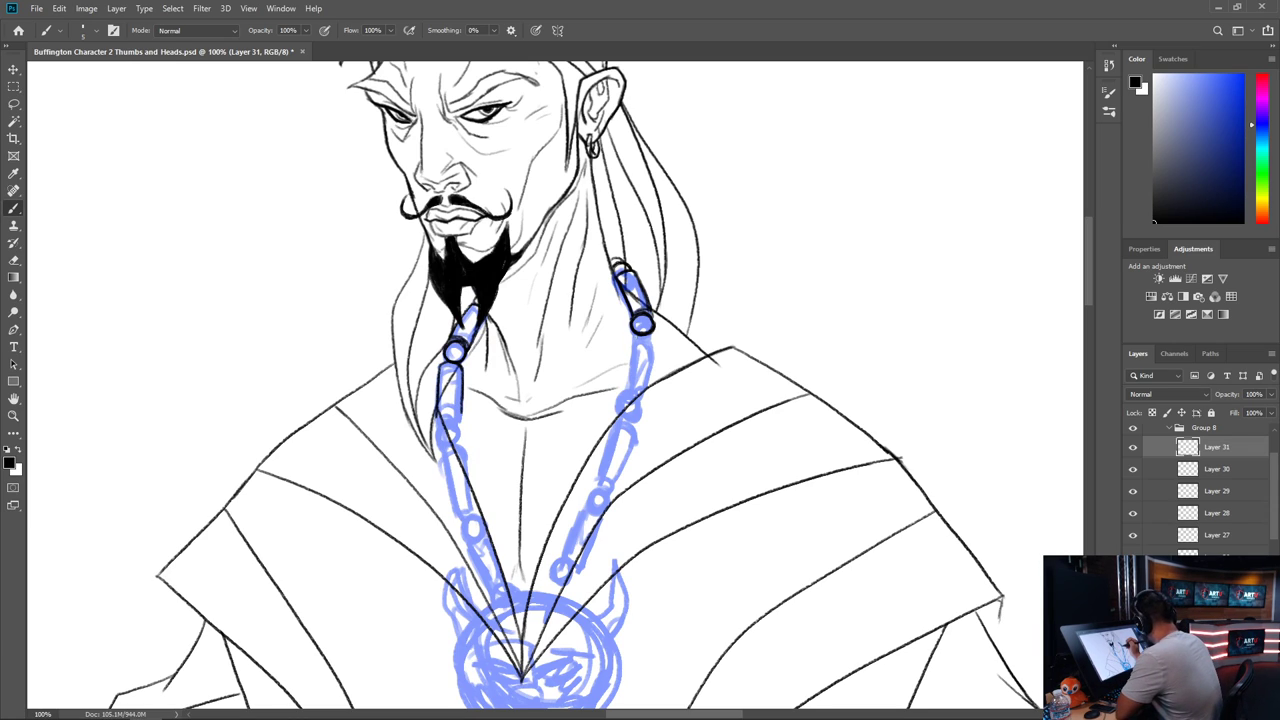
mouse_move(632, 336)
mouse_down()
mouse_move(652, 338)
mouse_move(643, 397)
mouse_up()
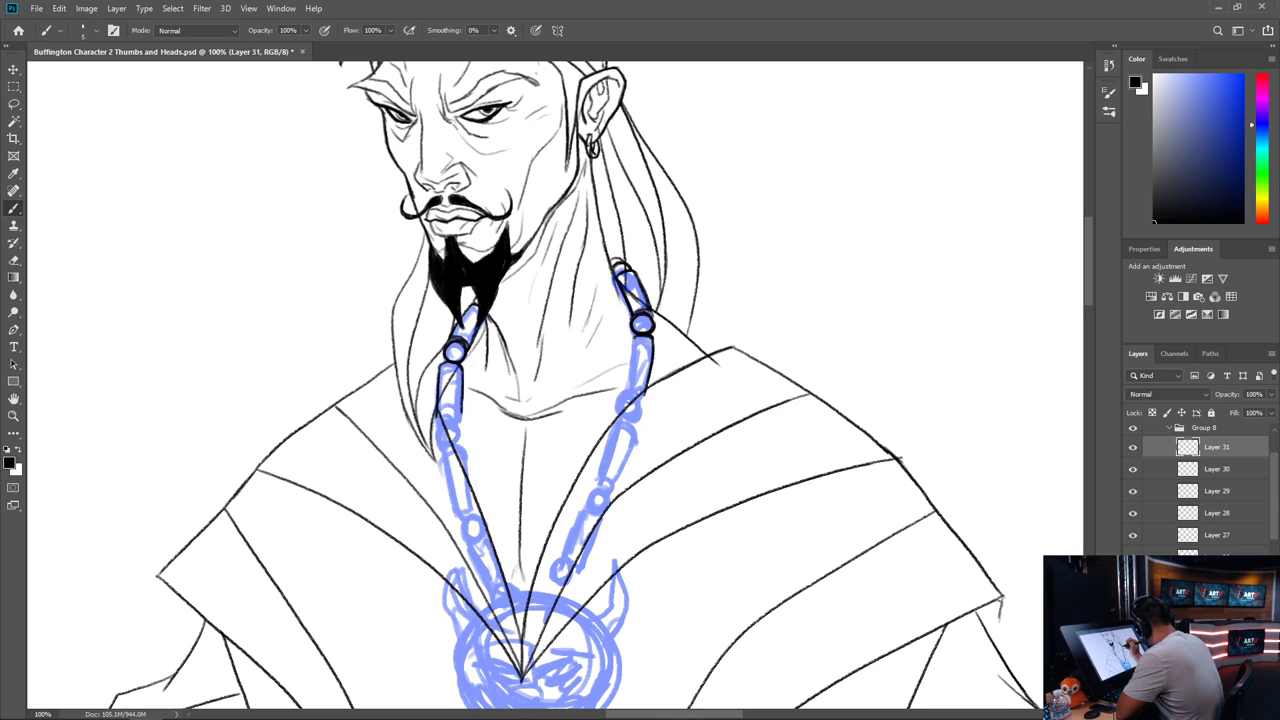
mouse_move(634, 338)
mouse_down()
mouse_move(621, 408)
mouse_move(634, 393)
mouse_up()
mouse_move(456, 420)
mouse_down()
mouse_move(436, 436)
mouse_move(462, 444)
mouse_move(440, 448)
mouse_move(464, 448)
mouse_move(462, 421)
mouse_up()
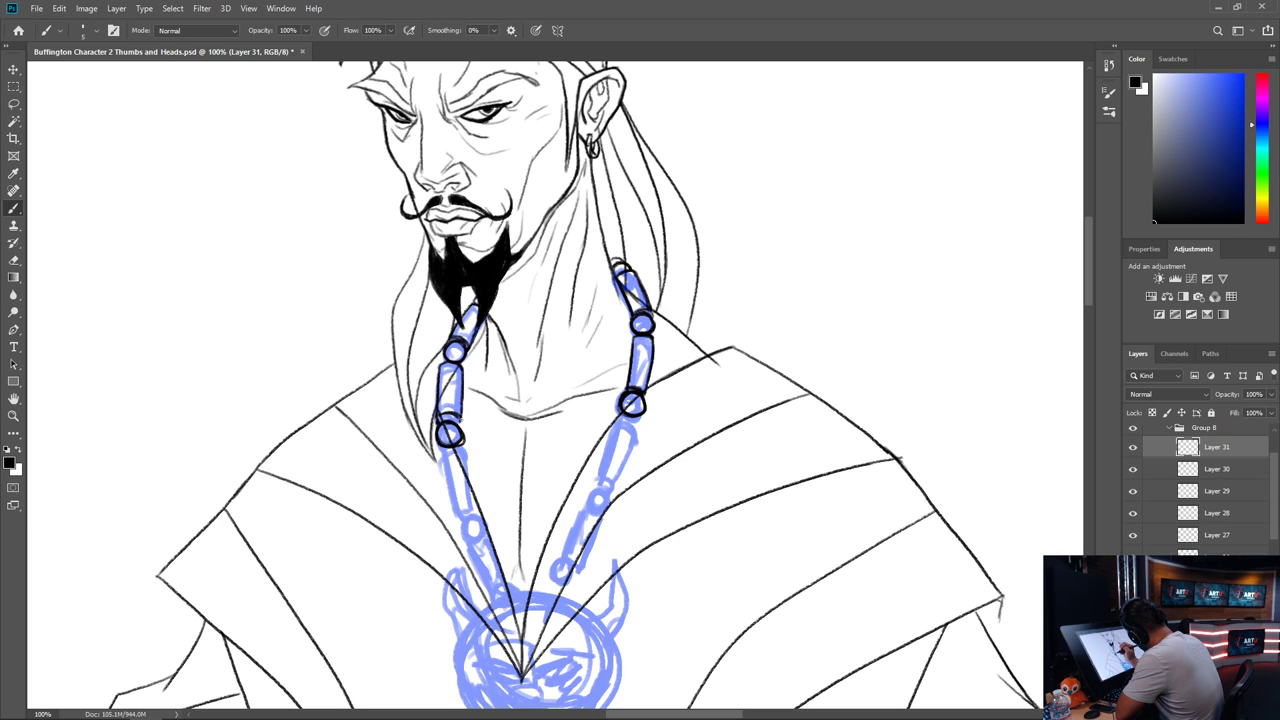
Ink the third tubular link and the round bead below it on both necklace strands
drag(714, 392, 747, 302)
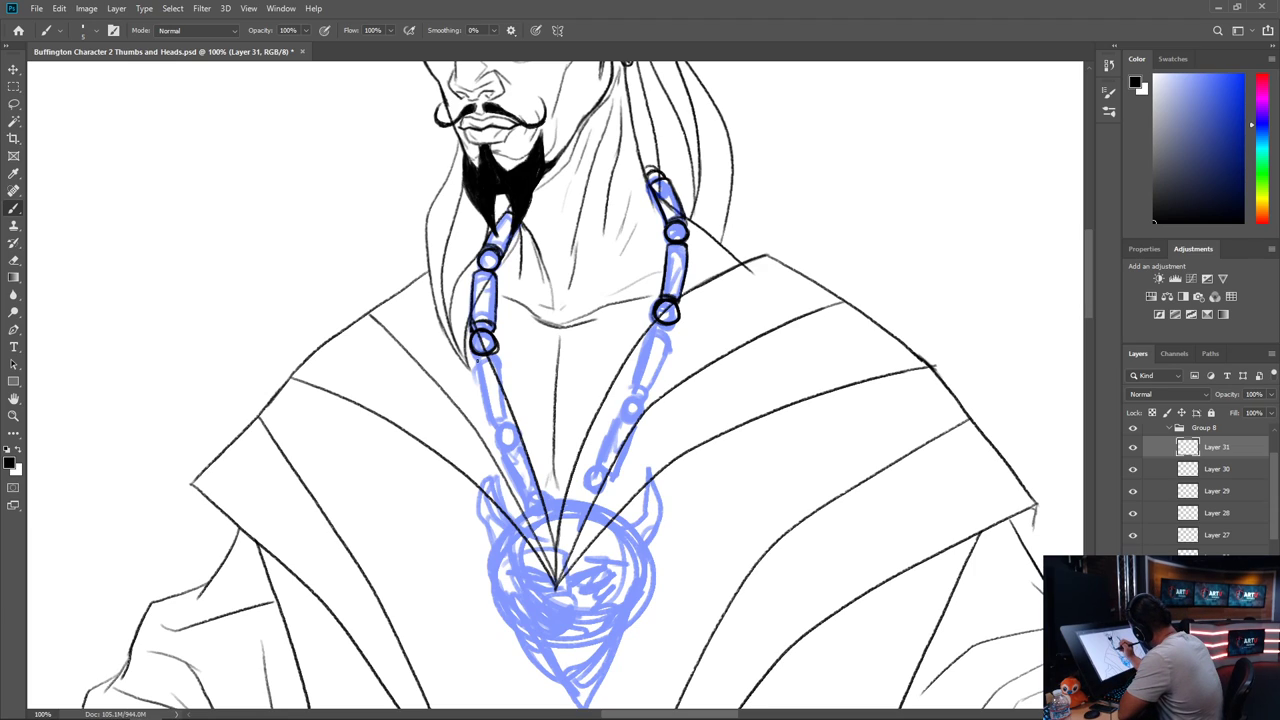
drag(476, 359, 488, 420)
mouse_move(500, 362)
mouse_down()
mouse_move(514, 446)
mouse_move(498, 424)
mouse_up()
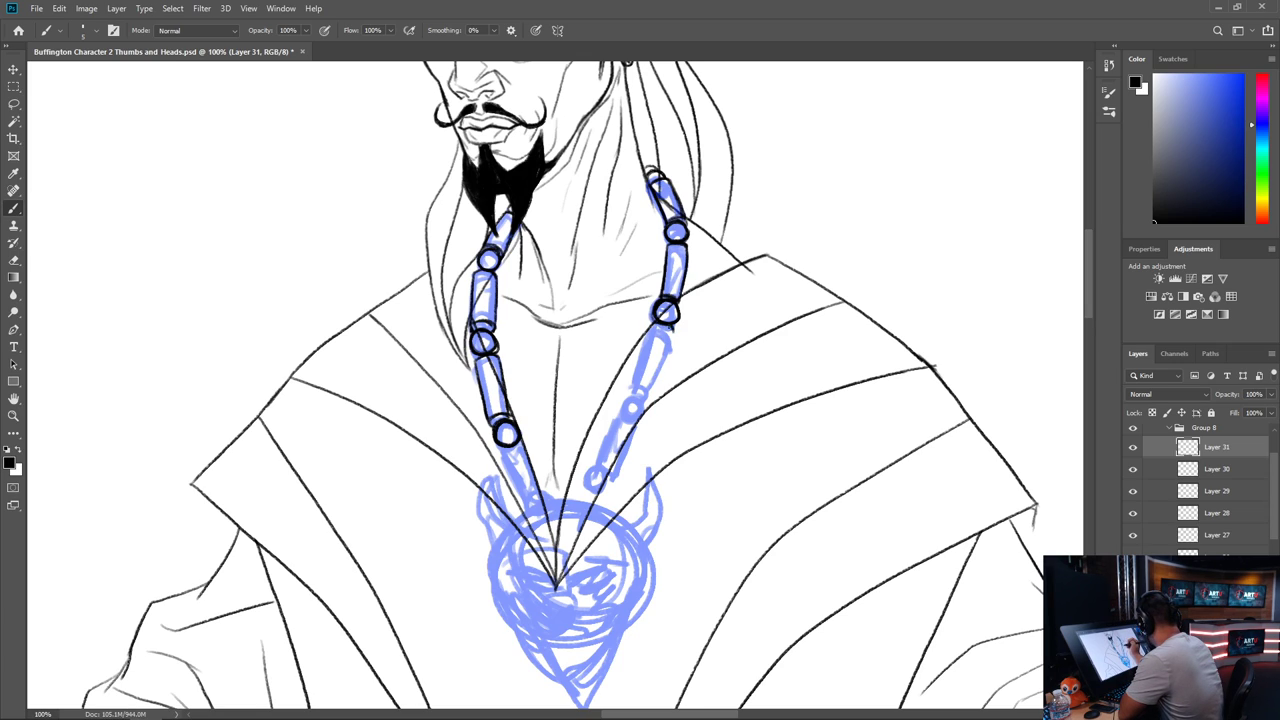
mouse_move(652, 322)
mouse_down()
mouse_move(630, 384)
mouse_move(656, 394)
mouse_move(630, 404)
mouse_up()
Ink the lowest tubular link of each necklace strand and the small looped clasps just above the pendant
mouse_move(680, 543)
mouse_down()
mouse_move(629, 640)
mouse_move(693, 390)
mouse_move(674, 362)
mouse_up()
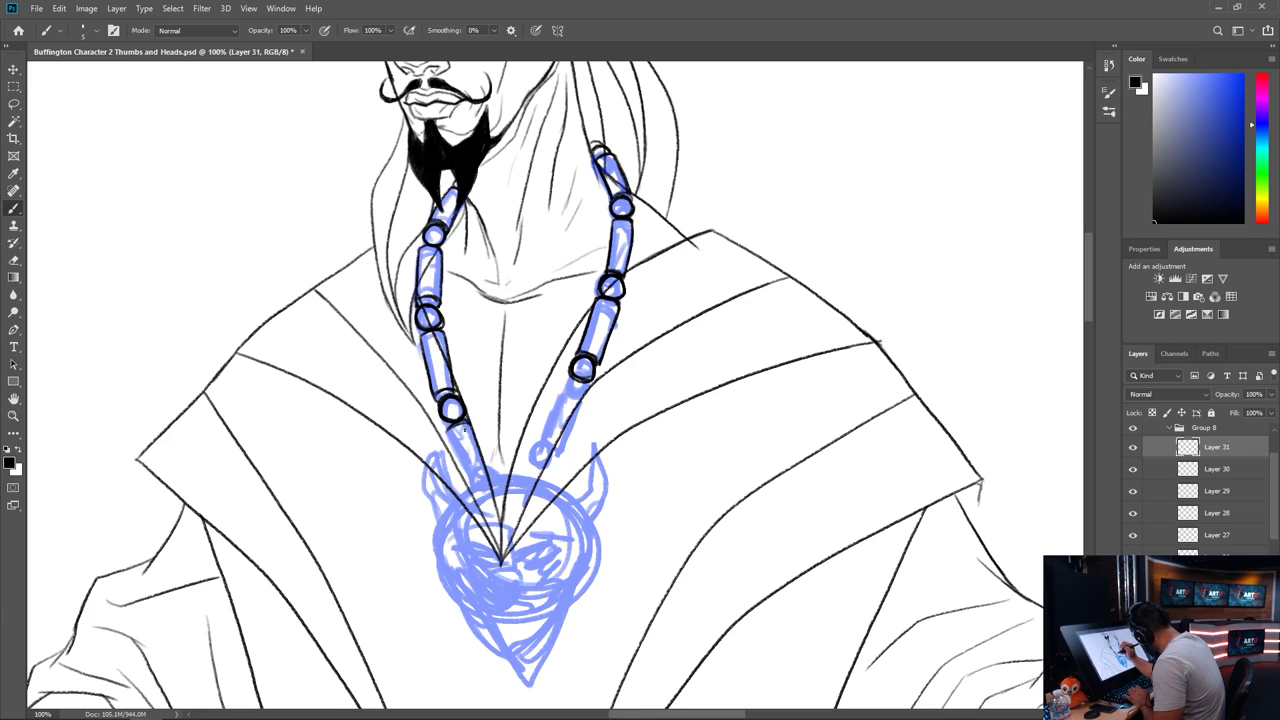
mouse_move(450, 432)
mouse_down()
mouse_move(470, 480)
mouse_move(472, 420)
mouse_move(494, 484)
mouse_move(476, 490)
mouse_move(486, 472)
mouse_up()
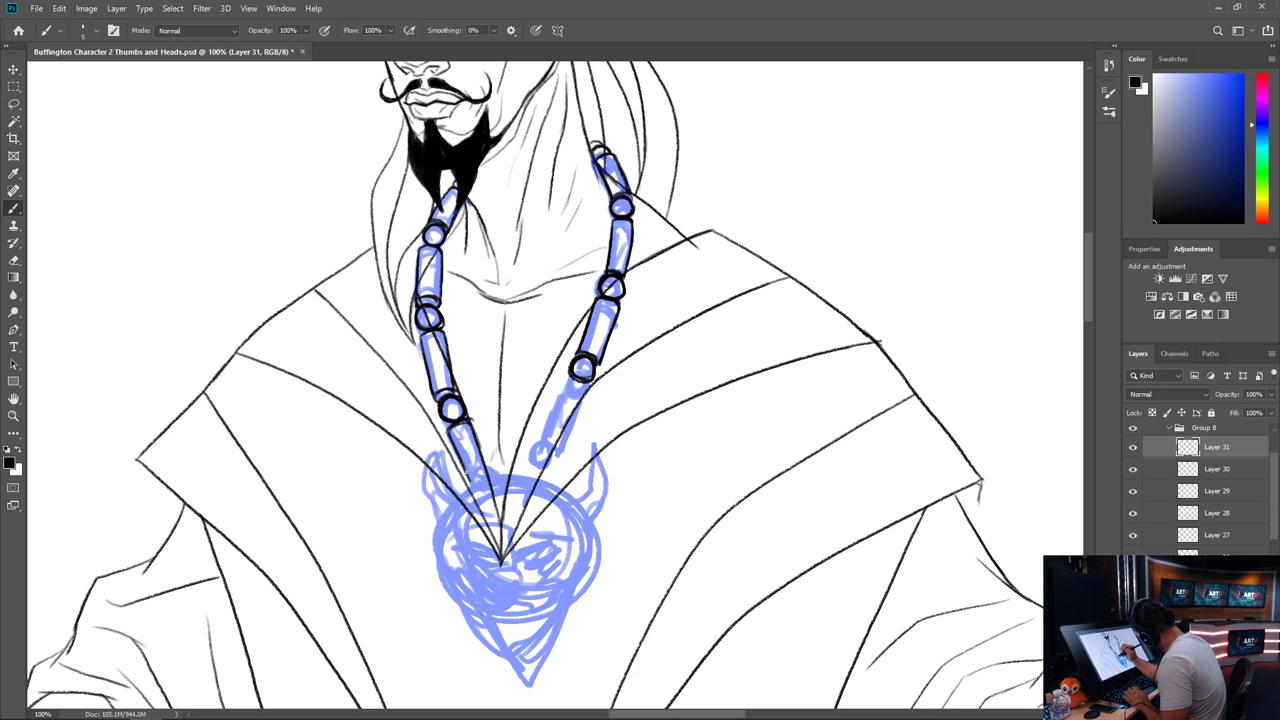
mouse_move(456, 452)
mouse_down()
mouse_move(476, 490)
mouse_move(484, 465)
mouse_move(496, 481)
mouse_up()
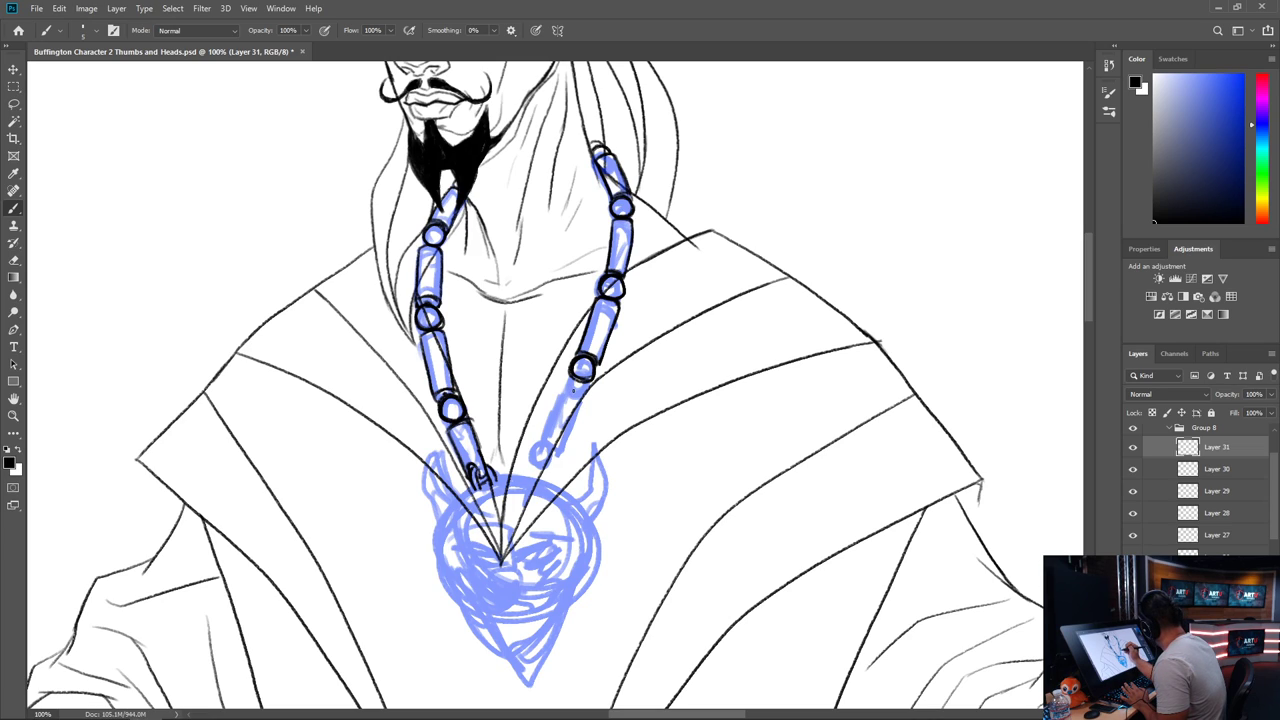
mouse_move(568, 382)
mouse_down()
mouse_move(588, 385)
mouse_move(564, 442)
mouse_up()
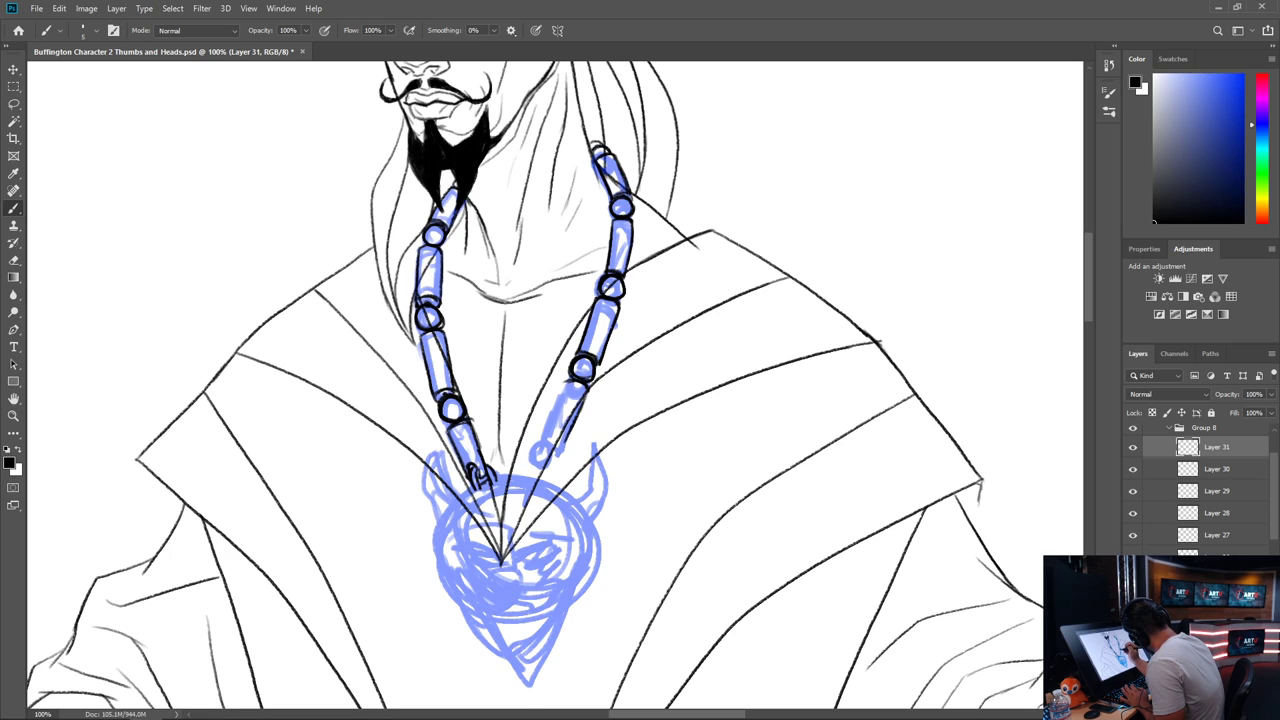
mouse_move(562, 386)
mouse_down()
mouse_move(580, 382)
mouse_move(543, 435)
mouse_up()
drag(559, 396, 542, 439)
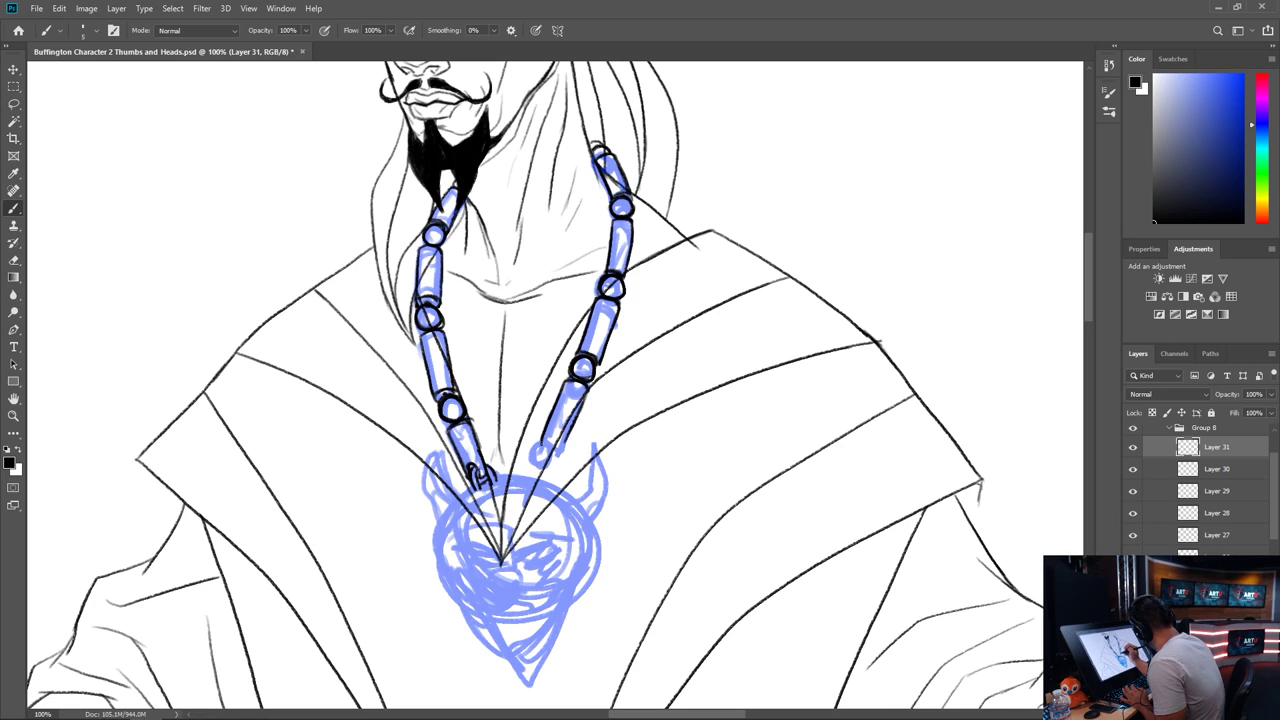
mouse_move(552, 431)
mouse_down()
mouse_move(544, 443)
mouse_move(558, 453)
mouse_move(535, 465)
mouse_move(565, 455)
mouse_move(551, 467)
mouse_up()
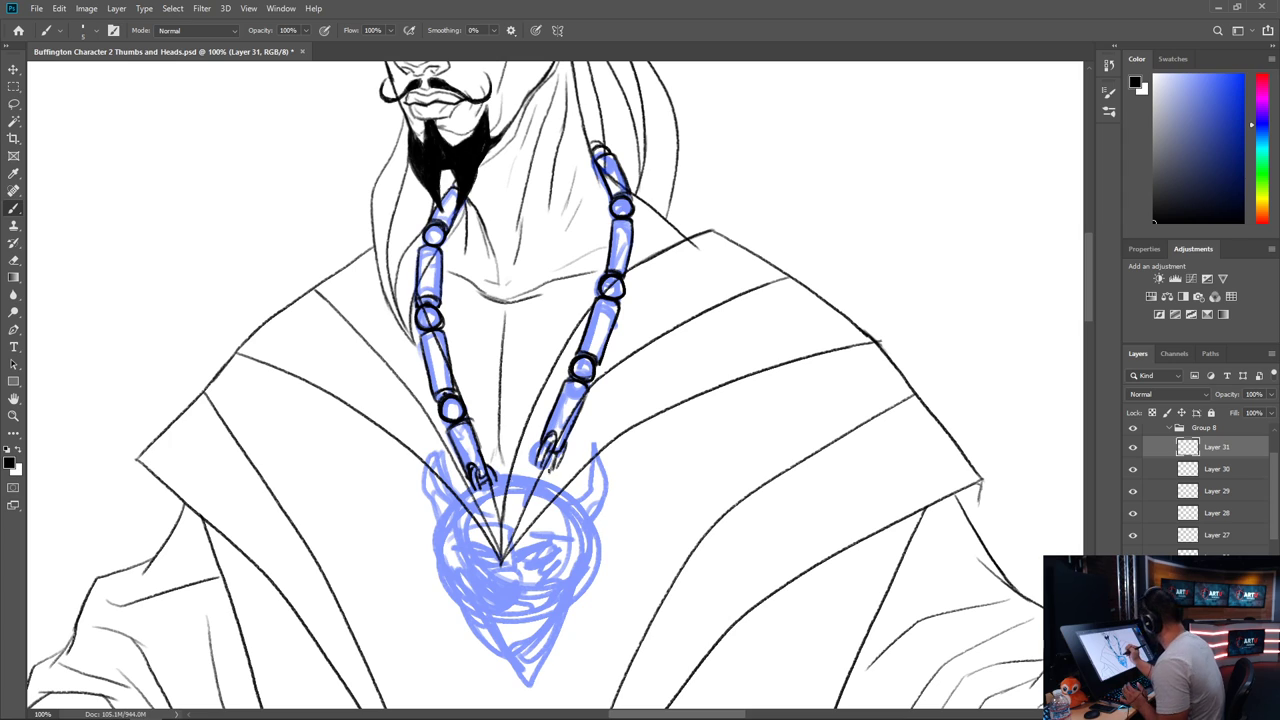
drag(618, 492, 639, 372)
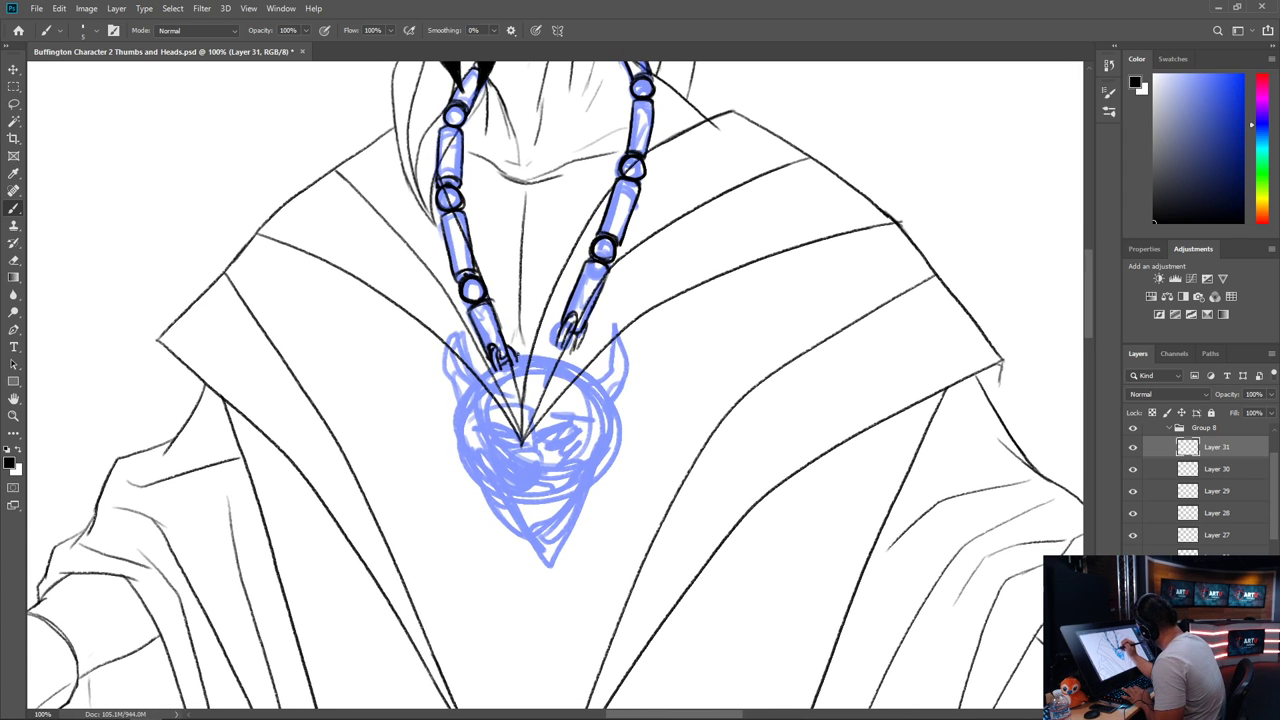
drag(517, 355, 520, 371)
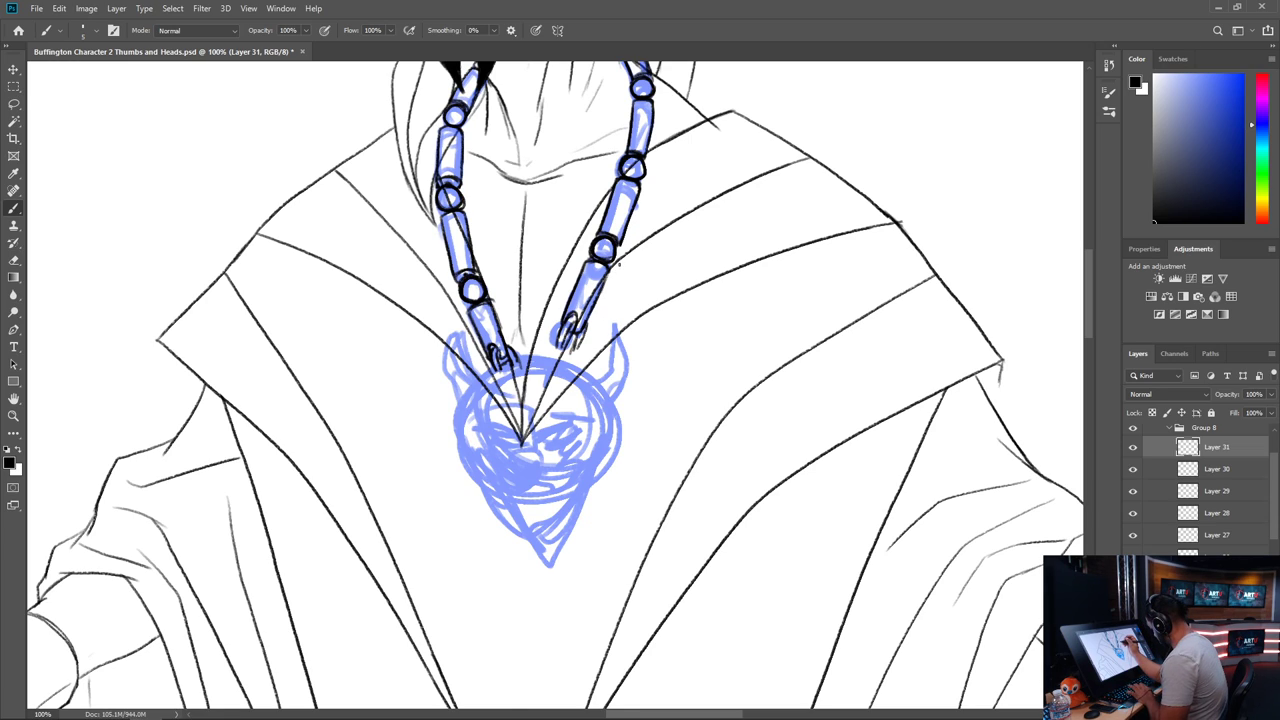
Lasso the right strand's lowest bead, link and clasp, move them slightly down toward the pendant, and deselect
key(l)
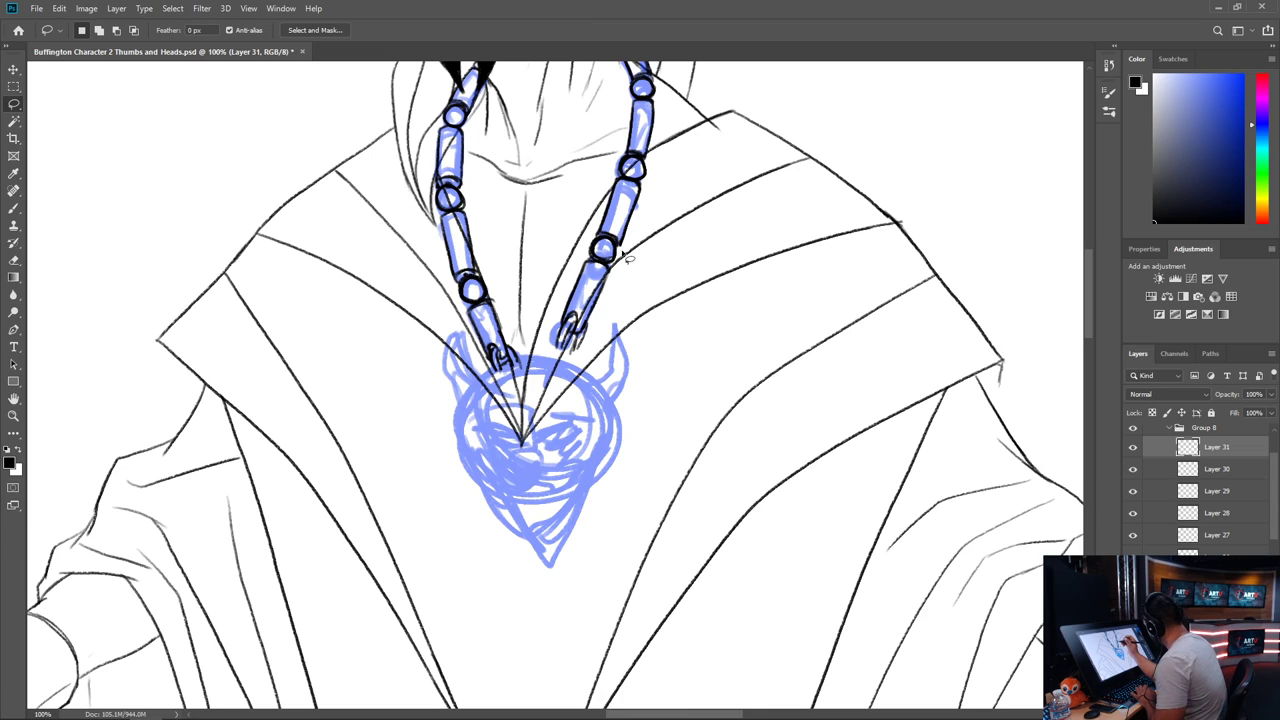
mouse_move(590, 247)
mouse_down()
mouse_move(556, 313)
mouse_move(557, 372)
mouse_move(617, 333)
mouse_move(600, 240)
mouse_up()
key(v)
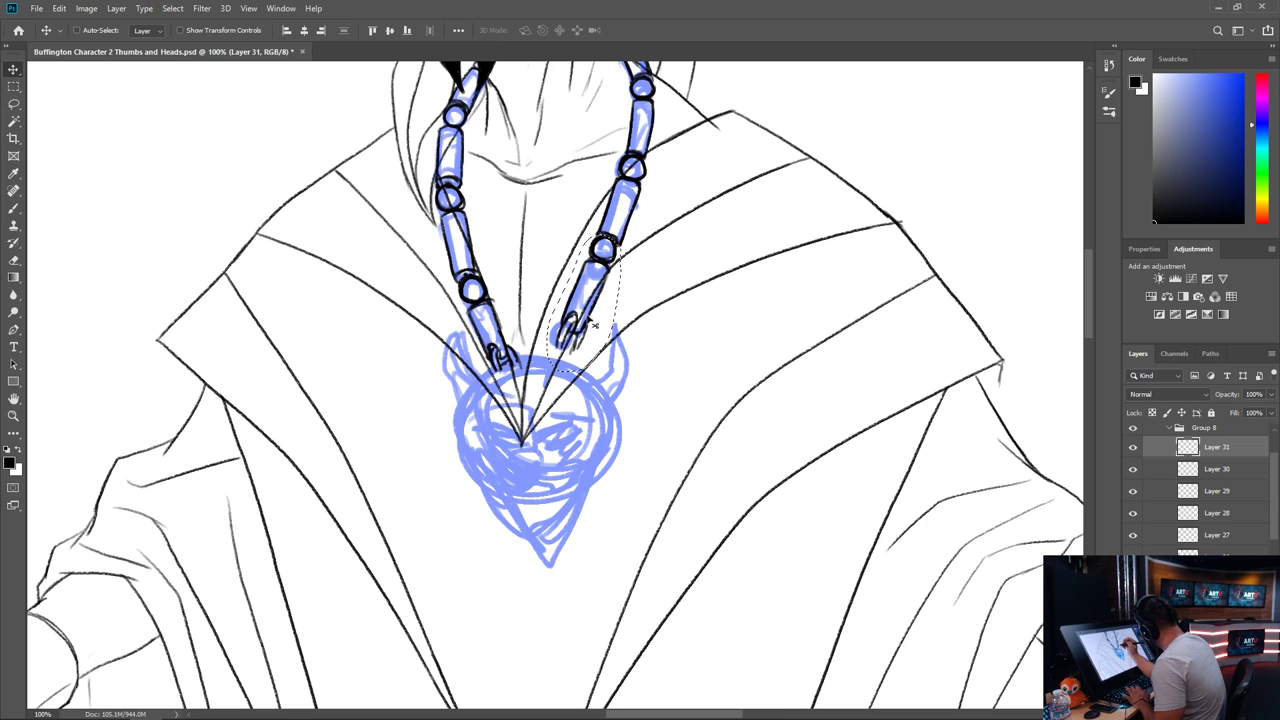
drag(589, 320, 583, 338)
key(b)
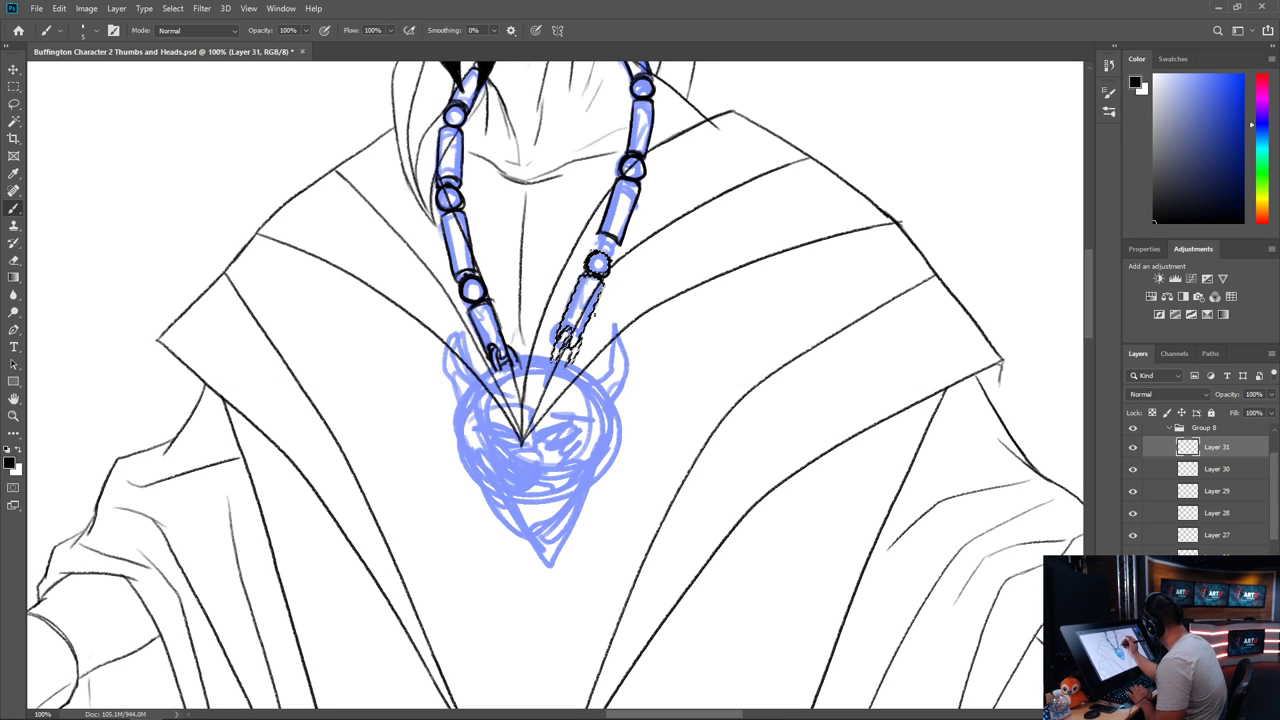
key(ctrl+d)
Remove the lower end of the right strand's third link and redraw it extended down to the shifted bead
key(l)
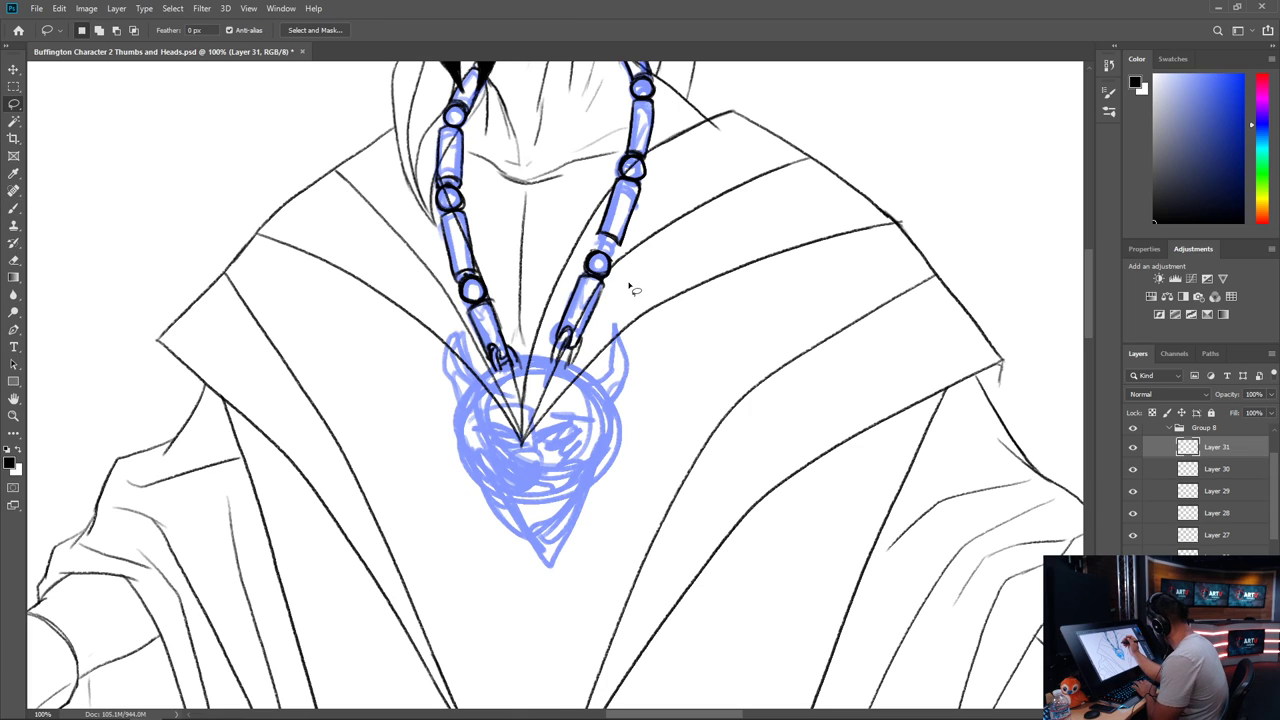
drag(608, 234, 634, 257)
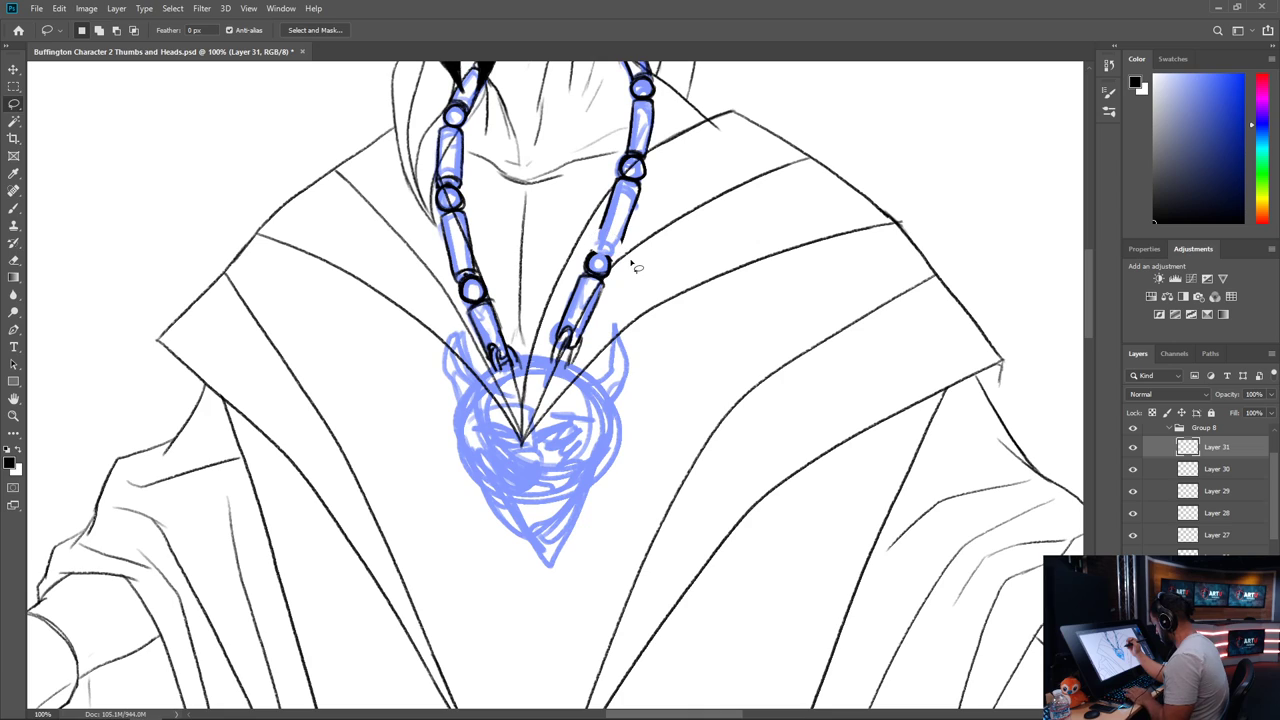
key(b)
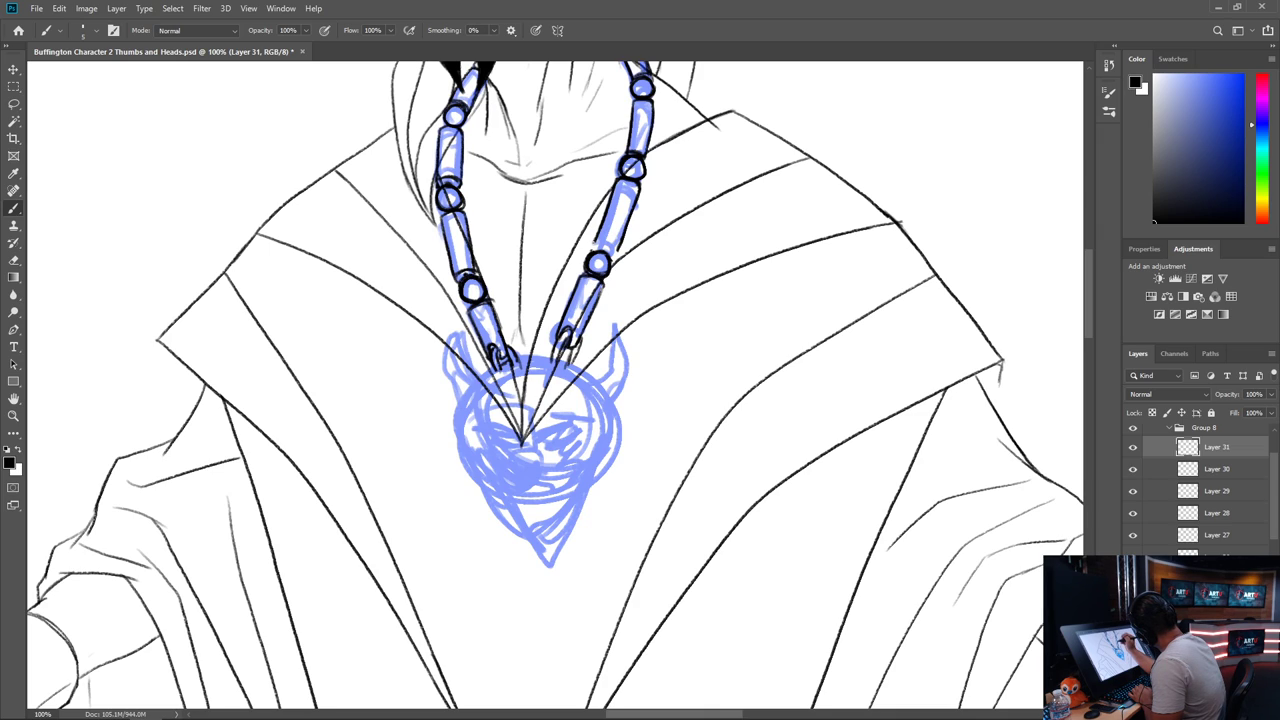
drag(593, 250, 616, 252)
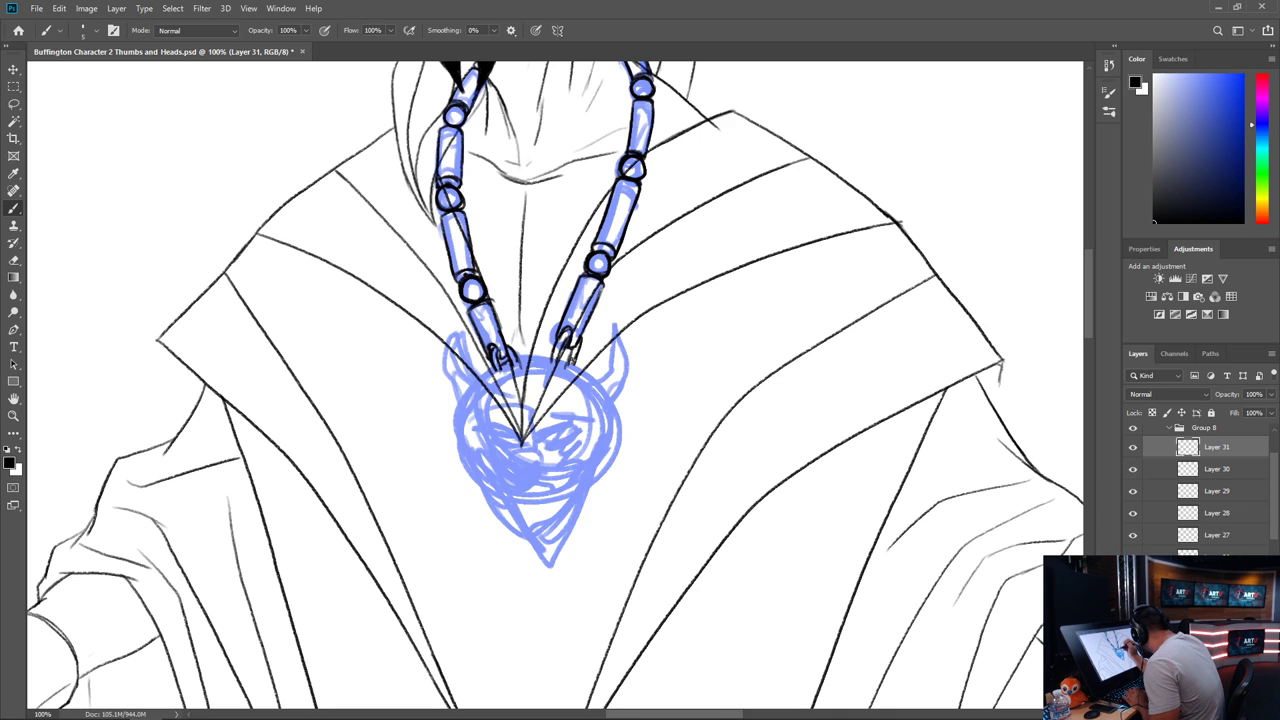
Add a new layer and ink the rounded skull outline of the pendant's demon head, across the crown and down both sides
drag(692, 534, 689, 436)
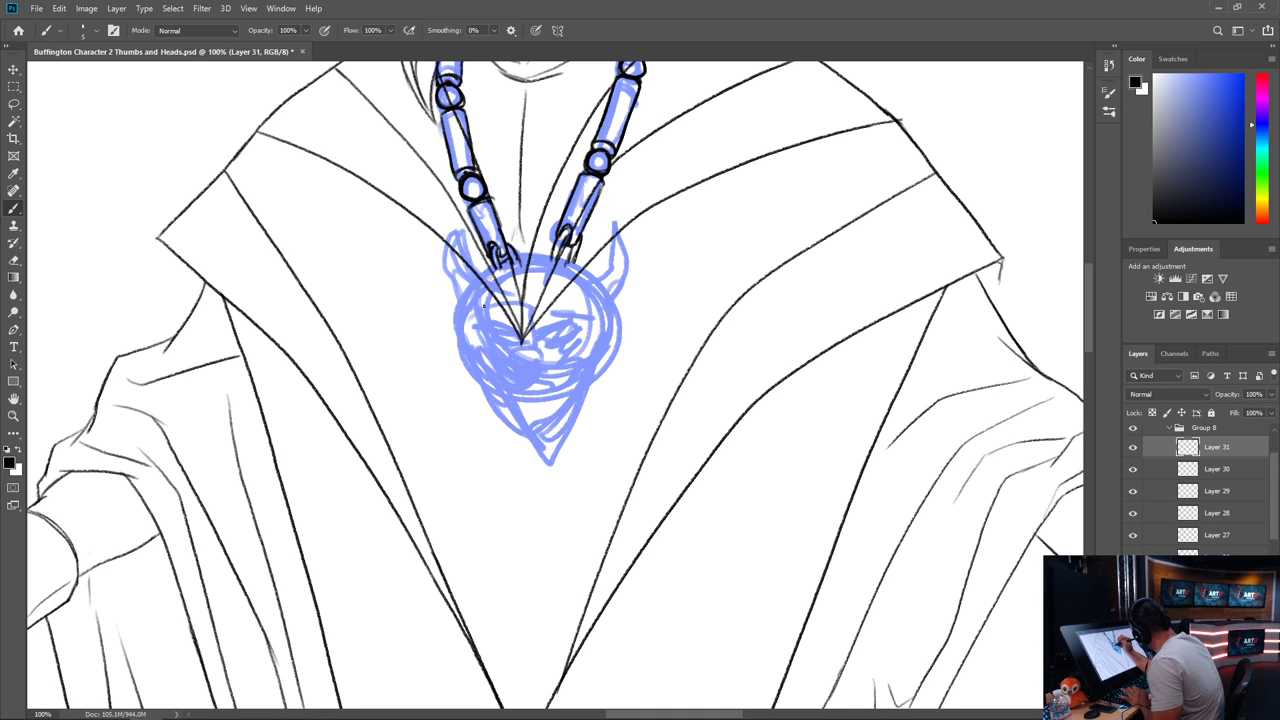
key(ctrl+shift+alt+n)
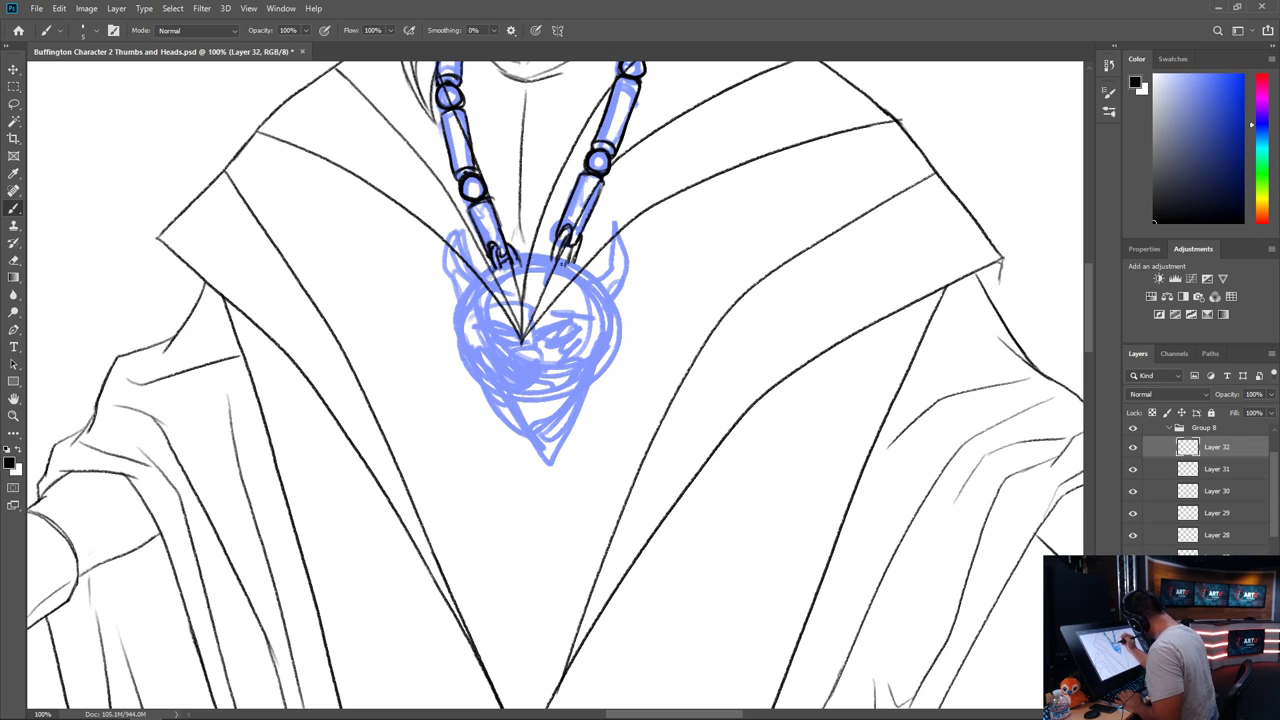
drag(519, 263, 551, 262)
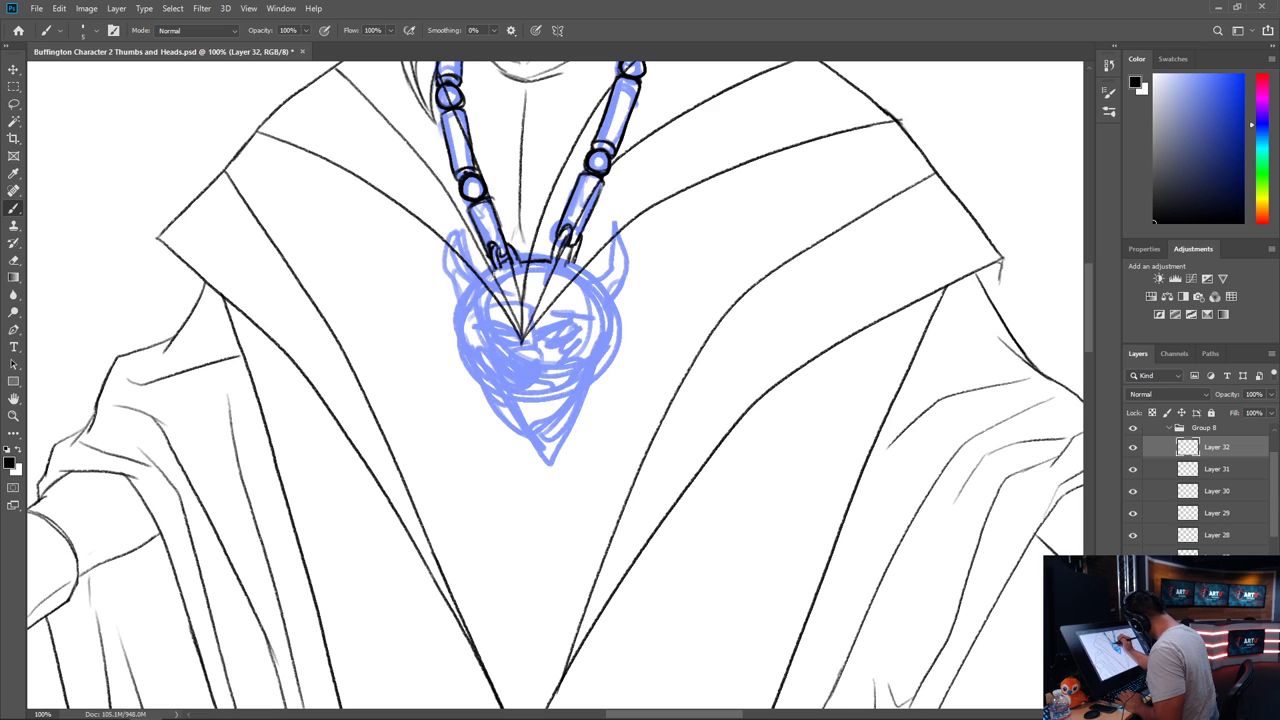
drag(495, 269, 477, 343)
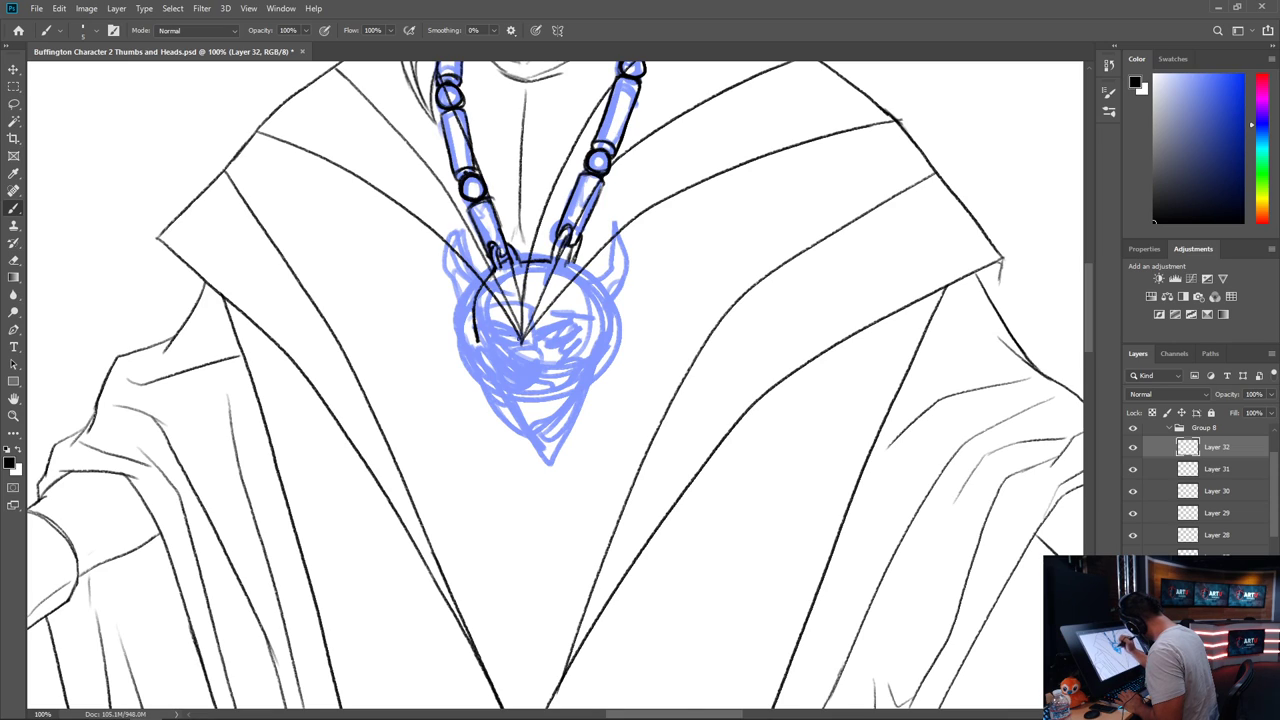
mouse_move(560, 256)
mouse_down()
mouse_move(596, 293)
mouse_move(592, 343)
mouse_up()
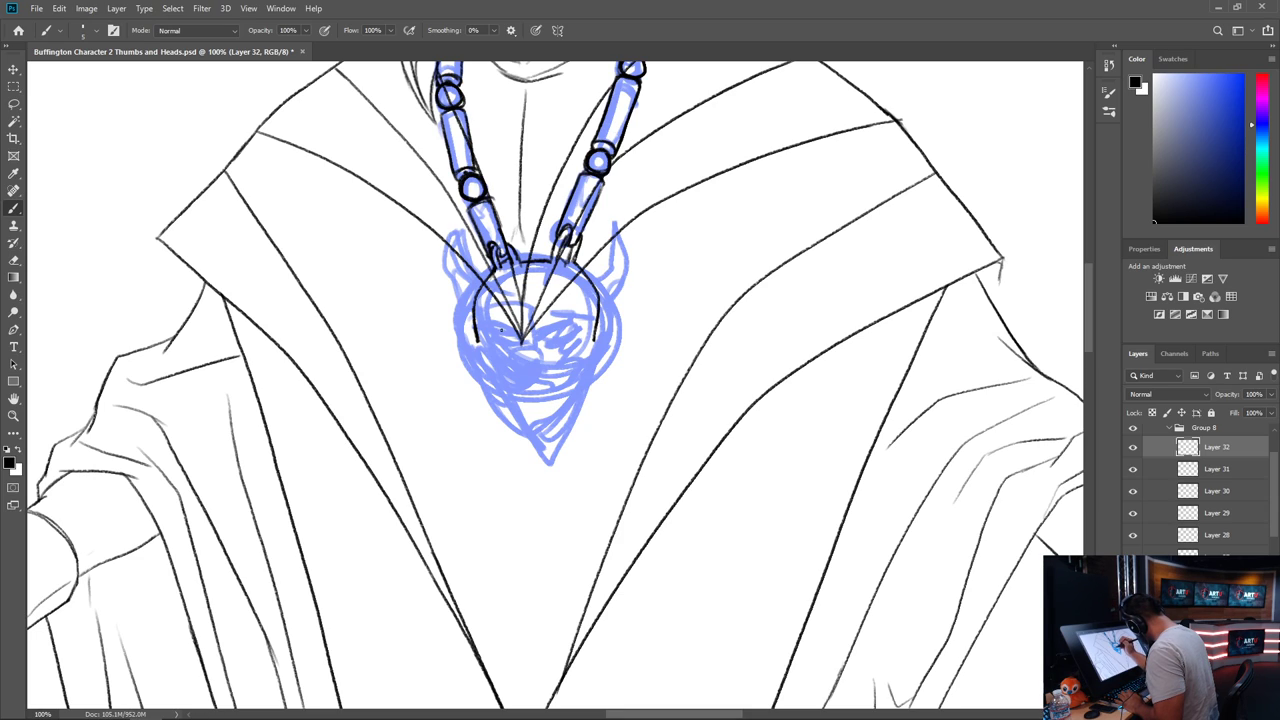
Ink the pendant face's slanted brows and narrow eyes, plus the forehead contour lines above them
mouse_move(474, 329)
mouse_down()
mouse_move(486, 352)
mouse_move(515, 358)
mouse_move(593, 325)
mouse_up()
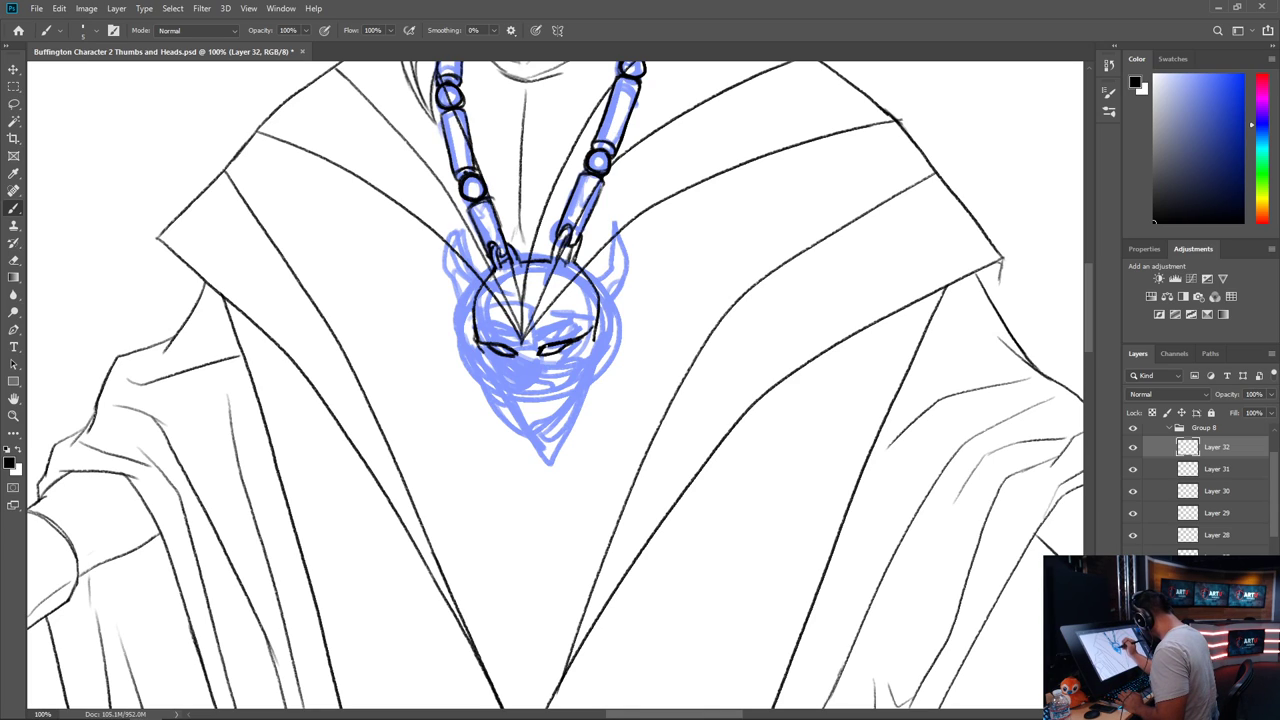
mouse_move(553, 343)
mouse_down()
mouse_move(587, 314)
mouse_move(592, 284)
mouse_up()
drag(505, 346, 497, 318)
drag(498, 324, 480, 288)
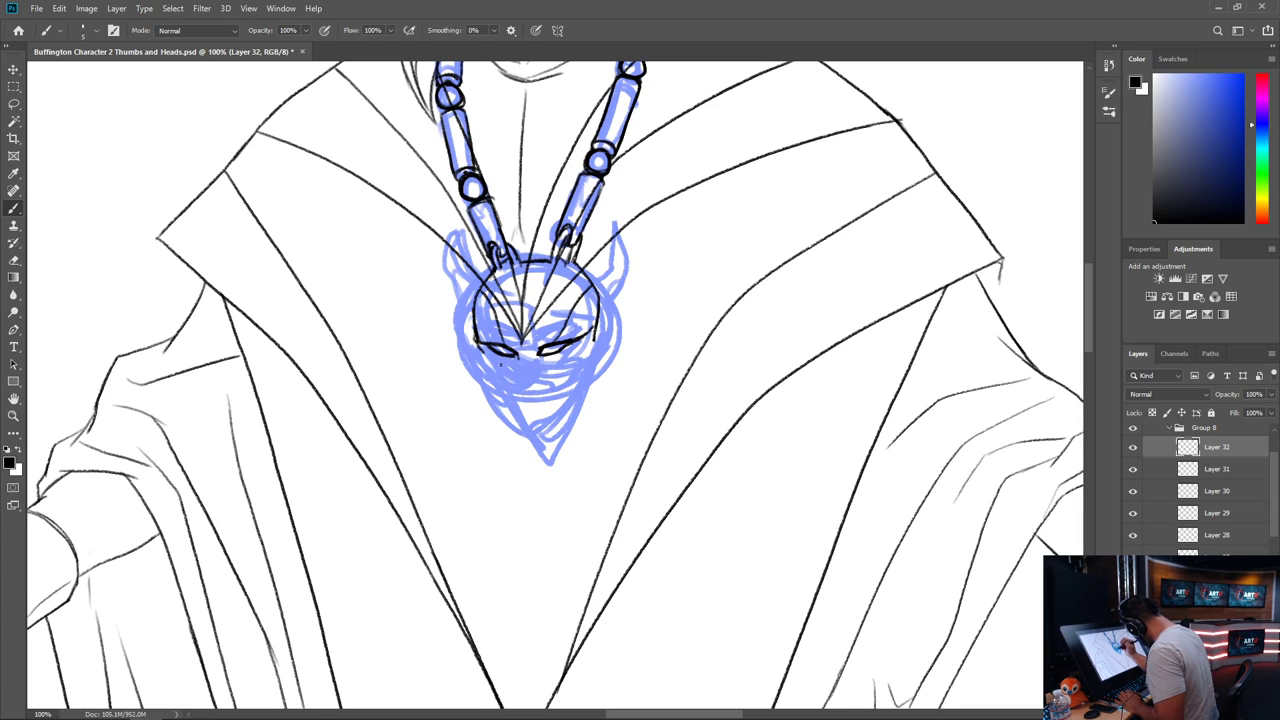
Ink the pendant face's jaw tapering to a pointed chin and add inner cheek lines along both sides
drag(483, 350, 516, 434)
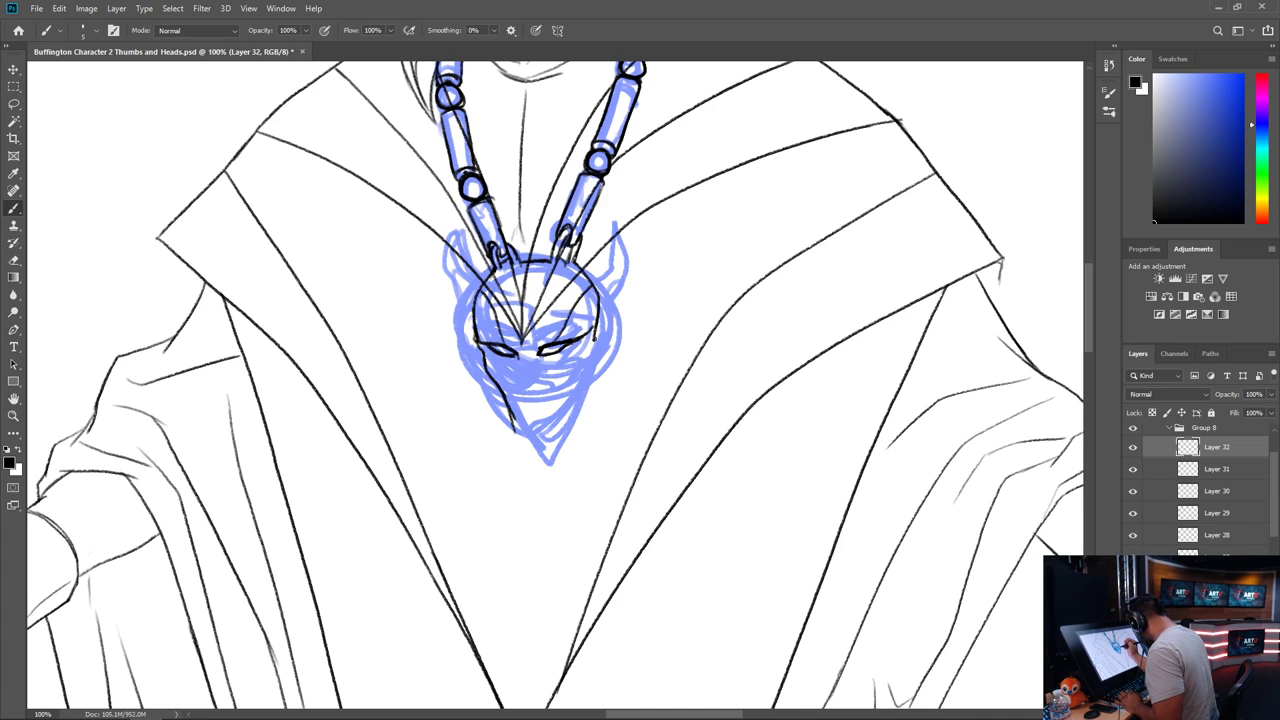
mouse_move(595, 340)
mouse_down()
mouse_move(565, 424)
mouse_move(517, 430)
mouse_move(534, 450)
mouse_move(565, 427)
mouse_move(592, 352)
mouse_up()
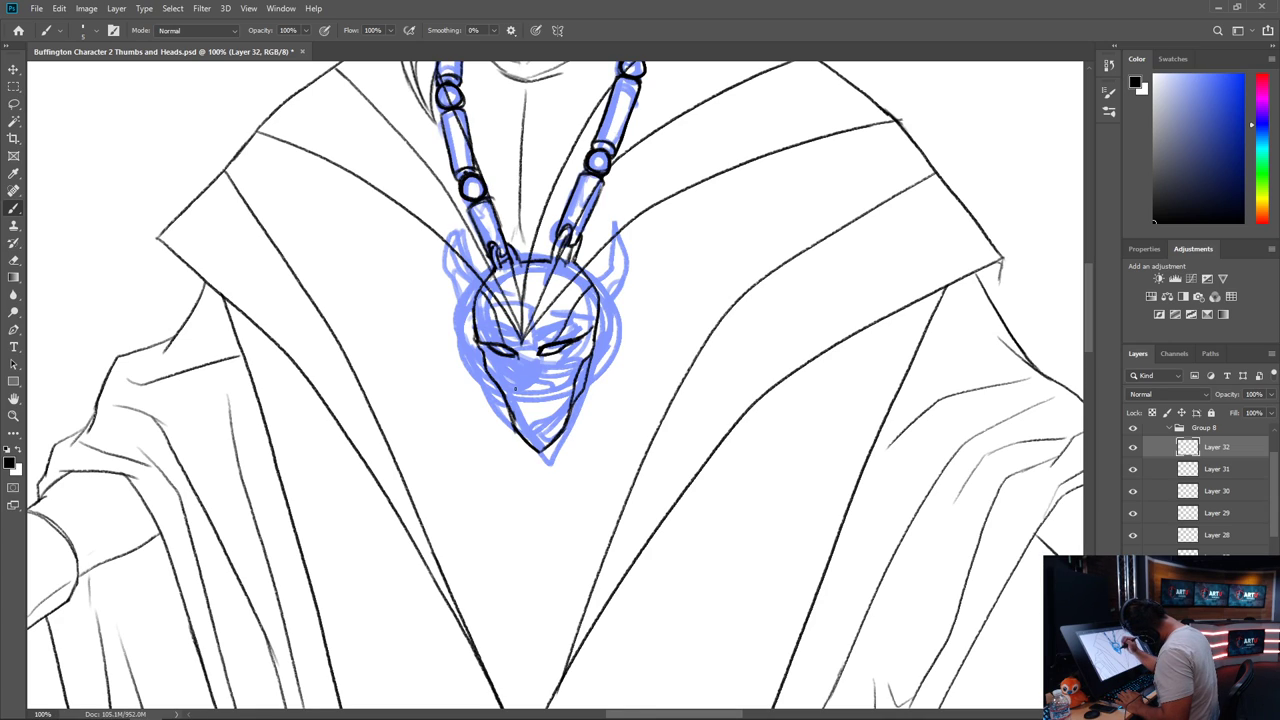
drag(518, 432, 484, 365)
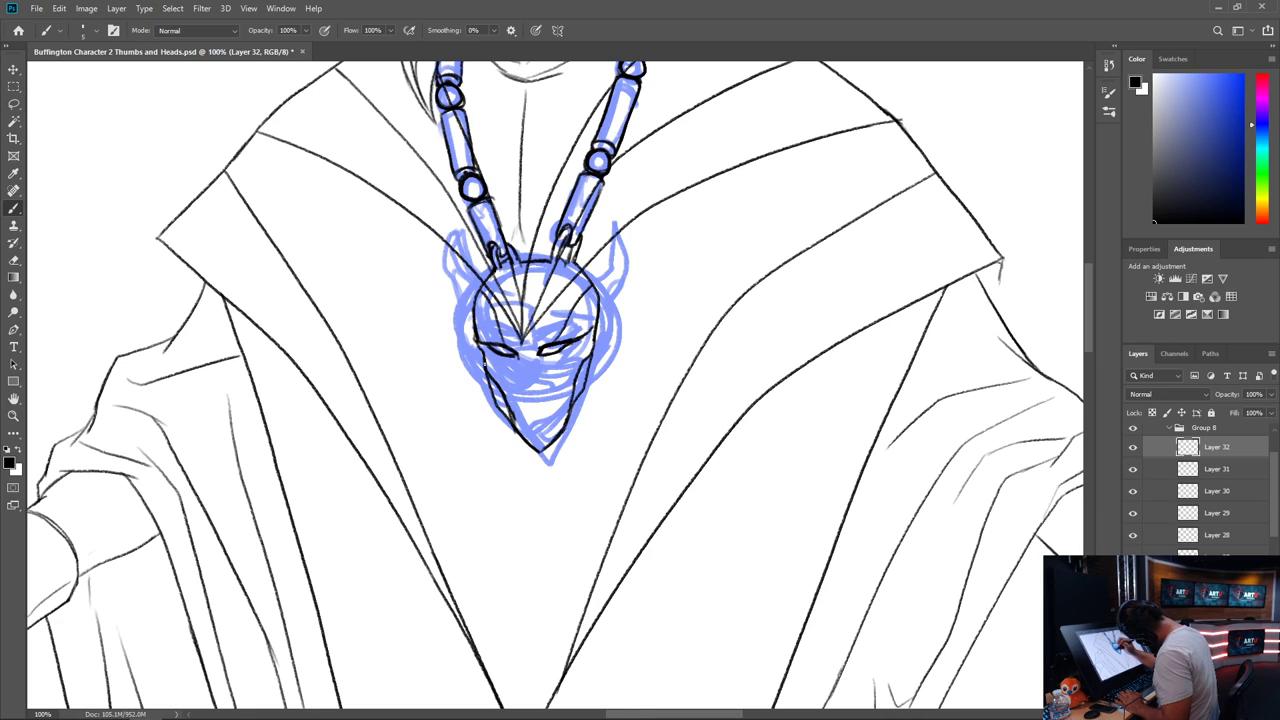
drag(588, 368, 562, 434)
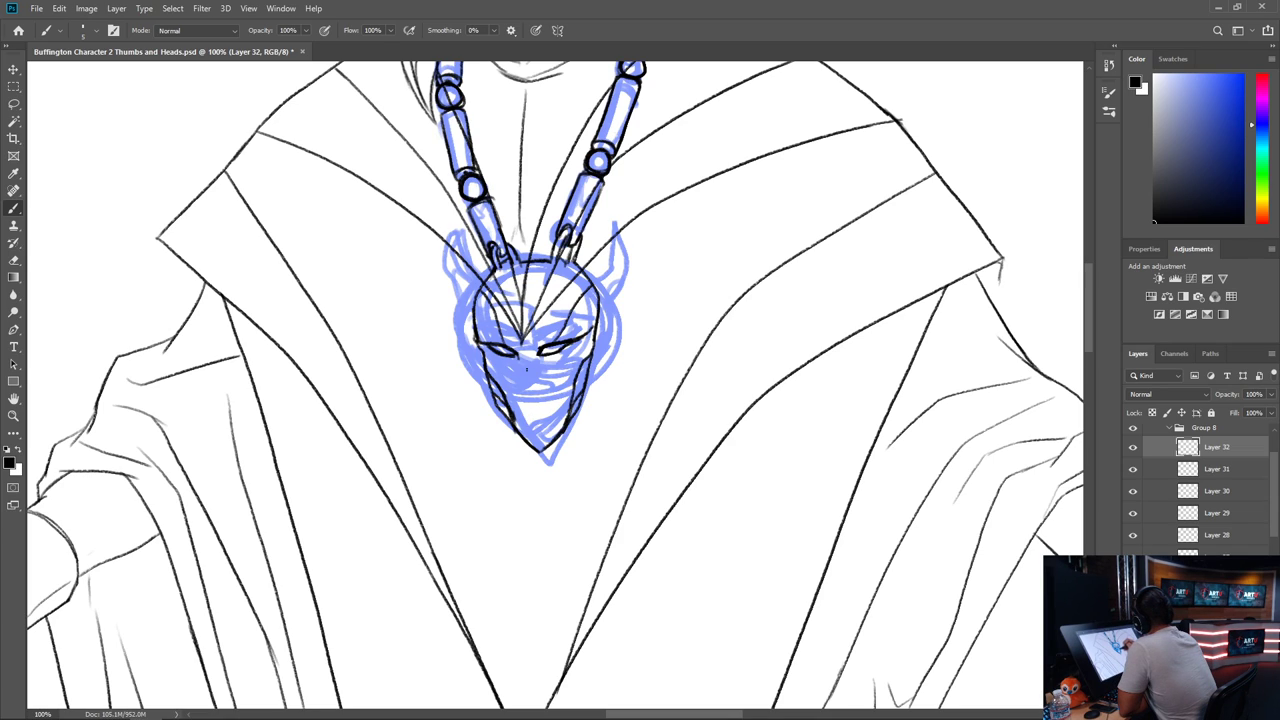
Ink the pendant face's nose with its bridge and nostrils, and add crease lines under the eyes
mouse_move(519, 354)
mouse_down()
mouse_move(526, 406)
mouse_move(548, 394)
mouse_up()
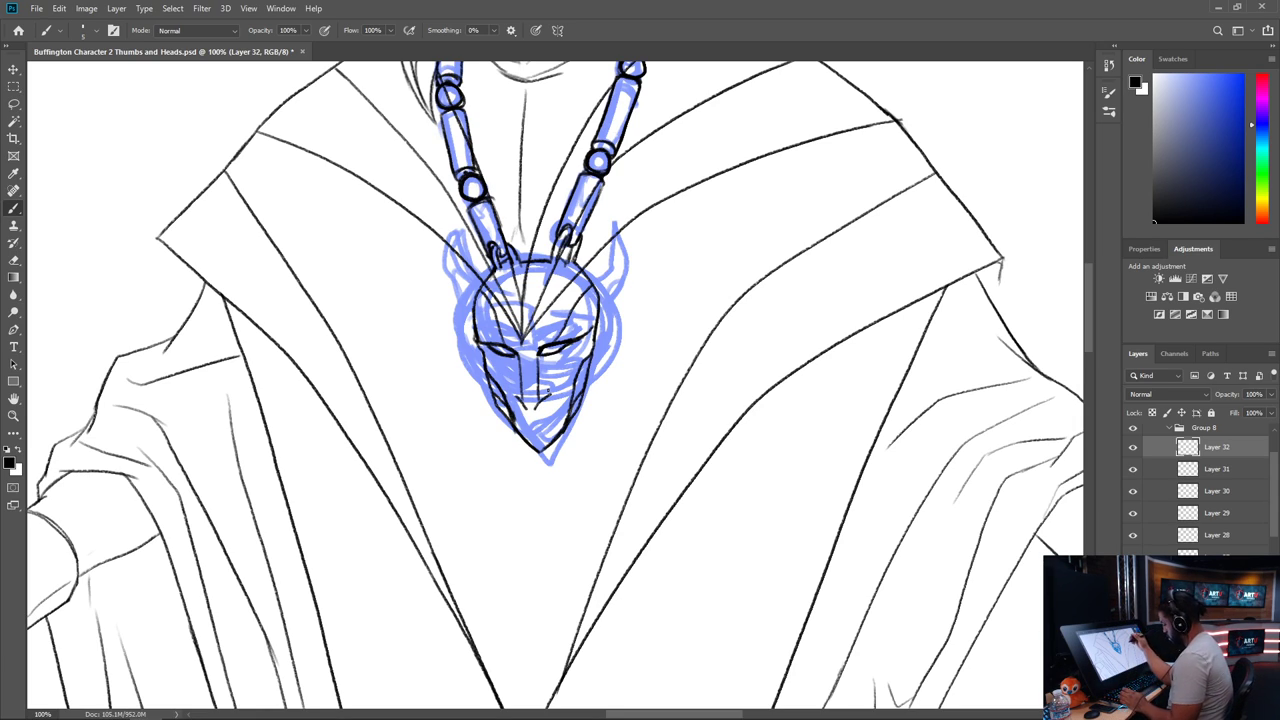
mouse_move(558, 390)
mouse_down()
mouse_move(557, 354)
mouse_move(528, 352)
mouse_move(519, 360)
mouse_move(539, 361)
mouse_move(512, 376)
mouse_move(554, 373)
mouse_up()
mouse_move(543, 369)
mouse_down()
mouse_move(554, 375)
mouse_move(507, 368)
mouse_move(570, 370)
mouse_up()
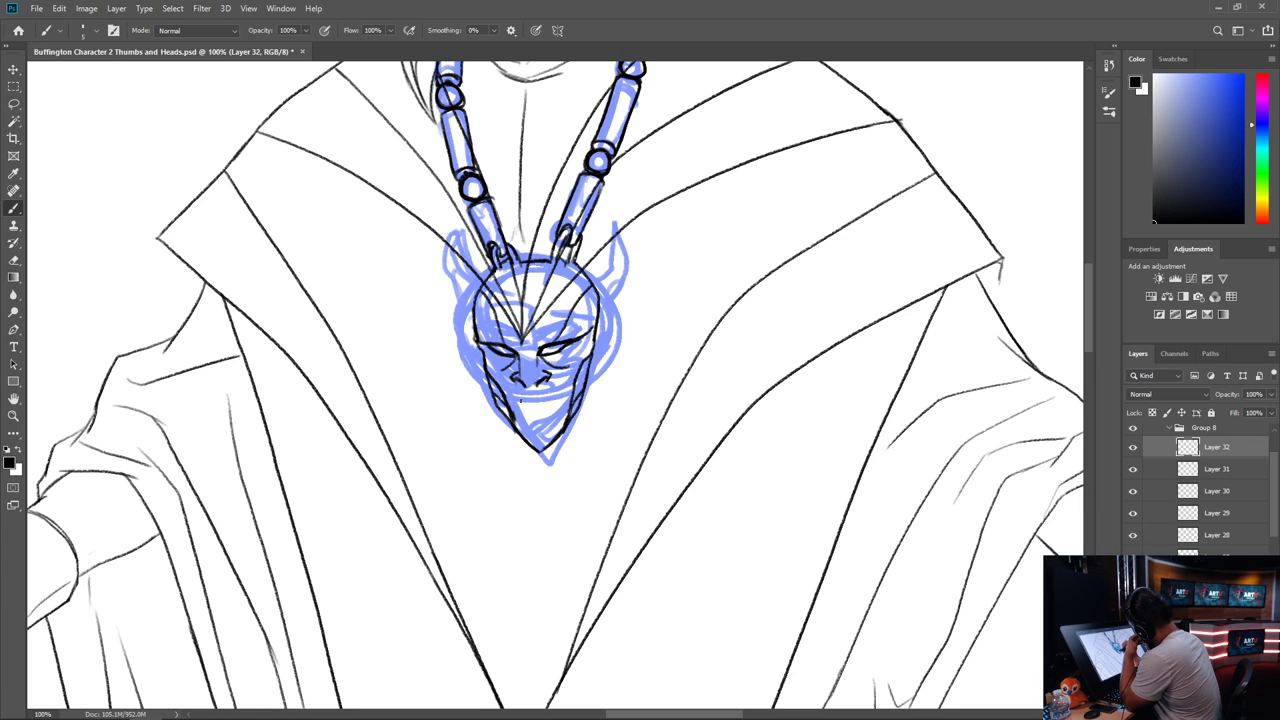
Ink the pendant's open mouth with fangs and lower lip, and refine the nose and brow crease
mouse_move(513, 395)
mouse_down()
mouse_move(563, 391)
mouse_move(518, 420)
mouse_move(557, 420)
mouse_move(563, 403)
mouse_up()
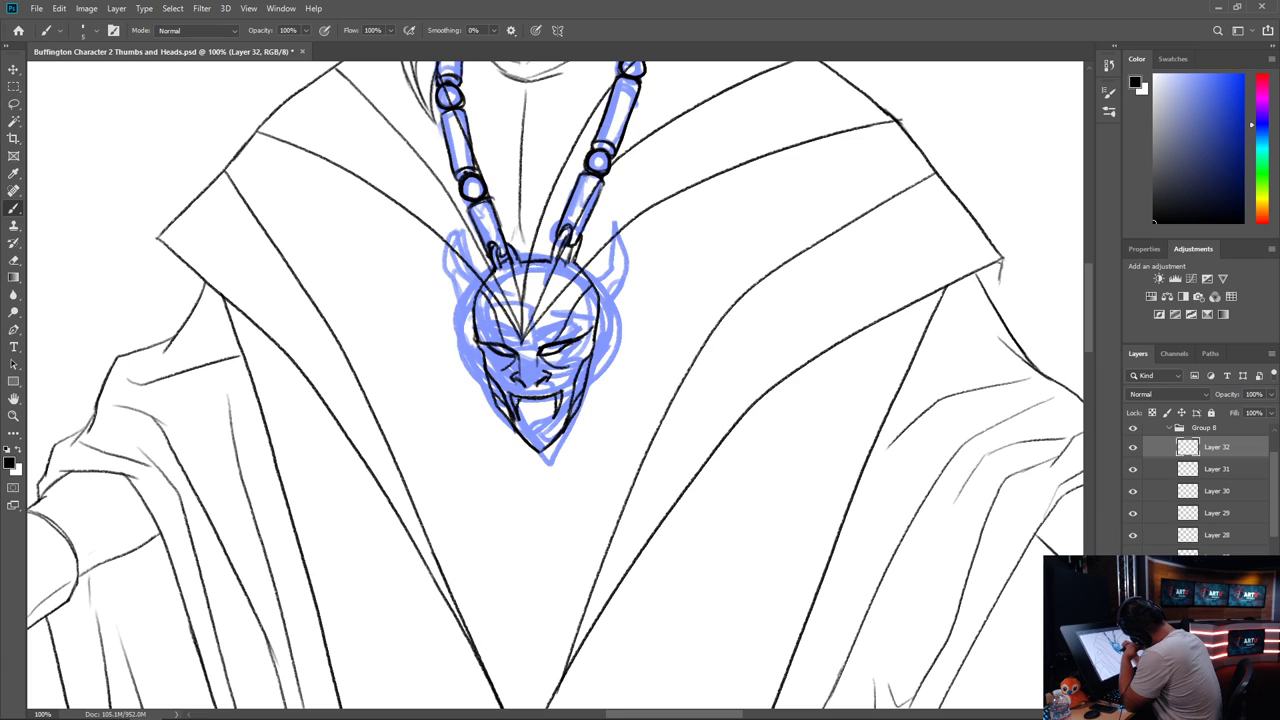
mouse_move(520, 407)
mouse_down()
mouse_move(532, 420)
mouse_move(554, 419)
mouse_move(525, 411)
mouse_move(554, 413)
mouse_move(544, 423)
mouse_up()
drag(519, 376, 541, 389)
mouse_move(535, 328)
mouse_down()
mouse_move(540, 356)
mouse_move(521, 362)
mouse_up()
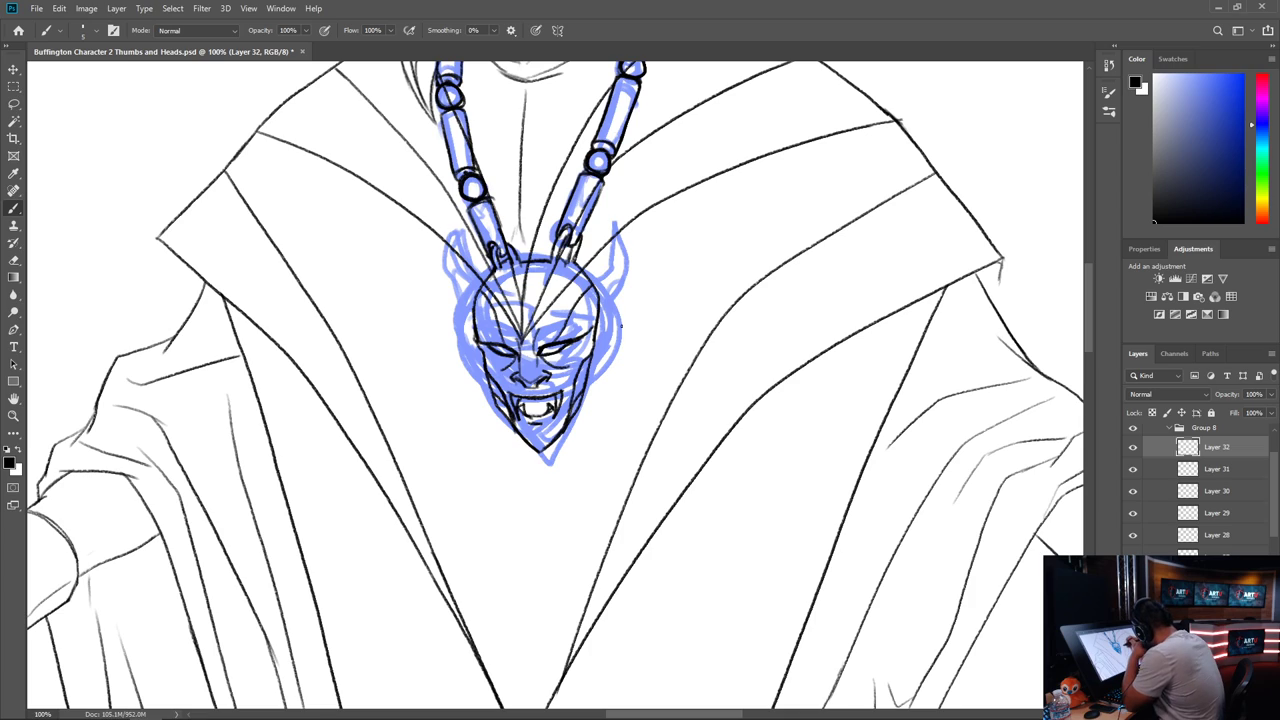
Ink a curved, pointed horn on each side of the pendant's head
mouse_move(590, 279)
mouse_down()
mouse_move(622, 270)
mouse_move(640, 212)
mouse_move(624, 294)
mouse_move(630, 254)
mouse_up()
mouse_move(630, 256)
mouse_down()
mouse_move(637, 218)
mouse_move(637, 272)
mouse_move(612, 302)
mouse_up()
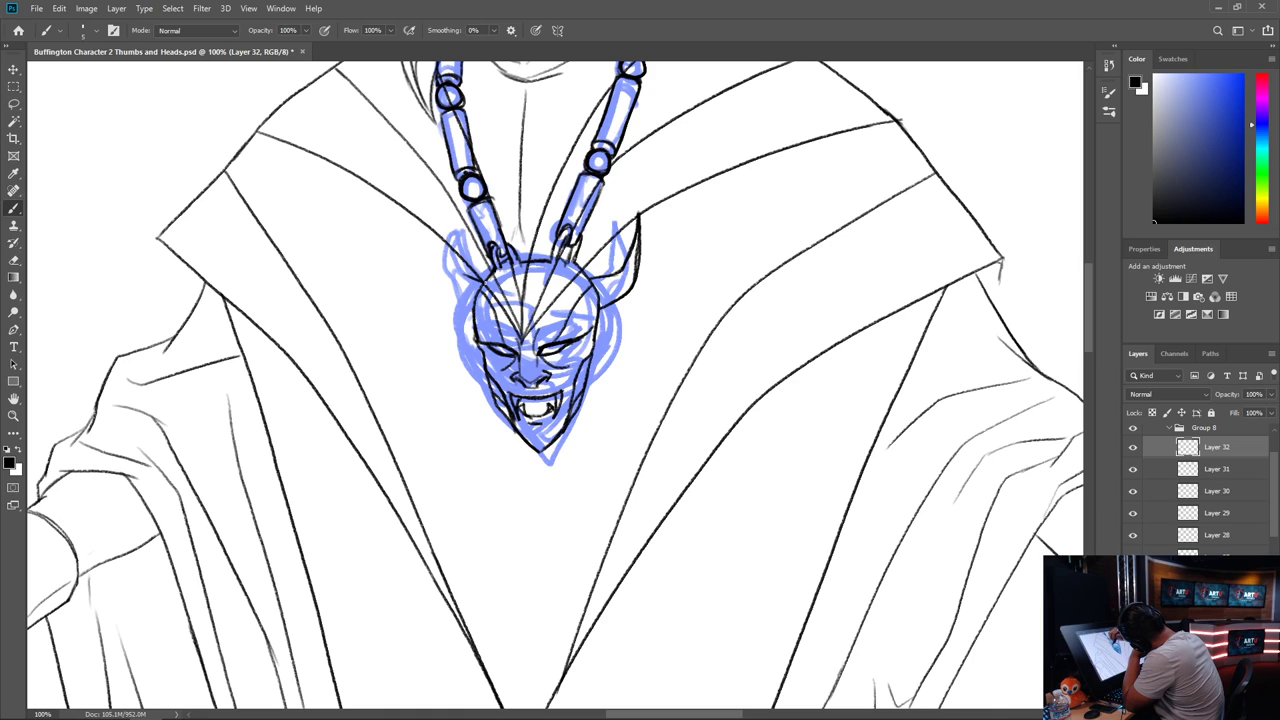
mouse_move(462, 272)
mouse_down()
mouse_move(442, 216)
mouse_move(441, 268)
mouse_up()
mouse_move(441, 222)
mouse_down()
mouse_move(442, 276)
mouse_move(474, 310)
mouse_up()
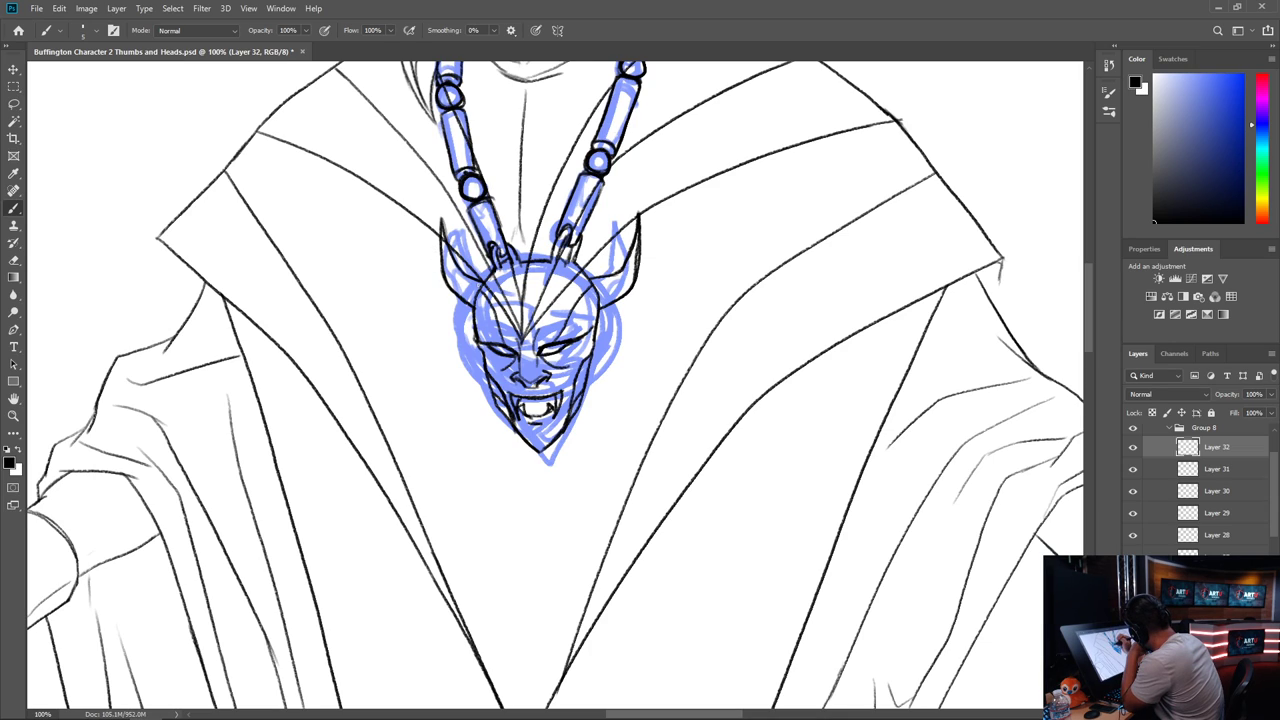
Add ridge bands to both horns and small dots on the temples of the pendant face
mouse_move(602, 280)
mouse_down()
mouse_move(596, 304)
mouse_move(610, 301)
mouse_up()
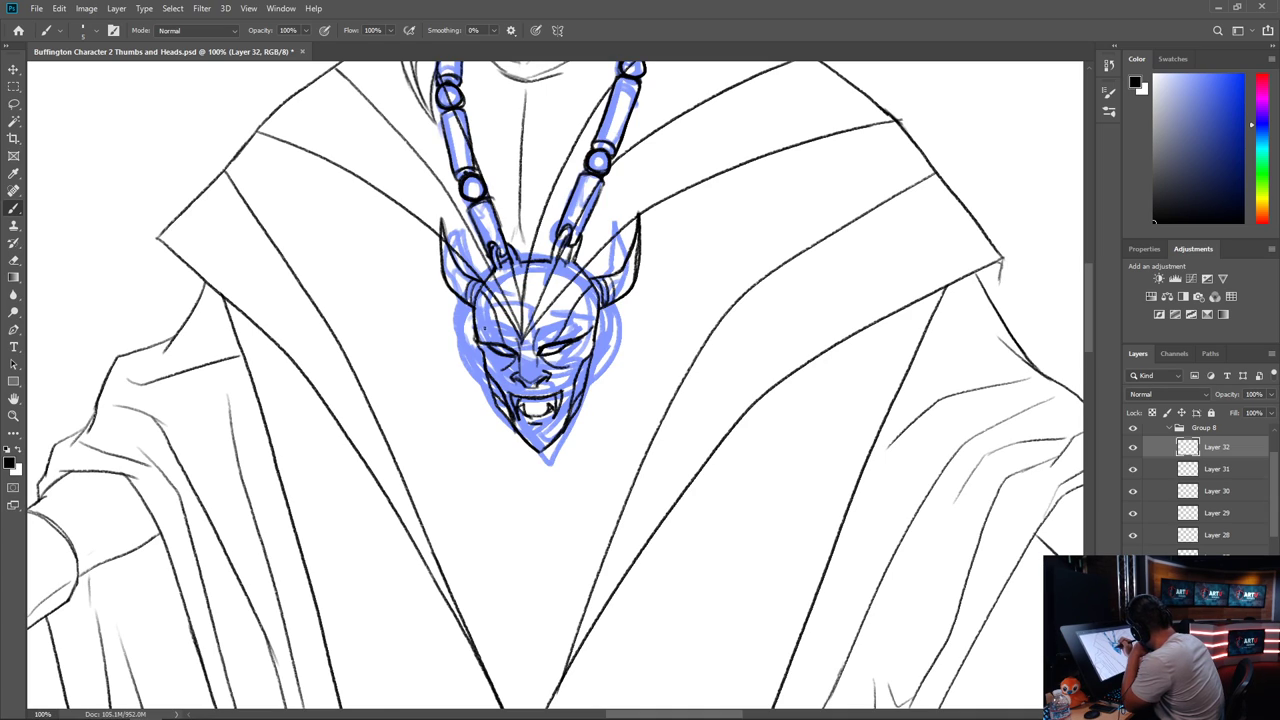
click(482, 316)
click(579, 324)
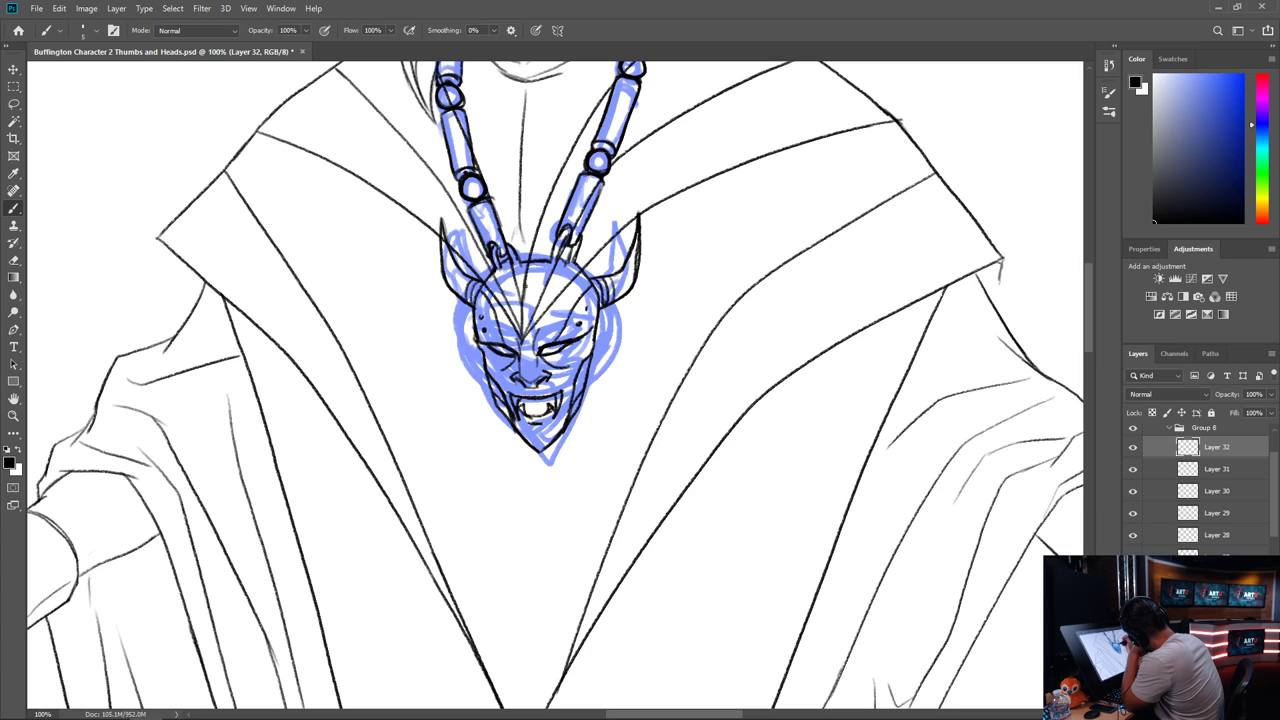
drag(442, 259, 454, 275)
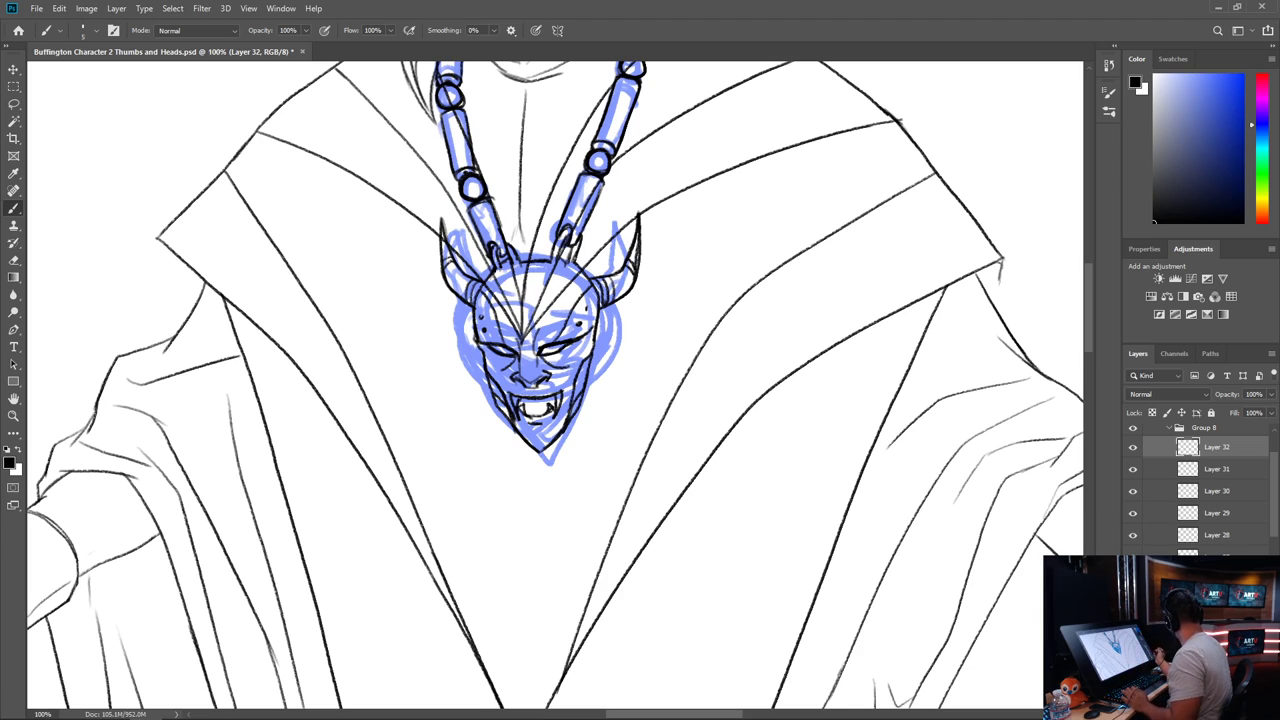
Hide the blue sketch and compare the character with and without the inked pendant on Layer 32
key(ctrl+comma)
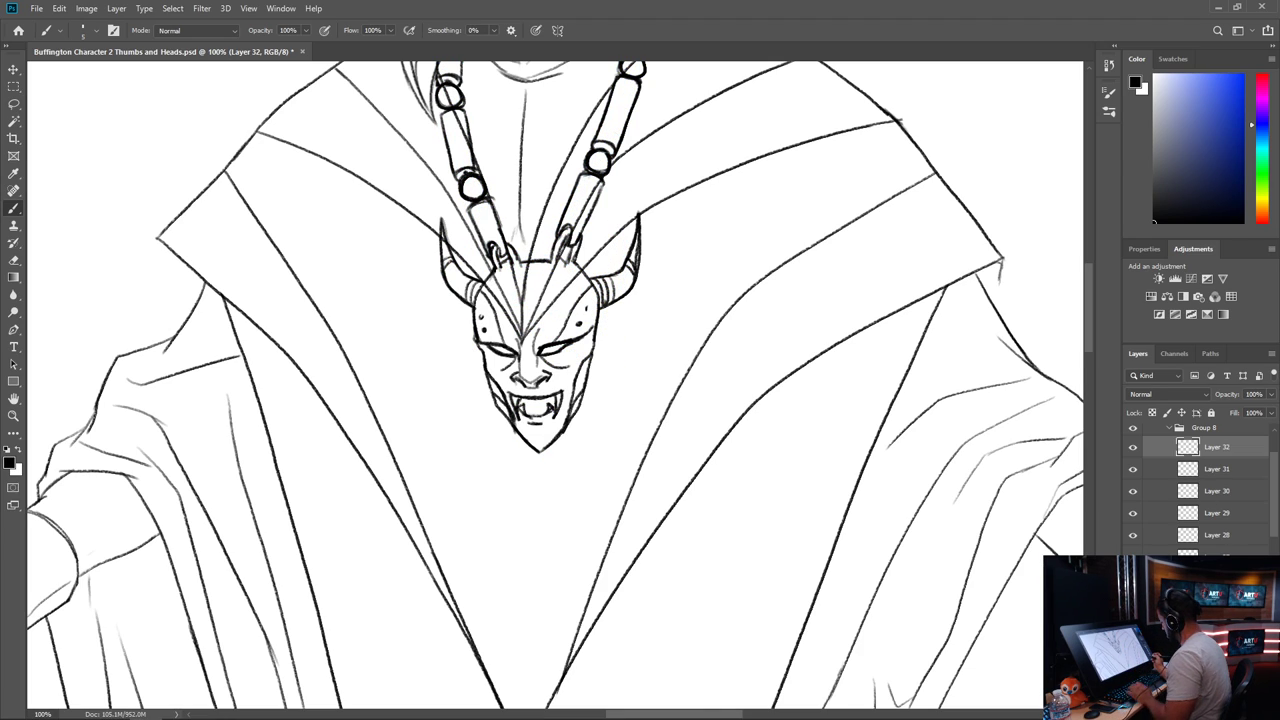
key(ctrl+minus)
key(ctrl+minus)
drag(717, 579, 653, 672)
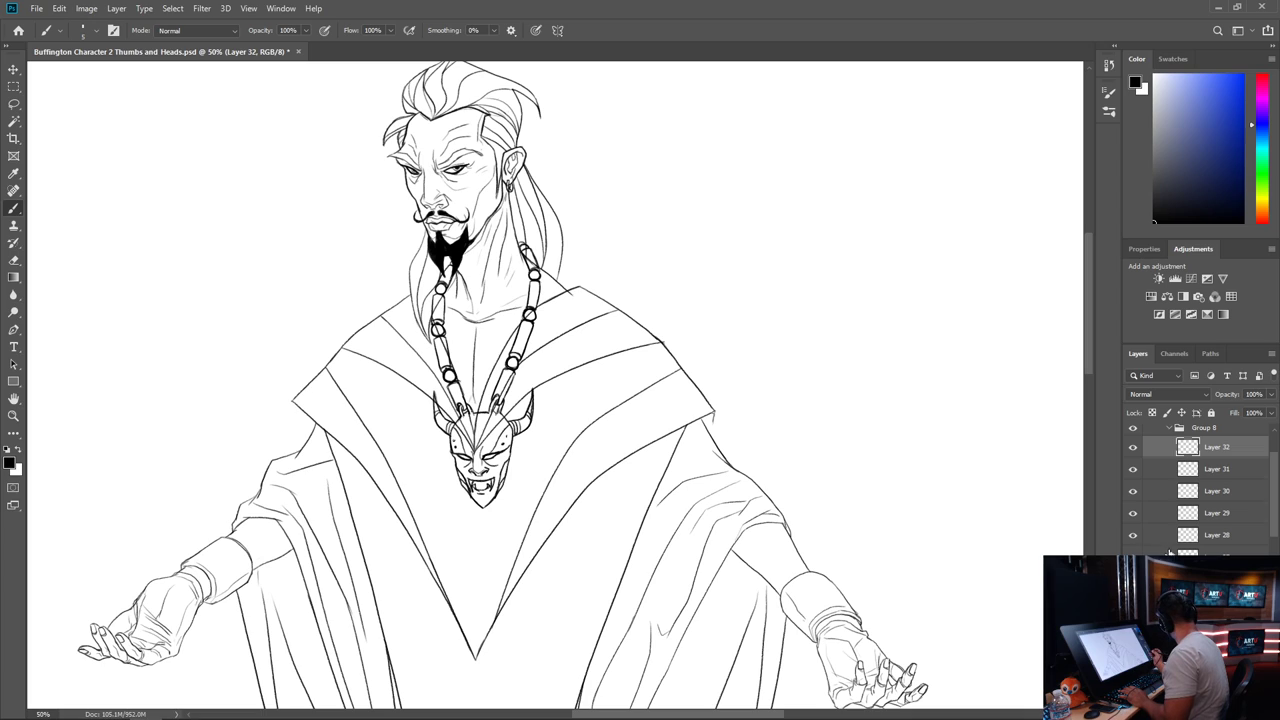
click(1132, 448)
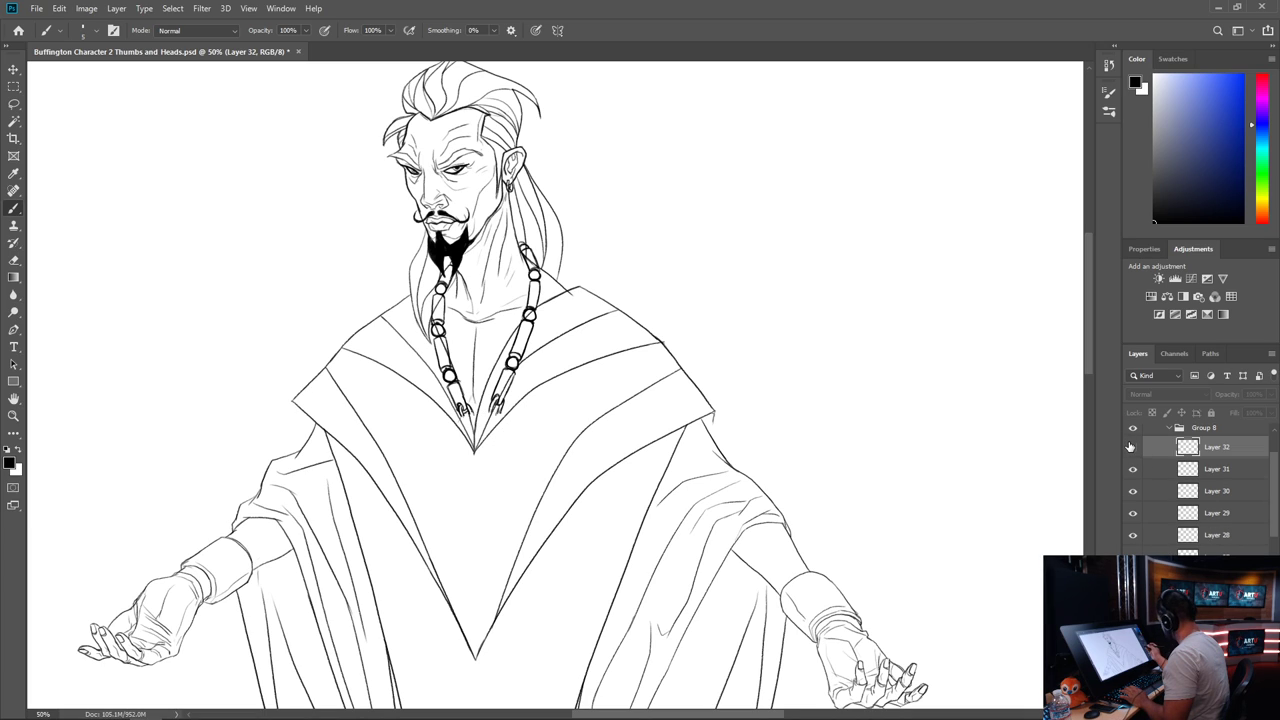
click(1132, 448)
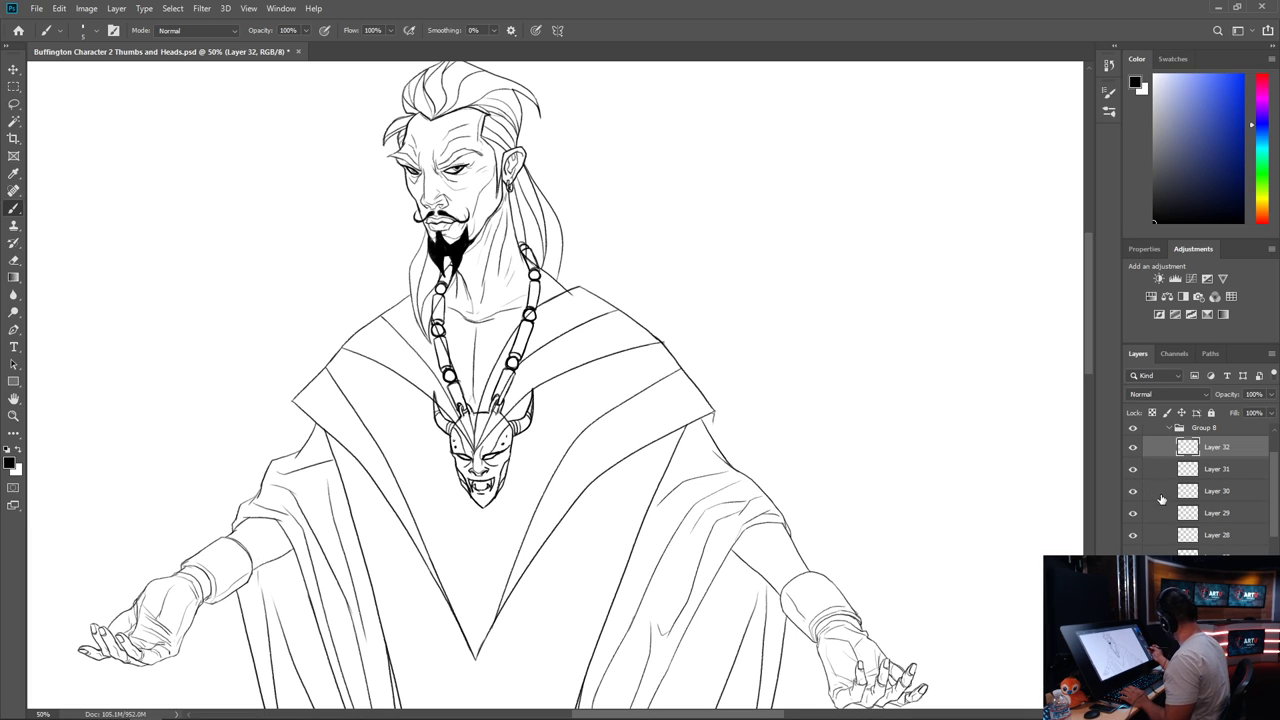
Group Layers 31 and 32 and name the group medaLLION
shift+click(1206, 472)
key(ctrl+g)
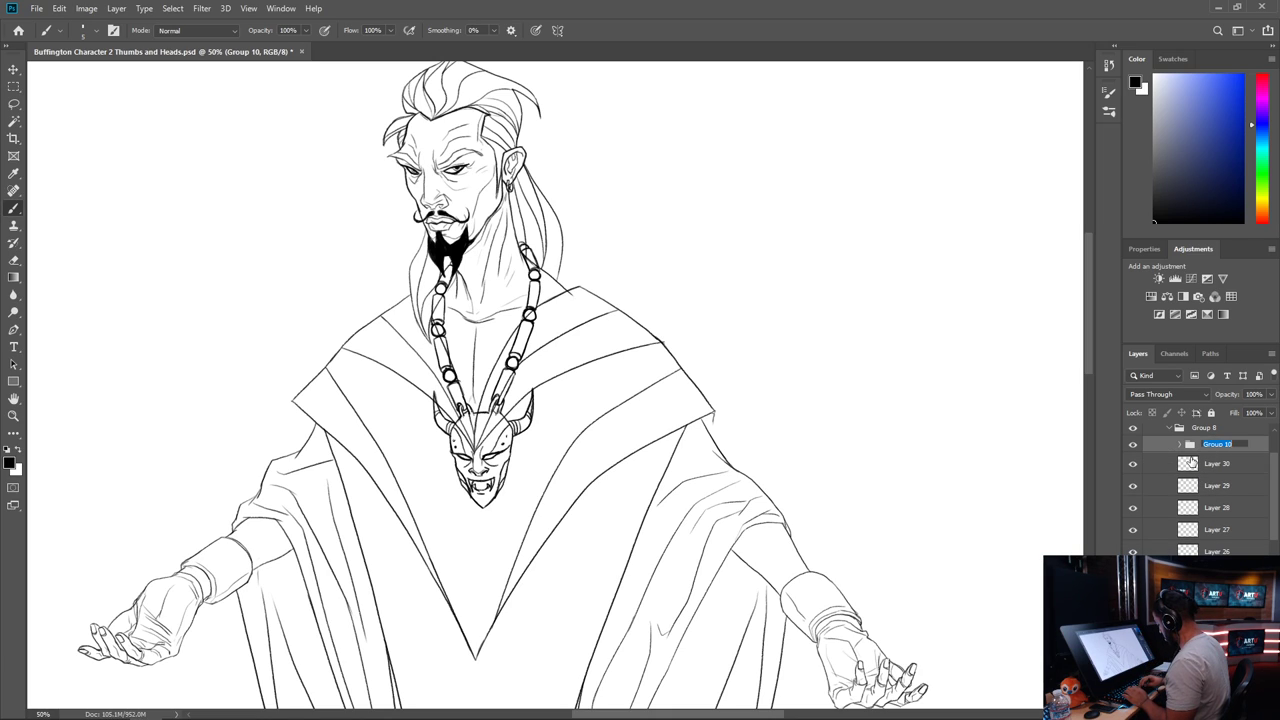
text(meda)
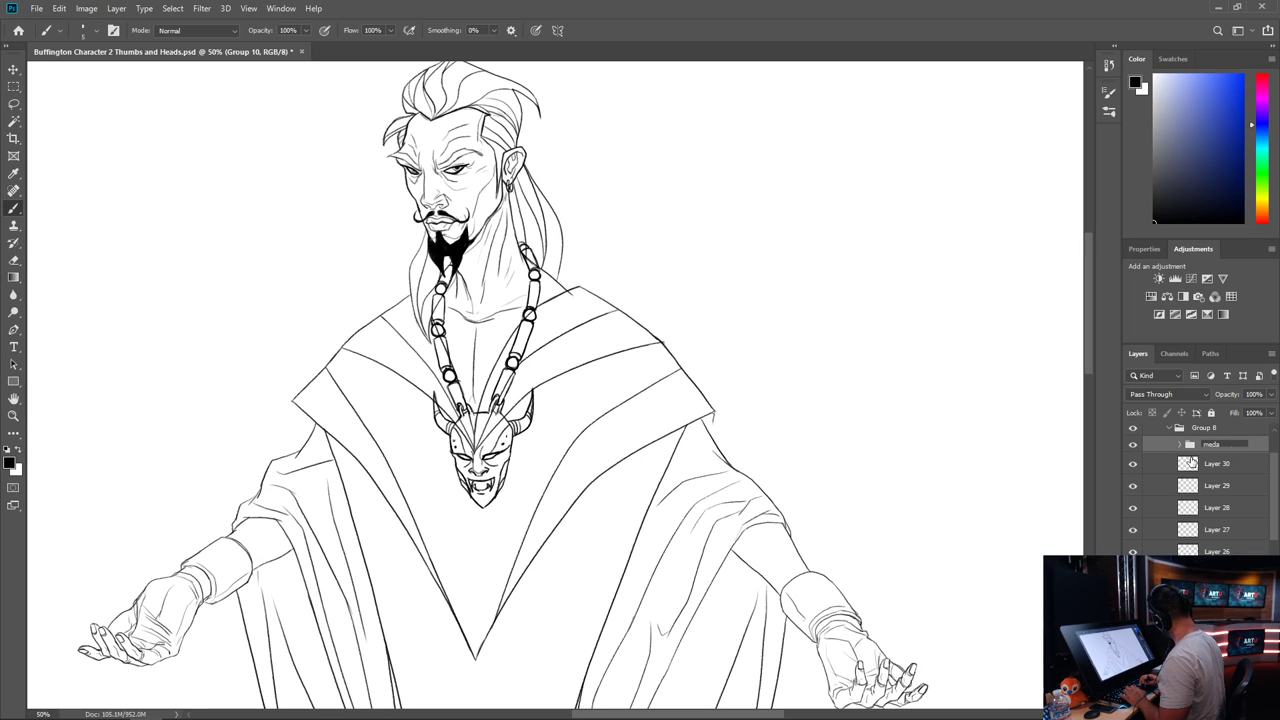
text(LLION)
key(Return)
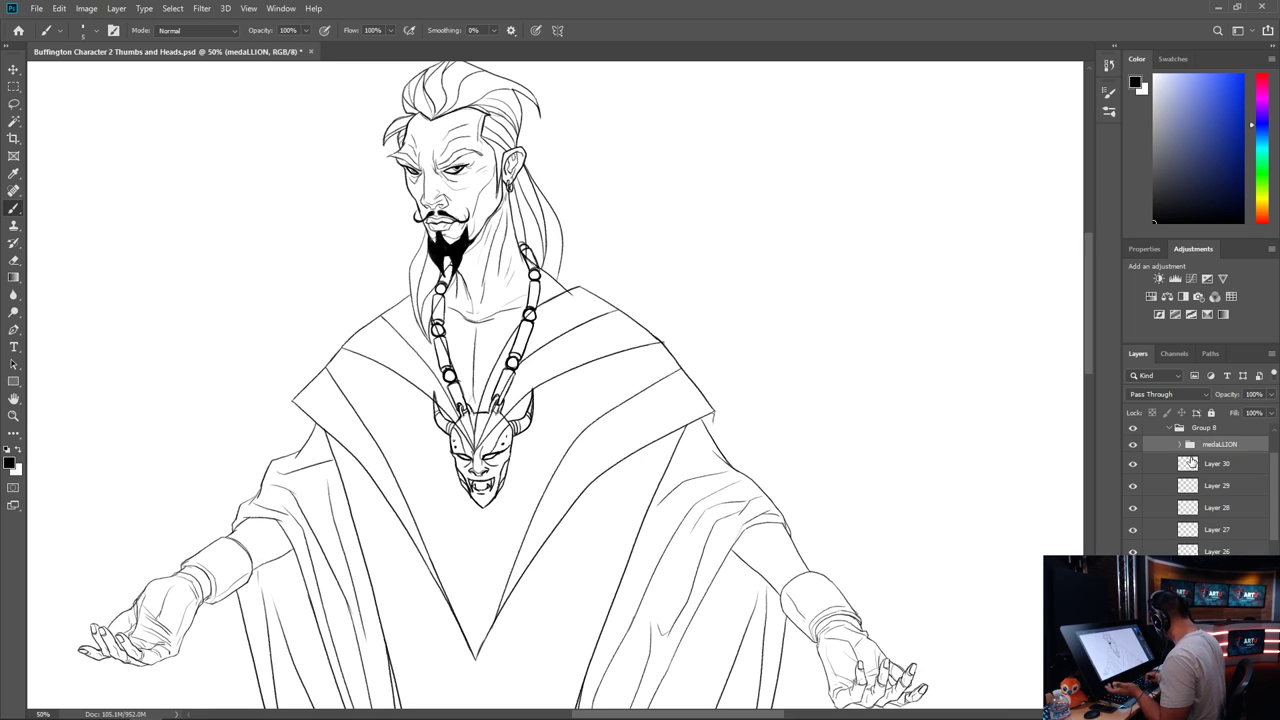
Group the body line-art layers from Layer 30 downward and name the group BODY
click(1133, 464)
click(1133, 464)
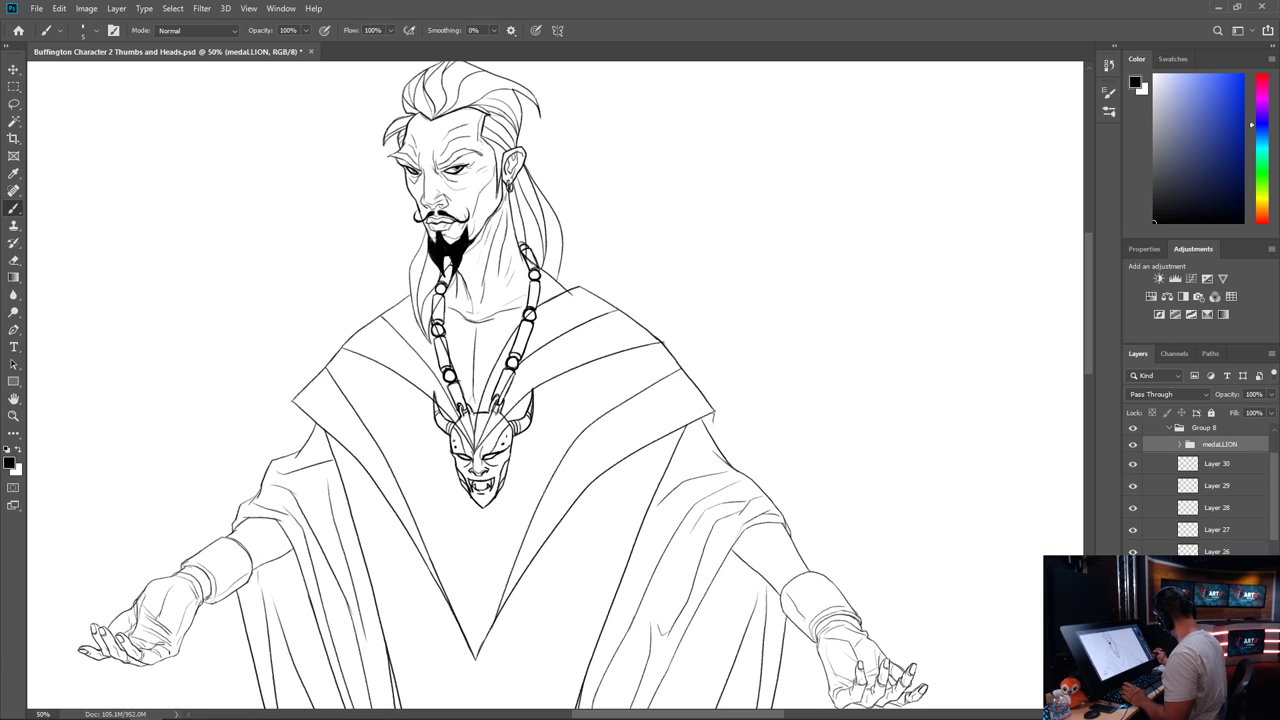
click(1217, 617)
shift+click(1215, 464)
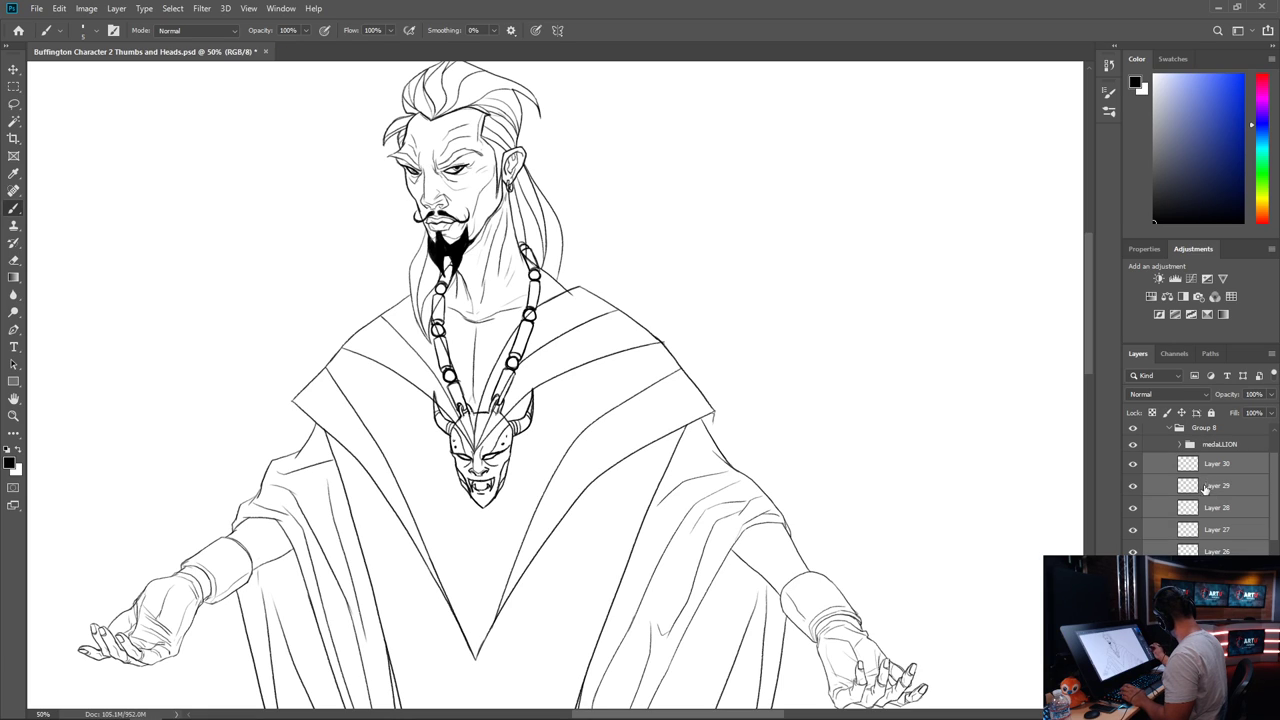
key(ctrl+g)
double_click(1216, 461)
text(BODY)
key(Return)
Expand the BODY group and toggle Layers 28 and 27 to check which line art each one holds
click(1133, 481)
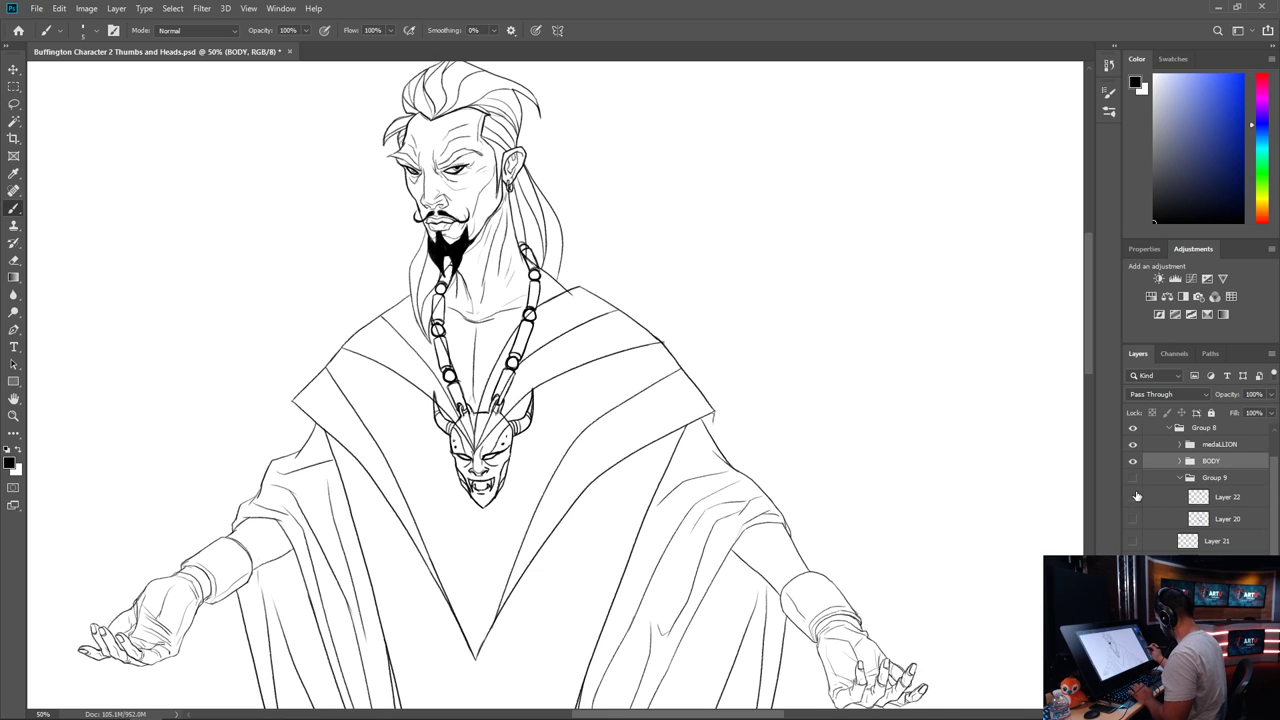
click(1182, 460)
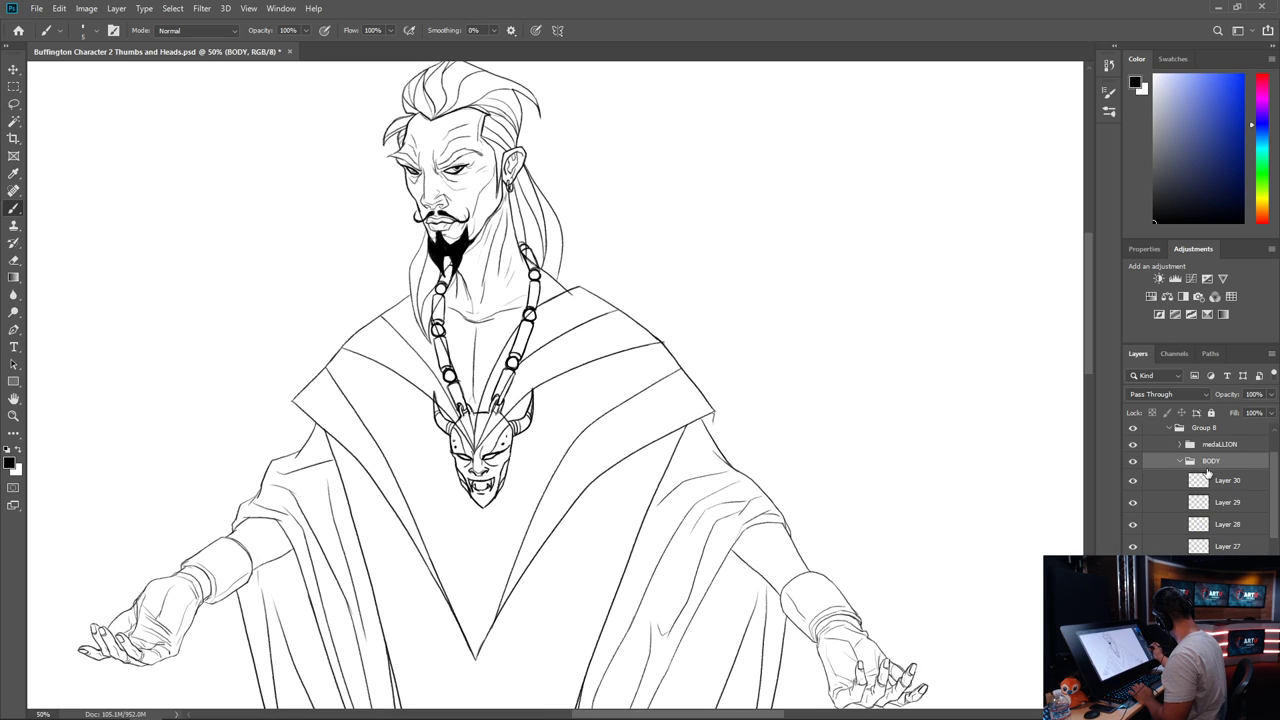
click(1220, 527)
click(1133, 524)
click(1133, 546)
click(1133, 546)
click(1133, 524)
click(1133, 546)
click(1133, 546)
click(1212, 546)
click(1133, 546)
click(1133, 546)
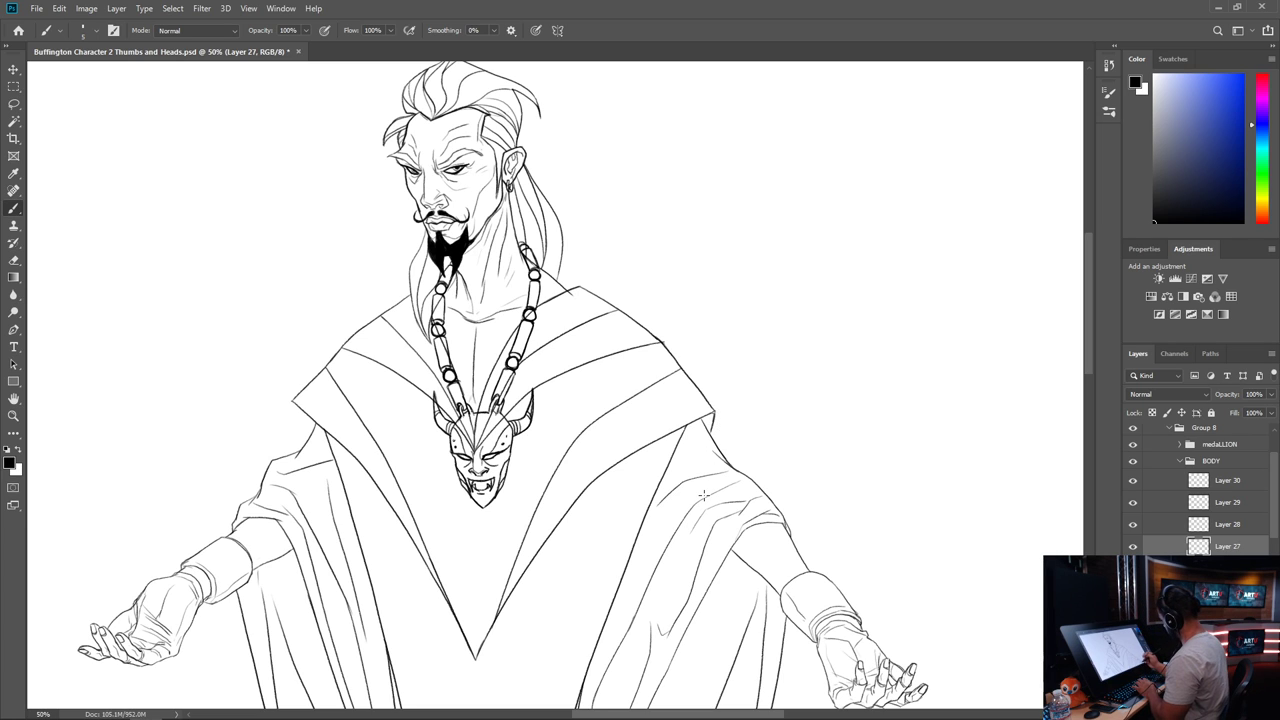
Review the full figure at 25% zoom, comparing it with the medaLLION group hidden and shown
key(ctrl+minus)
key(ctrl+minus)
drag(725, 556, 711, 386)
drag(724, 436, 699, 454)
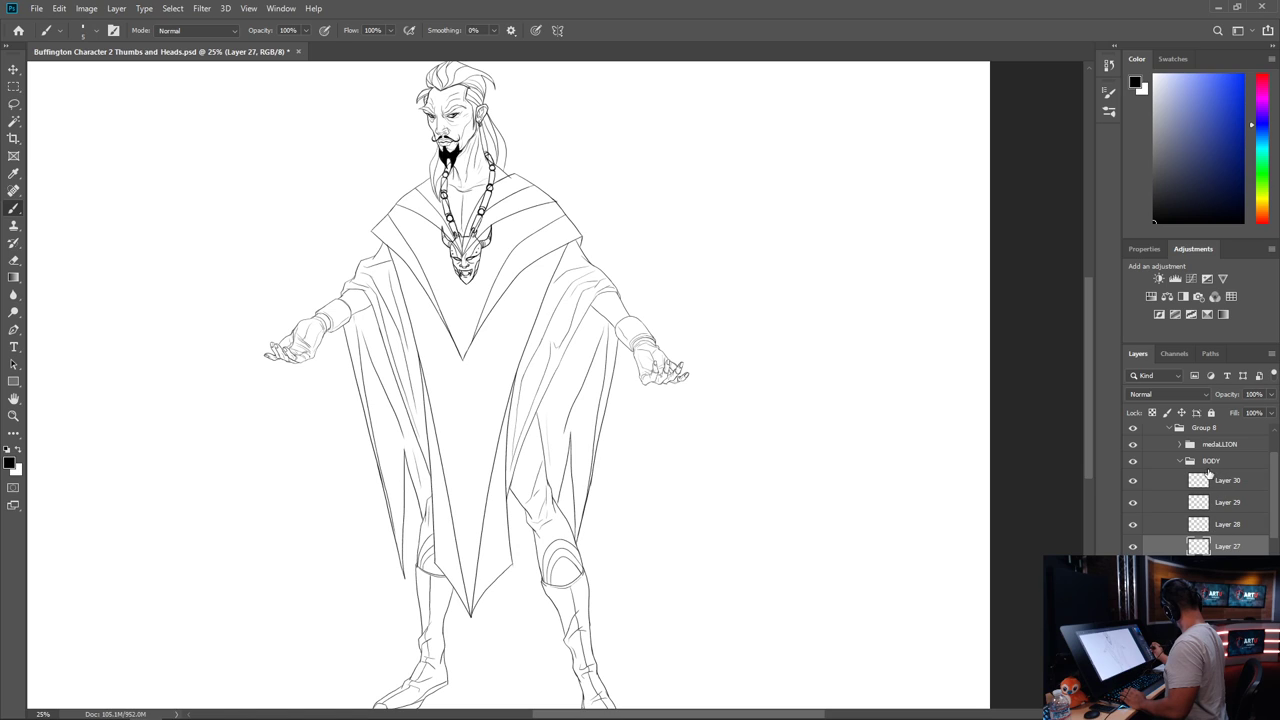
click(1133, 444)
click(1133, 444)
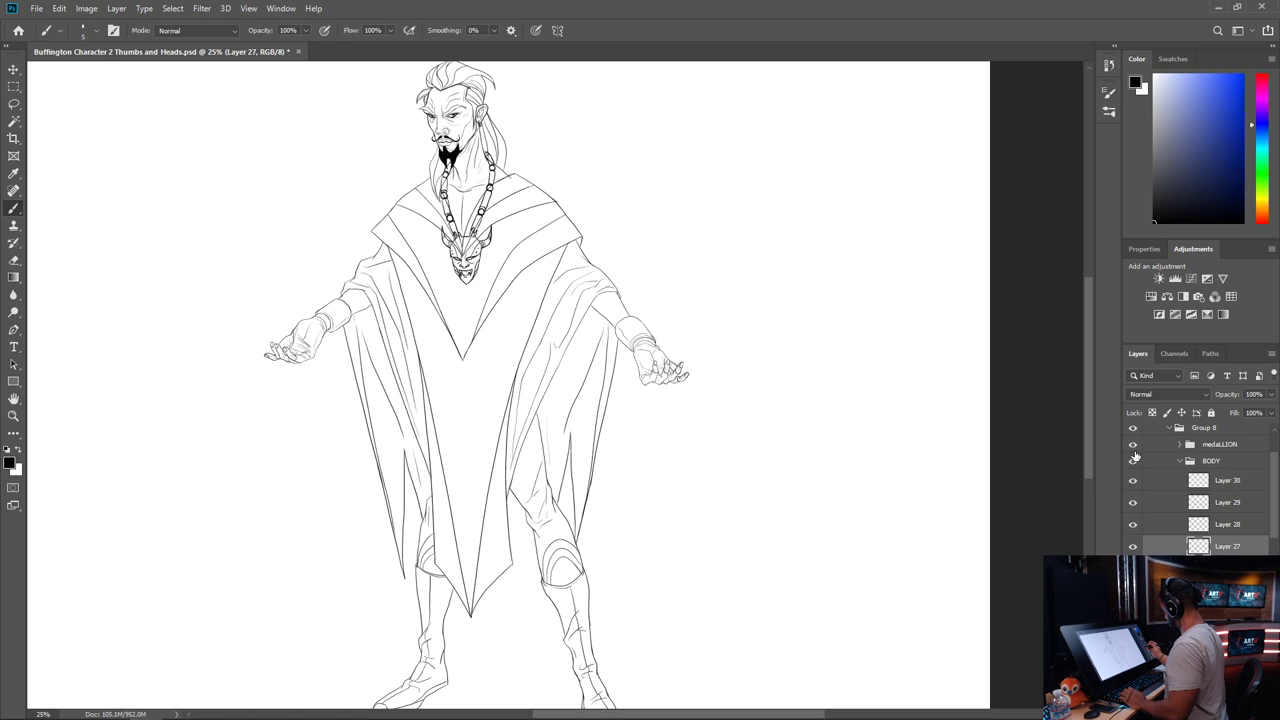
click(1133, 444)
click(1133, 444)
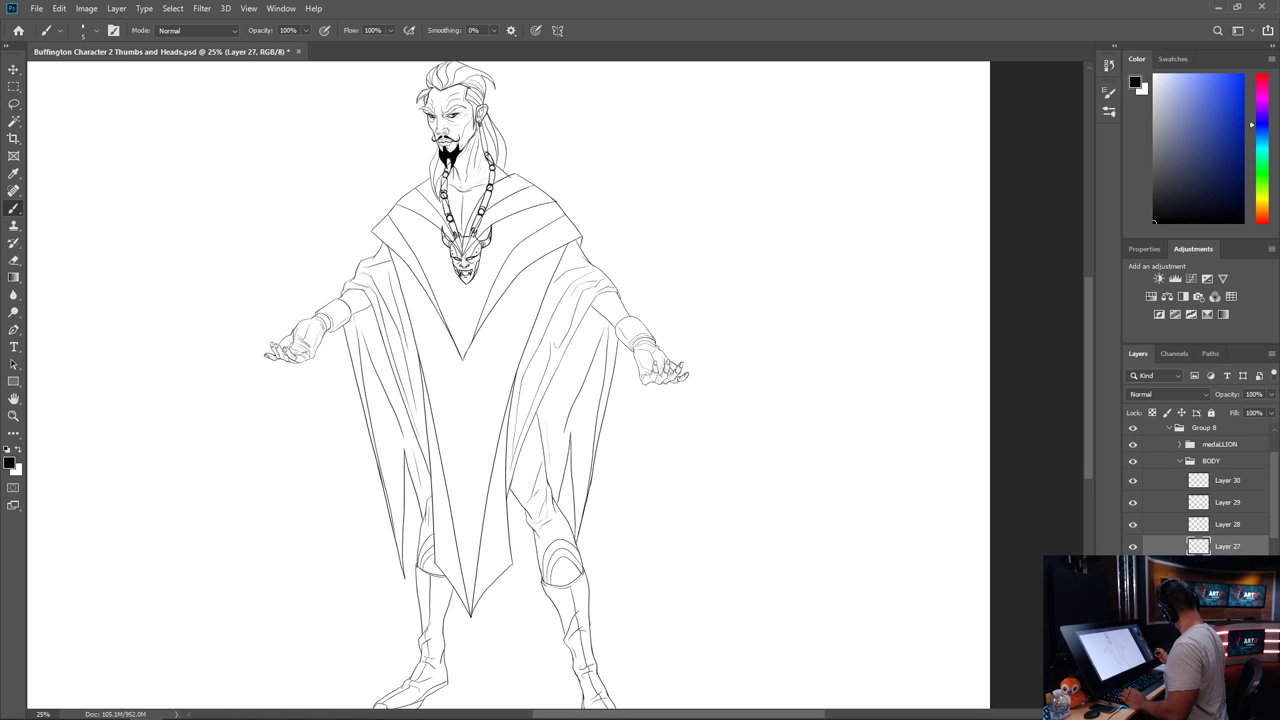
Toggle Layer 27 and the head line art to check which layers and groups hold the remaining parts of the figure
click(1133, 546)
click(1133, 546)
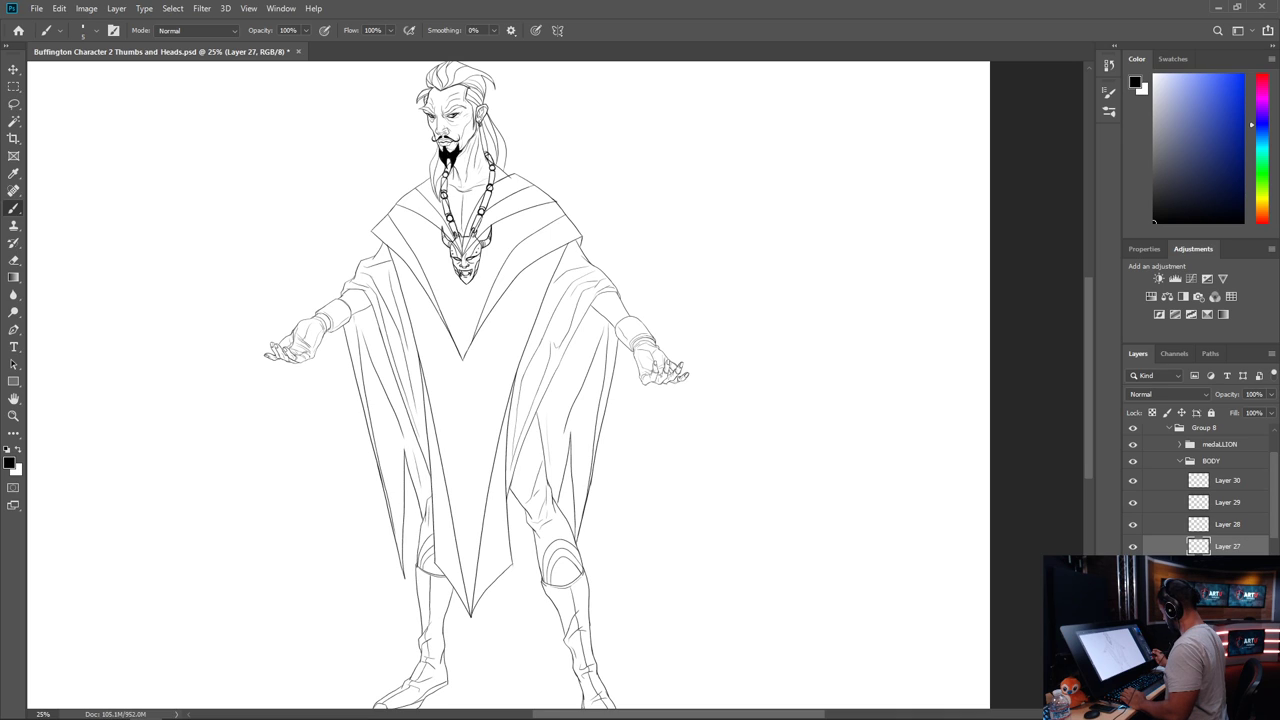
key(ctrl+comma)
key(ctrl+comma)
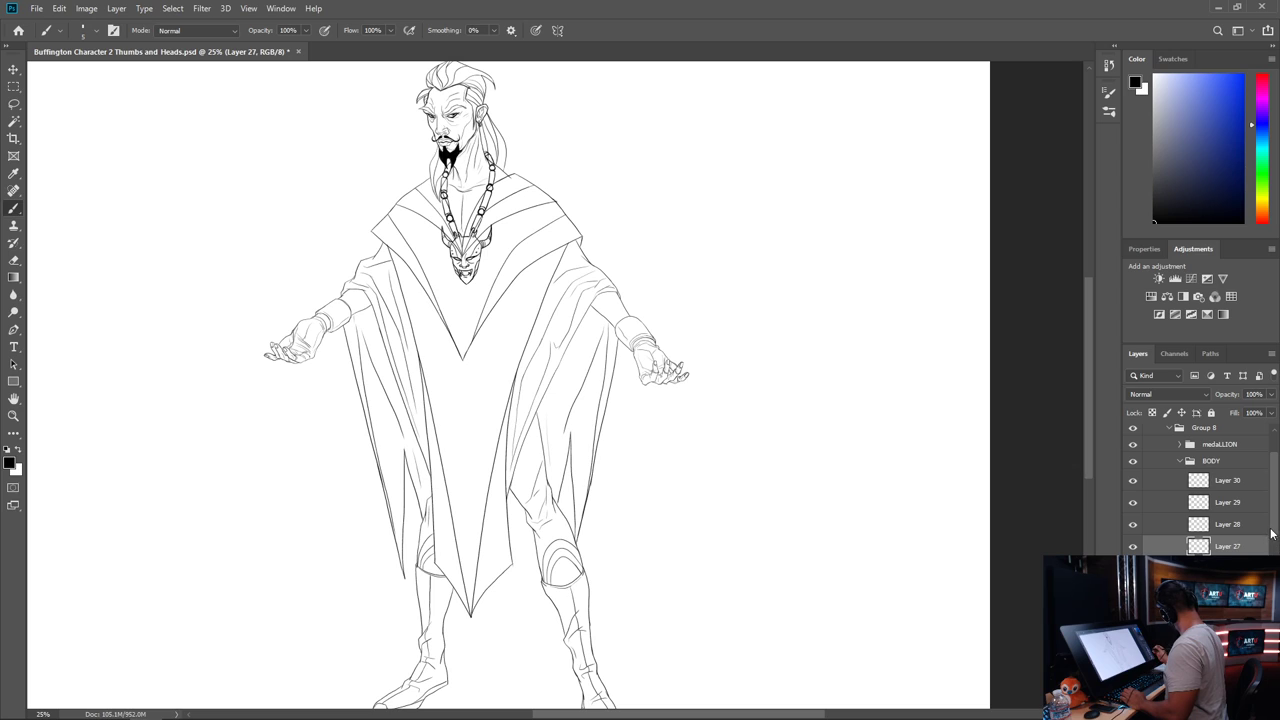
scroll(1271, 534, down, 5)
scroll(1200, 490, up, 1)
key(ctrl+comma)
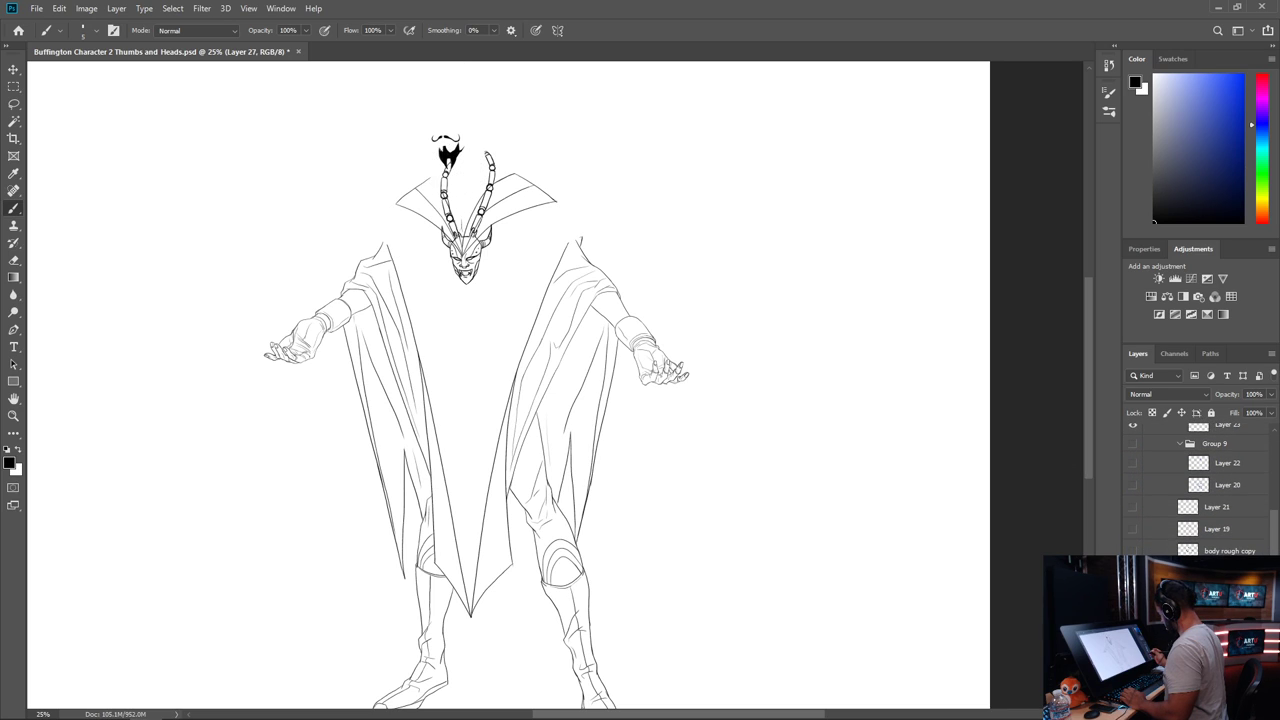
key(ctrl+comma)
Duplicate the head group and place the copy inside the BODY group beneath Layer 23
key(alt+bracketleft)
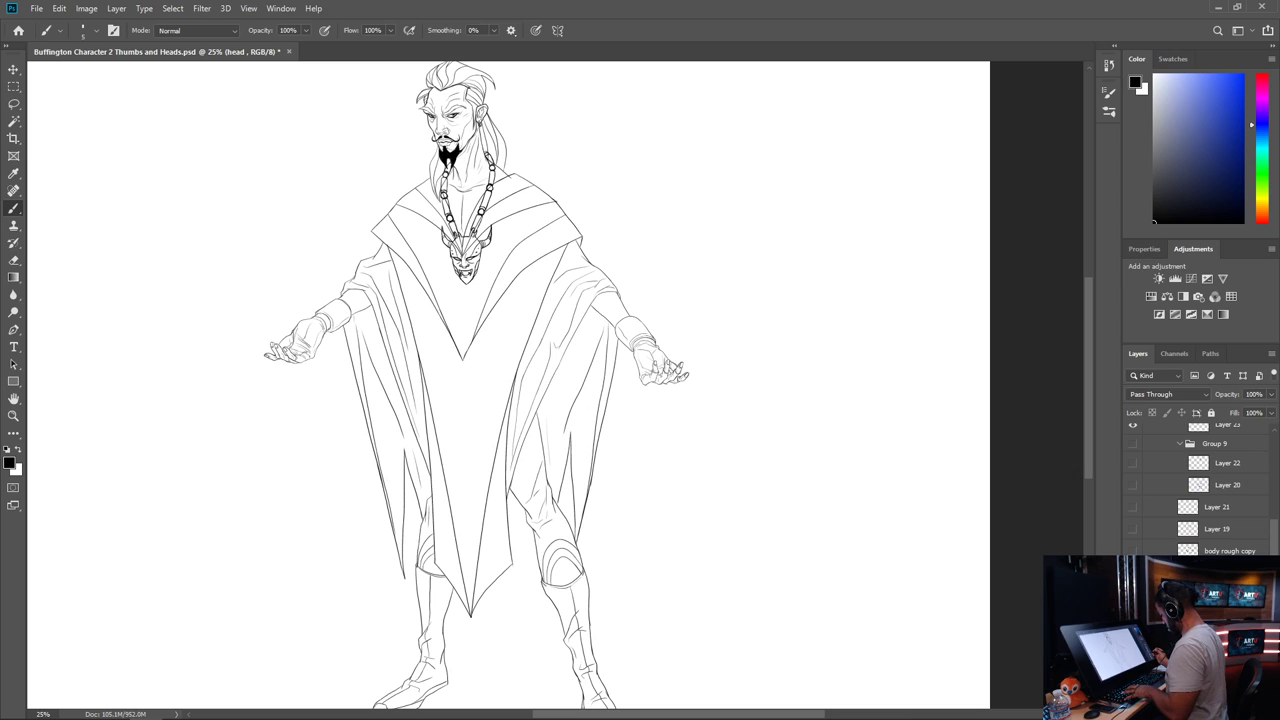
key(ctrl+j)
drag(1220, 566, 1217, 436)
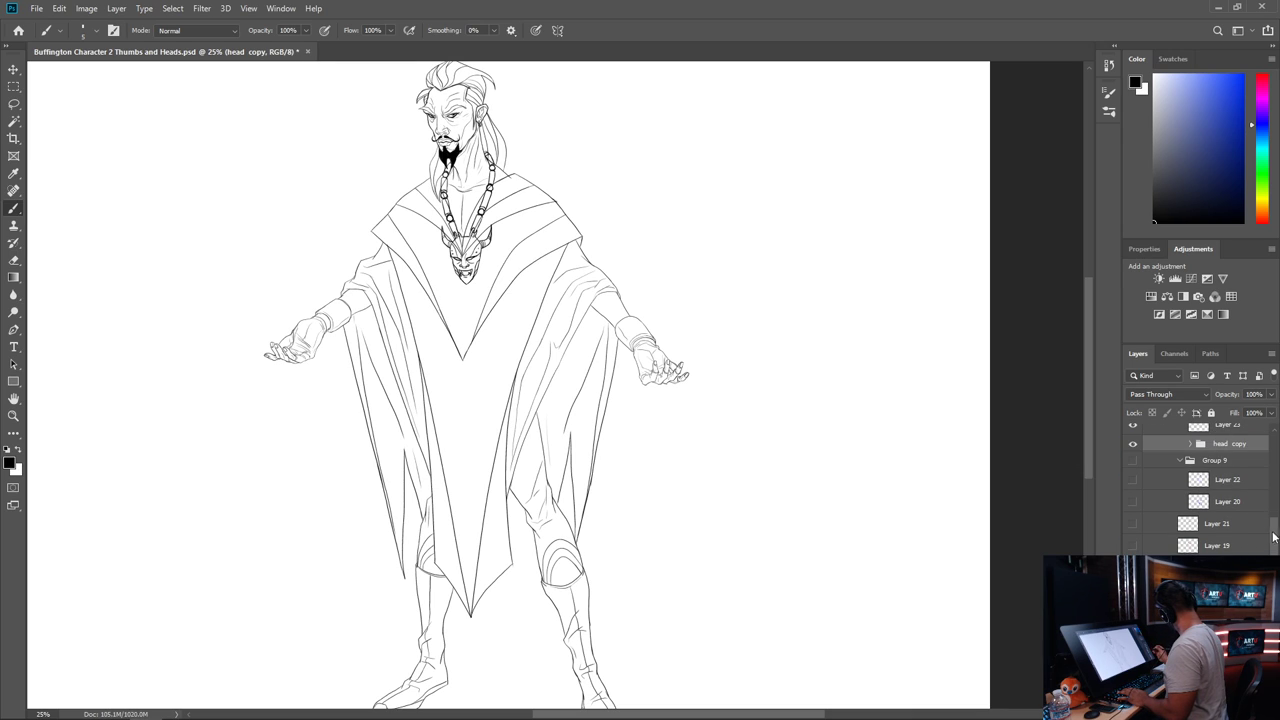
scroll(1262, 467, up, 10)
scroll(1262, 467, down, 2)
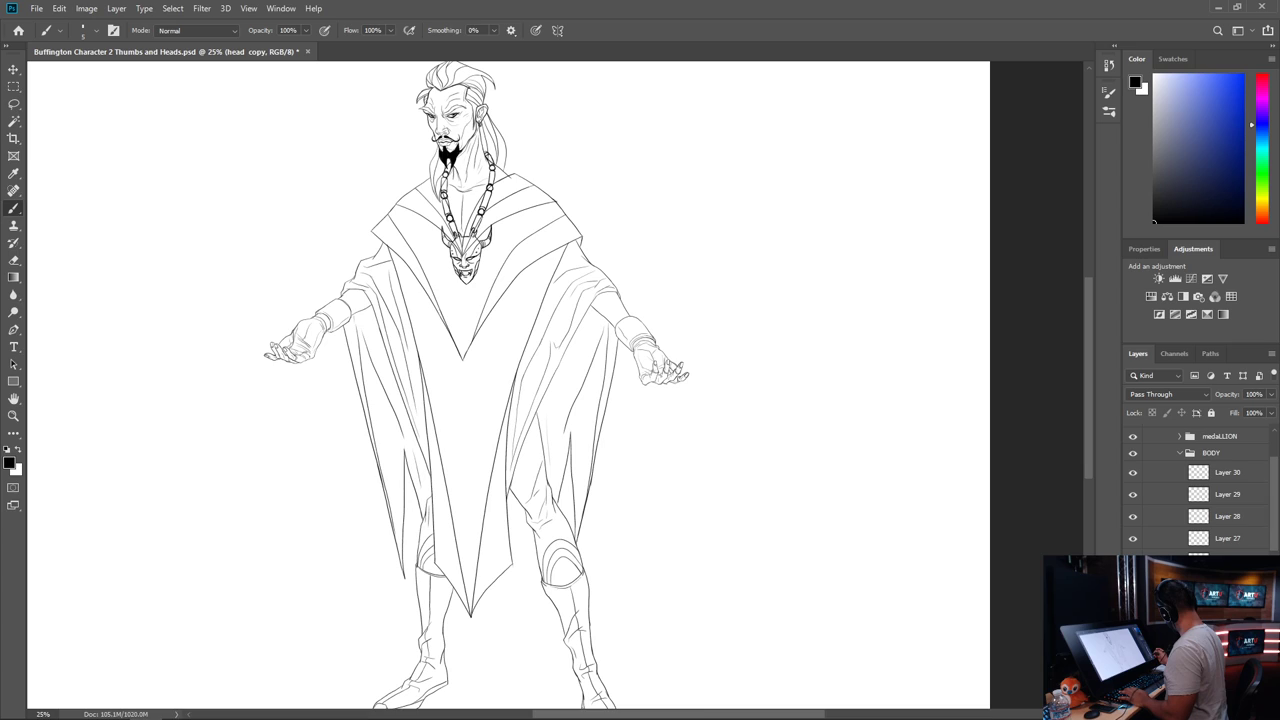
Toggle the lower layers of the BODY group to check which ones hold the facial hair, head and robe line art
key(ctrl+comma)
key(ctrl+comma)
key(ctrl+comma)
key(ctrl+comma)
key(ctrl+comma)
key(ctrl+comma)
key(ctrl+comma)
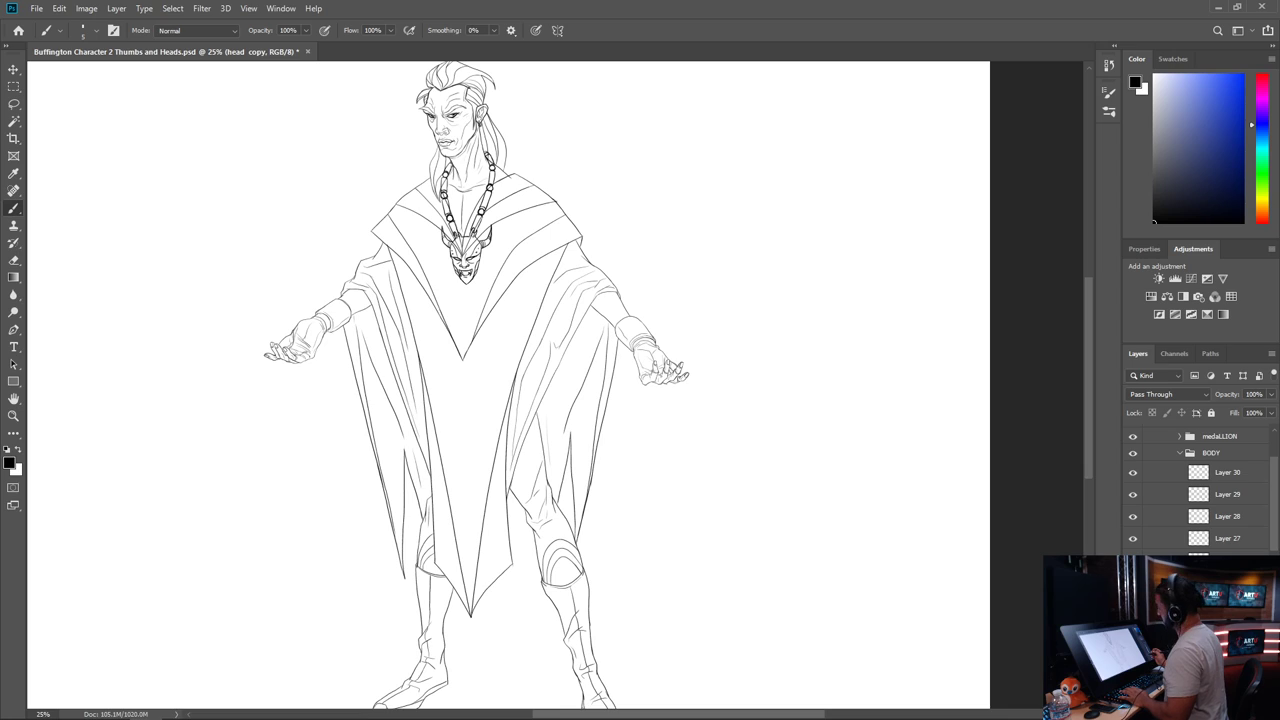
key(ctrl+comma)
key(ctrl+comma)
key(ctrl+shift+z)
key(ctrl+shift+z)
key(ctrl+comma)
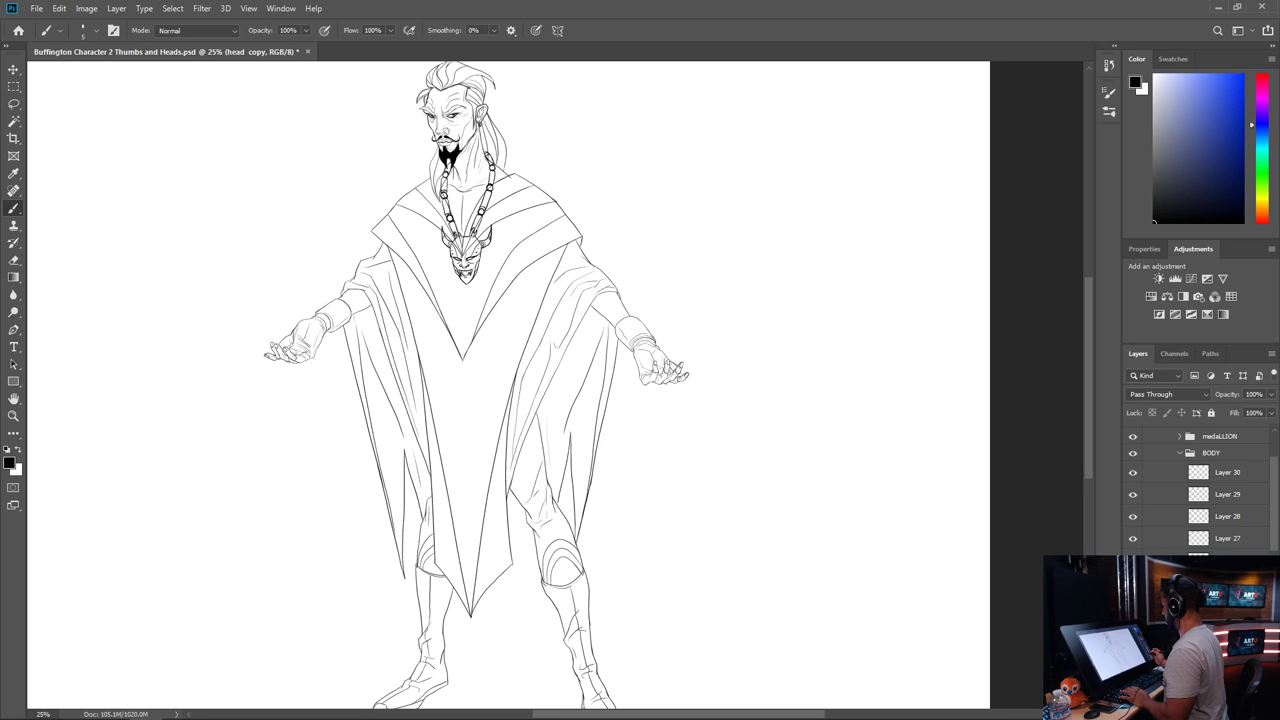
key(ctrl+comma)
key(ctrl+comma)
Duplicate Layer 24, lasso the areas inside the necklace and pendant, and delete the robe lines running through the demon head
key(alt+bracketleft)
key(ctrl+j)
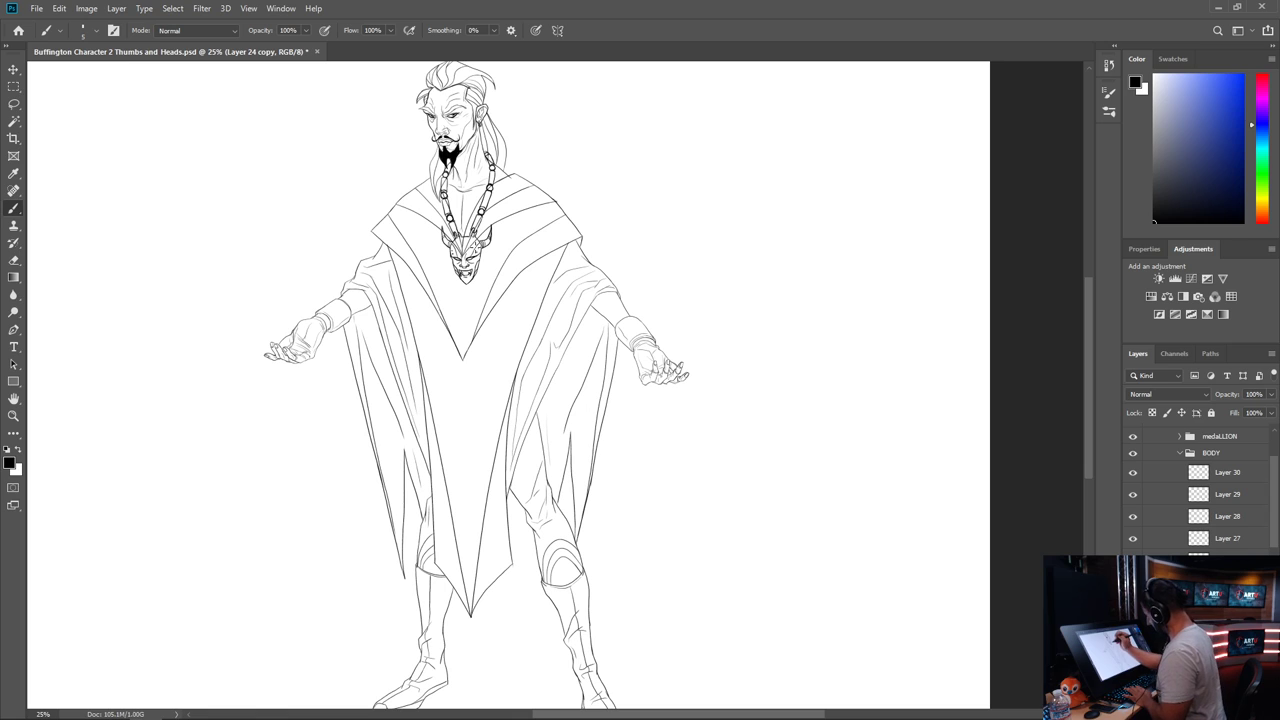
key(ctrl+plus)
key(ctrl+plus)
drag(470, 268, 606, 573)
key(l)
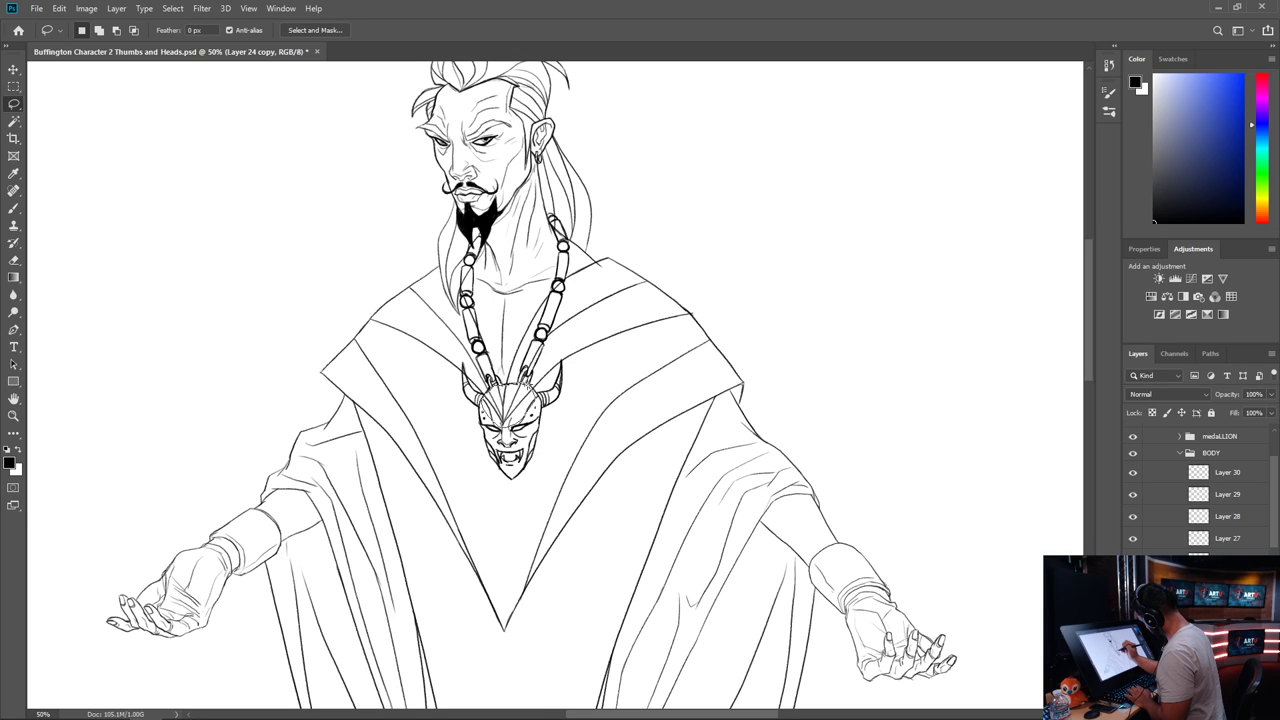
key(shift)
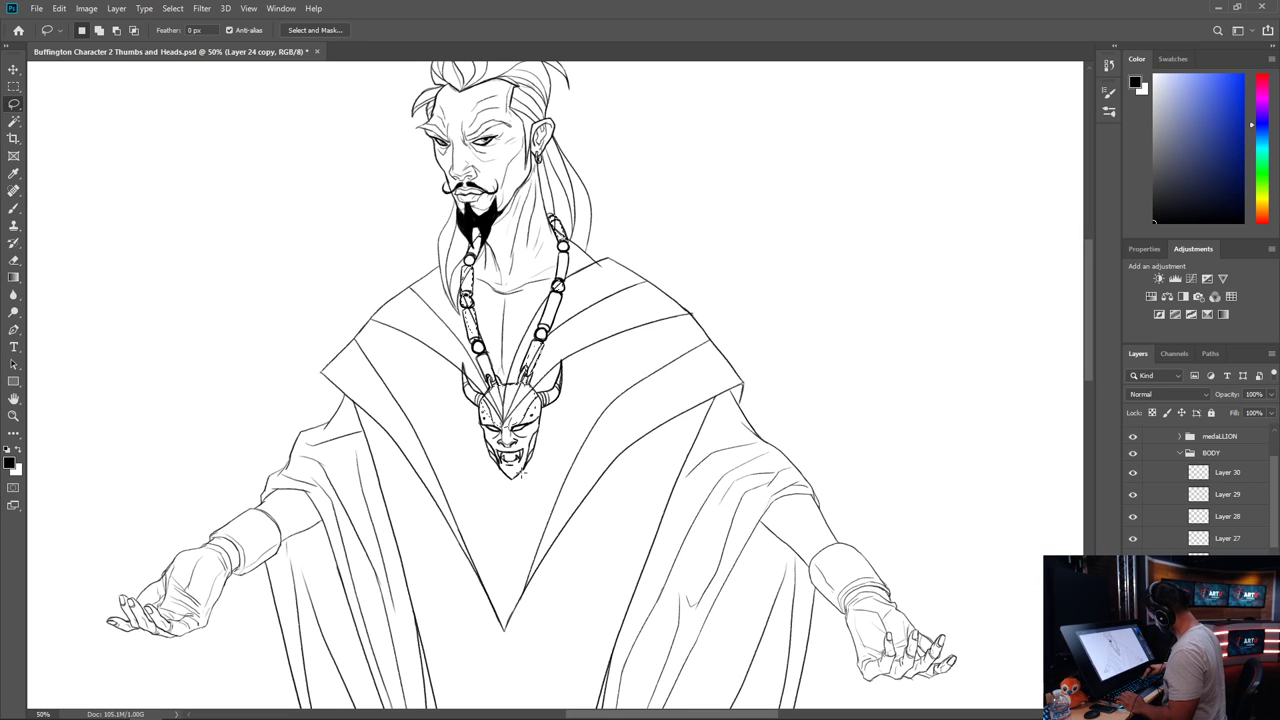
key(Delete)
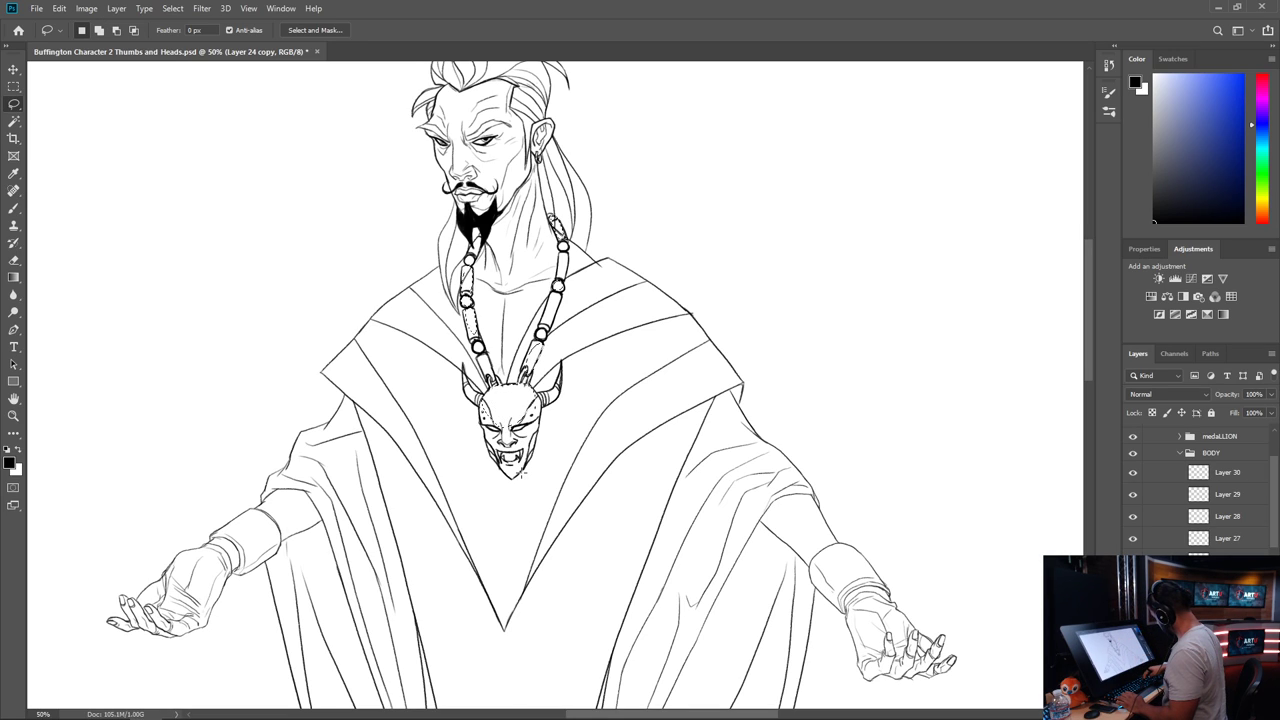
Duplicate the final head layer inside the head copy group and delete its lines showing through the necklace beads
click(1227, 558)
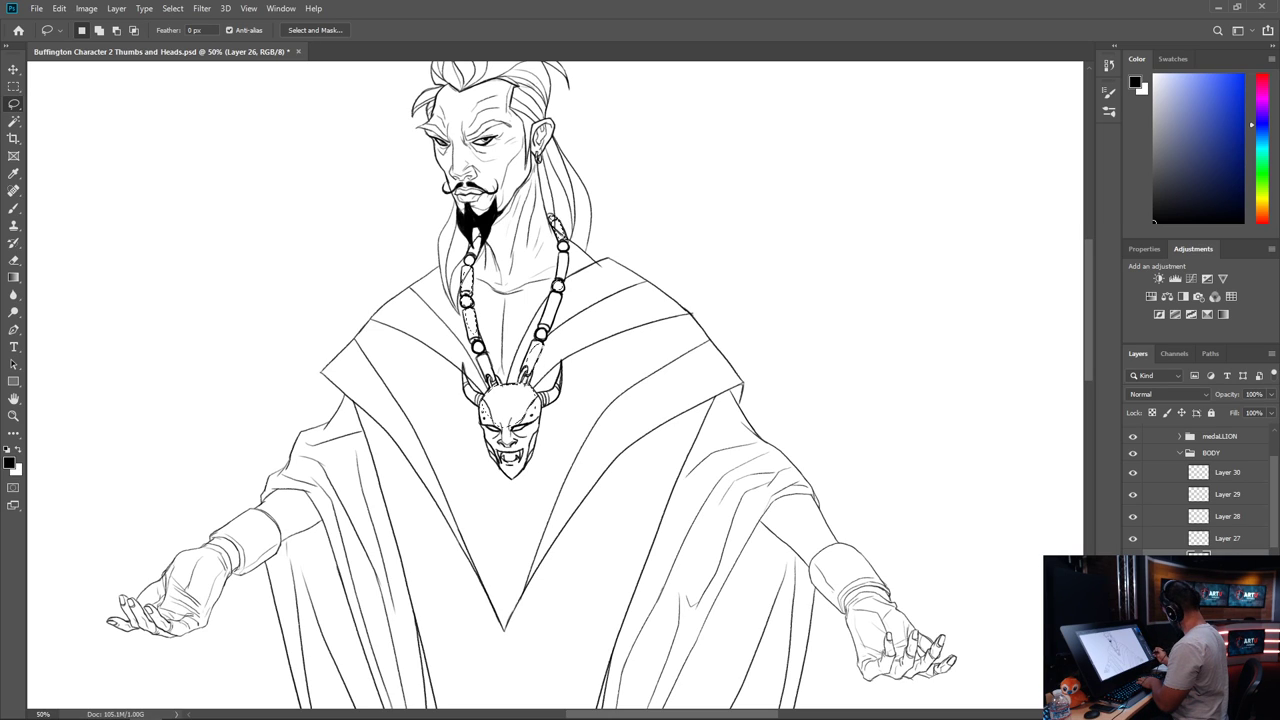
key(alt+[)
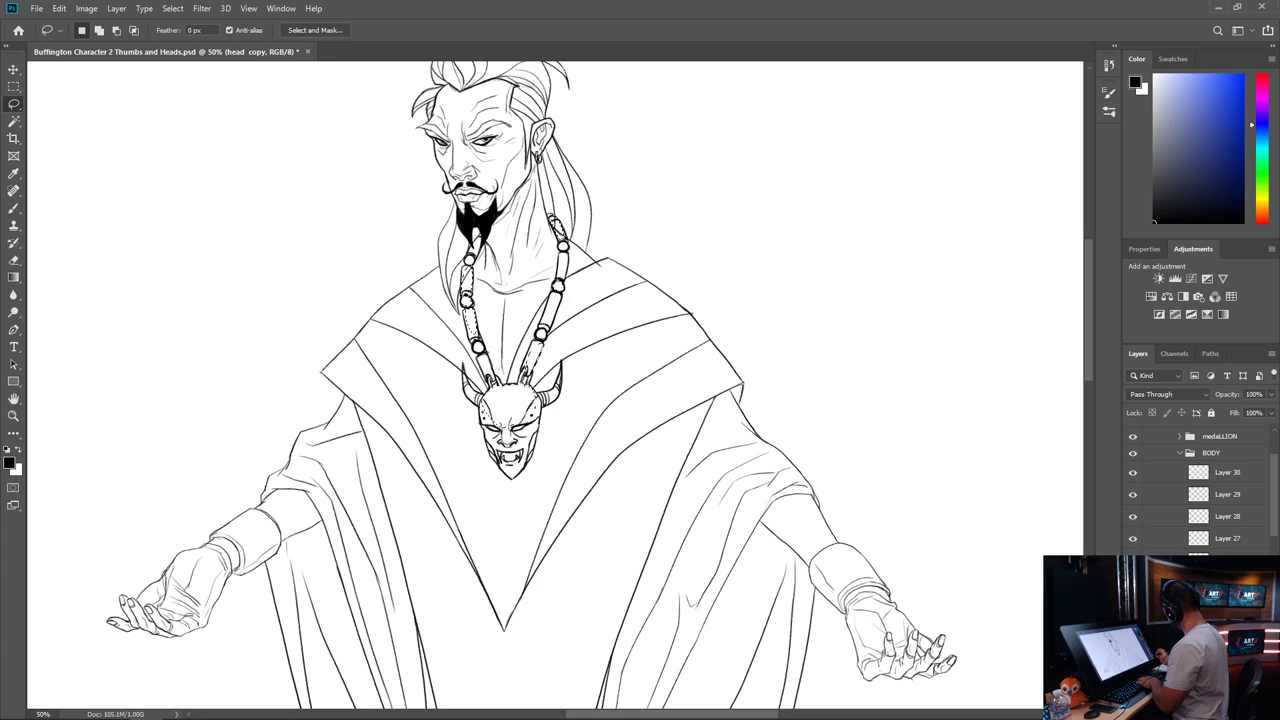
scroll(1260, 528, down, 3)
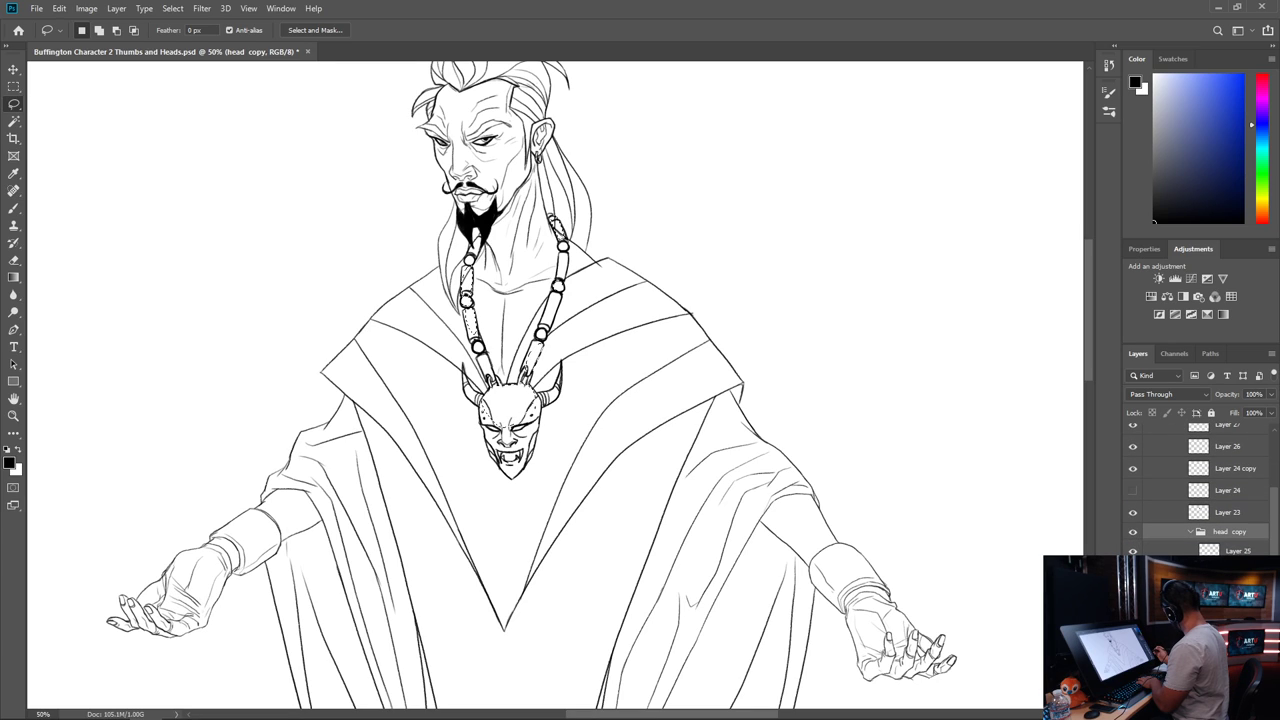
key(alt+[)
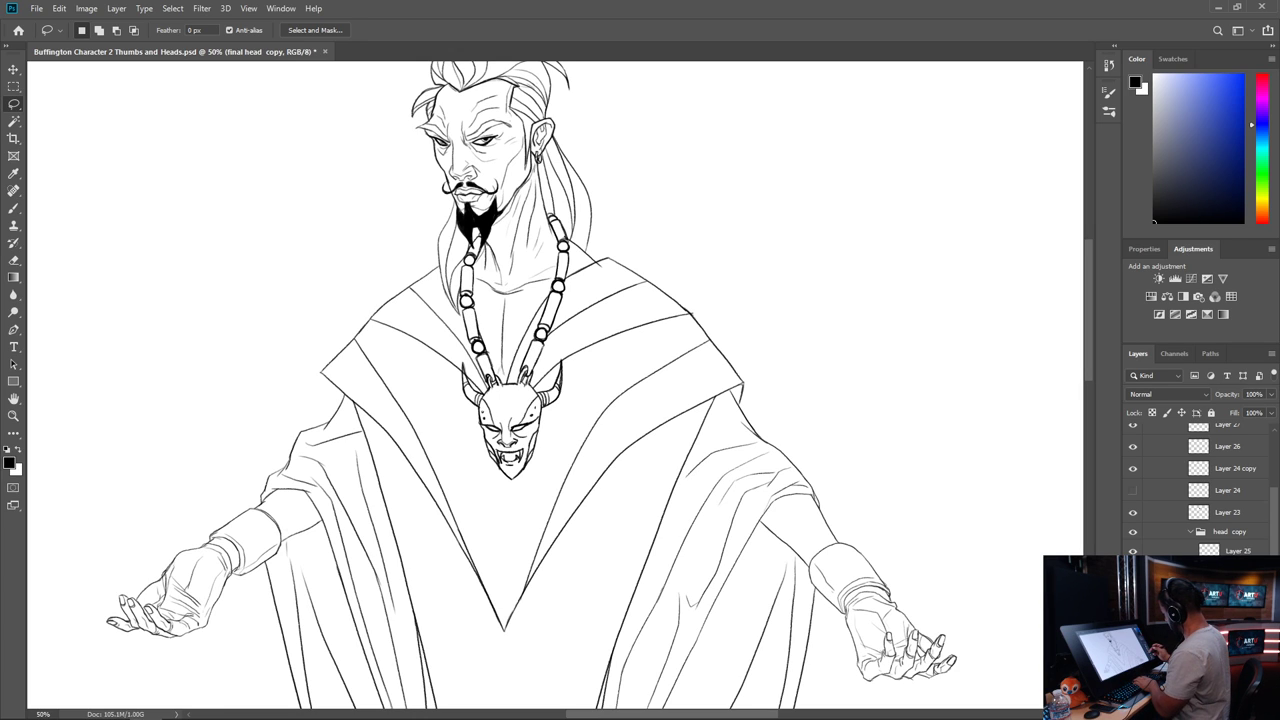
Review the full figure at 16.7% zoom and inspect the layers in the BODY and head copy groups by toggling visibility
key(ctrl+minus)
key(ctrl+minus)
key(ctrl+minus)
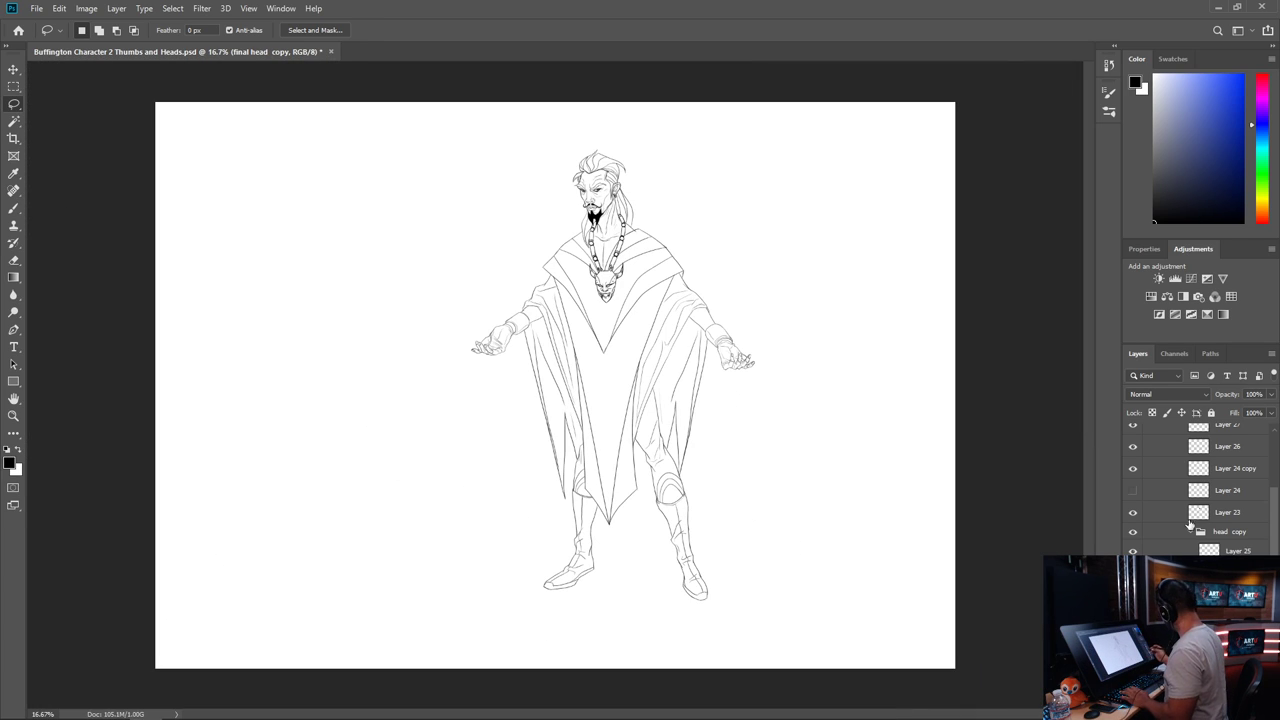
scroll(1274, 505, up, 5)
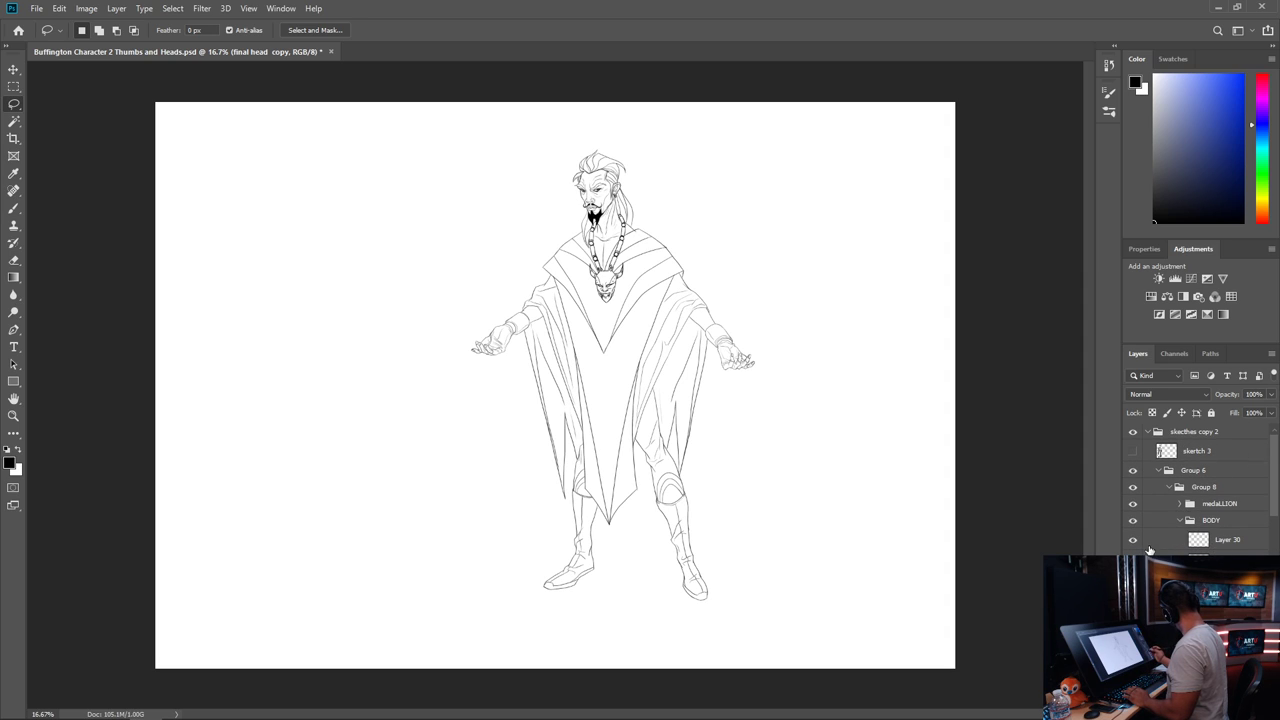
scroll(1275, 495, down, 10)
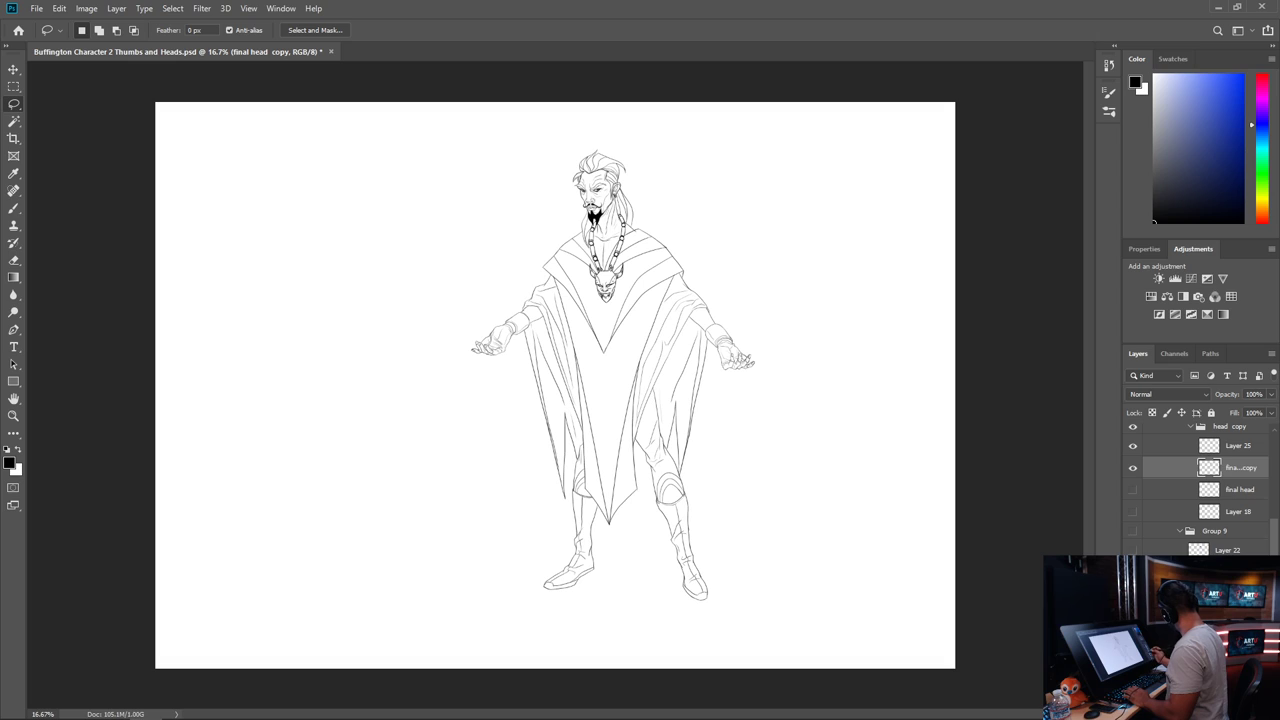
scroll(1273, 533, up, 3)
click(1133, 516)
click(1133, 516)
Collapse Group 6 and move the sketch 3 layer beneath it
click(1199, 495)
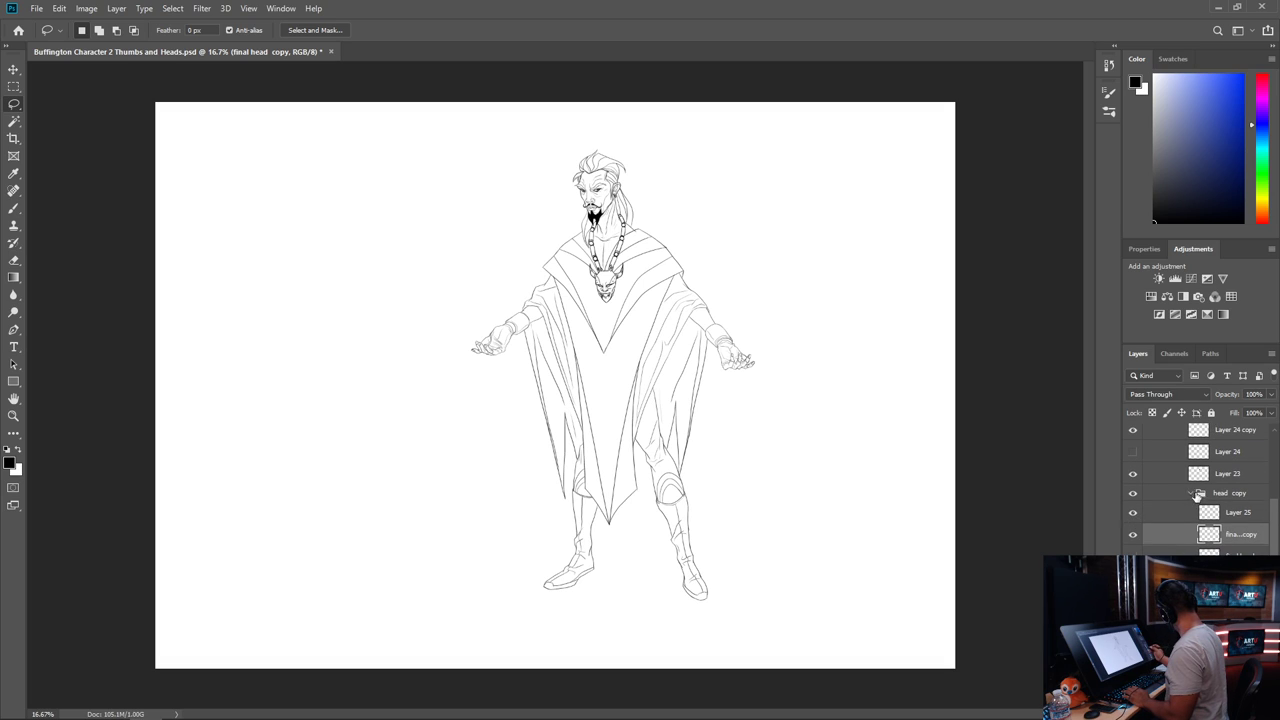
scroll(1261, 483, up, 5)
scroll(1220, 470, up, 1)
click(1133, 443)
click(1133, 443)
click(1158, 441)
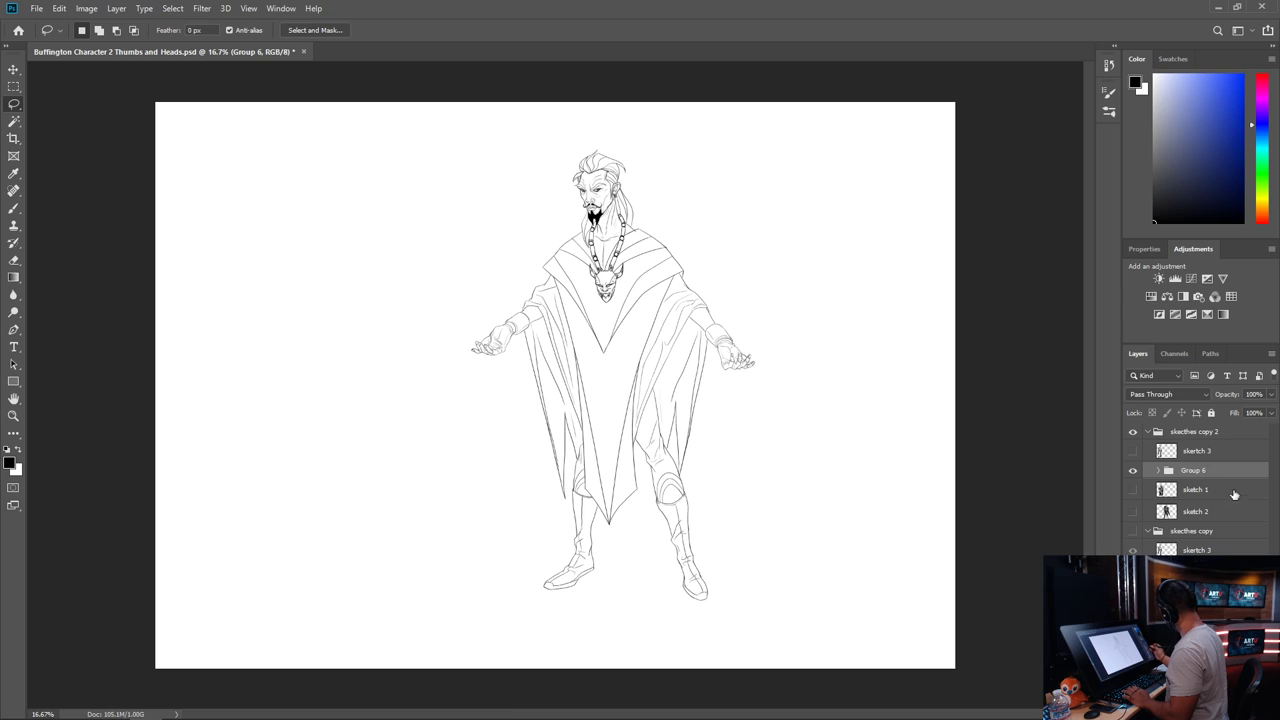
drag(1223, 454, 1213, 479)
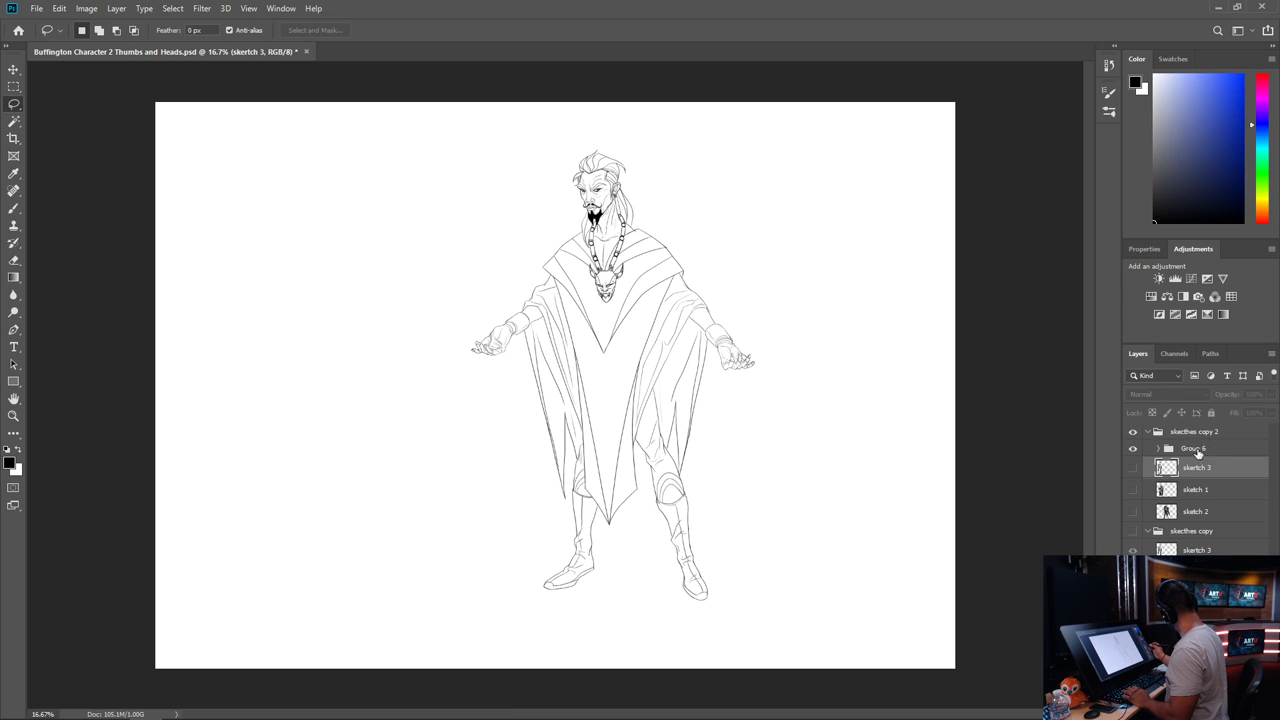
Duplicate Group 6, hide the original group, and expand the copy
click(1199, 452)
key(ctrl+j)
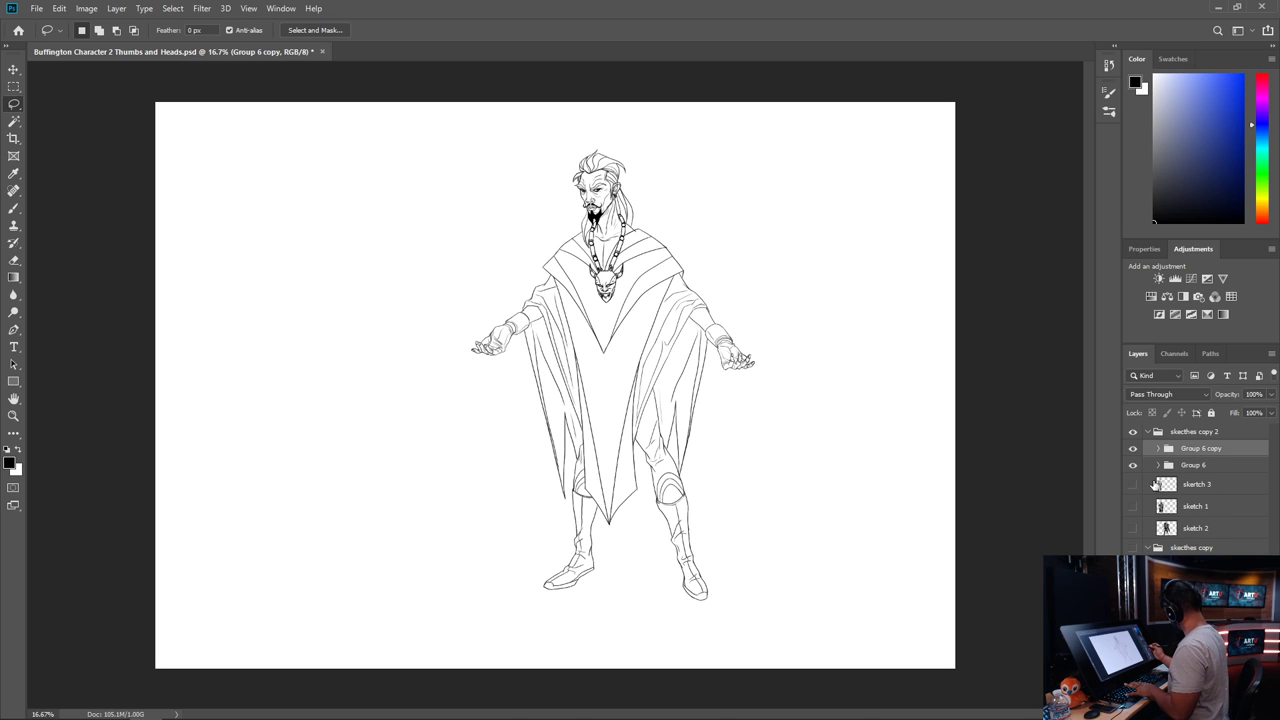
click(1133, 465)
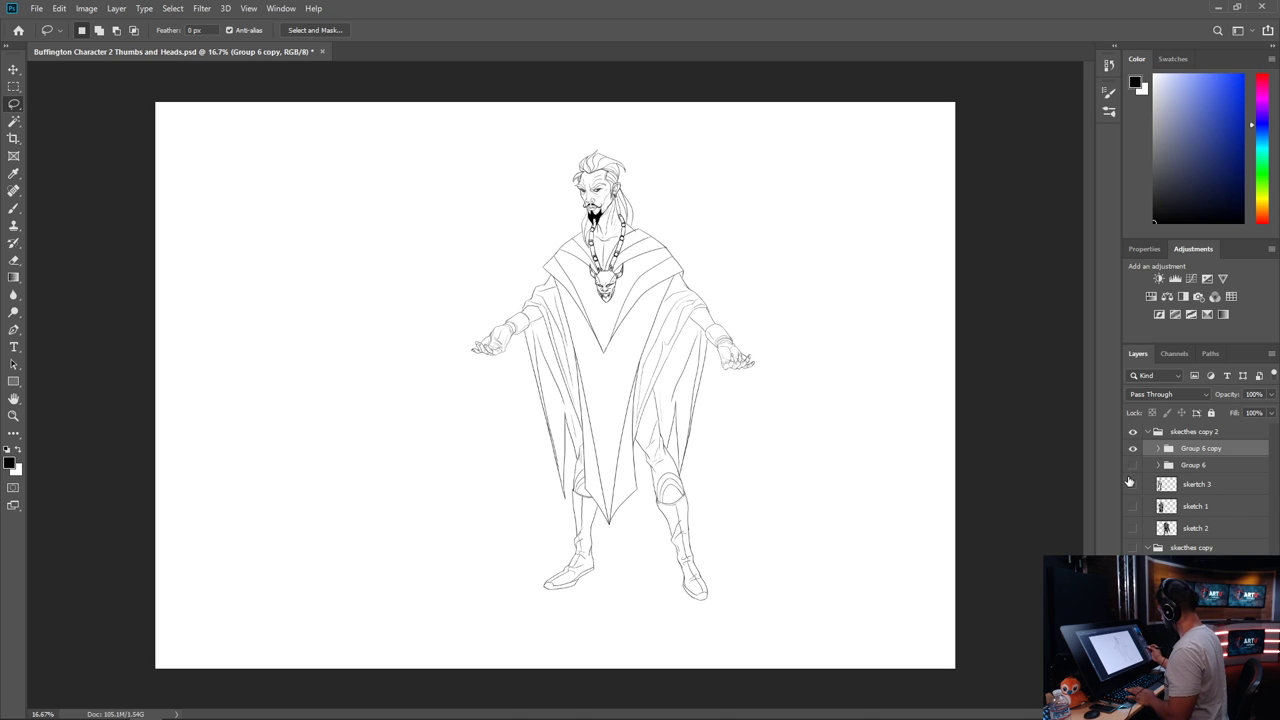
click(1158, 449)
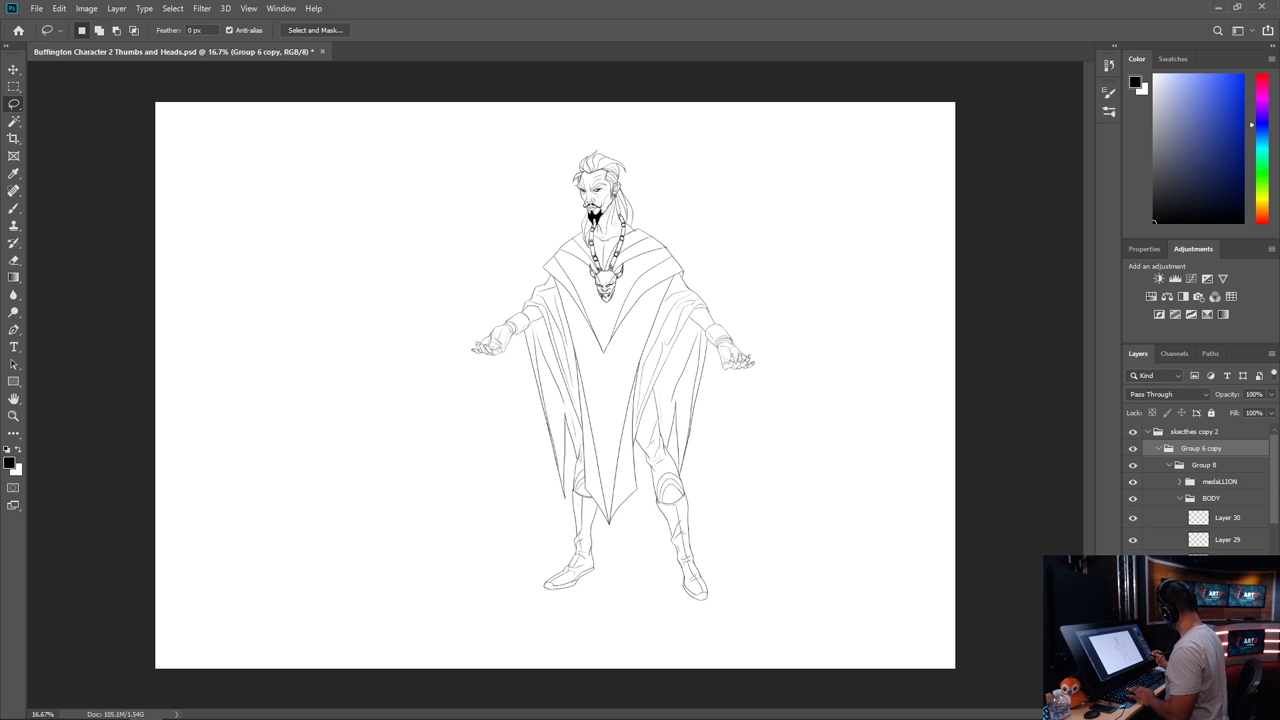
Duplicate Layer 23, the facial hair layer, inside Group 6 copy
key(ctrl+z)
key(ctrl+shift+z)
key(ctrl+shift+z)
key(ctrl+z)
key(ctrl+shift+z)
key(ctrl+j)
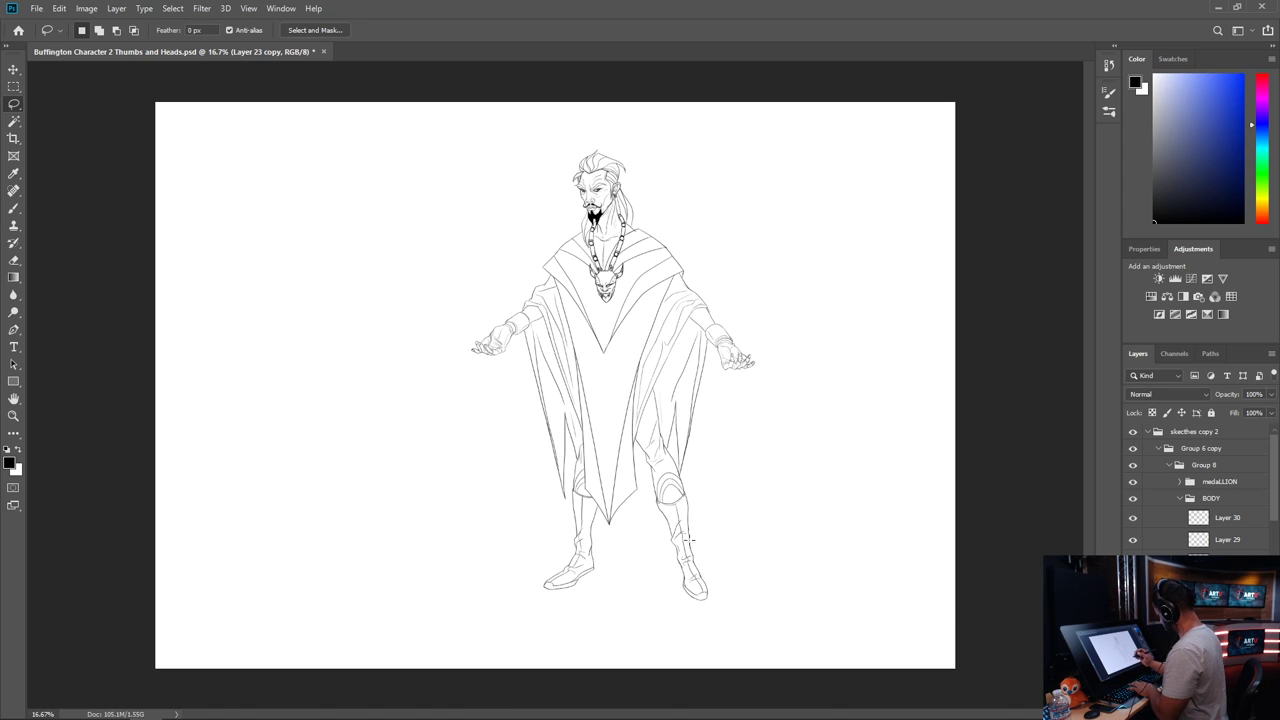
mouse_move(610, 200)
mouse_down()
mouse_move(575, 205)
mouse_move(618, 200)
mouse_up()
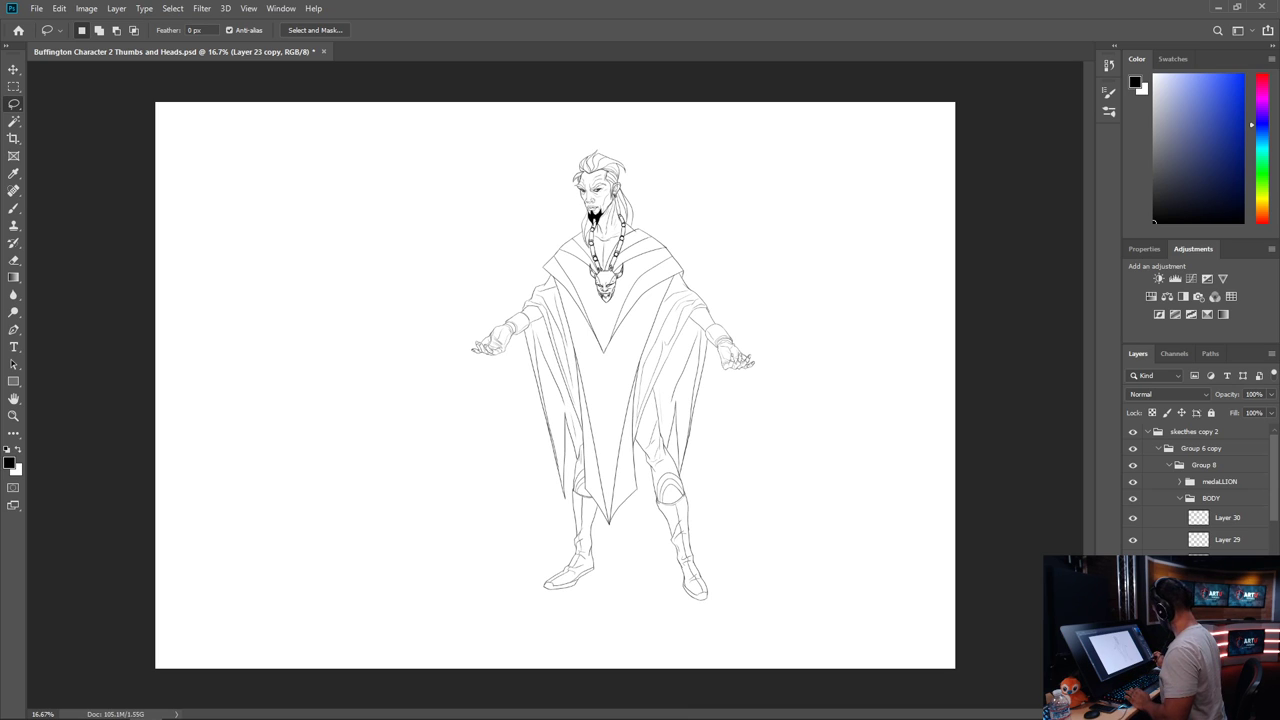
Delete the mustache from Layer 23 copy and review the whole figure at 25% zoom
key(ctrl+plus)
key(ctrl+plus)
key(ctrl+plus)
drag(871, 440, 800, 717)
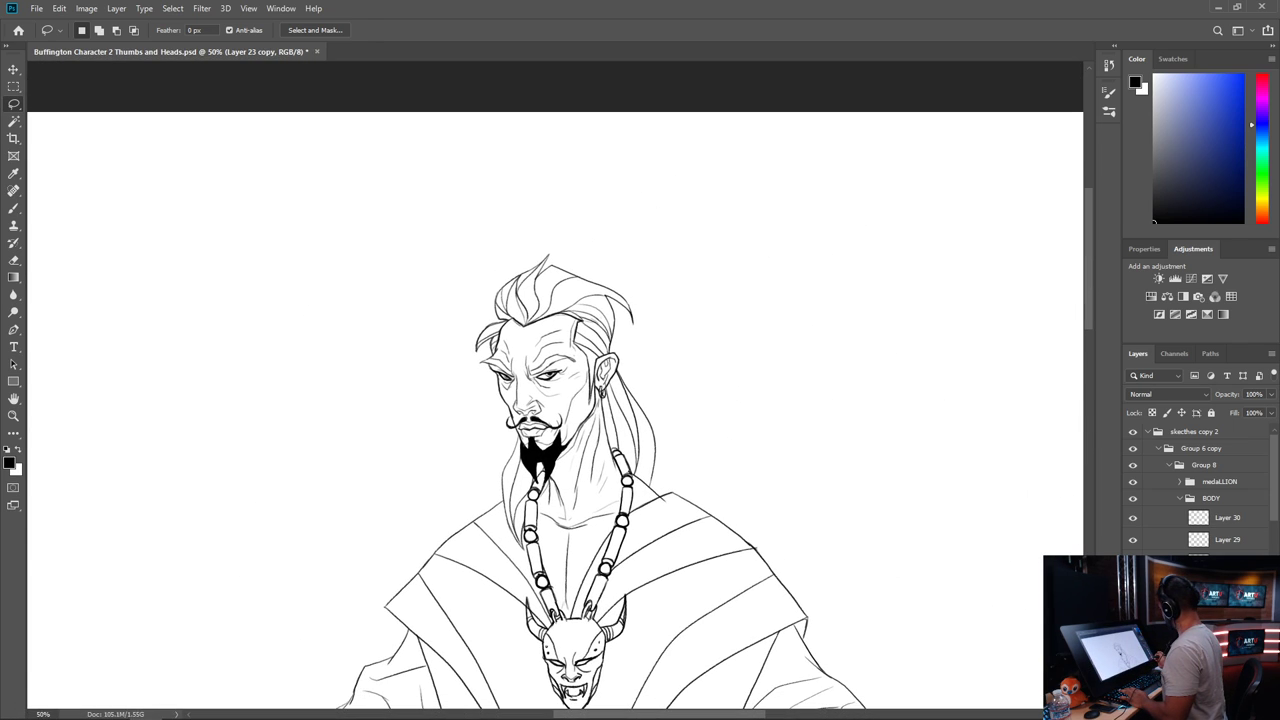
key(ctrl+t)
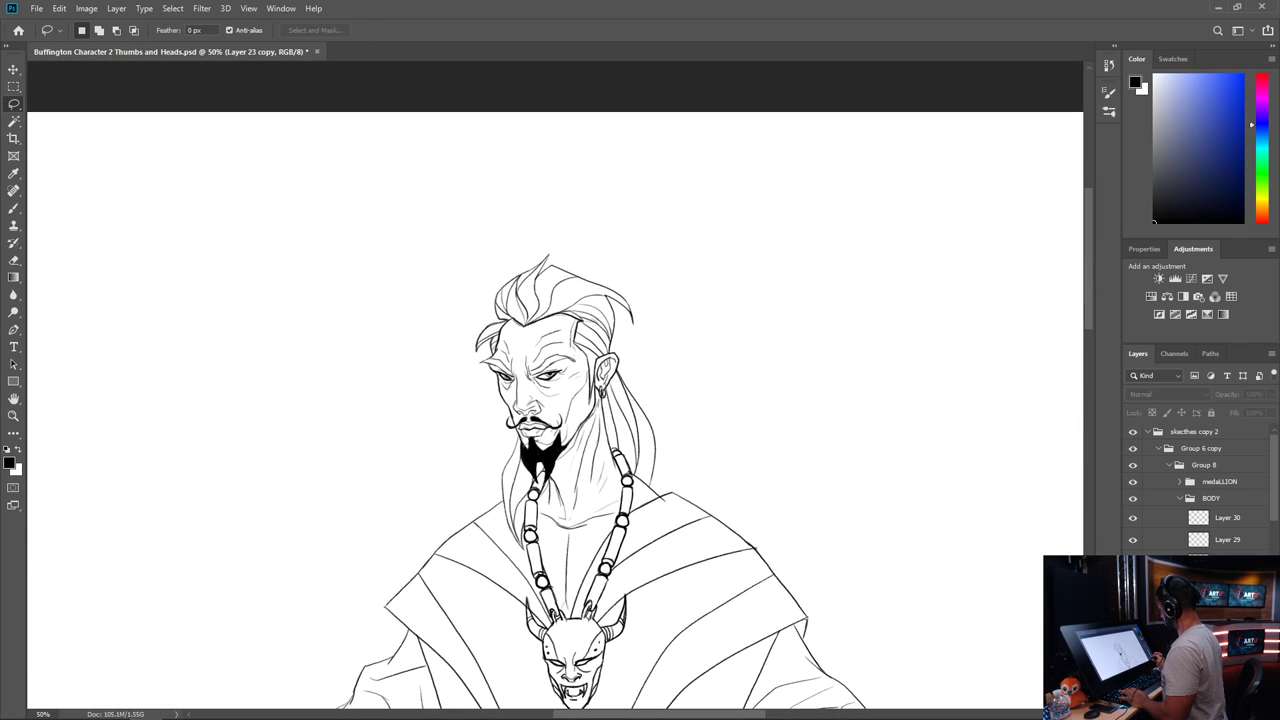
key(Delete)
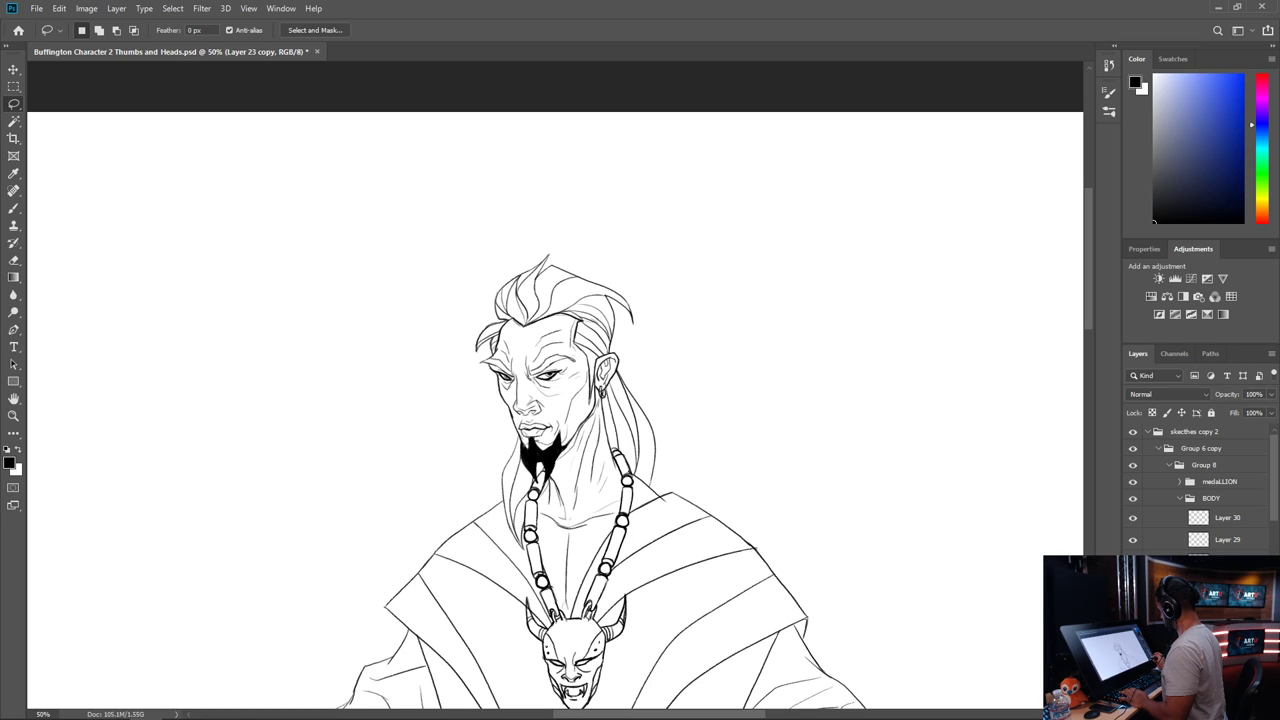
key(ctrl+minus)
key(ctrl+minus)
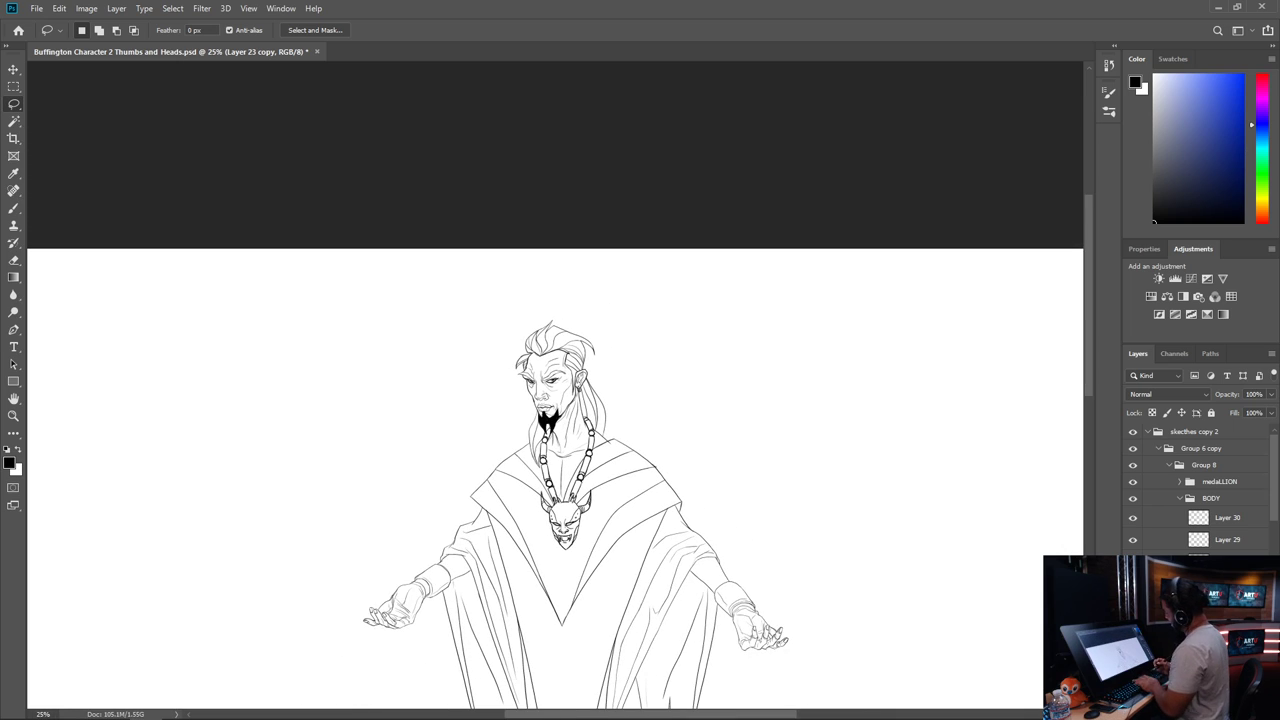
drag(710, 536, 696, 240)
drag(867, 393, 863, 440)
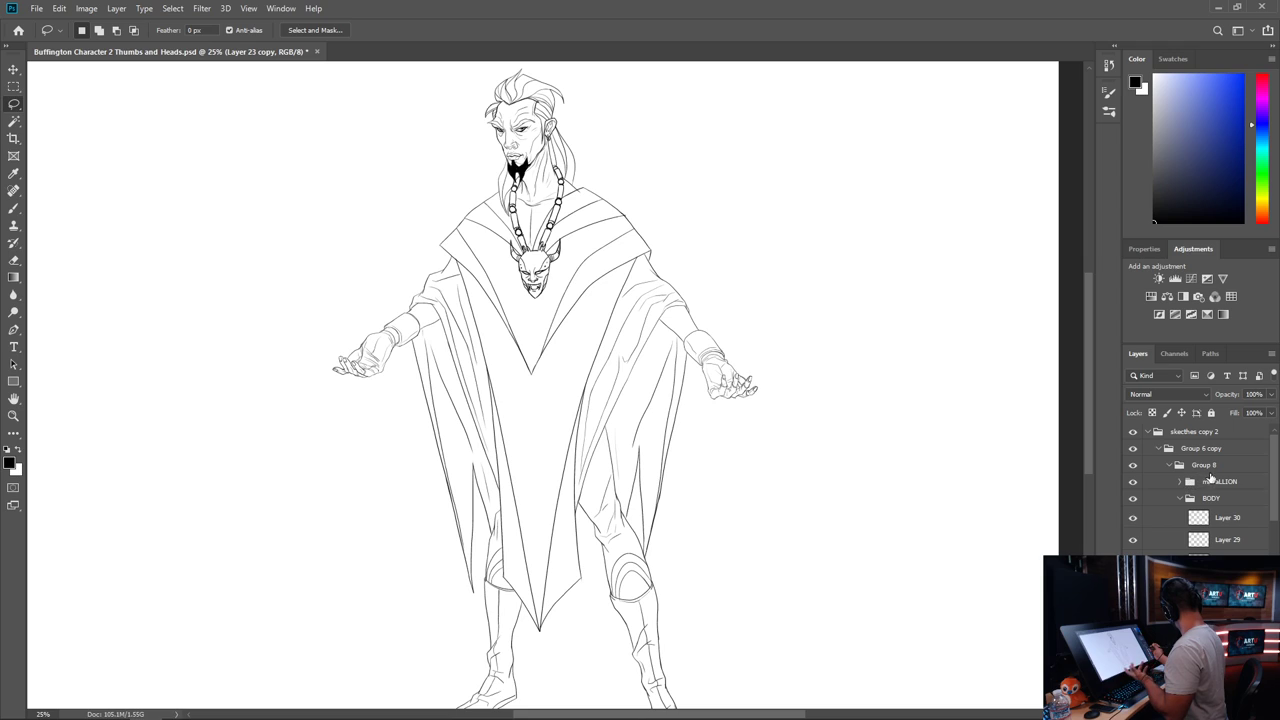
Move the medallion group out of Group 8 to the top of Group 6 copy, and group Group 8 with the head group
drag(1214, 482, 1213, 451)
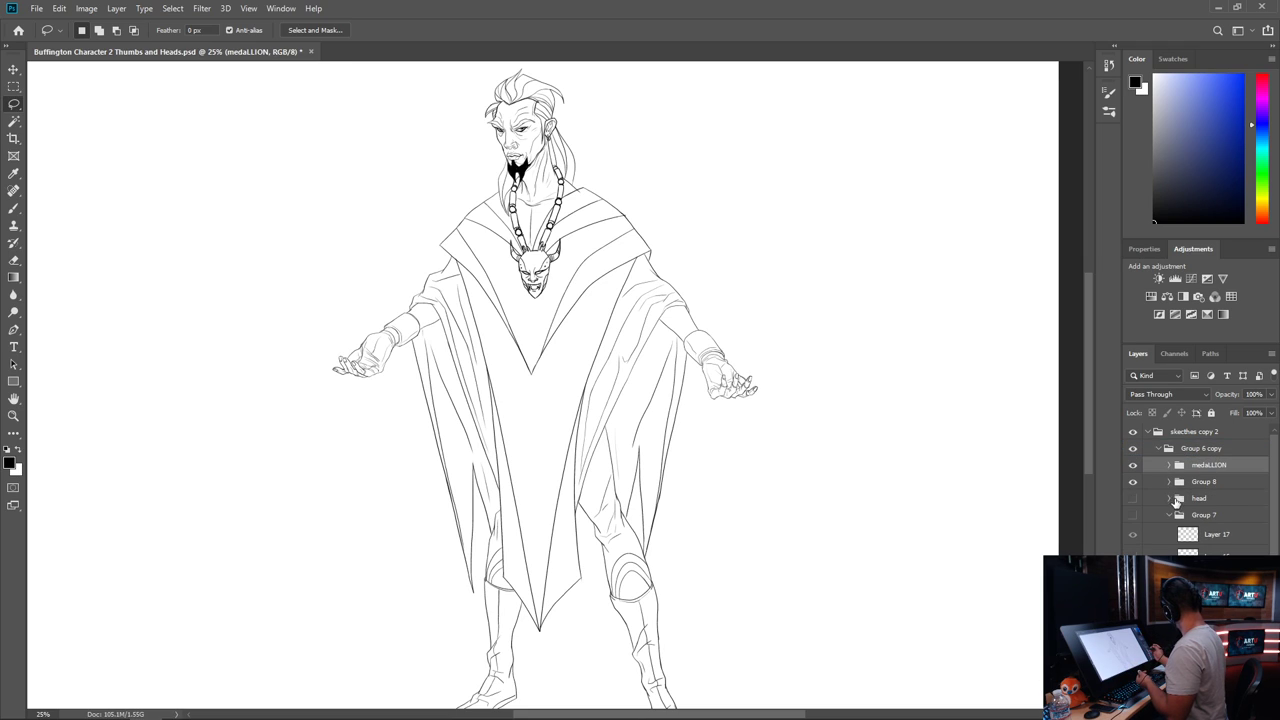
click(1214, 483)
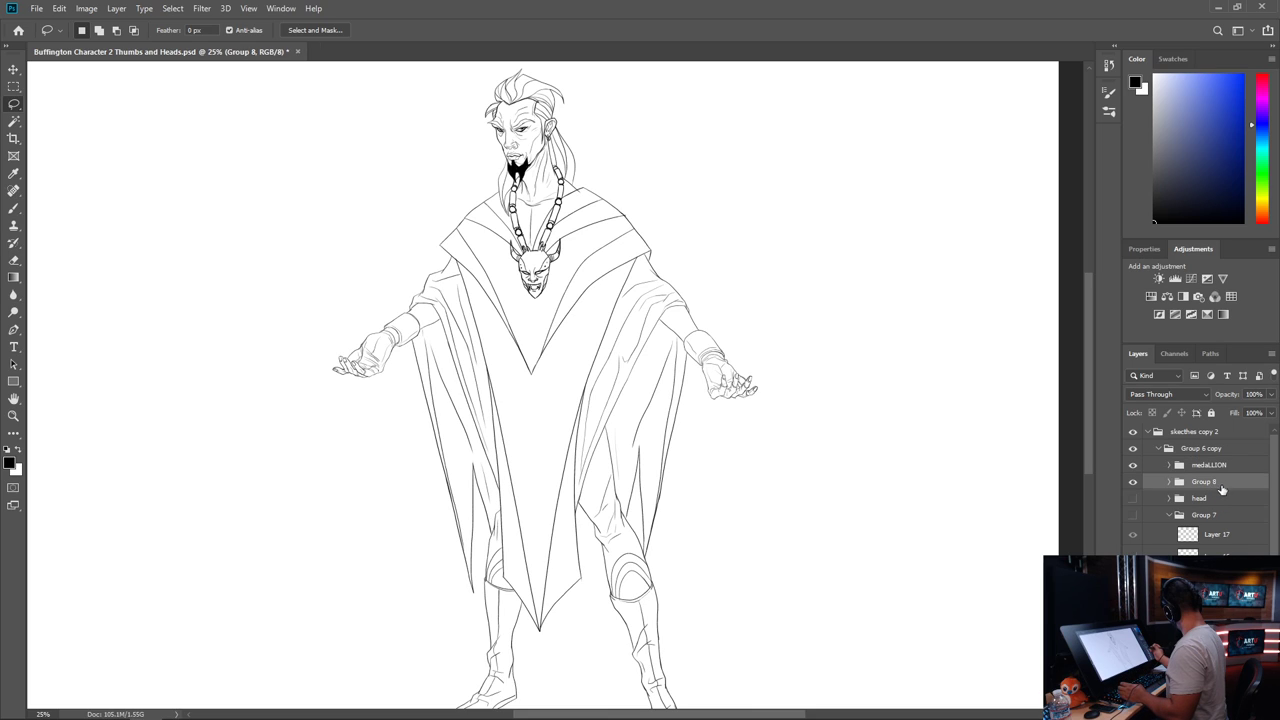
shift+click(1210, 505)
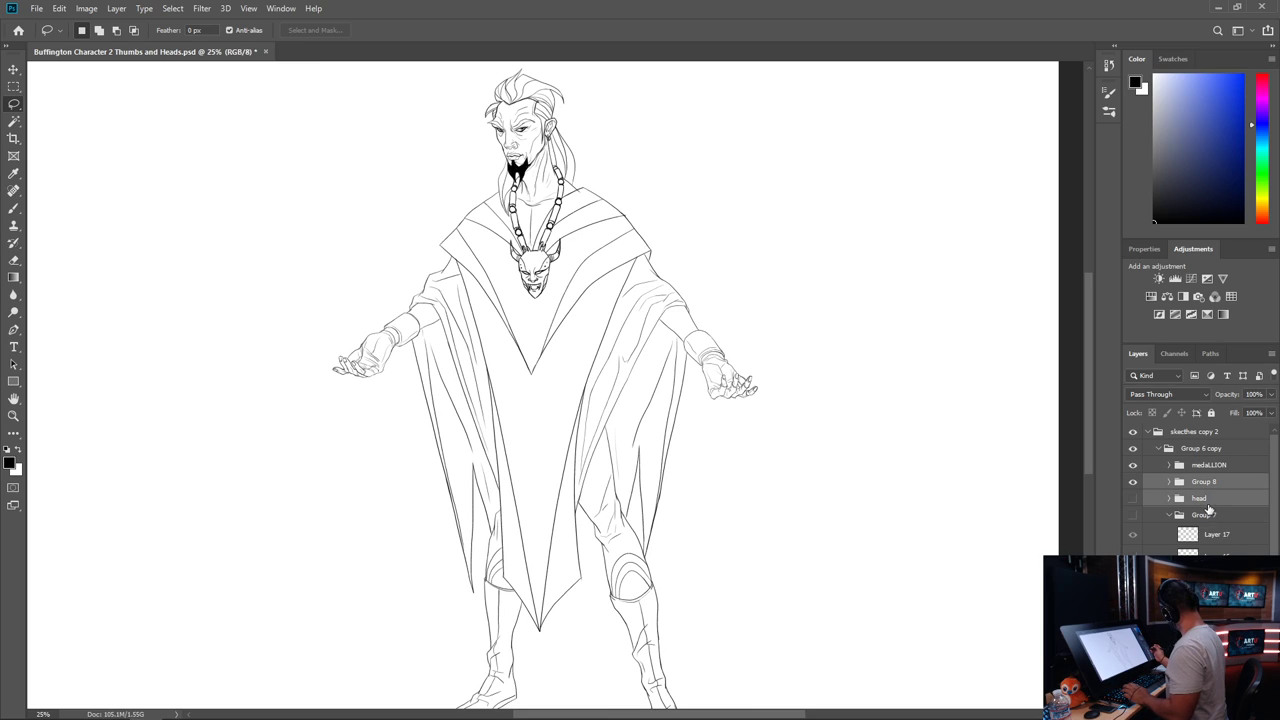
key(ctrl+g)
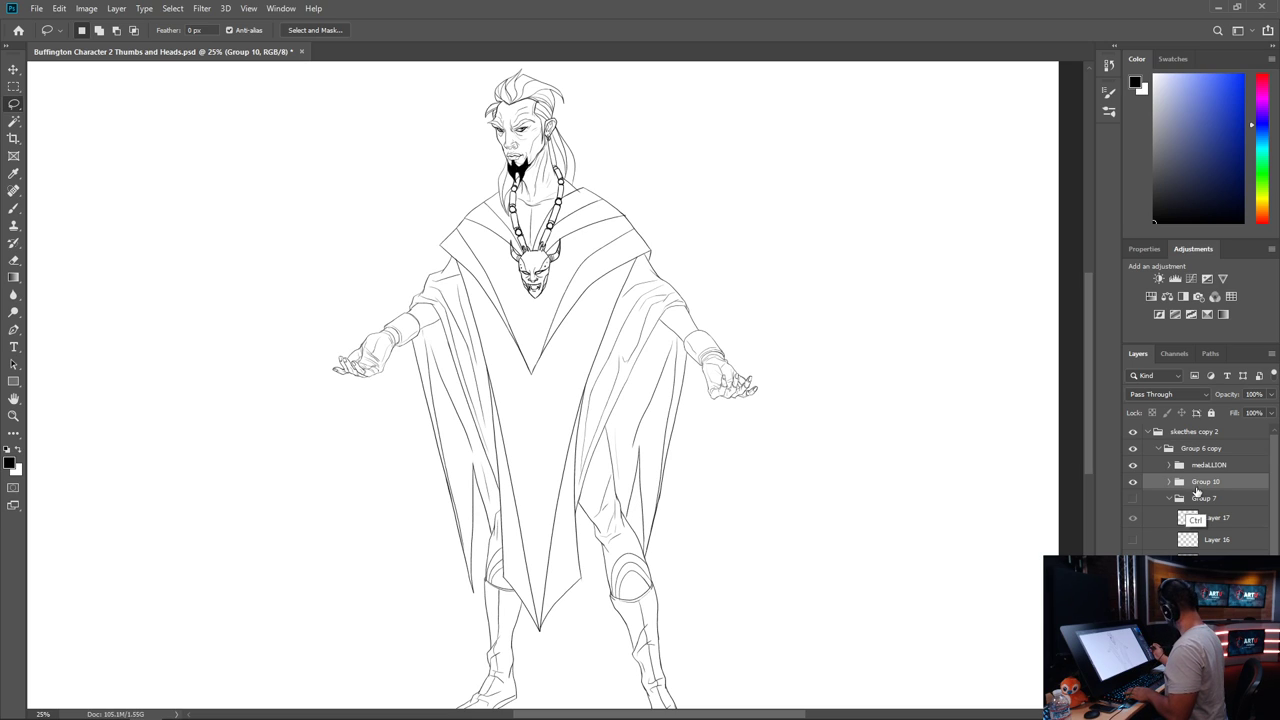
Duplicate Group 10, hide the original, and merge the copy into a single line art layer
key(ctrl+j)
click(1133, 498)
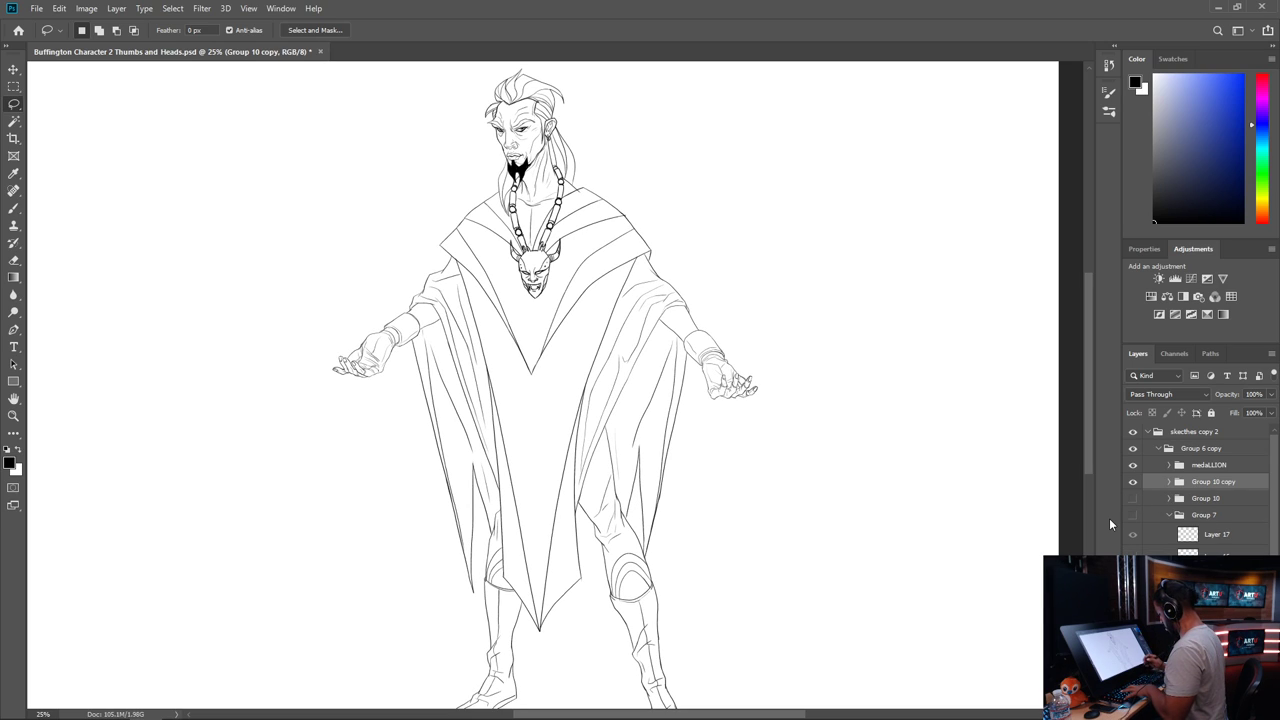
key(ctrl+e)
click(1133, 486)
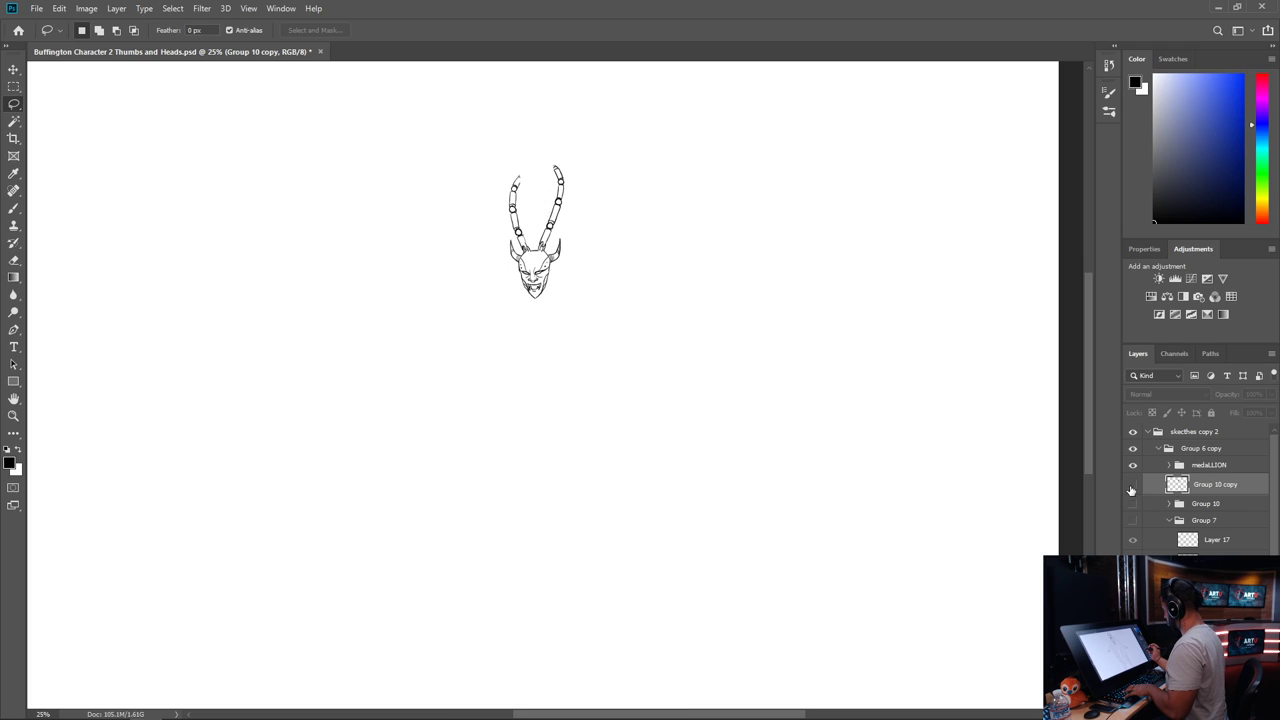
click(1133, 486)
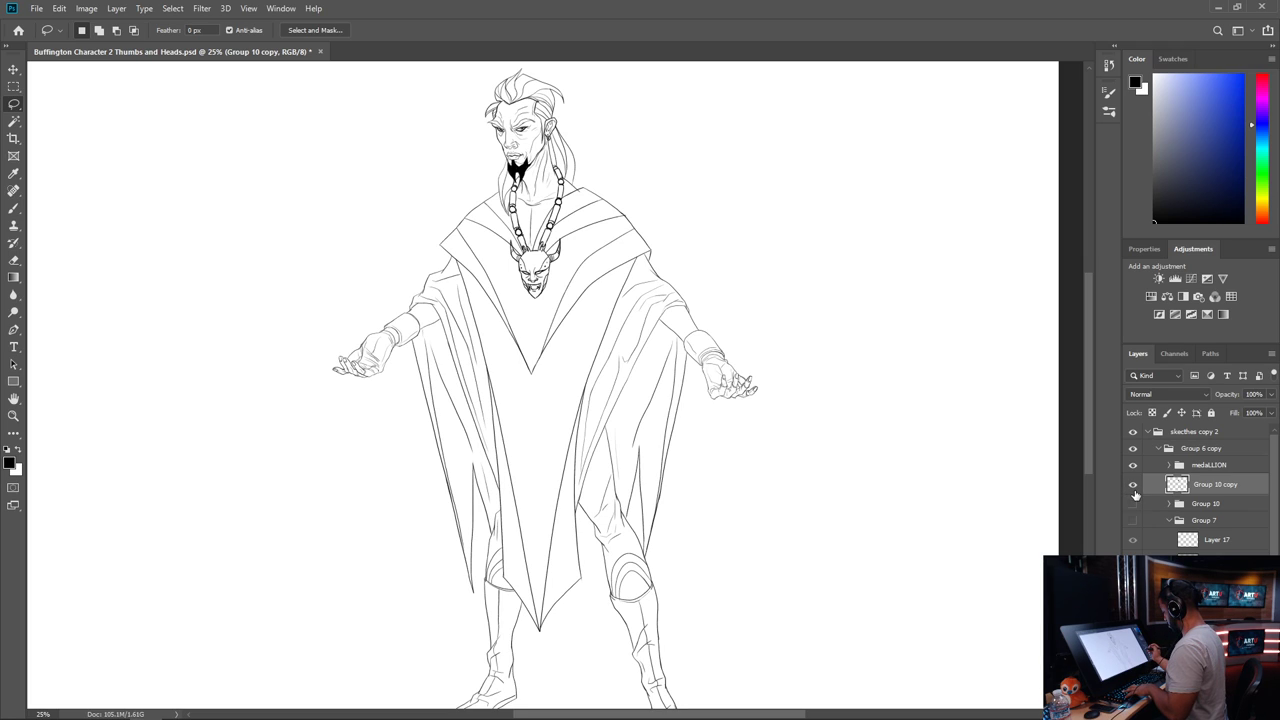
Duplicate the merged line art layer and group both with the medallion group under the name fINAL sPACE OPERA vILLAIN
key(ctrl+j)
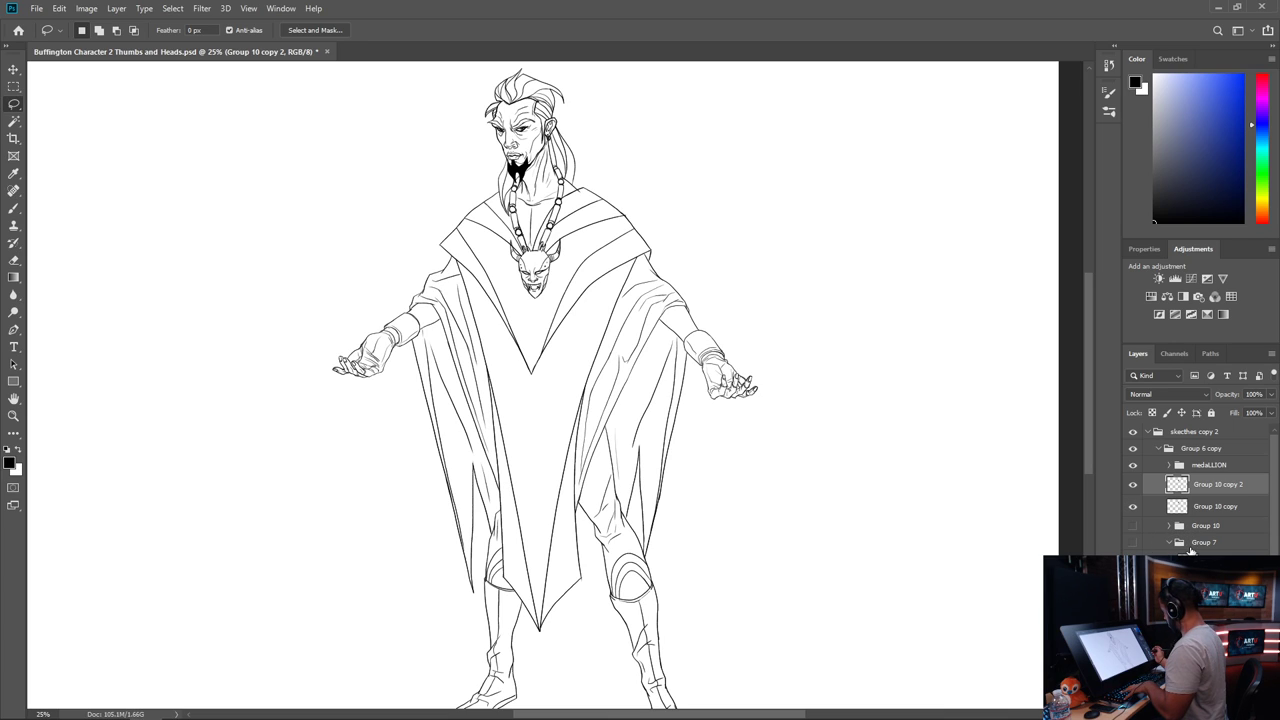
shift+click(1212, 468)
shift+click(1218, 508)
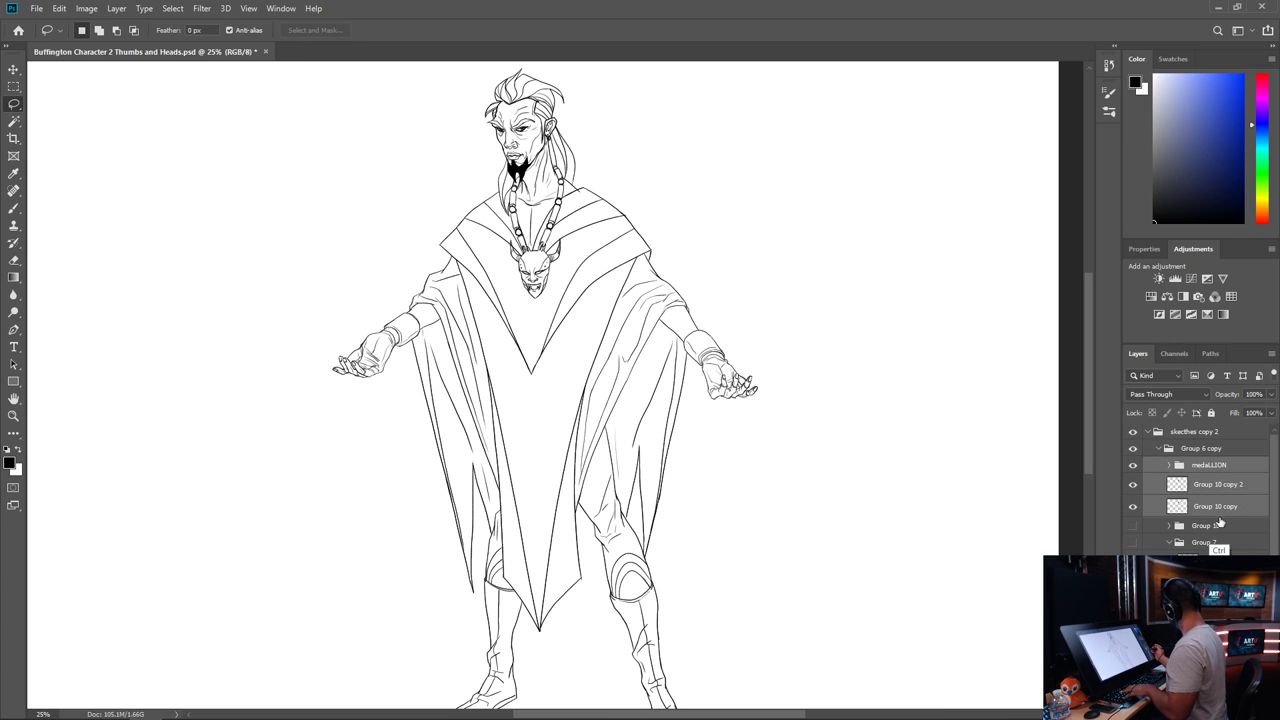
key(ctrl+g)
double_click(1193, 466)
text(fINAL sPACE OPER)
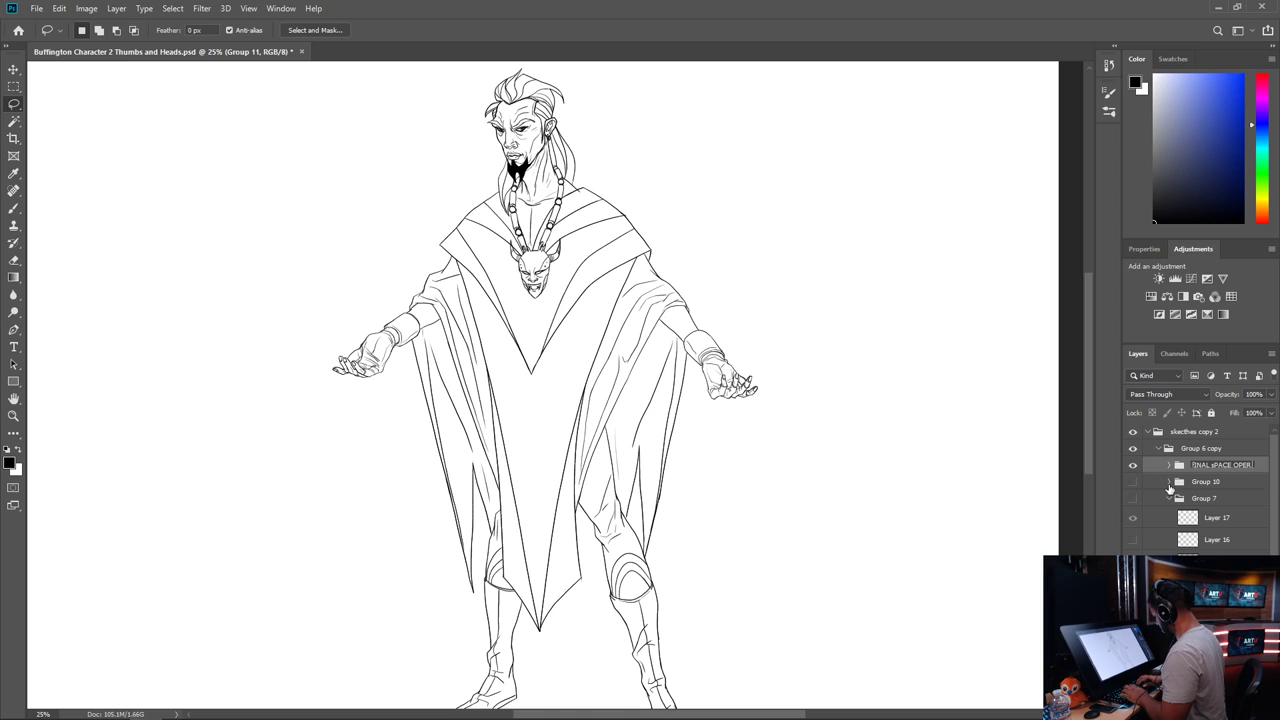
text(A vILLAIN)
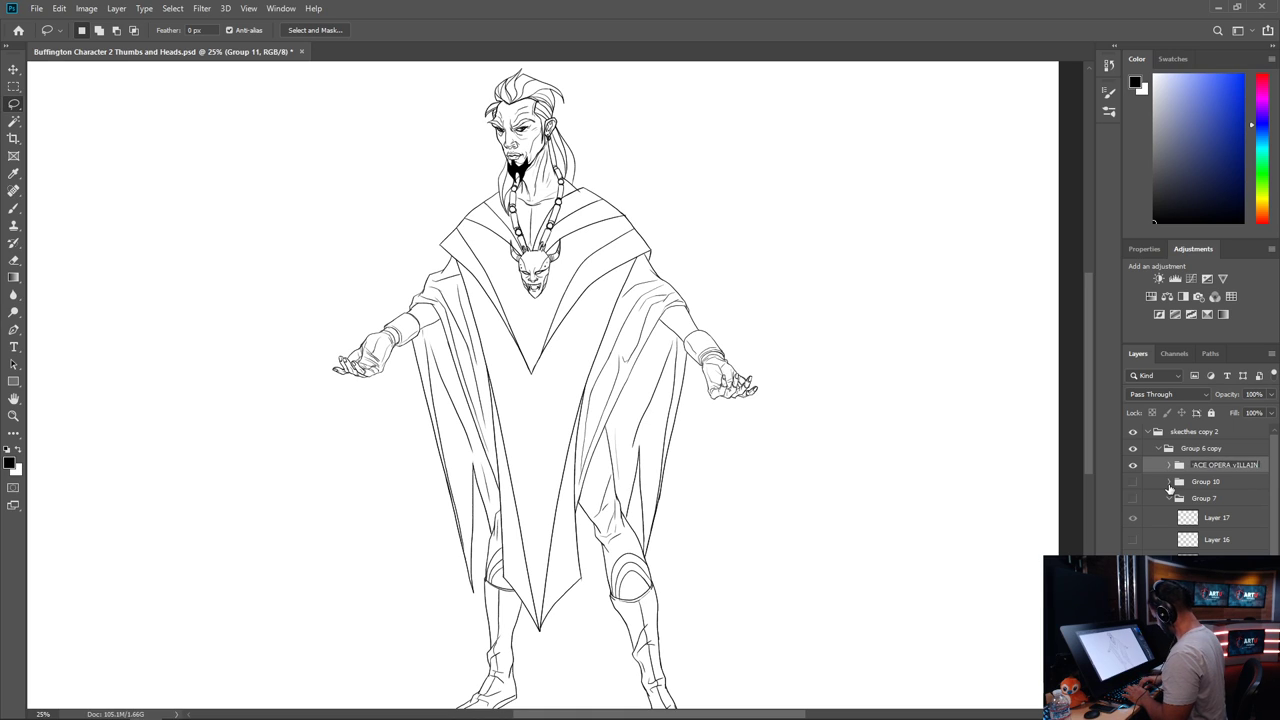
key(Return)
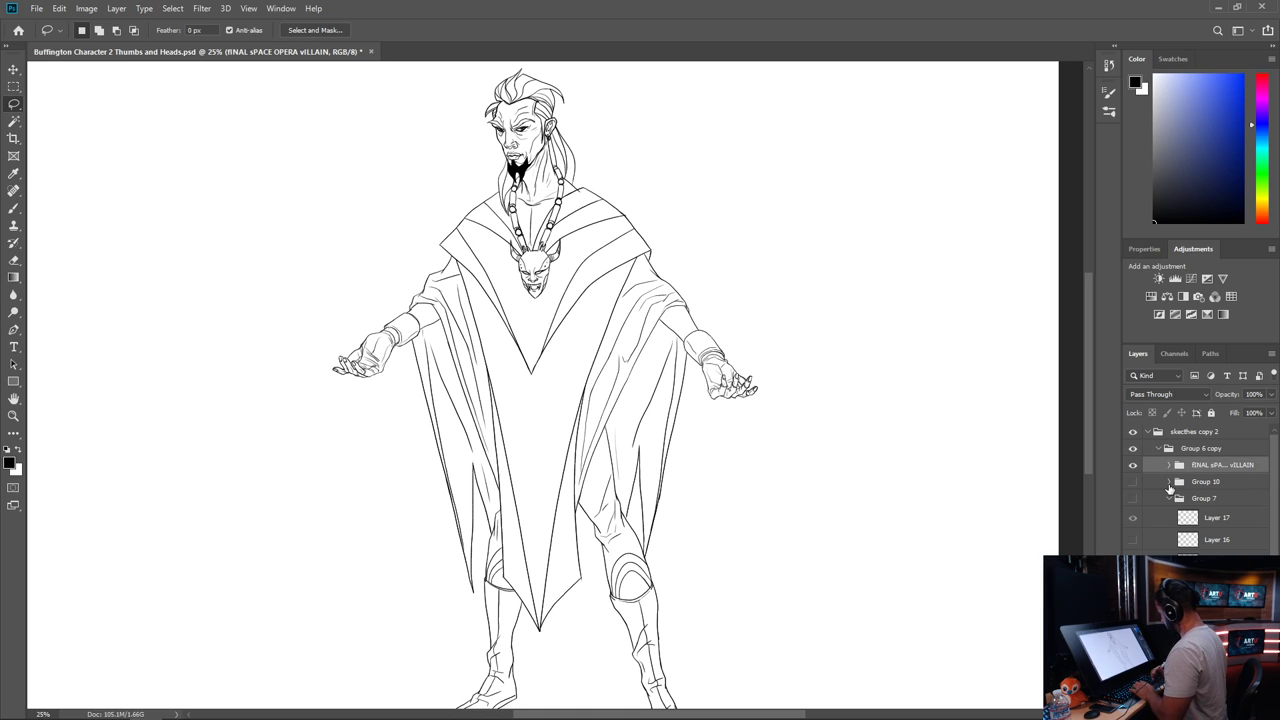
Review the whole figure at 16.67% zoom and in full screen mode
key(ctrl+minus)
key(ctrl+plus)
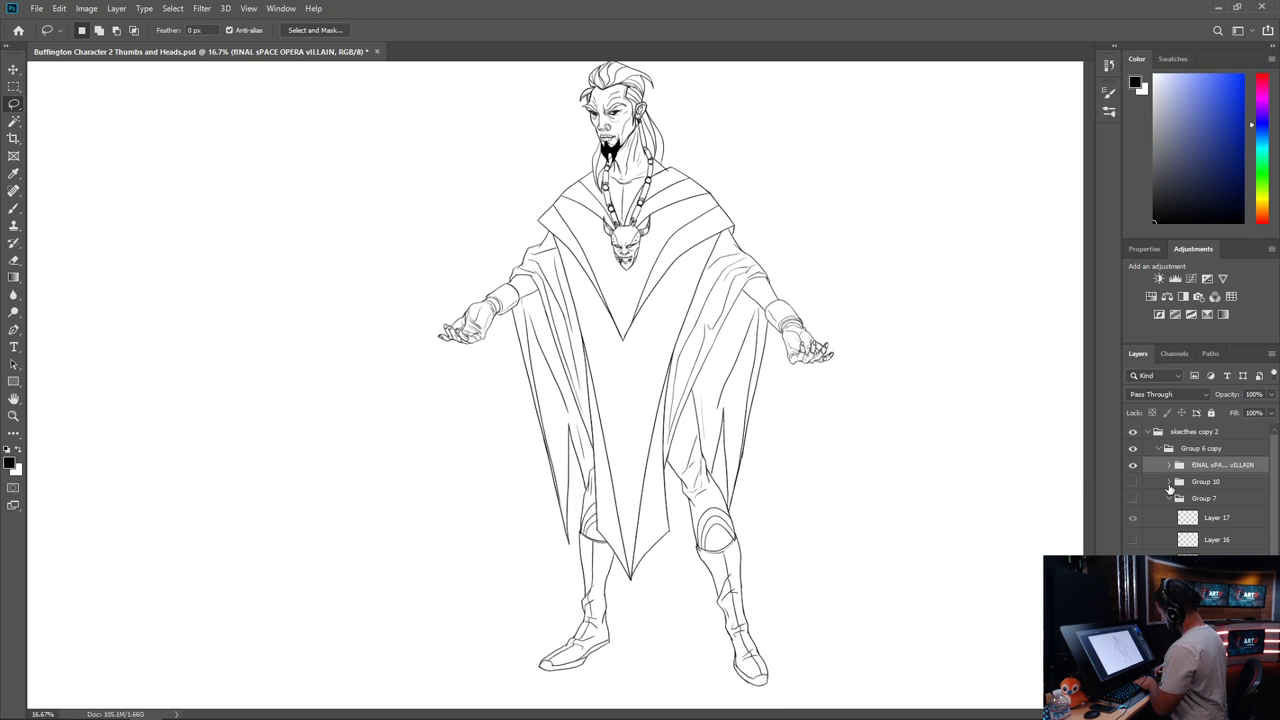
key(ctrl+minus)
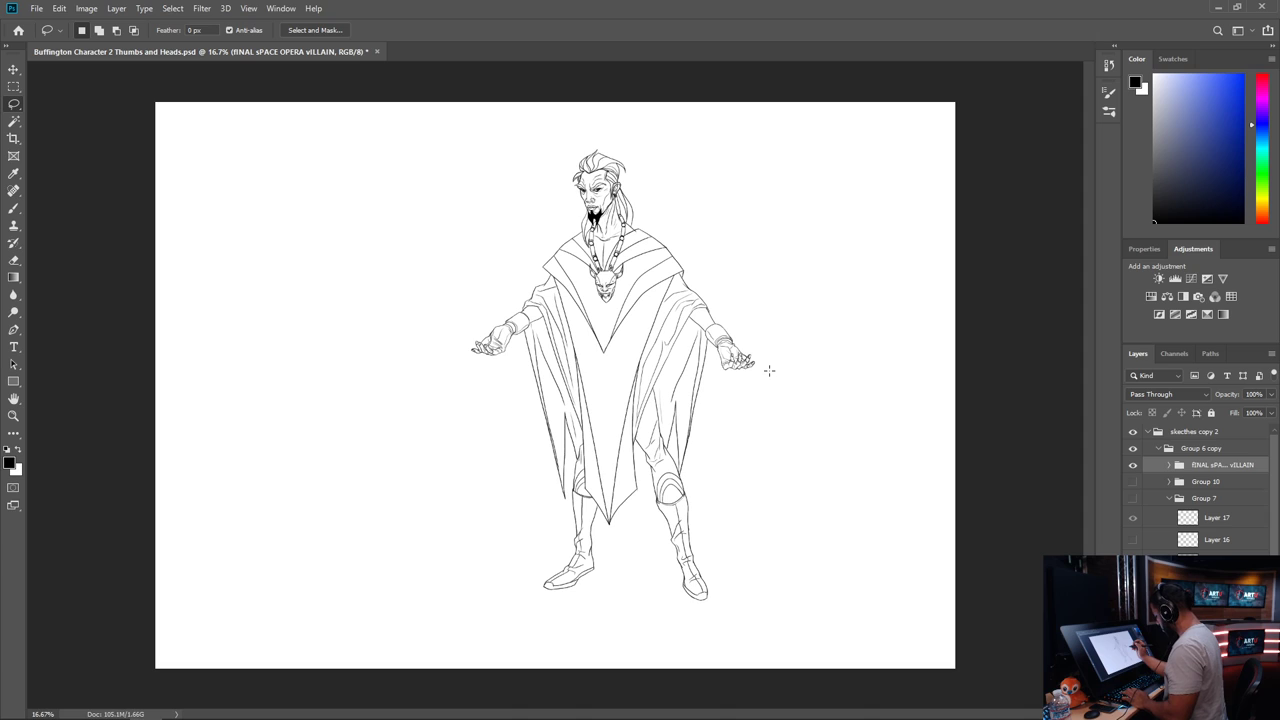
key(f)
key(f)
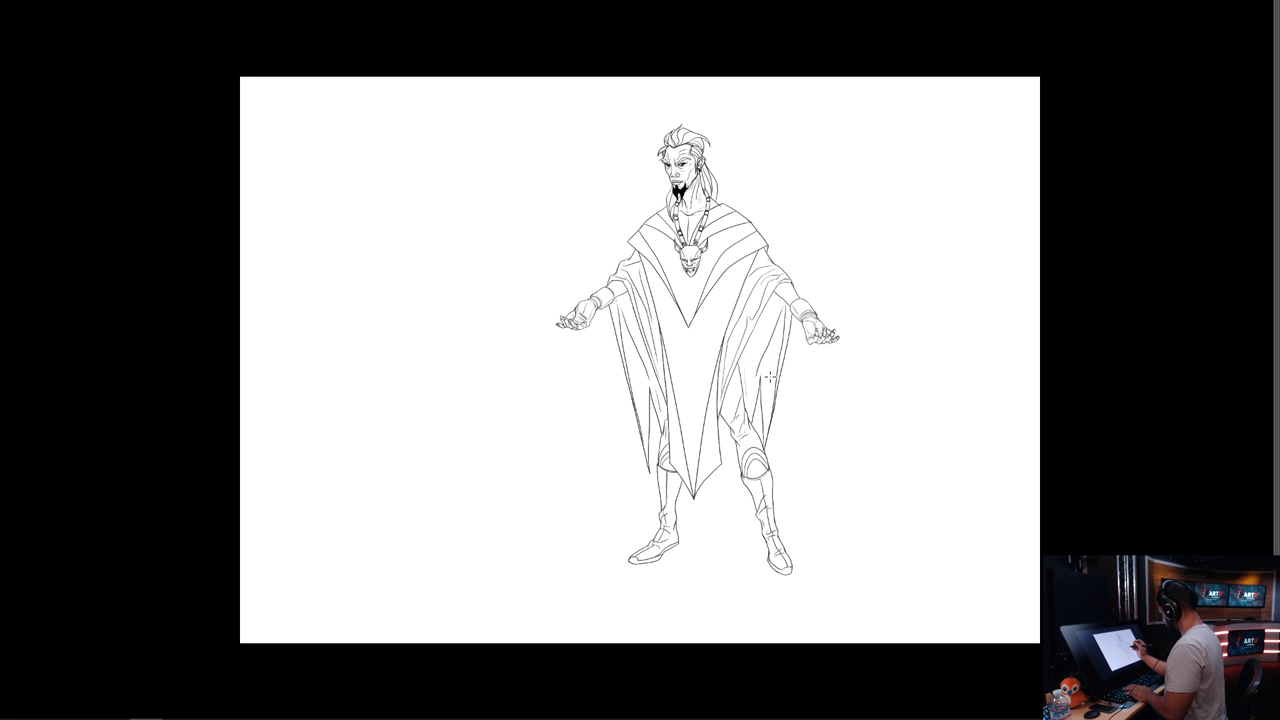
key(f)
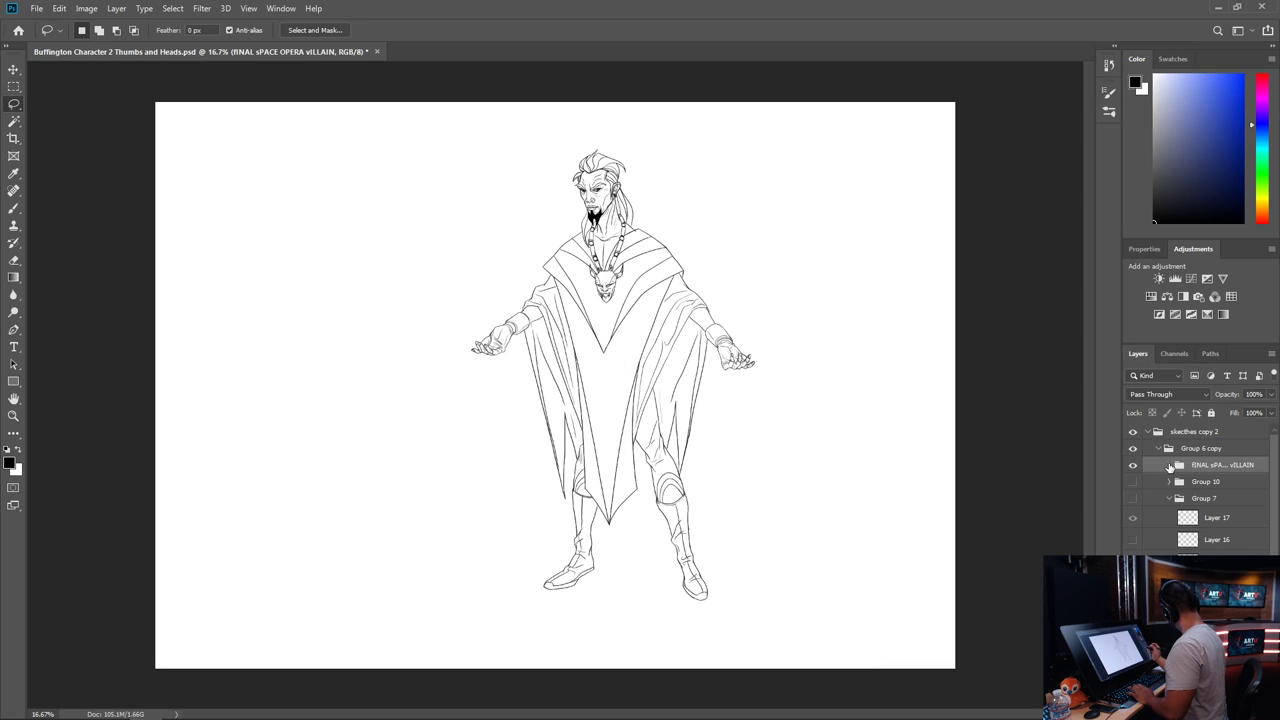
Collapse Group 6 copy and display the three character sketches in the skecthes copy group for comparison
click(1159, 449)
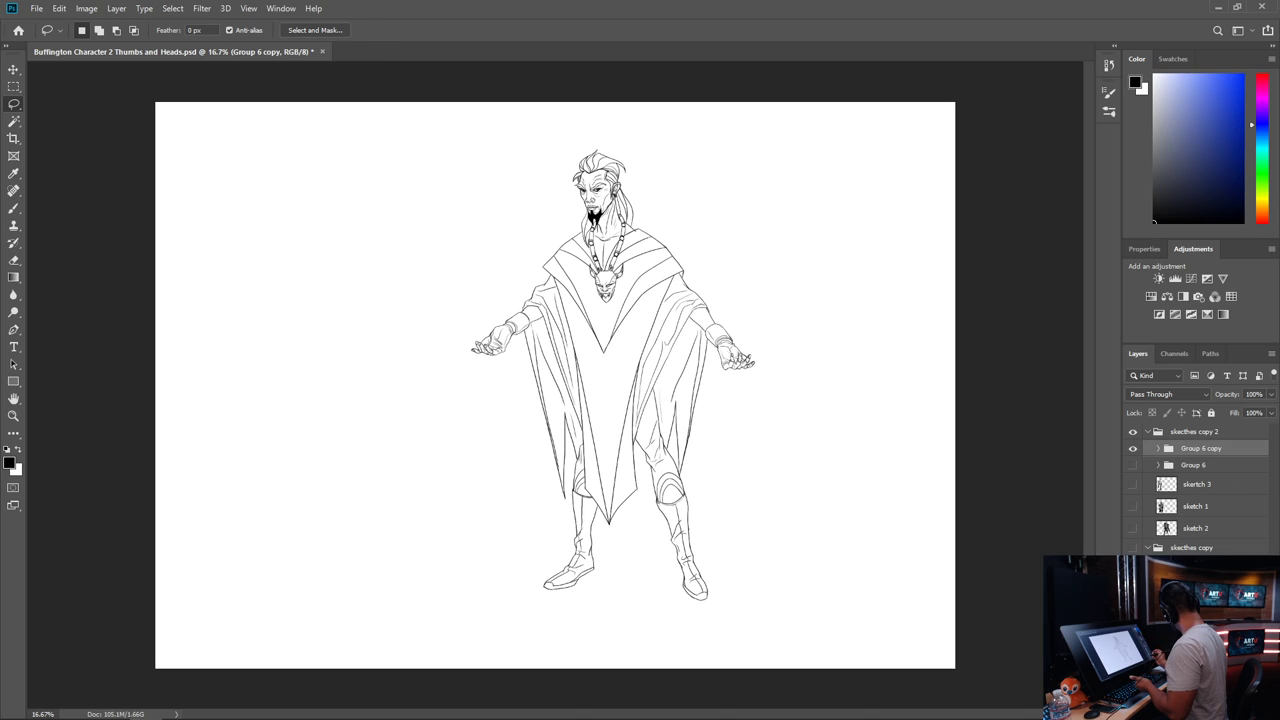
key(ctrl+z)
key(ctrl+shift+z)
key(ctrl+z)
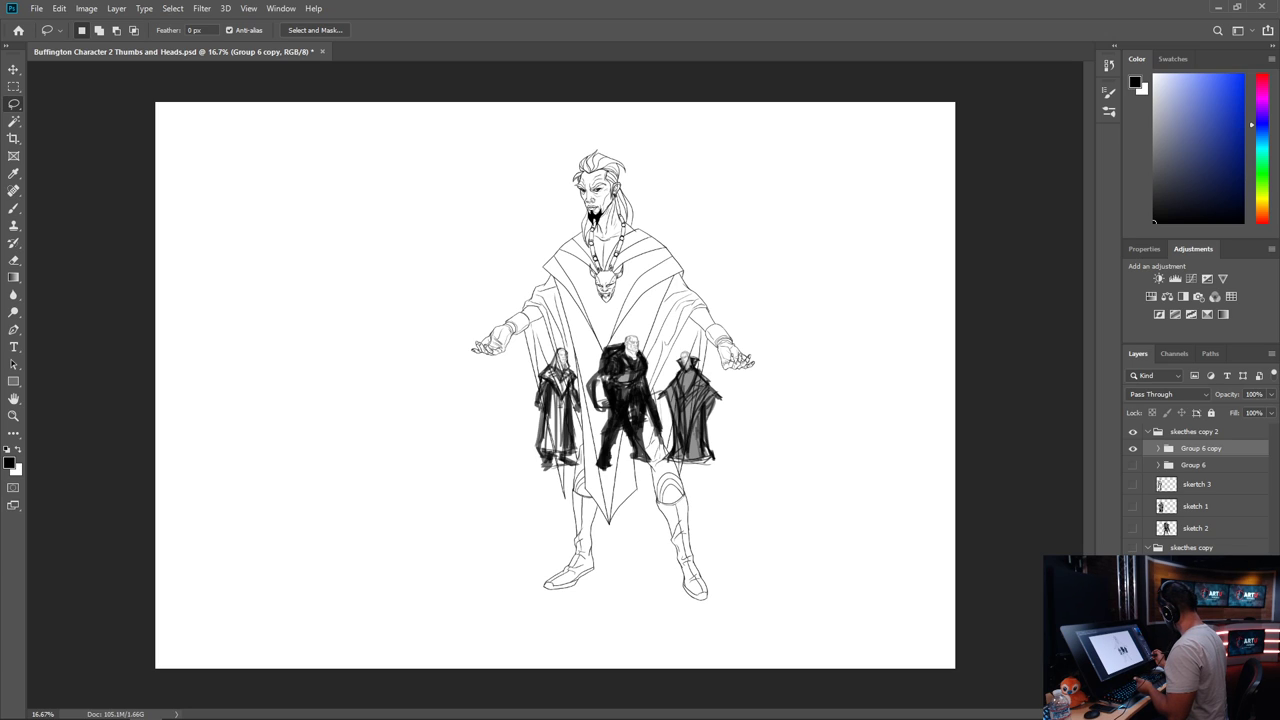
key(ctrl+shift+z)
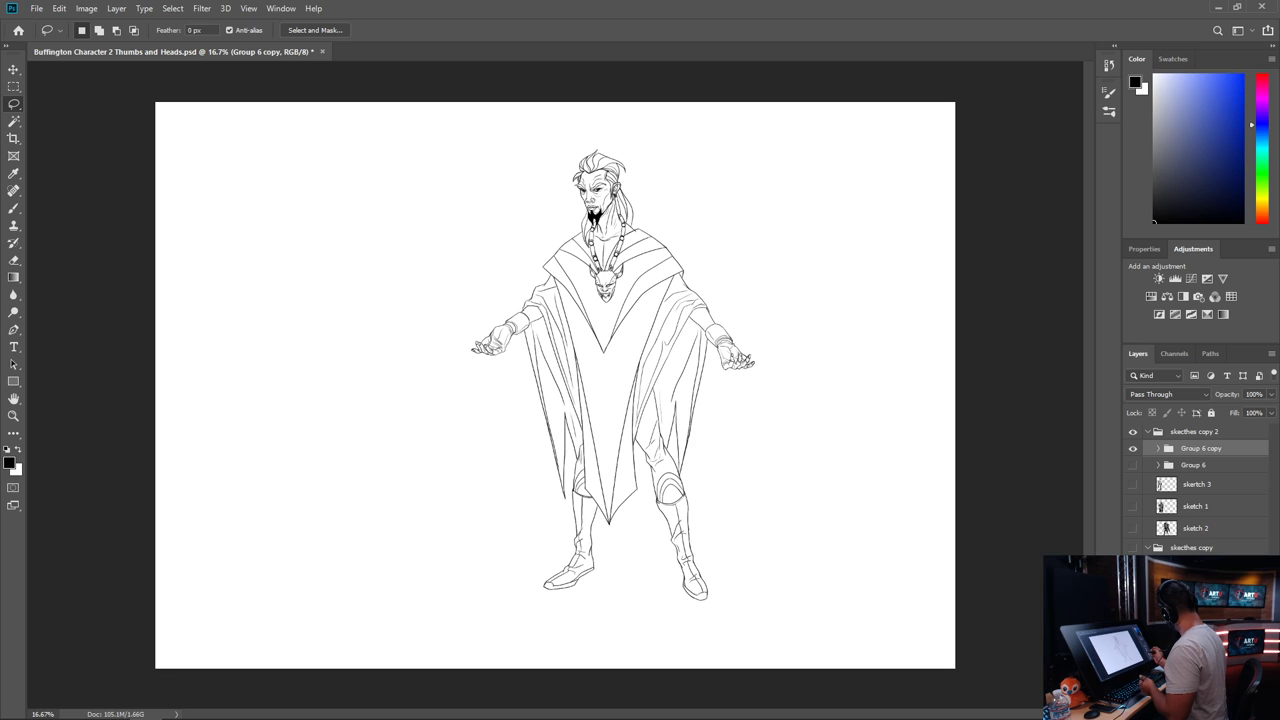
click(1133, 465)
click(1133, 465)
click(1133, 548)
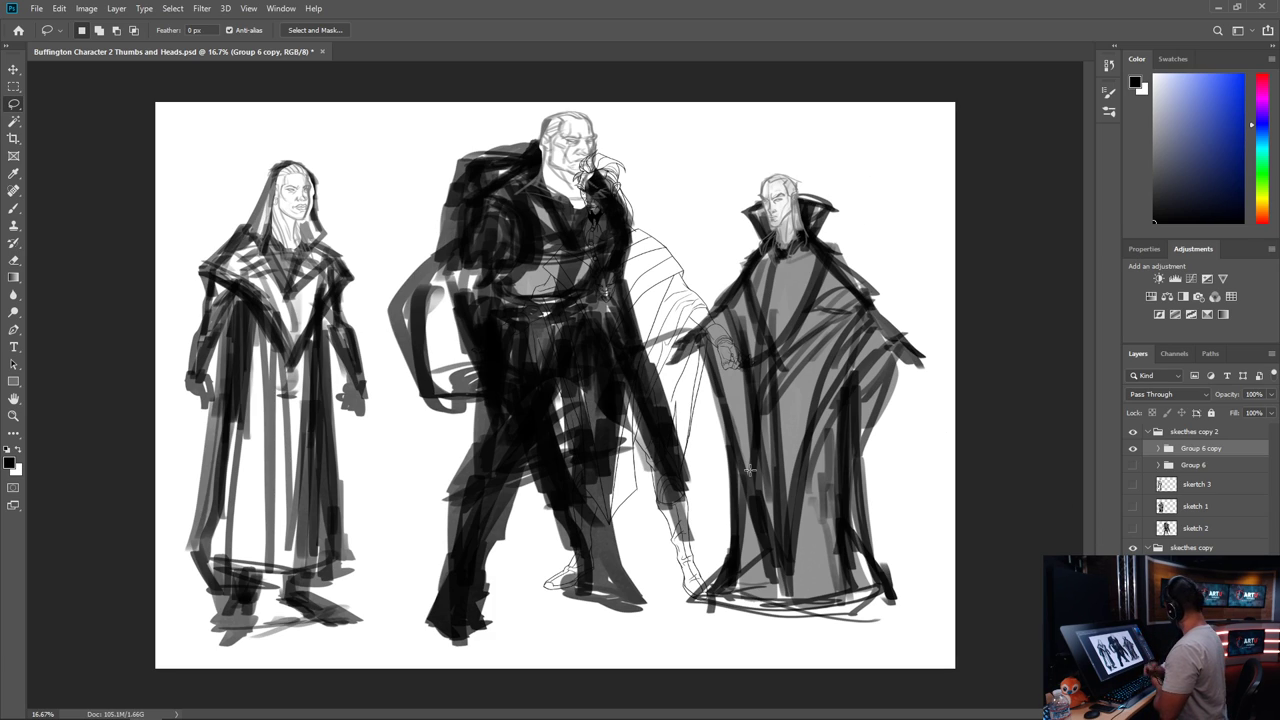
Show Group 6 in place of Group 6 copy and hide its medallion and body line art layers
click(1133, 449)
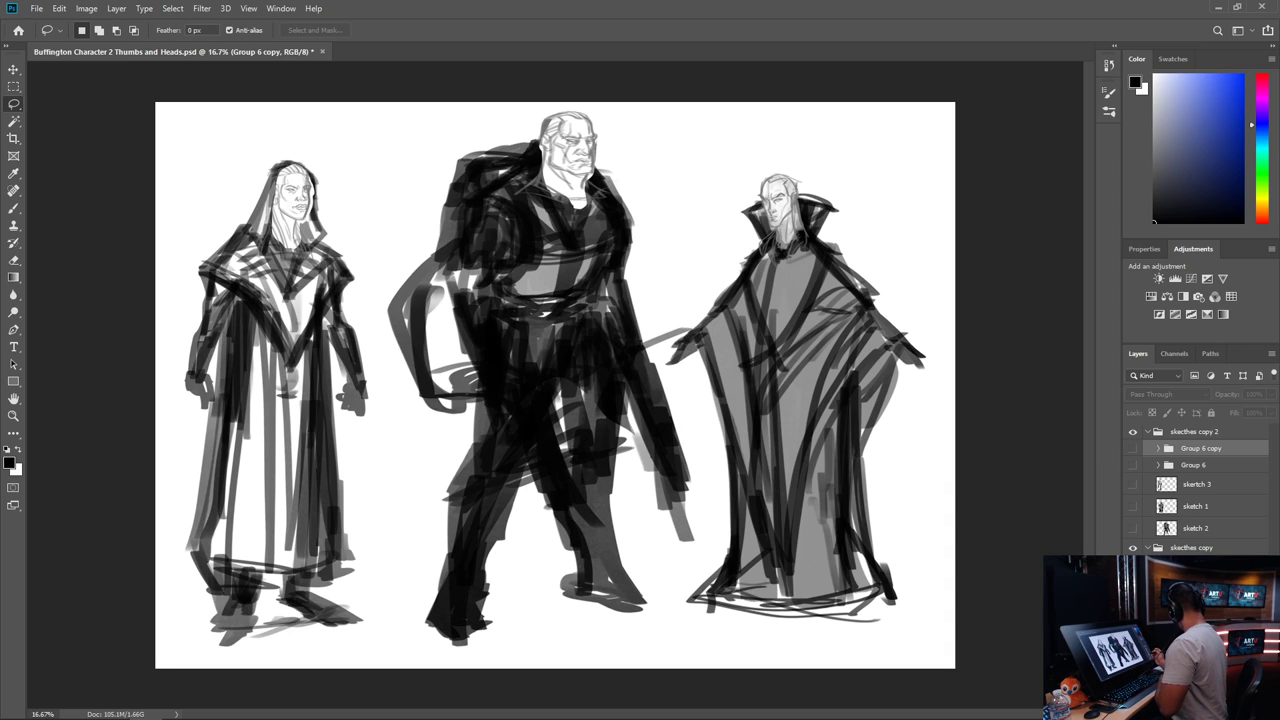
click(1133, 465)
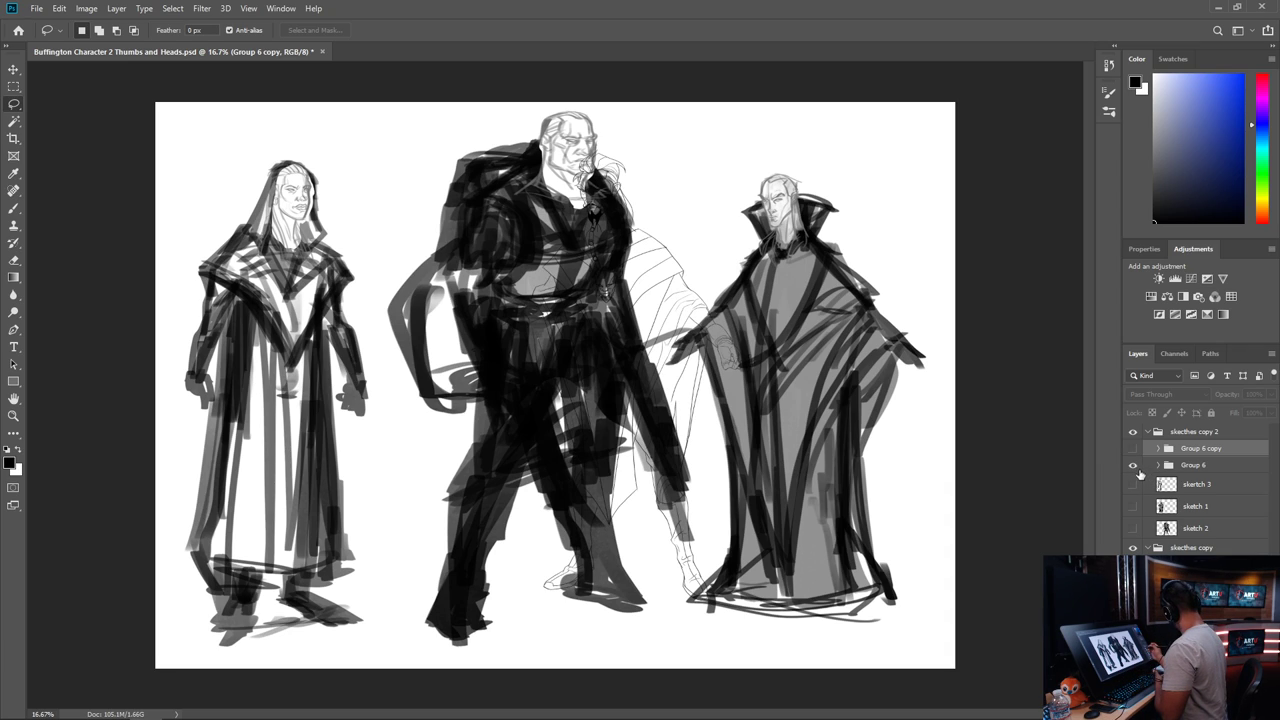
click(1133, 465)
click(1133, 465)
click(1157, 465)
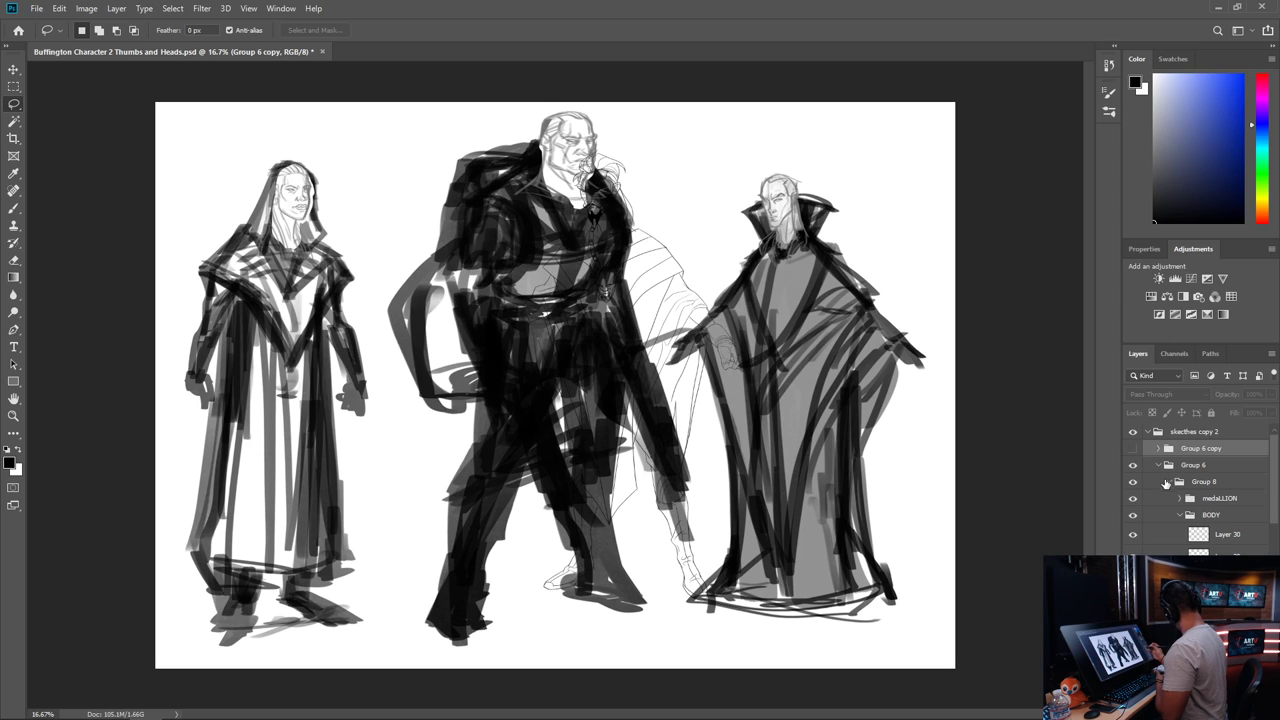
drag(1133, 482, 1134, 551)
scroll(1200, 490, down, 5)
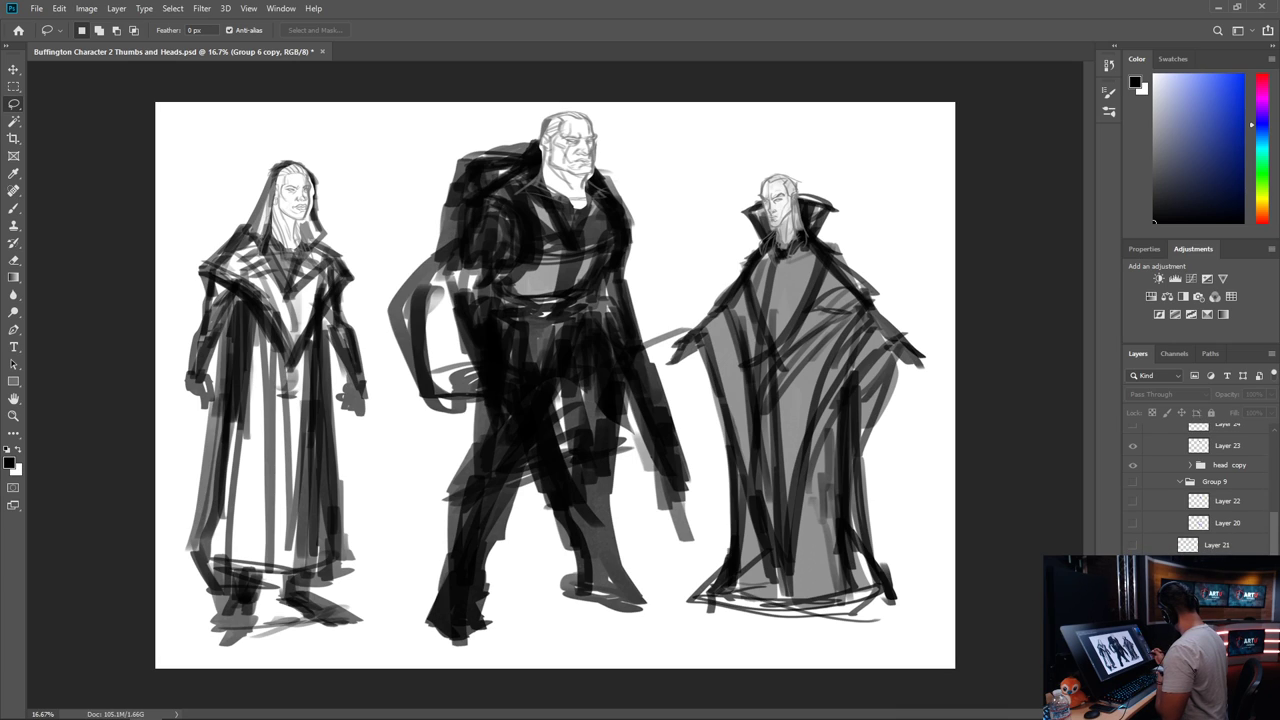
Set the body rough copy layer to 100% opacity and display the body rough layer
click(1234, 560)
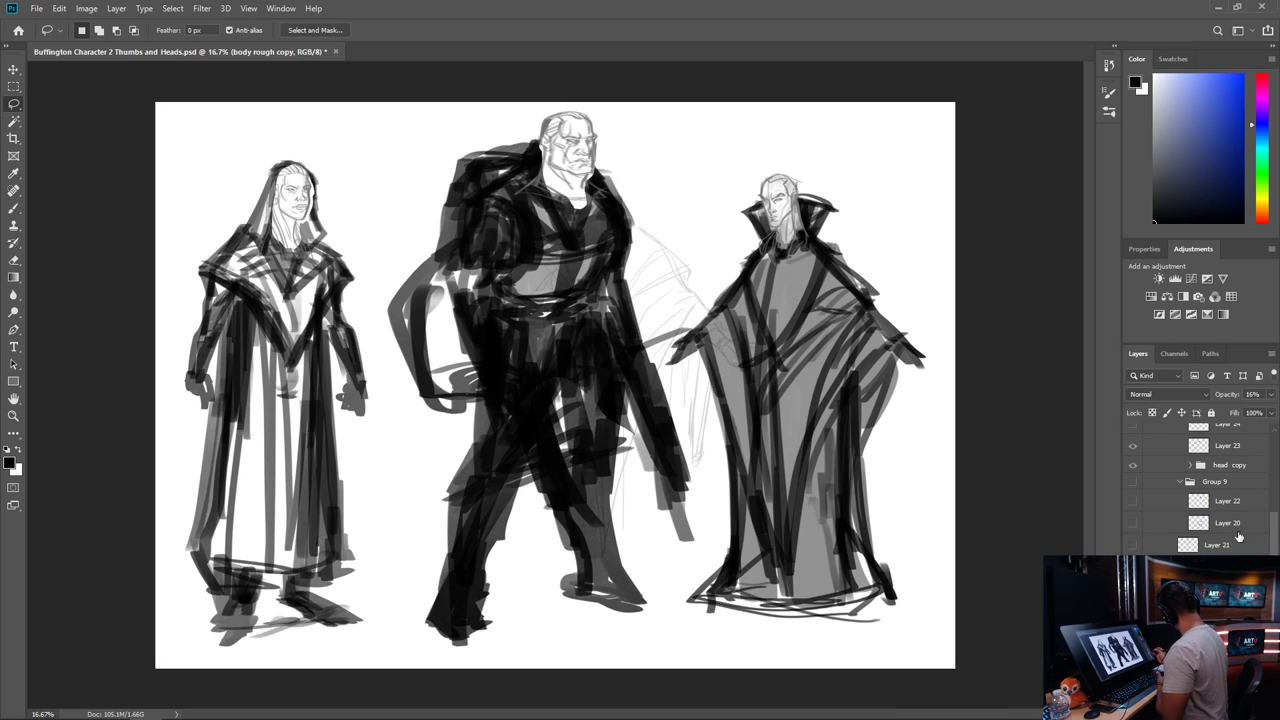
click(1270, 395)
drag(1219, 410, 1272, 410)
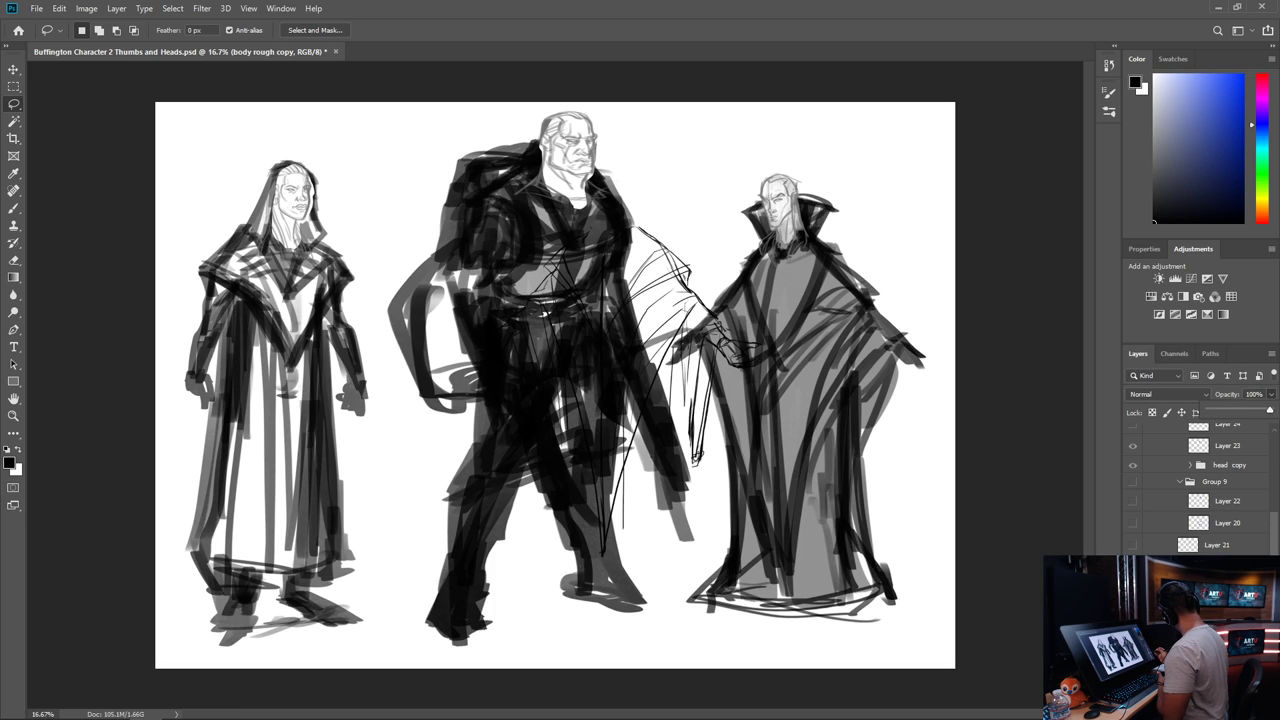
scroll(1200, 485, down, 5)
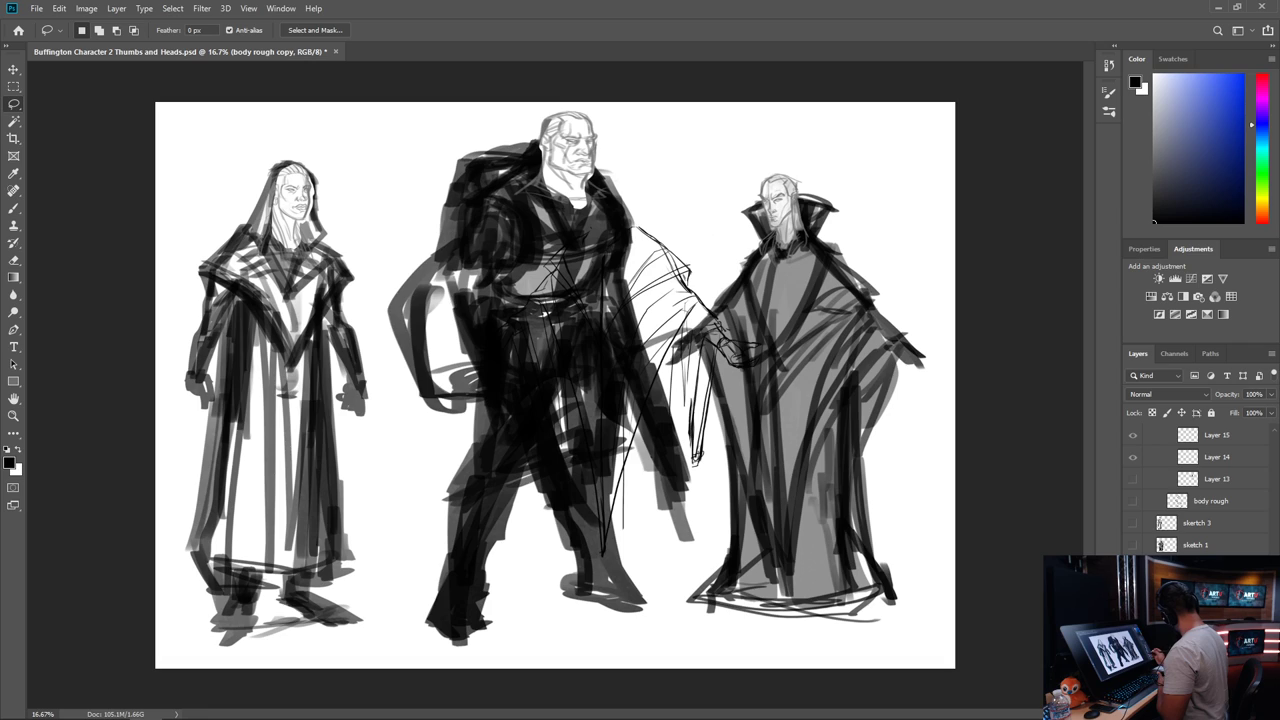
click(1133, 501)
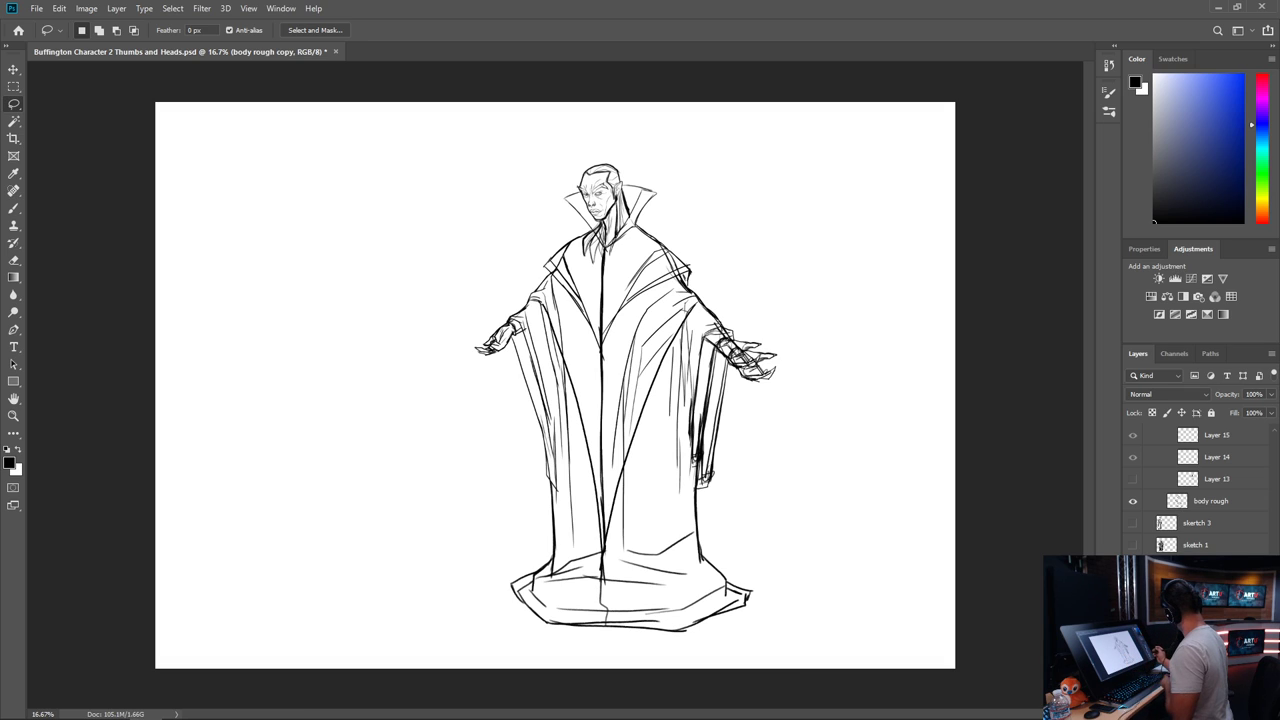
Show Group 6 copy again in place of the rough sketches and view the final line art in full screen mode
scroll(1197, 488, up, 4)
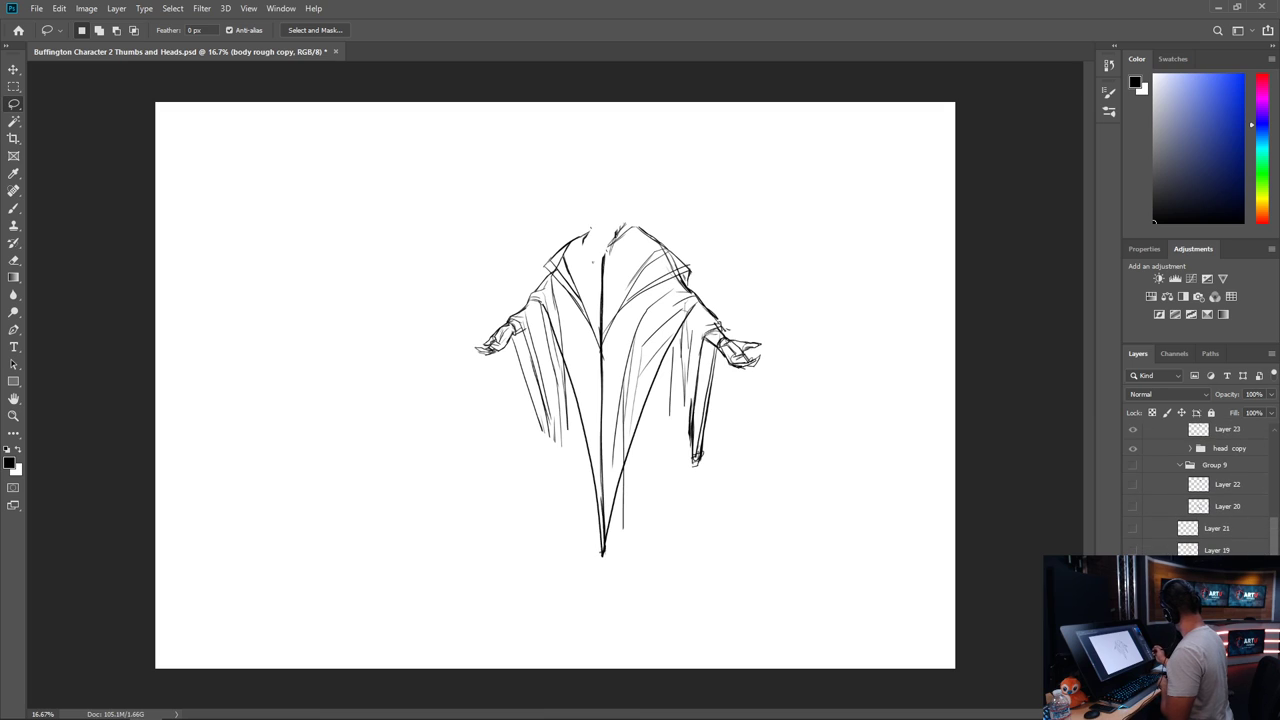
drag(1273, 538, 1273, 455)
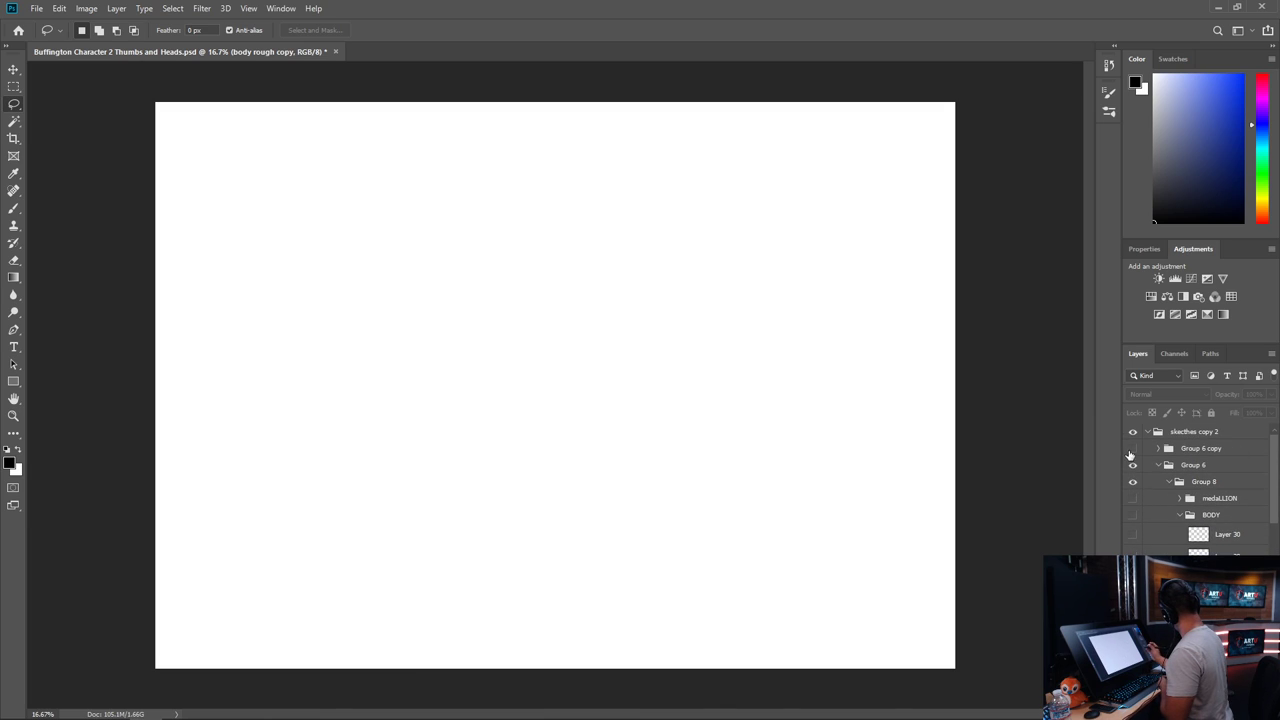
click(1133, 449)
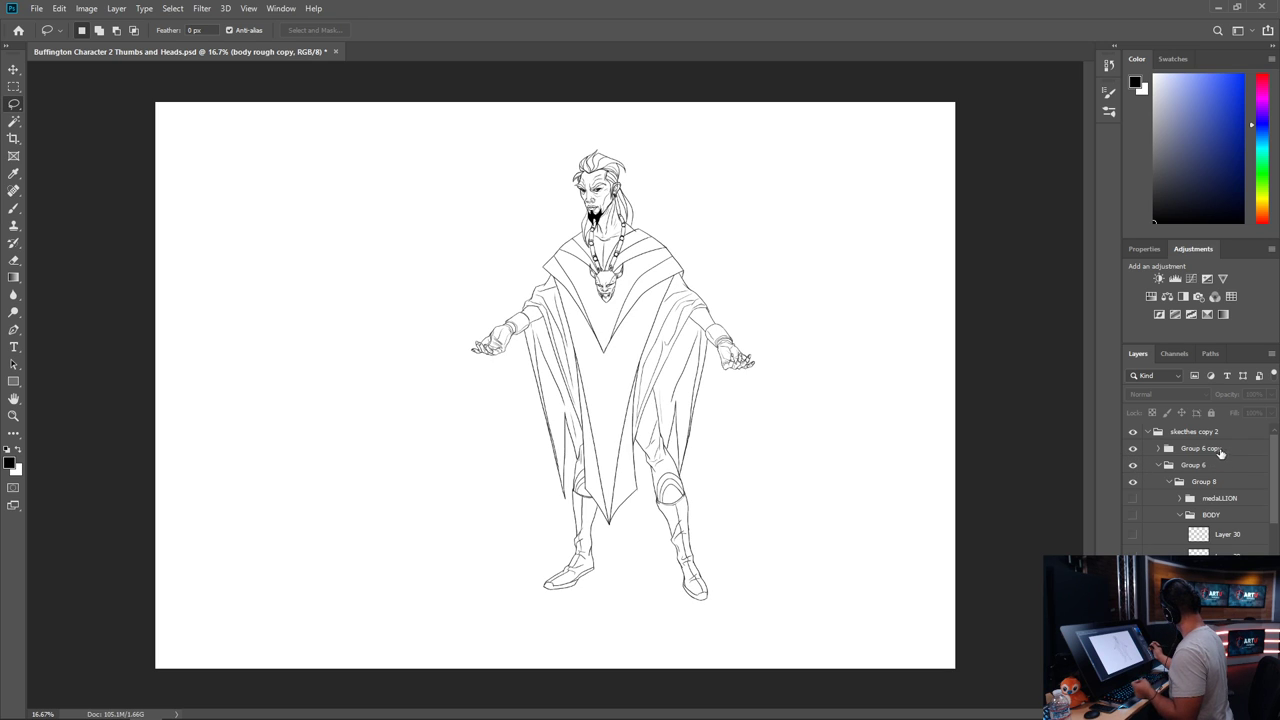
key(f)
key(ctrl+plus)
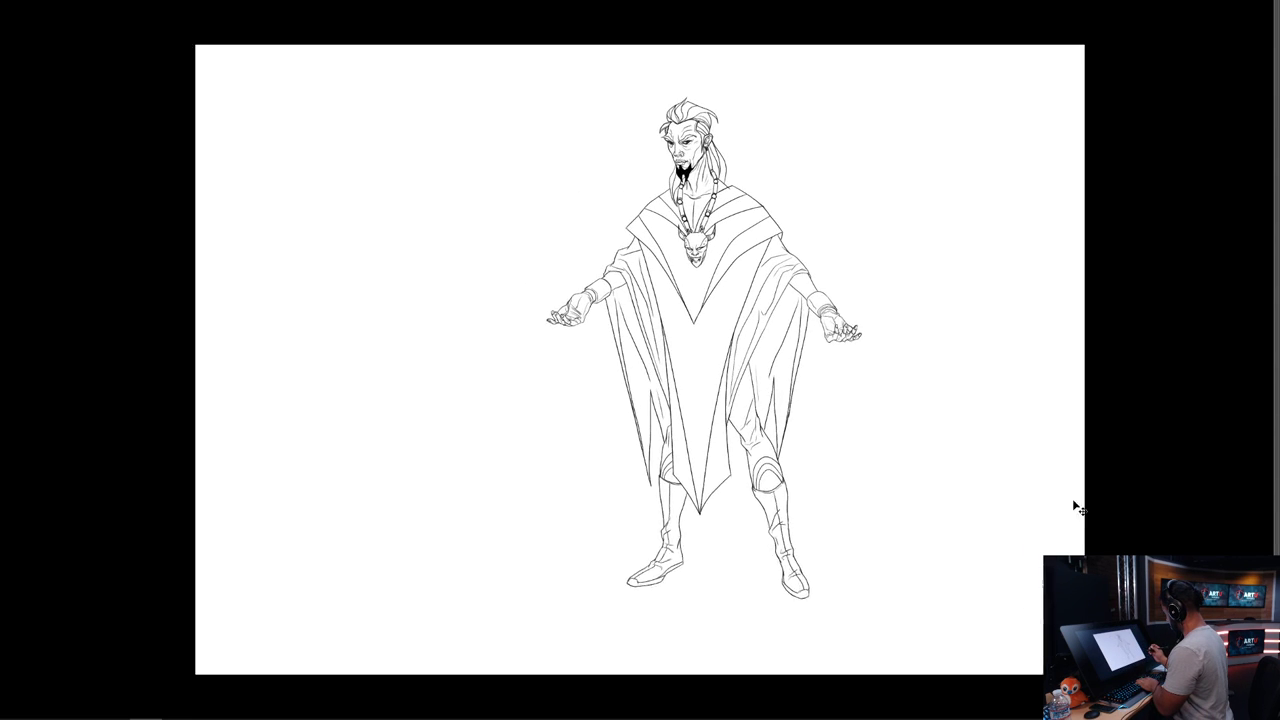